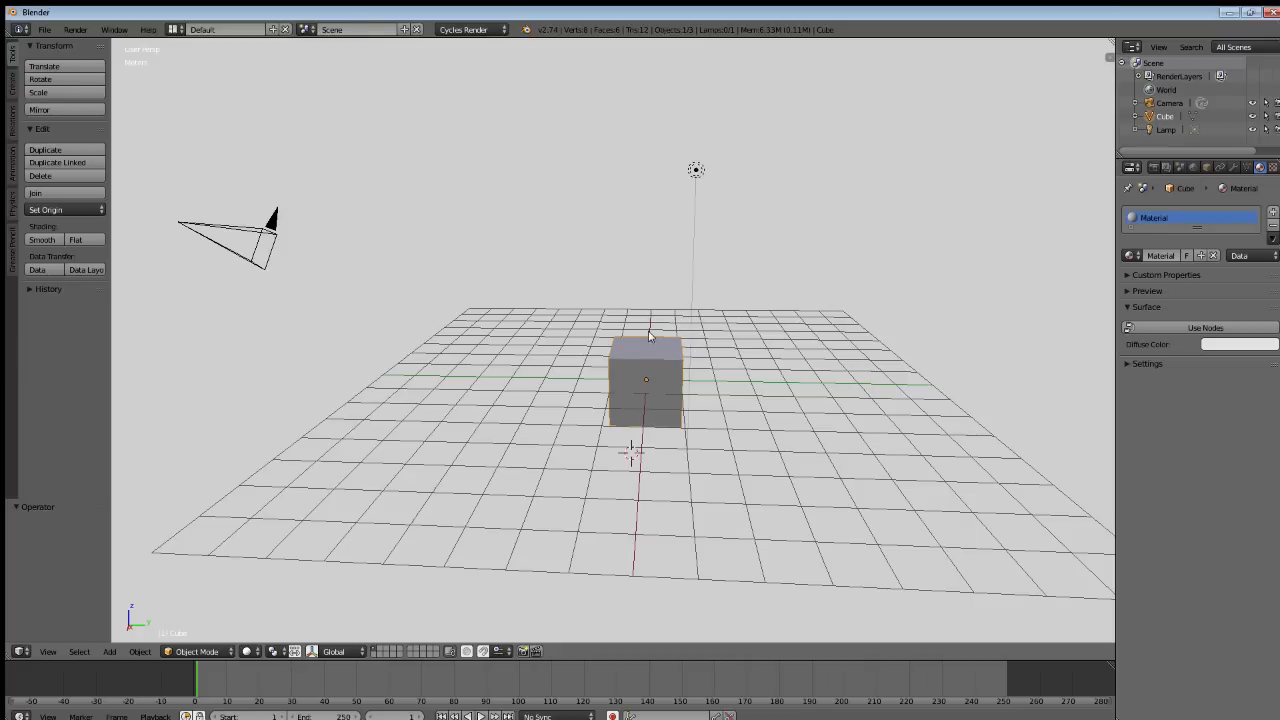
Add master sword.png from the Reference folder inside the bookmarked Textures folder as a viewport background image.
{"action": "middle_click_drag", "start_coordinate": [576, 328], "coordinate": [527, 359]}
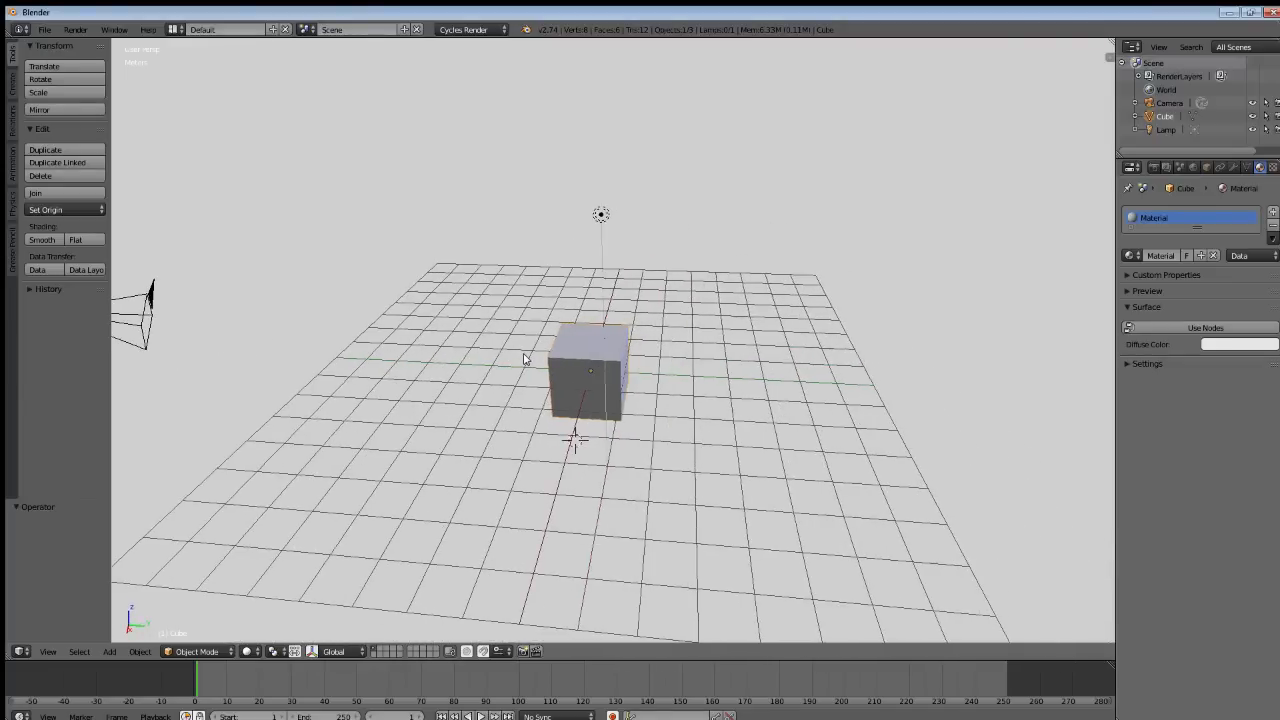
{"action": "left_click", "coordinate": [1105, 55]}
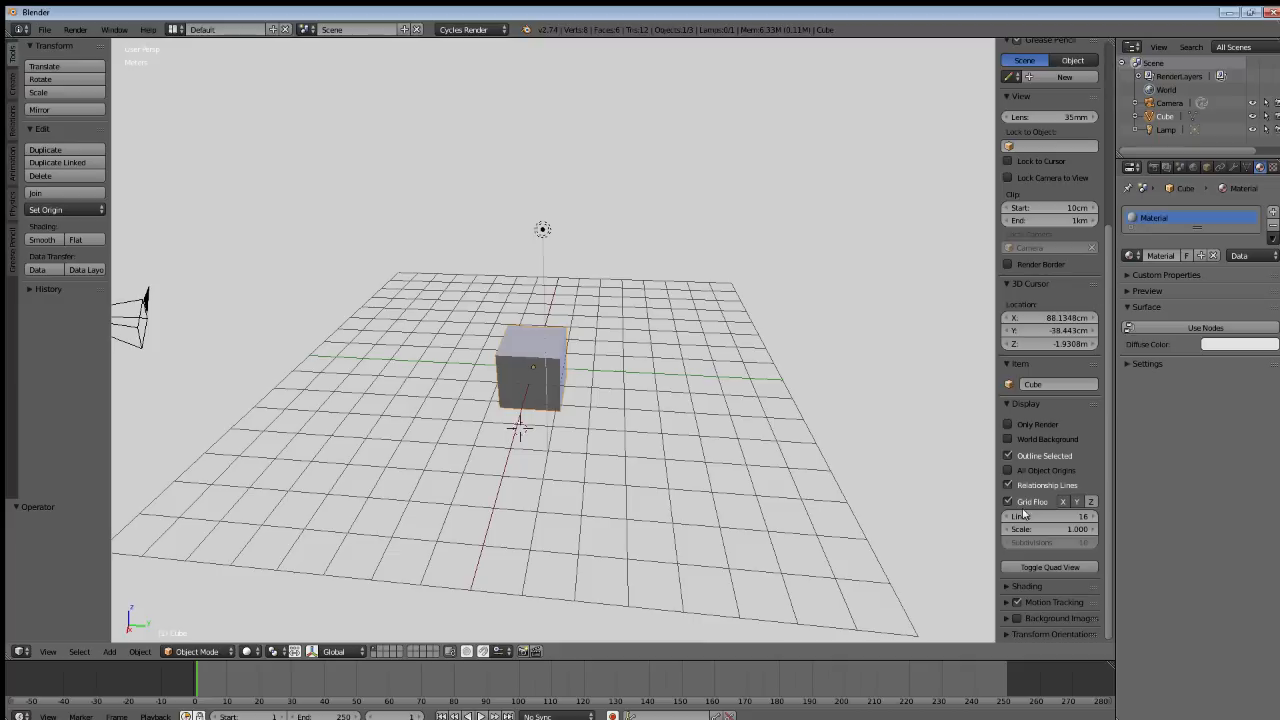
{"action": "left_click", "coordinate": [1013, 621]}
{"action": "scroll", "coordinate": [1015, 618], "scroll_direction": "down", "scroll_amount": 1}
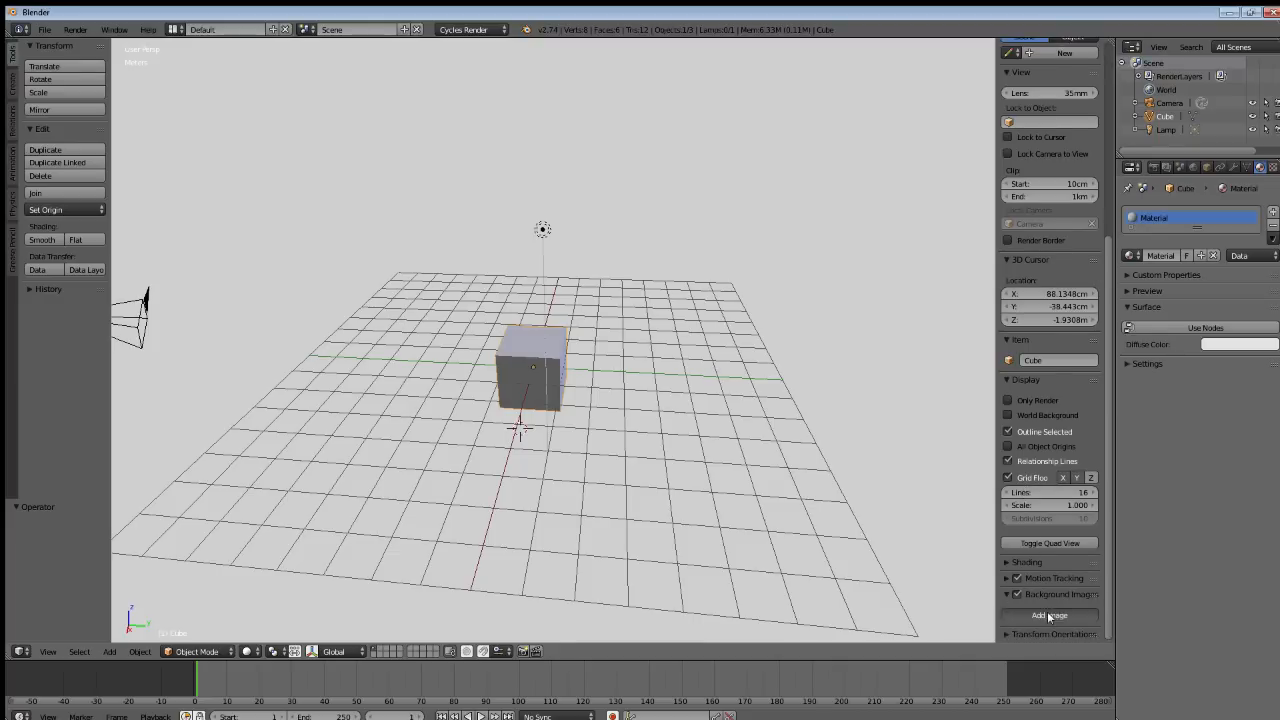
{"action": "scroll", "coordinate": [1046, 598], "scroll_direction": "down", "scroll_amount": 2}
{"action": "left_click", "coordinate": [1050, 612]}
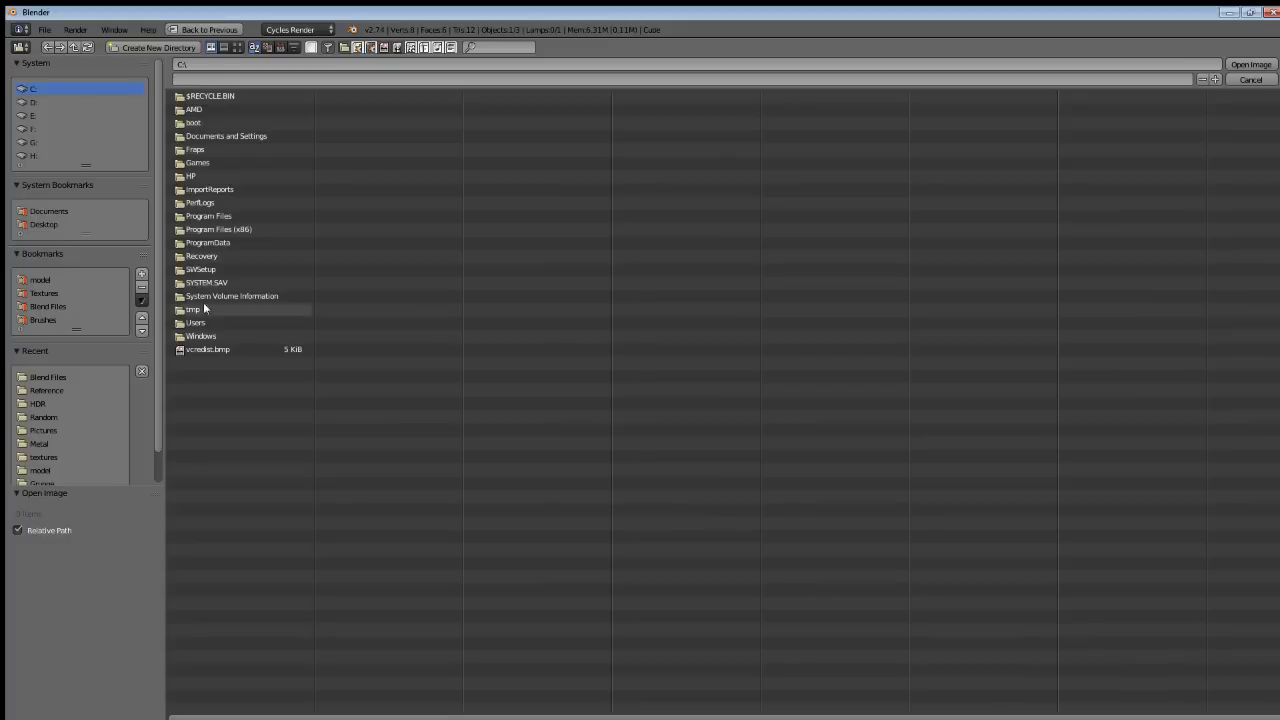
{"action": "left_click", "coordinate": [44, 294]}
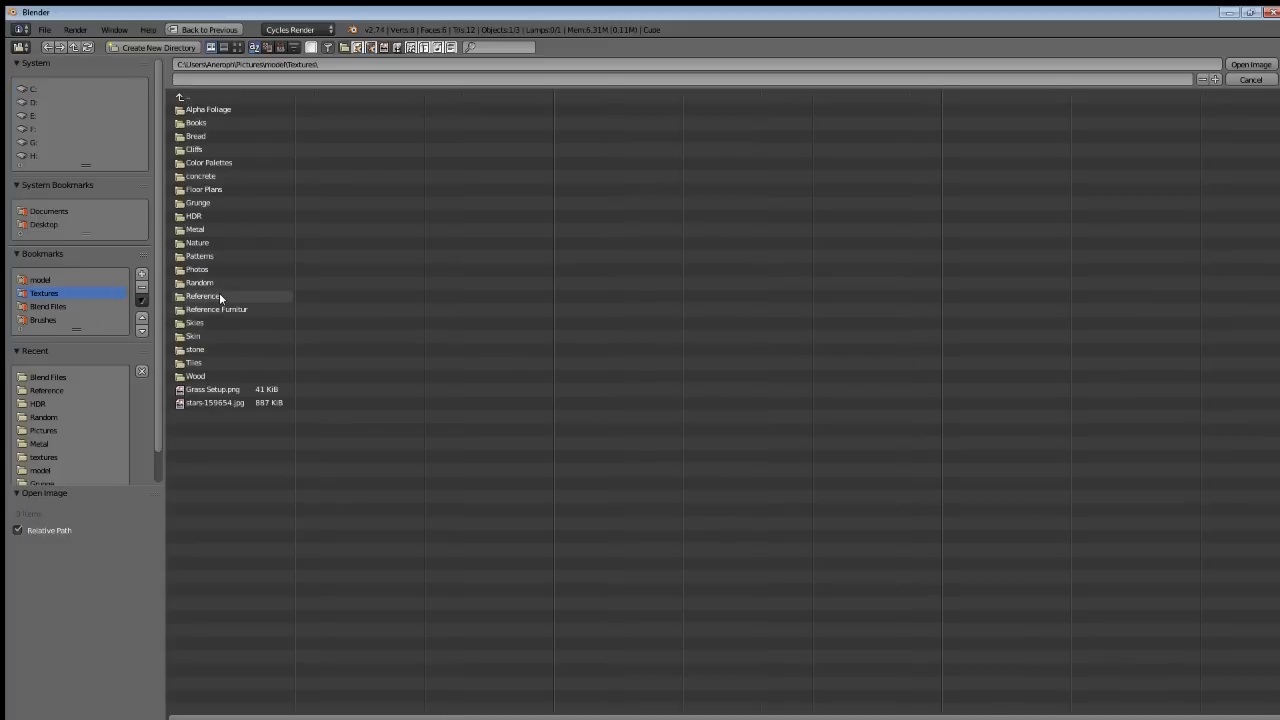
{"action": "left_click", "coordinate": [204, 297]}
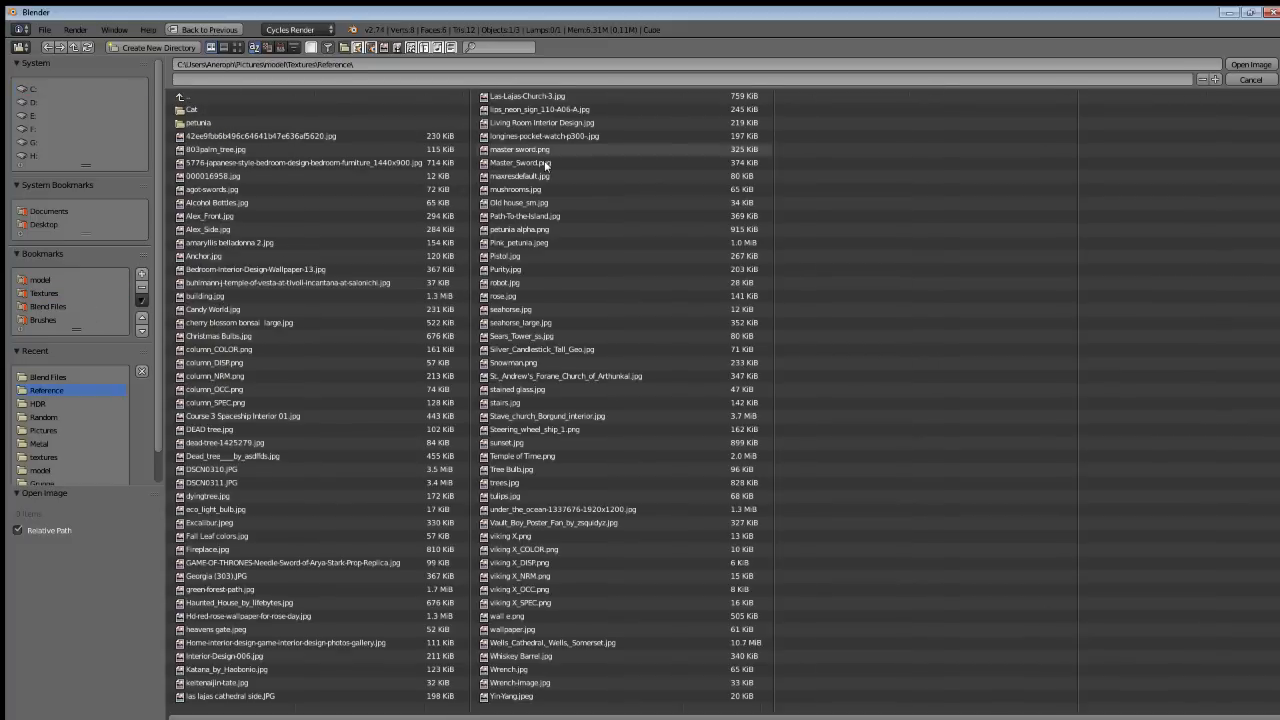
{"action": "left_click", "coordinate": [237, 47]}
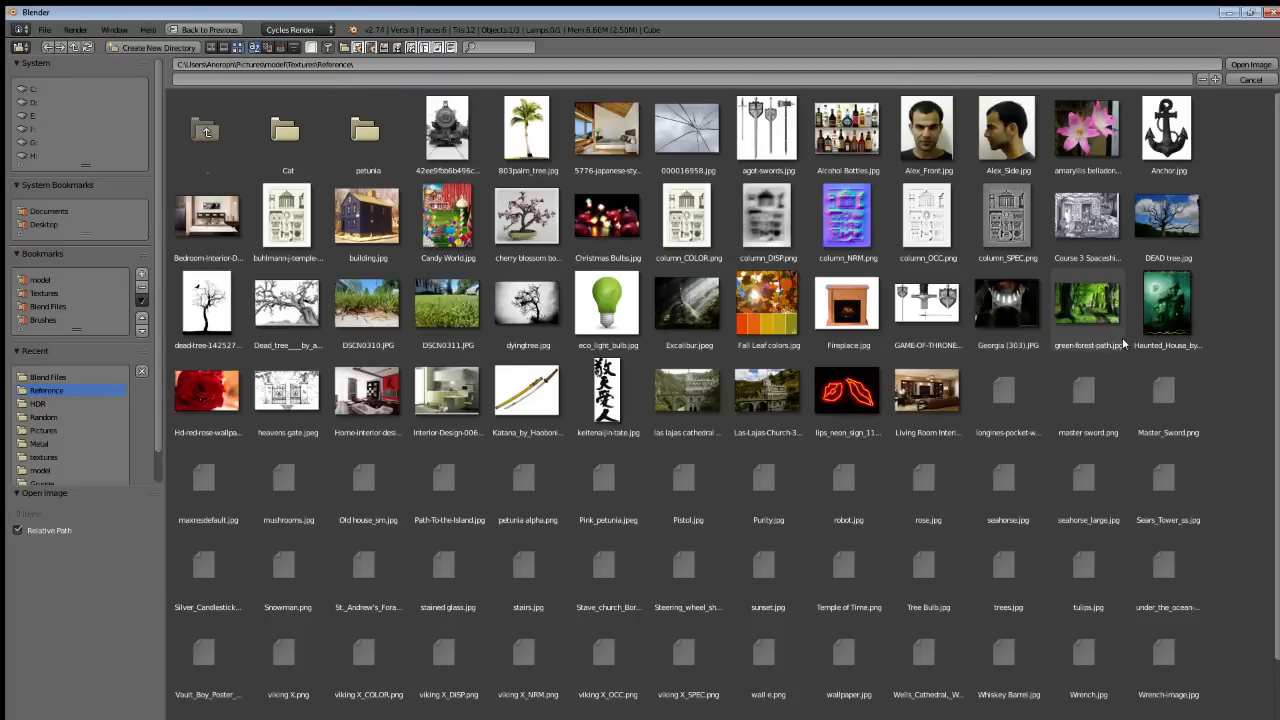
{"action": "double_click", "coordinate": [1087, 395]}
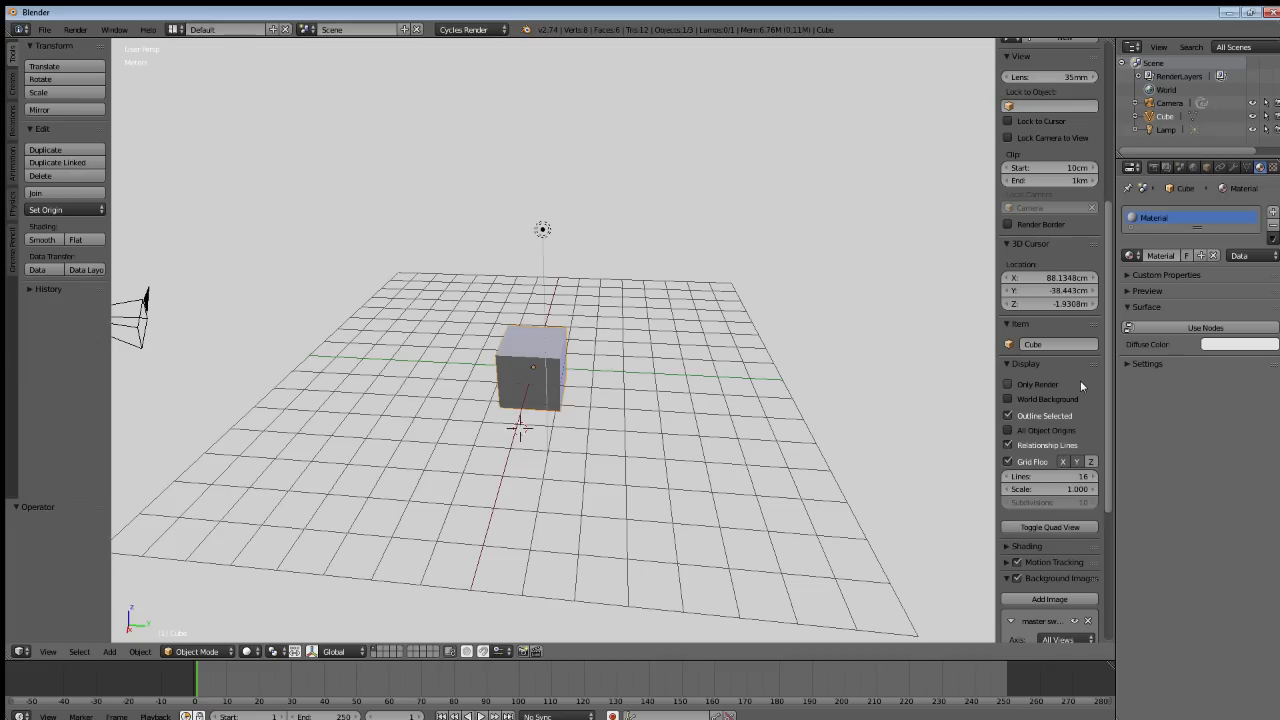
Switch the viewport to the front orthographic view so it faces the sword reference image.
{"action": "key", "text": "KP_1"}
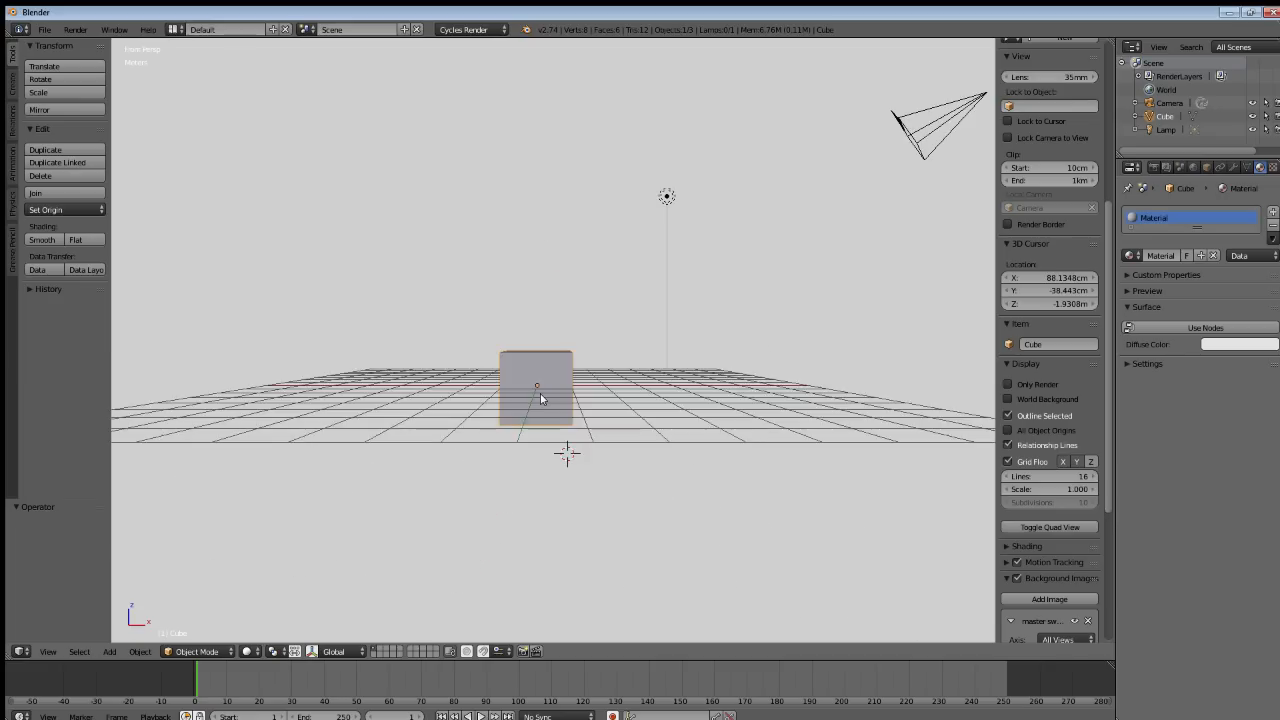
{"action": "scroll", "coordinate": [559, 338], "scroll_direction": "down", "scroll_amount": 6}
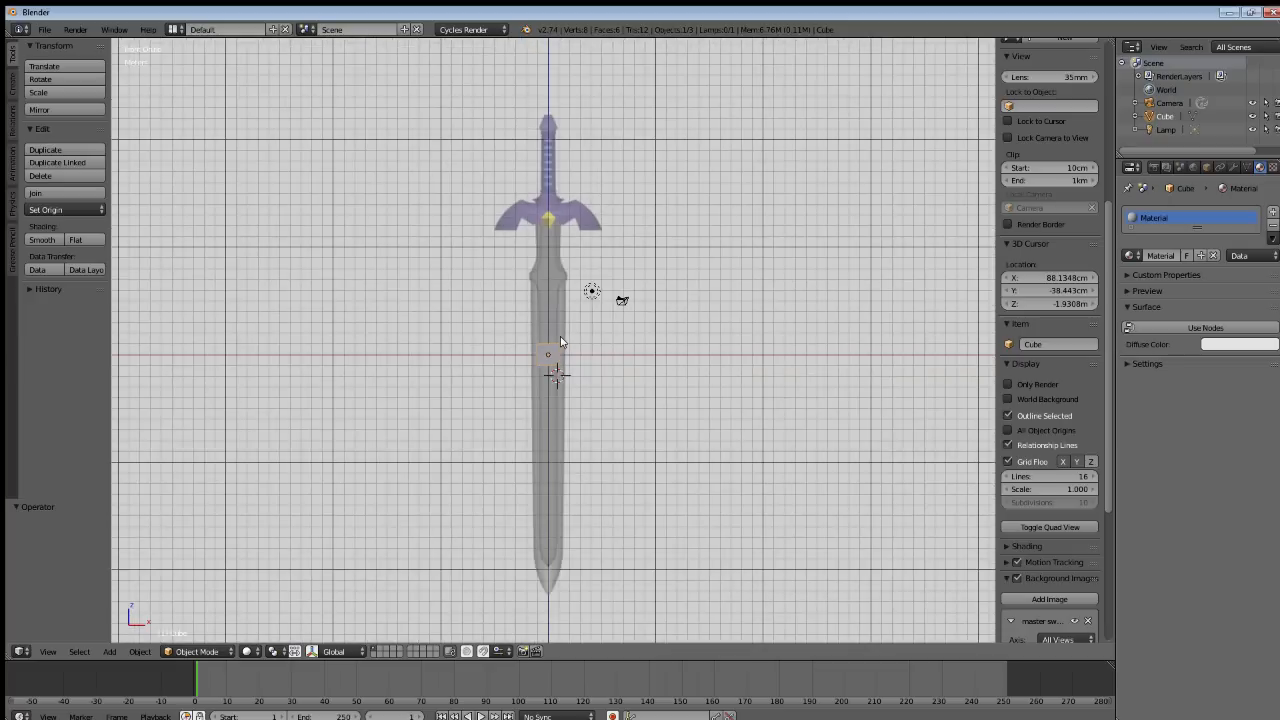
{"action": "scroll", "coordinate": [560, 341], "scroll_direction": "up", "scroll_amount": 5}
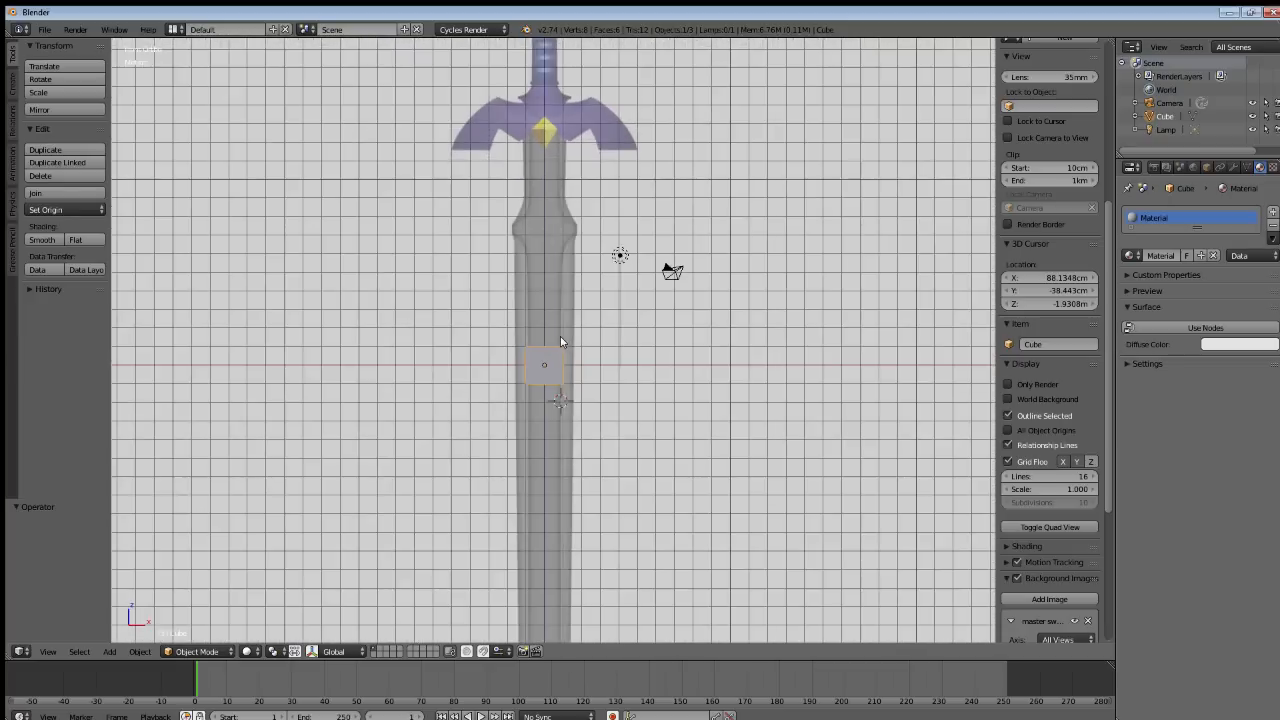
{"action": "scroll", "coordinate": [560, 341], "scroll_direction": "up", "scroll_amount": 1}
{"action": "scroll", "coordinate": [560, 341], "scroll_direction": "down", "scroll_amount": 3}
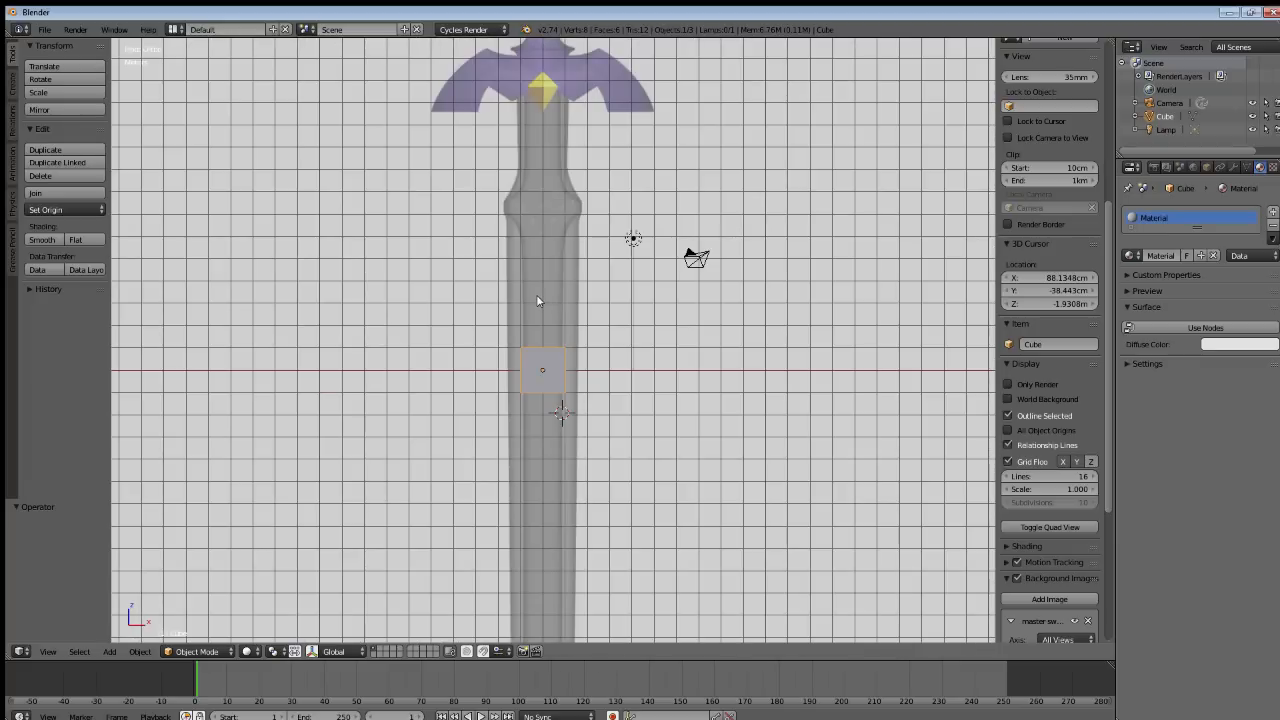
{"action": "middle_click_drag", "start_coordinate": [537, 300], "coordinate": [559, 326], "text": "shift"}
Examine the background image settings, the cube's transform values and the blade of the sword reference around the cube.
{"action": "scroll", "coordinate": [1038, 511], "scroll_direction": "down", "scroll_amount": 3}
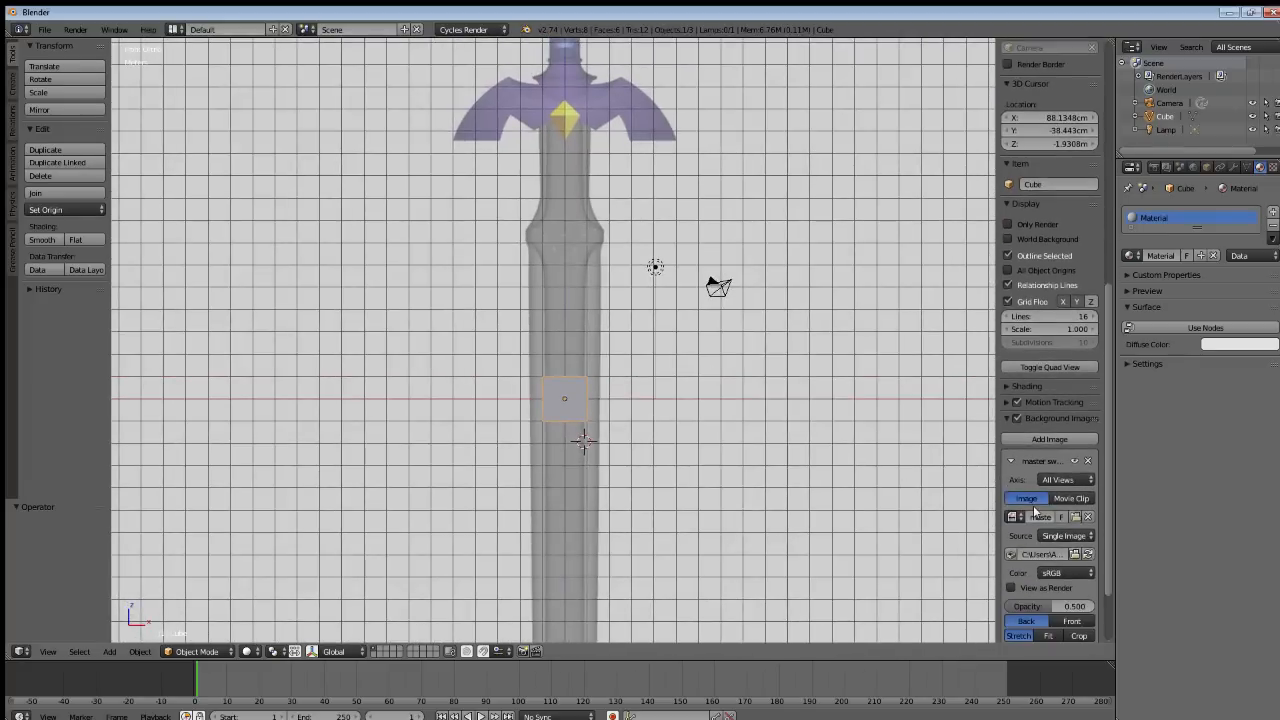
{"action": "scroll", "coordinate": [1038, 511], "scroll_direction": "up", "scroll_amount": 8}
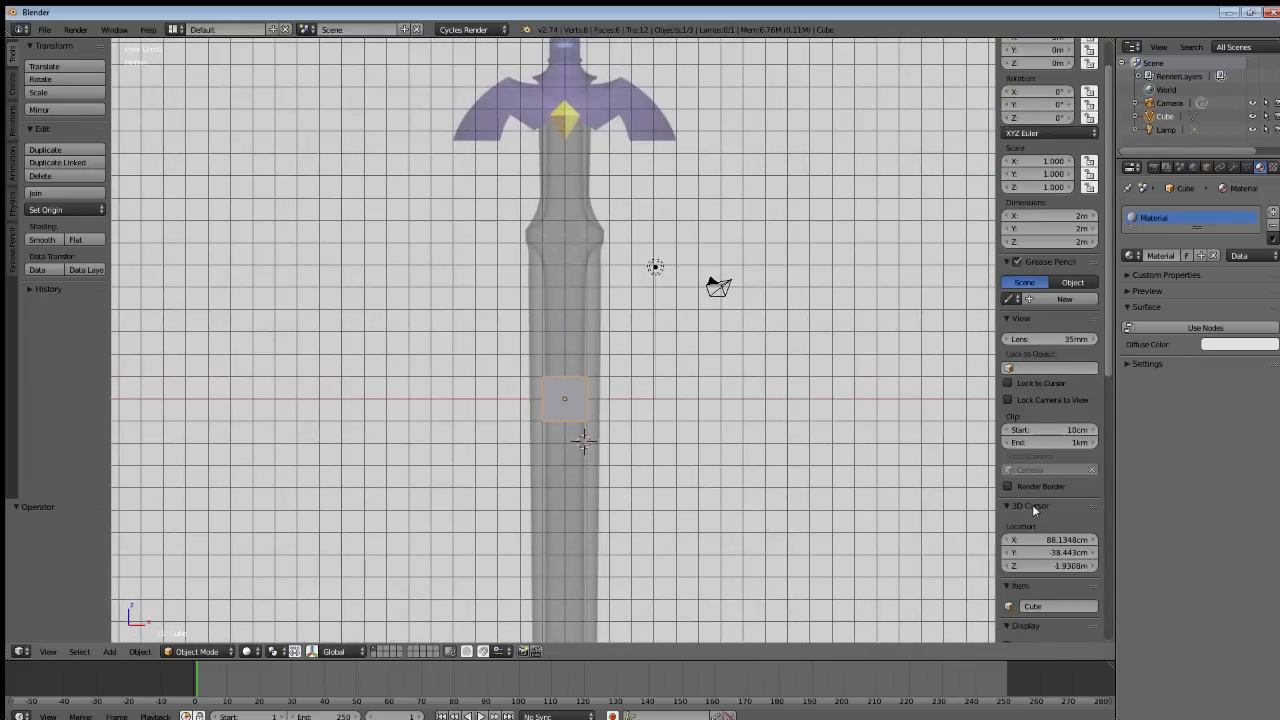
{"action": "scroll", "coordinate": [1036, 510], "scroll_direction": "up", "scroll_amount": 2}
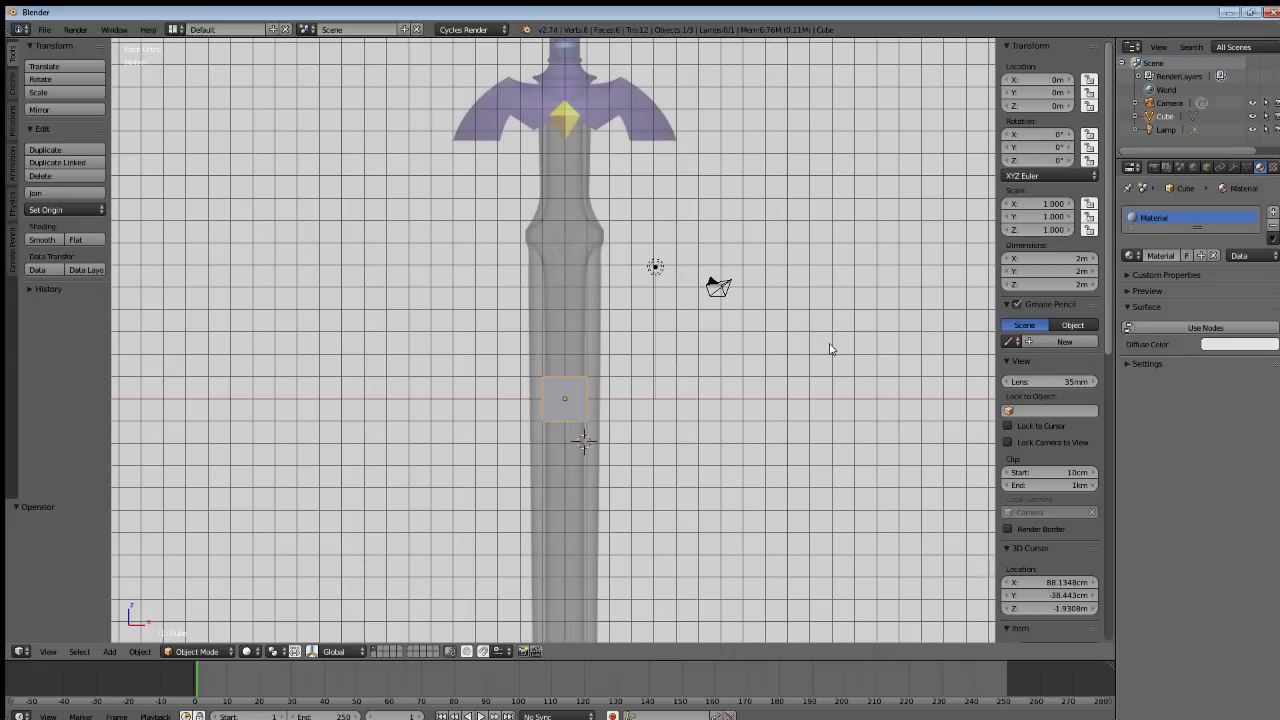
{"action": "mouse_move", "coordinate": [613, 330]}
{"action": "middle_mouse_down", "text": "shift"}
{"action": "mouse_move", "coordinate": [597, 366]}
{"action": "mouse_move", "coordinate": [603, 414]}
{"action": "mouse_move", "coordinate": [608, 329]}
{"action": "middle_mouse_up", "text": "shift"}
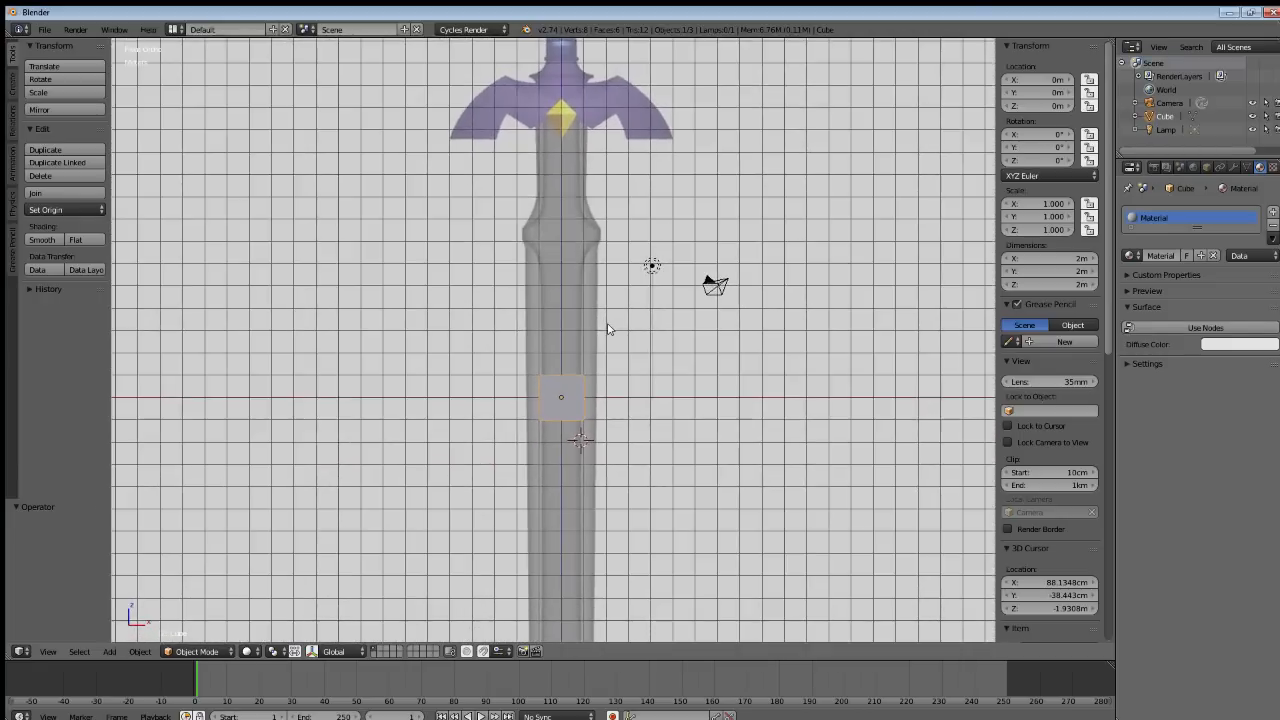
{"action": "scroll", "coordinate": [618, 407], "scroll_direction": "up", "scroll_amount": 4}
{"action": "scroll", "coordinate": [618, 407], "scroll_direction": "down", "scroll_amount": 5}
{"action": "scroll", "coordinate": [618, 407], "scroll_direction": "up", "scroll_amount": 3}
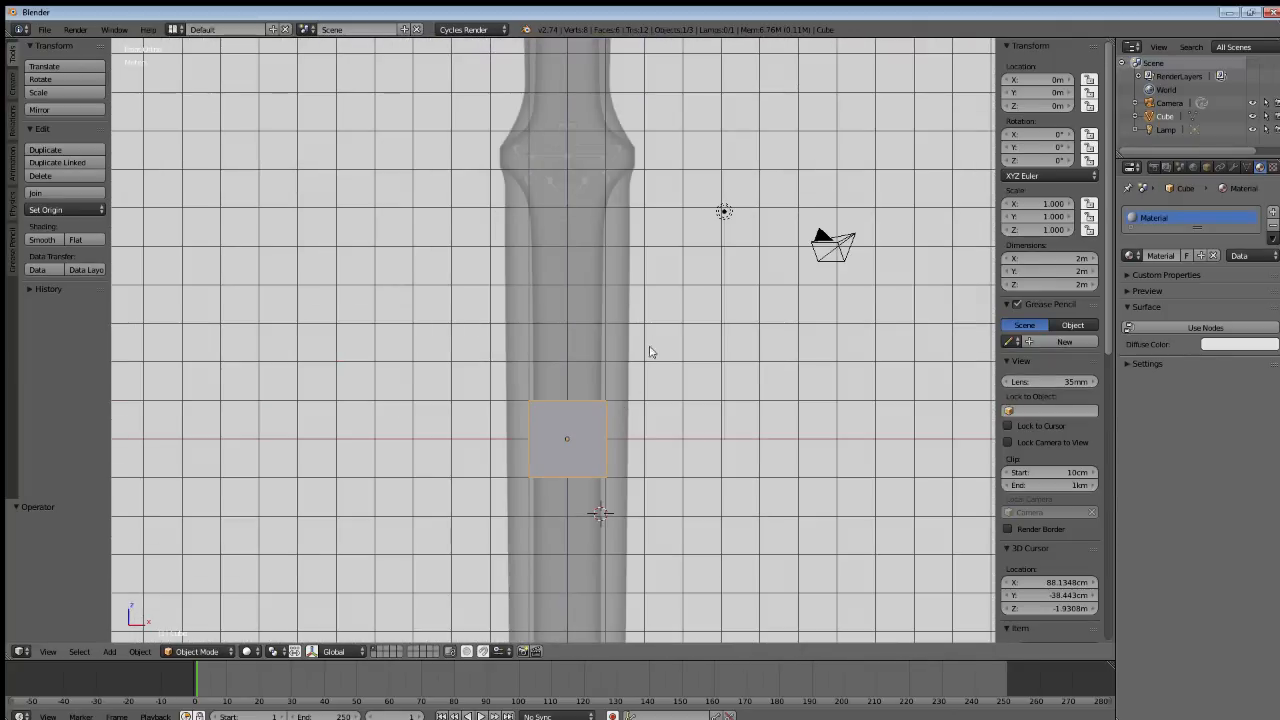
{"action": "scroll", "coordinate": [651, 349], "scroll_direction": "down", "scroll_amount": 3}
{"action": "scroll", "coordinate": [652, 342], "scroll_direction": "up", "scroll_amount": 3}
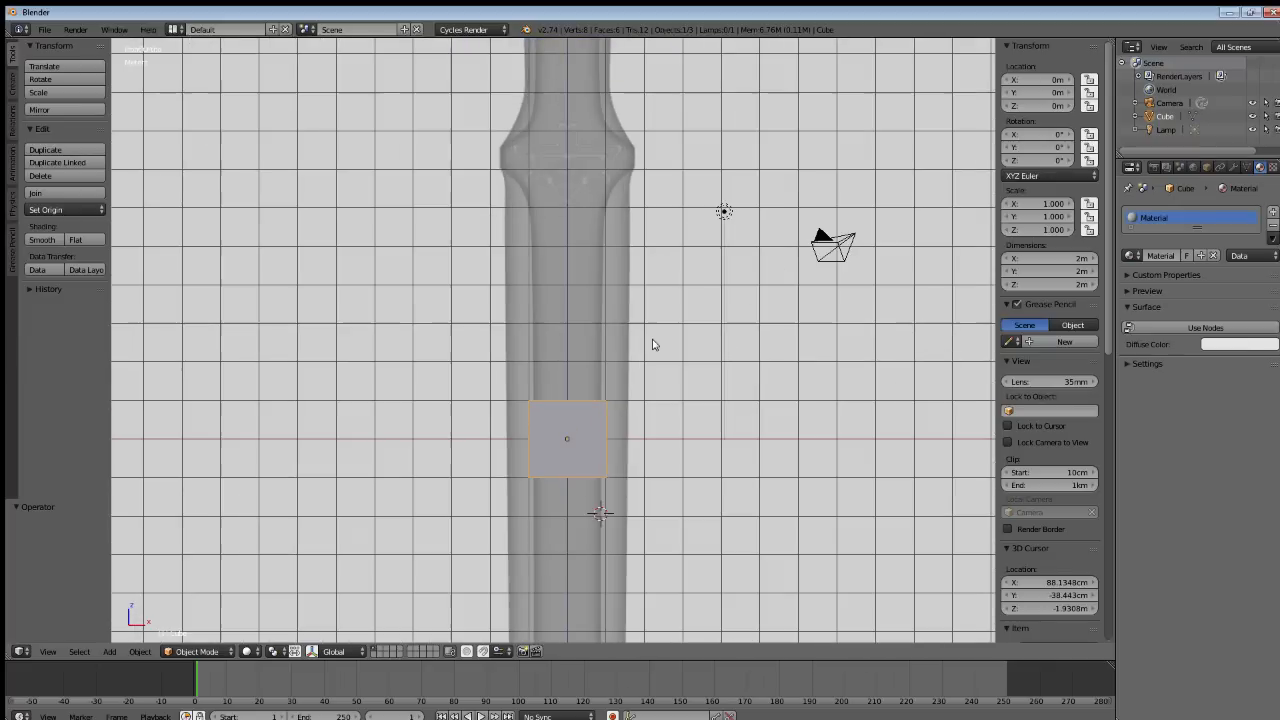
Delete the default cube from the scene.
{"action": "key", "text": "x"}
{"action": "left_click", "coordinate": [651, 349]}
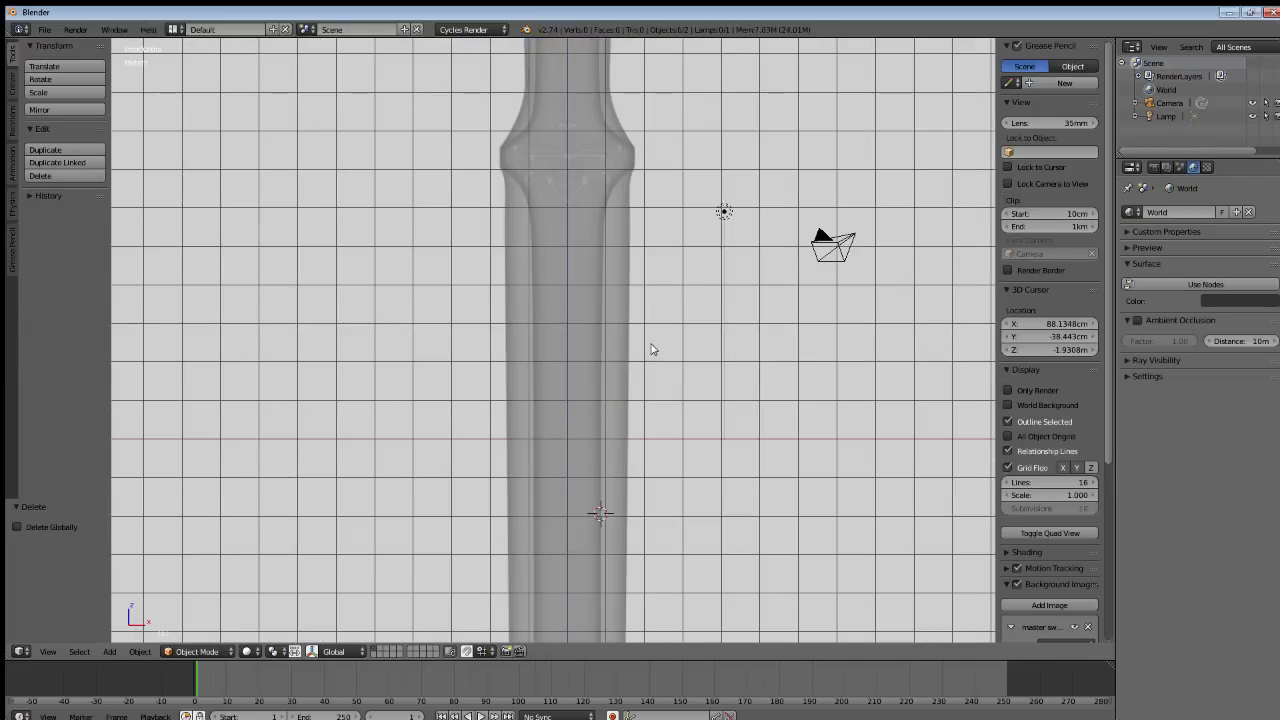
{"action": "middle_click_drag", "start_coordinate": [547, 178], "coordinate": [544, 493], "text": "shift"}
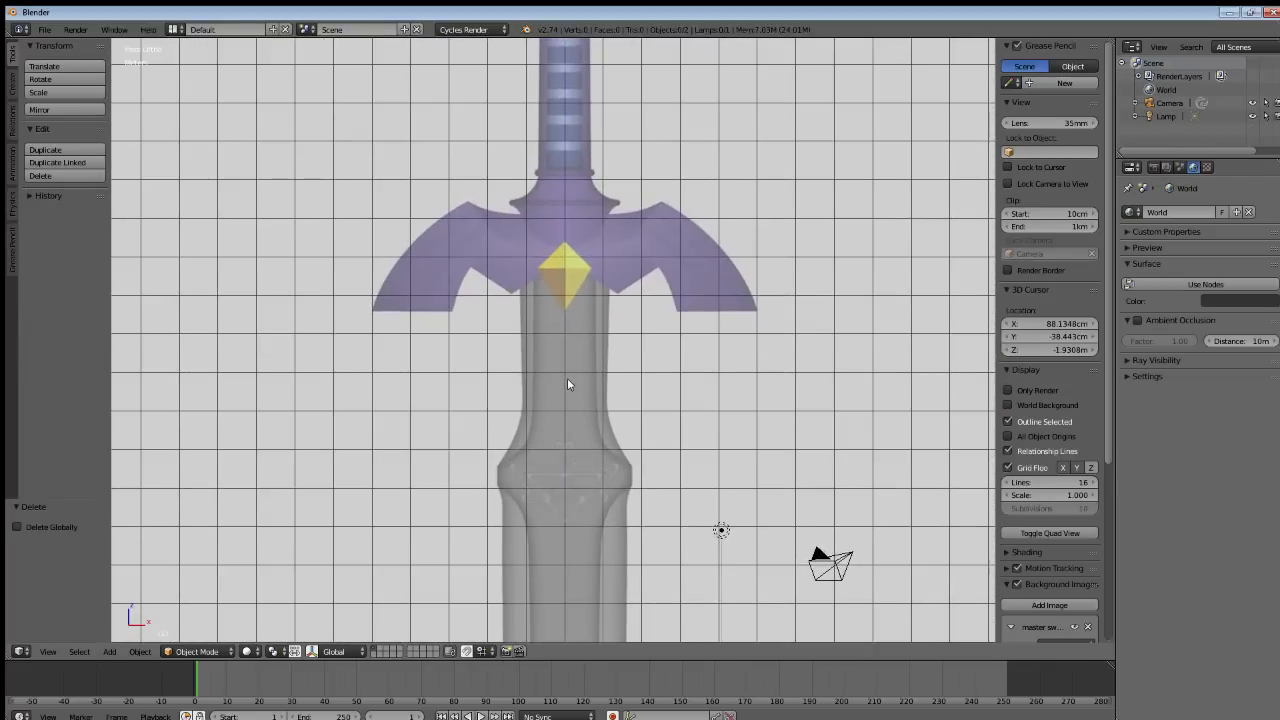
{"action": "middle_click_drag", "start_coordinate": [568, 380], "coordinate": [572, 389], "text": "shift"}
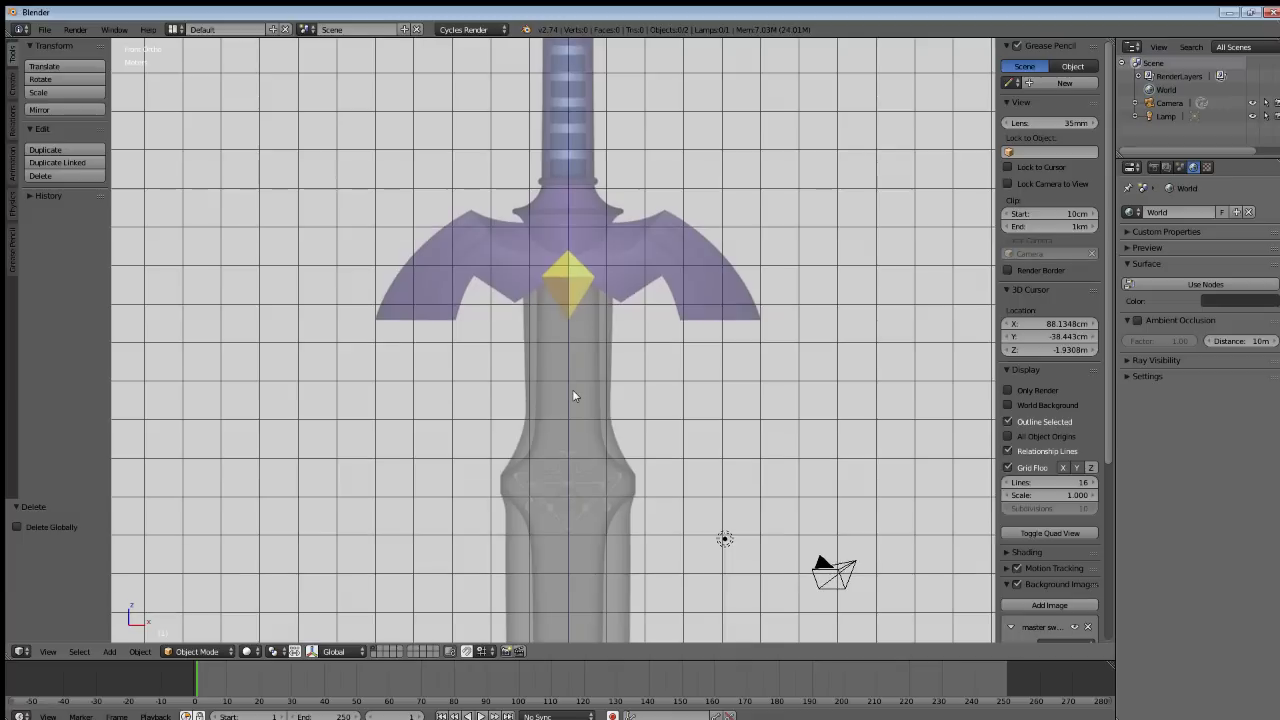
Set the 3D cursor location to 0 on the X, Y and Z axes.
{"action": "left_click", "coordinate": [1066, 324]}
{"action": "type", "text": "0"}
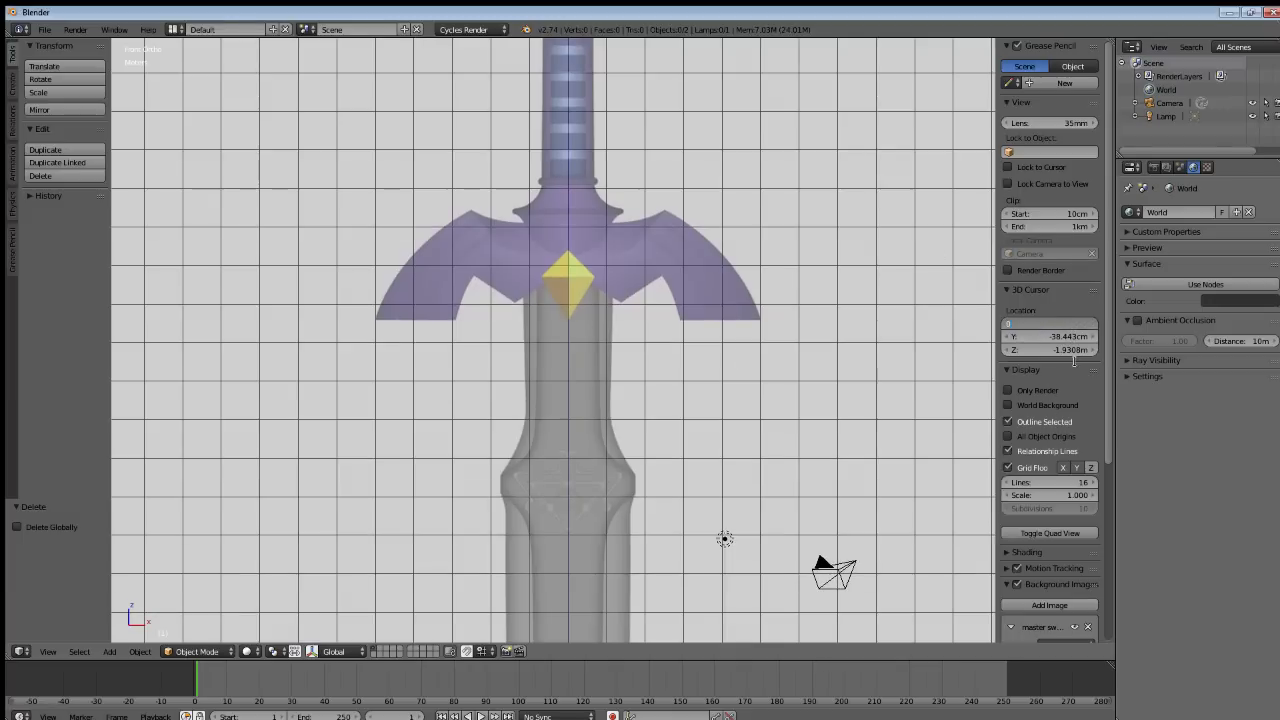
{"action": "key", "text": "Return"}
{"action": "left_click", "coordinate": [1066, 336]}
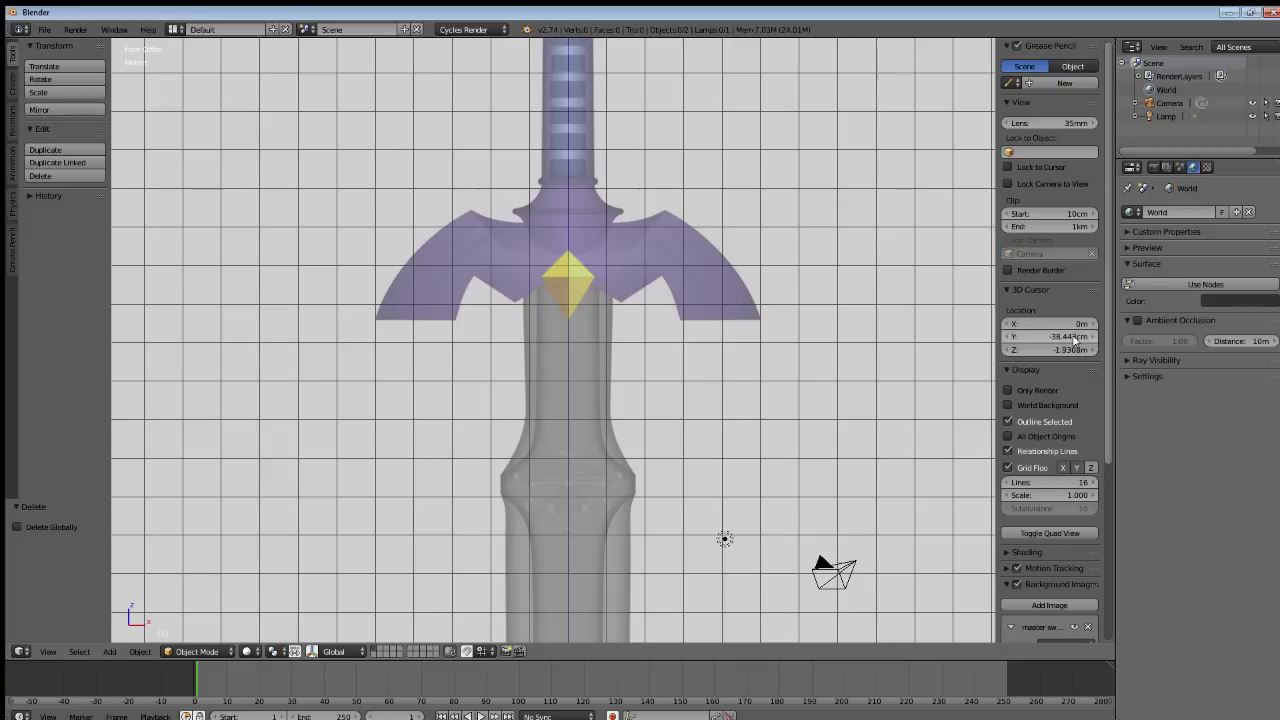
{"action": "type", "text": "0"}
{"action": "key", "text": "Return"}
{"action": "left_click", "coordinate": [1073, 350]}
{"action": "type", "text": "0"}
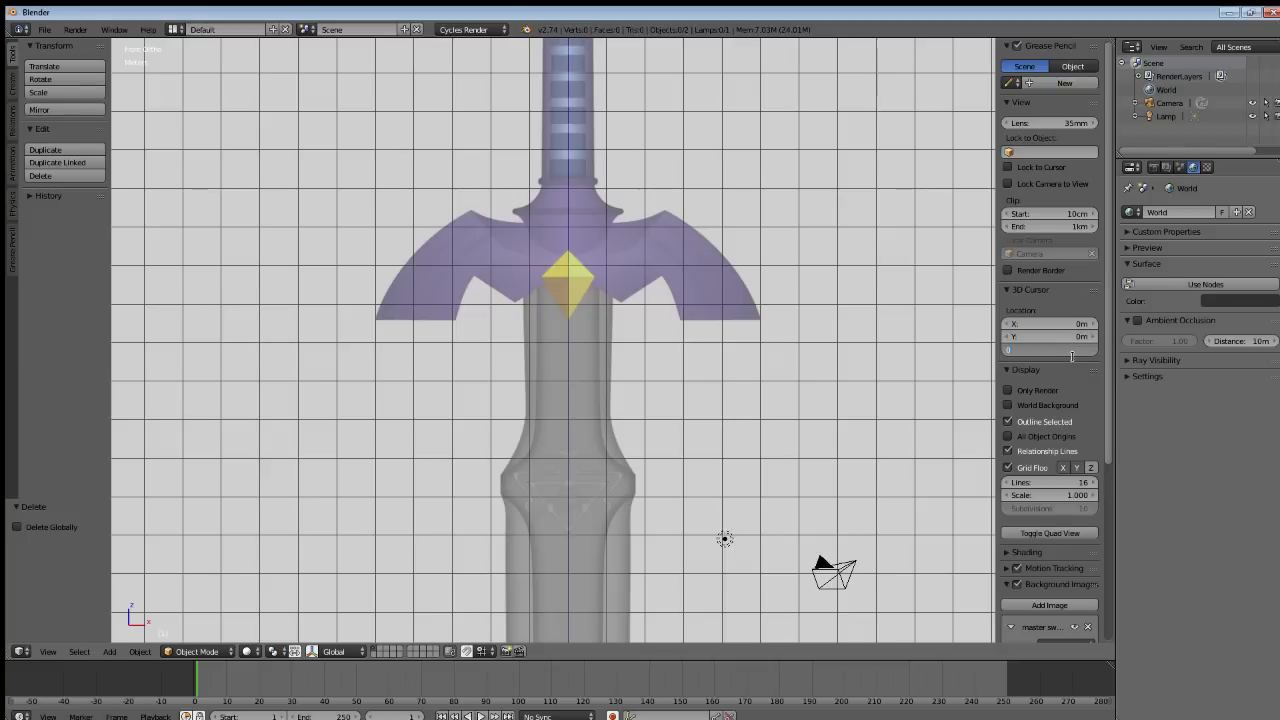
{"action": "key", "text": "Return"}
Add a mesh plane at the 3D cursor on the sword's centre line.
{"action": "middle_click_drag", "start_coordinate": [523, 374], "coordinate": [536, 446], "text": "shift"}
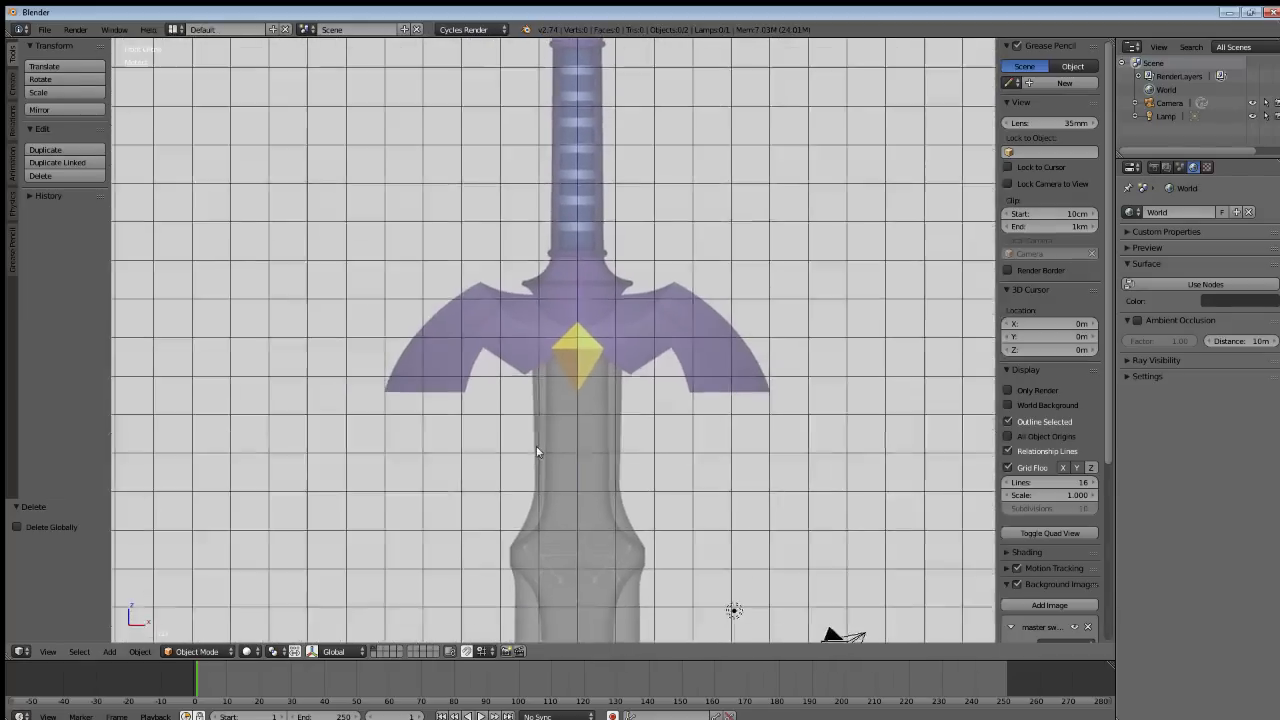
{"action": "scroll", "coordinate": [580, 400], "scroll_direction": "up", "scroll_amount": 4}
{"action": "scroll", "coordinate": [581, 396], "scroll_direction": "up", "scroll_amount": 1}
{"action": "middle_click_drag", "start_coordinate": [616, 493], "coordinate": [565, 316], "text": "shift"}
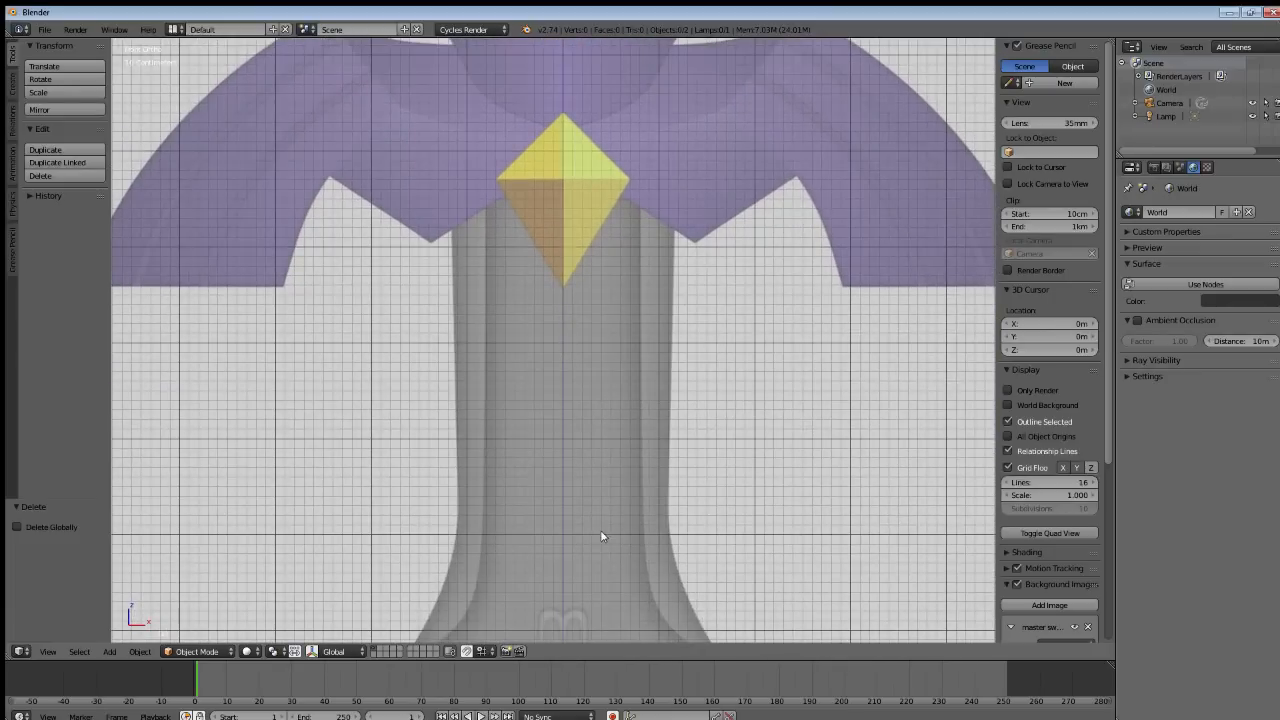
{"action": "middle_click_drag", "start_coordinate": [588, 540], "coordinate": [577, 256], "text": "shift"}
{"action": "scroll", "coordinate": [584, 326], "scroll_direction": "down", "scroll_amount": 8}
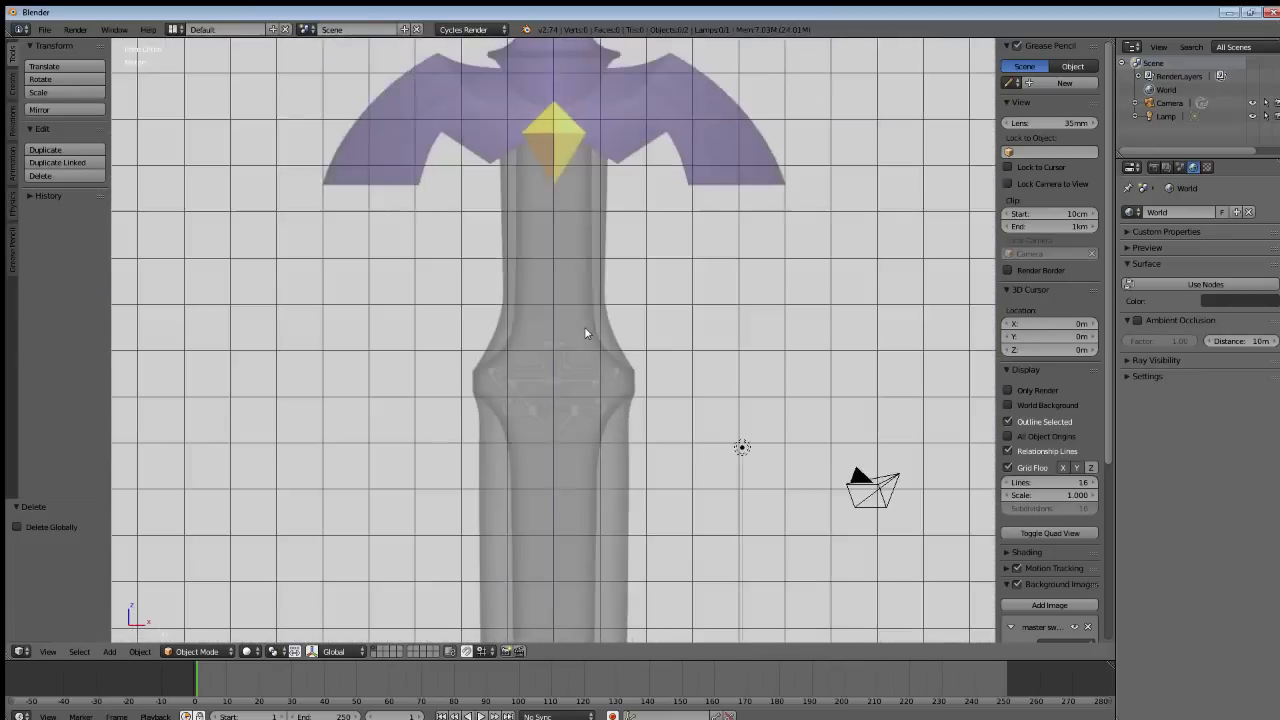
{"action": "middle_click_drag", "start_coordinate": [587, 481], "coordinate": [589, 414], "text": "shift"}
{"action": "key", "text": "shift+a"}
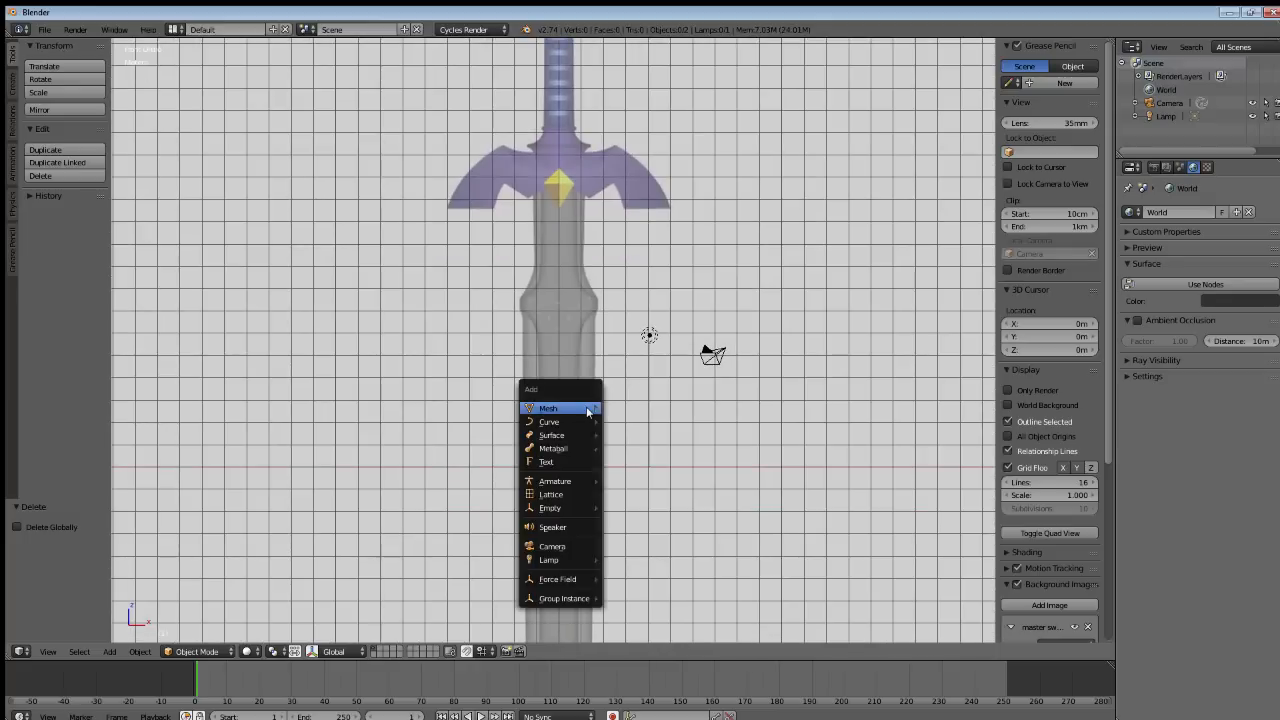
{"action": "mouse_move", "coordinate": [585, 408]}
{"action": "left_click", "coordinate": [632, 412]}
Rotate the plane 90° around the X axis so it faces the front view.
{"action": "middle_click_drag", "start_coordinate": [561, 456], "coordinate": [567, 443], "text": "shift"}
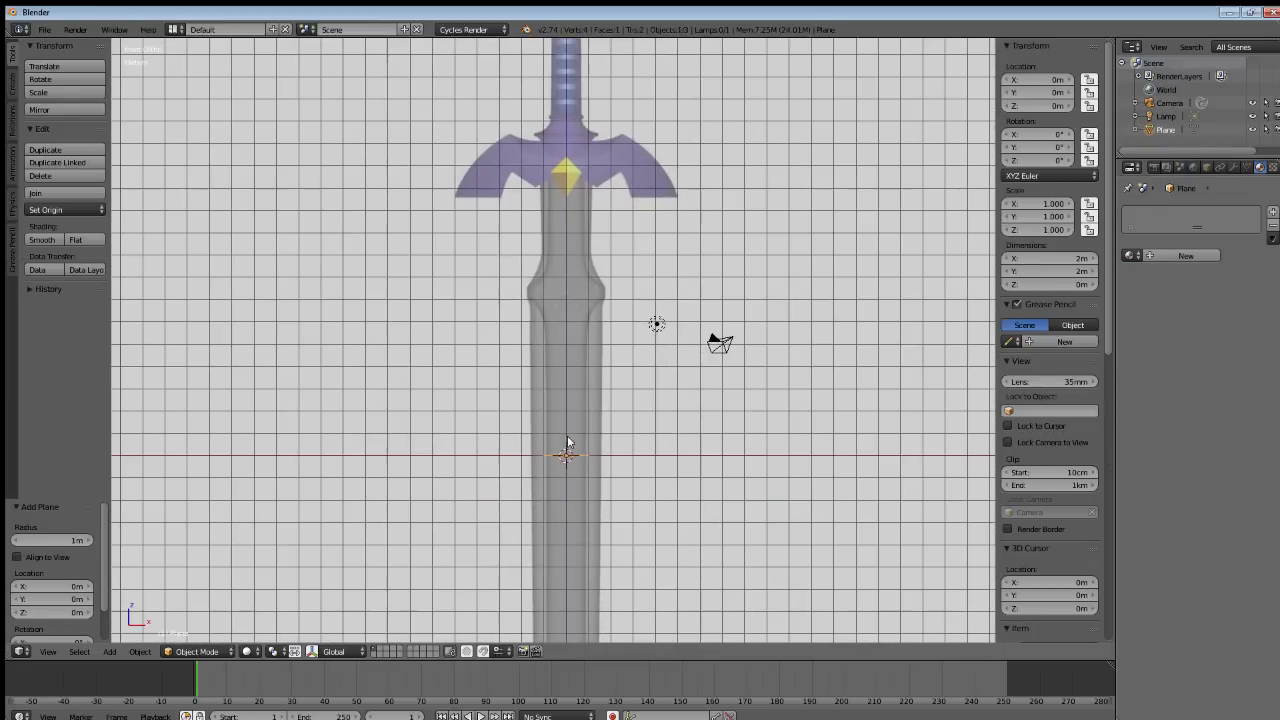
{"action": "key", "text": "r"}
{"action": "key", "text": "x"}
{"action": "key", "text": "9"}
{"action": "key", "text": "0"}
{"action": "key", "text": "Return"}
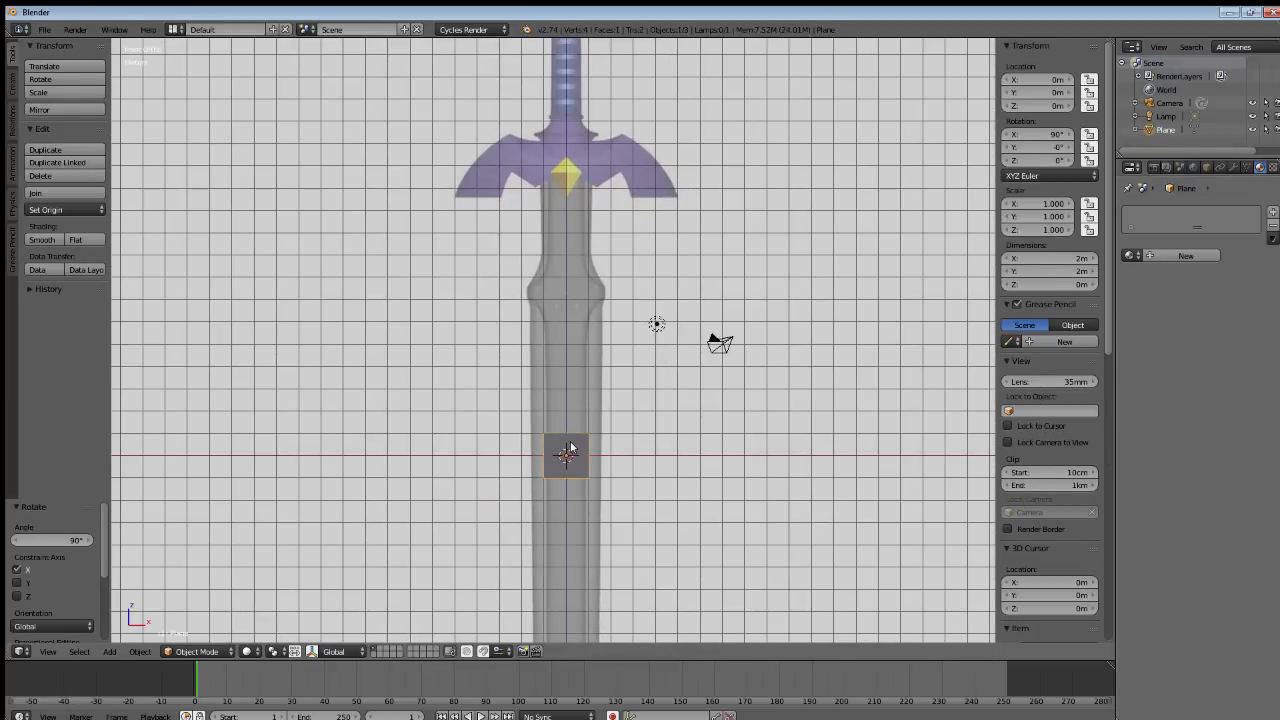
Move the plane up along the Z axis to about 11.87 m, where the blade meets the guard.
{"action": "scroll", "coordinate": [576, 488], "scroll_direction": "up", "scroll_amount": 2}
{"action": "mouse_move", "coordinate": [578, 460]}
{"action": "middle_mouse_down", "text": "shift"}
{"action": "mouse_move", "coordinate": [560, 383]}
{"action": "mouse_move", "coordinate": [560, 466]}
{"action": "middle_mouse_up", "text": "shift"}
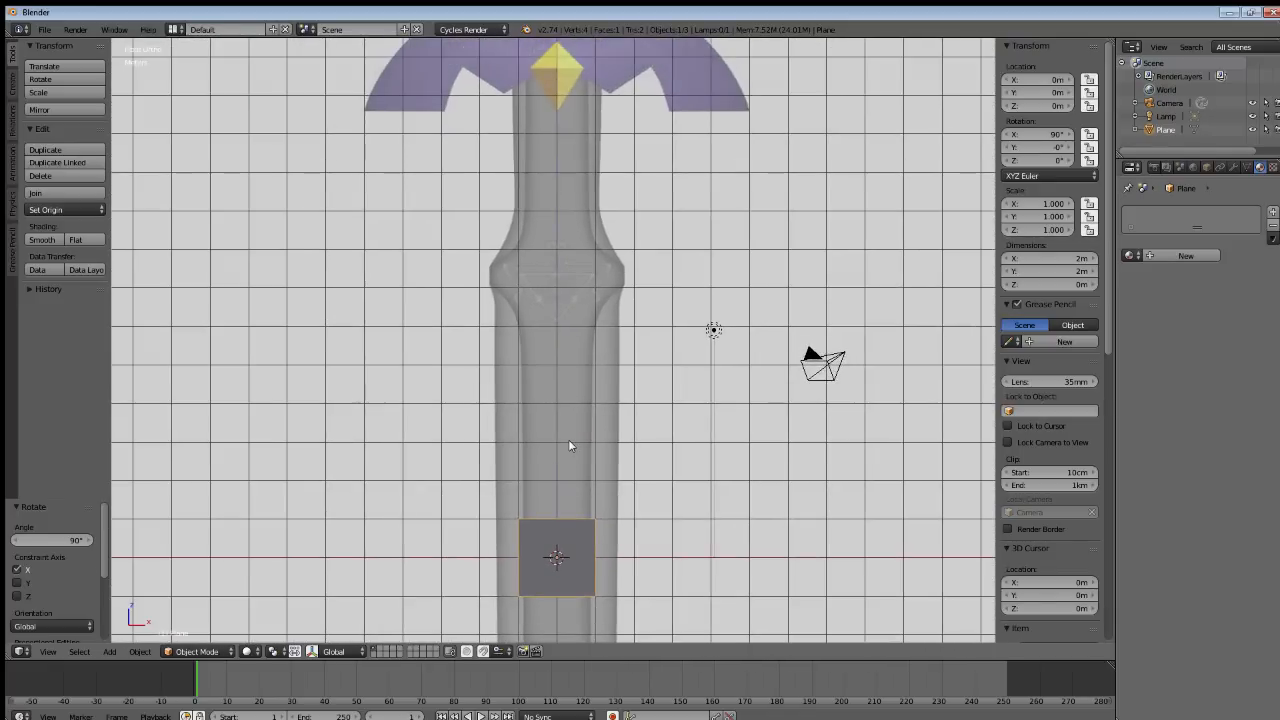
{"action": "key", "text": "g"}
{"action": "key", "text": "z"}
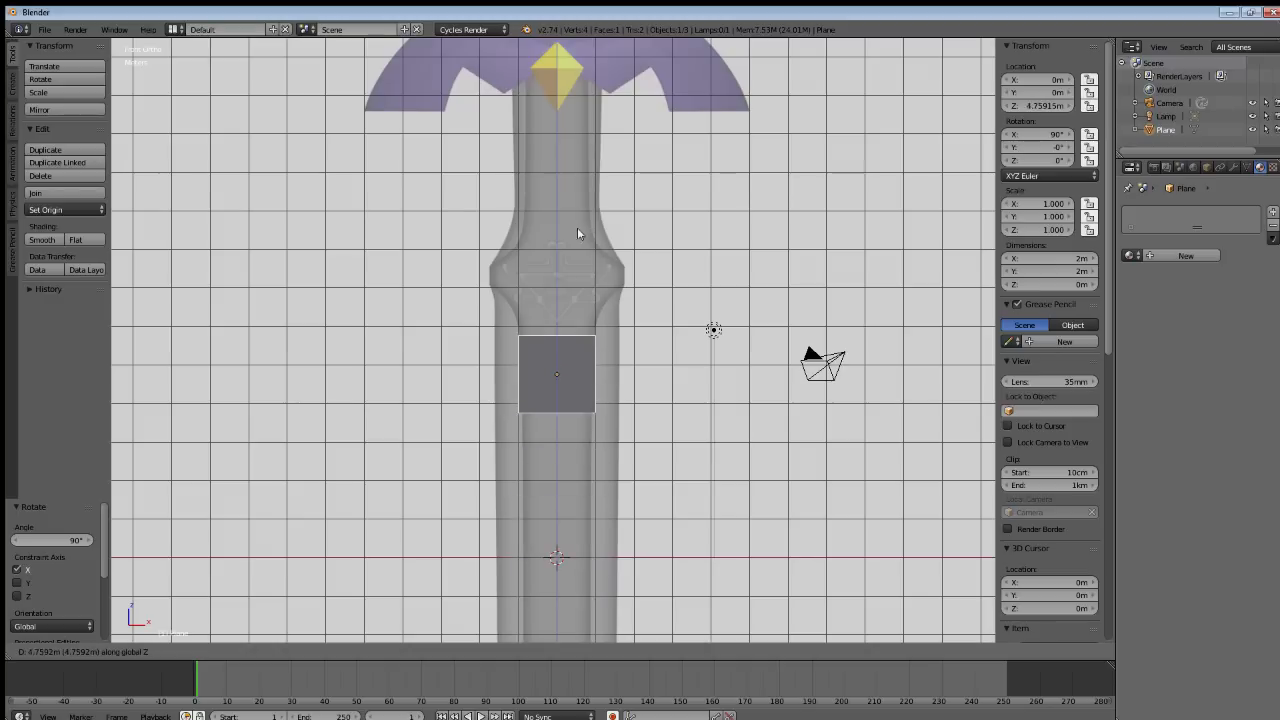
{"action": "left_click", "coordinate": [586, 86]}
{"action": "middle_click_drag", "start_coordinate": [582, 196], "coordinate": [587, 375], "text": "shift"}
{"action": "key", "text": "g"}
{"action": "key", "text": "z"}
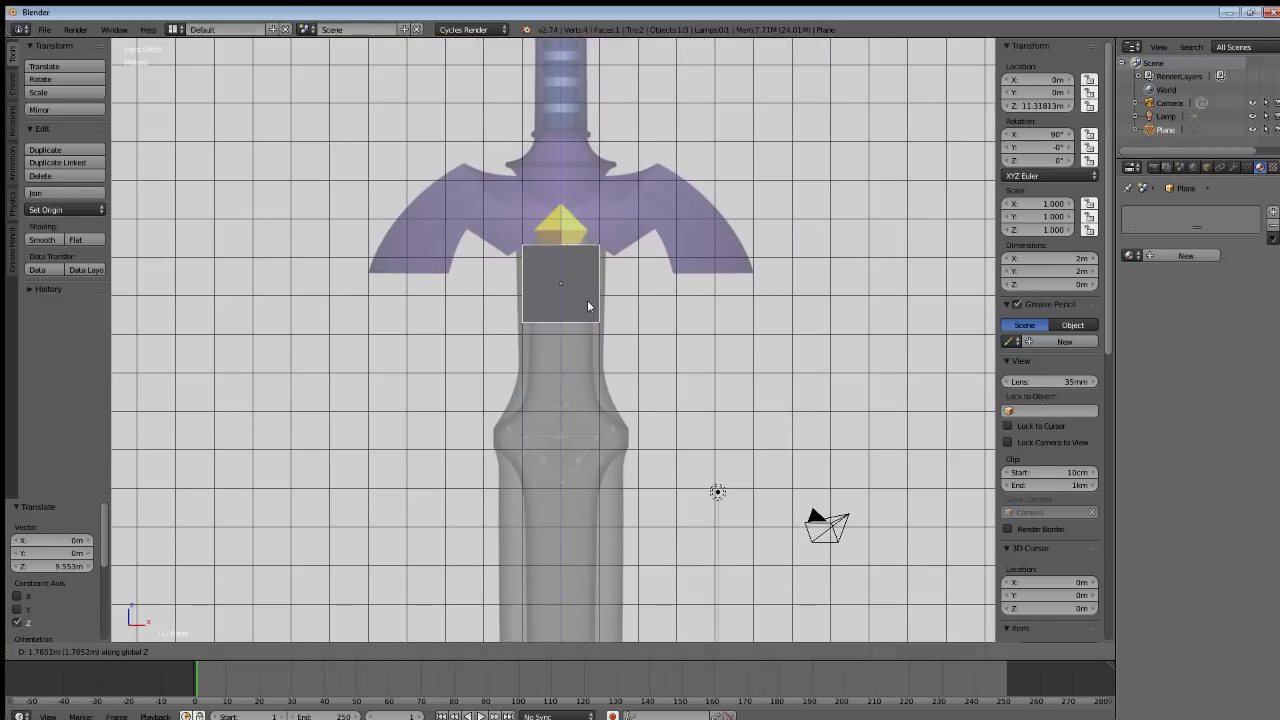
{"action": "left_click", "coordinate": [585, 284]}
Scale the plane along the X axis by about 1.144 to match the blade's width below the guard.
{"action": "key", "text": "s"}
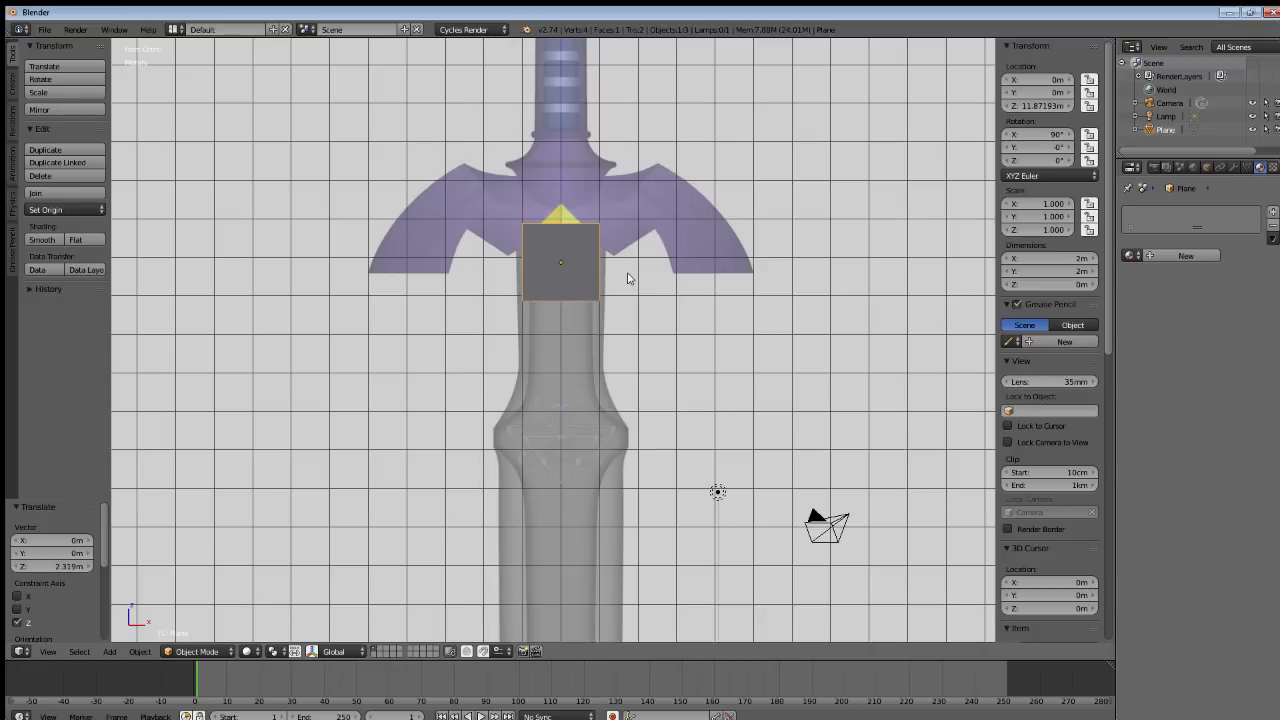
{"action": "key", "text": "x"}
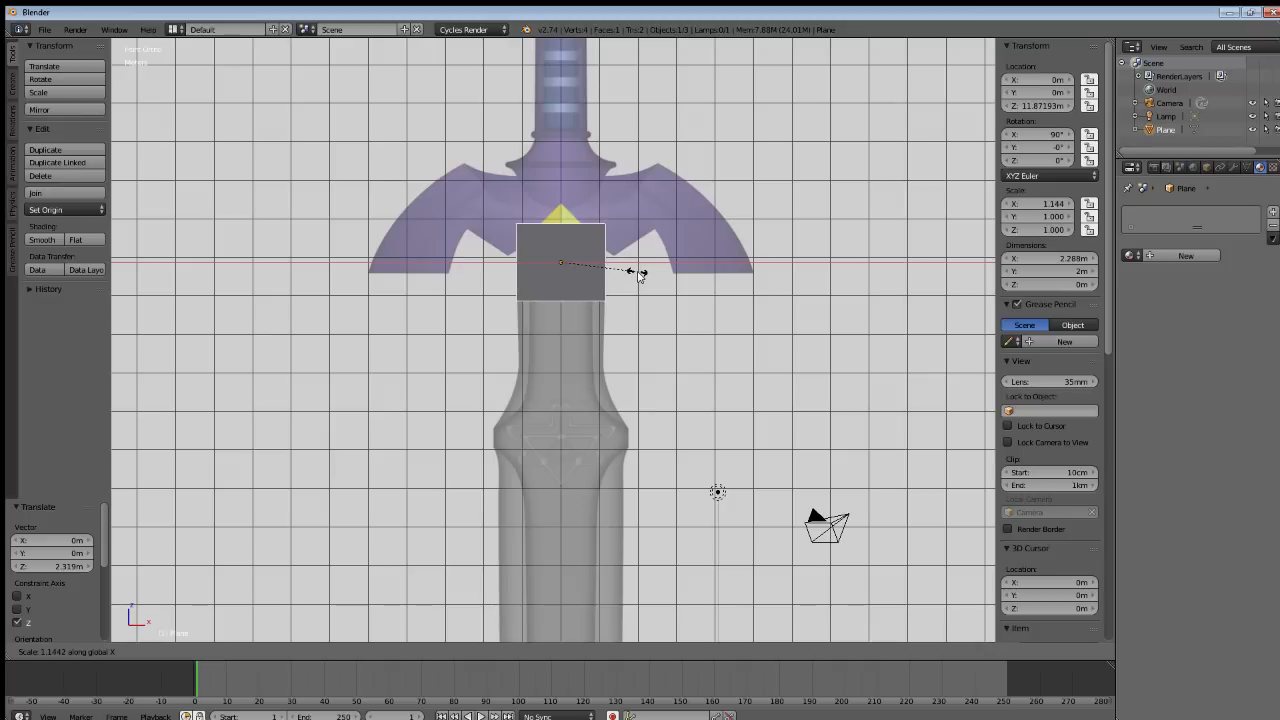
{"action": "left_click", "coordinate": [640, 275]}
Show the plane in wireframe and enter Edit Mode with all of its vertices deselected.
{"action": "middle_click_drag", "start_coordinate": [568, 317], "coordinate": [583, 384], "text": "shift"}
{"action": "scroll", "coordinate": [583, 384], "scroll_direction": "up", "scroll_amount": 4}
{"action": "scroll", "coordinate": [583, 384], "scroll_direction": "up", "scroll_amount": 1}
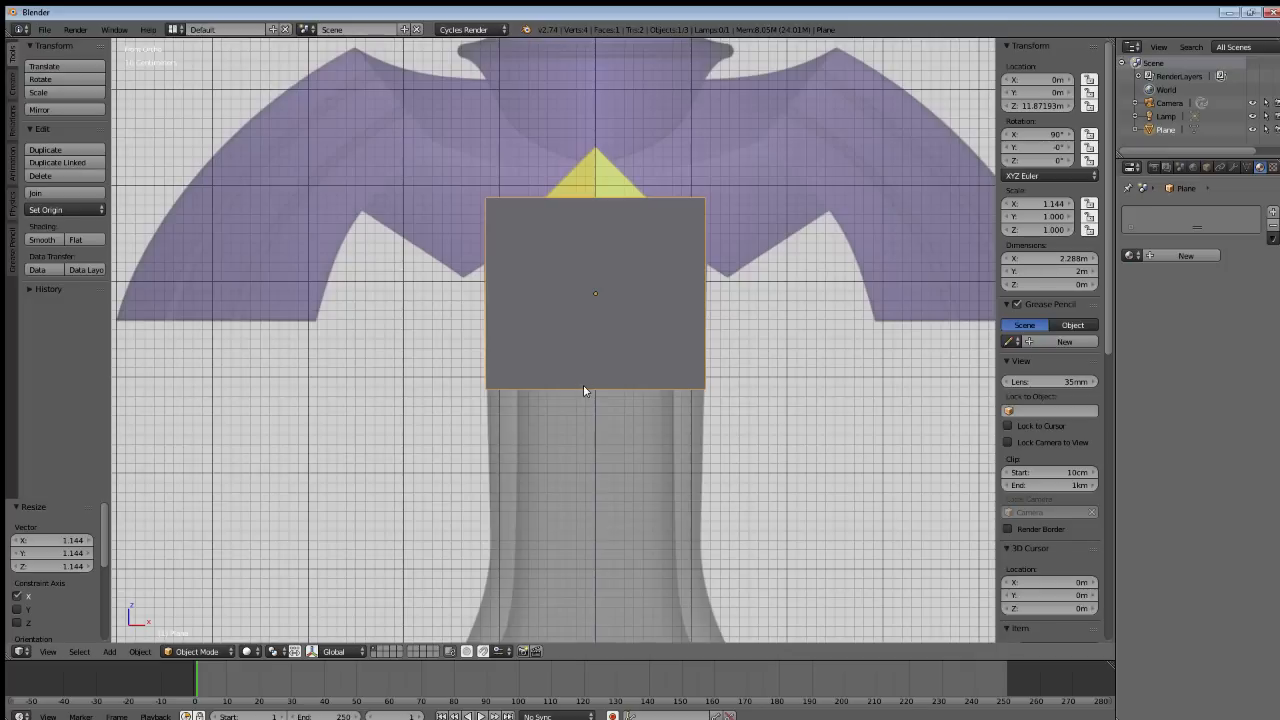
{"action": "middle_click_drag", "start_coordinate": [583, 327], "coordinate": [580, 342], "text": "shift"}
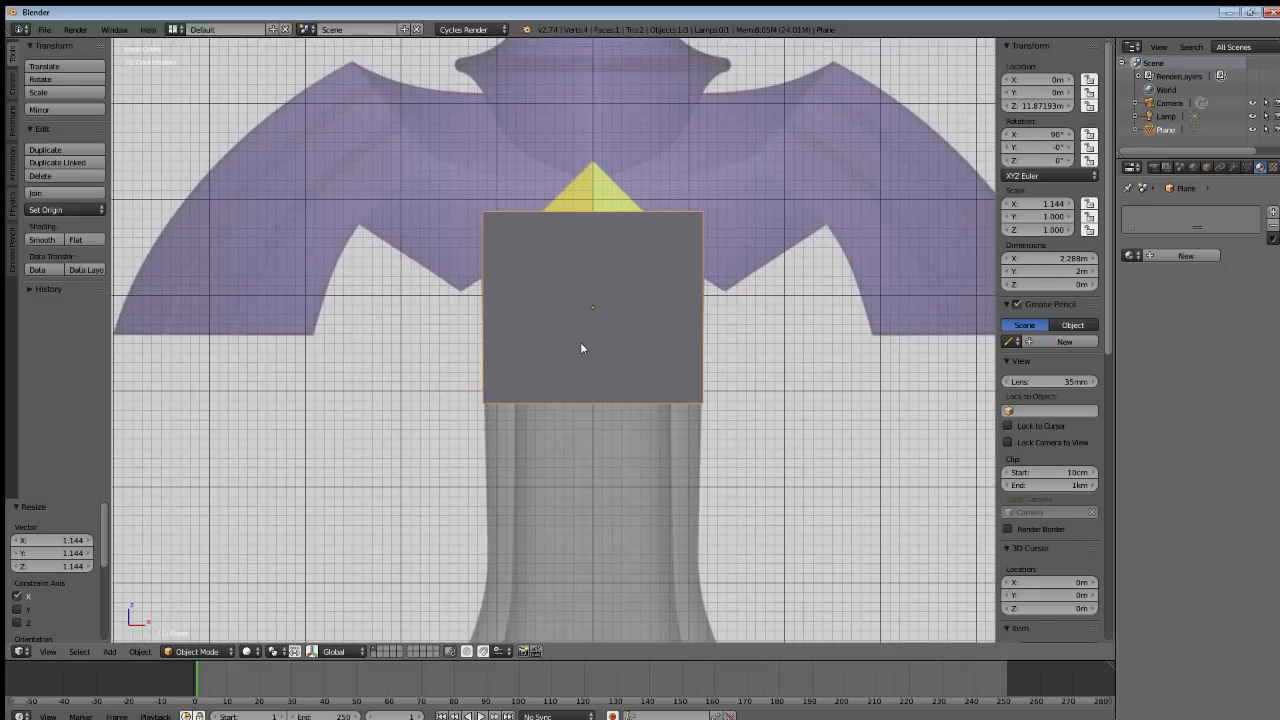
{"action": "key", "text": "z"}
{"action": "key", "text": "Tab"}
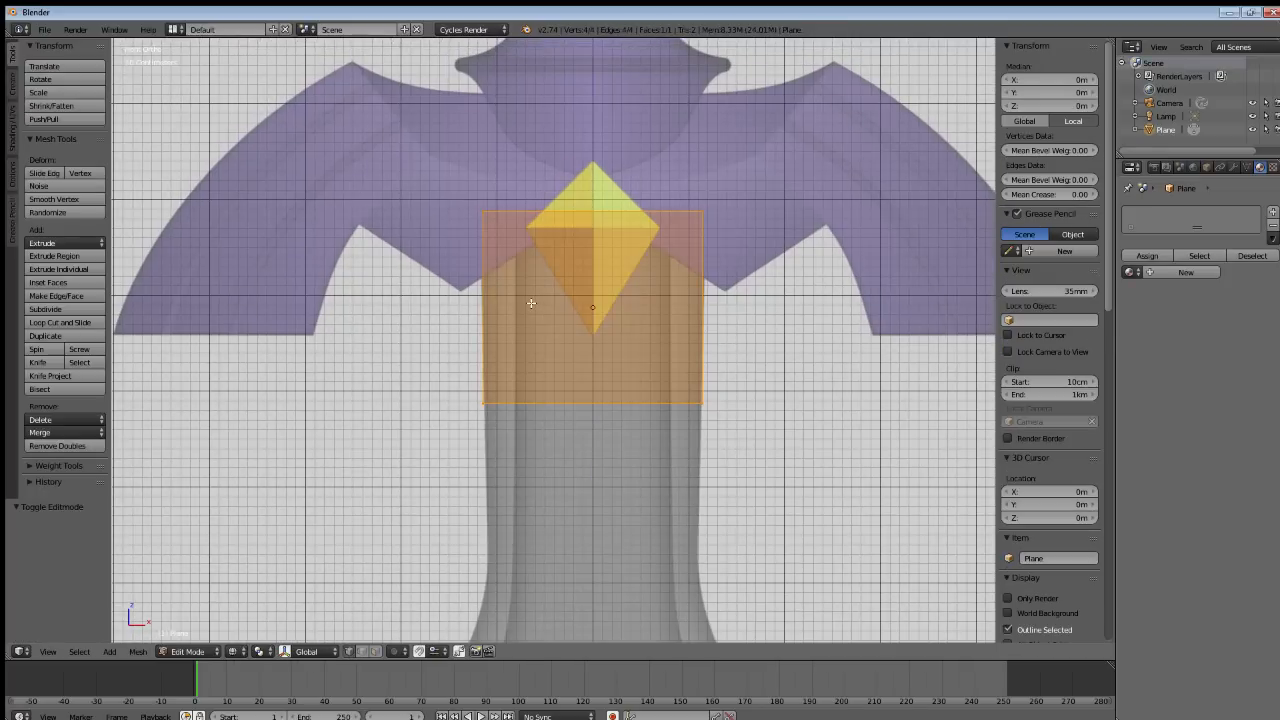
{"action": "key", "text": "a"}
Select the plane's two top vertices and scale them along X by about 1.016 to fit the blade outline.
{"action": "middle_click_drag", "start_coordinate": [508, 280], "coordinate": [510, 316], "text": "shift"}
{"action": "right_click", "coordinate": [487, 250]}
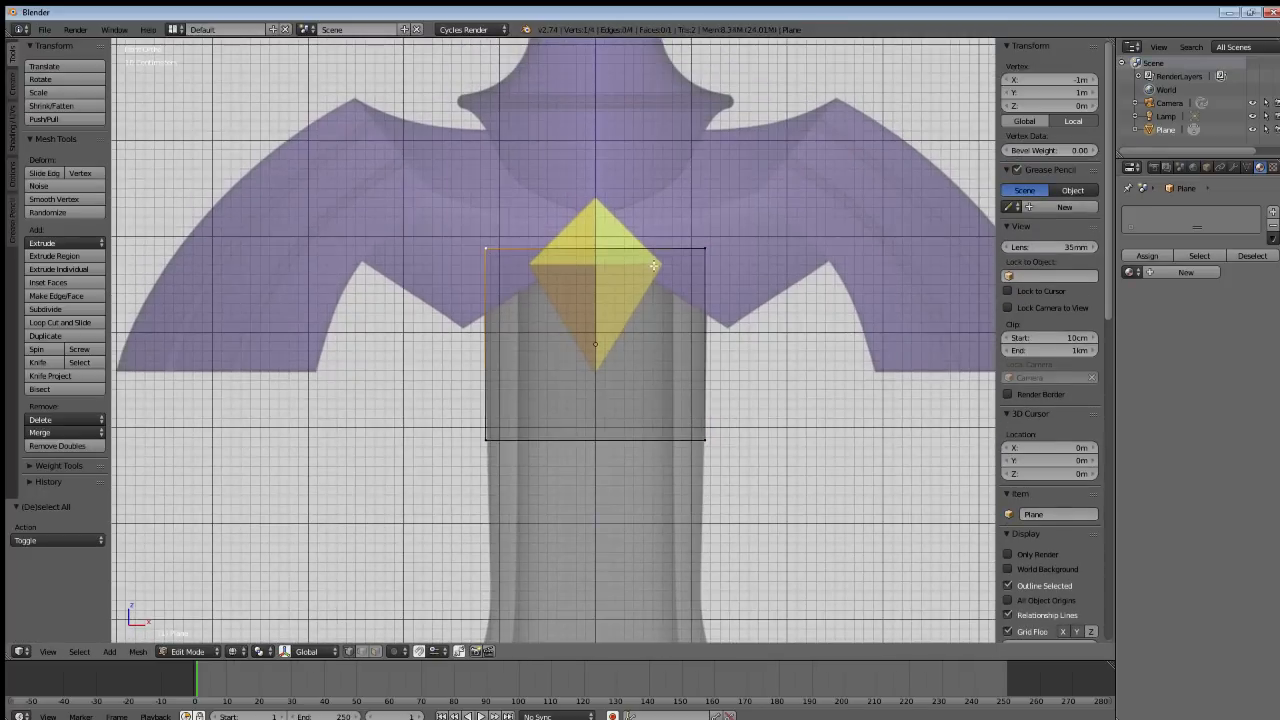
{"action": "right_click", "coordinate": [706, 247], "text": "shift"}
{"action": "key", "text": "s"}
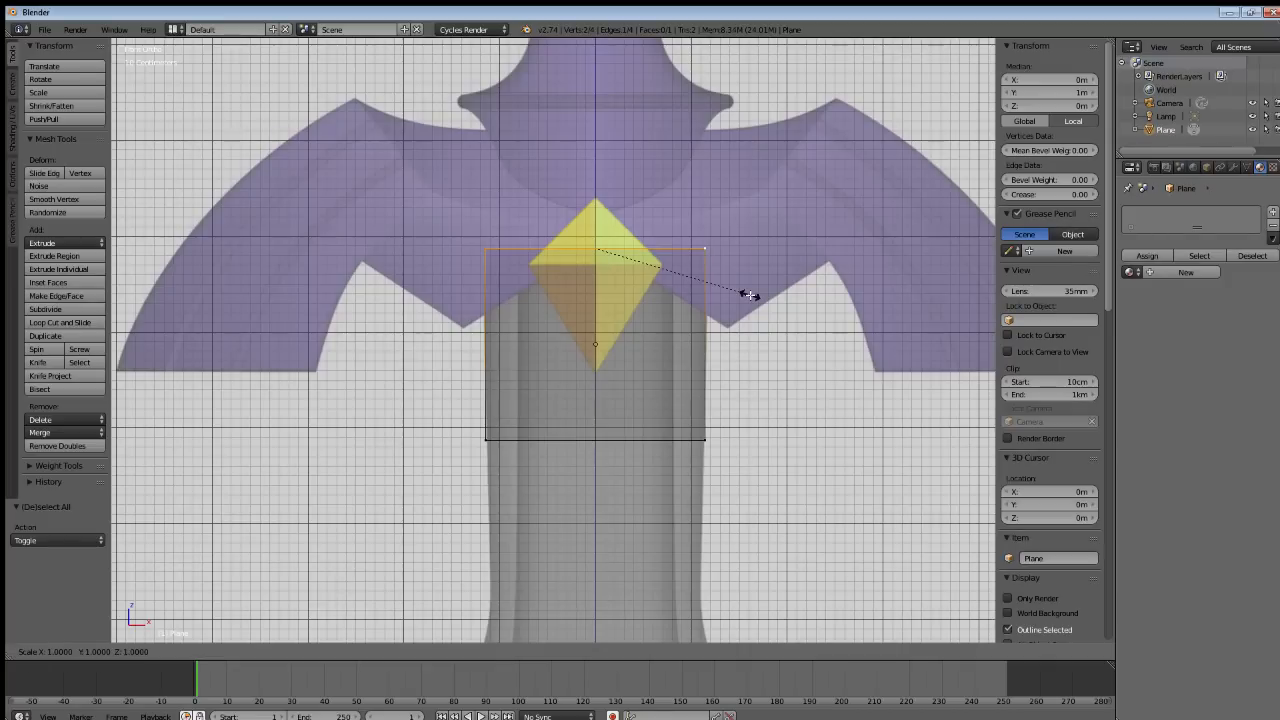
{"action": "key", "text": "x"}
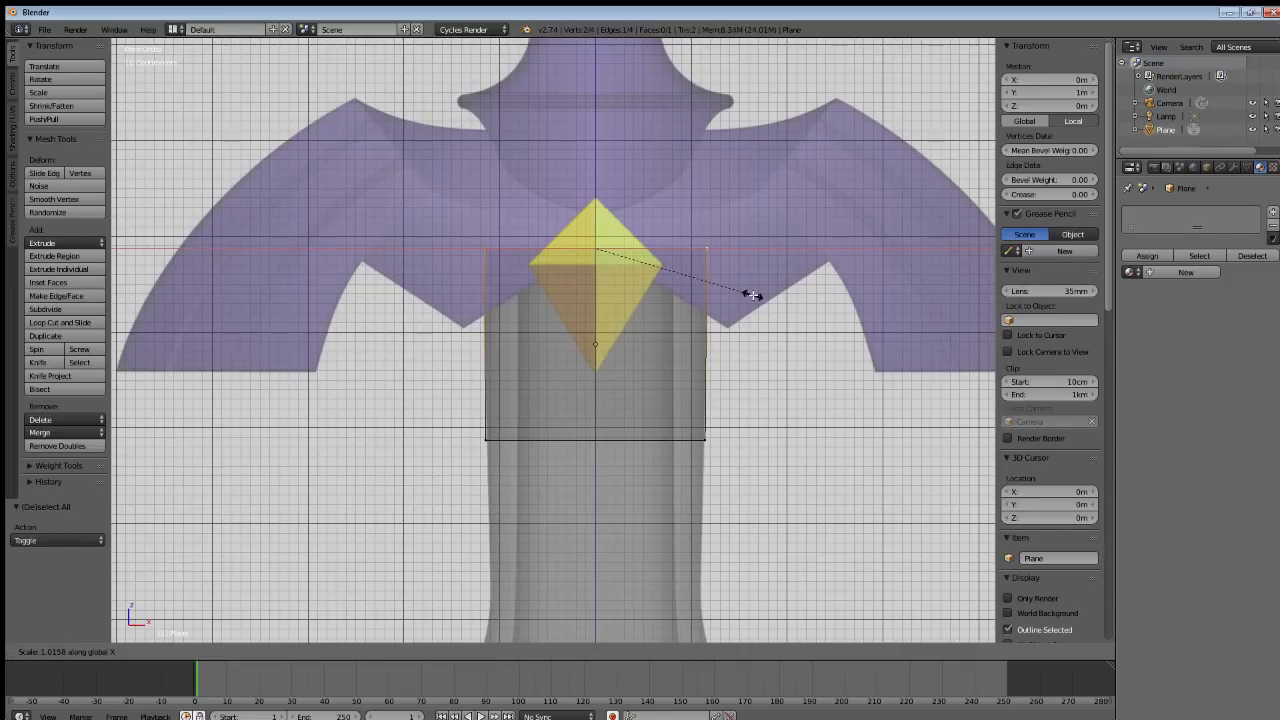
{"action": "left_click", "coordinate": [752, 295]}
Select the plane's bottom edge and scale it along X by about 0.988 to follow the blade outline.
{"action": "middle_click_drag", "start_coordinate": [610, 483], "coordinate": [603, 394], "text": "shift"}
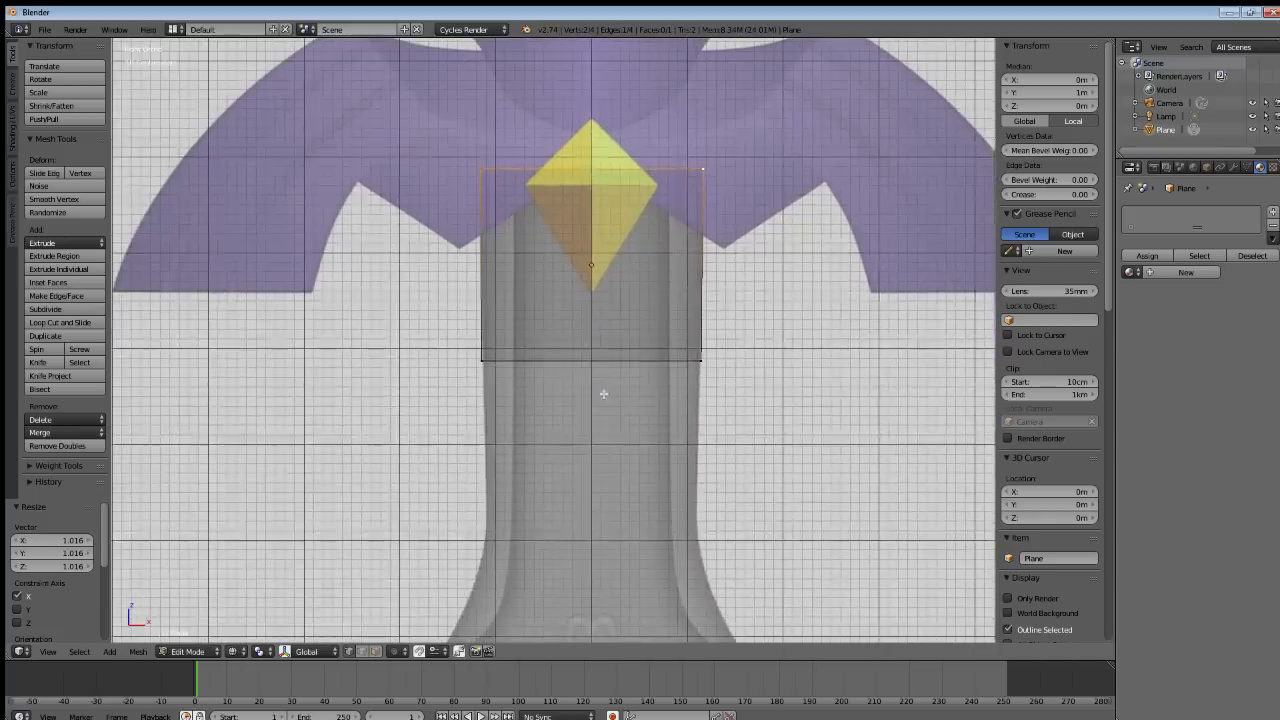
{"action": "right_click", "coordinate": [705, 358]}
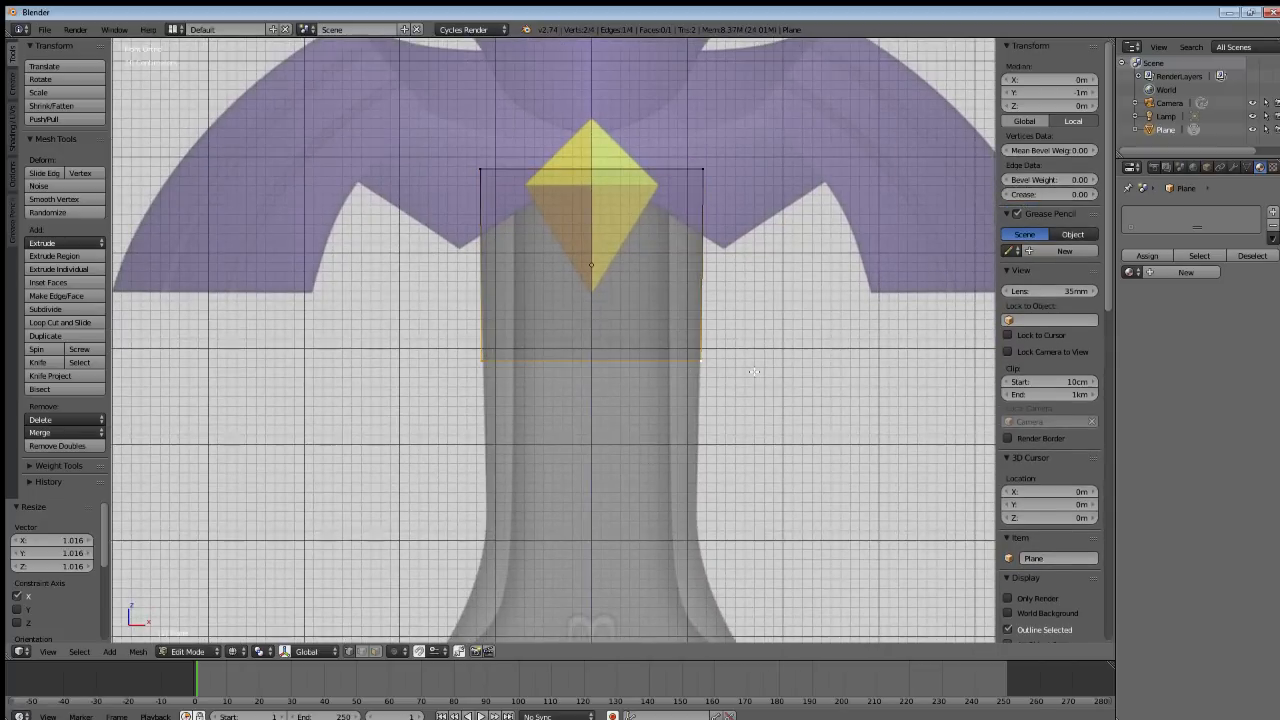
{"action": "key", "text": "s"}
{"action": "key", "text": "x"}
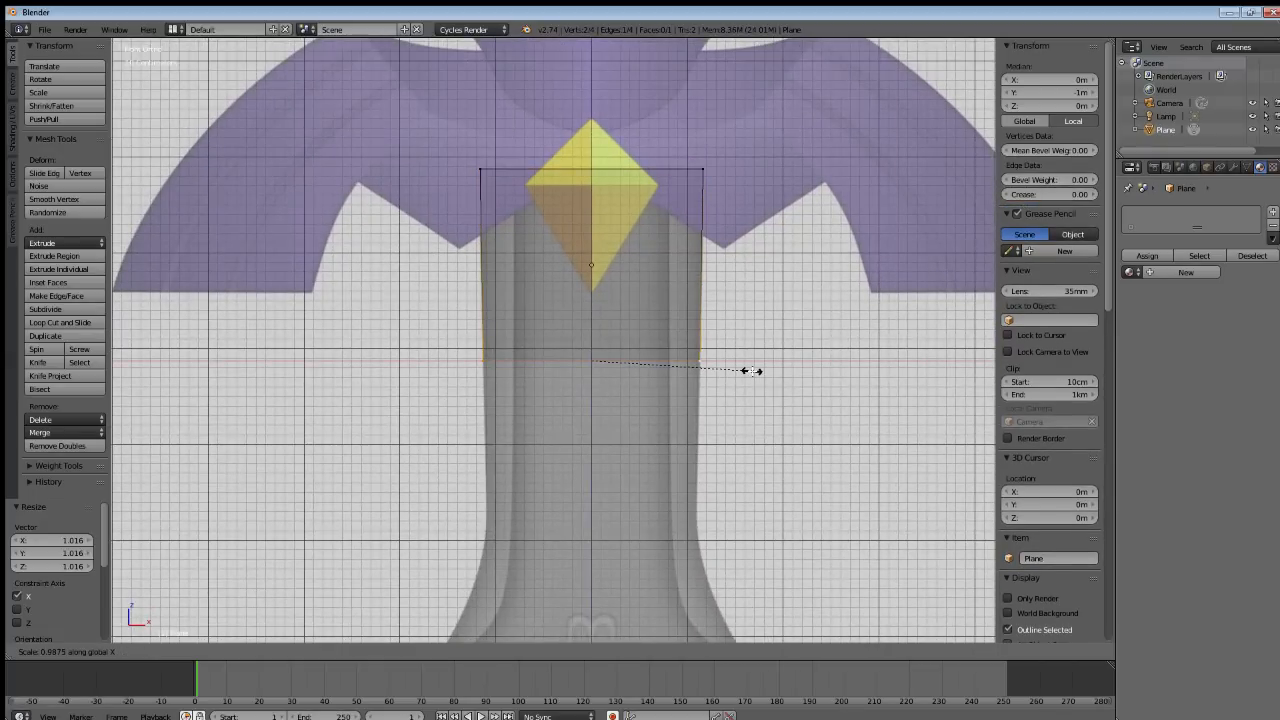
{"action": "left_click", "coordinate": [752, 371]}
Extrude the bottom edge down about 1.87 m along Z to where the blade starts flaring, and scale it by about 0.972.
{"action": "middle_click_drag", "start_coordinate": [610, 500], "coordinate": [608, 388], "text": "shift"}
{"action": "key", "text": "a"}
{"action": "right_click", "coordinate": [494, 250]}
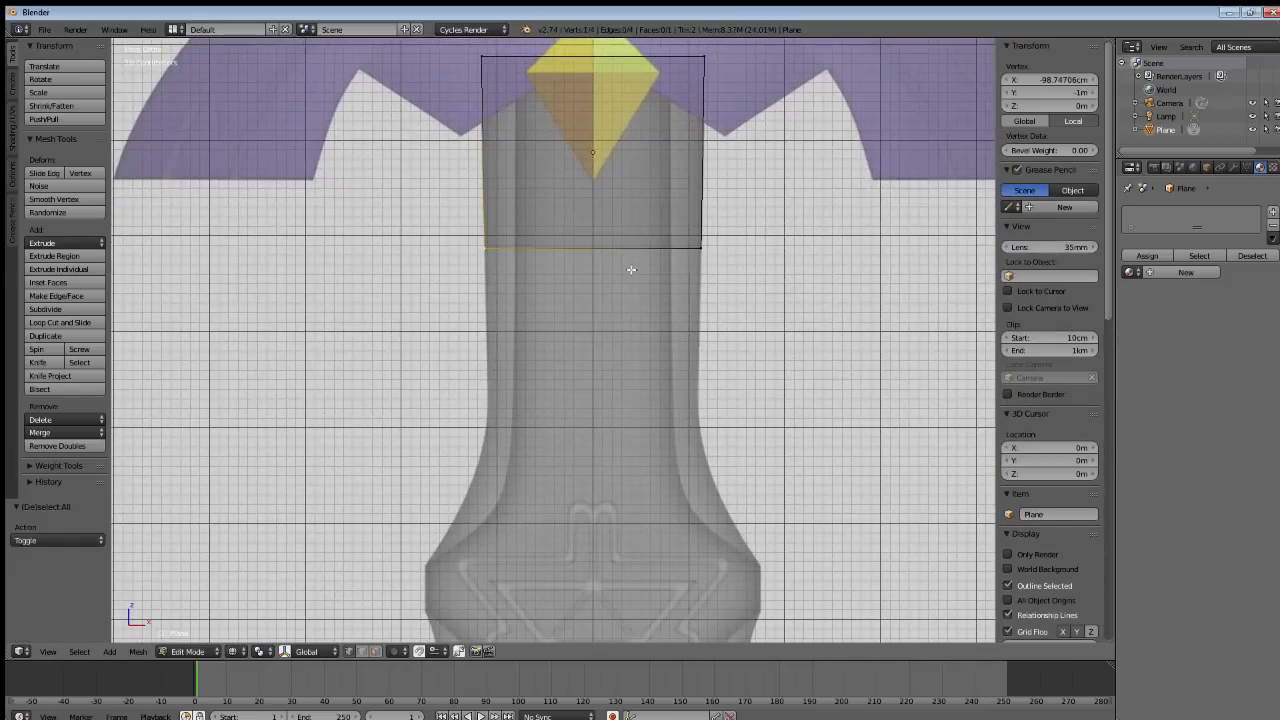
{"action": "key", "text": "g"}
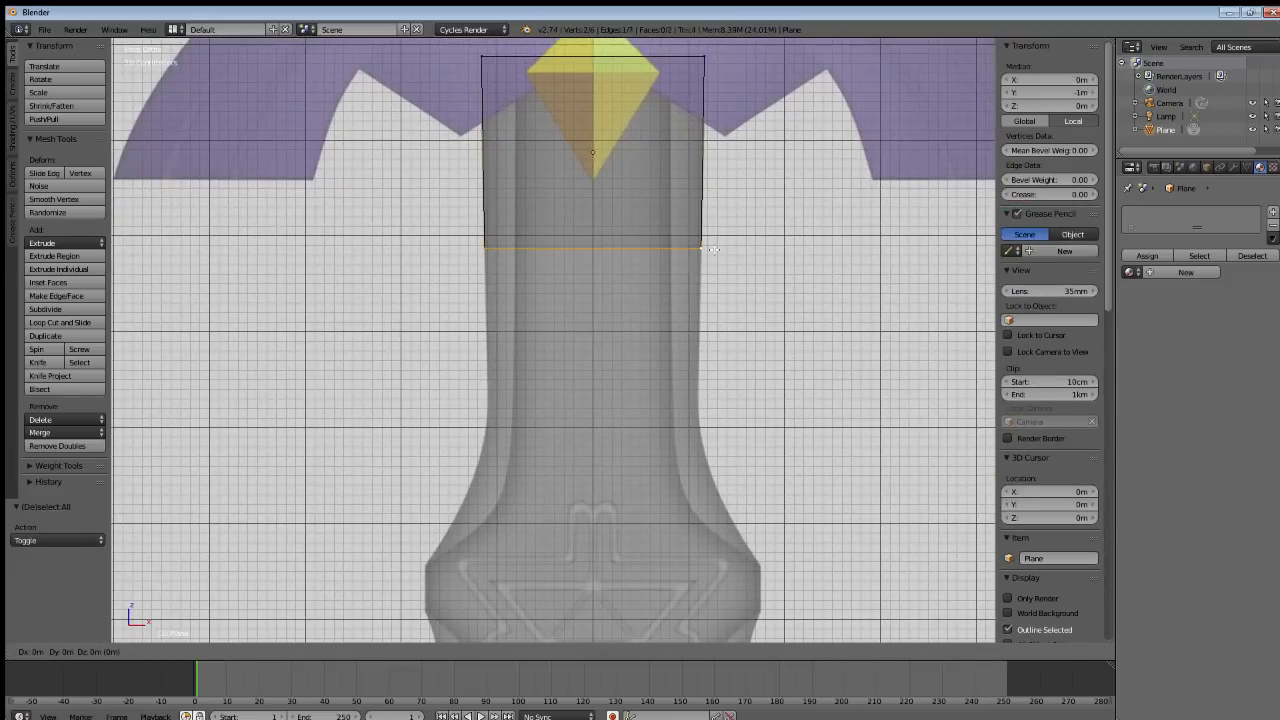
{"action": "key", "text": "x"}
{"action": "right_click", "coordinate": [710, 273]}
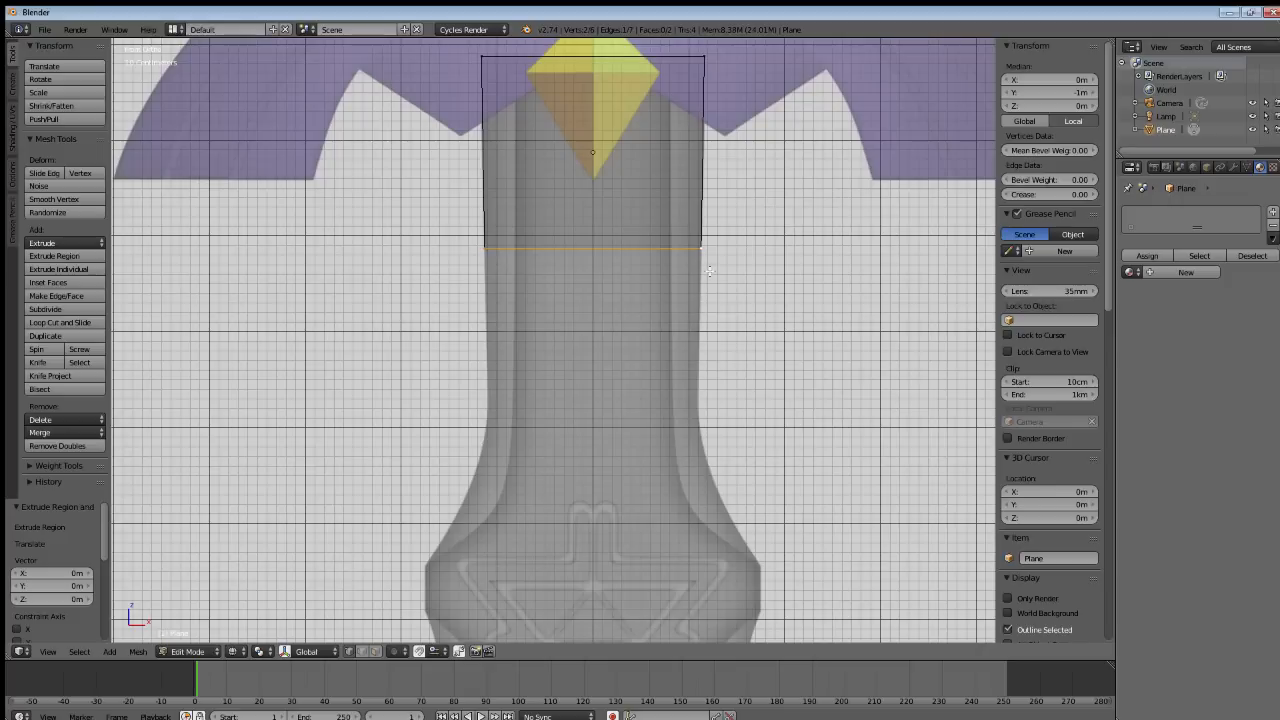
{"action": "key", "text": "g"}
{"action": "key", "text": "z"}
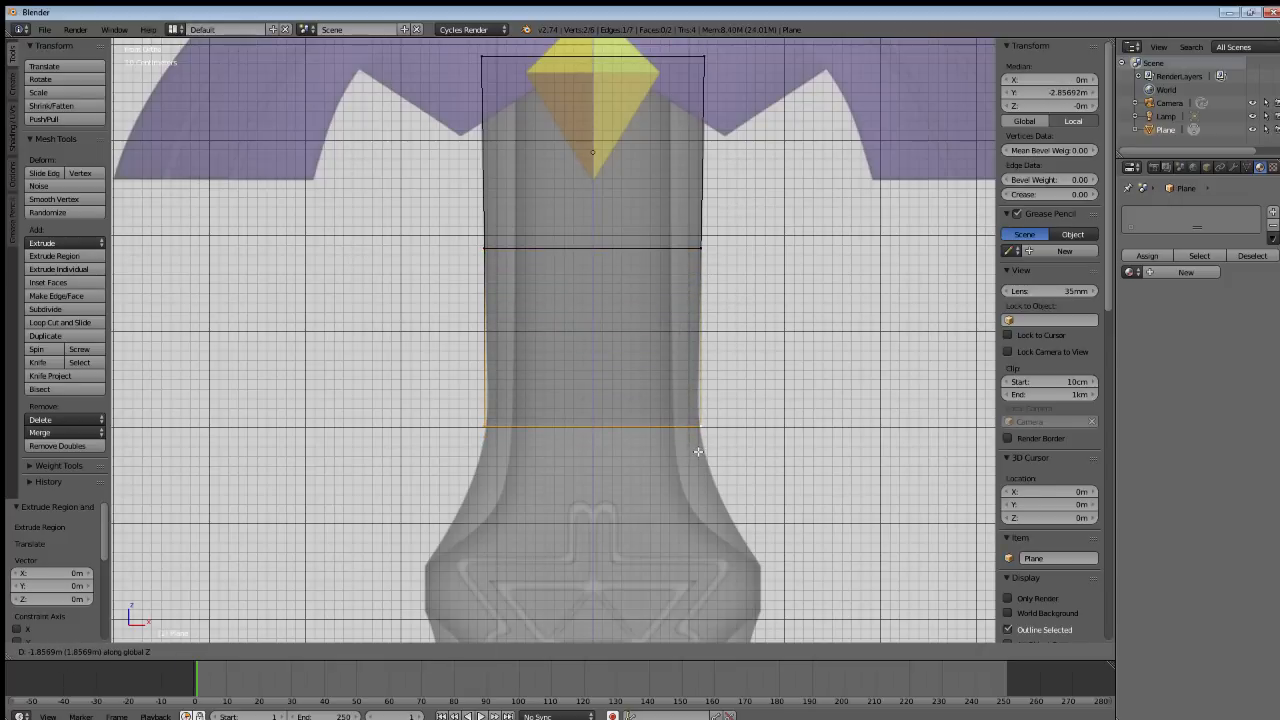
{"action": "left_click", "coordinate": [698, 452]}
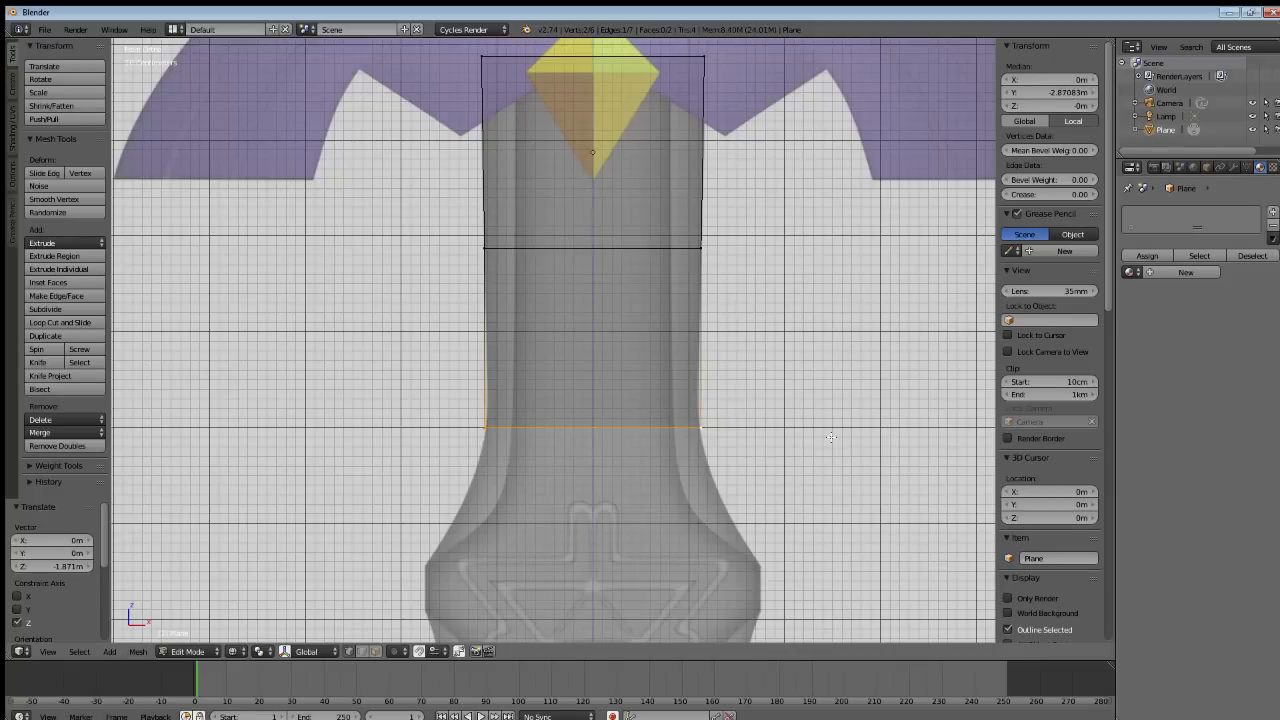
{"action": "key", "text": "s"}
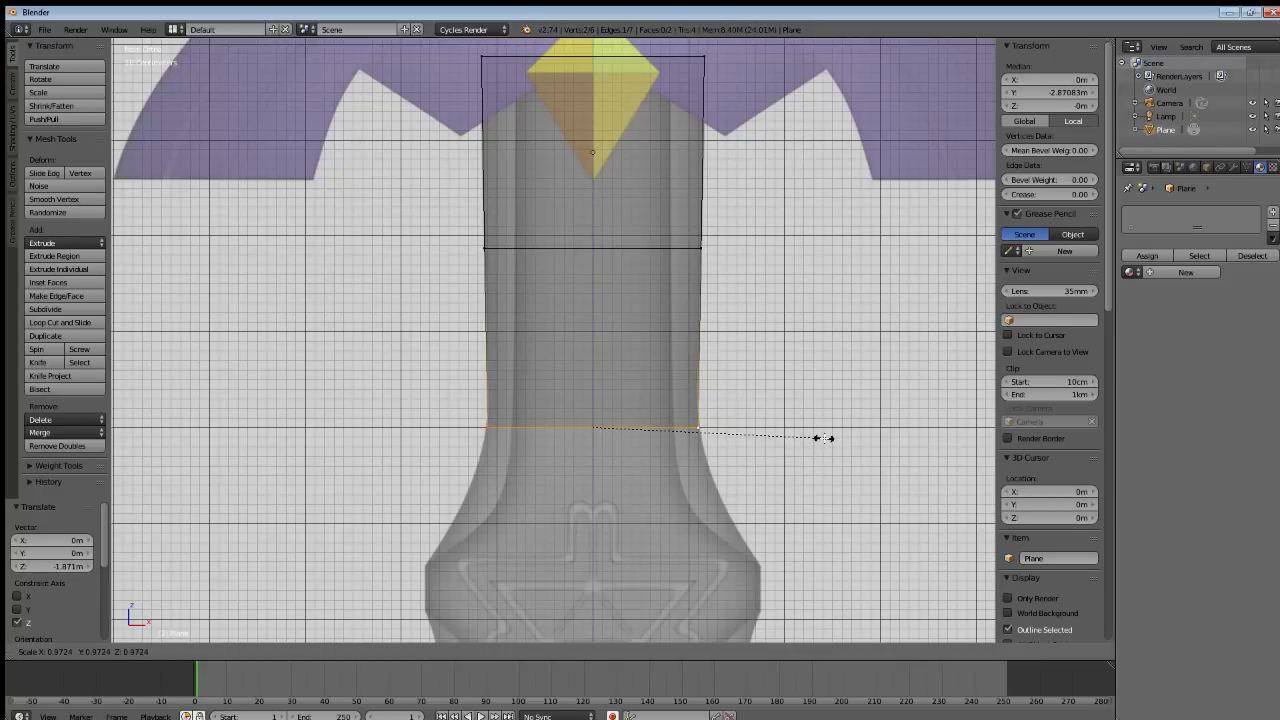
{"action": "left_click", "coordinate": [824, 438]}
Extrude the lowest edge down about 50 cm along Z and scale it by about 1.134 to follow the flare.
{"action": "middle_click_drag", "start_coordinate": [598, 549], "coordinate": [613, 429], "text": "shift"}
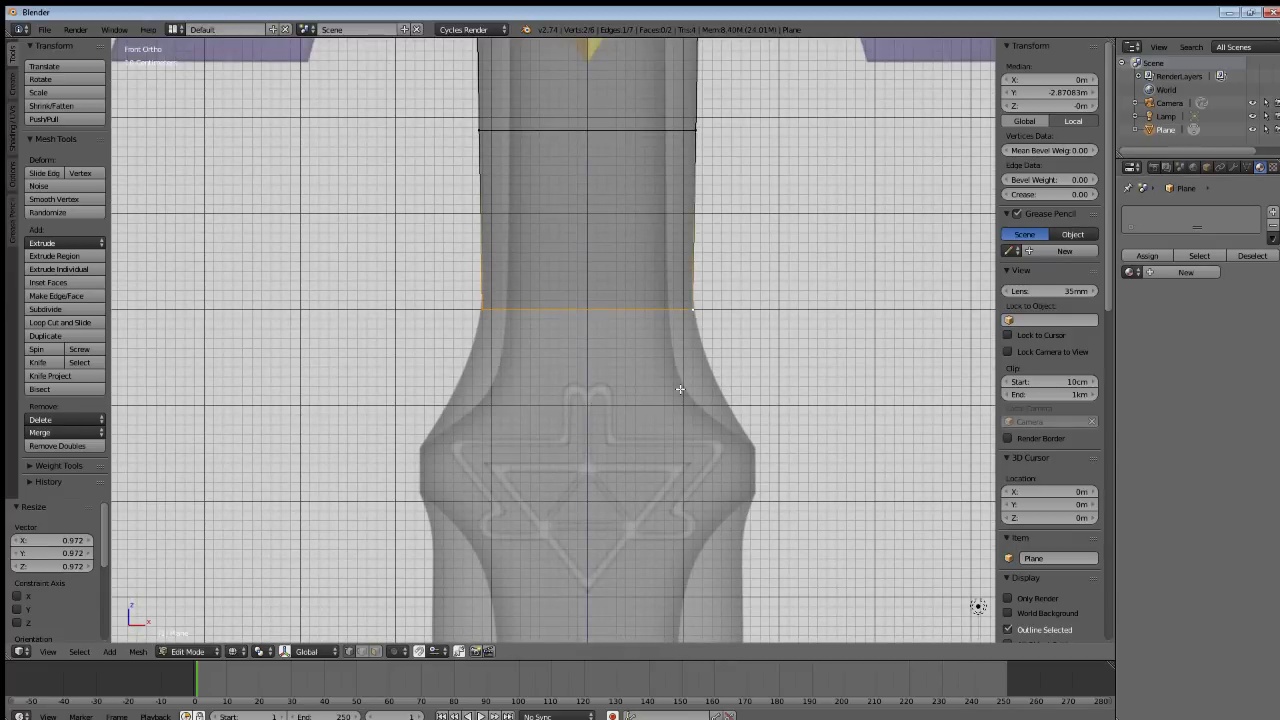
{"action": "key", "text": "e"}
{"action": "key", "text": "z"}
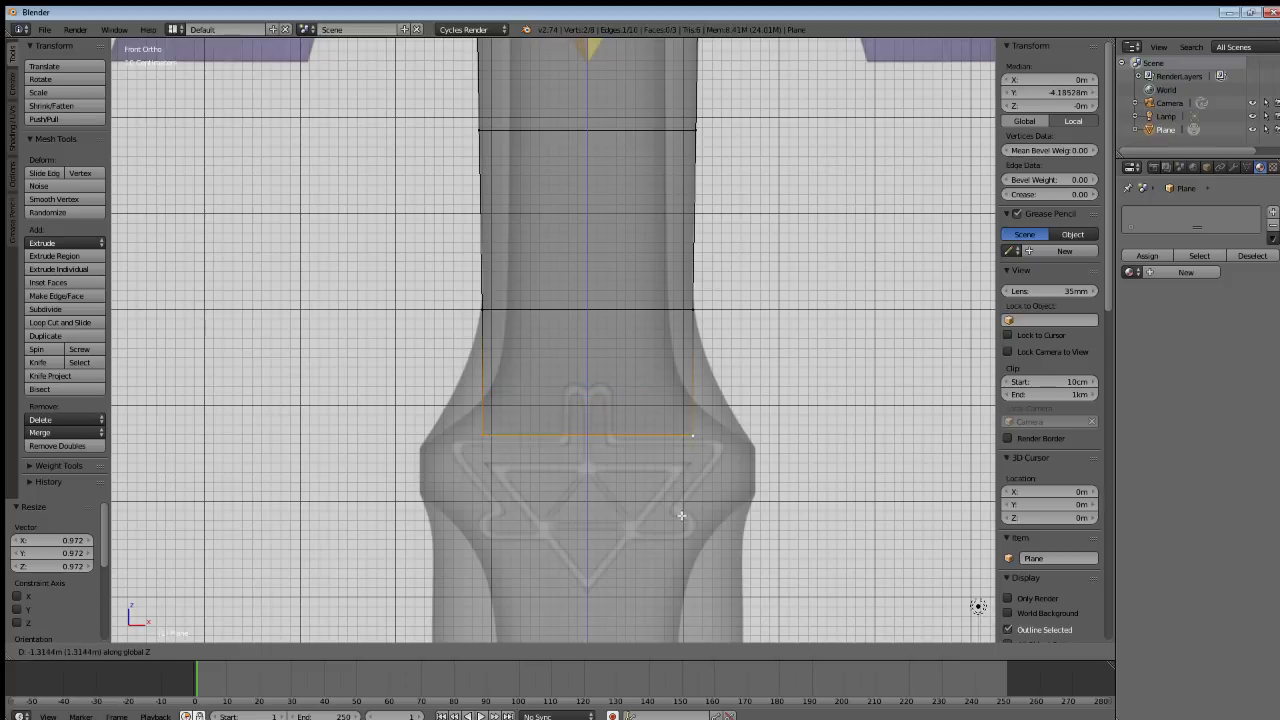
{"action": "left_click", "coordinate": [677, 437]}
{"action": "key", "text": "s"}
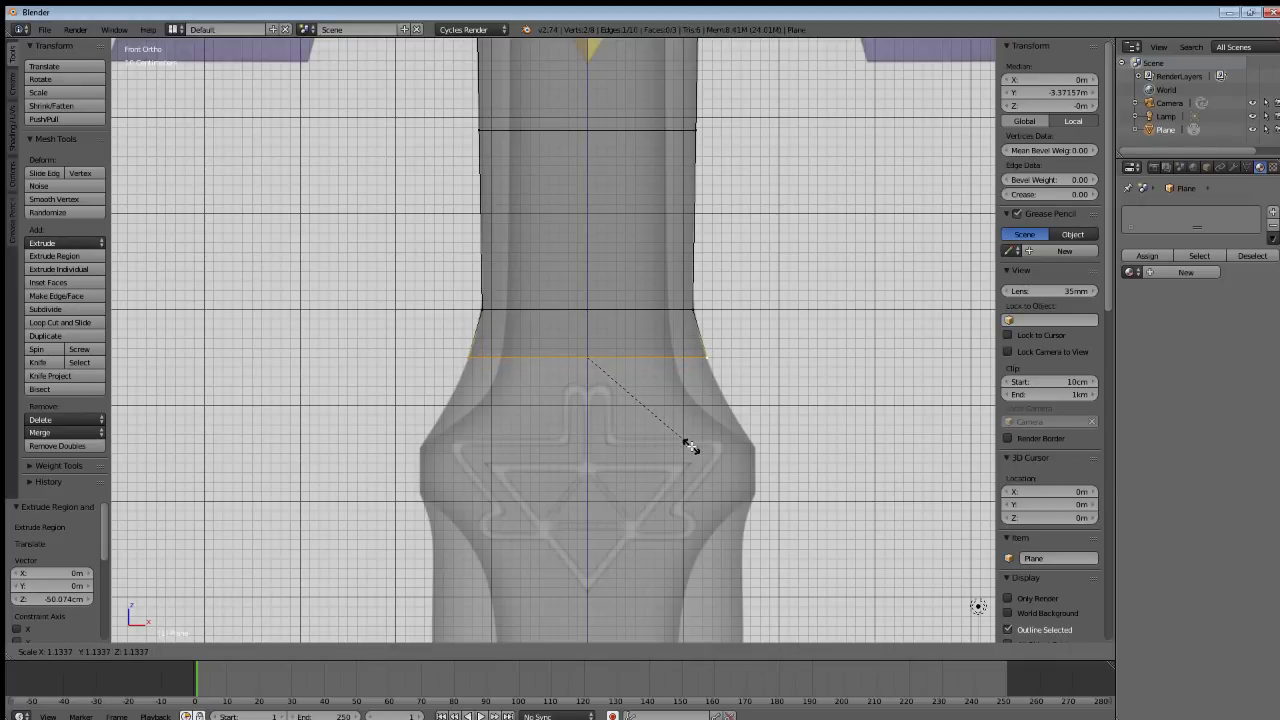
{"action": "left_click", "coordinate": [688, 445]}
Extrude the lowest edge down about 89 cm along Z and scale it by about 1.375 to the blade's widest part.
{"action": "middle_click_drag", "start_coordinate": [656, 478], "coordinate": [646, 385], "text": "shift"}
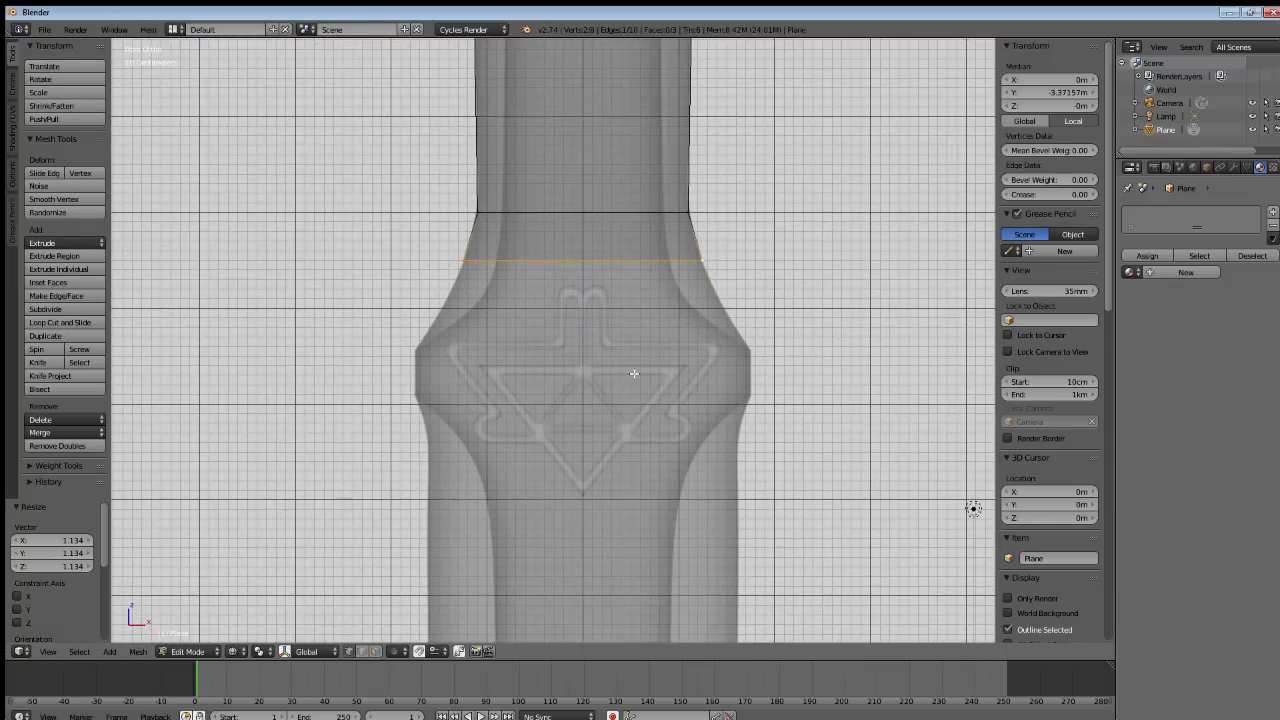
{"action": "key", "text": "e"}
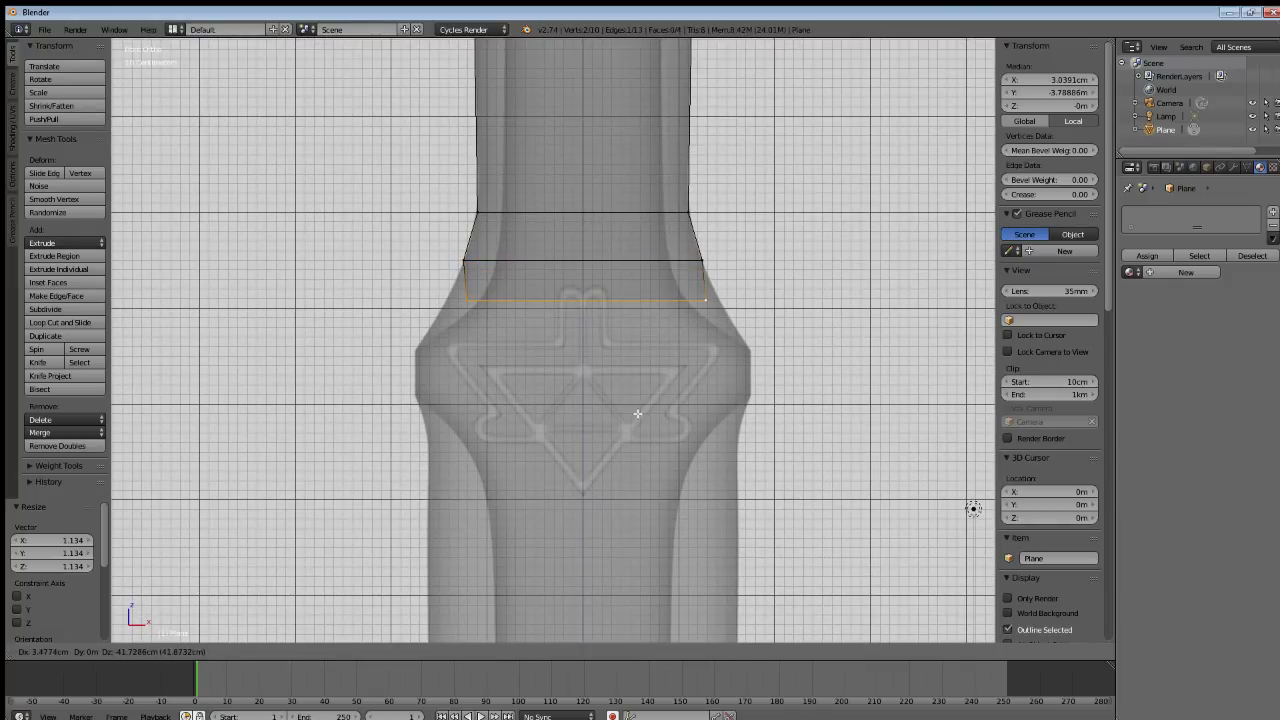
{"action": "key", "text": "z"}
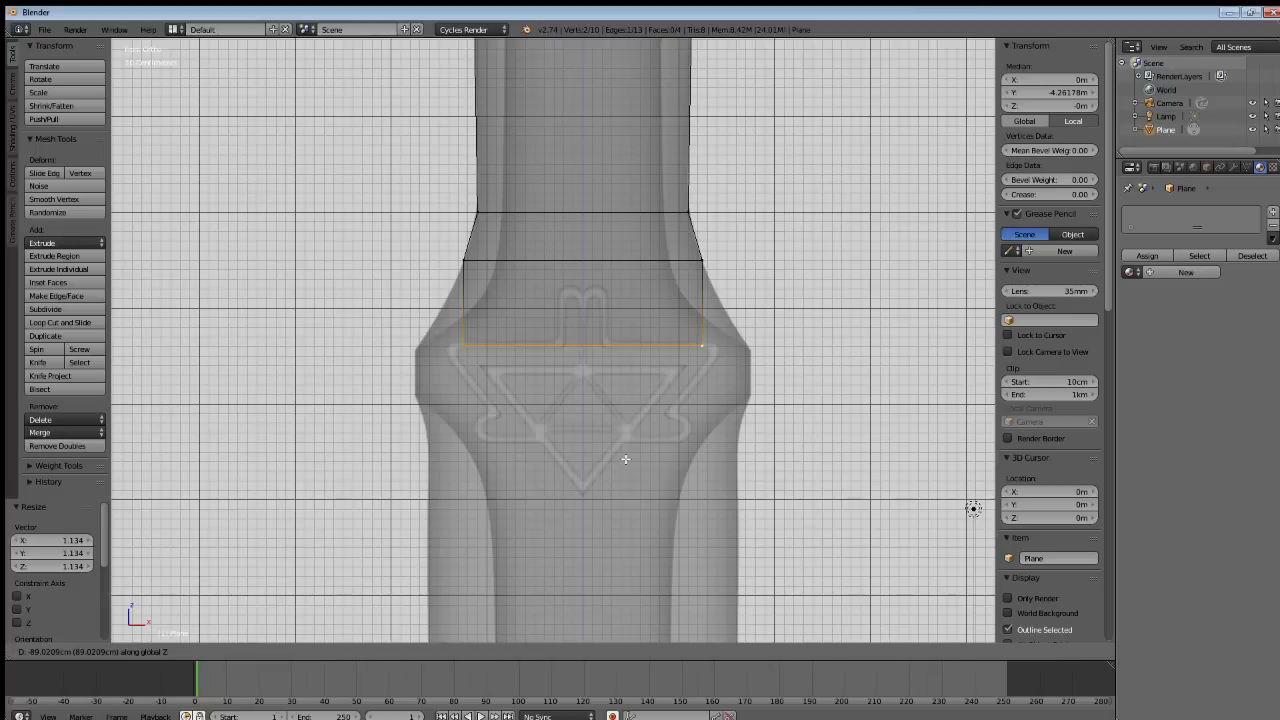
{"action": "left_click", "coordinate": [625, 459]}
{"action": "key", "text": "s"}
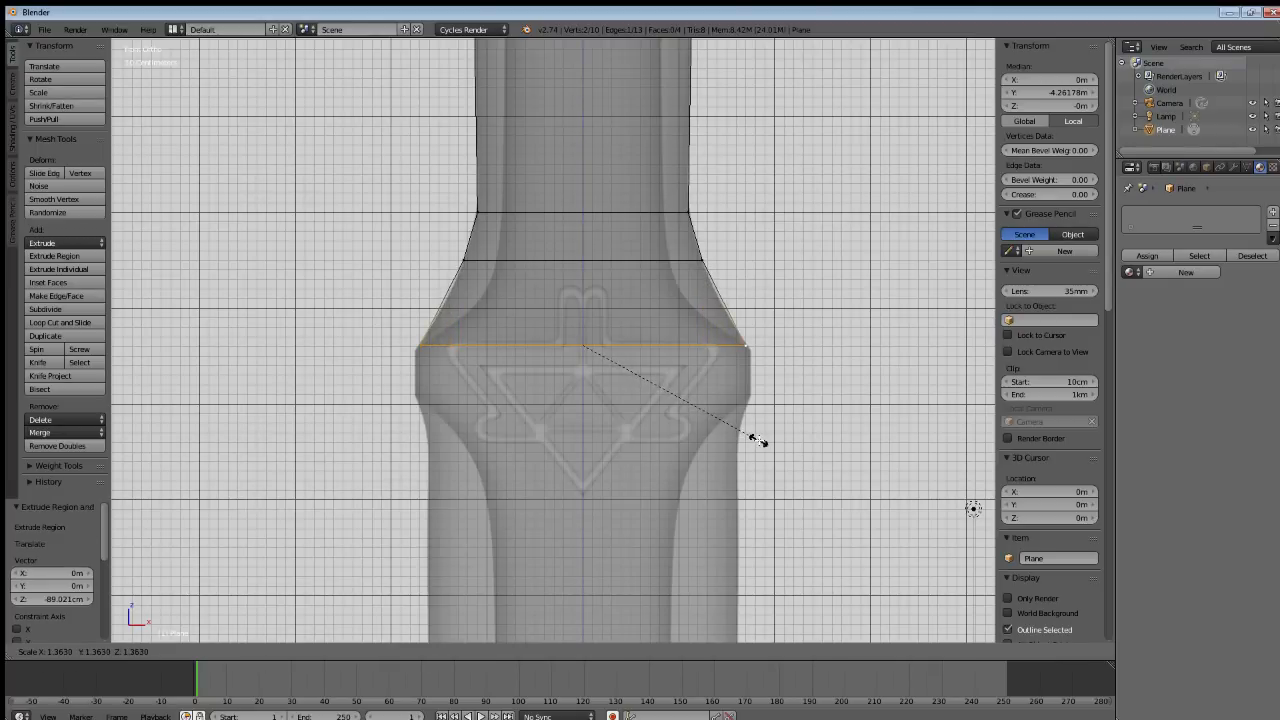
{"action": "left_click", "coordinate": [760, 442]}
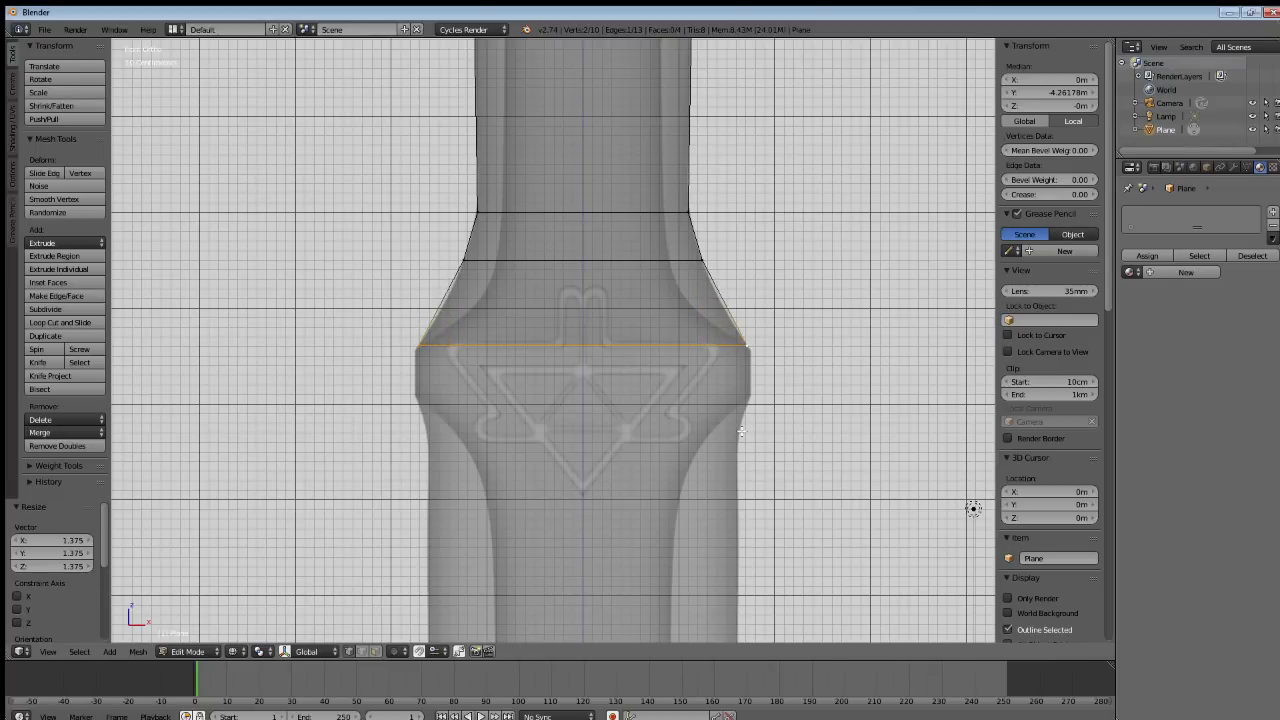
Move the new edge up about 38 cm along Z and scale it along X by about 0.859 onto the flare outline.
{"action": "key", "text": "g"}
{"action": "key", "text": "z"}
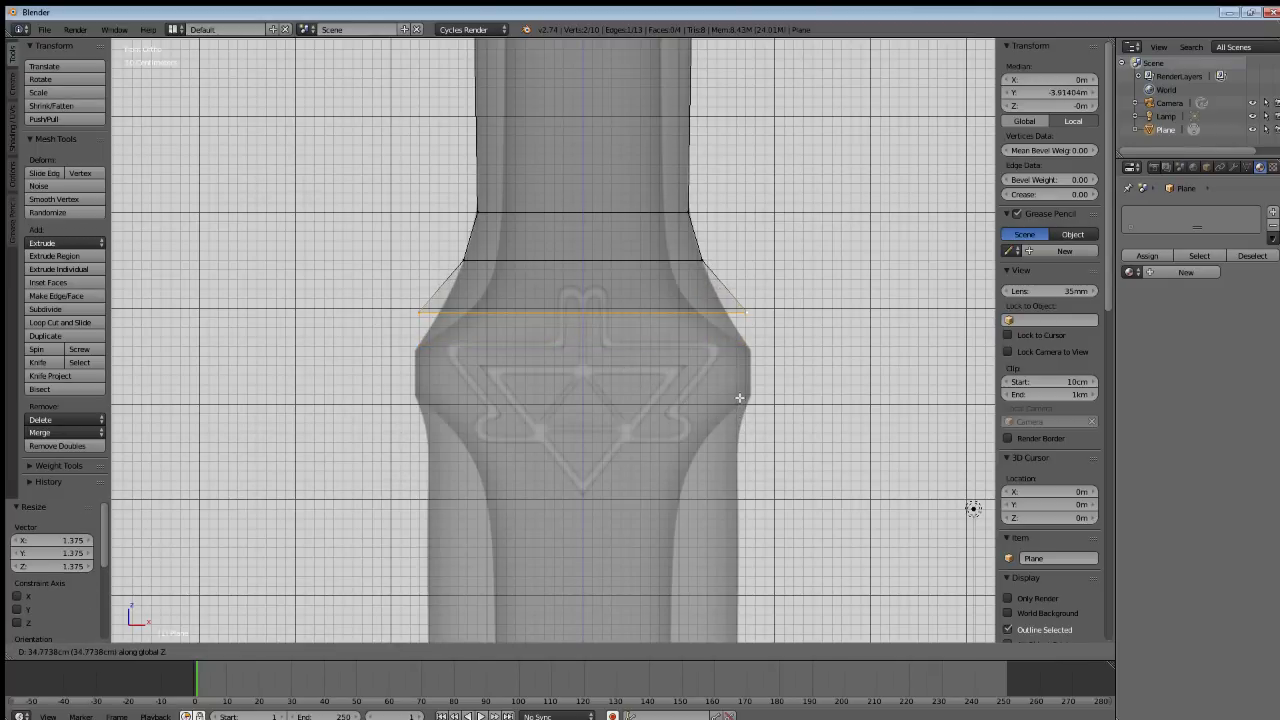
{"action": "left_click", "coordinate": [739, 394]}
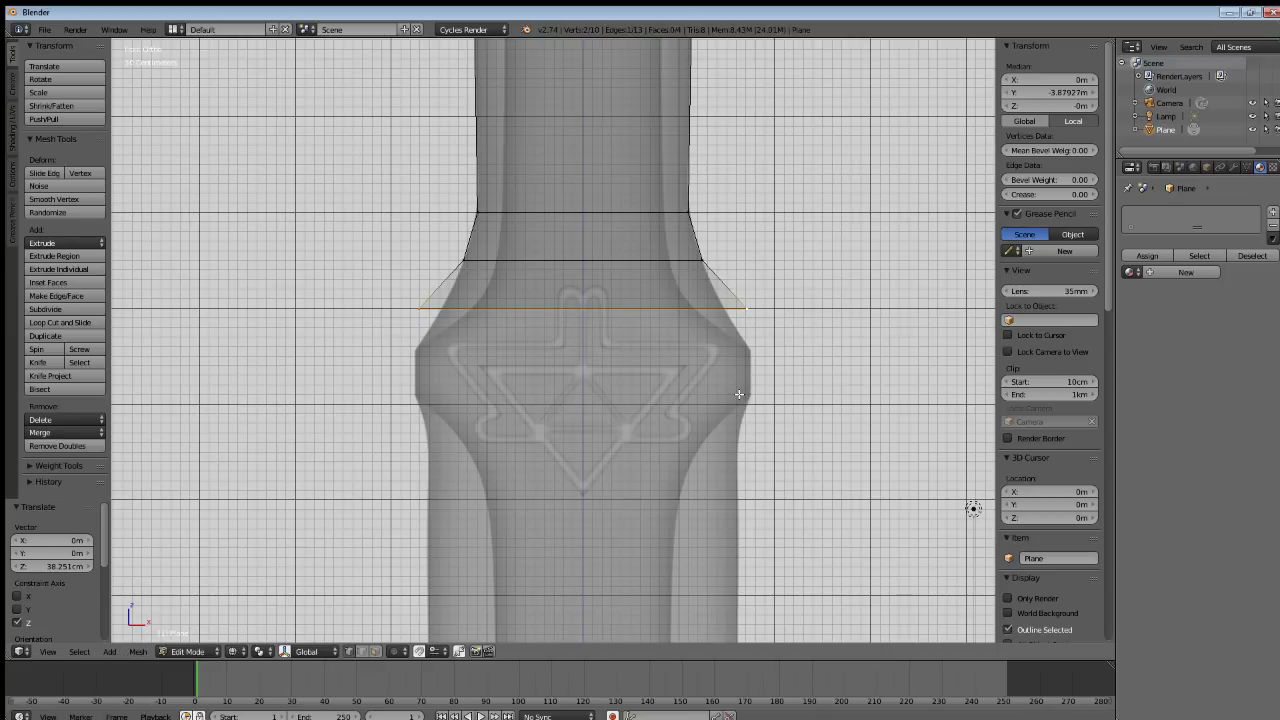
{"action": "key", "text": "s"}
{"action": "key", "text": "x"}
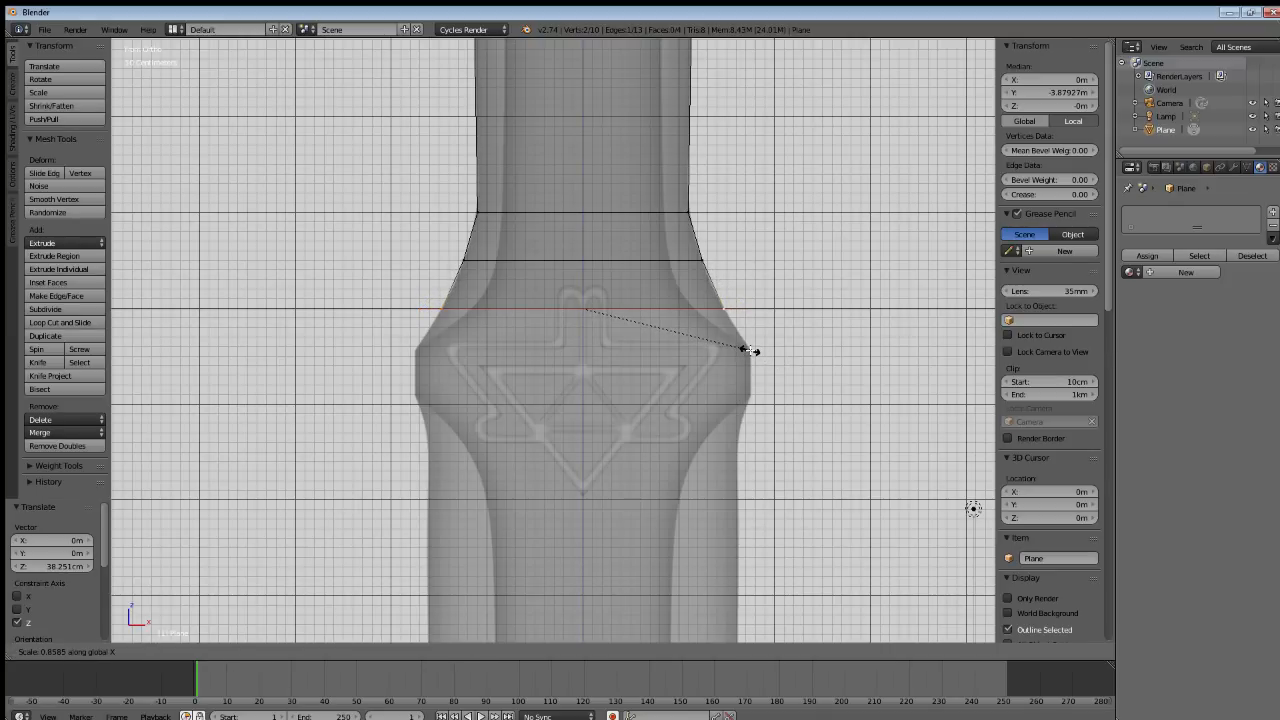
{"action": "left_click", "coordinate": [750, 350]}
Try lowering the lowest edge about 39.6 cm and widening it along X by about 1.177, and move it back up about 40.3 cm.
{"action": "middle_click_drag", "start_coordinate": [639, 432], "coordinate": [633, 389], "text": "shift"}
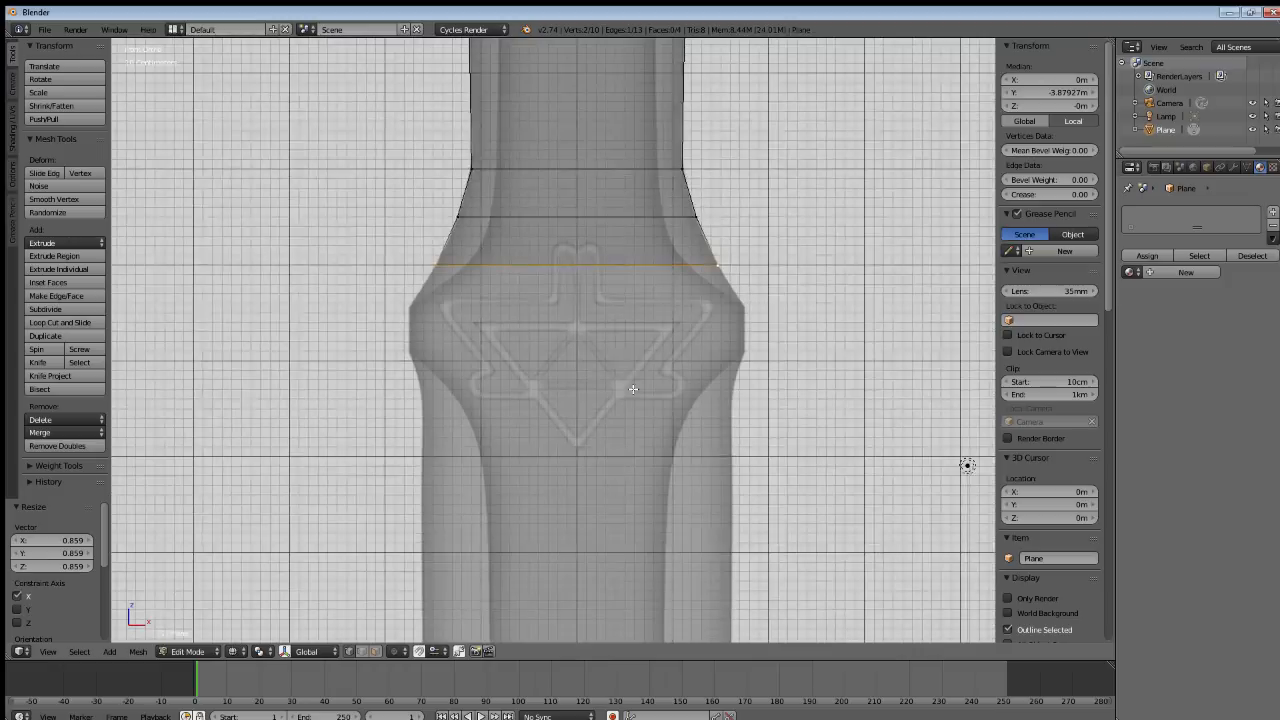
{"action": "key", "text": "e"}
{"action": "key", "text": "z"}
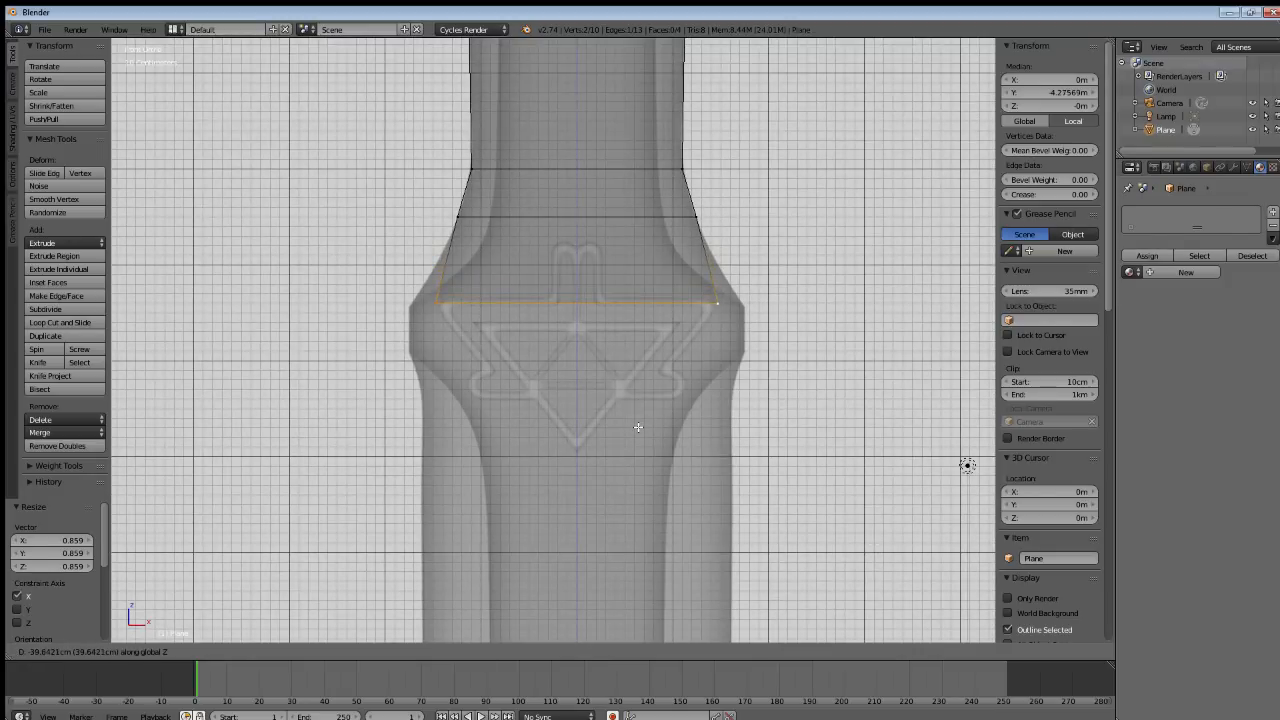
{"action": "left_click", "coordinate": [638, 427]}
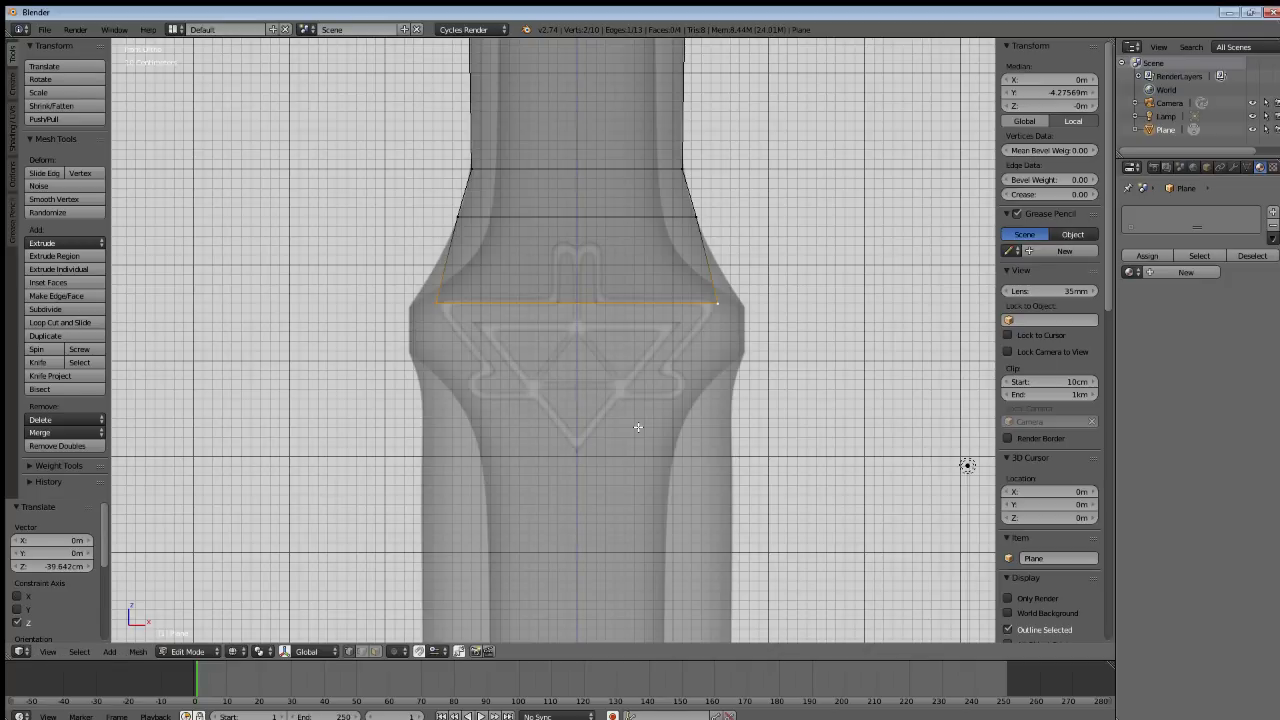
{"action": "key", "text": "s"}
{"action": "key", "text": "x"}
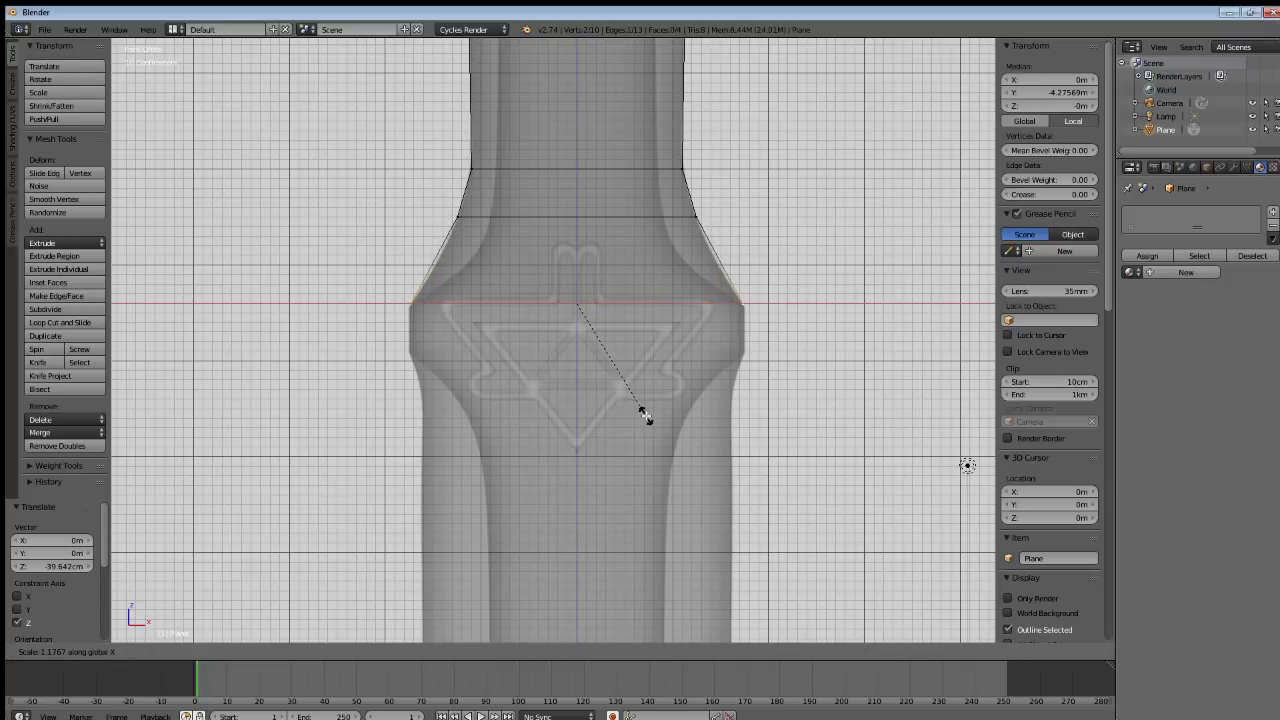
{"action": "left_click", "coordinate": [645, 418]}
{"action": "key", "text": "e"}
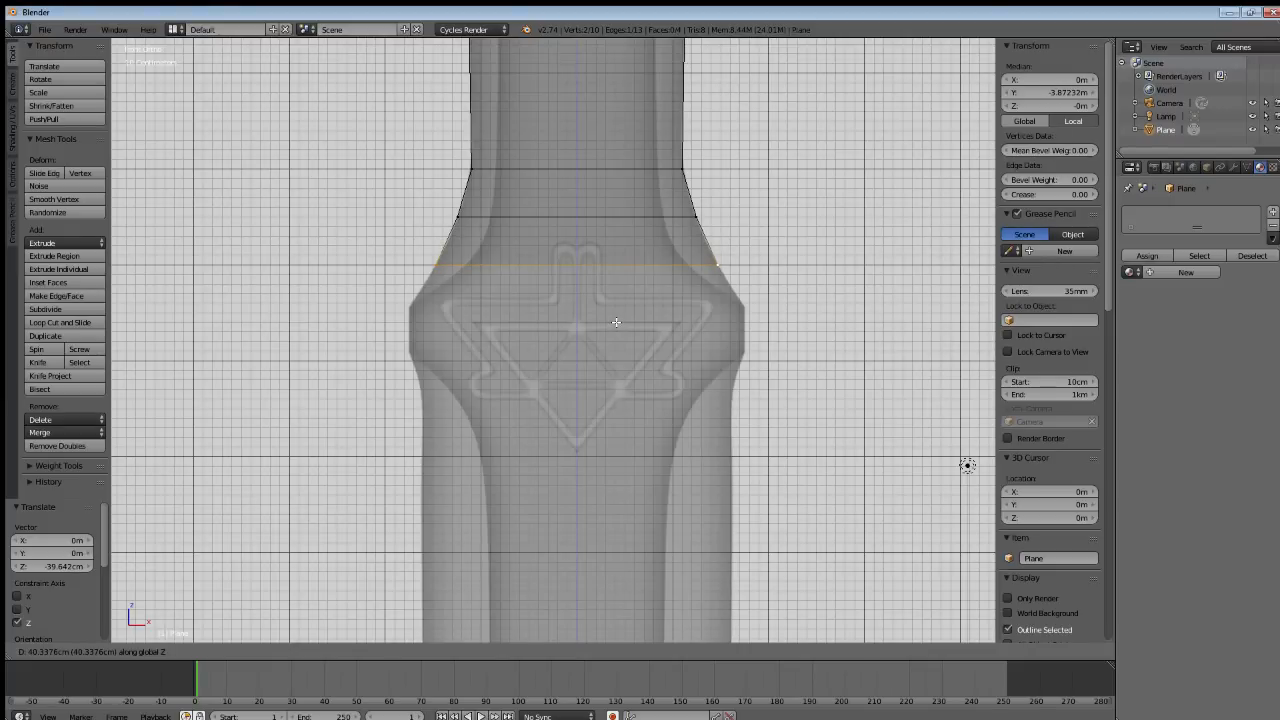
{"action": "left_click", "coordinate": [616, 322]}
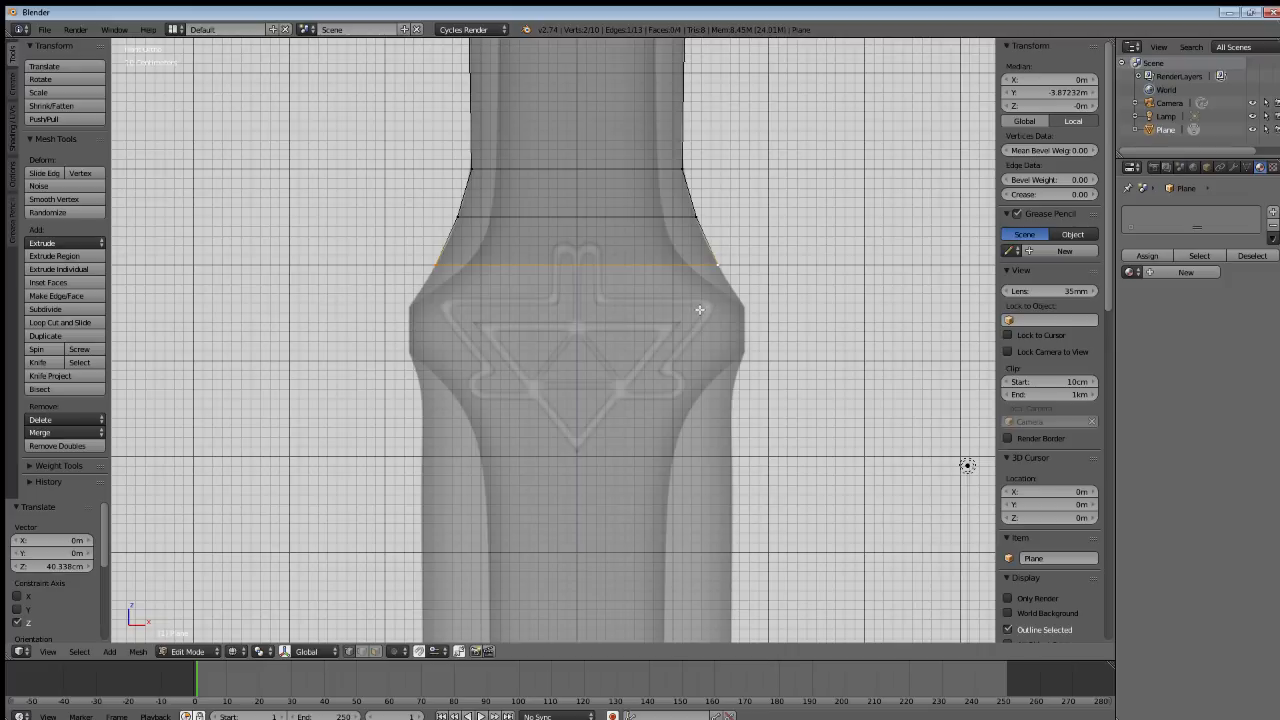
Extrude the lowest edge down about 38.9 cm along Z and widen it along X by about 1.167 to the blade's widest part.
{"action": "key", "text": "e"}
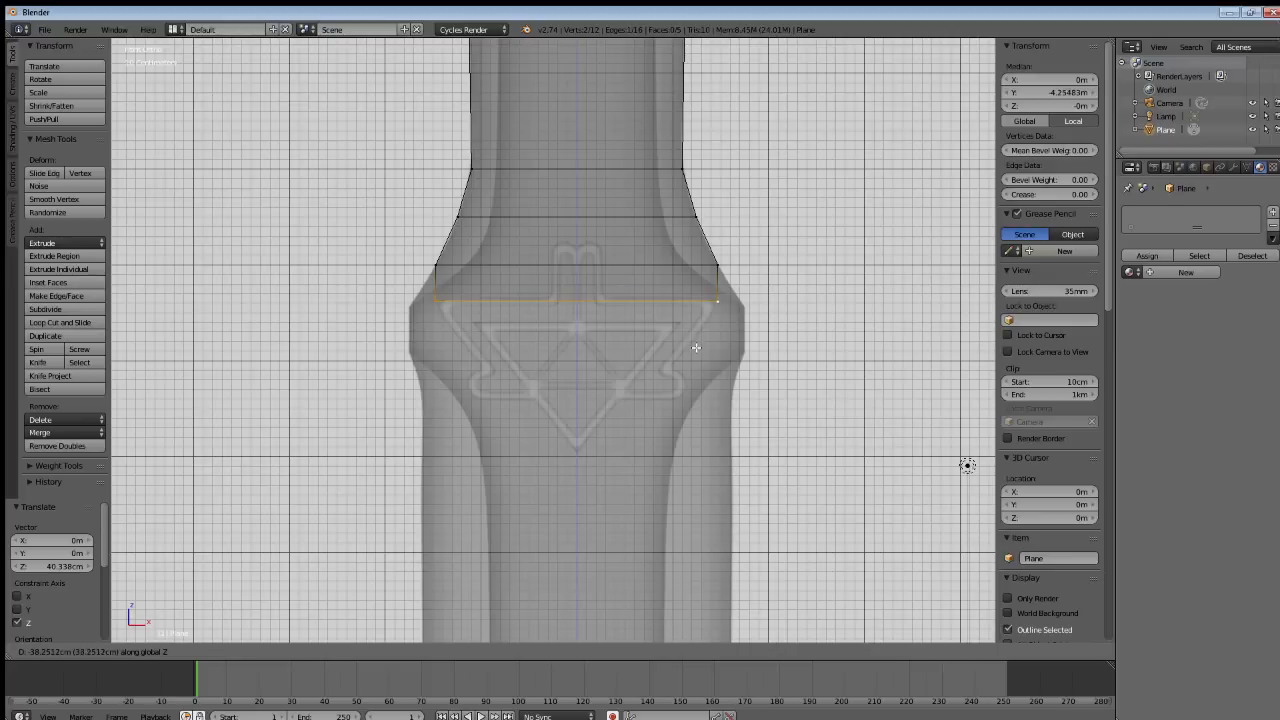
{"action": "left_click", "coordinate": [696, 347]}
{"action": "key", "text": "s"}
{"action": "key", "text": "x"}
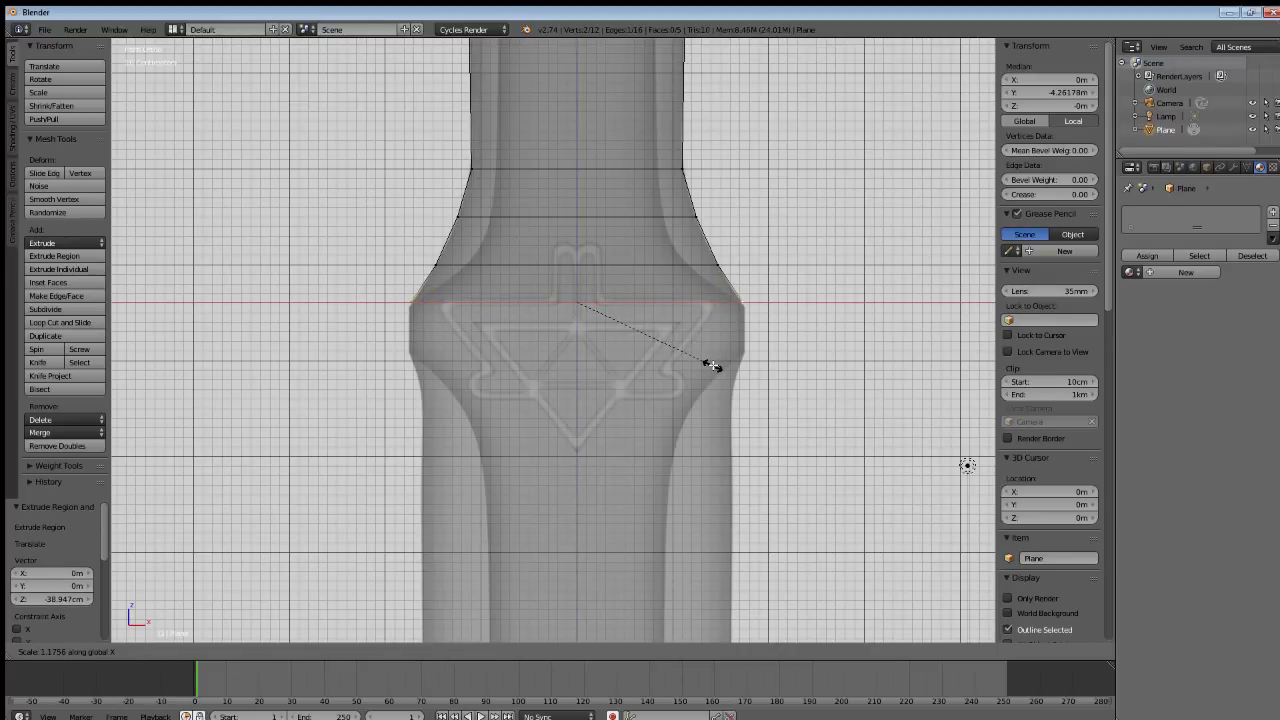
{"action": "left_click", "coordinate": [711, 363]}
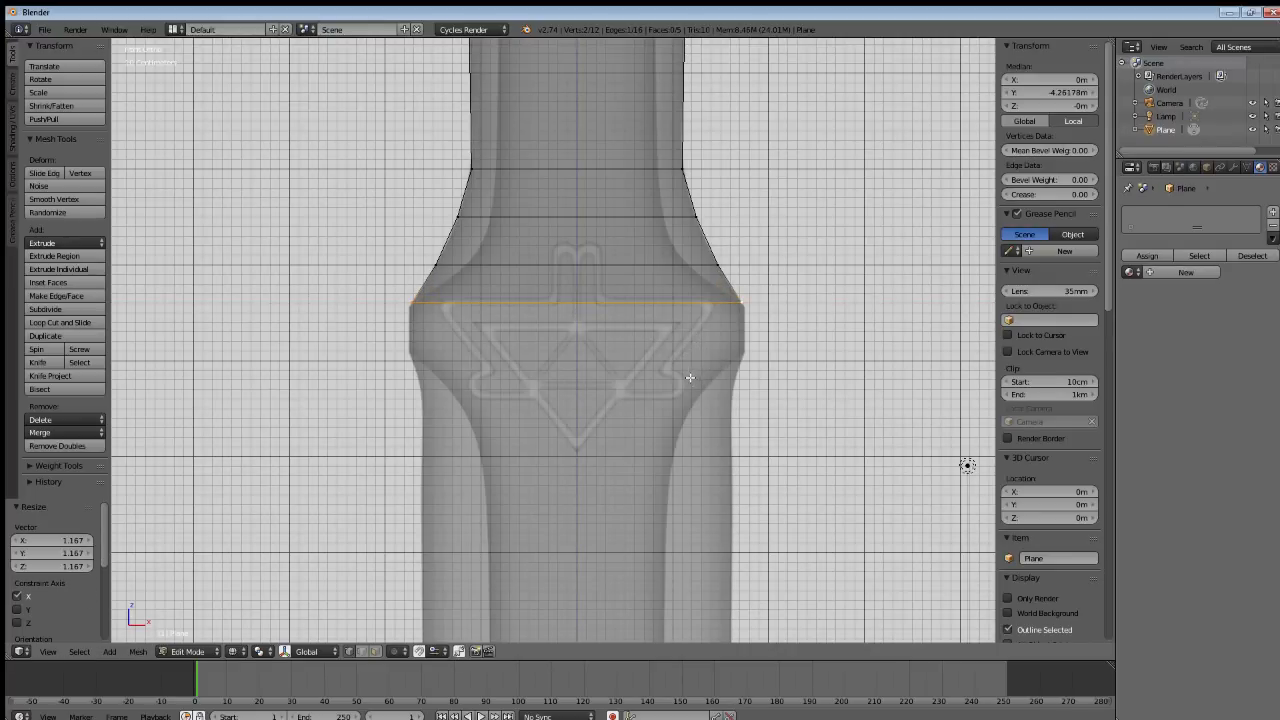
Lower the new edge about 3.5 cm along Z and widen it along X by about 1.018 to meet the outline's corners.
{"action": "scroll", "coordinate": [690, 378], "scroll_direction": "down", "scroll_amount": 1}
{"action": "key", "text": "g"}
{"action": "key", "text": "z"}
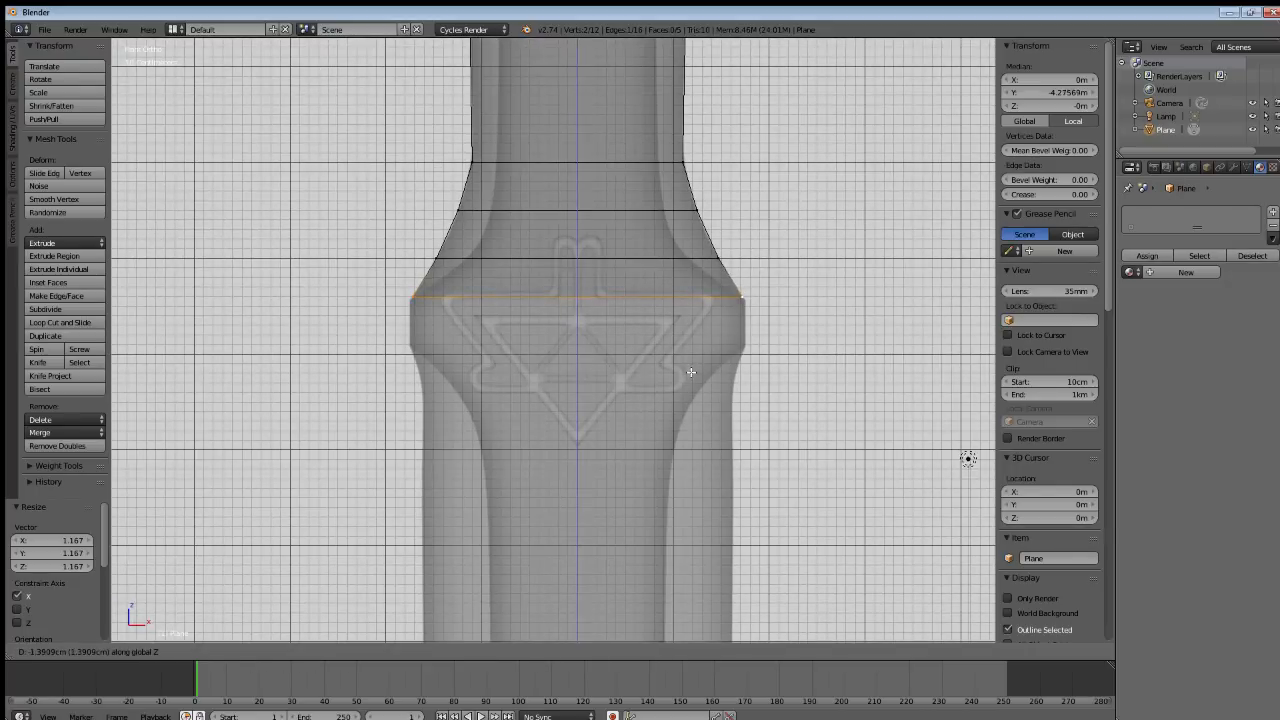
{"action": "left_click", "coordinate": [691, 374]}
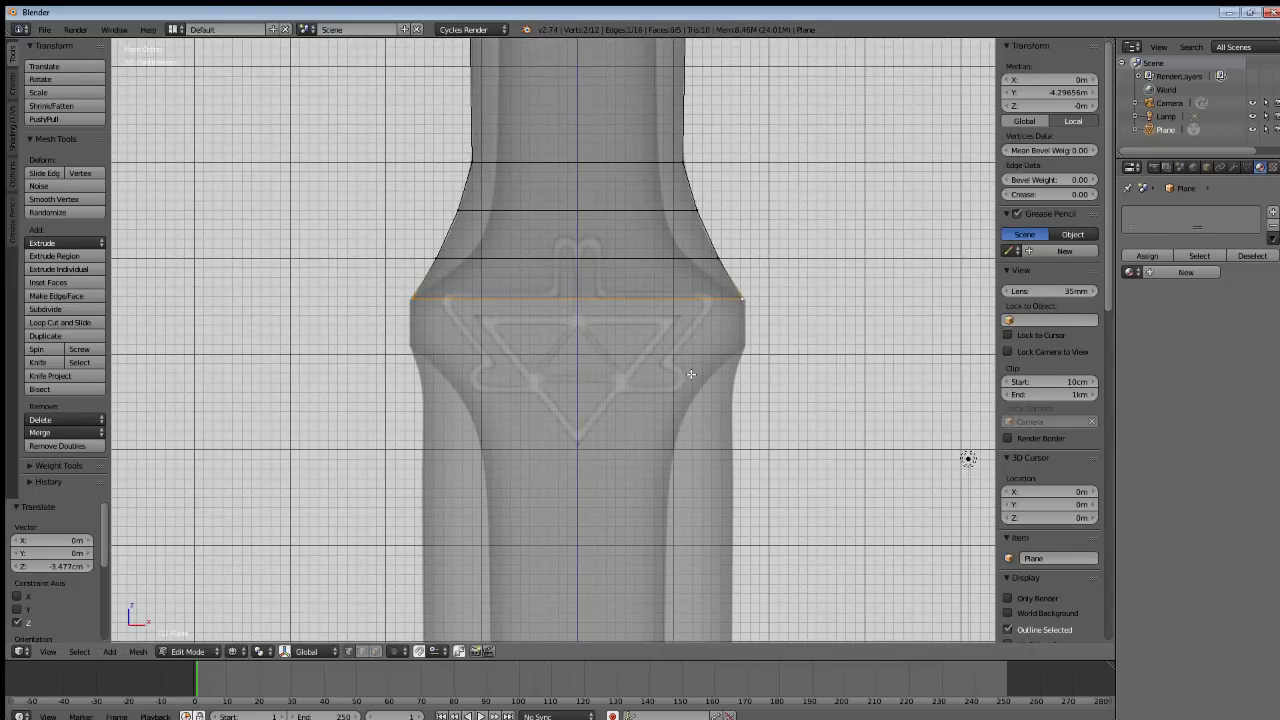
{"action": "key", "text": "s"}
{"action": "key", "text": "x"}
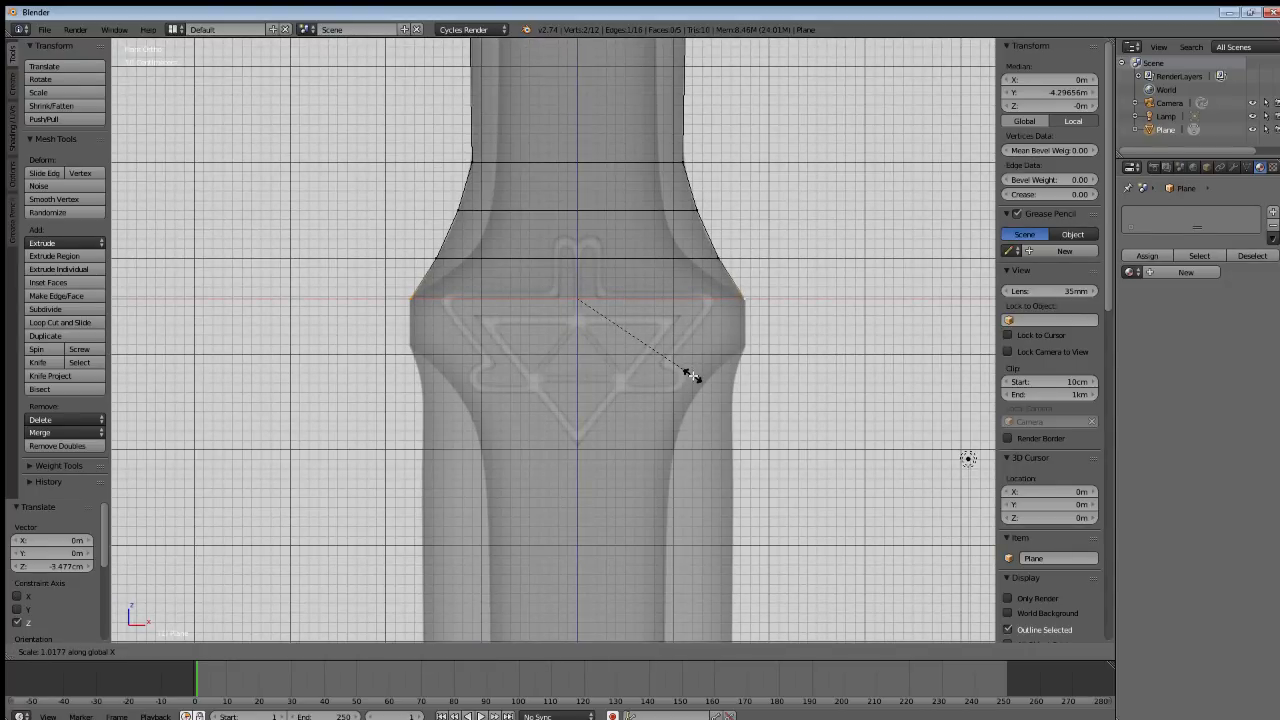
{"action": "left_click", "coordinate": [692, 375]}
Extrude the lowest edge straight down about 50.8 cm along Z to span the blade's widest section.
{"action": "middle_click_drag", "start_coordinate": [676, 389], "coordinate": [679, 373], "text": "shift"}
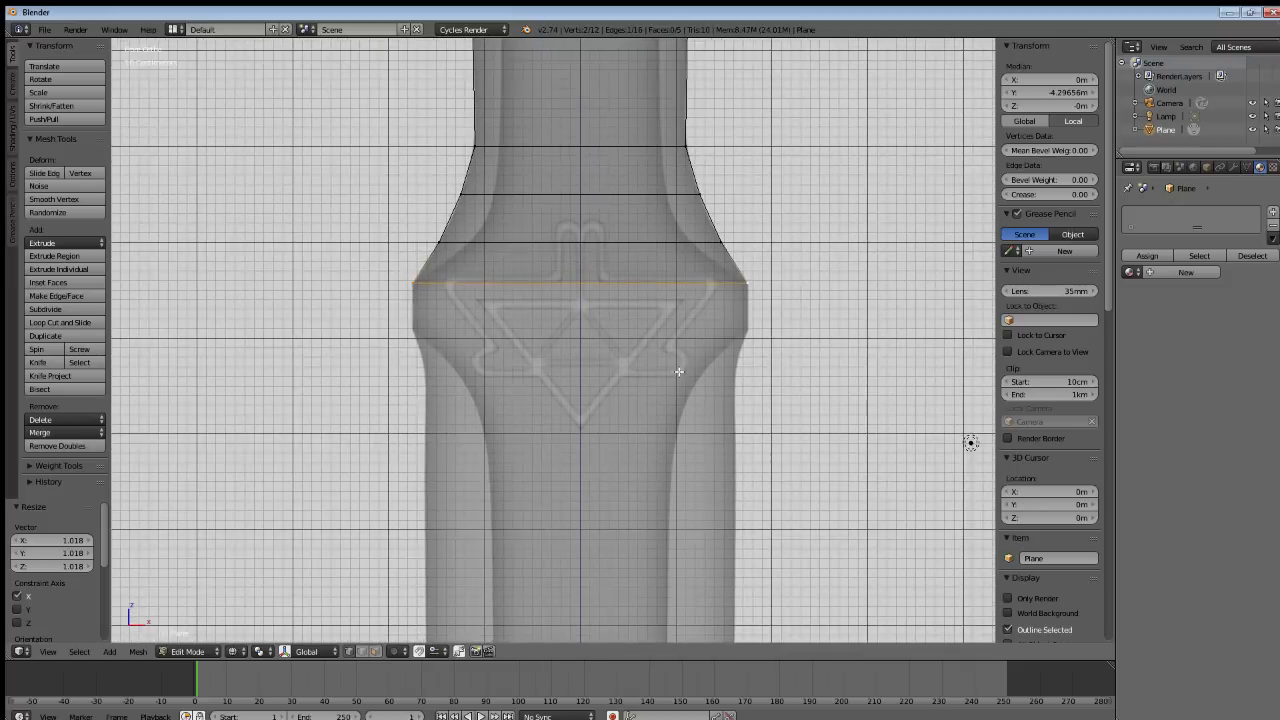
{"action": "key", "text": "e"}
{"action": "key", "text": "z"}
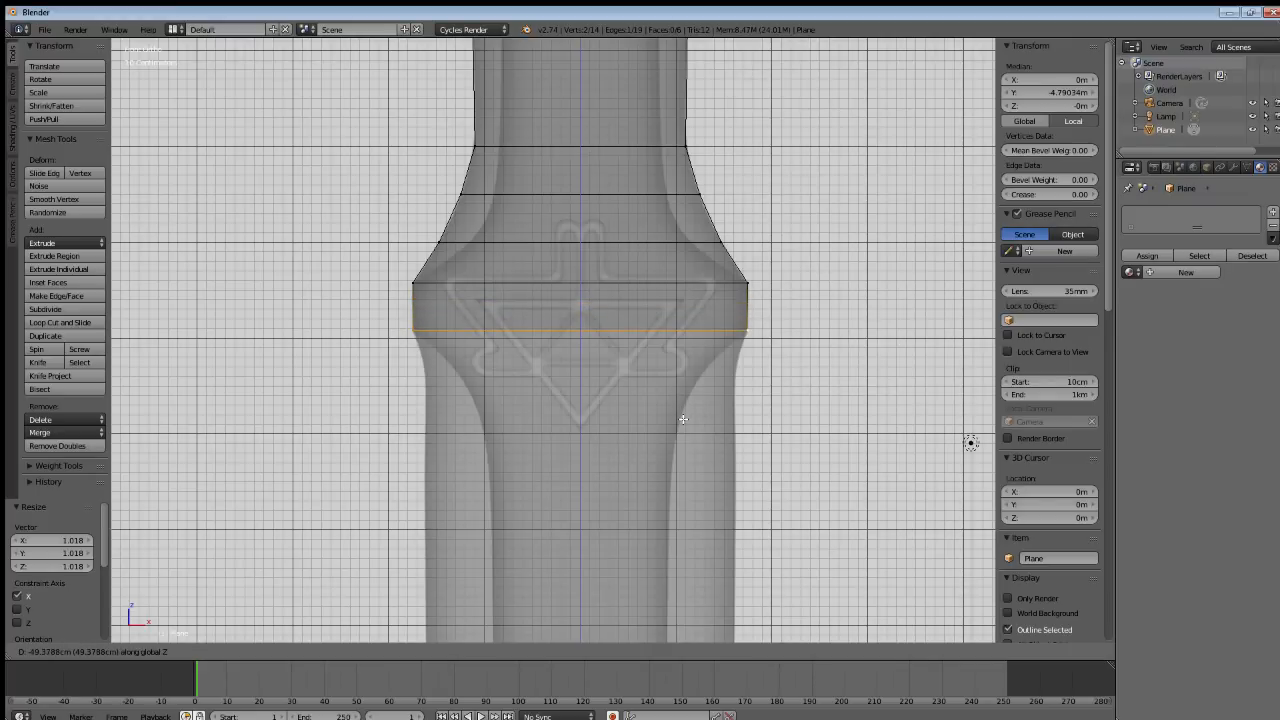
{"action": "left_click", "coordinate": [683, 420]}
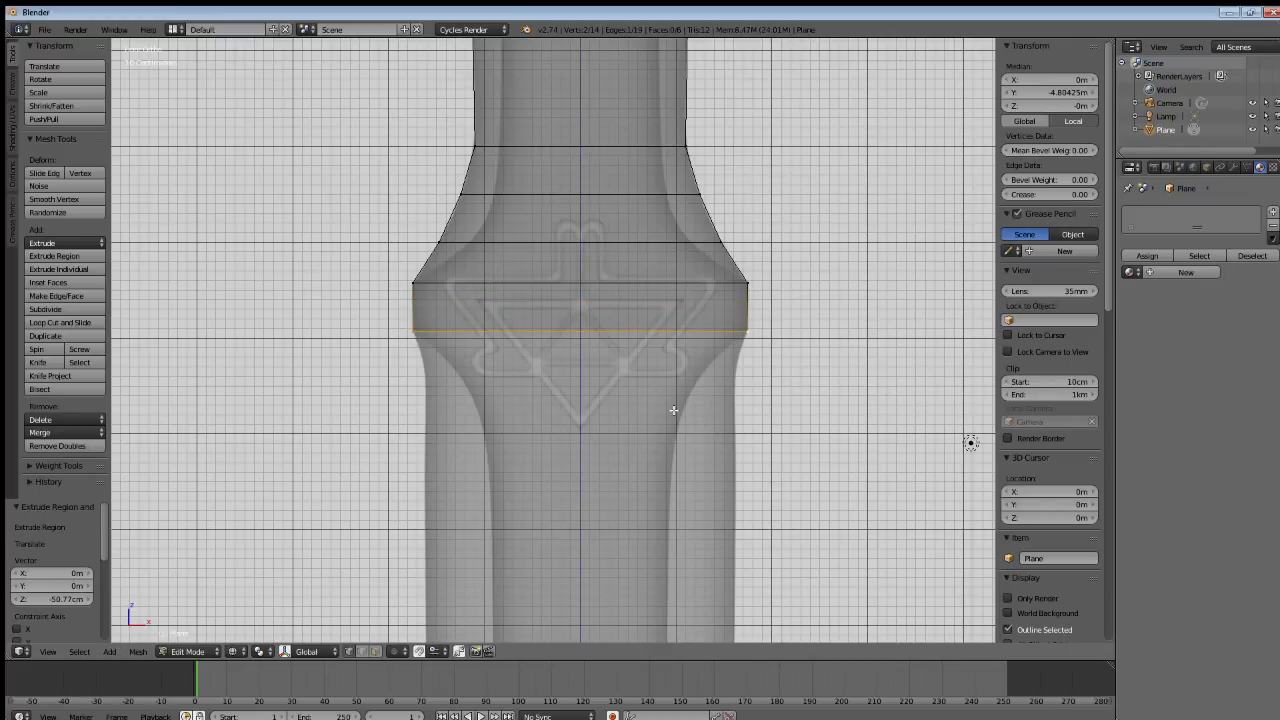
Extrude the lowest edge down about 27.2 cm along Z and scale it by about 0.939 to follow the inward taper.
{"action": "middle_click_drag", "start_coordinate": [673, 410], "coordinate": [656, 374], "text": "shift"}
{"action": "scroll", "coordinate": [659, 366], "scroll_direction": "up", "scroll_amount": 1}
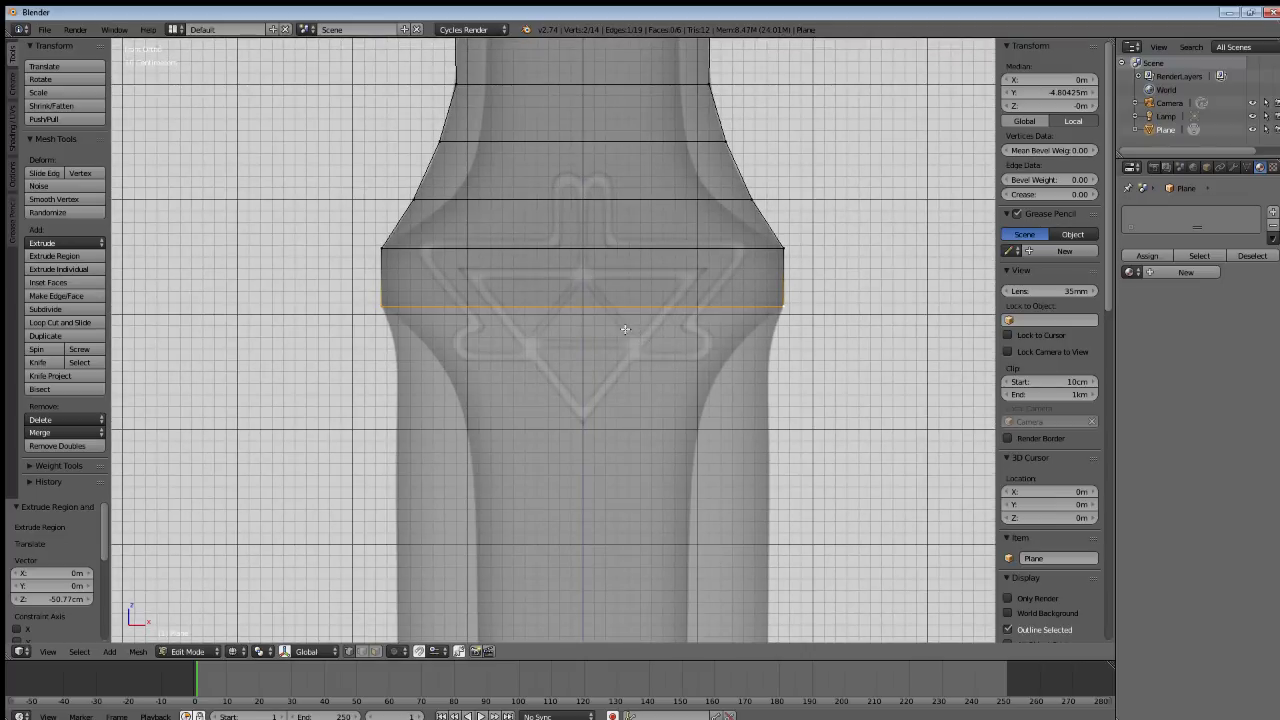
{"action": "middle_click_drag", "start_coordinate": [651, 342], "coordinate": [651, 338], "text": "shift"}
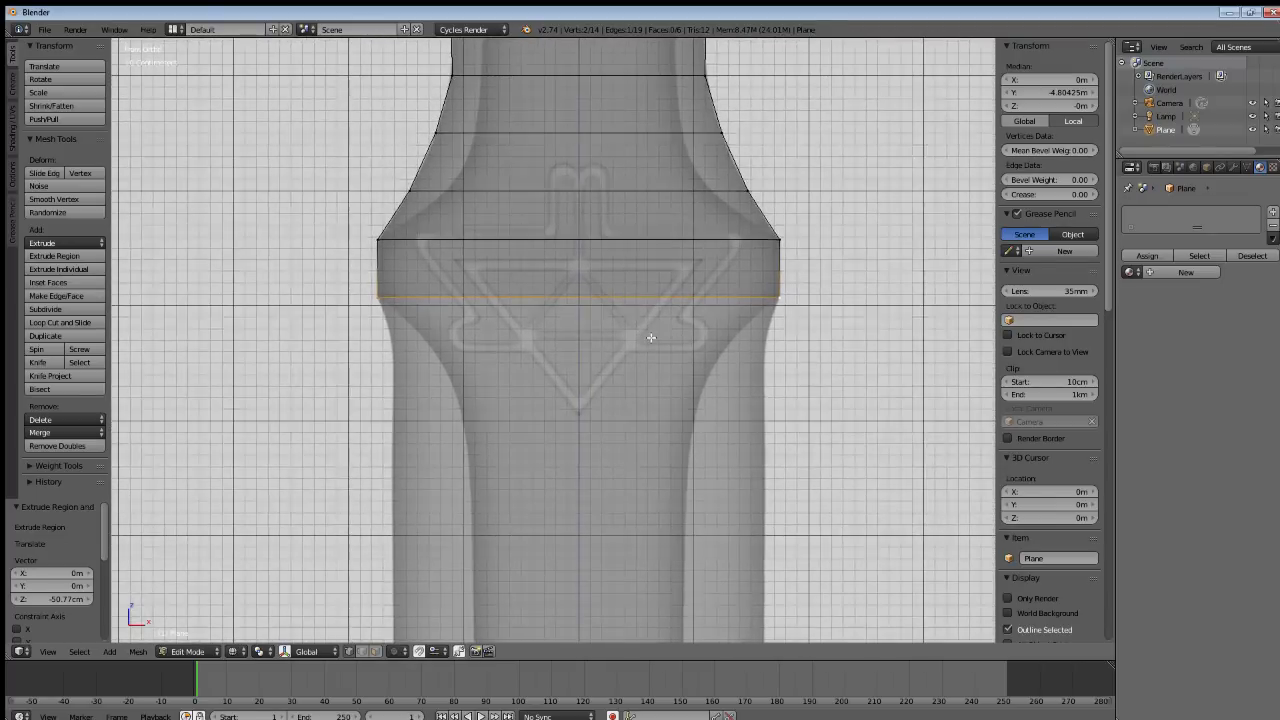
{"action": "key", "text": "e"}
{"action": "key", "text": "z"}
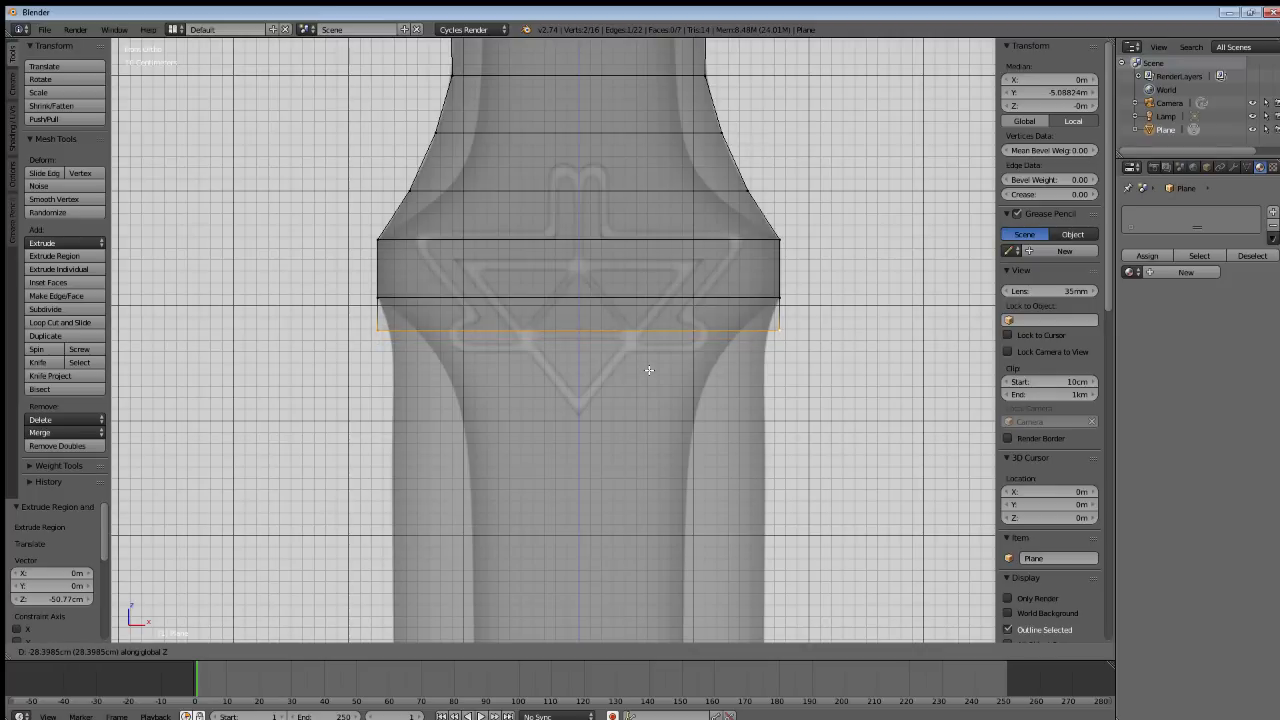
{"action": "left_click", "coordinate": [649, 369]}
{"action": "key", "text": "s"}
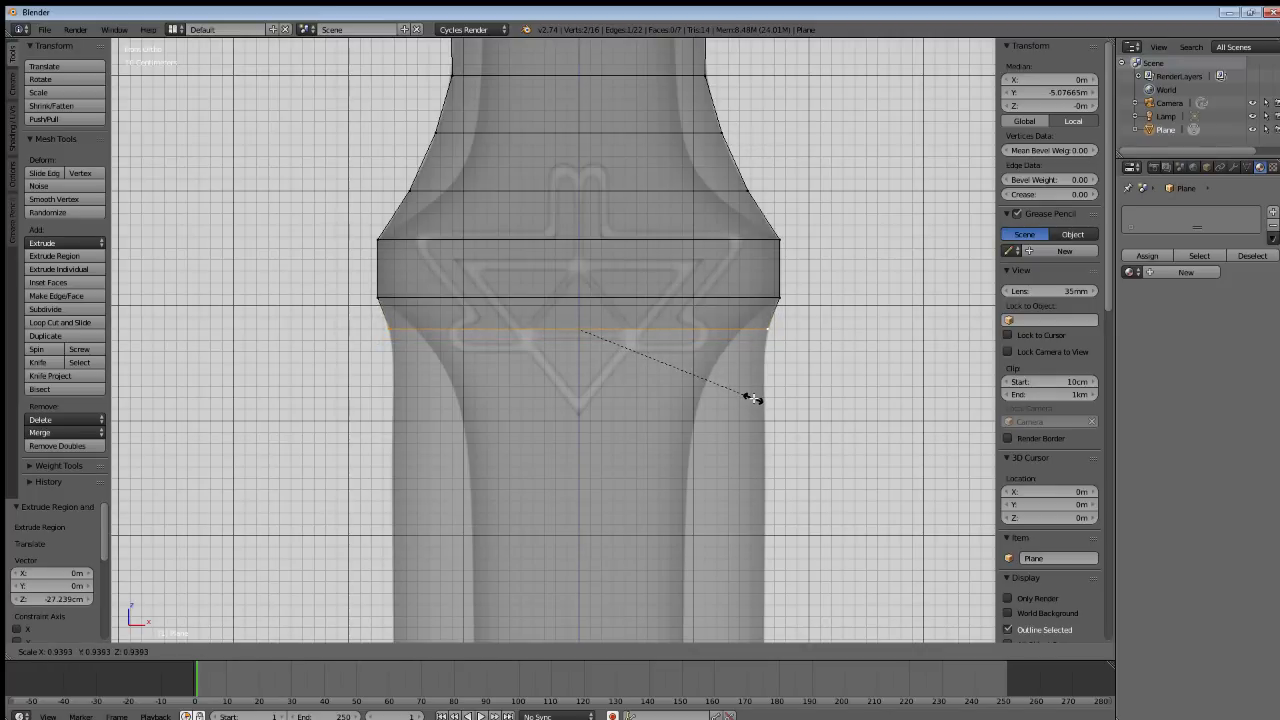
{"action": "left_click", "coordinate": [753, 398]}
Extrude the lowest edge down about 19.1 cm along Z and scale it by about 0.986 to match the blade's straight section.
{"action": "key", "text": "e"}
{"action": "key", "text": "z"}
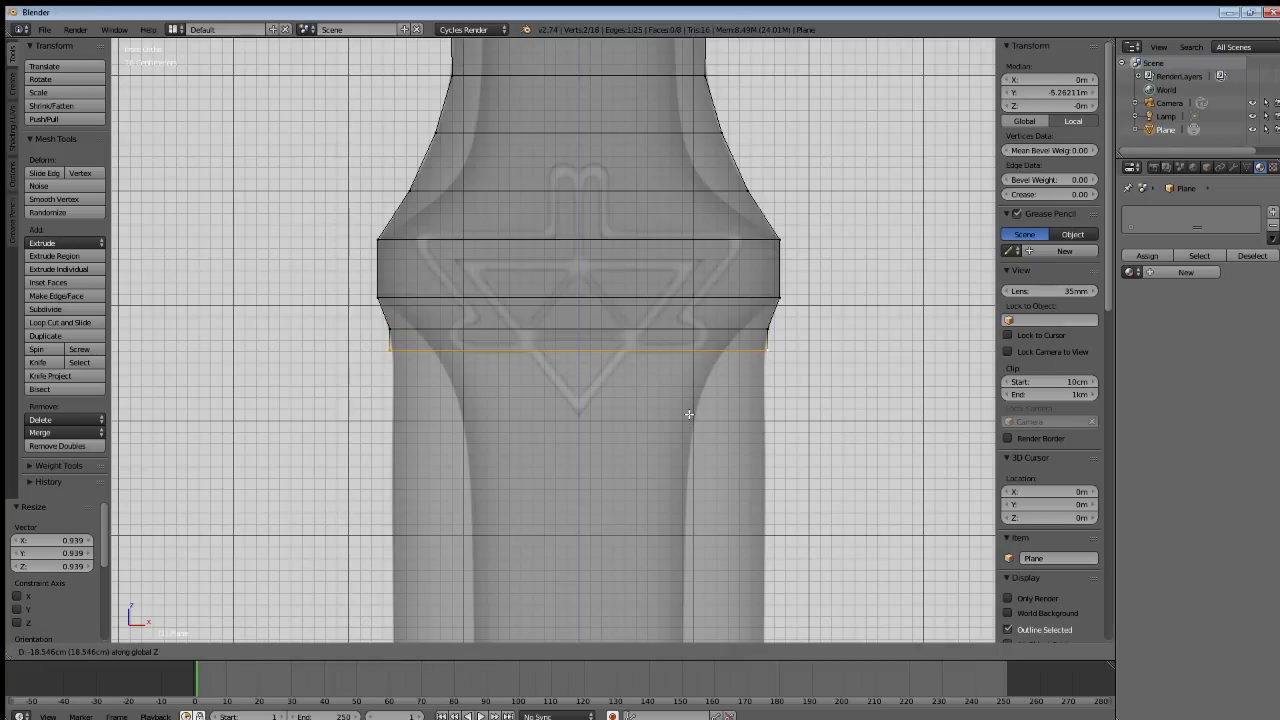
{"action": "left_click", "coordinate": [689, 423]}
{"action": "key", "text": "s"}
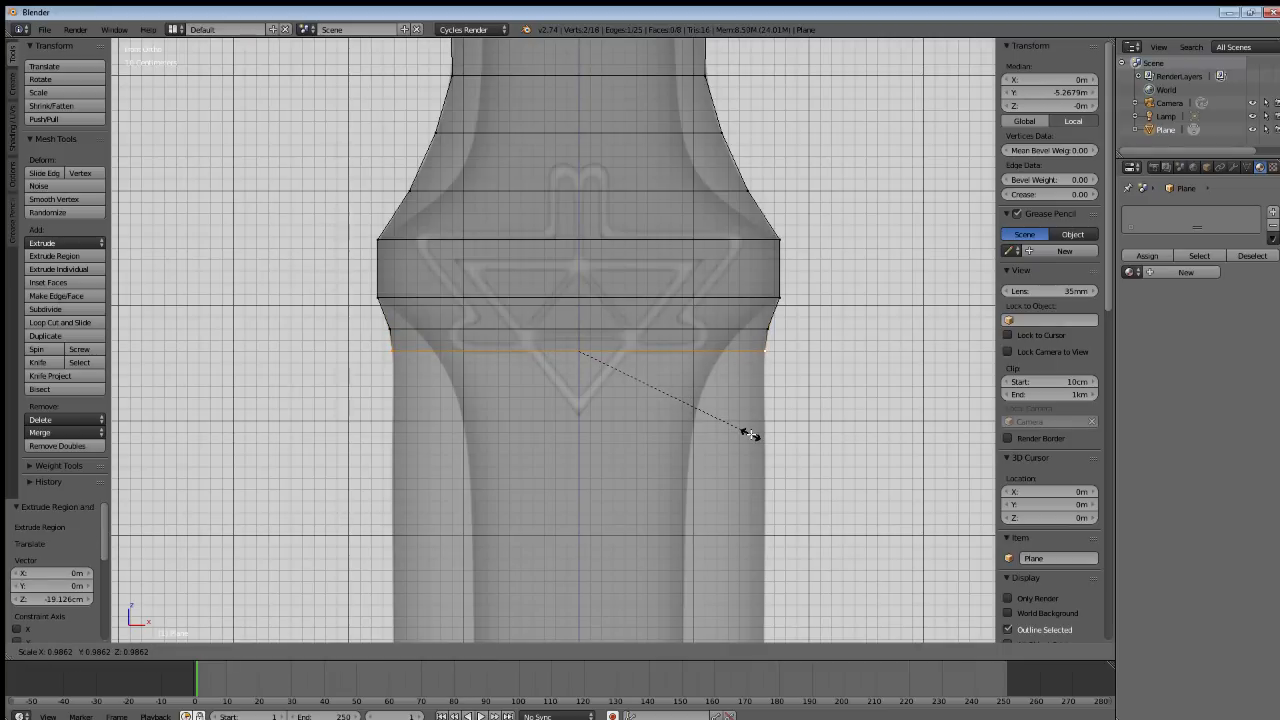
{"action": "left_click", "coordinate": [745, 443]}
Extrude the lowest edge straight down about 1.605 m along Z over the blade's straight section.
{"action": "middle_click_drag", "start_coordinate": [672, 476], "coordinate": [666, 354], "text": "shift"}
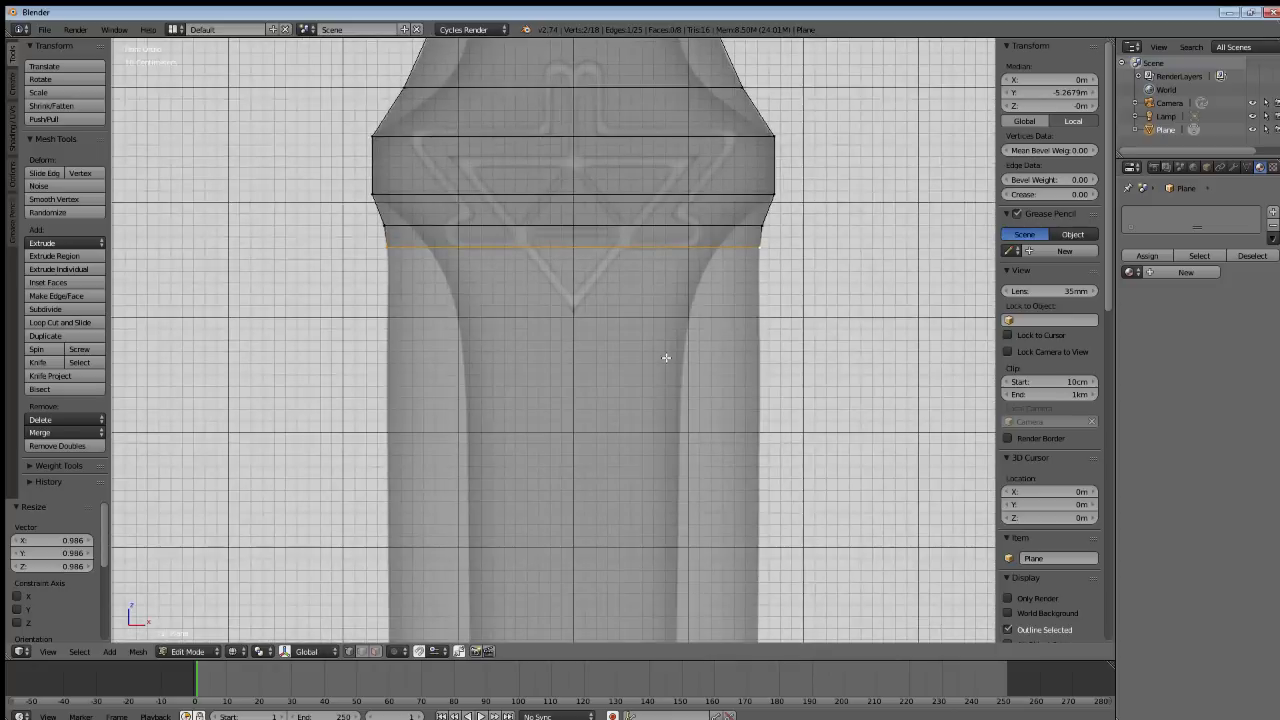
{"action": "key", "text": "e"}
{"action": "key", "text": "z"}
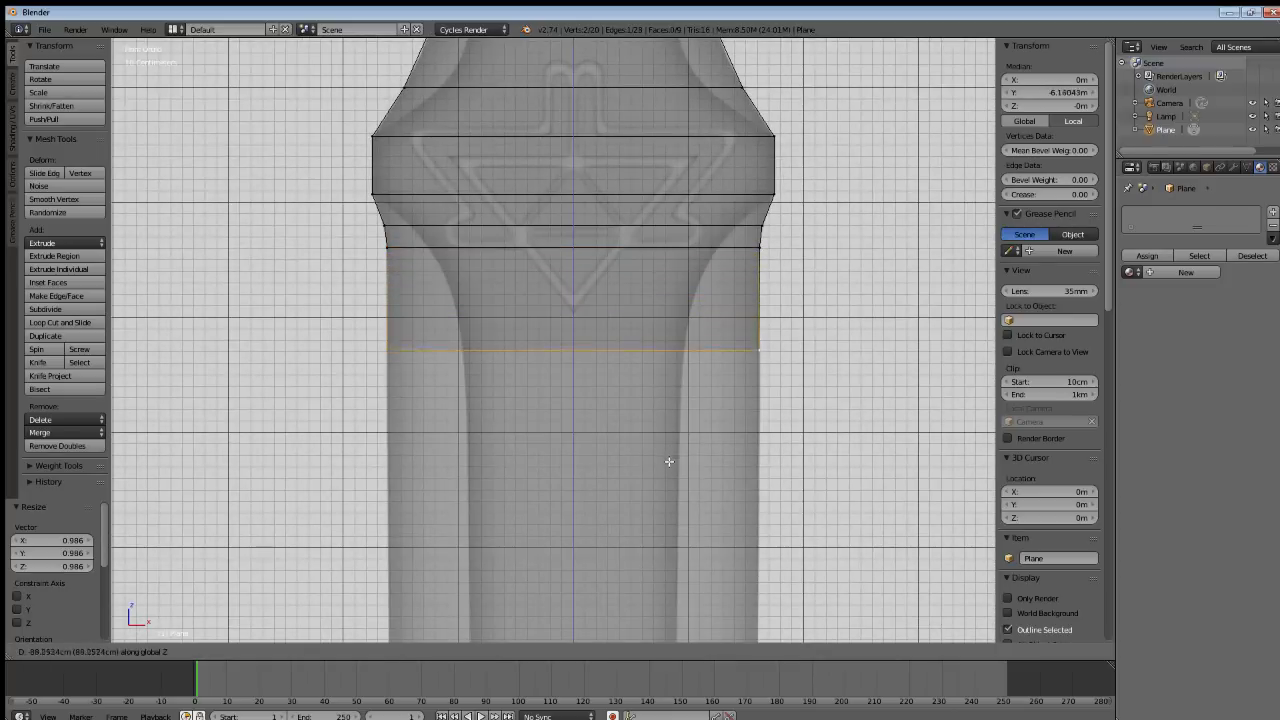
{"action": "left_click", "coordinate": [664, 542]}
{"action": "middle_click_drag", "start_coordinate": [654, 520], "coordinate": [655, 318], "text": "shift"}
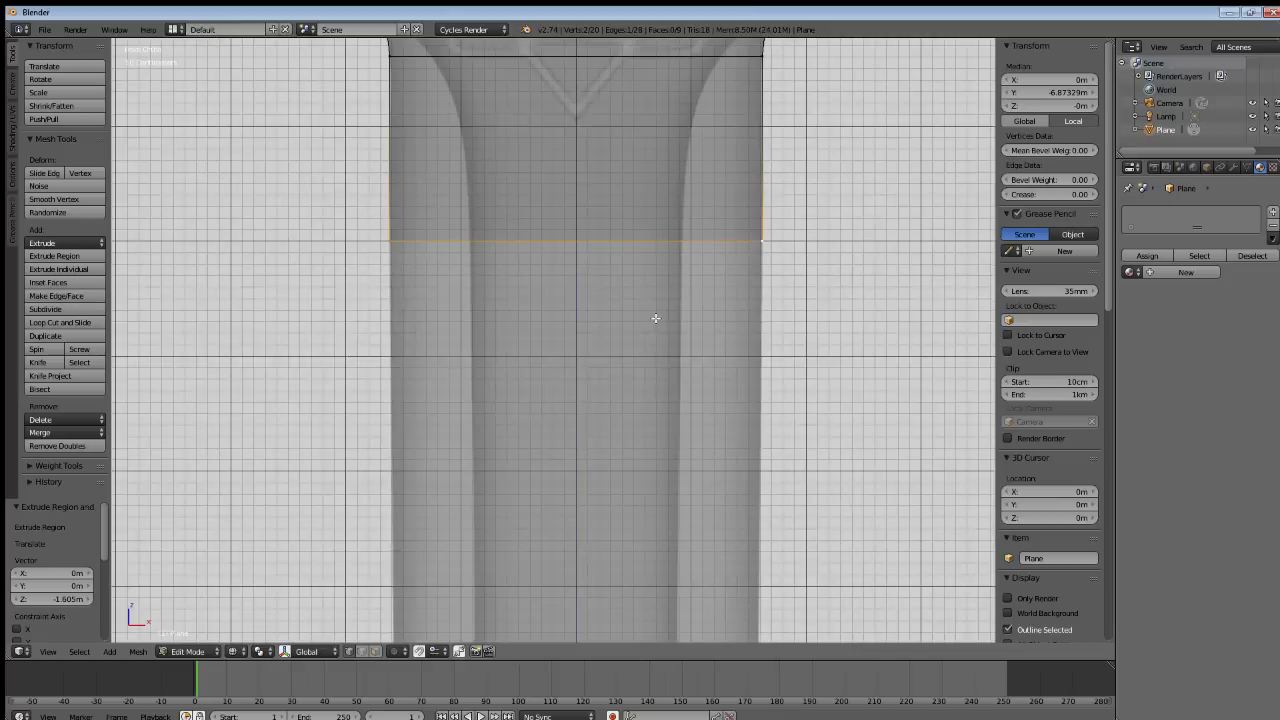
{"action": "key", "text": "s"}
{"action": "key", "text": "z"}
{"action": "right_click", "coordinate": [656, 378]}
Extrude the lowest edge down about 1.003 m along Z and scale it by about 0.997 to fit the blade's sides.
{"action": "key", "text": "e"}
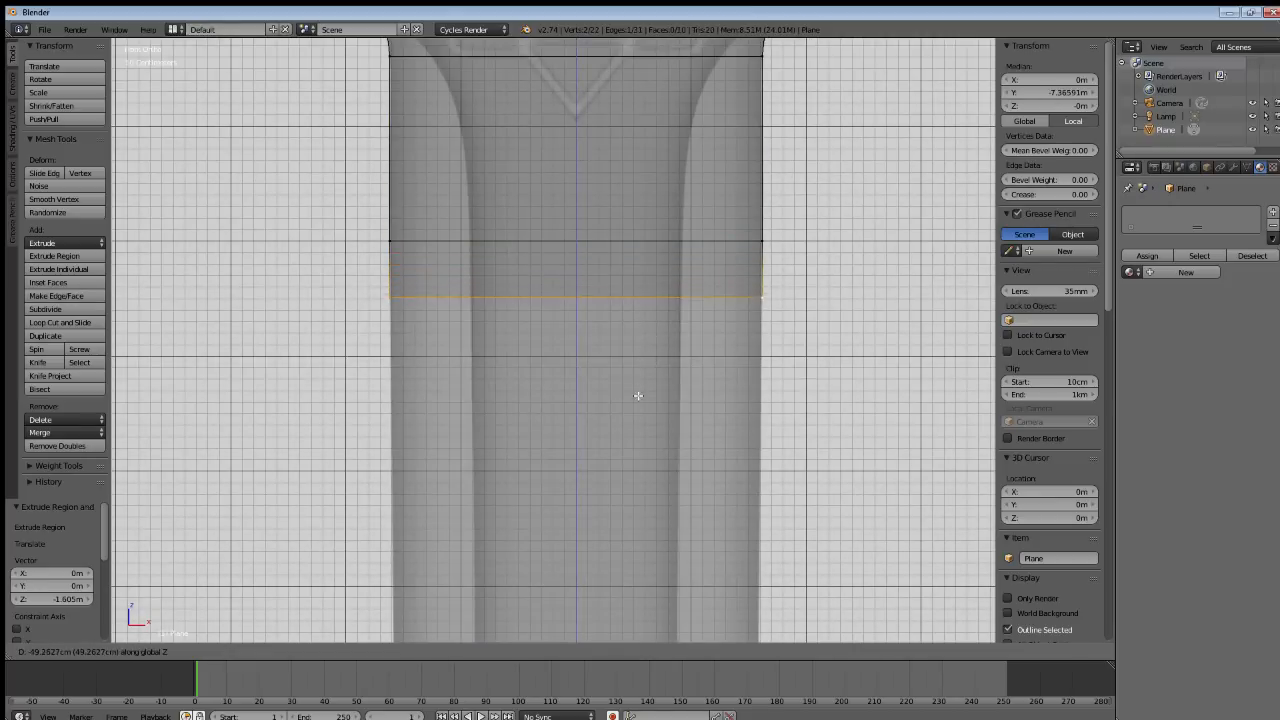
{"action": "left_click", "coordinate": [634, 437]}
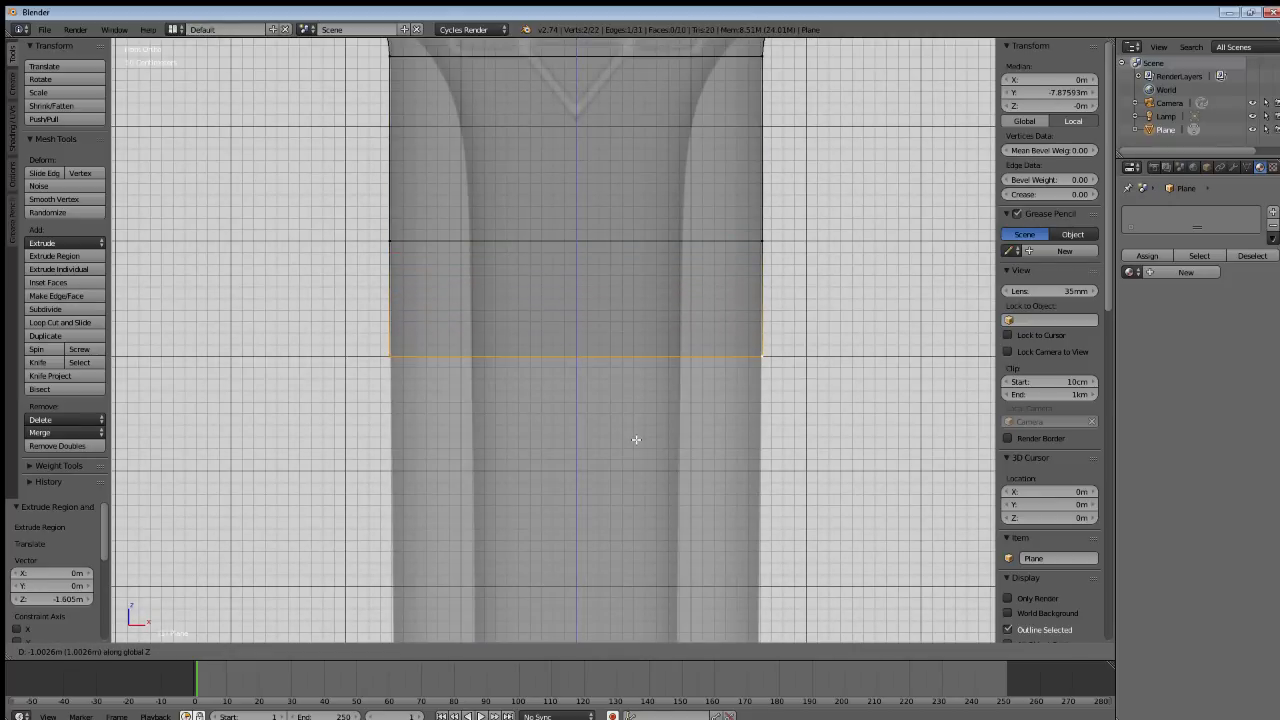
{"action": "key", "text": "s"}
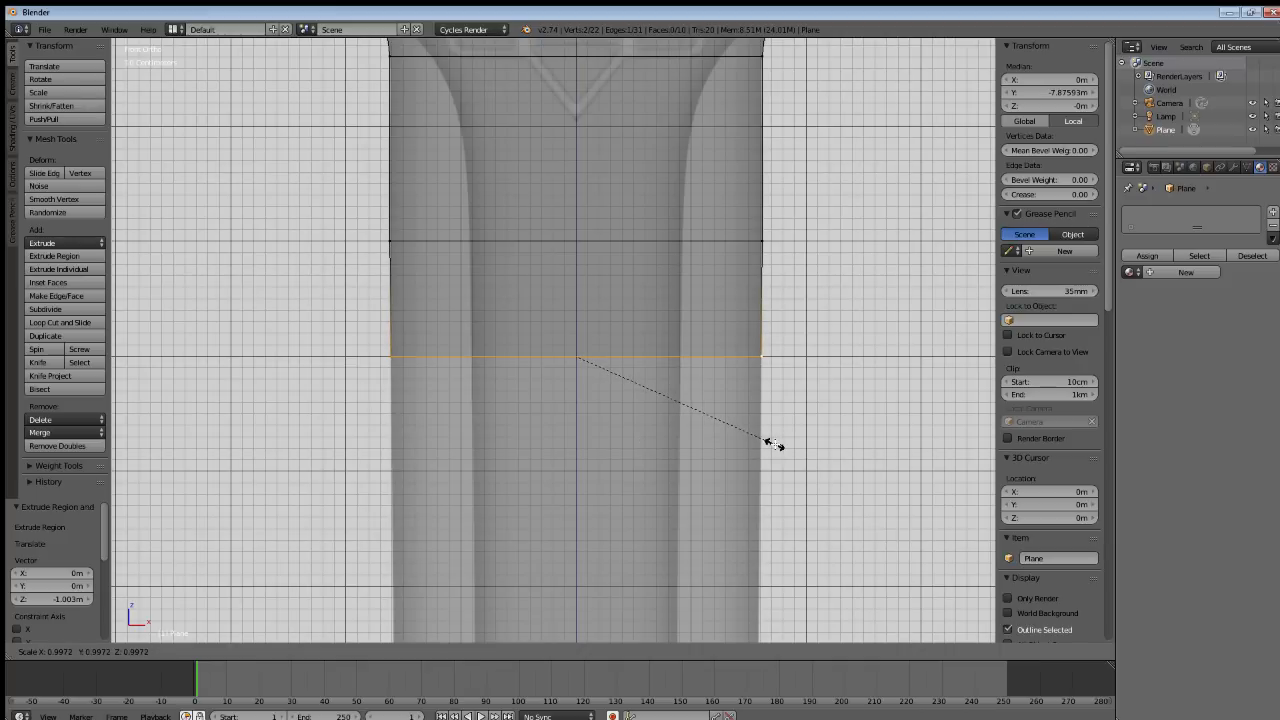
{"action": "left_click", "coordinate": [772, 444]}
Extrude the lowest edge down about 99.7 cm along Z and scale it by about 0.995 to fit the blade's sides.
{"action": "middle_click_drag", "start_coordinate": [653, 457], "coordinate": [651, 323], "text": "shift"}
{"action": "key", "text": "e"}
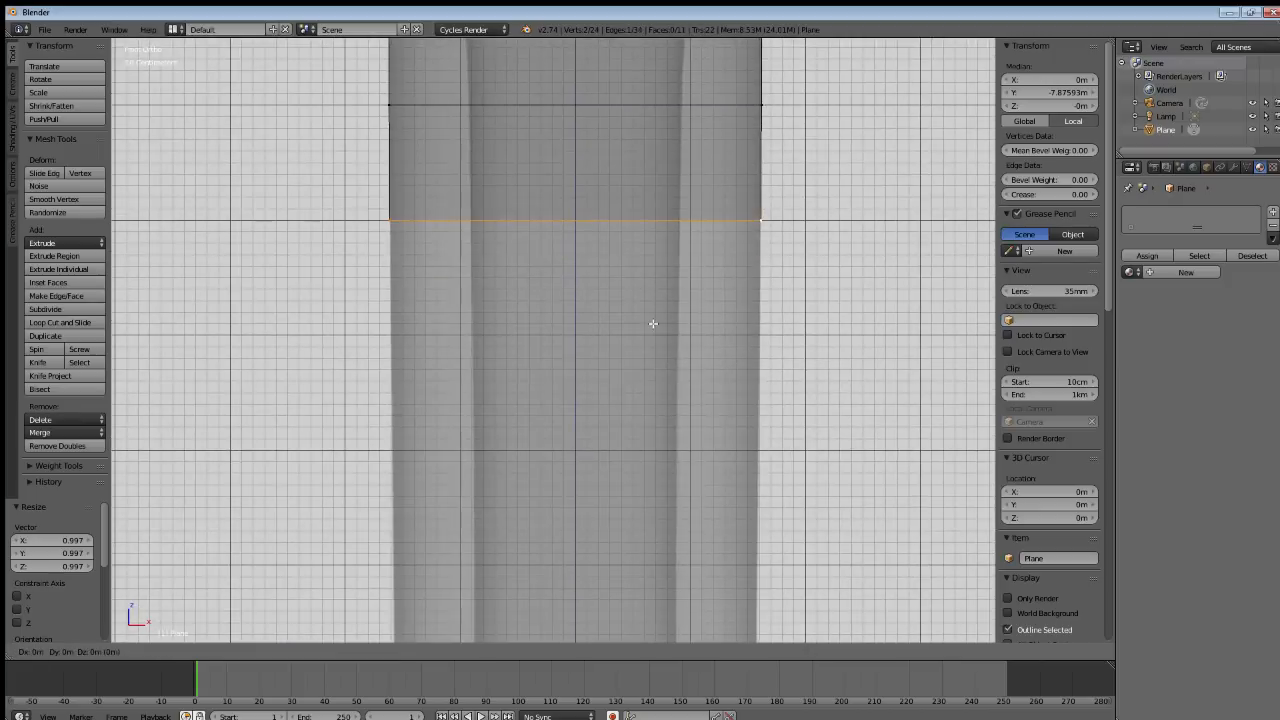
{"action": "left_click", "coordinate": [655, 437]}
{"action": "key", "text": "s"}
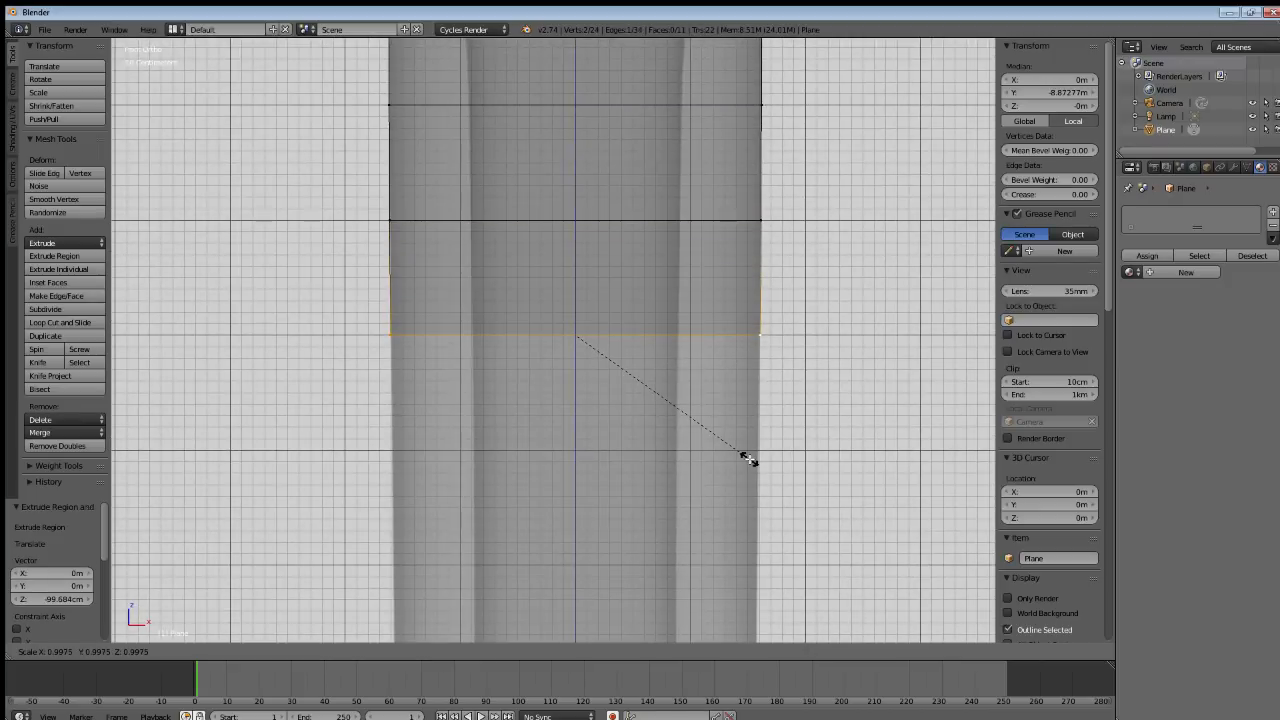
{"action": "left_click", "coordinate": [748, 459]}
Extrude the lowest edge down about 99.7 cm along Z, two large grid squares above the 3D cursor, and scale it by about 0.994.
{"action": "middle_click_drag", "start_coordinate": [703, 477], "coordinate": [686, 360], "text": "shift"}
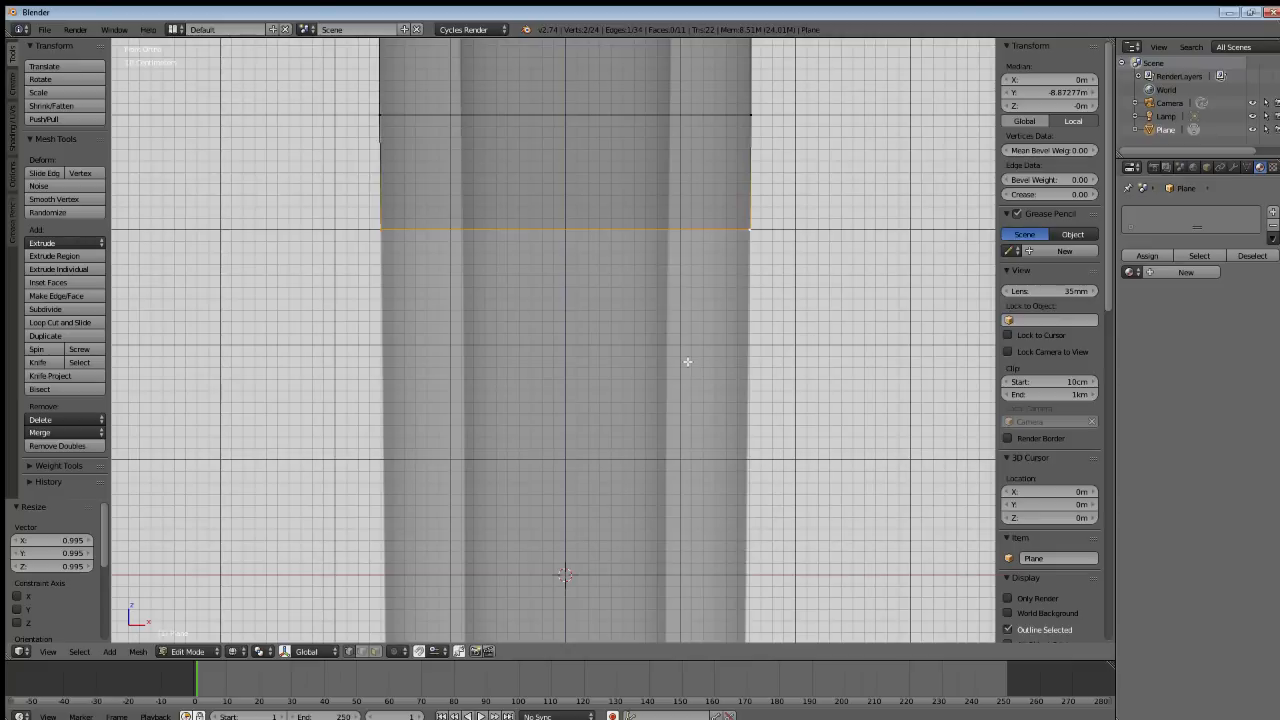
{"action": "key", "text": "e"}
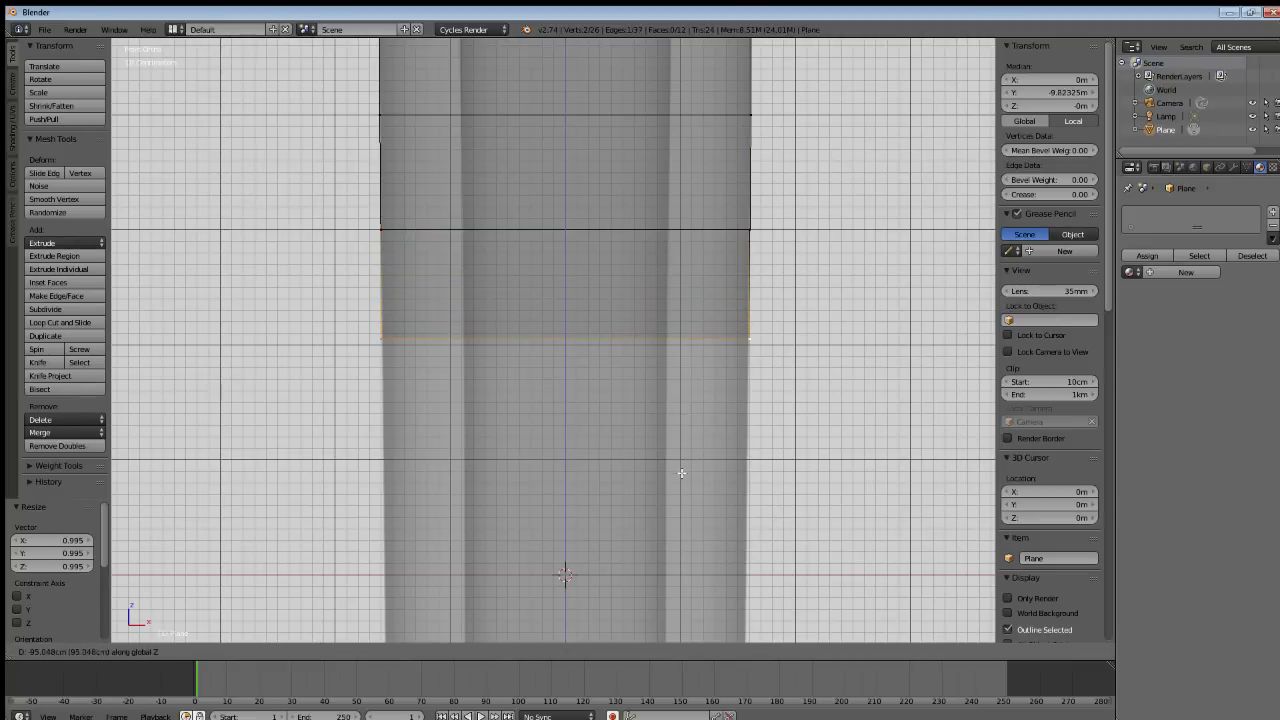
{"action": "left_click", "coordinate": [681, 476]}
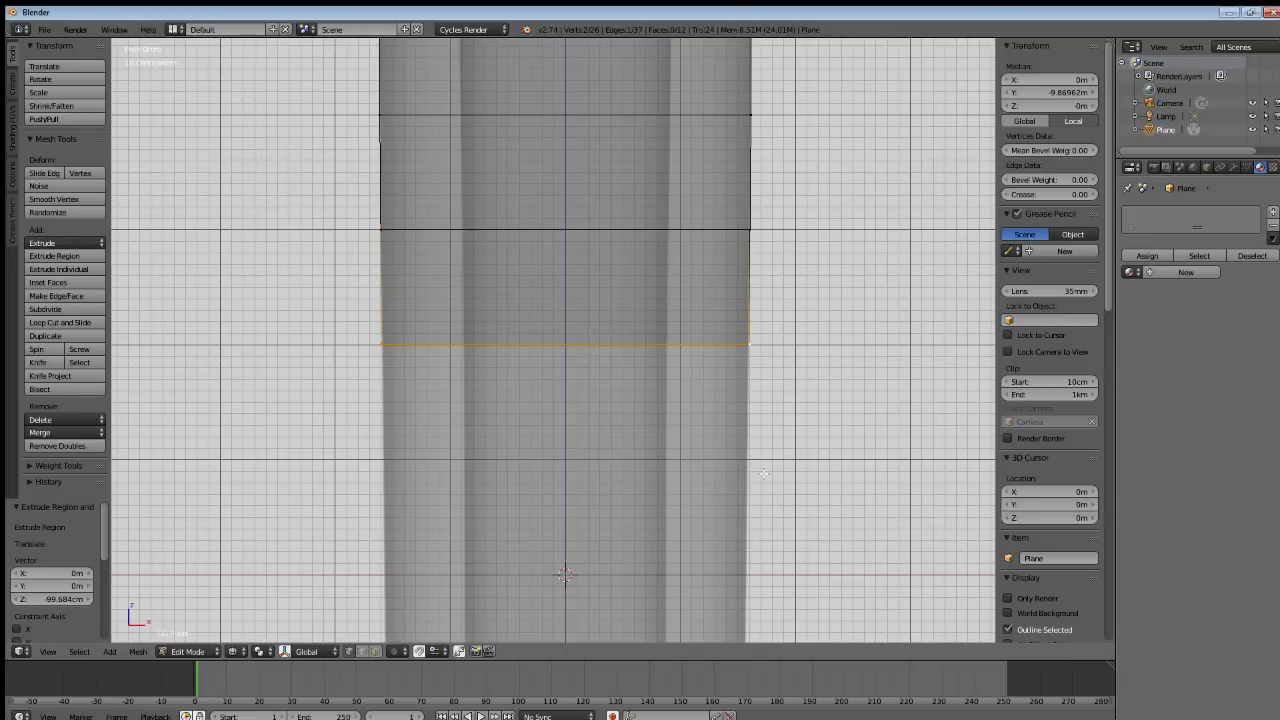
{"action": "key", "text": "s"}
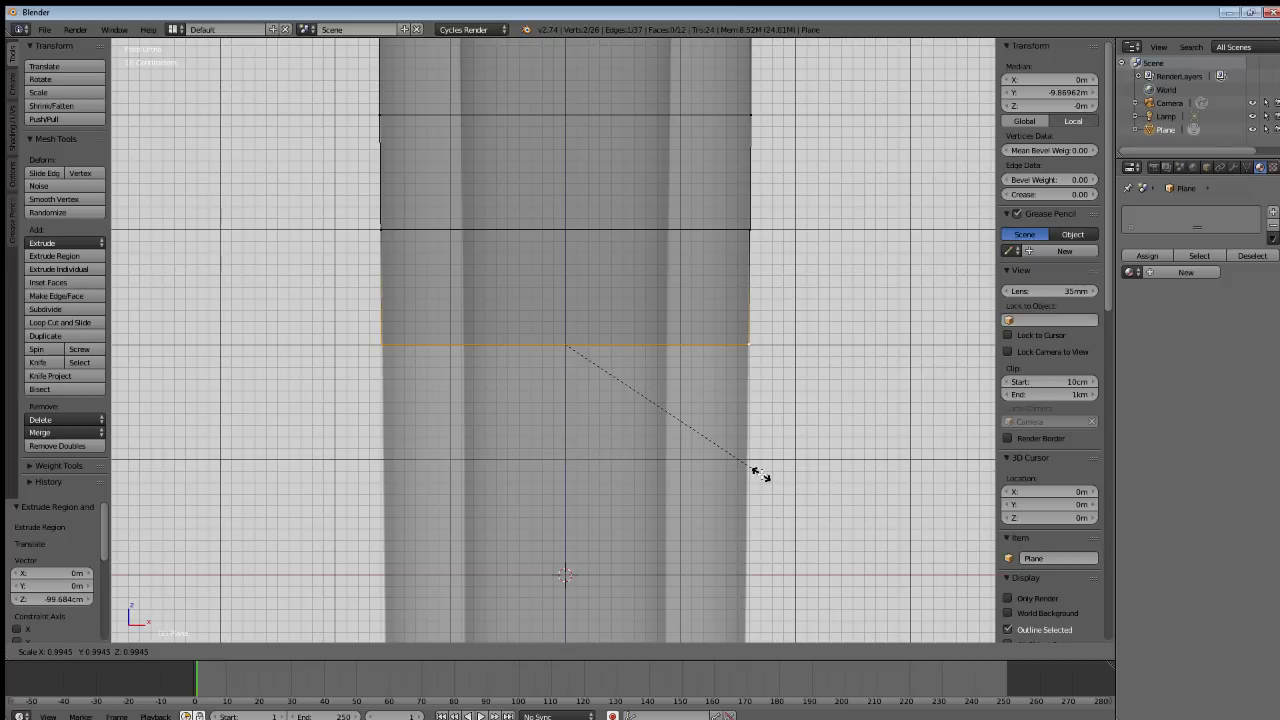
{"action": "left_click", "coordinate": [760, 475]}
Extrude the lowest edge down about 99.7 cm along Z, one large grid square above the 3D cursor, and scale it by about 0.994.
{"action": "middle_click_drag", "start_coordinate": [645, 501], "coordinate": [633, 355], "text": "shift"}
{"action": "key", "text": "e"}
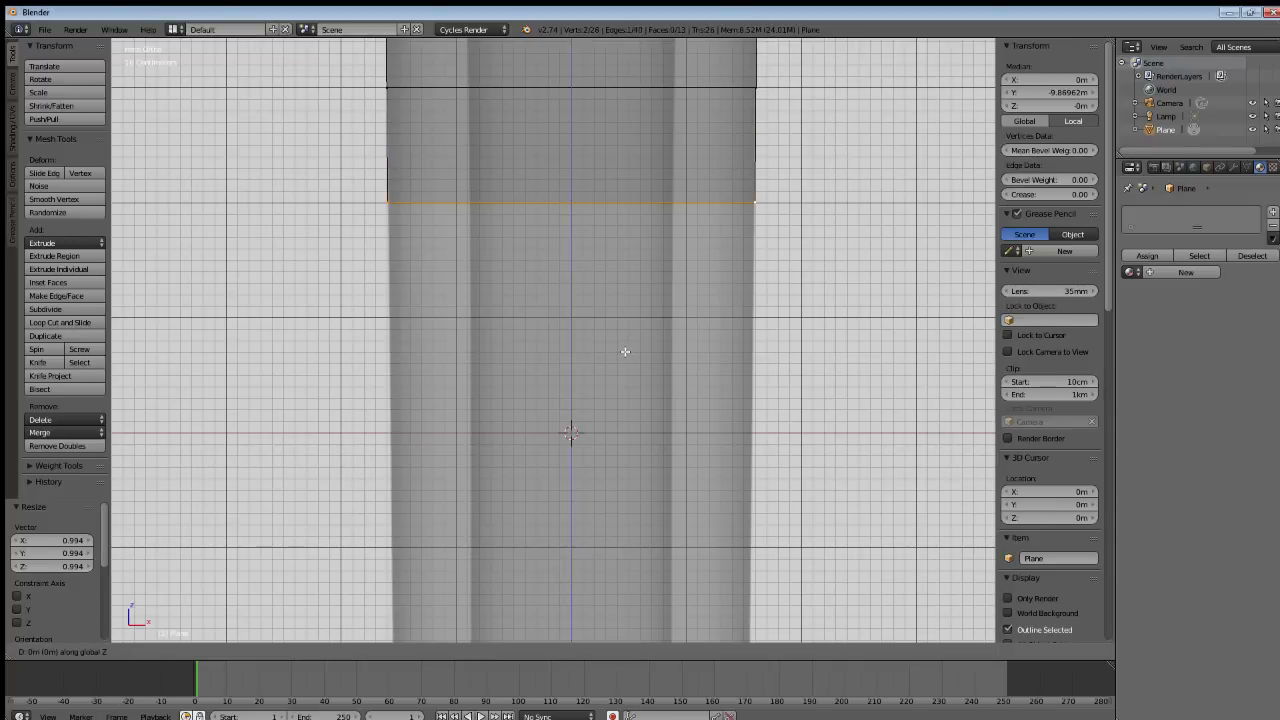
{"action": "left_click", "coordinate": [613, 466]}
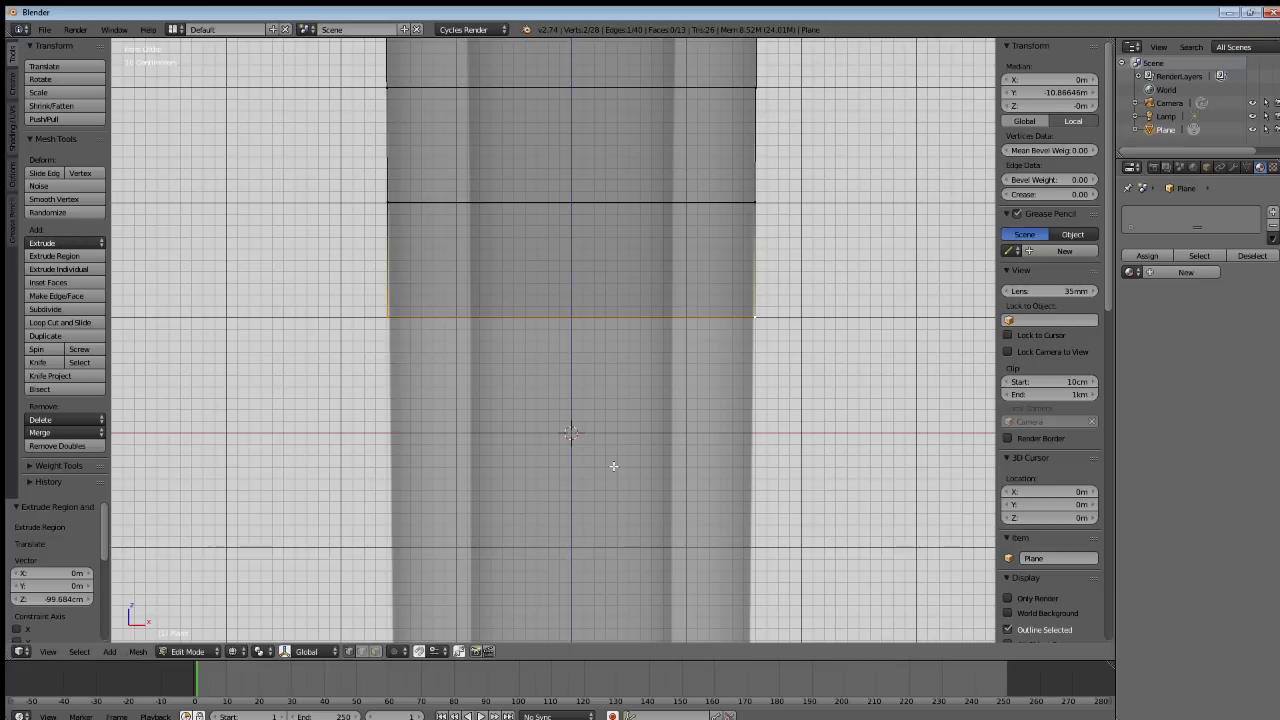
{"action": "key", "text": "s"}
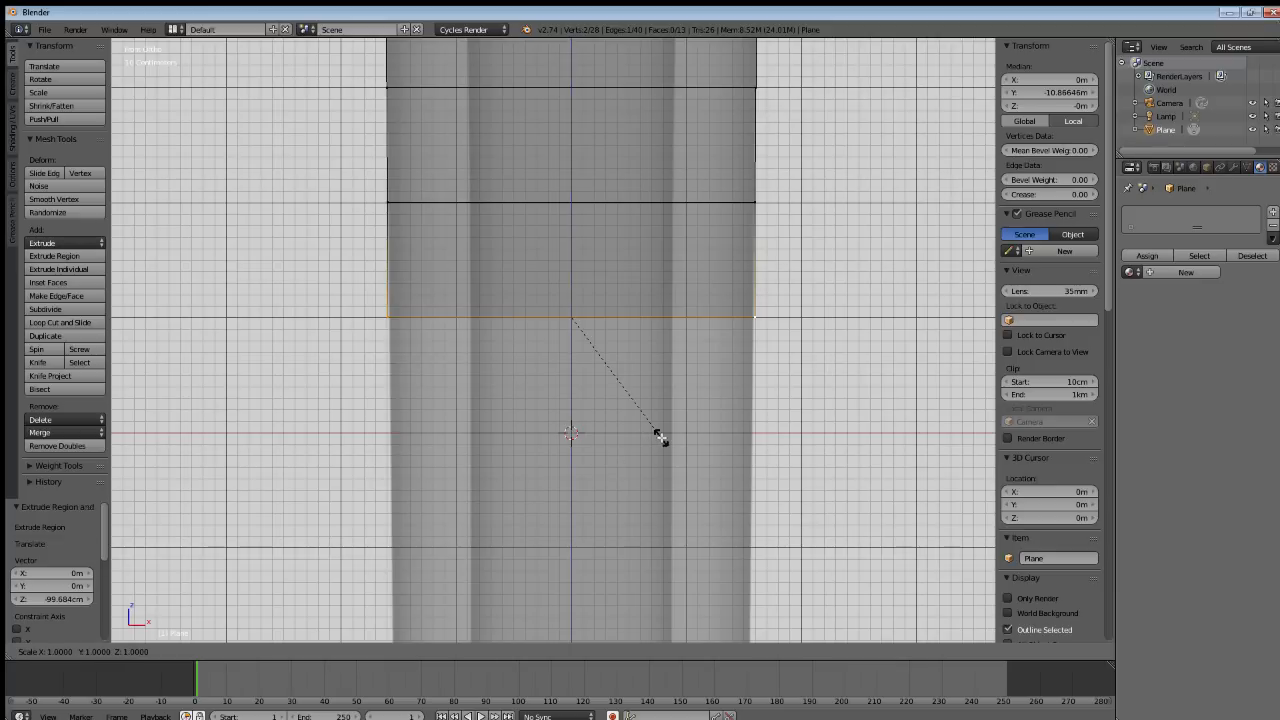
{"action": "left_click", "coordinate": [660, 437]}
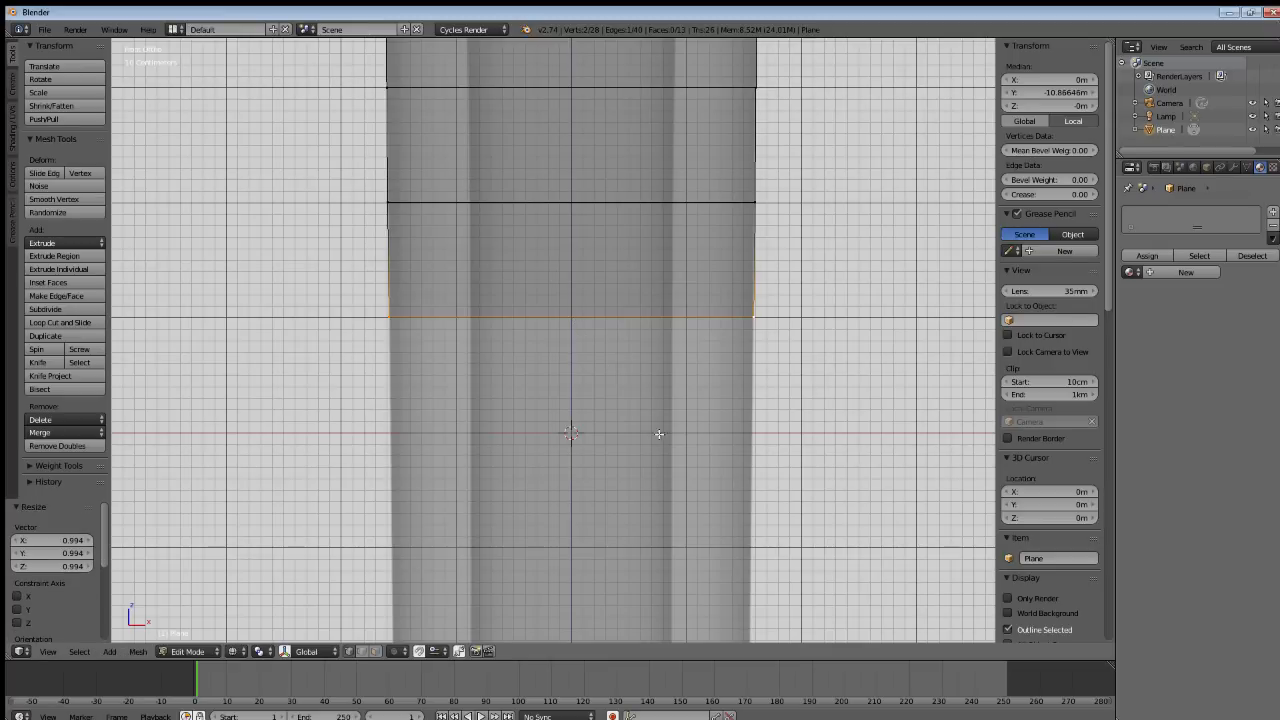
Extrude the lowest edge down about 1.003 m along Z to the 3D cursor's level and scale it by about 0.990.
{"action": "key", "text": "e"}
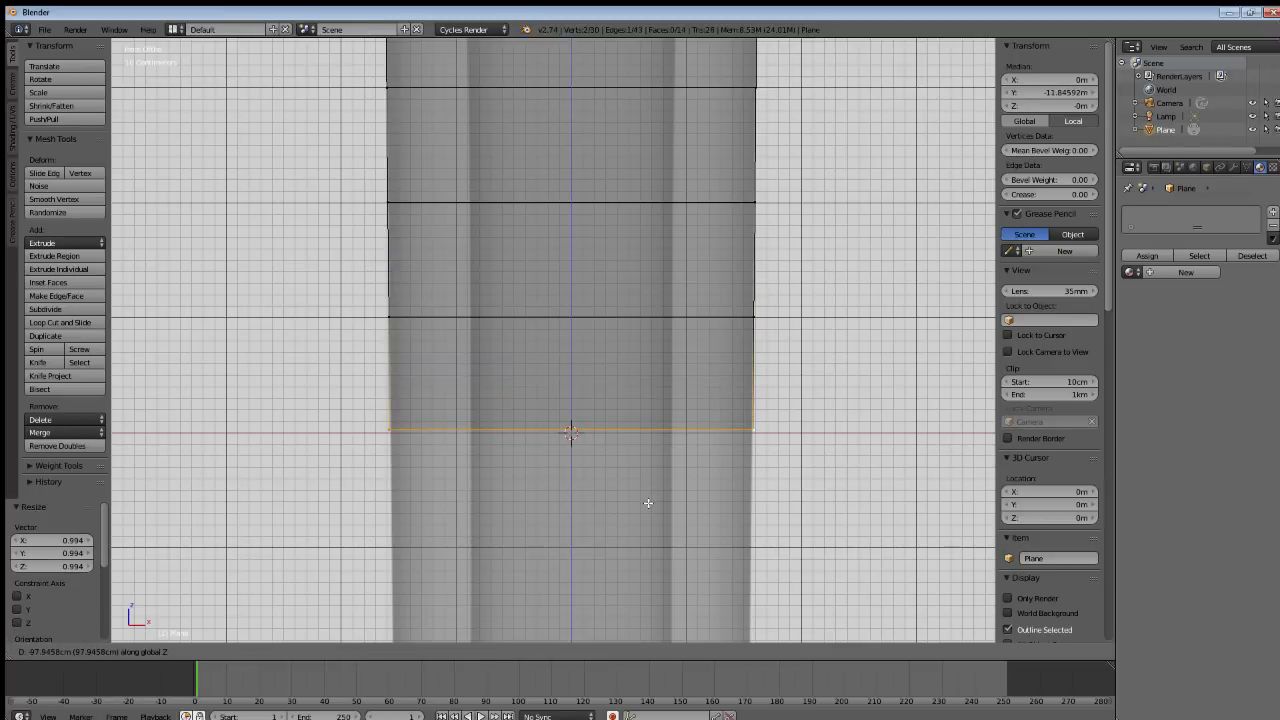
{"action": "left_click", "coordinate": [650, 510]}
{"action": "key", "text": "s"}
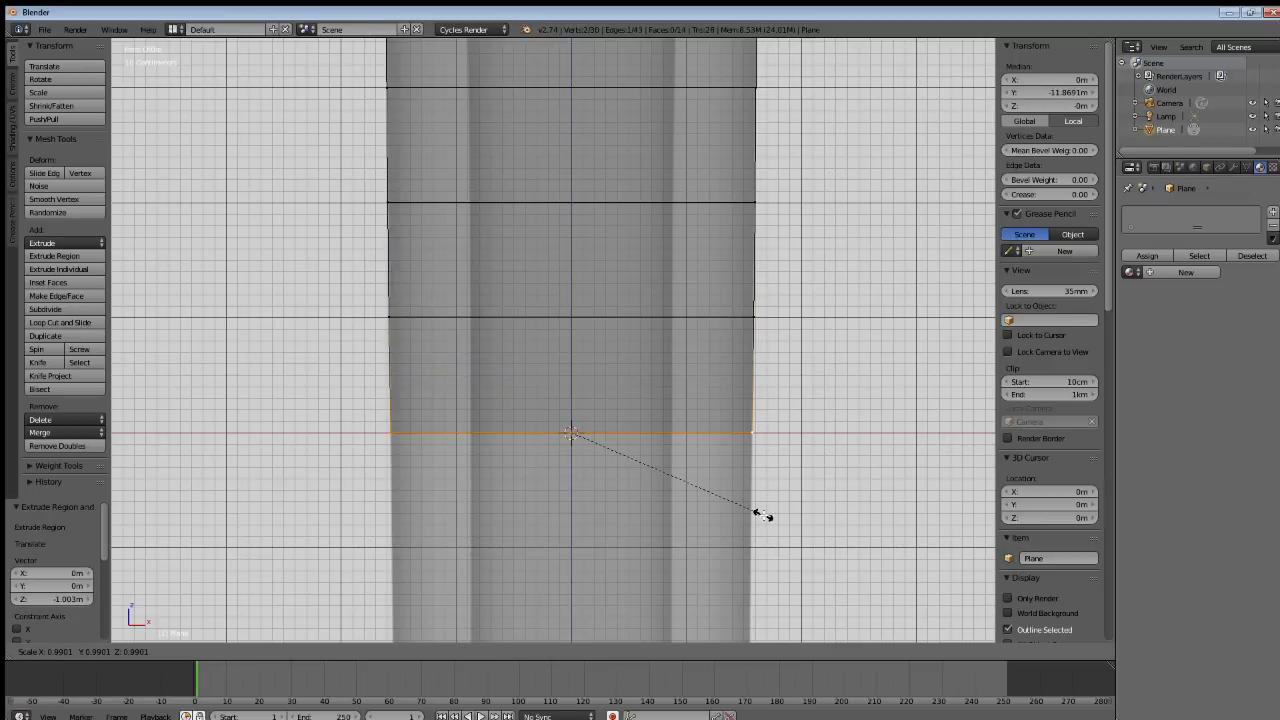
{"action": "left_click", "coordinate": [763, 515]}
Extrude the lowest edge down about 99.7 cm along Z, one large grid square below the 3D cursor, and scale it by about 0.994.
{"action": "middle_click_drag", "start_coordinate": [677, 518], "coordinate": [677, 351], "text": "shift"}
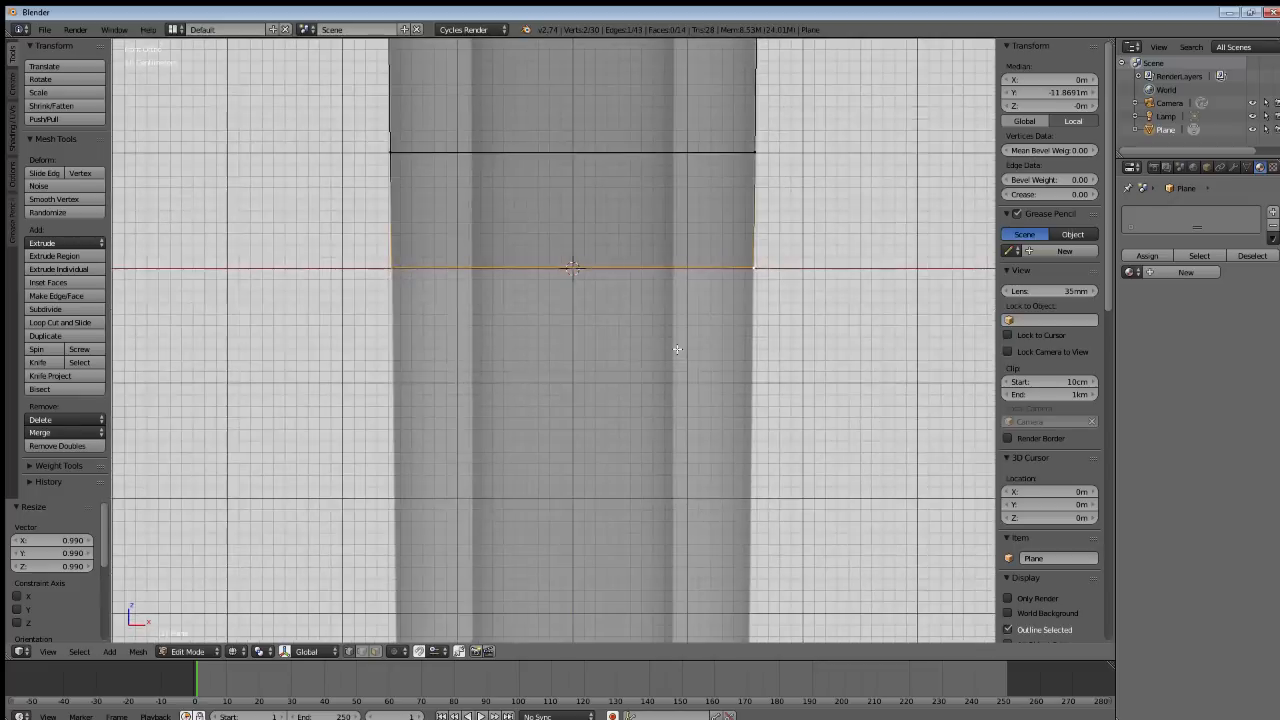
{"action": "key", "text": "e"}
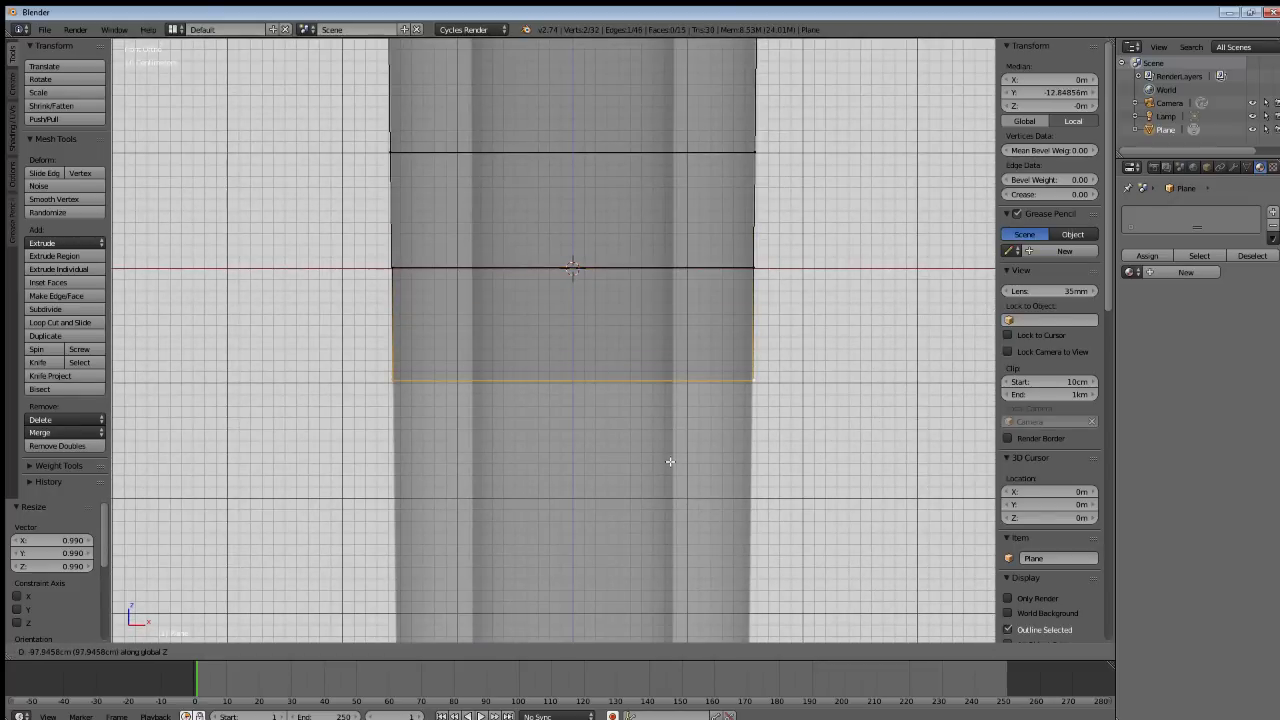
{"action": "left_click", "coordinate": [670, 463]}
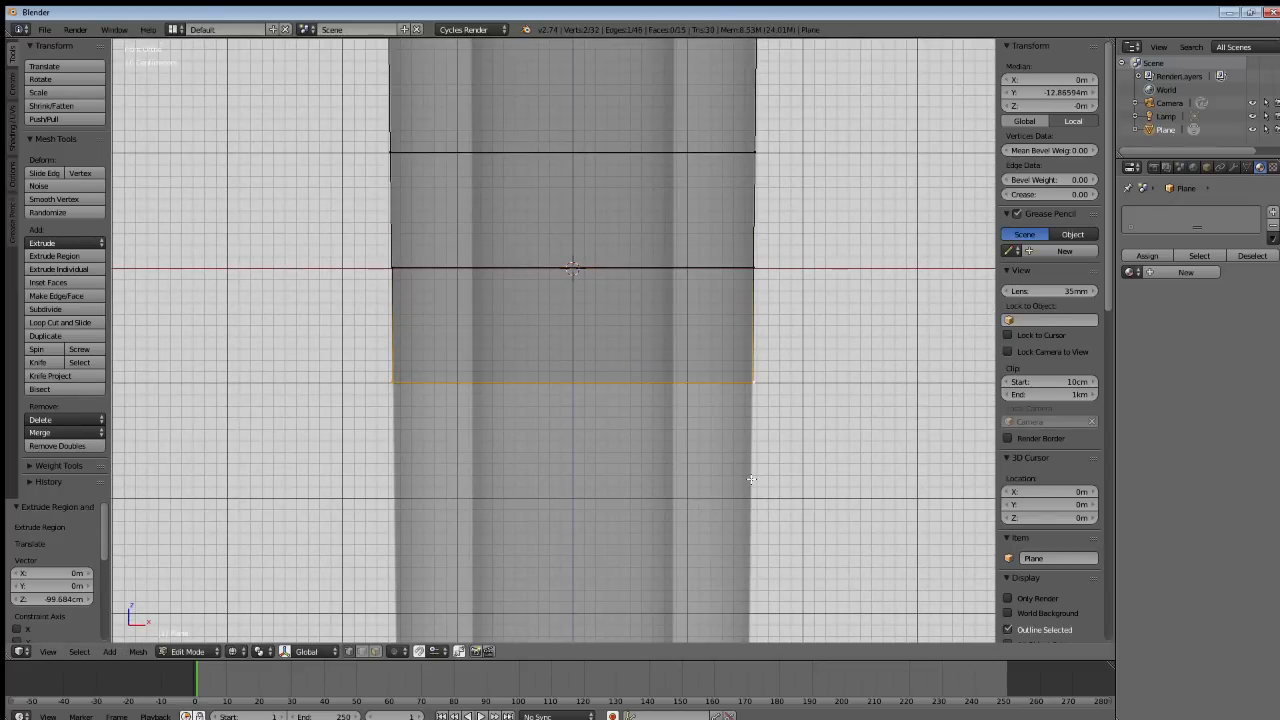
{"action": "key", "text": "s"}
{"action": "left_click", "coordinate": [748, 480]}
Extrude the lowest edge down about 1.008 m along Z, two large grid squares below the 3D cursor, and scale it by about 0.991.
{"action": "middle_click_drag", "start_coordinate": [697, 506], "coordinate": [694, 371], "text": "shift"}
{"action": "key", "text": "e"}
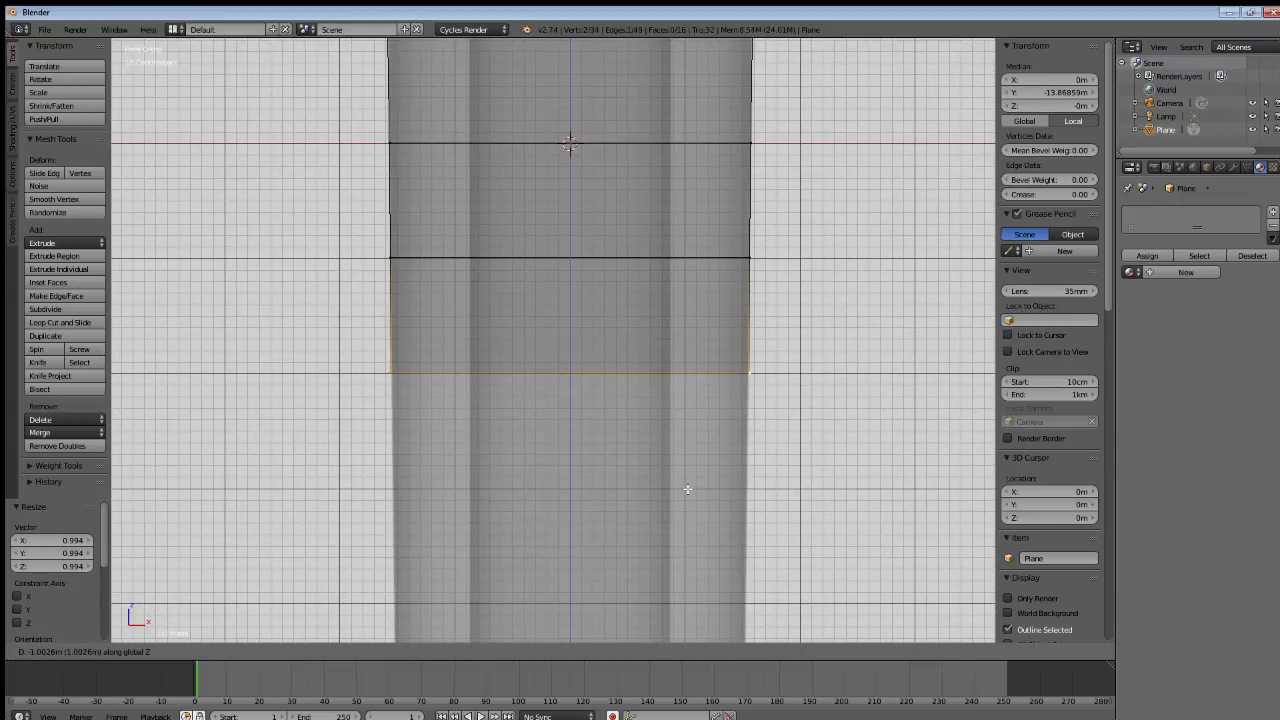
{"action": "left_click", "coordinate": [687, 489]}
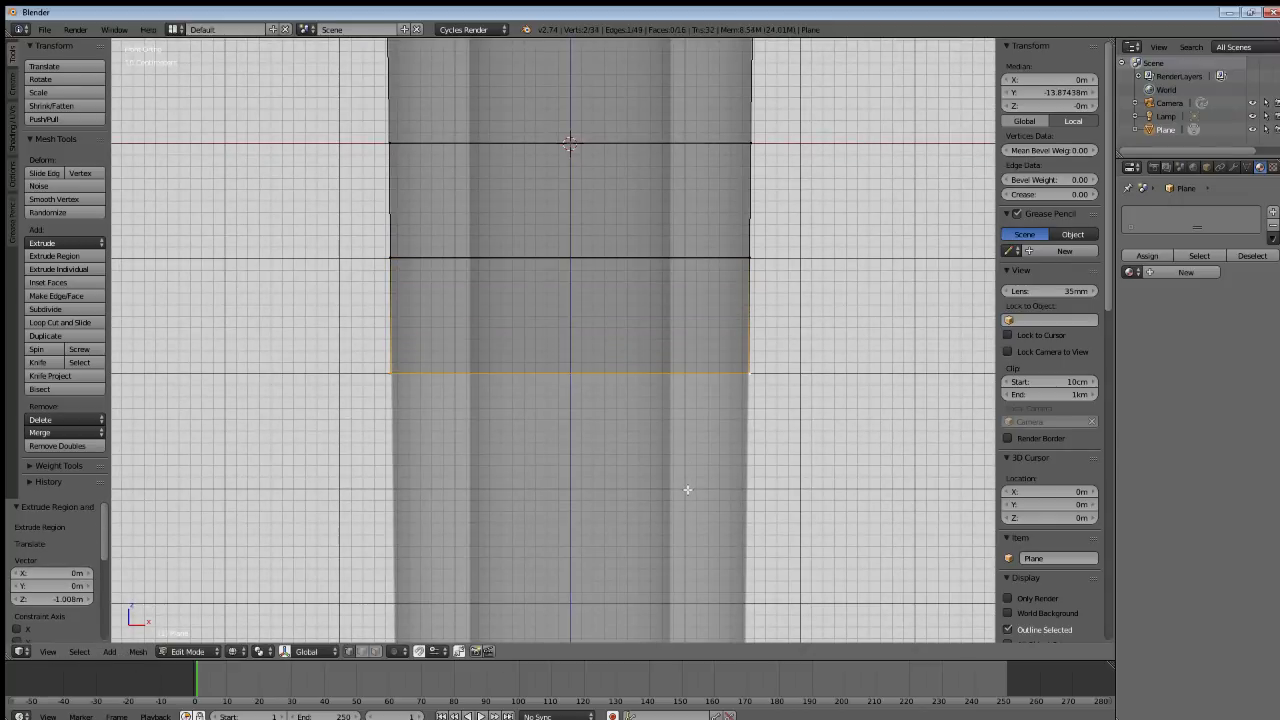
{"action": "key", "text": "s"}
{"action": "left_click", "coordinate": [757, 502]}
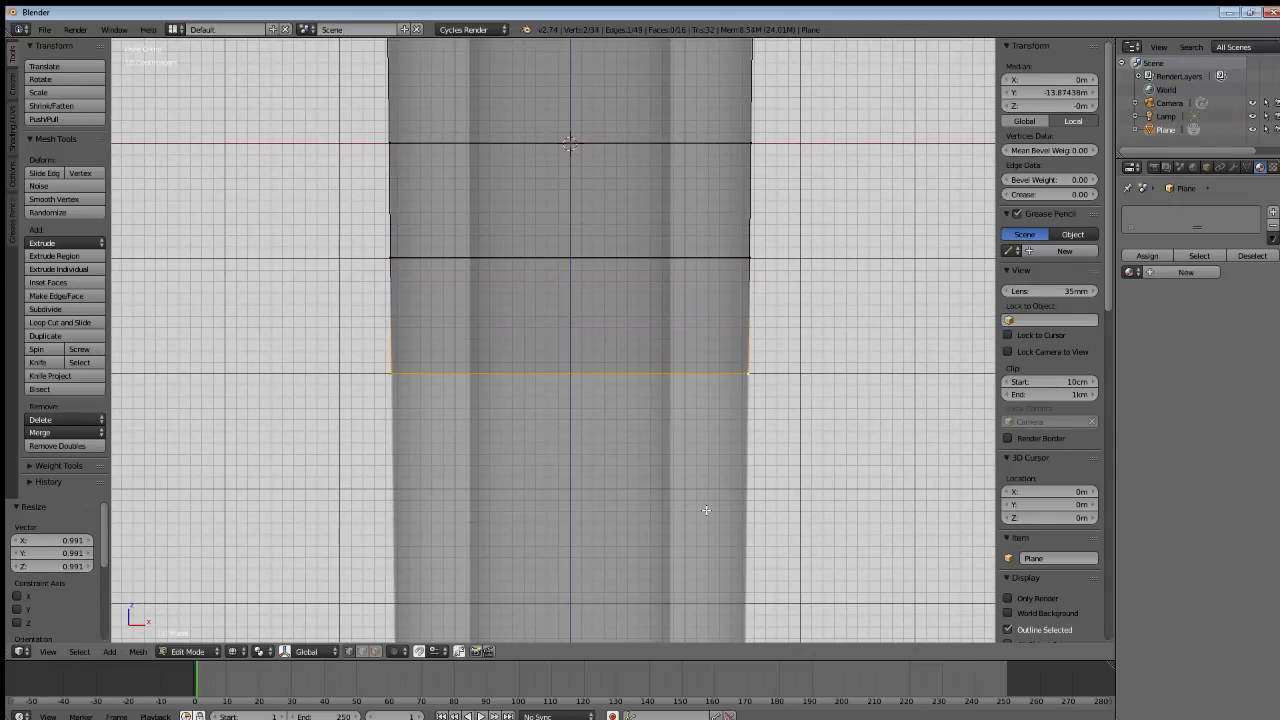
Extrude the lowest edge down about 1.003 m along Z, three large grid squares below the 3D cursor, and scale it by about 0.995.
{"action": "scroll", "coordinate": [697, 337], "scroll_direction": "down", "scroll_amount": 2, "text": "shift"}
{"action": "key", "text": "e"}
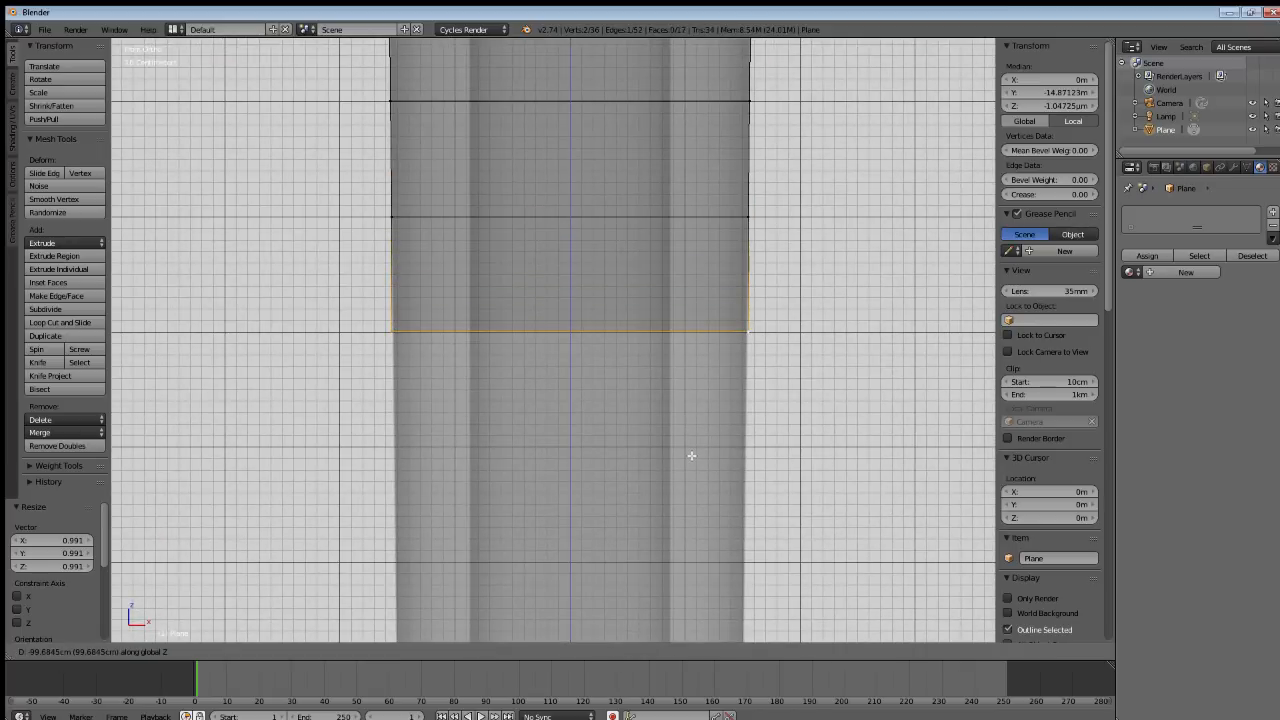
{"action": "left_click", "coordinate": [691, 456]}
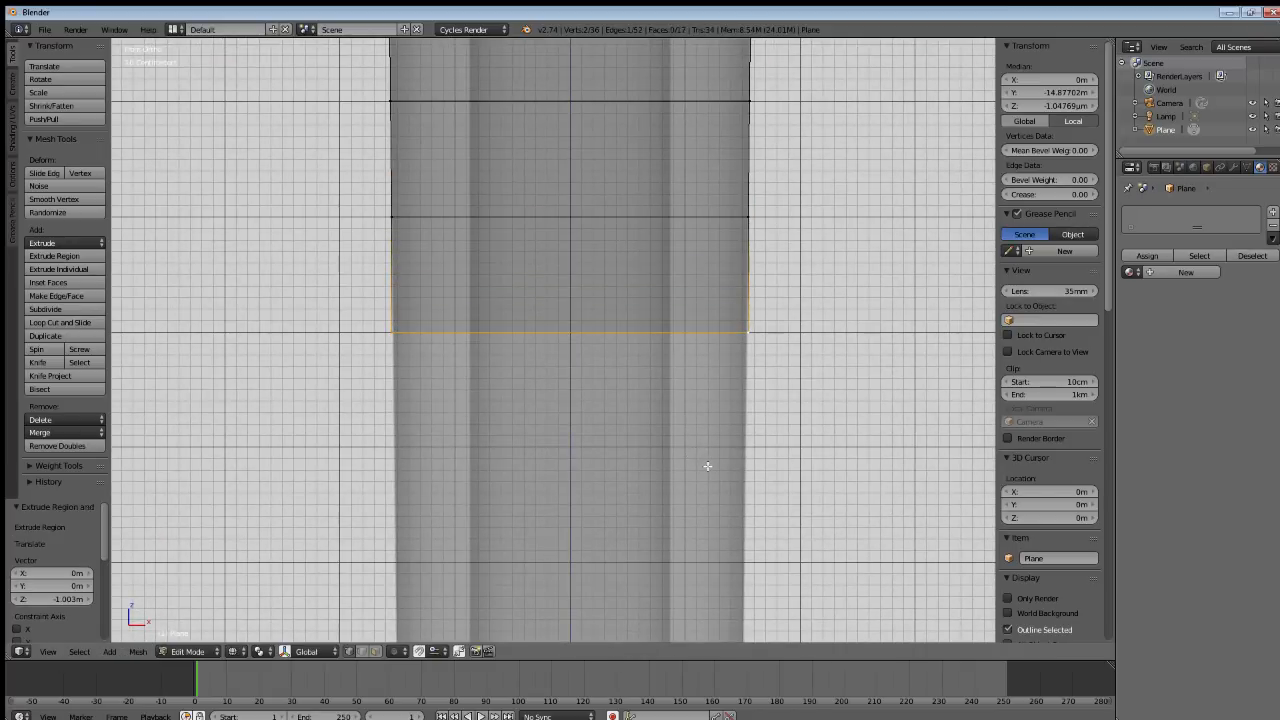
{"action": "key", "text": "s"}
{"action": "left_click", "coordinate": [702, 469]}
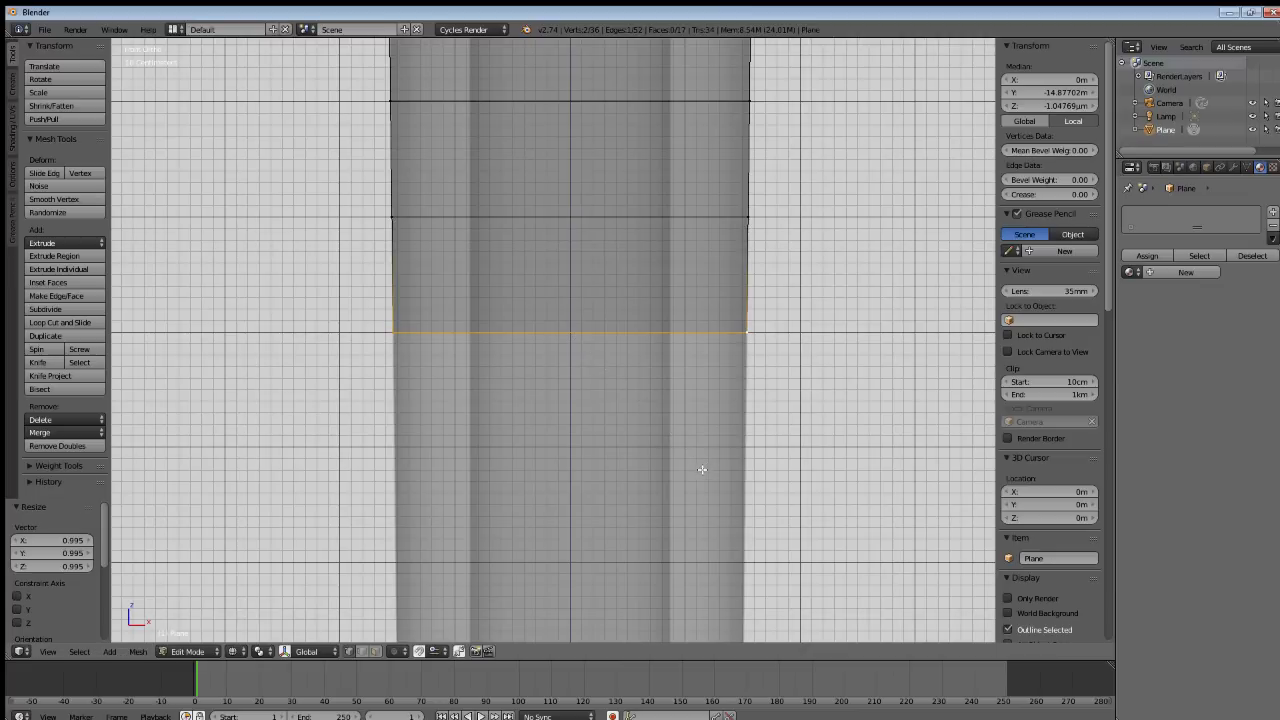
Extrude the lowest edge down about 99.7 cm along Z, four large grid squares below the 3D cursor, and scale it by about 0.993.
{"action": "middle_click_drag", "start_coordinate": [696, 463], "coordinate": [694, 324], "text": "shift"}
{"action": "key", "text": "e"}
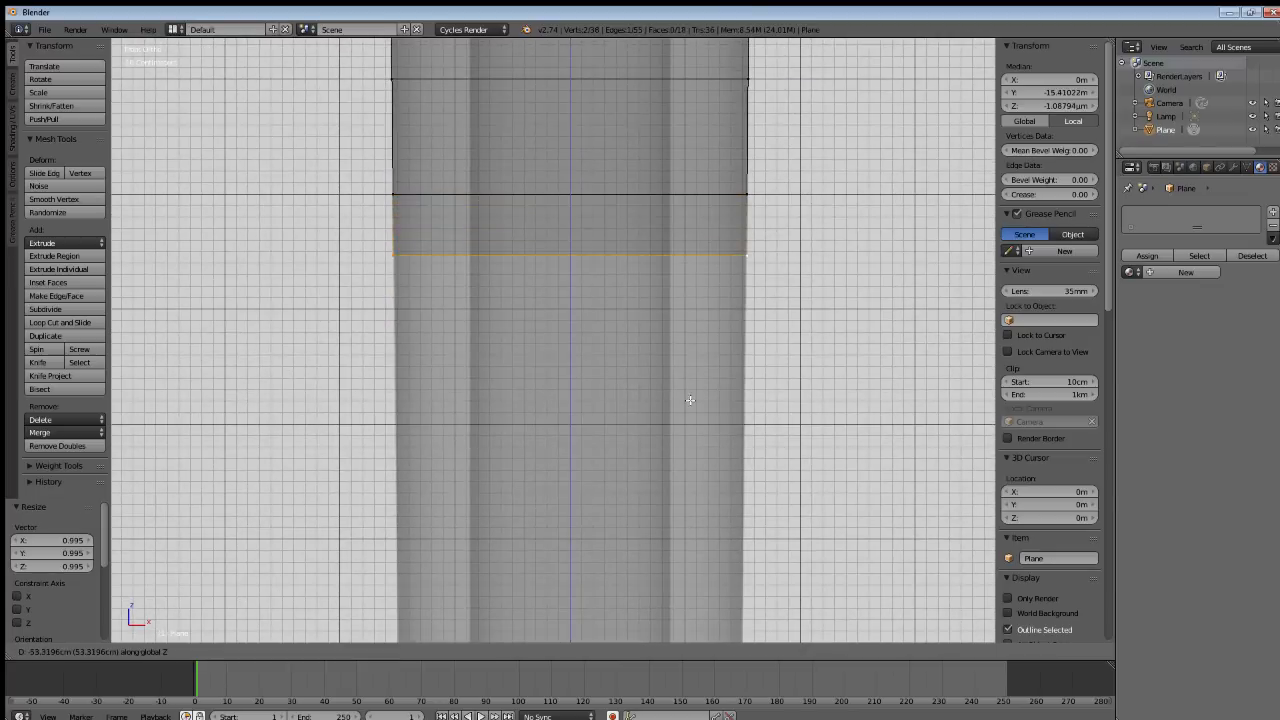
{"action": "left_click", "coordinate": [690, 440]}
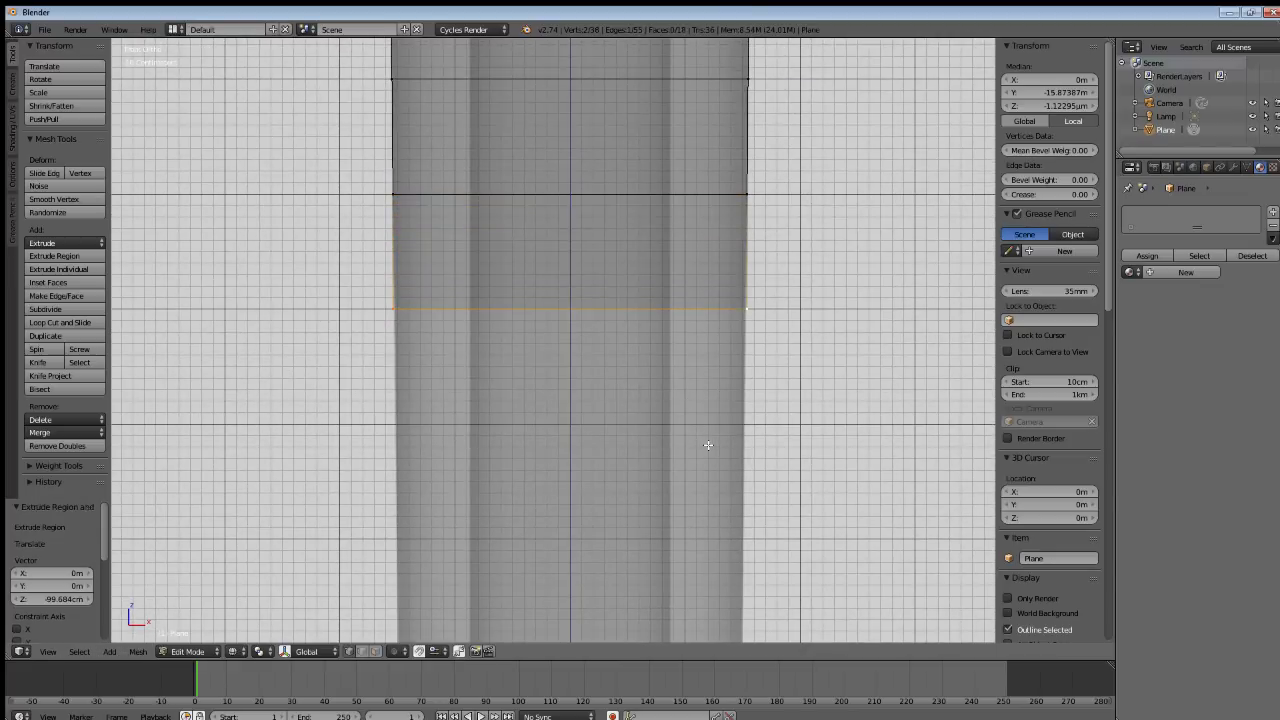
{"action": "key", "text": "s"}
{"action": "left_click", "coordinate": [705, 444]}
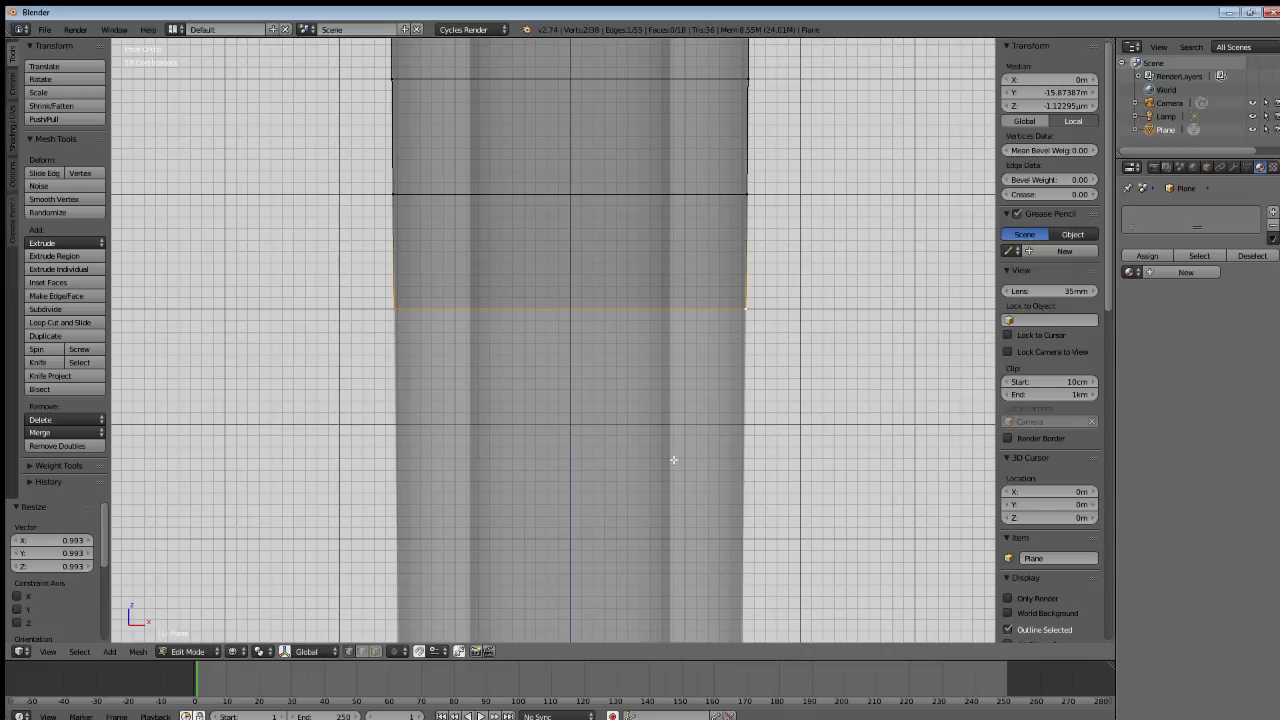
Extrude the lowest edge down about 1.003 m along Z, five large grid squares below the 3D cursor, and scale it by about 0.992.
{"action": "middle_click_drag", "start_coordinate": [674, 457], "coordinate": [657, 371], "text": "shift"}
{"action": "key", "text": "e"}
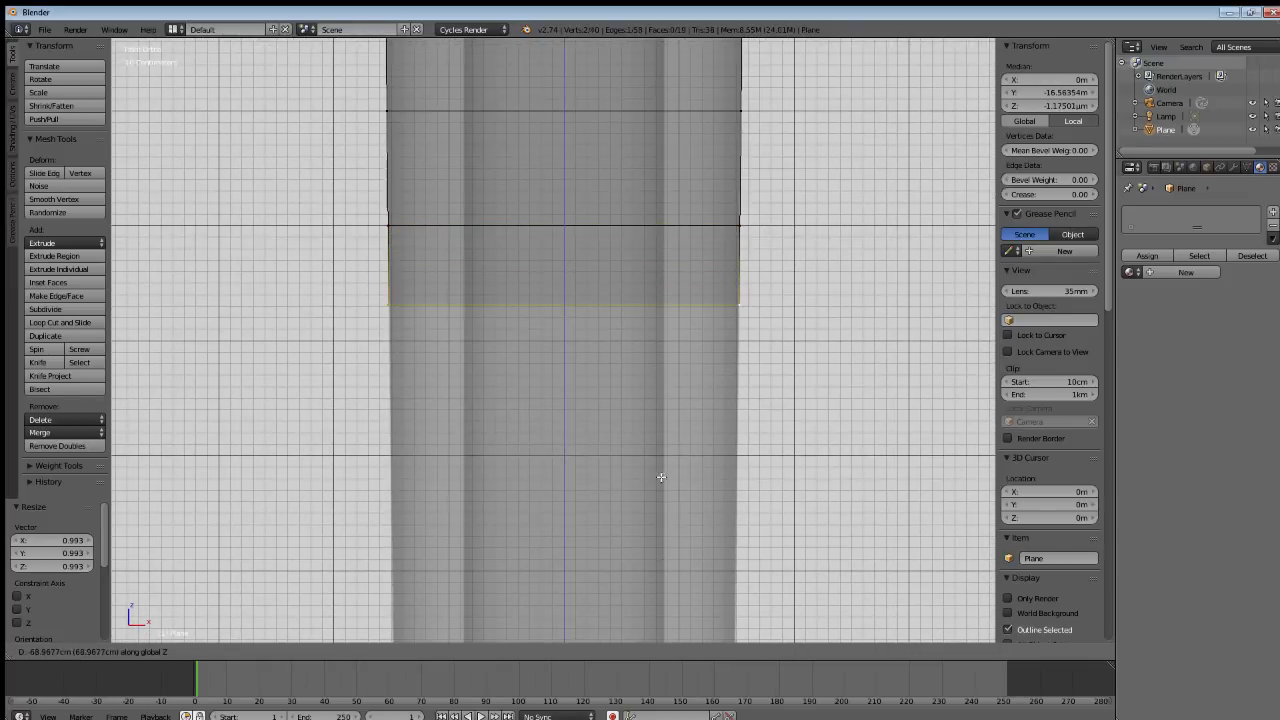
{"action": "left_click", "coordinate": [658, 490]}
{"action": "key", "text": "s"}
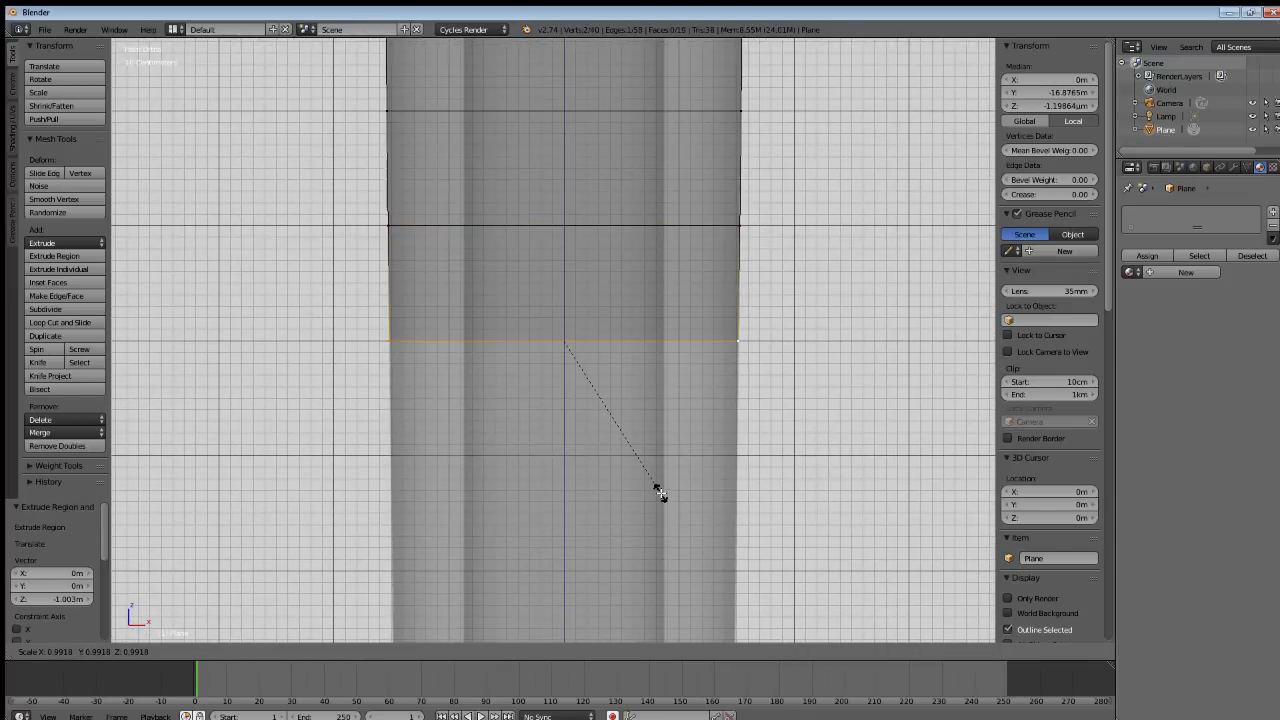
{"action": "left_click", "coordinate": [660, 493]}
Extrude the lowest edge down about 99.7 cm along Z, six large grid squares below the 3D cursor, and scale it by about 0.995.
{"action": "middle_click_drag", "start_coordinate": [646, 477], "coordinate": [637, 337], "text": "shift"}
{"action": "key", "text": "e"}
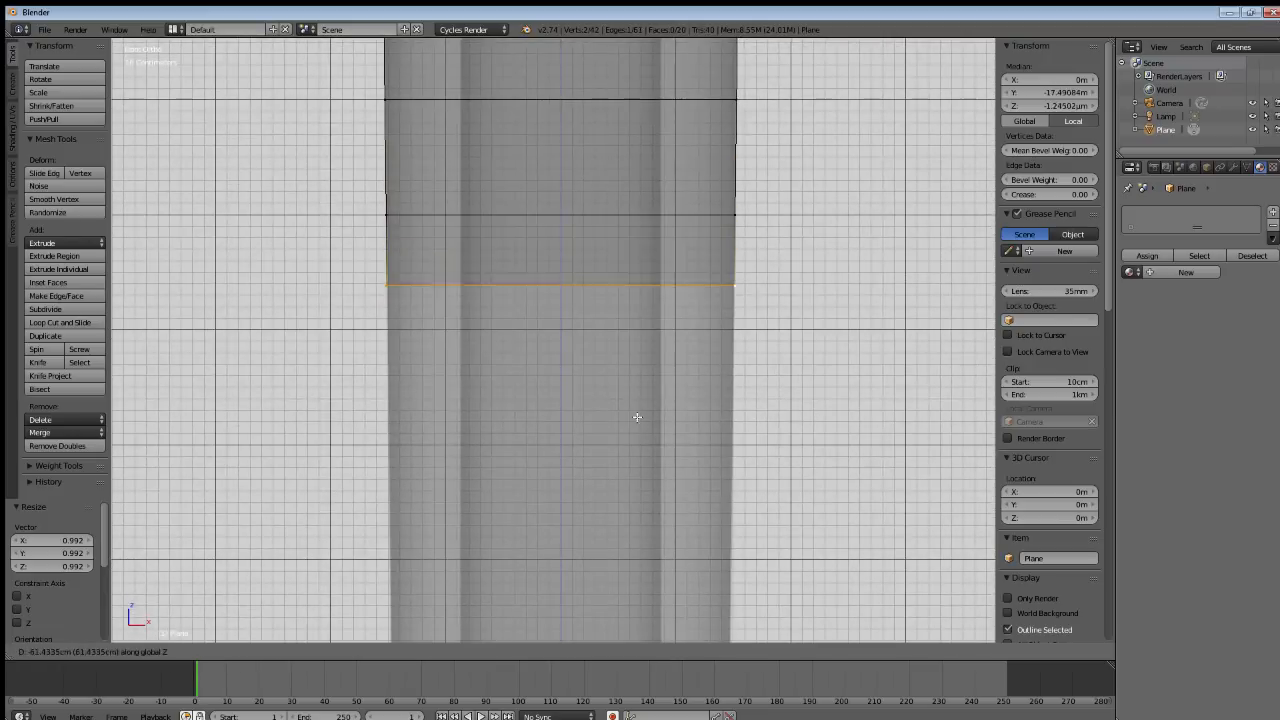
{"action": "left_click", "coordinate": [655, 457]}
{"action": "key", "text": "s"}
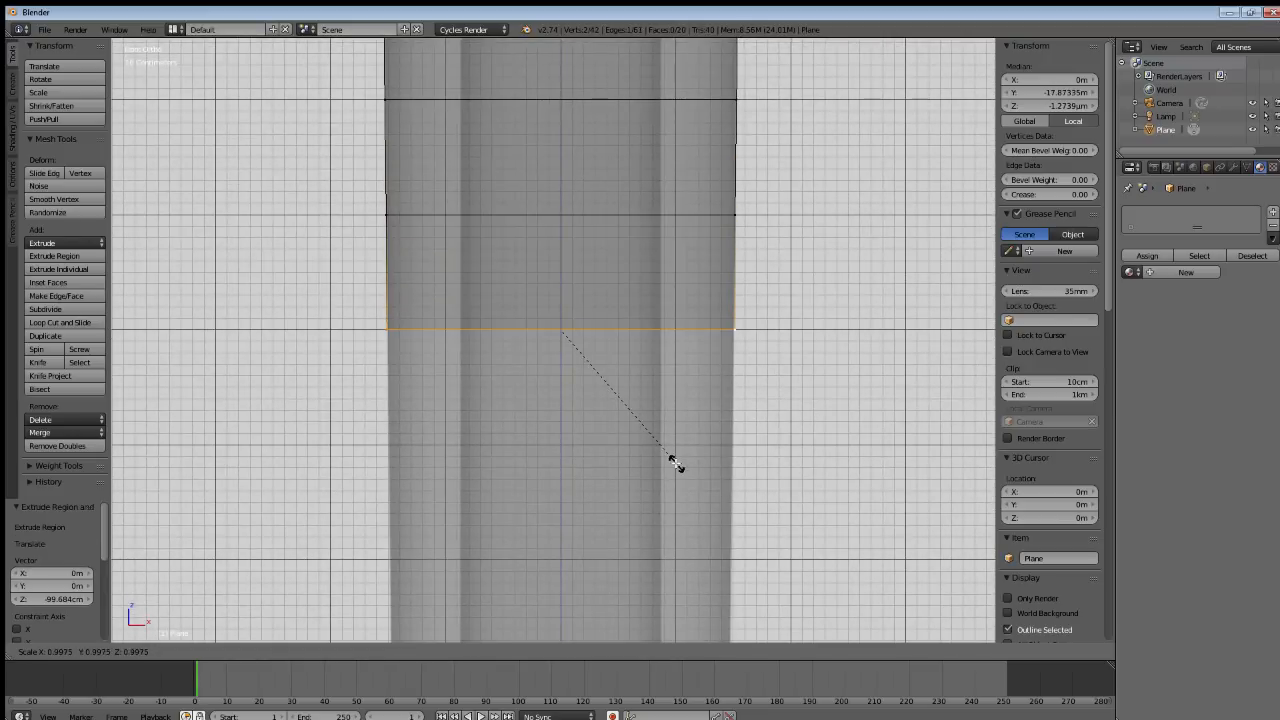
{"action": "left_click", "coordinate": [676, 463]}
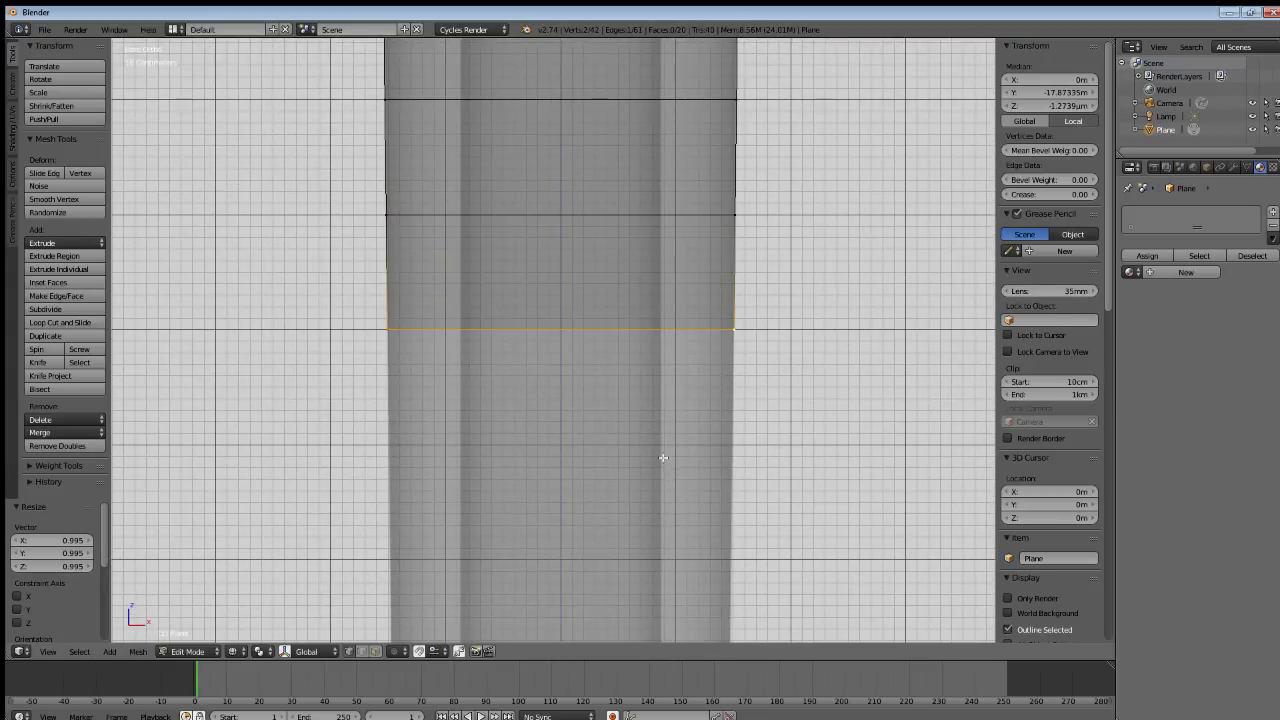
Extrude the lowest edge down about 1.003 m along Z, seven large grid squares below the 3D cursor, and scale it by about 0.995.
{"action": "middle_click_drag", "start_coordinate": [663, 457], "coordinate": [657, 360], "text": "shift"}
{"action": "key", "text": "e"}
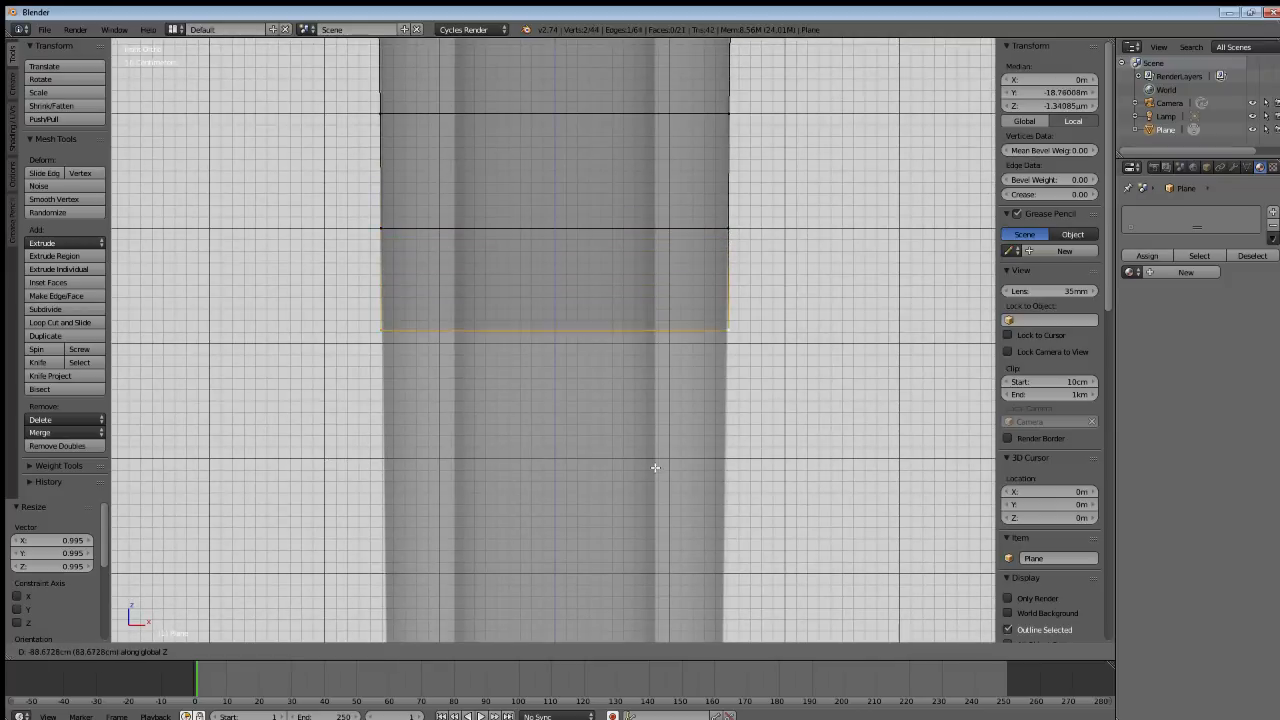
{"action": "left_click", "coordinate": [655, 480]}
{"action": "key", "text": "s"}
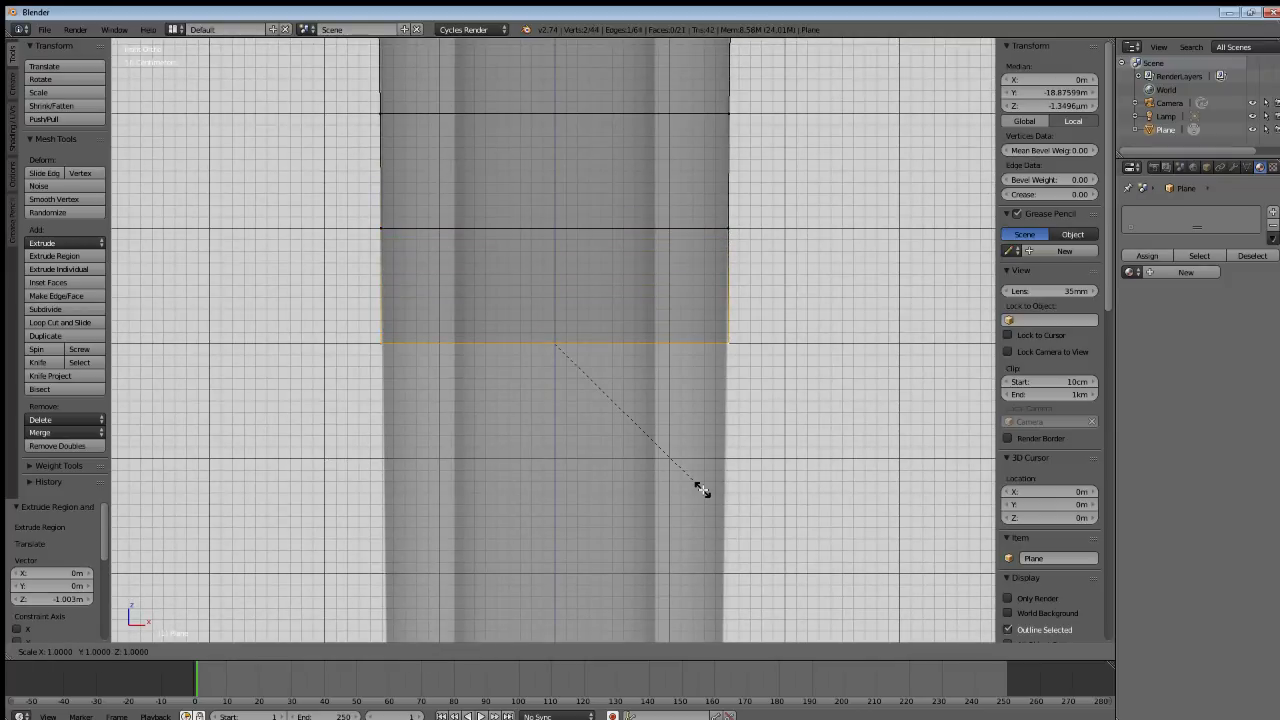
{"action": "left_click", "coordinate": [697, 488]}
Extrude the lowest edge down about 99.7 cm along Z, eight large grid squares below the 3D cursor, and scale it by about 0.989.
{"action": "middle_click_drag", "start_coordinate": [666, 460], "coordinate": [673, 385], "text": "shift"}
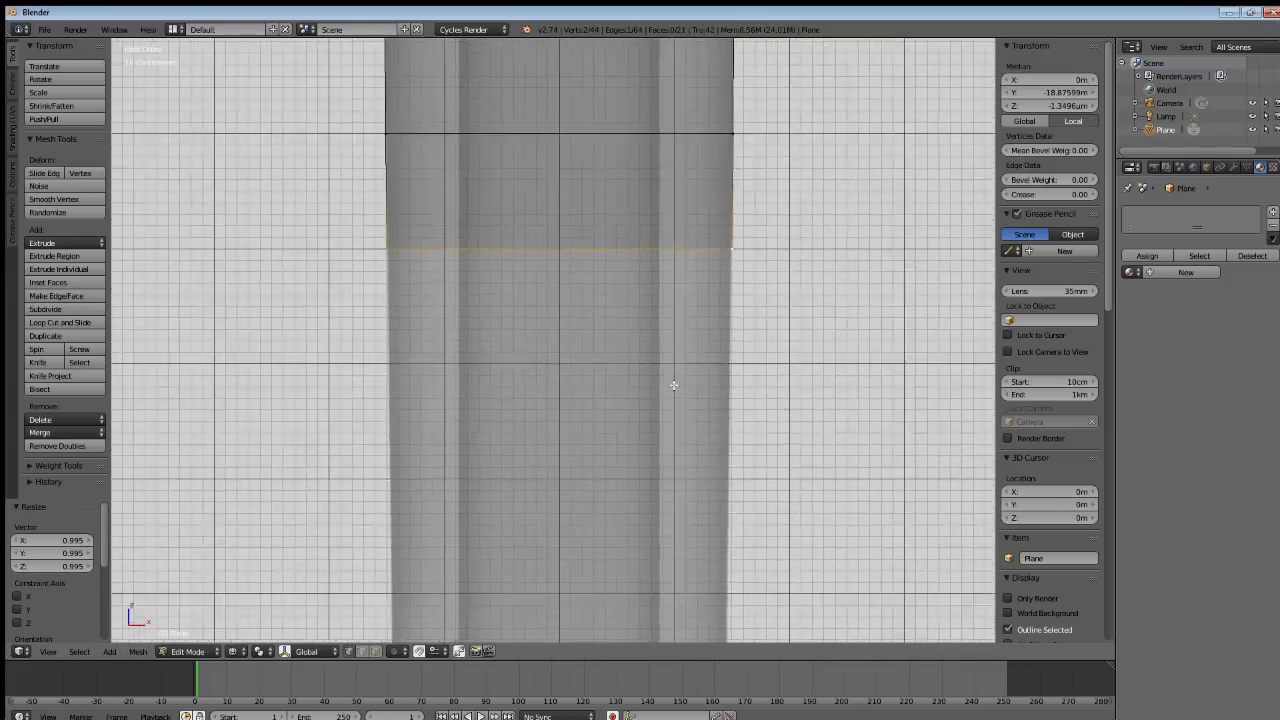
{"action": "key", "text": "e"}
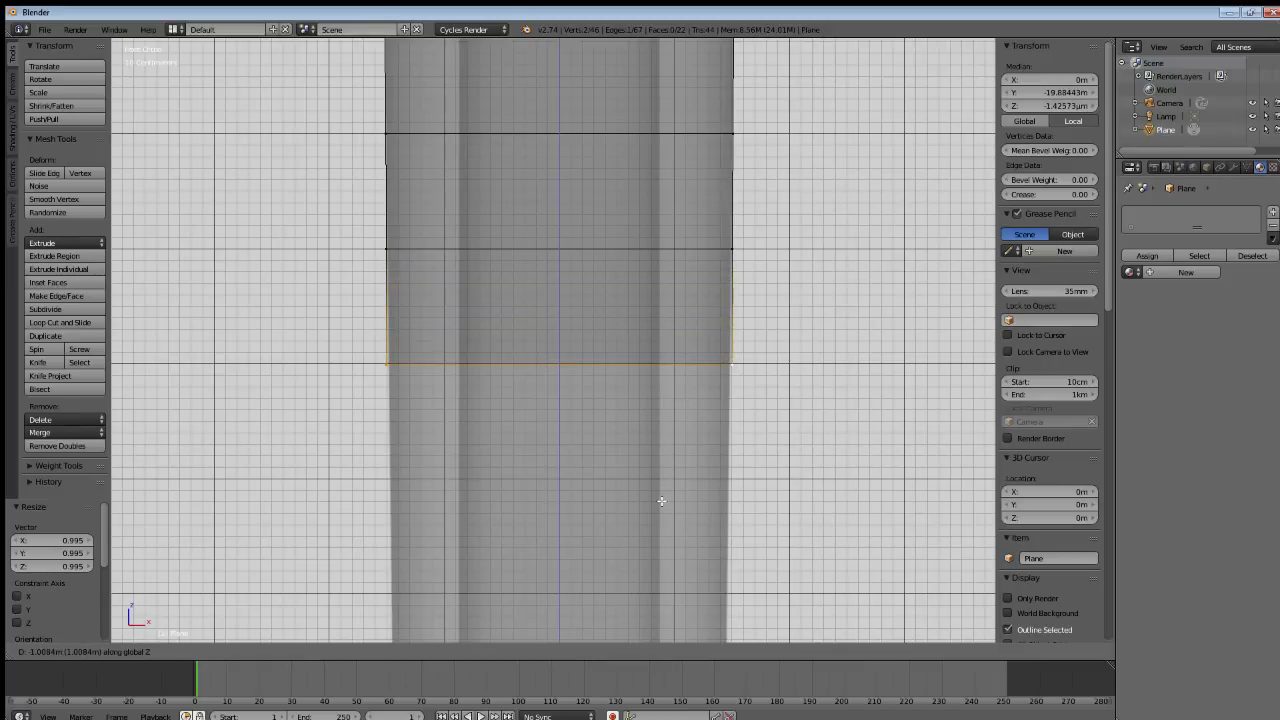
{"action": "left_click", "coordinate": [661, 500]}
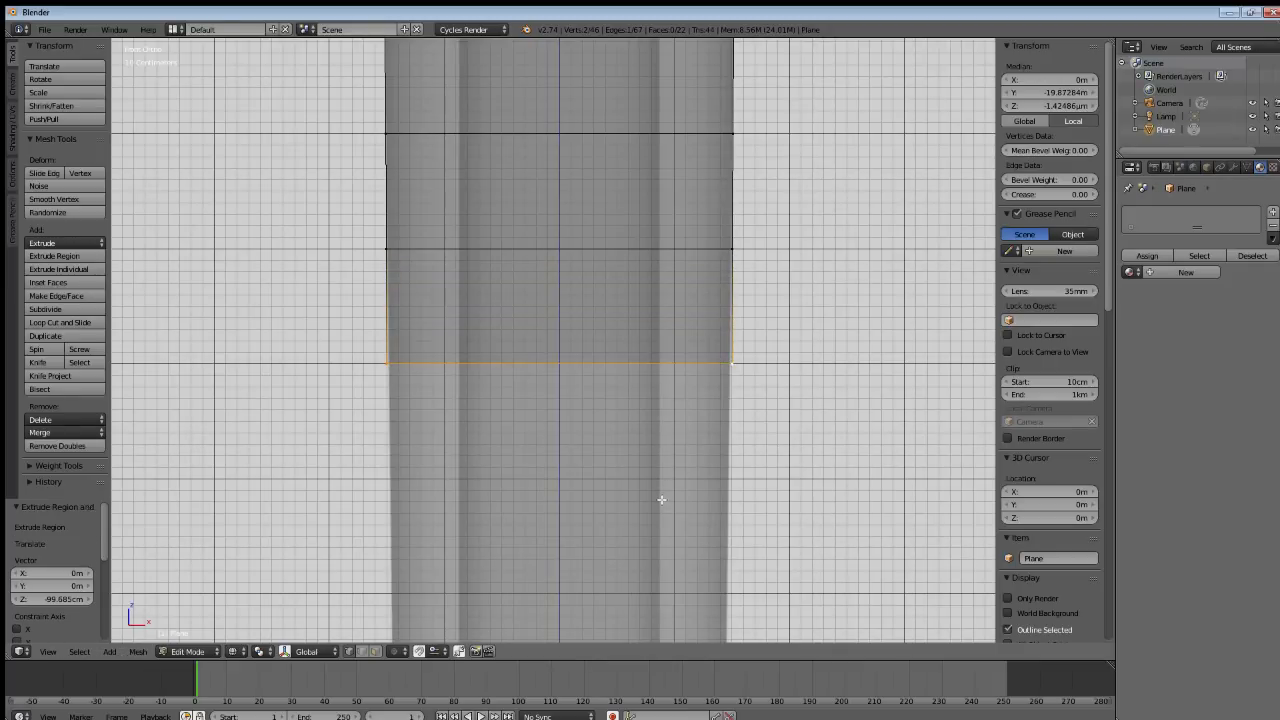
{"action": "key", "text": "s"}
{"action": "left_click", "coordinate": [663, 499]}
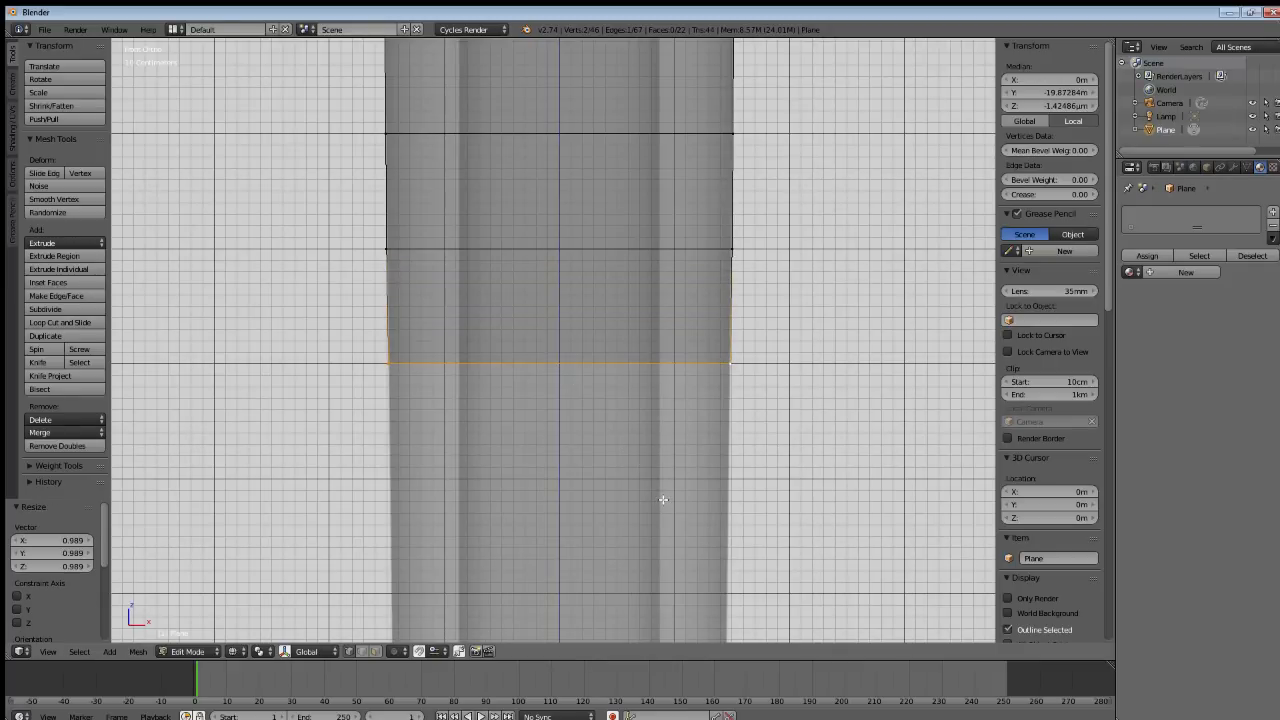
Extrude the lowest edge down about 1.003 m along Z, nine large grid squares below the 3D cursor, and scale it by about 0.990.
{"action": "key", "text": "e"}
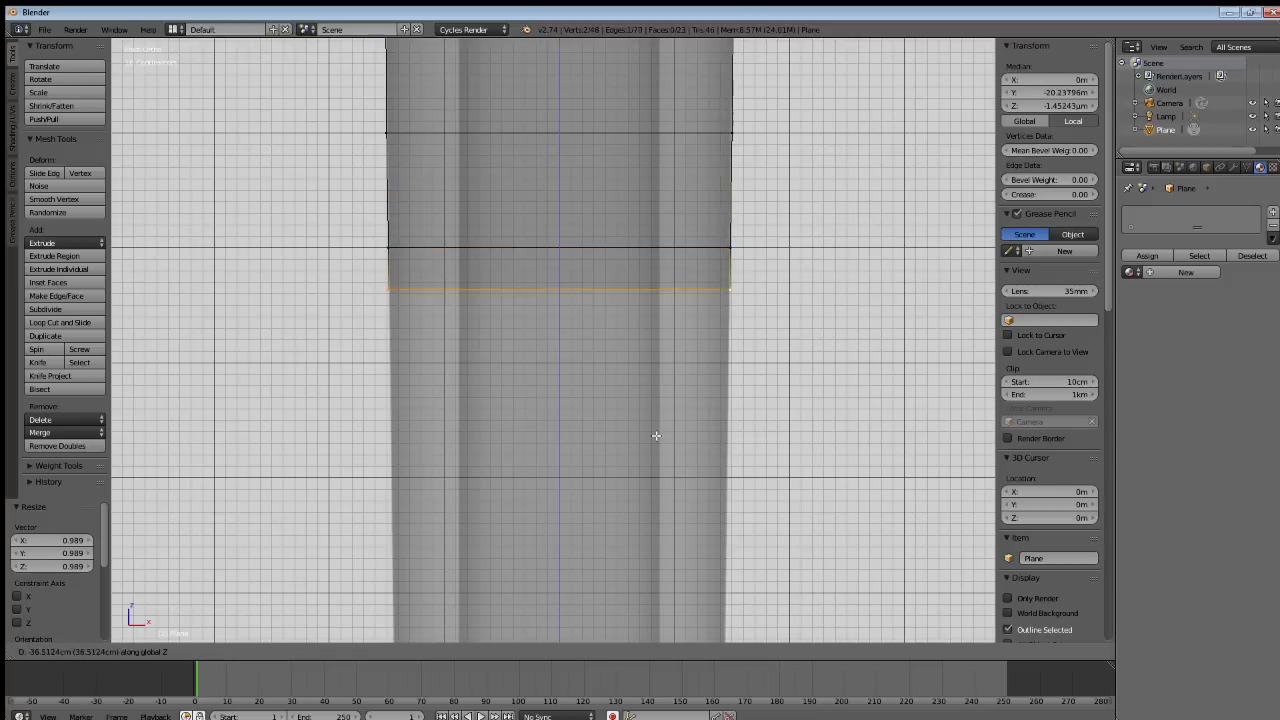
{"action": "left_click", "coordinate": [652, 493]}
{"action": "key", "text": "s"}
{"action": "left_click", "coordinate": [700, 492]}
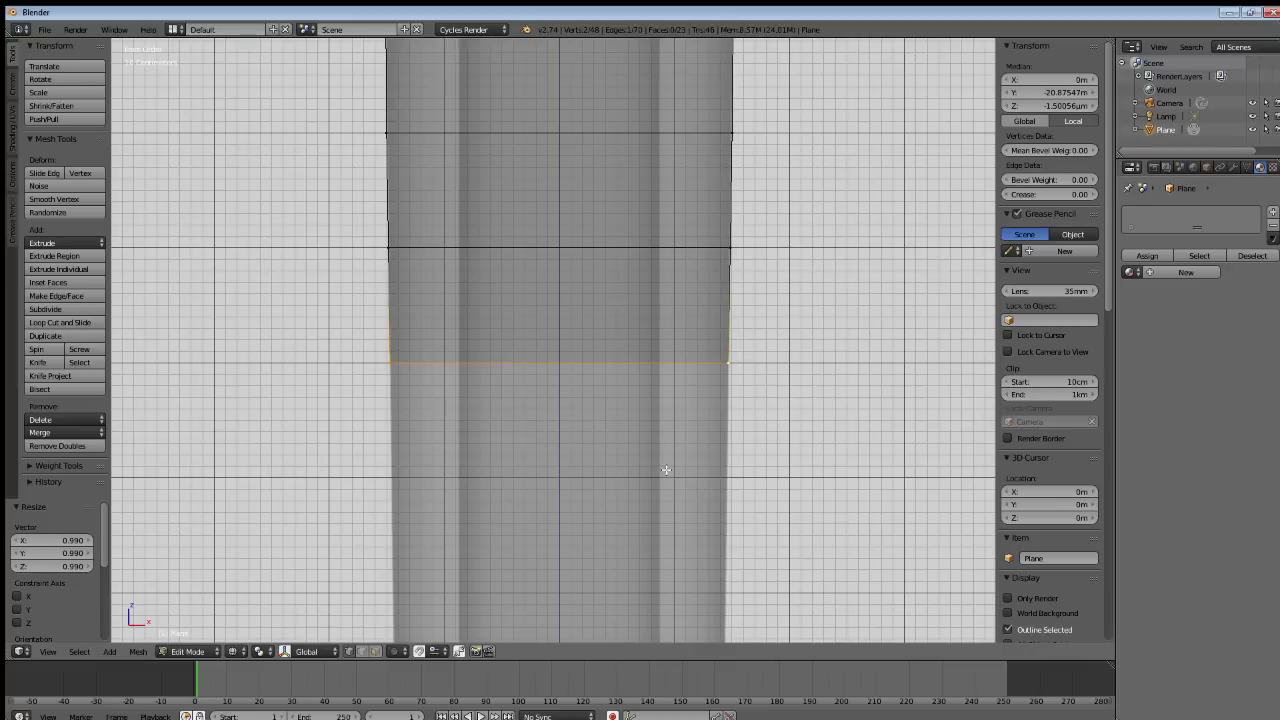
Extrude the lowest edge down about 99.7 cm along Z, ten large grid squares below the 3D cursor, and scale it by about 0.991.
{"action": "middle_click_drag", "start_coordinate": [666, 470], "coordinate": [669, 329], "text": "shift"}
{"action": "key", "text": "e"}
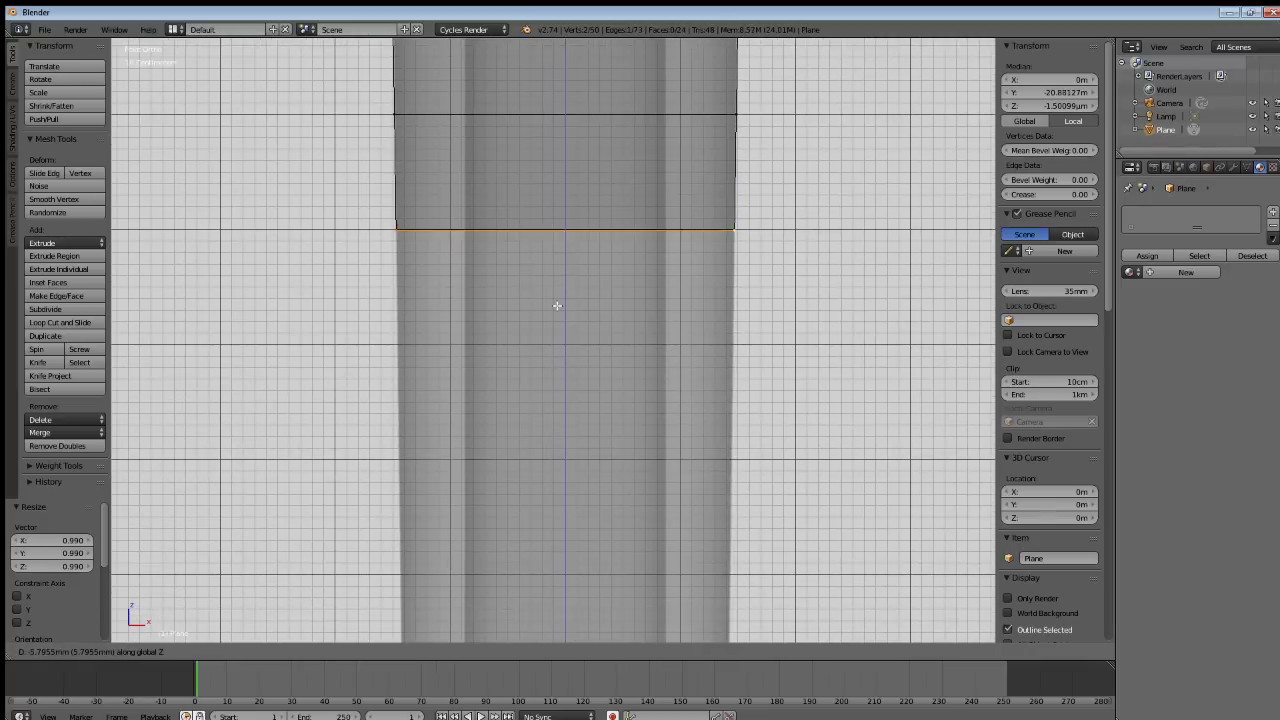
{"action": "left_click", "coordinate": [549, 391]}
{"action": "key", "text": "s"}
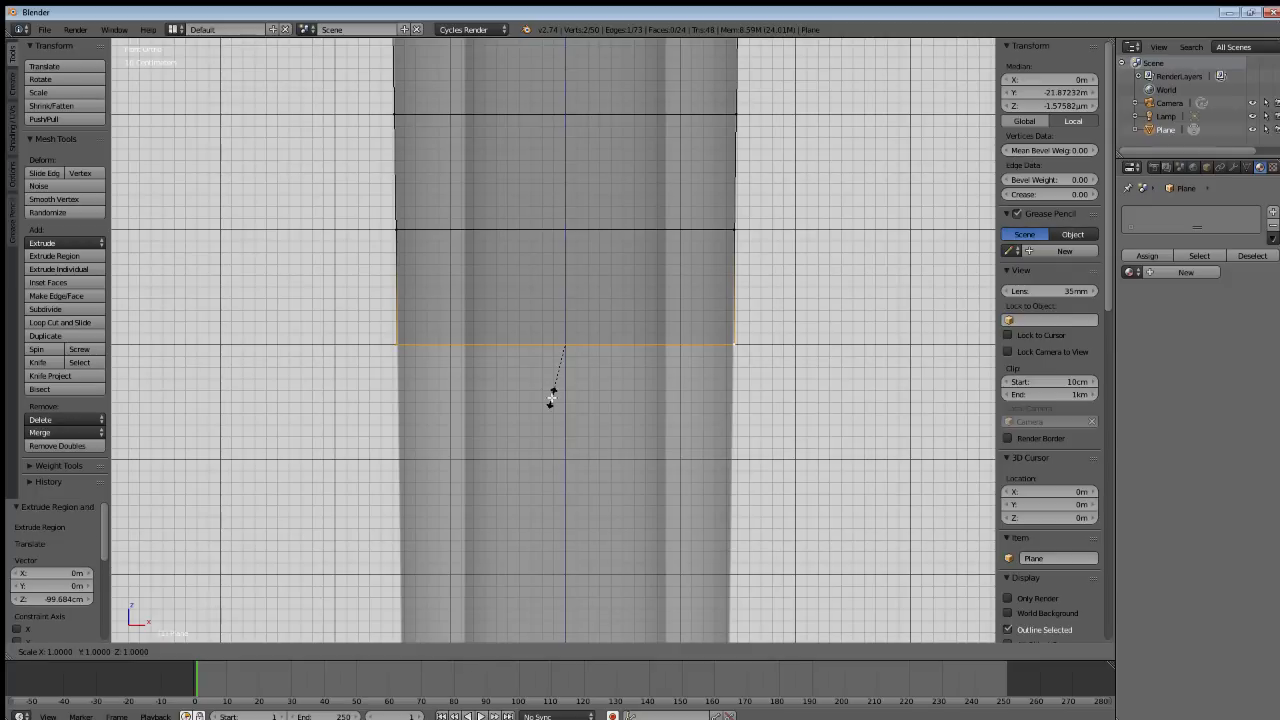
{"action": "left_click", "coordinate": [551, 397]}
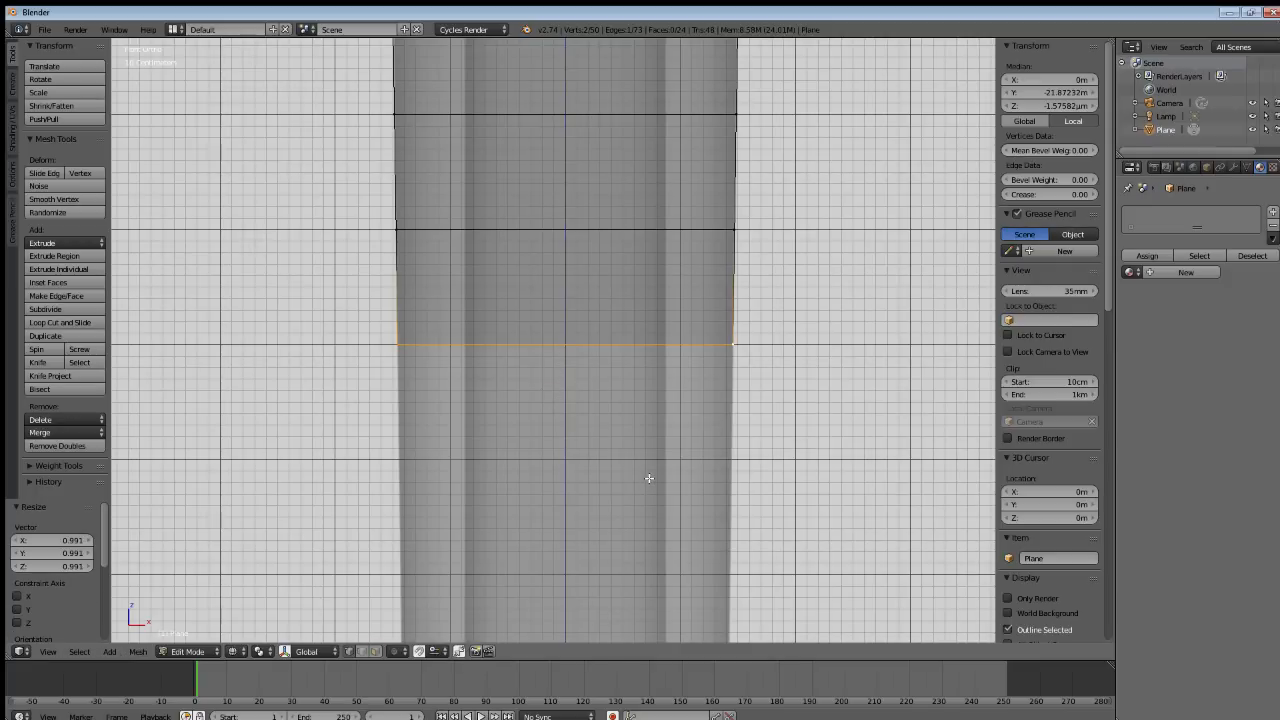
Extrude the lowest edge down about 1.008 m along Z, eleven large grid squares below the 3D cursor, and scale it by about 0.992.
{"action": "middle_click_drag", "start_coordinate": [649, 478], "coordinate": [645, 318], "text": "shift"}
{"action": "key", "text": "e"}
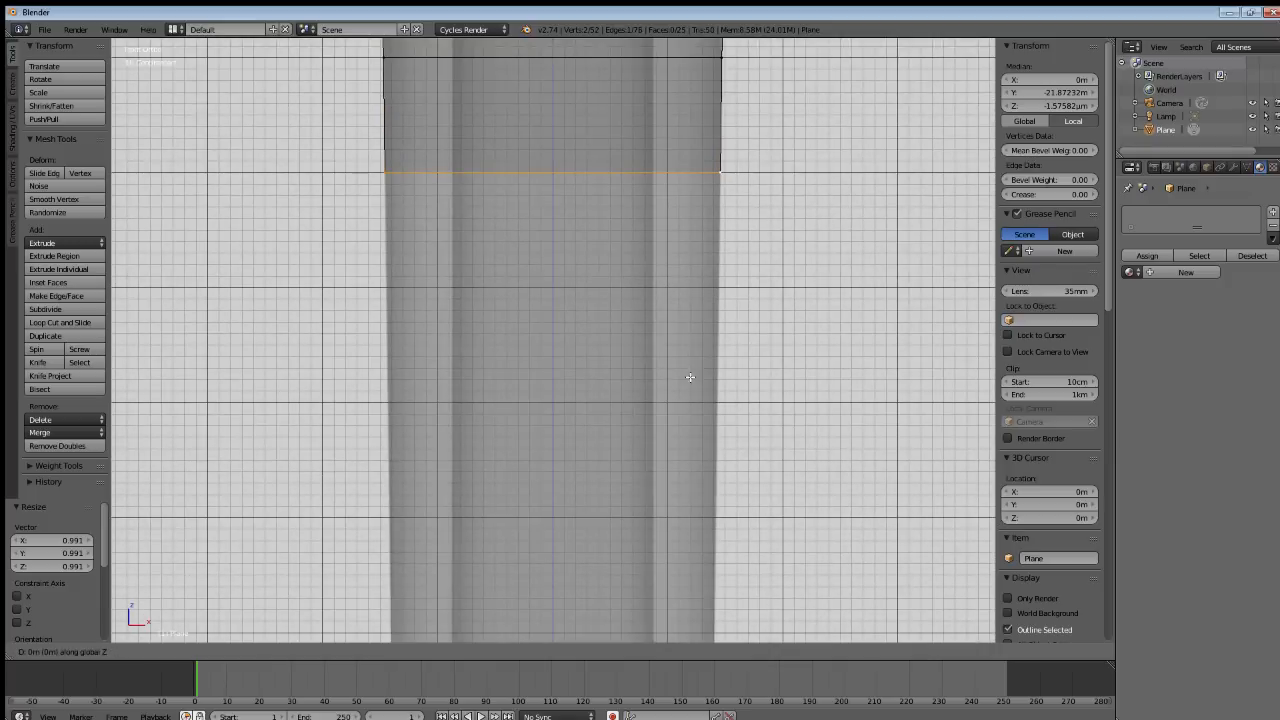
{"action": "left_click", "coordinate": [680, 487]}
{"action": "key", "text": "s"}
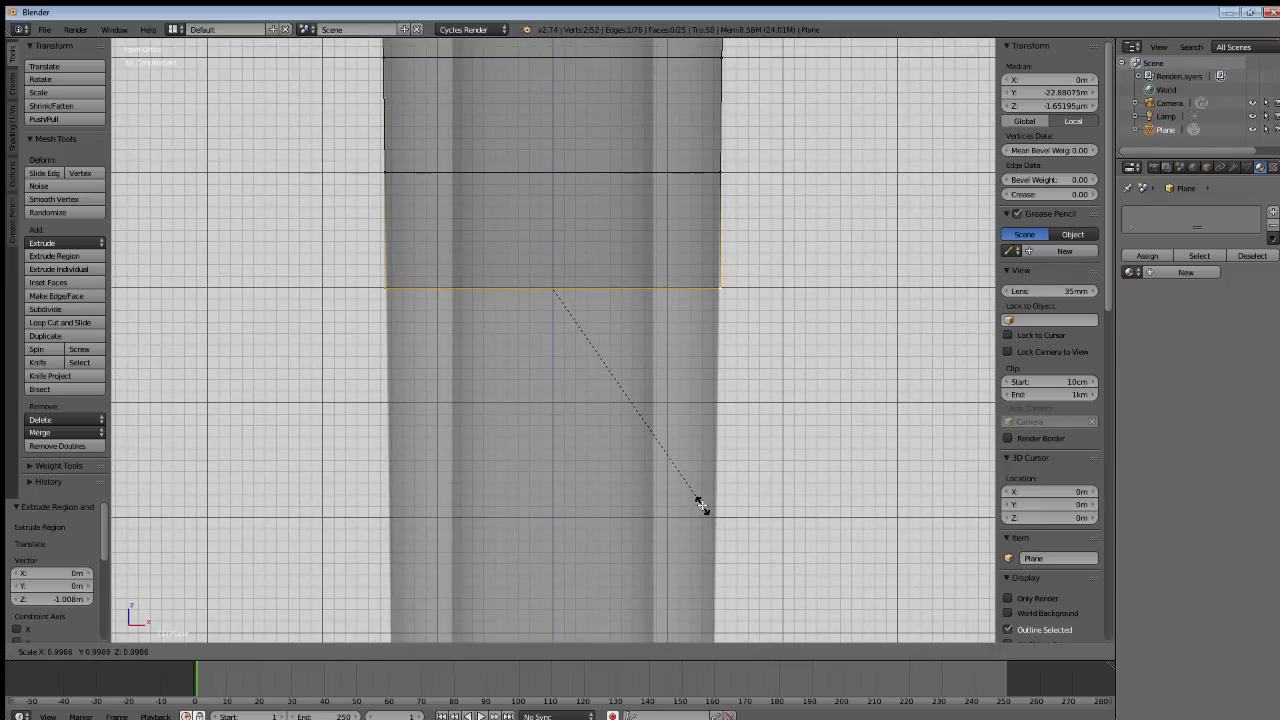
{"action": "left_click", "coordinate": [701, 504]}
Extrude the lowest edge down about 99.1 cm along Z, twelve large grid squares below the 3D cursor, and scale it by about 0.991.
{"action": "middle_click_drag", "start_coordinate": [695, 506], "coordinate": [641, 422], "text": "shift"}
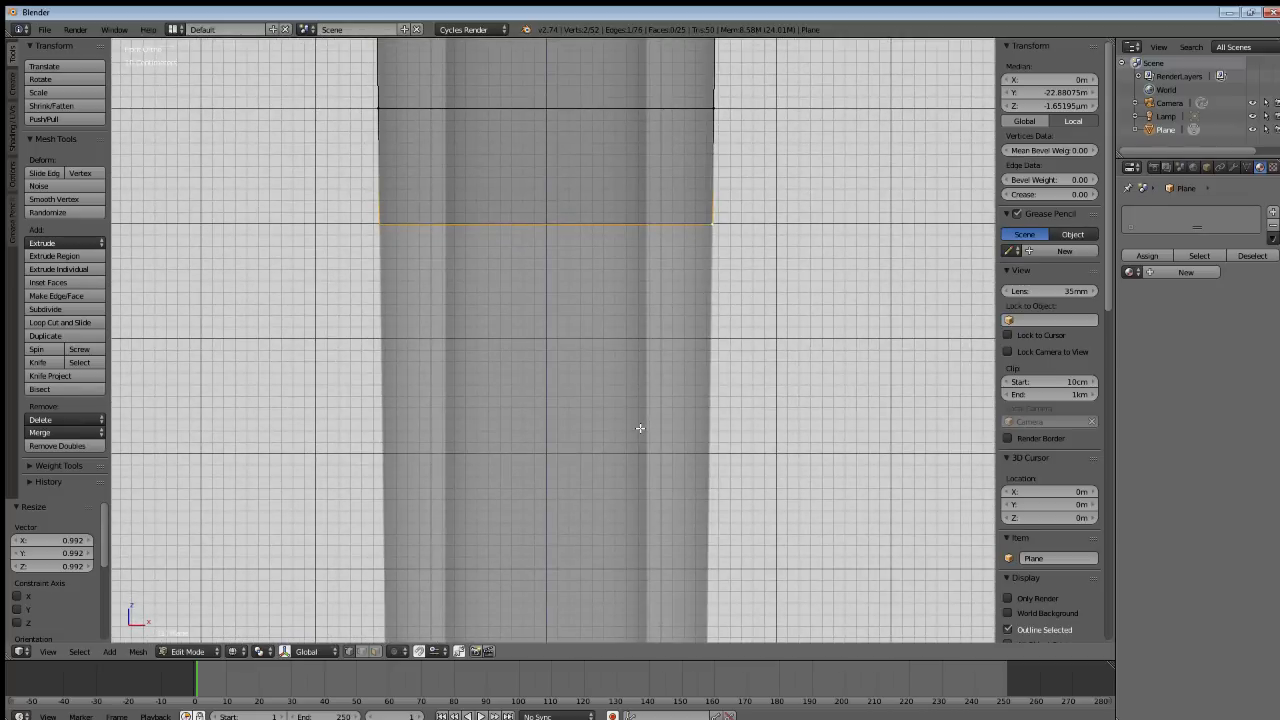
{"action": "key", "text": "e"}
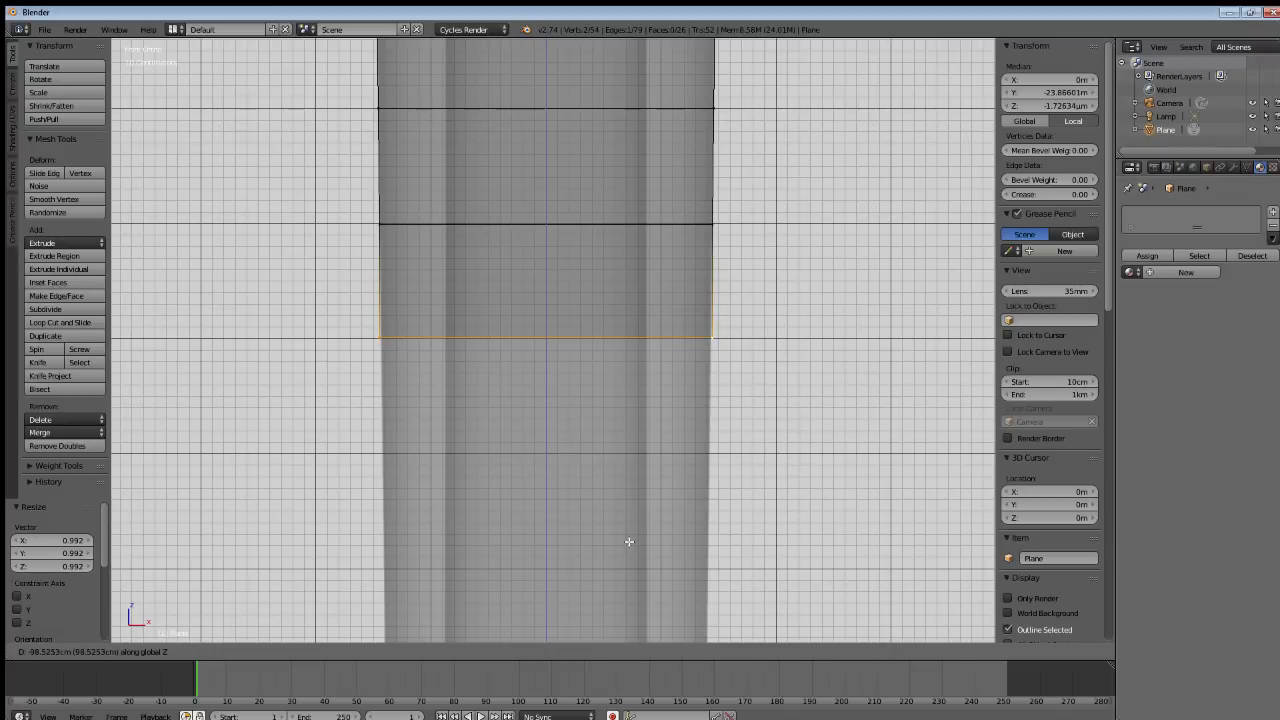
{"action": "left_click", "coordinate": [629, 542]}
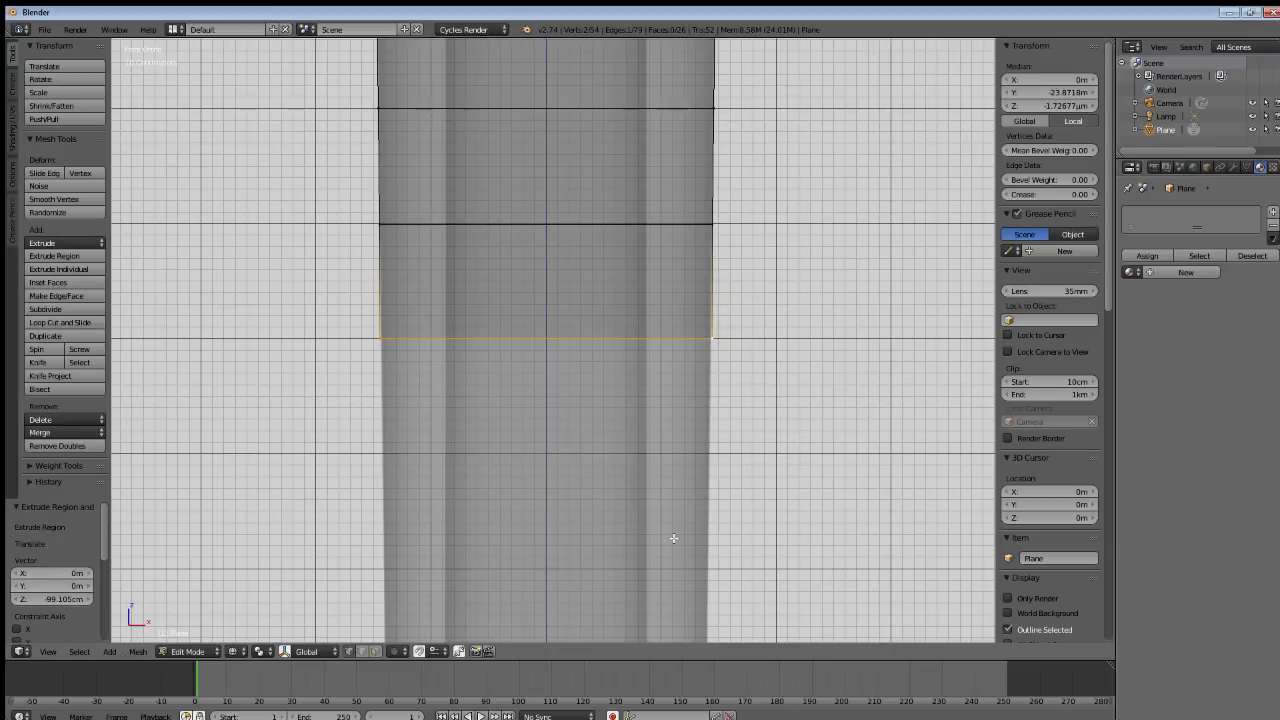
{"action": "key", "text": "s"}
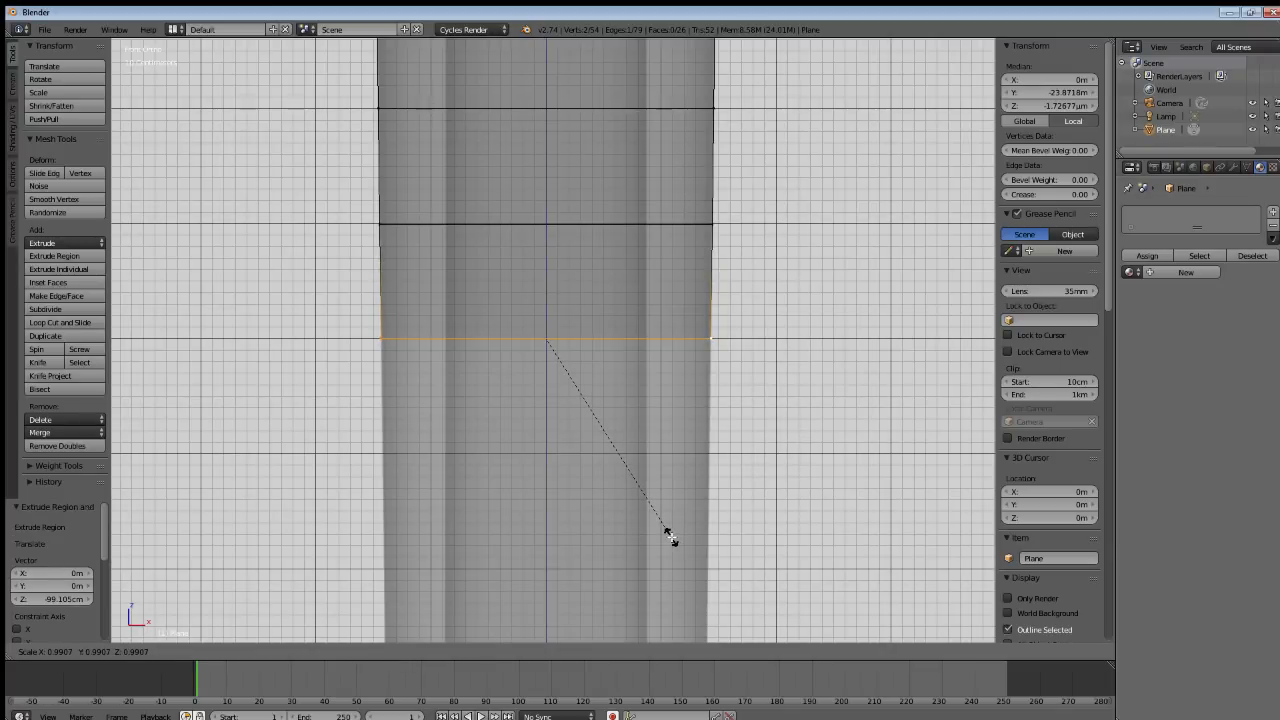
{"action": "left_click", "coordinate": [669, 538]}
Extrude the lowest edge down about 99.7 cm along Z, thirteen large grid squares below the 3D cursor, and scale it by about 0.992.
{"action": "middle_click_drag", "start_coordinate": [628, 504], "coordinate": [623, 528], "text": "shift"}
{"action": "key", "text": "e"}
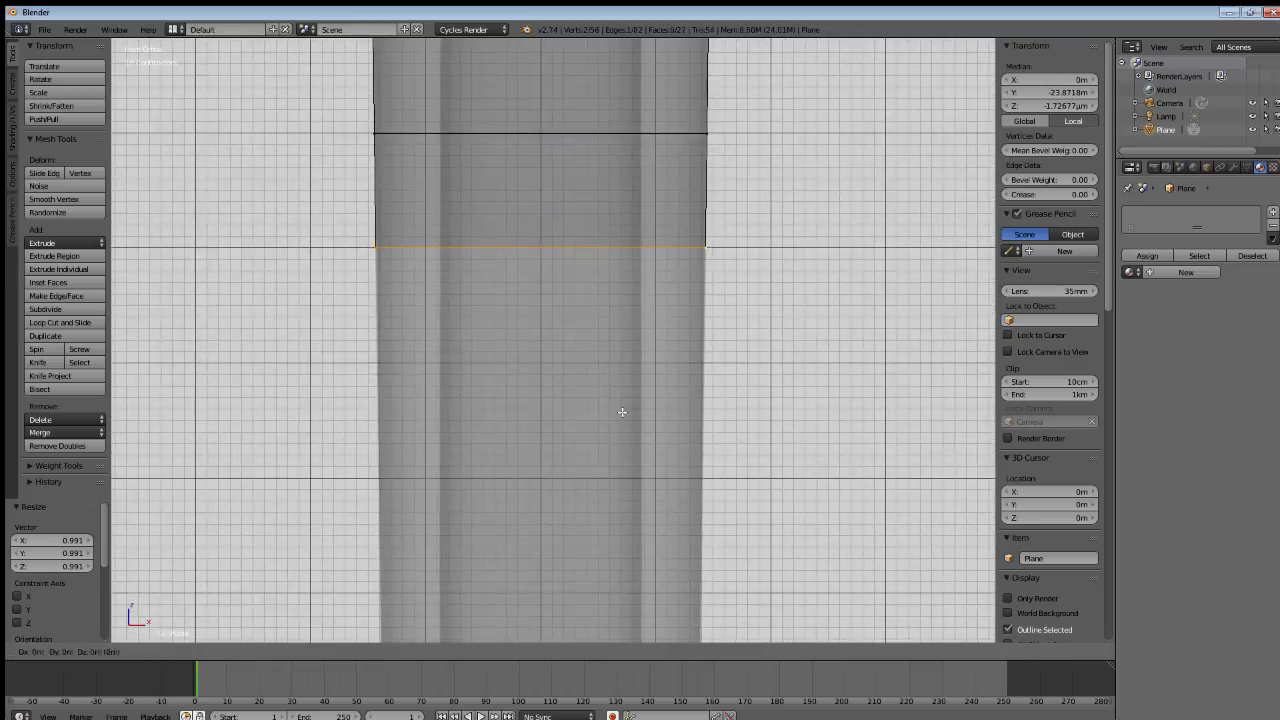
{"action": "left_click", "coordinate": [612, 527]}
{"action": "key", "text": "s"}
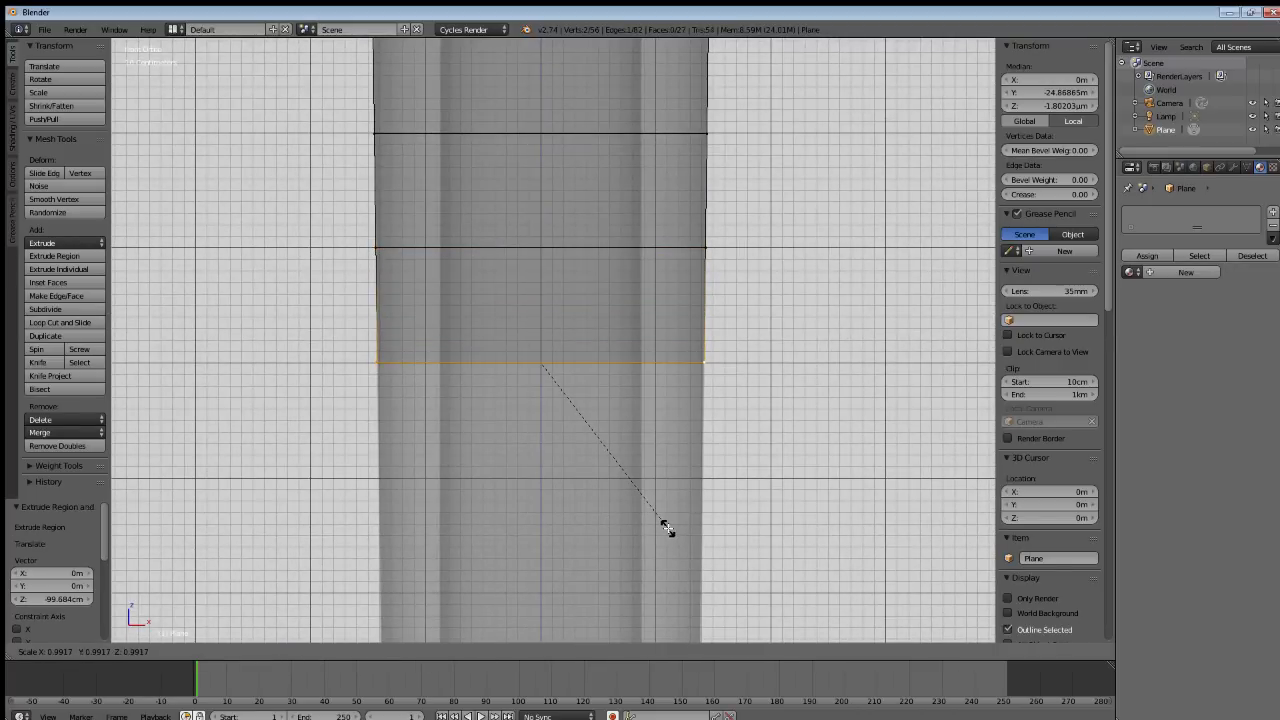
{"action": "left_click", "coordinate": [662, 532]}
Extrude the lowest edge down about 1.008 m along Z, fourteen large grid squares below the 3D cursor, and scale it by about 0.993.
{"action": "middle_click_drag", "start_coordinate": [655, 521], "coordinate": [669, 366], "text": "shift"}
{"action": "key", "text": "e"}
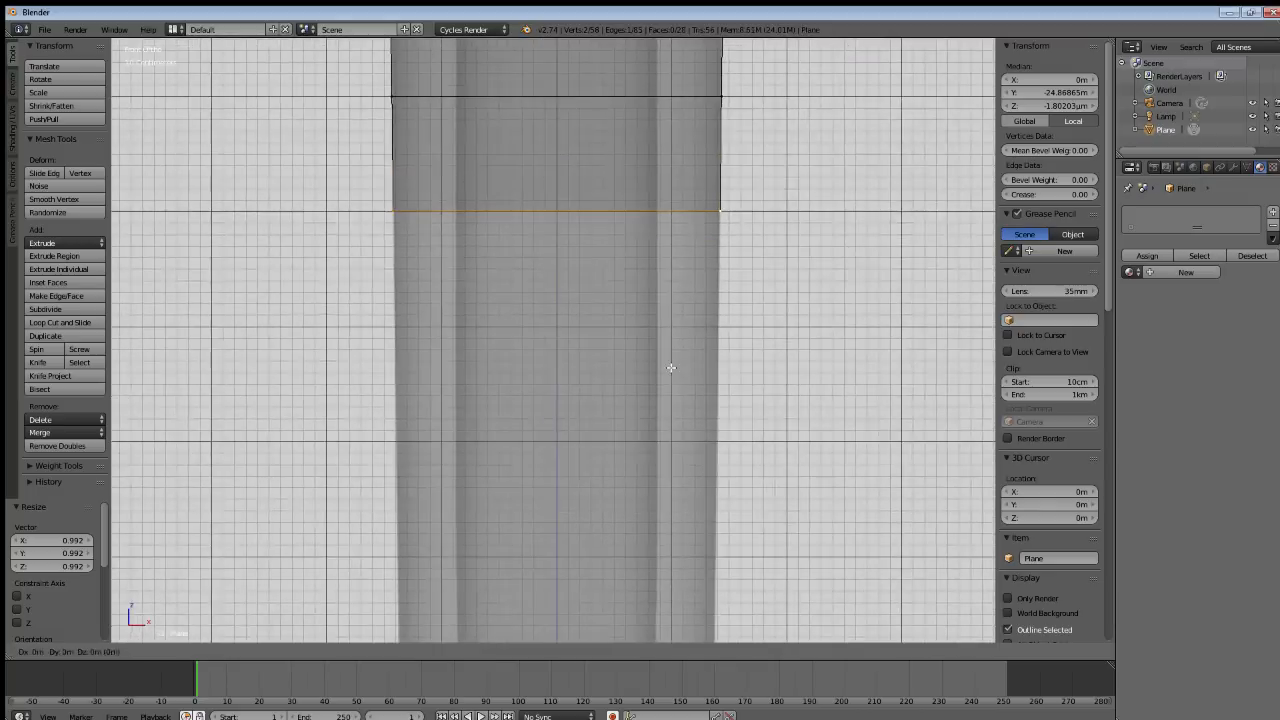
{"action": "key", "text": "z"}
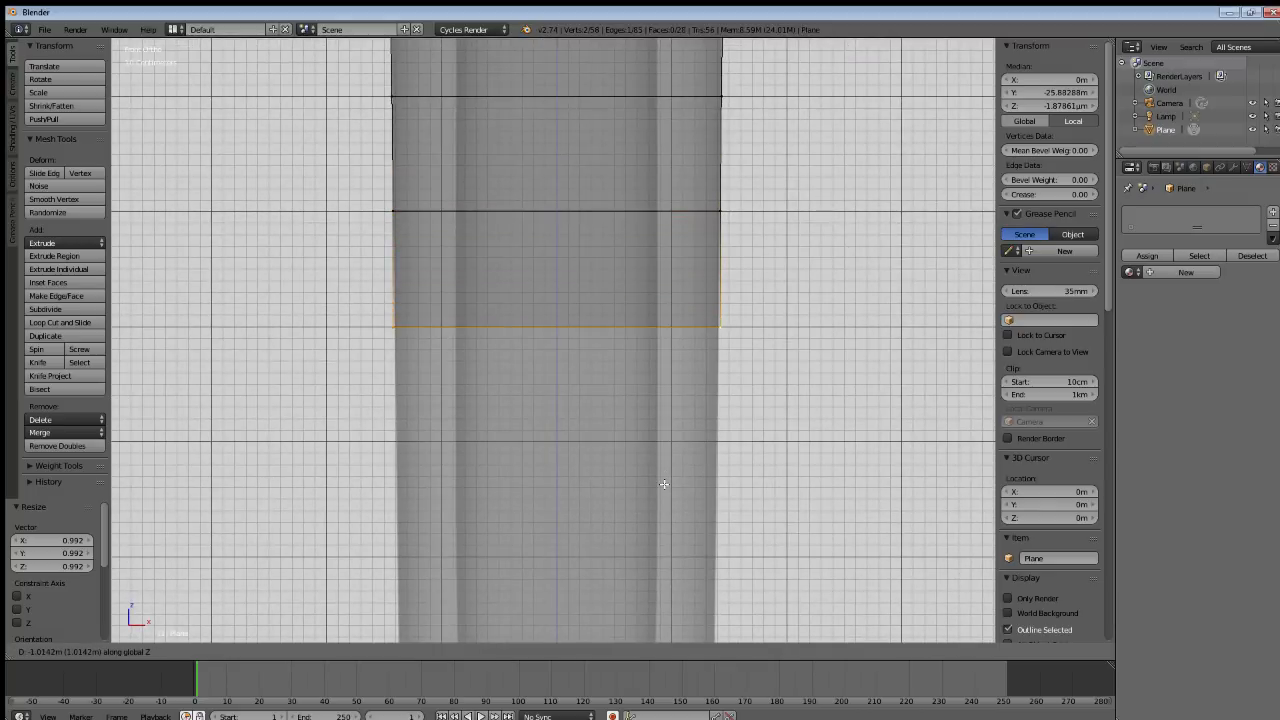
{"action": "left_click", "coordinate": [664, 485]}
{"action": "key", "text": "s"}
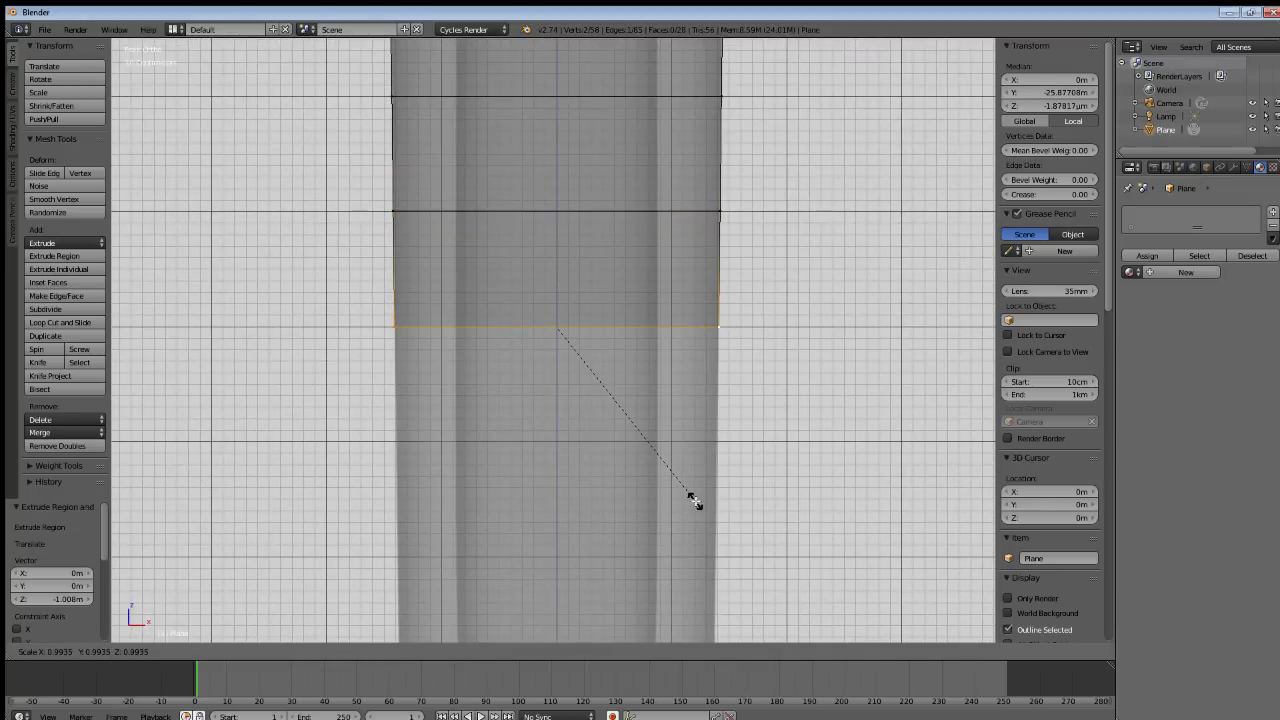
{"action": "left_click", "coordinate": [694, 501]}
Extrude the lowest edge down about 99.1 cm along Z, fifteen large grid squares below the 3D cursor, and scale it by about 0.992.
{"action": "key", "text": "e"}
{"action": "key", "text": "z"}
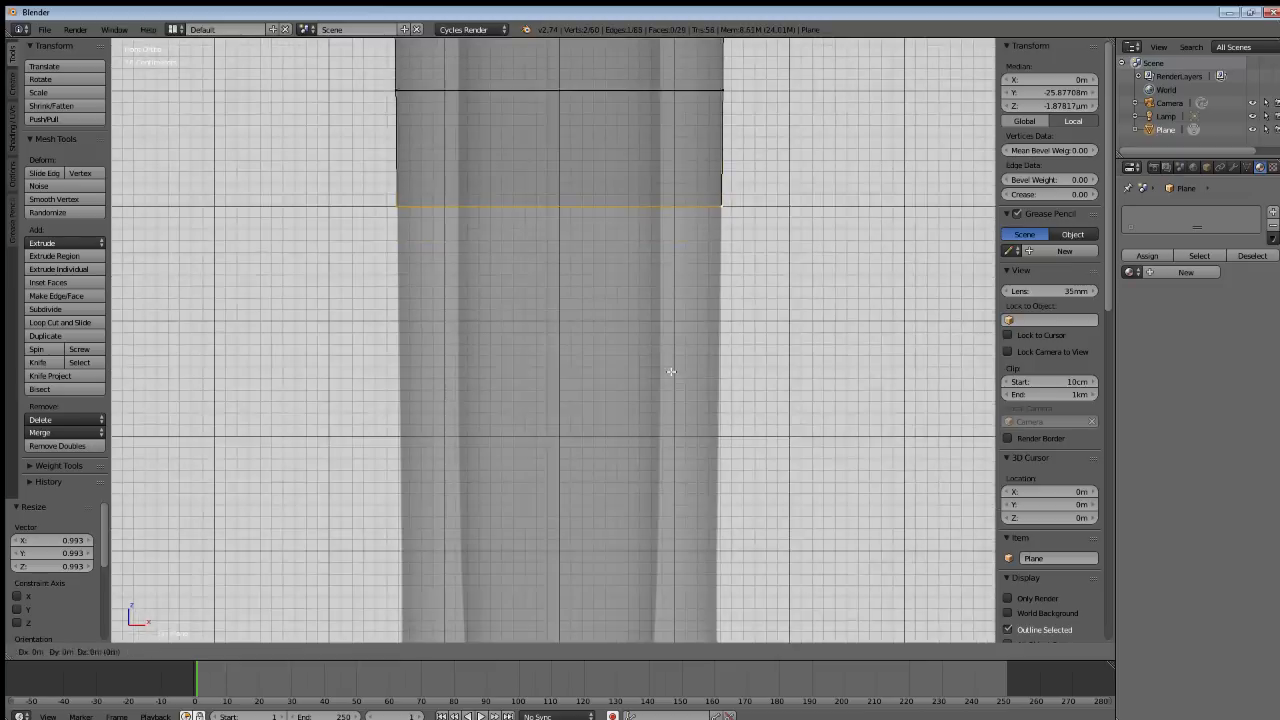
{"action": "left_click", "coordinate": [666, 485]}
{"action": "key", "text": "s"}
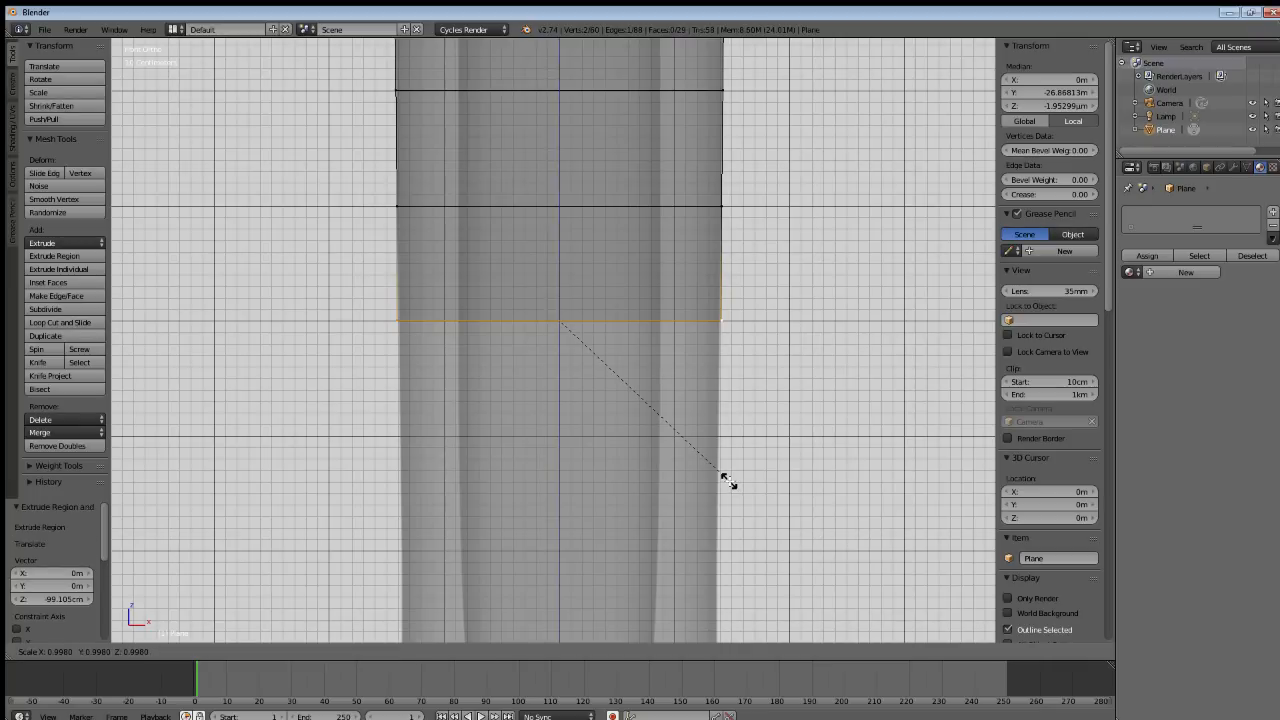
{"action": "left_click", "coordinate": [725, 480]}
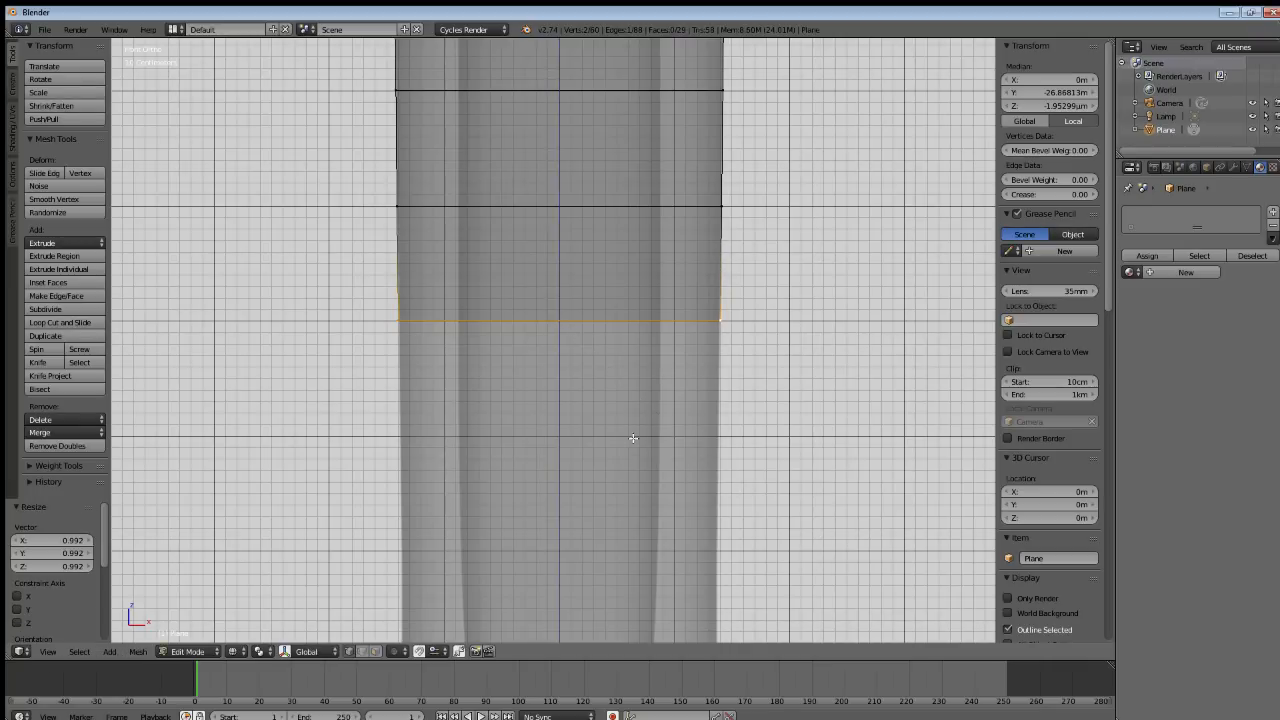
Extrude the lowest edge down about 1.008 m along Z, sixteen large grid squares below the 3D cursor, and scale it by about 0.984.
{"action": "middle_click_drag", "start_coordinate": [632, 437], "coordinate": [640, 334], "text": "shift"}
{"action": "key", "text": "e"}
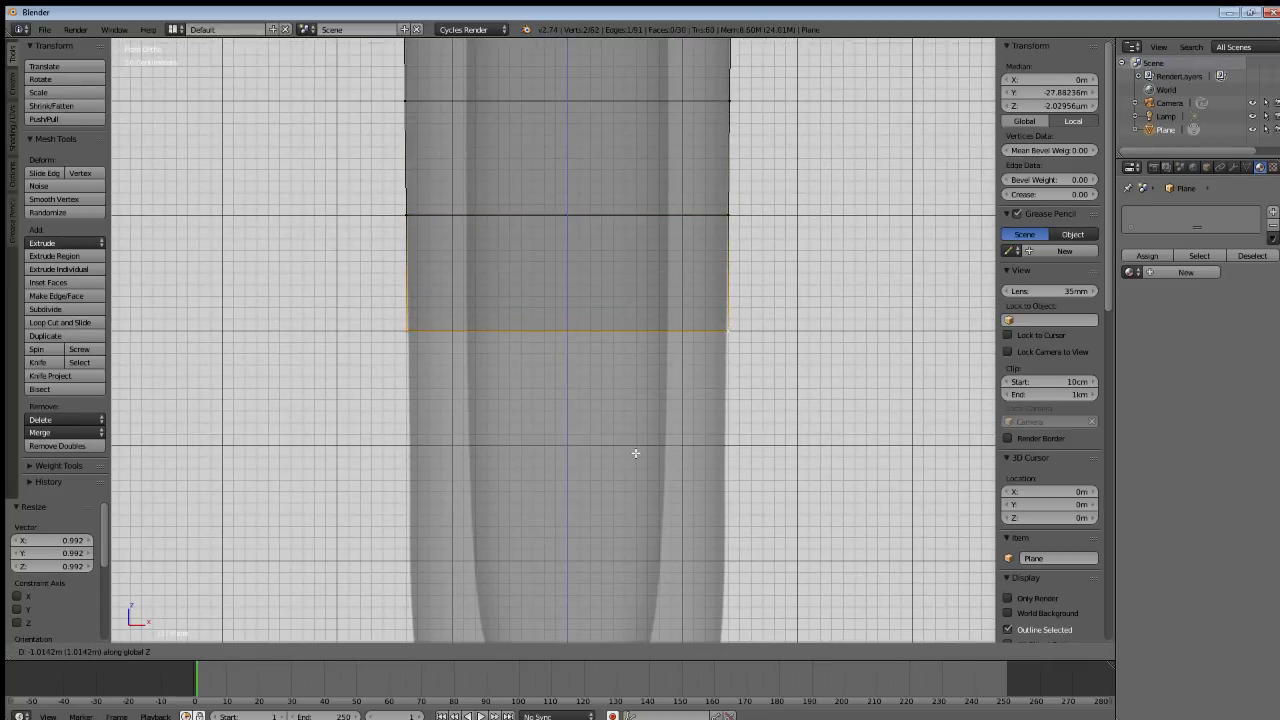
{"action": "left_click", "coordinate": [635, 450]}
{"action": "key", "text": "s"}
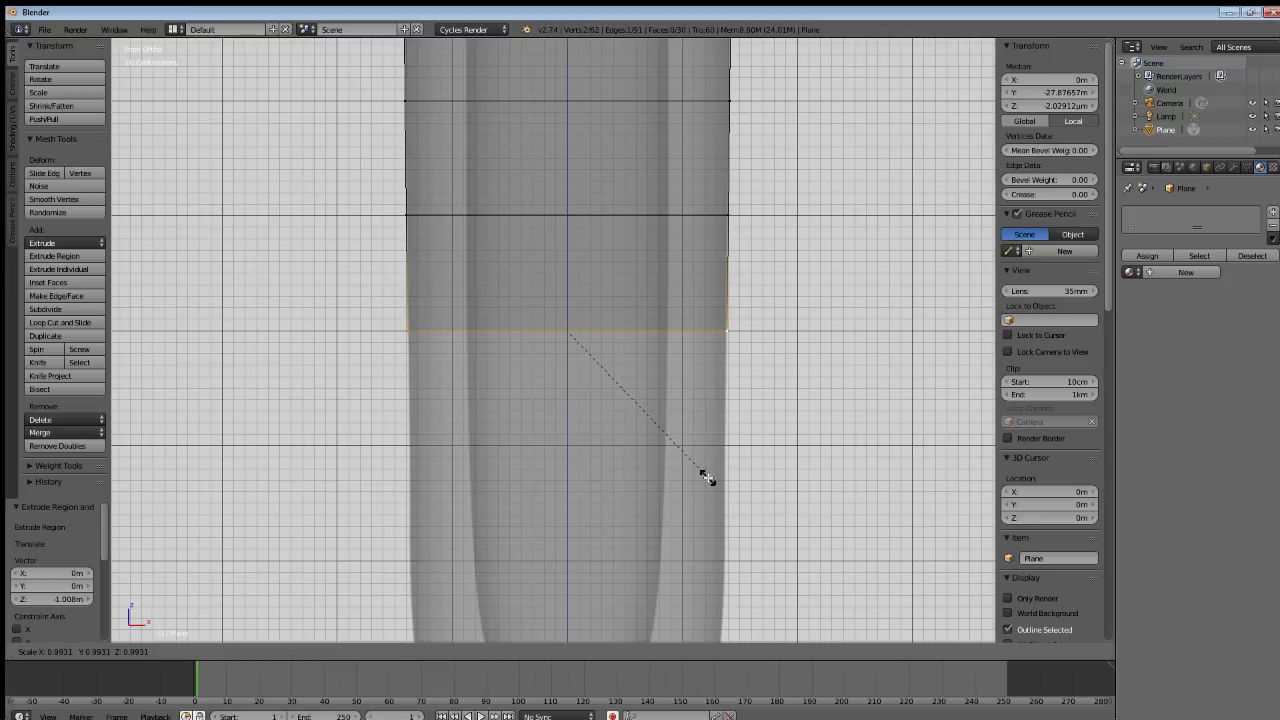
{"action": "left_click", "coordinate": [707, 476]}
Extrude the lowest edge down about 99.1 cm along Z, seventeen large grid squares below the 3D cursor, and scale it by about 0.995.
{"action": "middle_click_drag", "start_coordinate": [703, 479], "coordinate": [674, 357], "text": "shift"}
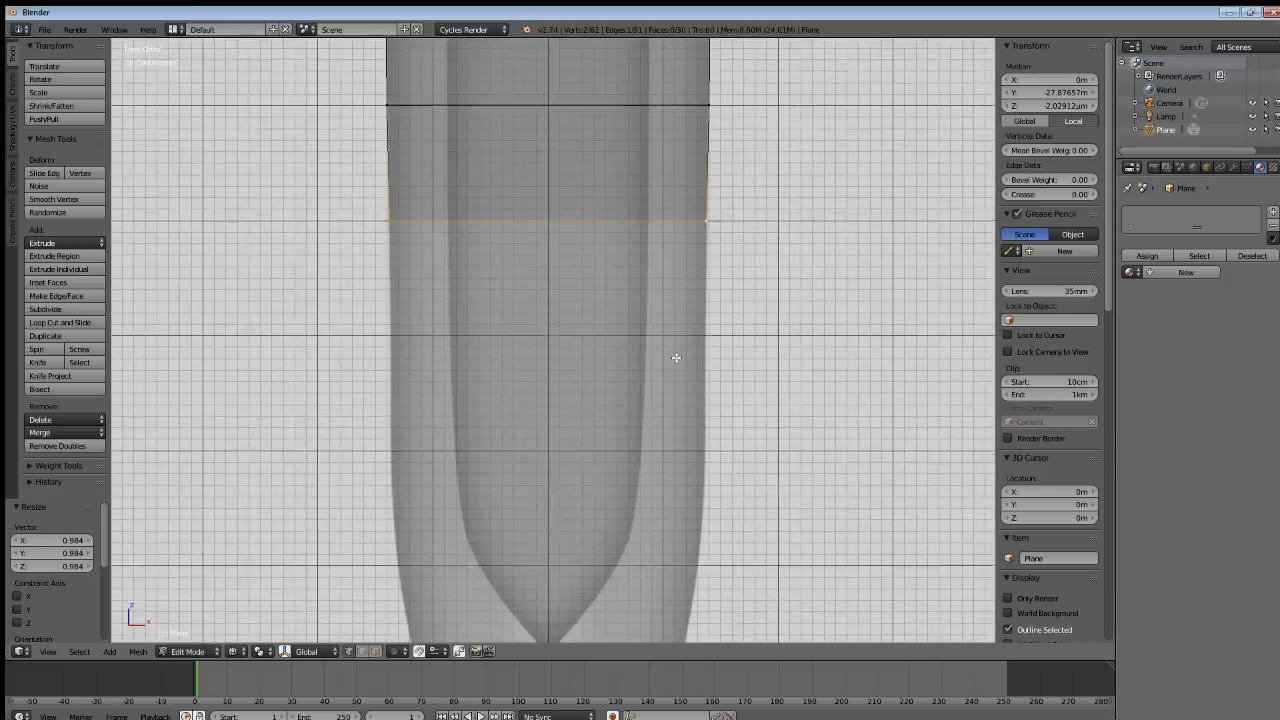
{"action": "key", "text": "e"}
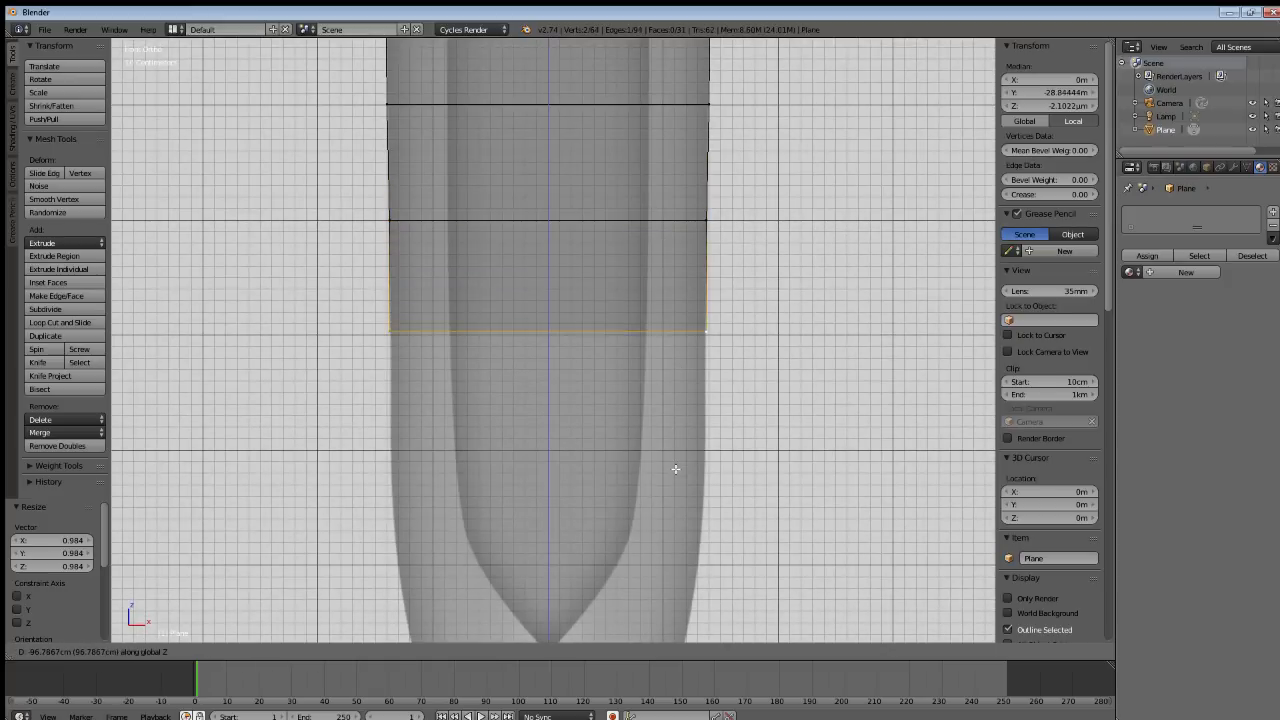
{"action": "left_click", "coordinate": [676, 472]}
{"action": "key", "text": "s"}
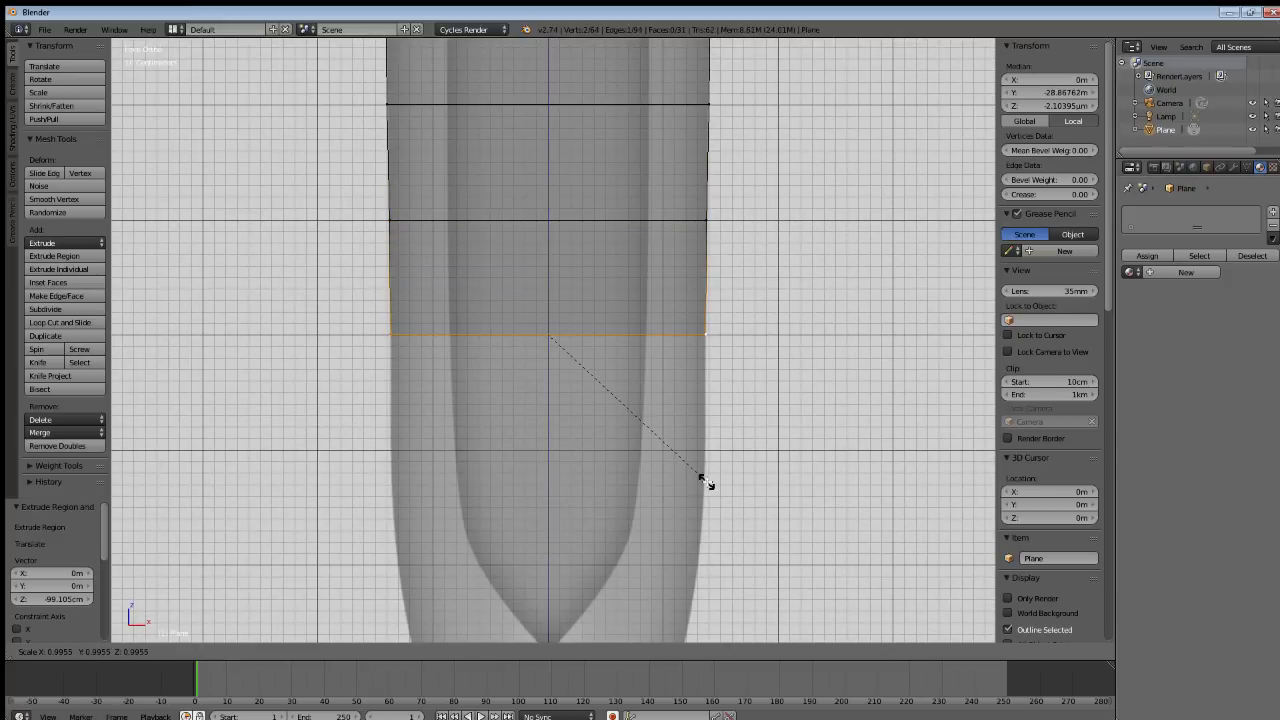
{"action": "left_click", "coordinate": [707, 482]}
Extrude the lowest edge down about 1.008 m along Z, just above where the blade starts tapering, and scale it by about 0.997.
{"action": "middle_click_drag", "start_coordinate": [653, 462], "coordinate": [676, 344], "text": "shift"}
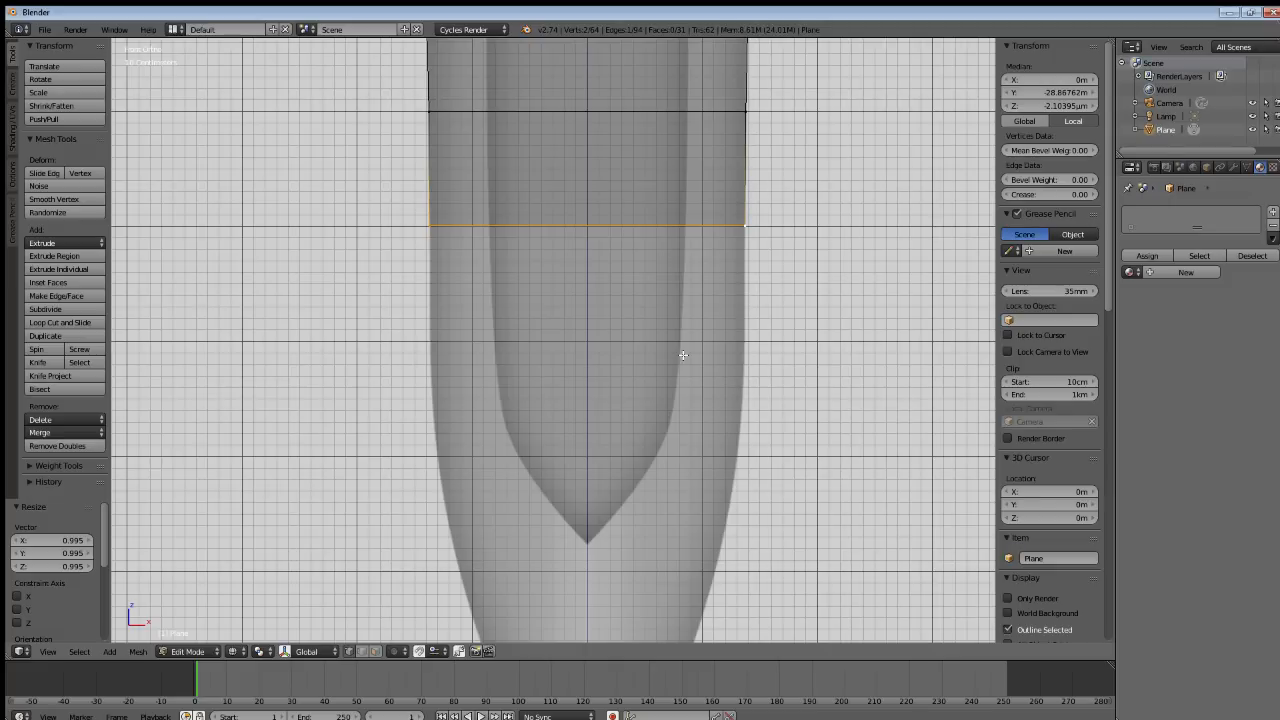
{"action": "key", "text": "e"}
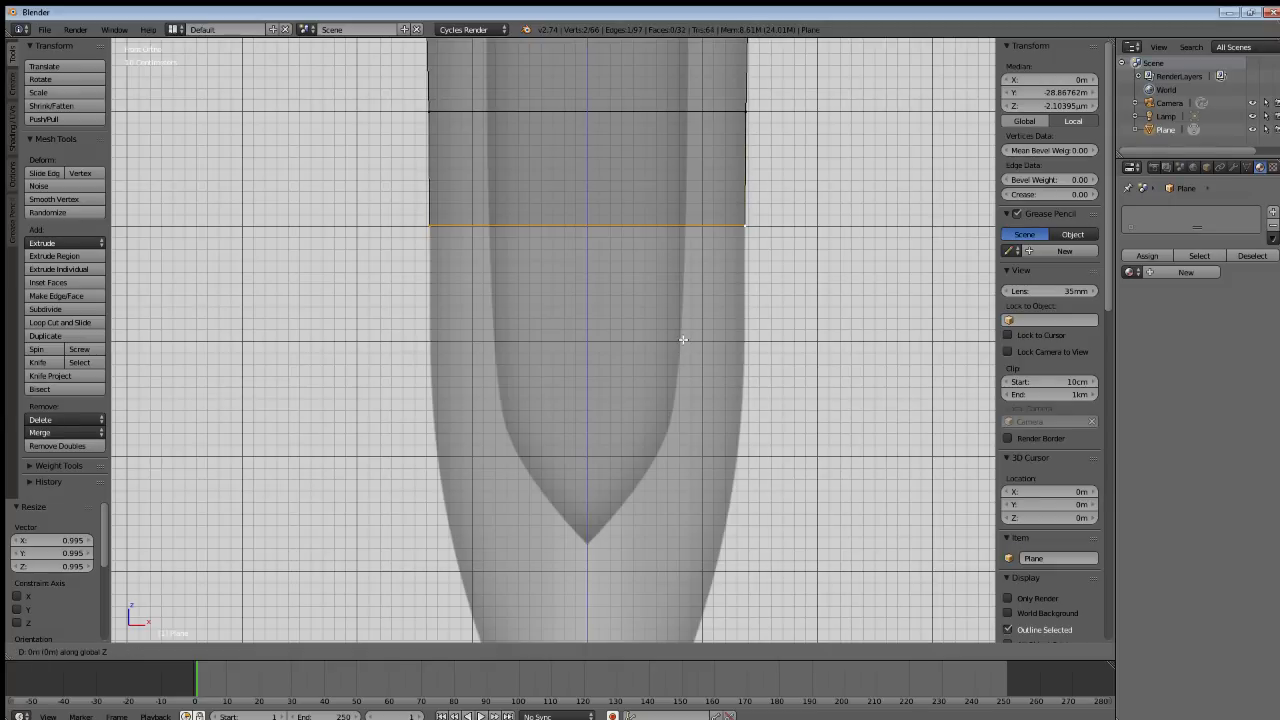
{"action": "left_click", "coordinate": [680, 455]}
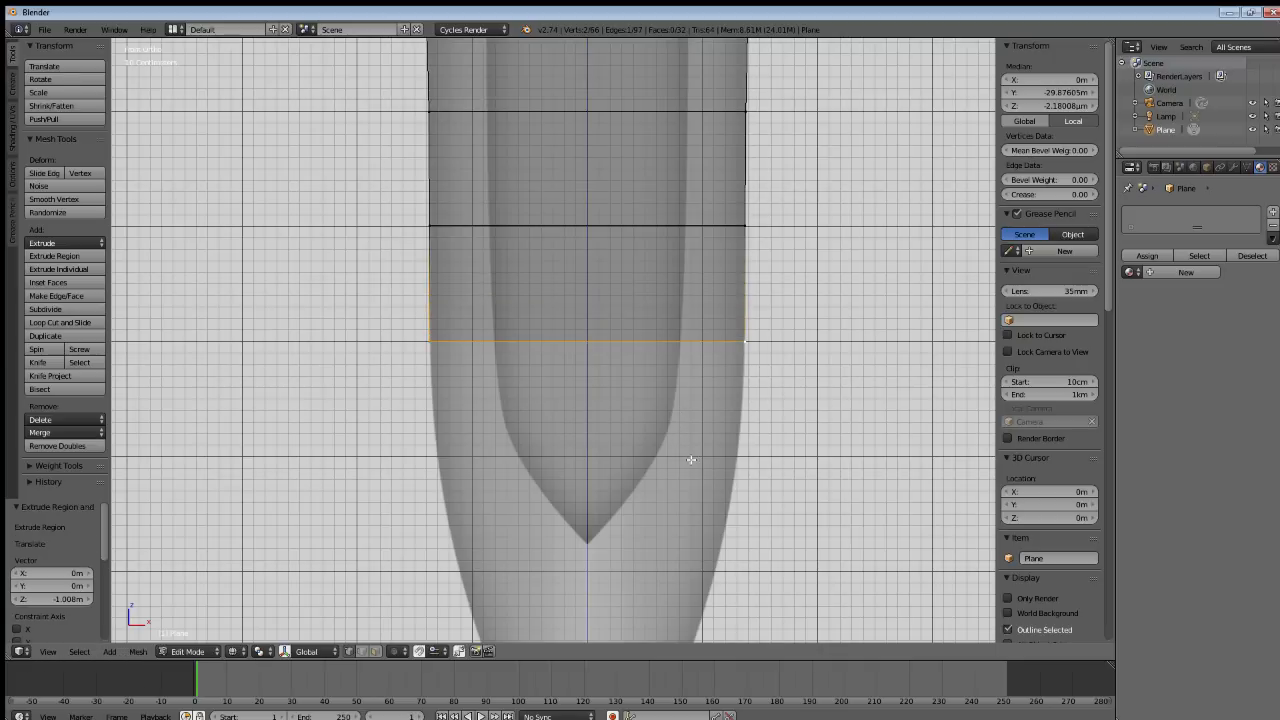
{"action": "key", "text": "s"}
{"action": "left_click", "coordinate": [691, 457]}
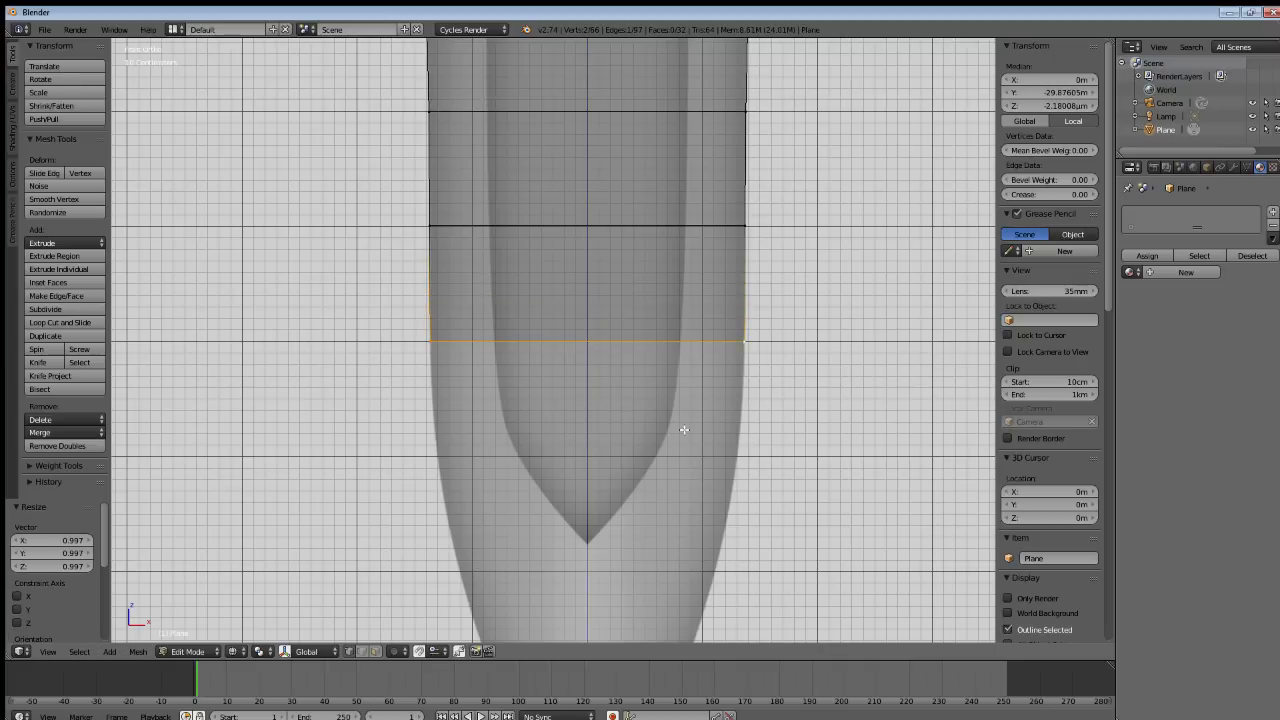
Extrude the lowest edge down about 99.7 cm along Z and scale it by about 0.959 to follow the start of the blade's taper.
{"action": "key", "text": "e"}
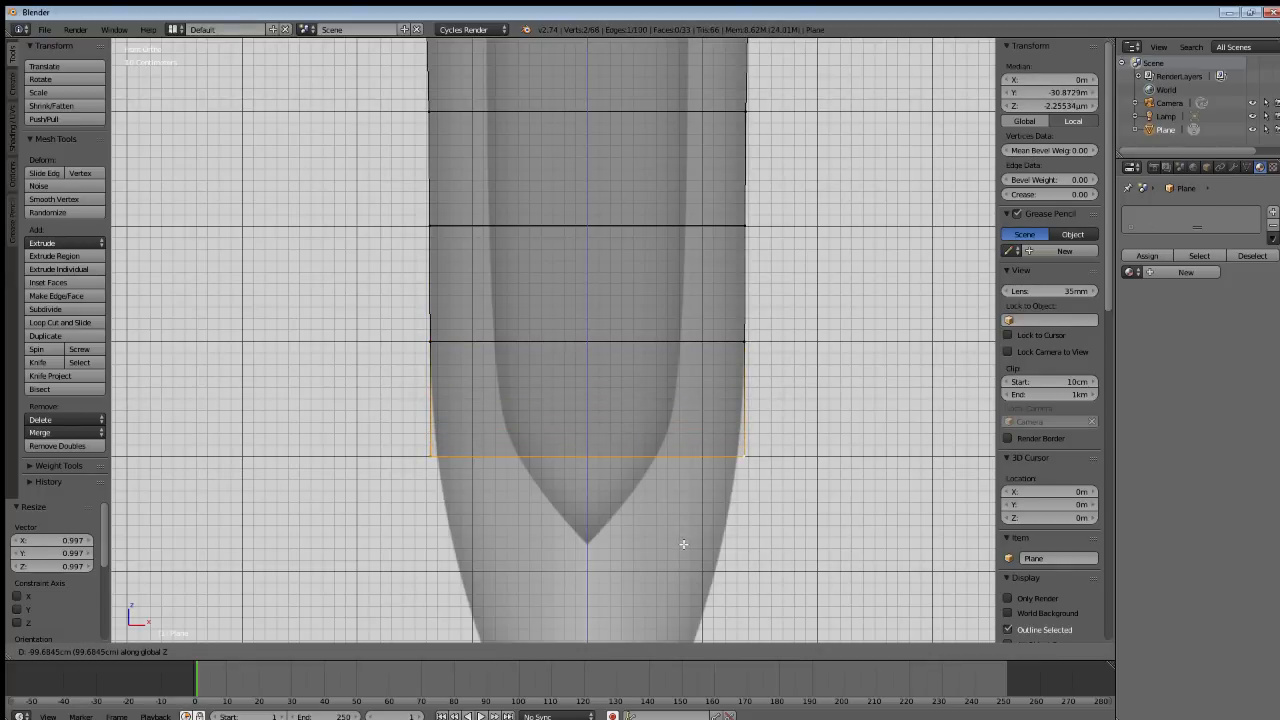
{"action": "left_click", "coordinate": [683, 543]}
{"action": "middle_click_drag", "start_coordinate": [682, 506], "coordinate": [705, 420], "text": "shift"}
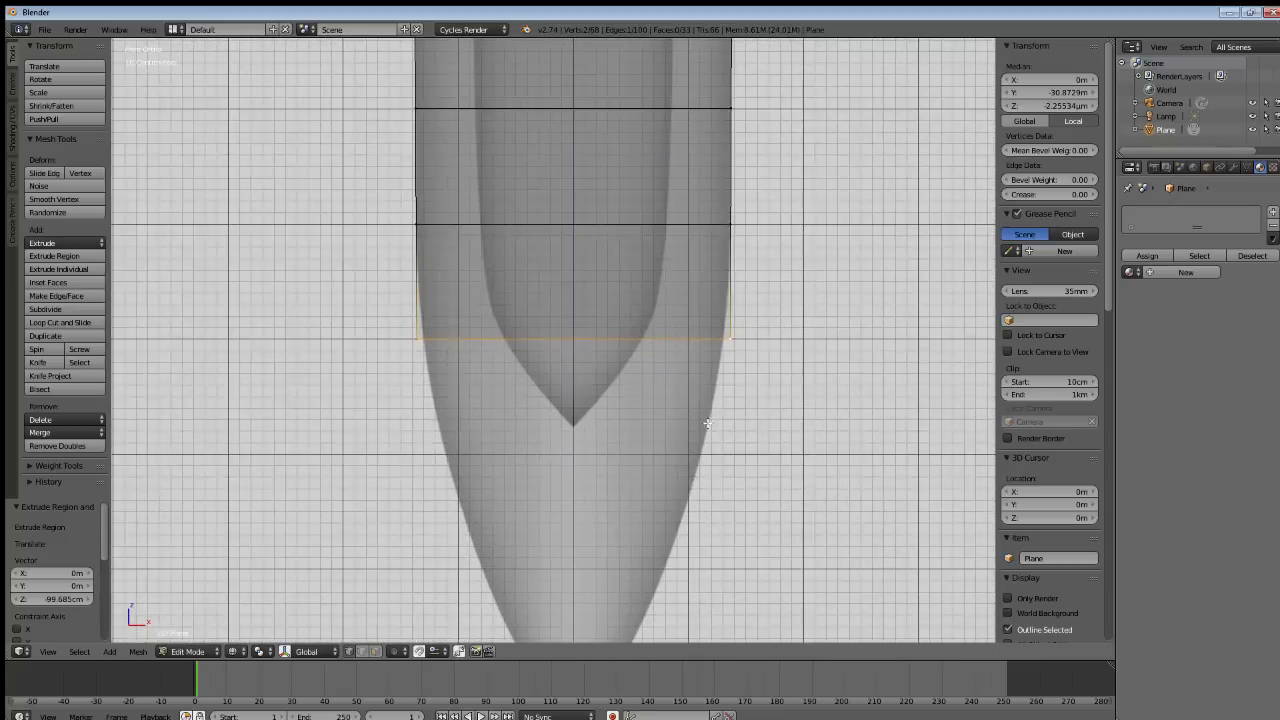
{"action": "key", "text": "s"}
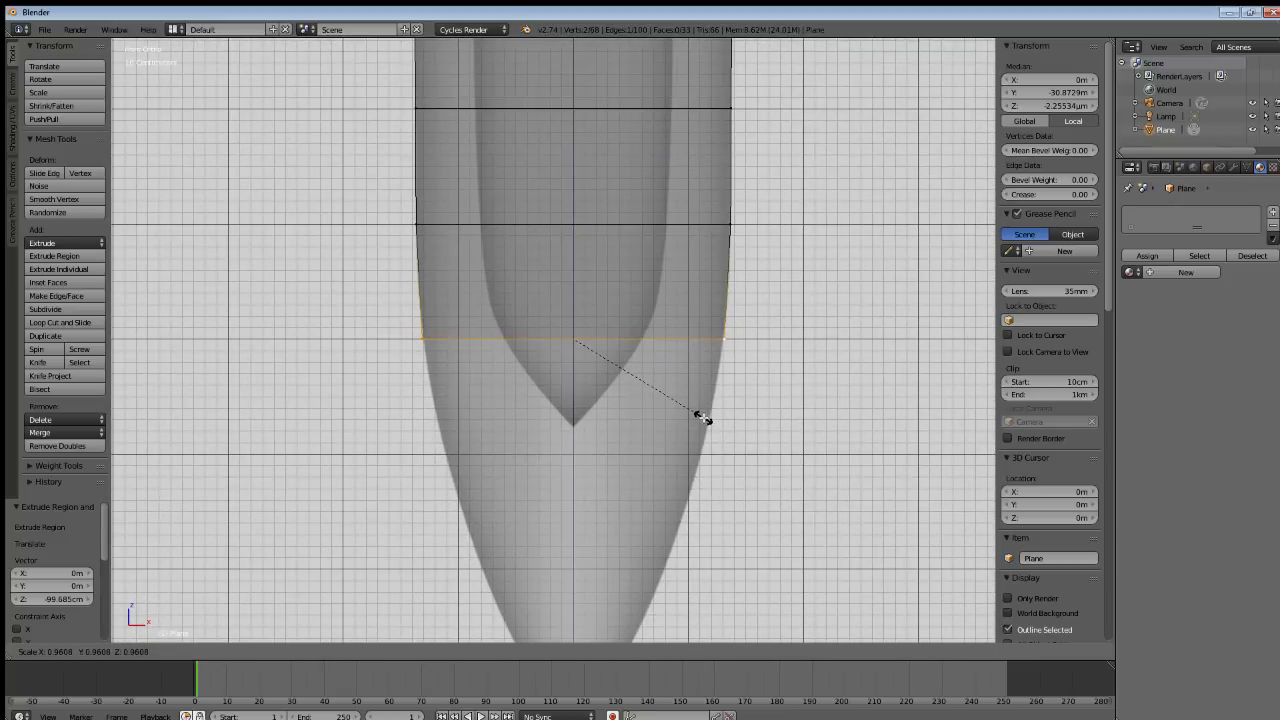
{"action": "left_click", "coordinate": [704, 417]}
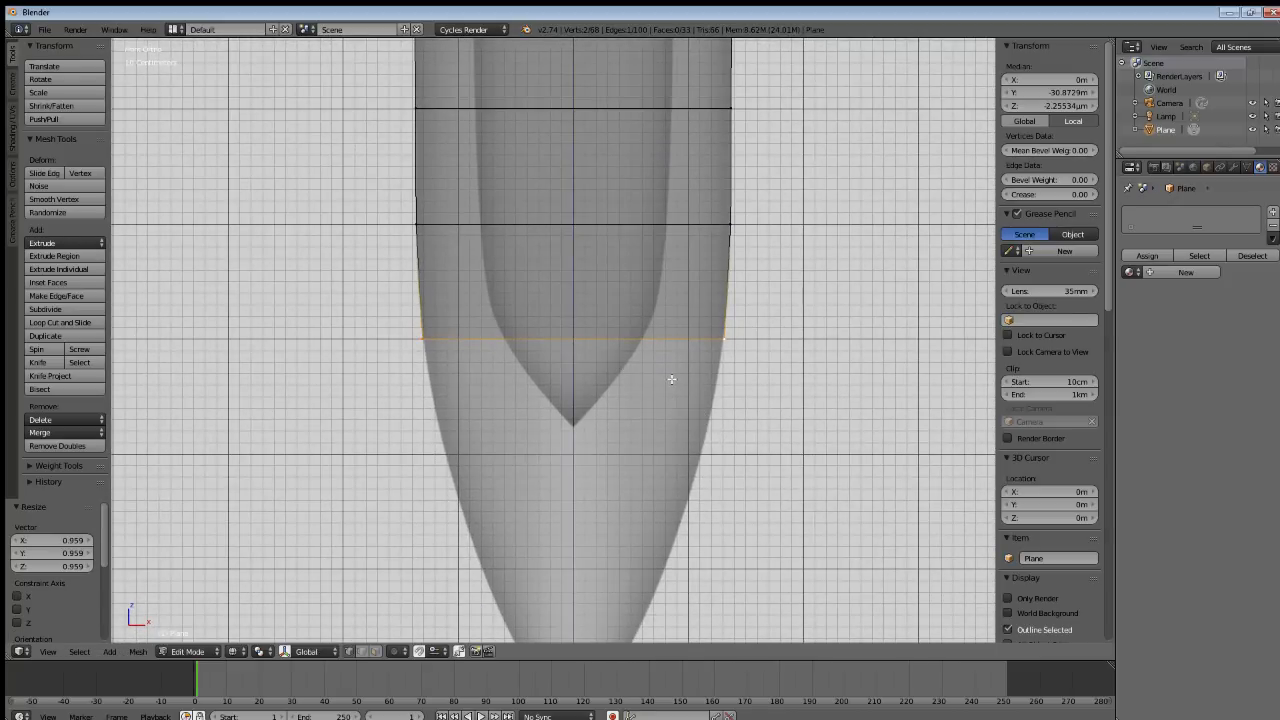
Extrude the lowest edge down about 1.003 m along Z, just below the inner groove's point, and scale it by about 0.848.
{"action": "key", "text": "e"}
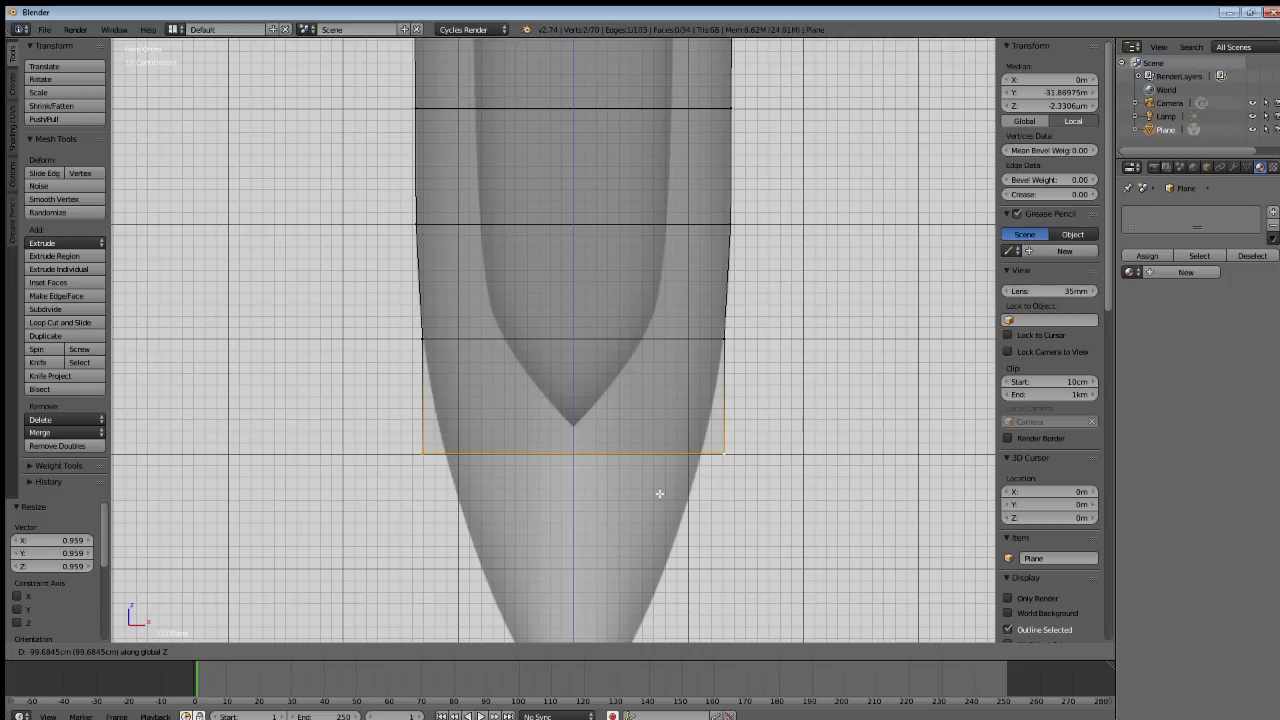
{"action": "left_click", "coordinate": [660, 494]}
{"action": "key", "text": "s"}
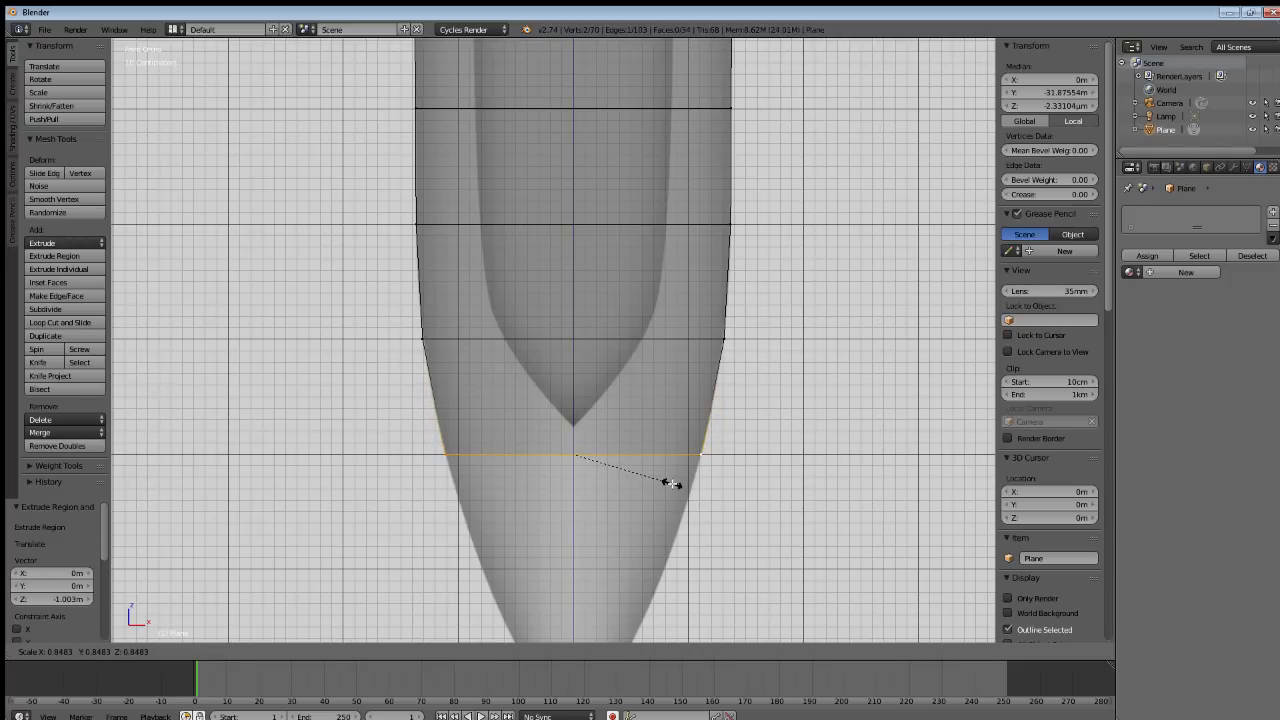
{"action": "left_click", "coordinate": [670, 483]}
Extrude the lowest edge down about 99.1 cm along Z and scale it by about 0.709 to match the narrowing blade.
{"action": "middle_click_drag", "start_coordinate": [654, 517], "coordinate": [651, 394], "text": "shift"}
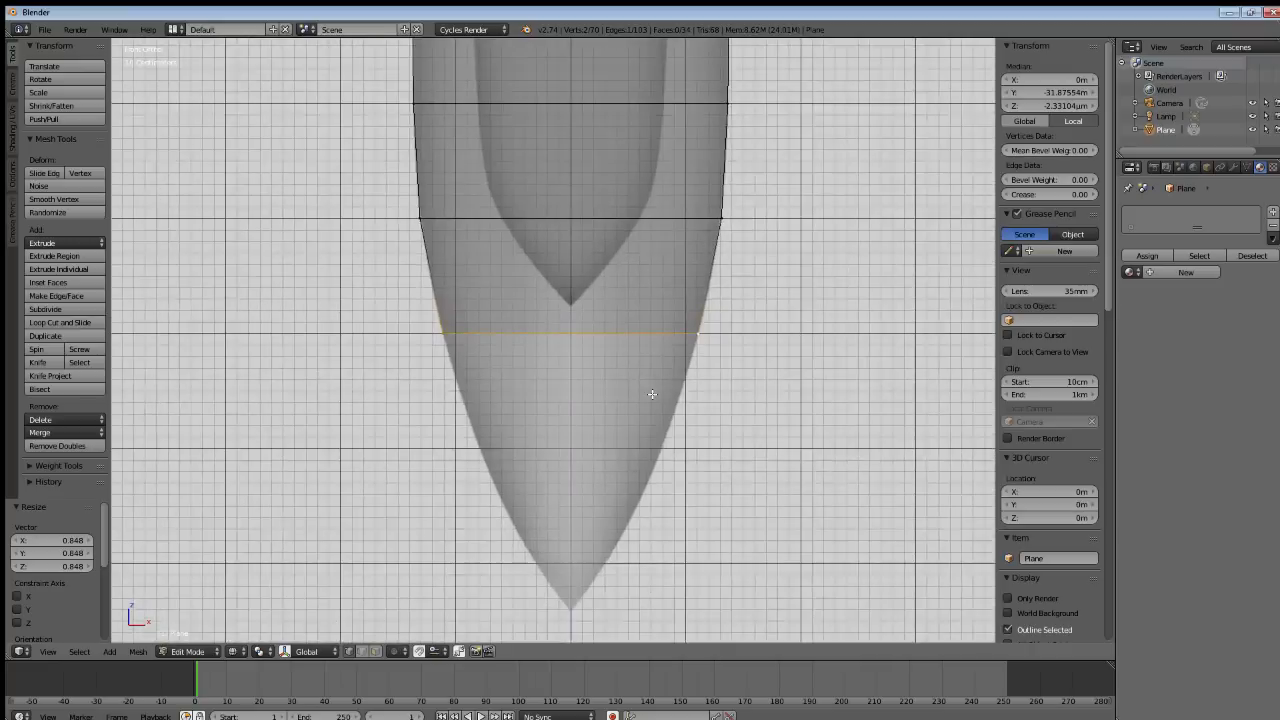
{"action": "key", "text": "g"}
{"action": "key", "text": "z"}
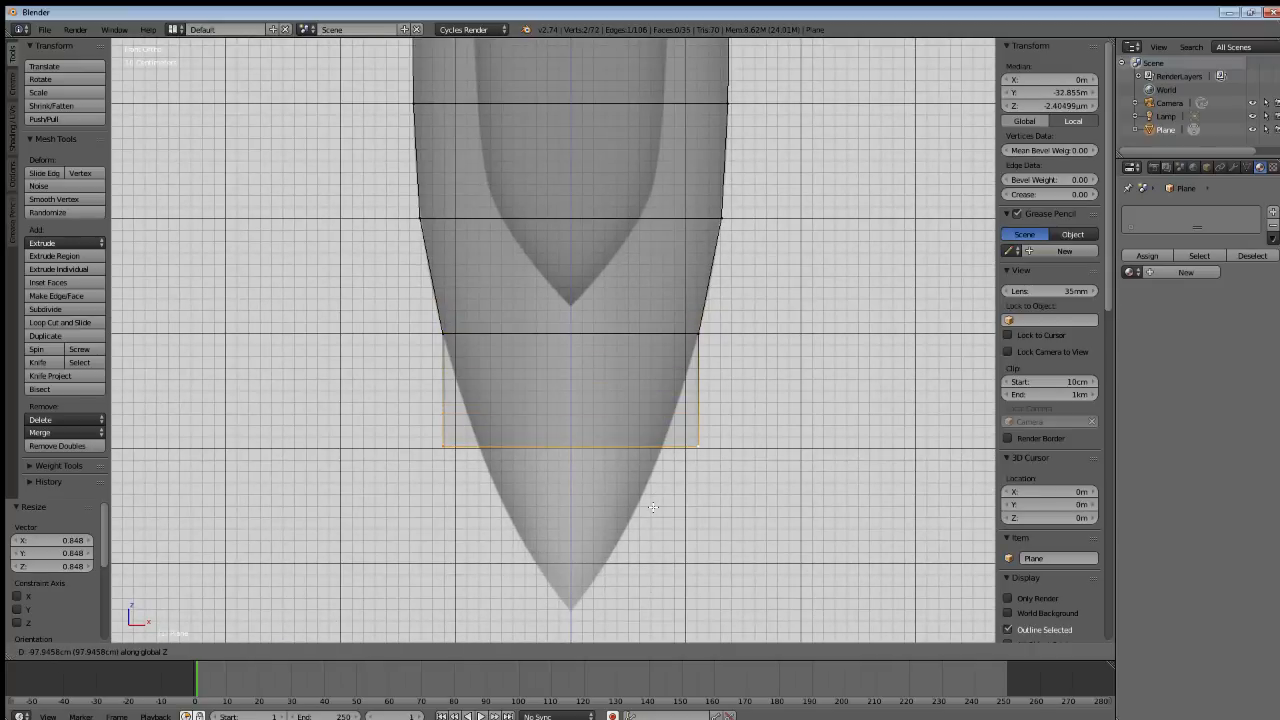
{"action": "left_click", "coordinate": [653, 508]}
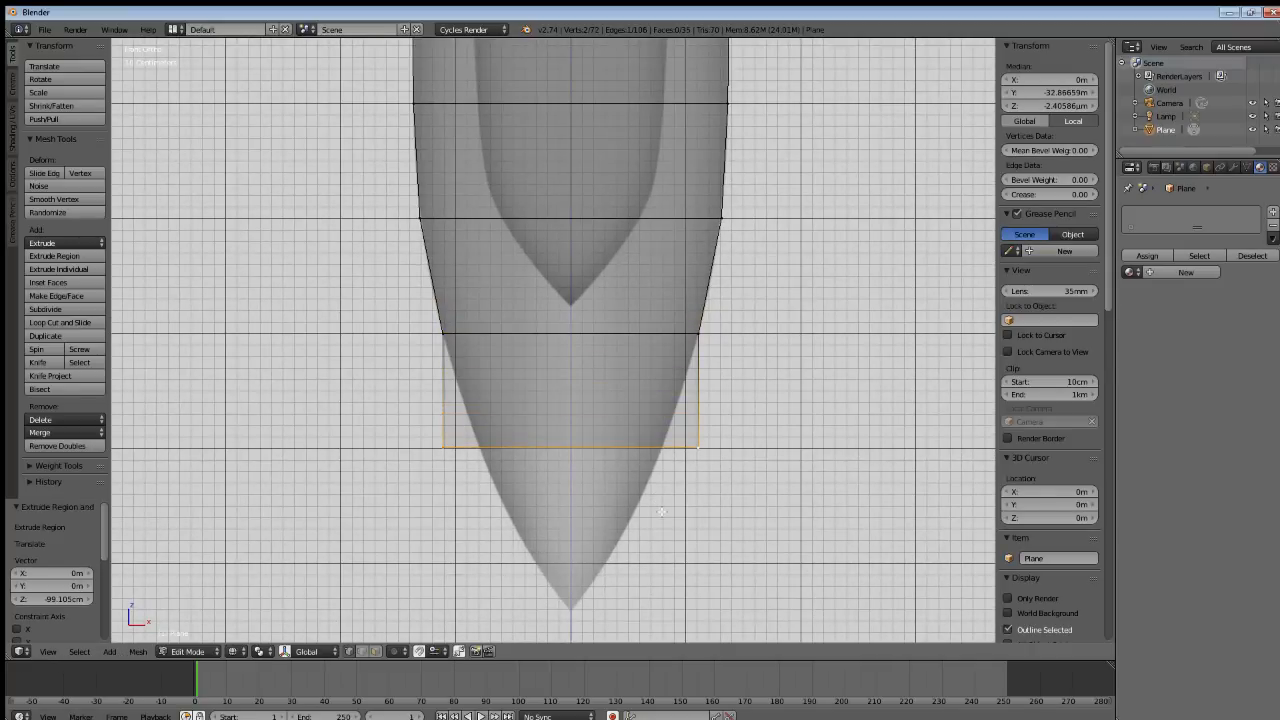
{"action": "key", "text": "s"}
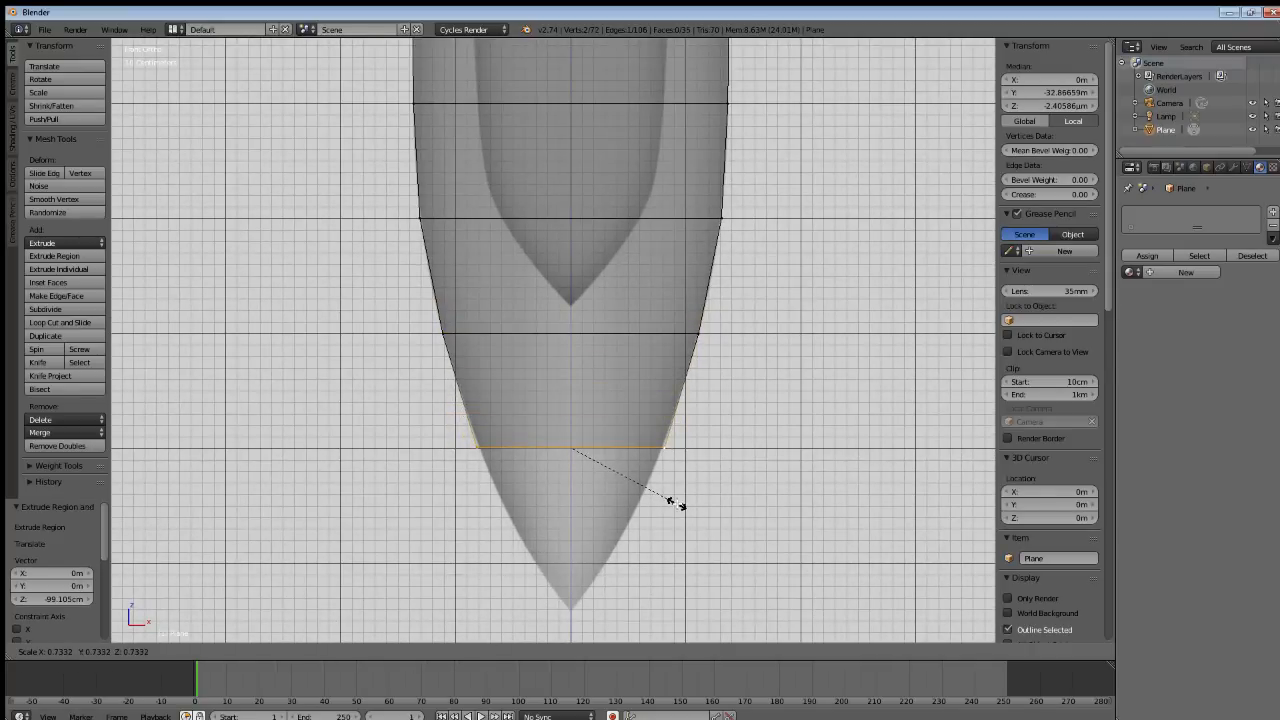
{"action": "left_click", "coordinate": [674, 500]}
Extrude the lowest edge down about 1.008 m along Z, just above the blade's tip, and scale it by about 0.378.
{"action": "middle_click_drag", "start_coordinate": [620, 497], "coordinate": [620, 374], "text": "shift"}
{"action": "key", "text": "e"}
{"action": "key", "text": "z"}
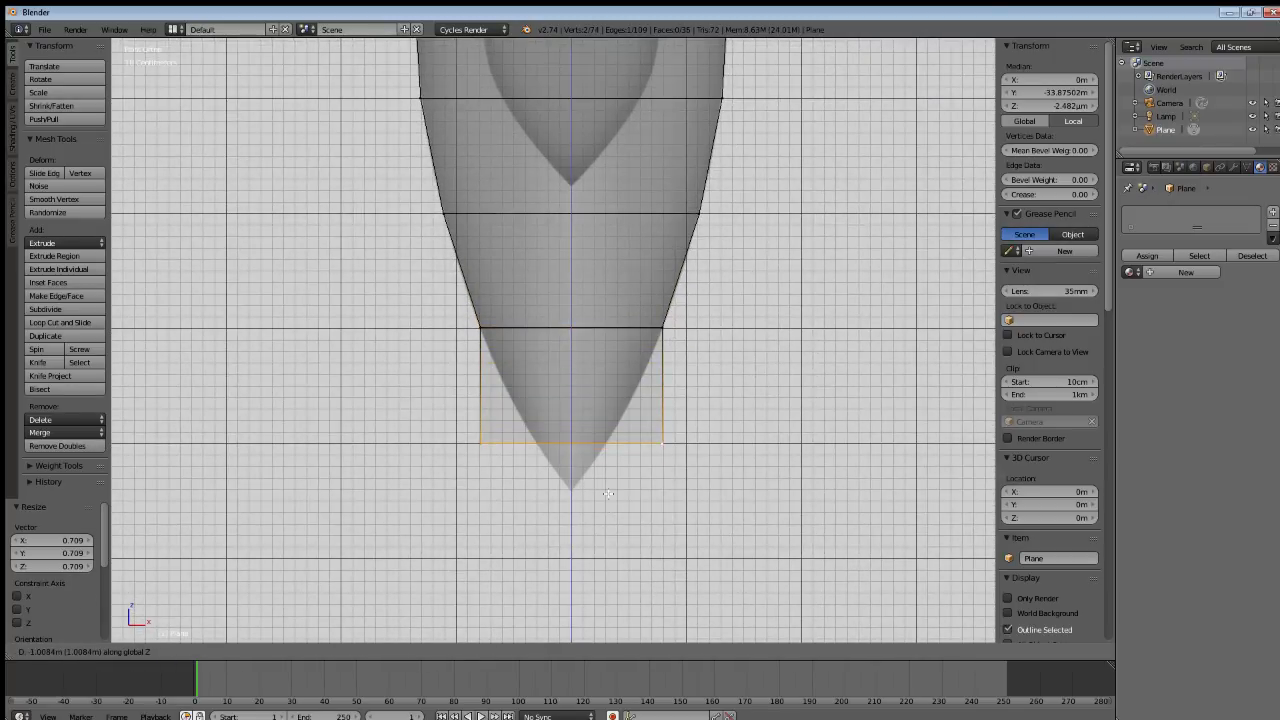
{"action": "left_click", "coordinate": [608, 493]}
{"action": "key", "text": "s"}
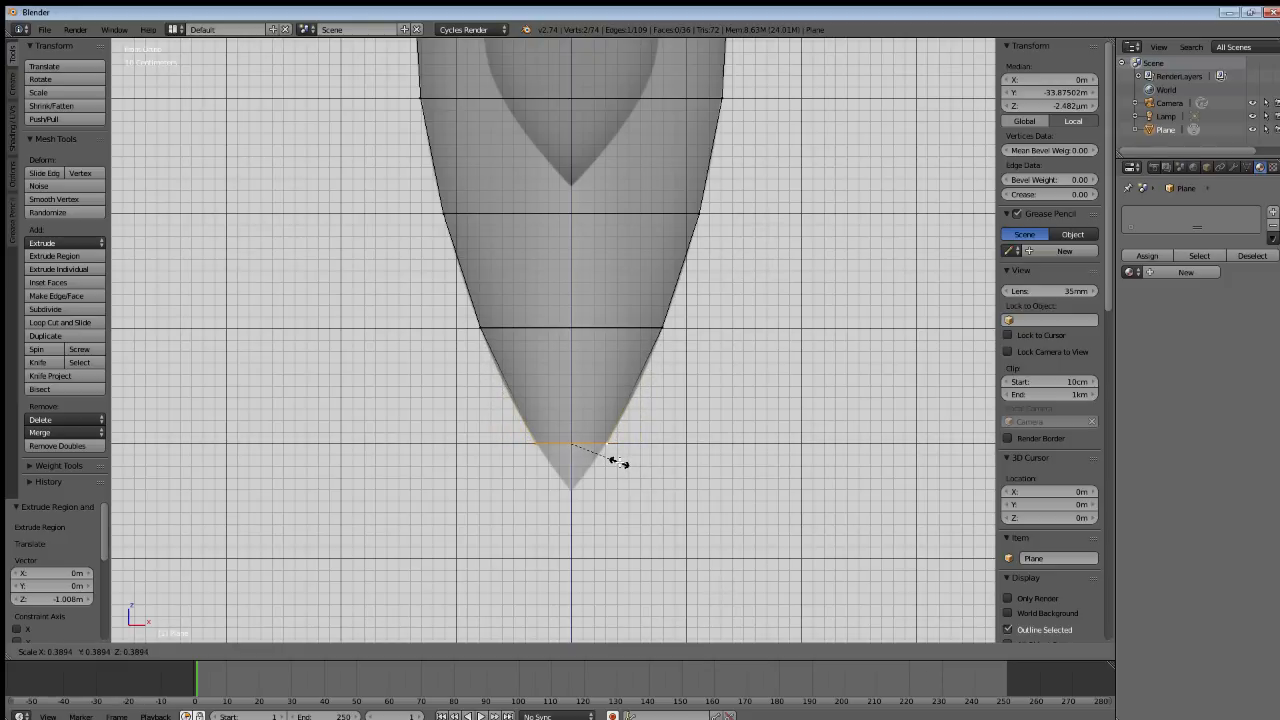
{"action": "left_click", "coordinate": [618, 462]}
Extrude the lowest edge down about 40 cm along Z to the blade's tip and scale it by about 0.095 into a point.
{"action": "middle_click_drag", "start_coordinate": [589, 488], "coordinate": [591, 424], "text": "shift"}
{"action": "key", "text": "e"}
{"action": "key", "text": "z"}
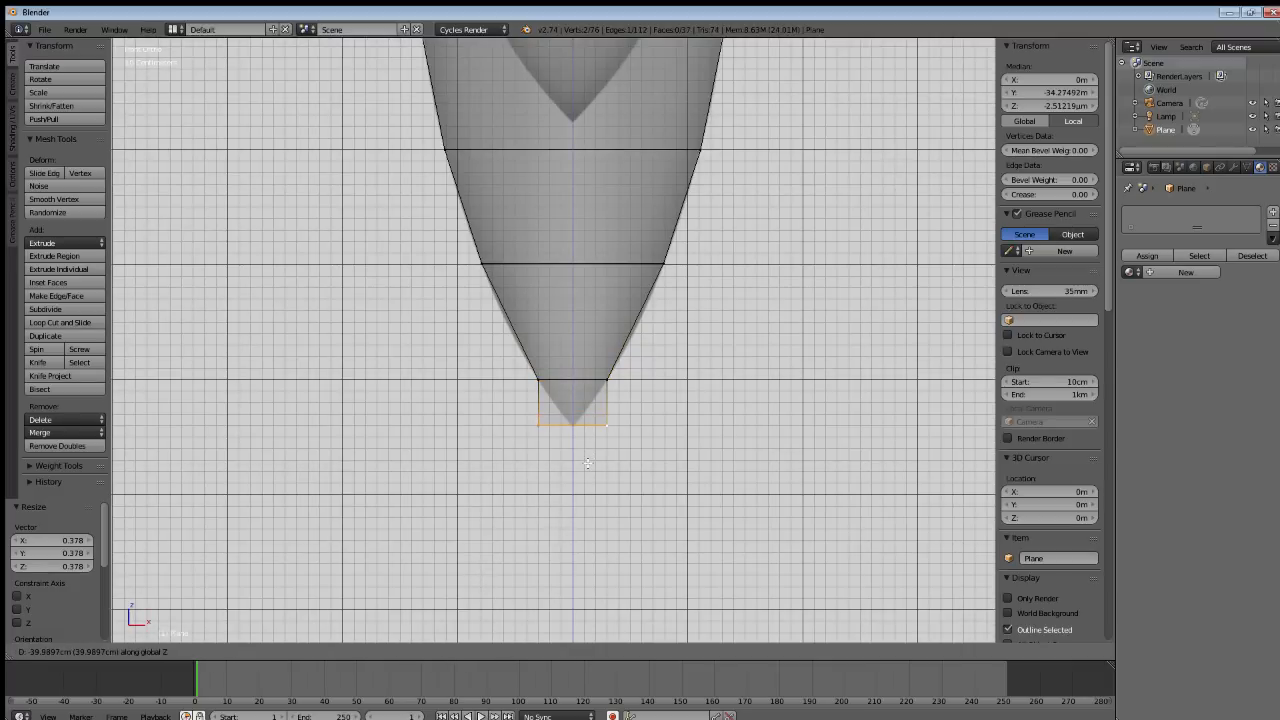
{"action": "left_click", "coordinate": [588, 463]}
{"action": "key", "text": "s"}
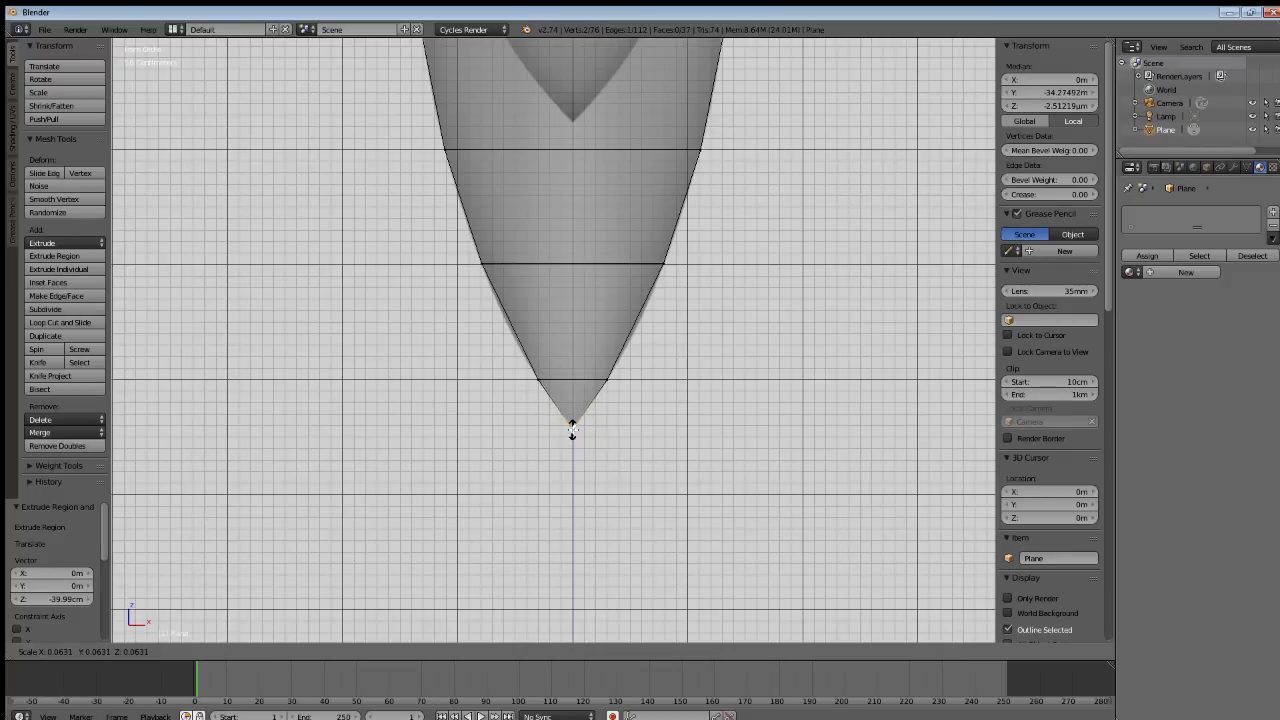
{"action": "left_click", "coordinate": [573, 430]}
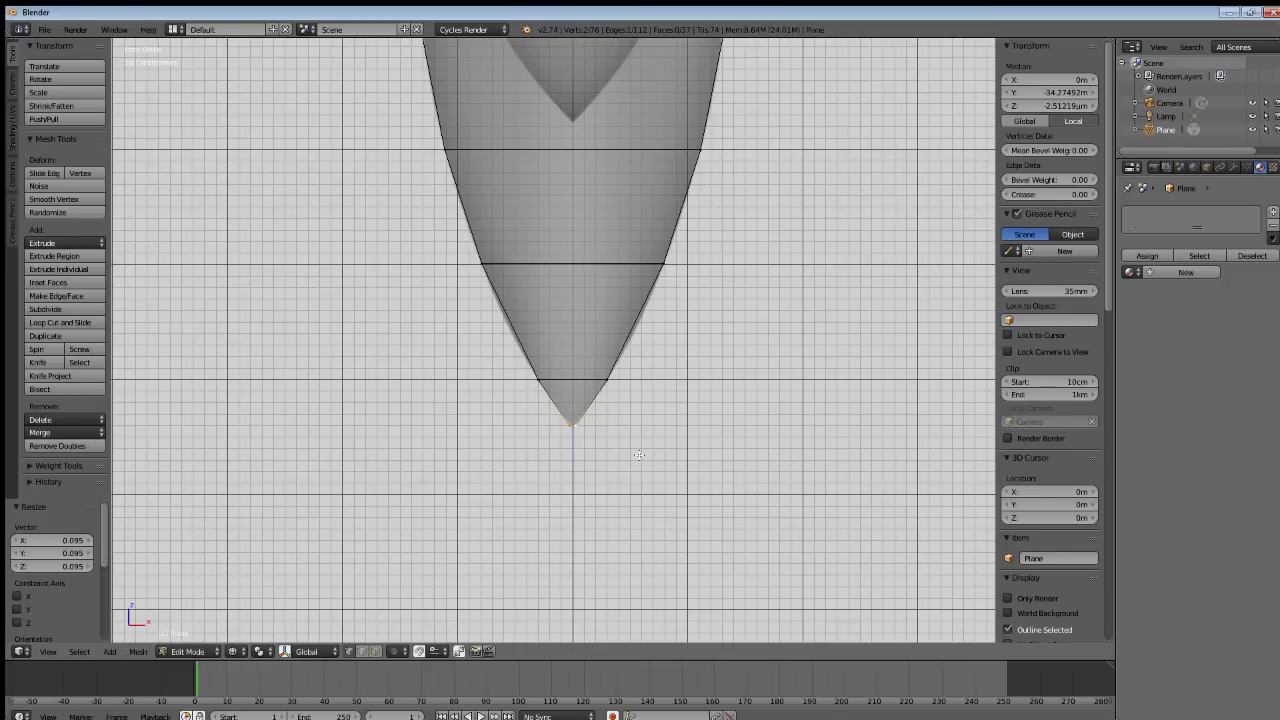
Deselect the whole mesh and examine the traced blade outline against the reference from the tip up to the guard.
{"action": "key", "text": "a"}
{"action": "scroll", "coordinate": [571, 294], "scroll_direction": "down", "scroll_amount": 3}
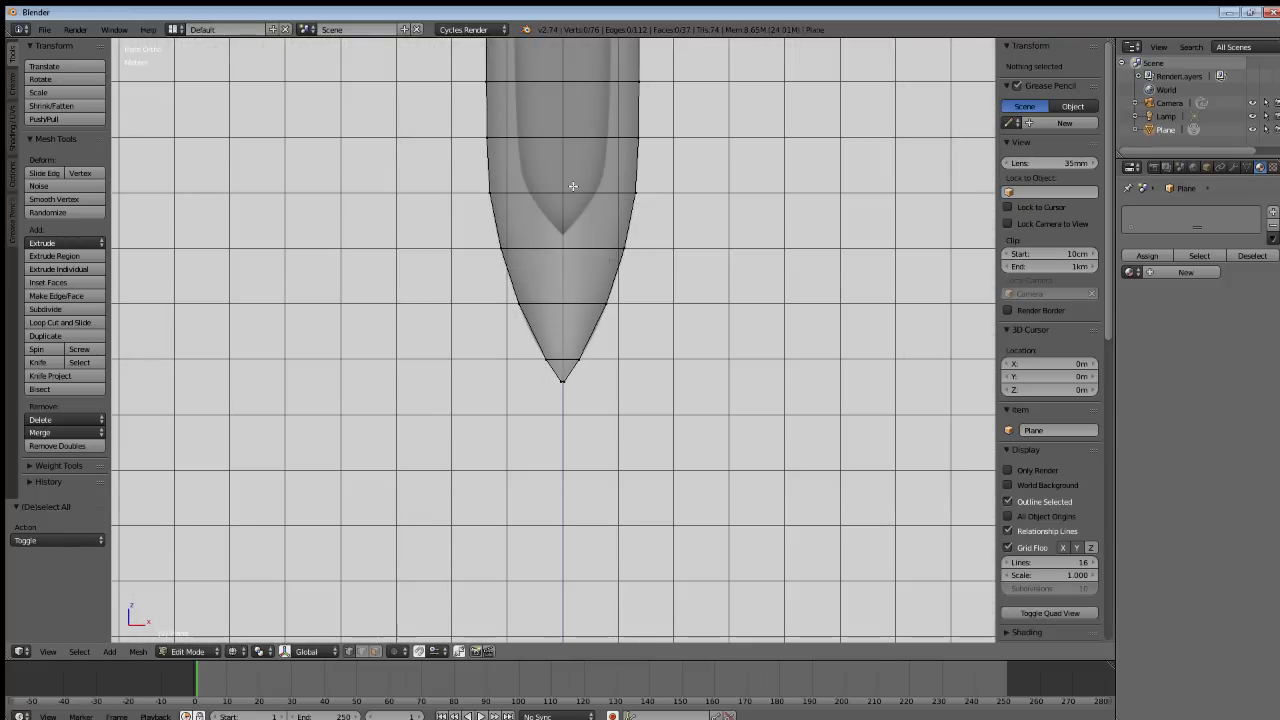
{"action": "scroll", "coordinate": [565, 200], "scroll_direction": "up", "scroll_amount": 5, "text": "shift"}
{"action": "scroll", "coordinate": [565, 200], "scroll_direction": "down", "scroll_amount": 3}
{"action": "scroll", "coordinate": [576, 130], "scroll_direction": "up", "scroll_amount": 5, "text": "shift"}
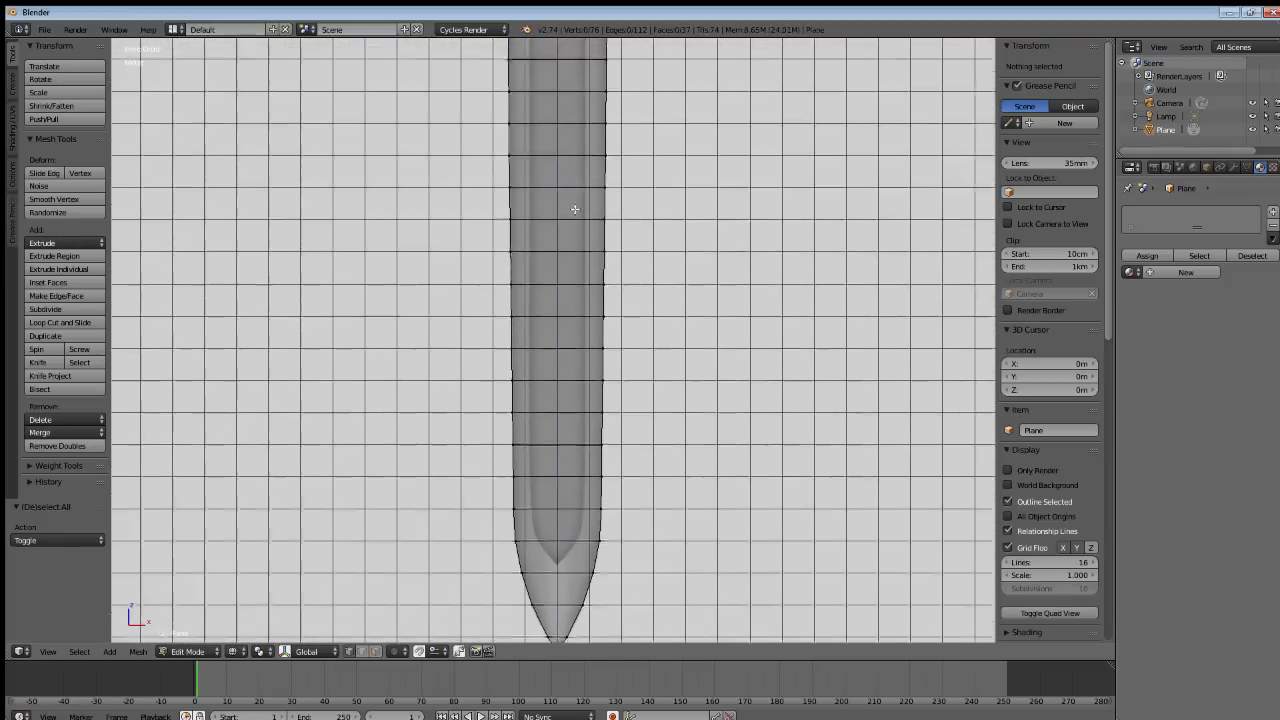
{"action": "scroll", "coordinate": [557, 180], "scroll_direction": "down", "scroll_amount": 2}
{"action": "middle_click_drag", "start_coordinate": [562, 131], "coordinate": [563, 323], "text": "shift"}
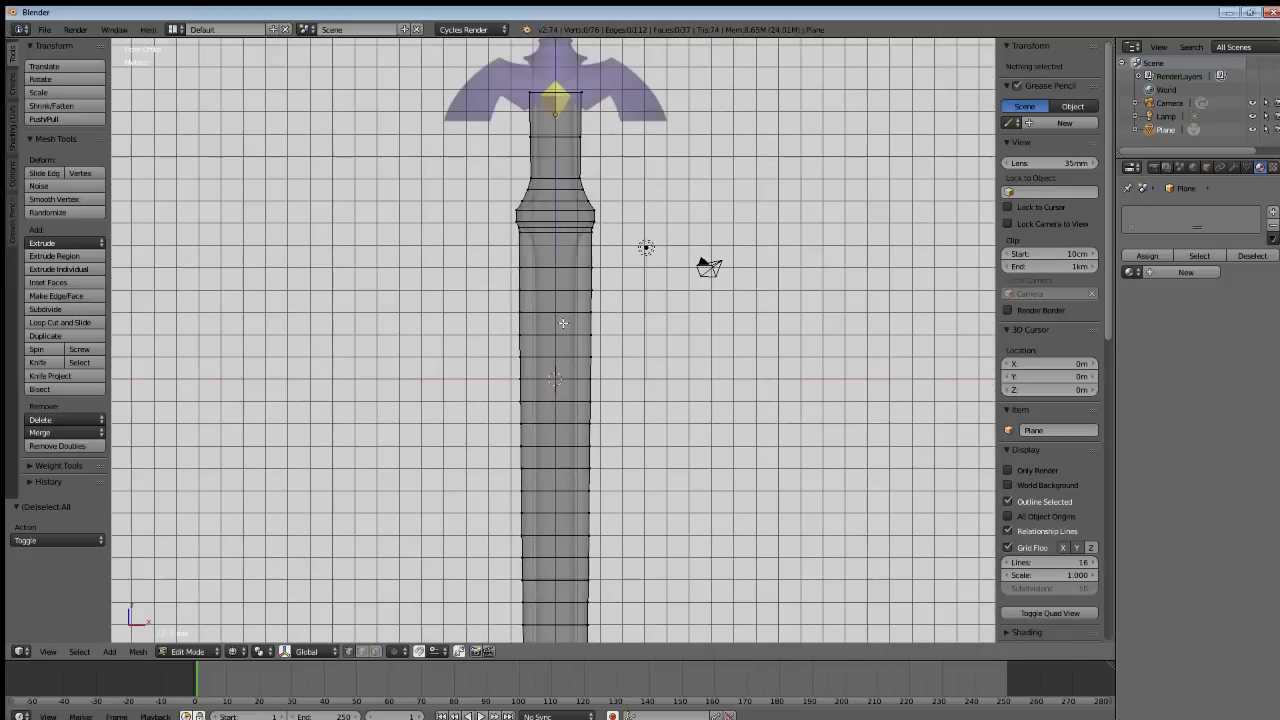
Add two evenly spaced lengthwise loop cuts running down the whole blade mesh, without sliding them.
{"action": "middle_click_drag", "start_coordinate": [560, 214], "coordinate": [593, 297], "text": "shift"}
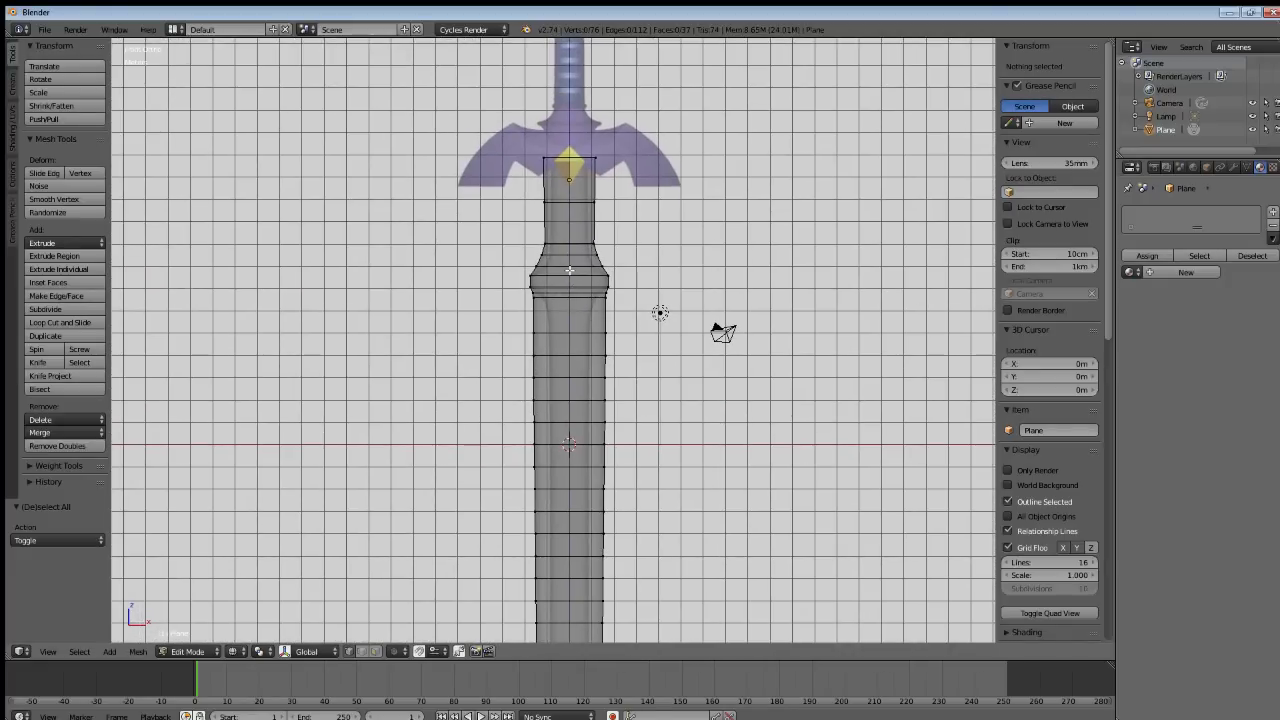
{"action": "scroll", "coordinate": [568, 247], "scroll_direction": "up", "scroll_amount": 3}
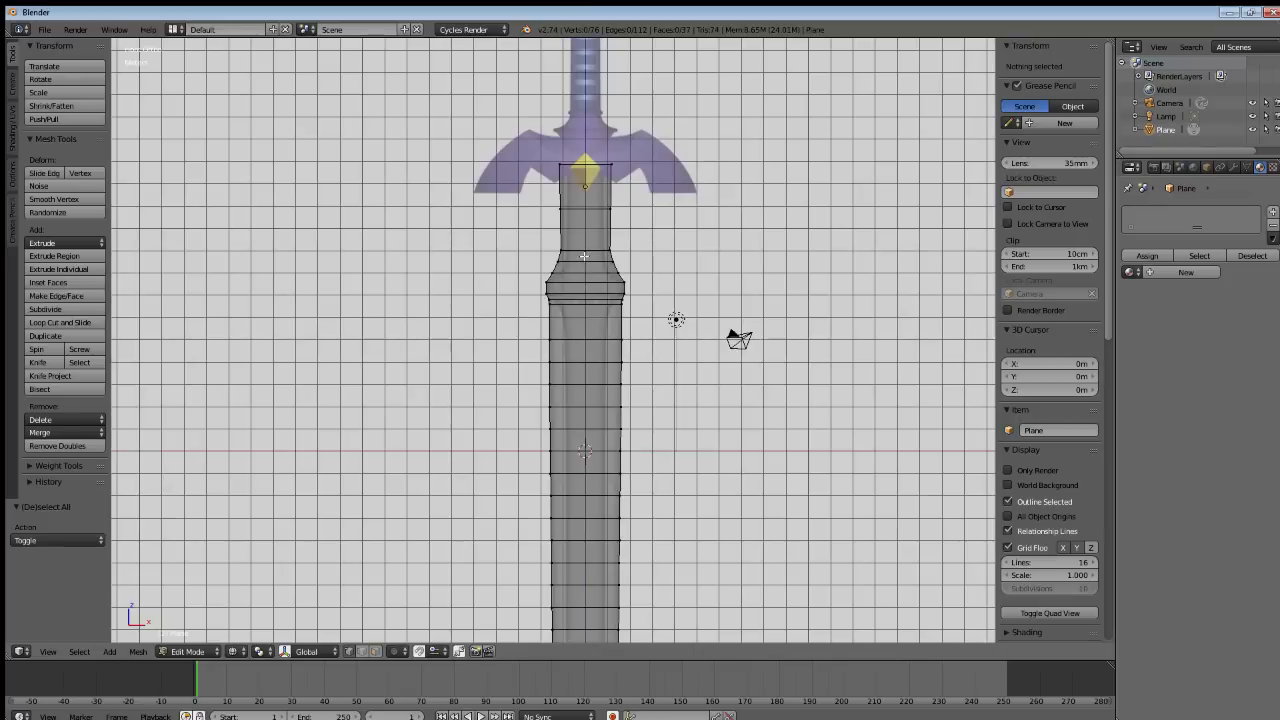
{"action": "middle_click_drag", "start_coordinate": [587, 227], "coordinate": [561, 312], "text": "shift"}
{"action": "scroll", "coordinate": [573, 297], "scroll_direction": "up", "scroll_amount": 3}
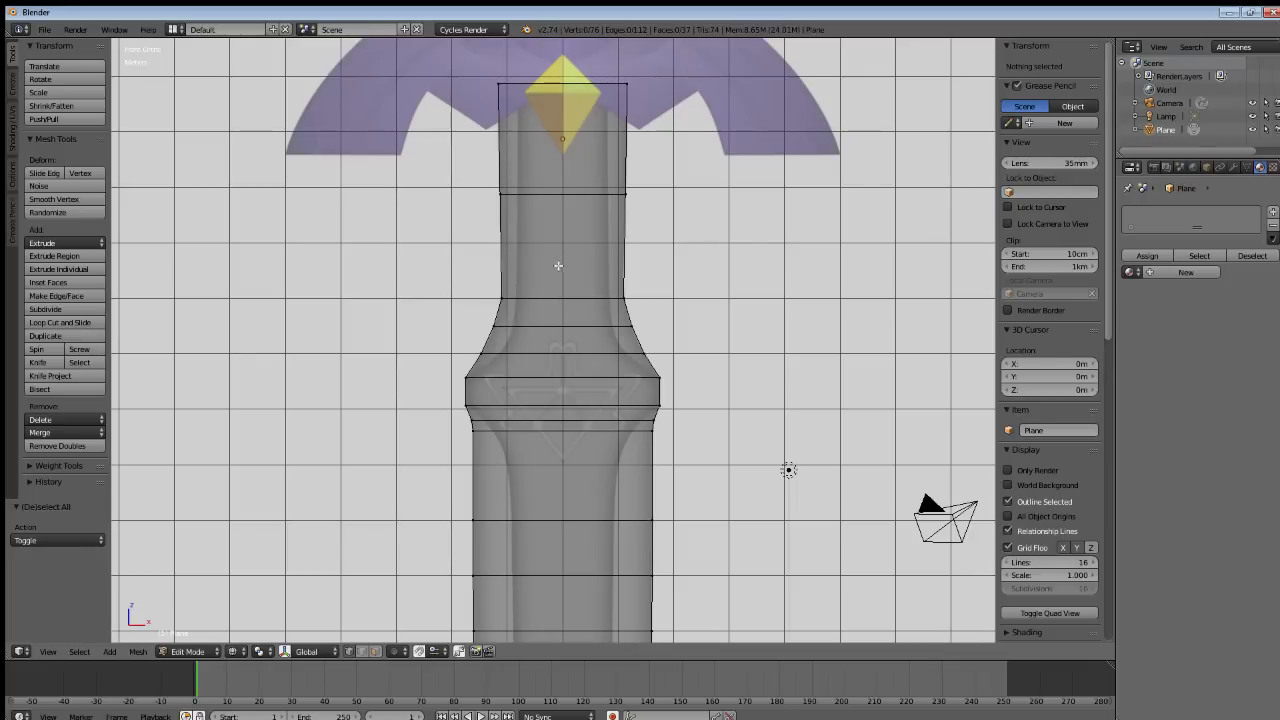
{"action": "scroll", "coordinate": [558, 236], "scroll_direction": "up", "scroll_amount": 2}
{"action": "scroll", "coordinate": [559, 236], "scroll_direction": "down", "scroll_amount": 5}
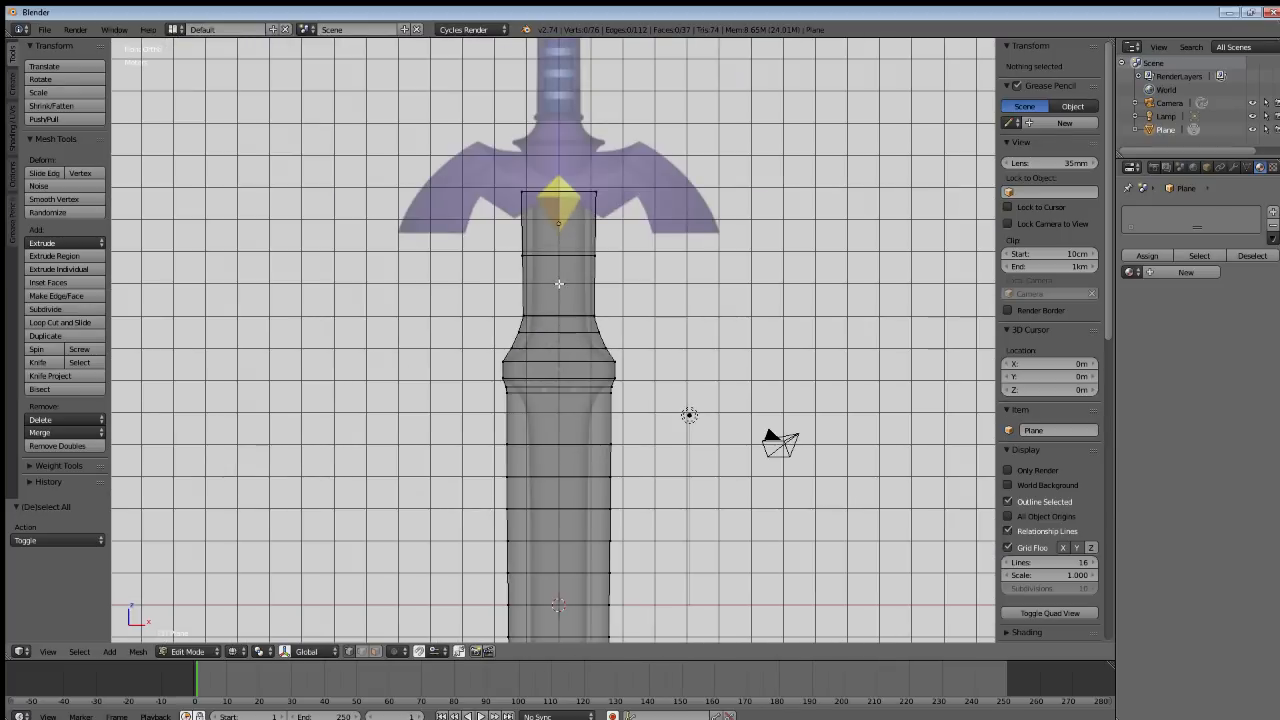
{"action": "middle_click_drag", "start_coordinate": [559, 284], "coordinate": [562, 364], "text": "shift"}
{"action": "scroll", "coordinate": [499, 346], "scroll_direction": "up", "scroll_amount": 2}
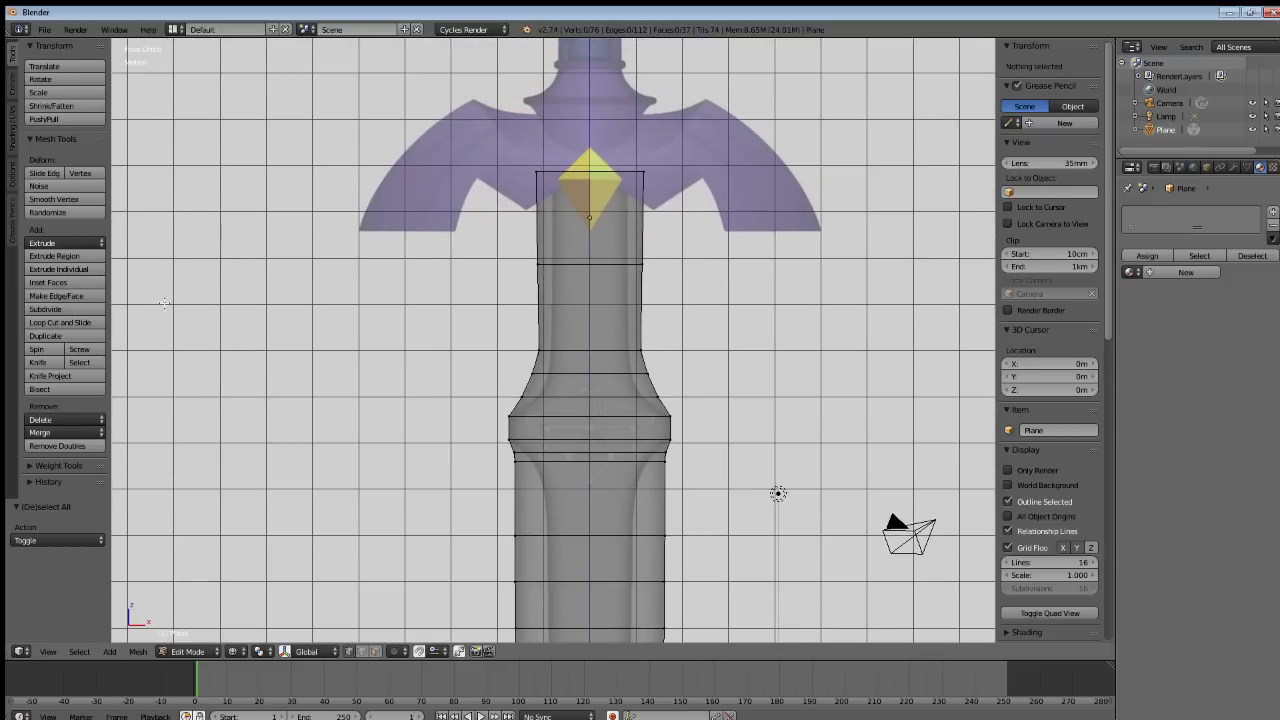
{"action": "left_click", "coordinate": [60, 322]}
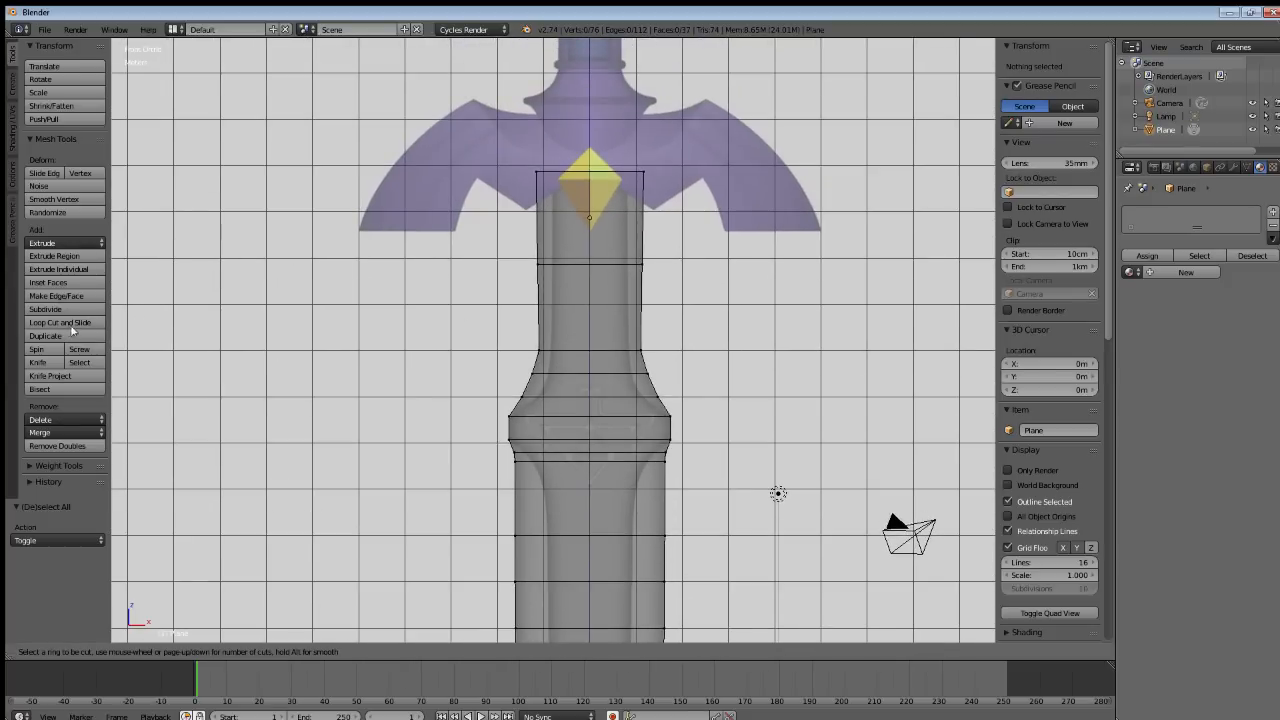
{"action": "scroll", "coordinate": [587, 162], "scroll_direction": "up", "scroll_amount": 1}
{"action": "left_click", "coordinate": [588, 163]}
{"action": "right_click", "coordinate": [592, 165]}
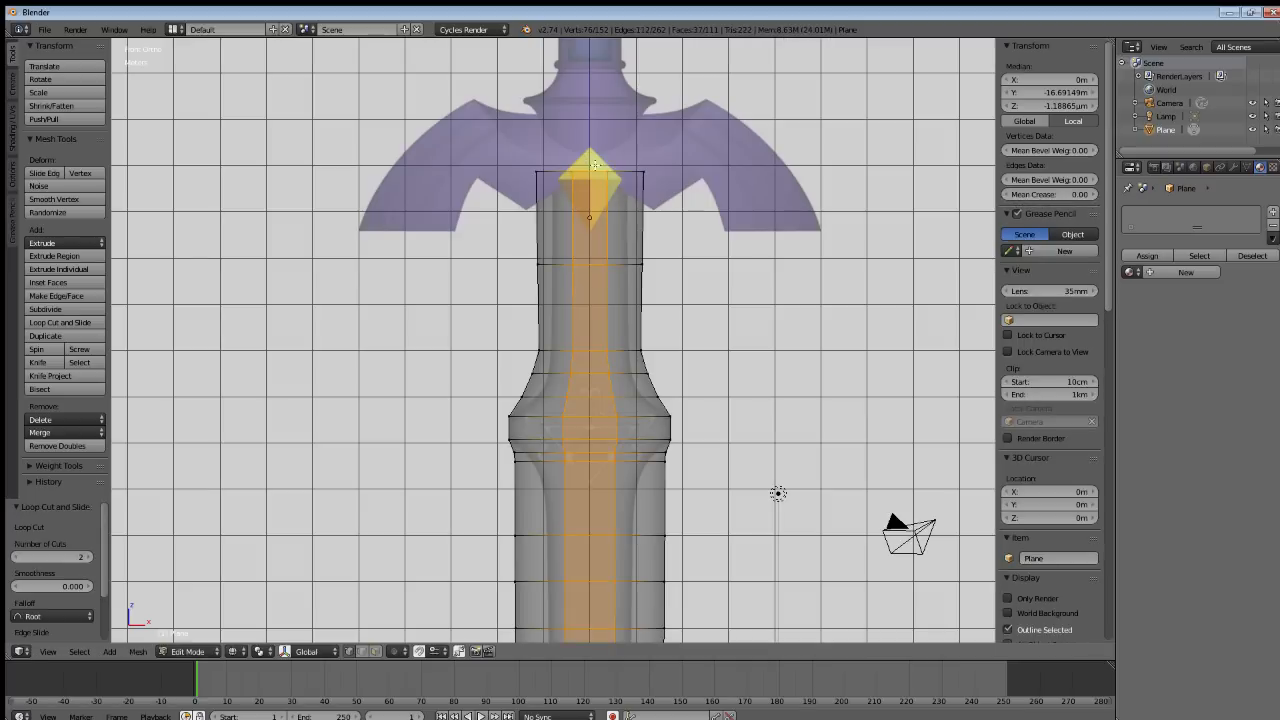
Scale the two lengthwise loops apart by about 2.134 along X toward the bevel lines in the reference, and deselect.
{"action": "key", "text": "s"}
{"action": "right_click", "coordinate": [685, 220]}
{"action": "key", "text": "s"}
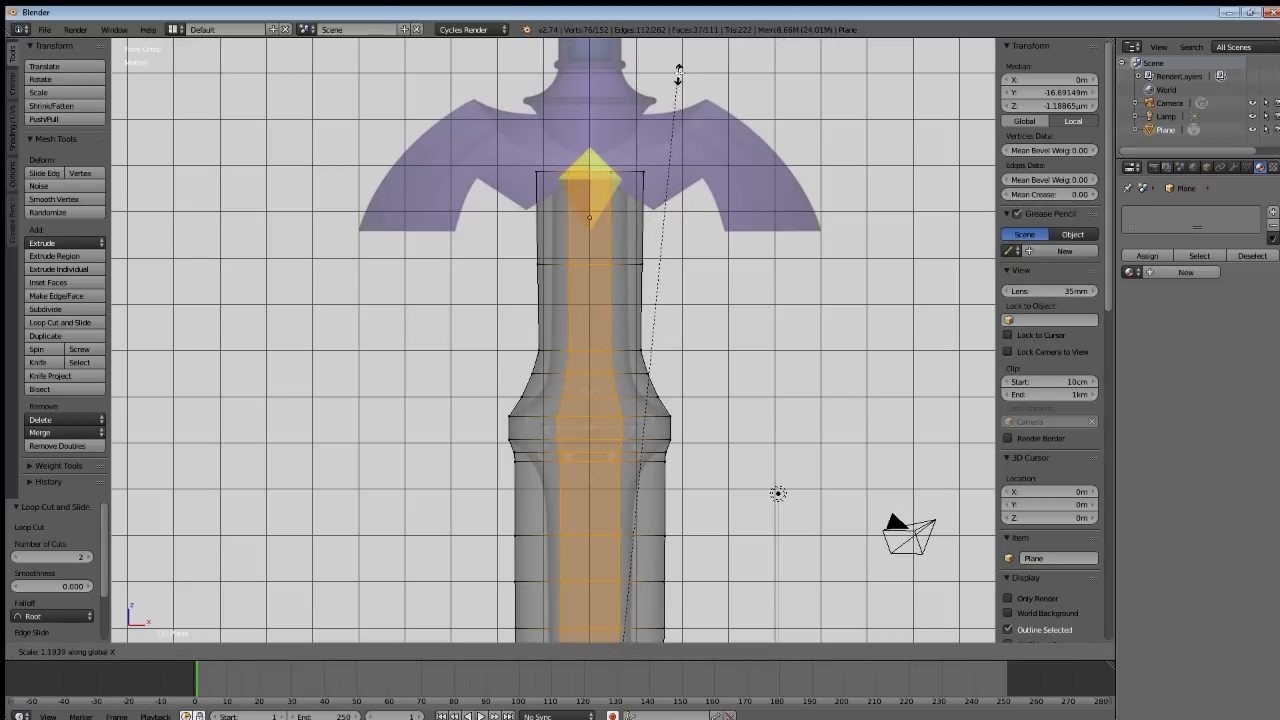
{"action": "key", "text": "x"}
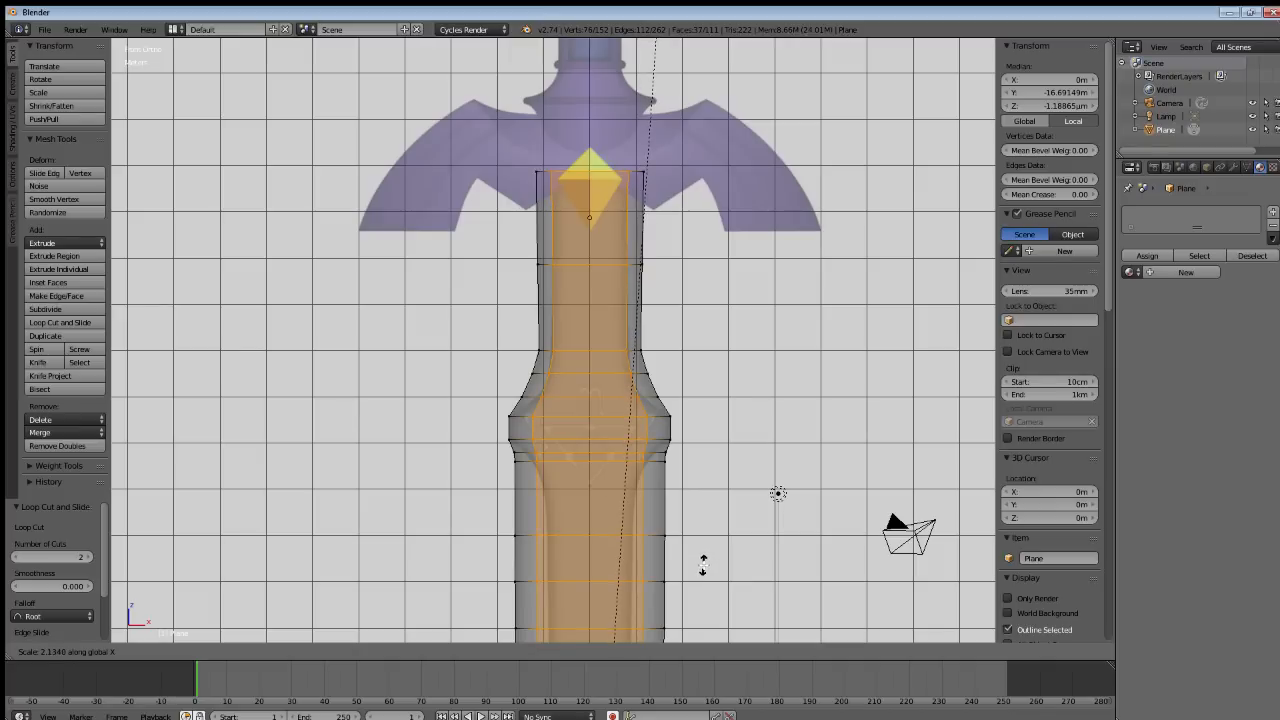
{"action": "left_click", "coordinate": [703, 564]}
{"action": "key", "text": "a"}
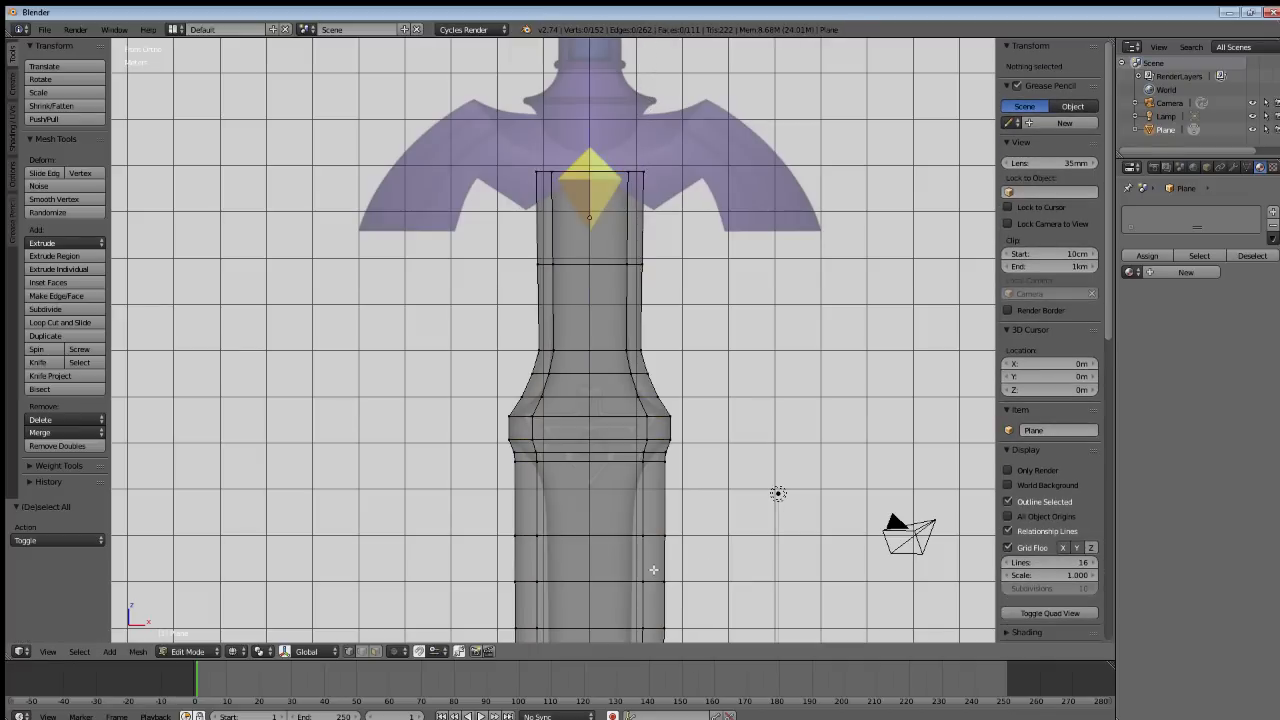
Scale the inner vertex pair where the narrow neck starts to flare by about 1.091 along X, and deselect.
{"action": "middle_click_drag", "start_coordinate": [653, 570], "coordinate": [583, 540], "text": "shift"}
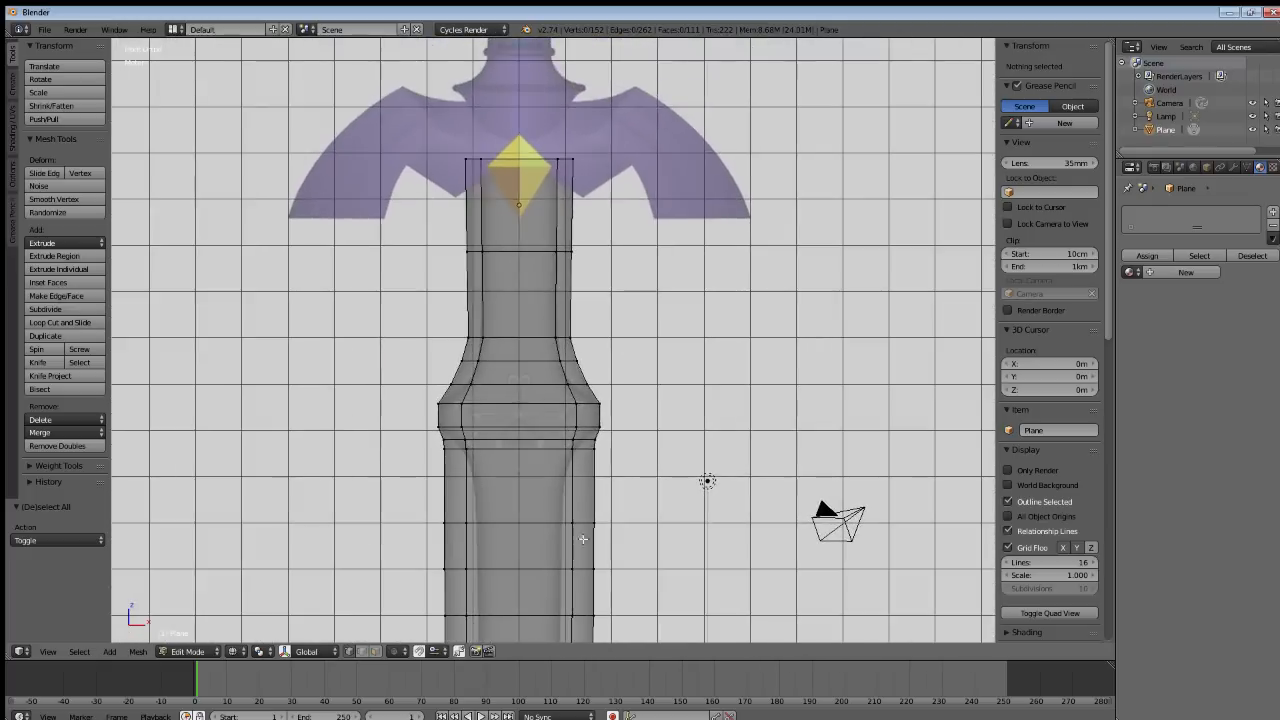
{"action": "scroll", "coordinate": [583, 540], "scroll_direction": "up", "scroll_amount": 4}
{"action": "scroll", "coordinate": [588, 478], "scroll_direction": "up", "scroll_amount": 1}
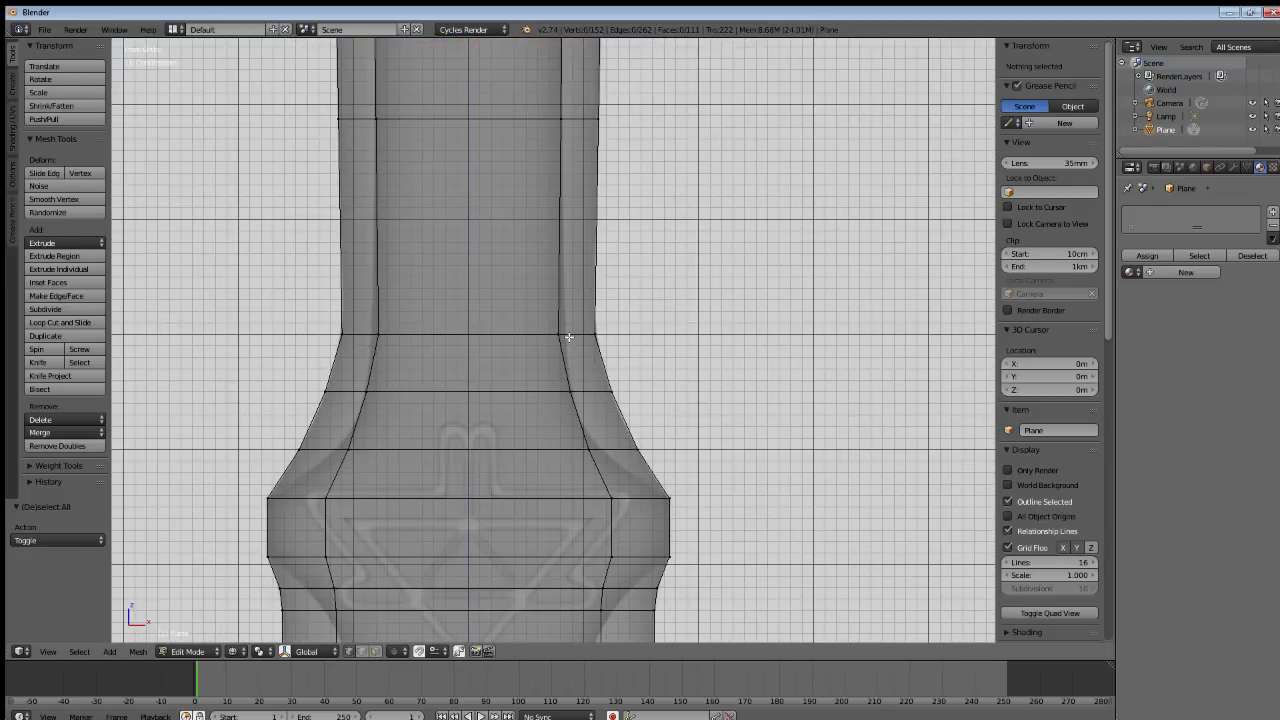
{"action": "left_click", "coordinate": [371, 351], "text": "alt"}
{"action": "middle_click_drag", "start_coordinate": [409, 380], "coordinate": [495, 408], "text": "shift"}
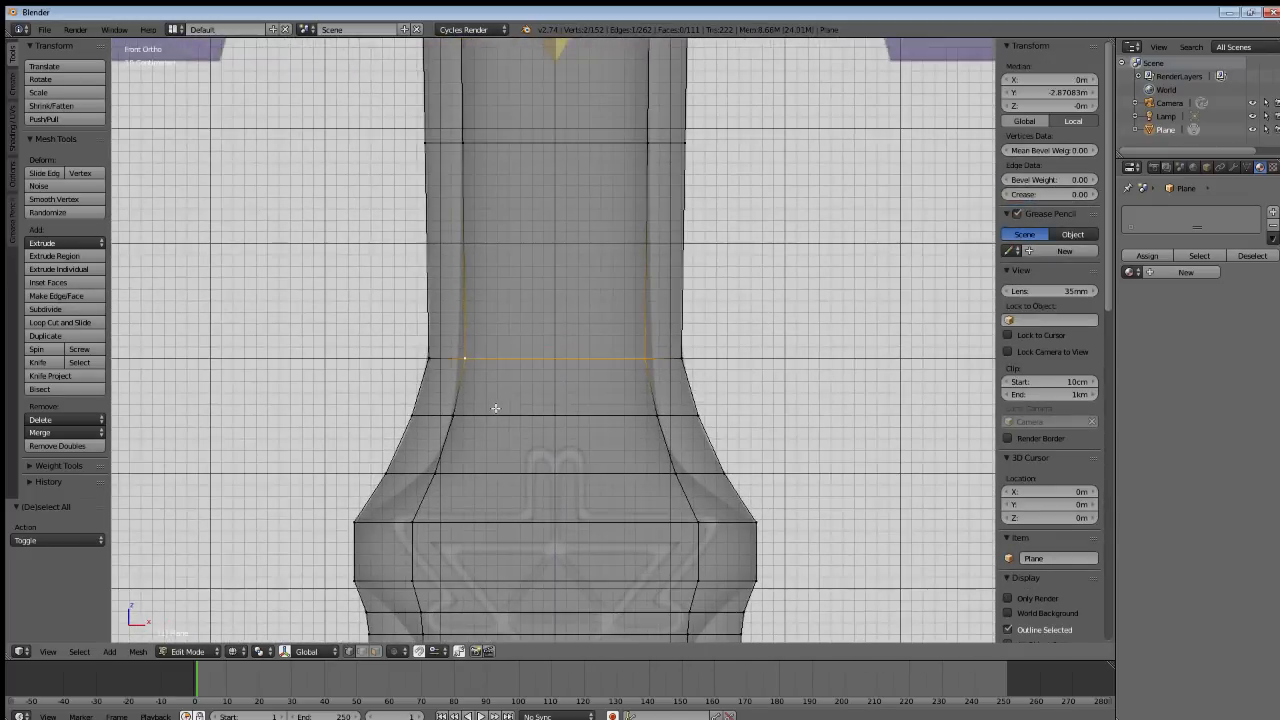
{"action": "key", "text": "s"}
{"action": "key", "text": "x"}
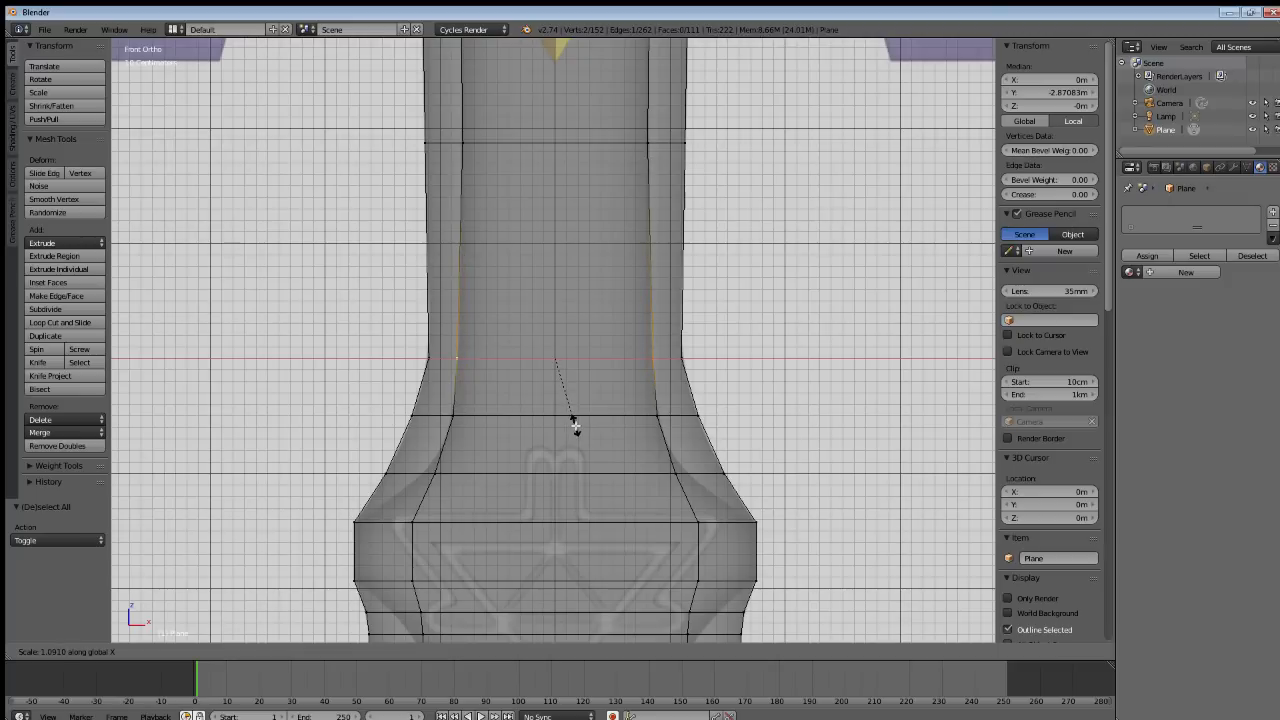
{"action": "left_click", "coordinate": [575, 427]}
{"action": "key", "text": "a"}
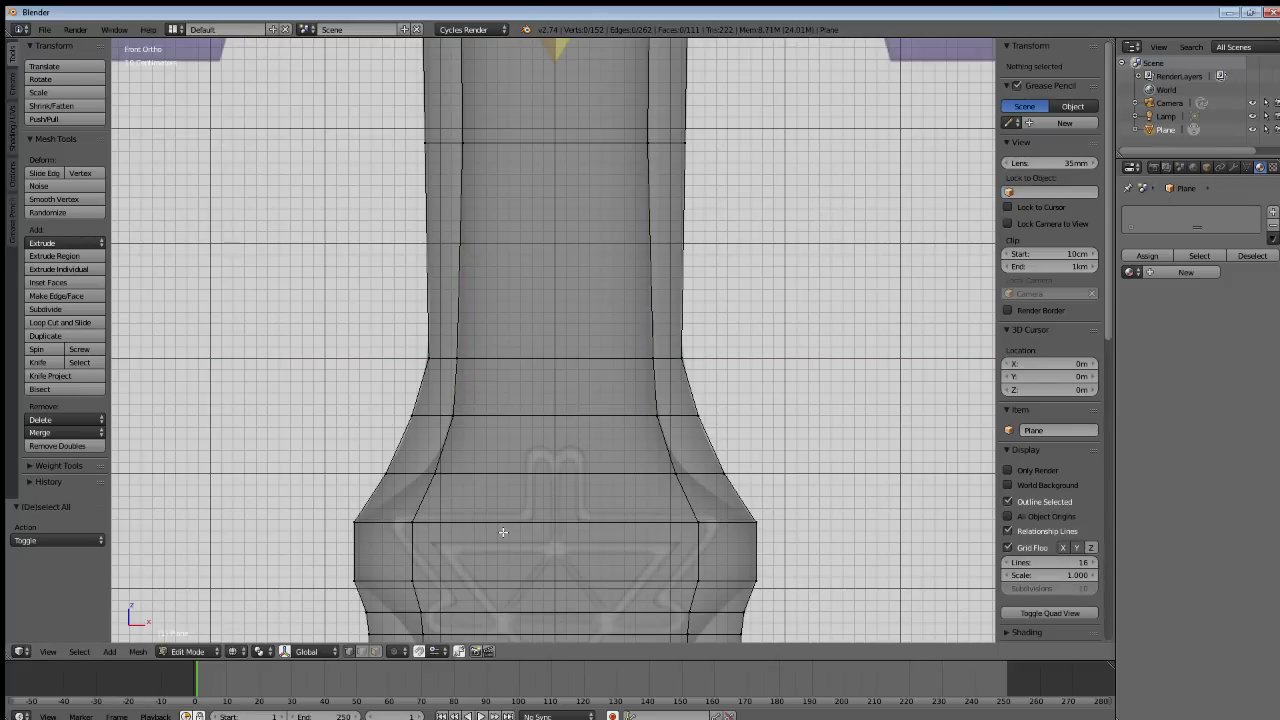
Scale the inner vertex pair in the row just above the blade's widest section by about 1.08 along X.
{"action": "middle_click_drag", "start_coordinate": [506, 531], "coordinate": [478, 421], "text": "shift"}
{"action": "right_click", "coordinate": [476, 421]}
{"action": "right_click", "coordinate": [706, 425], "text": "shift"}
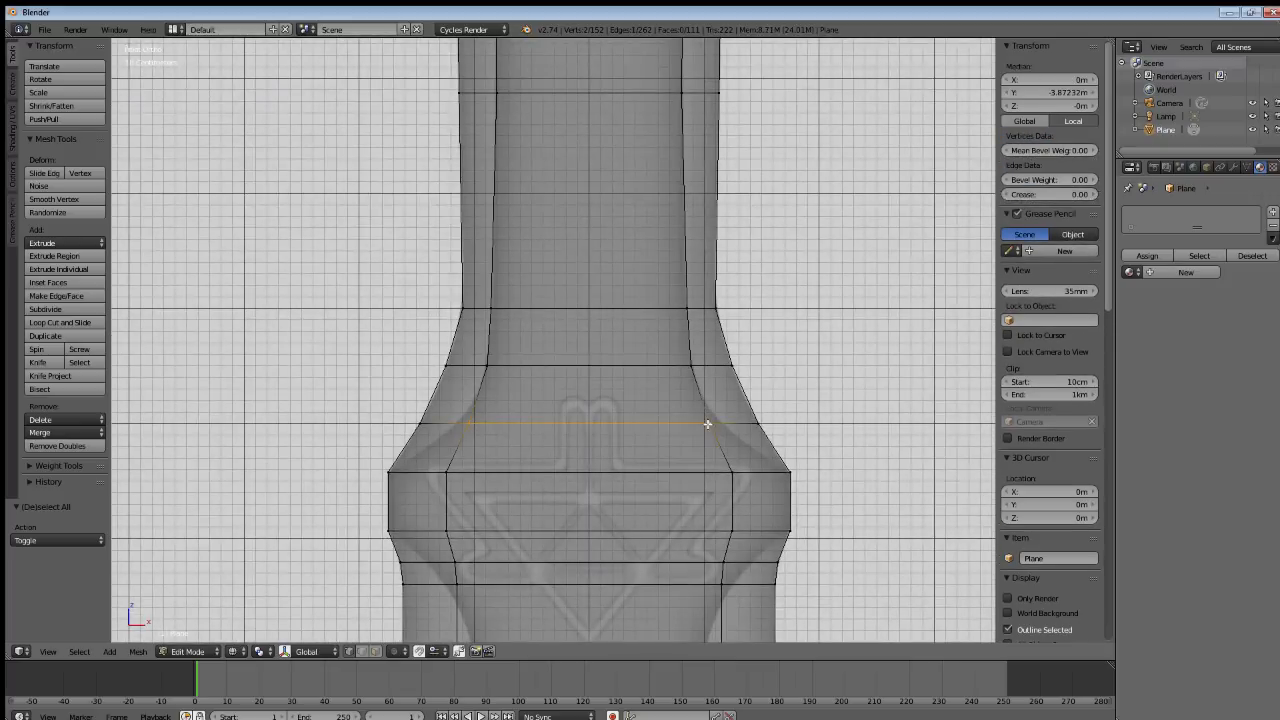
{"action": "key", "text": "s"}
{"action": "key", "text": "x"}
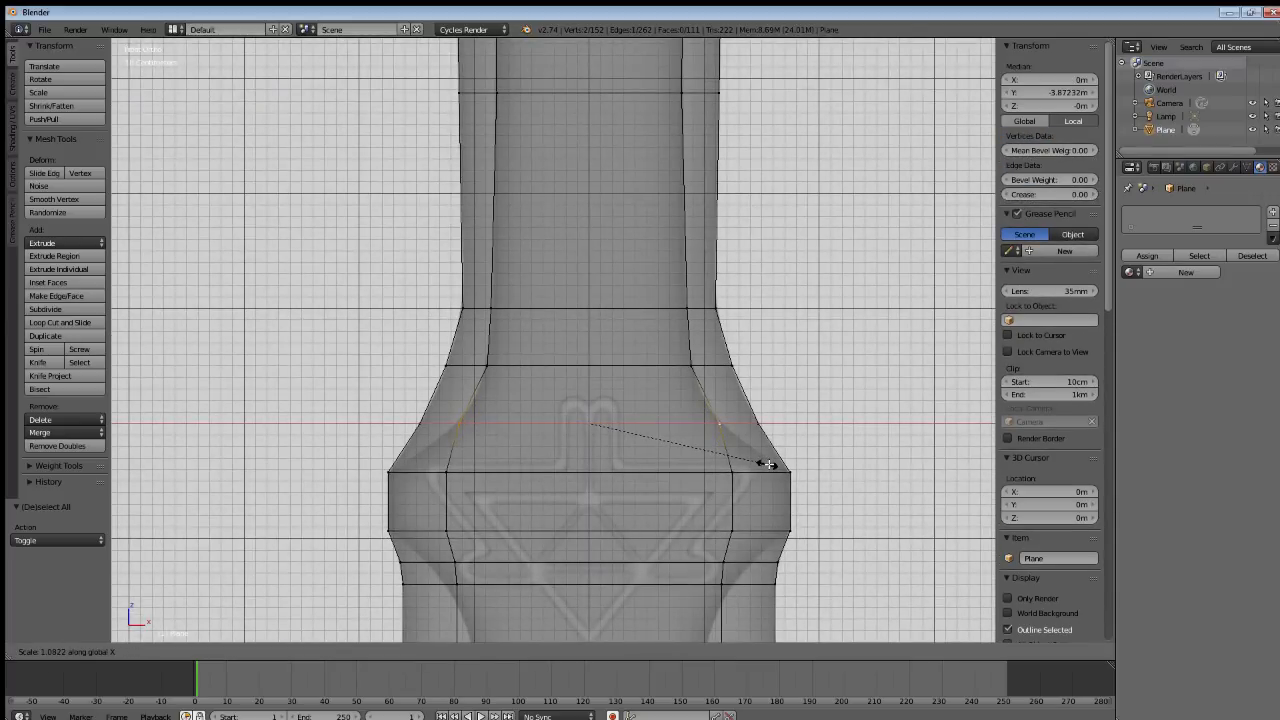
{"action": "left_click", "coordinate": [771, 464]}
Scale the inner vertex pair on the upper edge of the widest section by 1.386 along X, out to the blade's outline.
{"action": "right_click", "coordinate": [742, 476], "text": "alt"}
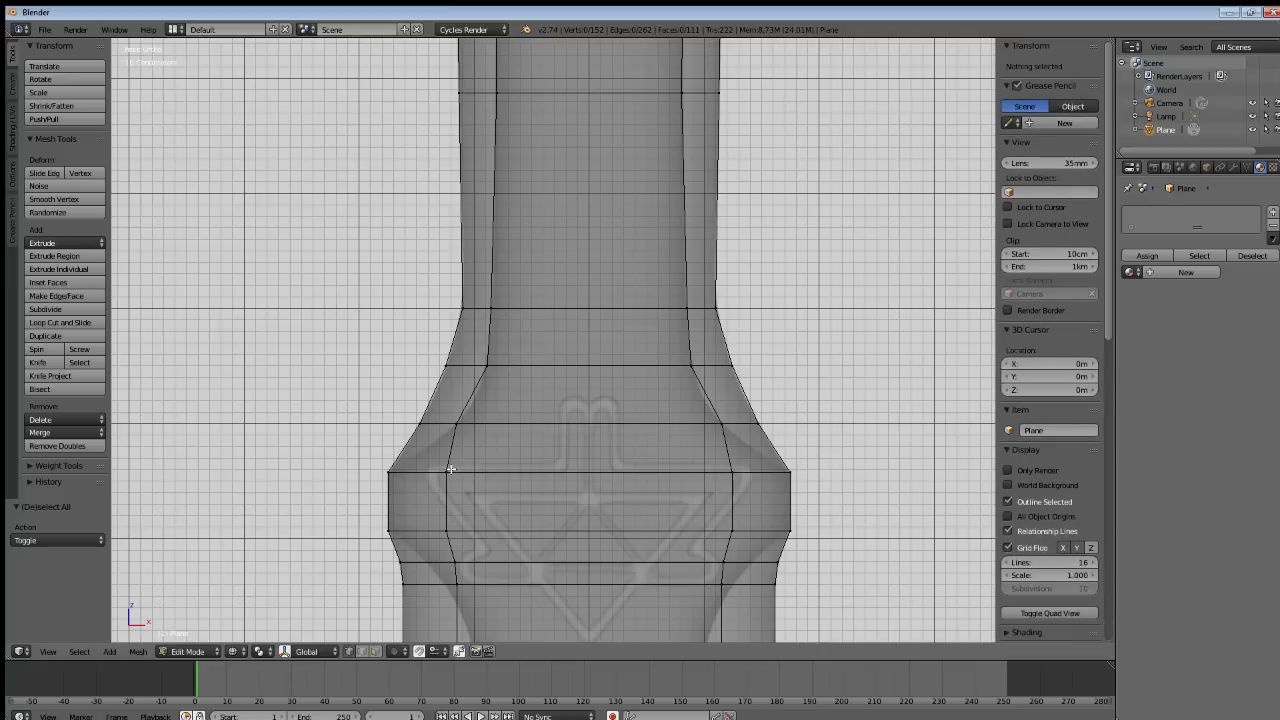
{"action": "key", "text": "s"}
{"action": "key", "text": "x"}
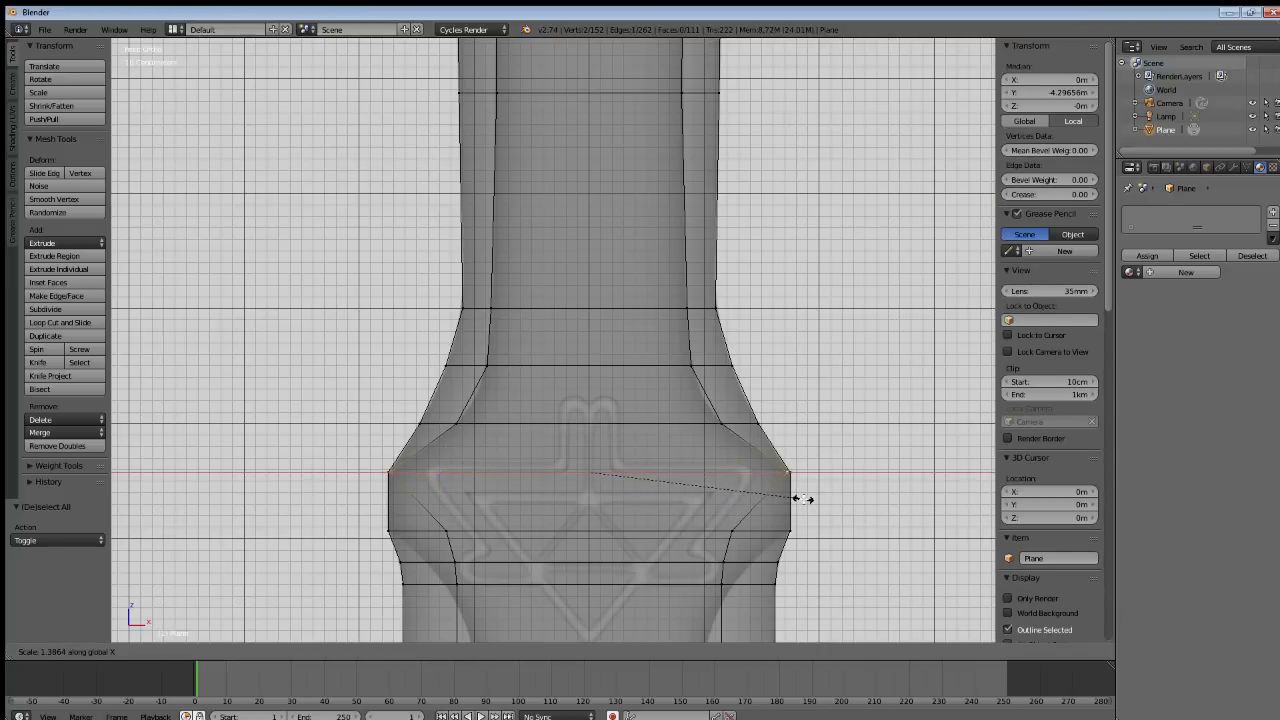
{"action": "left_click", "coordinate": [797, 498]}
Scale the inner vertex pair on the lower edge of the widest section by about 1.384 along X, and deselect.
{"action": "right_click", "coordinate": [590, 532], "text": "alt"}
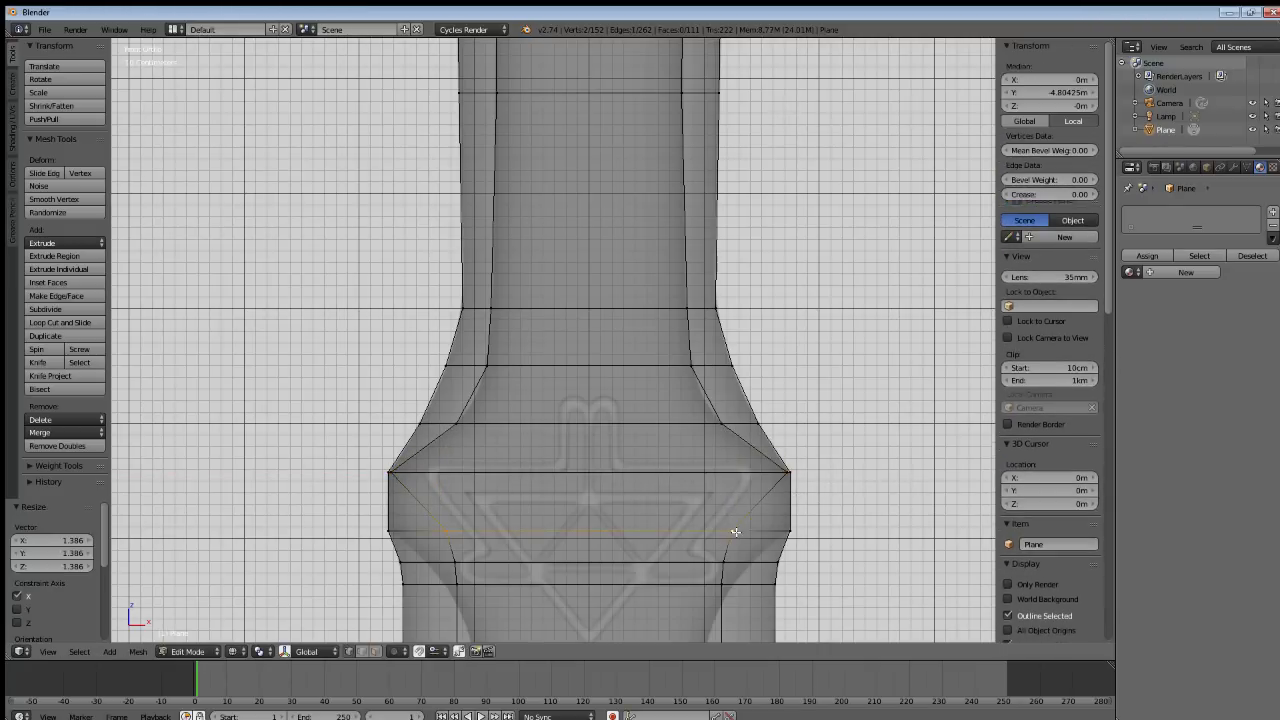
{"action": "key", "text": "s"}
{"action": "key", "text": "x"}
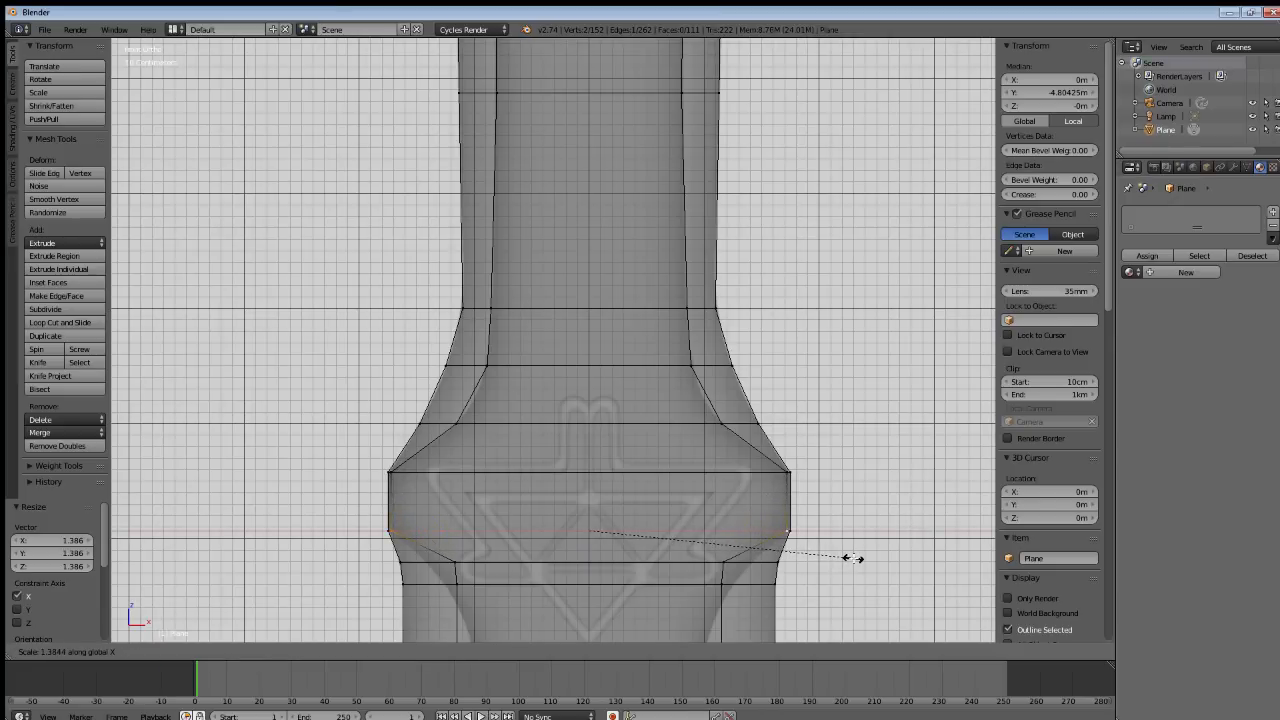
{"action": "left_click", "coordinate": [852, 558]}
{"action": "key", "text": "a"}
Scale the inner vertex pair in the first row below the widest section by 1.209 along X to follow the bevel curve.
{"action": "middle_click_drag", "start_coordinate": [562, 587], "coordinate": [471, 447], "text": "shift"}
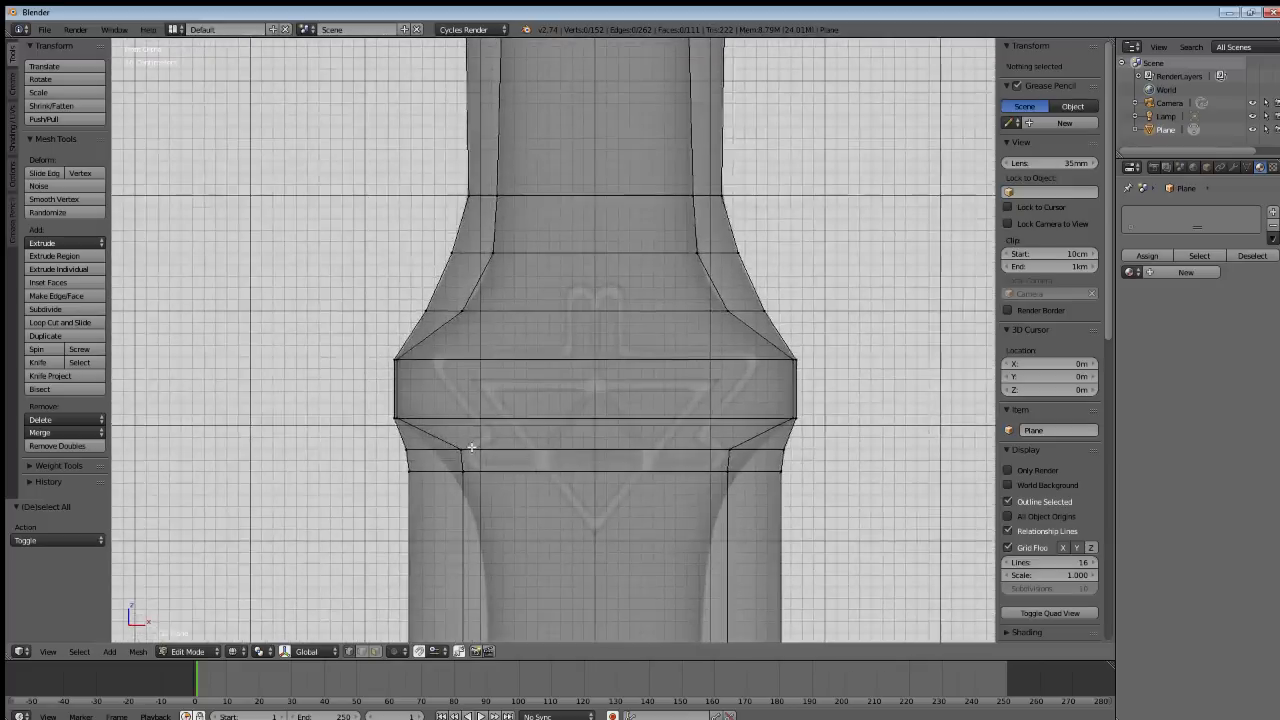
{"action": "right_click", "coordinate": [471, 447]}
{"action": "right_click", "coordinate": [735, 448], "text": "shift"}
{"action": "key", "text": "s"}
{"action": "key", "text": "x"}
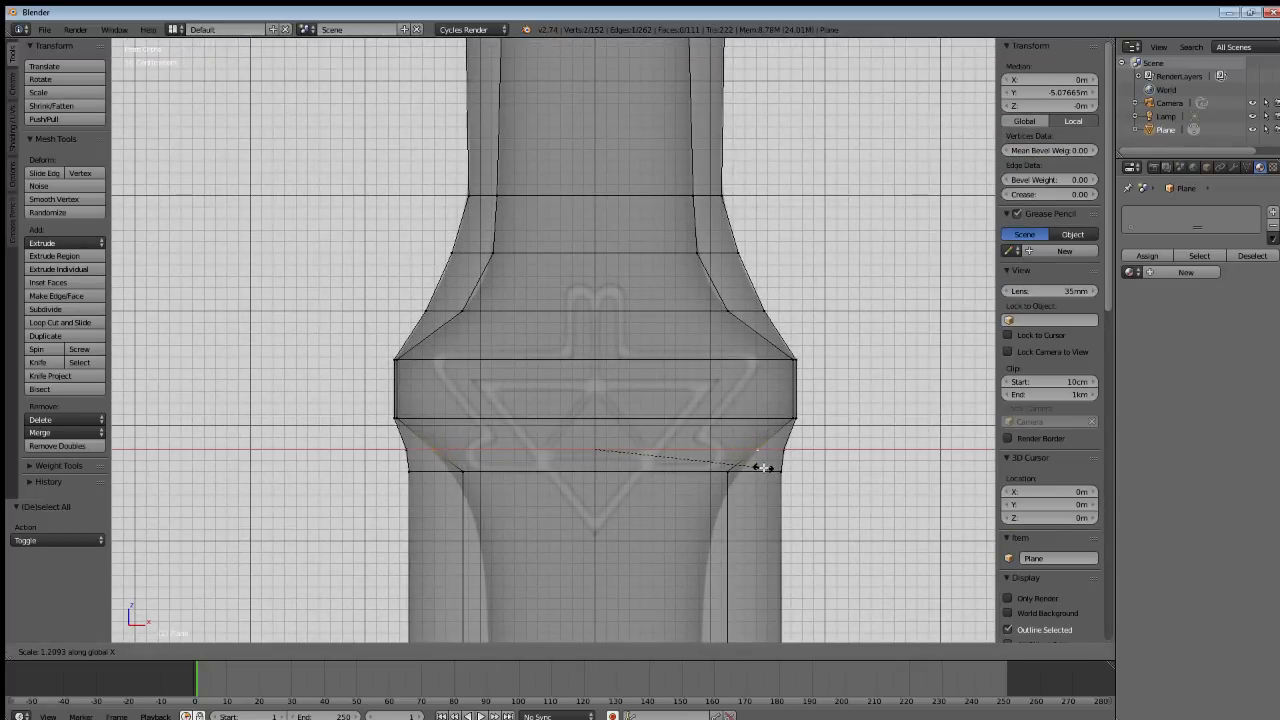
{"action": "left_click", "coordinate": [763, 467]}
Scale the inner vertex pair in the second row below the widest section by 1.097 along X, and deselect.
{"action": "right_click", "coordinate": [467, 471]}
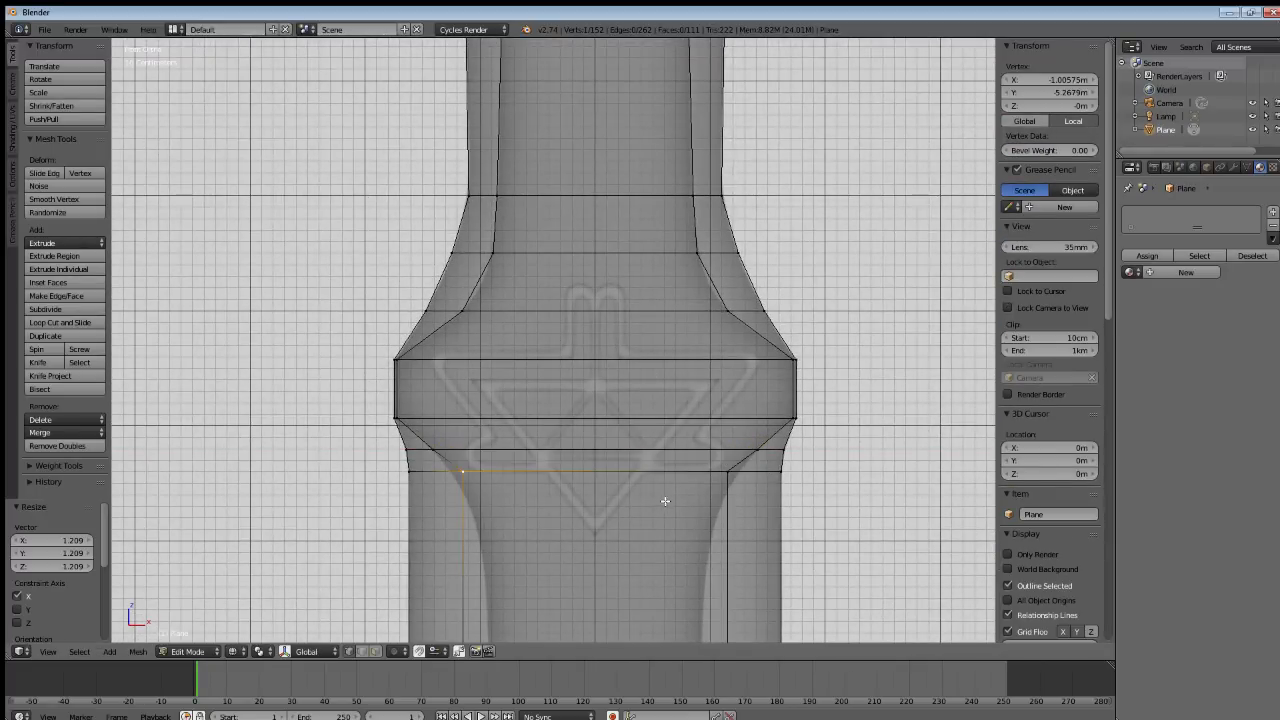
{"action": "right_click", "coordinate": [723, 478], "text": "shift"}
{"action": "key", "text": "s"}
{"action": "key", "text": "x"}
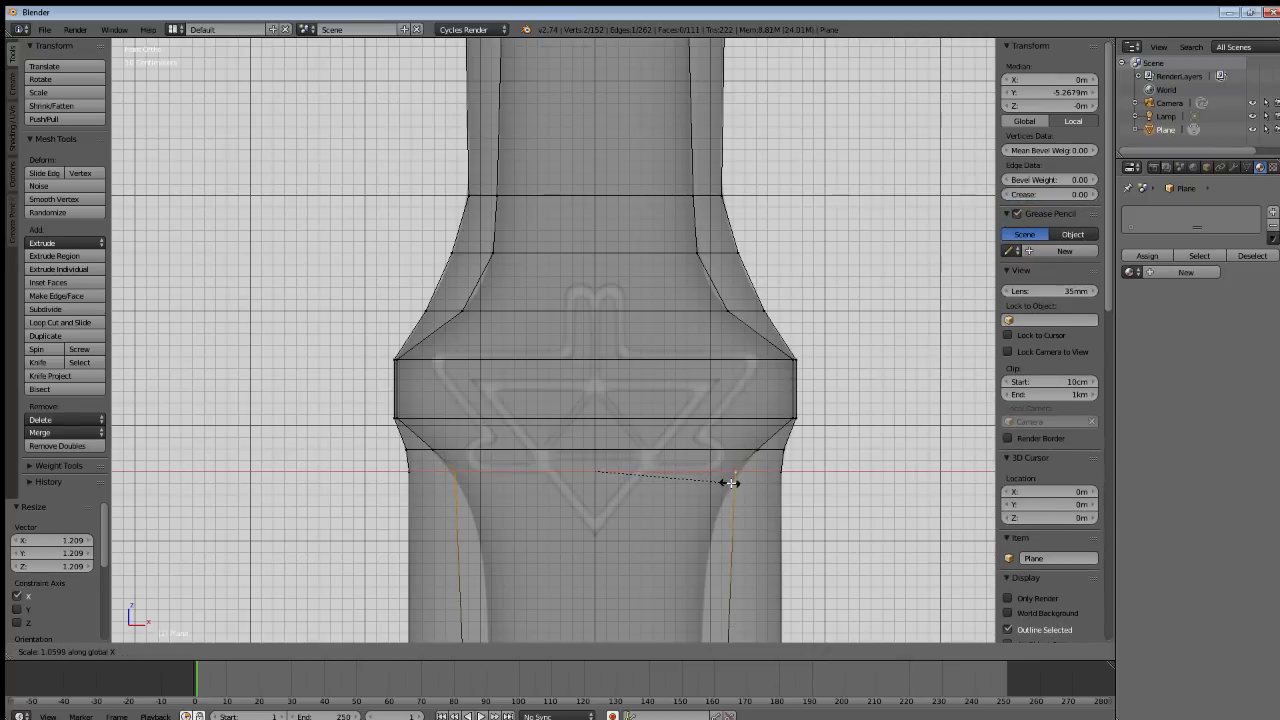
{"action": "left_click", "coordinate": [735, 483]}
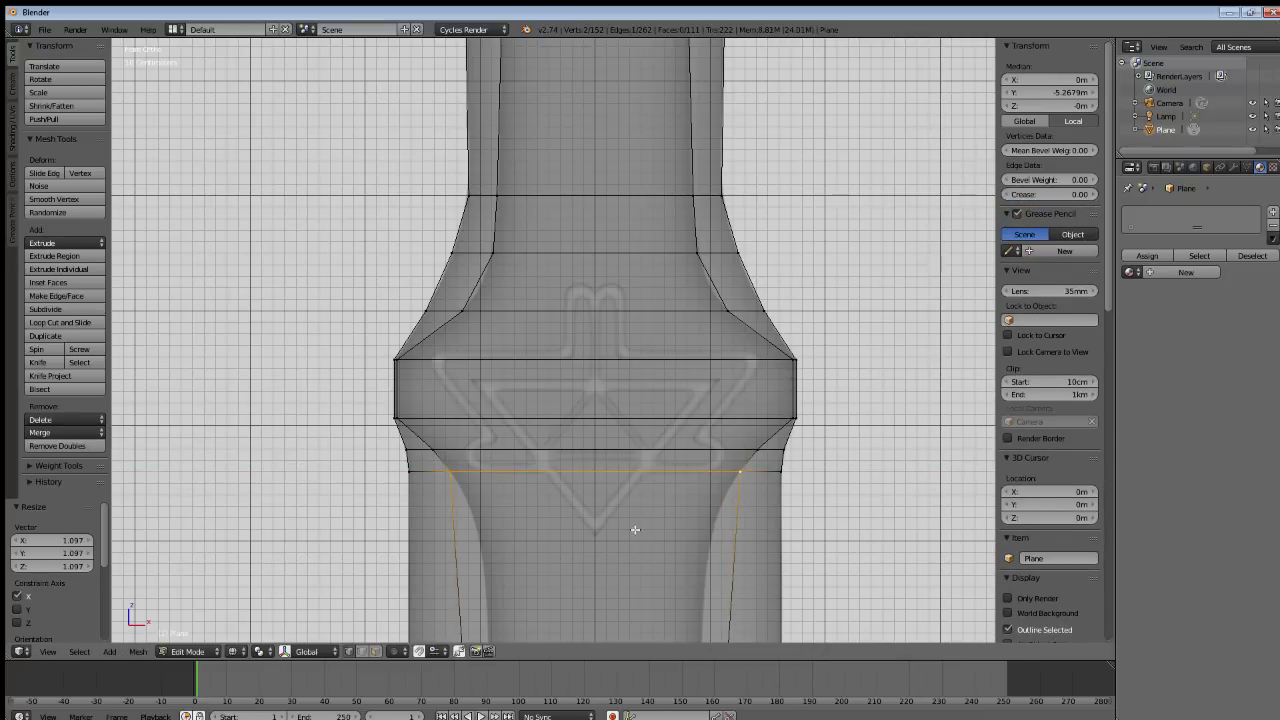
{"action": "key", "text": "a"}
Add one crosswise loop cut in the long section below the collar, slid up to about Y -5.67 m, and deselect.
{"action": "middle_click_drag", "start_coordinate": [584, 549], "coordinate": [581, 409], "text": "shift"}
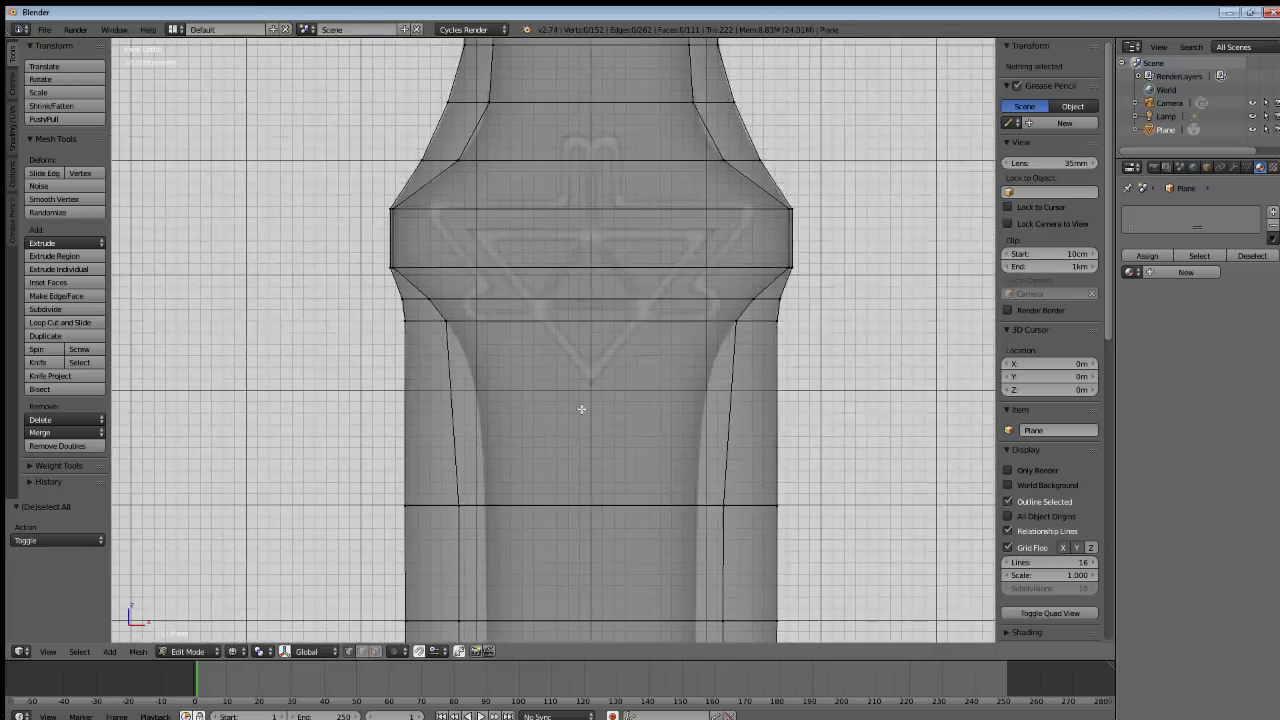
{"action": "left_click", "coordinate": [84, 322]}
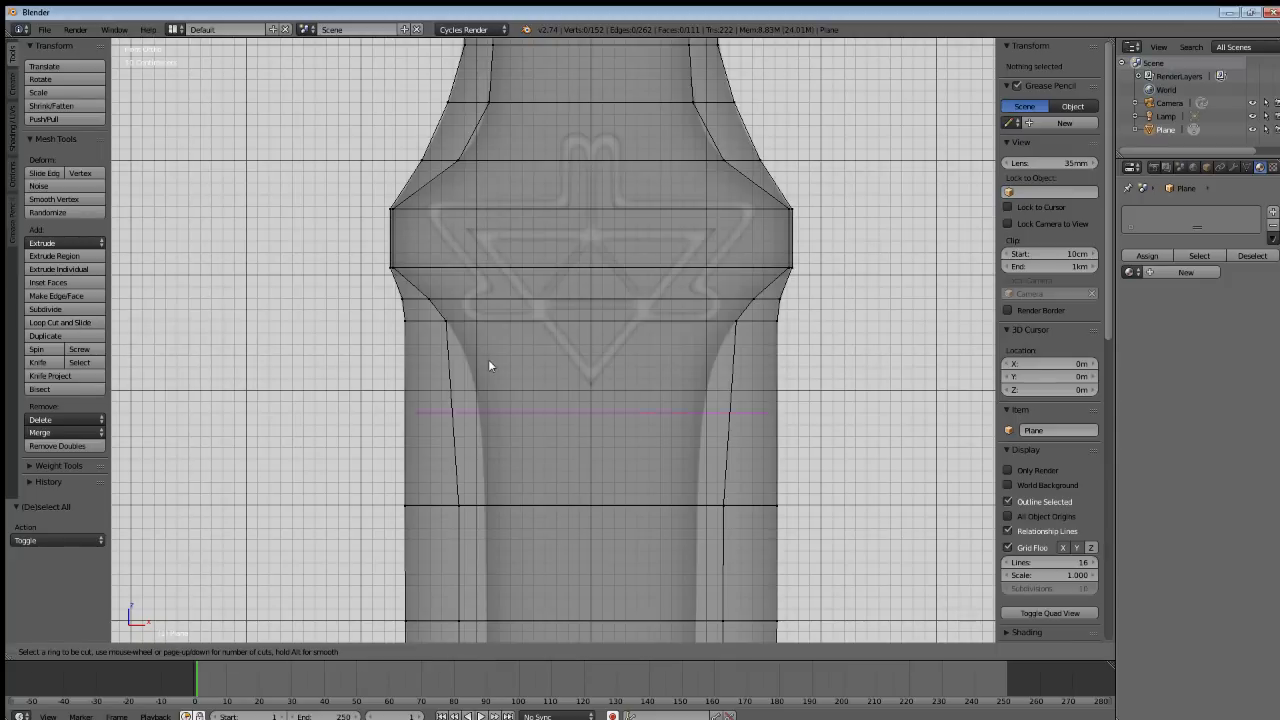
{"action": "left_click", "coordinate": [424, 388]}
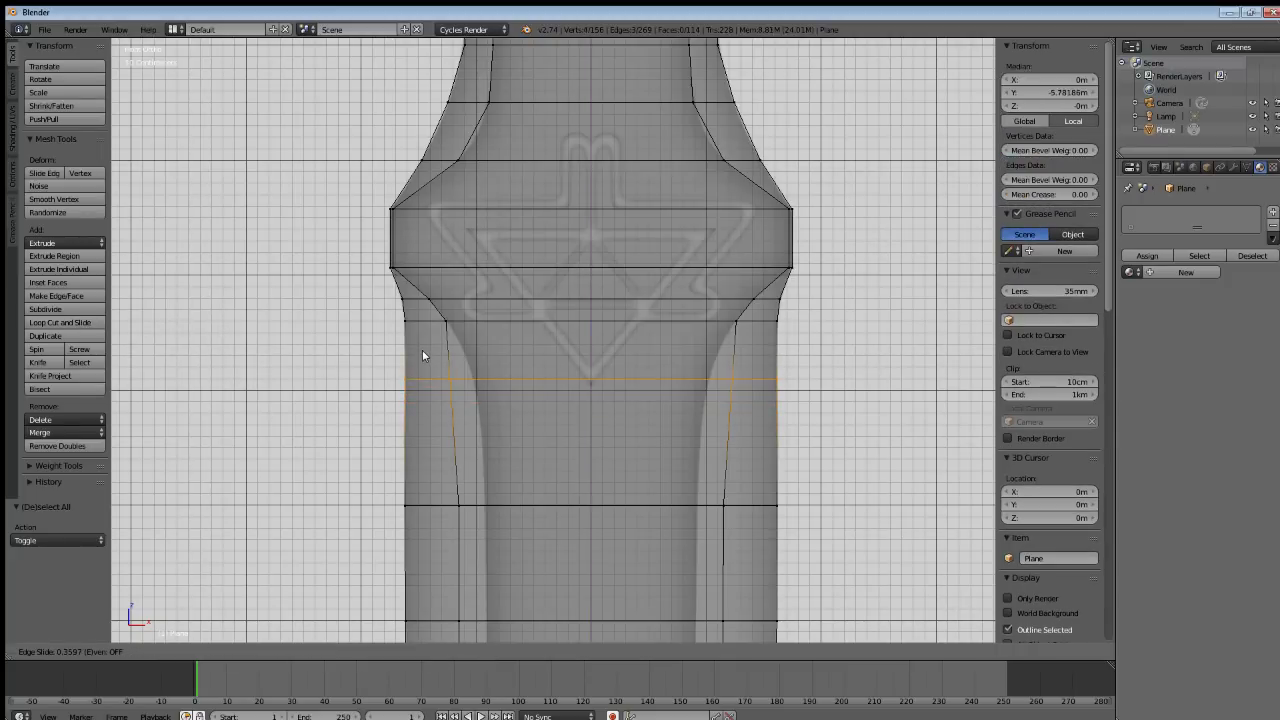
{"action": "left_click", "coordinate": [420, 341]}
{"action": "key", "text": "a"}
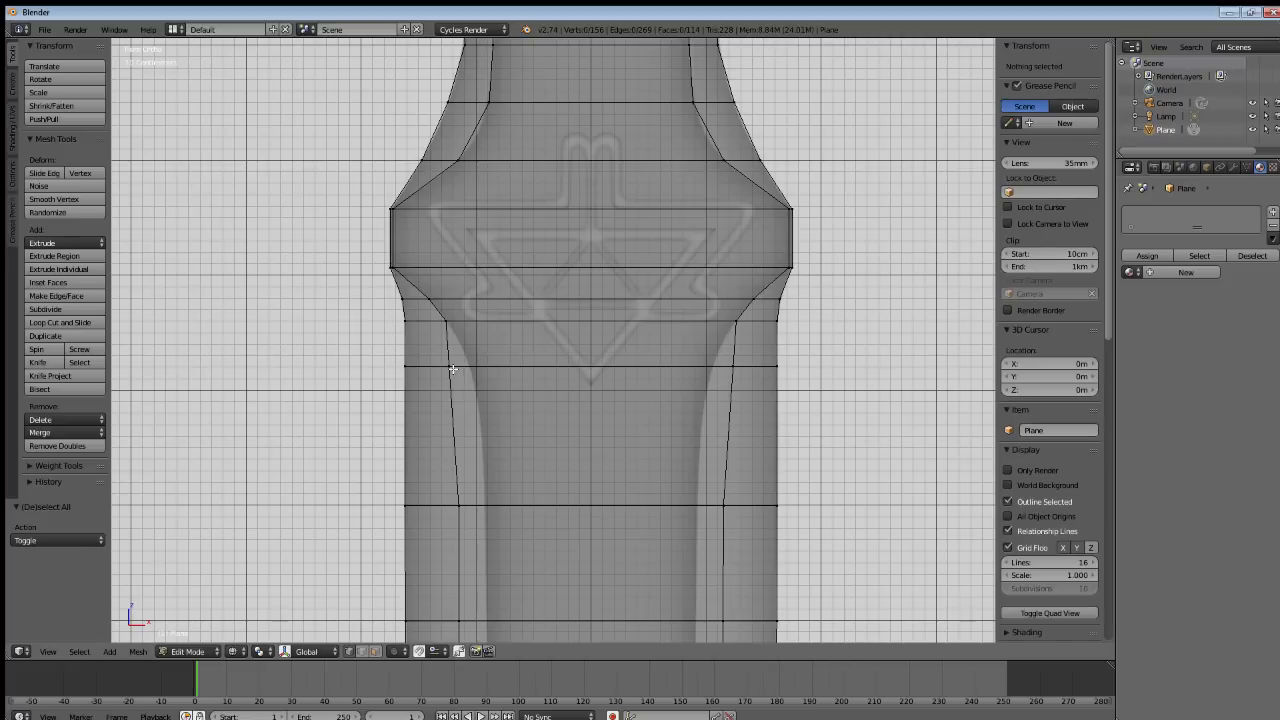
Scale the new crosswise loop's inner vertex pair by 0.858 along X to match the bevel curve, and deselect.
{"action": "right_click", "coordinate": [451, 367]}
{"action": "right_click", "coordinate": [735, 368], "text": "shift"}
{"action": "key", "text": "s"}
{"action": "key", "text": "x"}
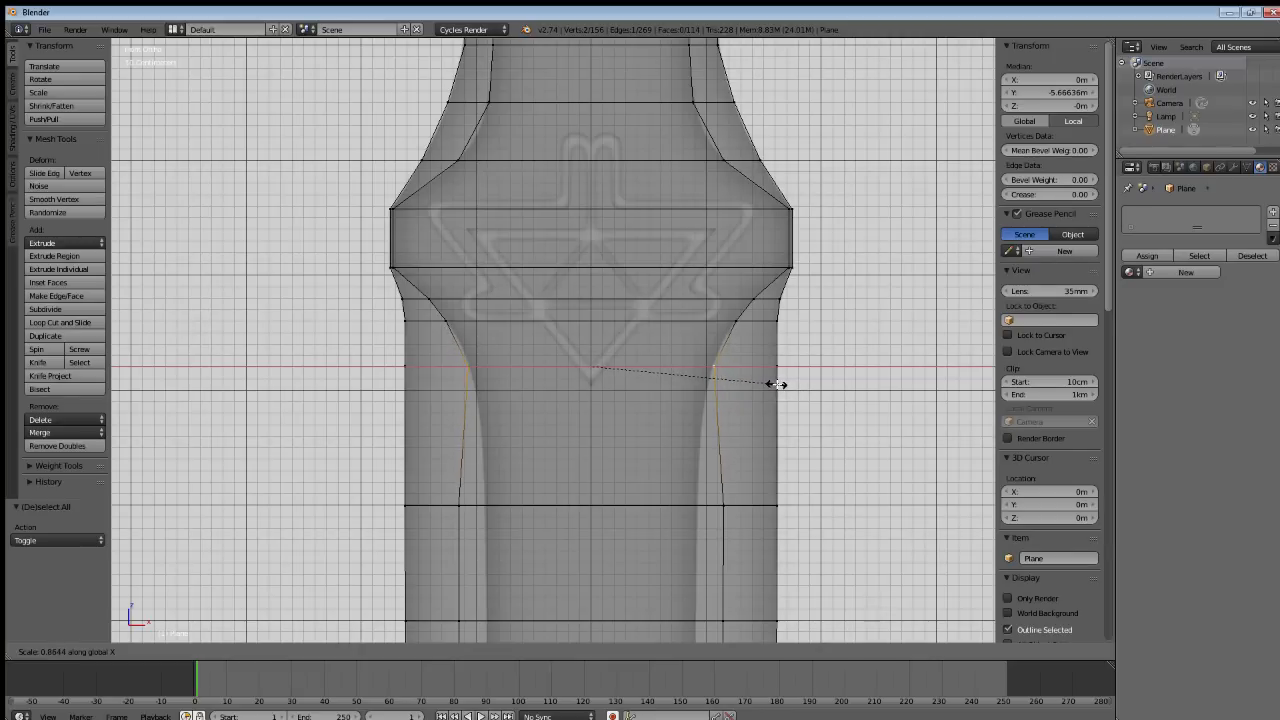
{"action": "left_click", "coordinate": [775, 382]}
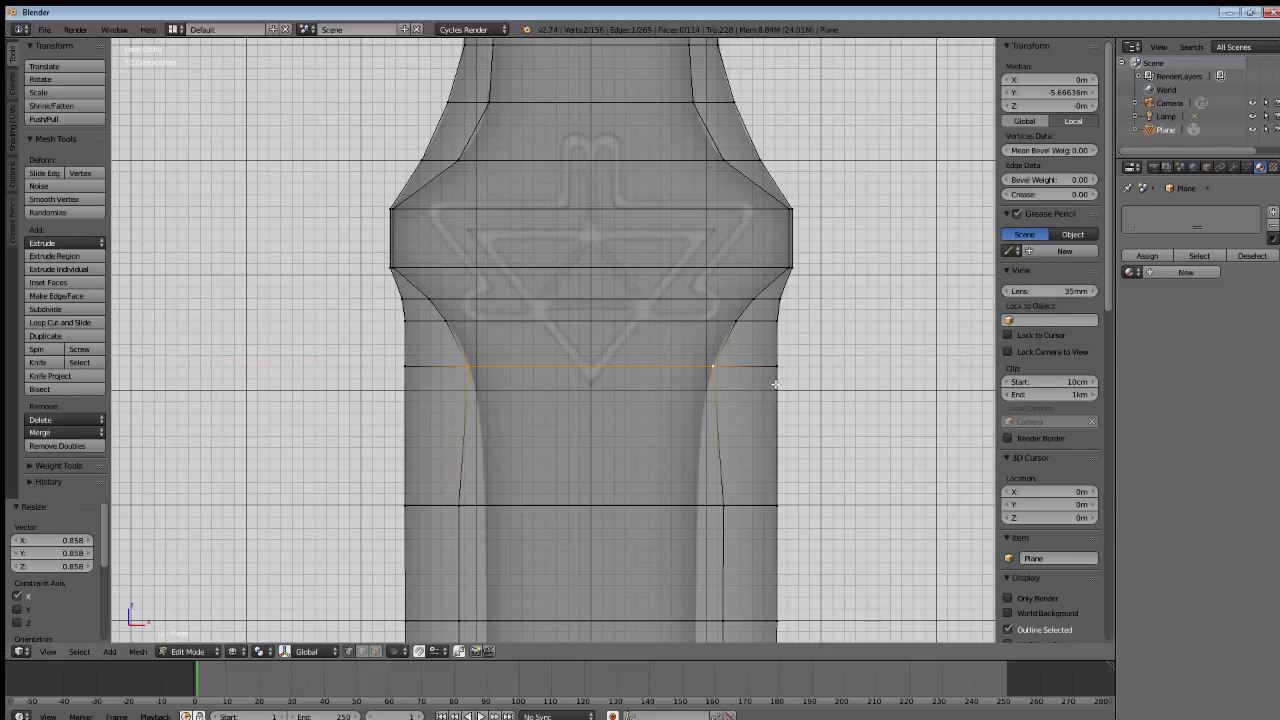
{"action": "key", "text": "a"}
Scale the inner vertex pair in the row below the new loop by 0.805 along X onto the reference's bevel line.
{"action": "scroll", "coordinate": [557, 391], "scroll_direction": "down", "scroll_amount": 3, "text": "shift"}
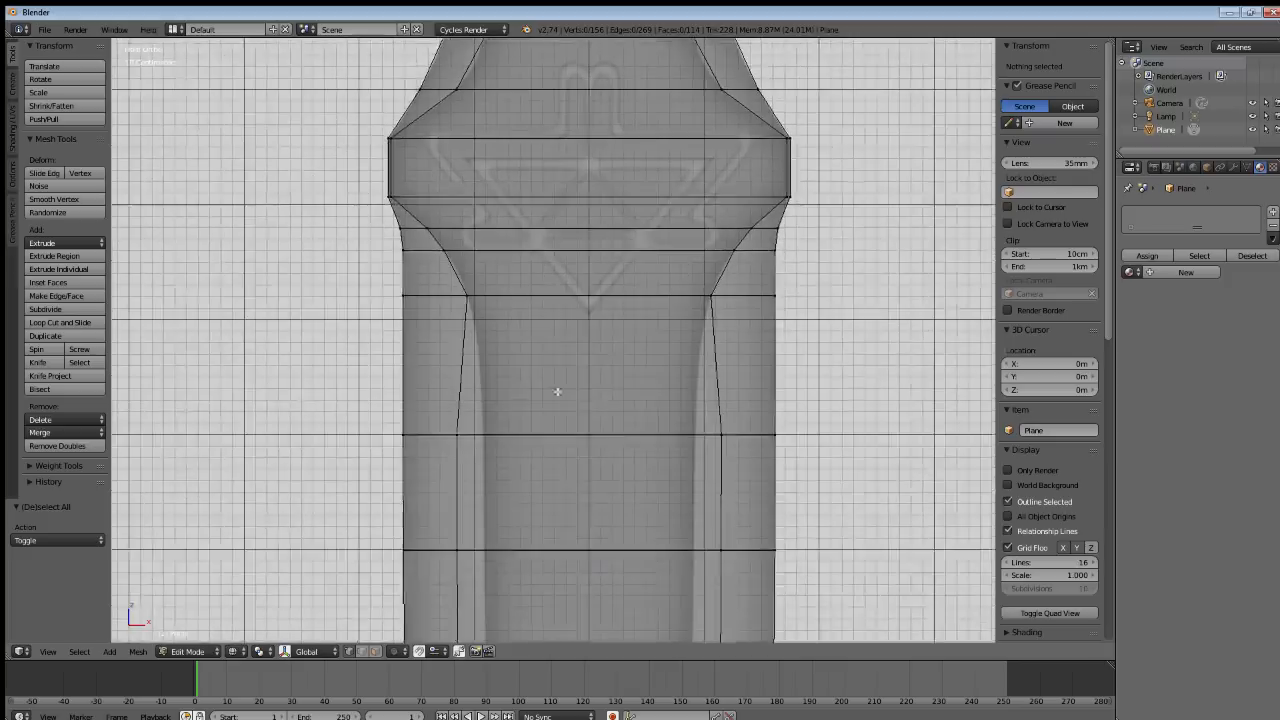
{"action": "right_click", "coordinate": [456, 436]}
{"action": "key", "text": "s"}
{"action": "key", "text": "x"}
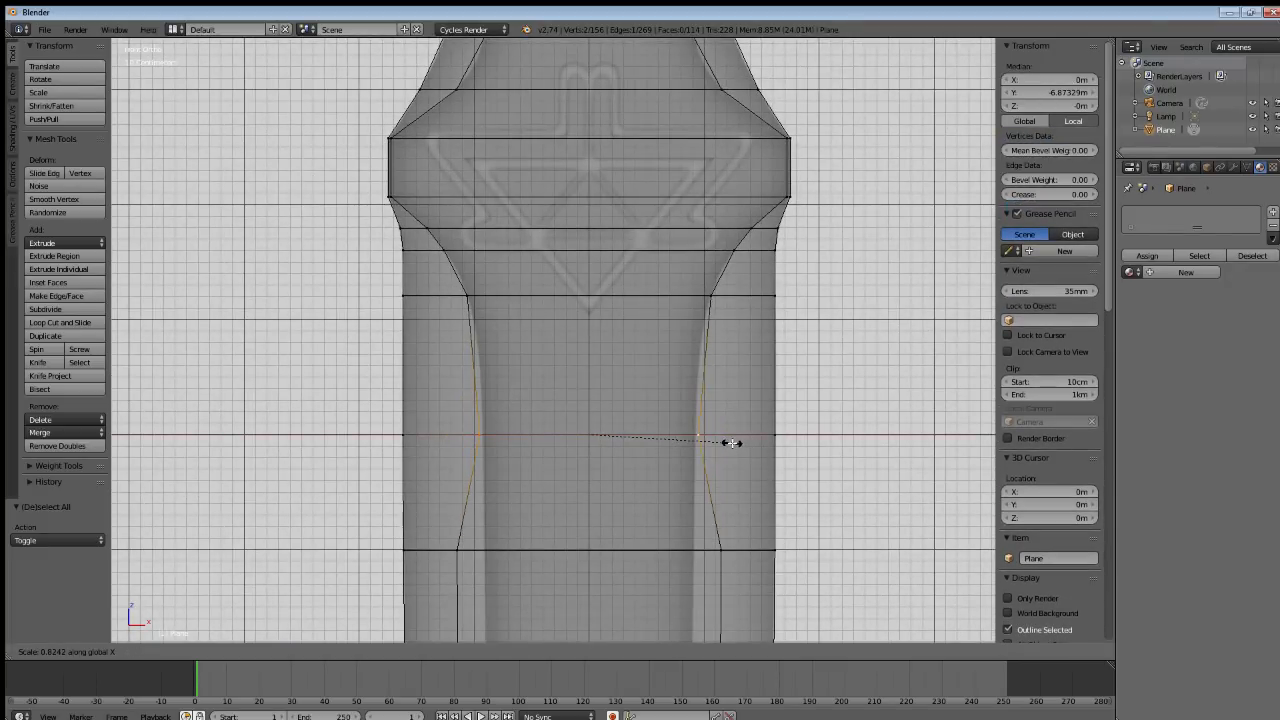
{"action": "left_click", "coordinate": [727, 442]}
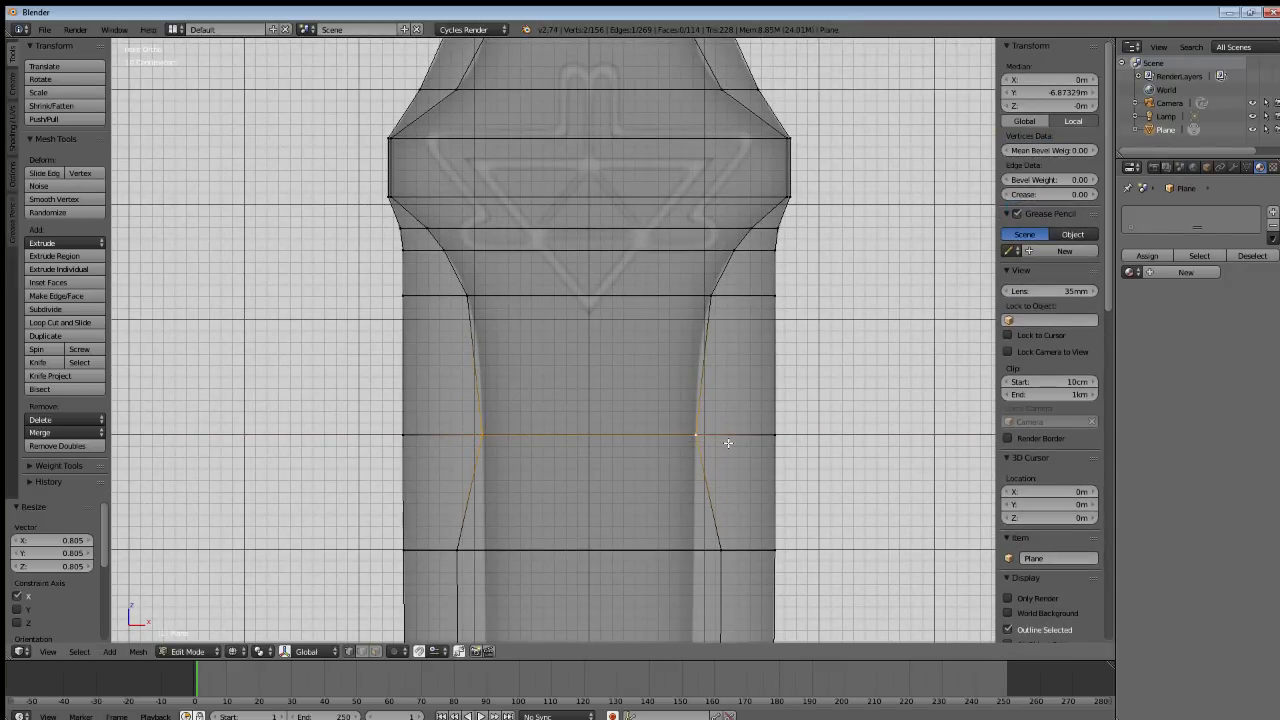
Add one centred crosswise loop cut between the two blade rows above Y -6.87 m, at about Y -6.27 m, and deselect.
{"action": "key", "text": "a"}
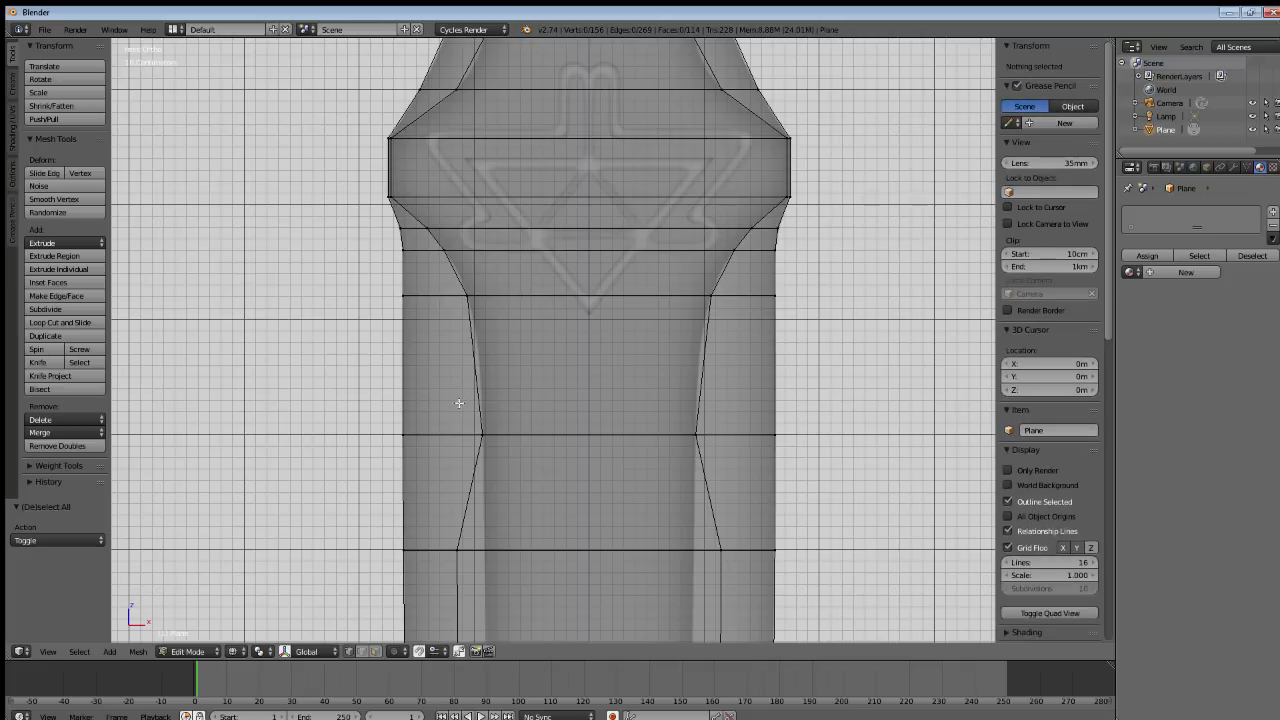
{"action": "left_click", "coordinate": [100, 325]}
{"action": "left_click", "coordinate": [400, 371]}
{"action": "left_click", "coordinate": [400, 371]}
{"action": "key", "text": "a"}
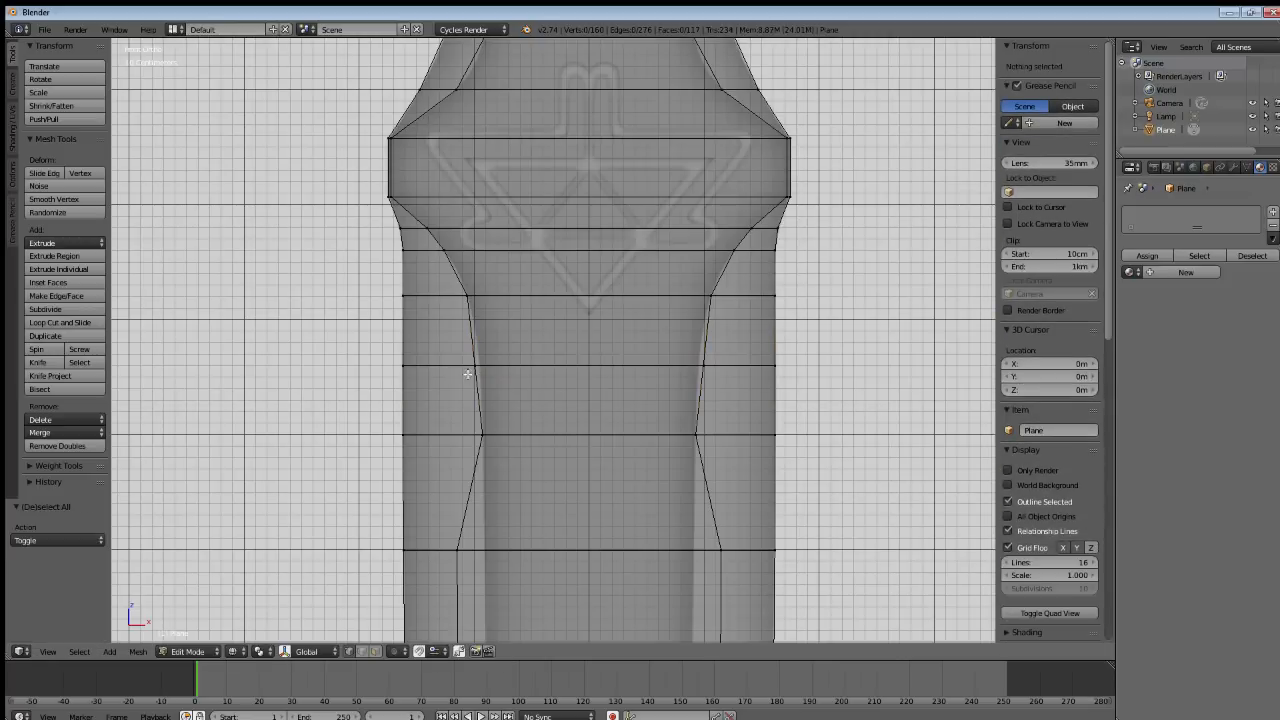
Scale the new crosswise loop's inner vertex pair by about 0.958 along X to match the bevel curve, and deselect.
{"action": "right_click", "coordinate": [468, 372]}
{"action": "right_click", "coordinate": [703, 368], "text": "shift"}
{"action": "key", "text": "s"}
{"action": "key", "text": "x"}
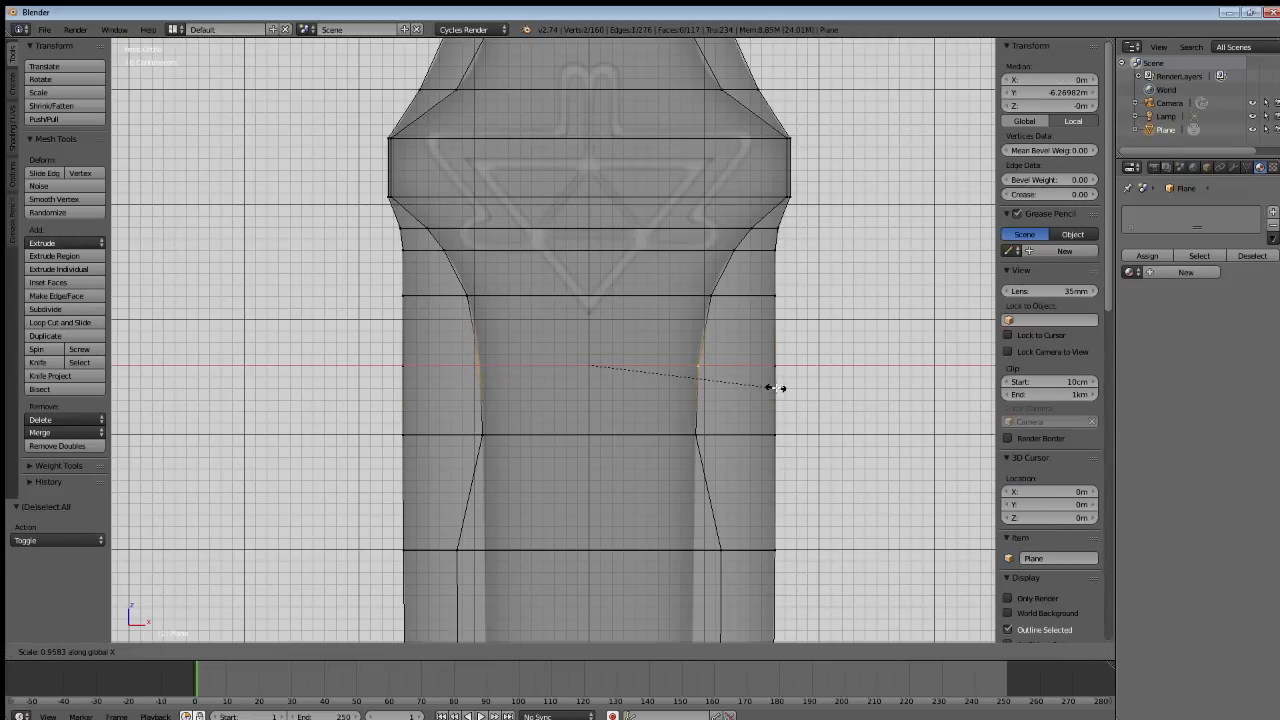
{"action": "left_click", "coordinate": [777, 388]}
{"action": "key", "text": "a"}
Scale the inner vertex pair in the row at about Y -7.88 m by about 0.809 along X onto the bevel line, and deselect.
{"action": "scroll", "coordinate": [600, 450], "scroll_direction": "down", "scroll_amount": 4, "text": "shift"}
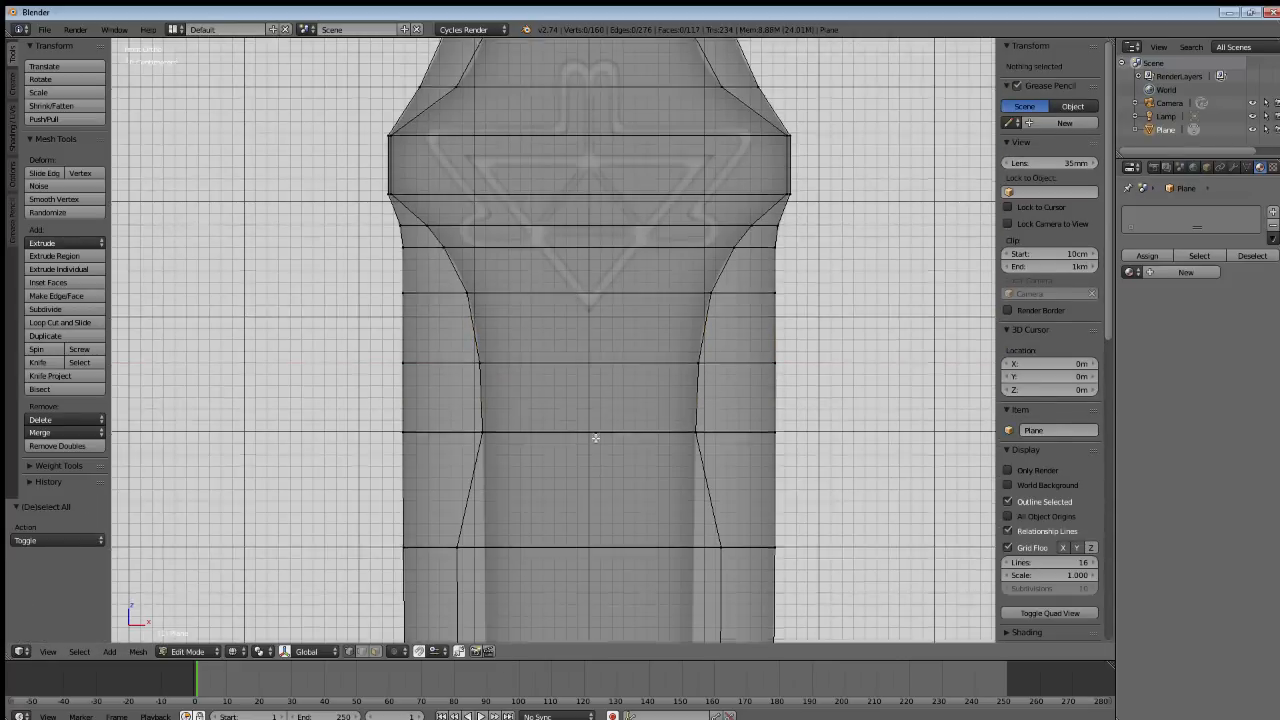
{"action": "right_click", "coordinate": [456, 453]}
{"action": "right_click", "coordinate": [740, 448], "text": "shift"}
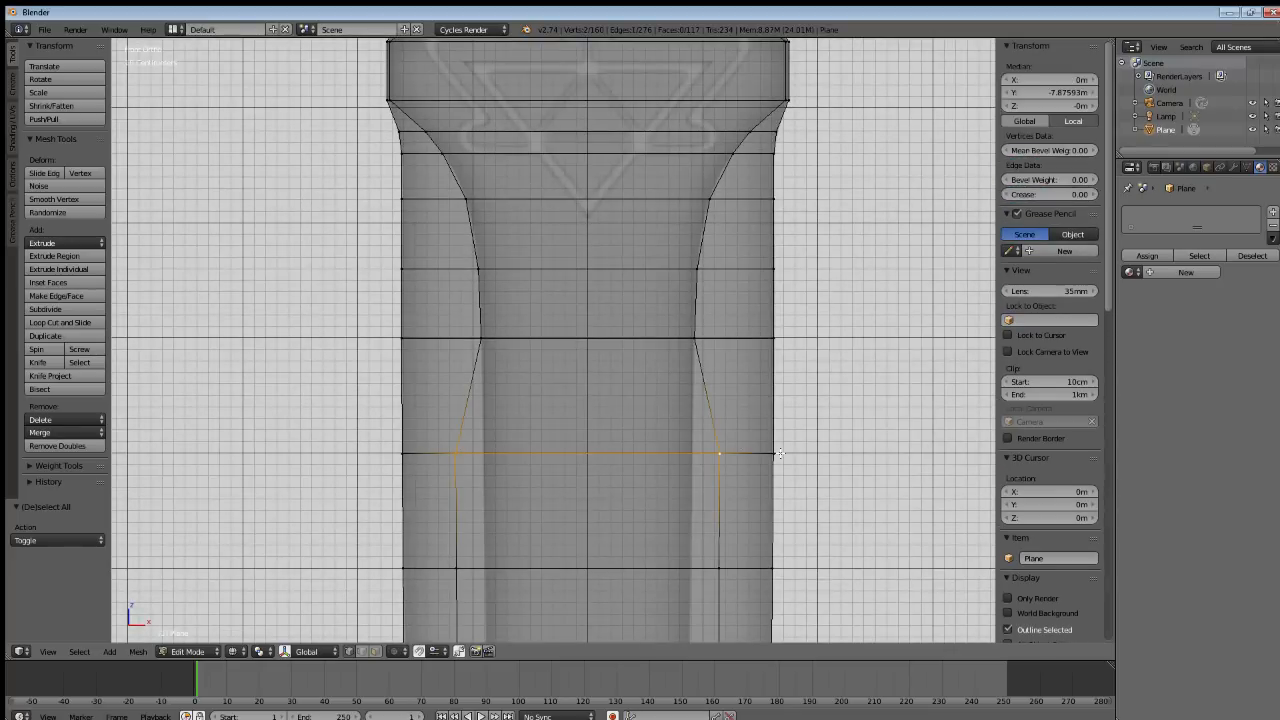
{"action": "key", "text": "s"}
{"action": "key", "text": "x"}
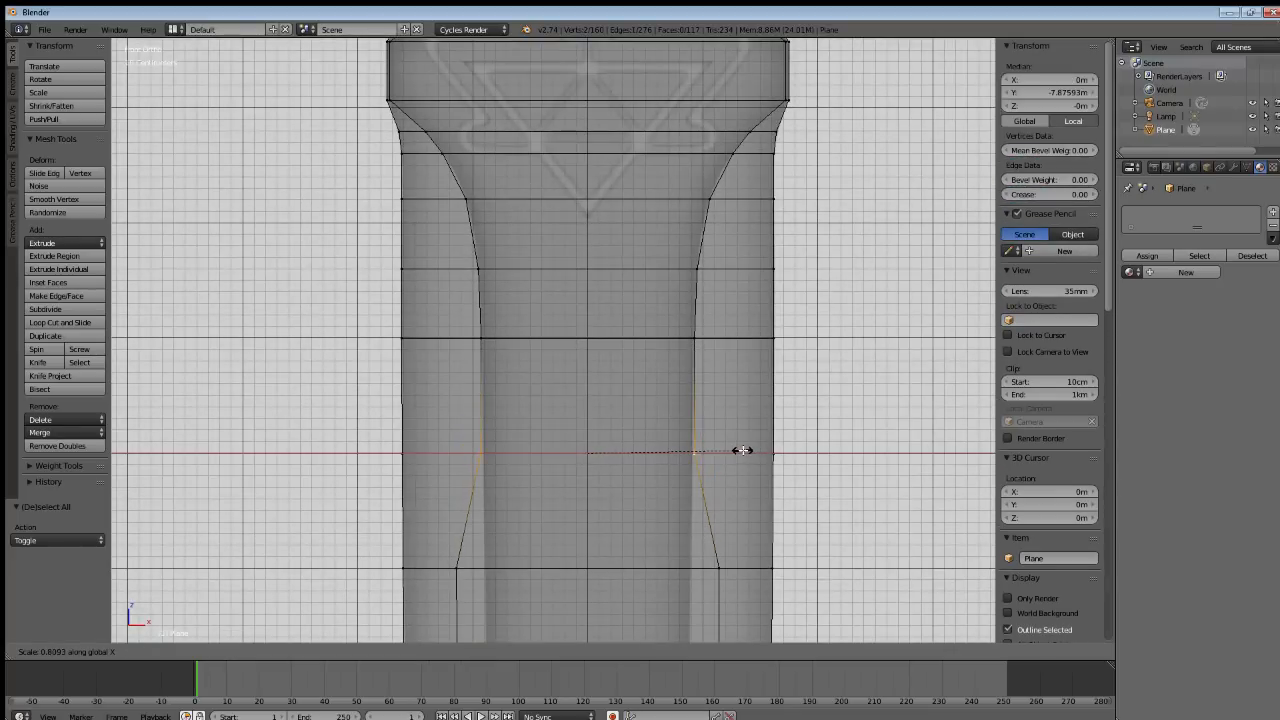
{"action": "left_click", "coordinate": [741, 450]}
{"action": "key", "text": "a"}
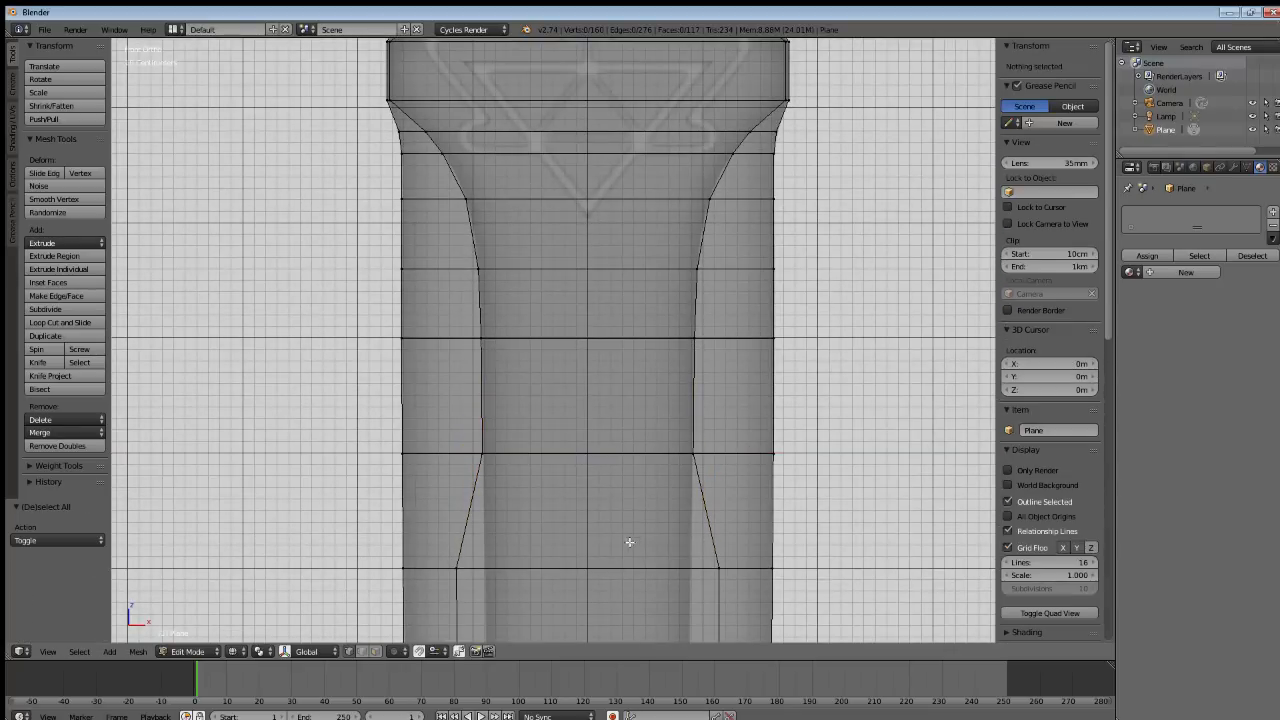
Scale the inner vertex pair in the row at about Y -8.87 m by about 0.8 along X onto the bevel line, and deselect.
{"action": "middle_click_drag", "start_coordinate": [619, 502], "coordinate": [618, 387], "text": "shift"}
{"action": "right_click", "coordinate": [462, 449]}
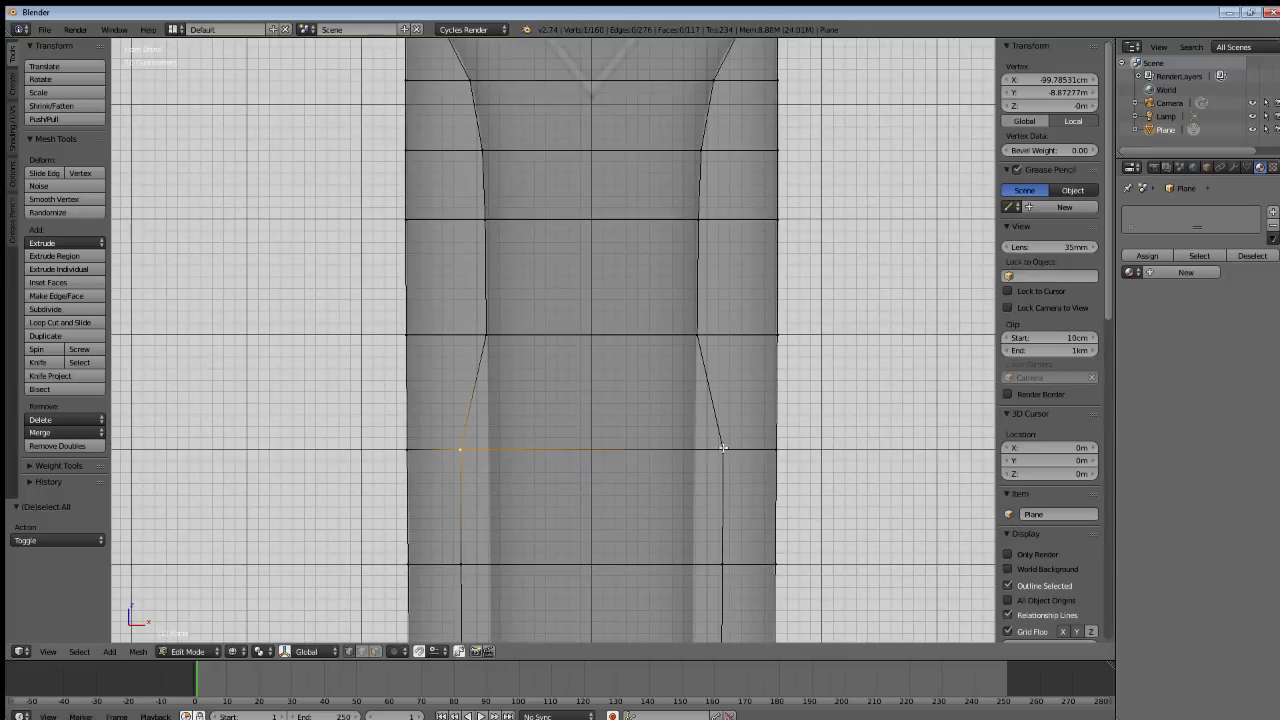
{"action": "right_click", "coordinate": [723, 447], "text": "shift"}
{"action": "key", "text": "s"}
{"action": "key", "text": "x"}
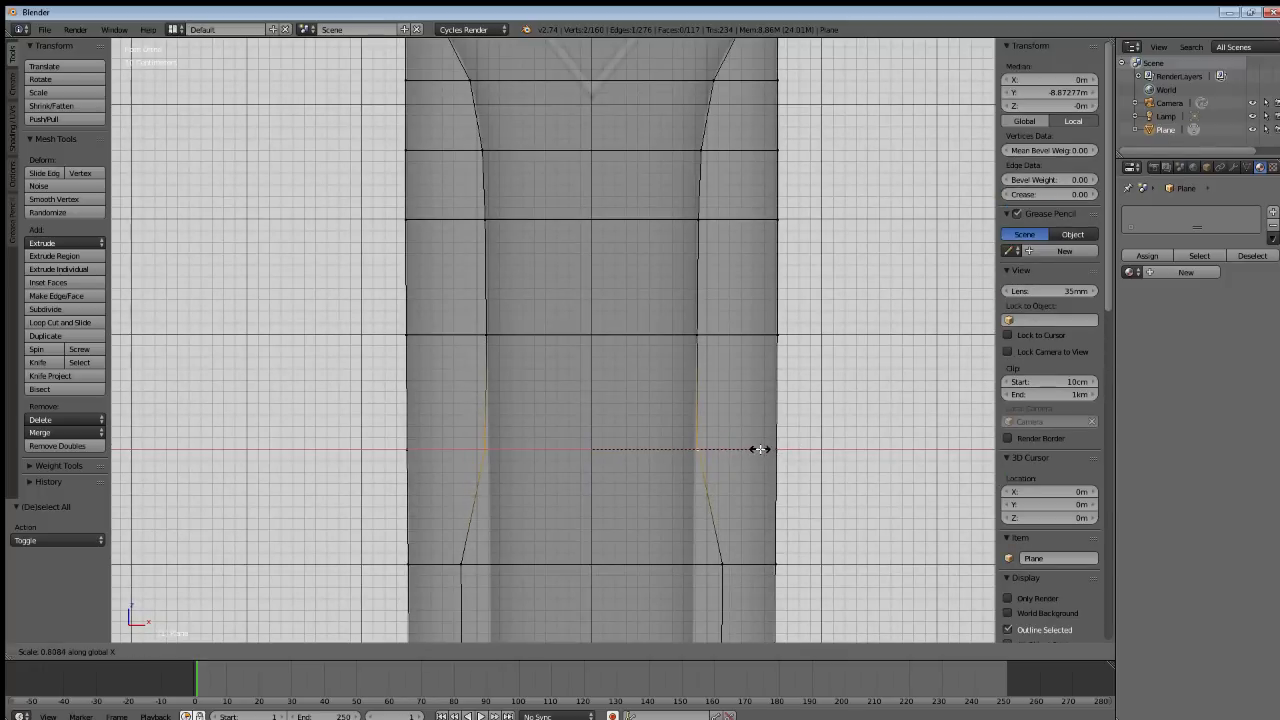
{"action": "left_click", "coordinate": [756, 448]}
{"action": "key", "text": "a"}
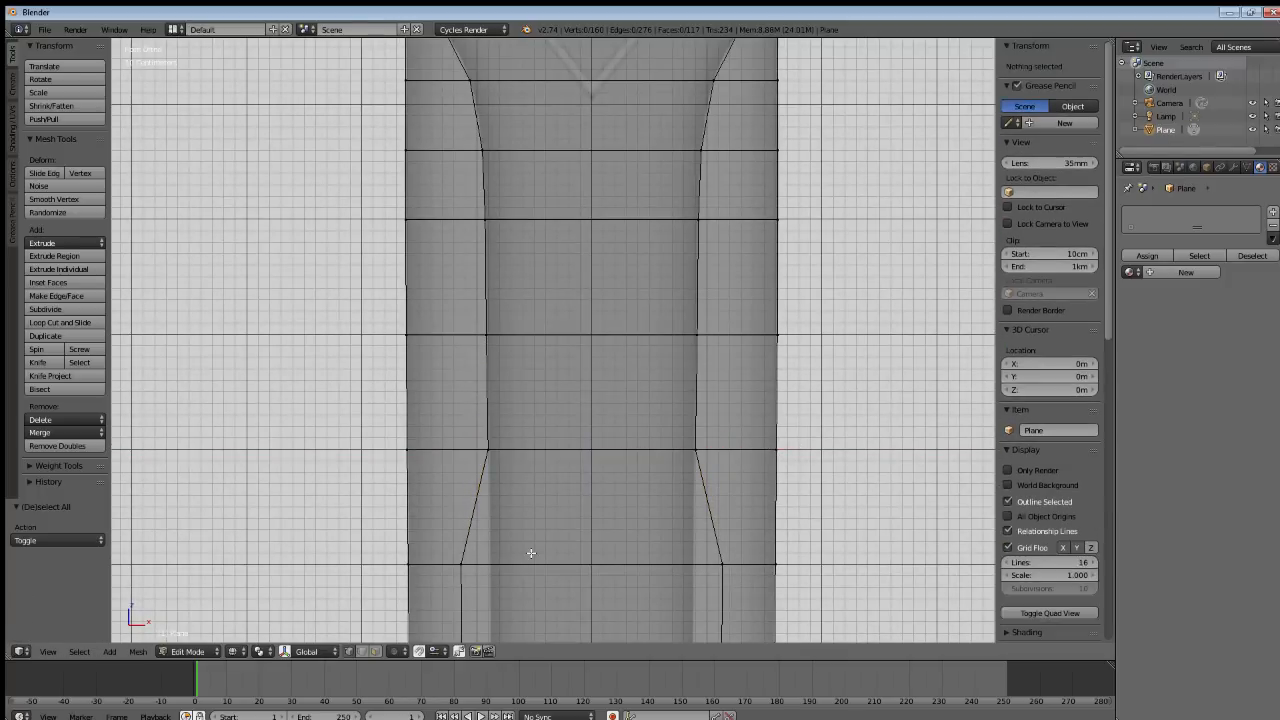
Scale the inner vertex pair in the row at about Y -9.87 m by about 0.8 along X onto the bevel line, and deselect.
{"action": "middle_click_drag", "start_coordinate": [537, 508], "coordinate": [526, 423], "text": "shift"}
{"action": "right_click", "coordinate": [487, 447]}
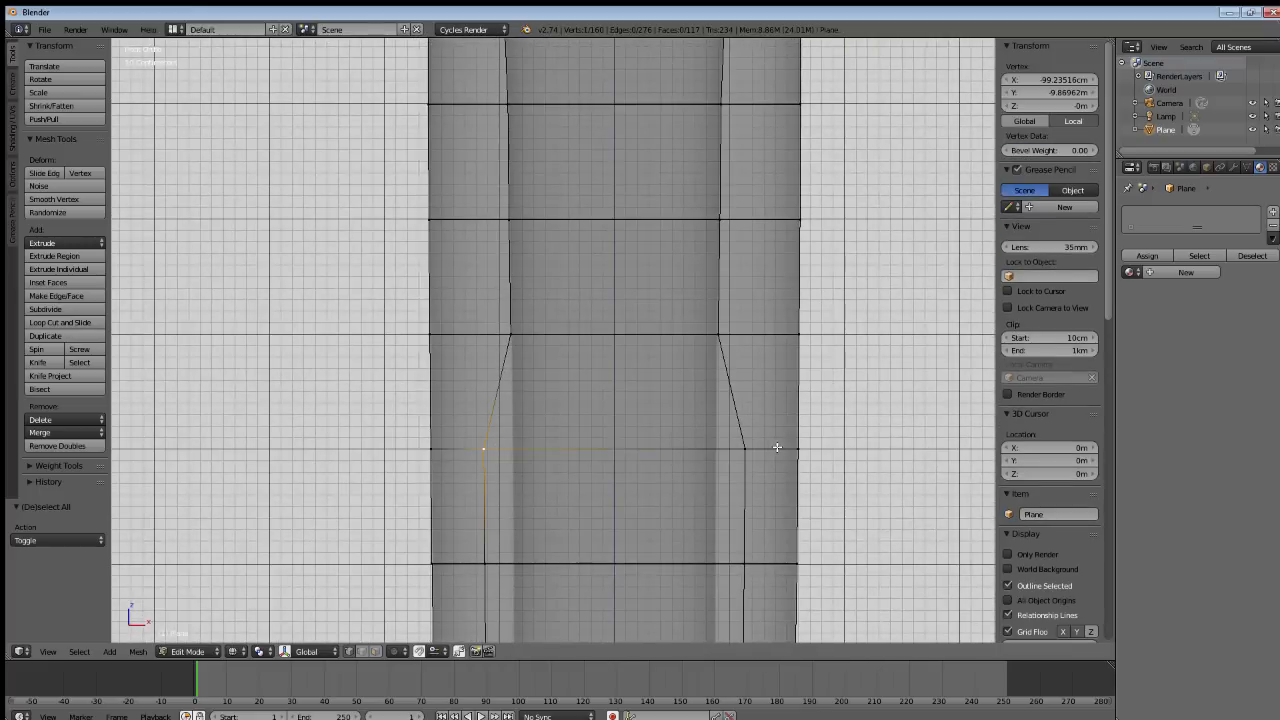
{"action": "right_click", "coordinate": [742, 448], "text": "shift"}
{"action": "key", "text": "s"}
{"action": "key", "text": "x"}
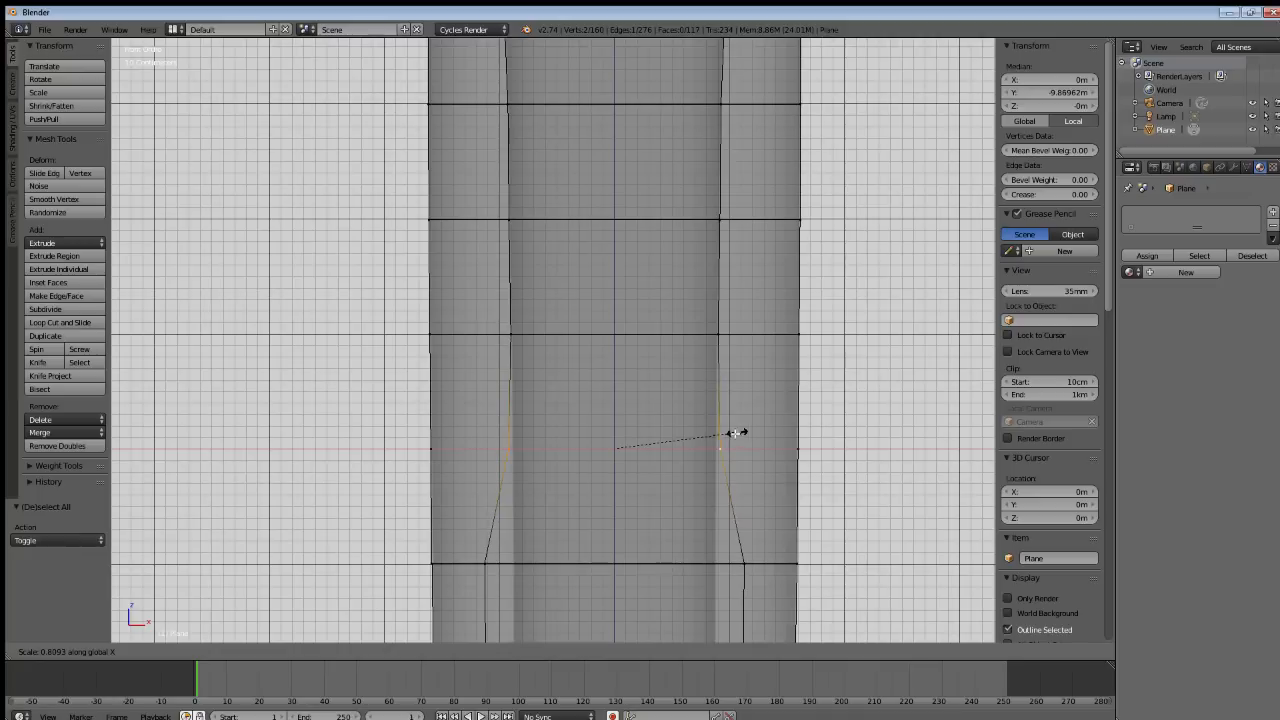
{"action": "left_click", "coordinate": [733, 434]}
{"action": "key", "text": "a"}
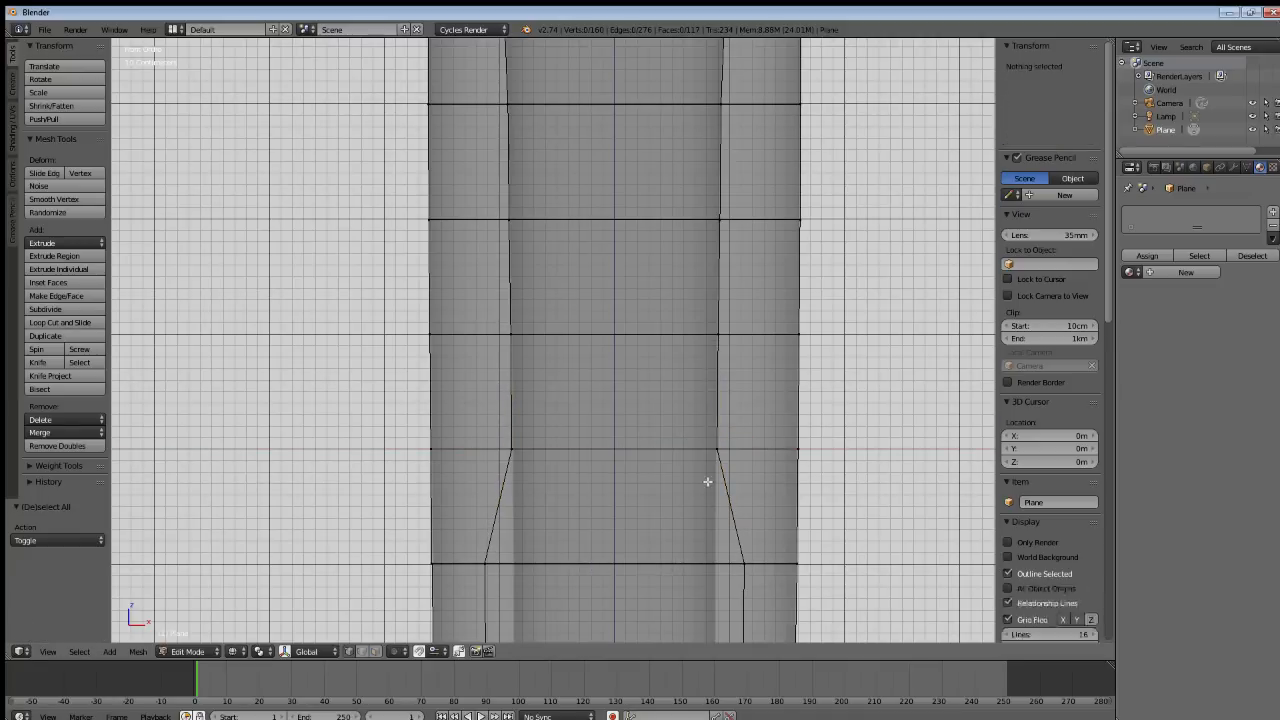
Scale the inner vertex pair in the row at about Y -10.87 m by about 0.788 along X onto the front reference's bevel line.
{"action": "middle_click_drag", "start_coordinate": [649, 534], "coordinate": [461, 389]}
{"action": "right_click", "coordinate": [461, 389]}
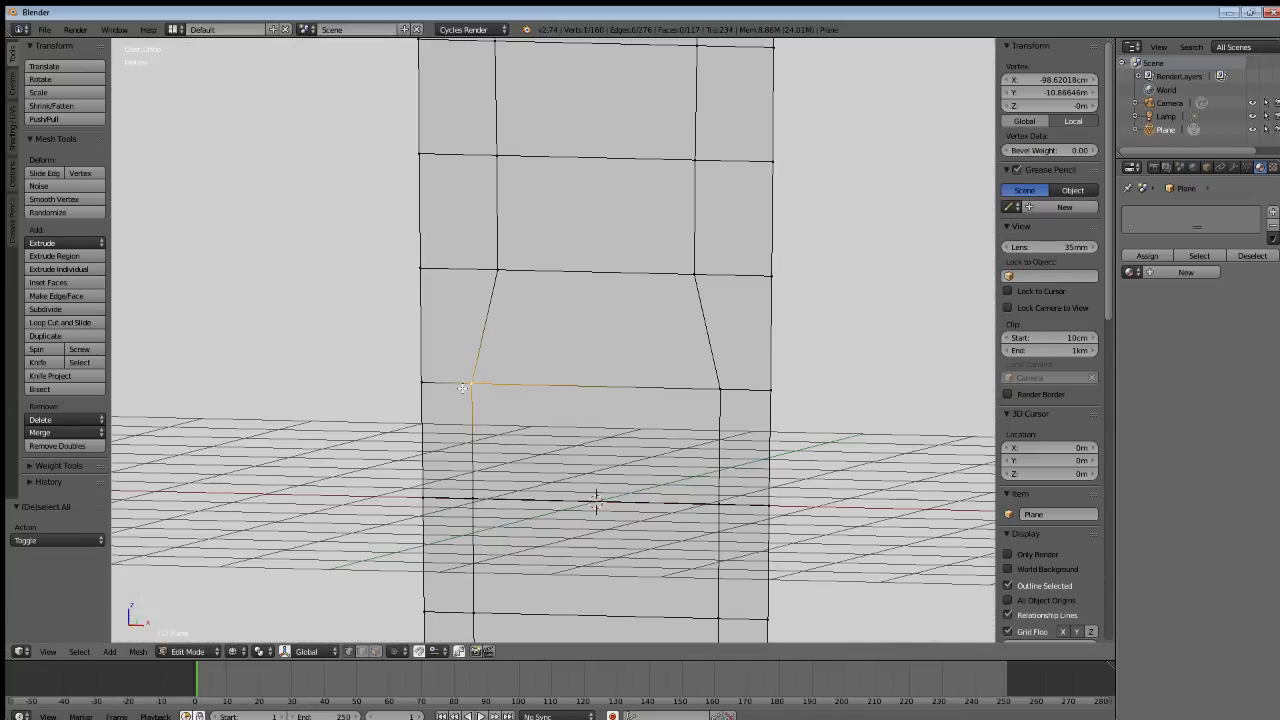
{"action": "key", "text": "KP_1"}
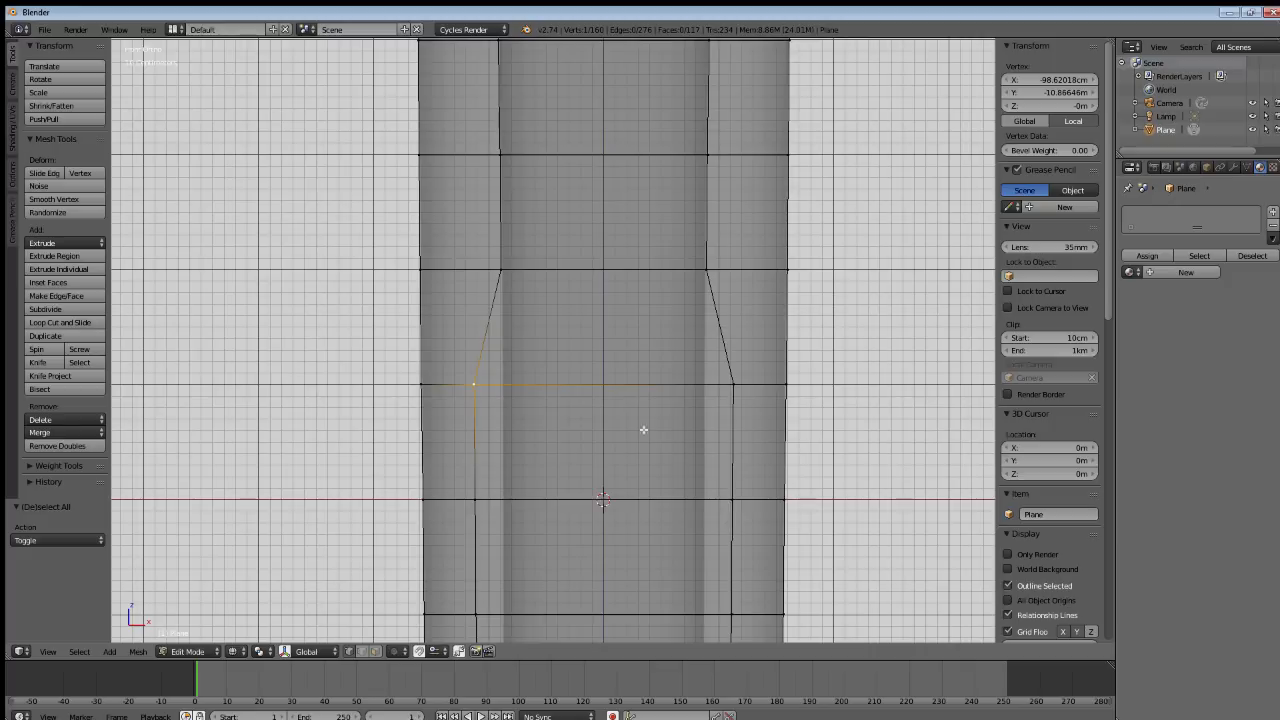
{"action": "right_click", "coordinate": [728, 390], "text": "alt"}
{"action": "key", "text": "s"}
{"action": "key", "text": "x"}
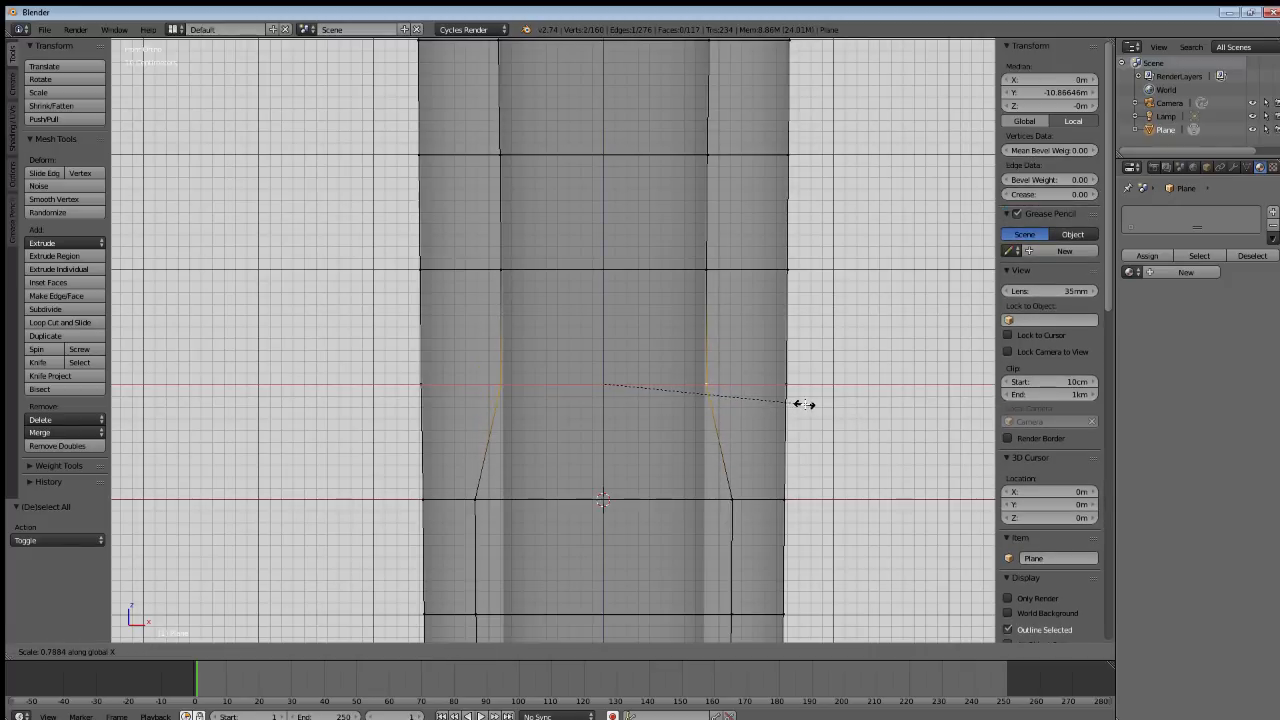
{"action": "left_click", "coordinate": [804, 404]}
Scale the inner vertex pair in the row at about Y -11.87 m by about 0.789 along X onto the bevel line, and deselect.
{"action": "middle_click_drag", "start_coordinate": [517, 509], "coordinate": [494, 420], "text": "shift"}
{"action": "right_click", "coordinate": [478, 410]}
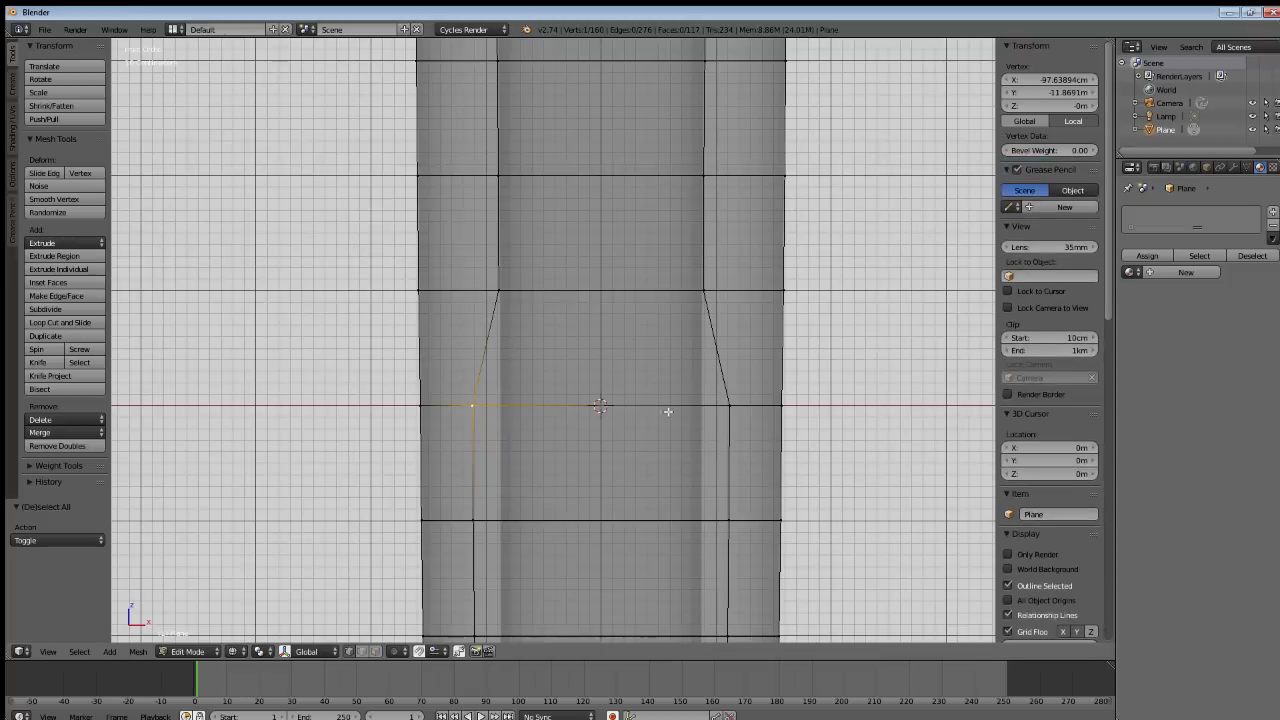
{"action": "right_click", "coordinate": [735, 400], "text": "alt"}
{"action": "key", "text": "s"}
{"action": "key", "text": "x"}
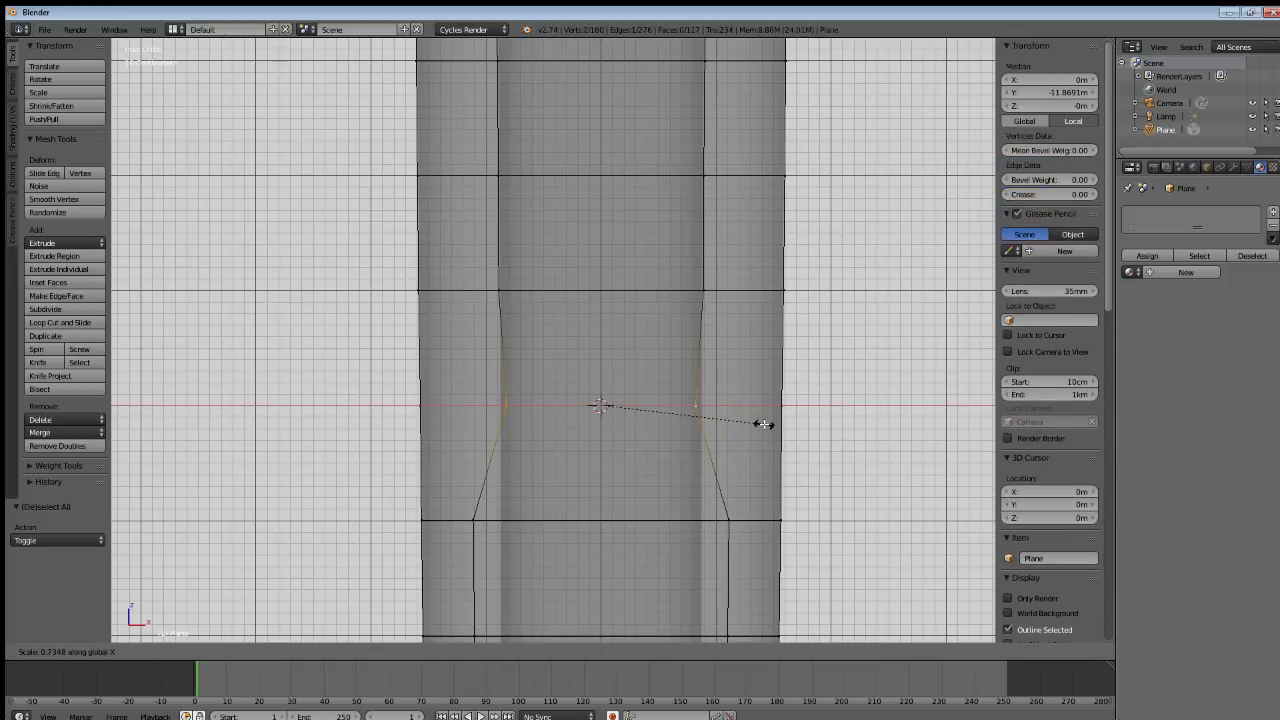
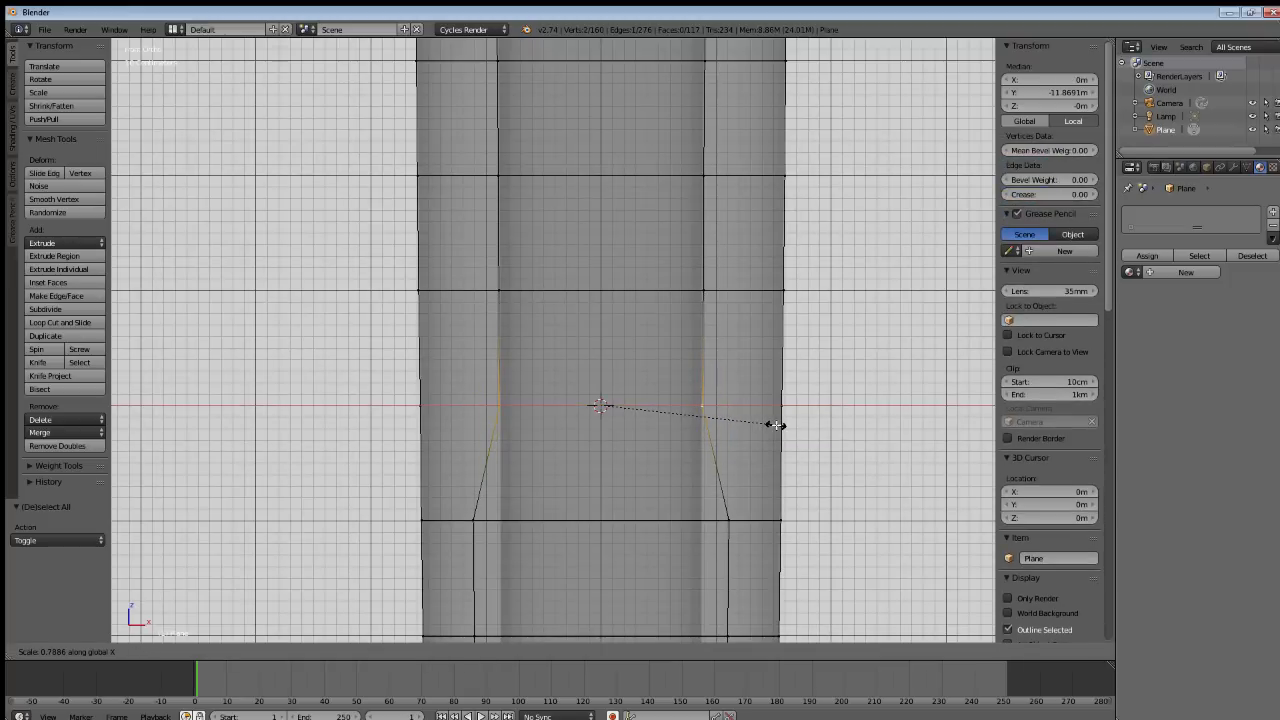
{"action": "left_click", "coordinate": [776, 425]}
{"action": "key", "text": "a"}
Scale the inner vertex pair in the row at about Y -12.87 m by about 0.793 along X onto the bevel line, and deselect.
{"action": "middle_click_drag", "start_coordinate": [643, 520], "coordinate": [485, 417], "text": "shift"}
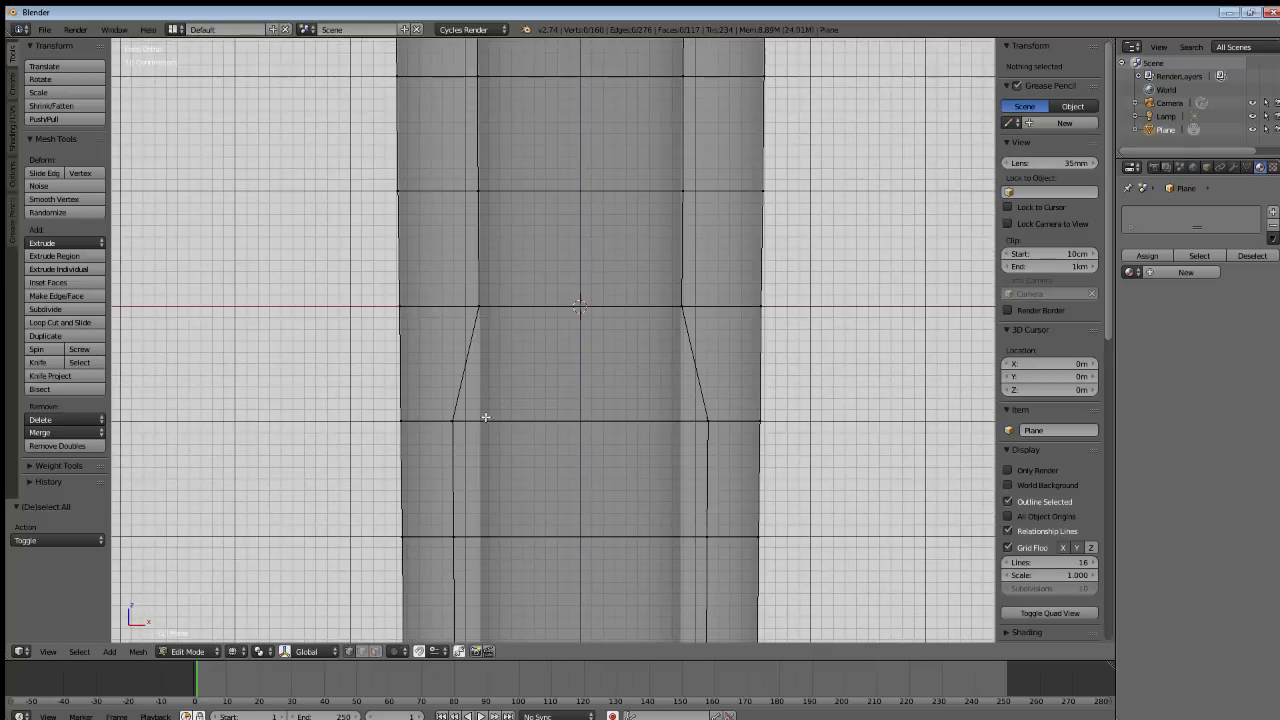
{"action": "right_click", "coordinate": [485, 417]}
{"action": "right_click", "coordinate": [710, 421], "text": "shift"}
{"action": "key", "text": "s"}
{"action": "key", "text": "x"}
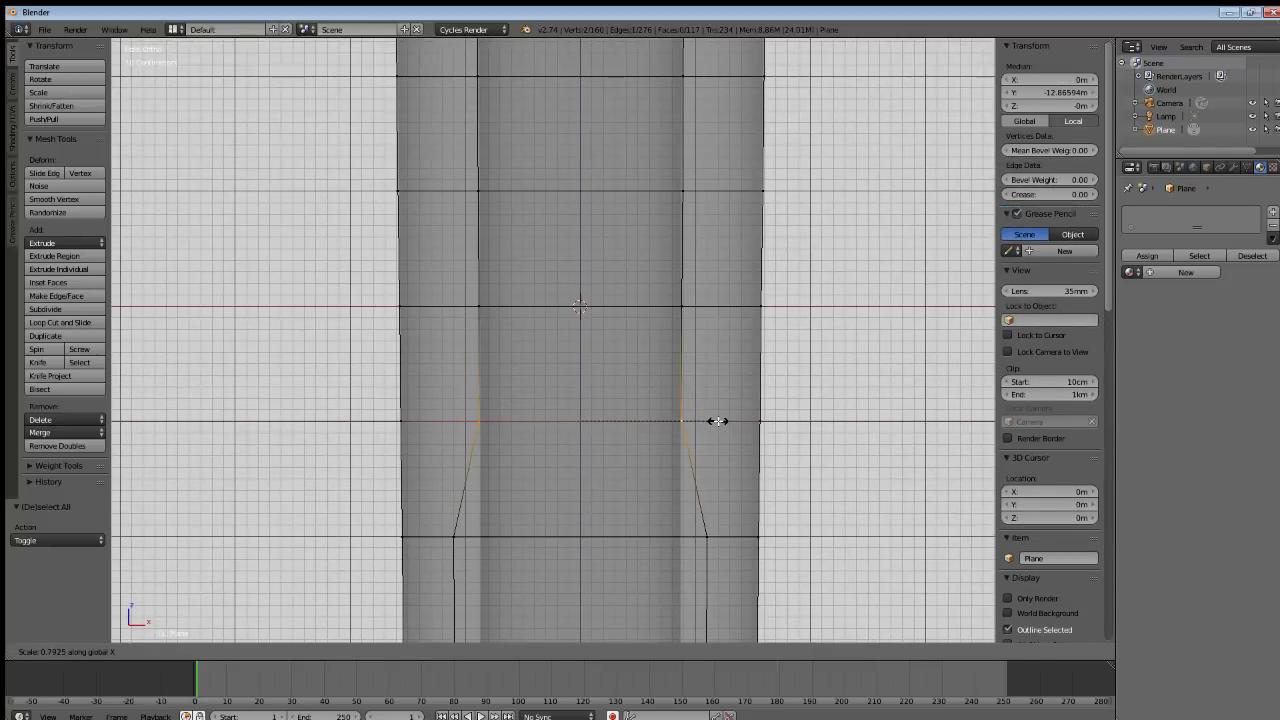
{"action": "left_click", "coordinate": [717, 420]}
{"action": "key", "text": "a"}
Scale the inner vertex pair in the row at about Y -13.87 m by about 0.8 along X onto the bevel line.
{"action": "middle_click_drag", "start_coordinate": [551, 529], "coordinate": [529, 391], "text": "shift"}
{"action": "right_click", "coordinate": [574, 428]}
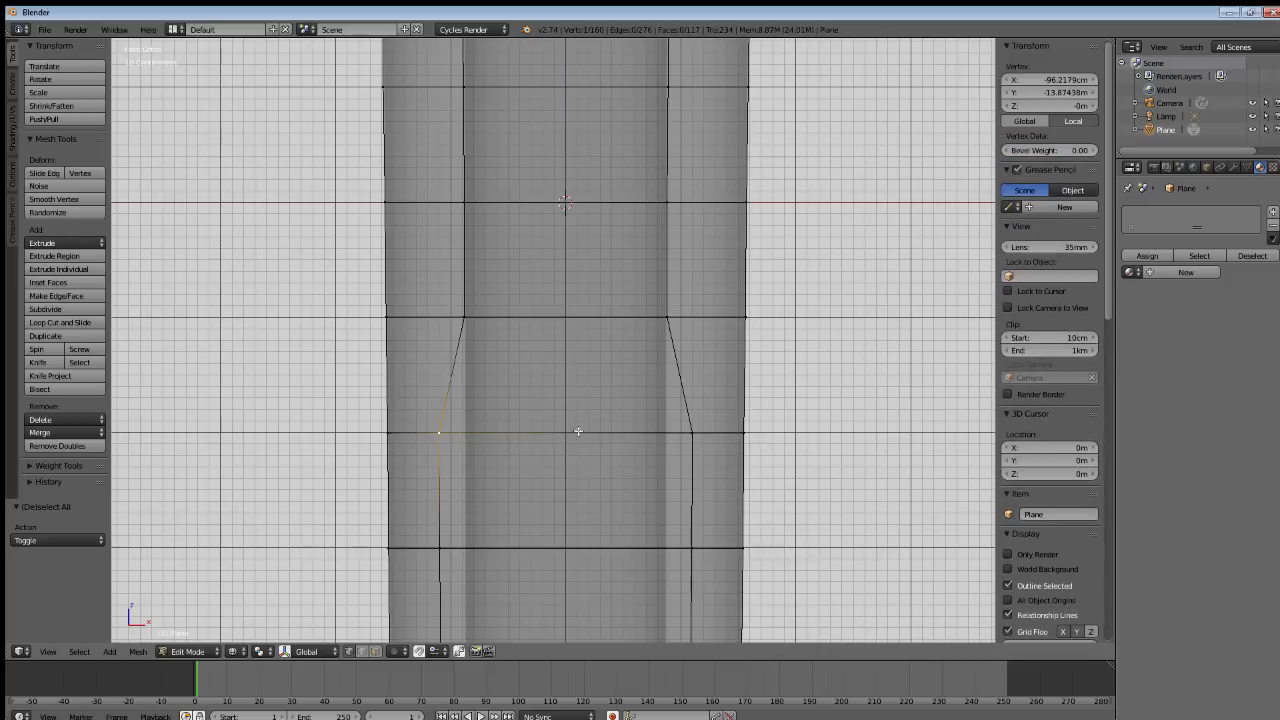
{"action": "key", "text": "s"}
{"action": "key", "text": "x"}
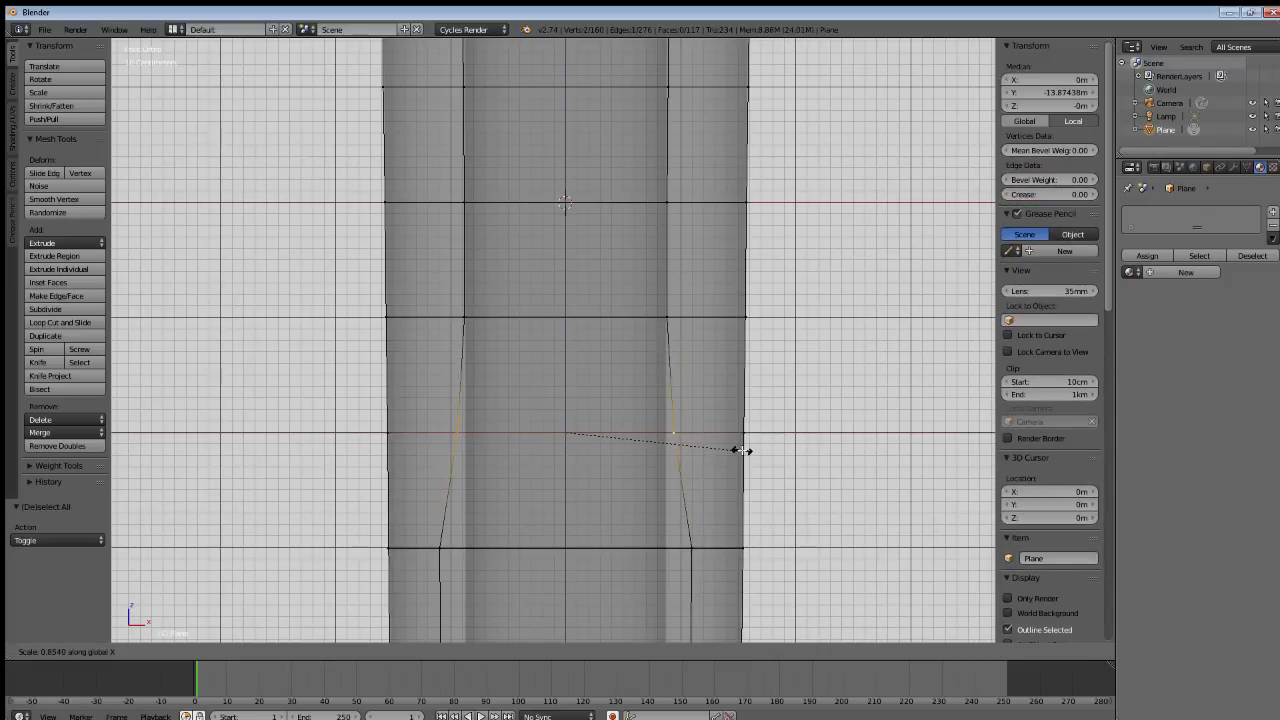
{"action": "left_click", "coordinate": [733, 446]}
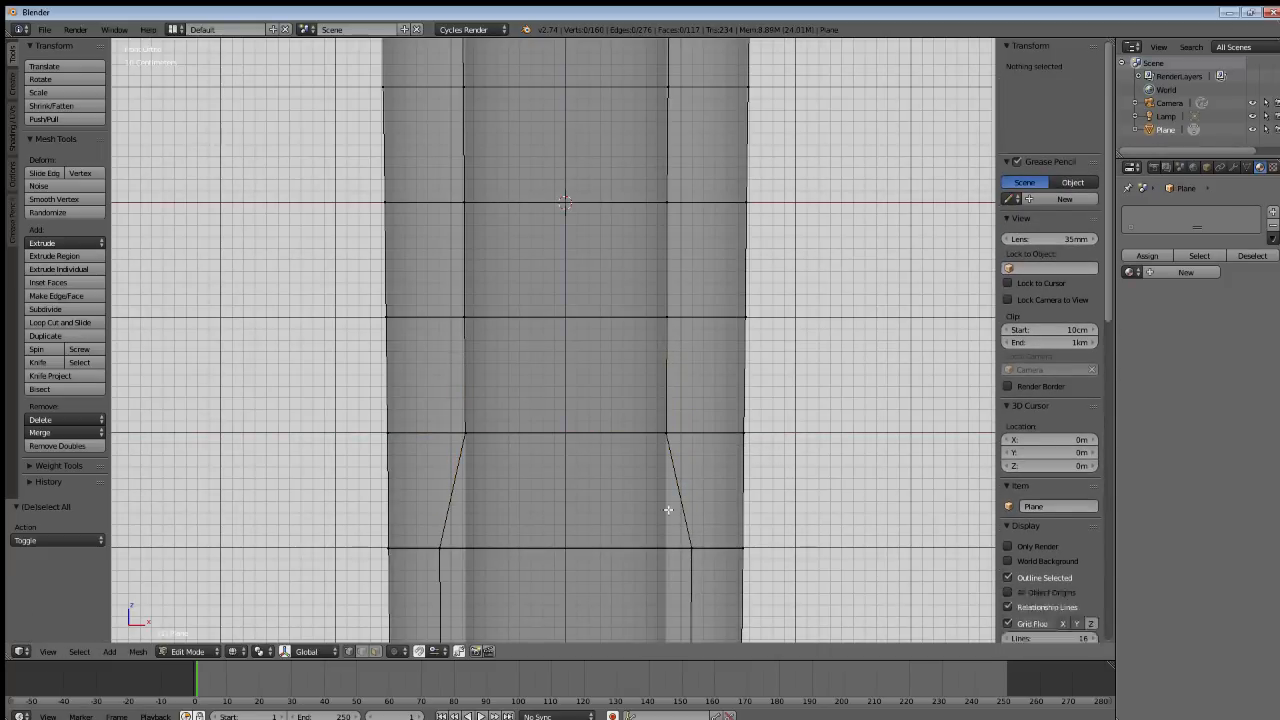
Scale the inner vertex pair in the row at about Y -14.88 m by about 0.809 along X onto the bevel line, and deselect.
{"action": "middle_click_drag", "start_coordinate": [626, 537], "coordinate": [609, 420], "text": "shift"}
{"action": "right_click", "coordinate": [432, 441]}
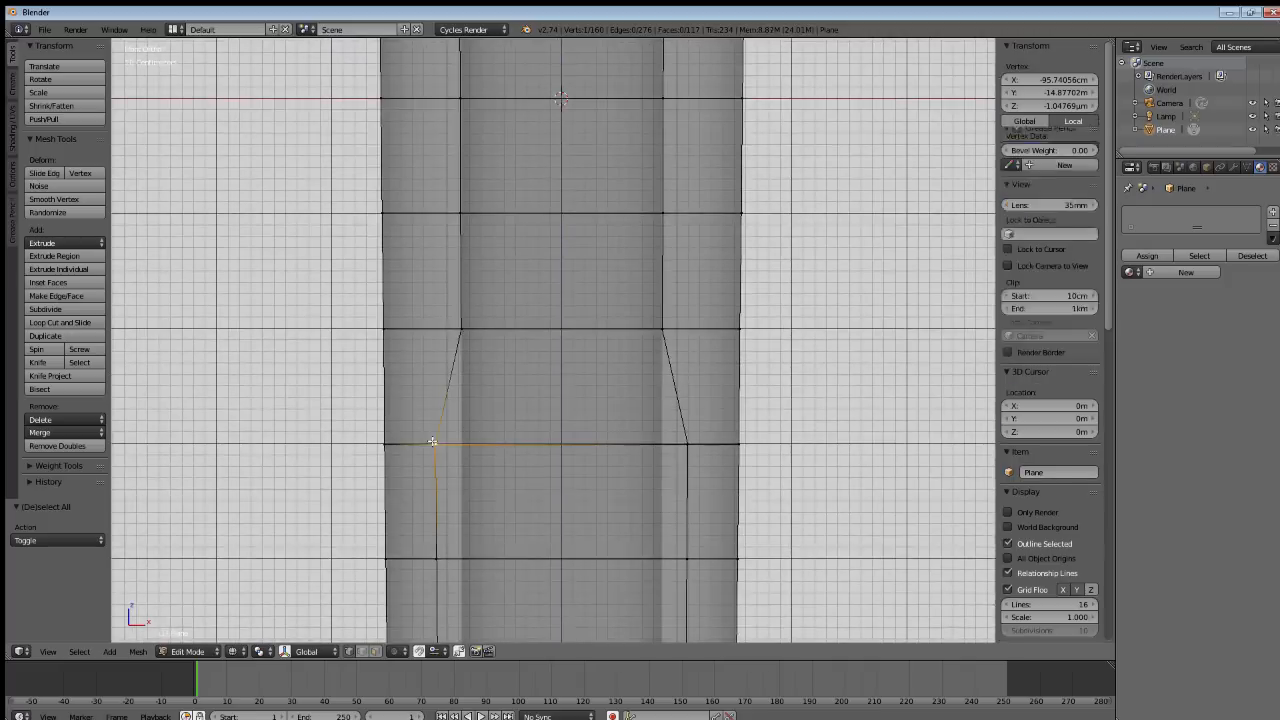
{"action": "right_click", "coordinate": [687, 441], "text": "shift"}
{"action": "key", "text": "s"}
{"action": "key", "text": "x"}
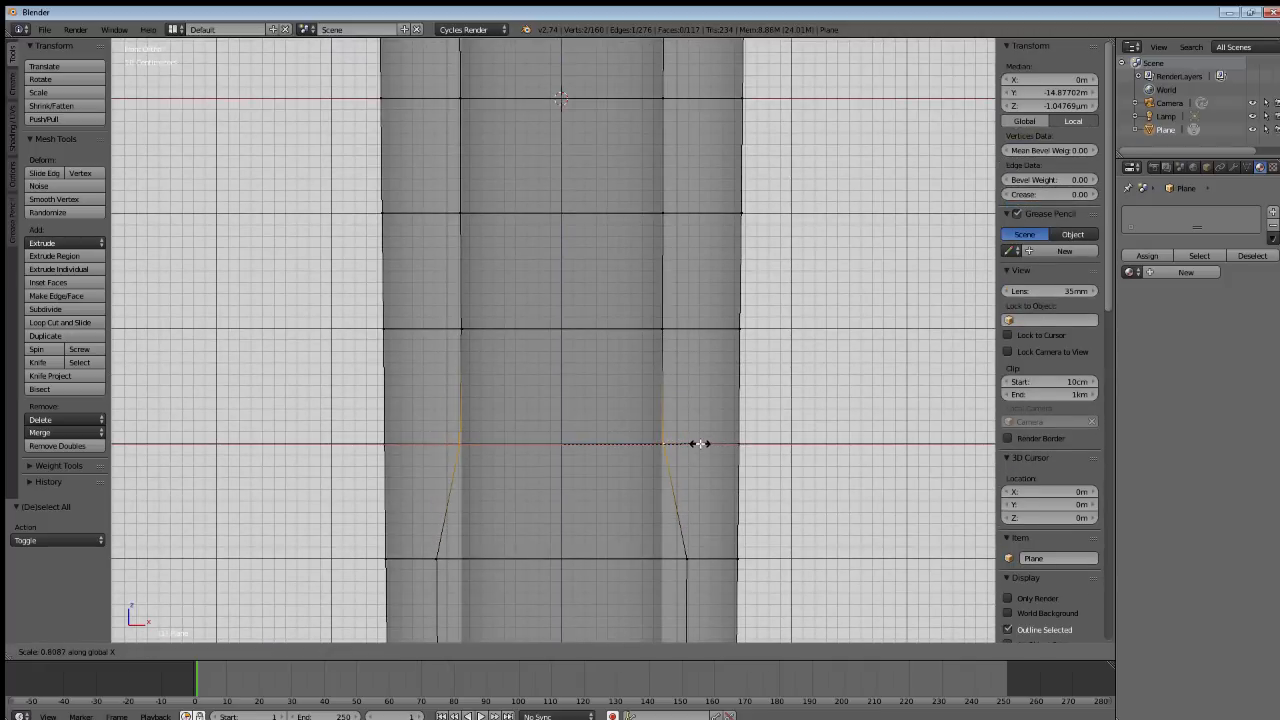
{"action": "left_click", "coordinate": [699, 443]}
{"action": "key", "text": "a"}
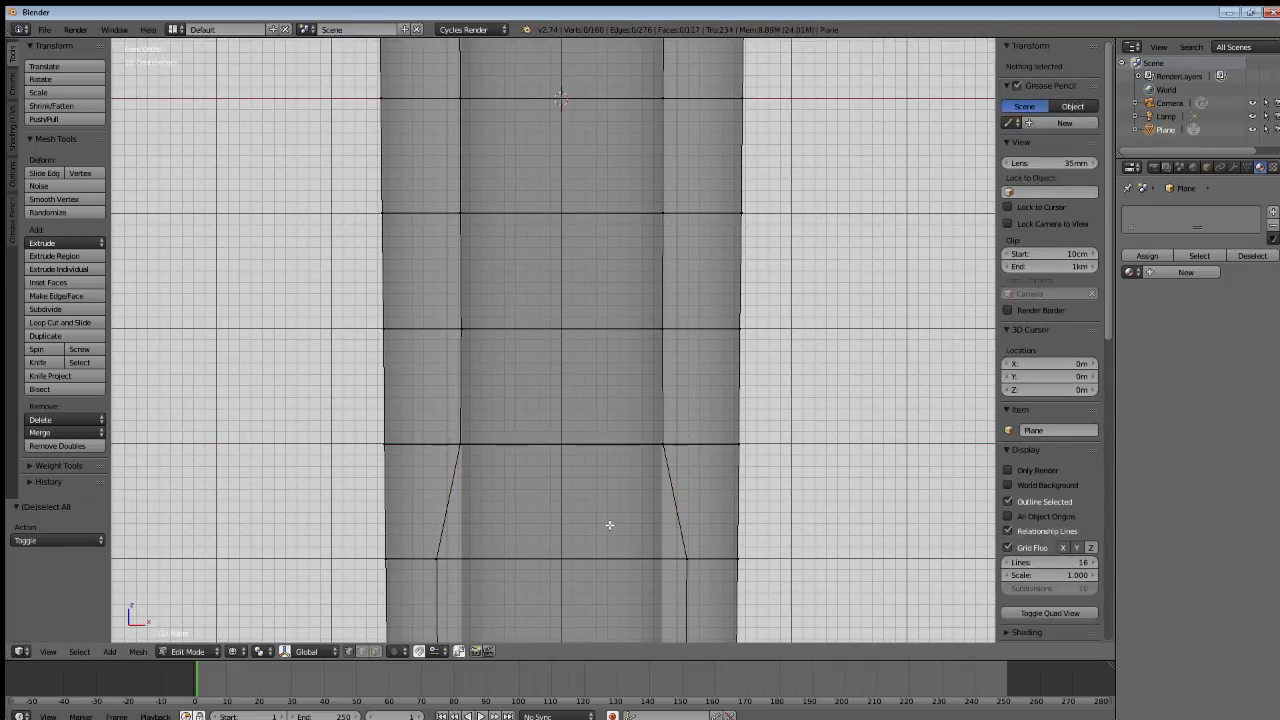
Scale the inner vertex pair in the row at about Y -15.87 m by about 0.806 along X onto the bevel line, and deselect.
{"action": "middle_click_drag", "start_coordinate": [609, 525], "coordinate": [624, 411], "text": "shift"}
{"action": "right_click", "coordinate": [434, 443]}
{"action": "right_click", "coordinate": [715, 441], "text": "shift"}
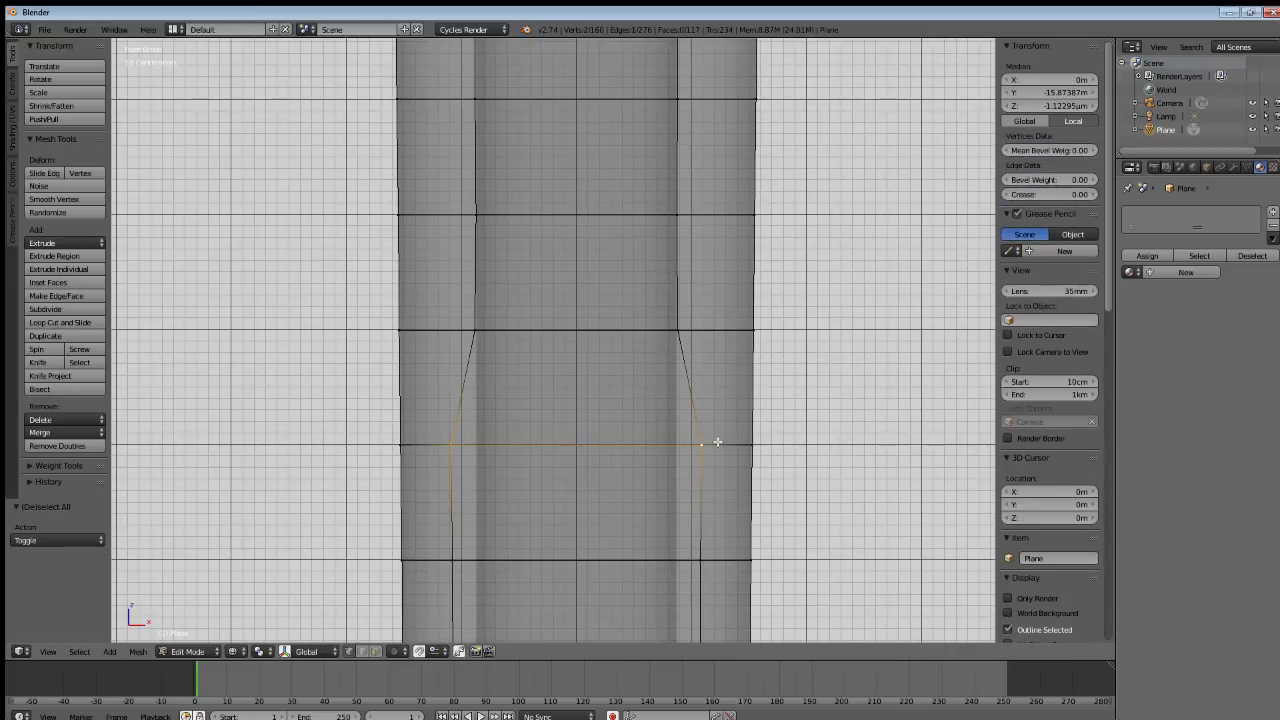
{"action": "key", "text": "s"}
{"action": "key", "text": "x"}
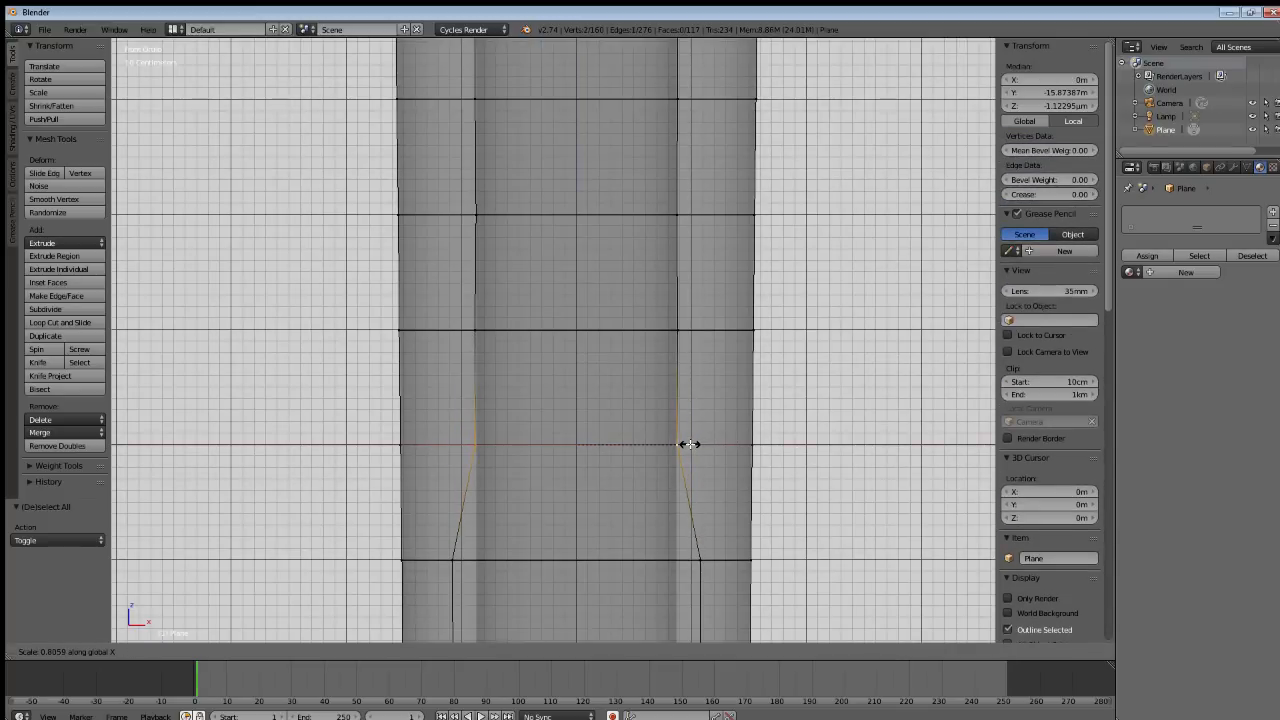
{"action": "left_click", "coordinate": [689, 444]}
{"action": "key", "text": "a"}
Scale the inner vertex pair in the row at about Y -16.88 m by about 0.822 along X toward the bevel line.
{"action": "middle_click_drag", "start_coordinate": [603, 537], "coordinate": [617, 427], "text": "shift"}
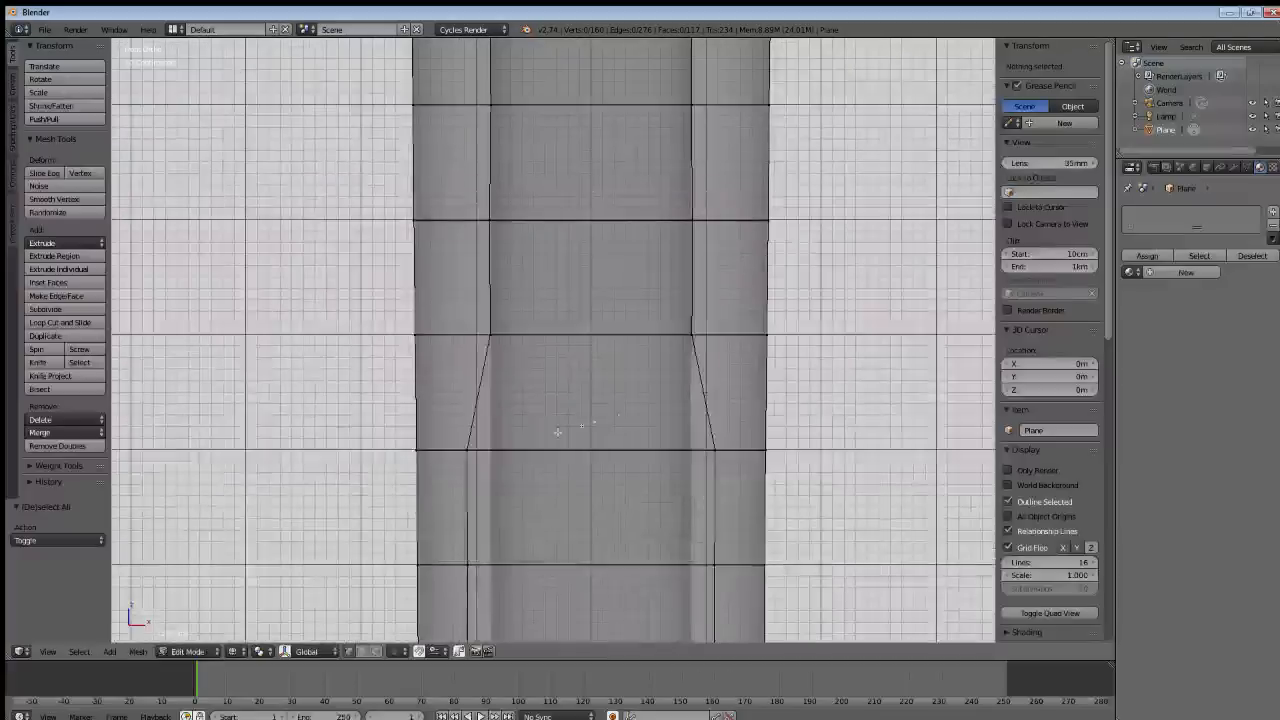
{"action": "right_click", "coordinate": [485, 452]}
{"action": "right_click", "coordinate": [682, 445], "text": "shift"}
{"action": "key", "text": "s"}
{"action": "key", "text": "x"}
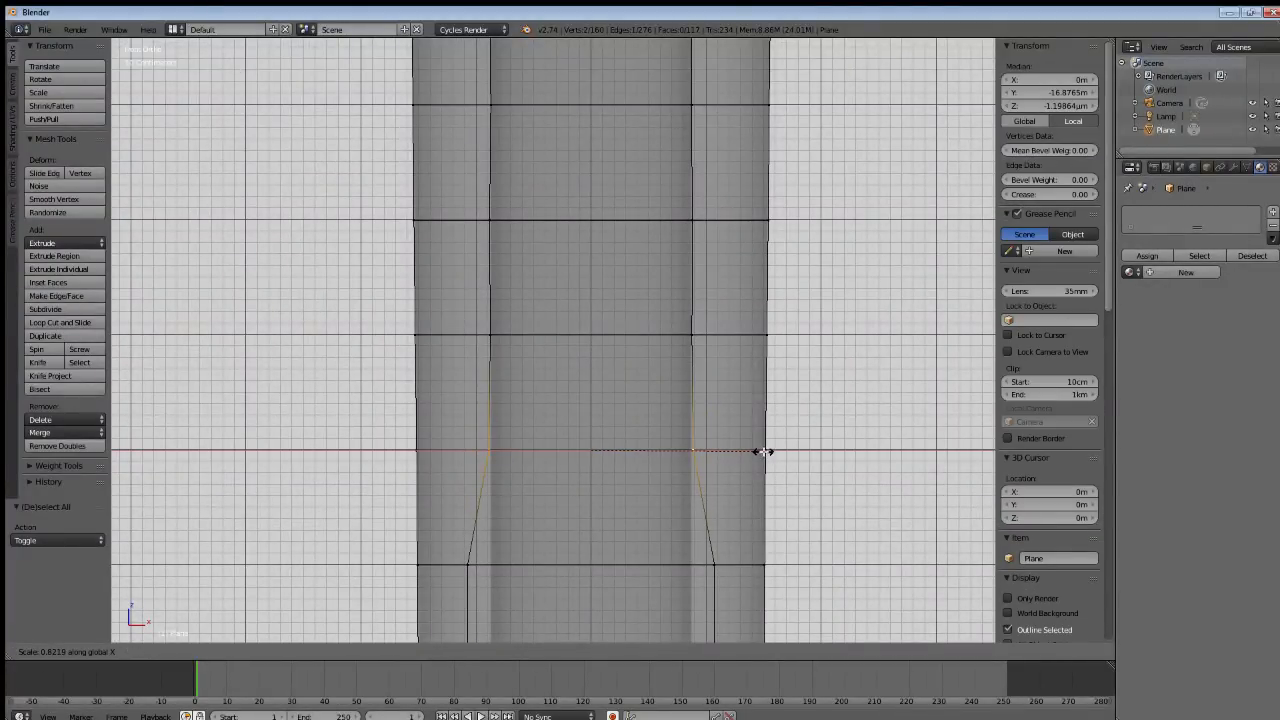
{"action": "left_click", "coordinate": [763, 452]}
Fine-tune the inner vertex pair at about Y -16.88 m by scaling it about 0.99 along X.
{"action": "middle_click_drag", "start_coordinate": [631, 514], "coordinate": [628, 462], "text": "shift"}
{"action": "right_click", "coordinate": [487, 398]}
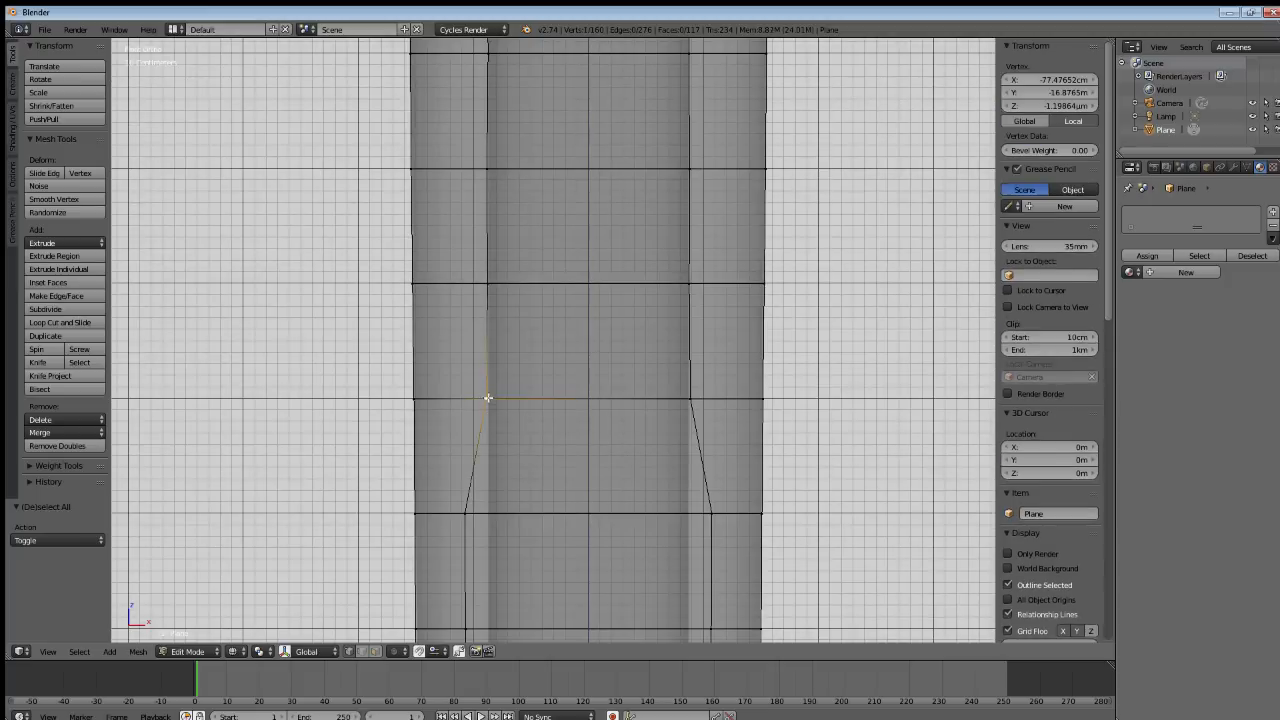
{"action": "right_click", "coordinate": [692, 398], "text": "shift"}
{"action": "key", "text": "s"}
{"action": "key", "text": "x"}
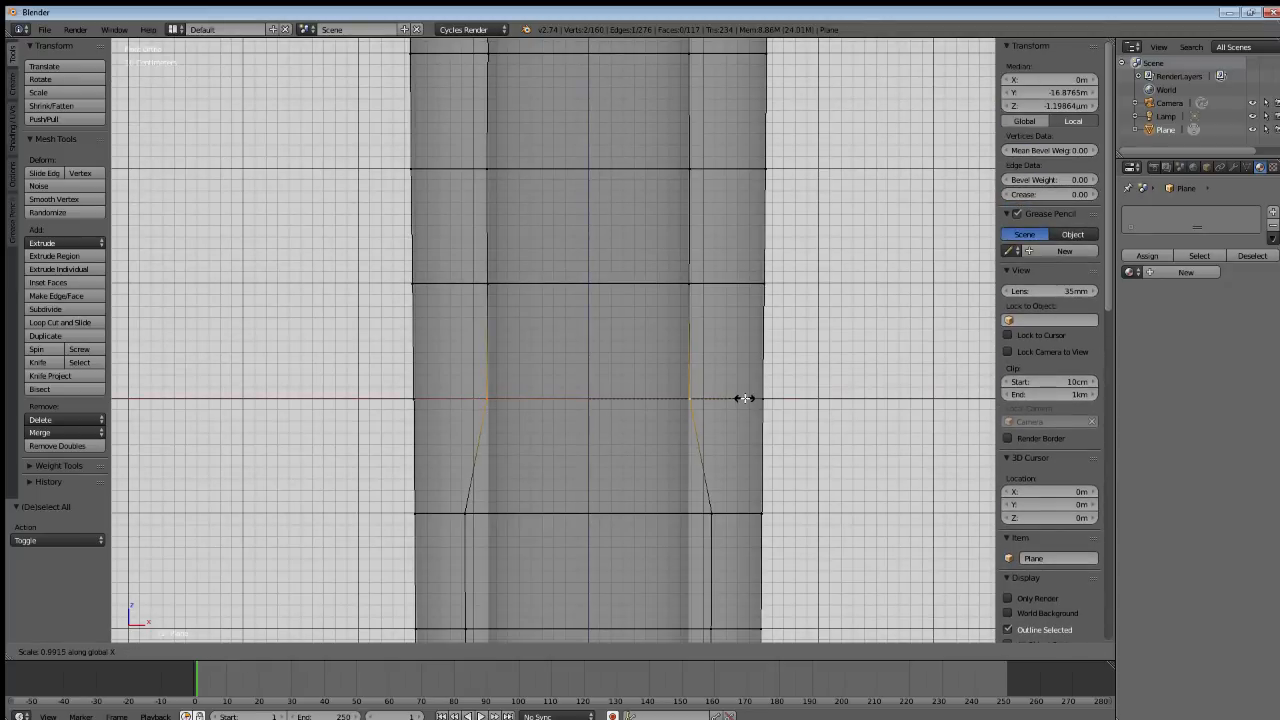
{"action": "left_click", "coordinate": [743, 398]}
Scale the inner vertex pair in the row at about Y -17.87 m by about 0.83 along X onto the bevel line, and deselect.
{"action": "right_click", "coordinate": [474, 517]}
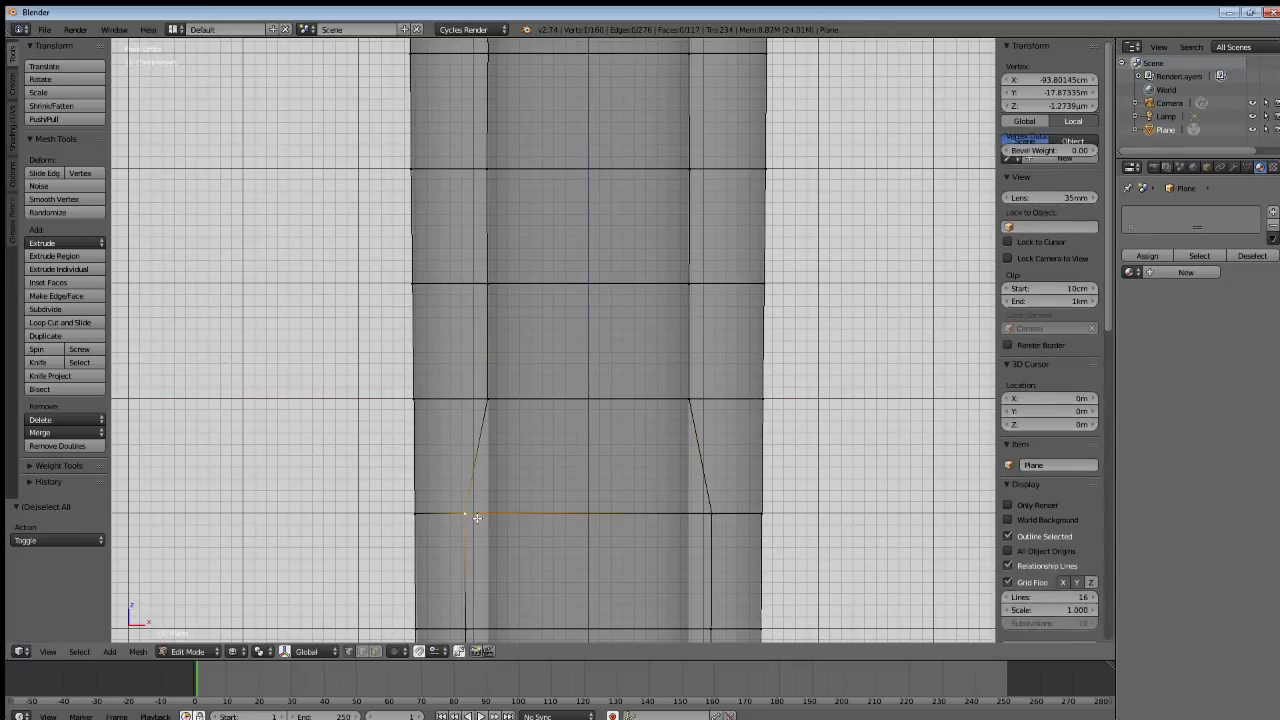
{"action": "right_click", "coordinate": [733, 518], "text": "shift"}
{"action": "key", "text": "s"}
{"action": "key", "text": "x"}
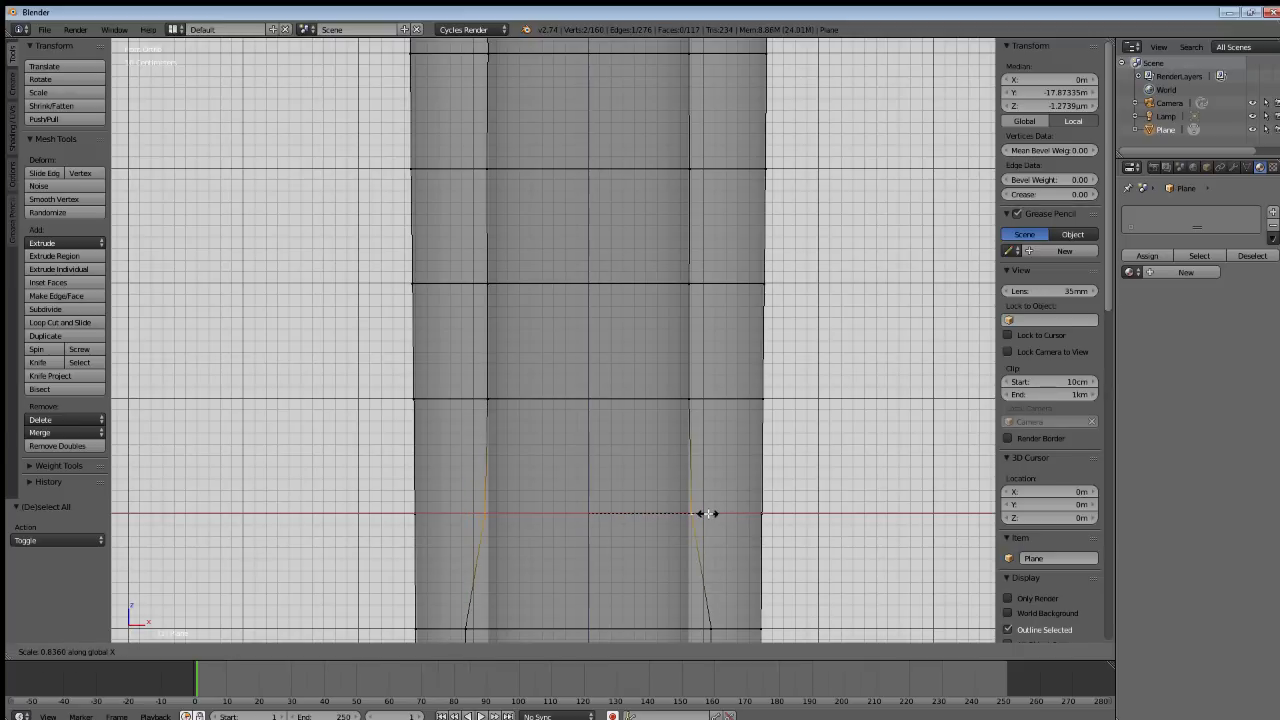
{"action": "left_click", "coordinate": [705, 514]}
{"action": "key", "text": "a"}
Scale the inner vertex pair in the row at about Y -18.88 m by about 0.824 along X onto the bevel line, and deselect.
{"action": "middle_click_drag", "start_coordinate": [671, 552], "coordinate": [689, 406], "text": "shift"}
{"action": "right_click", "coordinate": [472, 481]}
{"action": "right_click", "coordinate": [748, 478], "text": "shift"}
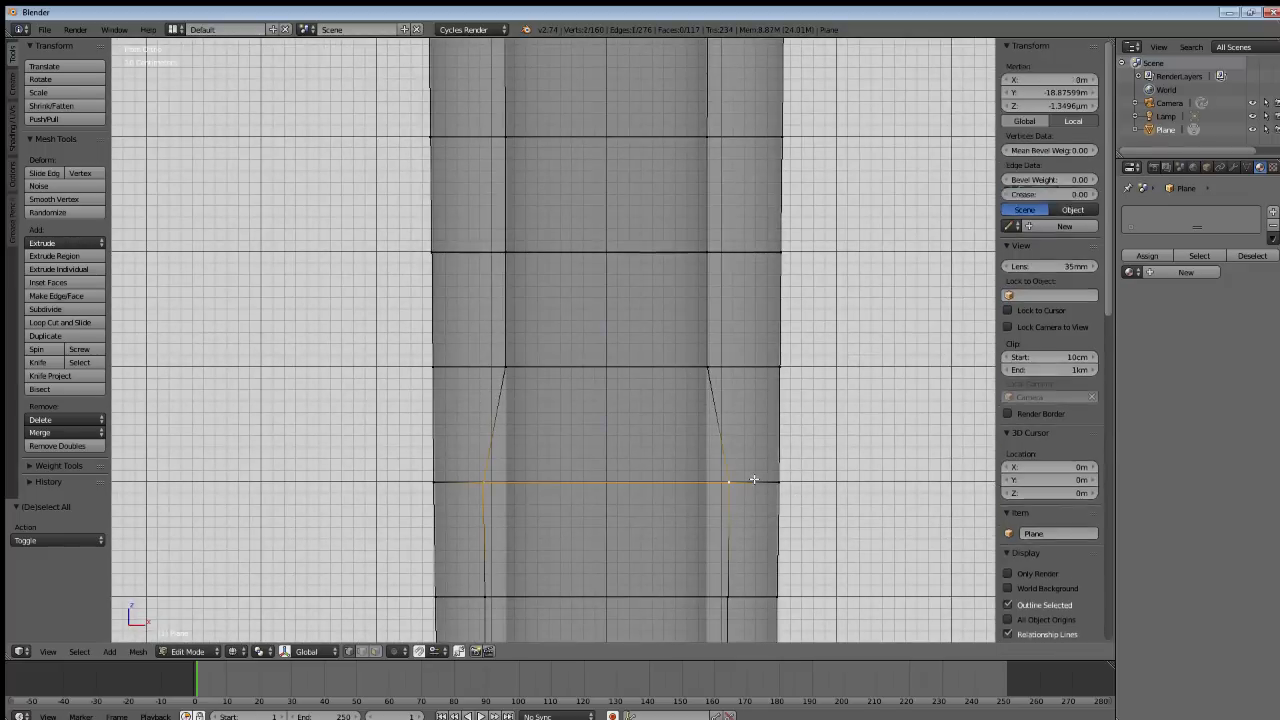
{"action": "key", "text": "s"}
{"action": "key", "text": "x"}
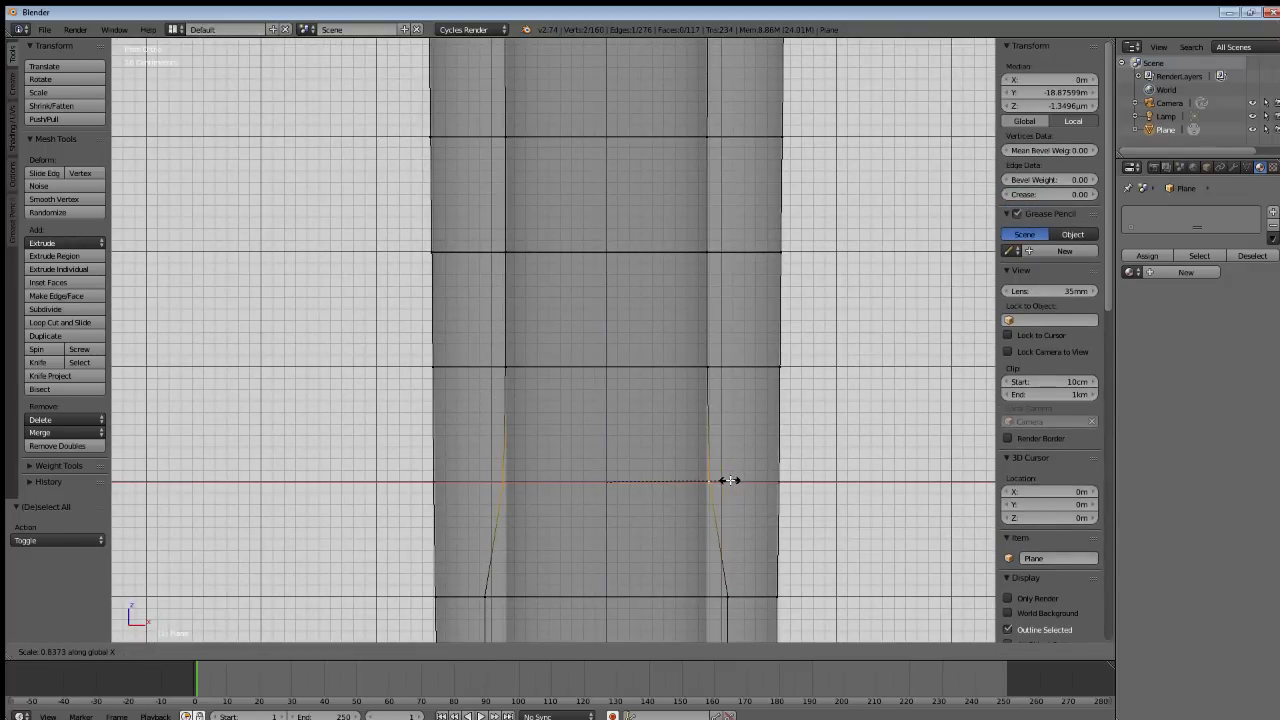
{"action": "left_click", "coordinate": [727, 480]}
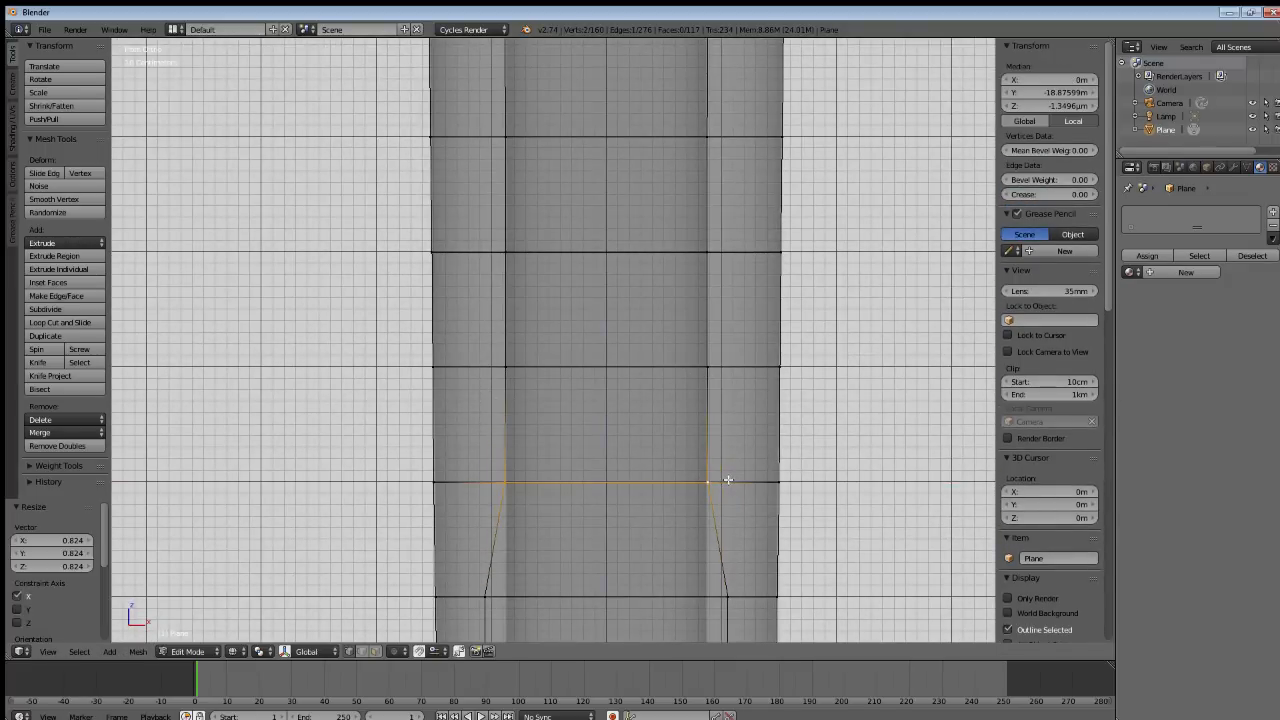
{"action": "key", "text": "a"}
Scale the inner vertex pair in the row at about Y -19.87 m by about 0.832 along X onto the bevel line, and deselect.
{"action": "middle_click_drag", "start_coordinate": [666, 517], "coordinate": [481, 389], "text": "shift"}
{"action": "right_click", "coordinate": [472, 397]}
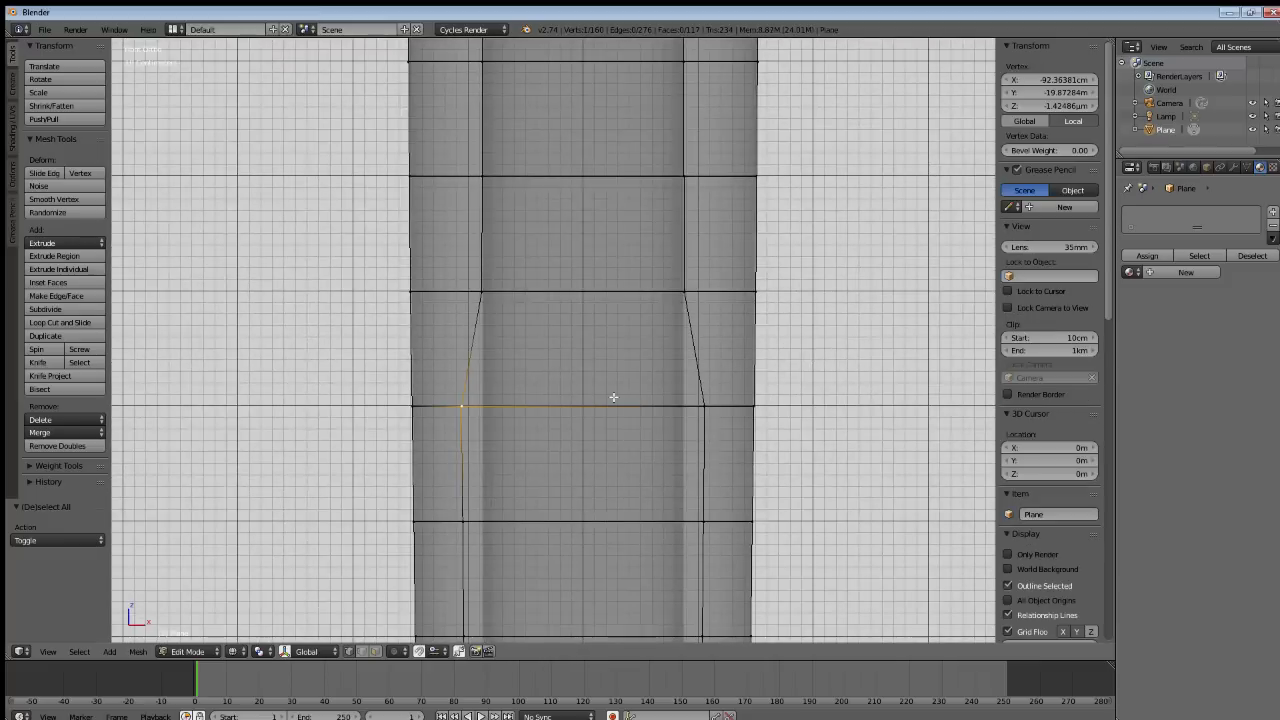
{"action": "right_click", "coordinate": [705, 408], "text": "shift"}
{"action": "key", "text": "s"}
{"action": "key", "text": "x"}
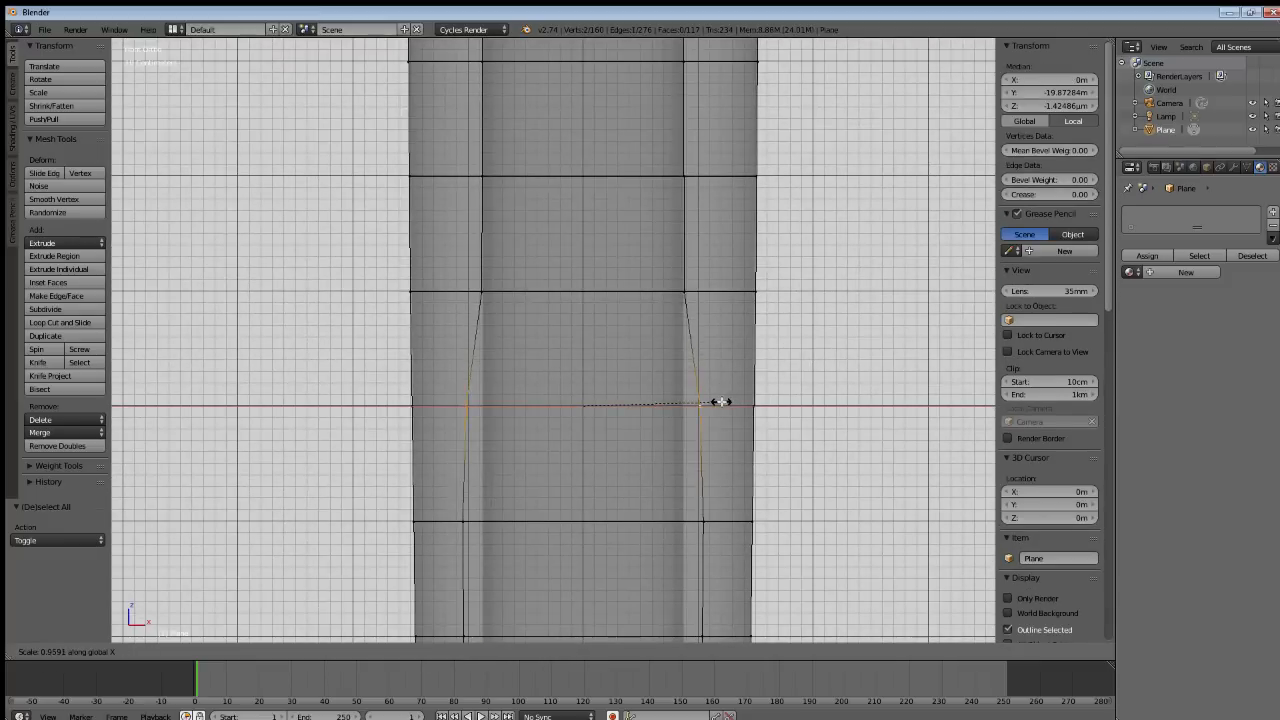
{"action": "left_click", "coordinate": [705, 401]}
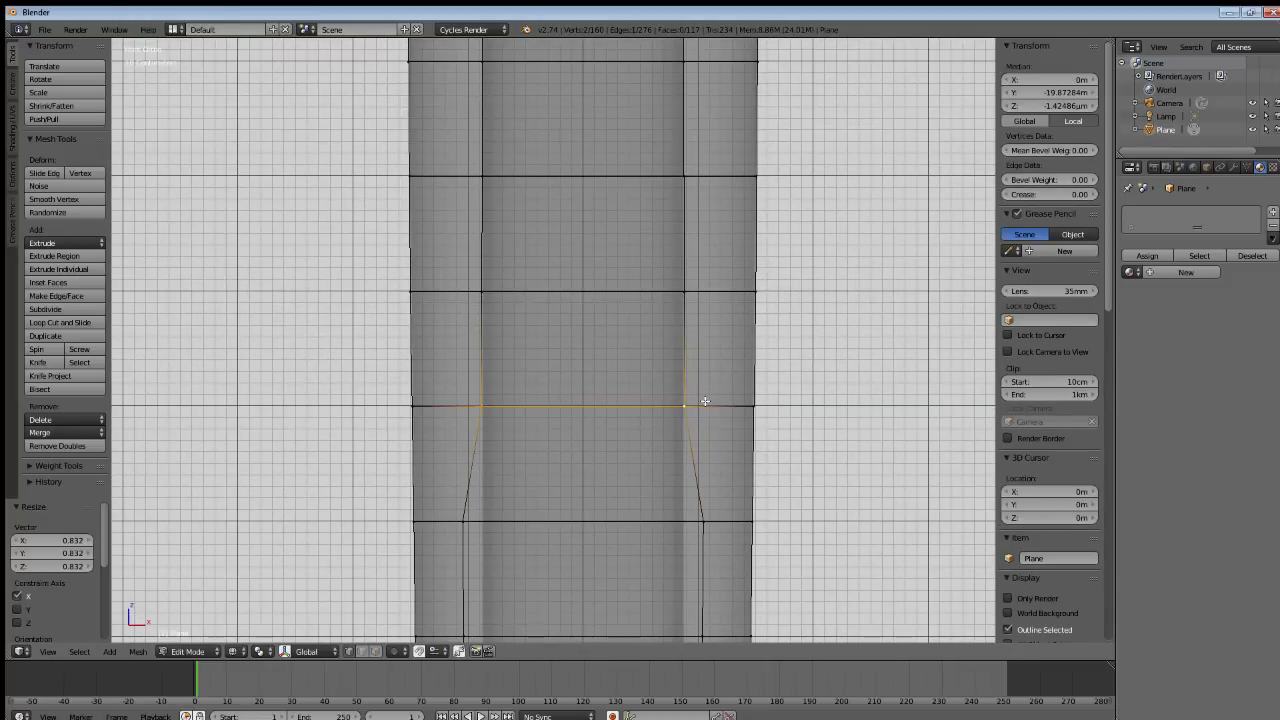
{"action": "key", "text": "a"}
Scale the inner vertex pair in the row at about Y -20.88 m by about 0.841 along X onto the bevel line, and deselect.
{"action": "middle_click_drag", "start_coordinate": [643, 480], "coordinate": [634, 366], "text": "shift"}
{"action": "right_click", "coordinate": [453, 423]}
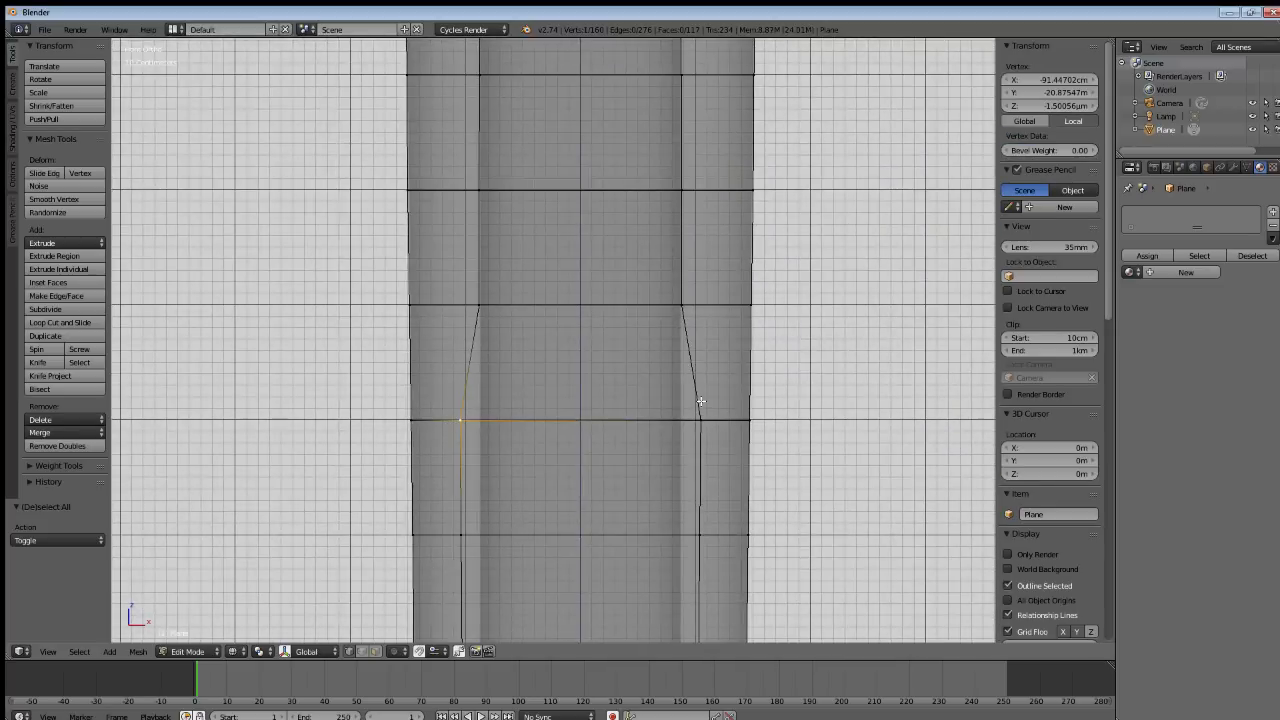
{"action": "right_click", "coordinate": [702, 404], "text": "shift"}
{"action": "key", "text": "s"}
{"action": "key", "text": "x"}
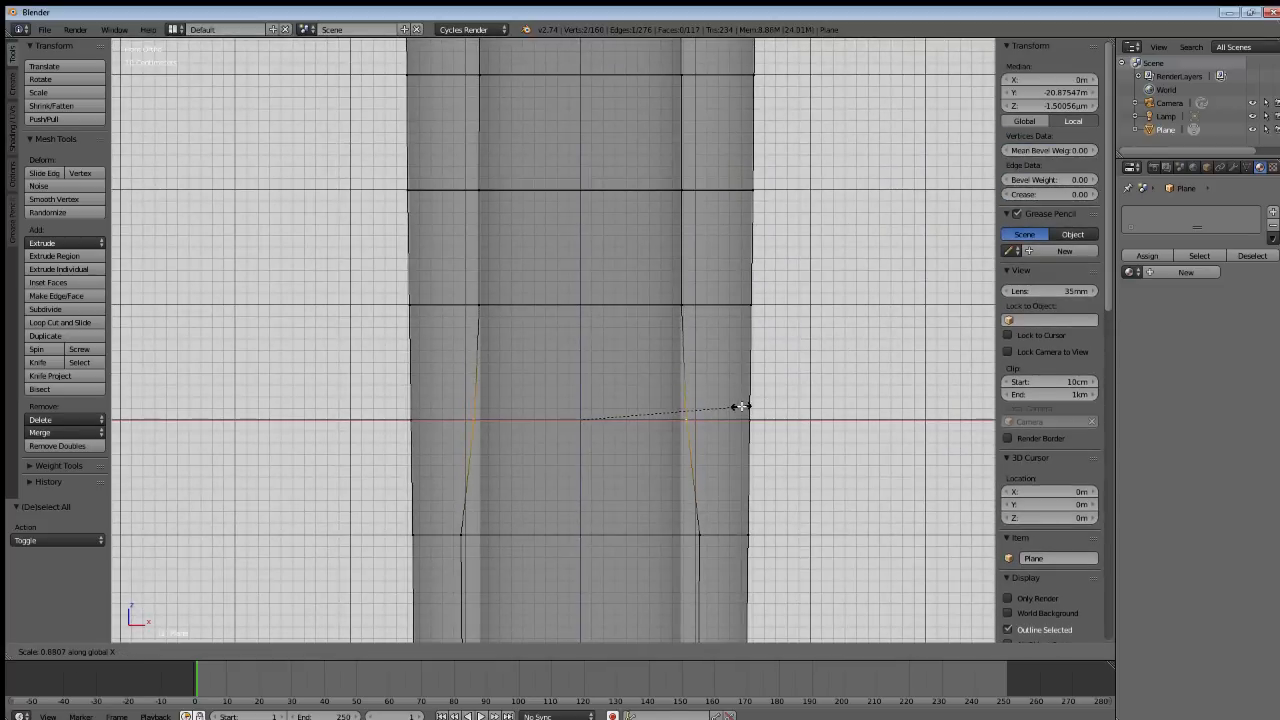
{"action": "left_click", "coordinate": [736, 407]}
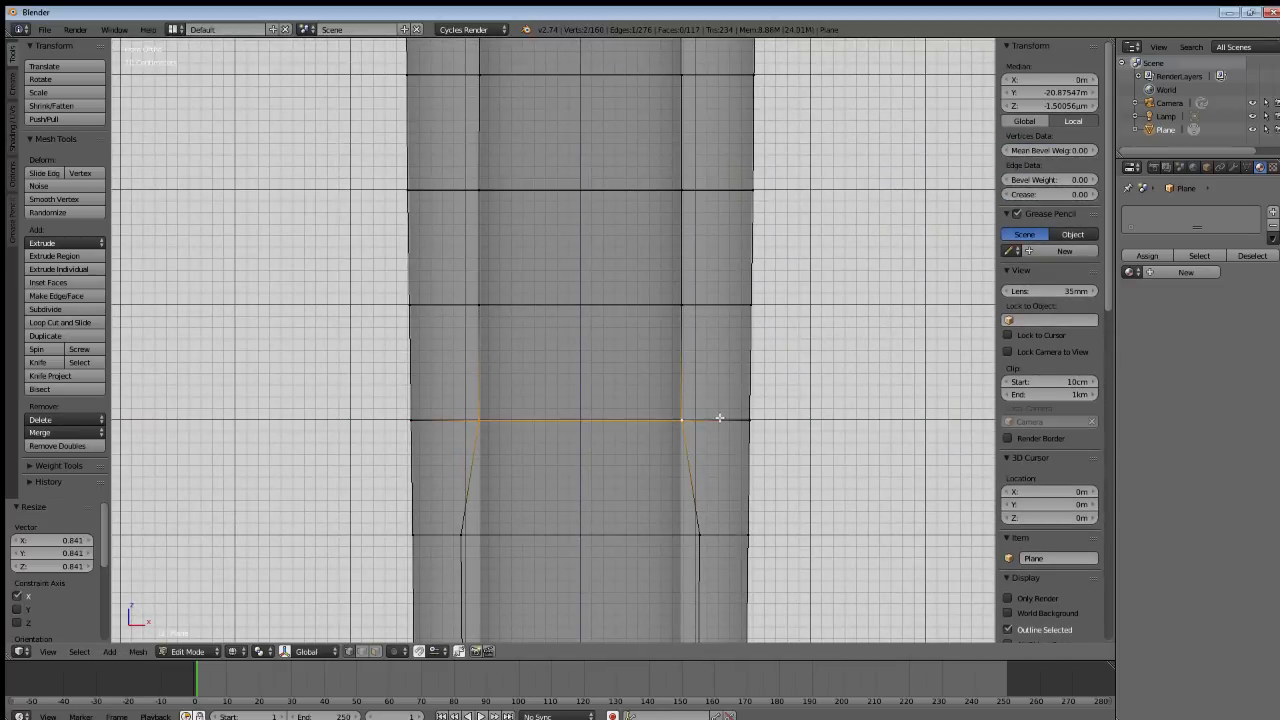
{"action": "key", "text": "a"}
Scale the inner vertex pair in the row at about Y -21.87 m by about 0.847 along X onto the bevel line, and deselect.
{"action": "middle_click_drag", "start_coordinate": [594, 473], "coordinate": [597, 390], "text": "shift"}
{"action": "right_click", "coordinate": [458, 452]}
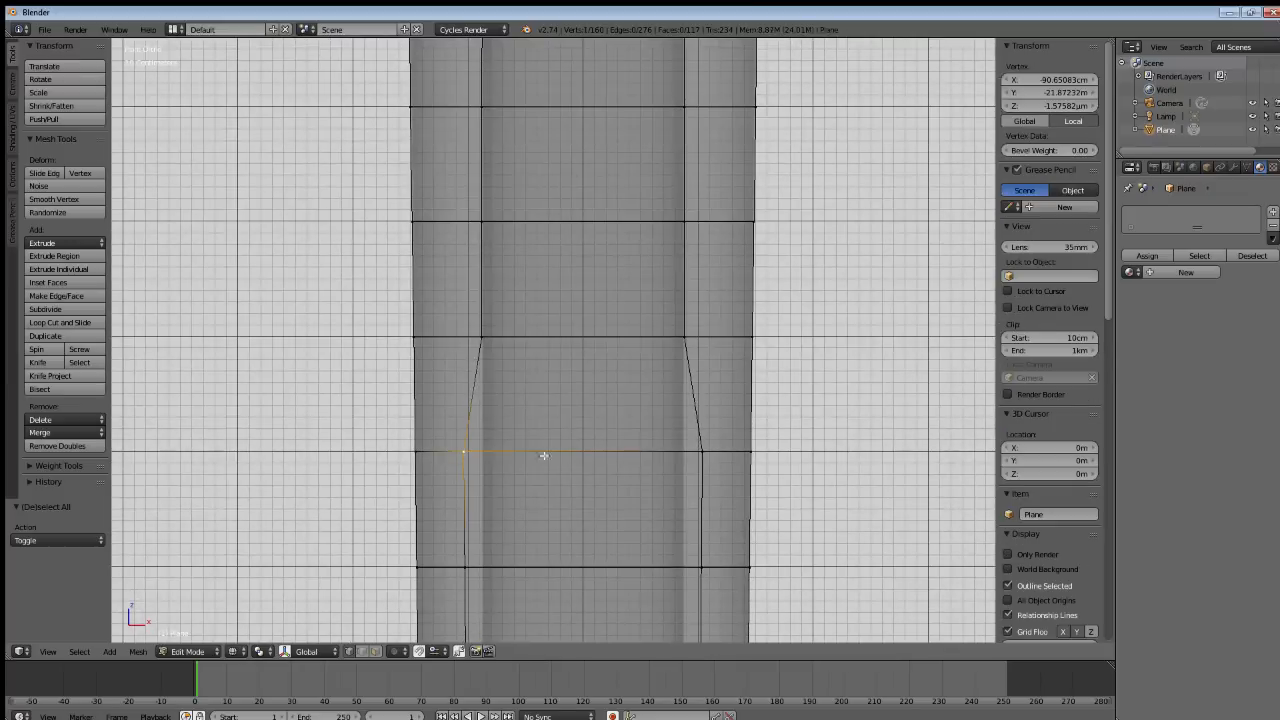
{"action": "right_click", "coordinate": [697, 441], "text": "shift"}
{"action": "key", "text": "s"}
{"action": "key", "text": "x"}
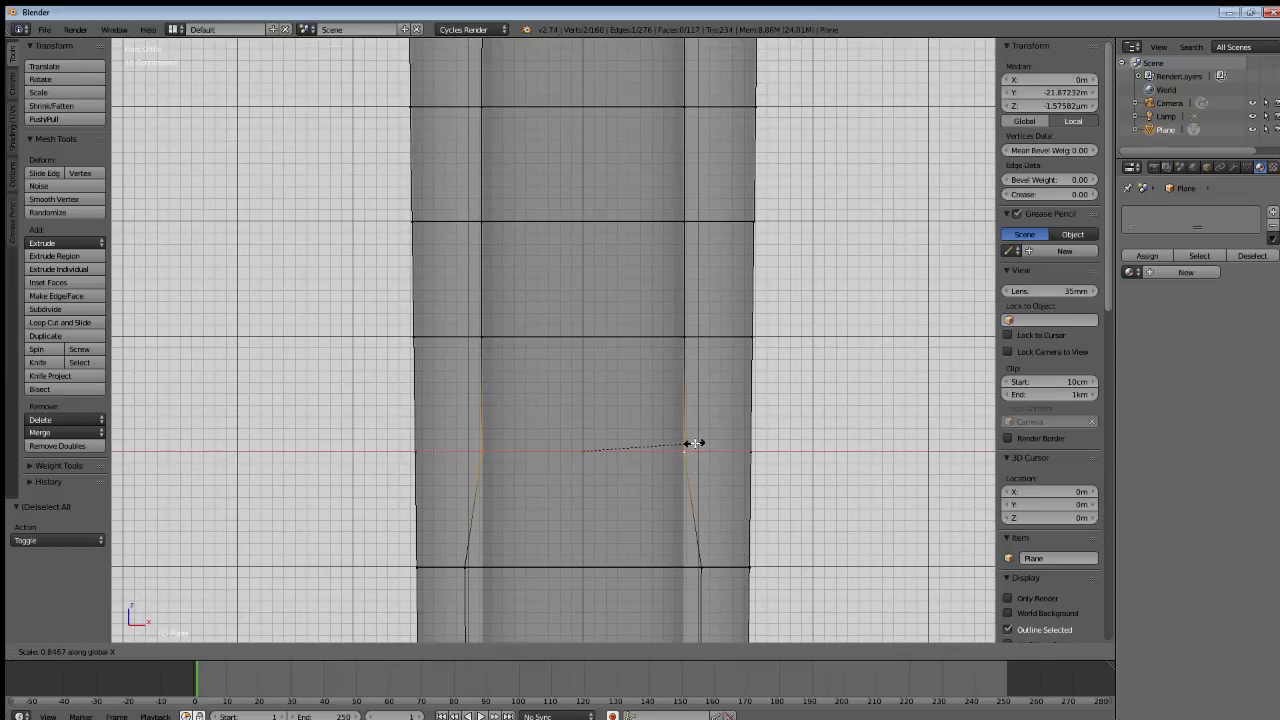
{"action": "left_click", "coordinate": [695, 443]}
{"action": "key", "text": "a"}
Scale the inner vertex pair in the row at about Y -22.88 m by about 0.86 along X onto the bevel line, and deselect.
{"action": "middle_click_drag", "start_coordinate": [597, 535], "coordinate": [602, 408], "text": "shift"}
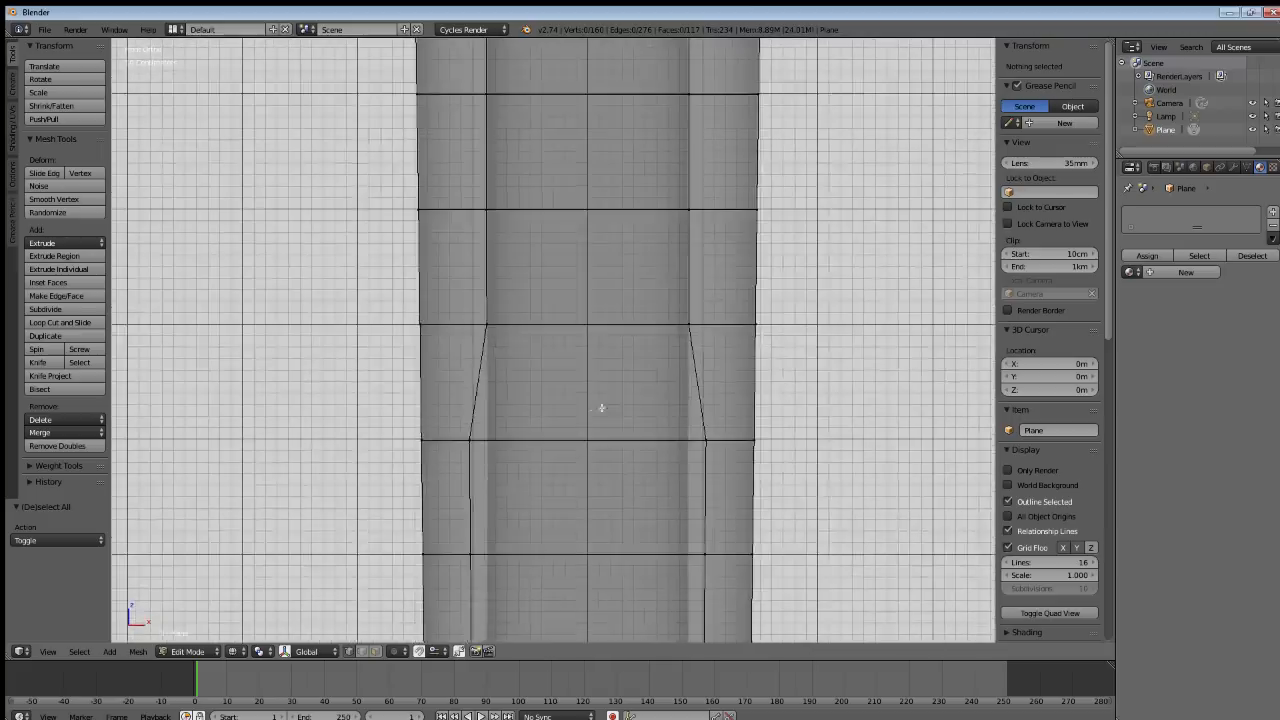
{"action": "right_click", "coordinate": [472, 442]}
{"action": "right_click", "coordinate": [705, 442], "text": "shift"}
{"action": "key", "text": "s"}
{"action": "key", "text": "x"}
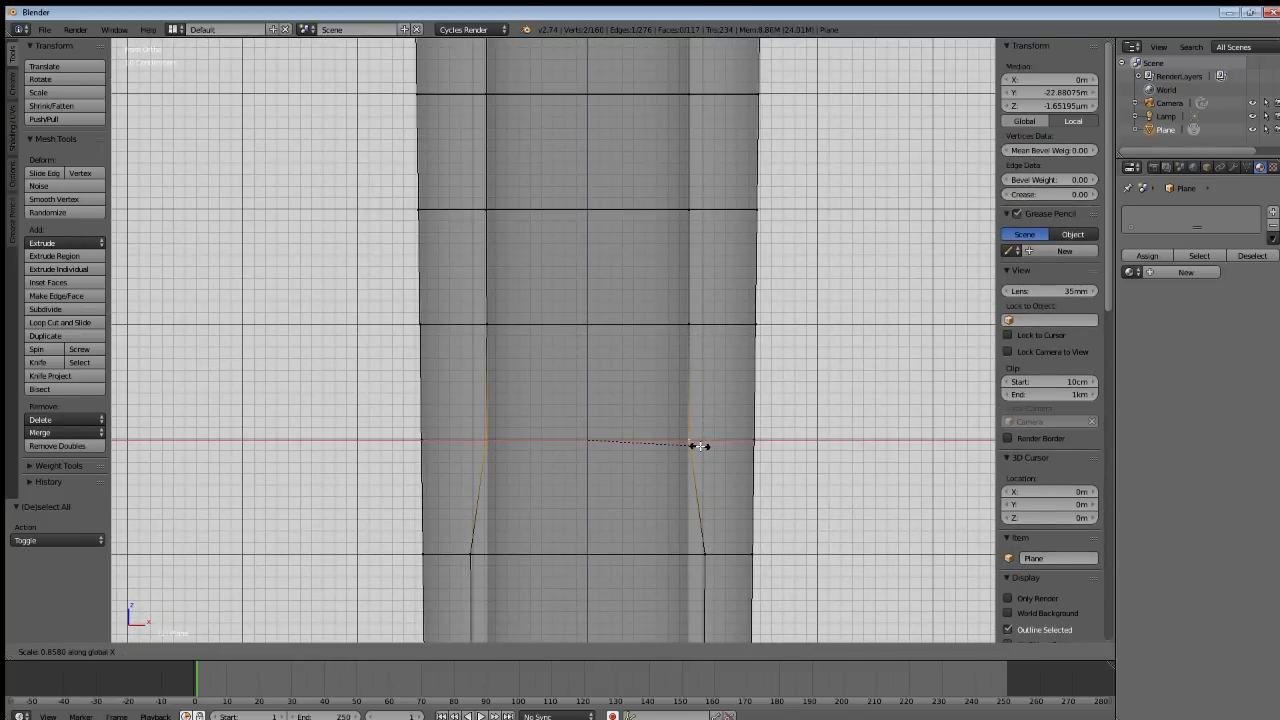
{"action": "left_click", "coordinate": [698, 445]}
{"action": "key", "text": "a"}
Scale the inner vertex pair in the row at about Y -23.87 m by about 0.872 along X onto the bevel line, and deselect.
{"action": "middle_click_drag", "start_coordinate": [654, 503], "coordinate": [640, 357], "text": "shift"}
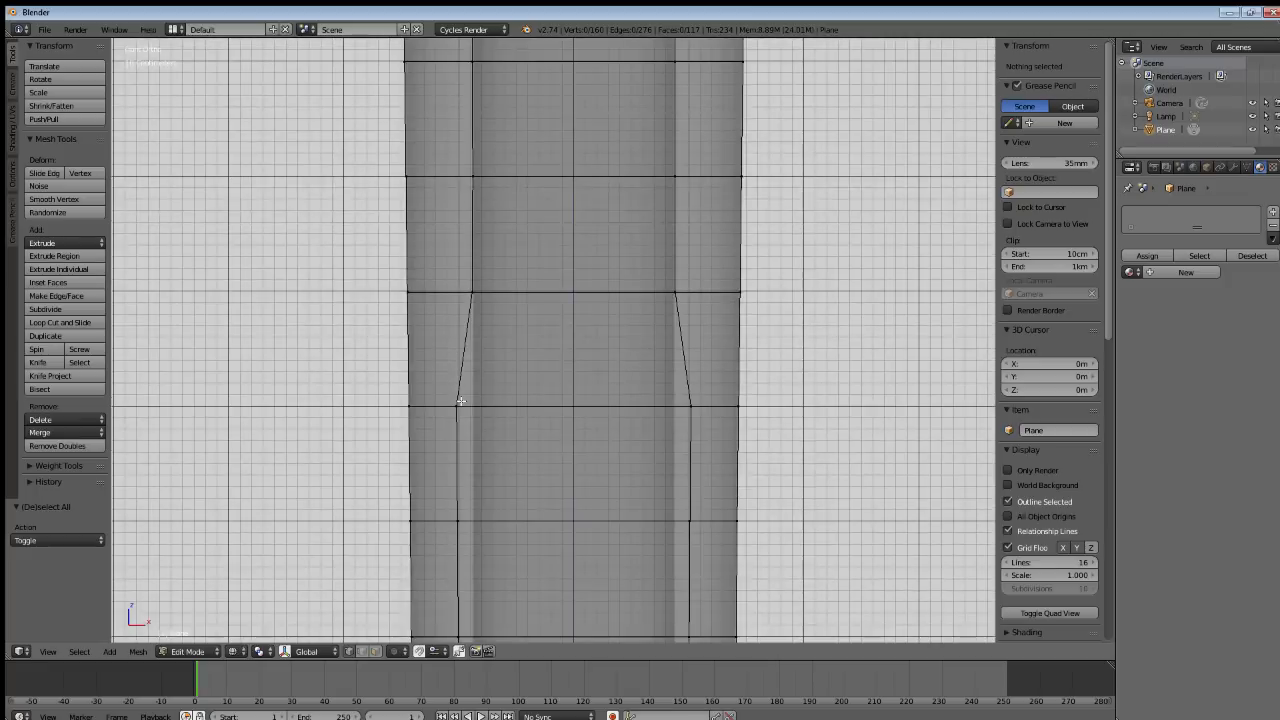
{"action": "right_click", "coordinate": [459, 404]}
{"action": "right_click", "coordinate": [706, 398], "text": "shift"}
{"action": "key", "text": "s"}
{"action": "key", "text": "x"}
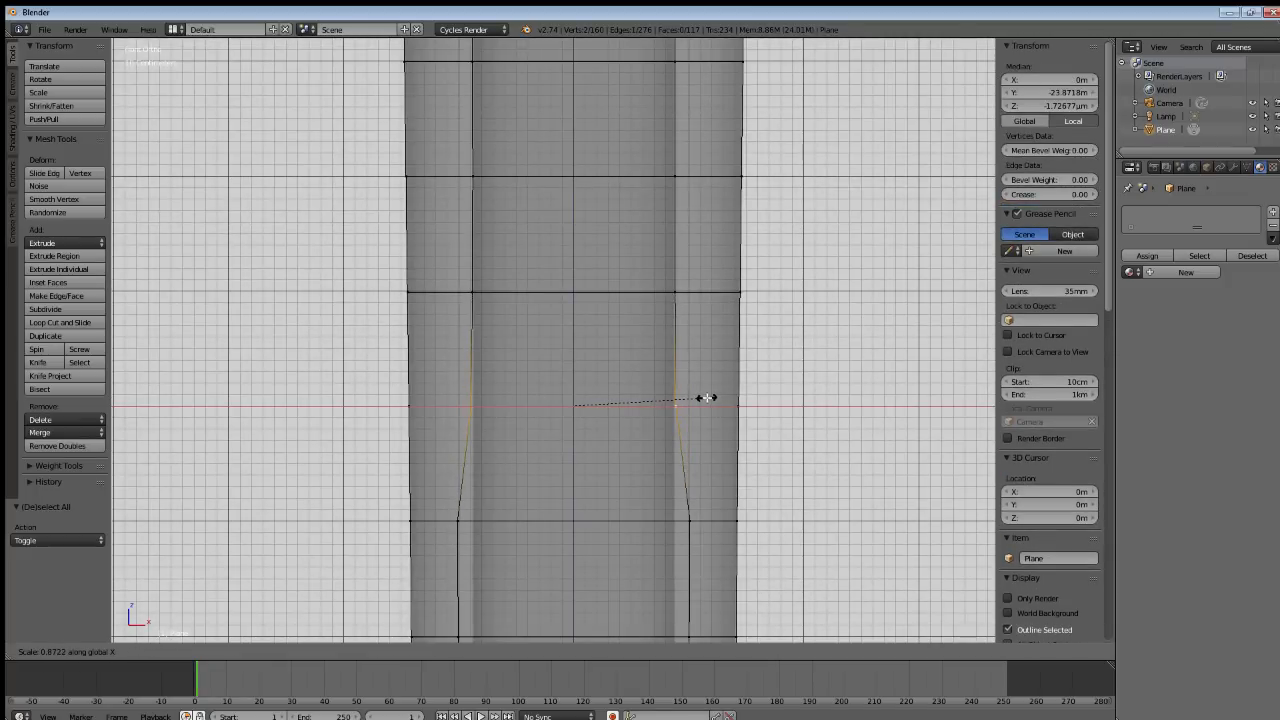
{"action": "left_click", "coordinate": [706, 398]}
{"action": "key", "text": "a"}
Scale the inner vertex pair in the row at about Y -24.87 m by about 0.88 along X onto the bevel line, and deselect.
{"action": "middle_click_drag", "start_coordinate": [623, 396], "coordinate": [639, 408], "text": "shift"}
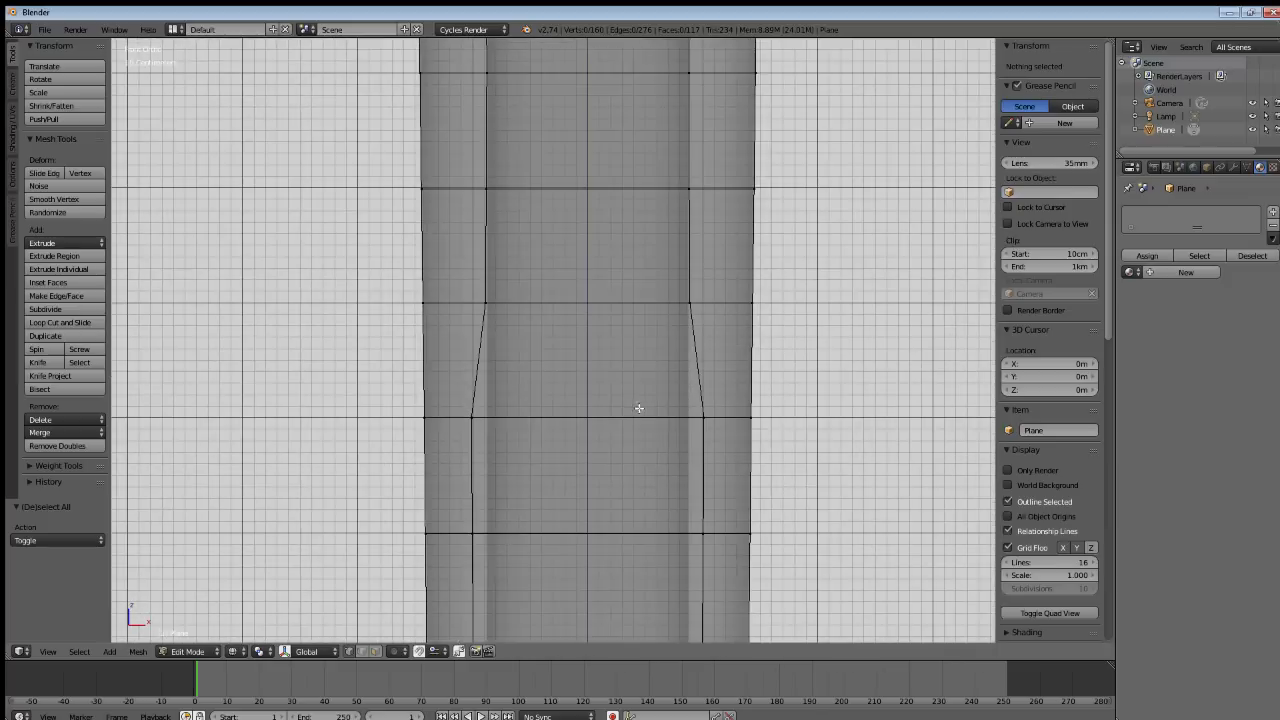
{"action": "right_click", "coordinate": [473, 415]}
{"action": "right_click", "coordinate": [704, 416], "text": "shift"}
{"action": "key", "text": "s"}
{"action": "key", "text": "x"}
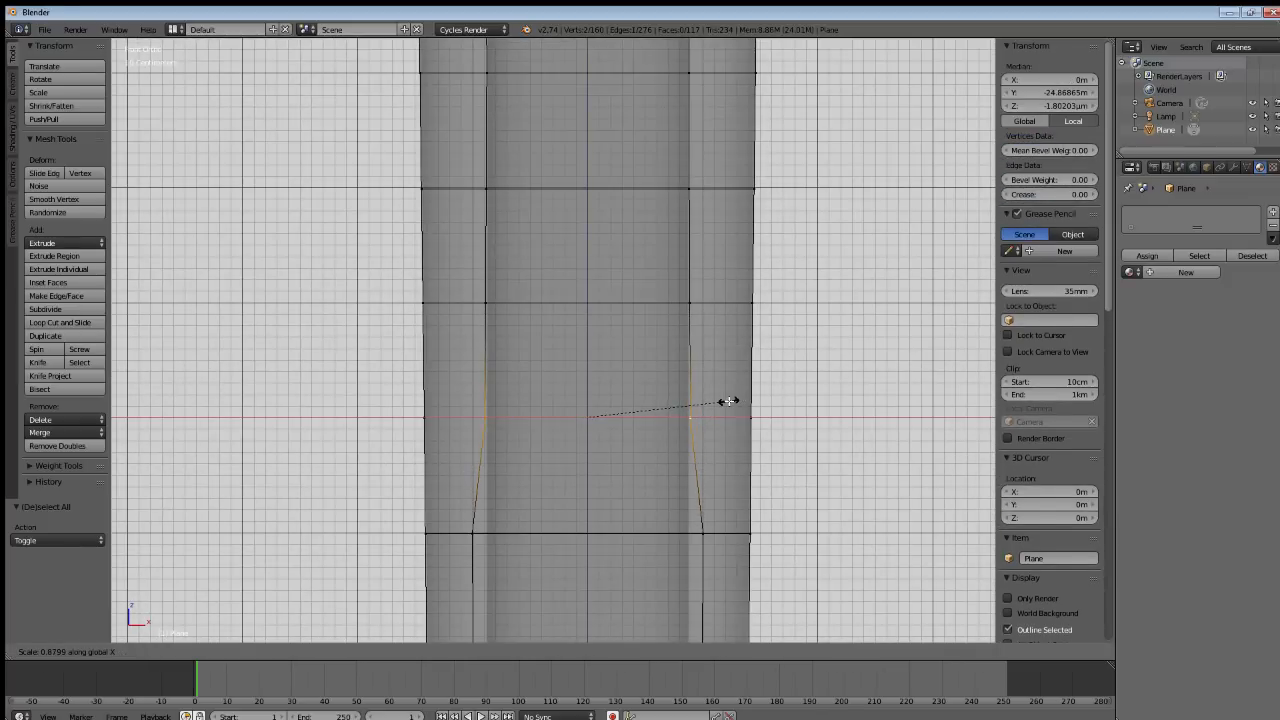
{"action": "left_click", "coordinate": [728, 401]}
{"action": "key", "text": "a"}
Scale the inner vertex pair in the row at about Y -25.88 m inward along X onto the bevel line, and deselect.
{"action": "middle_click_drag", "start_coordinate": [651, 514], "coordinate": [651, 527], "text": "shift"}
{"action": "right_click", "coordinate": [464, 422]}
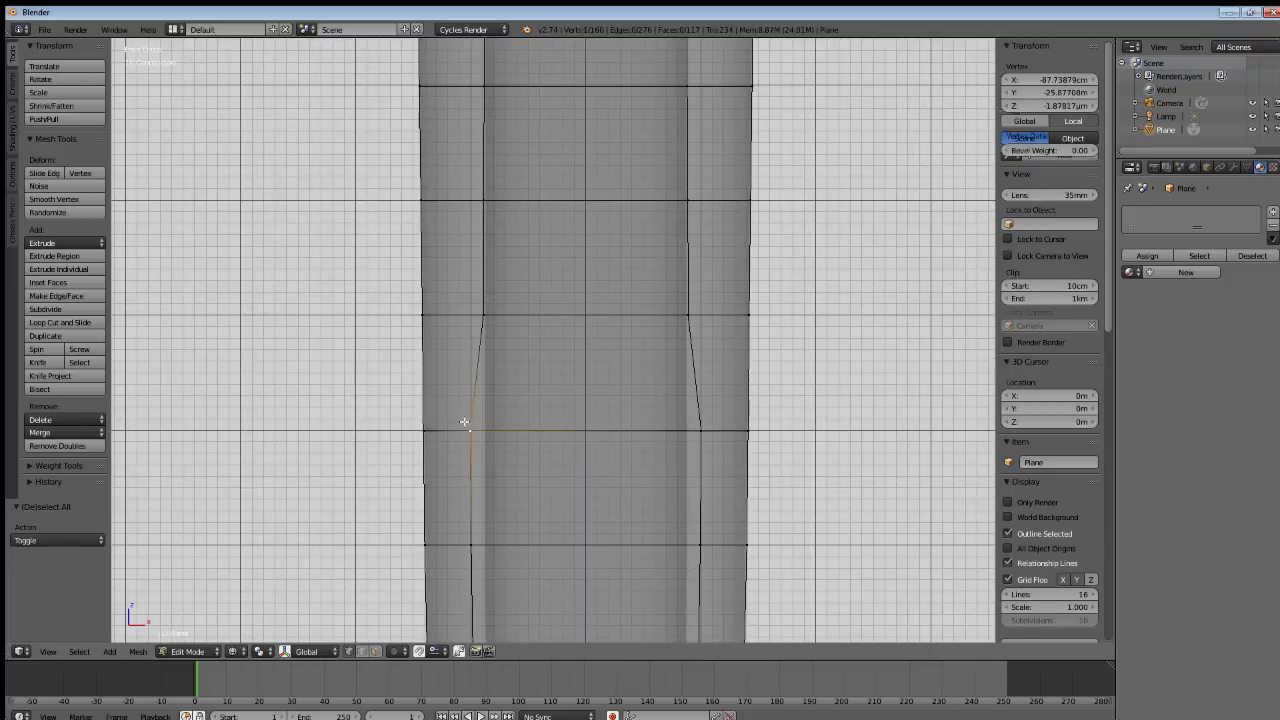
{"action": "right_click", "coordinate": [712, 414], "text": "shift"}
{"action": "key", "text": "s"}
{"action": "key", "text": "x"}
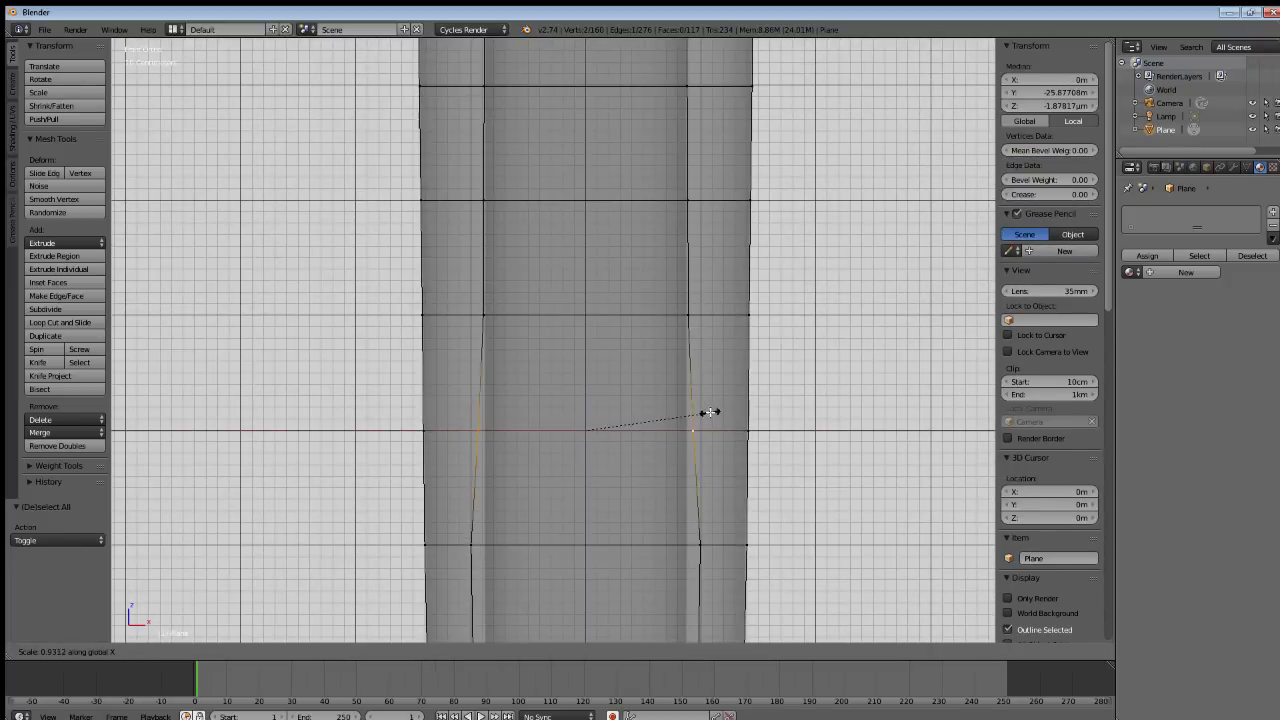
{"action": "left_click", "coordinate": [700, 412]}
{"action": "key", "text": "a"}
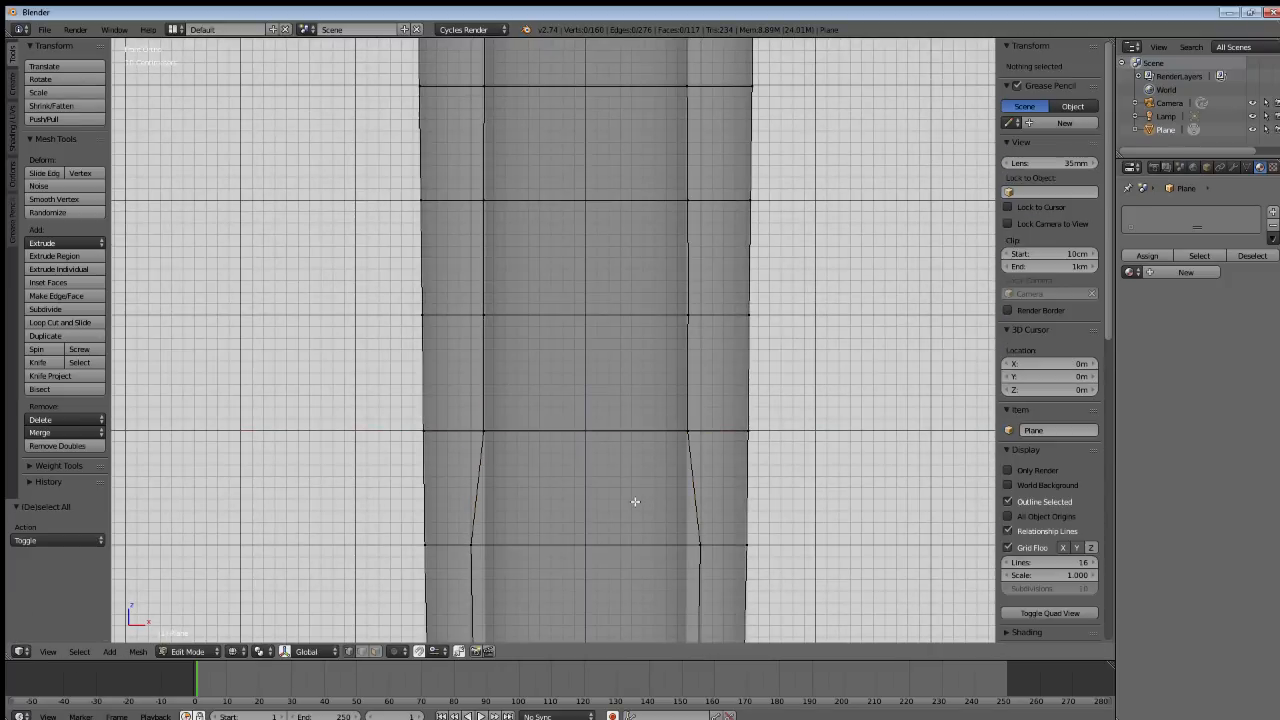
Scale the inner vertex pair in the row at about Y -26.87 m by about 0.891 along X onto the bevel line, and deselect.
{"action": "middle_click_drag", "start_coordinate": [634, 503], "coordinate": [623, 463], "text": "shift"}
{"action": "right_click", "coordinate": [445, 458]}
{"action": "right_click", "coordinate": [688, 452], "text": "shift"}
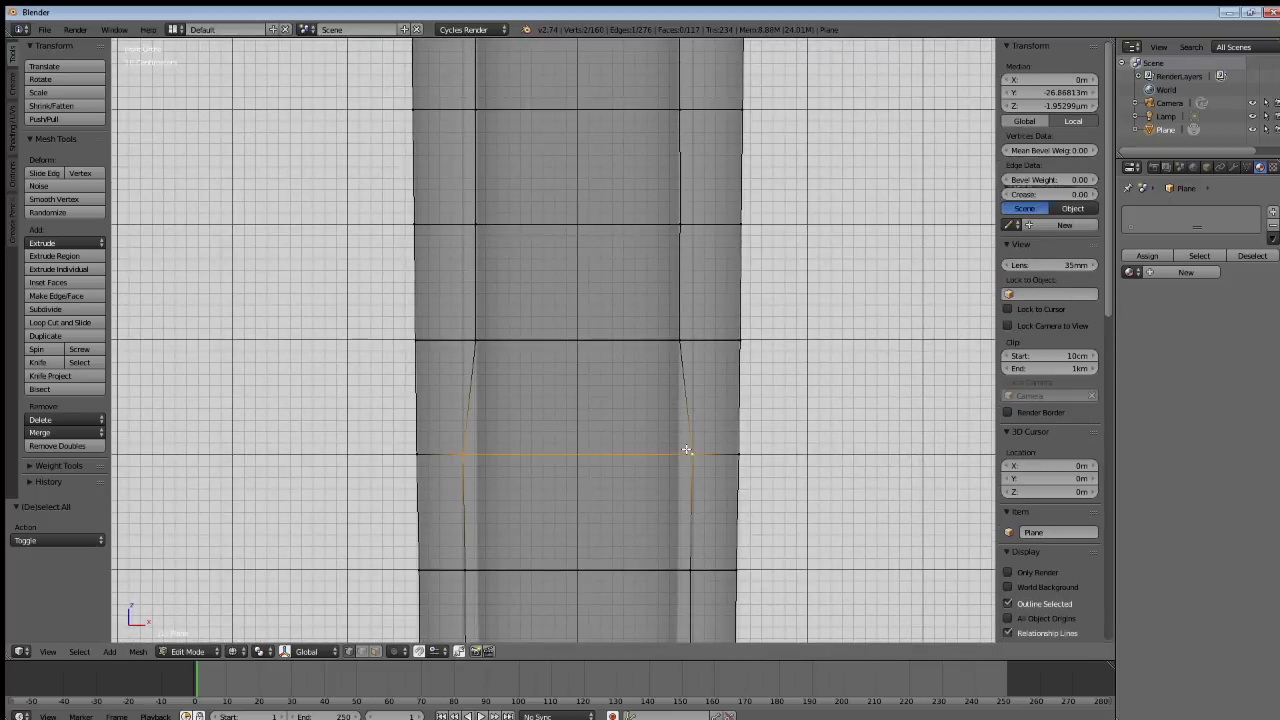
{"action": "key", "text": "s"}
{"action": "key", "text": "x"}
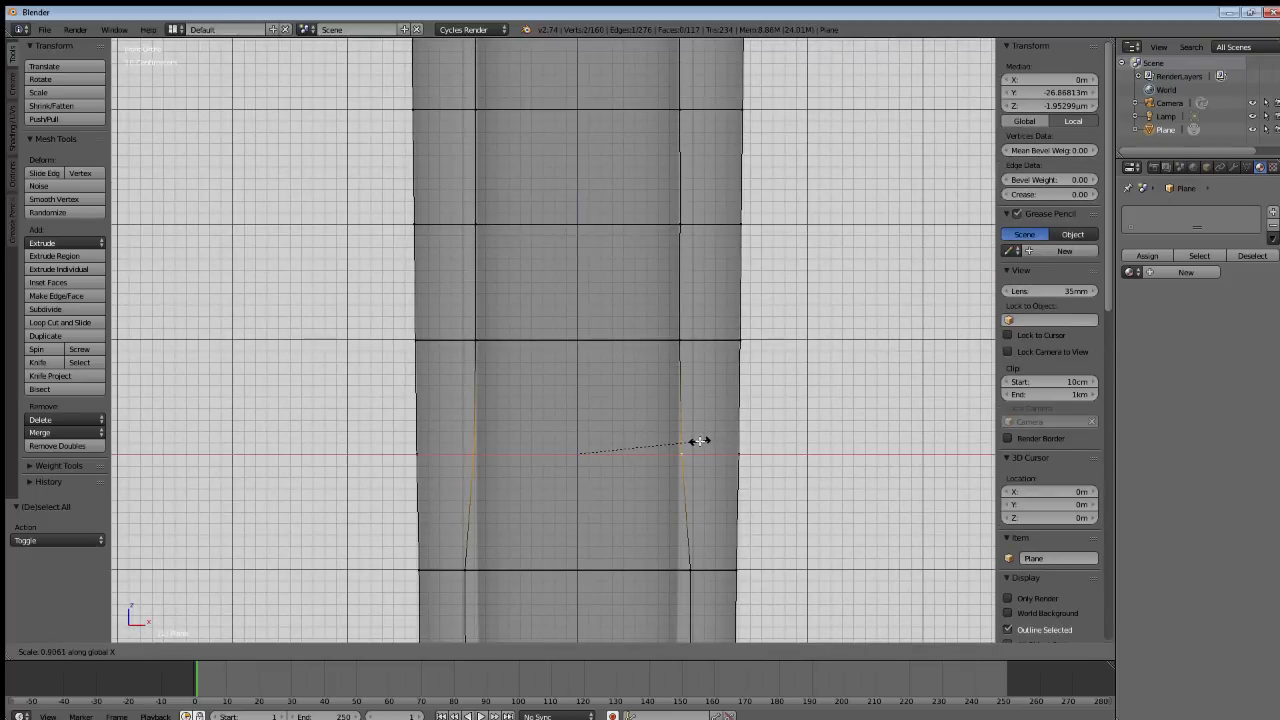
{"action": "left_click", "coordinate": [697, 441]}
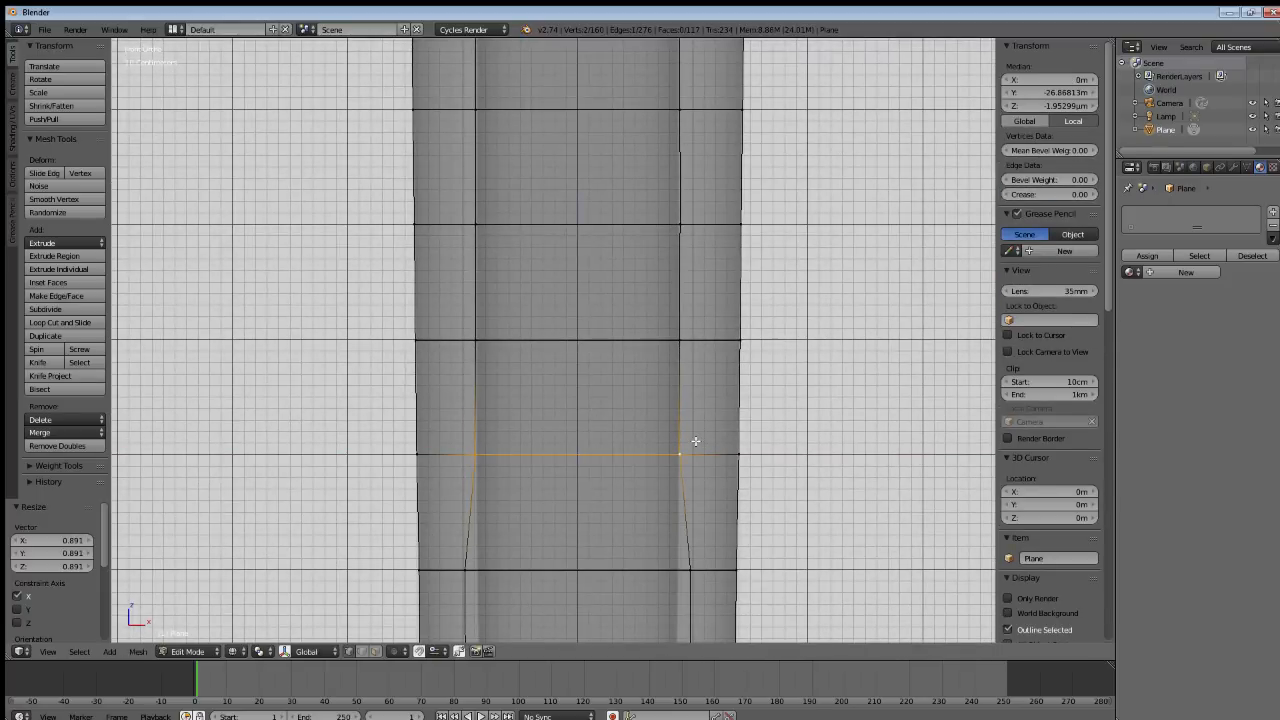
{"action": "key", "text": "a"}
Scale the inner vertex pair in the row at about Y -27.88 m by about 0.91 along X onto the bevel line, and deselect.
{"action": "middle_click_drag", "start_coordinate": [606, 543], "coordinate": [592, 430], "text": "shift"}
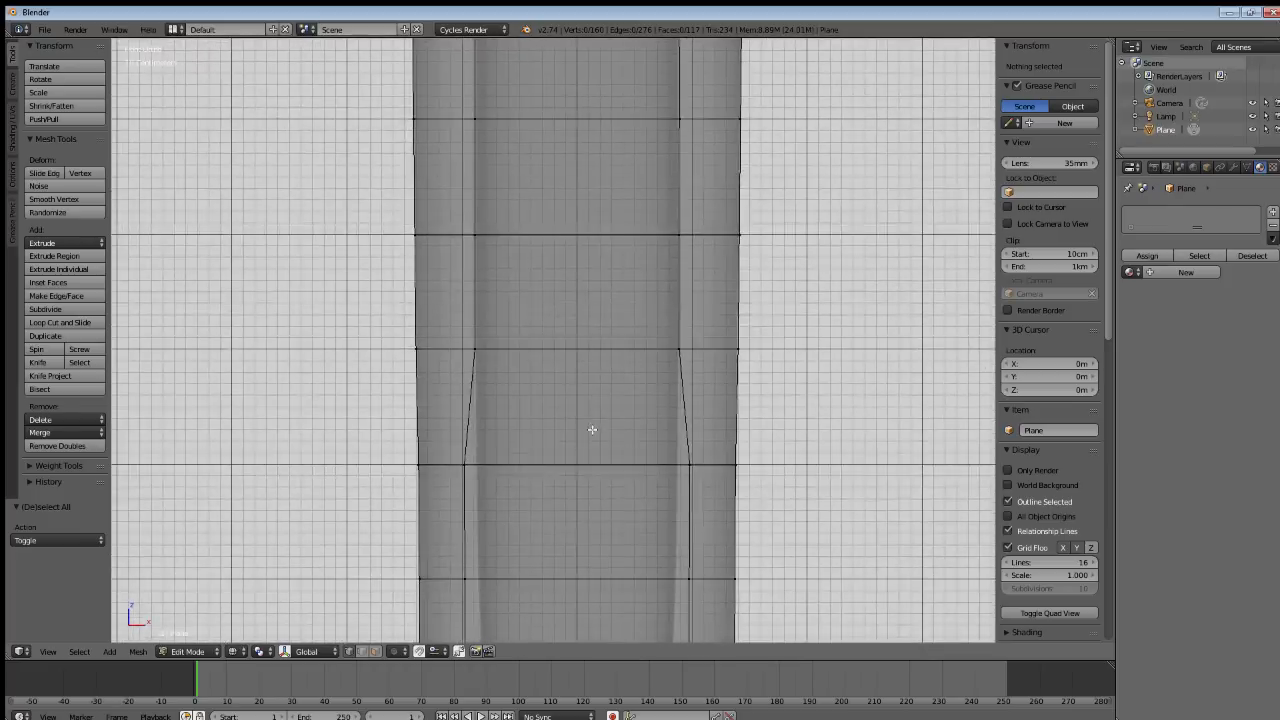
{"action": "right_click", "coordinate": [472, 455]}
{"action": "right_click", "coordinate": [686, 451], "text": "shift"}
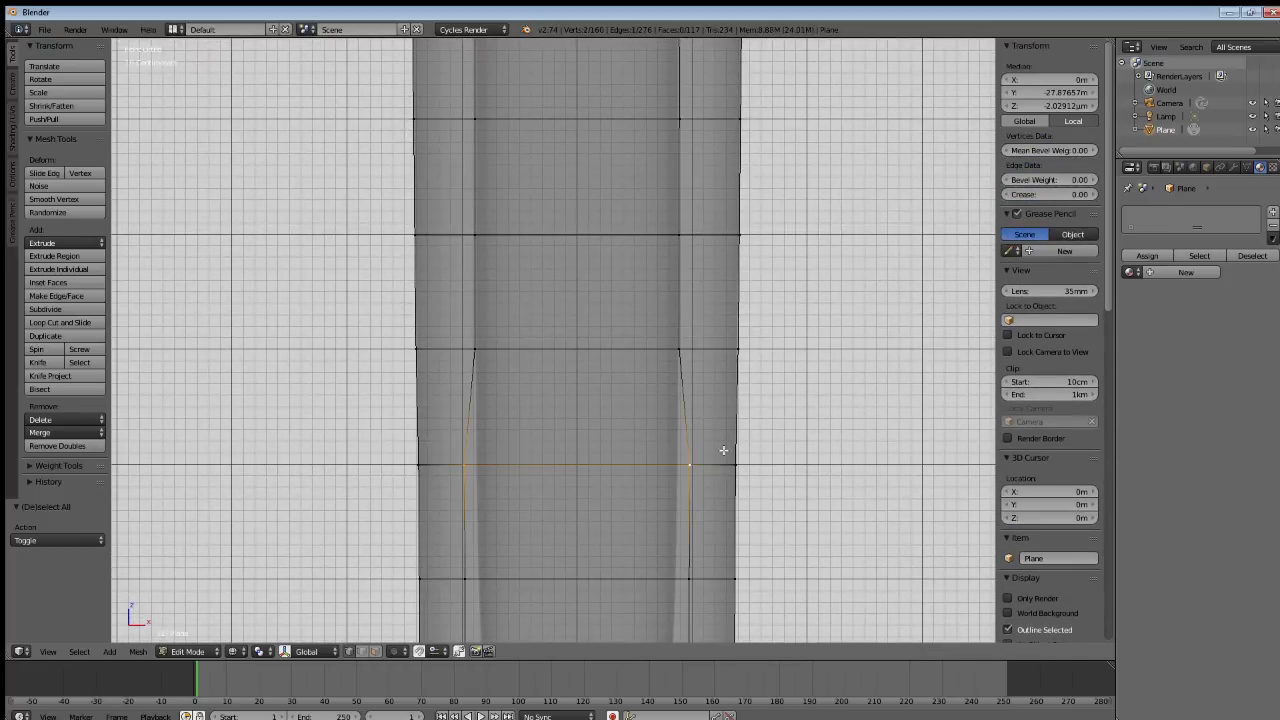
{"action": "key", "text": "s"}
{"action": "key", "text": "x"}
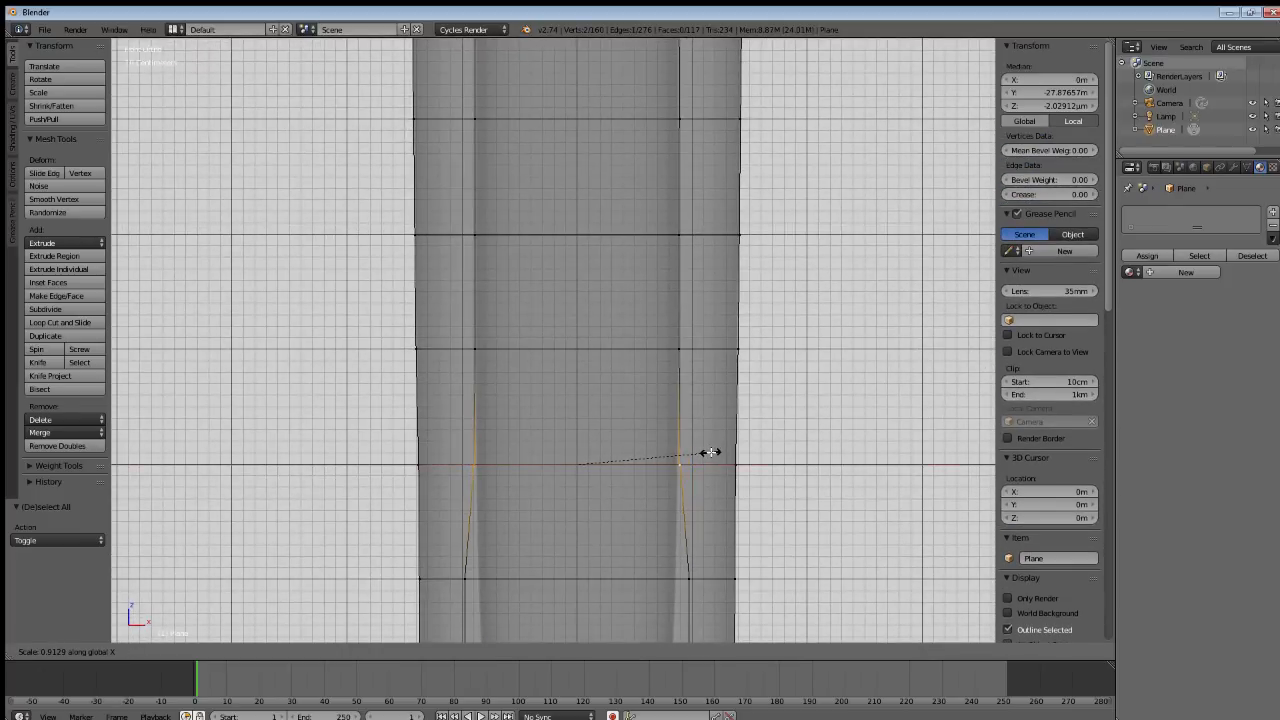
{"action": "left_click", "coordinate": [700, 455]}
{"action": "key", "text": "a"}
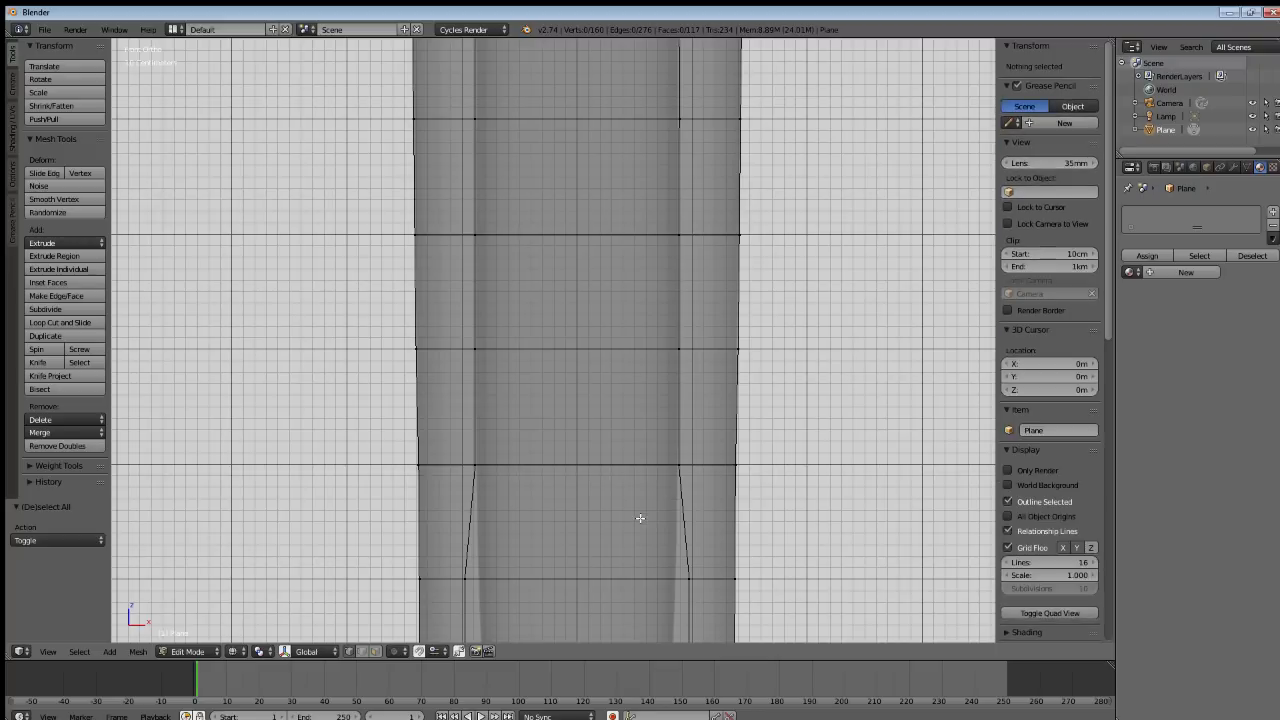
Scale the inner vertex pair in the row at about Y -28.87 m by about 0.9 along X onto the bevel line, and deselect.
{"action": "middle_click_drag", "start_coordinate": [625, 467], "coordinate": [607, 328], "text": "shift"}
{"action": "right_click", "coordinate": [434, 440]}
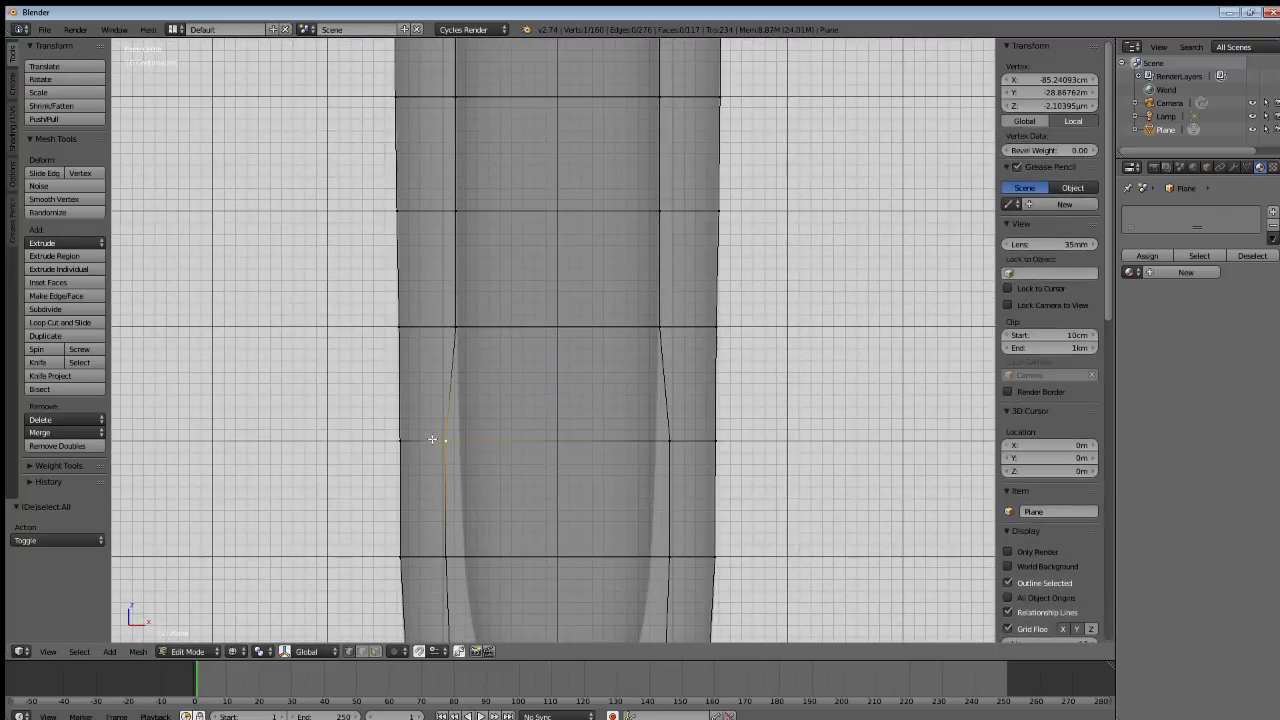
{"action": "right_click", "coordinate": [690, 437], "text": "shift"}
{"action": "key", "text": "s"}
{"action": "key", "text": "x"}
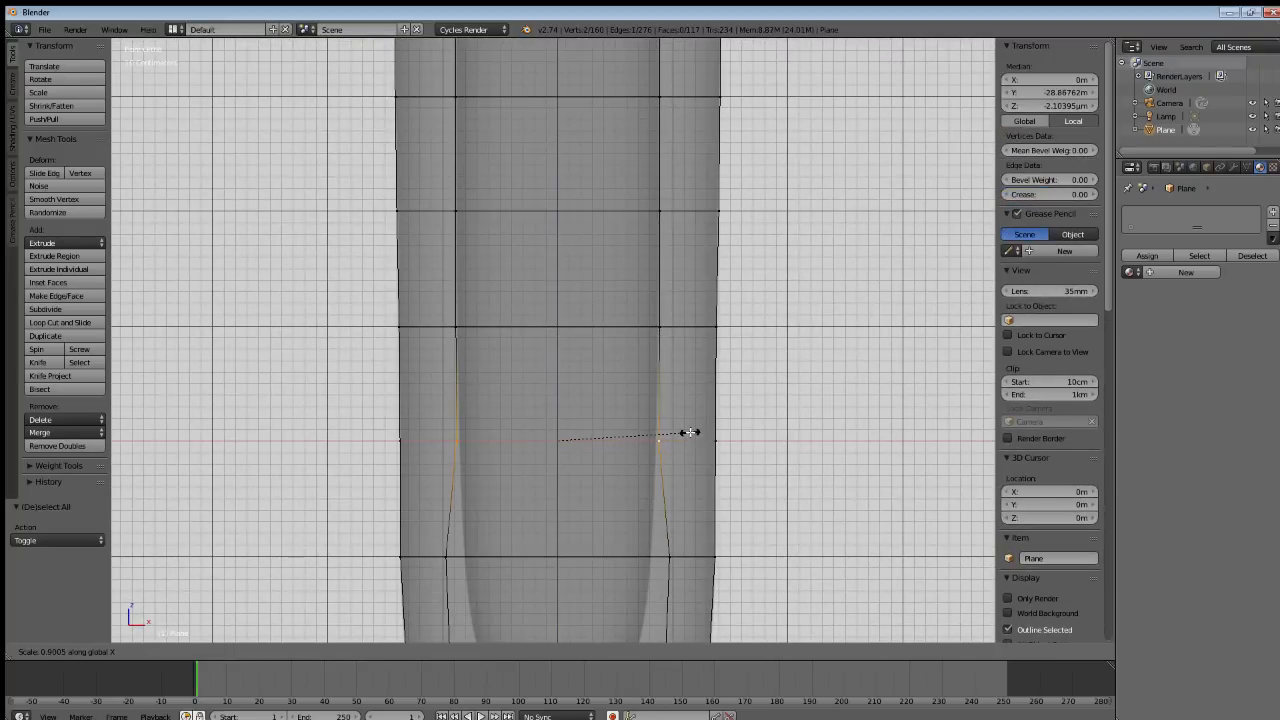
{"action": "left_click", "coordinate": [686, 434]}
{"action": "key", "text": "a"}
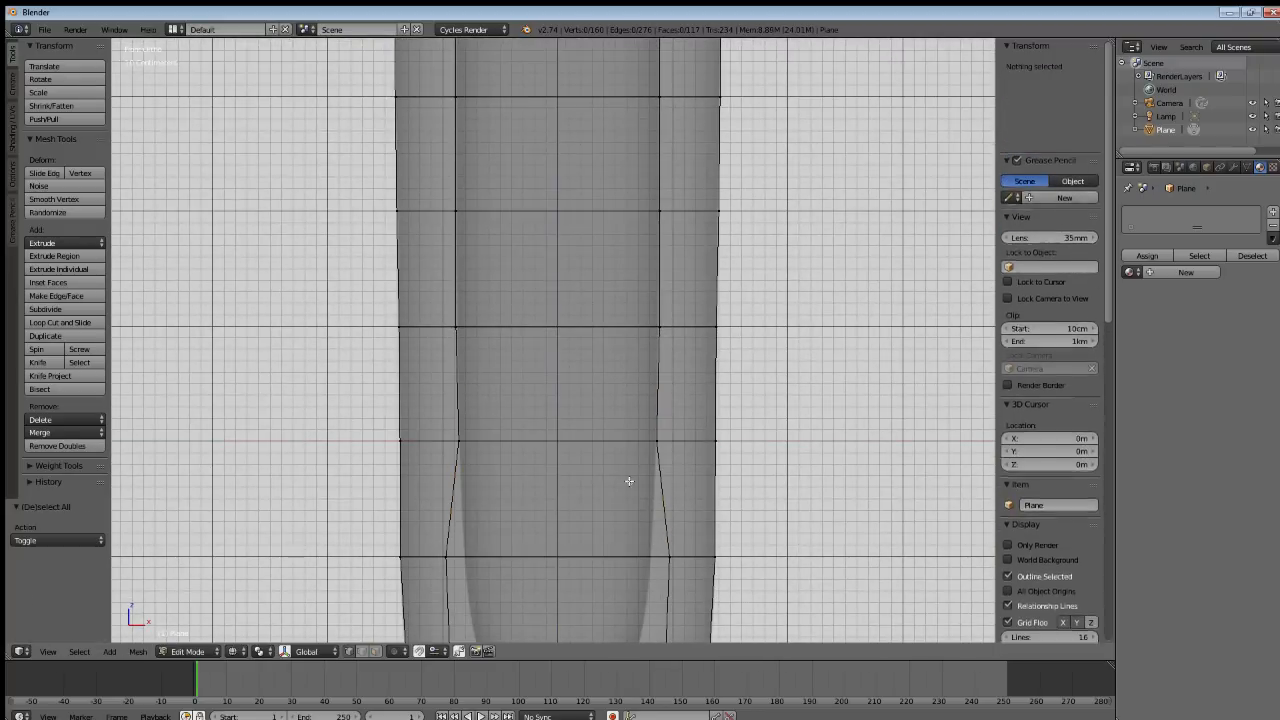
Scale the inner vertex pair in the row at about Y -29.88 m inward along X onto the curving bevel line, and deselect.
{"action": "scroll", "coordinate": [444, 420], "scroll_direction": "down", "scroll_amount": 2, "text": "shift"}
{"action": "right_click", "coordinate": [446, 410]}
{"action": "right_click", "coordinate": [672, 408], "text": "shift"}
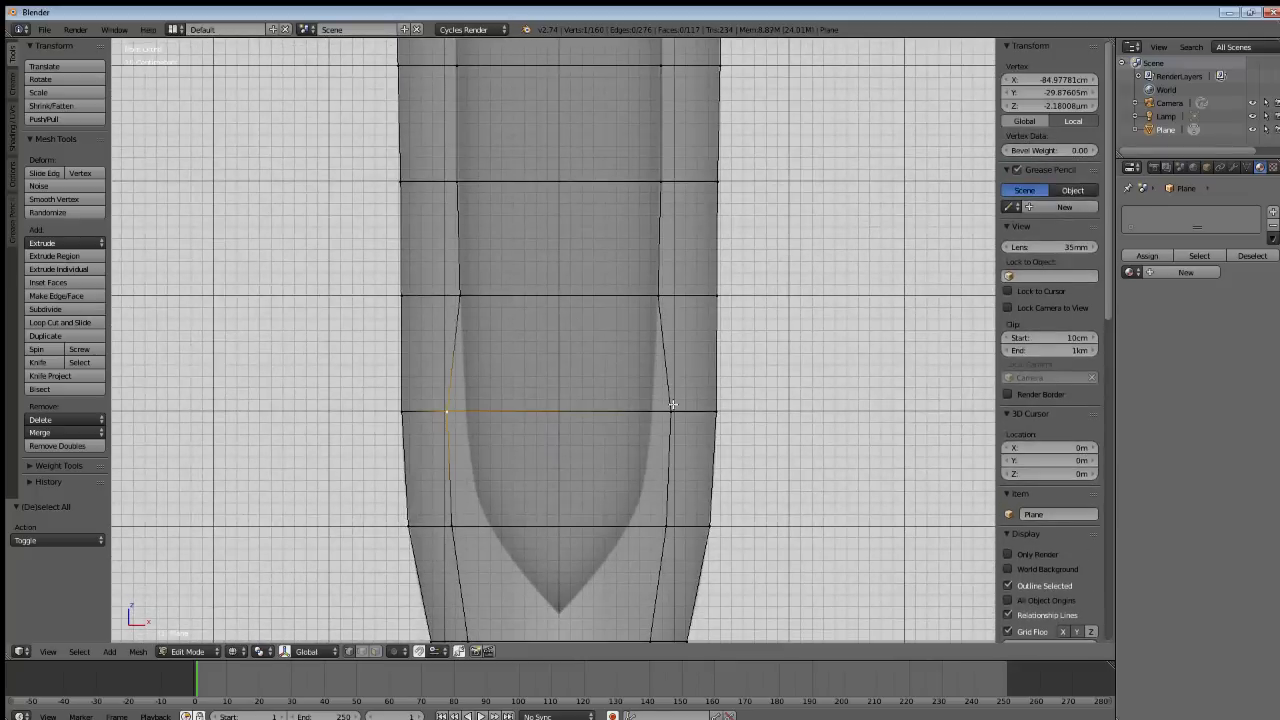
{"action": "key", "text": "s"}
{"action": "key", "text": "x"}
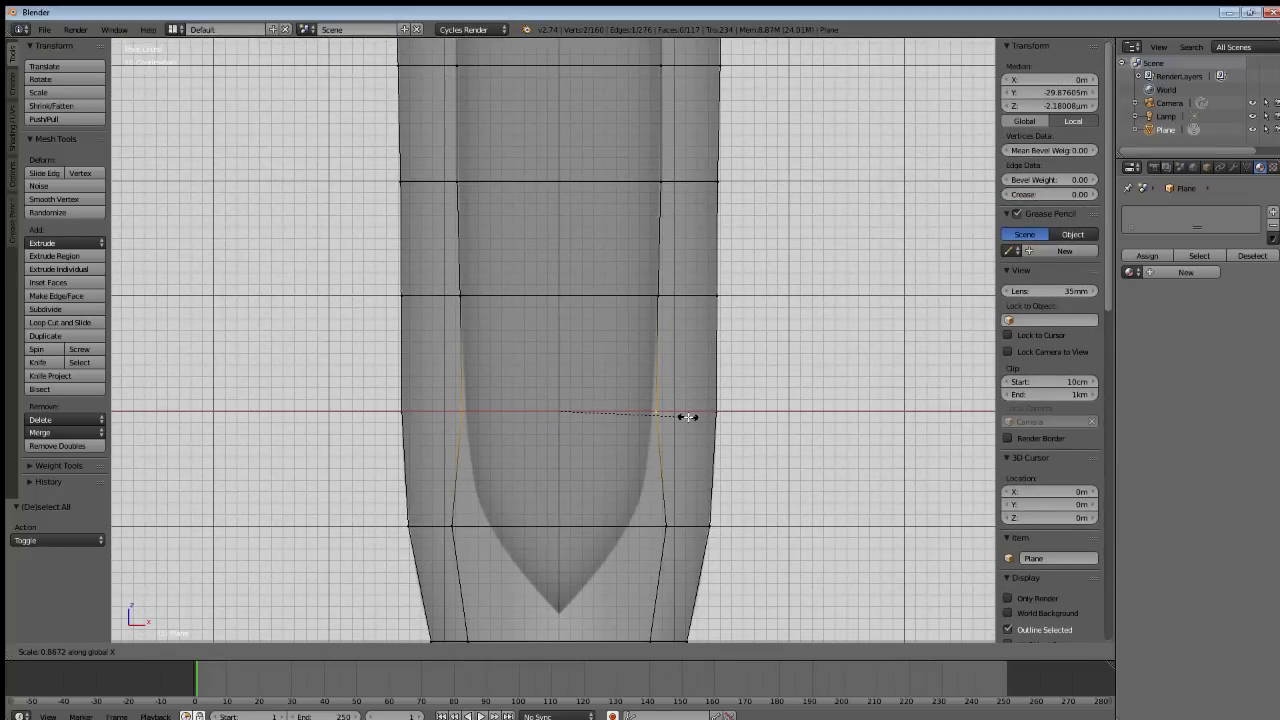
{"action": "left_click", "coordinate": [684, 417]}
{"action": "key", "text": "a"}
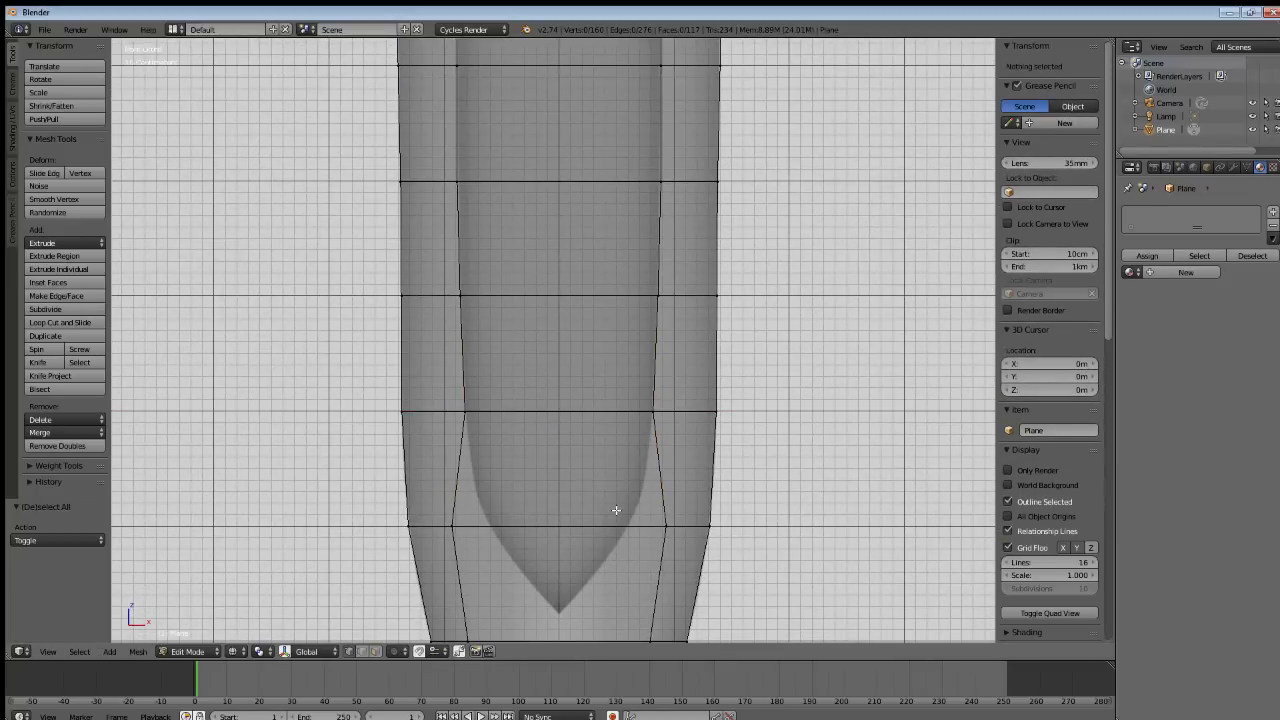
Scale the inner vertex pair in the row at about Y -30.87 m by about 0.633 along X onto the bevel line, and deselect.
{"action": "scroll", "coordinate": [609, 497], "scroll_direction": "down", "scroll_amount": 2, "text": "shift"}
{"action": "right_click", "coordinate": [446, 460]}
{"action": "right_click", "coordinate": [662, 458], "text": "shift"}
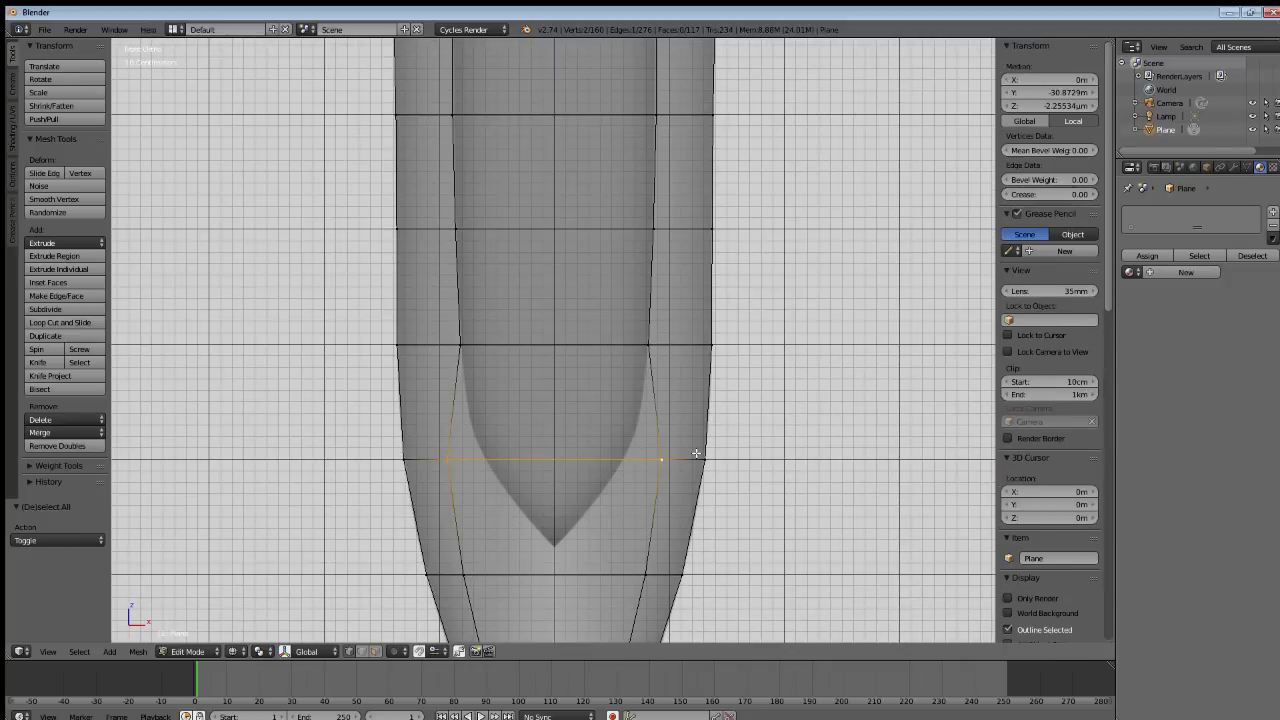
{"action": "key", "text": "s"}
{"action": "key", "text": "x"}
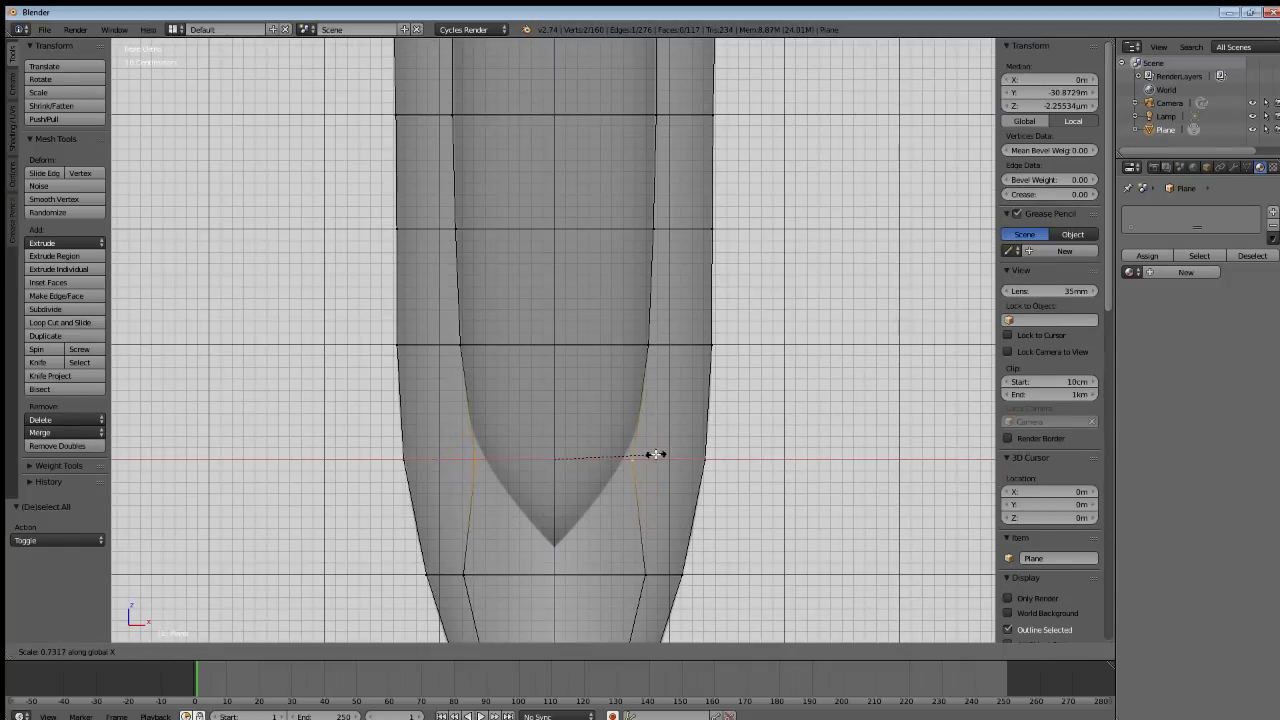
{"action": "left_click", "coordinate": [643, 455]}
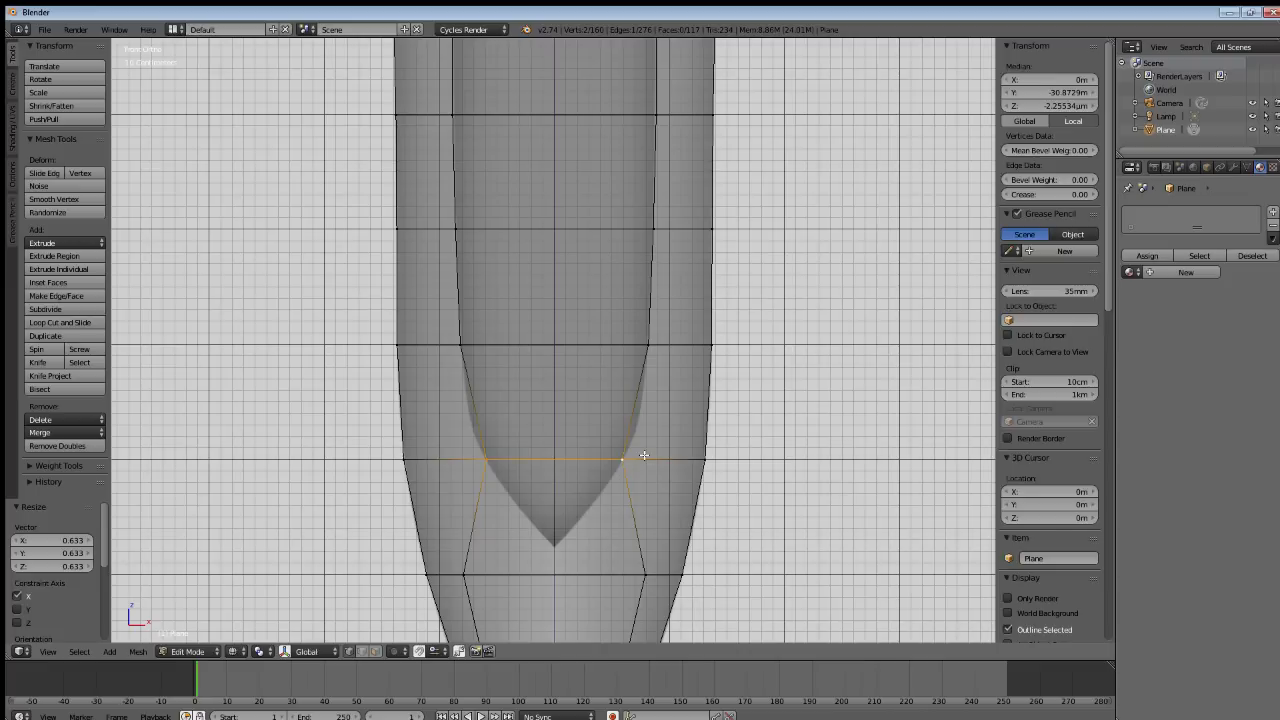
{"action": "key", "text": "a"}
Add a loop cut across the blade midway between the rows at about Y -29.88 m and -30.87 m, and deselect.
{"action": "left_click", "coordinate": [60, 322]}
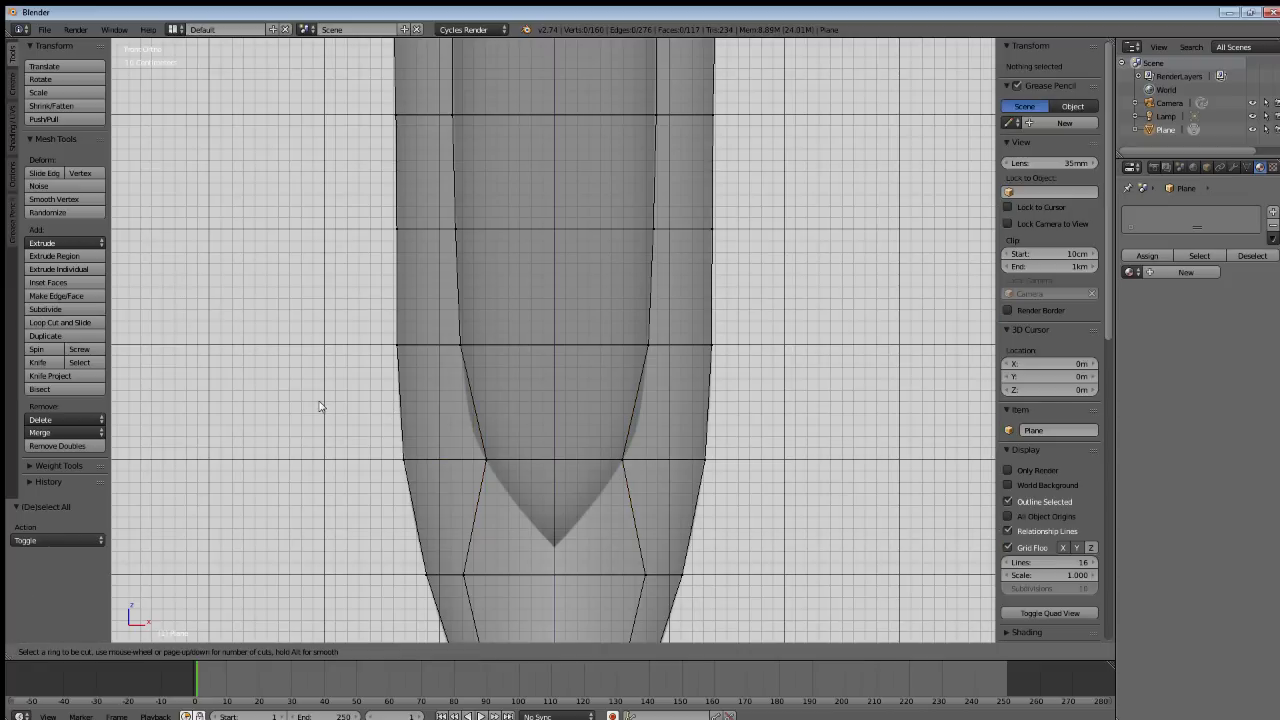
{"action": "left_click", "coordinate": [423, 402]}
{"action": "left_click", "coordinate": [423, 398]}
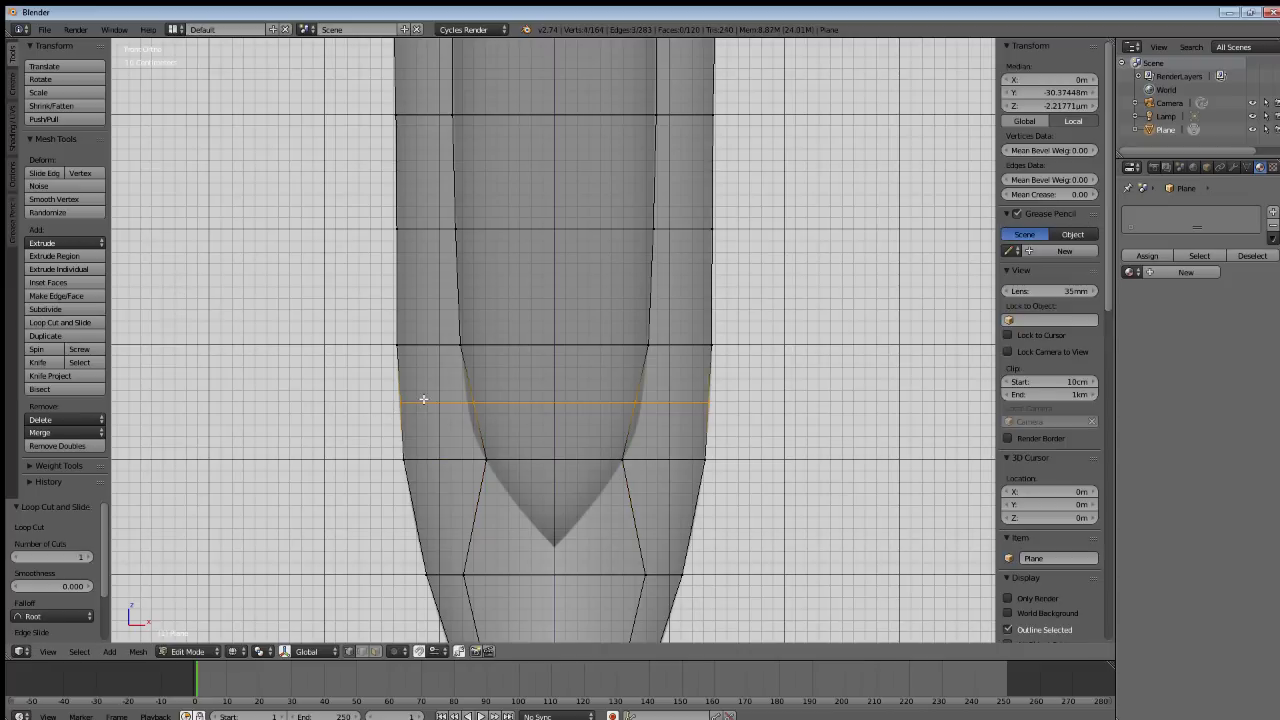
{"action": "key", "text": "a"}
Scale the inner vertex pair of the new row at about Y -30.37 m outward along X onto the bevel line, and deselect.
{"action": "right_click", "coordinate": [471, 402]}
{"action": "right_click", "coordinate": [634, 401], "text": "shift"}
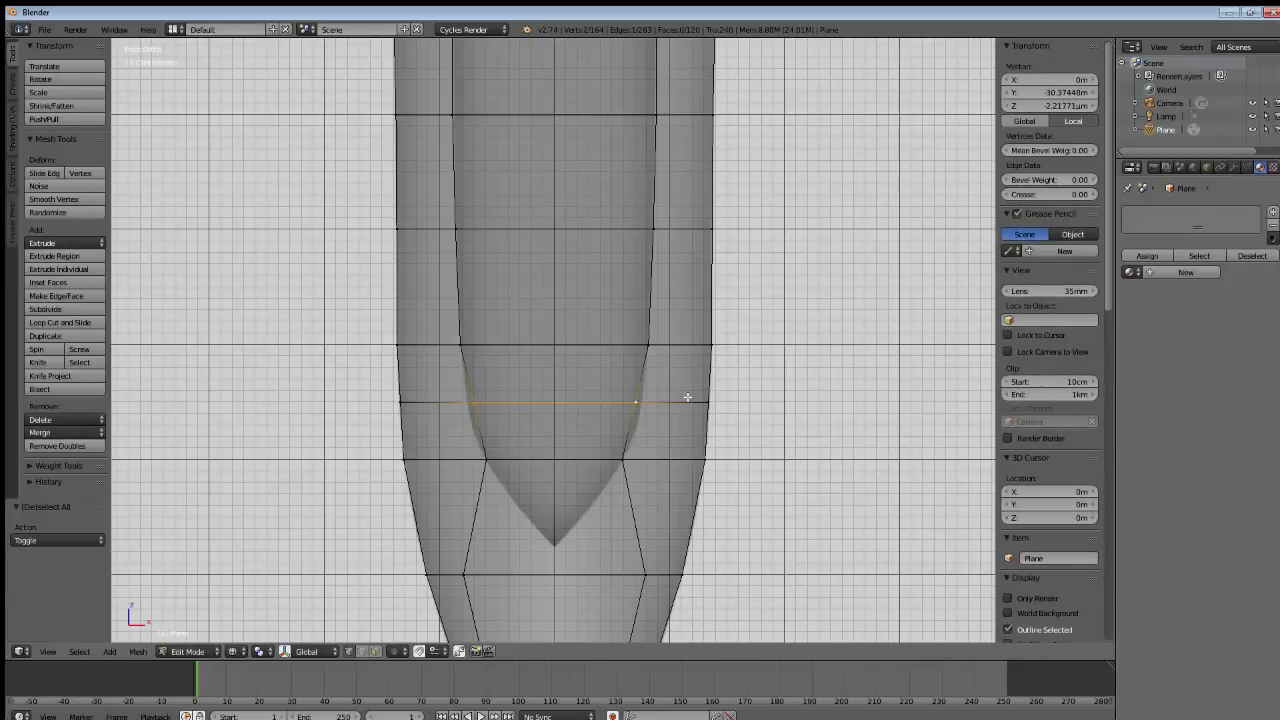
{"action": "key", "text": "s"}
{"action": "key", "text": "x"}
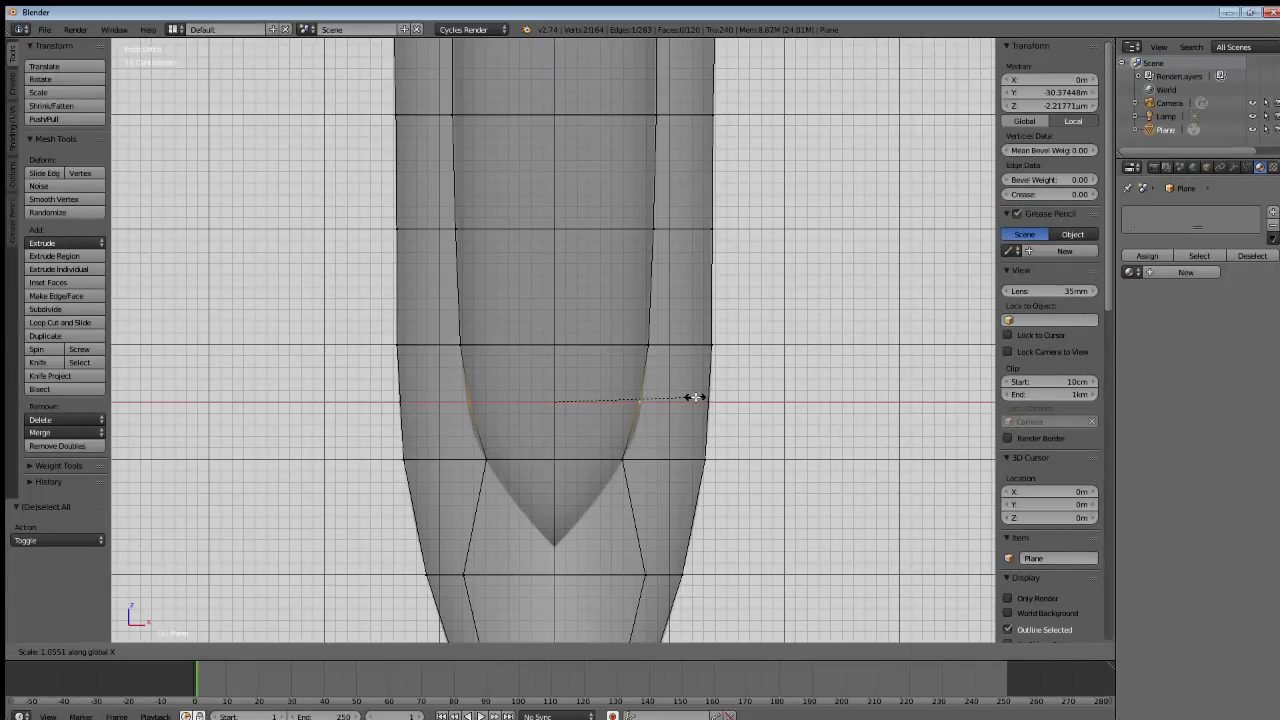
{"action": "left_click", "coordinate": [697, 397]}
{"action": "key", "text": "a"}
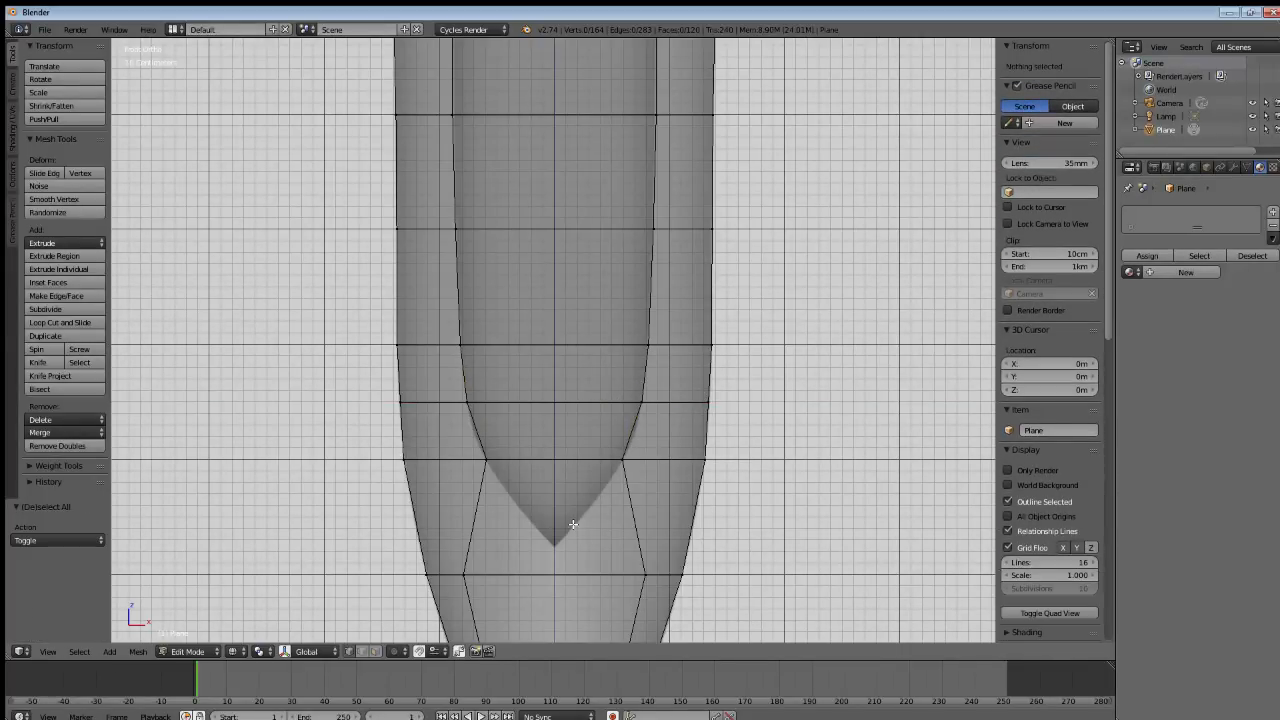
Scale the inner vertex pair in the row at about Y -31.88 m by about 0.04 along X, nearly onto the blade's centre line.
{"action": "middle_click_drag", "start_coordinate": [572, 522], "coordinate": [589, 414], "text": "shift"}
{"action": "right_click", "coordinate": [492, 481]}
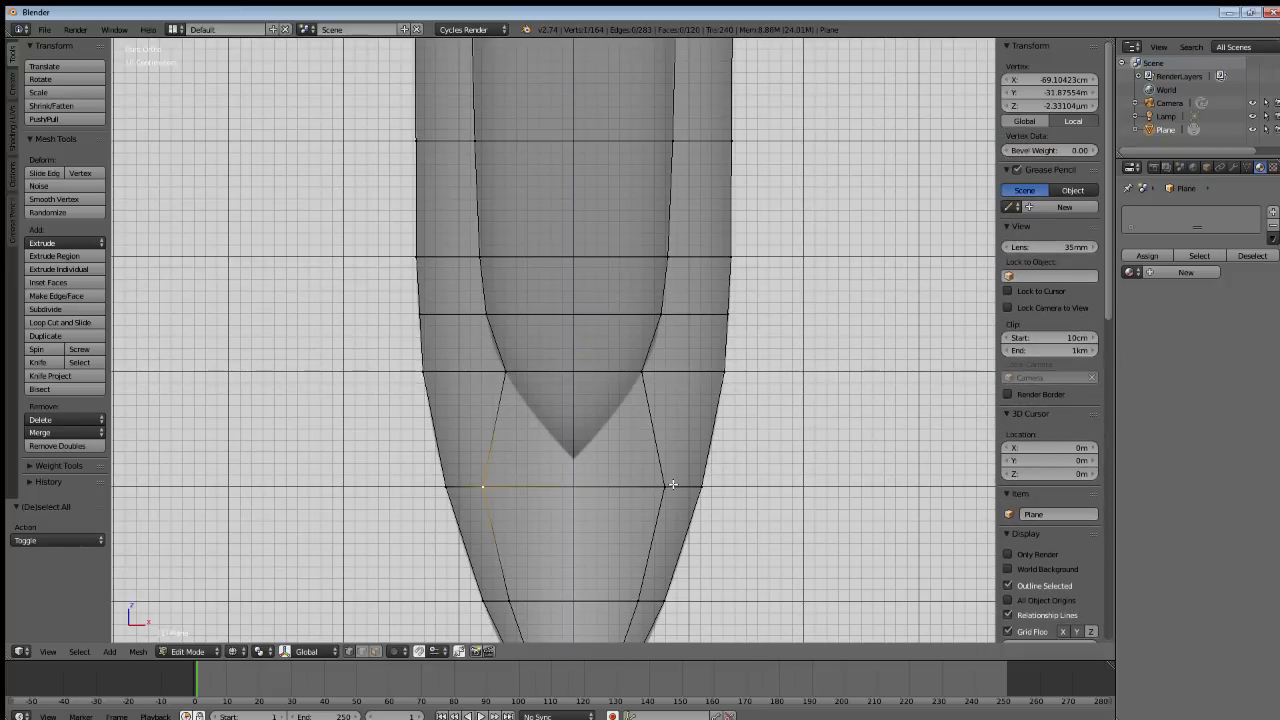
{"action": "right_click", "coordinate": [672, 485], "text": "shift"}
{"action": "key", "text": "s"}
{"action": "key", "text": "x"}
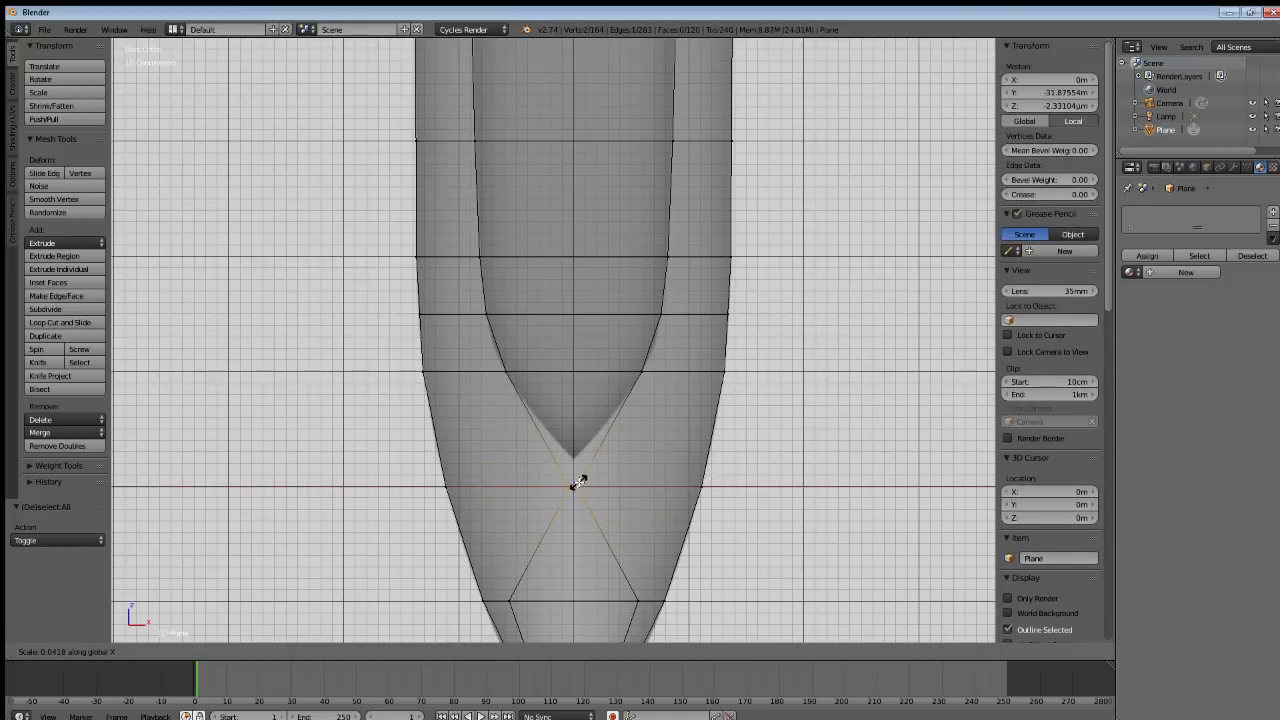
{"action": "left_click", "coordinate": [578, 483]}
{"action": "key", "text": "a"}
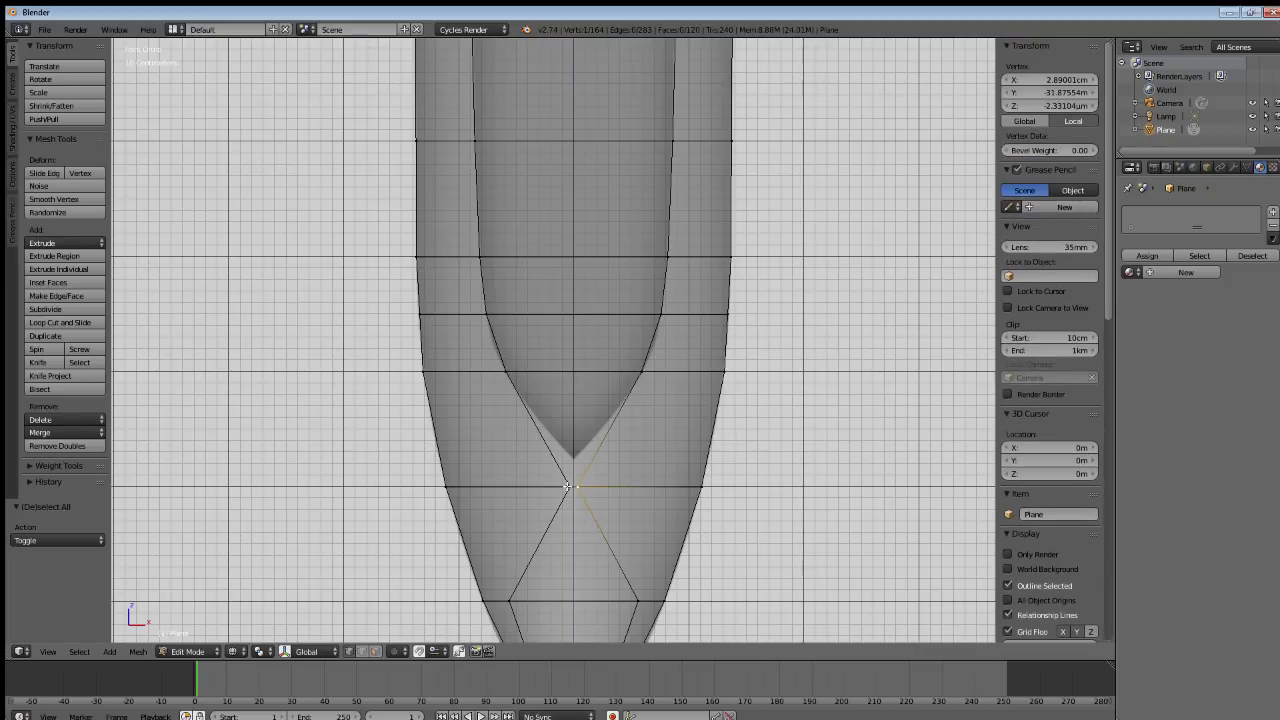
Move the nearly joined vertex pair up about 25.5 cm along Z to the point of the inner bevel.
{"action": "key", "text": "g"}
{"action": "key", "text": "z"}
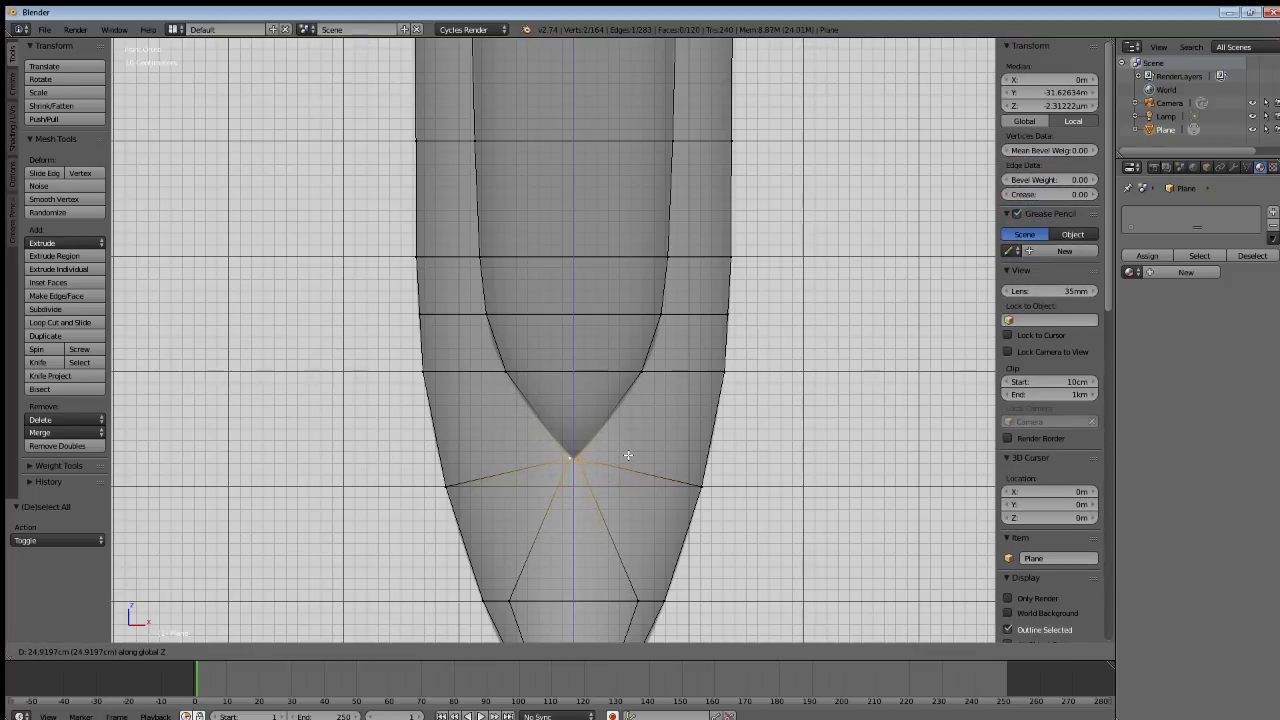
{"action": "left_click", "coordinate": [627, 452]}
Lower the vertex pair at the inner bevel's point by about 1.294 cm along Z to match the reference.
{"action": "scroll", "coordinate": [605, 485], "scroll_direction": "up", "scroll_amount": 4}
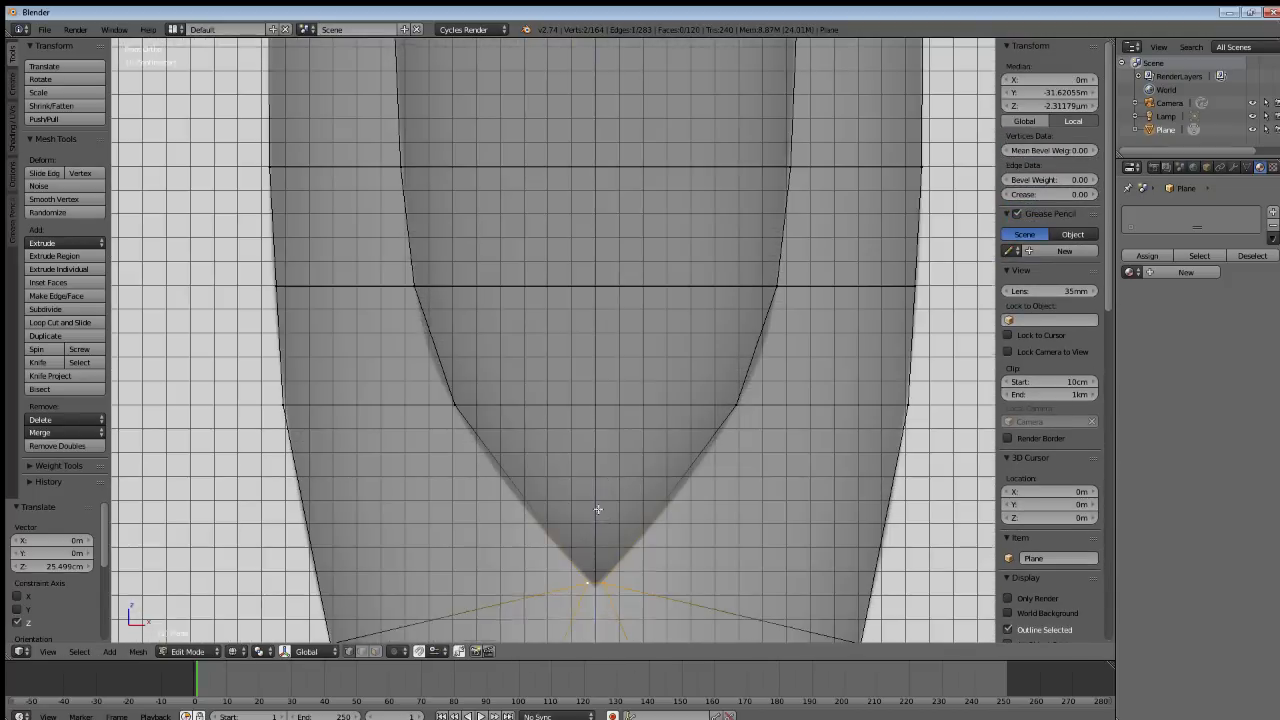
{"action": "scroll", "coordinate": [597, 509], "scroll_direction": "up", "scroll_amount": 4}
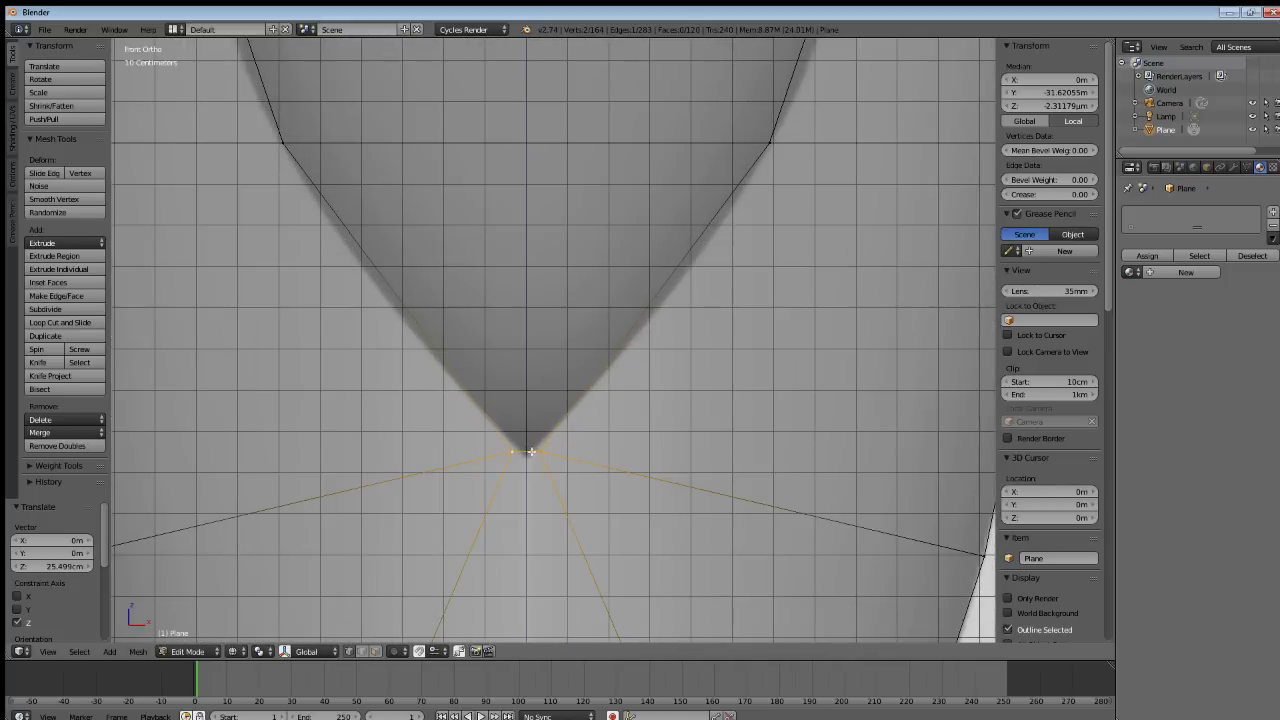
{"action": "key", "text": "a"}
{"action": "right_click", "coordinate": [525, 452]}
{"action": "key", "text": "g"}
{"action": "key", "text": "z"}
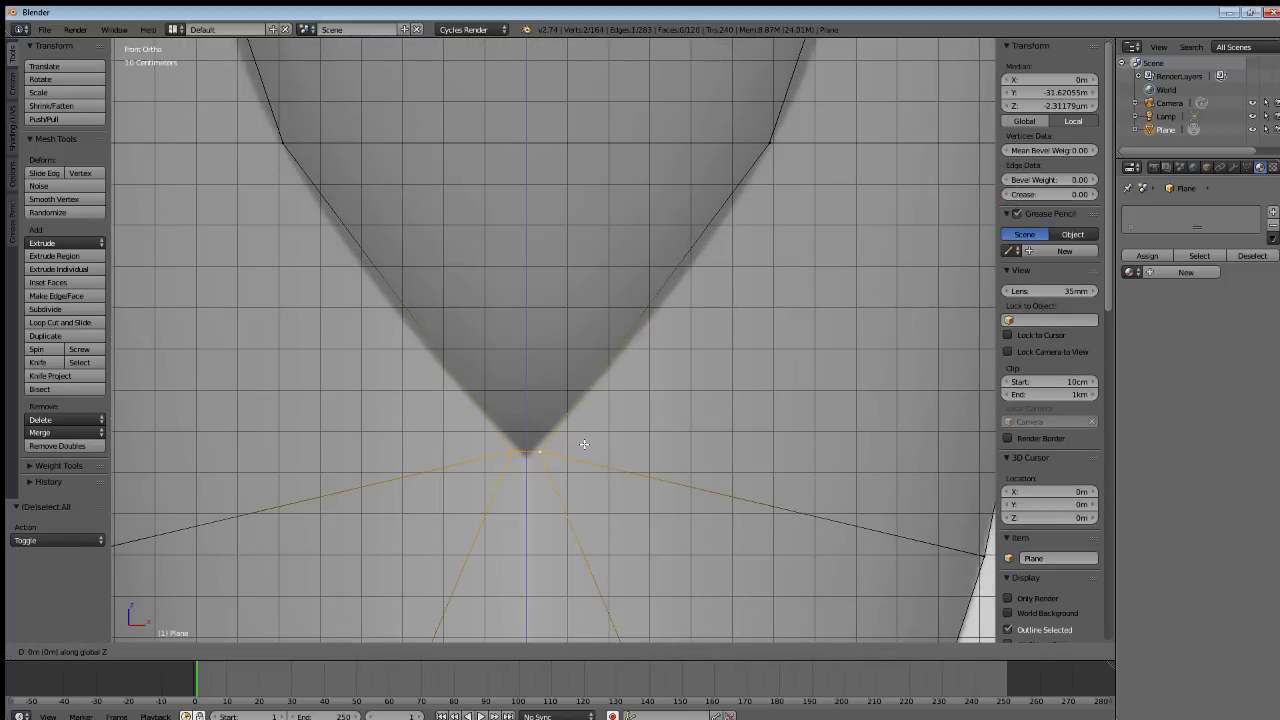
{"action": "left_click", "coordinate": [584, 450]}
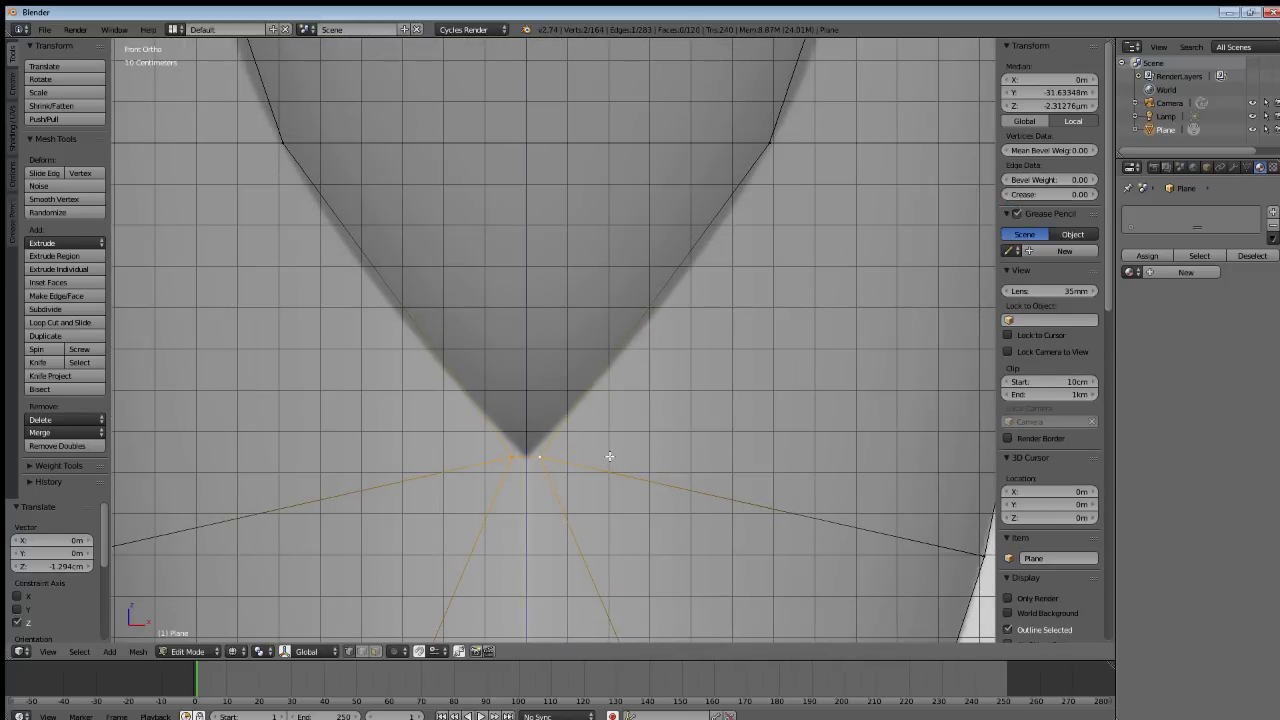
Scale the vertex pair at the inner bevel's point by about 0.287 to draw it closer together, and deselect.
{"action": "key", "text": "s"}
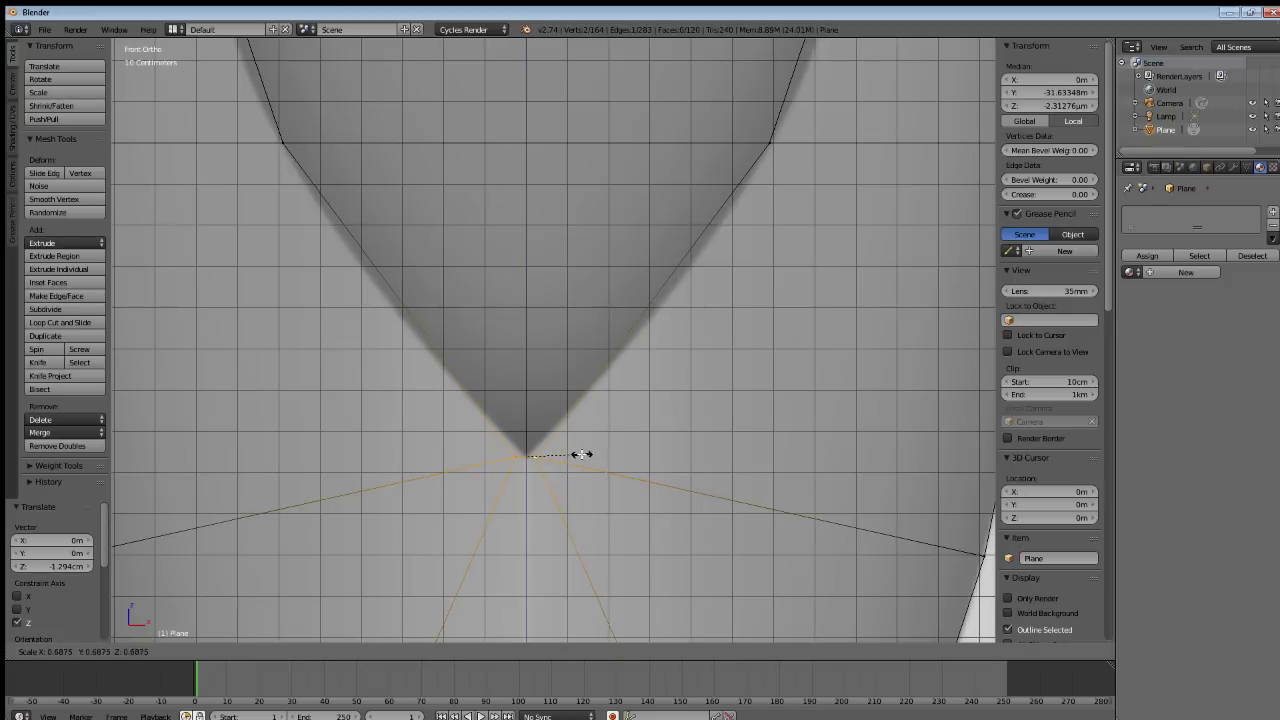
{"action": "left_click", "coordinate": [549, 454]}
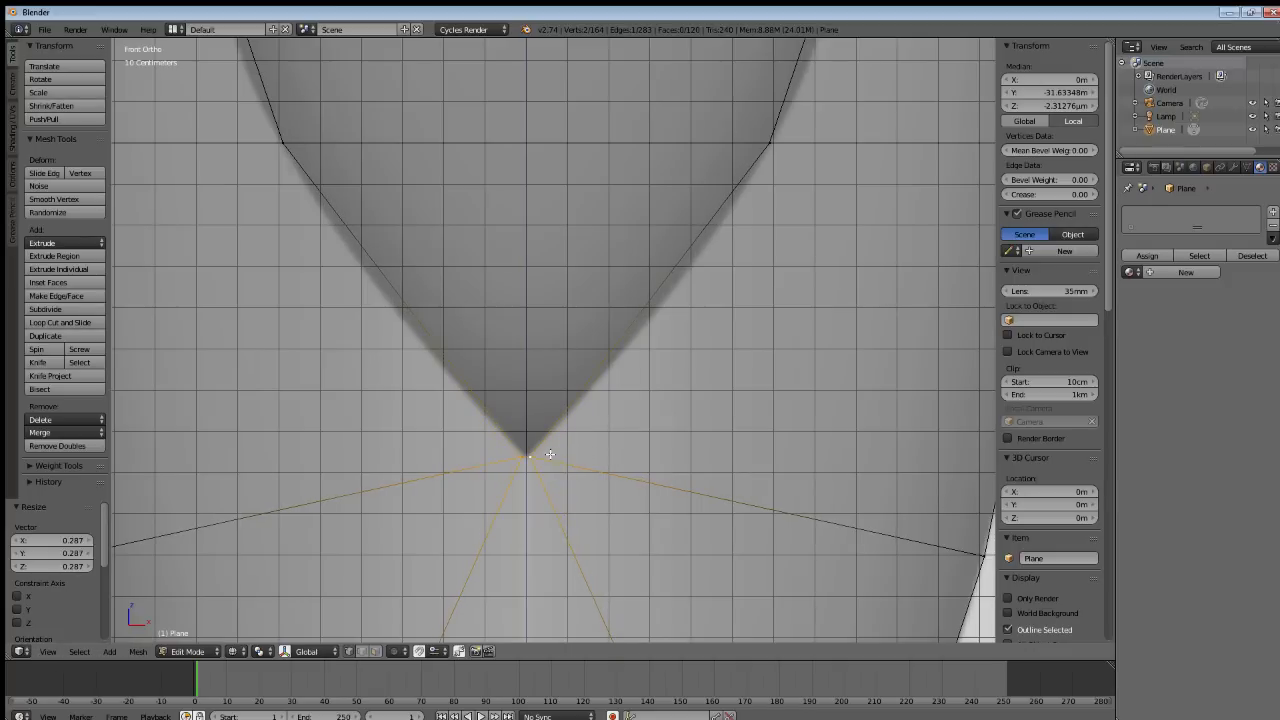
{"action": "key", "text": "a"}
{"action": "scroll", "coordinate": [526, 334], "scroll_direction": "down", "scroll_amount": 4}
{"action": "scroll", "coordinate": [526, 334], "scroll_direction": "down", "scroll_amount": 3}
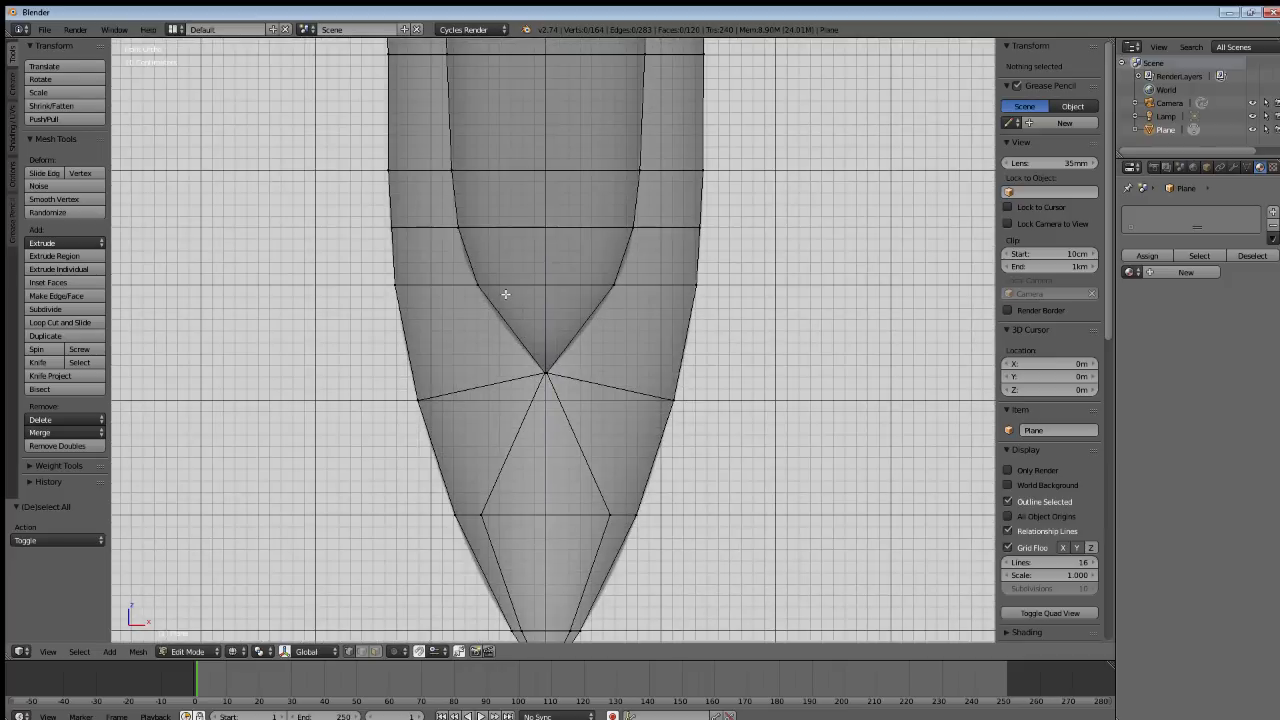
Leave Edit Mode and display the blade in solid shading, seen from an angle.
{"action": "middle_click_drag", "start_coordinate": [526, 251], "coordinate": [534, 309], "text": "shift"}
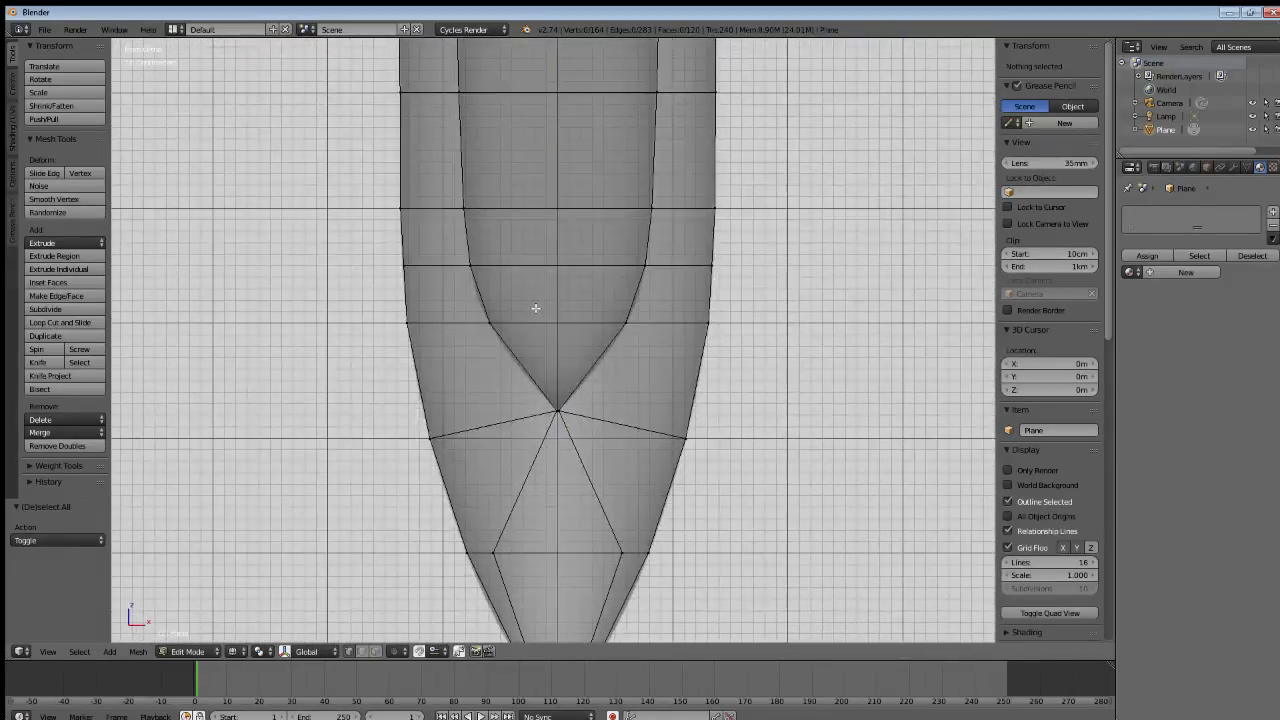
{"action": "key", "text": "a"}
{"action": "key", "text": "a"}
{"action": "scroll", "coordinate": [535, 307], "scroll_direction": "down", "scroll_amount": 5}
{"action": "key", "text": "Tab"}
{"action": "scroll", "coordinate": [535, 306], "scroll_direction": "down", "scroll_amount": 6}
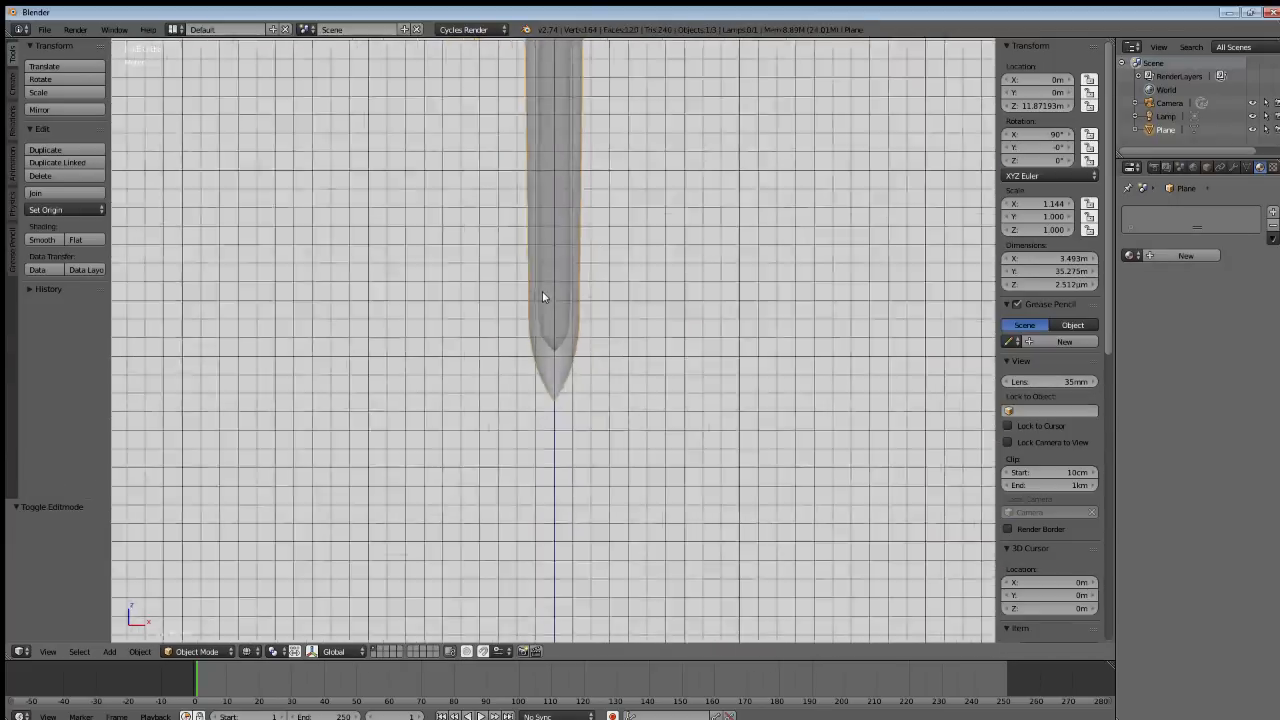
{"action": "middle_click_drag", "start_coordinate": [522, 138], "coordinate": [514, 380], "text": "shift"}
{"action": "key", "text": "z"}
{"action": "mouse_move", "coordinate": [568, 236]}
{"action": "middle_mouse_down", "text": "shift"}
{"action": "mouse_move", "coordinate": [563, 266]}
{"action": "mouse_move", "coordinate": [481, 288]}
{"action": "mouse_move", "coordinate": [449, 266]}
{"action": "mouse_move", "coordinate": [594, 217]}
{"action": "mouse_move", "coordinate": [551, 211]}
{"action": "mouse_move", "coordinate": [541, 237]}
{"action": "mouse_move", "coordinate": [565, 240]}
{"action": "mouse_move", "coordinate": [545, 247]}
{"action": "middle_mouse_up", "text": "shift"}
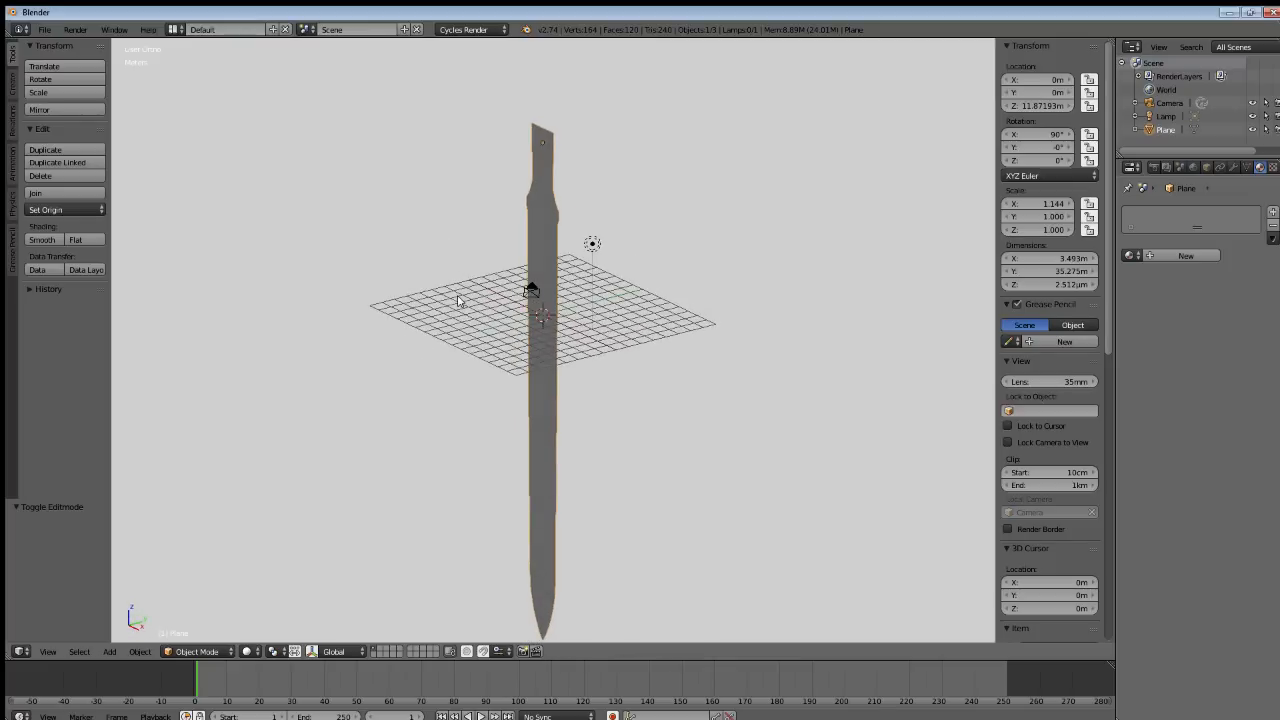
{"action": "scroll", "coordinate": [545, 247], "scroll_direction": "up", "scroll_amount": 3}
{"action": "middle_click_drag", "start_coordinate": [547, 151], "coordinate": [534, 474]}
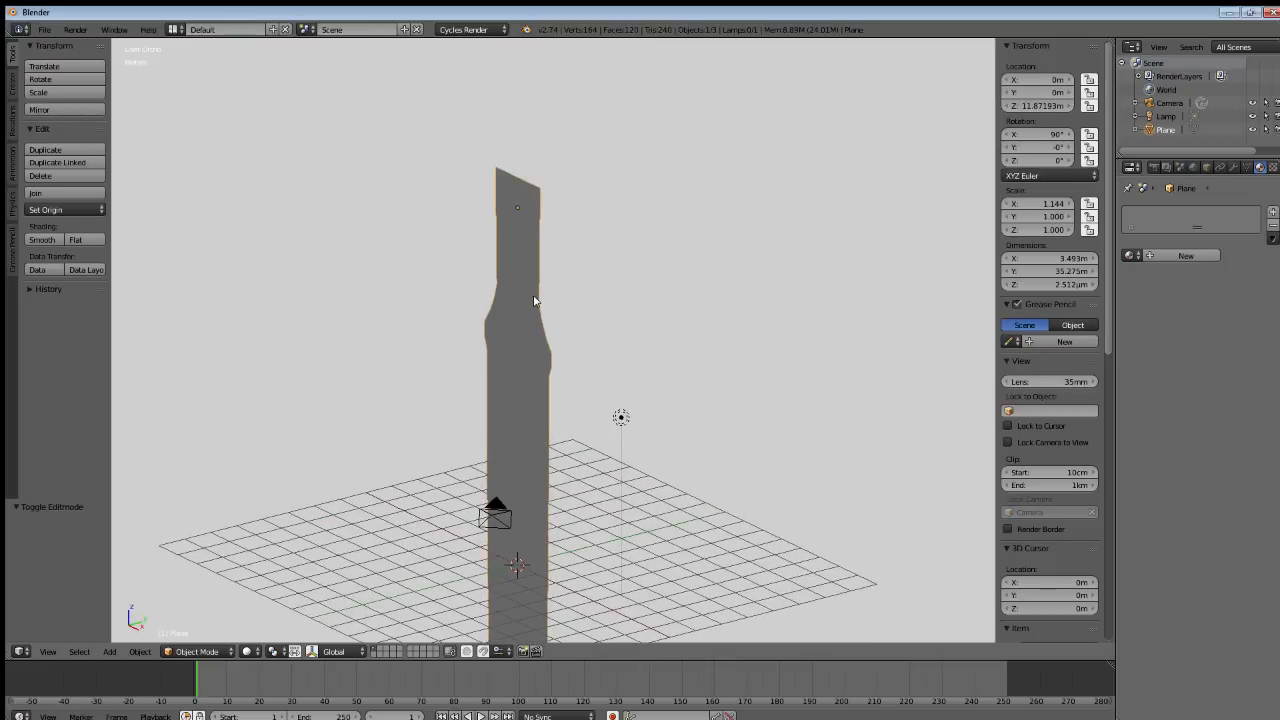
{"action": "mouse_move", "coordinate": [534, 300]}
{"action": "middle_mouse_down"}
{"action": "mouse_move", "coordinate": [563, 309]}
{"action": "mouse_move", "coordinate": [620, 278]}
{"action": "mouse_move", "coordinate": [543, 266]}
{"action": "mouse_move", "coordinate": [530, 281]}
{"action": "middle_mouse_up"}
Extrude the whole blade mesh in Edit Mode by about 17.066 cm to give it thickness.
{"action": "key", "text": "Tab"}
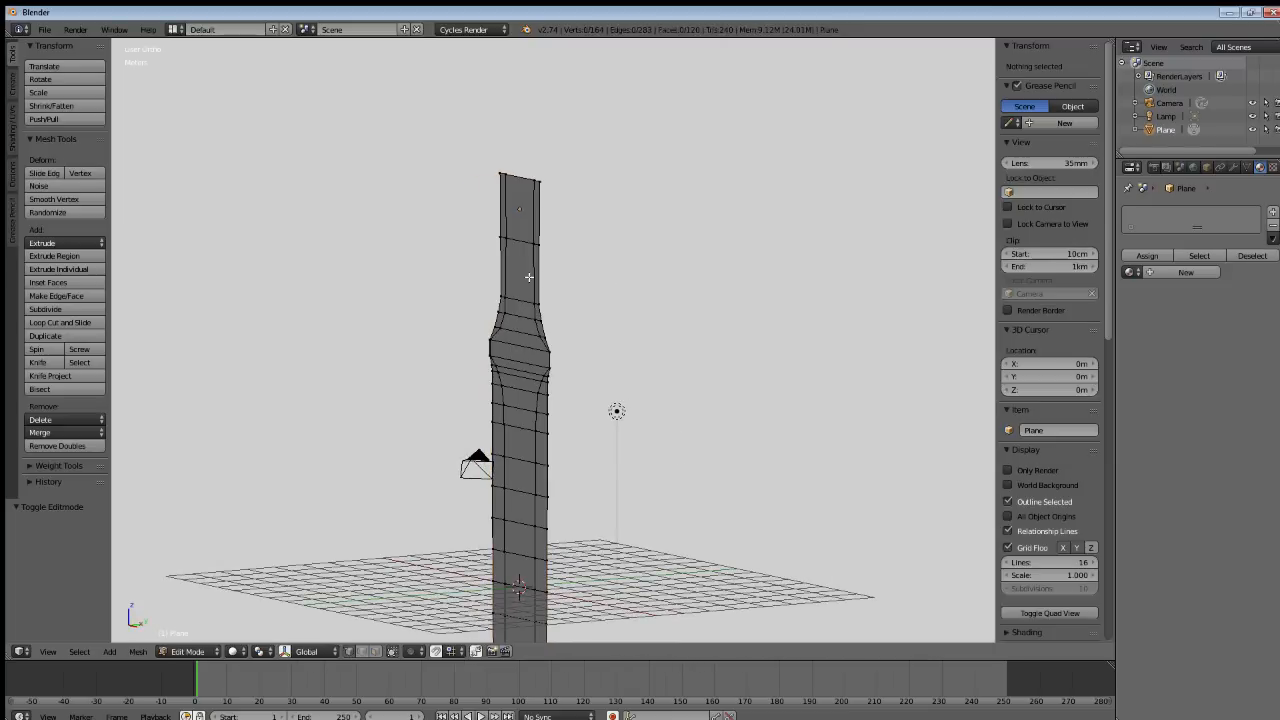
{"action": "key", "text": "a"}
{"action": "key", "text": "e"}
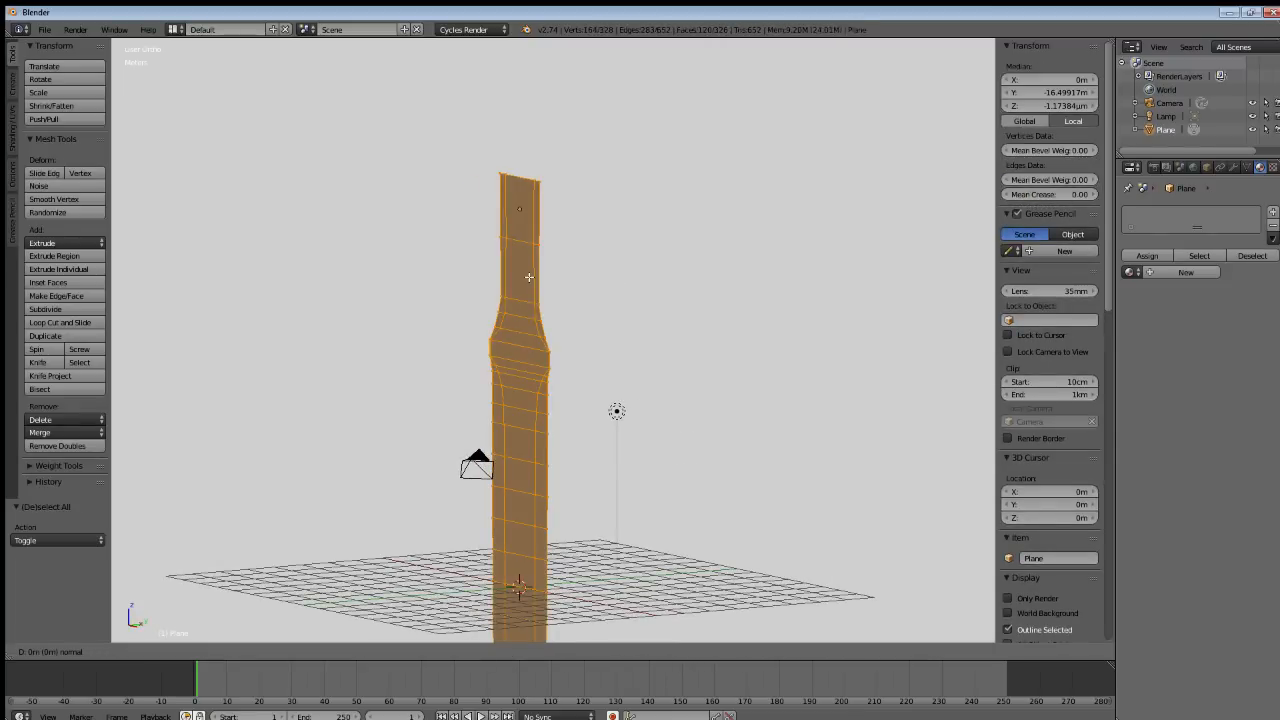
{"action": "left_click", "coordinate": [530, 279]}
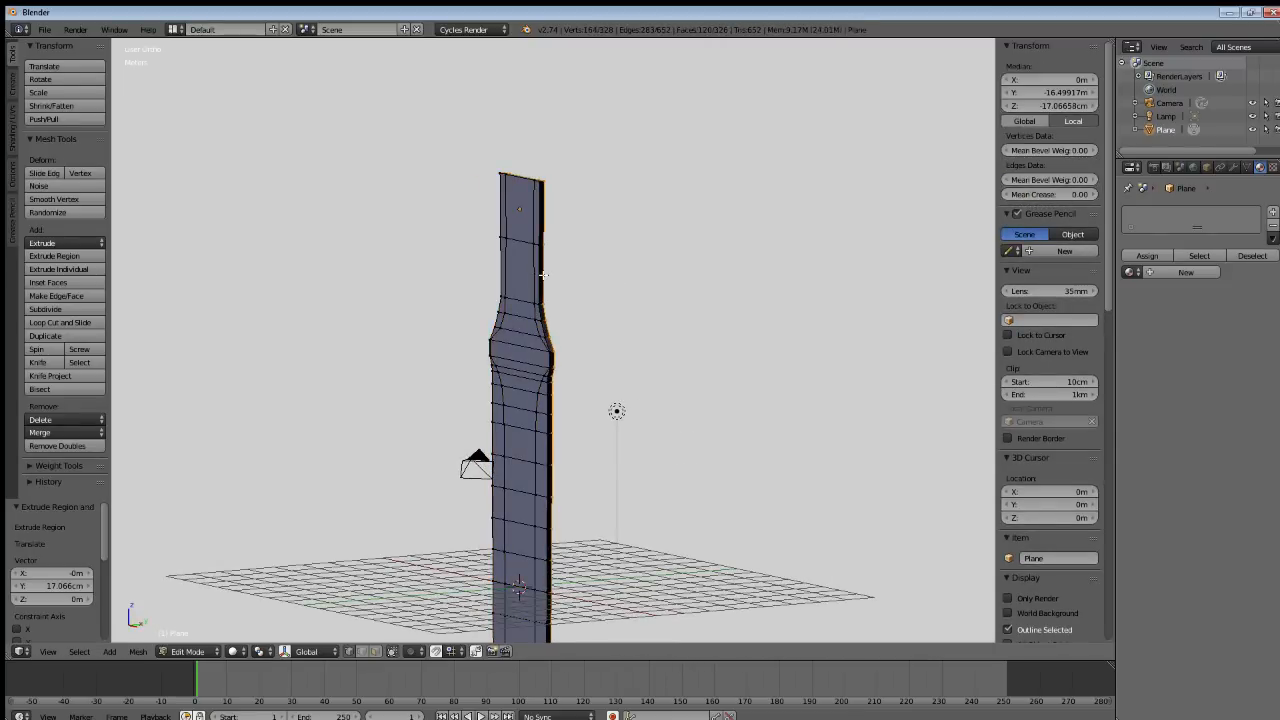
Move the extruded side about 10.6 cm farther along Y to thicken the blade, and deselect.
{"action": "middle_click_drag", "start_coordinate": [530, 279], "coordinate": [481, 323]}
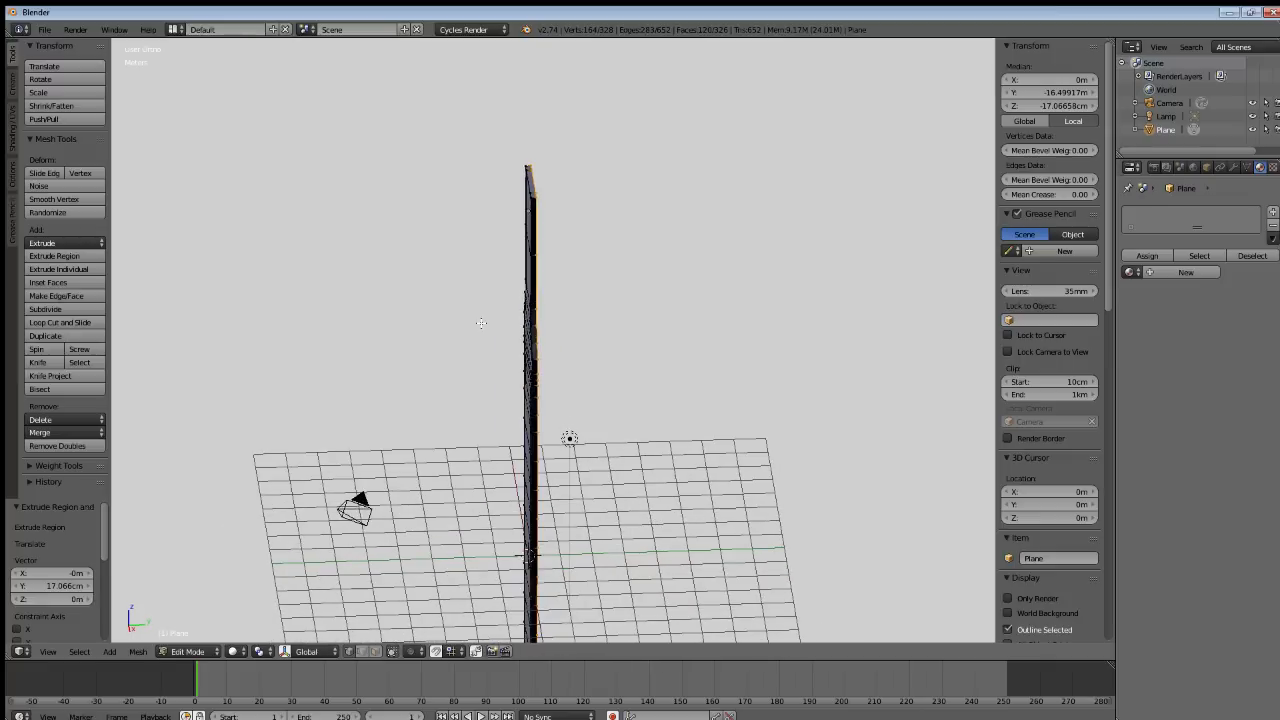
{"action": "key", "text": "g"}
{"action": "key", "text": "Escape"}
{"action": "key", "text": "a"}
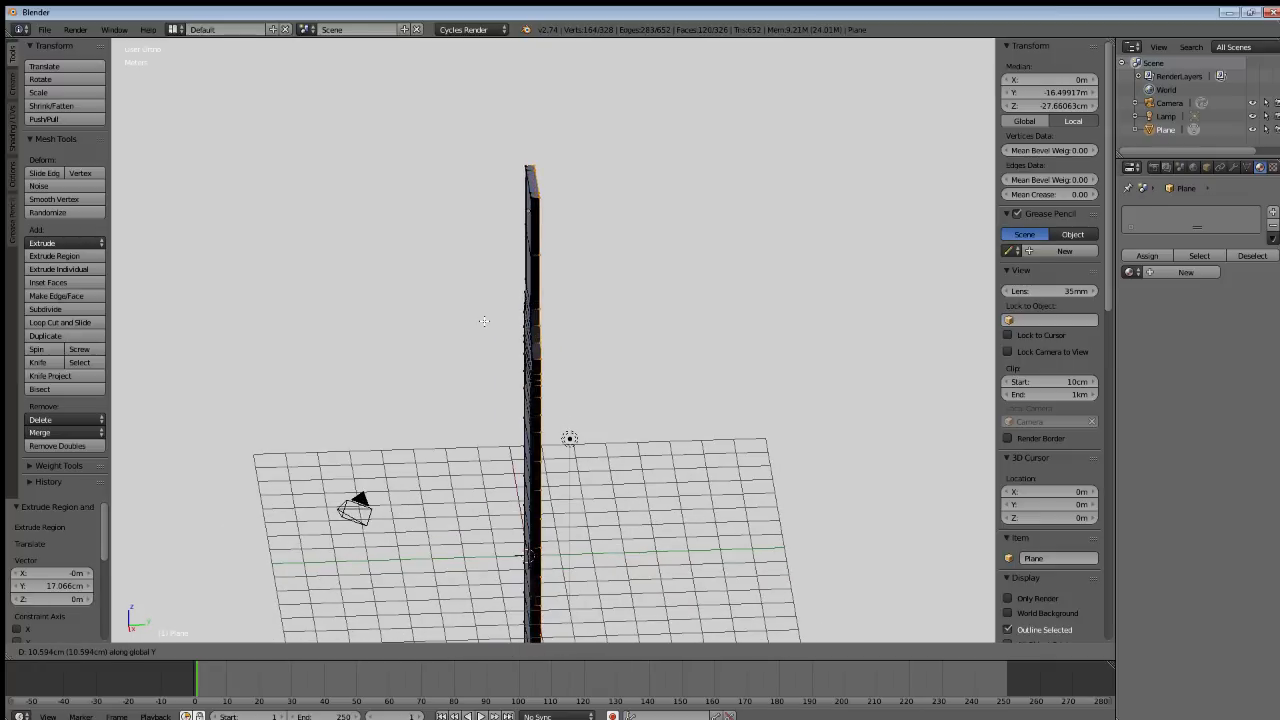
Recalculate the normals of the whole blade mesh to the outside, and deselect.
{"action": "middle_click_drag", "start_coordinate": [486, 335], "coordinate": [620, 306]}
{"action": "key", "text": "a"}
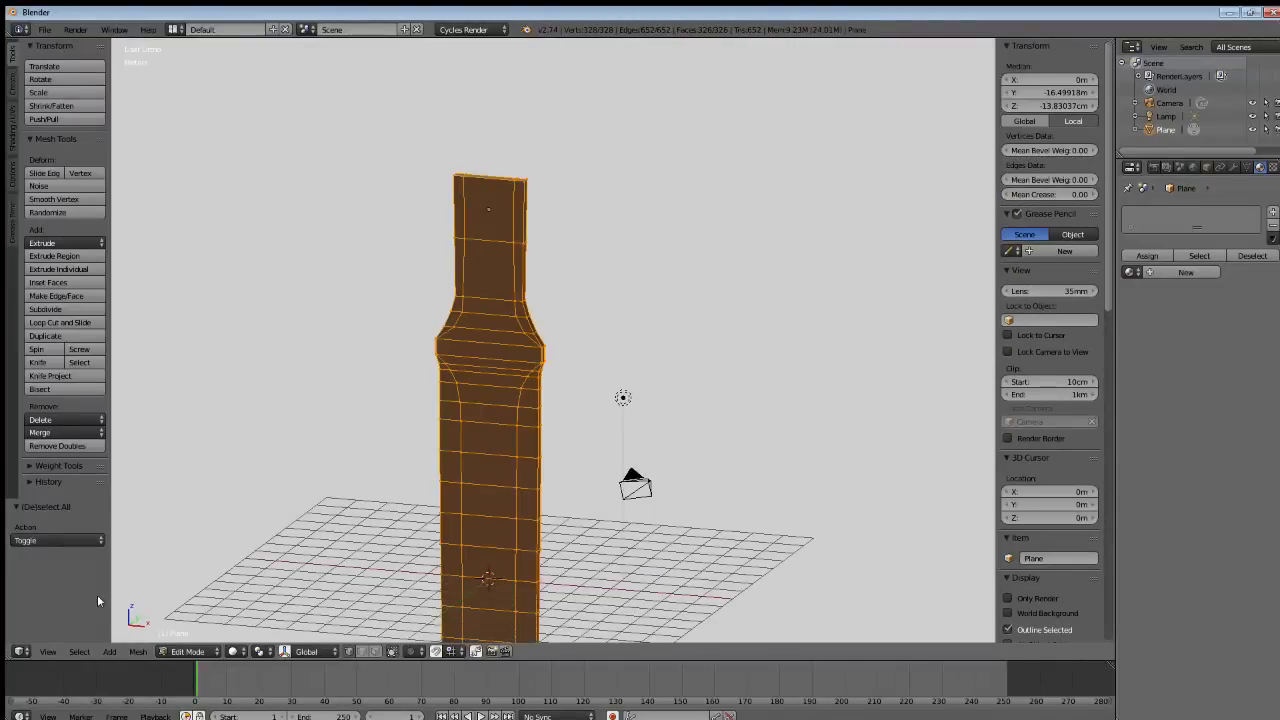
{"action": "left_click", "coordinate": [137, 651]}
{"action": "mouse_move", "coordinate": [220, 438]}
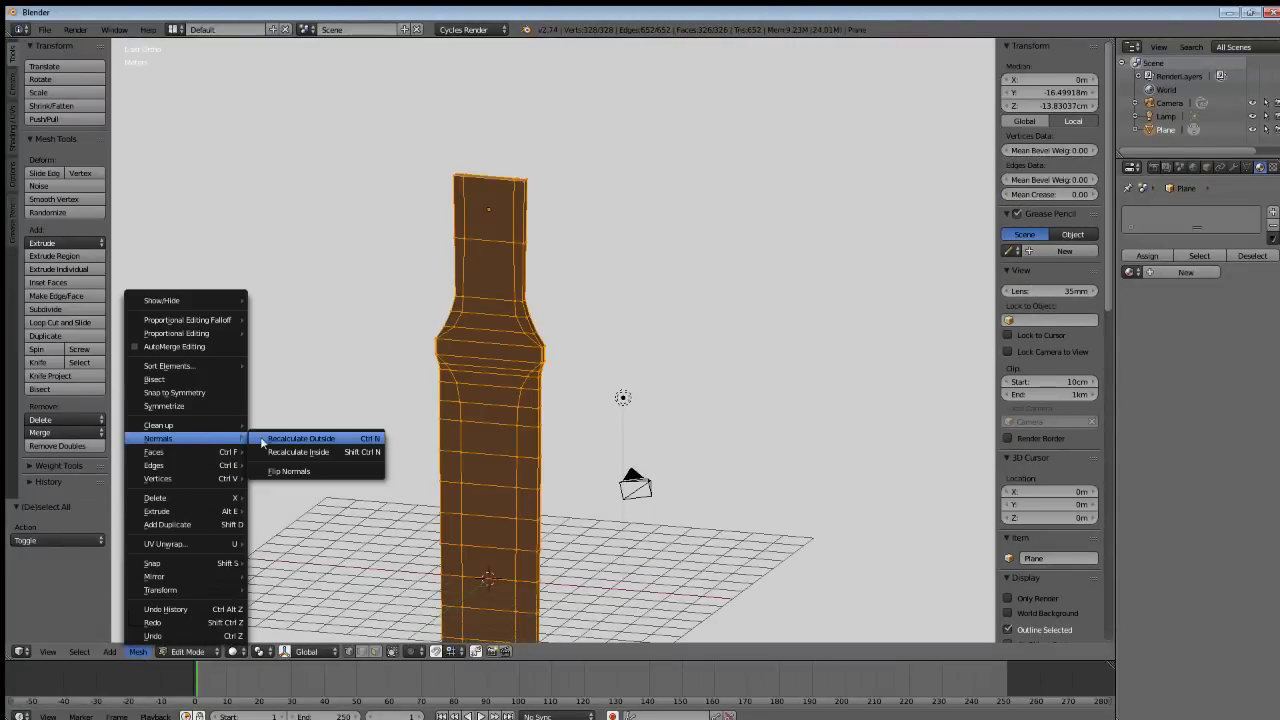
{"action": "left_click", "coordinate": [263, 442]}
{"action": "key", "text": "a"}
{"action": "middle_click_drag", "start_coordinate": [495, 404], "coordinate": [522, 397]}
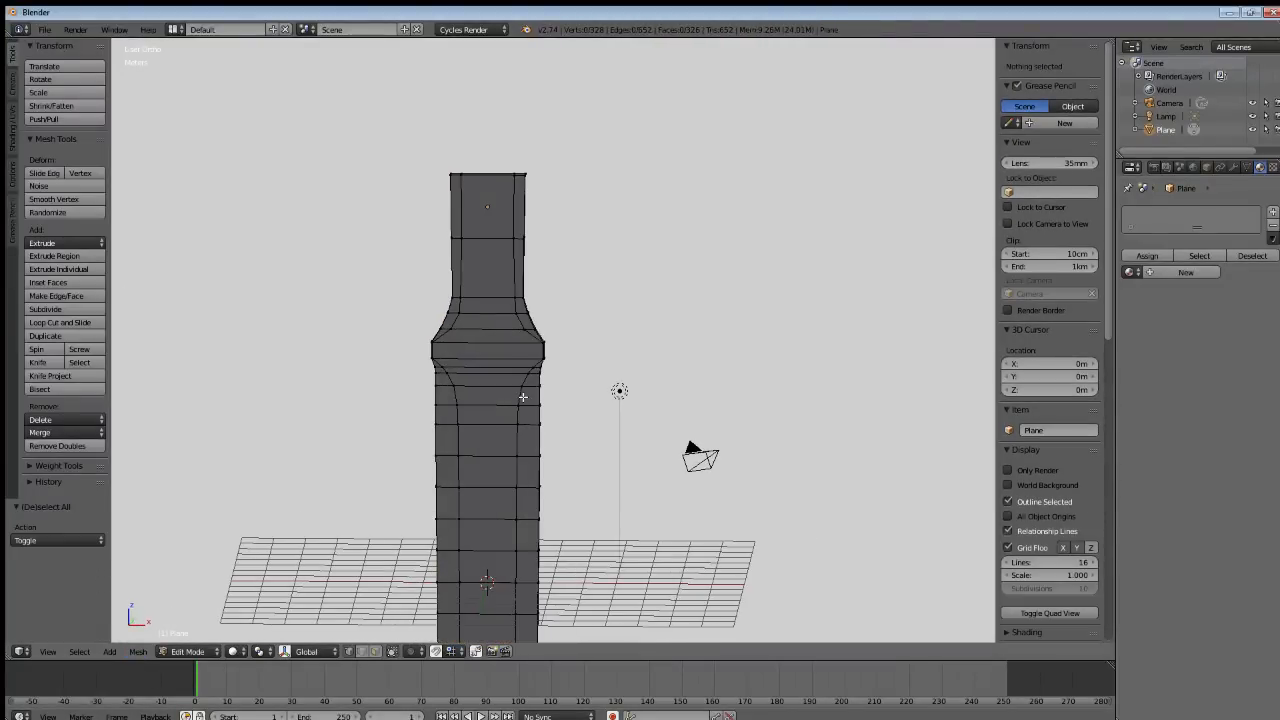
Compare the mesh's narrow upper section with the background reference image in front view, then resume mesh editing.
{"action": "key", "text": "KP_1"}
{"action": "scroll", "coordinate": [525, 437], "scroll_direction": "up", "scroll_amount": 3}
{"action": "key", "text": "Tab"}
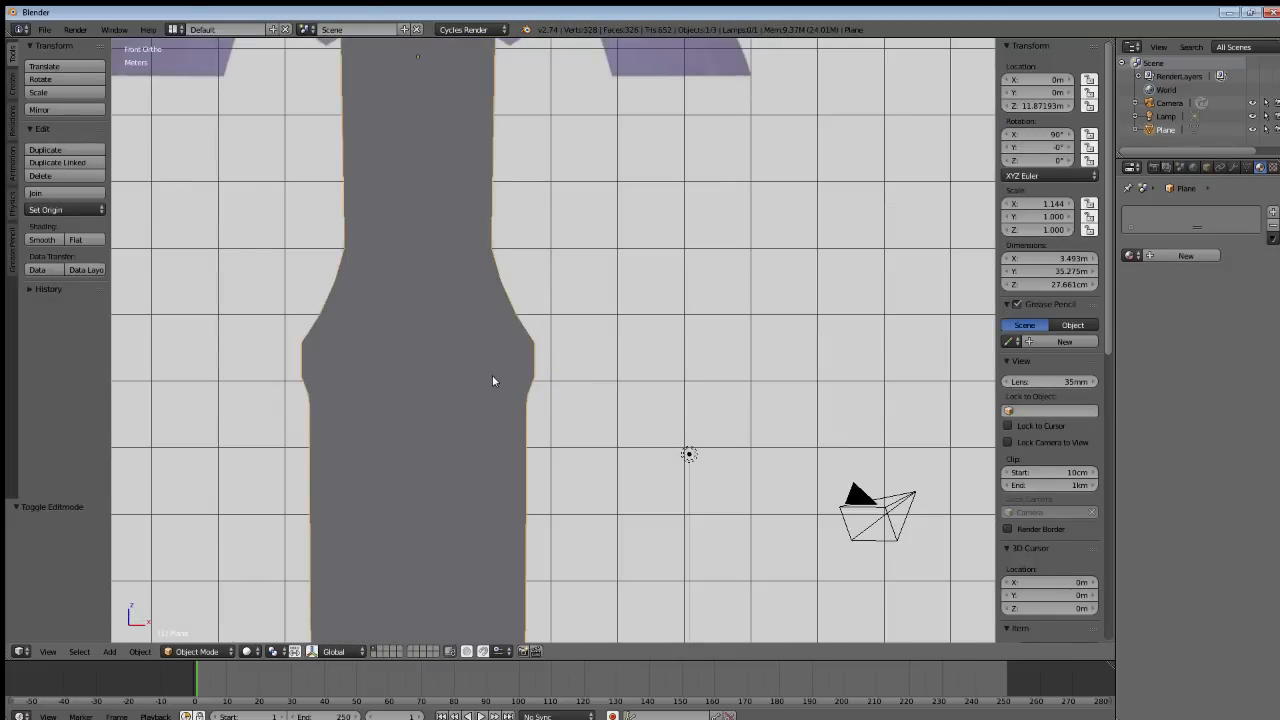
{"action": "middle_click_drag", "start_coordinate": [445, 235], "coordinate": [526, 409], "text": "shift"}
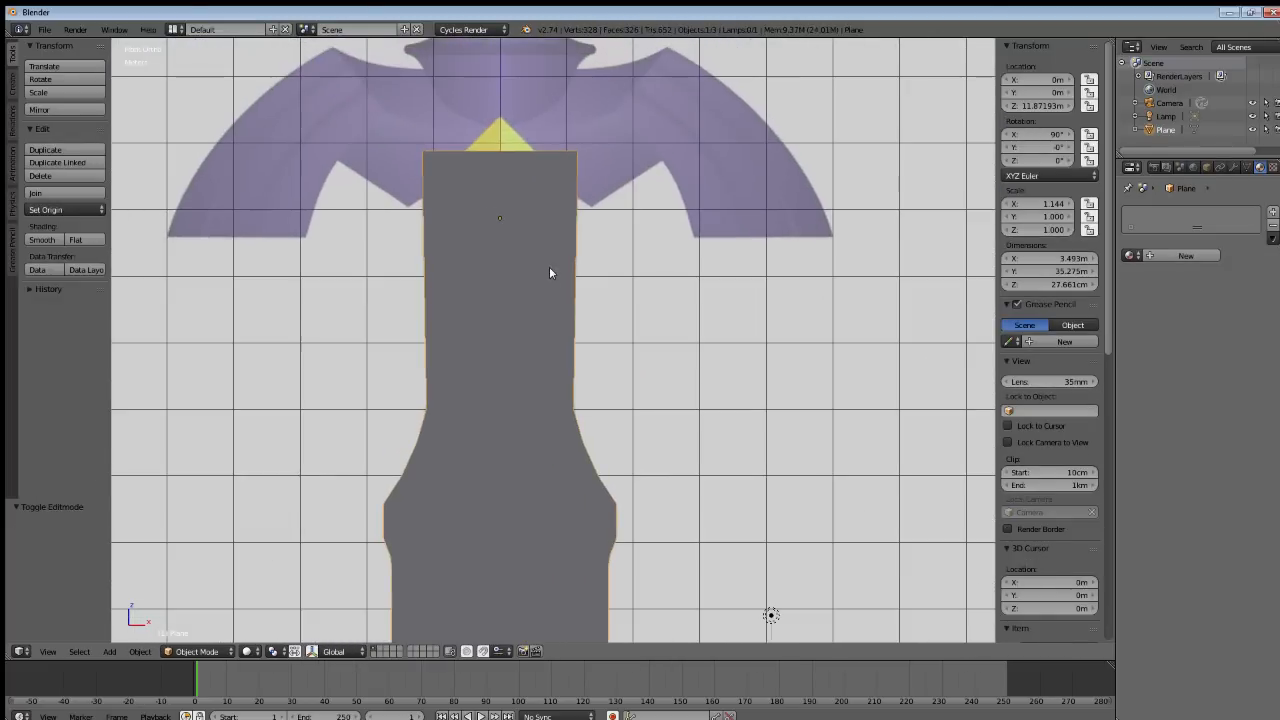
{"action": "middle_click_drag", "start_coordinate": [553, 270], "coordinate": [472, 398], "text": "shift"}
{"action": "key", "text": "Tab"}
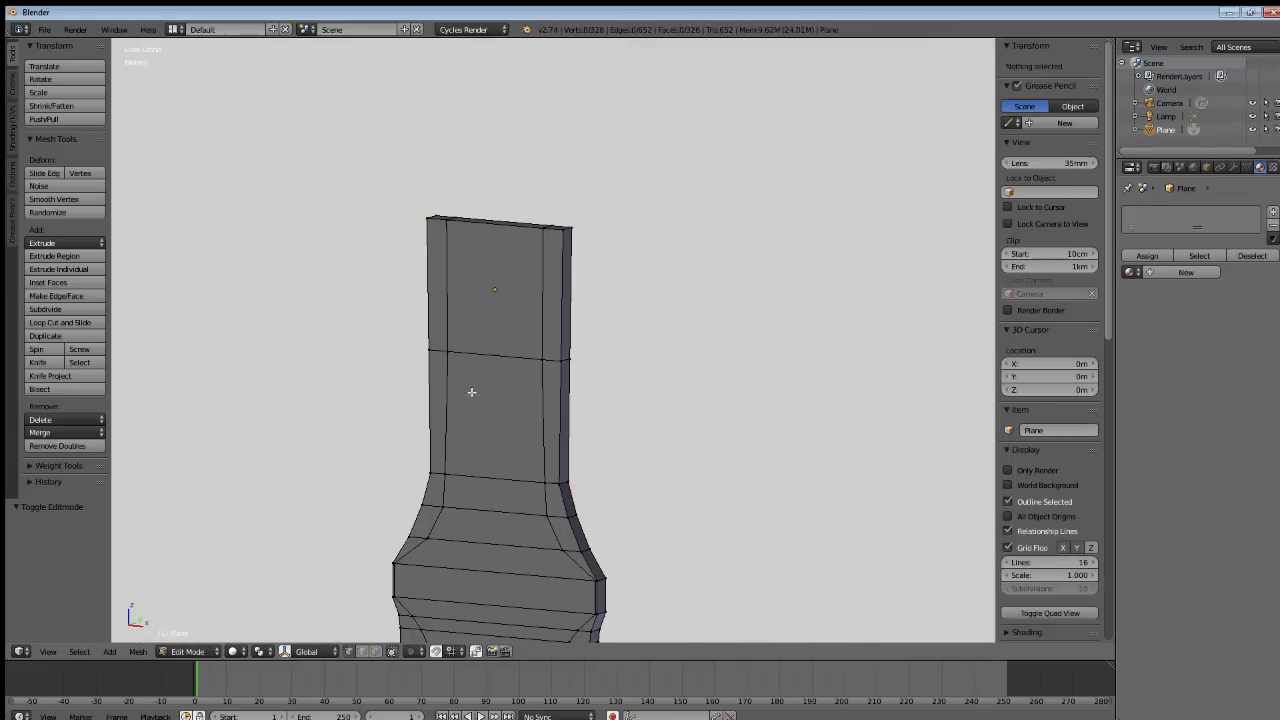
{"action": "scroll", "coordinate": [537, 338], "scroll_direction": "up", "scroll_amount": 3}
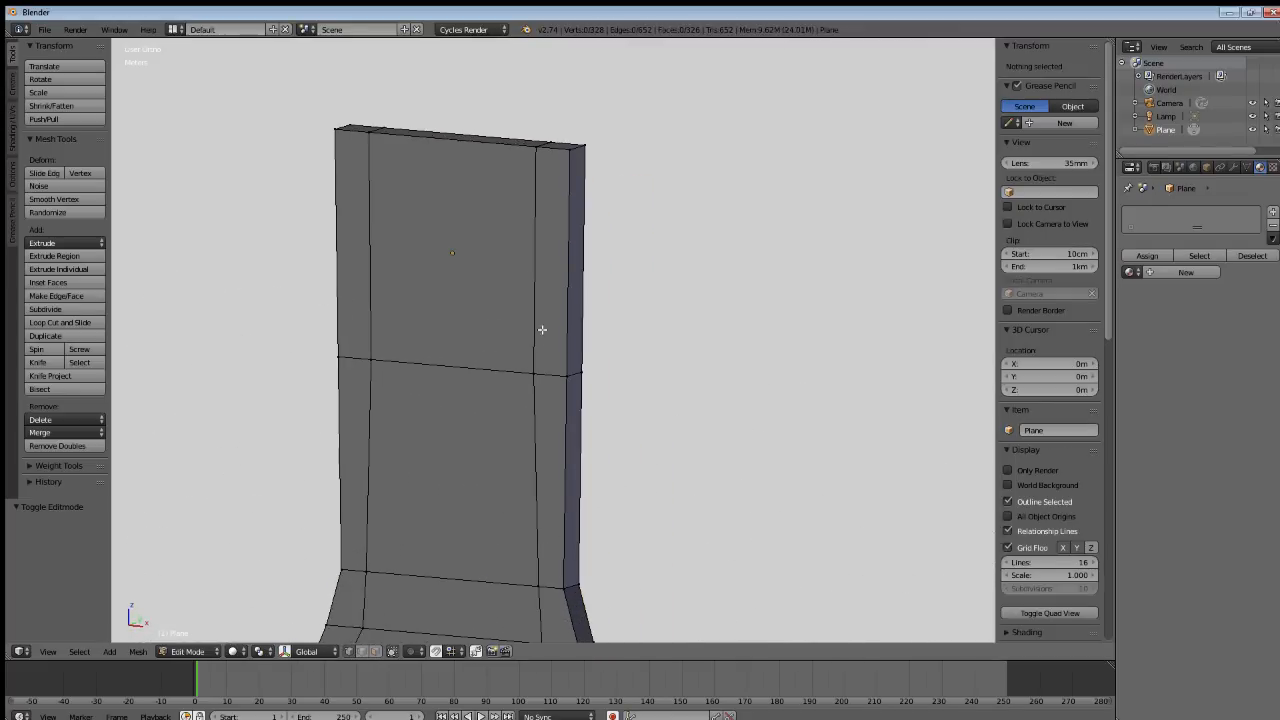
{"action": "left_click", "coordinate": [587, 137]}
{"action": "left_click", "coordinate": [576, 373], "text": "shift"}
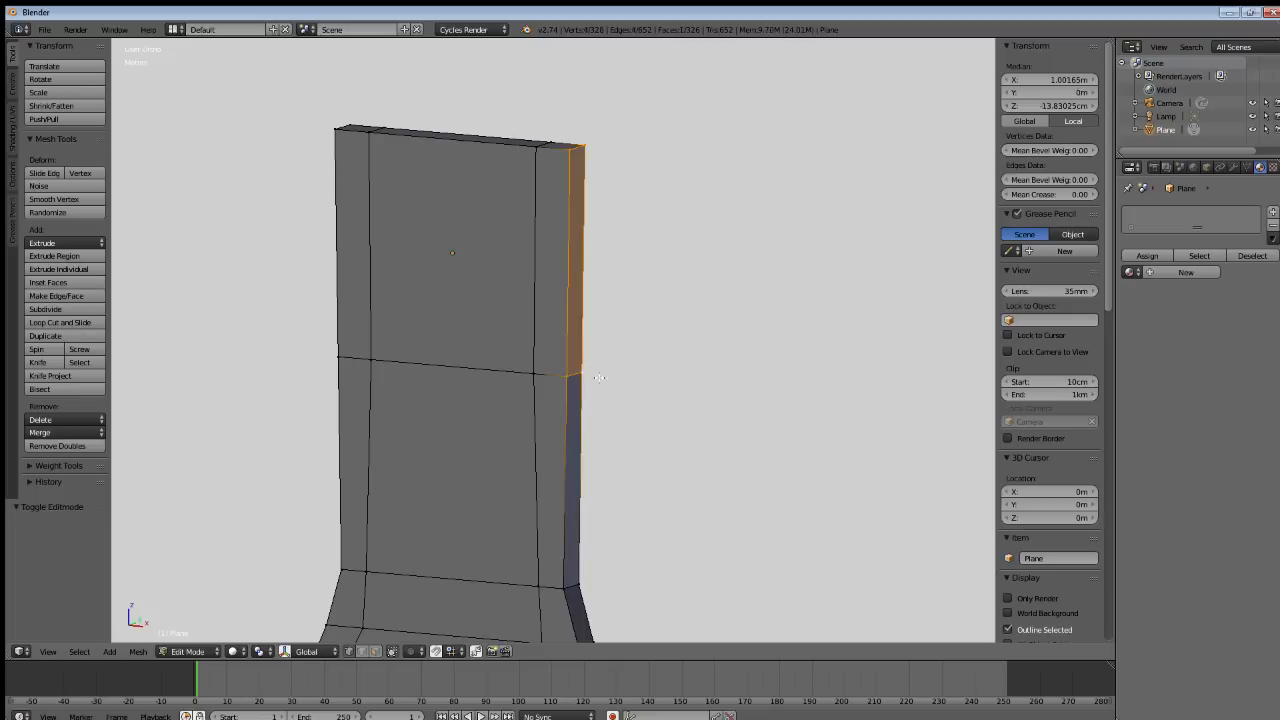
{"action": "middle_click_drag", "start_coordinate": [557, 523], "coordinate": [526, 354], "text": "shift"}
{"action": "left_click", "coordinate": [541, 364], "text": "shift"}
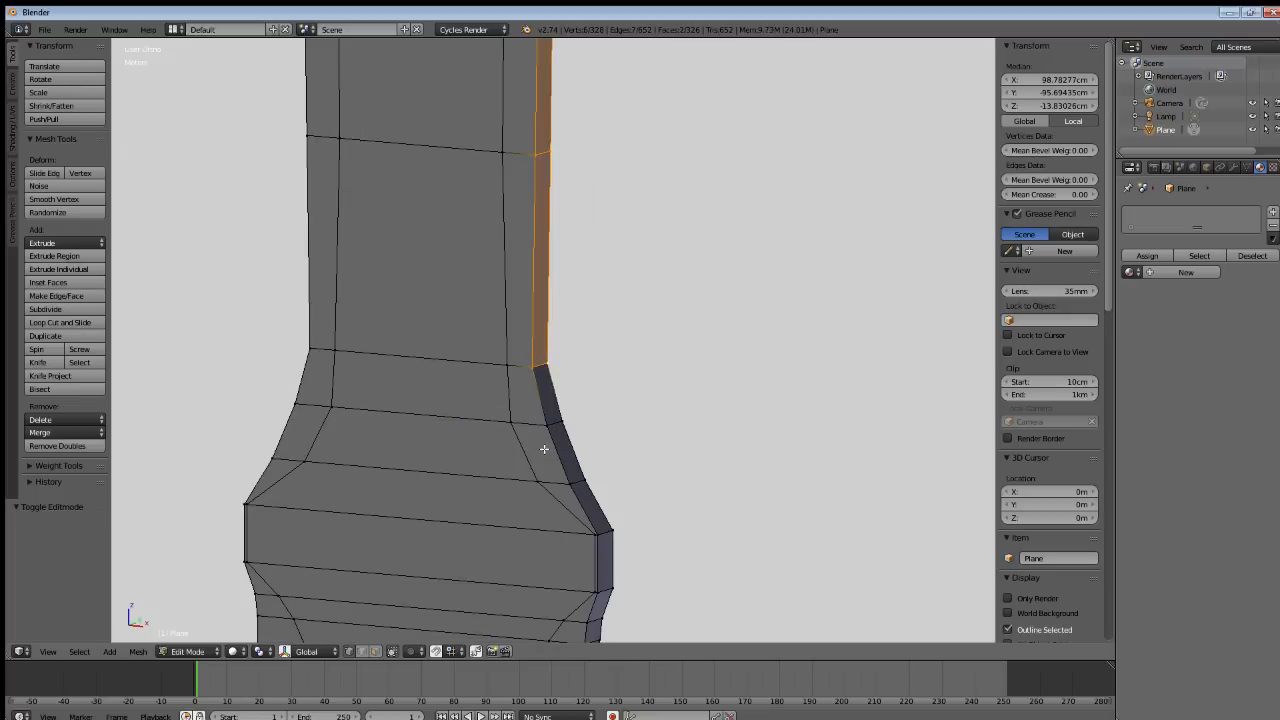
{"action": "middle_click_drag", "start_coordinate": [544, 450], "coordinate": [528, 342], "text": "shift"}
{"action": "left_click", "coordinate": [559, 347], "text": "shift"}
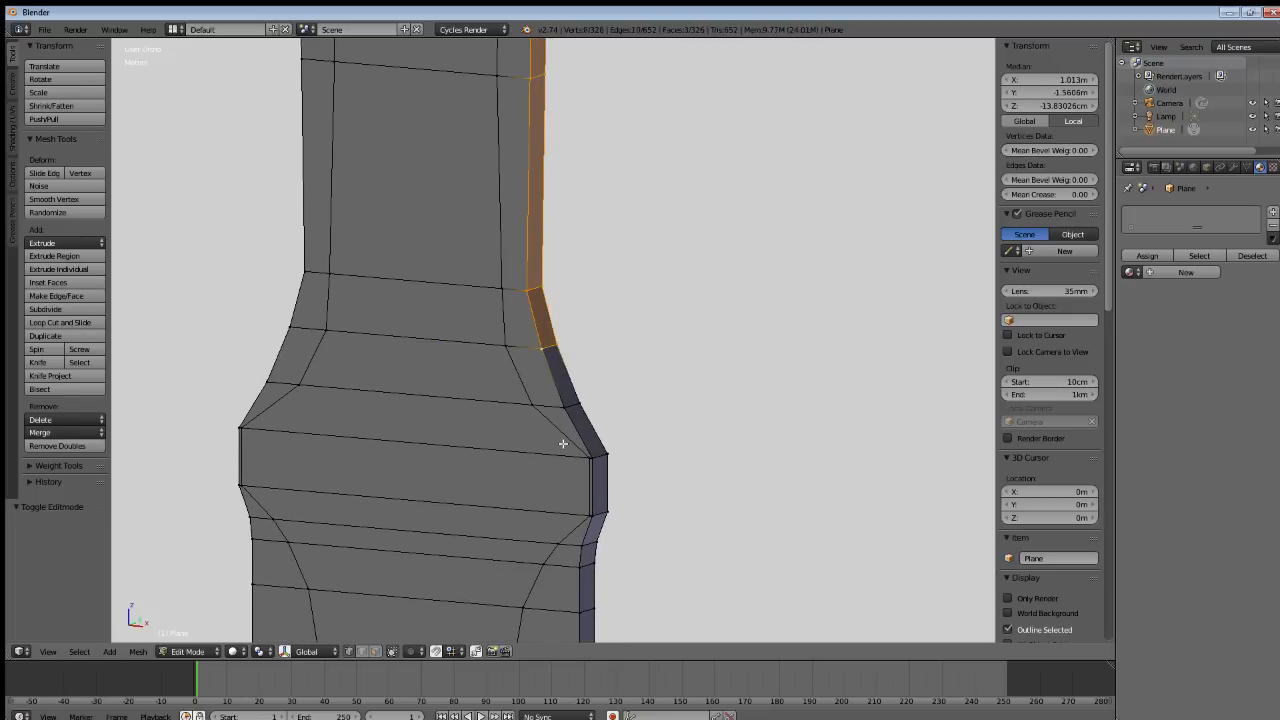
{"action": "middle_click_drag", "start_coordinate": [563, 443], "coordinate": [587, 368], "text": "shift"}
{"action": "left_click", "coordinate": [599, 331], "text": "shift"}
{"action": "right_click", "coordinate": [600, 331], "text": "shift"}
{"action": "right_click", "coordinate": [622, 383], "text": "shift"}
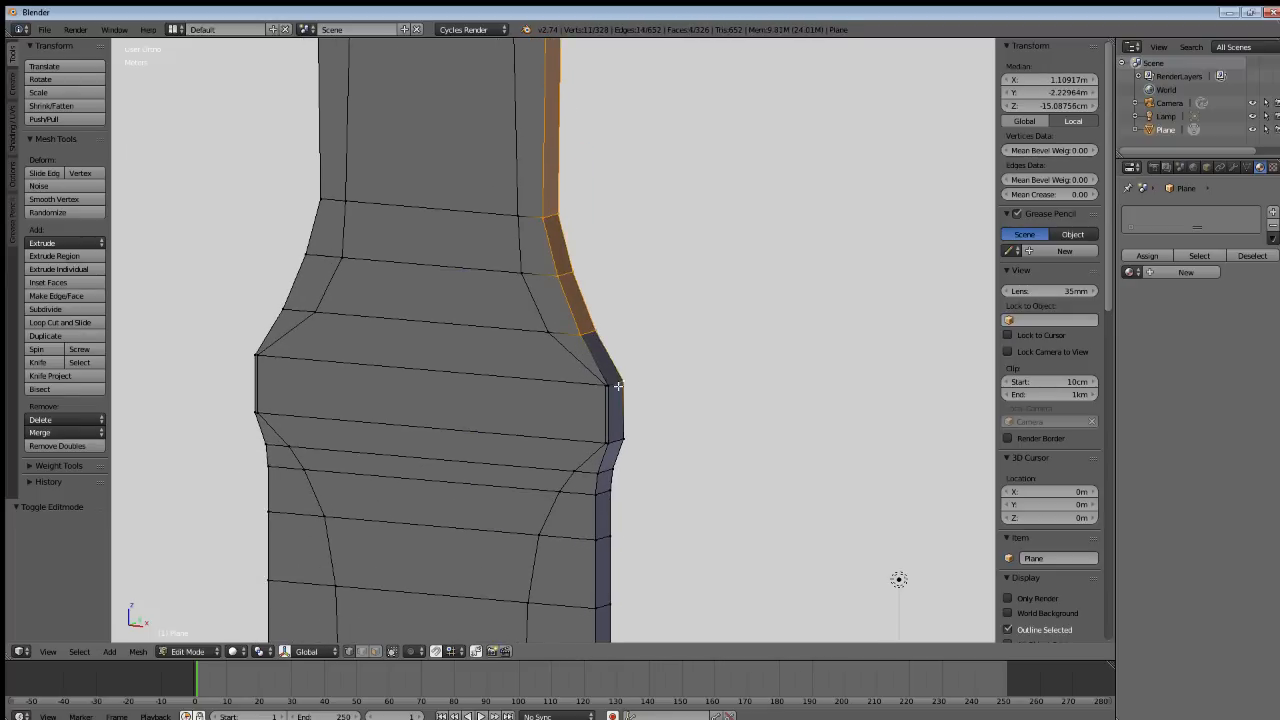
{"action": "right_click", "coordinate": [616, 386], "text": "shift"}
{"action": "key", "text": "a"}
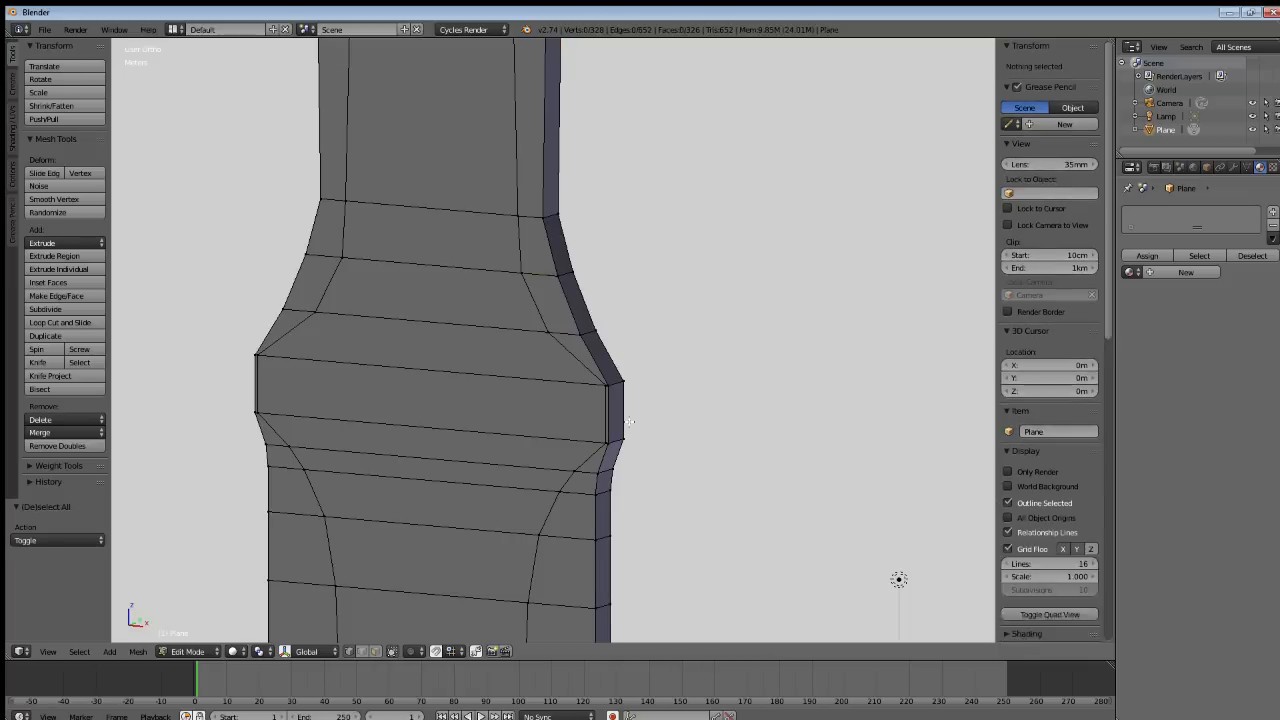
Run Remove Doubles on the entire mesh and clear the selection.
{"action": "key", "text": "a"}
{"action": "key", "text": "w"}
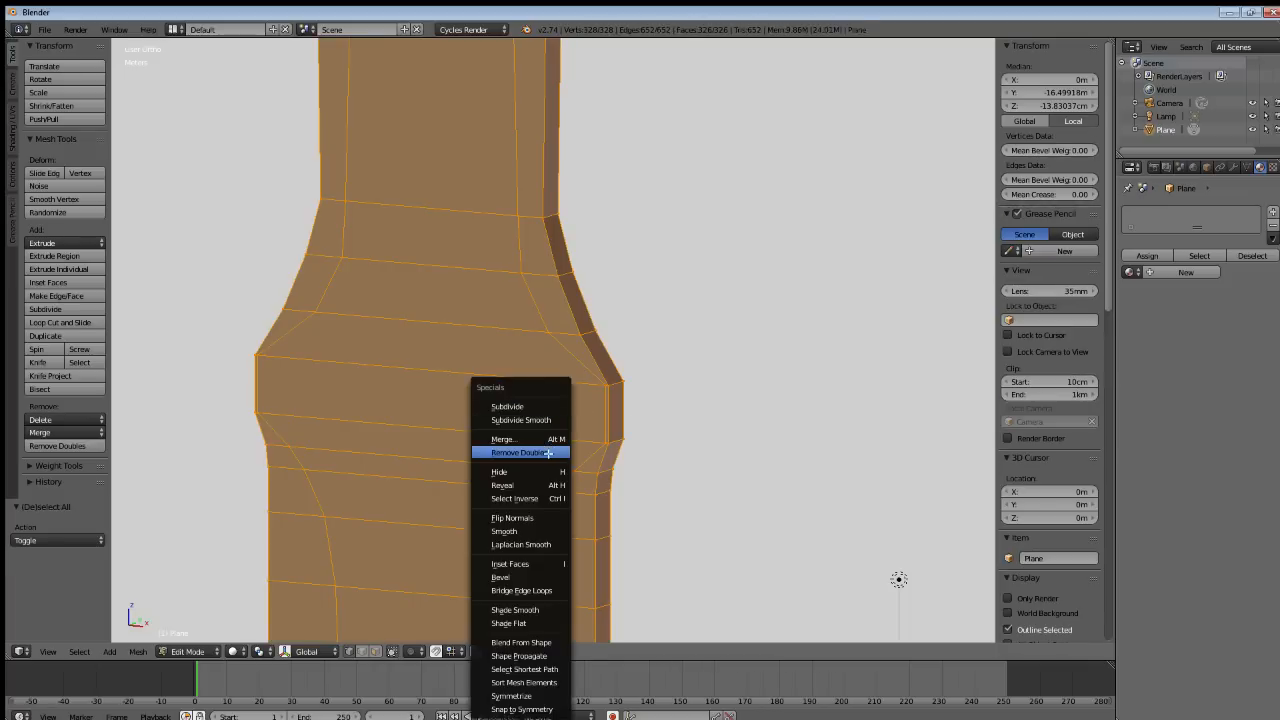
{"action": "left_click", "coordinate": [548, 453]}
{"action": "key", "text": "a"}
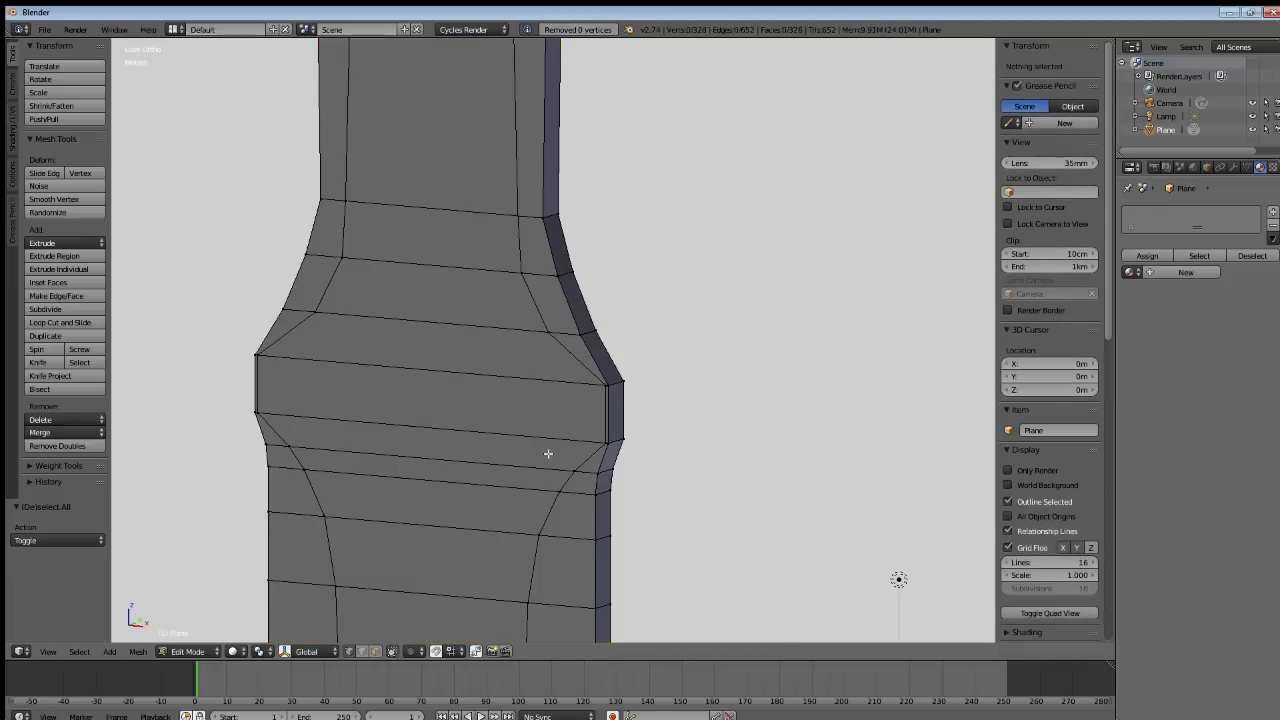
Select the three thin side faces on the +X edge that run from the wide collar up to the straight neck.
{"action": "right_click", "coordinate": [620, 386]}
{"action": "right_click", "coordinate": [610, 388], "text": "shift"}
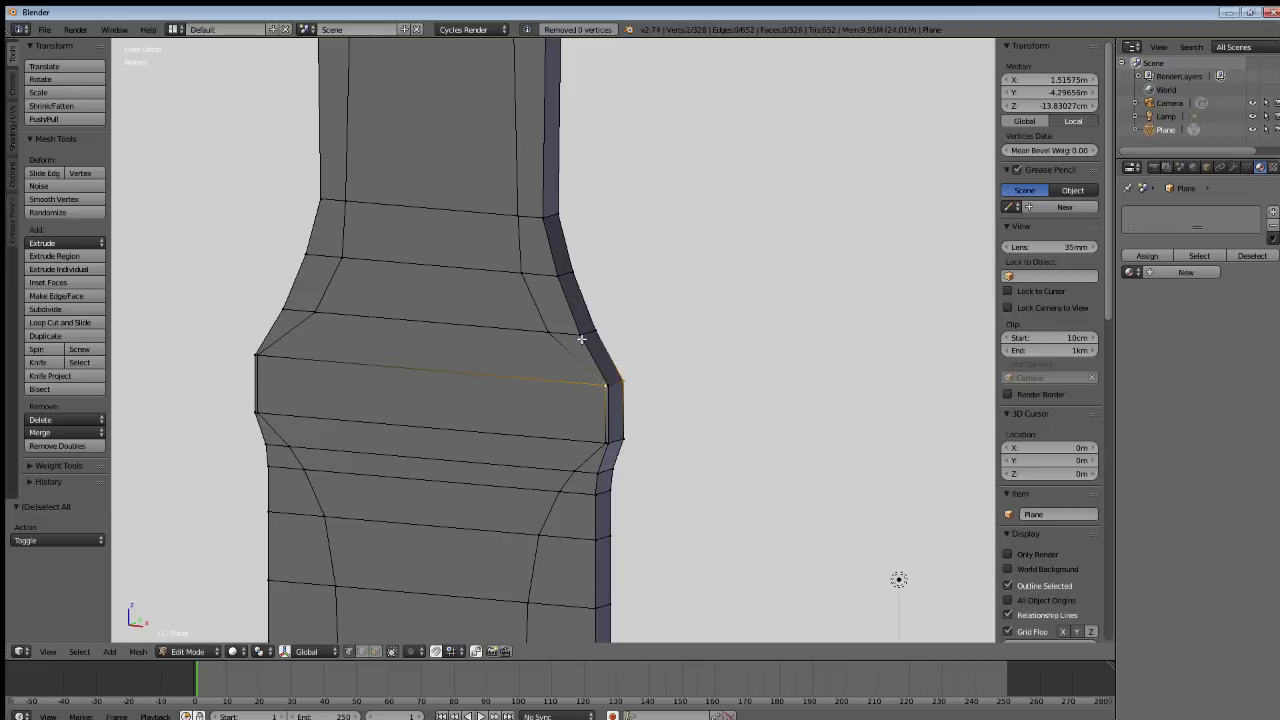
{"action": "right_click", "coordinate": [626, 383], "text": "shift"}
{"action": "middle_click_drag", "start_coordinate": [630, 414], "coordinate": [597, 416]}
{"action": "right_click", "coordinate": [585, 335], "text": "shift"}
{"action": "right_click", "coordinate": [597, 333], "text": "shift"}
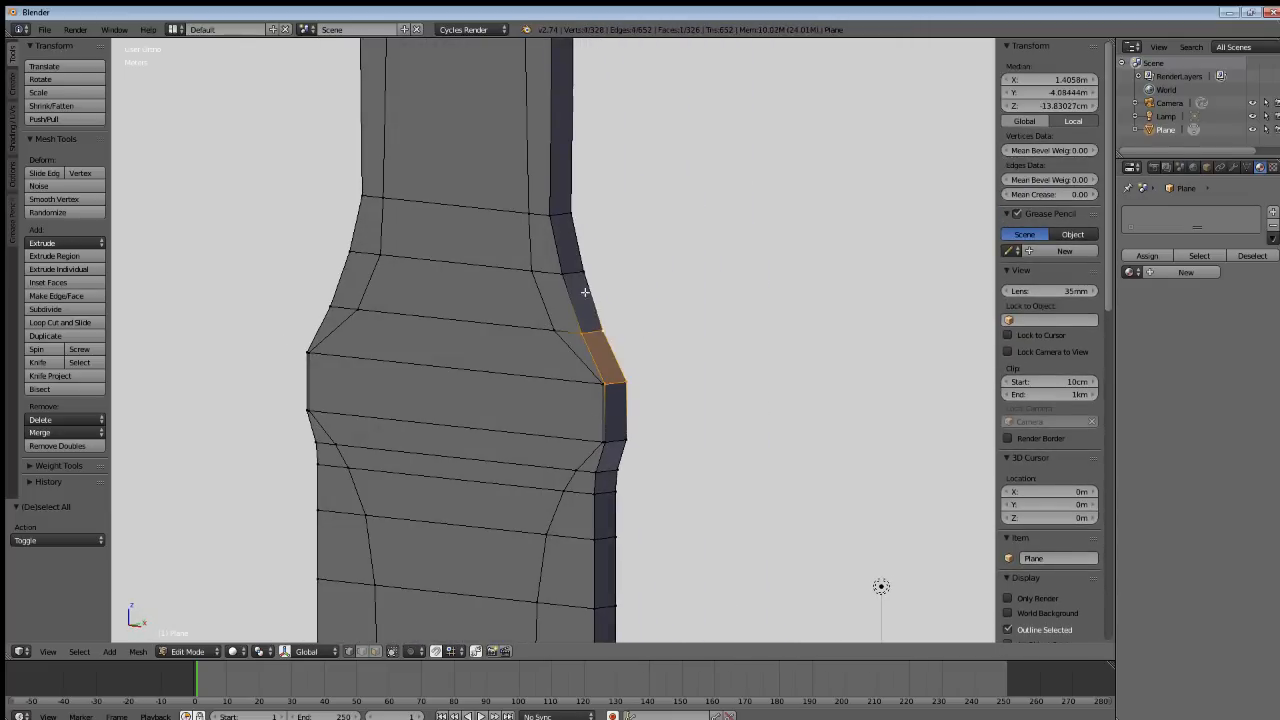
{"action": "right_click", "coordinate": [582, 277], "text": "shift"}
{"action": "right_click", "coordinate": [570, 271], "text": "shift"}
{"action": "right_click", "coordinate": [563, 214], "text": "shift"}
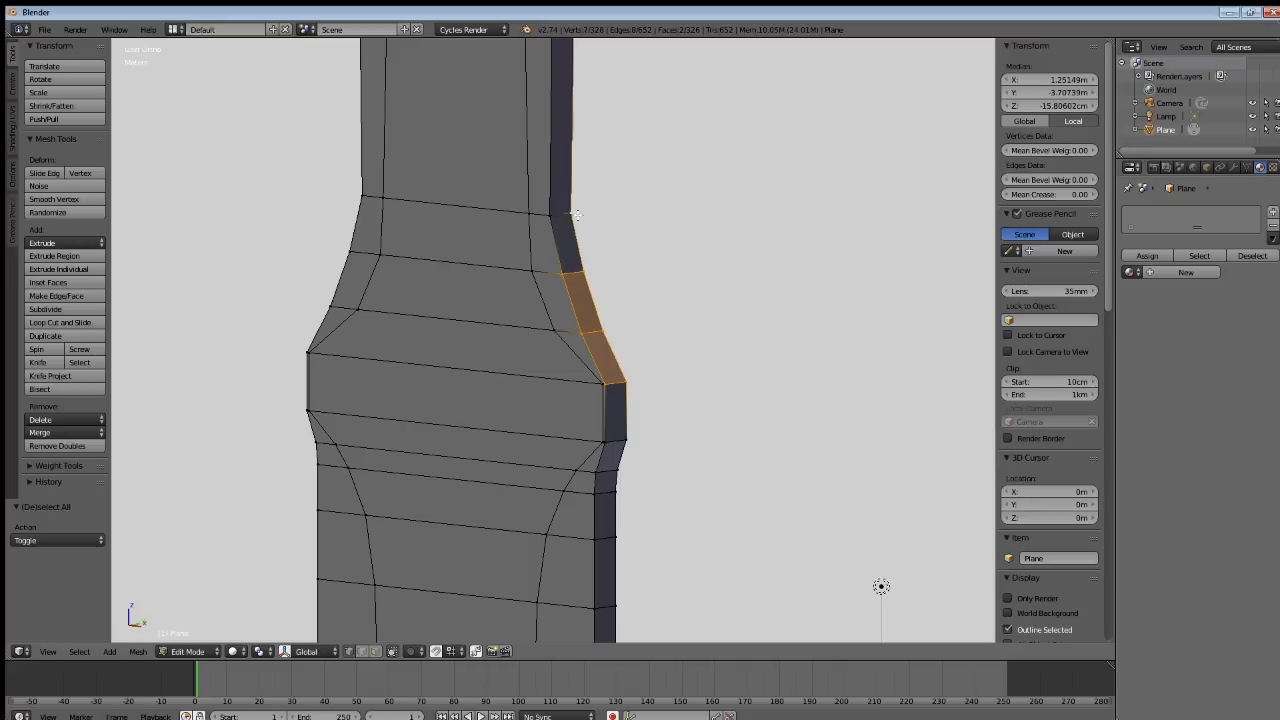
{"action": "right_click", "coordinate": [549, 215], "text": "shift"}
Extend the selection over the two straight neck side faces up to the mesh's upper end.
{"action": "middle_click_drag", "start_coordinate": [556, 151], "coordinate": [563, 451], "text": "shift"}
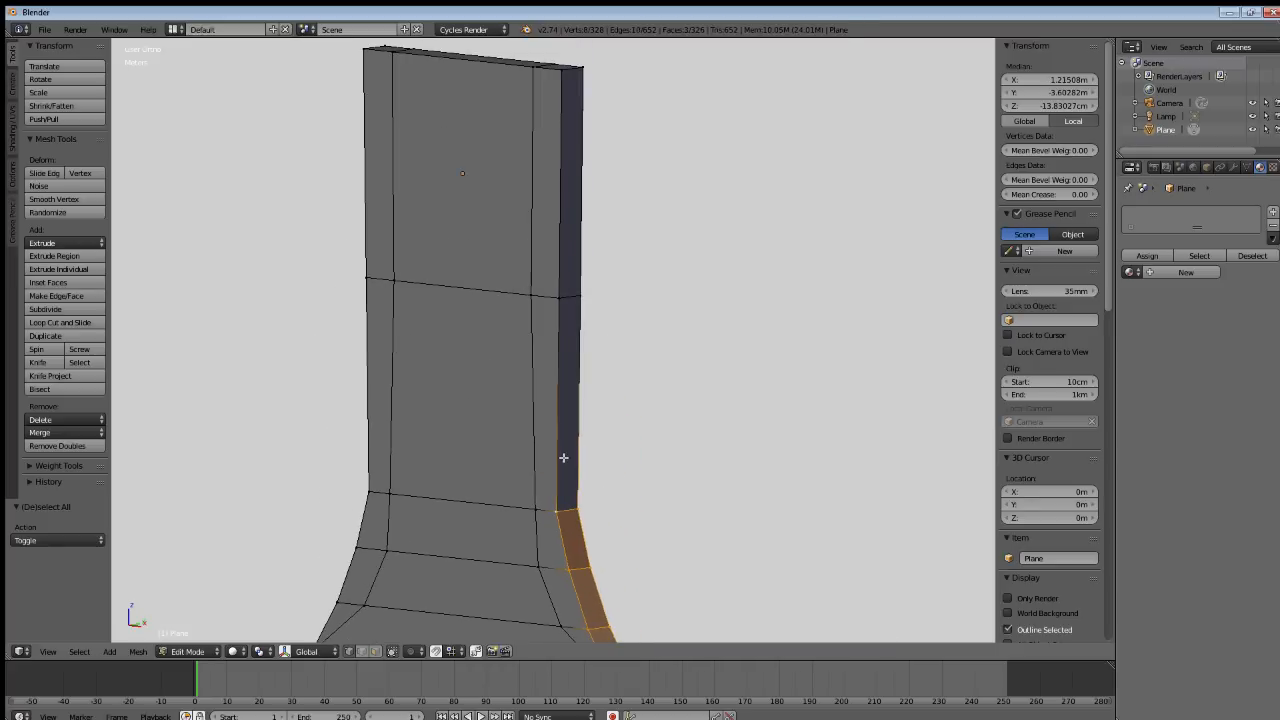
{"action": "right_click", "coordinate": [556, 296], "text": "shift"}
{"action": "right_click", "coordinate": [577, 294], "text": "shift"}
{"action": "middle_click_drag", "start_coordinate": [570, 221], "coordinate": [569, 301], "text": "shift"}
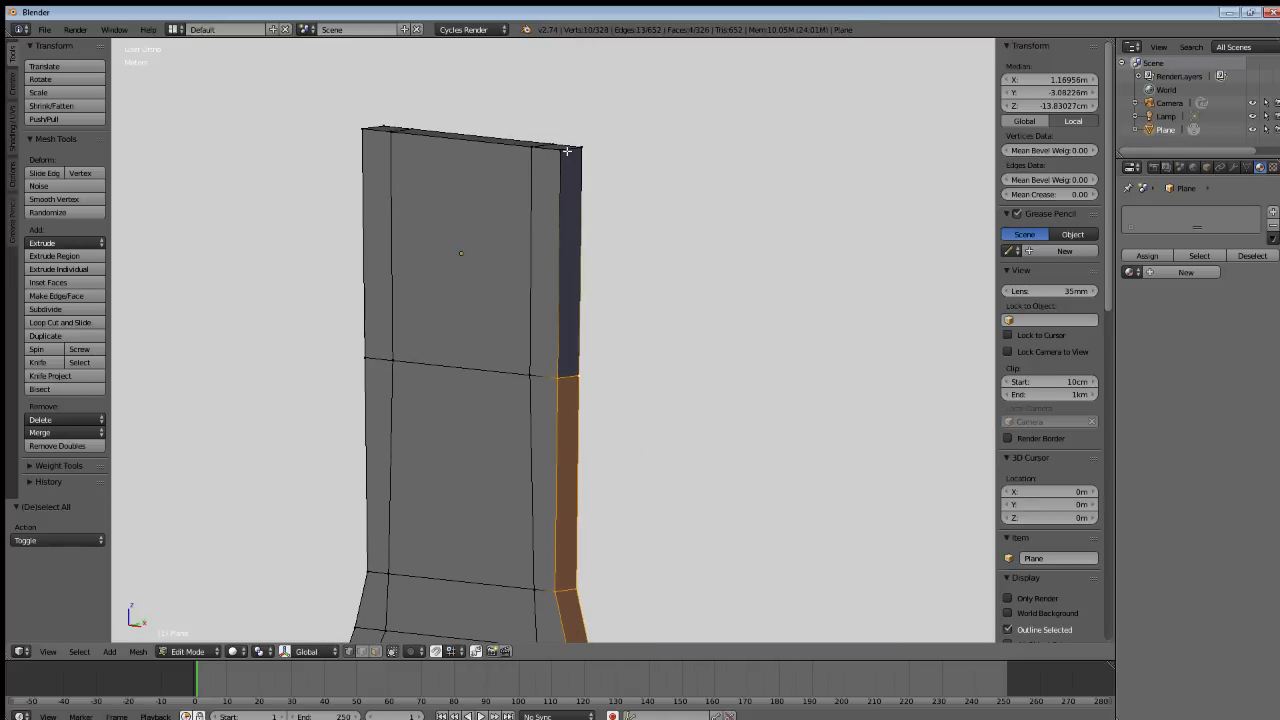
{"action": "right_click", "coordinate": [567, 149], "text": "shift"}
{"action": "right_click", "coordinate": [575, 147], "text": "shift"}
Add the collar's vertical side face and the inward-sloping side face beneath it to the selection.
{"action": "middle_click_drag", "start_coordinate": [553, 513], "coordinate": [509, 277], "text": "shift"}
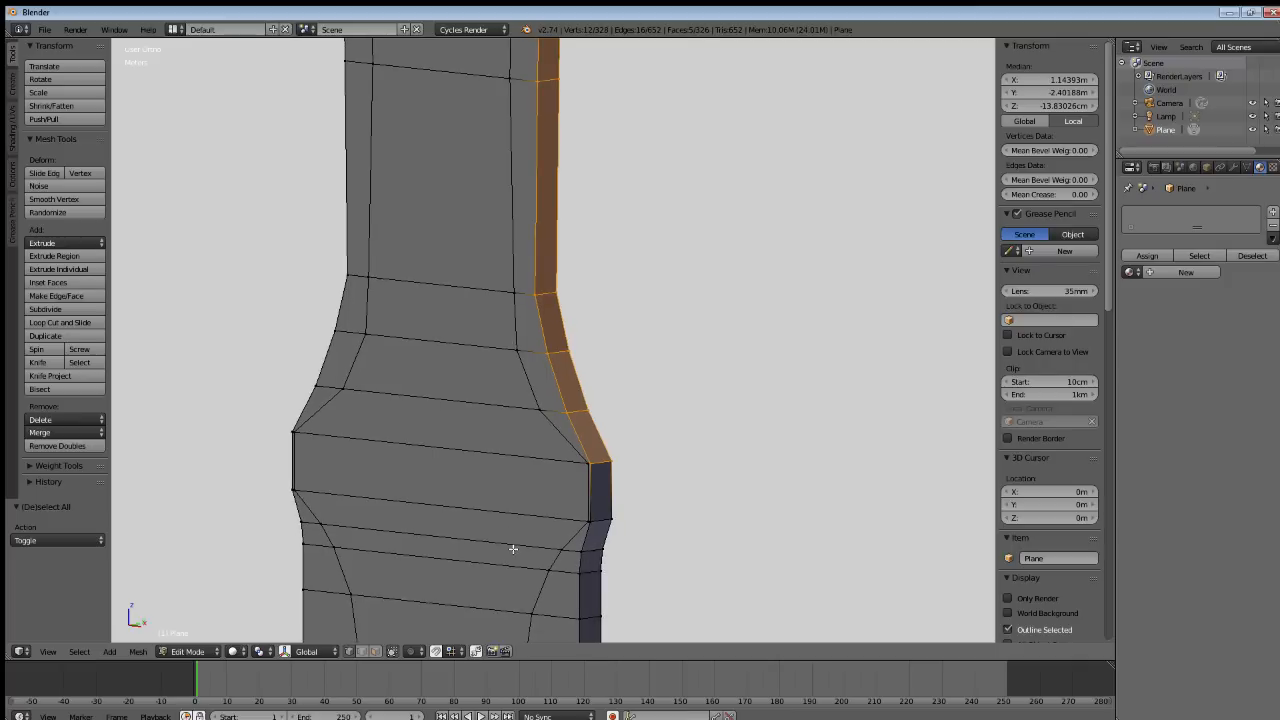
{"action": "middle_click_drag", "start_coordinate": [511, 546], "coordinate": [517, 303], "text": "shift"}
{"action": "right_click", "coordinate": [599, 291], "text": "shift"}
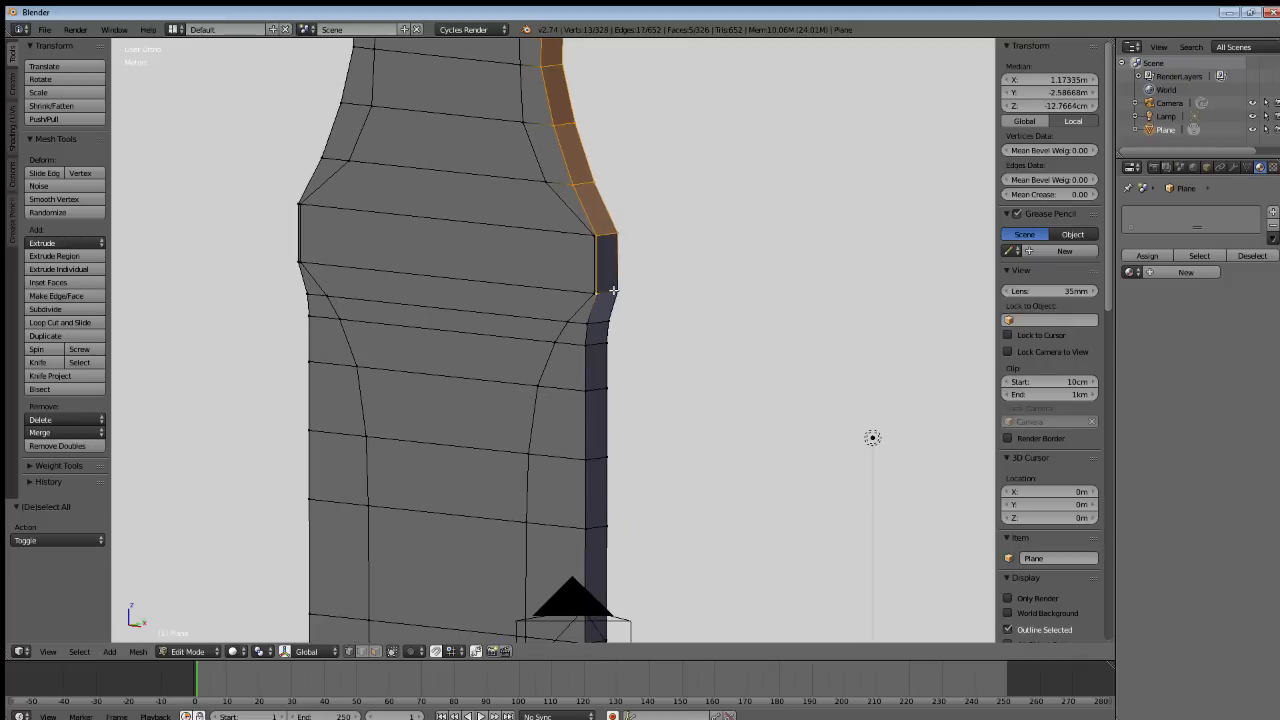
{"action": "right_click", "coordinate": [613, 290], "text": "shift"}
{"action": "right_click", "coordinate": [597, 325], "text": "shift"}
{"action": "right_click", "coordinate": [602, 323], "text": "shift"}
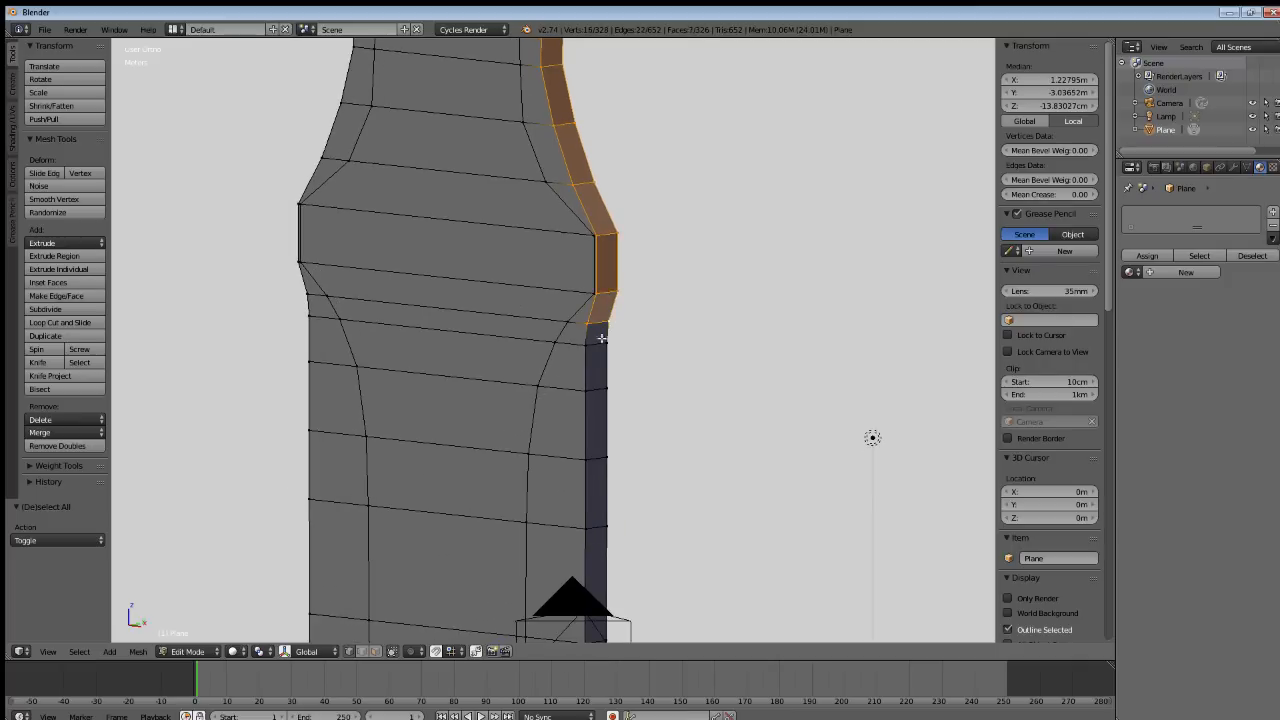
Add the first four thin side faces of the straight body below the collar to the selection.
{"action": "right_click", "coordinate": [600, 345], "text": "shift"}
{"action": "right_click", "coordinate": [604, 378], "text": "shift"}
{"action": "right_click", "coordinate": [605, 385], "text": "shift"}
{"action": "right_click", "coordinate": [588, 385], "text": "shift"}
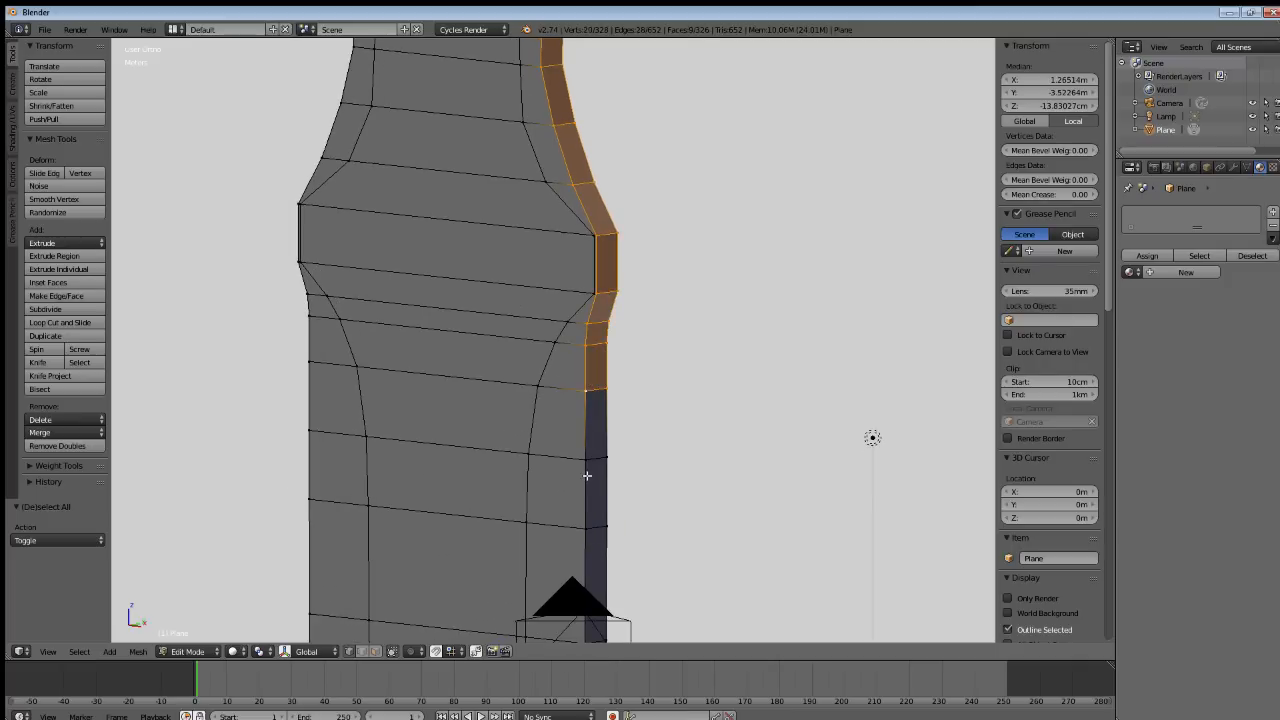
{"action": "middle_click_drag", "start_coordinate": [589, 474], "coordinate": [569, 320], "text": "shift"}
{"action": "right_click", "coordinate": [571, 322], "text": "shift"}
{"action": "right_click", "coordinate": [585, 323], "text": "shift"}
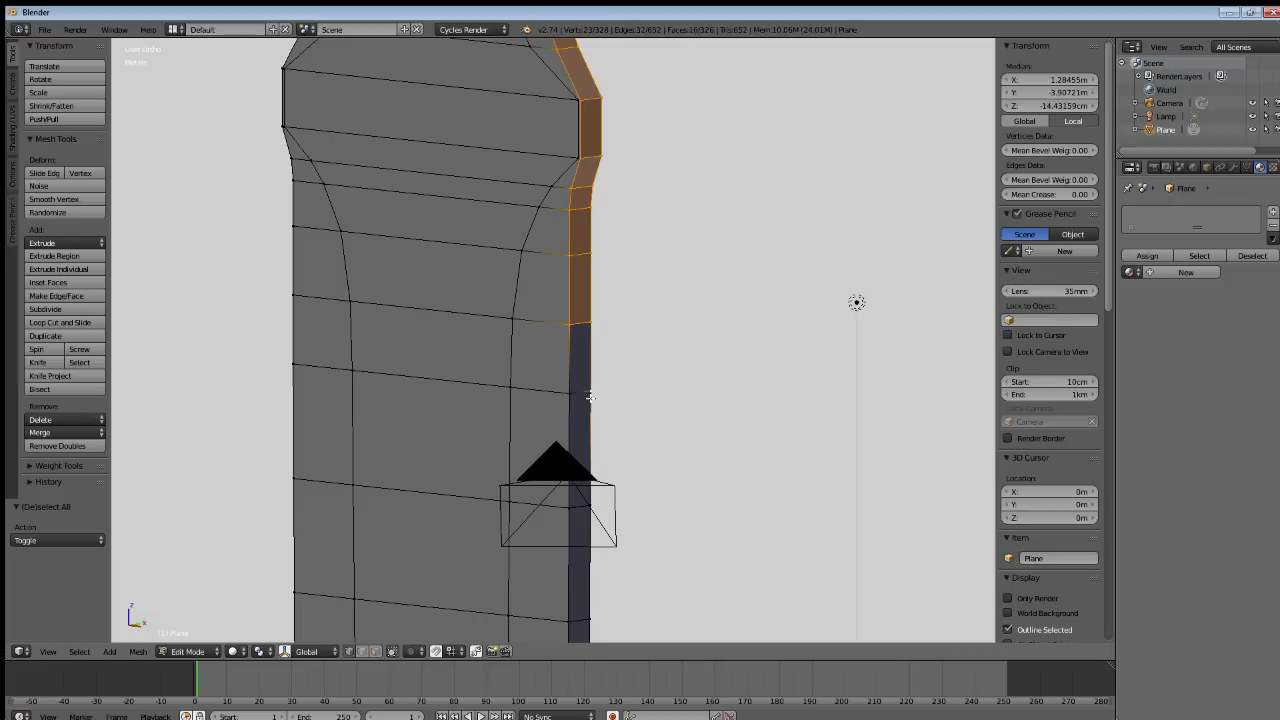
{"action": "right_click", "coordinate": [578, 394], "text": "shift"}
{"action": "right_click", "coordinate": [591, 392], "text": "shift"}
Extend the side-strip selection down the body by three more faces, toward the ground grid.
{"action": "middle_click_drag", "start_coordinate": [585, 471], "coordinate": [556, 304], "text": "shift"}
{"action": "middle_click_drag", "start_coordinate": [583, 379], "coordinate": [571, 379]}
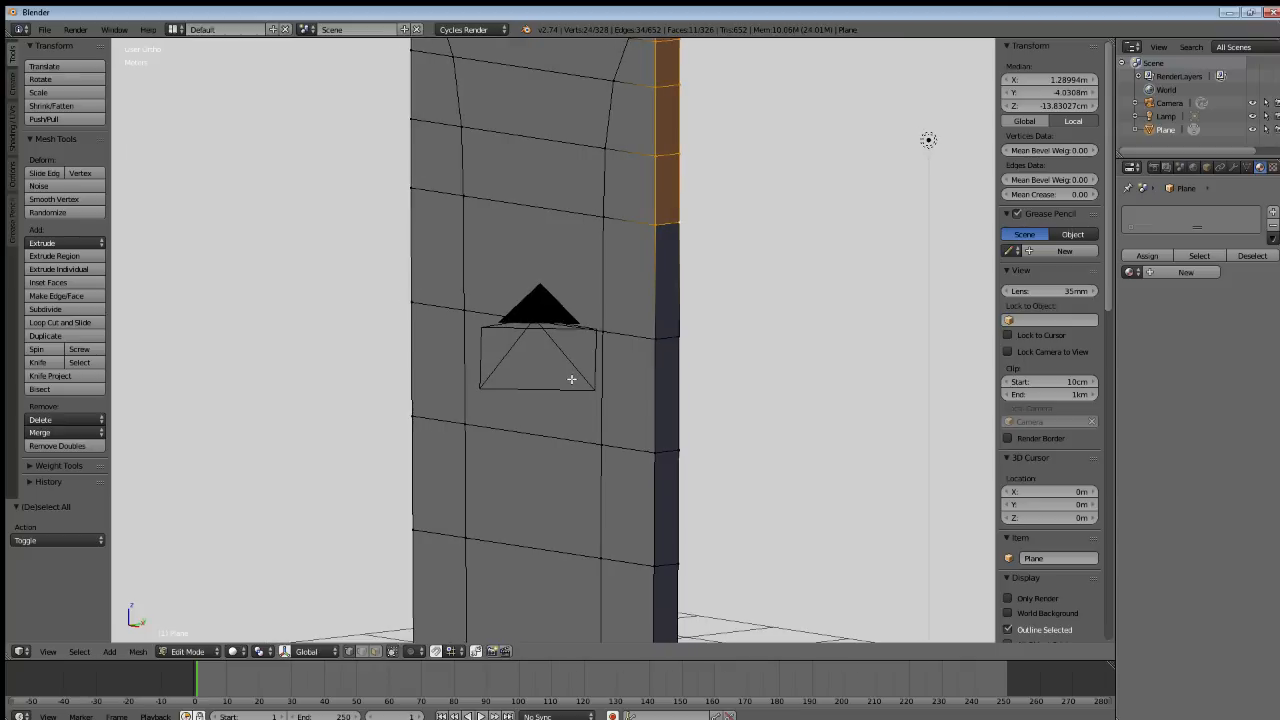
{"action": "right_click", "coordinate": [654, 341], "text": "shift"}
{"action": "right_click", "coordinate": [677, 339], "text": "shift"}
{"action": "middle_click_drag", "start_coordinate": [657, 444], "coordinate": [609, 341], "text": "shift"}
{"action": "right_click", "coordinate": [607, 350], "text": "shift"}
{"action": "right_click", "coordinate": [634, 350], "text": "shift"}
{"action": "right_click", "coordinate": [625, 450], "text": "shift"}
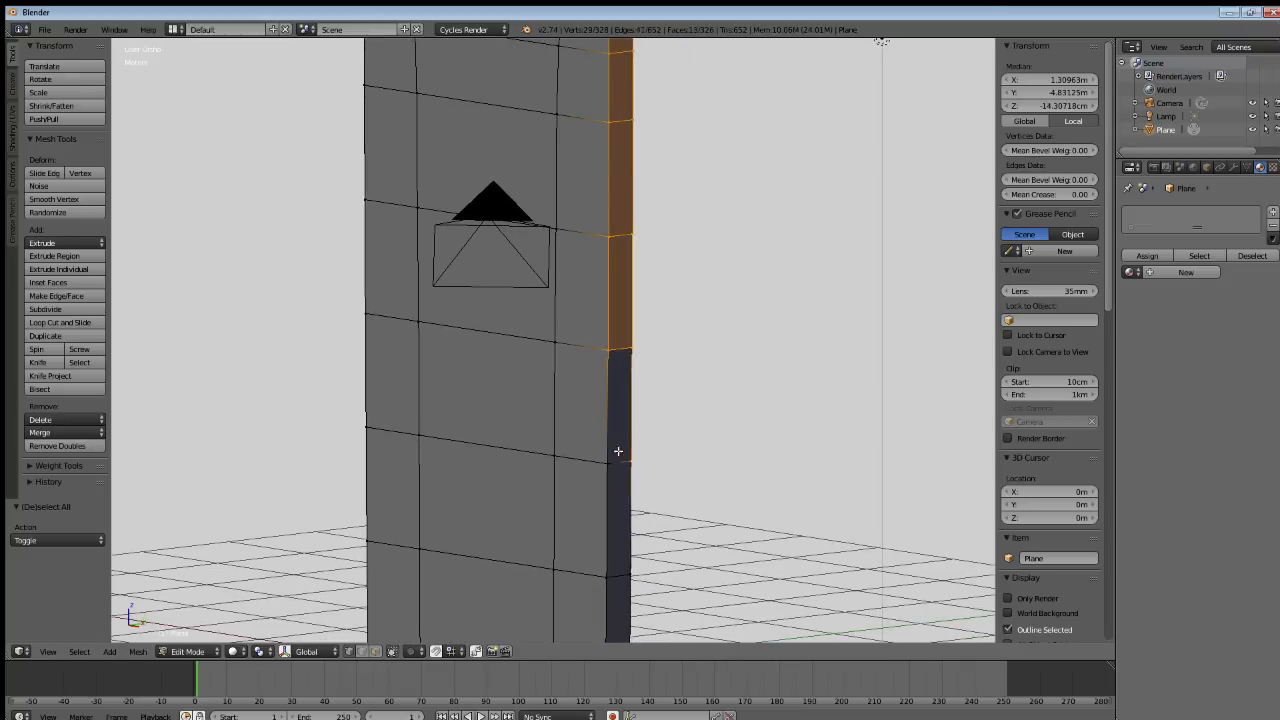
{"action": "right_click", "coordinate": [615, 452], "text": "shift"}
Continue the side-strip selection with three faces, passing the level of the 3D cursor at the origin.
{"action": "middle_click_drag", "start_coordinate": [602, 492], "coordinate": [568, 328], "text": "shift"}
{"action": "right_click", "coordinate": [589, 414], "text": "shift"}
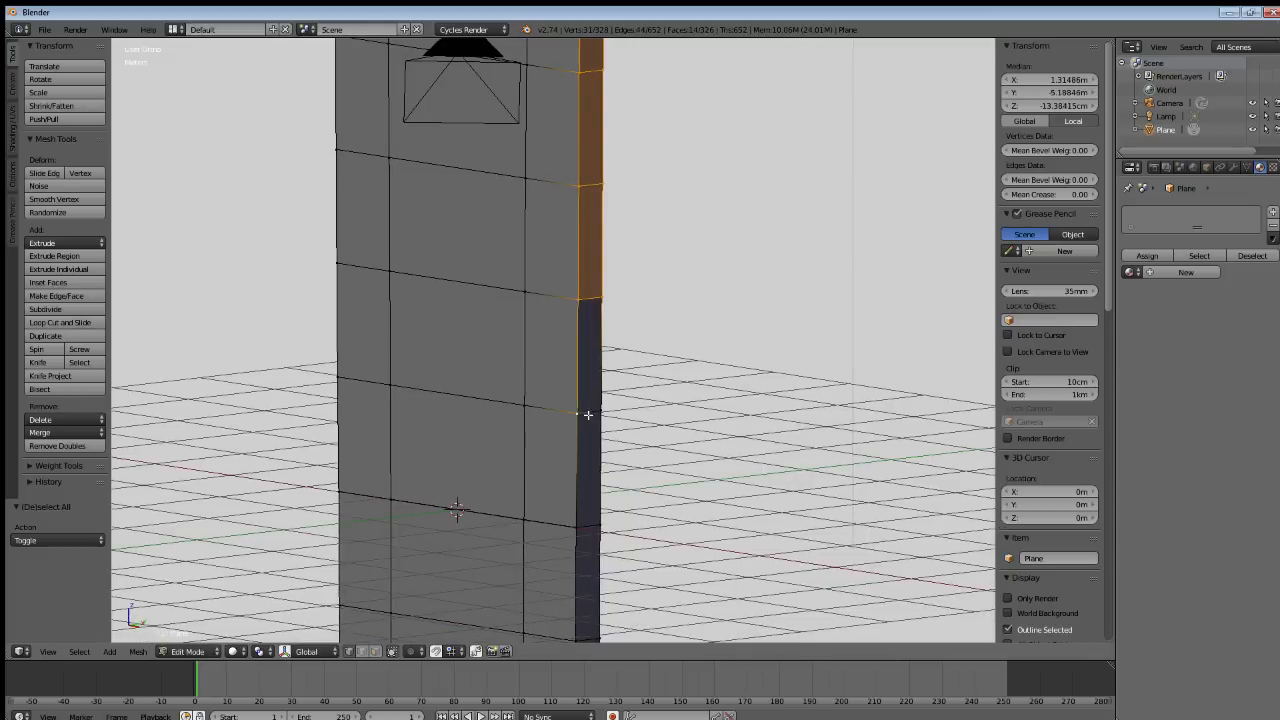
{"action": "right_click", "coordinate": [607, 410], "text": "shift"}
{"action": "middle_click_drag", "start_coordinate": [598, 502], "coordinate": [583, 382], "text": "shift"}
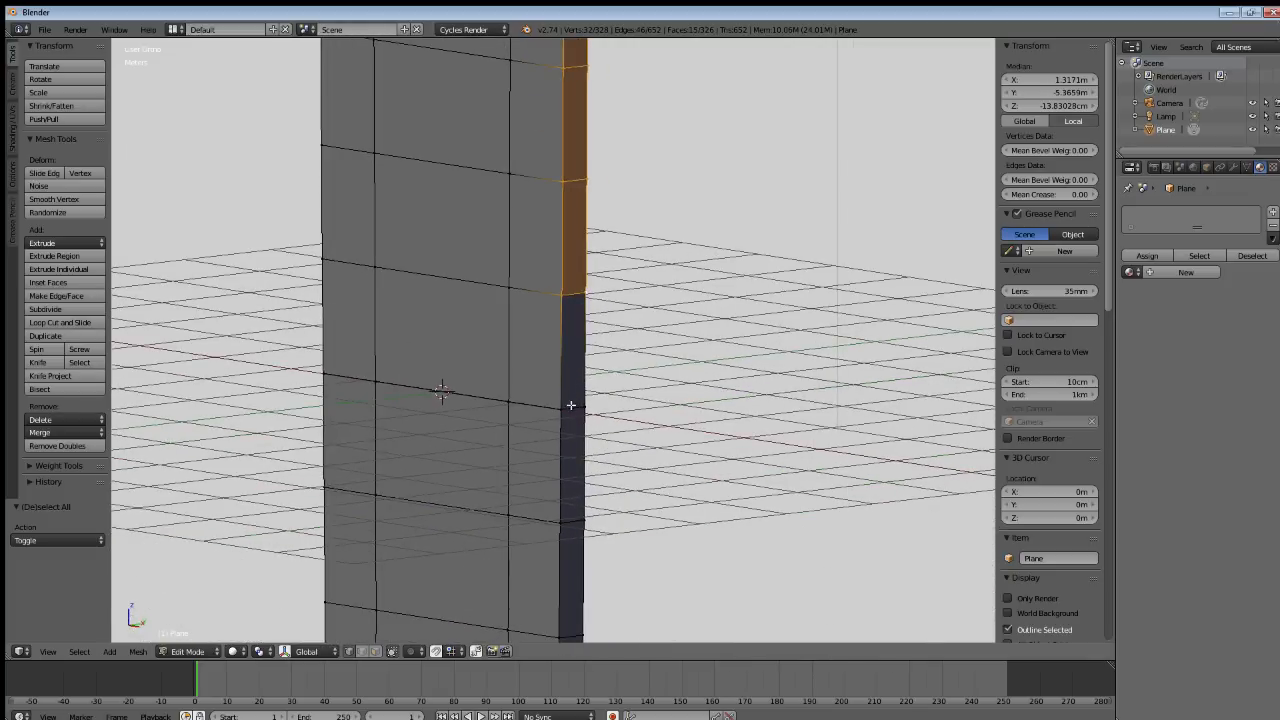
{"action": "right_click", "coordinate": [571, 405], "text": "shift"}
{"action": "right_click", "coordinate": [571, 522], "text": "shift"}
{"action": "middle_click_drag", "start_coordinate": [571, 522], "coordinate": [557, 440], "text": "shift"}
{"action": "right_click", "coordinate": [557, 438], "text": "shift"}
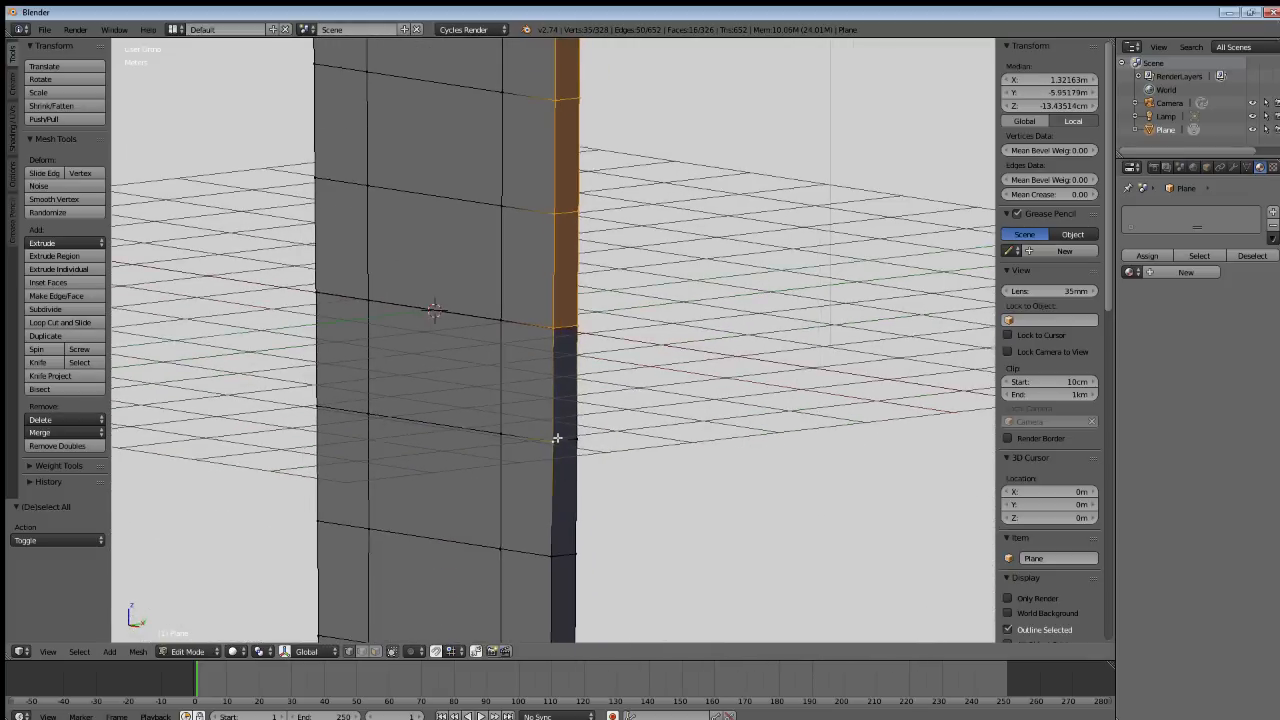
{"action": "right_click", "coordinate": [557, 438], "text": "shift"}
Add the next four thin side faces below the ground grid to the selection.
{"action": "middle_click_drag", "start_coordinate": [563, 517], "coordinate": [563, 449], "text": "shift"}
{"action": "right_click", "coordinate": [562, 462], "text": "shift"}
{"action": "right_click", "coordinate": [584, 456], "text": "shift"}
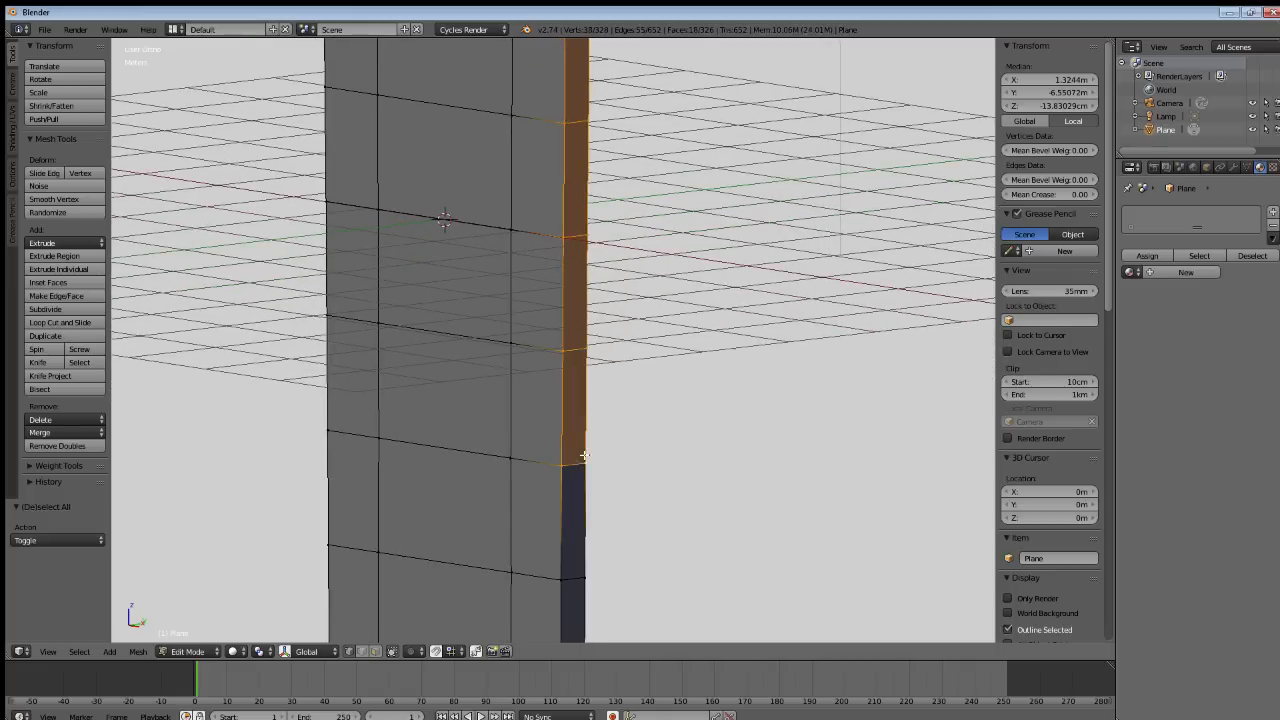
{"action": "middle_click_drag", "start_coordinate": [583, 507], "coordinate": [549, 429], "text": "shift"}
{"action": "right_click", "coordinate": [563, 434], "text": "shift"}
{"action": "right_click", "coordinate": [550, 458], "text": "shift"}
{"action": "right_click", "coordinate": [554, 443], "text": "shift"}
{"action": "right_click", "coordinate": [552, 443], "text": "shift"}
{"action": "right_click", "coordinate": [541, 445], "text": "shift"}
{"action": "right_click", "coordinate": [563, 448], "text": "shift"}
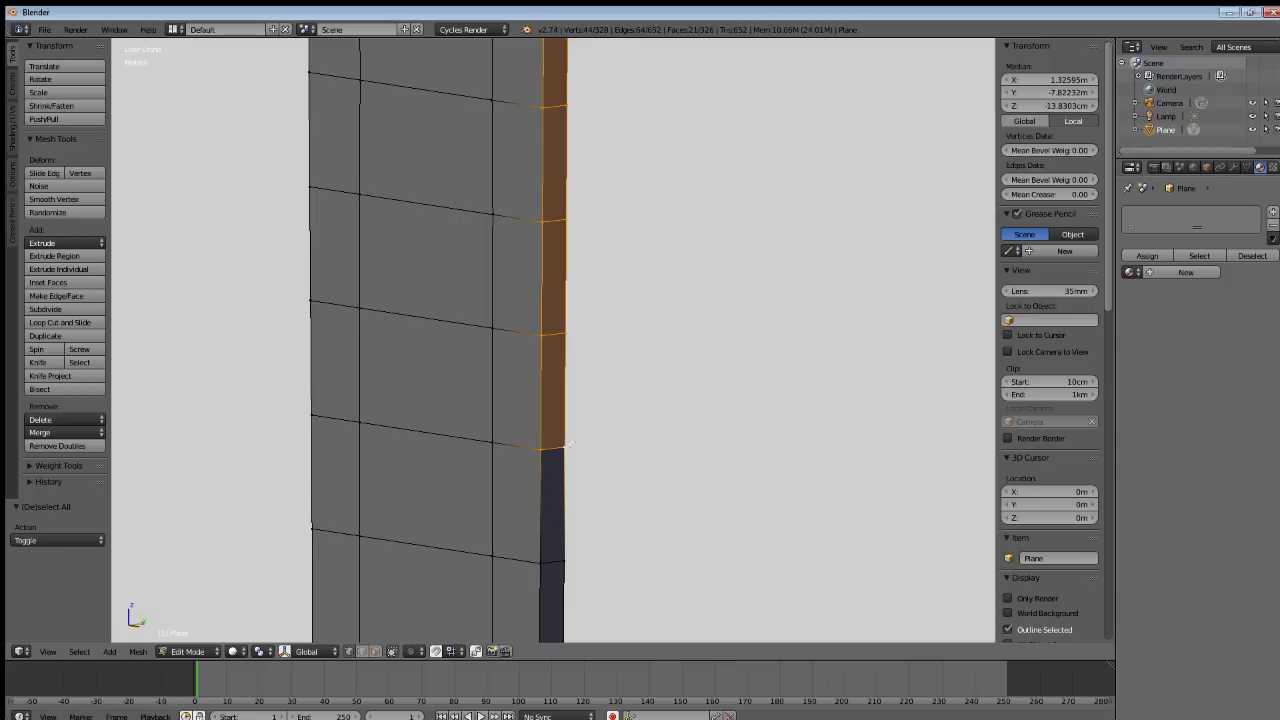
Extend the selected side strip by another six consecutive faces down the straight lower body.
{"action": "middle_click_drag", "start_coordinate": [550, 491], "coordinate": [519, 469], "text": "shift"}
{"action": "right_click", "coordinate": [551, 449], "text": "shift"}
{"action": "right_click", "coordinate": [537, 449], "text": "shift"}
{"action": "right_click", "coordinate": [553, 471], "text": "shift"}
{"action": "right_click", "coordinate": [537, 471], "text": "shift"}
{"action": "right_click", "coordinate": [545, 469], "text": "shift"}
{"action": "middle_click_drag", "start_coordinate": [527, 532], "coordinate": [541, 422], "text": "shift"}
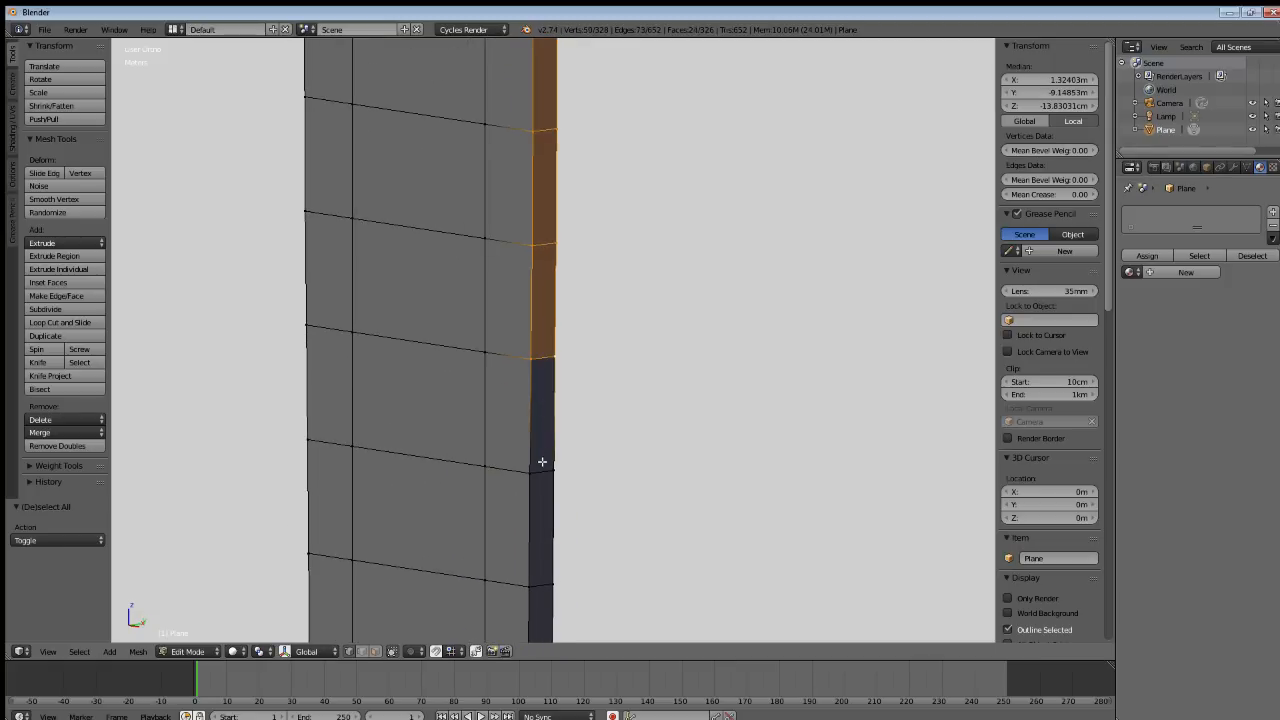
{"action": "right_click", "coordinate": [540, 463], "text": "shift"}
{"action": "right_click", "coordinate": [554, 466], "text": "shift"}
{"action": "middle_click_drag", "start_coordinate": [552, 566], "coordinate": [562, 399], "text": "shift"}
{"action": "right_click", "coordinate": [544, 492], "text": "shift"}
{"action": "right_click", "coordinate": [521, 494], "text": "shift"}
{"action": "right_click", "coordinate": [548, 482], "text": "shift"}
{"action": "right_click", "coordinate": [567, 483], "text": "shift"}
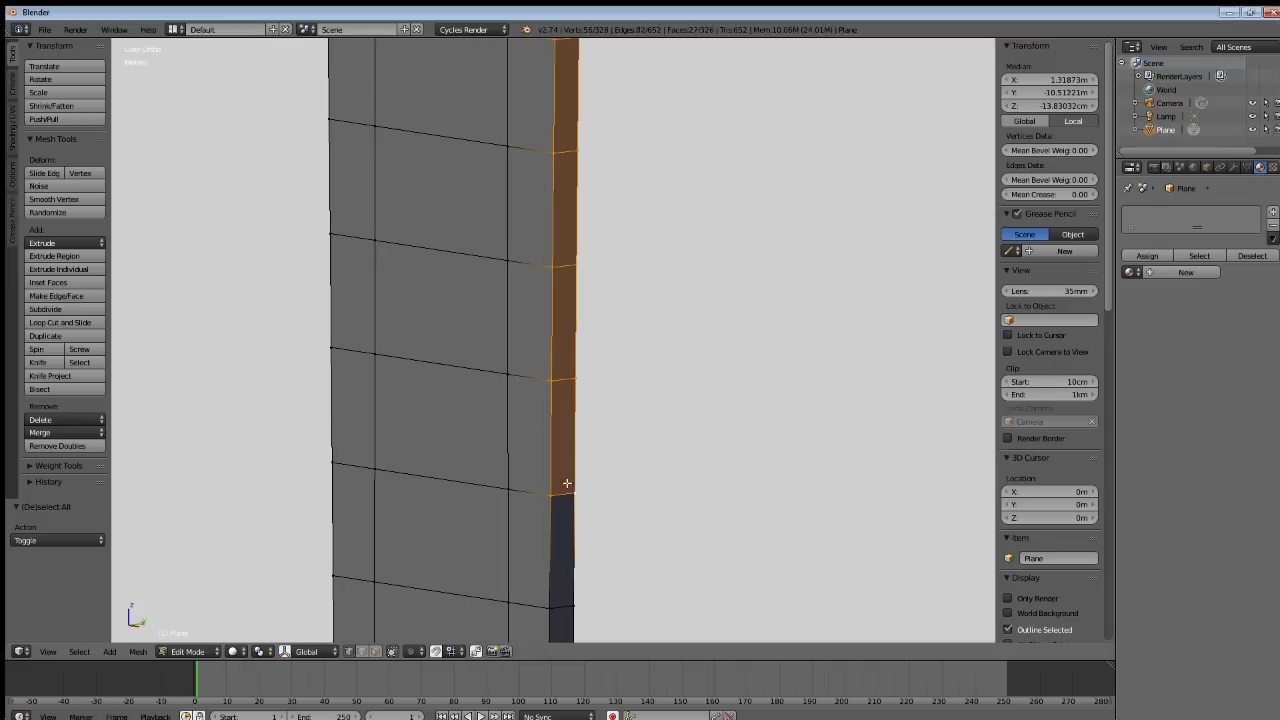
Add three more consecutive thin side faces on the straight lower body to the strip selection.
{"action": "middle_click_drag", "start_coordinate": [560, 496], "coordinate": [548, 373], "text": "shift"}
{"action": "right_click", "coordinate": [542, 478], "text": "shift"}
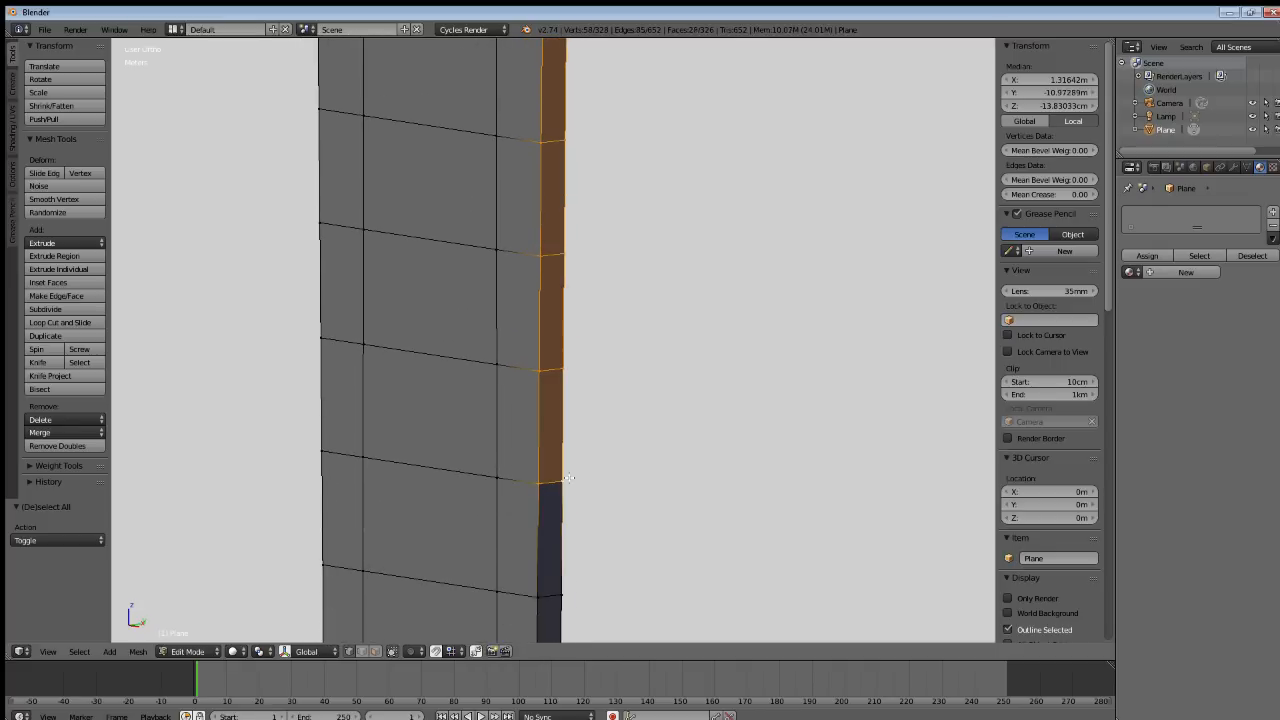
{"action": "middle_click_drag", "start_coordinate": [540, 560], "coordinate": [572, 415], "text": "shift"}
{"action": "right_click", "coordinate": [554, 433], "text": "shift"}
{"action": "right_click", "coordinate": [554, 433], "text": "shift"}
{"action": "right_click", "coordinate": [562, 465], "text": "shift"}
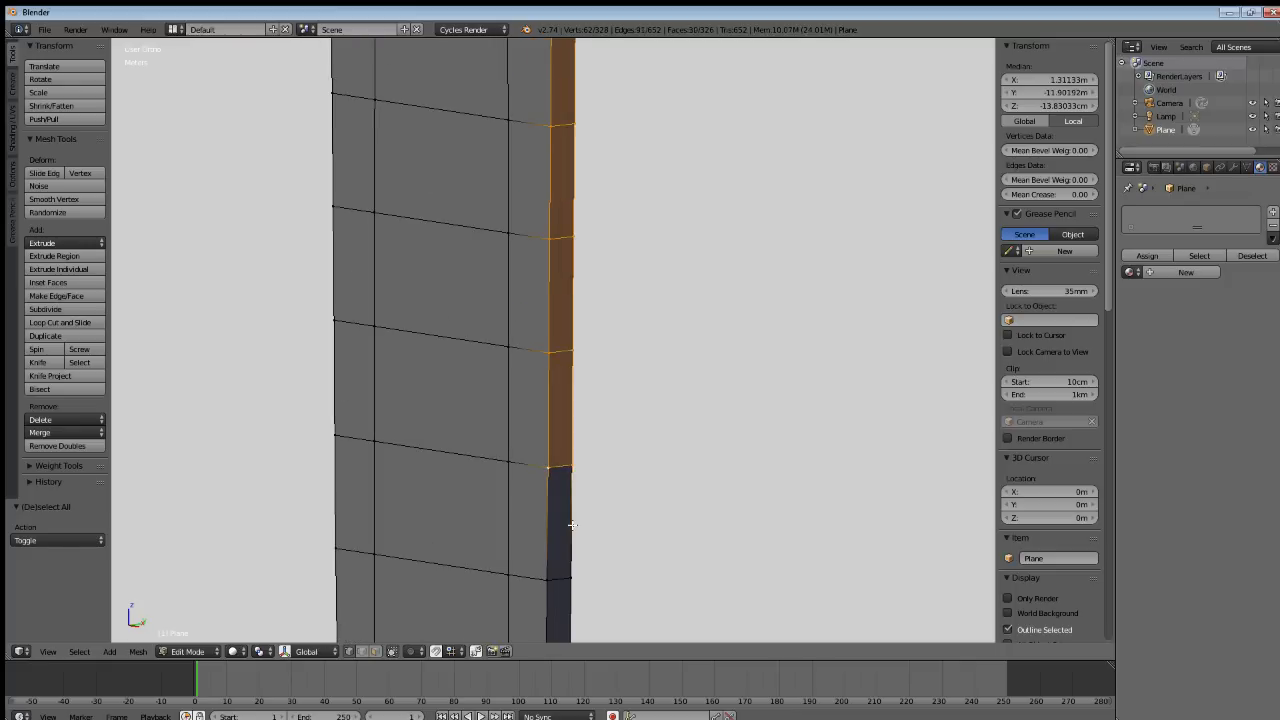
Extend the side-strip selection by another three faces, down to where the inner edge loops begin to curve inward.
{"action": "middle_click_drag", "start_coordinate": [562, 465], "coordinate": [572, 383], "text": "shift"}
{"action": "right_click", "coordinate": [556, 476], "text": "shift"}
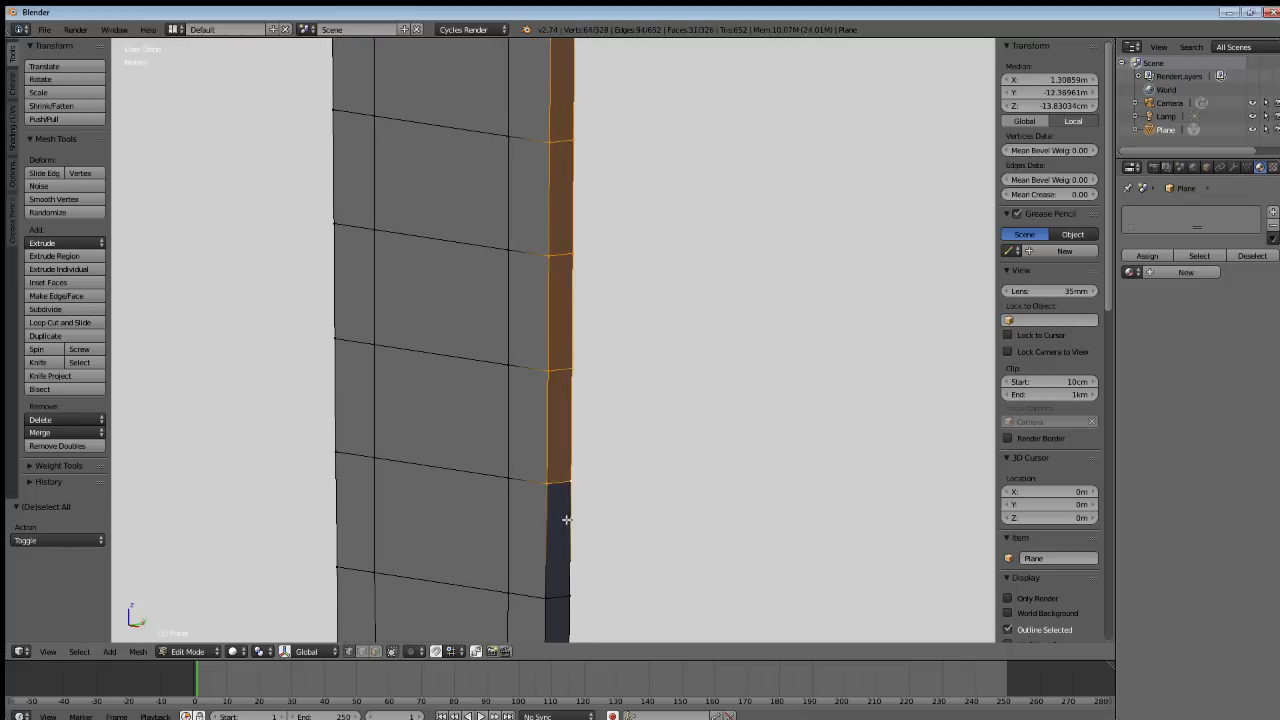
{"action": "middle_click_drag", "start_coordinate": [556, 476], "coordinate": [541, 453], "text": "shift"}
{"action": "right_click", "coordinate": [541, 455], "text": "shift"}
{"action": "middle_click_drag", "start_coordinate": [543, 509], "coordinate": [546, 411], "text": "shift"}
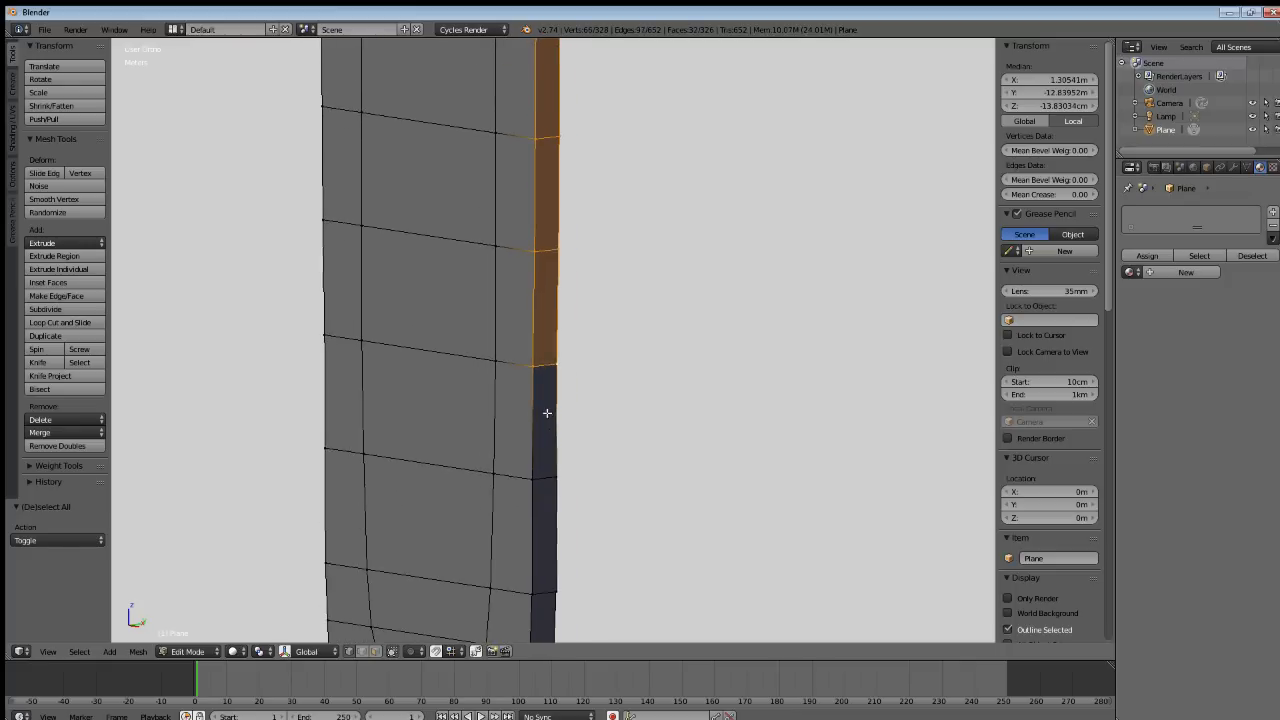
{"action": "right_click", "coordinate": [549, 474], "text": "shift"}
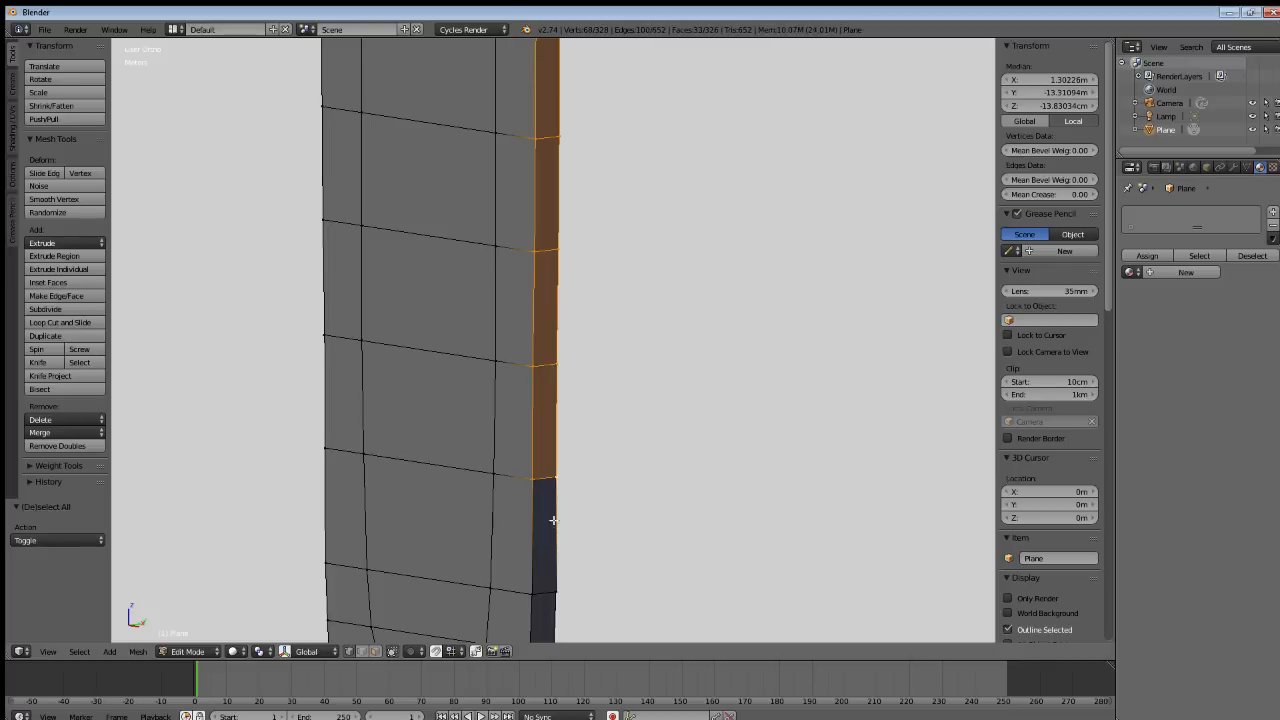
Add the last full-length side face and the two short side faces just above the tapering tip.
{"action": "middle_click_drag", "start_coordinate": [552, 488], "coordinate": [557, 403], "text": "shift"}
{"action": "right_click", "coordinate": [544, 503], "text": "shift"}
{"action": "middle_click_drag", "start_coordinate": [549, 528], "coordinate": [551, 420], "text": "shift"}
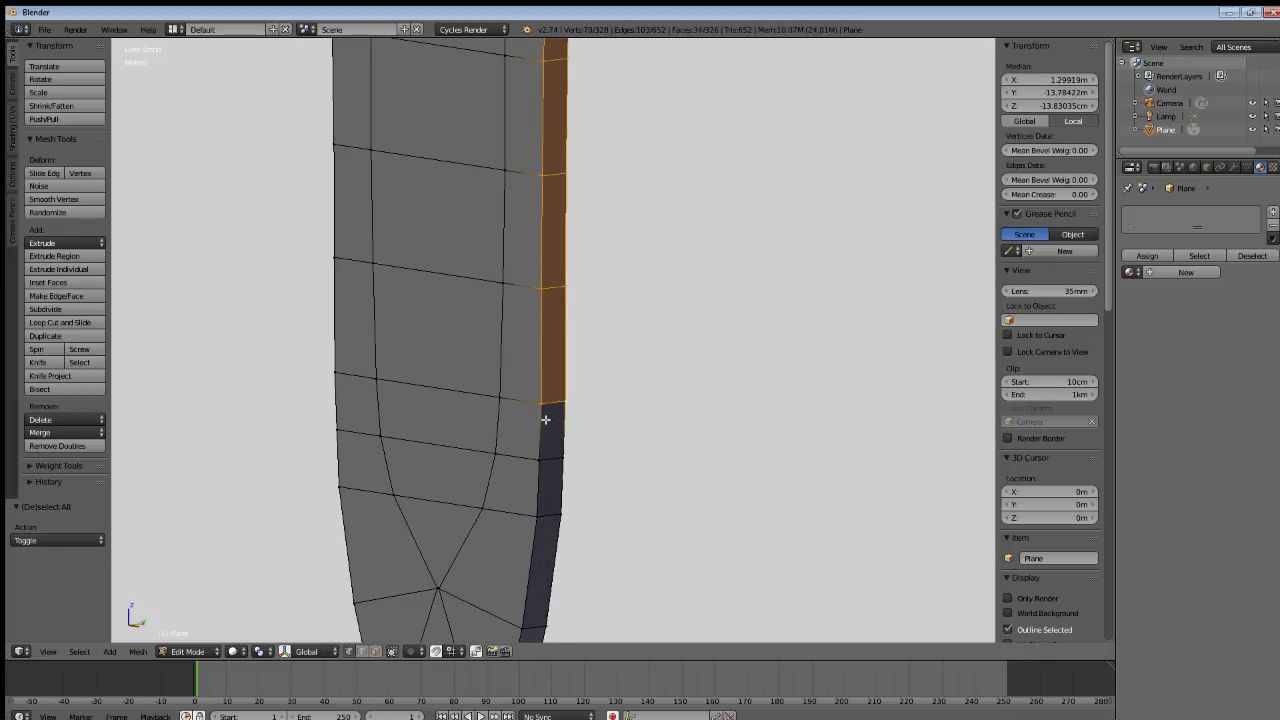
{"action": "right_click", "coordinate": [550, 452], "text": "shift"}
{"action": "middle_click_drag", "start_coordinate": [547, 520], "coordinate": [518, 404], "text": "shift"}
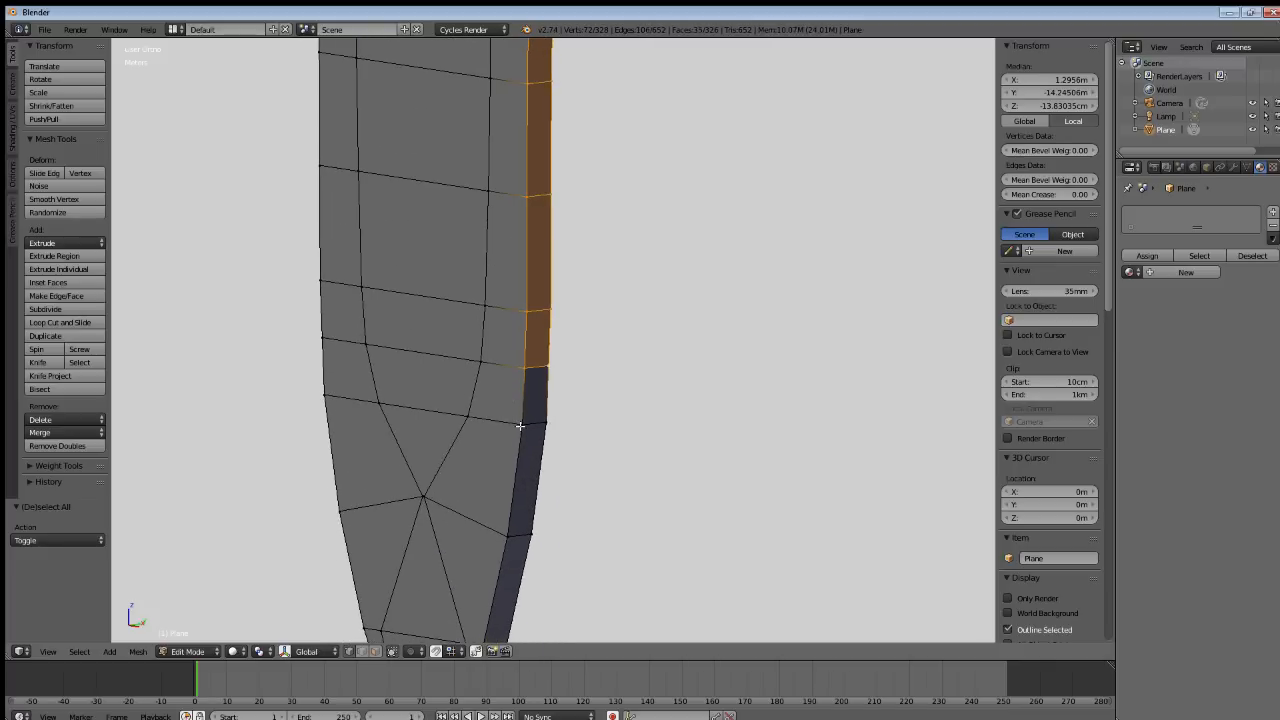
{"action": "right_click", "coordinate": [541, 425], "text": "shift"}
Select the first two side faces along the taper toward the blade's lower tip as part of the strip.
{"action": "middle_click_drag", "start_coordinate": [533, 505], "coordinate": [574, 420], "text": "shift"}
{"action": "right_click", "coordinate": [565, 446], "text": "shift"}
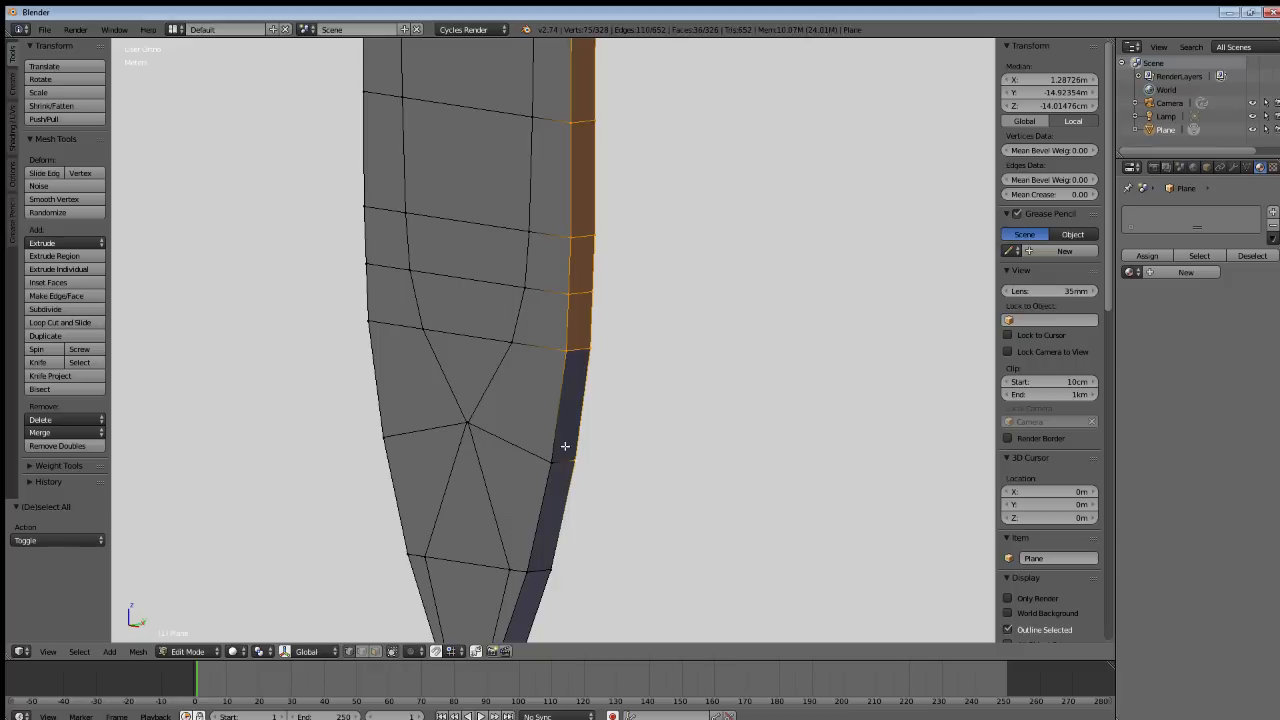
{"action": "right_click", "coordinate": [561, 465], "text": "shift"}
{"action": "middle_click_drag", "start_coordinate": [537, 569], "coordinate": [572, 455], "text": "shift"}
{"action": "right_click", "coordinate": [566, 455], "text": "shift"}
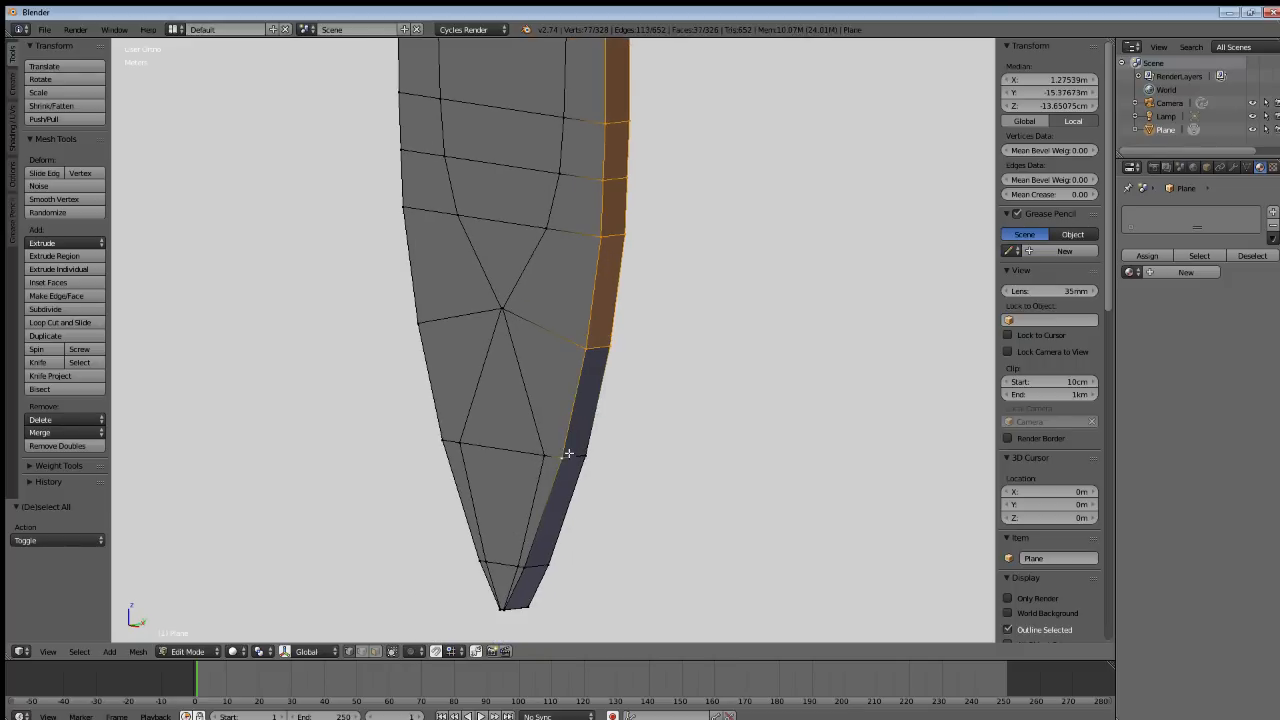
{"action": "right_click", "coordinate": [583, 458], "text": "shift"}
Complete the +X side strip by adding the final two side faces down to the blade's lower tip.
{"action": "middle_click_drag", "start_coordinate": [529, 551], "coordinate": [563, 463], "text": "shift"}
{"action": "right_click", "coordinate": [570, 470], "text": "shift"}
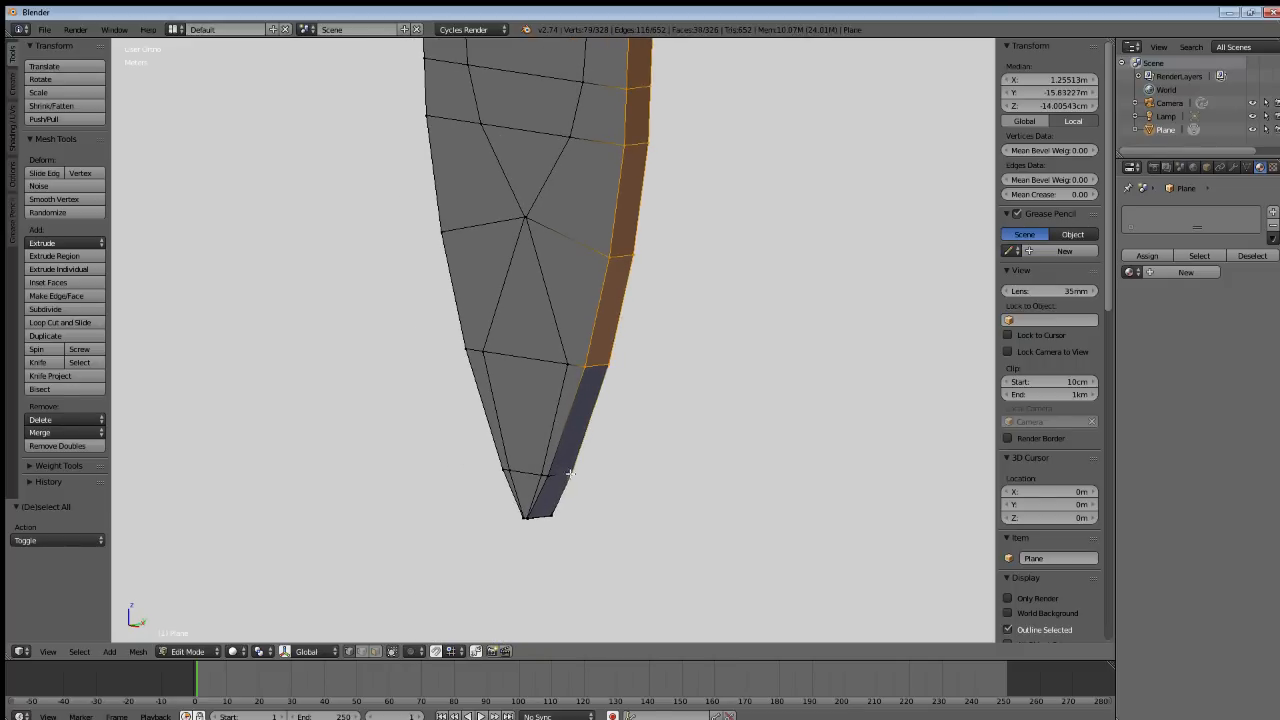
{"action": "right_click", "coordinate": [548, 478], "text": "shift"}
{"action": "middle_click_drag", "start_coordinate": [536, 545], "coordinate": [549, 314], "text": "shift"}
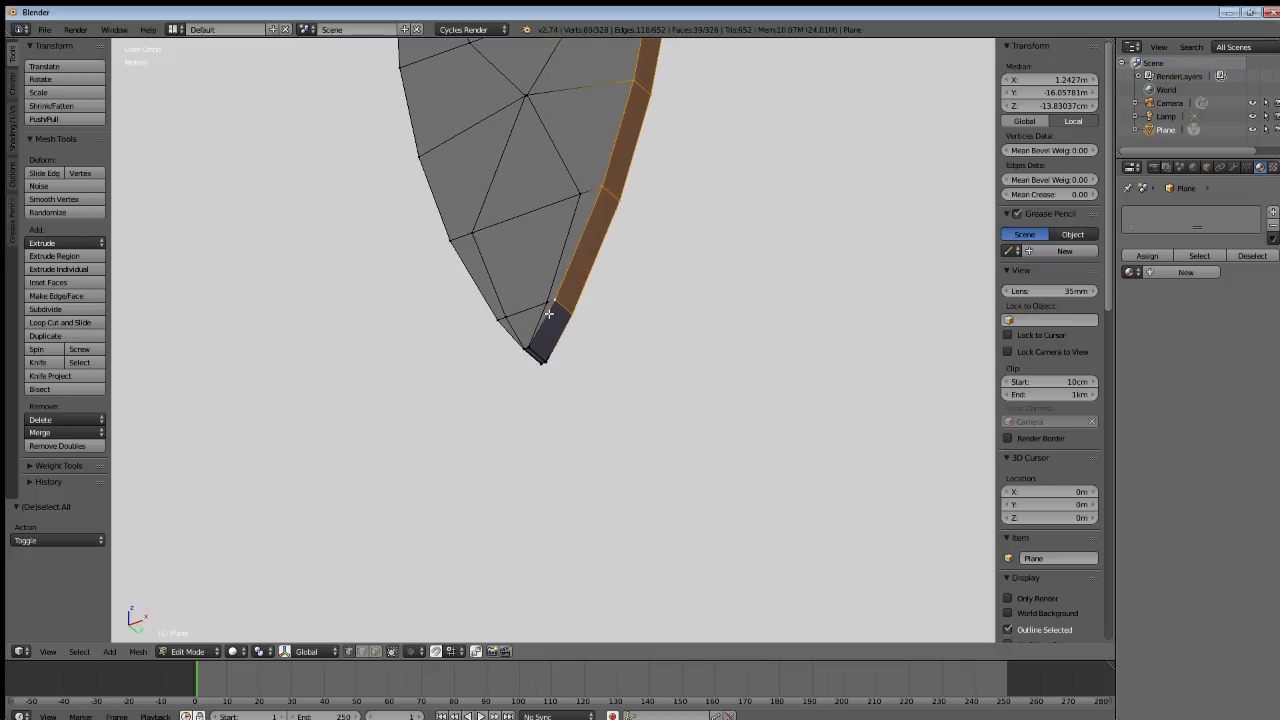
{"action": "scroll", "coordinate": [549, 314], "scroll_direction": "up", "scroll_amount": 7}
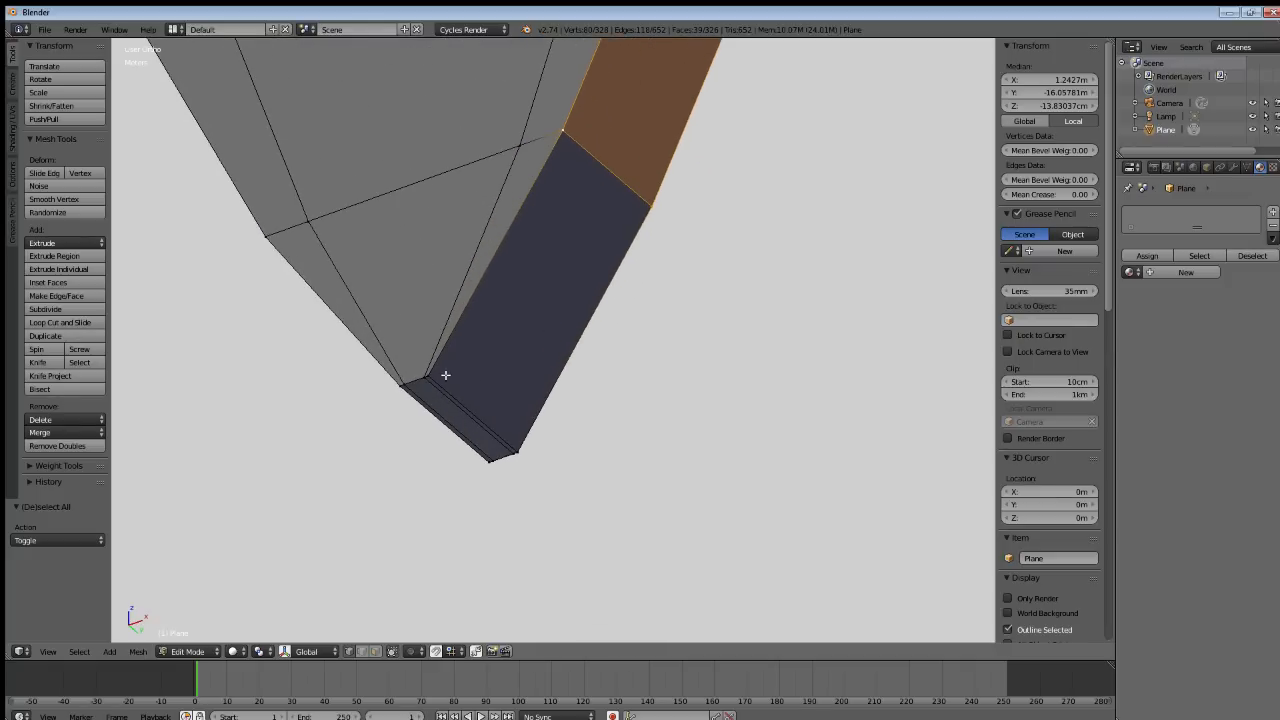
{"action": "right_click", "coordinate": [441, 375], "text": "shift"}
{"action": "right_click", "coordinate": [519, 450], "text": "shift"}
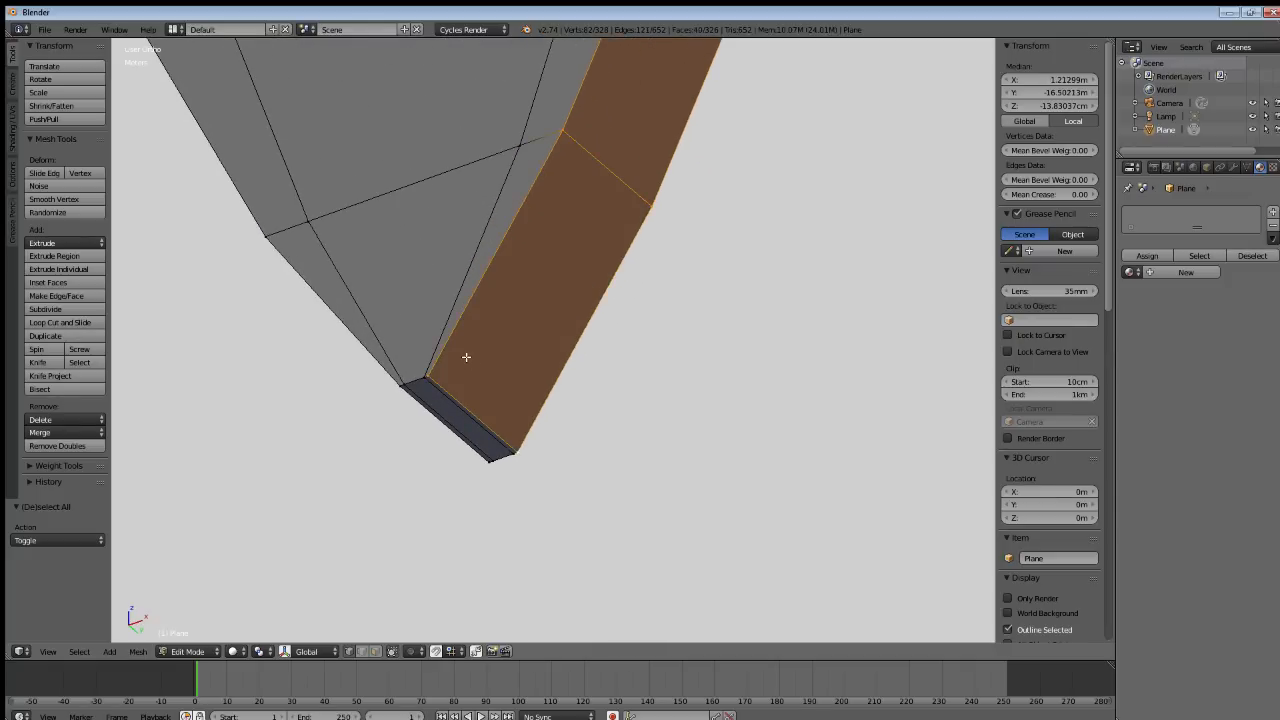
Add the first two thin side faces on the opposite (-X) edge, starting from the lower tip, to the selection.
{"action": "middle_click_drag", "start_coordinate": [320, 291], "coordinate": [419, 349]}
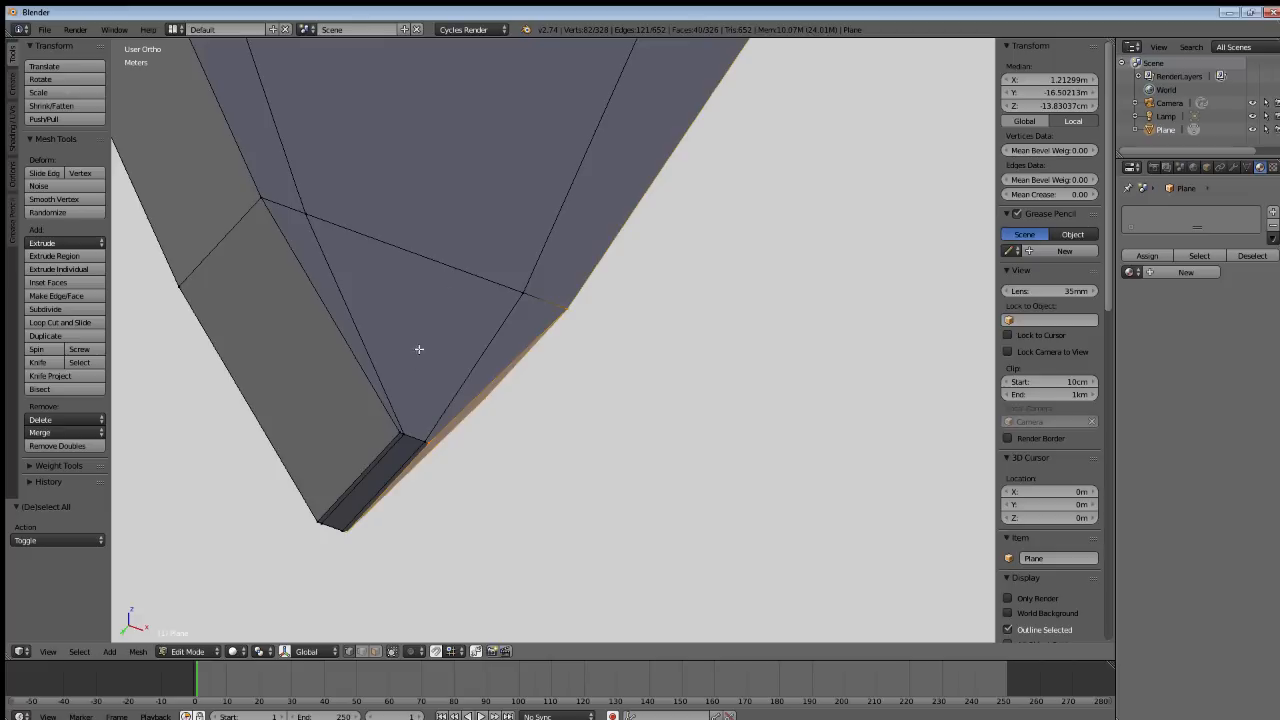
{"action": "right_click", "coordinate": [390, 437], "text": "shift"}
{"action": "right_click", "coordinate": [311, 510], "text": "shift"}
{"action": "middle_click_drag", "start_coordinate": [286, 277], "coordinate": [515, 399], "text": "shift"}
{"action": "right_click", "coordinate": [454, 309], "text": "shift"}
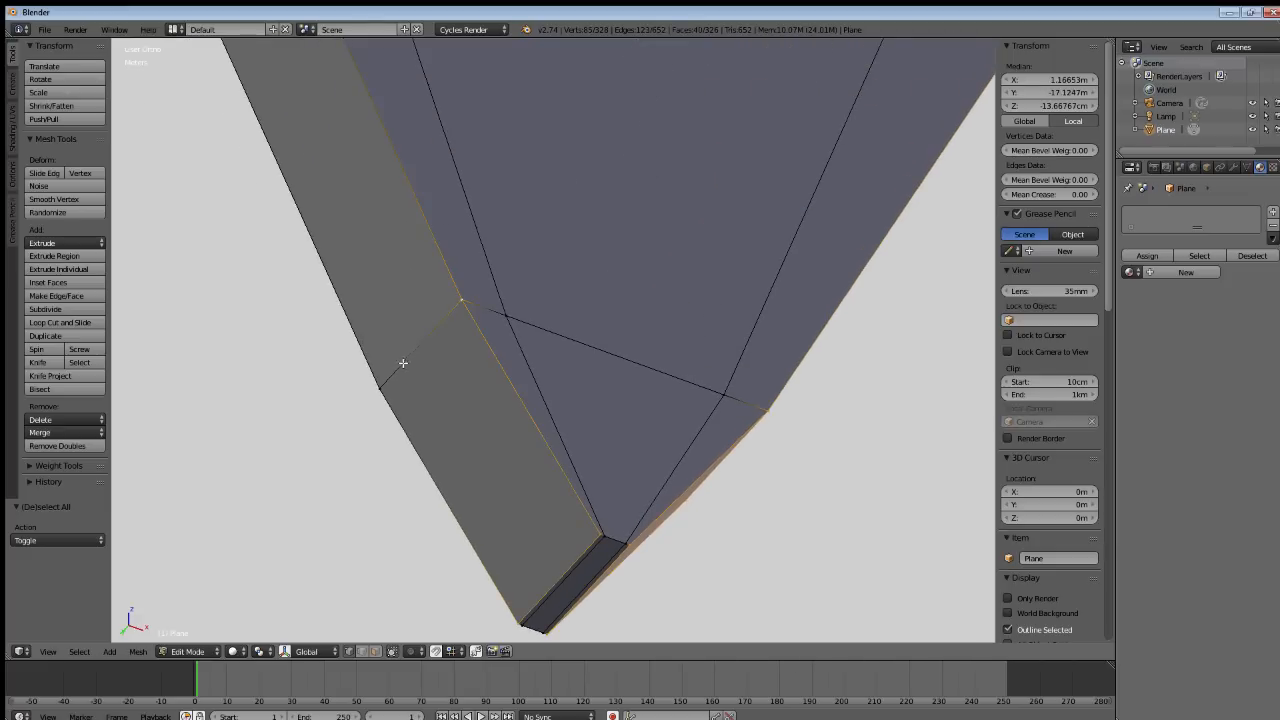
{"action": "right_click", "coordinate": [401, 365], "text": "shift"}
{"action": "middle_click_drag", "start_coordinate": [366, 237], "coordinate": [445, 211], "text": "shift"}
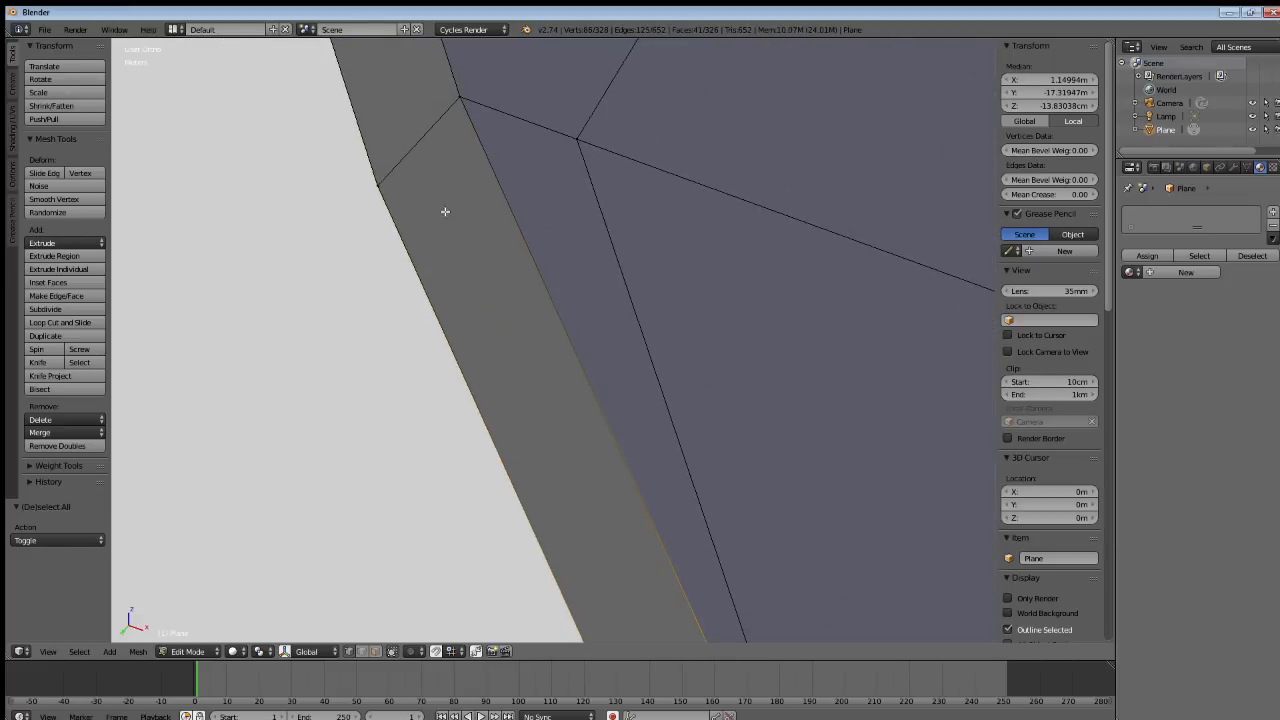
{"action": "right_click", "coordinate": [460, 98], "text": "shift"}
{"action": "right_click", "coordinate": [380, 168], "text": "shift"}
Extend the -X side selection by two more faces up the tapered part of the blade.
{"action": "scroll", "coordinate": [390, 178], "scroll_direction": "down", "scroll_amount": 4}
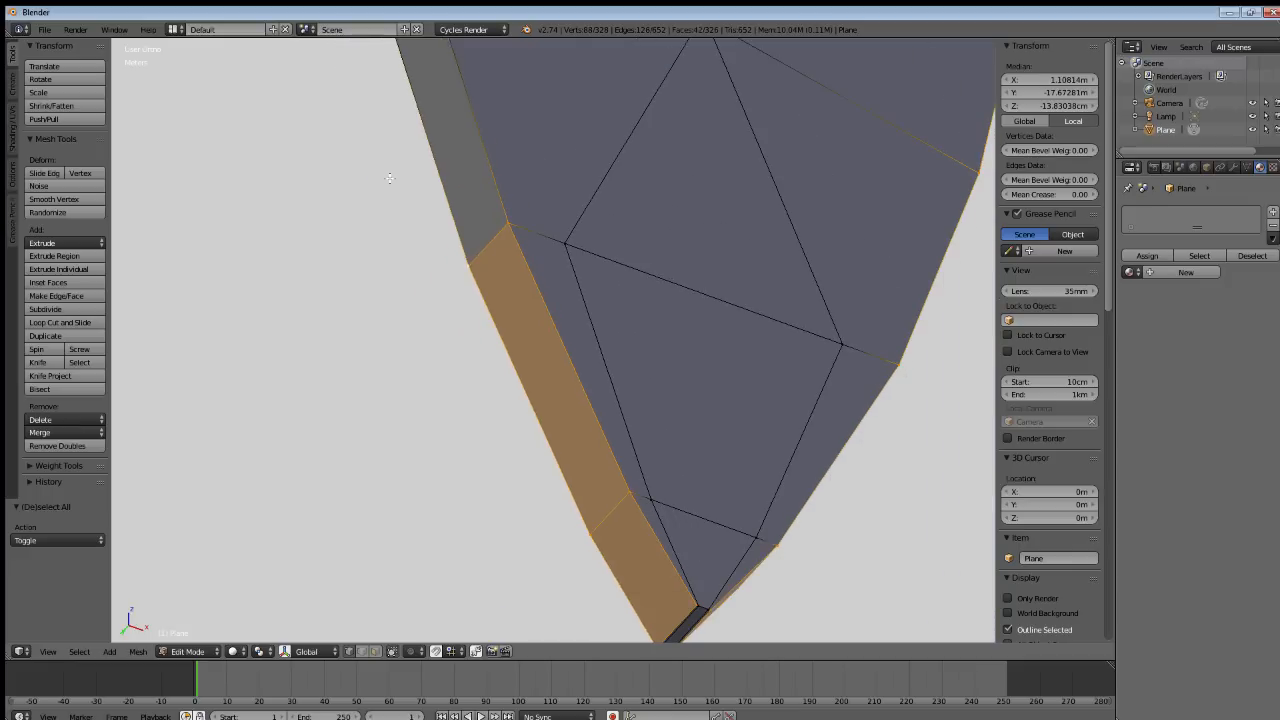
{"action": "middle_click_drag", "start_coordinate": [417, 124], "coordinate": [569, 537], "text": "shift"}
{"action": "right_click", "coordinate": [541, 345], "text": "shift"}
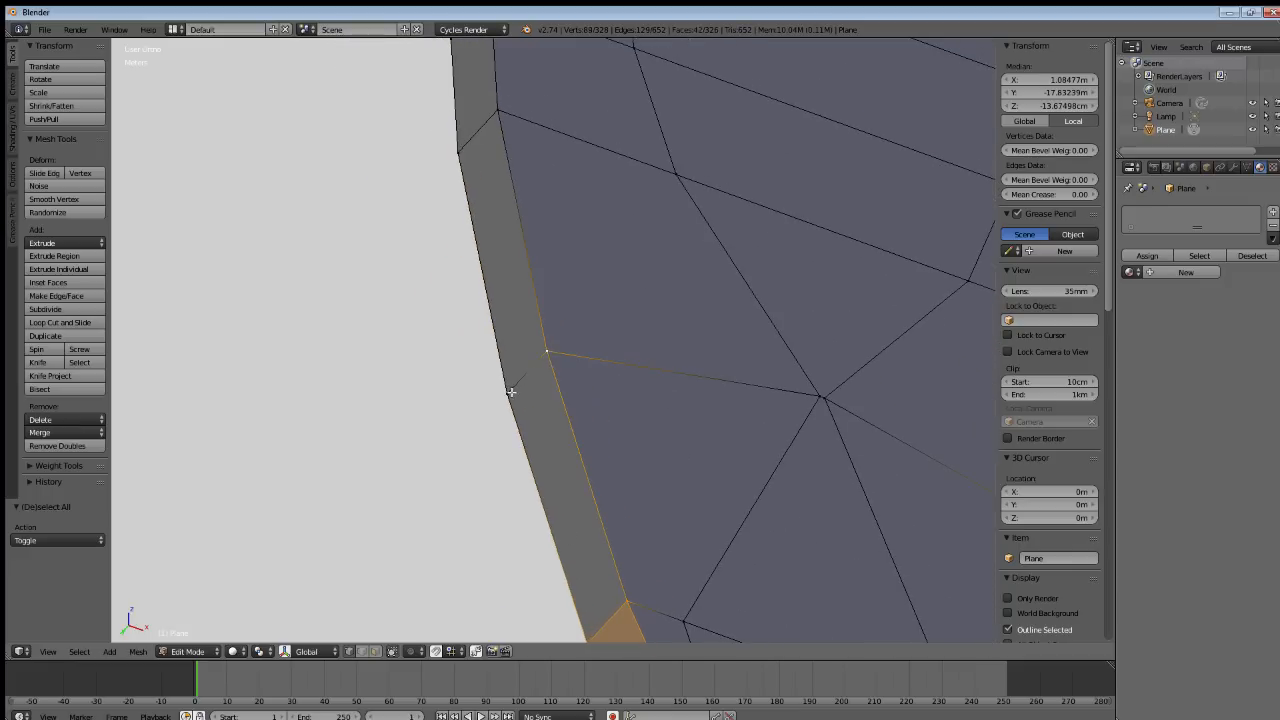
{"action": "right_click", "coordinate": [510, 390], "text": "shift"}
{"action": "right_click", "coordinate": [496, 114], "text": "shift"}
{"action": "right_click", "coordinate": [461, 153], "text": "shift"}
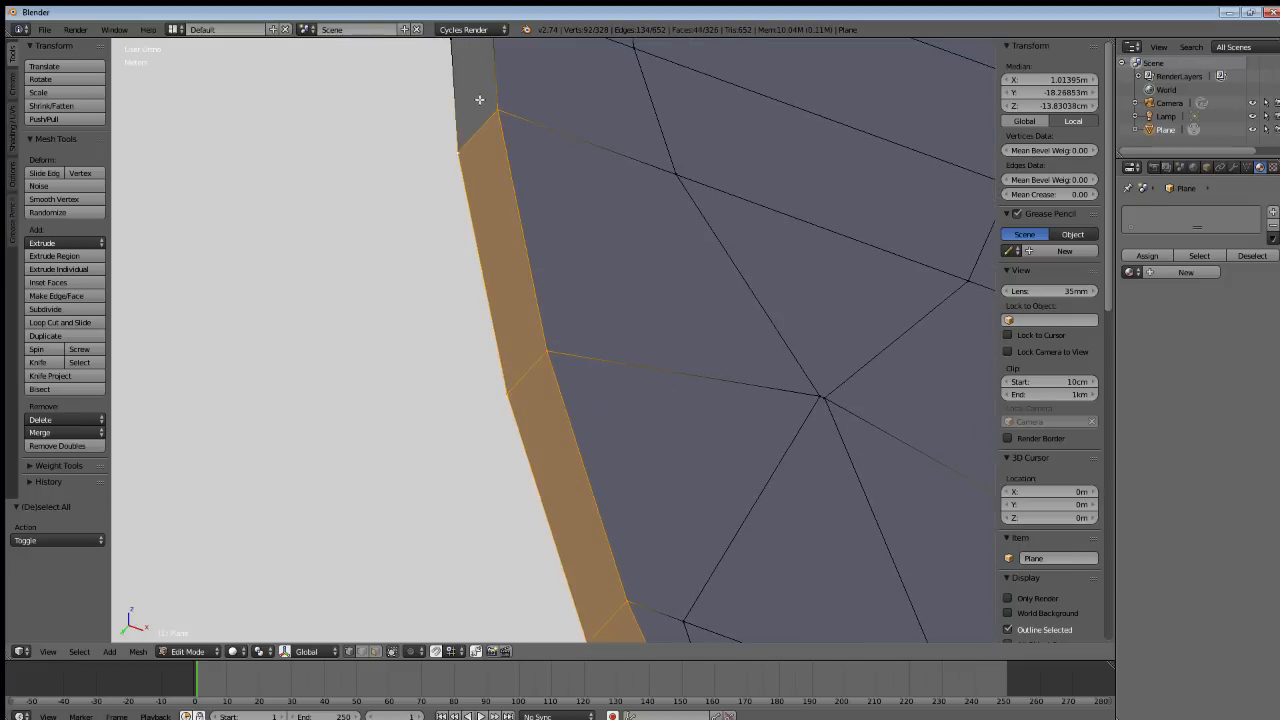
Add the two short side faces just above the taper on the -X edge to the selection.
{"action": "middle_click_drag", "start_coordinate": [479, 99], "coordinate": [515, 353], "text": "shift"}
{"action": "right_click", "coordinate": [531, 337], "text": "shift"}
{"action": "right_click", "coordinate": [508, 342], "text": "shift"}
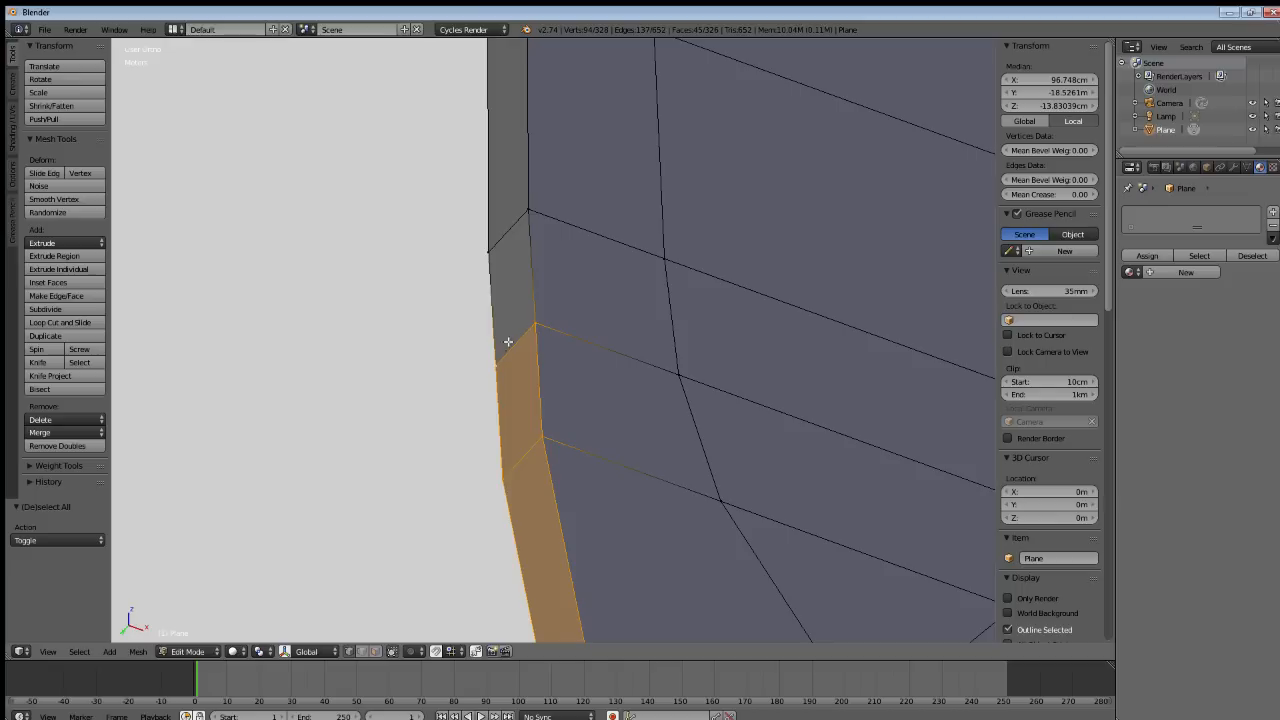
{"action": "right_click", "coordinate": [519, 218], "text": "shift"}
{"action": "right_click", "coordinate": [493, 241], "text": "shift"}
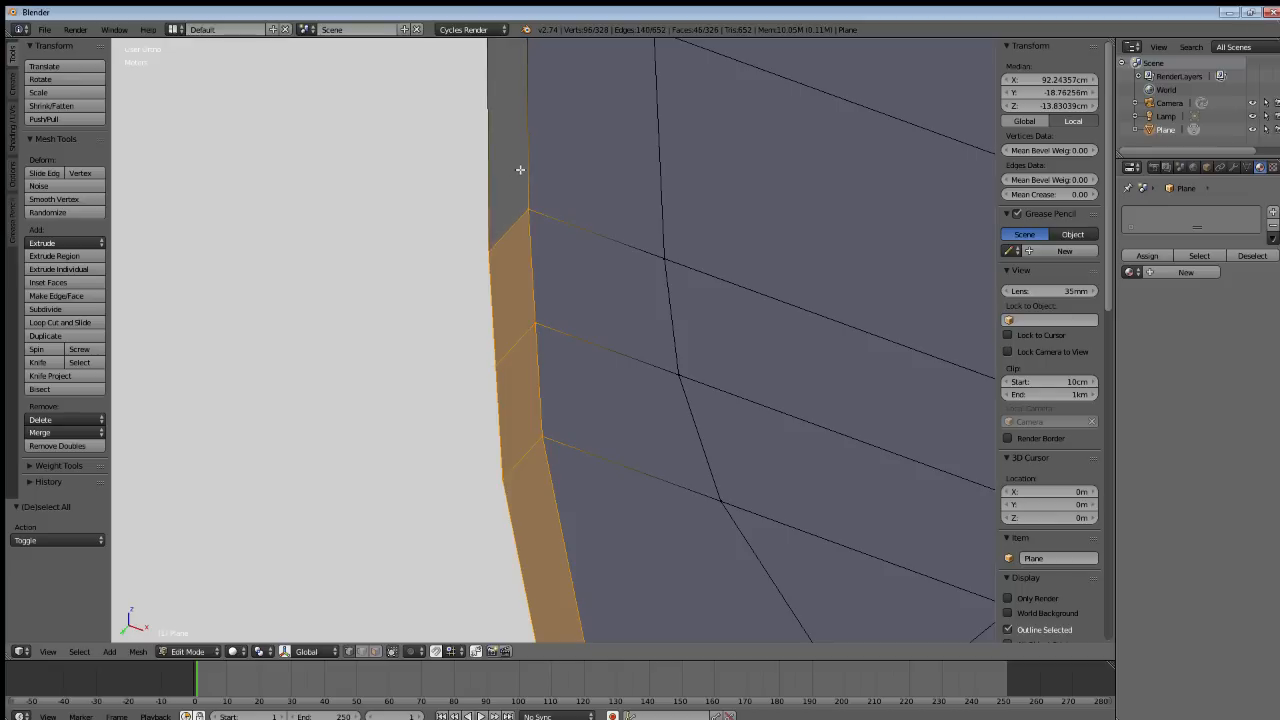
Continue the -X side-strip selection with the first three full-length faces up the straight lower body.
{"action": "middle_click_drag", "start_coordinate": [520, 170], "coordinate": [532, 487], "text": "shift"}
{"action": "right_click", "coordinate": [531, 289], "text": "shift"}
{"action": "right_click", "coordinate": [499, 305], "text": "shift"}
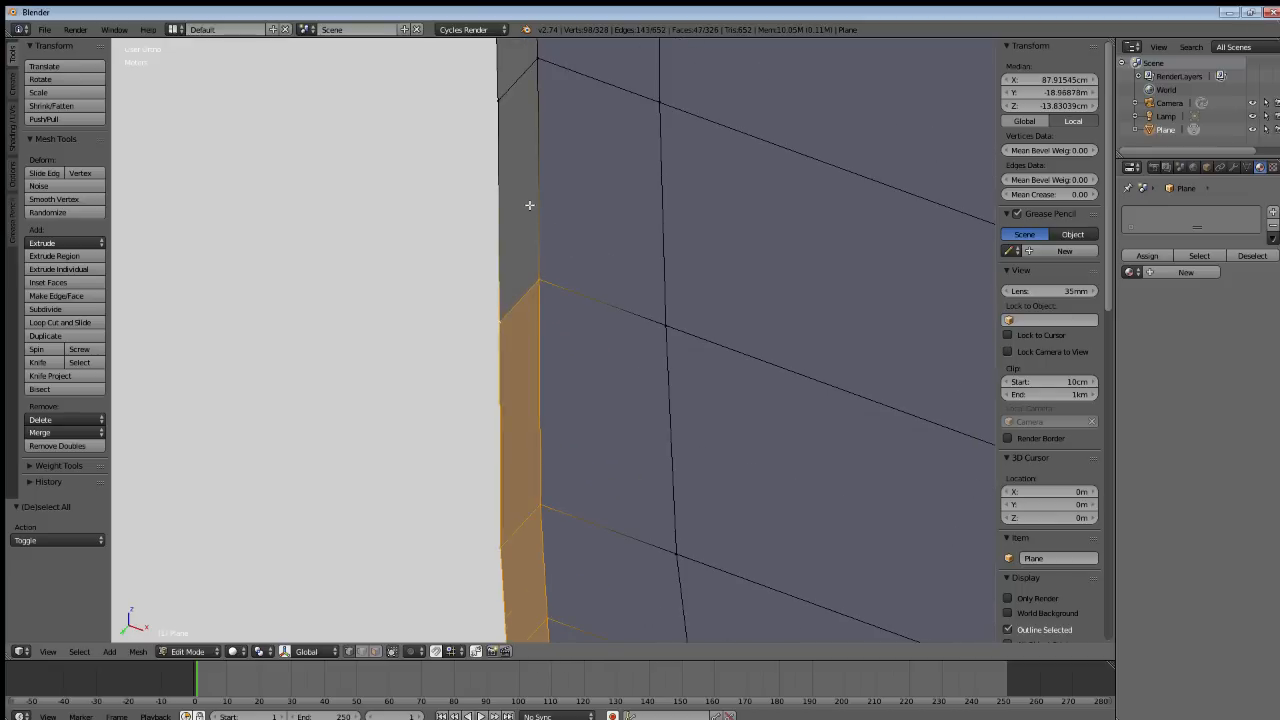
{"action": "middle_click_drag", "start_coordinate": [529, 205], "coordinate": [540, 294], "text": "shift"}
{"action": "right_click", "coordinate": [551, 249], "text": "shift"}
{"action": "right_click", "coordinate": [531, 274], "text": "shift"}
{"action": "middle_click_drag", "start_coordinate": [549, 206], "coordinate": [547, 327], "text": "shift"}
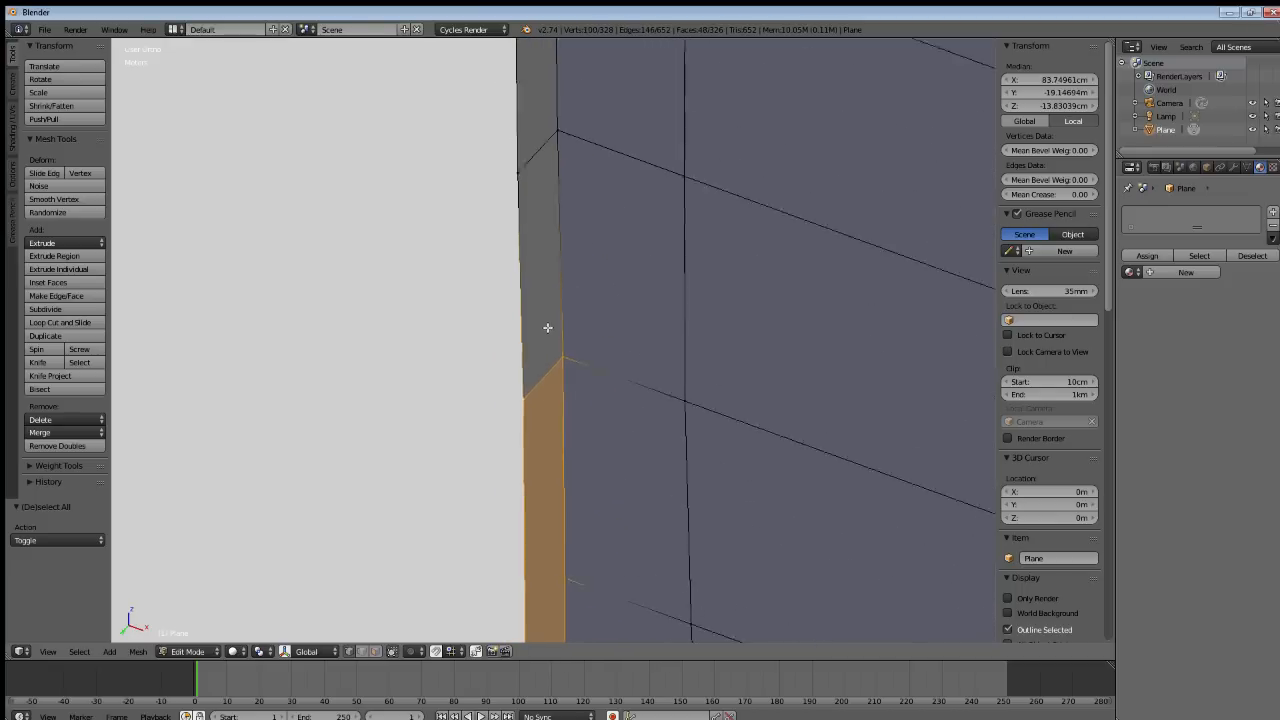
{"action": "right_click", "coordinate": [564, 232], "text": "shift"}
{"action": "right_click", "coordinate": [538, 267], "text": "shift"}
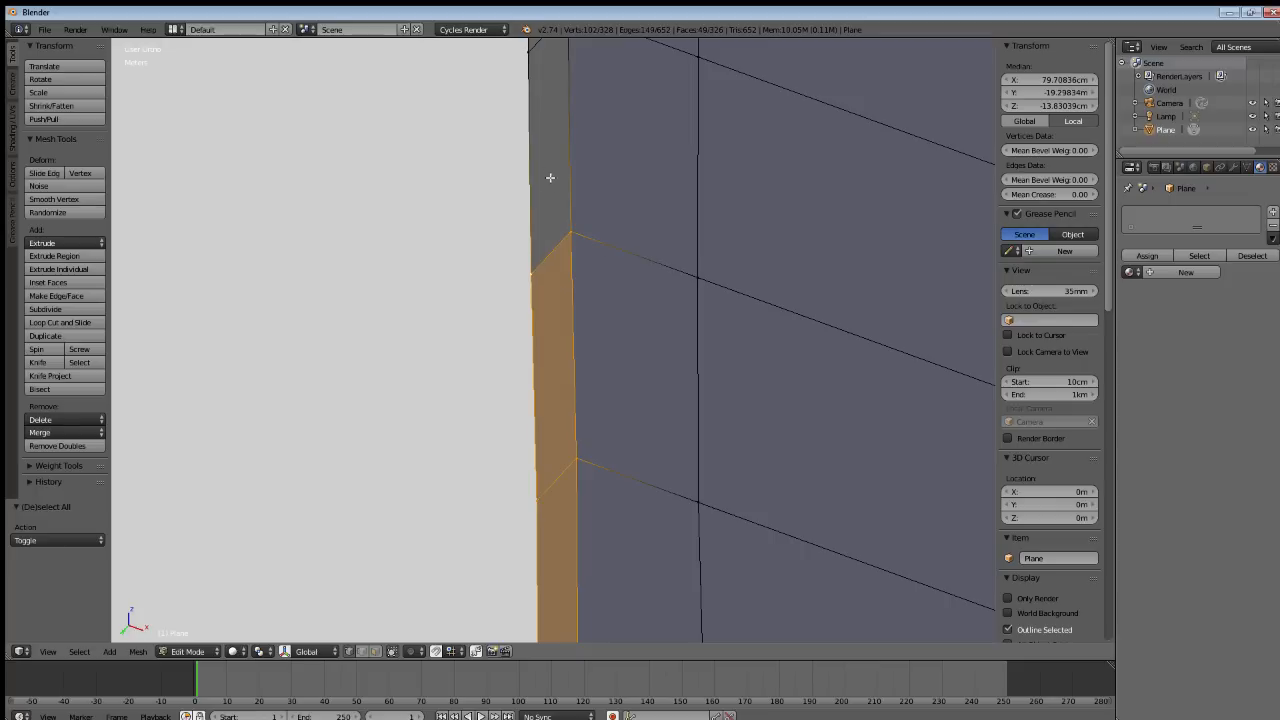
Add the next two thin side faces up the -X edge to the selected strip.
{"action": "right_click", "coordinate": [535, 278], "text": "shift"}
{"action": "right_click", "coordinate": [567, 233], "text": "shift"}
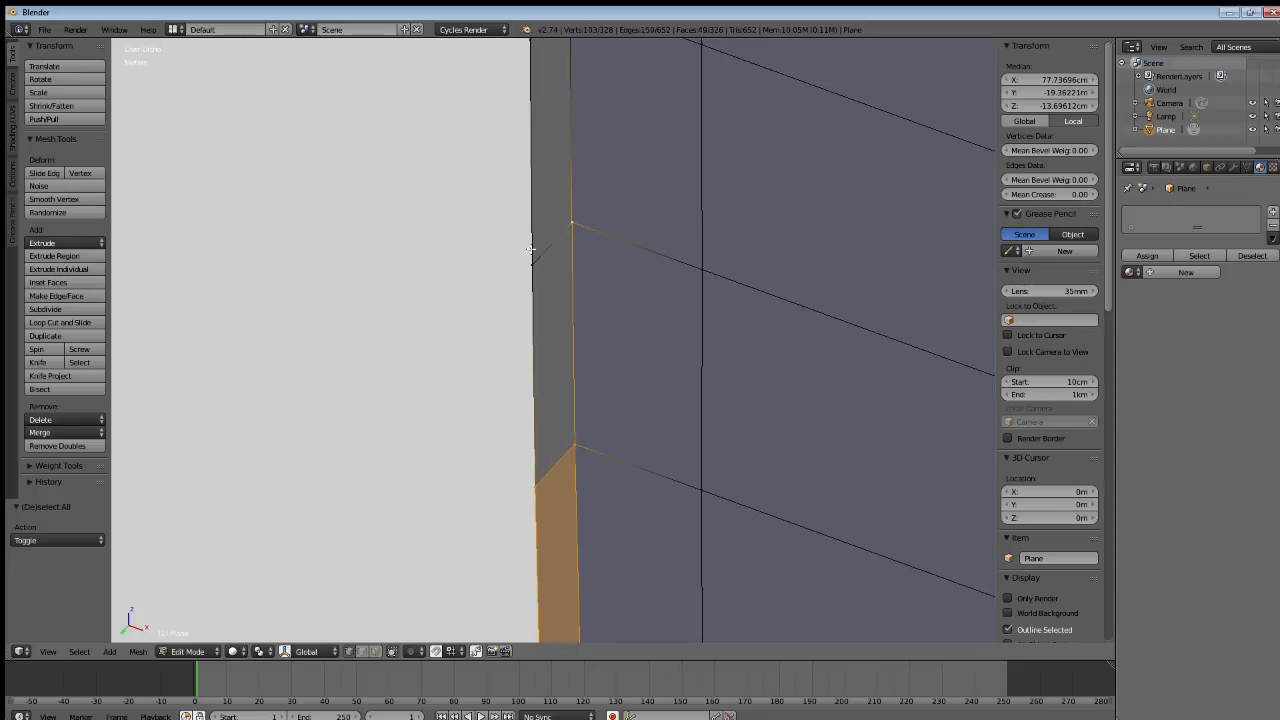
{"action": "right_click", "coordinate": [531, 249], "text": "shift"}
{"action": "middle_click_drag", "start_coordinate": [540, 171], "coordinate": [557, 277], "text": "shift"}
{"action": "right_click", "coordinate": [558, 279], "text": "shift"}
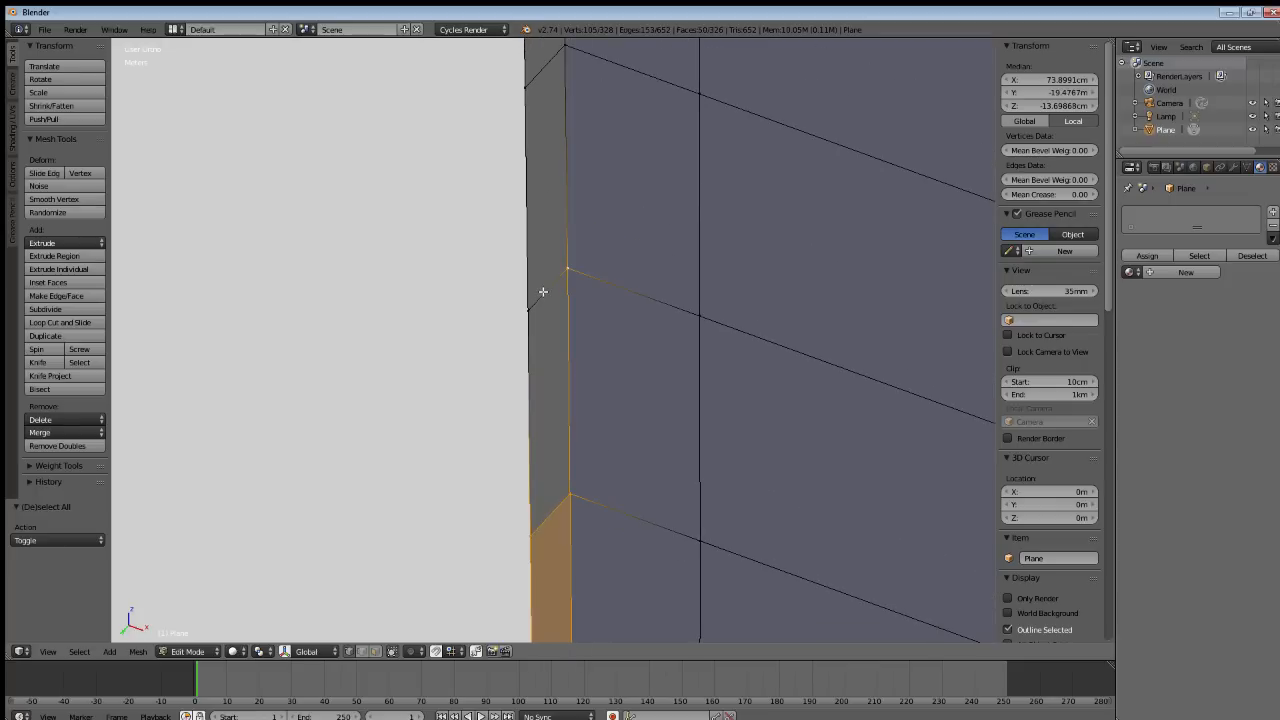
{"action": "right_click", "coordinate": [528, 297], "text": "shift"}
{"action": "middle_click_drag", "start_coordinate": [546, 194], "coordinate": [572, 399], "text": "shift"}
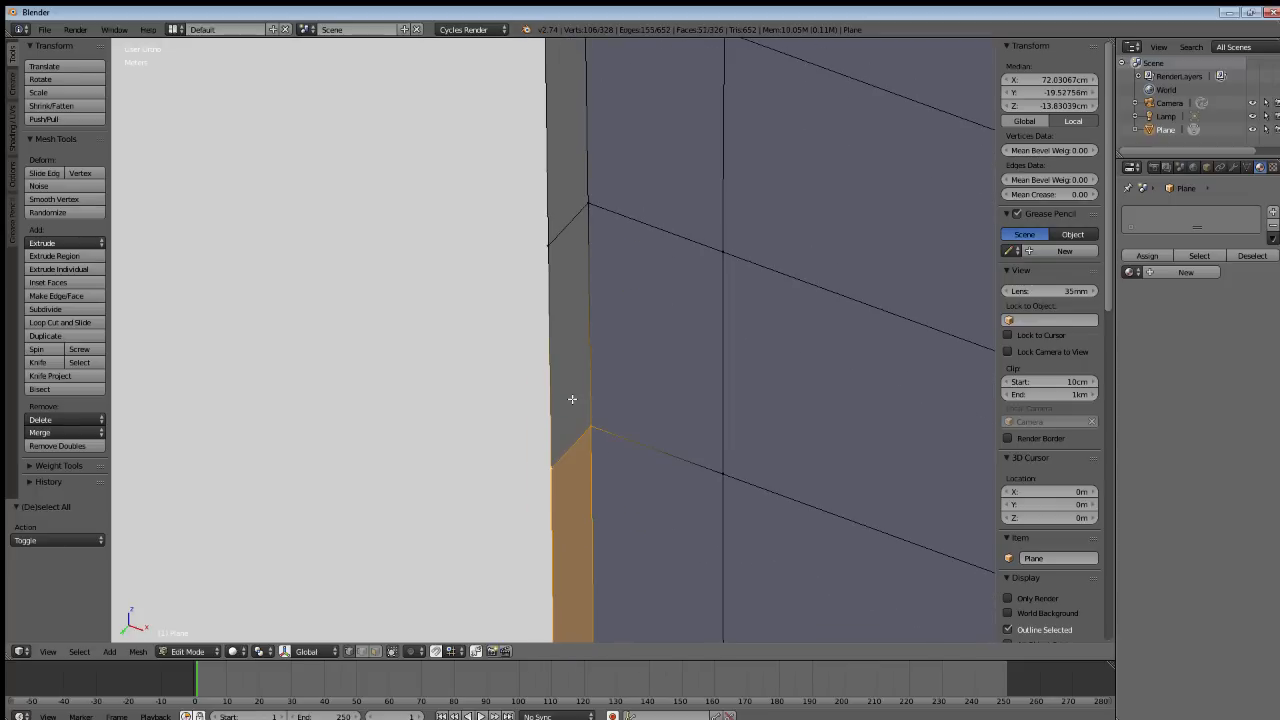
Extend the -X side strip by another three consecutive faces up the straight body.
{"action": "right_click", "coordinate": [586, 206], "text": "shift"}
{"action": "middle_click_drag", "start_coordinate": [574, 69], "coordinate": [574, 395], "text": "shift"}
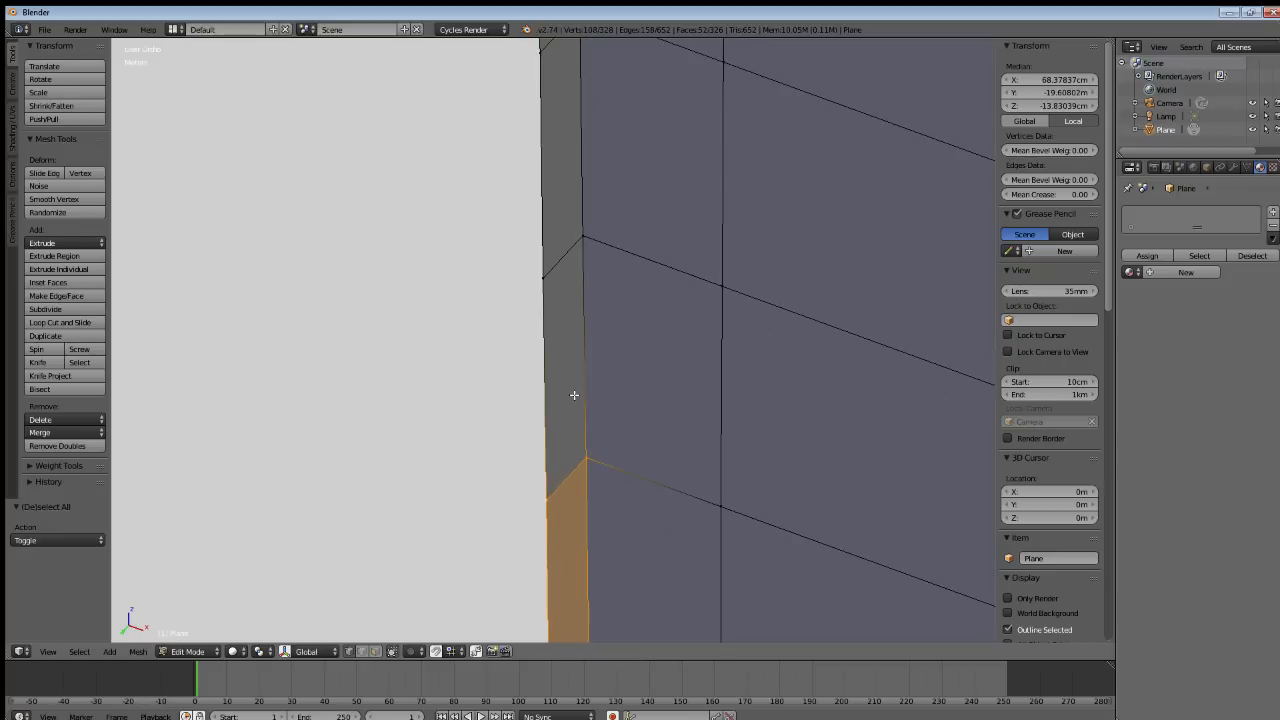
{"action": "right_click", "coordinate": [582, 240], "text": "shift"}
{"action": "right_click", "coordinate": [549, 275], "text": "shift"}
{"action": "middle_click_drag", "start_coordinate": [571, 197], "coordinate": [590, 336], "text": "shift"}
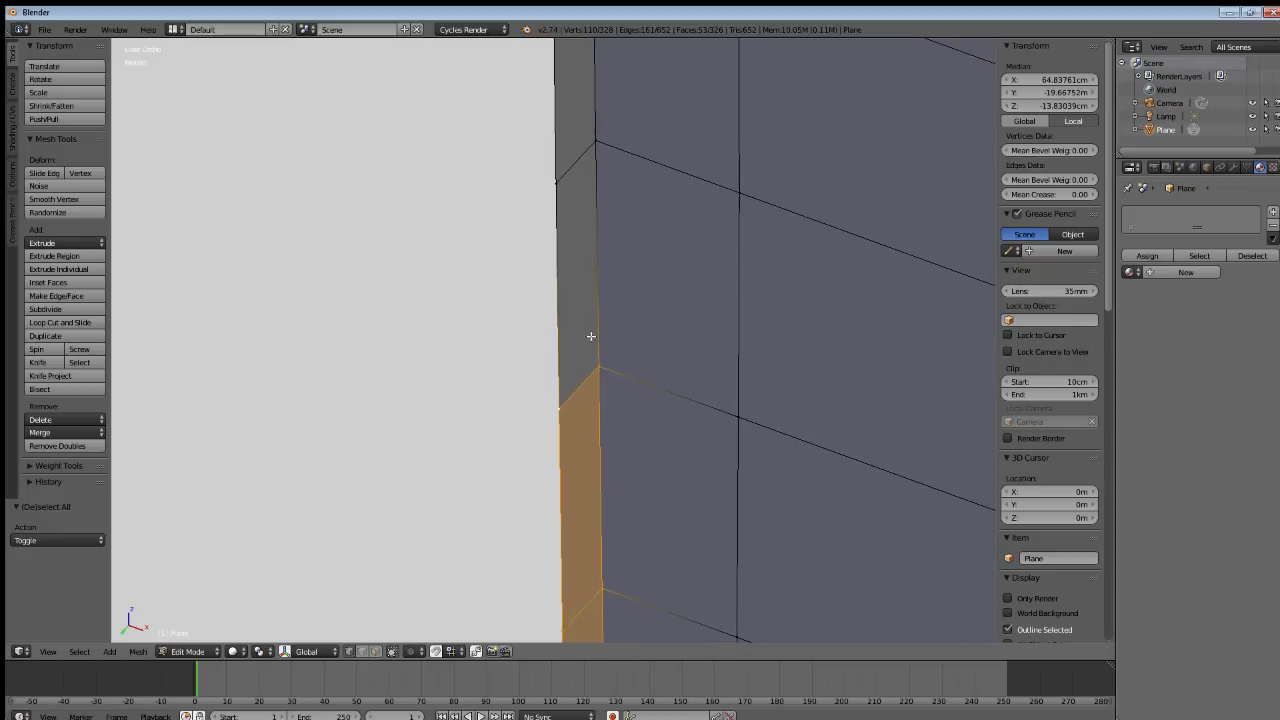
{"action": "right_click", "coordinate": [594, 148], "text": "shift"}
{"action": "right_click", "coordinate": [557, 182], "text": "shift"}
Select two further side faces on the -X edge, reaching the near edge of the ground grid.
{"action": "middle_click_drag", "start_coordinate": [566, 160], "coordinate": [545, 524], "text": "shift"}
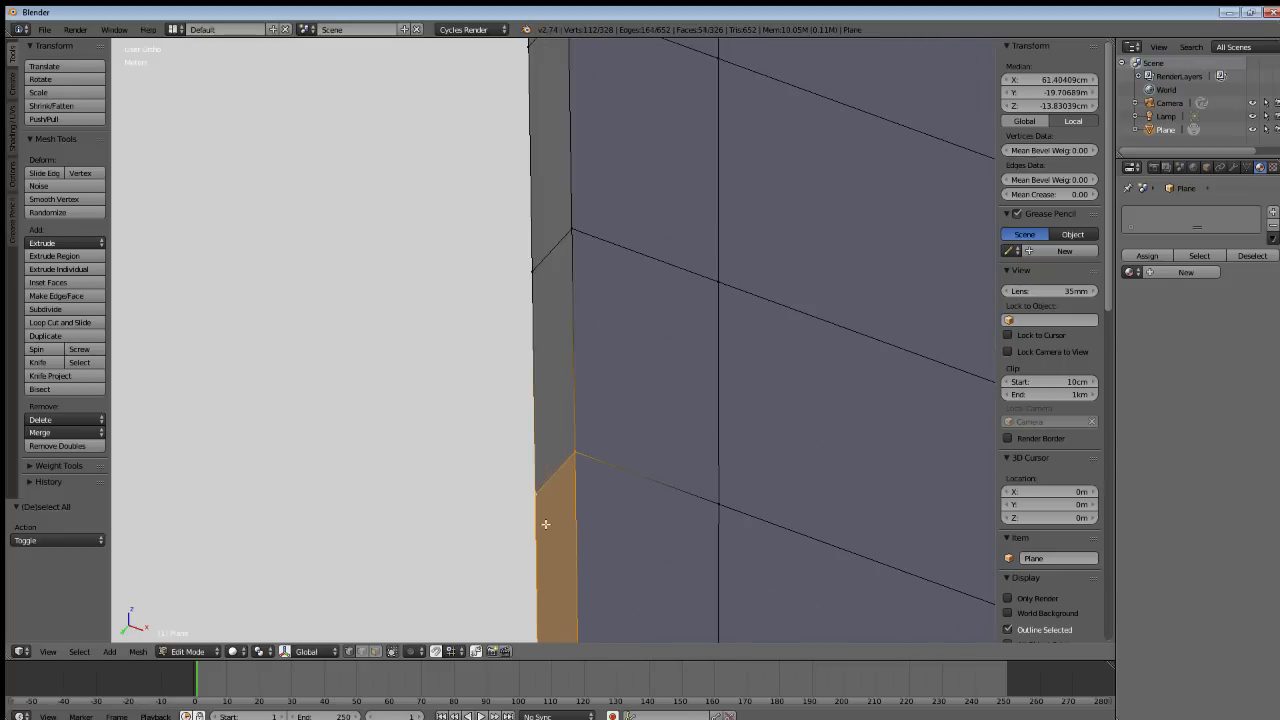
{"action": "right_click", "coordinate": [559, 254], "text": "shift"}
{"action": "right_click", "coordinate": [549, 263], "text": "shift"}
{"action": "middle_click_drag", "start_coordinate": [554, 217], "coordinate": [558, 177], "text": "shift"}
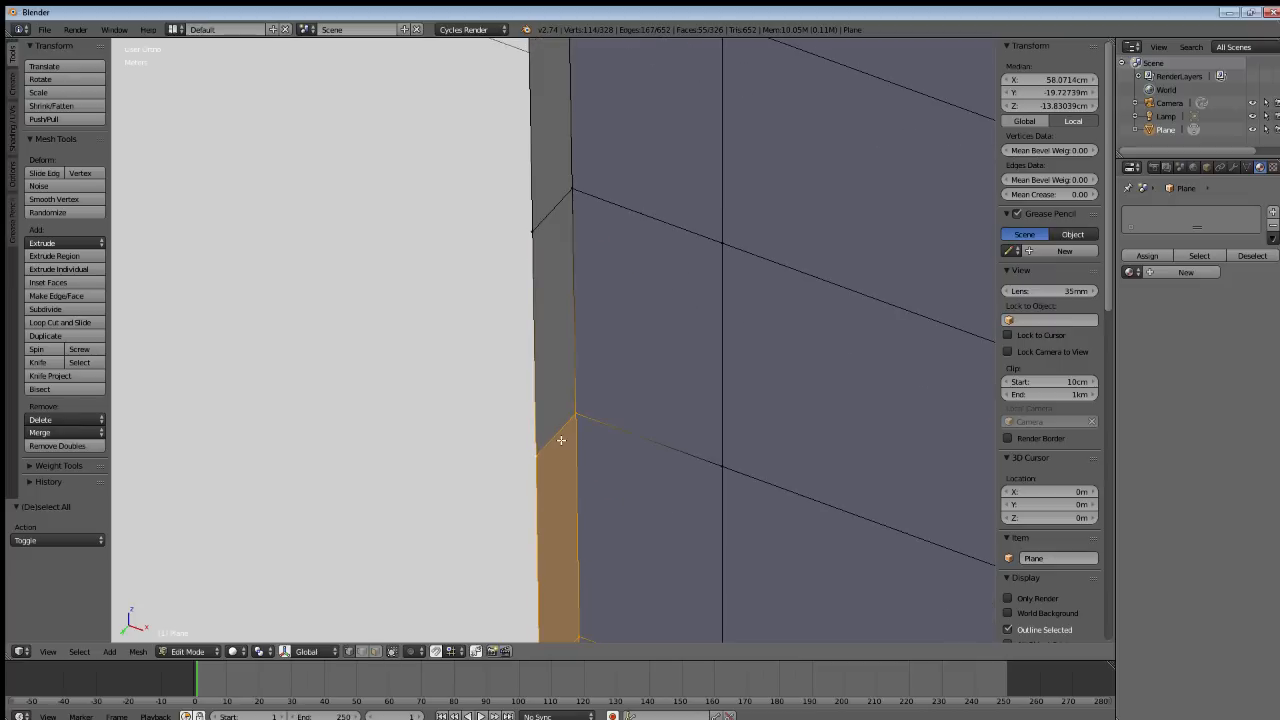
{"action": "right_click", "coordinate": [565, 189], "text": "shift"}
{"action": "right_click", "coordinate": [537, 219], "text": "shift"}
Extend the -X side-strip selection by two more thin faces where the edge passes in front of the ground grid.
{"action": "middle_click_drag", "start_coordinate": [566, 240], "coordinate": [569, 423], "text": "shift"}
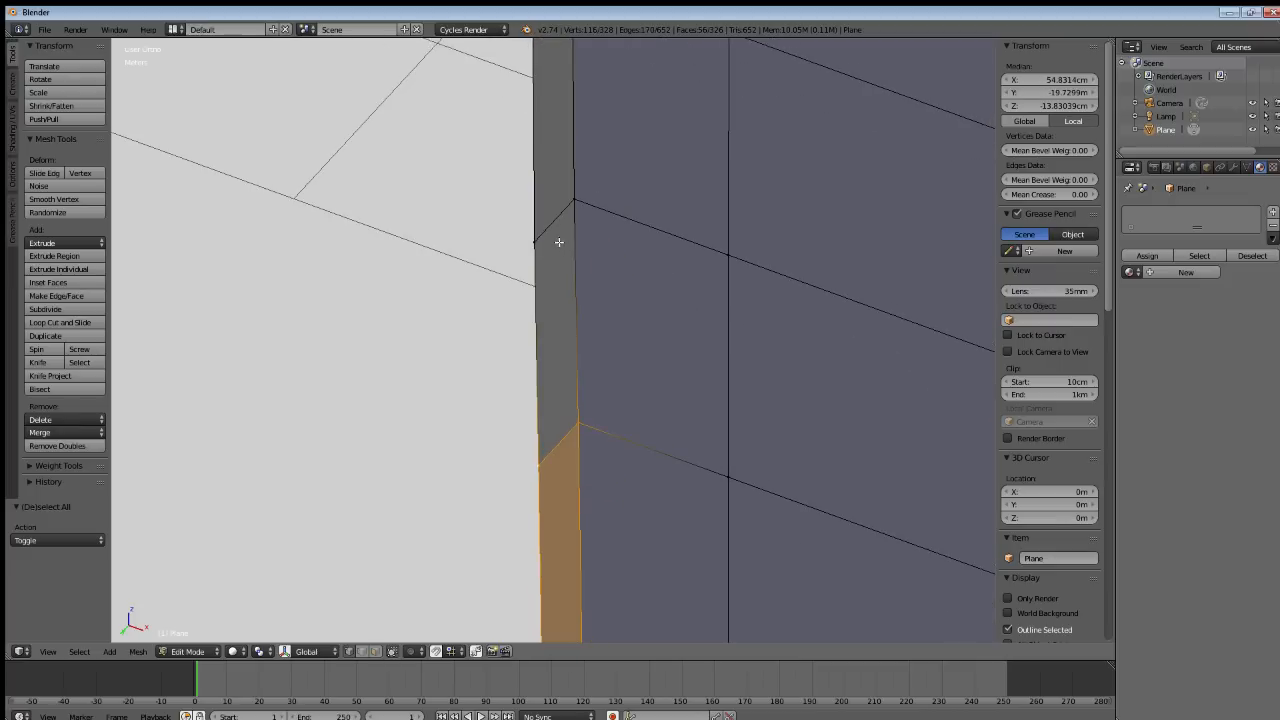
{"action": "right_click", "coordinate": [569, 202], "text": "shift"}
{"action": "right_click", "coordinate": [545, 231], "text": "shift"}
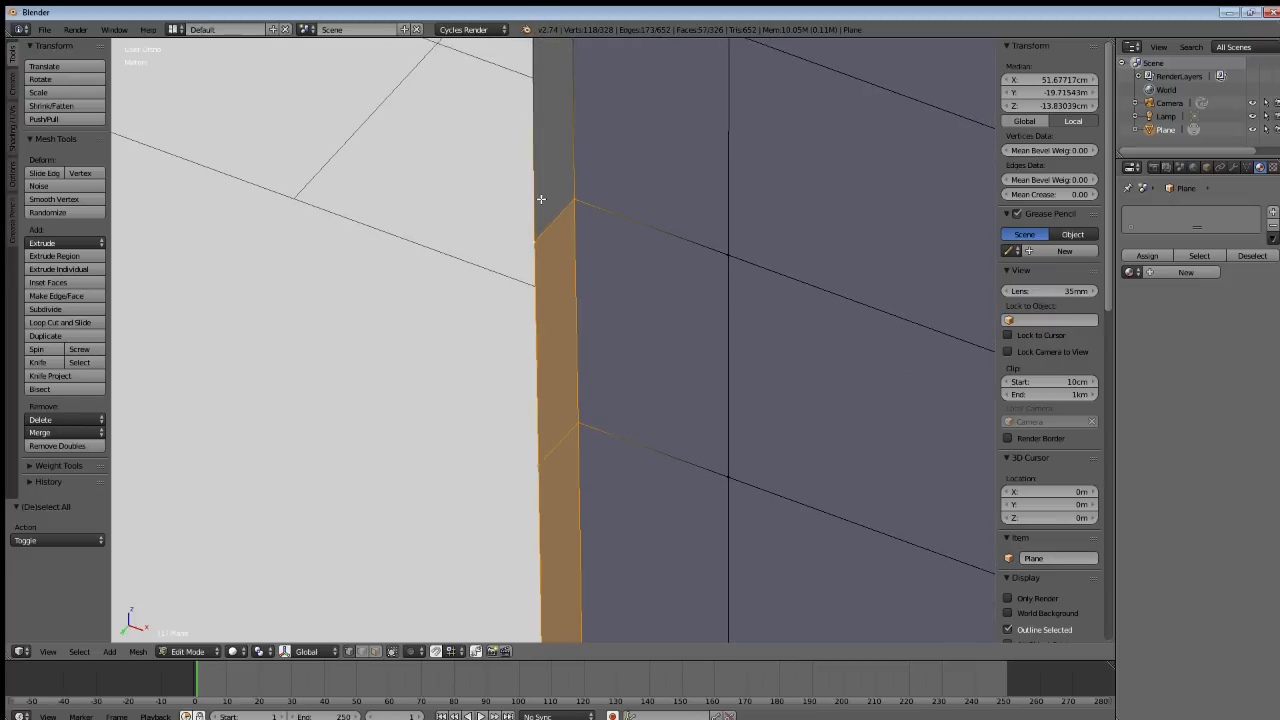
{"action": "middle_click_drag", "start_coordinate": [541, 199], "coordinate": [600, 437], "text": "shift"}
{"action": "right_click", "coordinate": [627, 192], "text": "shift"}
{"action": "right_click", "coordinate": [591, 224], "text": "shift"}
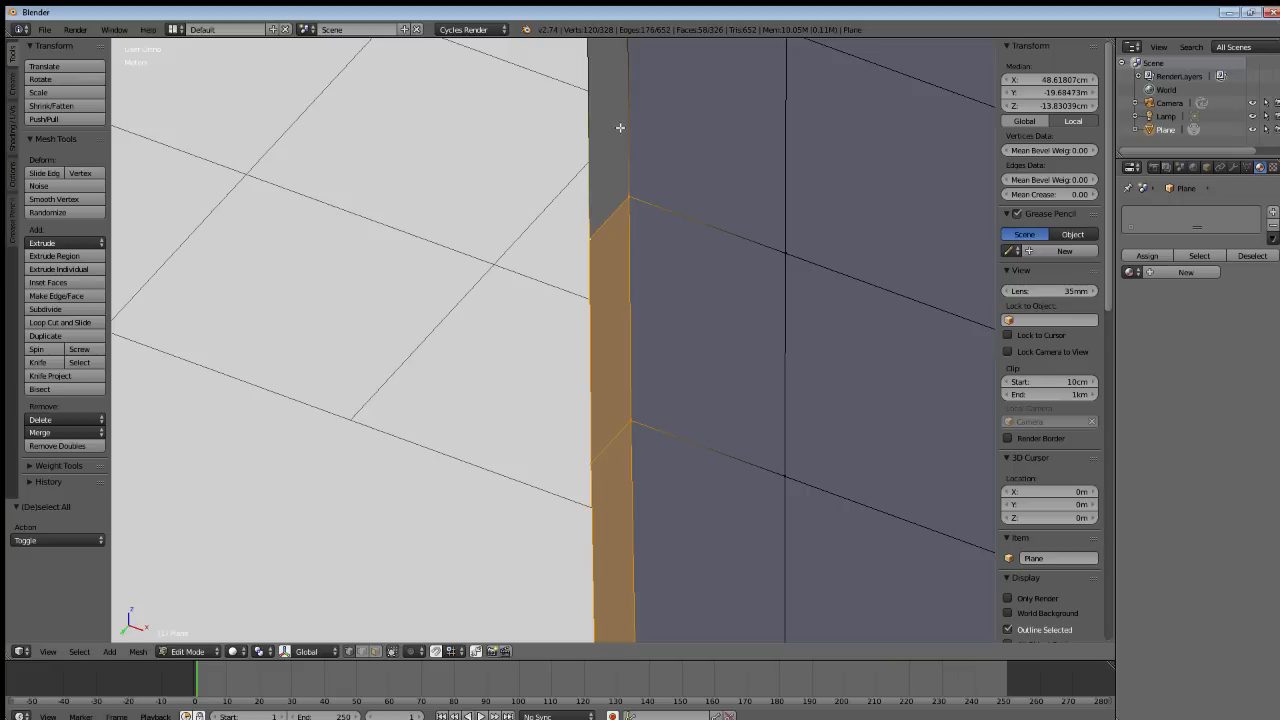
Add the following pair of thin side faces up the -X edge to the selection.
{"action": "middle_click_drag", "start_coordinate": [624, 152], "coordinate": [618, 363], "text": "shift"}
{"action": "right_click", "coordinate": [612, 189], "text": "shift"}
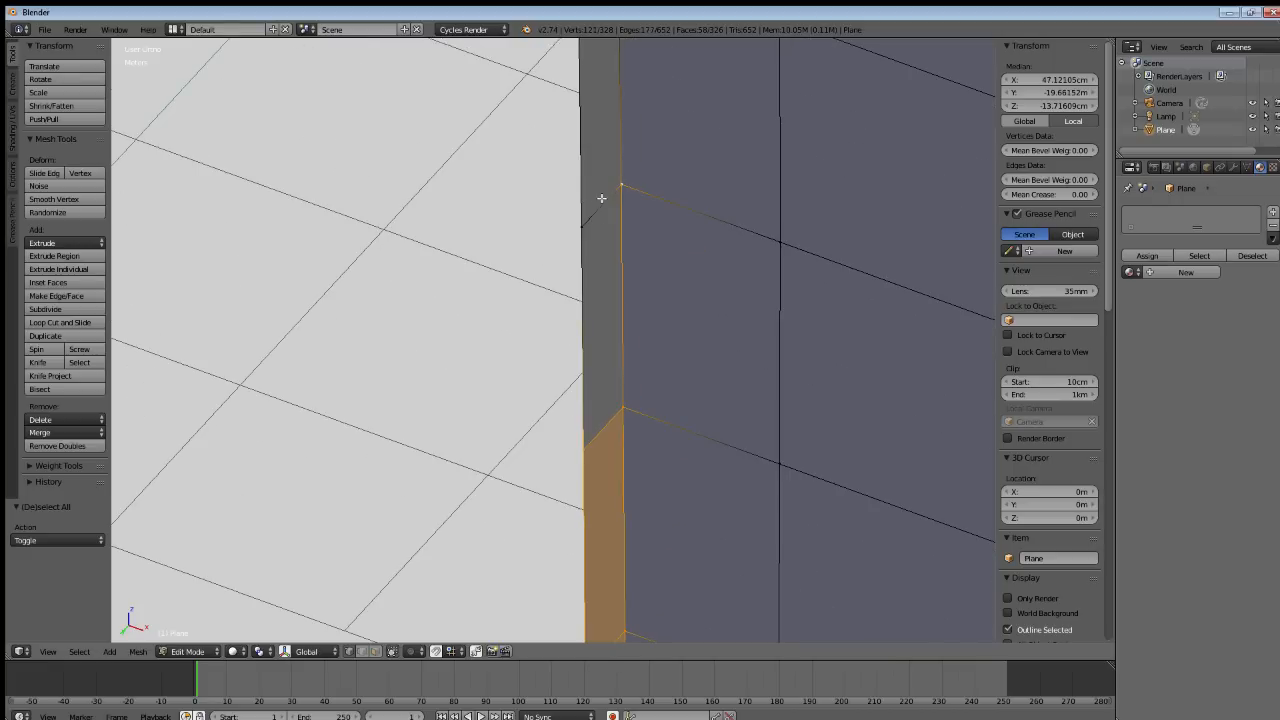
{"action": "right_click", "coordinate": [589, 219], "text": "shift"}
{"action": "middle_click_drag", "start_coordinate": [605, 209], "coordinate": [606, 394], "text": "shift"}
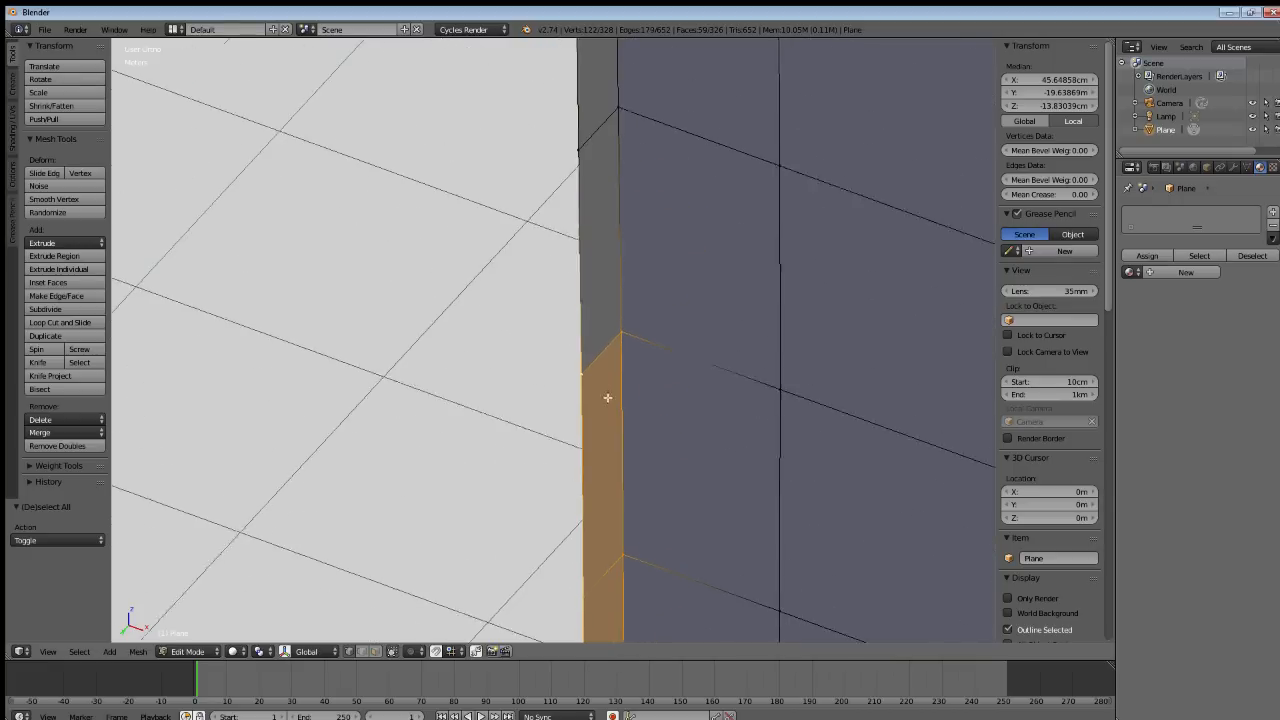
{"action": "right_click", "coordinate": [609, 156], "text": "shift"}
{"action": "right_click", "coordinate": [590, 174], "text": "shift"}
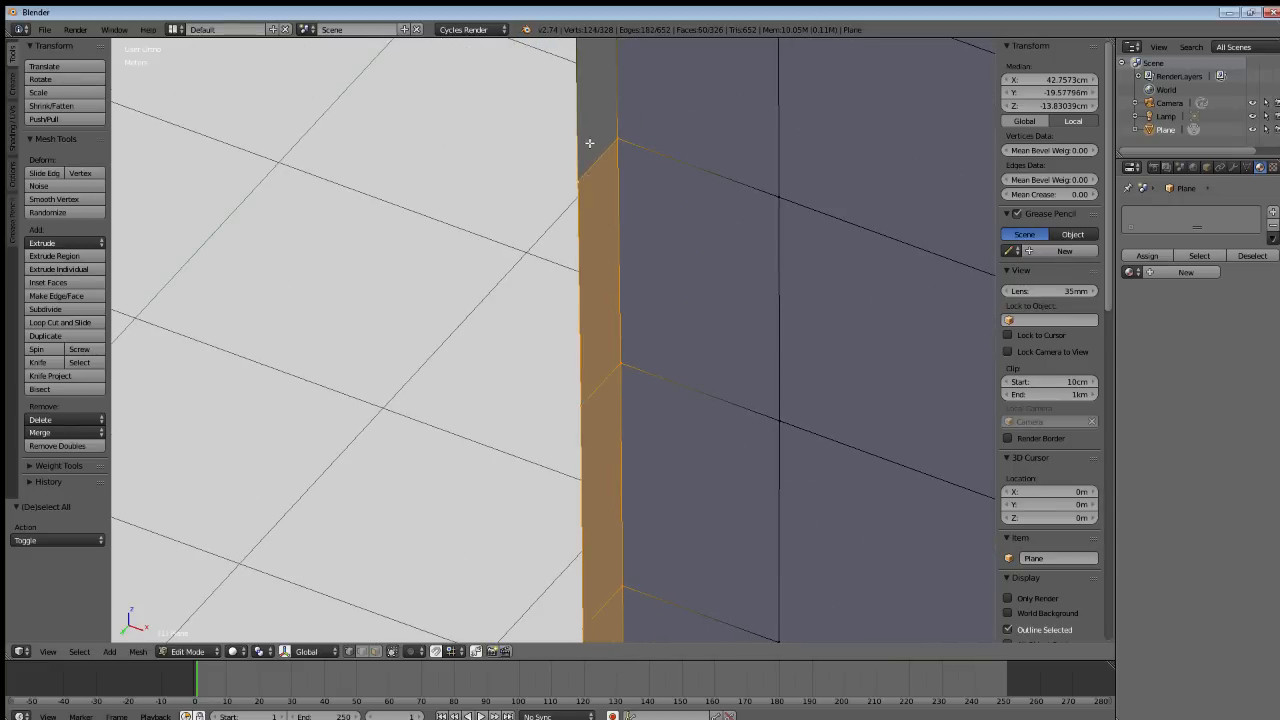
Extend the selected -X strip by another two consecutive full-length faces toward the grid's centre lines.
{"action": "middle_click_drag", "start_coordinate": [589, 143], "coordinate": [597, 355], "text": "shift"}
{"action": "right_click", "coordinate": [611, 122], "text": "shift"}
{"action": "right_click", "coordinate": [588, 160], "text": "shift"}
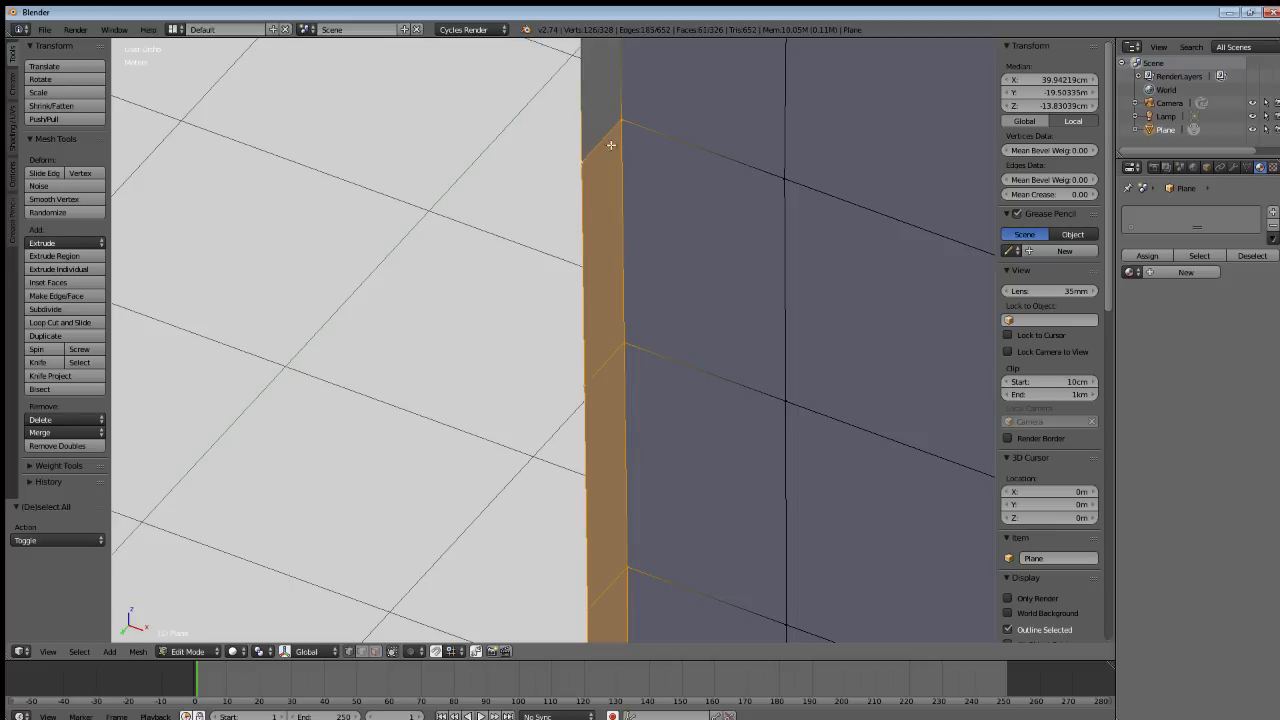
{"action": "middle_click_drag", "start_coordinate": [610, 131], "coordinate": [578, 462], "text": "shift"}
{"action": "right_click", "coordinate": [560, 209], "text": "shift"}
{"action": "right_click", "coordinate": [583, 129], "text": "shift"}
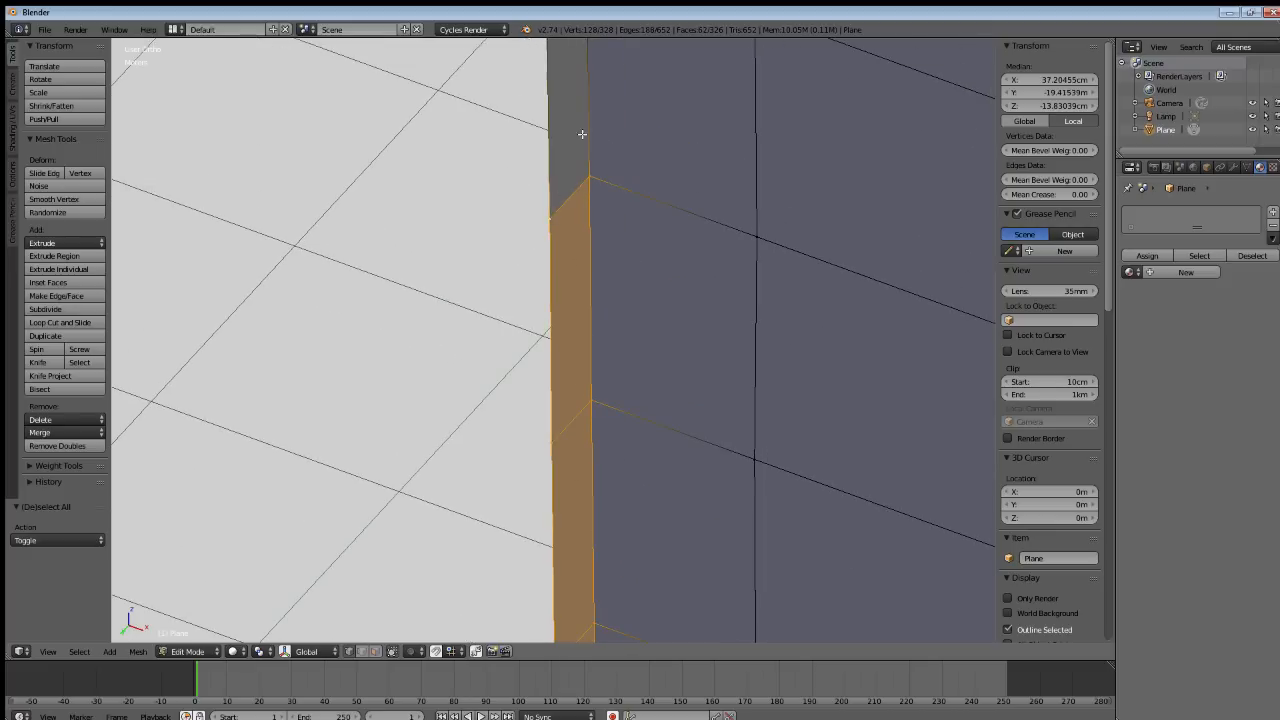
Select the next three thin faces up the -X edge, continuing past the grid's red X-axis line.
{"action": "middle_click_drag", "start_coordinate": [583, 129], "coordinate": [587, 370], "text": "shift"}
{"action": "right_click", "coordinate": [591, 172], "text": "shift"}
{"action": "right_click", "coordinate": [564, 216], "text": "shift"}
{"action": "right_click", "coordinate": [594, 118], "text": "shift"}
{"action": "right_click", "coordinate": [572, 178], "text": "shift"}
{"action": "right_click", "coordinate": [596, 131], "text": "shift"}
{"action": "right_click", "coordinate": [566, 145], "text": "shift"}
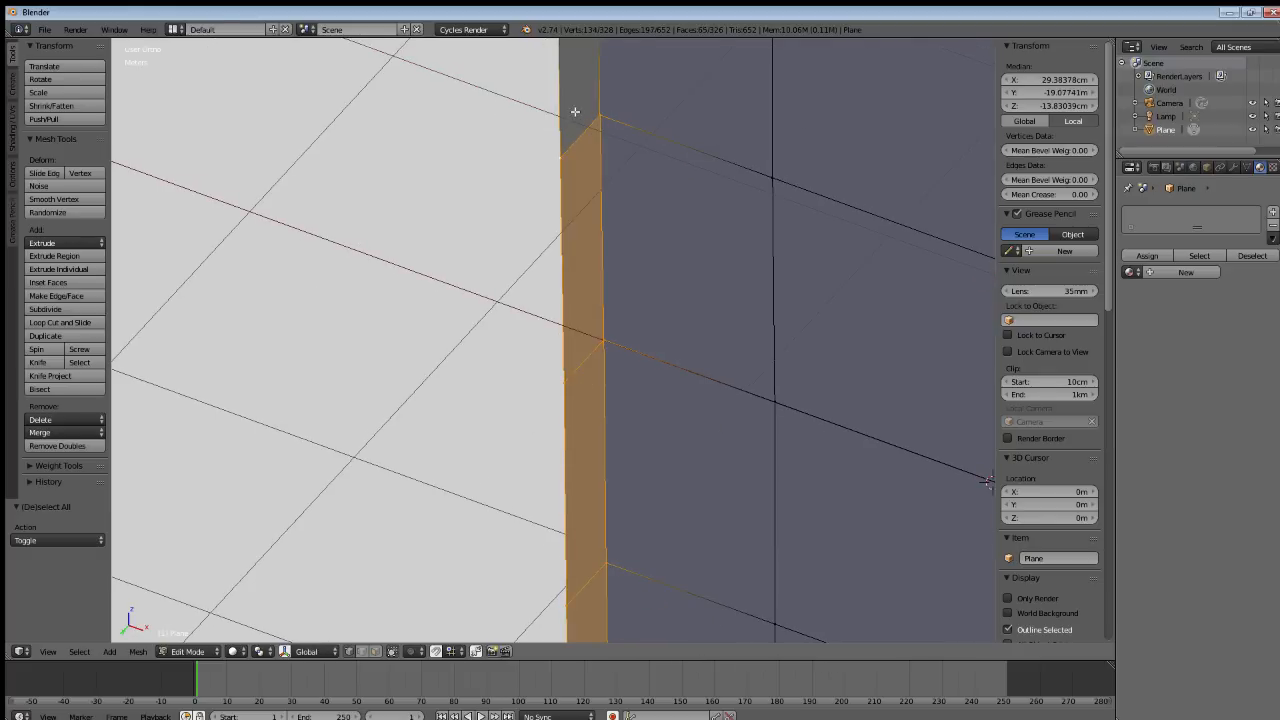
Add two more full-length faces of the -X strip above the X-axis line to the selection.
{"action": "middle_click_drag", "start_coordinate": [574, 114], "coordinate": [580, 254], "text": "shift"}
{"action": "right_click", "coordinate": [599, 66], "text": "shift"}
{"action": "right_click", "coordinate": [563, 104], "text": "shift"}
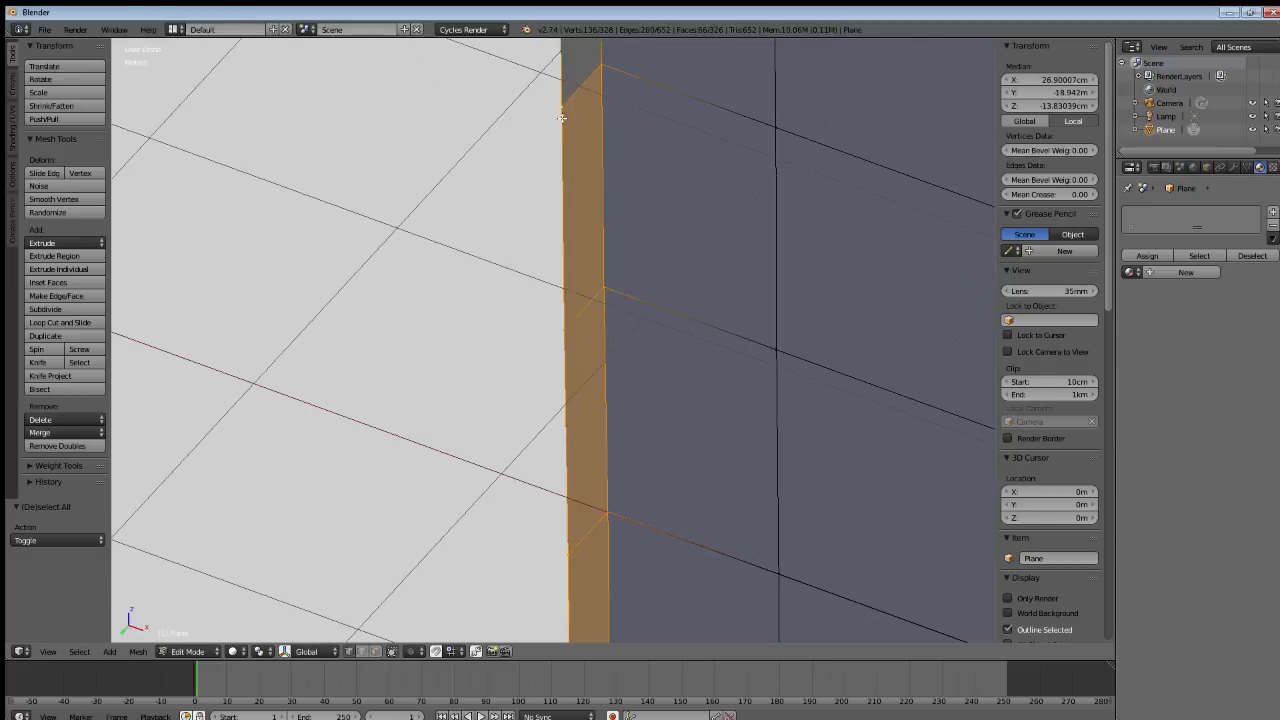
{"action": "middle_click_drag", "start_coordinate": [575, 120], "coordinate": [586, 370], "text": "shift"}
{"action": "right_click", "coordinate": [601, 64], "text": "shift"}
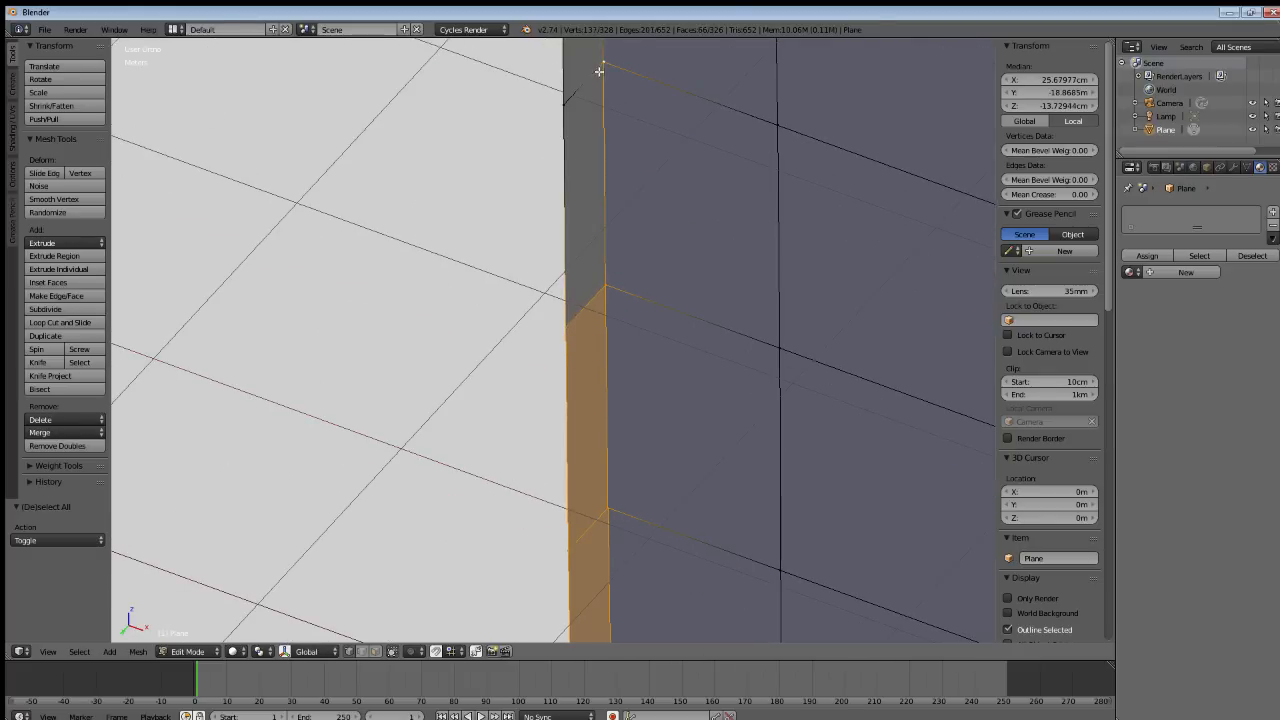
{"action": "right_click", "coordinate": [564, 103], "text": "shift"}
Select the last two full-length -X side faces, up to where the face rows become shorter.
{"action": "middle_click_drag", "start_coordinate": [588, 82], "coordinate": [633, 403], "text": "shift"}
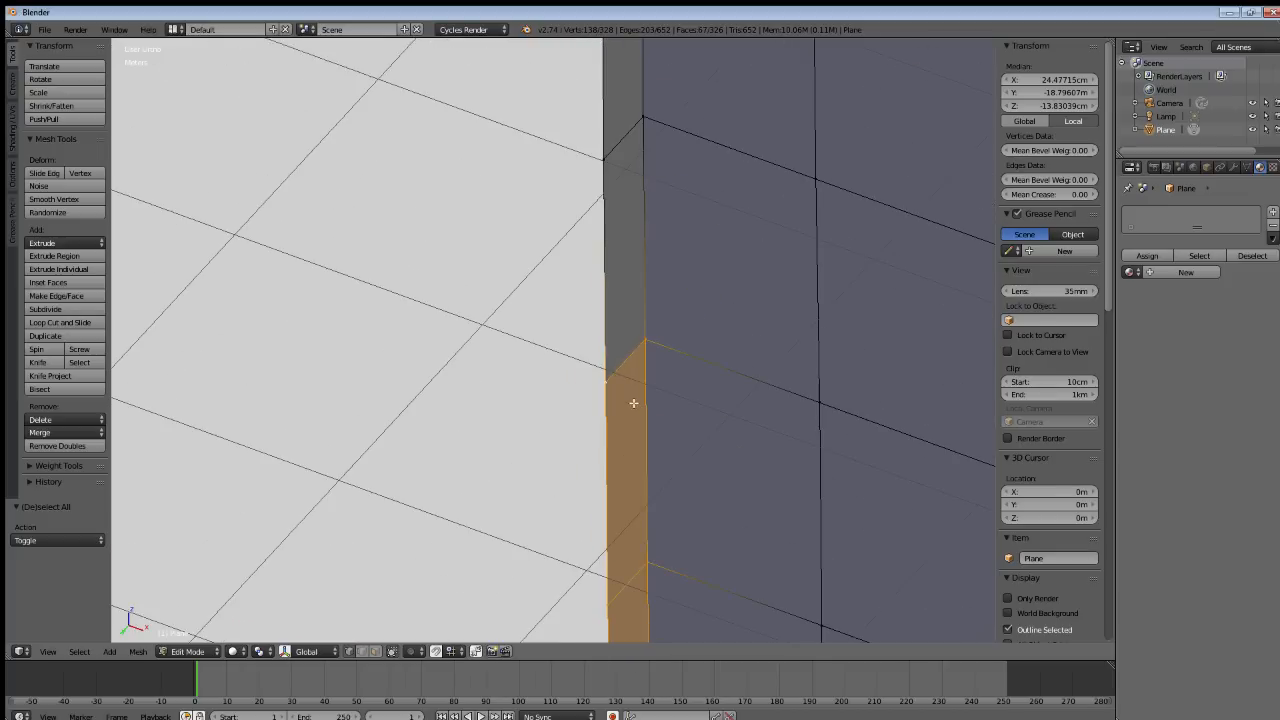
{"action": "right_click", "coordinate": [640, 115], "text": "shift"}
{"action": "right_click", "coordinate": [607, 156], "text": "shift"}
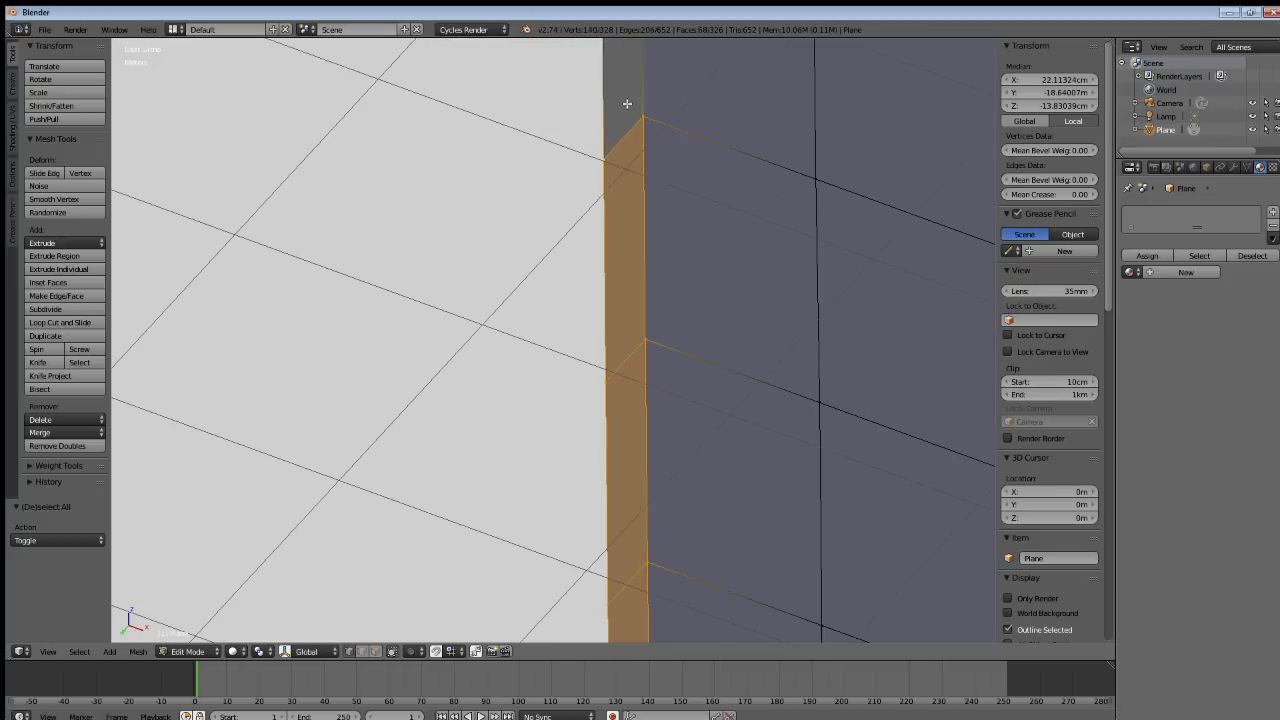
{"action": "middle_click_drag", "start_coordinate": [627, 104], "coordinate": [614, 366], "text": "shift"}
{"action": "right_click", "coordinate": [626, 160], "text": "shift"}
{"action": "right_click", "coordinate": [605, 187], "text": "shift"}
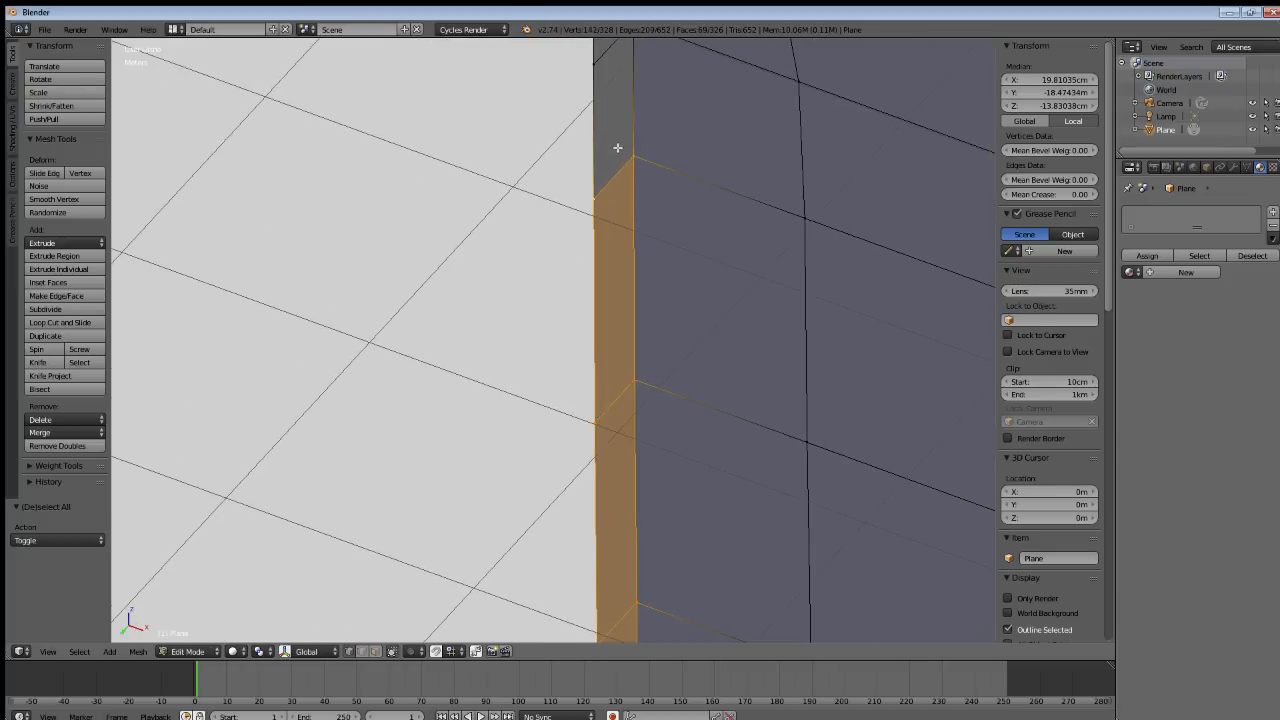
Add the first two shorter side faces on the -X edge to the selected strip.
{"action": "middle_click_drag", "start_coordinate": [617, 147], "coordinate": [589, 408], "text": "shift"}
{"action": "right_click", "coordinate": [606, 208], "text": "shift"}
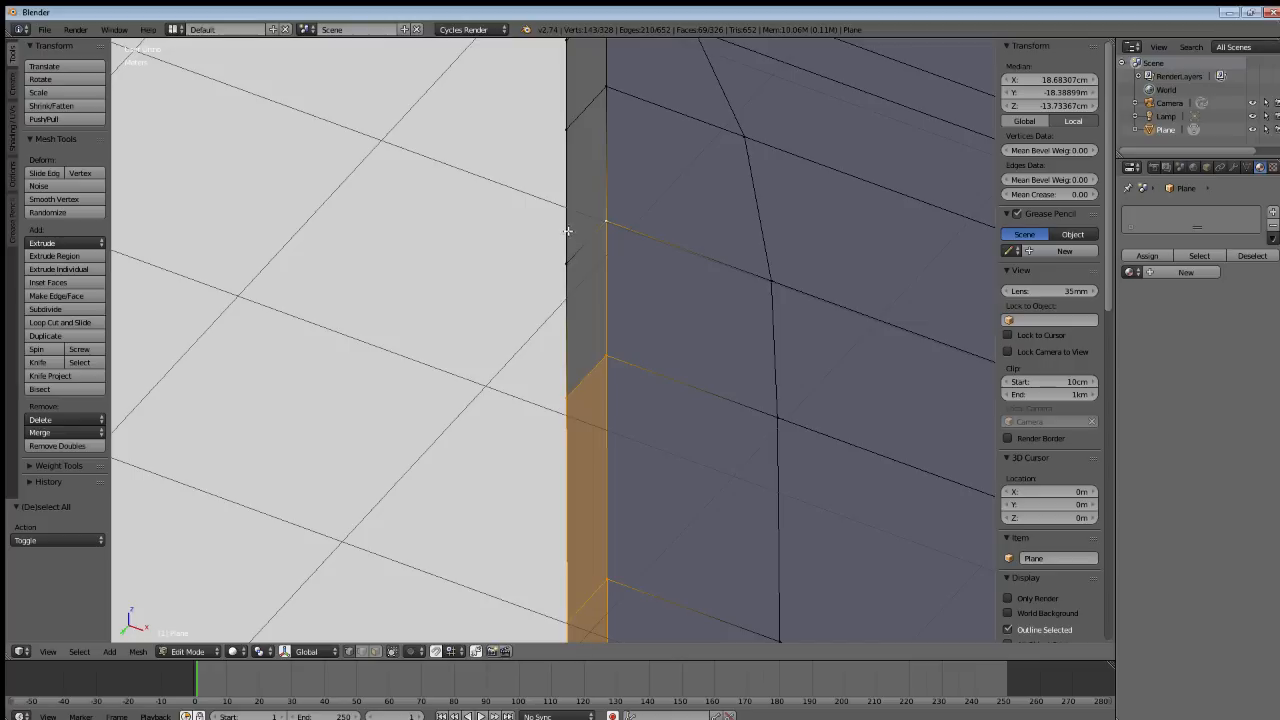
{"action": "right_click", "coordinate": [569, 251], "text": "shift"}
{"action": "right_click", "coordinate": [606, 90], "text": "shift"}
{"action": "right_click", "coordinate": [570, 130], "text": "shift"}
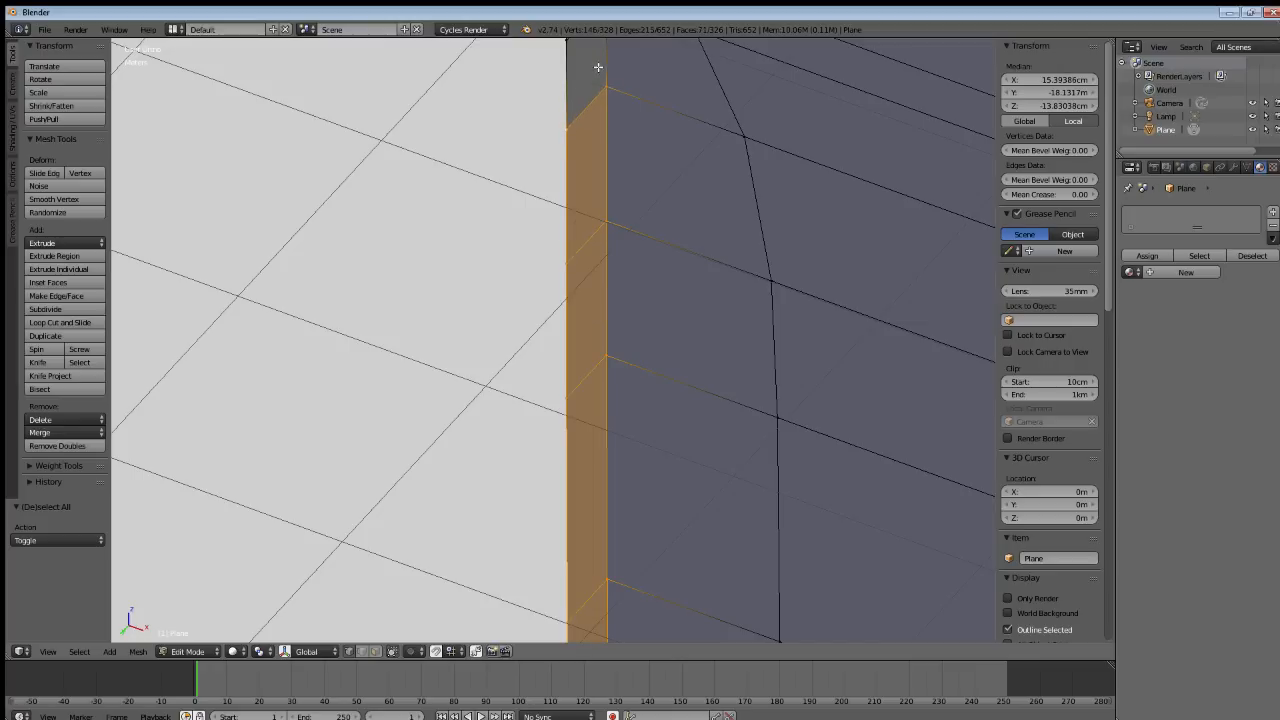
Extend the -X strip by two more short faces, stopping just below the flare into the widened collar.
{"action": "middle_click_drag", "start_coordinate": [600, 115], "coordinate": [583, 405], "text": "shift"}
{"action": "right_click", "coordinate": [585, 288], "text": "shift"}
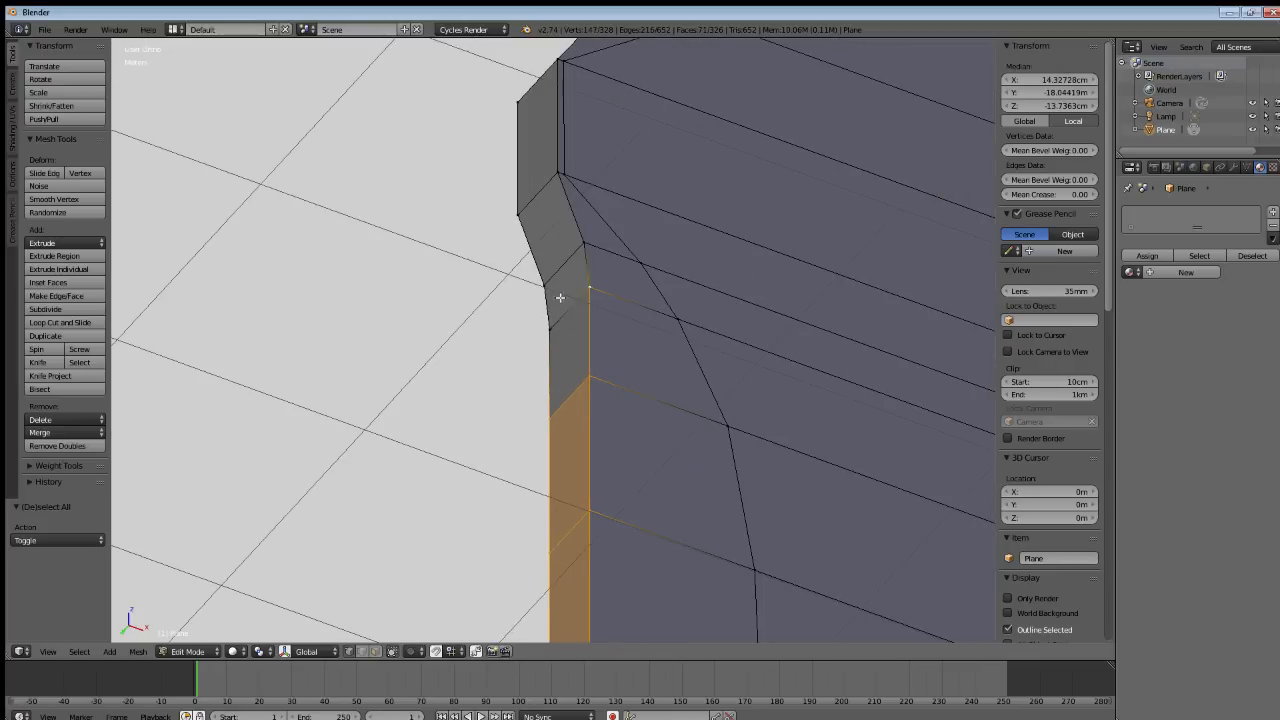
{"action": "right_click", "coordinate": [572, 249], "text": "shift"}
{"action": "right_click", "coordinate": [543, 285], "text": "shift"}
{"action": "right_click", "coordinate": [548, 325], "text": "shift"}
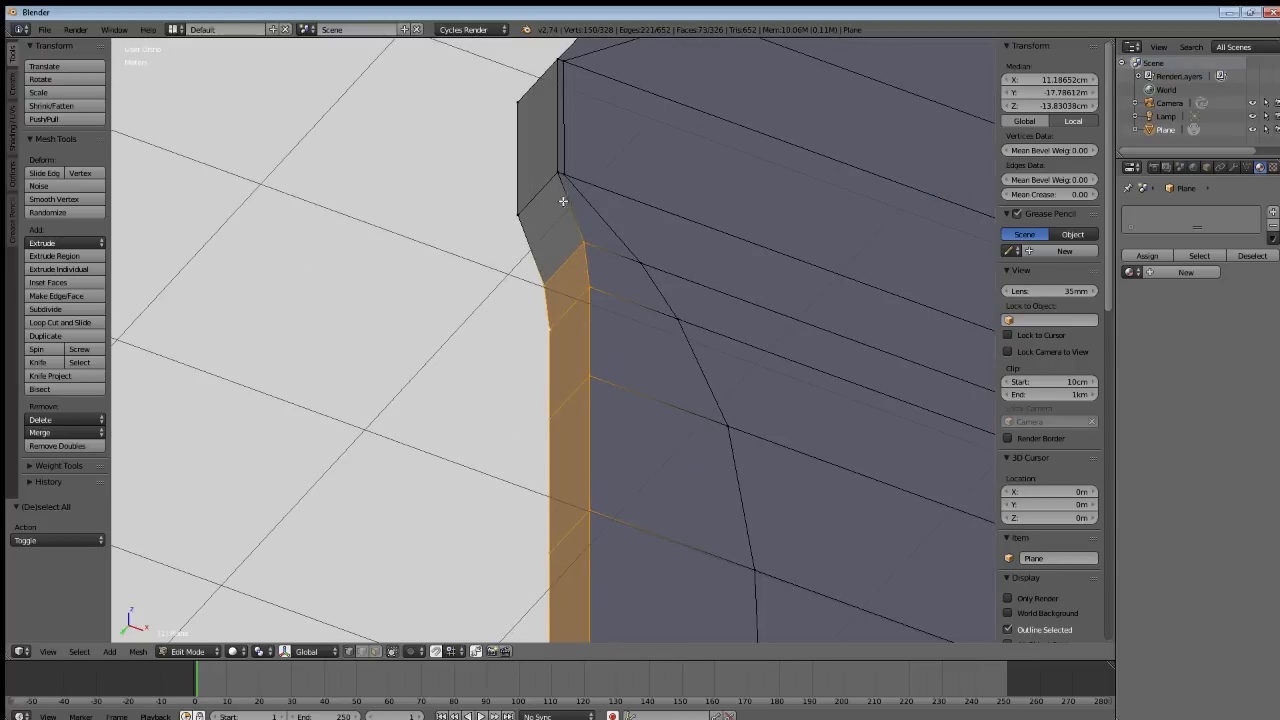
Leave the widened collar and its adjoining slopes unselected, and select the next two -X side faces above them.
{"action": "middle_click_drag", "start_coordinate": [574, 242], "coordinate": [633, 442], "text": "shift"}
{"action": "middle_click_drag", "start_coordinate": [616, 382], "coordinate": [677, 391]}
{"action": "middle_click_drag", "start_coordinate": [655, 317], "coordinate": [604, 367]}
{"action": "right_click", "coordinate": [616, 219], "text": "shift"}
{"action": "right_click", "coordinate": [569, 210], "text": "shift"}
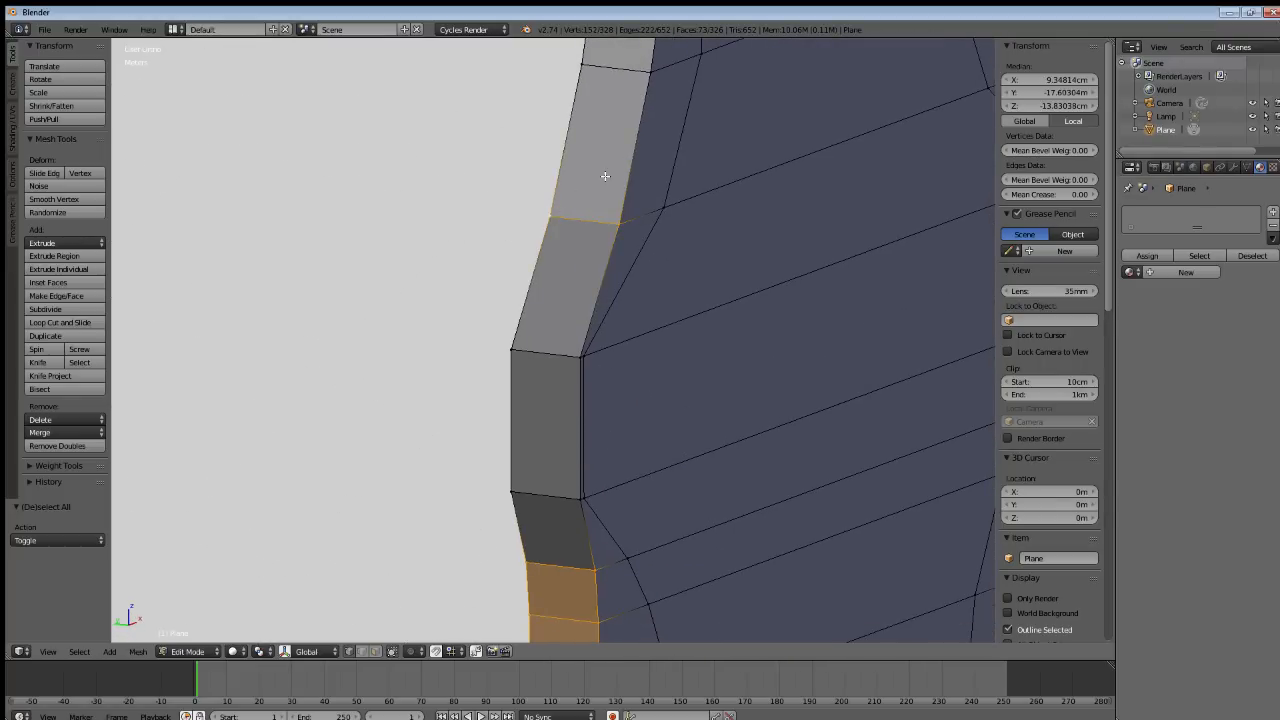
{"action": "middle_click_drag", "start_coordinate": [603, 177], "coordinate": [610, 258]}
{"action": "right_click", "coordinate": [612, 255], "text": "shift"}
{"action": "right_click", "coordinate": [567, 248], "text": "shift"}
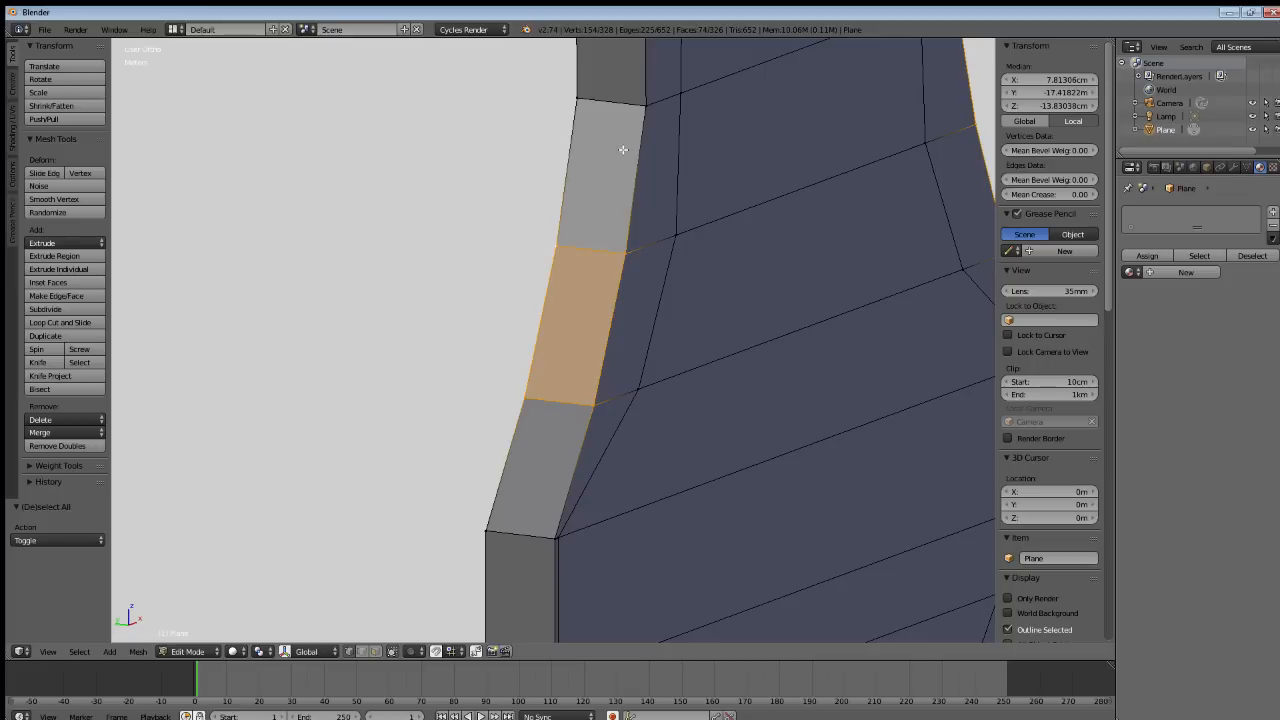
{"action": "right_click", "coordinate": [642, 118], "text": "shift"}
{"action": "right_click", "coordinate": [598, 102], "text": "shift"}
Add the two tall side faces of the narrow upper section on the -X edge, up to its top end.
{"action": "middle_click_drag", "start_coordinate": [601, 102], "coordinate": [601, 575]}
{"action": "right_click", "coordinate": [617, 118], "text": "shift"}
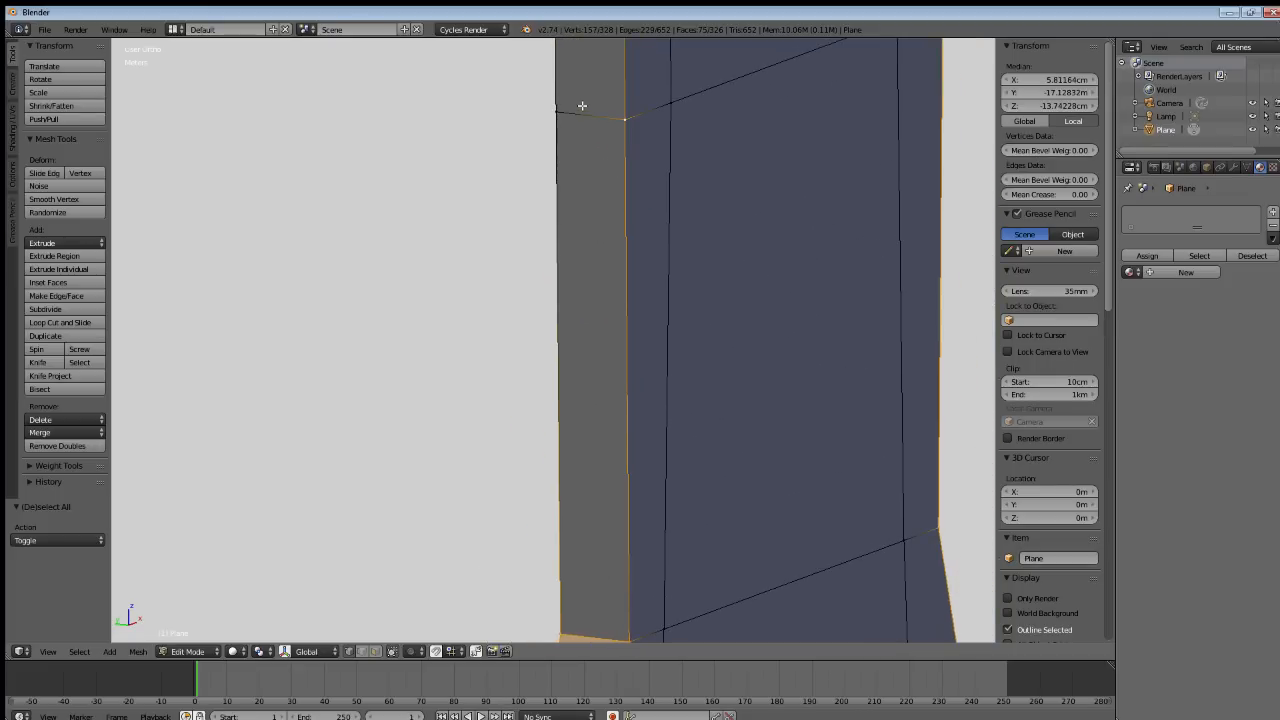
{"action": "right_click", "coordinate": [569, 105], "text": "shift"}
{"action": "middle_click_drag", "start_coordinate": [586, 99], "coordinate": [588, 210]}
{"action": "middle_click_drag", "start_coordinate": [586, 123], "coordinate": [597, 365]}
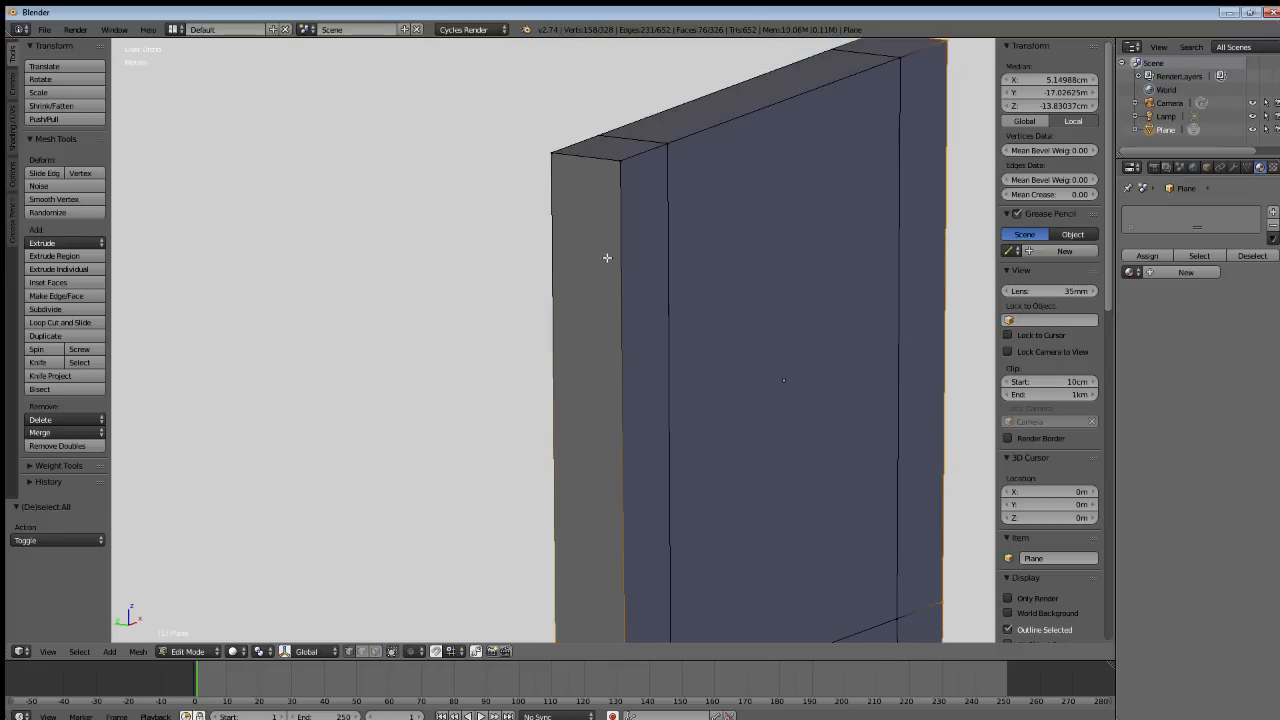
{"action": "right_click", "coordinate": [604, 165], "text": "shift"}
{"action": "right_click", "coordinate": [559, 157], "text": "shift"}
Deselect the four corner vertices of the widened collar on the +X side face so both edges match.
{"action": "middle_click_drag", "start_coordinate": [726, 263], "coordinate": [523, 274]}
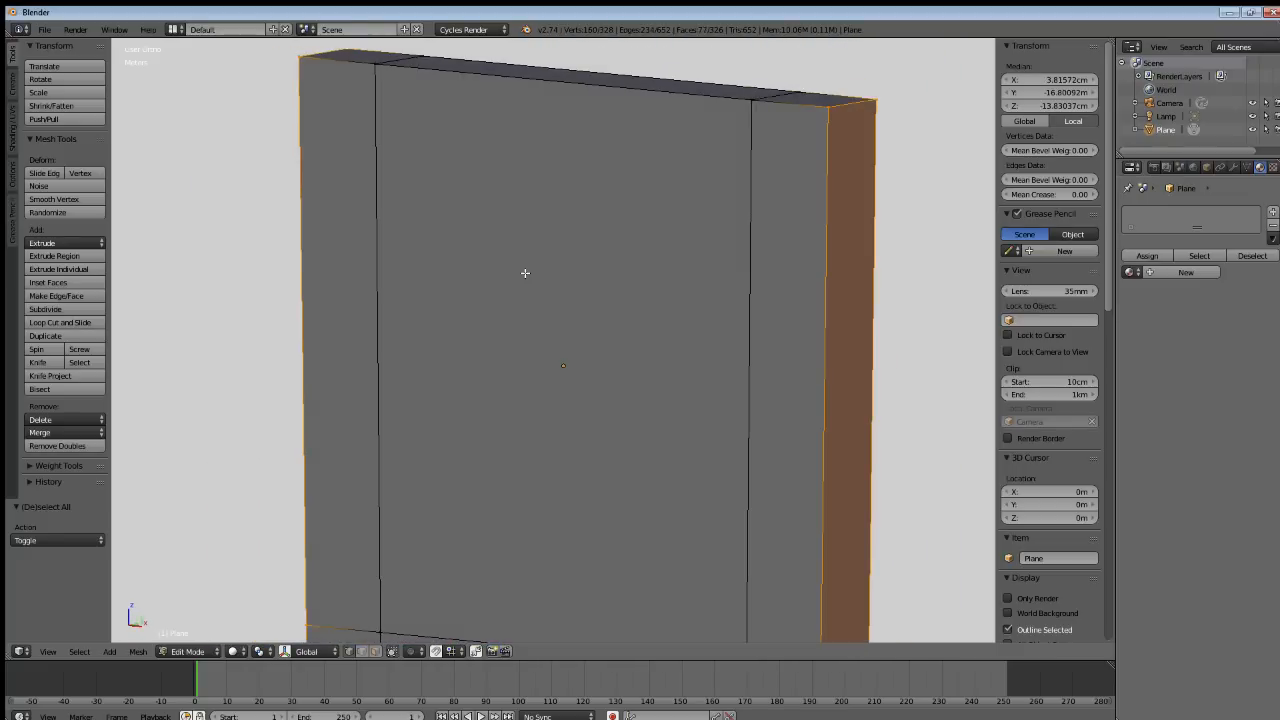
{"action": "scroll", "coordinate": [526, 274], "scroll_direction": "down", "scroll_amount": 3}
{"action": "middle_click_drag", "start_coordinate": [586, 486], "coordinate": [618, 490], "text": "shift"}
{"action": "middle_click_drag", "start_coordinate": [620, 547], "coordinate": [648, 318], "text": "shift"}
{"action": "middle_click_drag", "start_coordinate": [542, 362], "coordinate": [504, 367]}
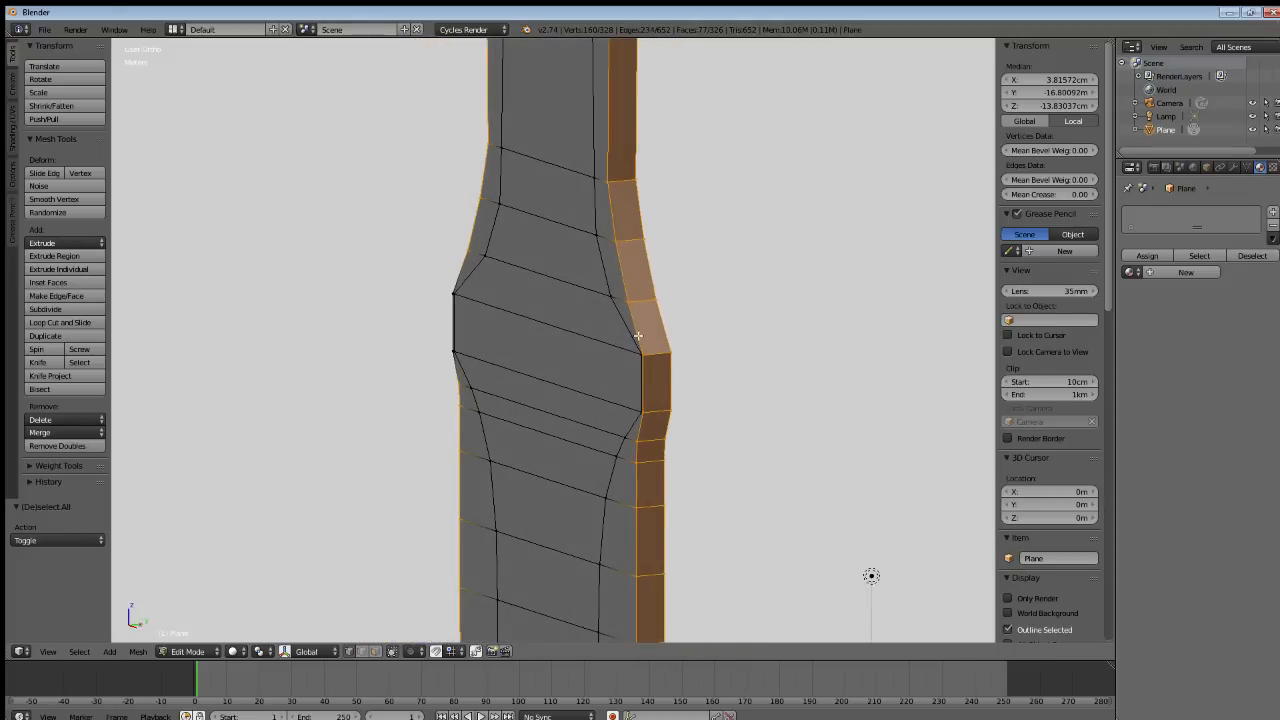
{"action": "middle_click_drag", "start_coordinate": [638, 335], "coordinate": [530, 292], "text": "shift"}
{"action": "scroll", "coordinate": [549, 357], "scroll_direction": "up", "scroll_amount": 7}
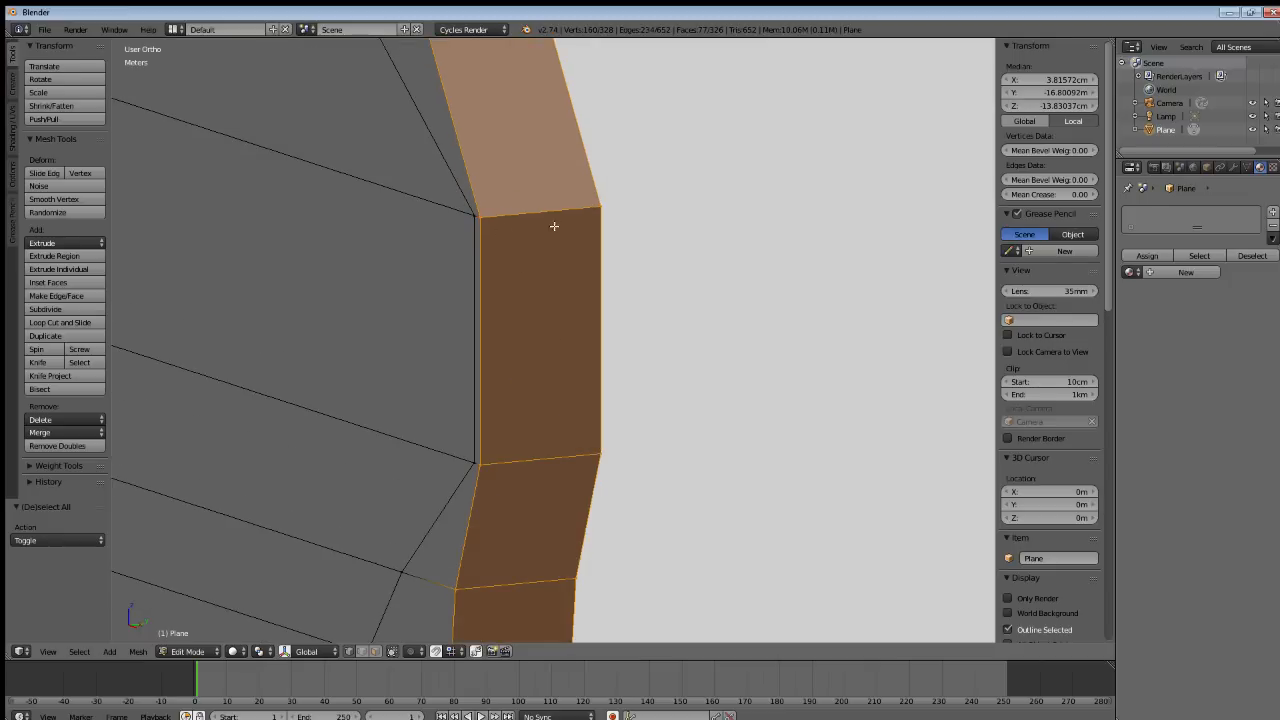
{"action": "right_click", "coordinate": [483, 217], "text": "shift"}
{"action": "right_click", "coordinate": [598, 202], "text": "shift"}
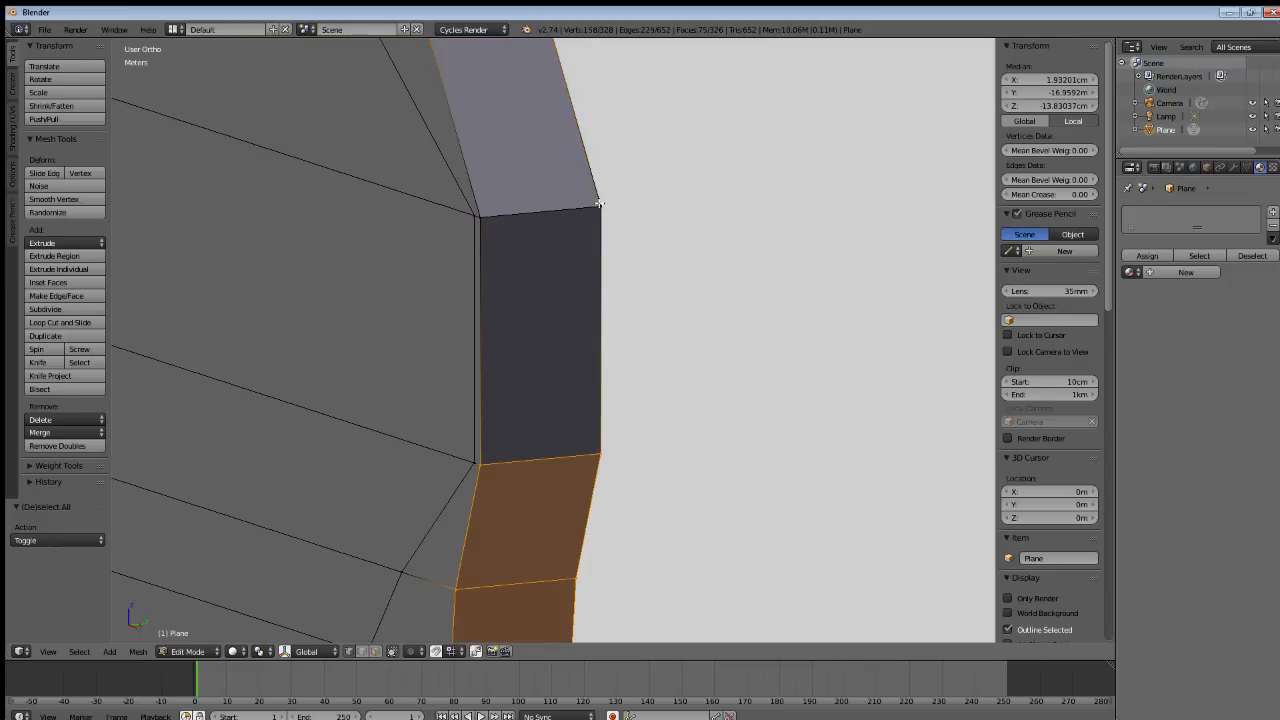
{"action": "middle_click_drag", "start_coordinate": [576, 397], "coordinate": [582, 265], "text": "shift"}
{"action": "right_click", "coordinate": [493, 329], "text": "shift"}
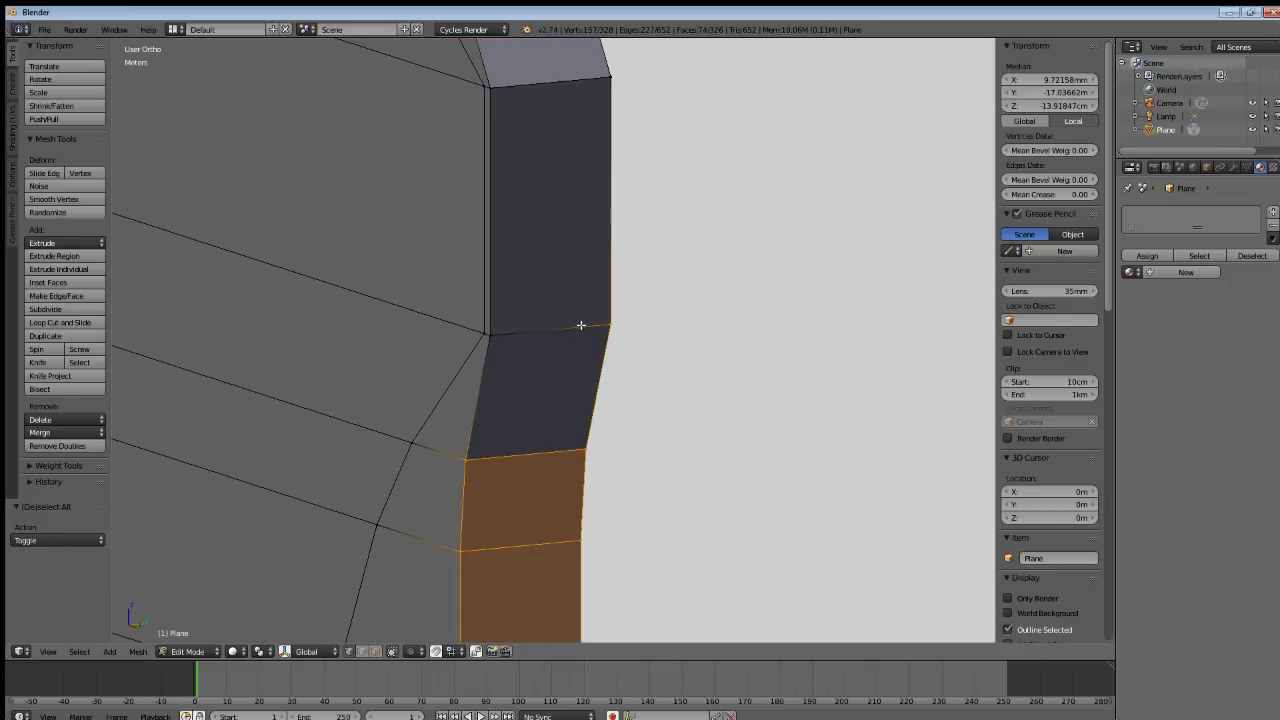
{"action": "right_click", "coordinate": [602, 327], "text": "shift"}
Scale the selected side strips to 0 along the global Y axis and clear the selection.
{"action": "middle_click_drag", "start_coordinate": [541, 304], "coordinate": [737, 349], "text": "shift"}
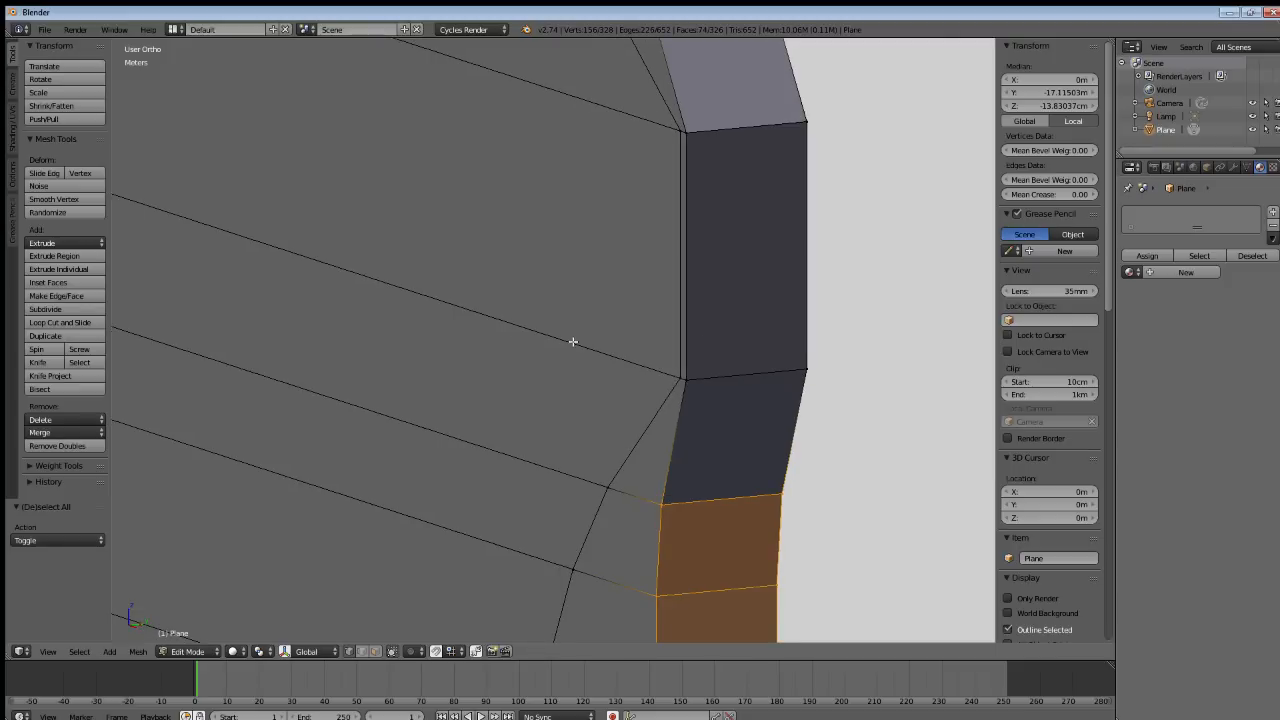
{"action": "scroll", "coordinate": [573, 342], "scroll_direction": "down", "scroll_amount": 6}
{"action": "middle_click_drag", "start_coordinate": [523, 337], "coordinate": [655, 383], "text": "shift"}
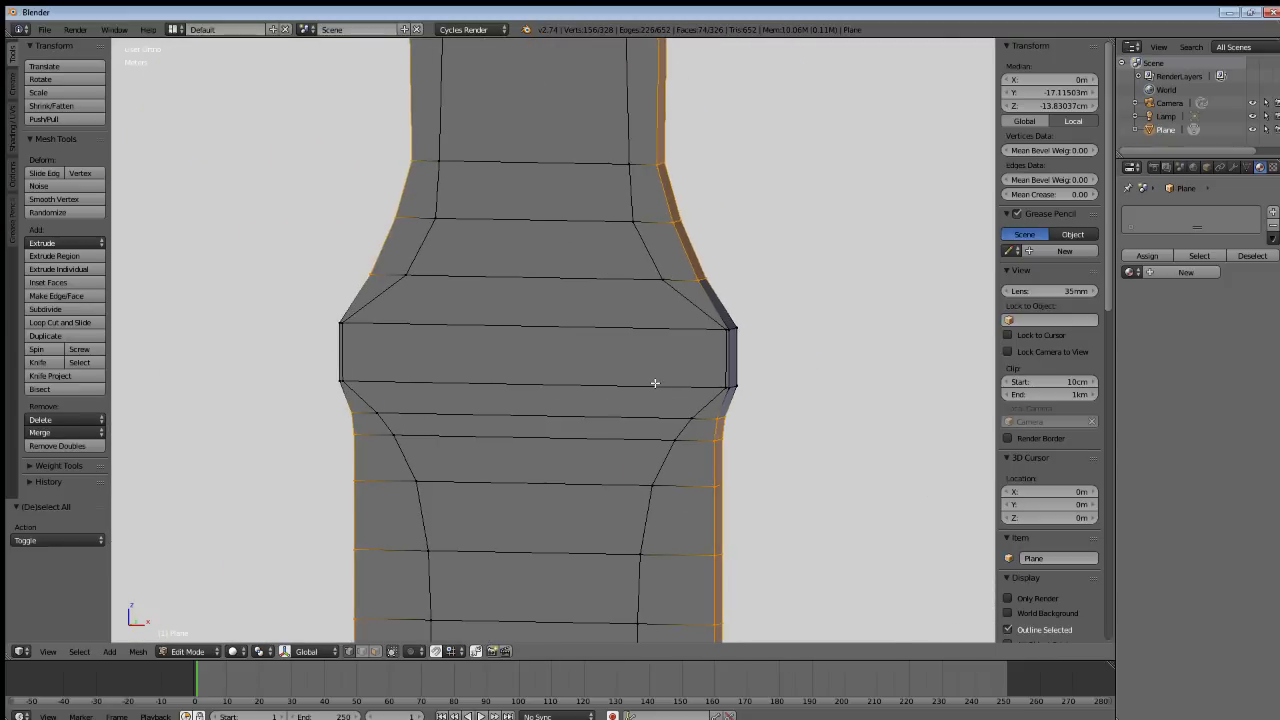
{"action": "scroll", "coordinate": [566, 346], "scroll_direction": "down", "scroll_amount": 2}
{"action": "middle_click_drag", "start_coordinate": [534, 326], "coordinate": [612, 335]}
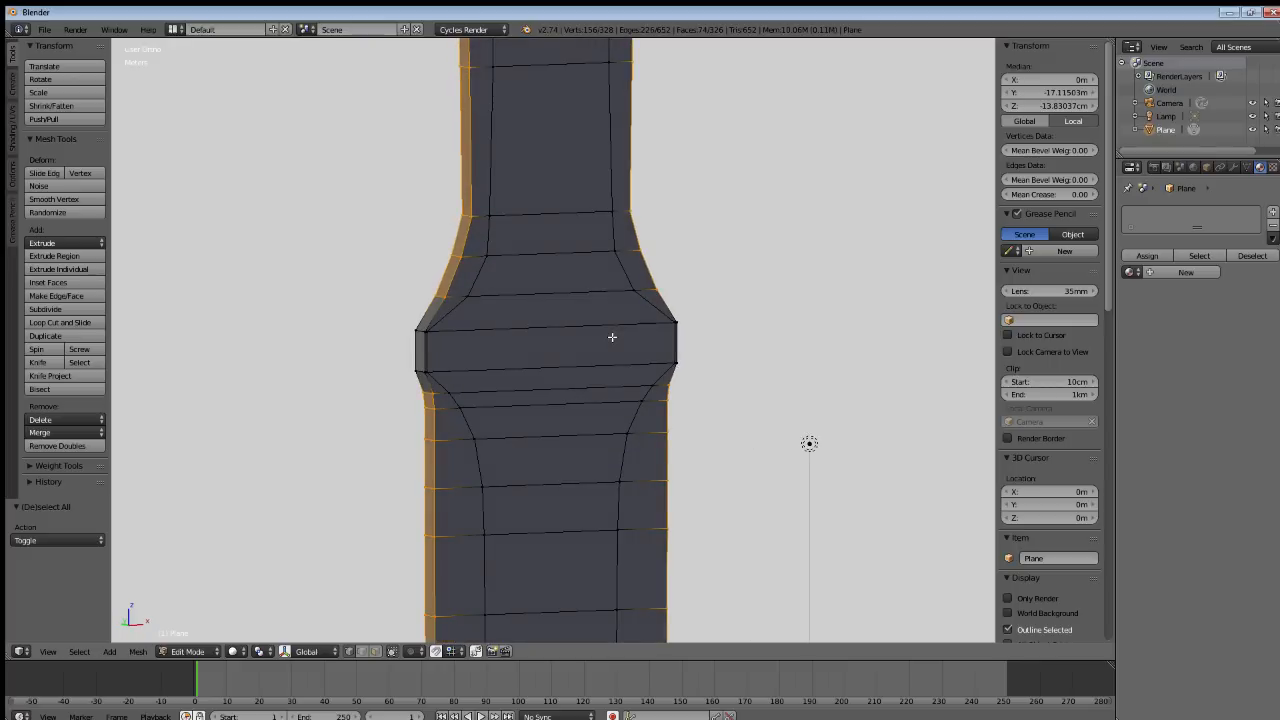
{"action": "key", "text": "s"}
{"action": "key", "text": "y"}
{"action": "key", "text": "0"}
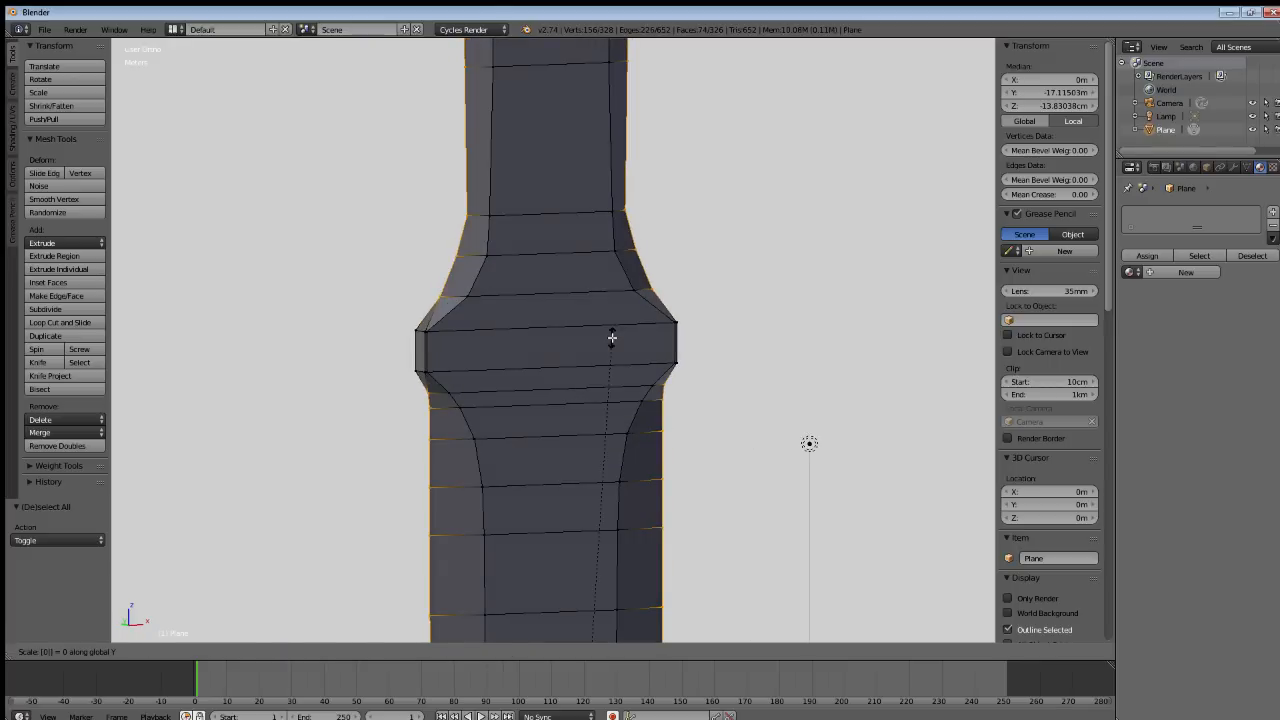
{"action": "key", "text": "Return"}
{"action": "key", "text": "a"}
Examine the flattened side edges from the collar down to the lower end of the blade.
{"action": "middle_click_drag", "start_coordinate": [543, 323], "coordinate": [574, 343]}
{"action": "middle_click_drag", "start_coordinate": [580, 531], "coordinate": [520, 217]}
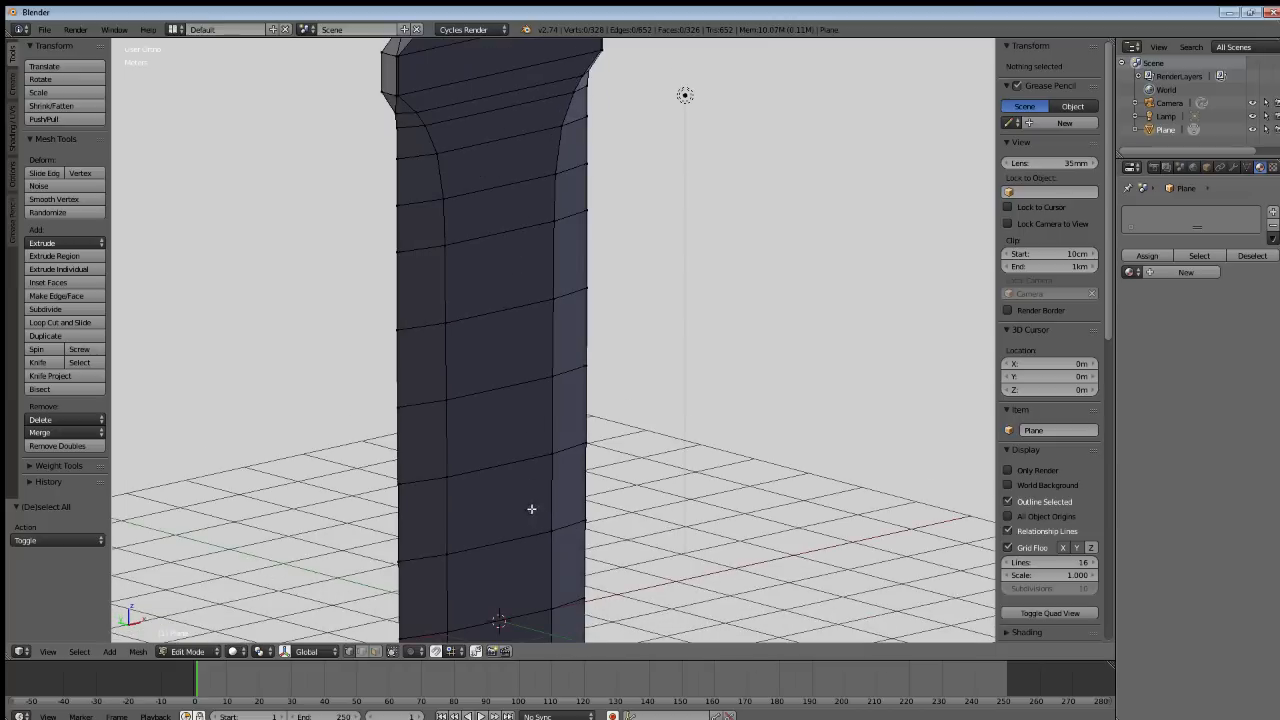
{"action": "middle_click_drag", "start_coordinate": [531, 509], "coordinate": [506, 406]}
{"action": "middle_click_drag", "start_coordinate": [512, 600], "coordinate": [533, 247]}
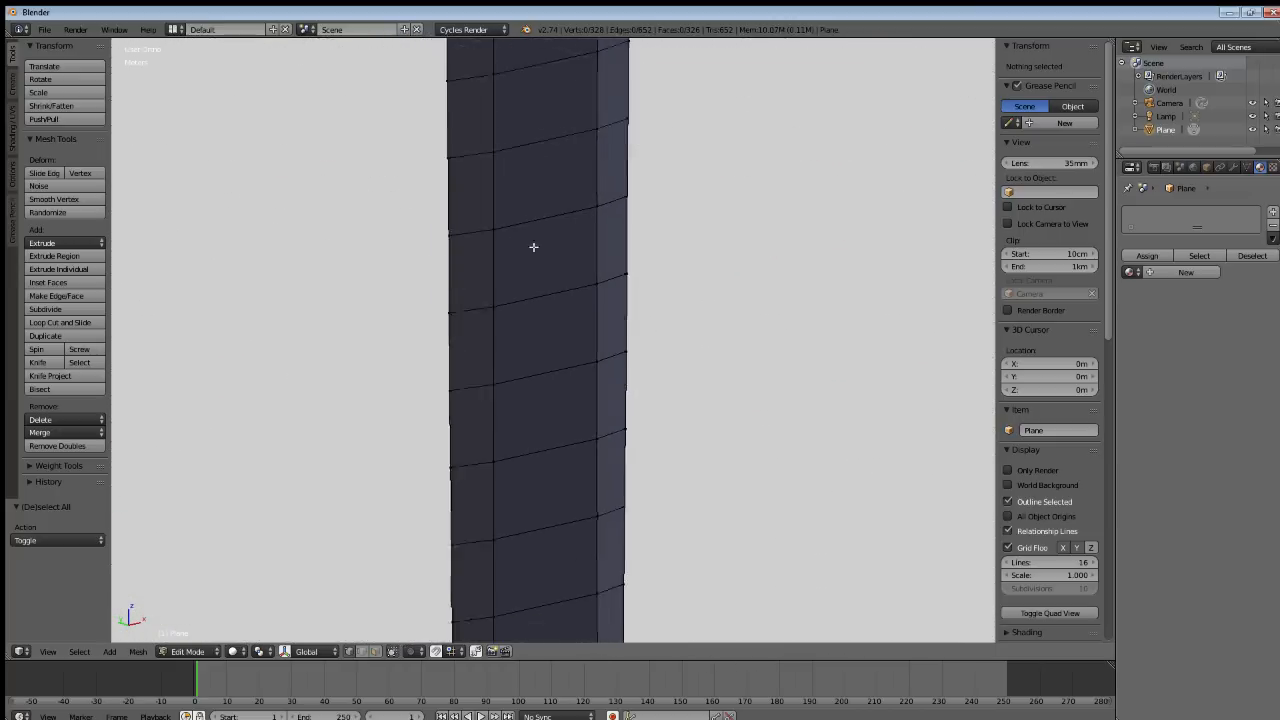
{"action": "middle_click_drag", "start_coordinate": [526, 526], "coordinate": [534, 250]}
{"action": "middle_click_drag", "start_coordinate": [537, 526], "coordinate": [618, 387]}
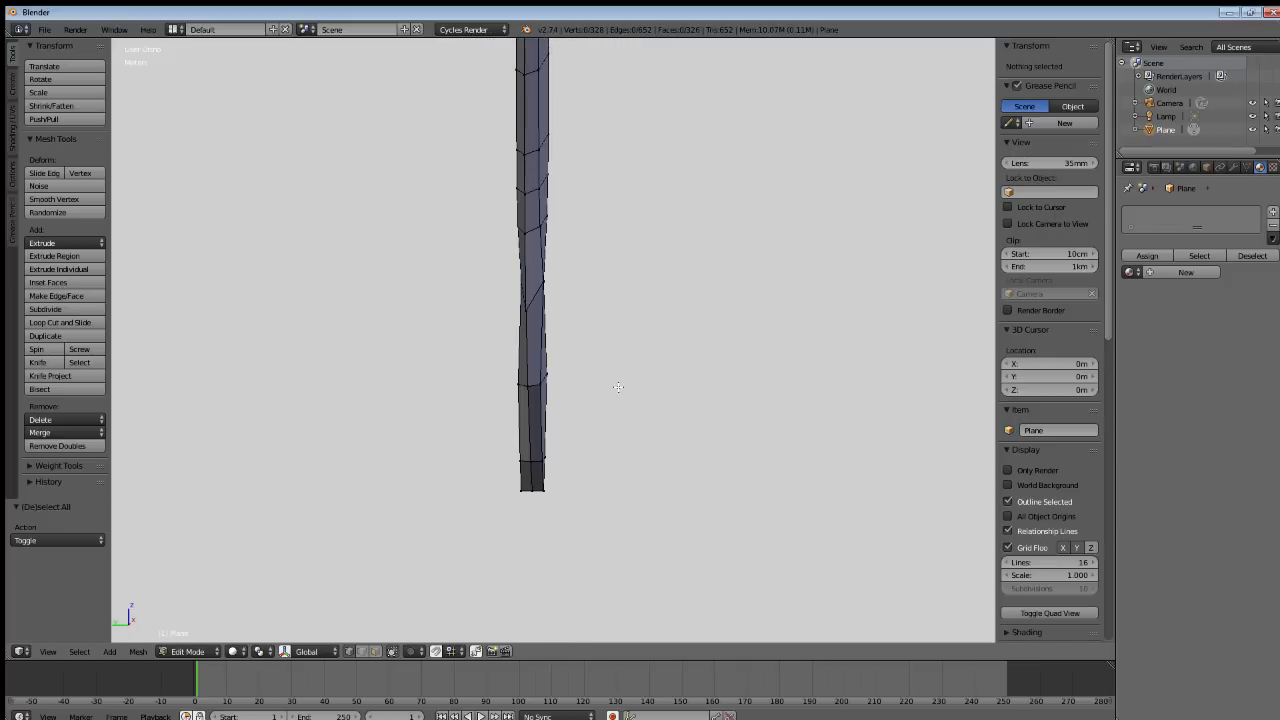
{"action": "middle_click_drag", "start_coordinate": [561, 464], "coordinate": [563, 385]}
{"action": "scroll", "coordinate": [562, 440], "scroll_direction": "up", "scroll_amount": 8}
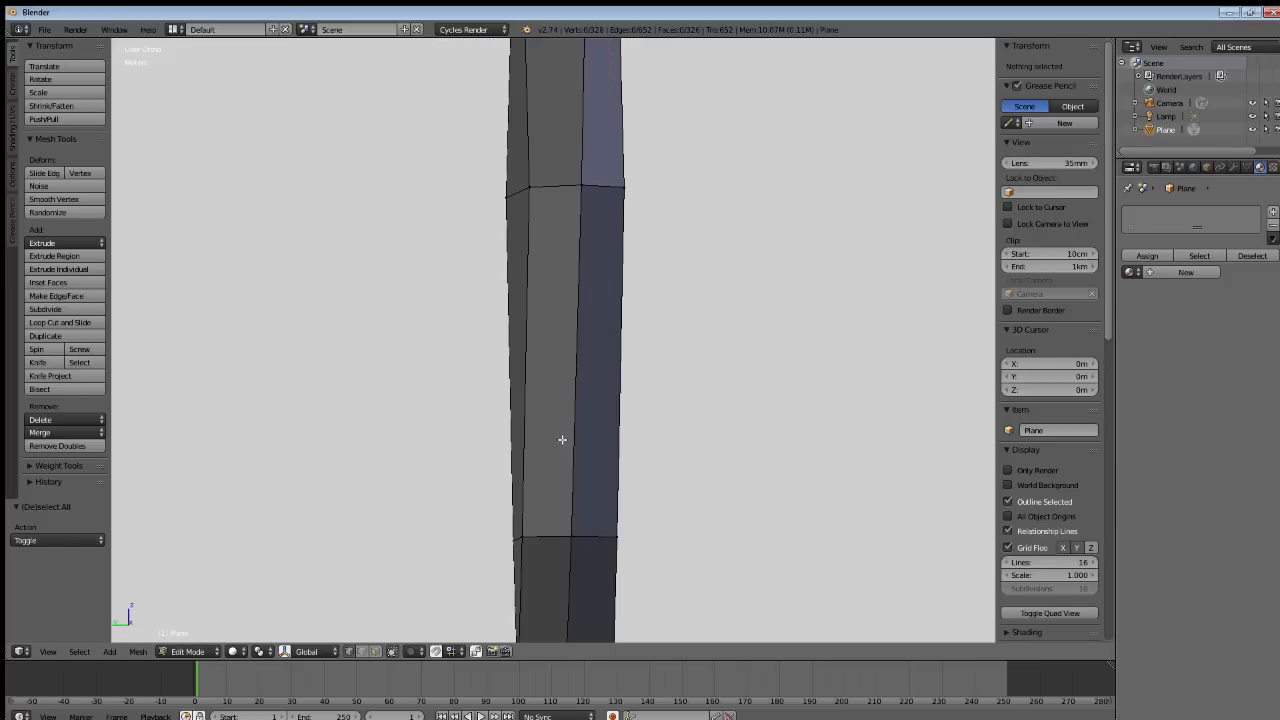
Select the four corner vertices of the thin end face at the blade's lower tip.
{"action": "middle_click_drag", "start_coordinate": [563, 551], "coordinate": [569, 265], "text": "shift"}
{"action": "mouse_move", "coordinate": [573, 438]}
{"action": "middle_mouse_down"}
{"action": "mouse_move", "coordinate": [612, 395]}
{"action": "mouse_move", "coordinate": [590, 417]}
{"action": "mouse_move", "coordinate": [571, 394]}
{"action": "mouse_move", "coordinate": [569, 329]}
{"action": "mouse_move", "coordinate": [598, 289]}
{"action": "middle_mouse_up"}
{"action": "scroll", "coordinate": [570, 327], "scroll_direction": "up", "scroll_amount": 7}
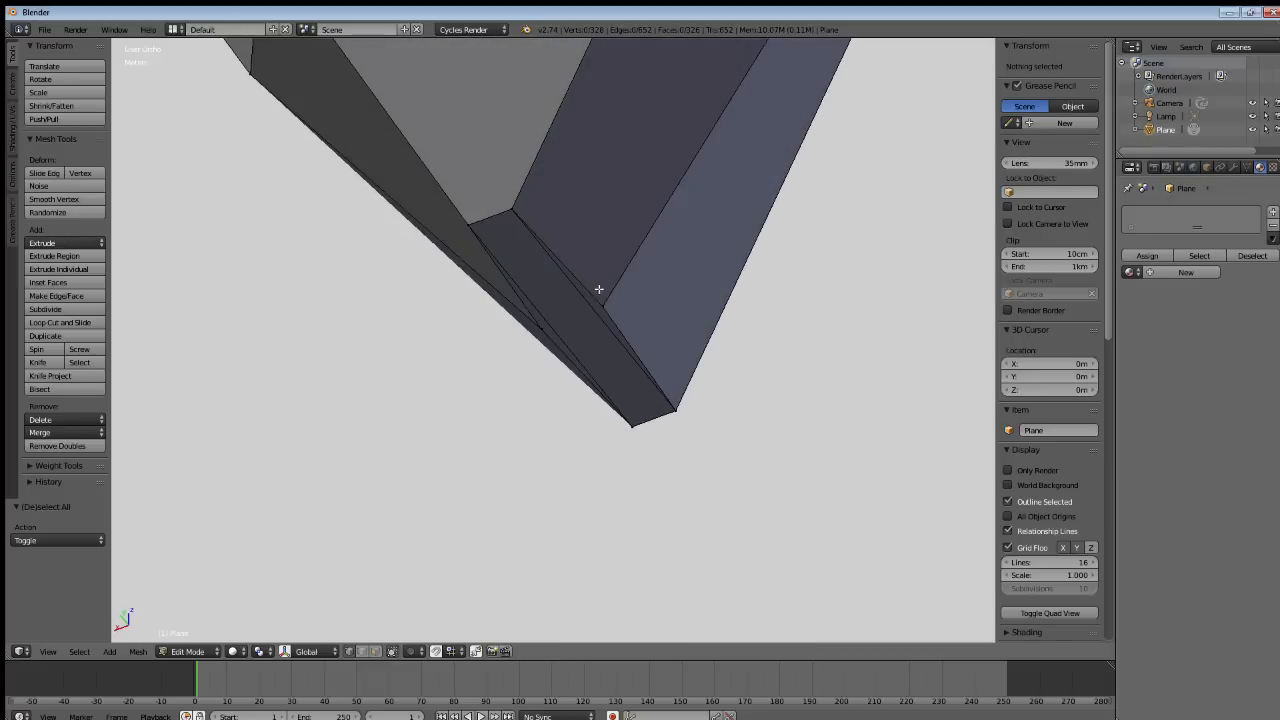
{"action": "right_click", "coordinate": [506, 215]}
{"action": "key", "text": "a"}
{"action": "right_click", "coordinate": [503, 220]}
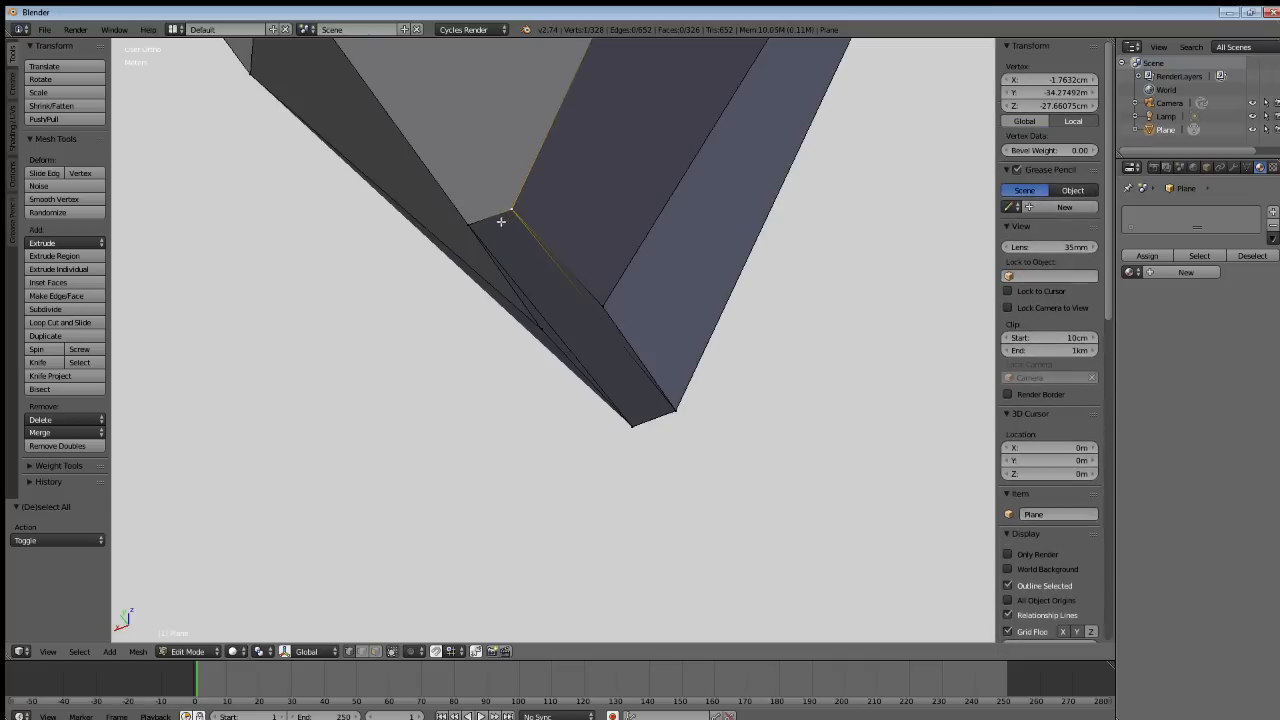
{"action": "right_click", "coordinate": [471, 227], "text": "shift"}
{"action": "right_click", "coordinate": [669, 416], "text": "shift"}
{"action": "right_click", "coordinate": [633, 432], "text": "shift"}
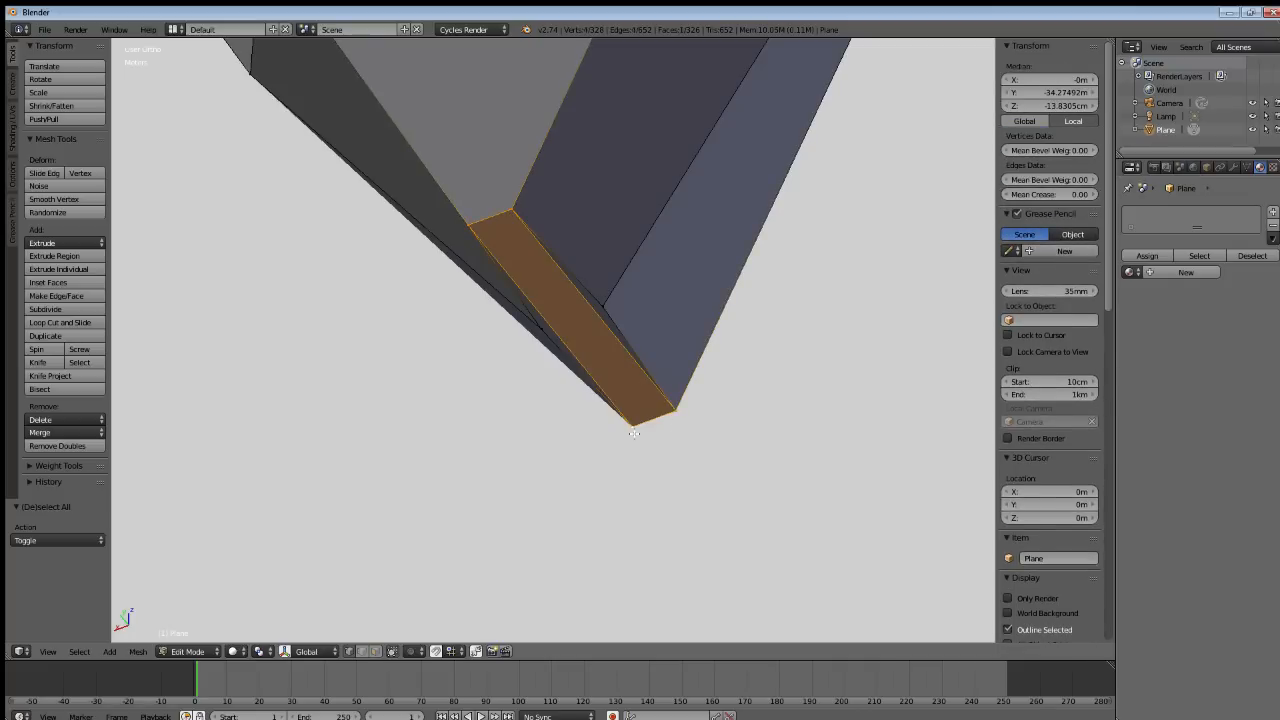
Scale the selected tip face to 0 on all axes so it collapses to a point, and clear the selection.
{"action": "type", "text": "s"}
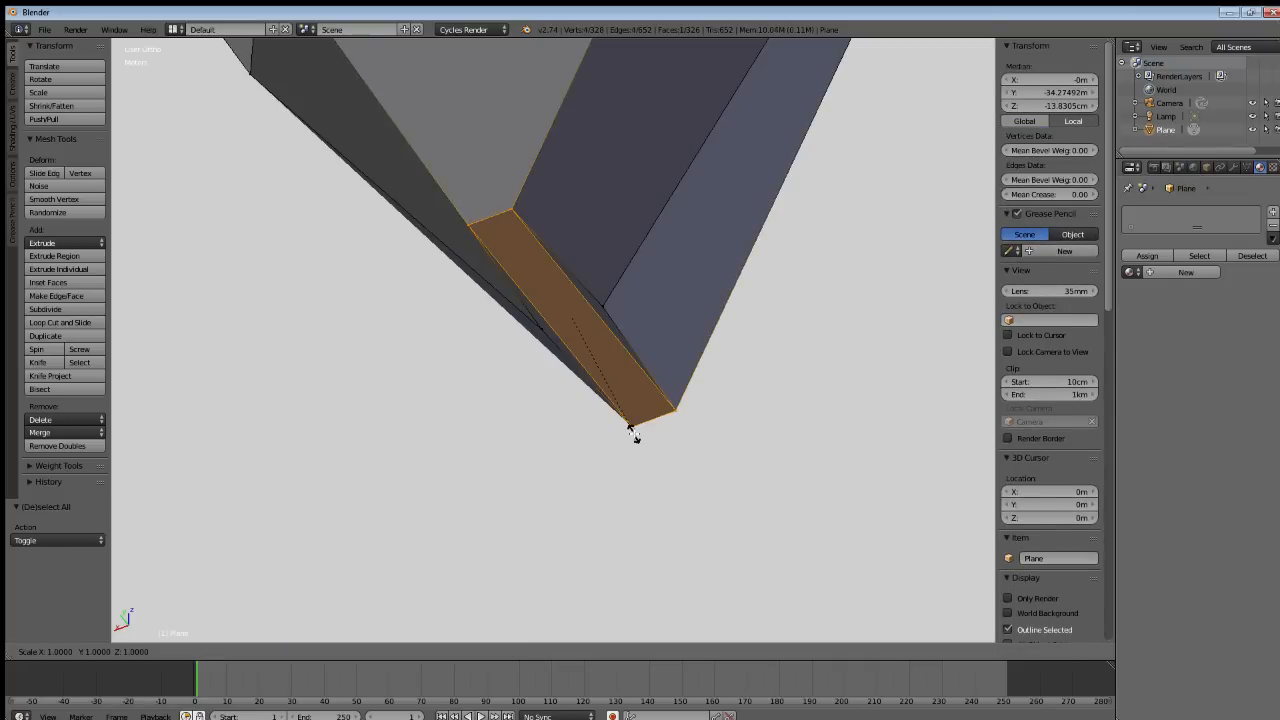
{"action": "type", "text": "0"}
{"action": "key", "text": "Escape"}
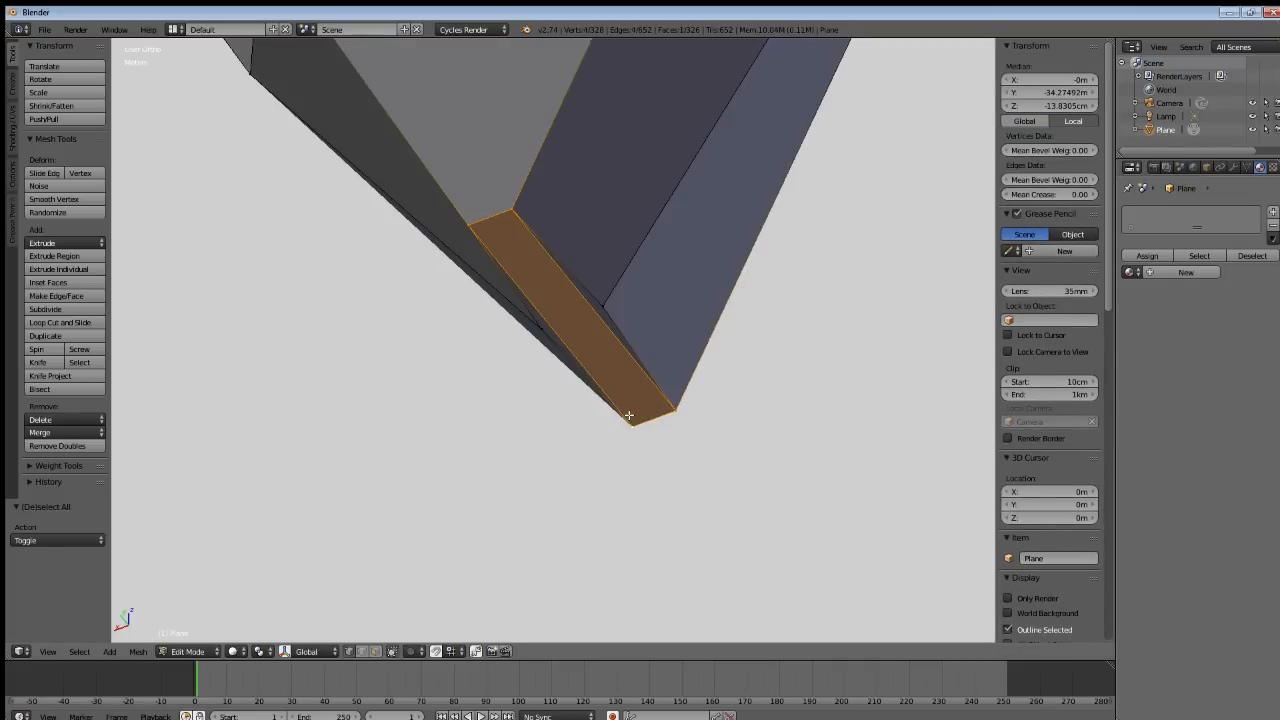
{"action": "type", "text": "s0"}
{"action": "key", "text": "Return"}
{"action": "key", "text": "a"}
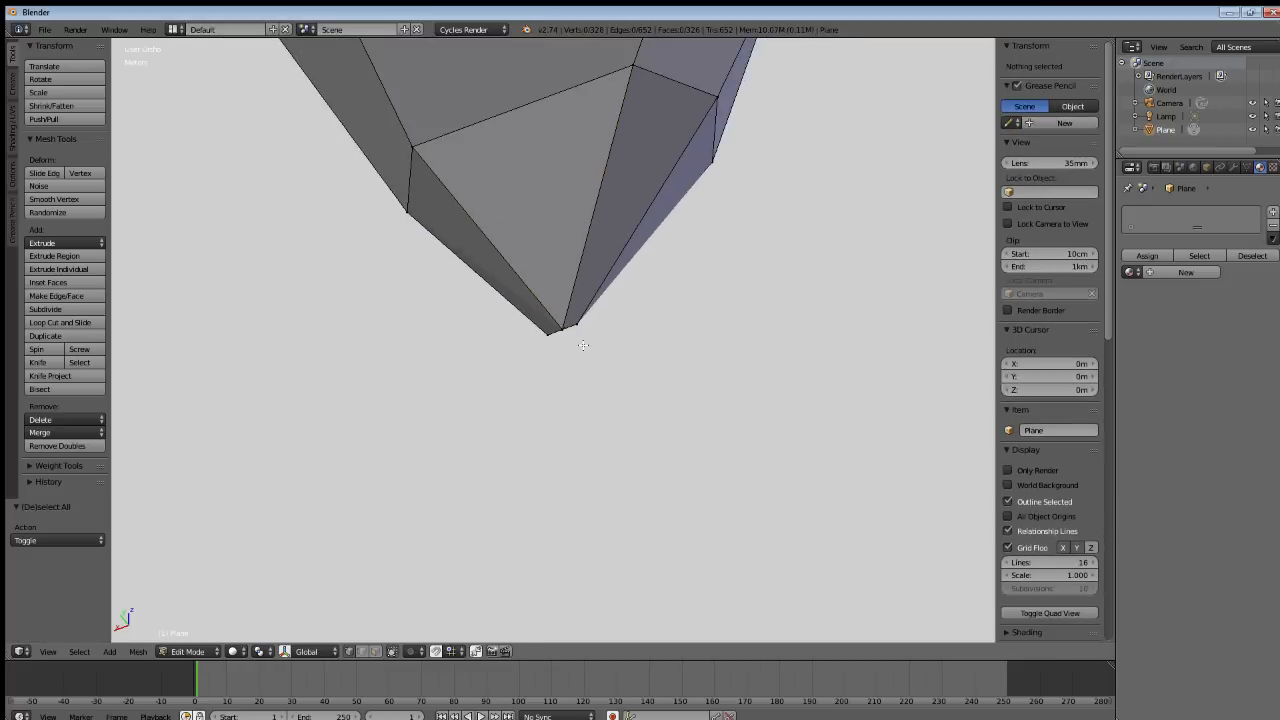
Select the four inner vertices of the first ring above the tip, two on the front and two on the back.
{"action": "middle_click_drag", "start_coordinate": [583, 345], "coordinate": [525, 73]}
{"action": "middle_click_drag", "start_coordinate": [539, 149], "coordinate": [520, 403]}
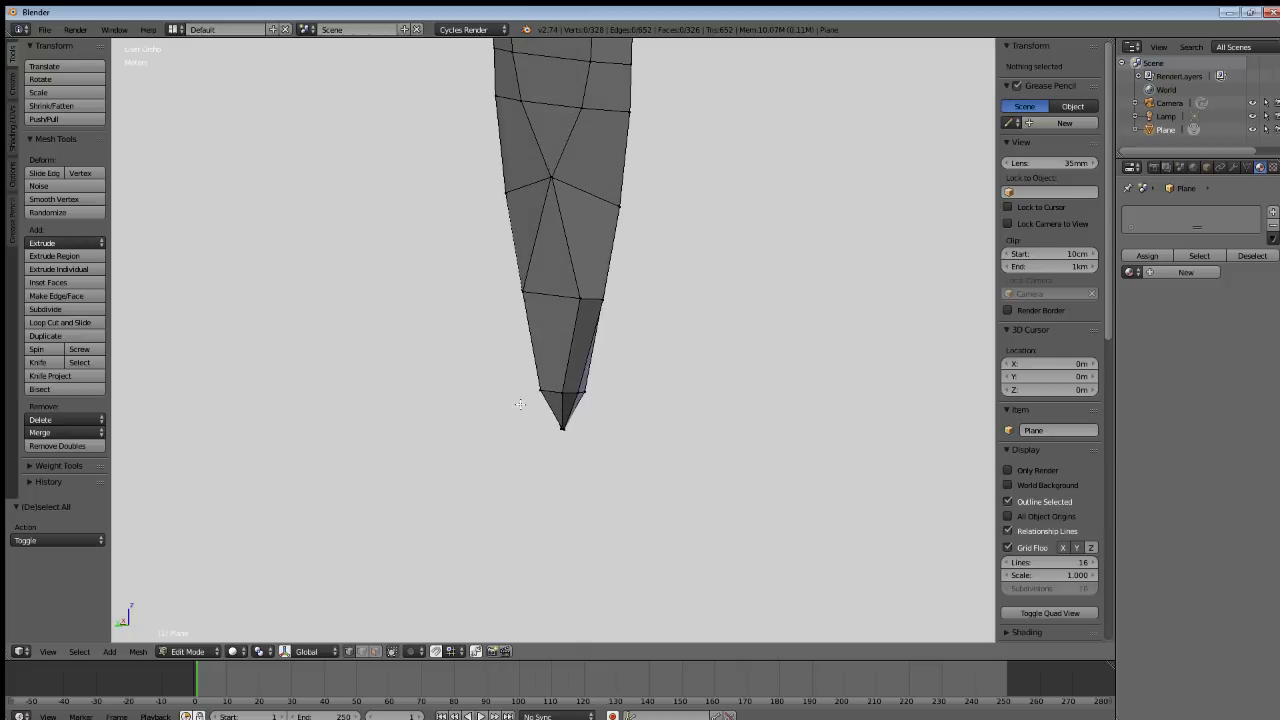
{"action": "right_click", "coordinate": [565, 392]}
{"action": "right_click", "coordinate": [544, 389], "text": "shift"}
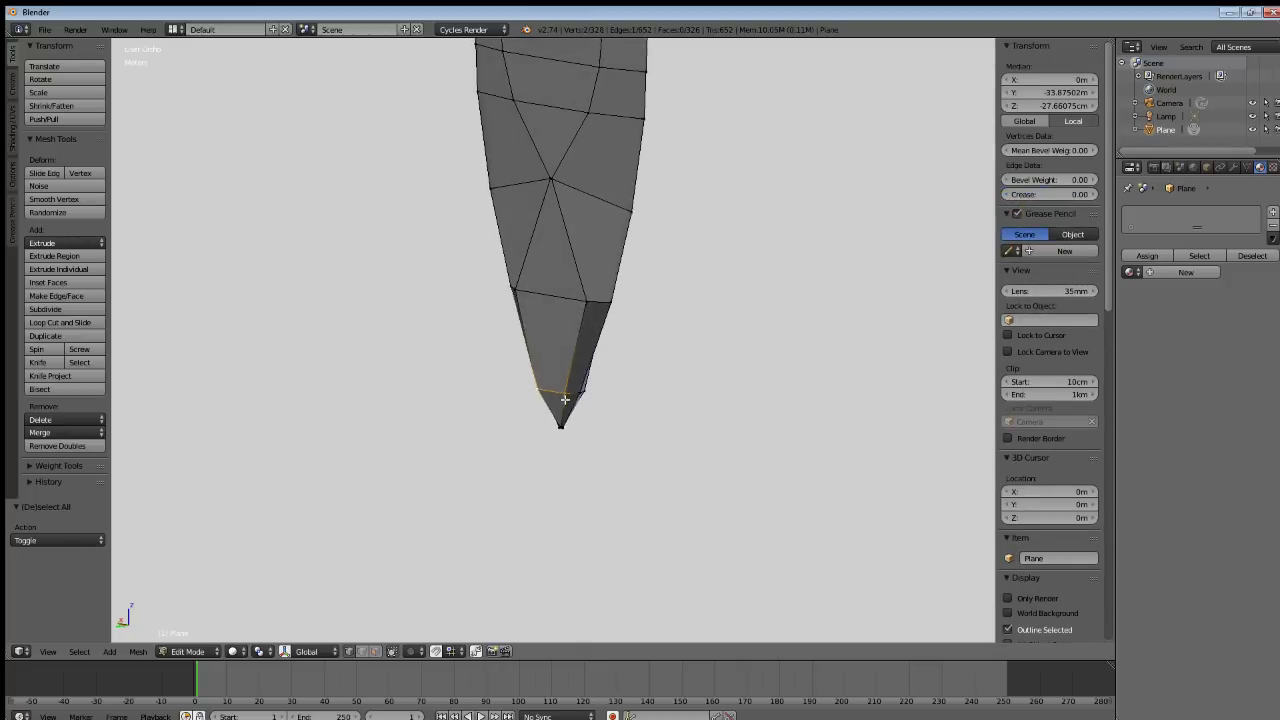
{"action": "mouse_move", "coordinate": [547, 385]}
{"action": "middle_mouse_down"}
{"action": "mouse_move", "coordinate": [510, 388]}
{"action": "mouse_move", "coordinate": [540, 402]}
{"action": "mouse_move", "coordinate": [566, 392]}
{"action": "middle_mouse_up"}
{"action": "right_click", "coordinate": [571, 382], "text": "shift"}
{"action": "scroll", "coordinate": [575, 385], "scroll_direction": "up", "scroll_amount": 3}
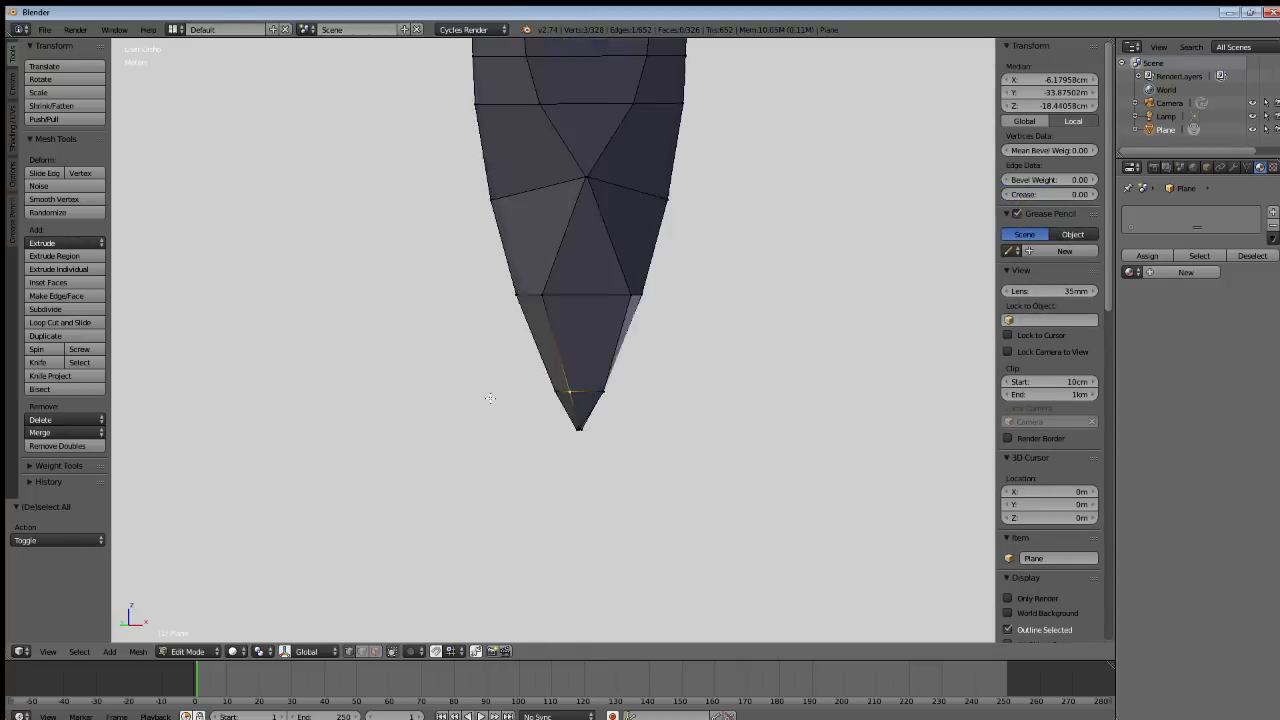
{"action": "right_click", "coordinate": [597, 394], "text": "shift"}
{"action": "middle_click_drag", "start_coordinate": [597, 394], "coordinate": [756, 391]}
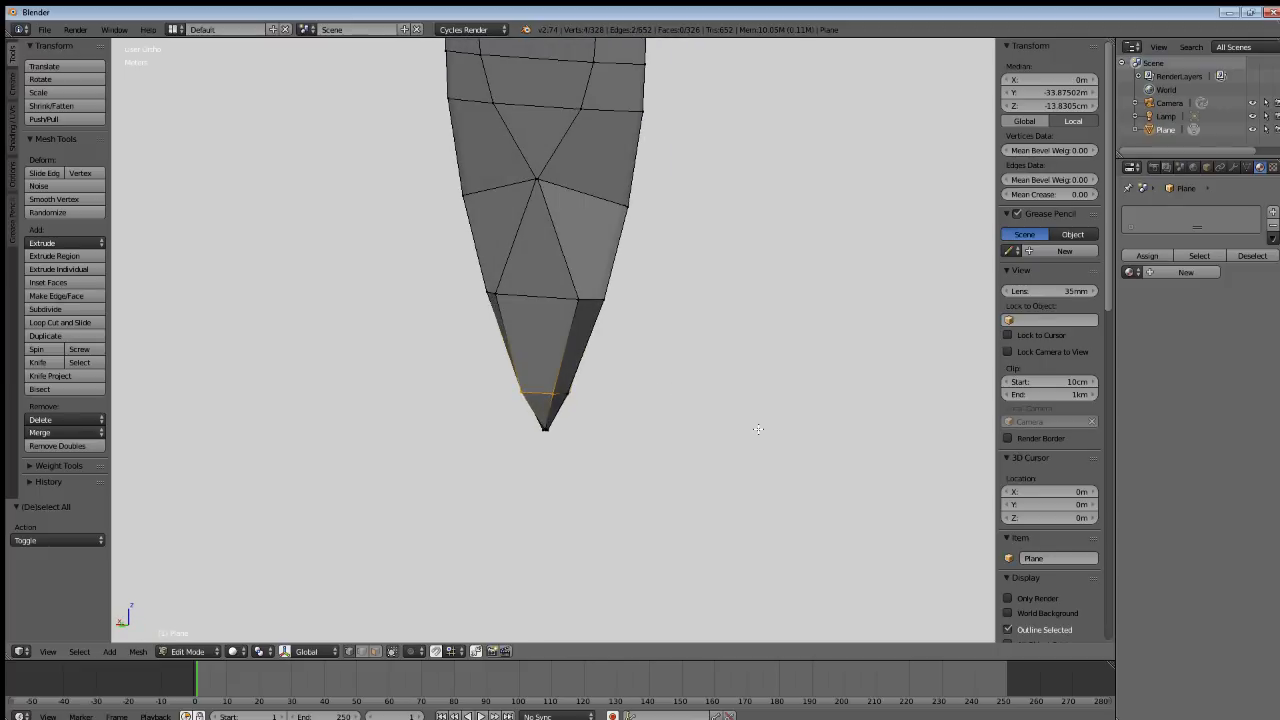
Scale the four vertices of the first ring above the tip to 0 along Y and clear the selection.
{"action": "key", "text": "s"}
{"action": "key", "text": "y"}
{"action": "key", "text": "0"}
{"action": "key", "text": "Return"}
{"action": "key", "text": "a"}
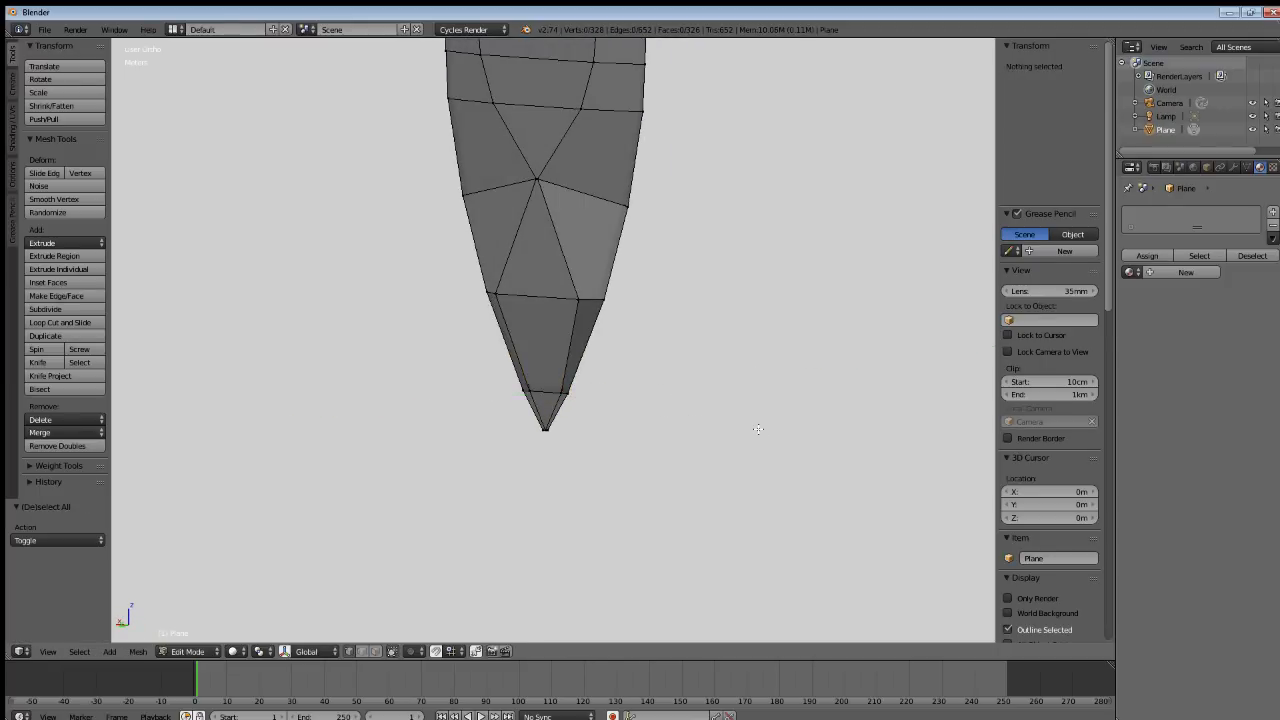
Select the four inner vertices of the second ring above the tip, two on the front and two on the back.
{"action": "mouse_move", "coordinate": [553, 316]}
{"action": "middle_mouse_down"}
{"action": "mouse_move", "coordinate": [443, 300]}
{"action": "mouse_move", "coordinate": [586, 331]}
{"action": "mouse_move", "coordinate": [705, 320]}
{"action": "middle_mouse_up"}
{"action": "right_click", "coordinate": [566, 320]}
{"action": "right_click", "coordinate": [560, 312], "text": "shift"}
{"action": "right_click", "coordinate": [533, 324], "text": "shift"}
{"action": "right_click", "coordinate": [607, 320], "text": "shift"}
{"action": "scroll", "coordinate": [709, 311], "scroll_direction": "up", "scroll_amount": 2}
{"action": "right_click", "coordinate": [692, 300], "text": "shift"}
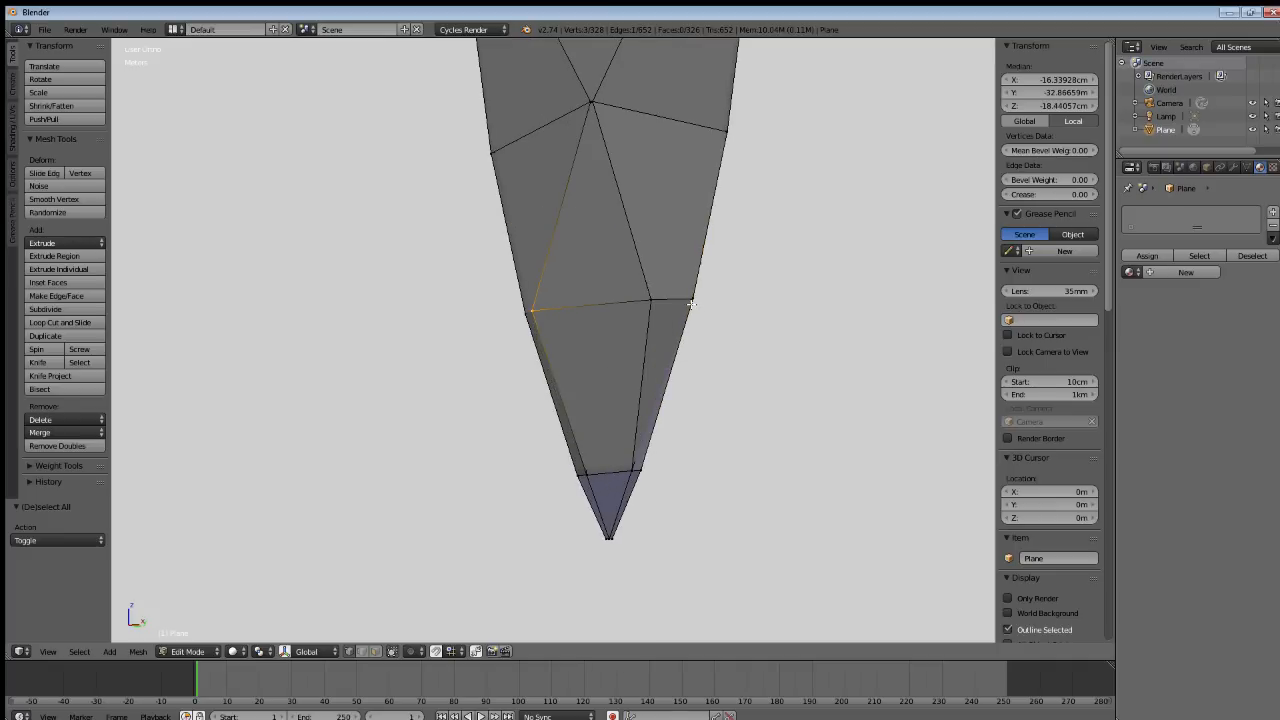
{"action": "right_click", "coordinate": [642, 298], "text": "shift"}
Scale the four vertices of the second ring above the tip to 0 along global Y and clear the selection.
{"action": "middle_click_drag", "start_coordinate": [586, 350], "coordinate": [803, 391]}
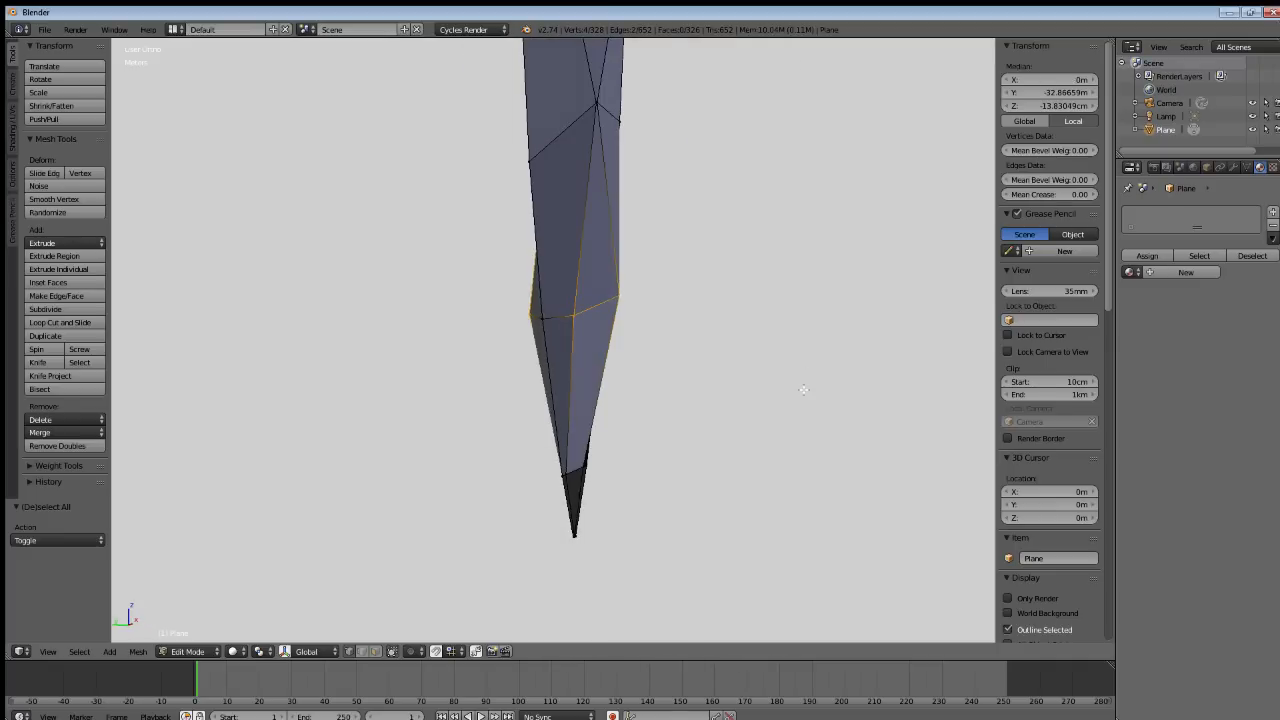
{"action": "type", "text": "sy0"}
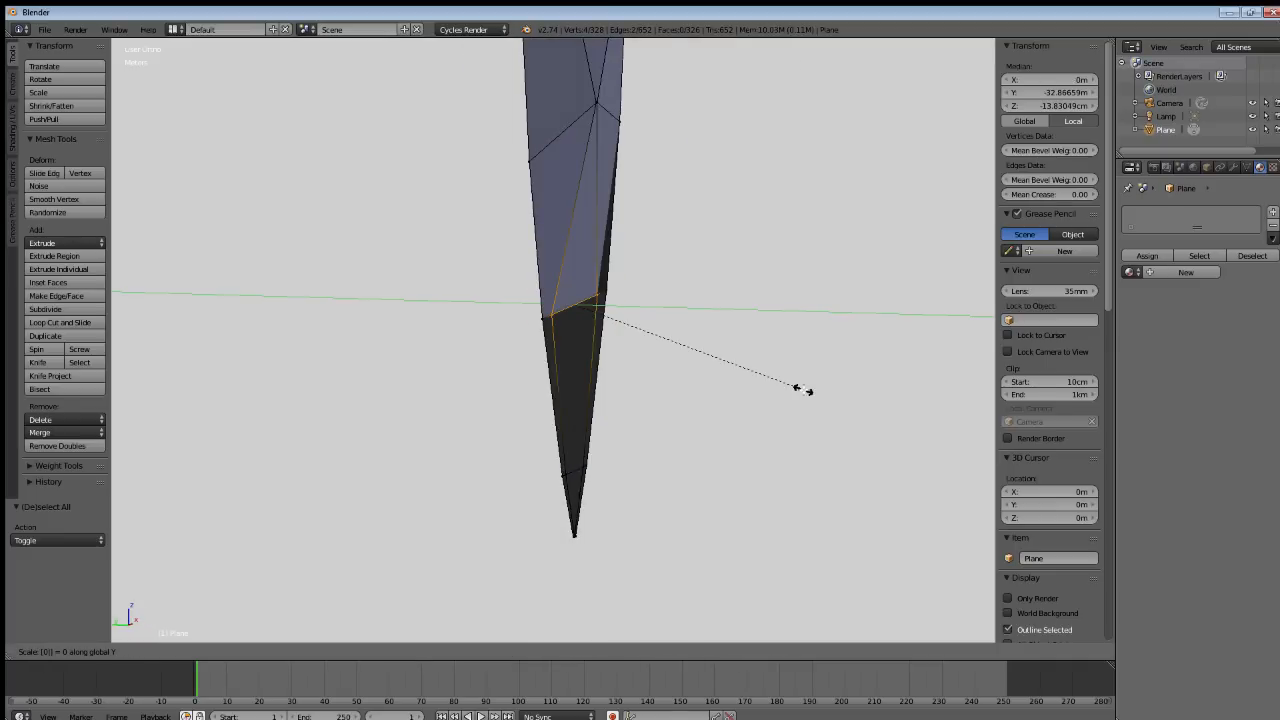
{"action": "key", "text": "Return"}
{"action": "key", "text": "a"}
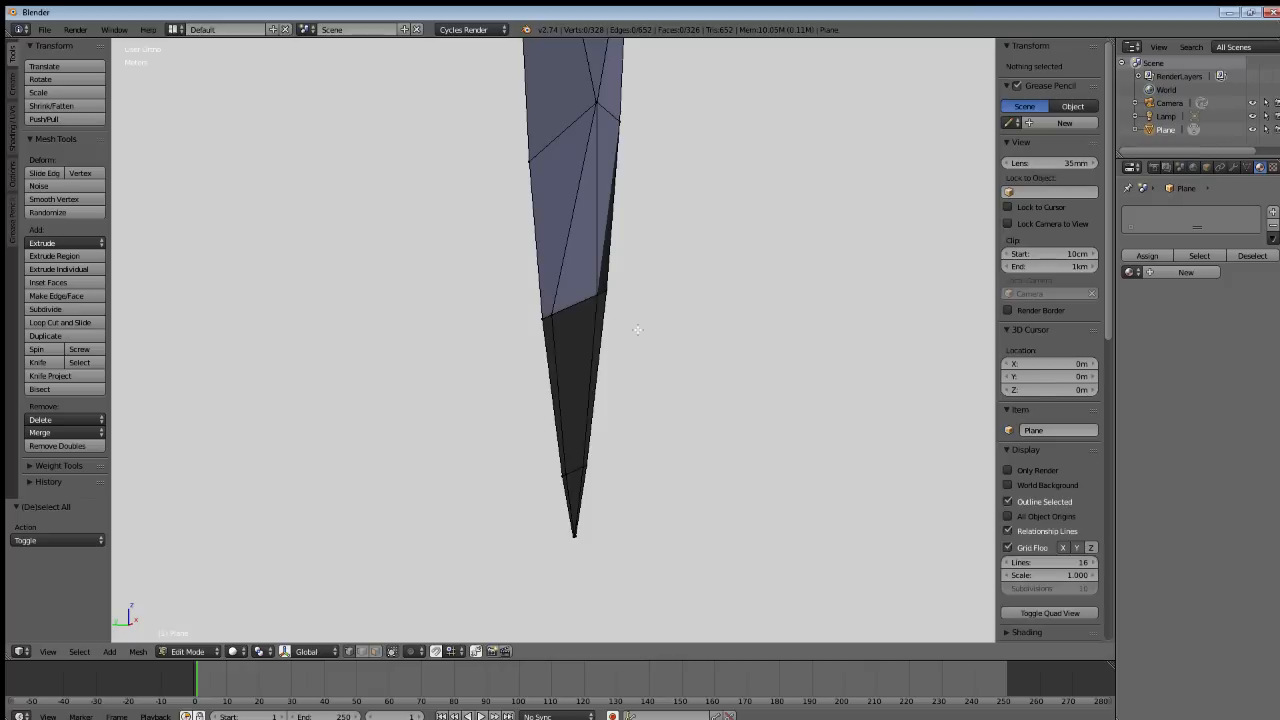
Merge the overlapping vertices of the whole mesh with Remove Doubles and clear the selection.
{"action": "middle_click_drag", "start_coordinate": [544, 260], "coordinate": [659, 264]}
{"action": "scroll", "coordinate": [374, 321], "scroll_direction": "down", "scroll_amount": 8}
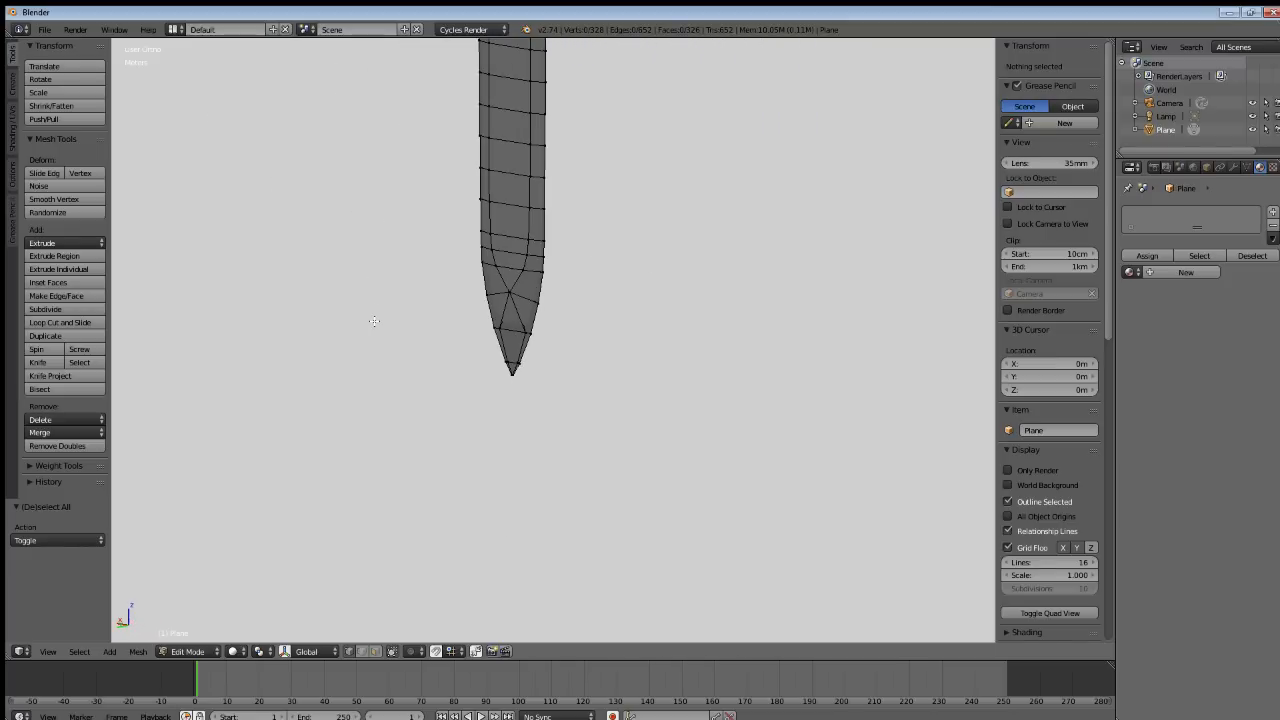
{"action": "key", "text": "a"}
{"action": "key", "text": "w"}
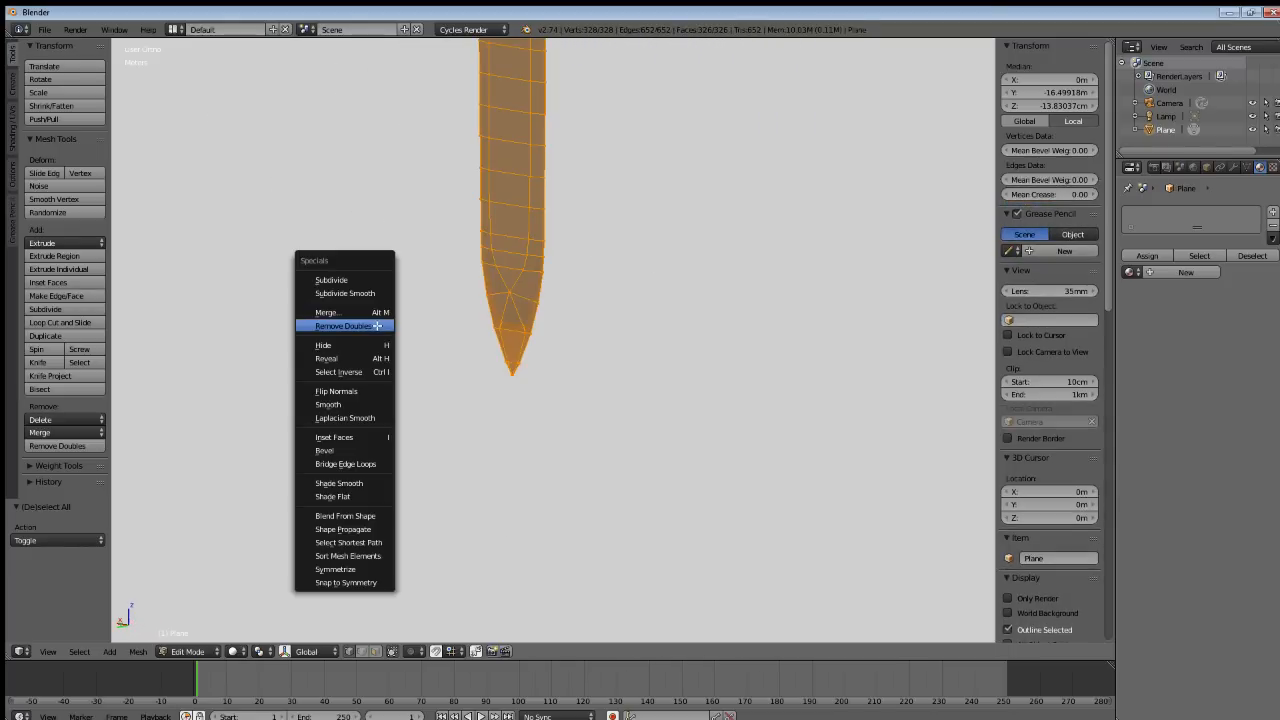
{"action": "left_click", "coordinate": [370, 326]}
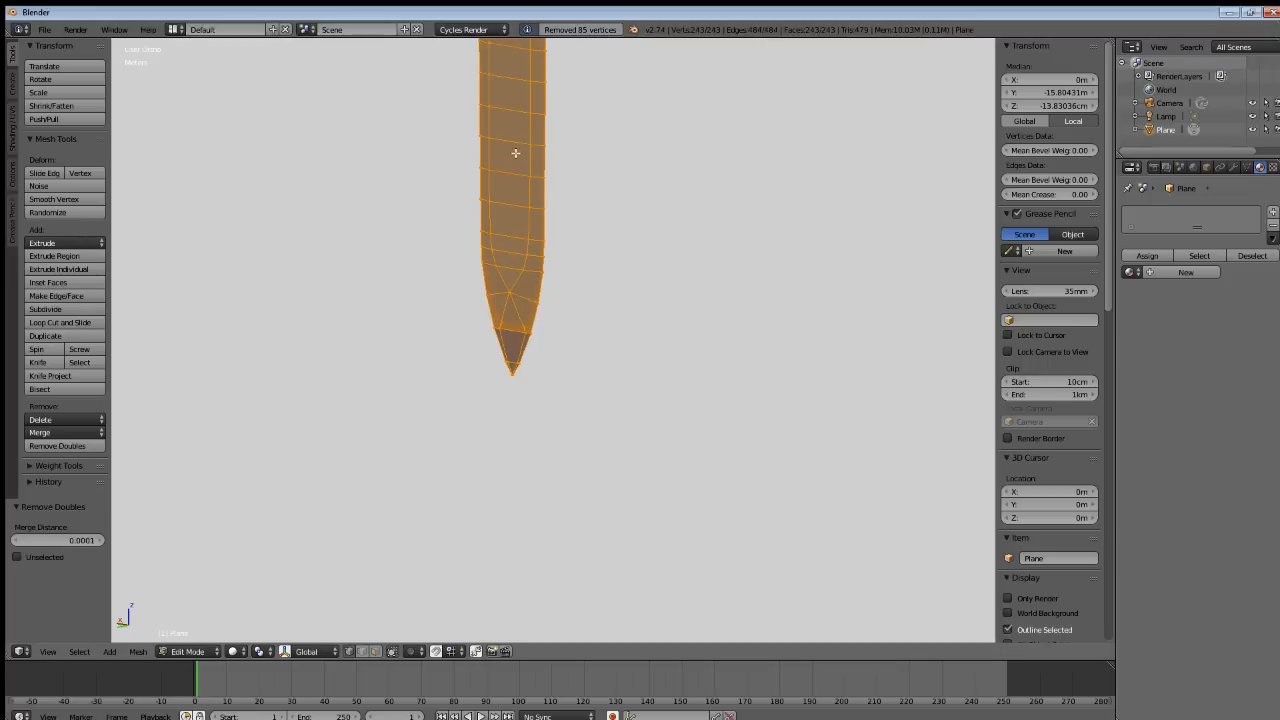
{"action": "middle_click_drag", "start_coordinate": [515, 152], "coordinate": [566, 299]}
{"action": "key", "text": "a"}
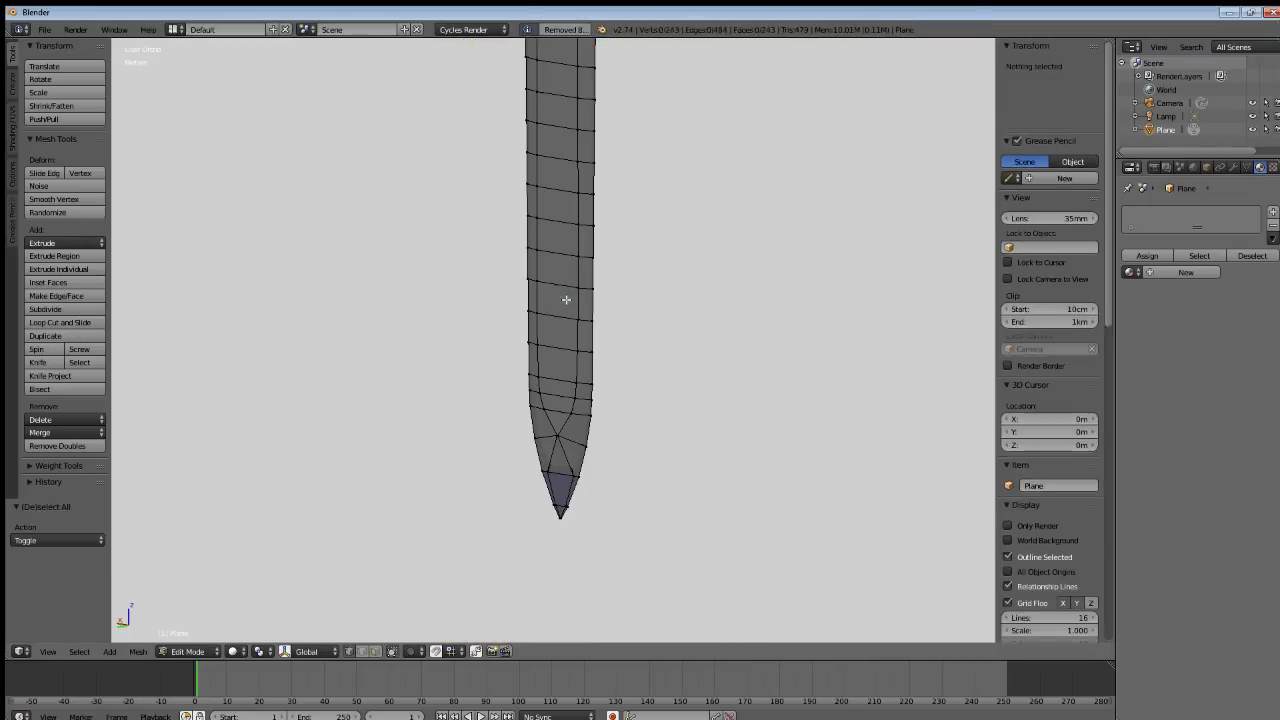
Undo the Remove Doubles operation on the blade mesh.
{"action": "scroll", "coordinate": [591, 451], "scroll_direction": "up", "scroll_amount": 8}
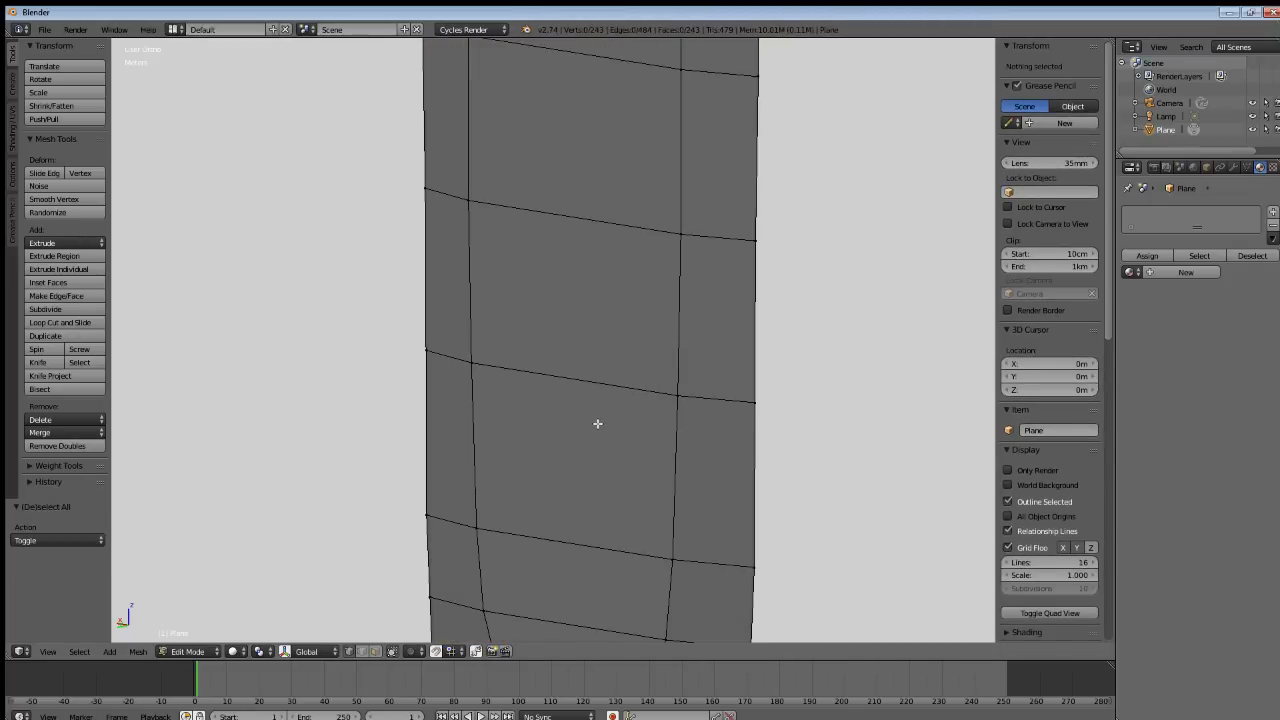
{"action": "mouse_move", "coordinate": [597, 423]}
{"action": "middle_mouse_down"}
{"action": "mouse_move", "coordinate": [523, 383]}
{"action": "mouse_move", "coordinate": [589, 360]}
{"action": "mouse_move", "coordinate": [499, 346]}
{"action": "middle_mouse_up"}
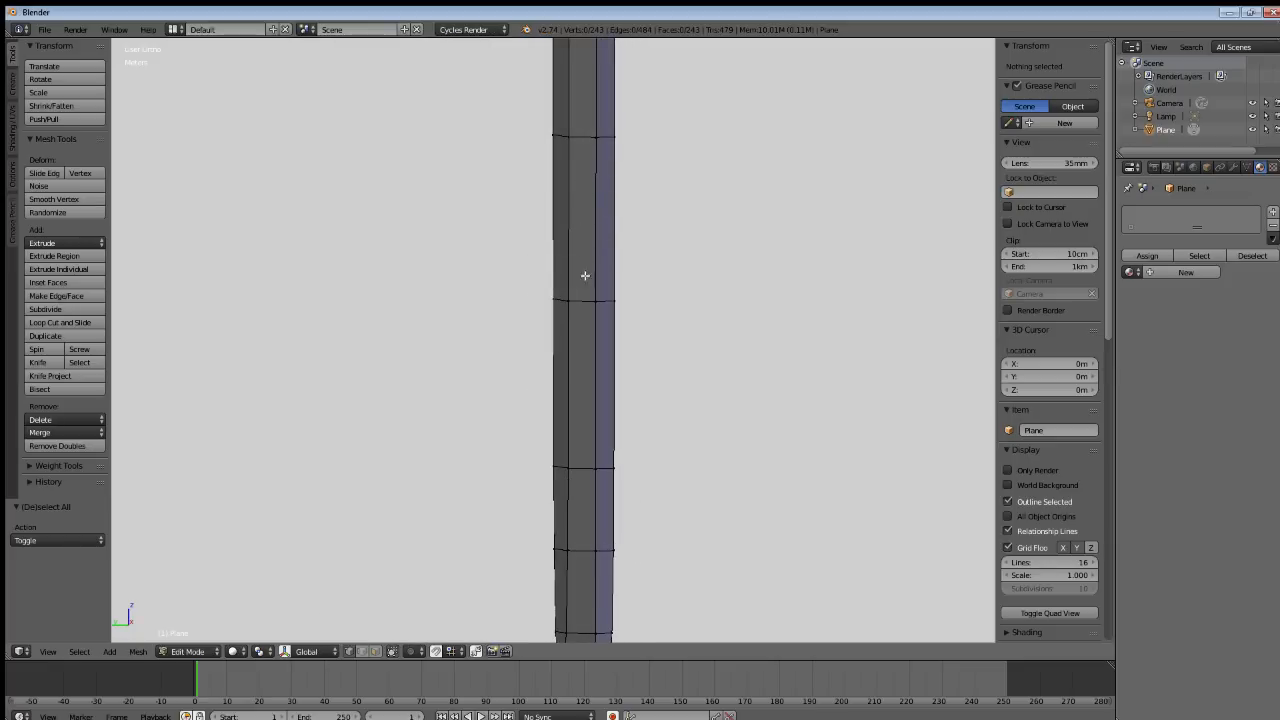
{"action": "middle_click_drag", "start_coordinate": [589, 440], "coordinate": [648, 432]}
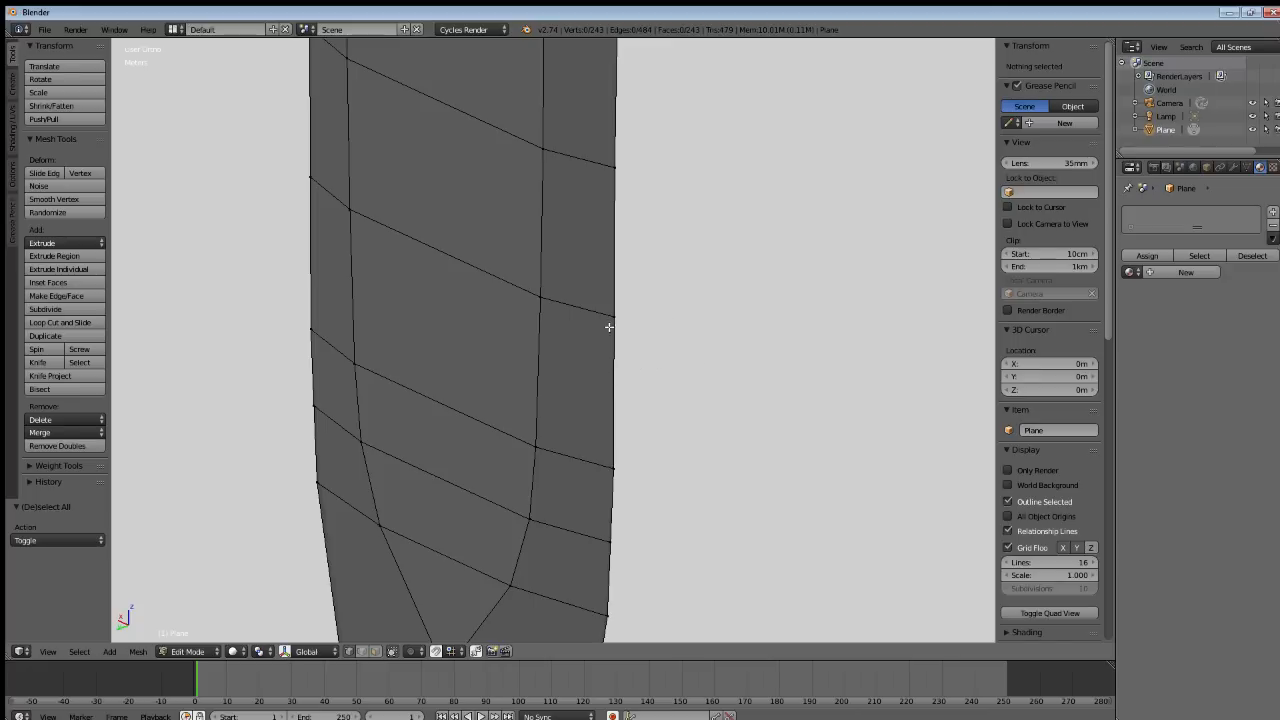
{"action": "scroll", "coordinate": [618, 345], "scroll_direction": "up", "scroll_amount": 4}
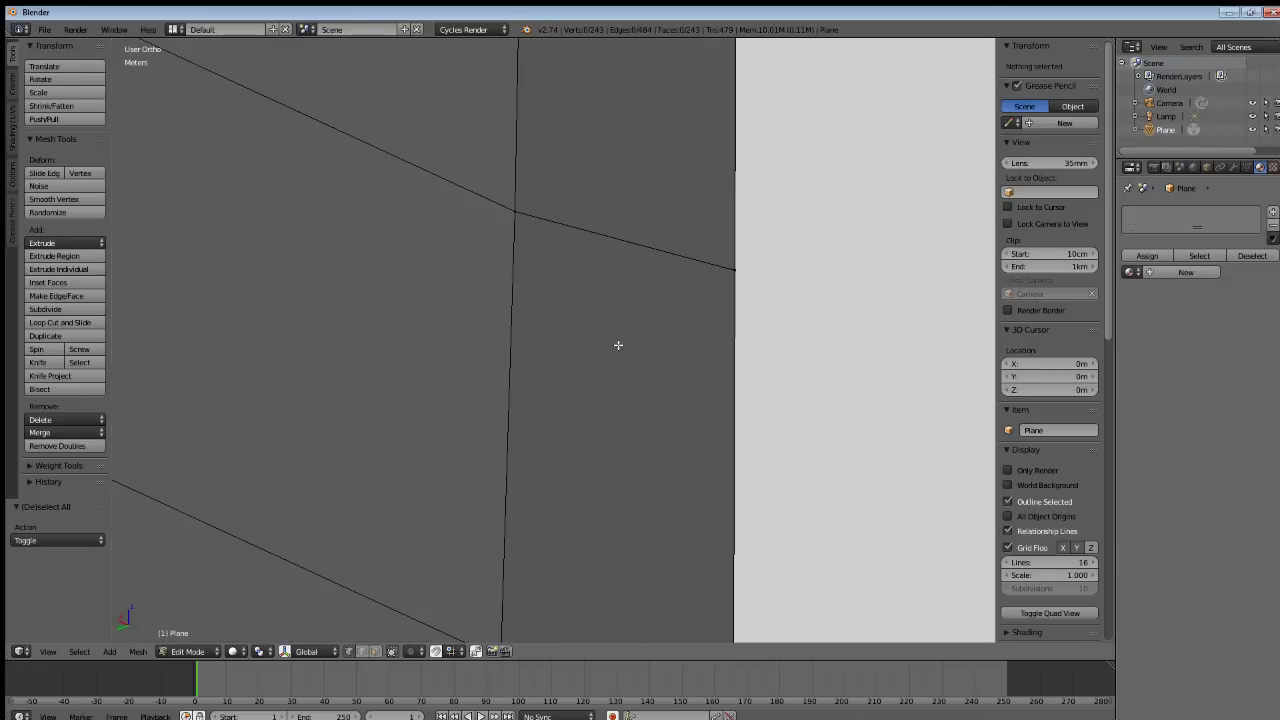
{"action": "middle_click_drag", "start_coordinate": [675, 329], "coordinate": [584, 406], "text": "shift"}
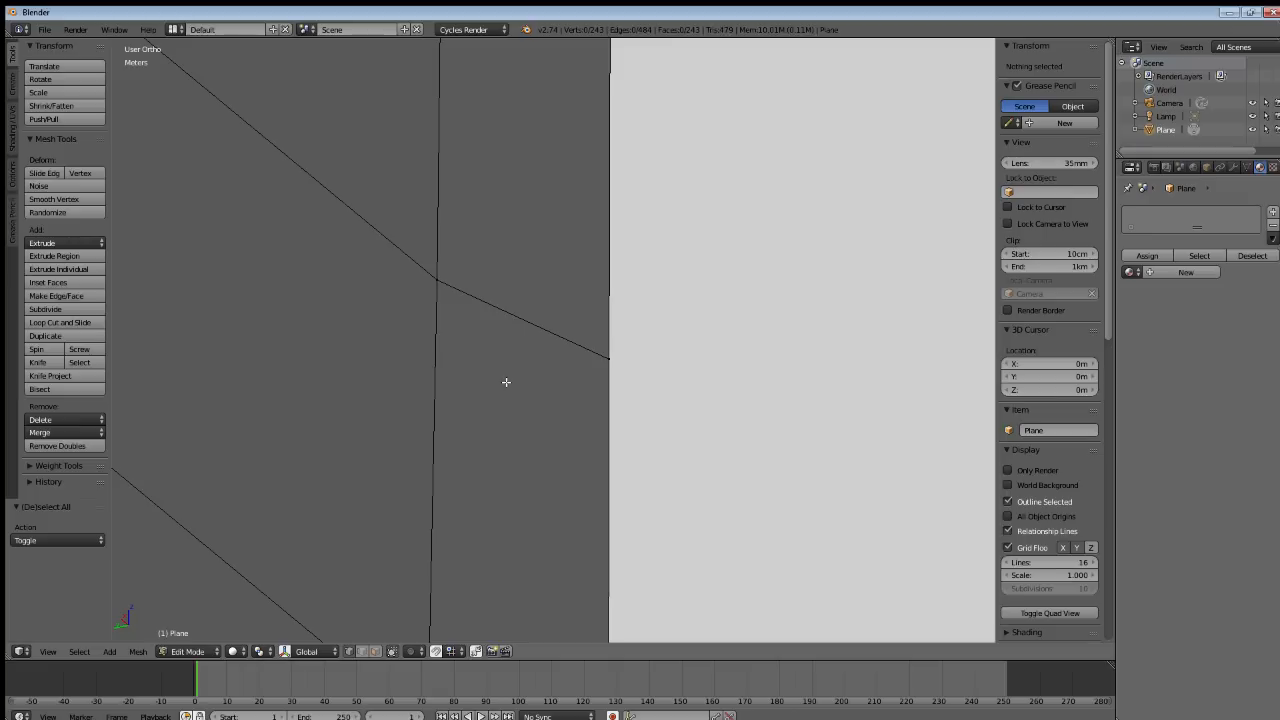
{"action": "key", "text": "a"}
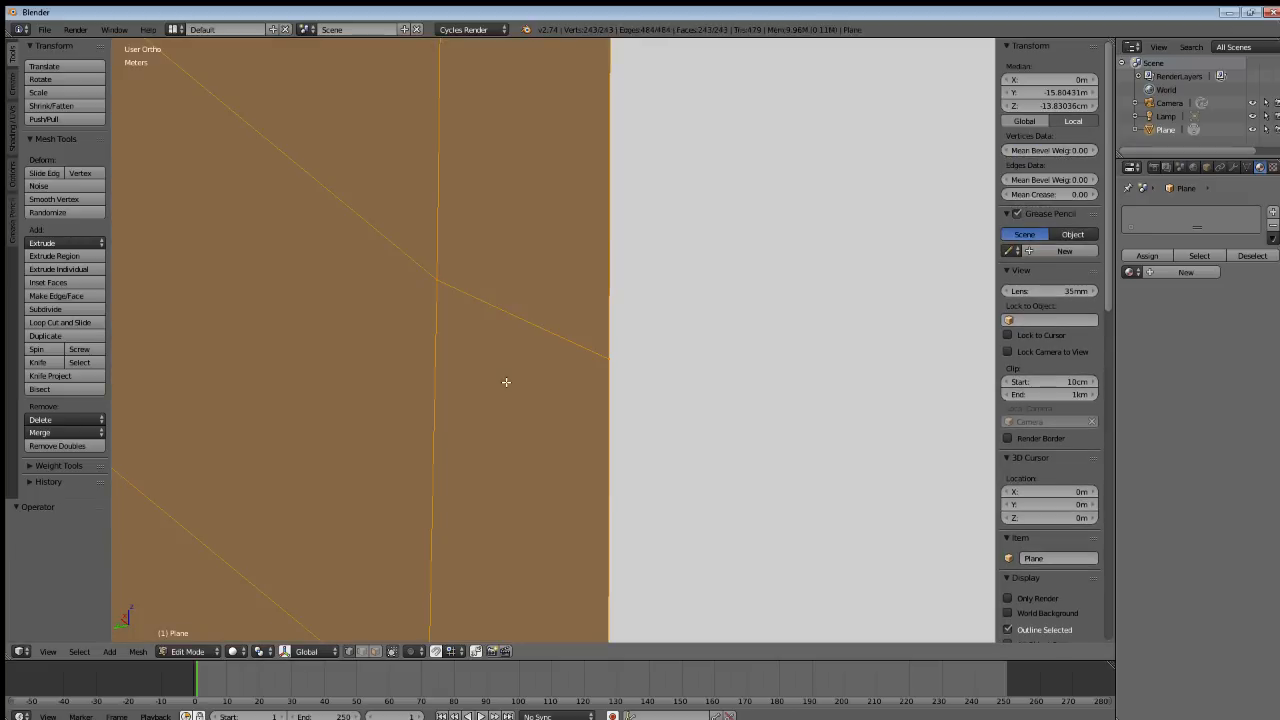
{"action": "key", "text": "e"}
{"action": "key", "text": "a"}
Move a single vertex off the blade's side edge to check for an overlapping duplicate, cancel the moves, and clear the selection.
{"action": "right_click", "coordinate": [606, 357]}
{"action": "key", "text": "g"}
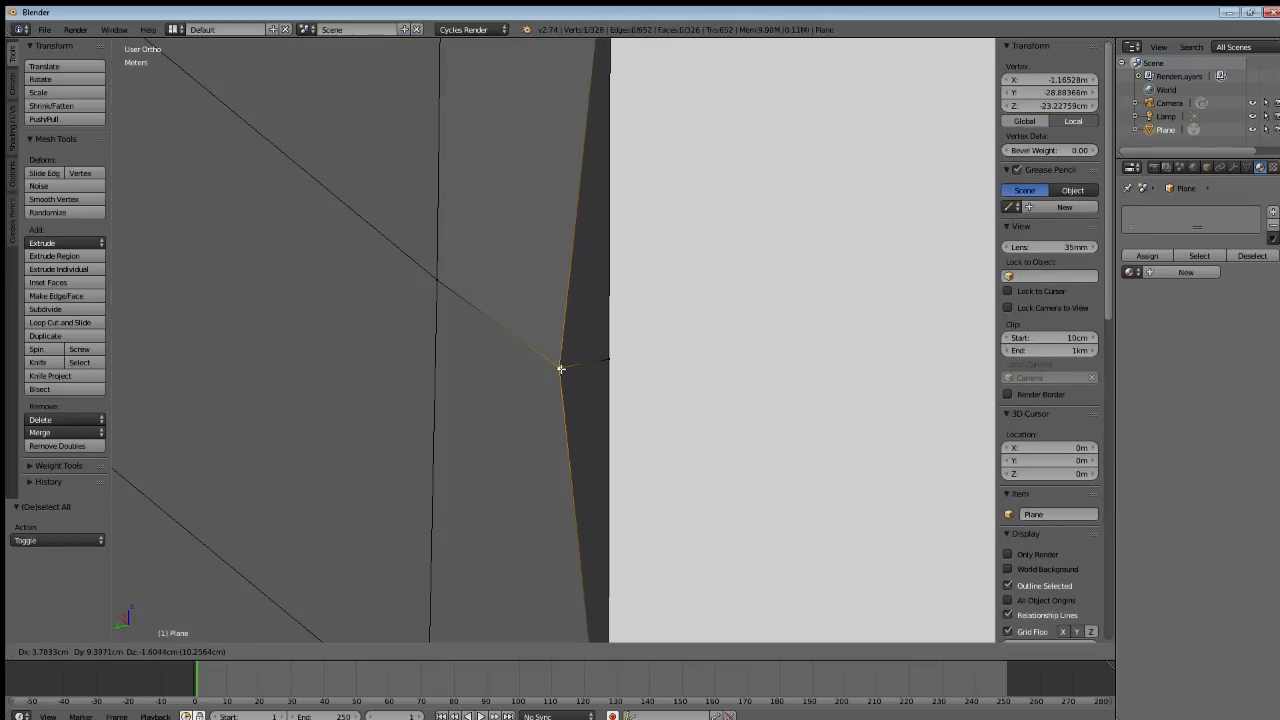
{"action": "left_click", "coordinate": [614, 370]}
{"action": "middle_click_drag", "start_coordinate": [624, 409], "coordinate": [594, 401]}
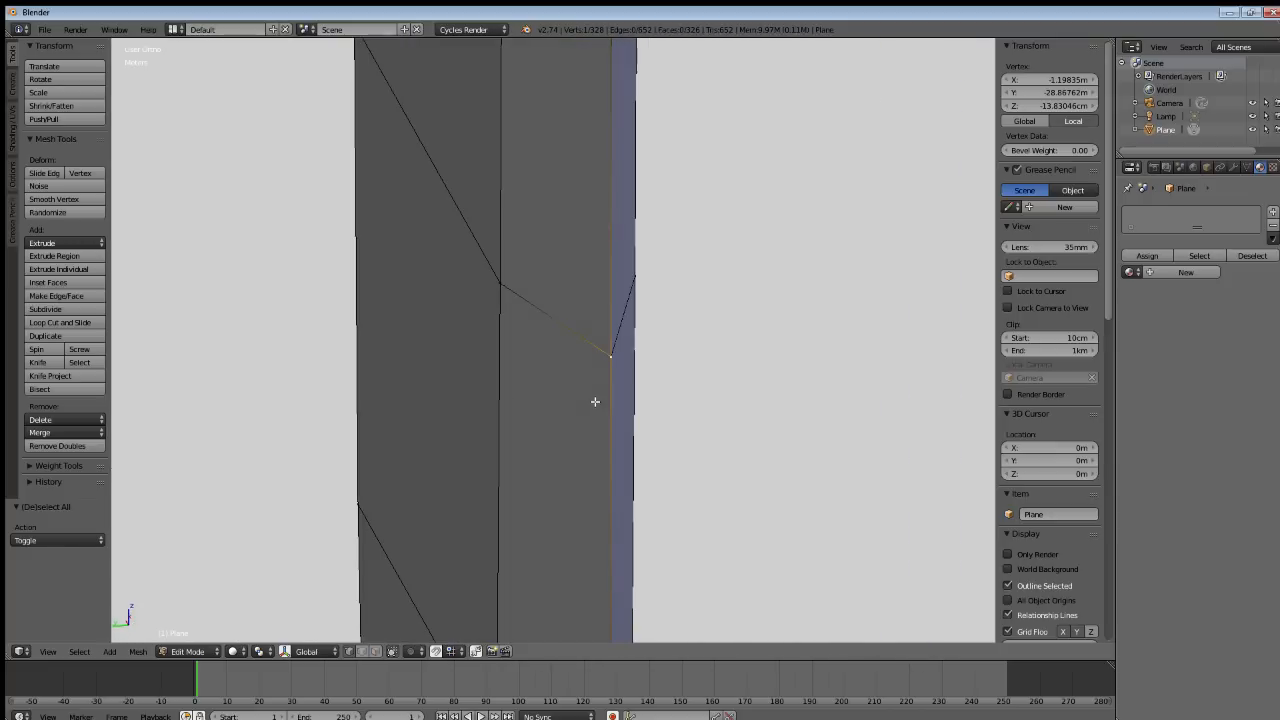
{"action": "middle_click_drag", "start_coordinate": [582, 391], "coordinate": [675, 386]}
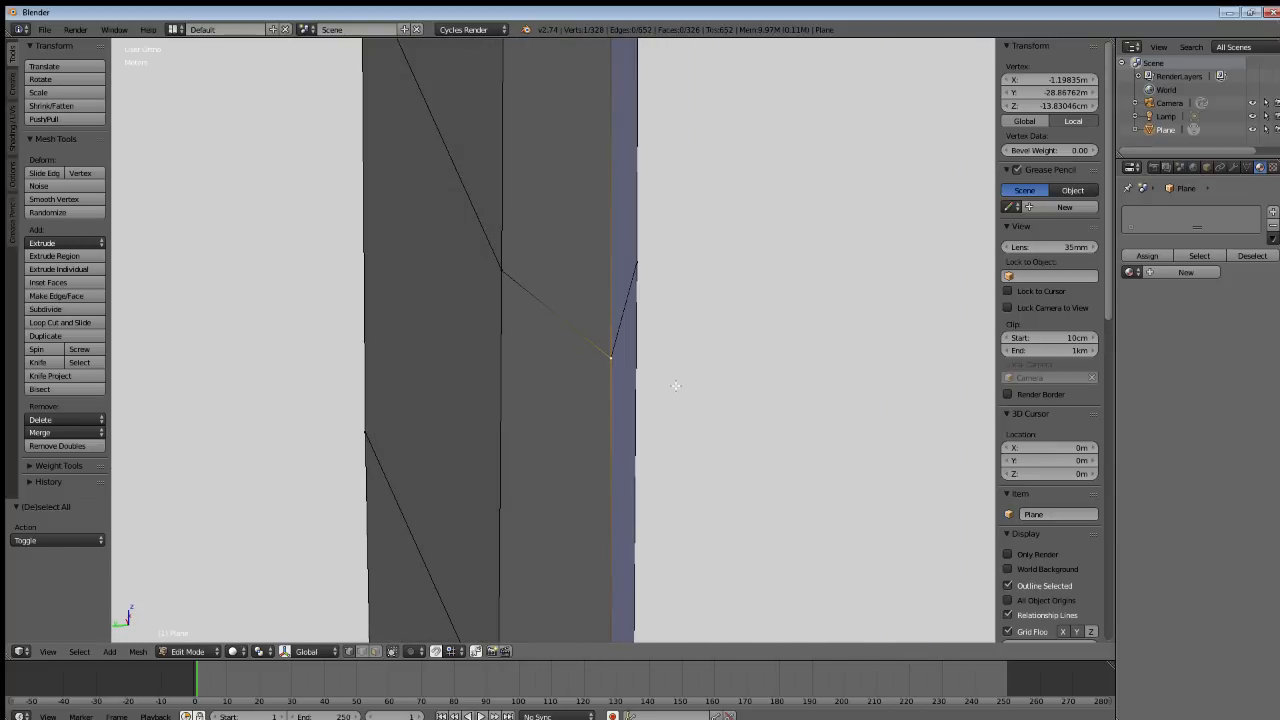
{"action": "key", "text": "g"}
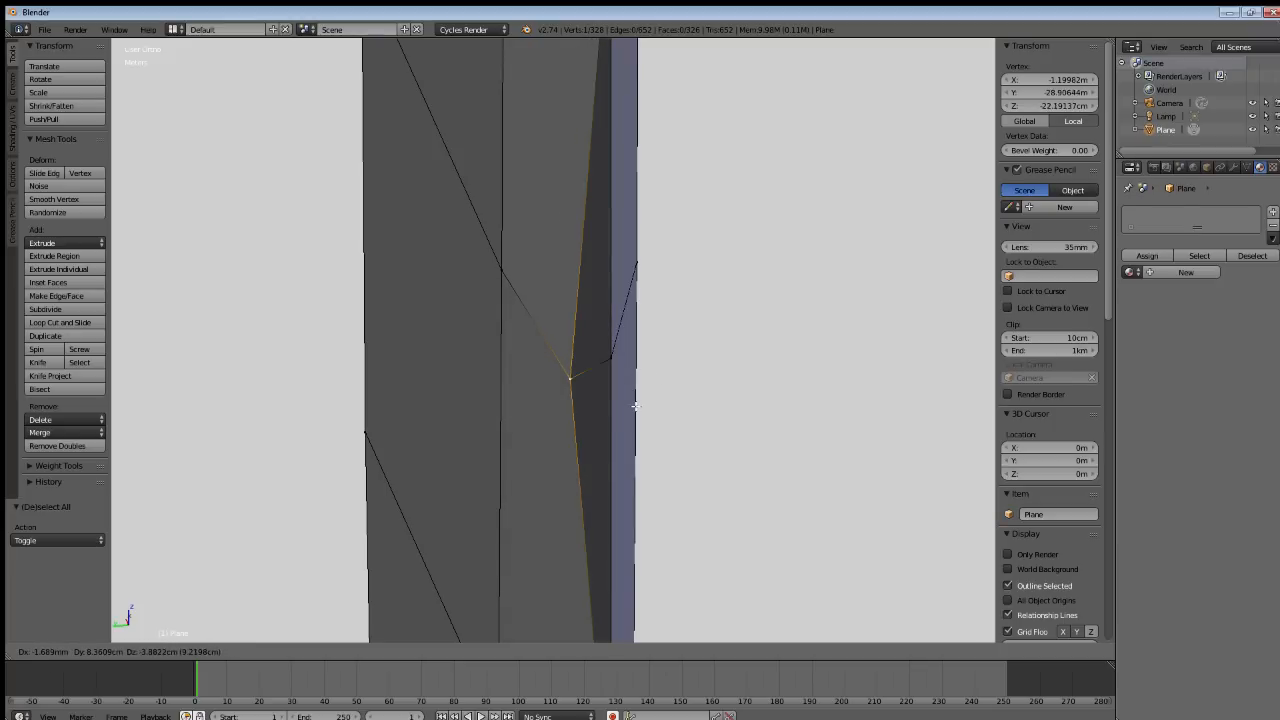
{"action": "left_click", "coordinate": [614, 366]}
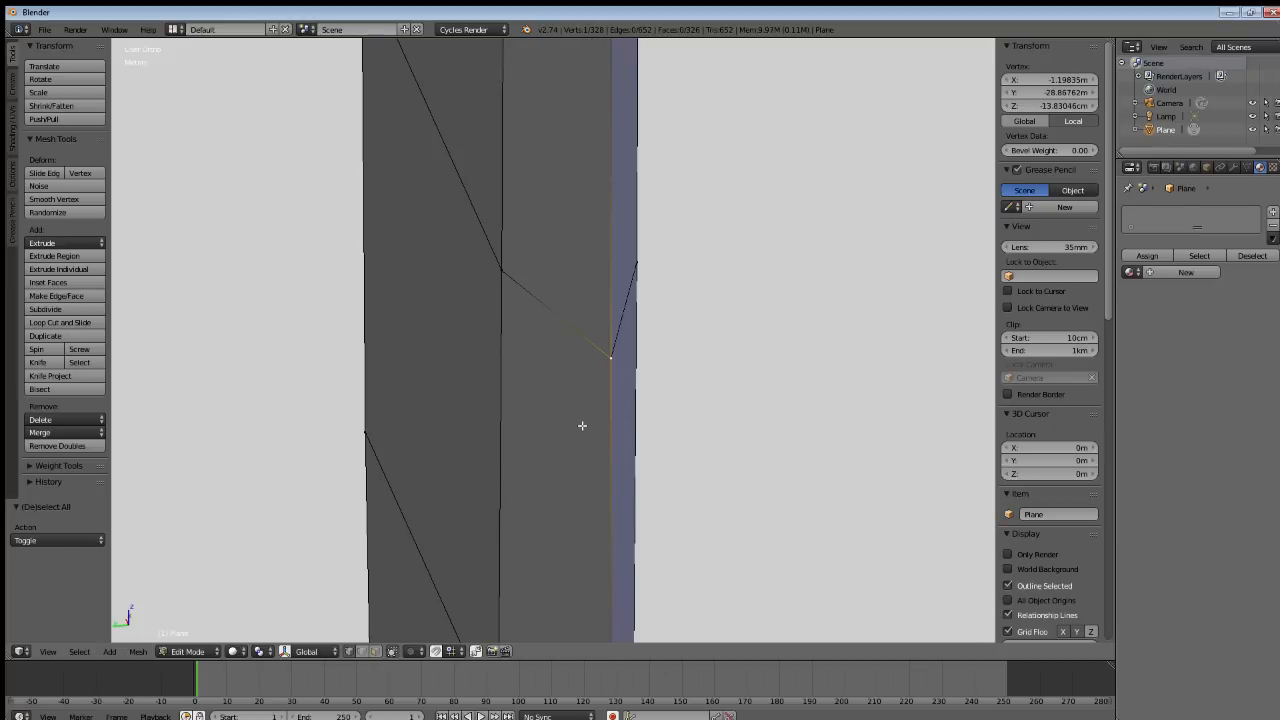
{"action": "key", "text": "a"}
Merge the overlapping vertices of the whole blade mesh again with Remove Doubles and clear the selection.
{"action": "scroll", "coordinate": [551, 412], "scroll_direction": "up", "scroll_amount": 3}
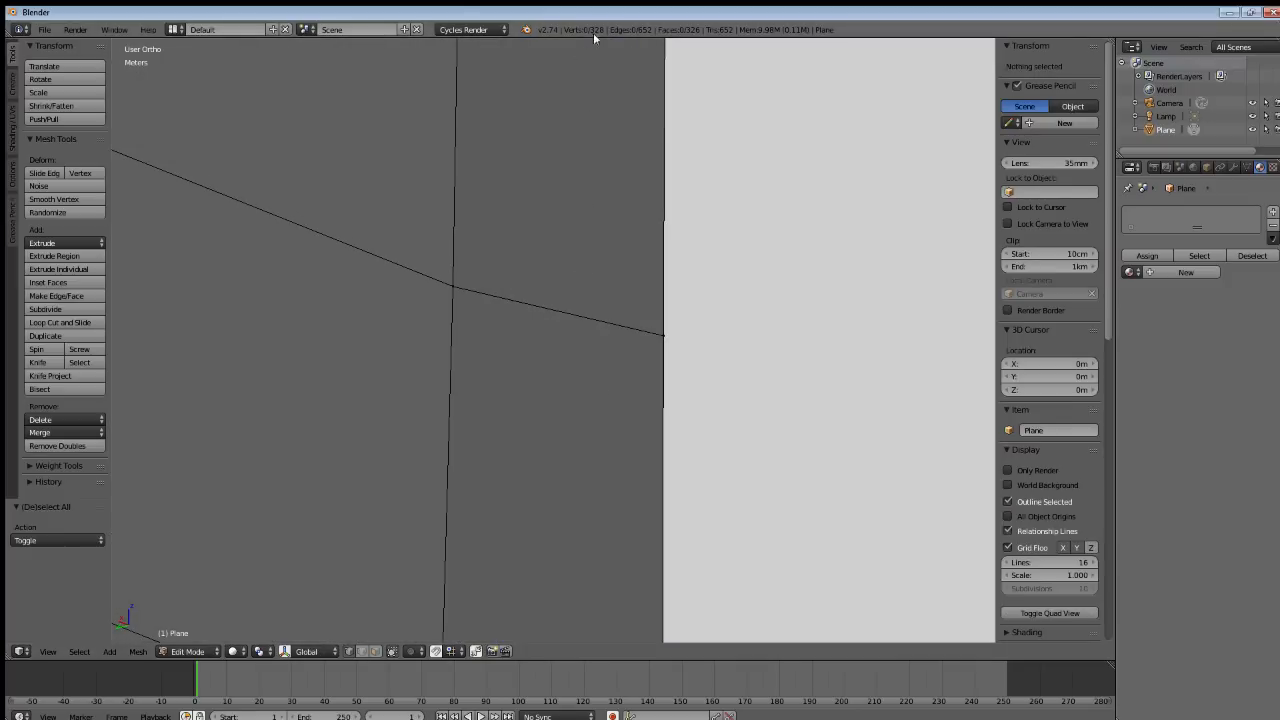
{"action": "scroll", "coordinate": [622, 240], "scroll_direction": "down", "scroll_amount": 5}
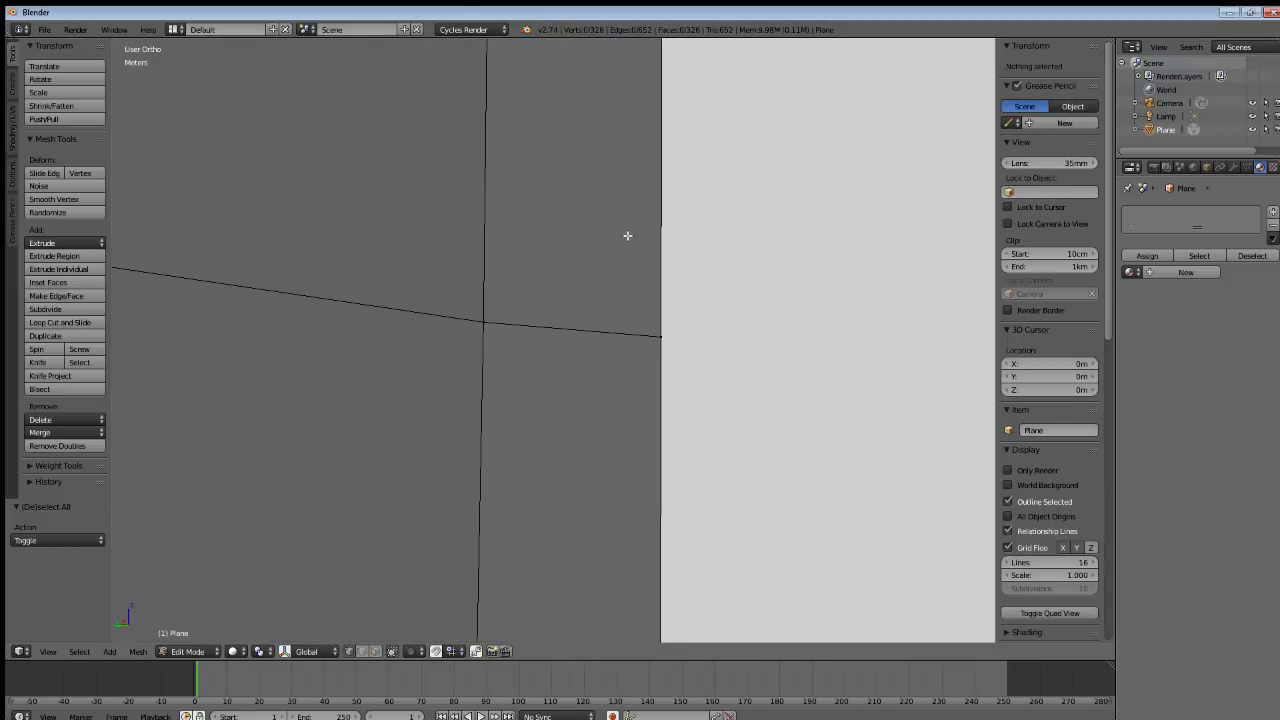
{"action": "scroll", "coordinate": [627, 237], "scroll_direction": "down", "scroll_amount": 3}
{"action": "scroll", "coordinate": [571, 344], "scroll_direction": "up", "scroll_amount": 6}
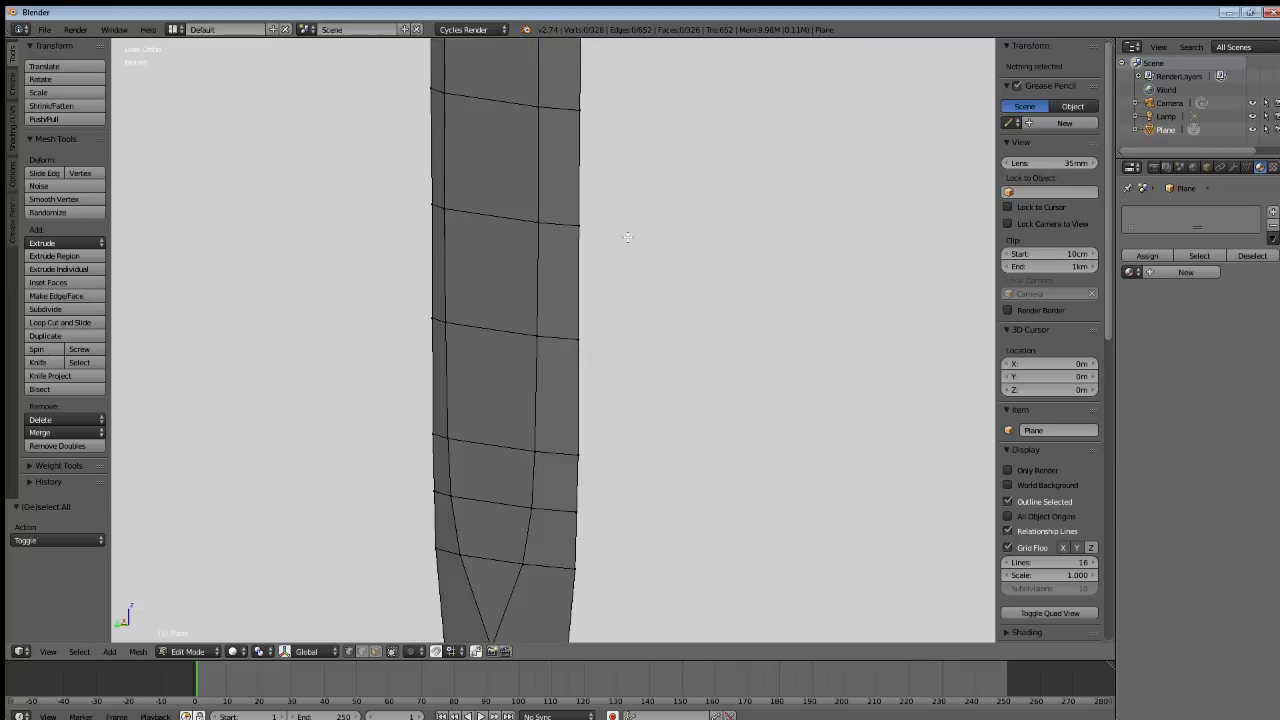
{"action": "scroll", "coordinate": [571, 344], "scroll_direction": "down", "scroll_amount": 2}
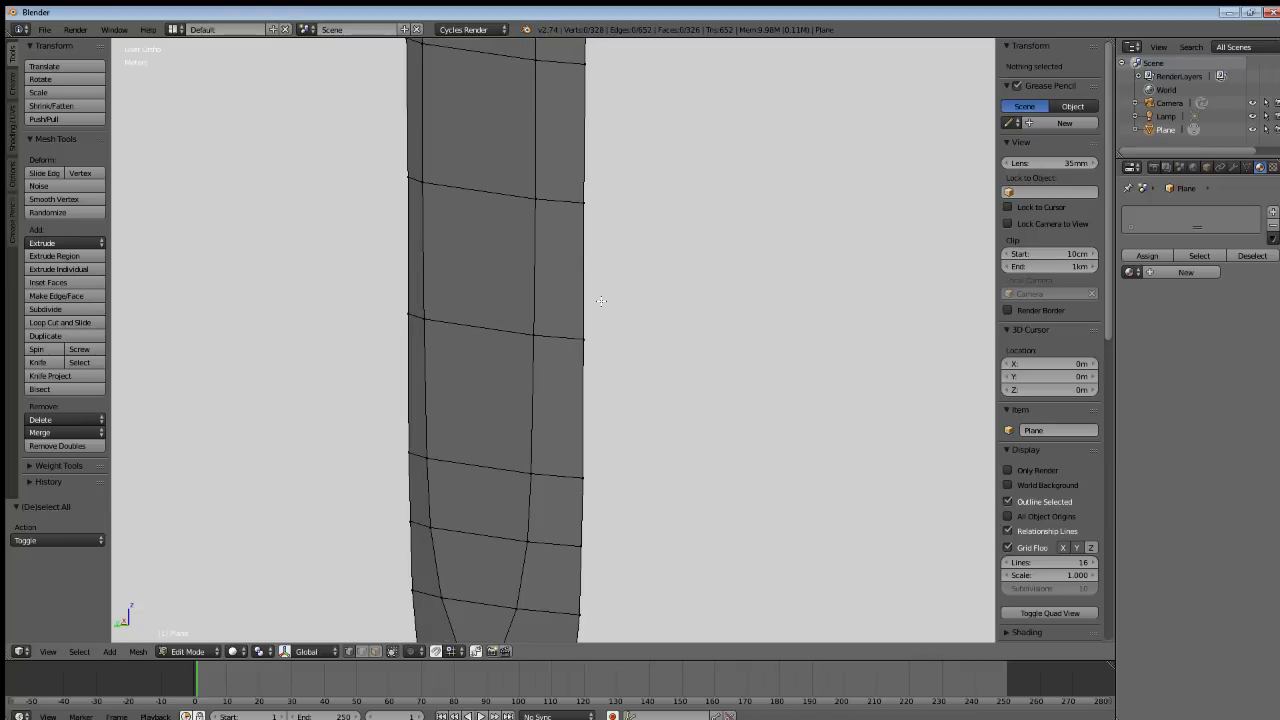
{"action": "key", "text": "a"}
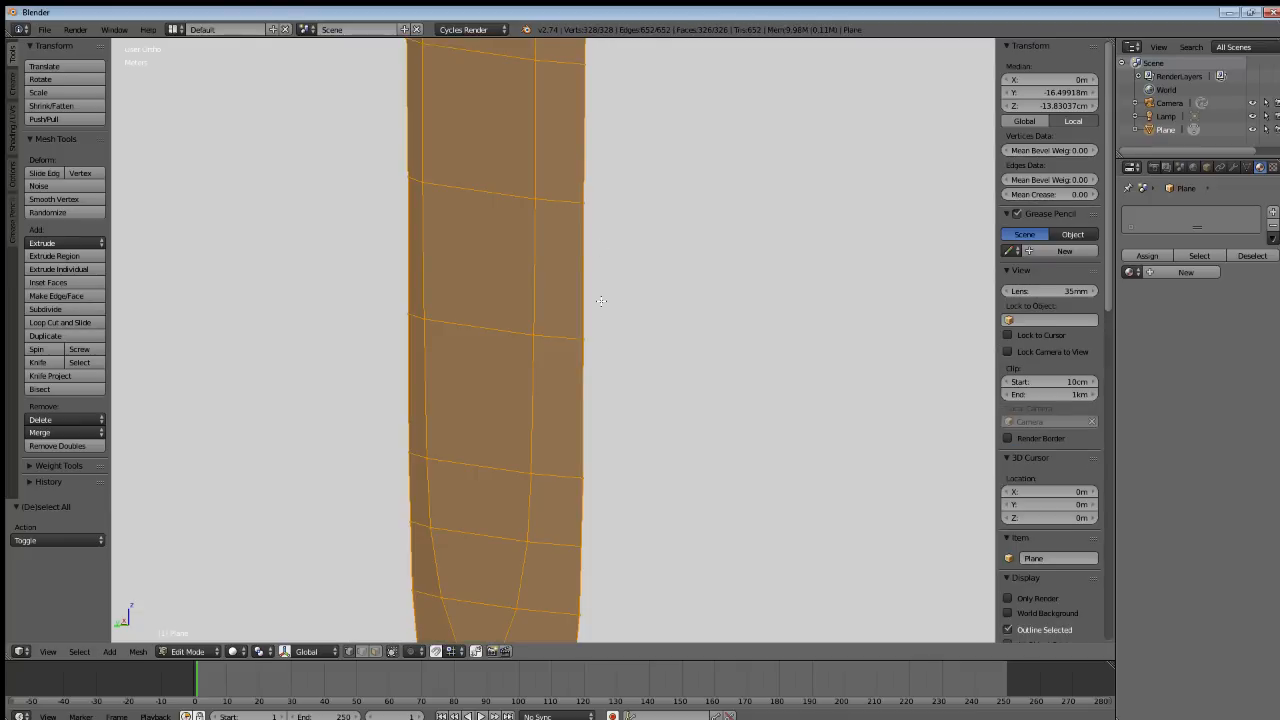
{"action": "key", "text": "w"}
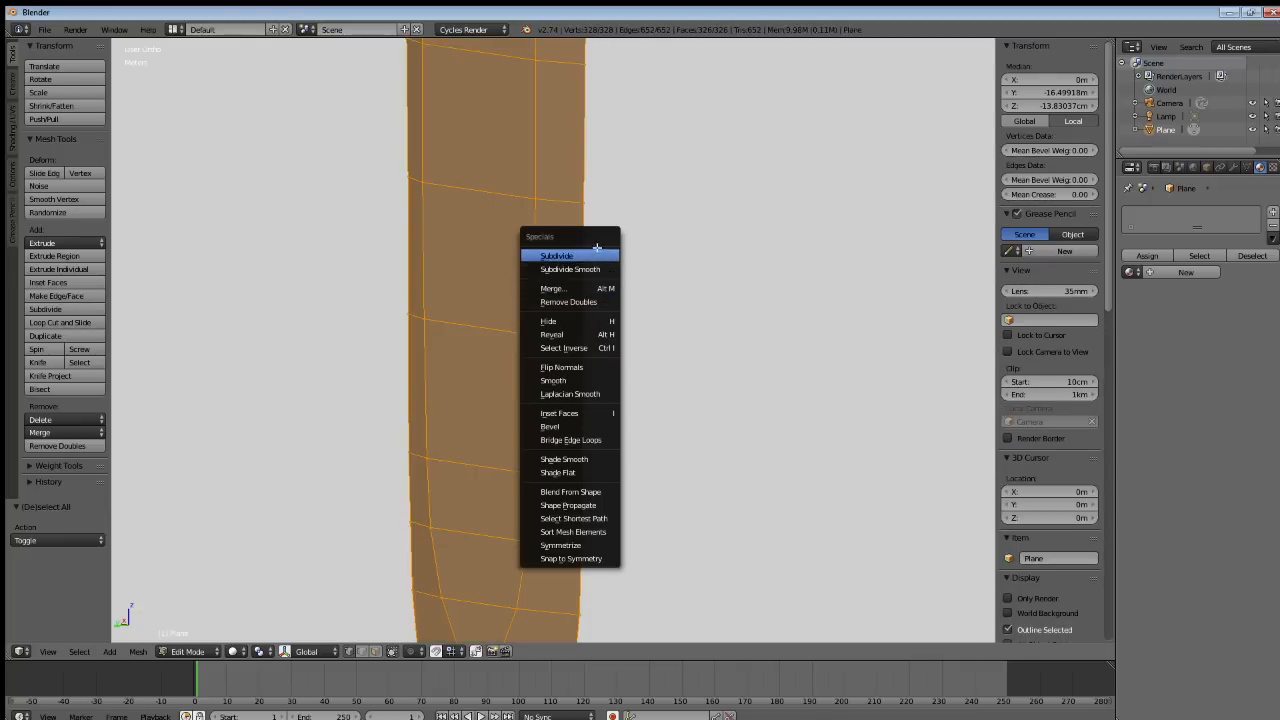
{"action": "left_click", "coordinate": [569, 302]}
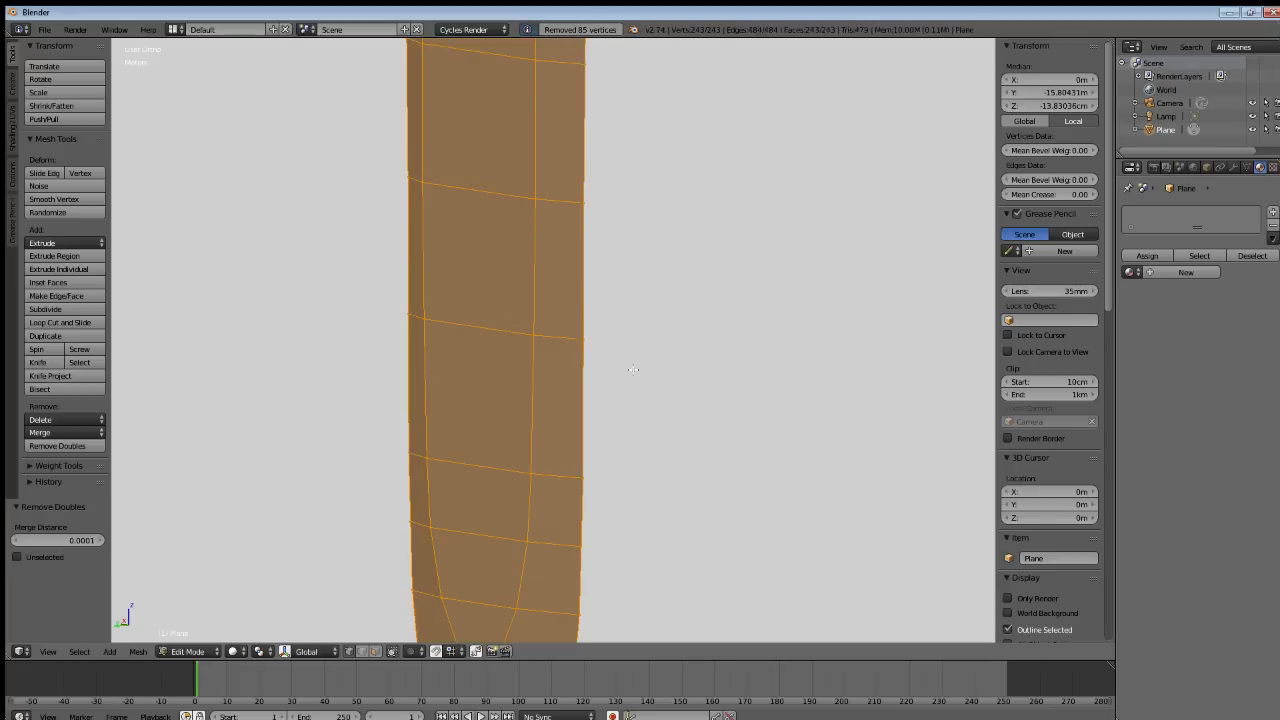
{"action": "key", "text": "a"}
Test-move one vertex on the blade's side edge to check for a leftover duplicate, cancel the move, and clear the selection.
{"action": "scroll", "coordinate": [559, 396], "scroll_direction": "up", "scroll_amount": 4}
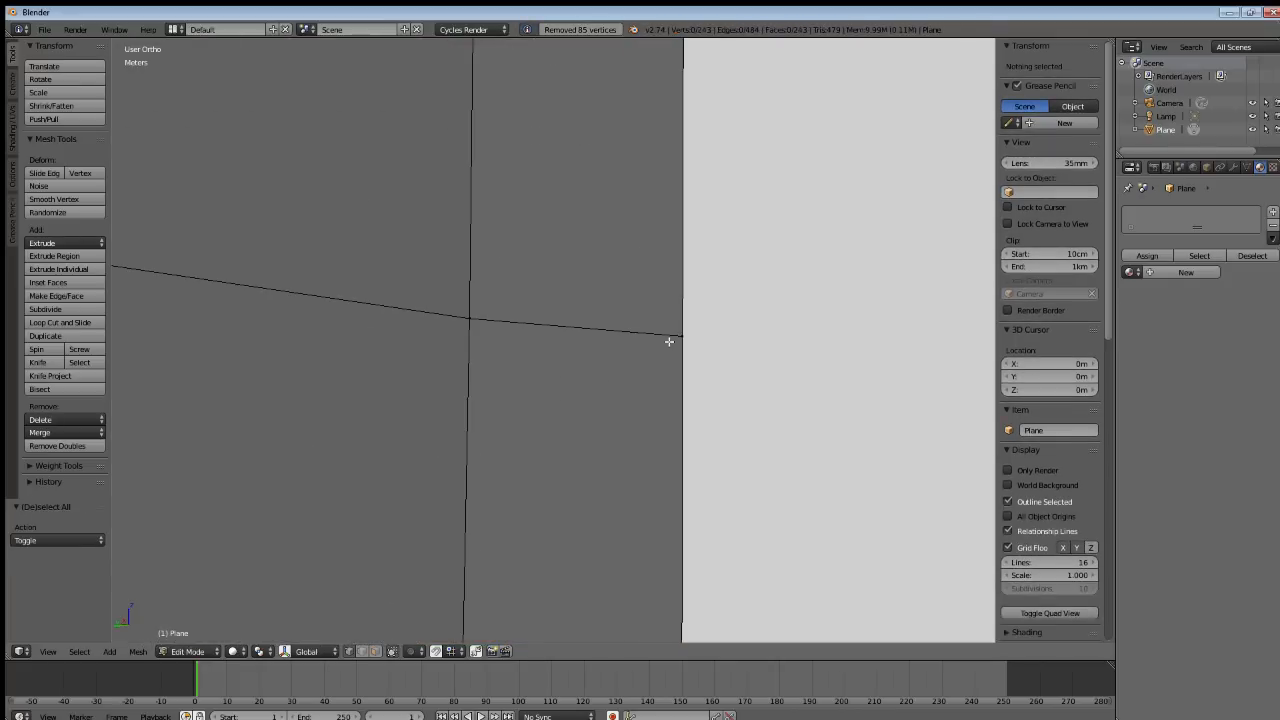
{"action": "right_click", "coordinate": [672, 350]}
{"action": "scroll", "coordinate": [640, 373], "scroll_direction": "up", "scroll_amount": 3}
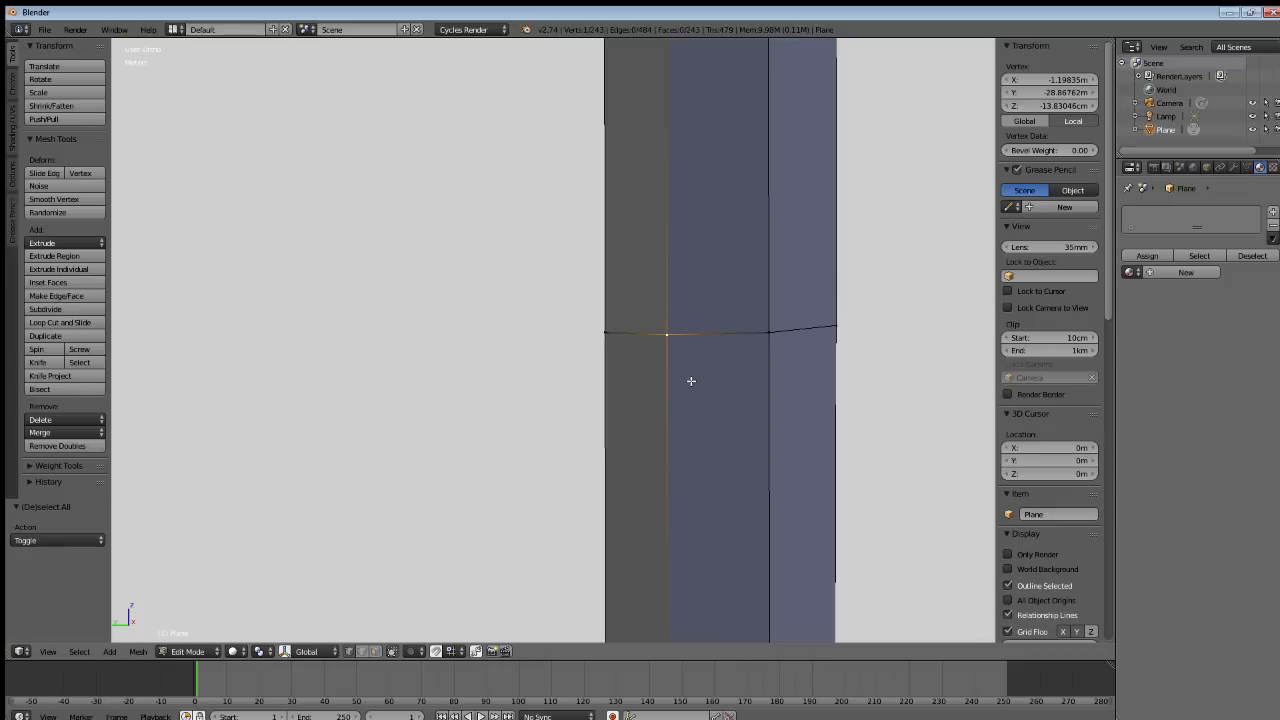
{"action": "key", "text": "g"}
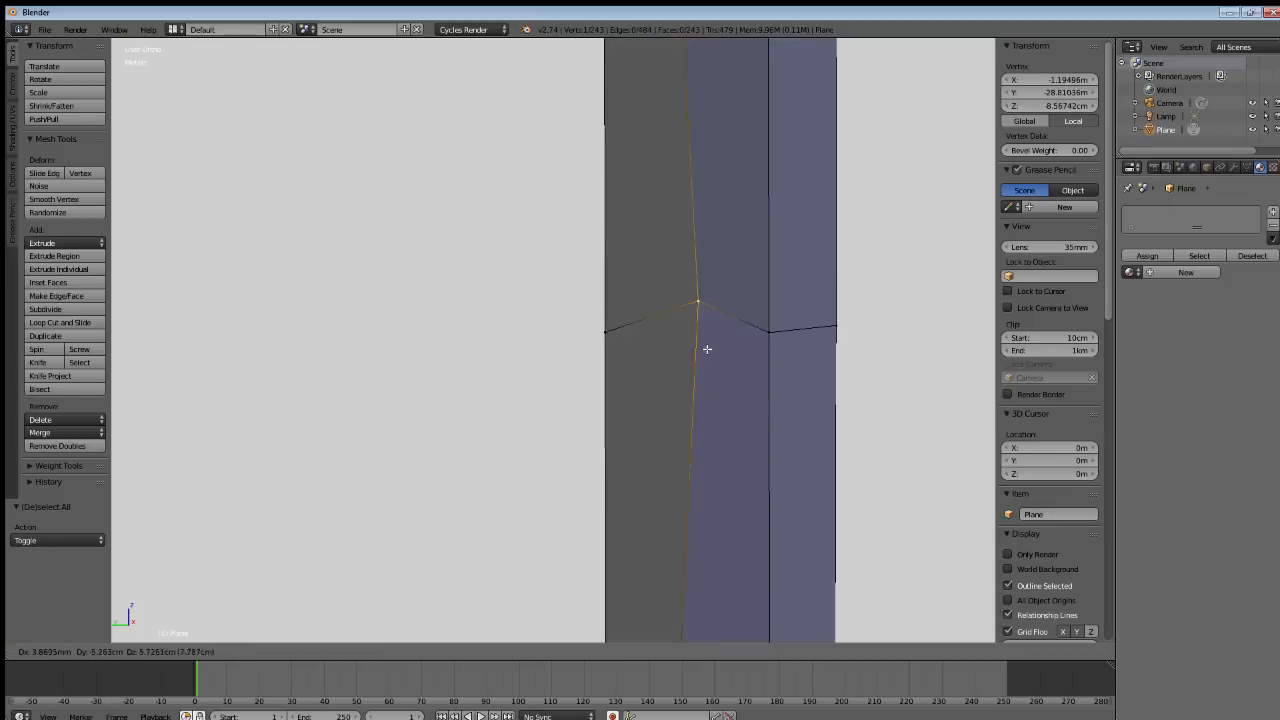
{"action": "left_click", "coordinate": [716, 405]}
{"action": "scroll", "coordinate": [610, 330], "scroll_direction": "up", "scroll_amount": 5}
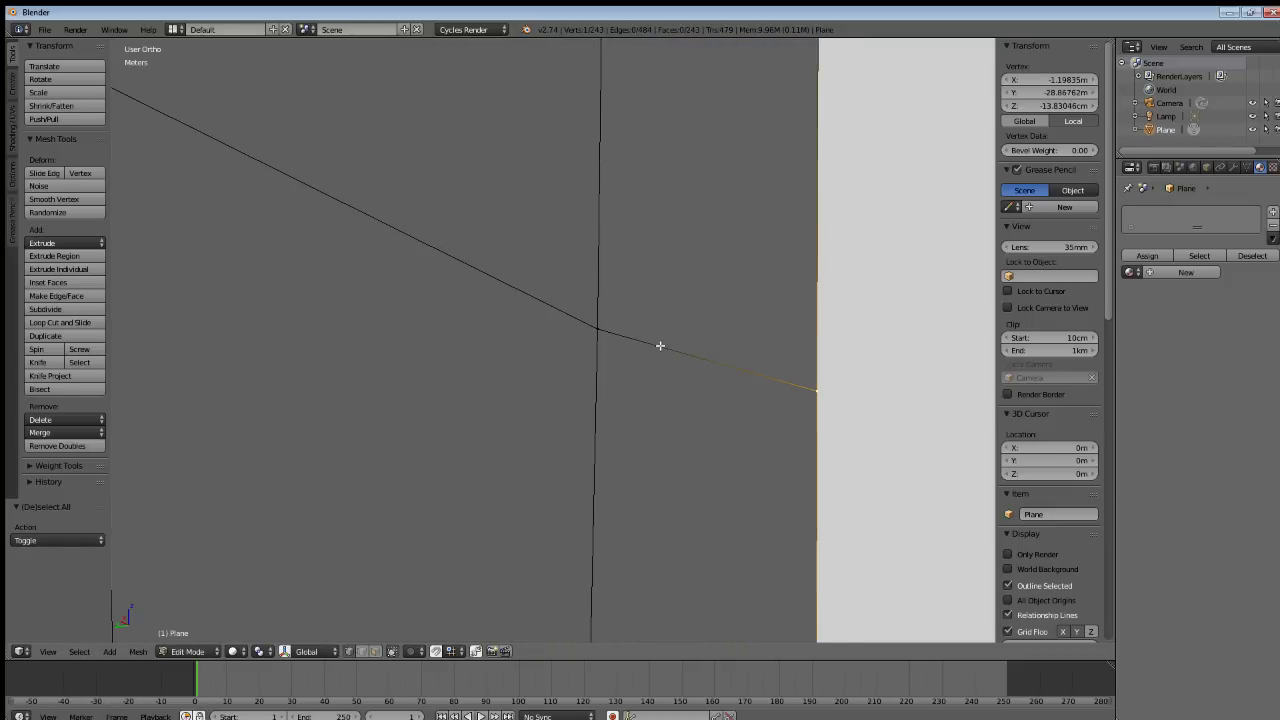
{"action": "key", "text": "a"}
{"action": "scroll", "coordinate": [660, 346], "scroll_direction": "down", "scroll_amount": 4}
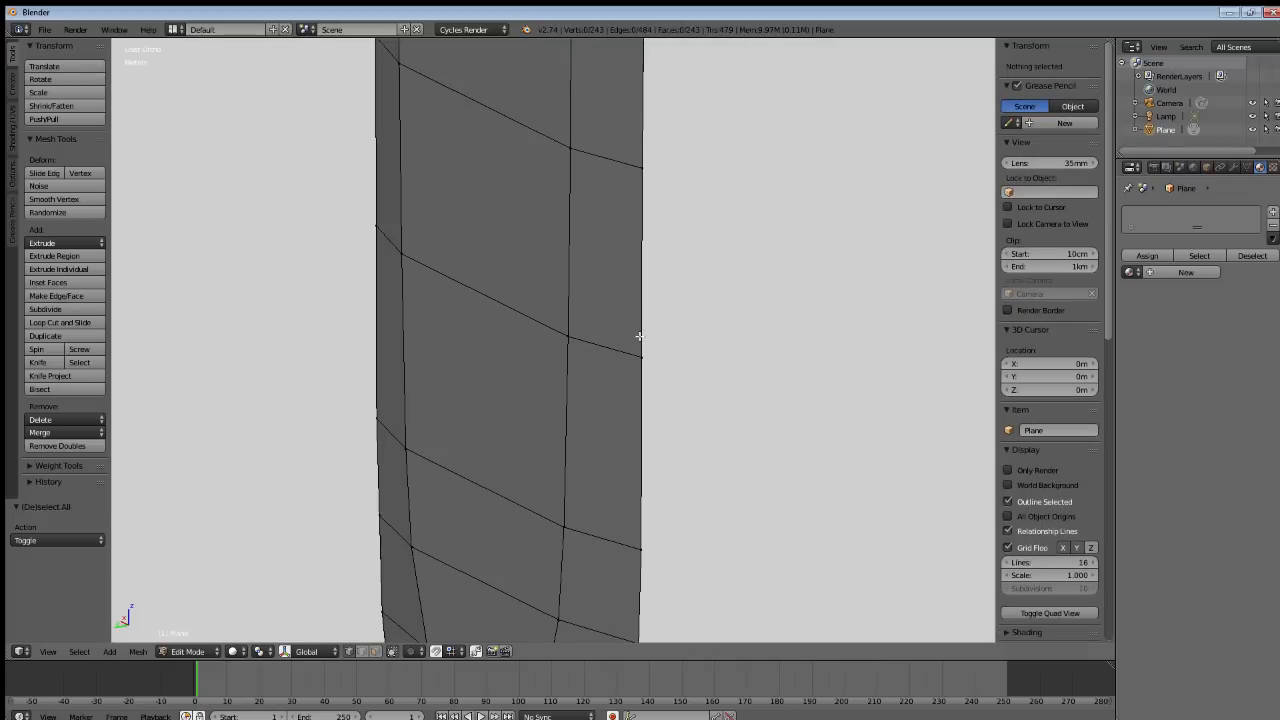
Examine the merged blade mesh from several angles, including the front, from the side edges down to the tip.
{"action": "scroll", "coordinate": [583, 326], "scroll_direction": "up", "scroll_amount": 3}
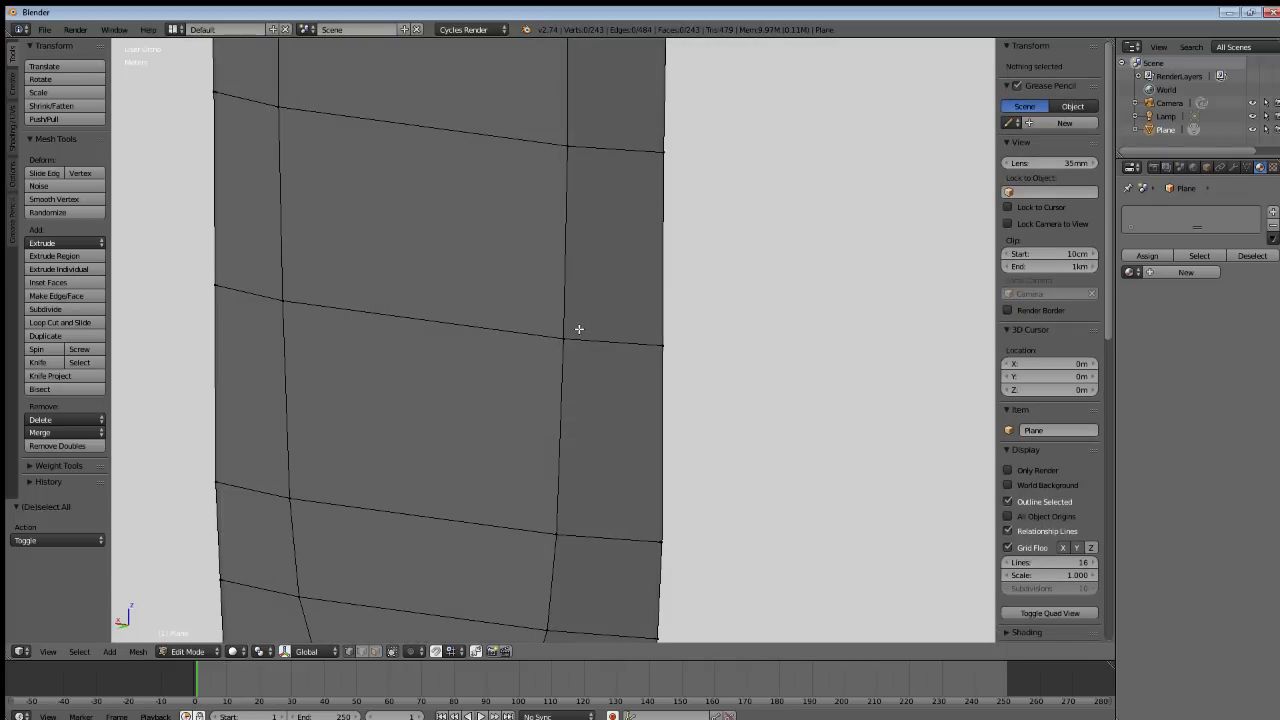
{"action": "scroll", "coordinate": [579, 329], "scroll_direction": "up", "scroll_amount": 1}
{"action": "scroll", "coordinate": [579, 329], "scroll_direction": "down", "scroll_amount": 7}
{"action": "scroll", "coordinate": [579, 345], "scroll_direction": "up", "scroll_amount": 2}
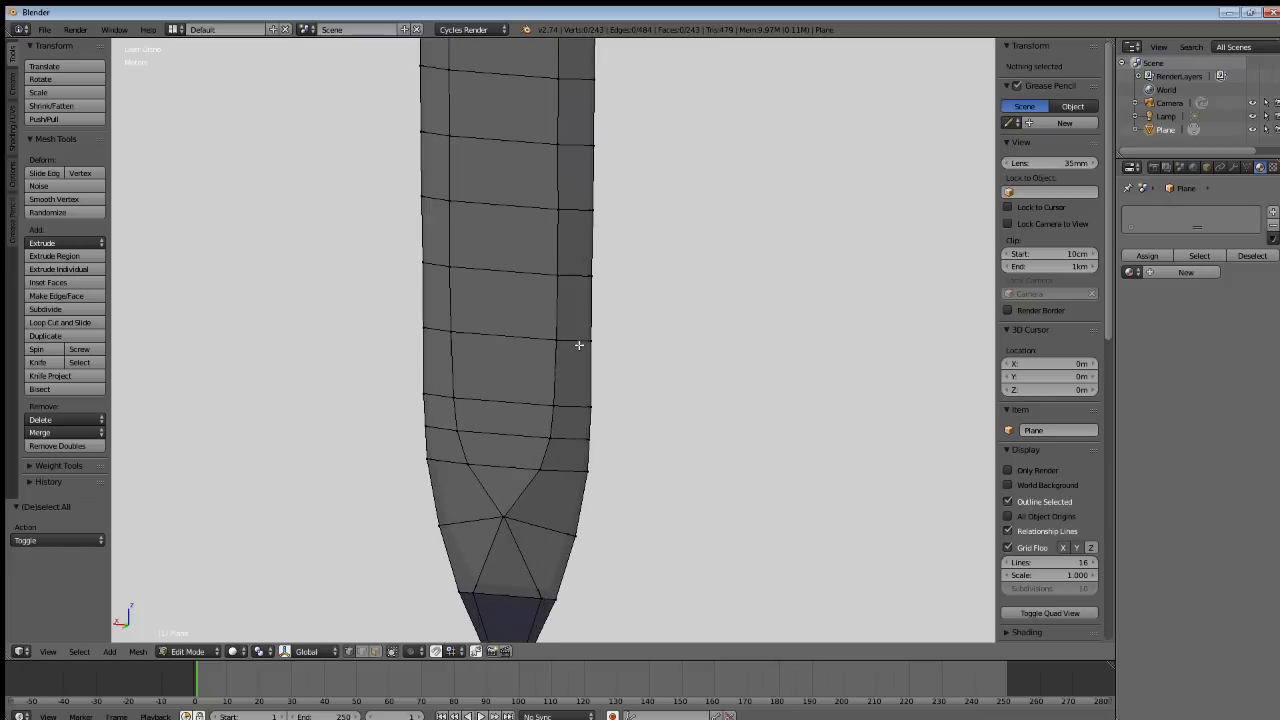
{"action": "middle_click_drag", "start_coordinate": [547, 418], "coordinate": [425, 387]}
{"action": "key", "text": "KP_1"}
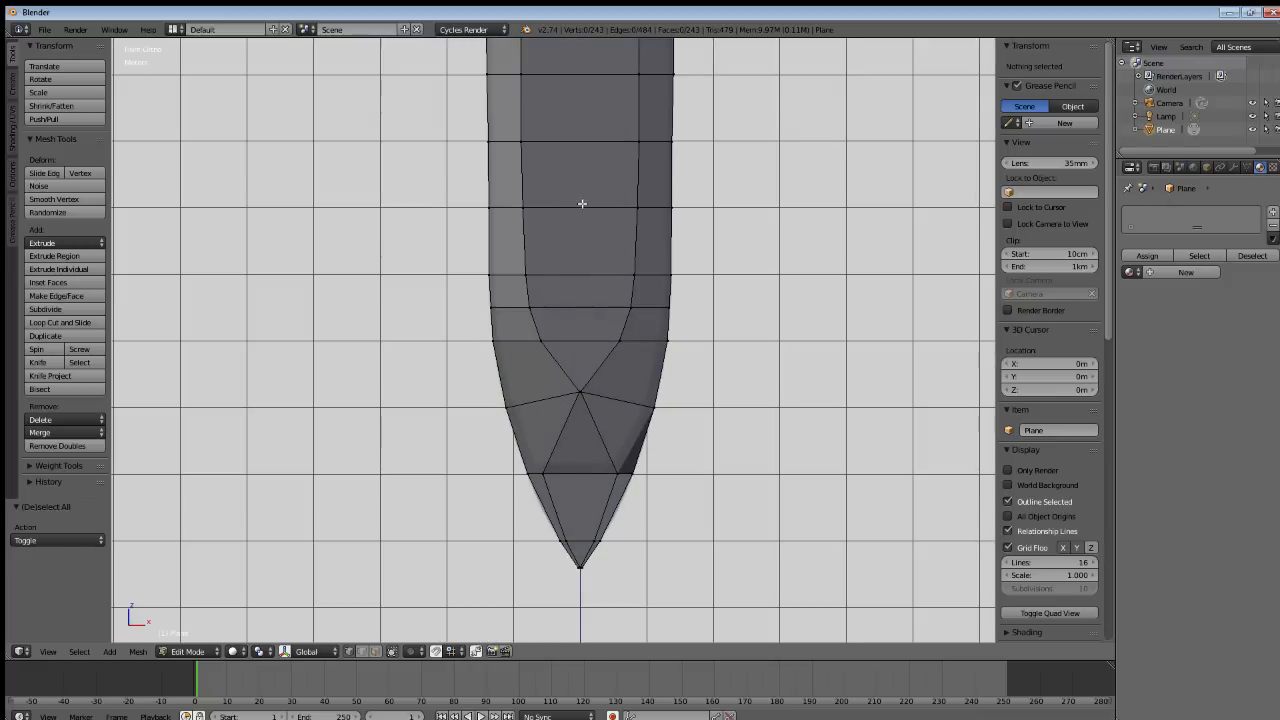
{"action": "middle_click_drag", "start_coordinate": [571, 314], "coordinate": [658, 335]}
{"action": "scroll", "coordinate": [591, 314], "scroll_direction": "down", "scroll_amount": 5}
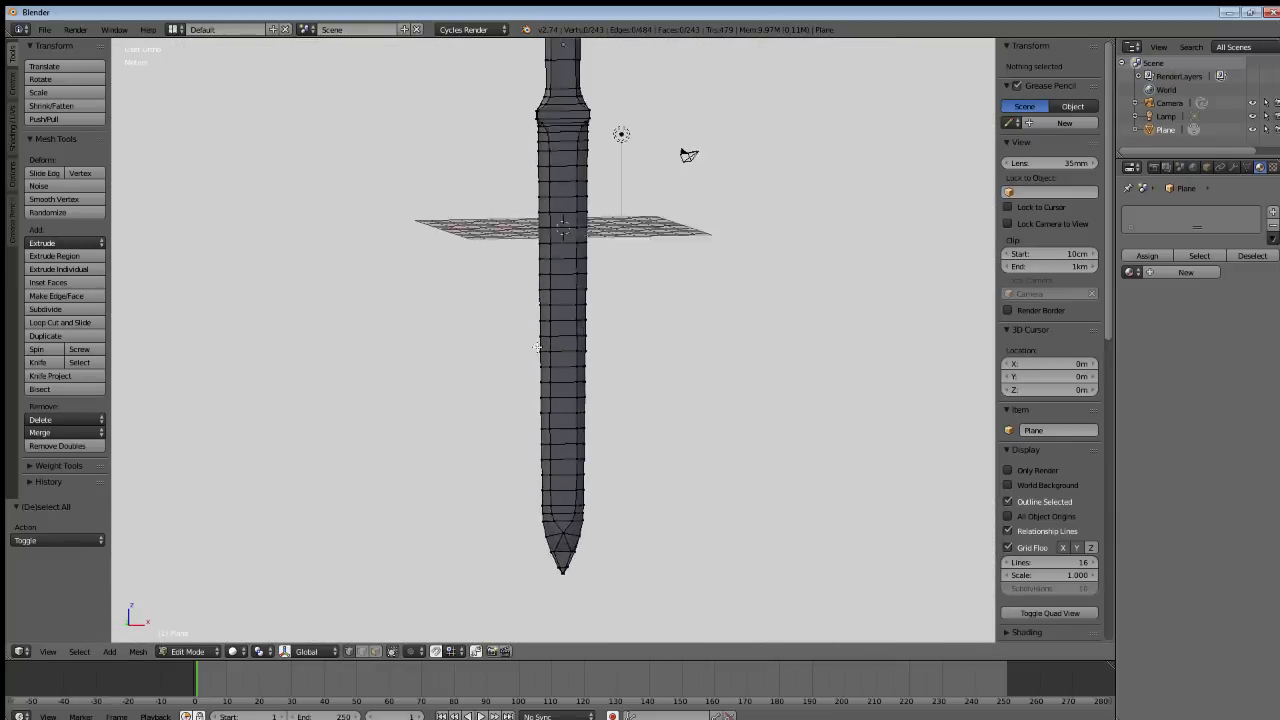
{"action": "middle_click_drag", "start_coordinate": [532, 340], "coordinate": [538, 146], "text": "shift"}
Switch to Object Mode, check the faces at the blade's tip, and apply smooth shading to the object.
{"action": "key", "text": "Tab"}
{"action": "scroll", "coordinate": [560, 272], "scroll_direction": "up", "scroll_amount": 4}
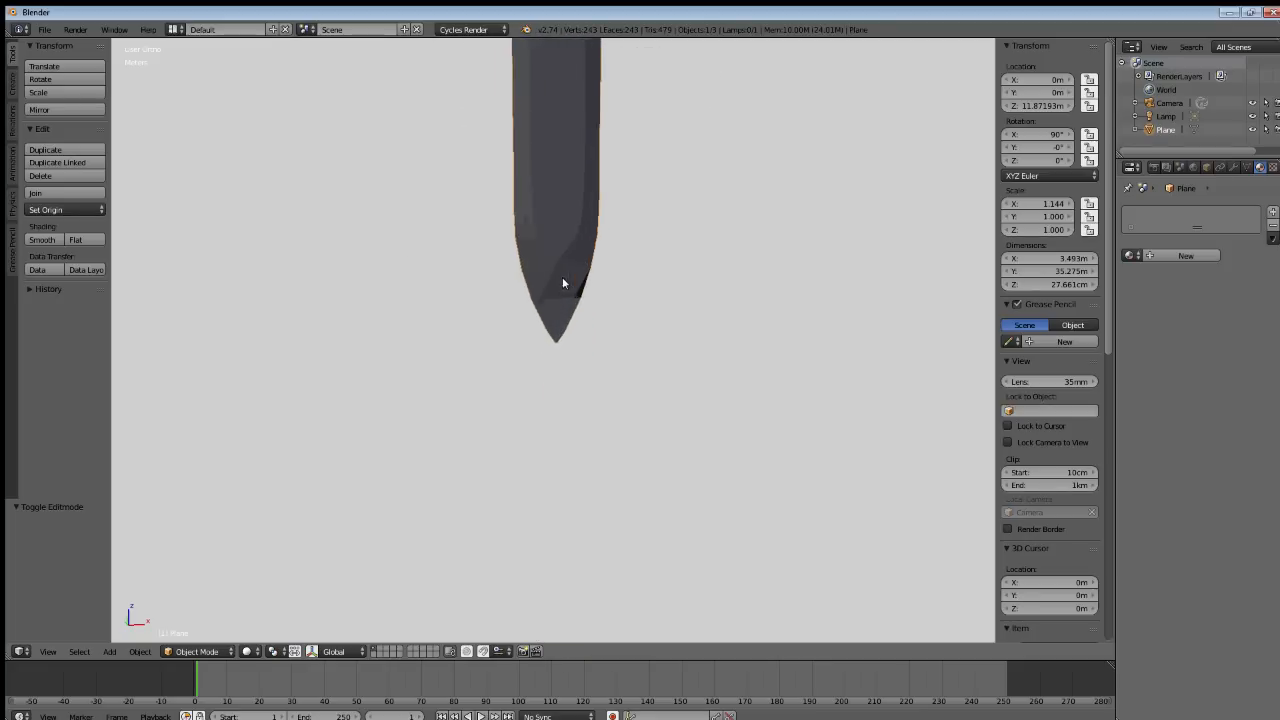
{"action": "scroll", "coordinate": [562, 283], "scroll_direction": "up", "scroll_amount": 4}
{"action": "middle_click_drag", "start_coordinate": [594, 203], "coordinate": [584, 478], "text": "shift"}
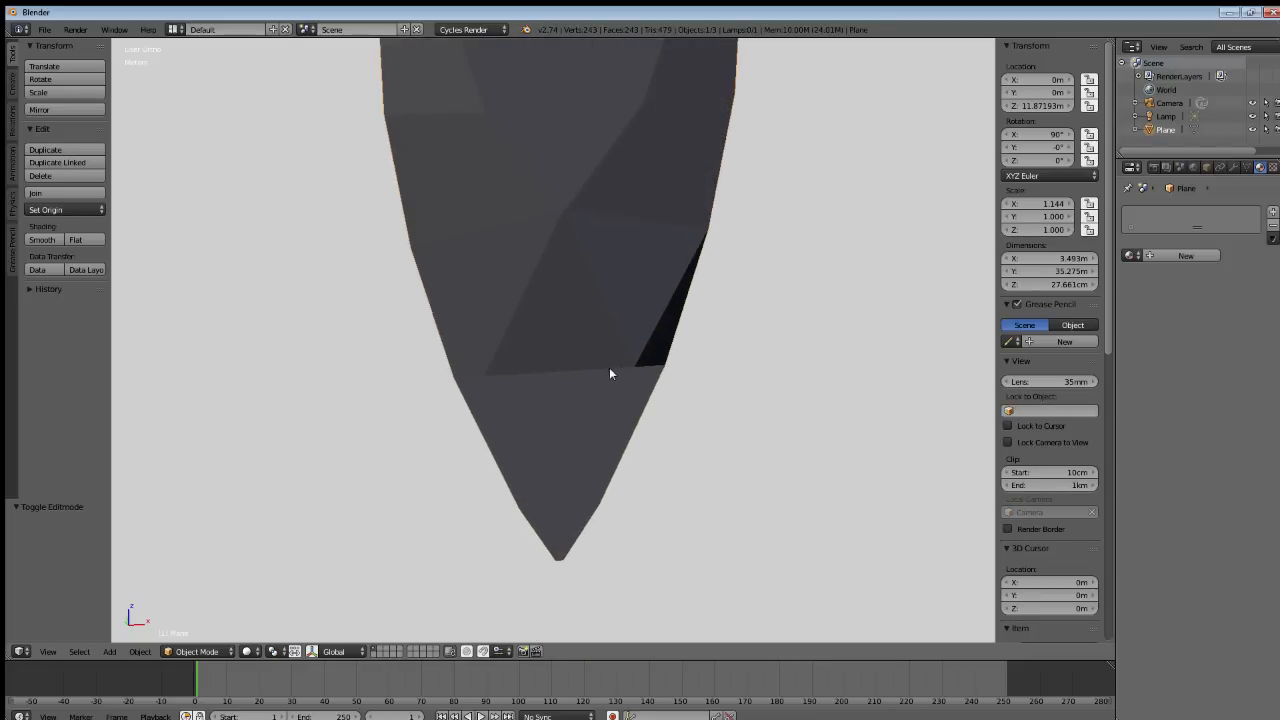
{"action": "mouse_move", "coordinate": [609, 373]}
{"action": "middle_mouse_down"}
{"action": "mouse_move", "coordinate": [574, 340]}
{"action": "mouse_move", "coordinate": [582, 194]}
{"action": "mouse_move", "coordinate": [589, 283]}
{"action": "mouse_move", "coordinate": [786, 360]}
{"action": "mouse_move", "coordinate": [698, 372]}
{"action": "mouse_move", "coordinate": [571, 347]}
{"action": "middle_mouse_up"}
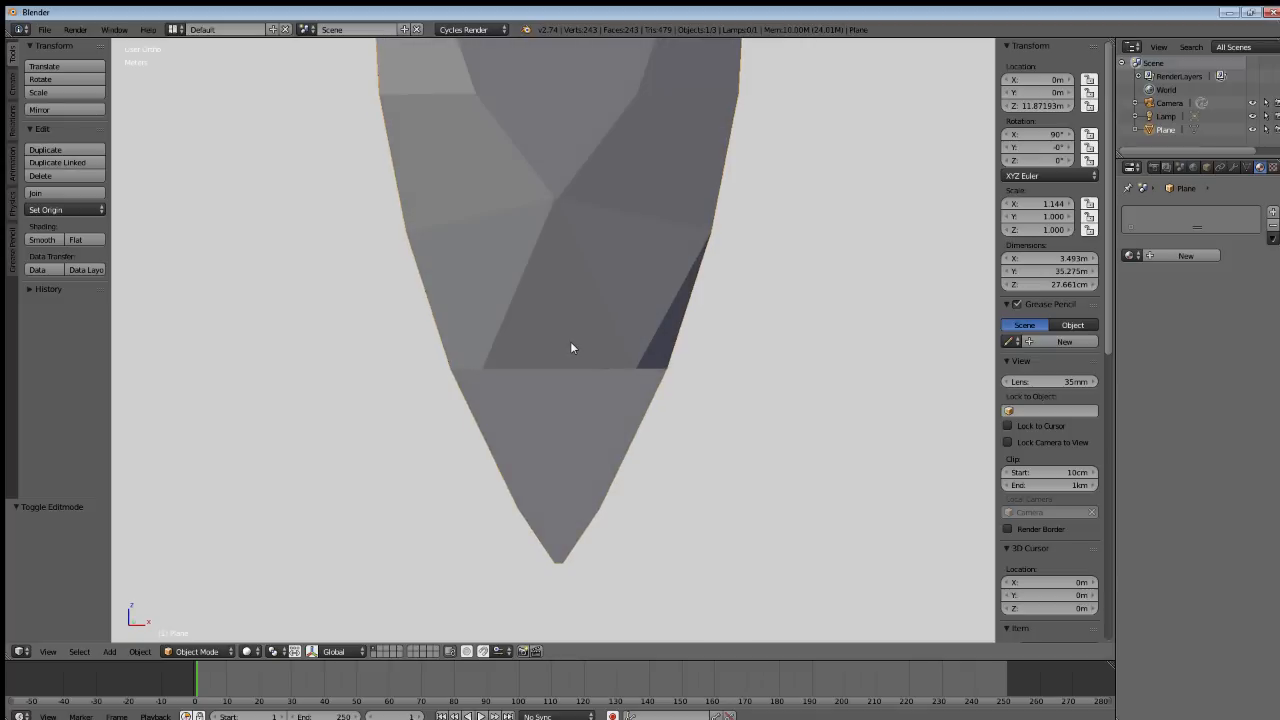
{"action": "left_click", "coordinate": [42, 240]}
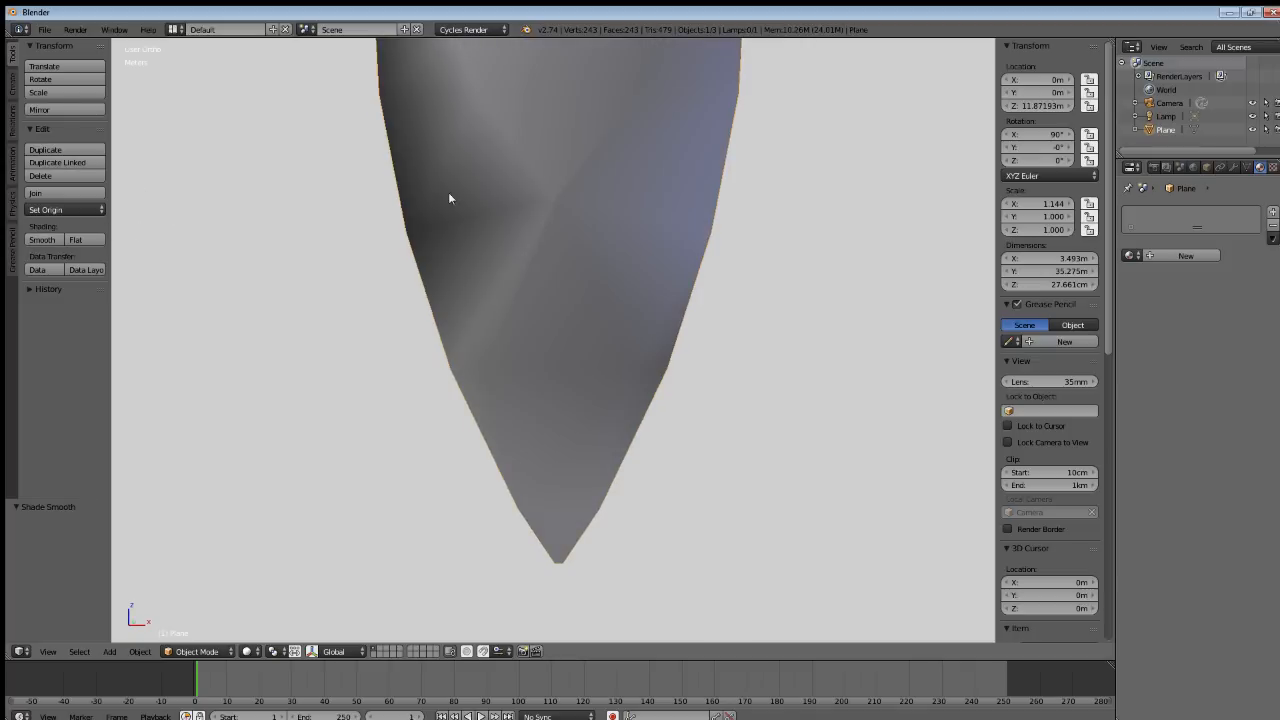
Add an Edge Split modifier to the smooth-shaded blade.
{"action": "scroll", "coordinate": [710, 228], "scroll_direction": "down", "scroll_amount": 10}
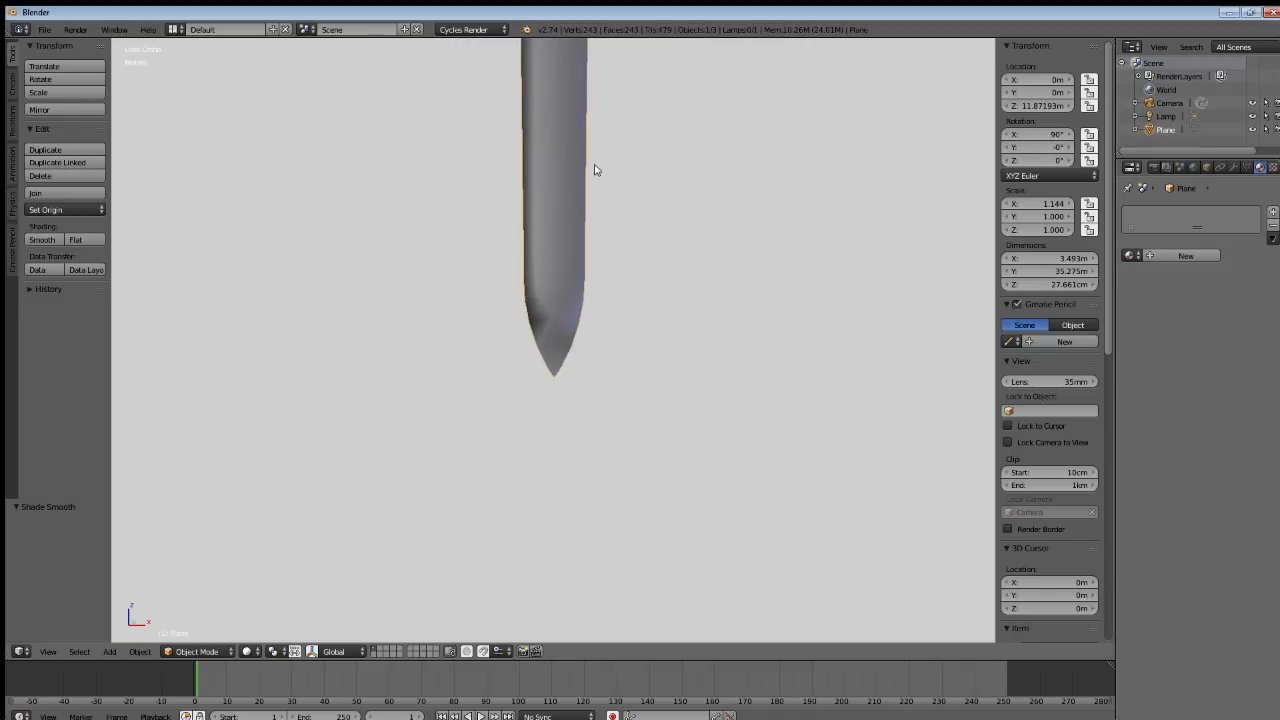
{"action": "middle_click_drag", "start_coordinate": [594, 164], "coordinate": [585, 458], "text": "shift"}
{"action": "middle_click_drag", "start_coordinate": [550, 154], "coordinate": [550, 234], "text": "shift"}
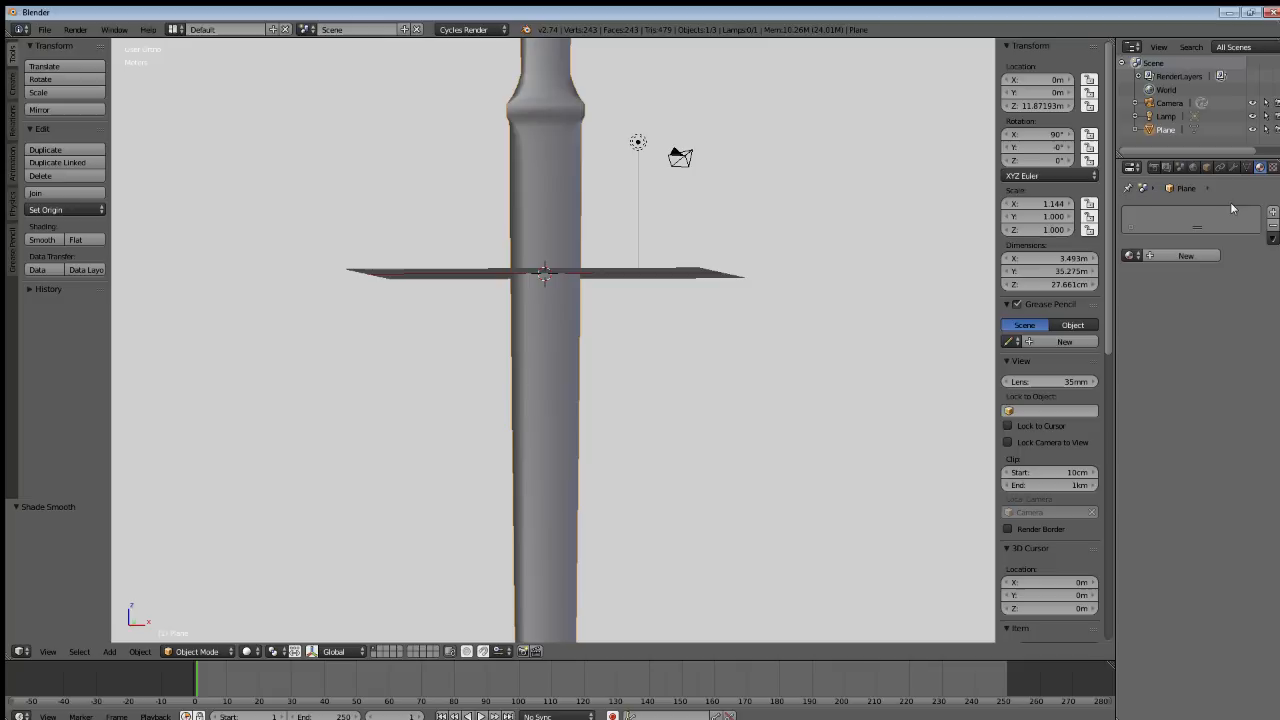
{"action": "left_click", "coordinate": [1236, 168]}
{"action": "left_click", "coordinate": [1199, 210]}
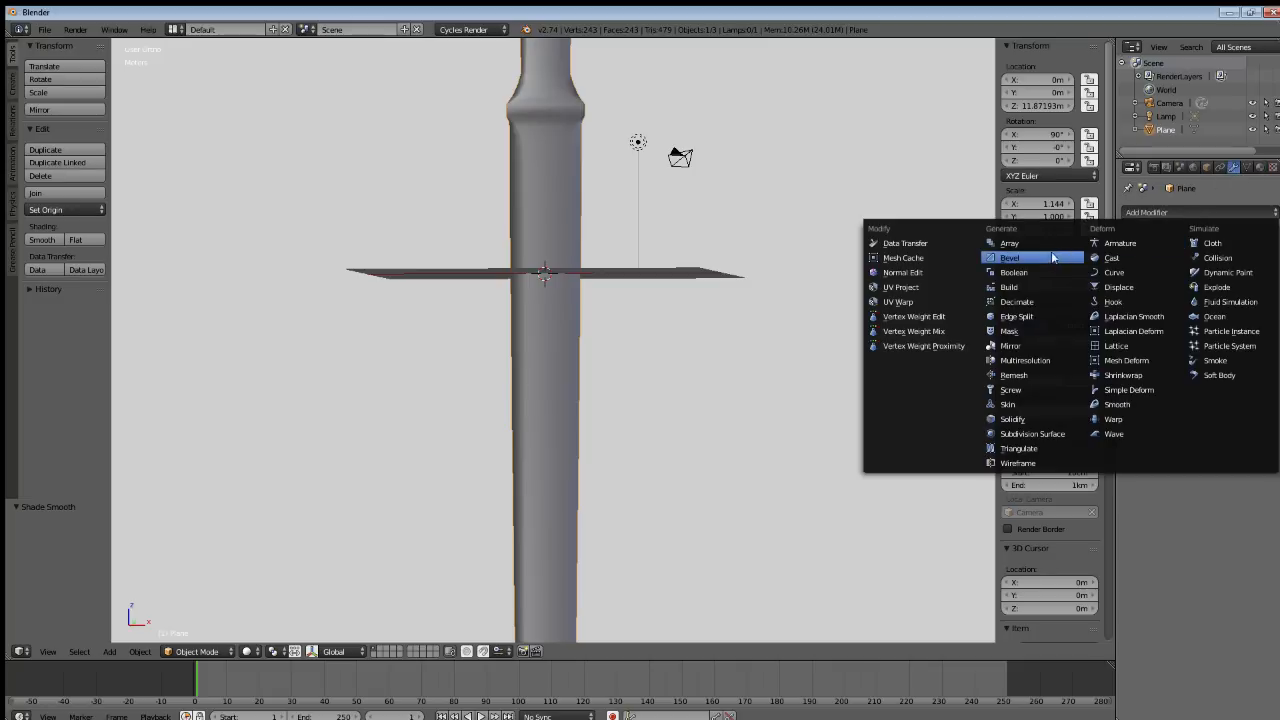
{"action": "left_click", "coordinate": [1030, 316]}
{"action": "middle_click_drag", "start_coordinate": [465, 284], "coordinate": [550, 284]}
{"action": "scroll", "coordinate": [560, 325], "scroll_direction": "down", "scroll_amount": 3}
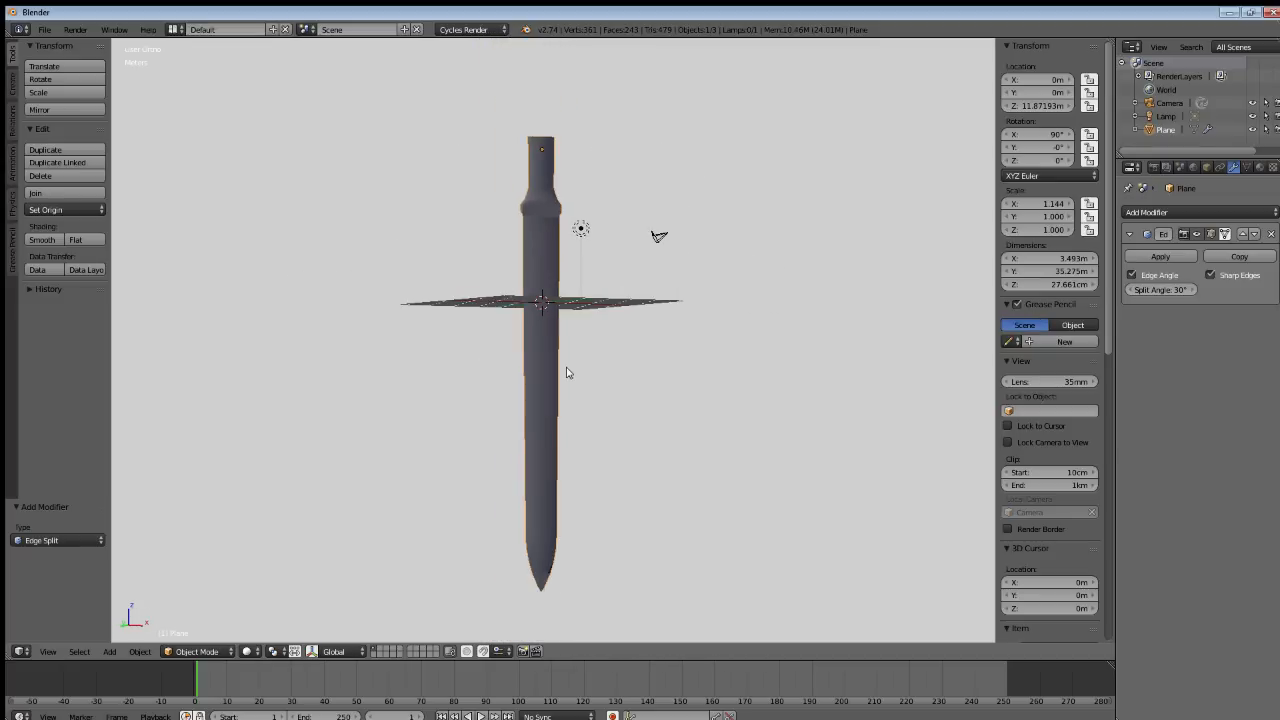
Inspect the shading at the blade's tip, then return to Edit Mode in the front view.
{"action": "middle_click_drag", "start_coordinate": [543, 512], "coordinate": [589, 203], "text": "shift"}
{"action": "scroll", "coordinate": [605, 240], "scroll_direction": "up", "scroll_amount": 9}
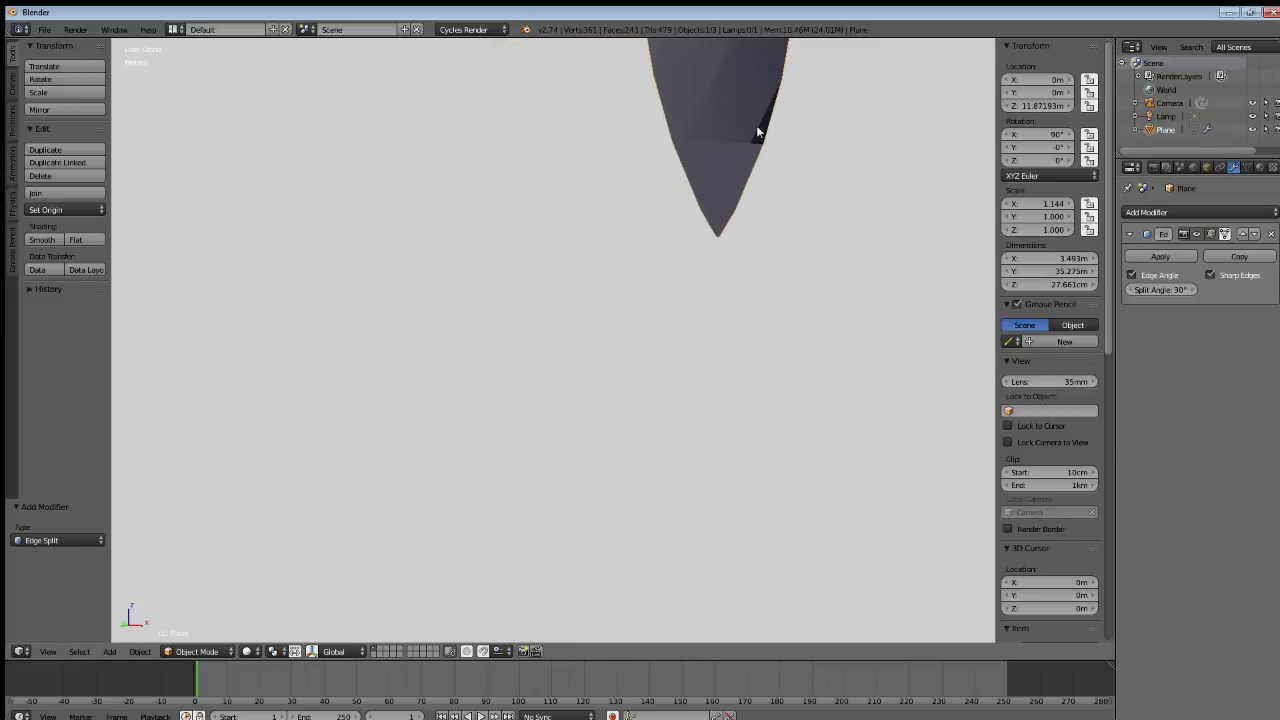
{"action": "middle_click_drag", "start_coordinate": [750, 145], "coordinate": [594, 420], "text": "shift"}
{"action": "scroll", "coordinate": [594, 410], "scroll_direction": "up", "scroll_amount": 3}
{"action": "middle_click_drag", "start_coordinate": [620, 329], "coordinate": [543, 331]}
{"action": "key", "text": "Tab"}
{"action": "scroll", "coordinate": [583, 333], "scroll_direction": "down", "scroll_amount": 4}
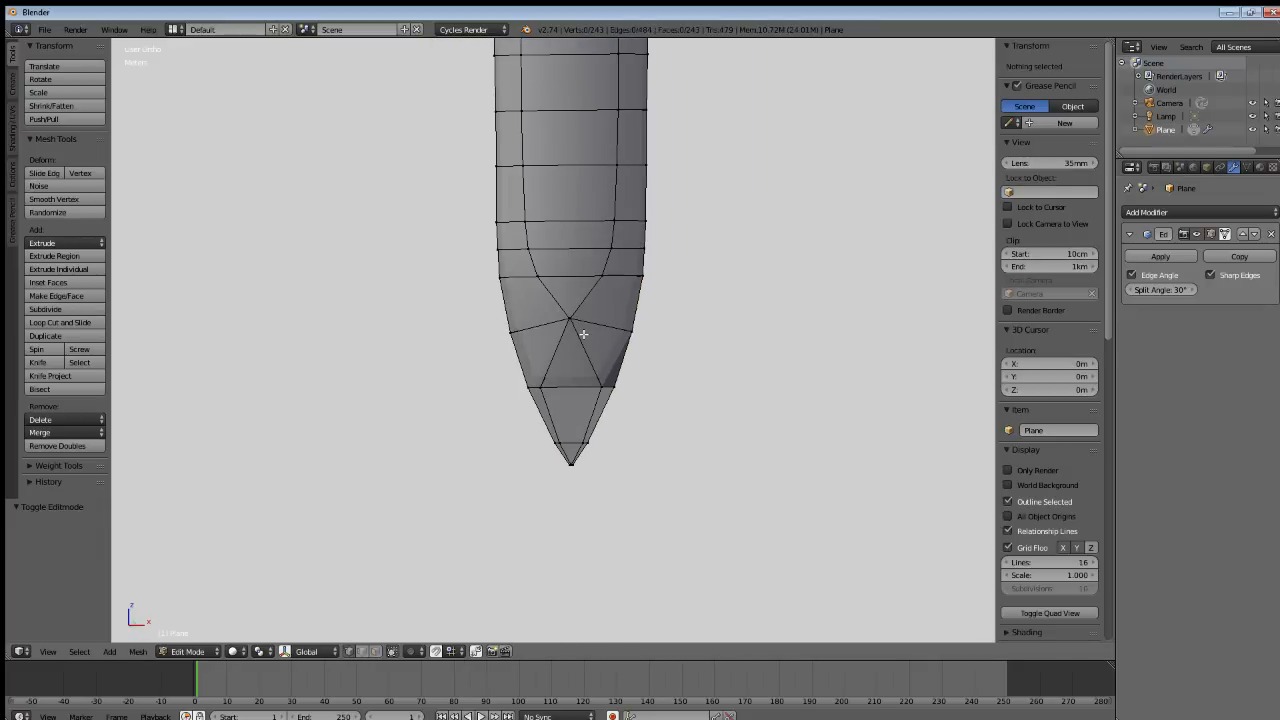
{"action": "key", "text": "KP_1"}
{"action": "scroll", "coordinate": [606, 234], "scroll_direction": "down", "scroll_amount": 2}
{"action": "middle_click_drag", "start_coordinate": [595, 246], "coordinate": [590, 387], "text": "shift"}
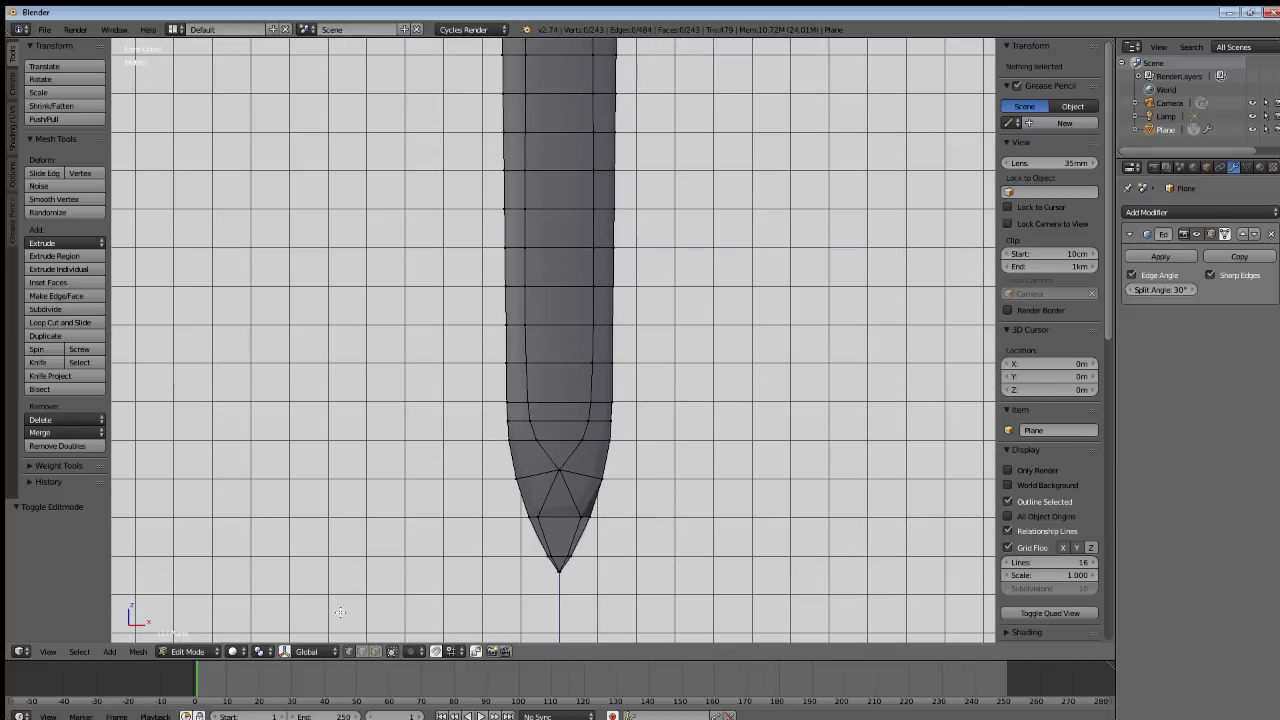
{"action": "right_click", "coordinate": [565, 468]}
{"action": "right_click", "coordinate": [541, 444], "text": "shift"}
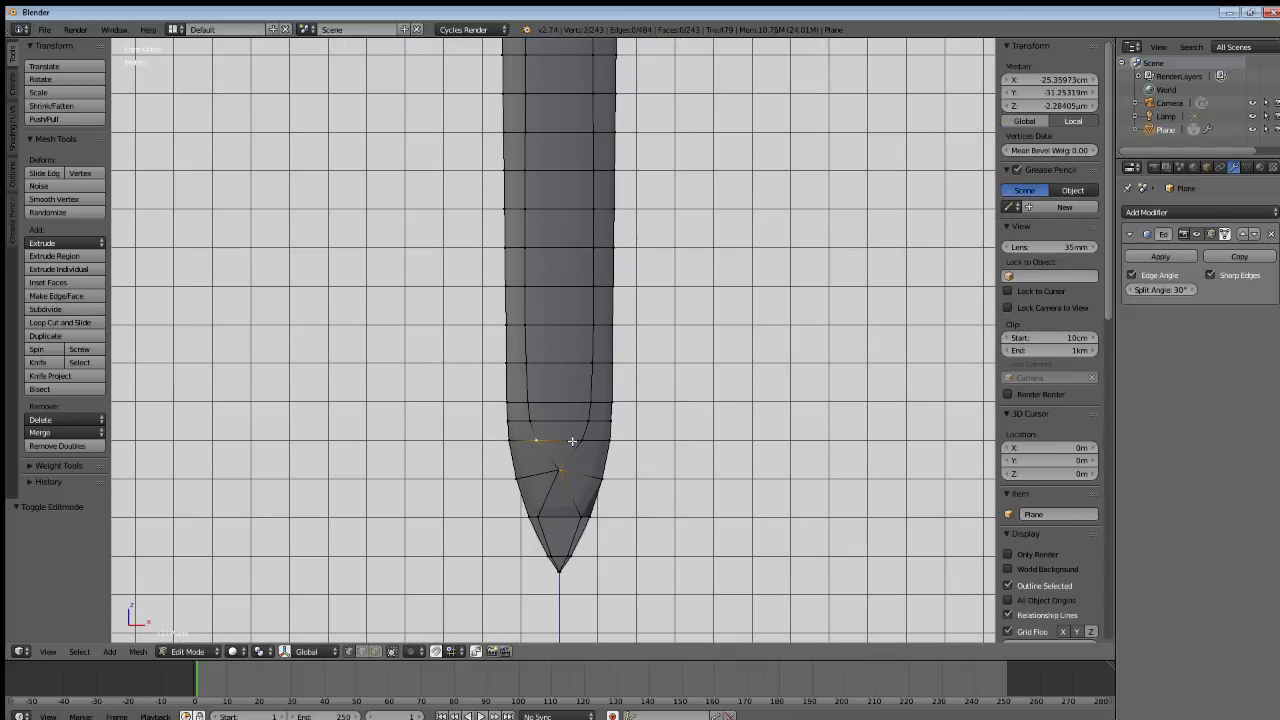
{"action": "right_click", "coordinate": [572, 442], "text": "shift"}
{"action": "scroll", "coordinate": [567, 457], "scroll_direction": "up", "scroll_amount": 6}
{"action": "middle_click_drag", "start_coordinate": [570, 612], "coordinate": [587, 160], "text": "shift"}
{"action": "scroll", "coordinate": [606, 221], "scroll_direction": "up", "scroll_amount": 5}
{"action": "middle_click_drag", "start_coordinate": [627, 218], "coordinate": [543, 406], "text": "shift"}
{"action": "key", "text": "a"}
Select the four vertices of the narrow tapering face at the lower end of the blade's central strip.
{"action": "right_click", "coordinate": [587, 344]}
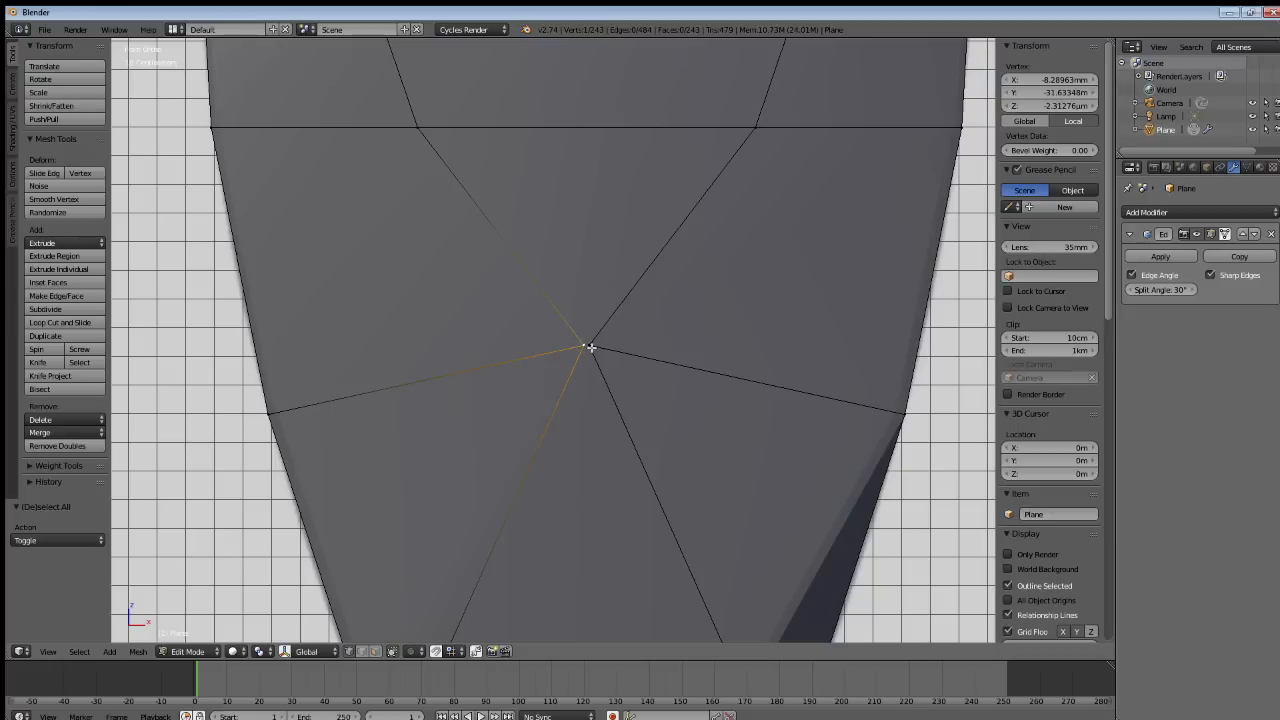
{"action": "right_click", "coordinate": [588, 346], "text": "shift"}
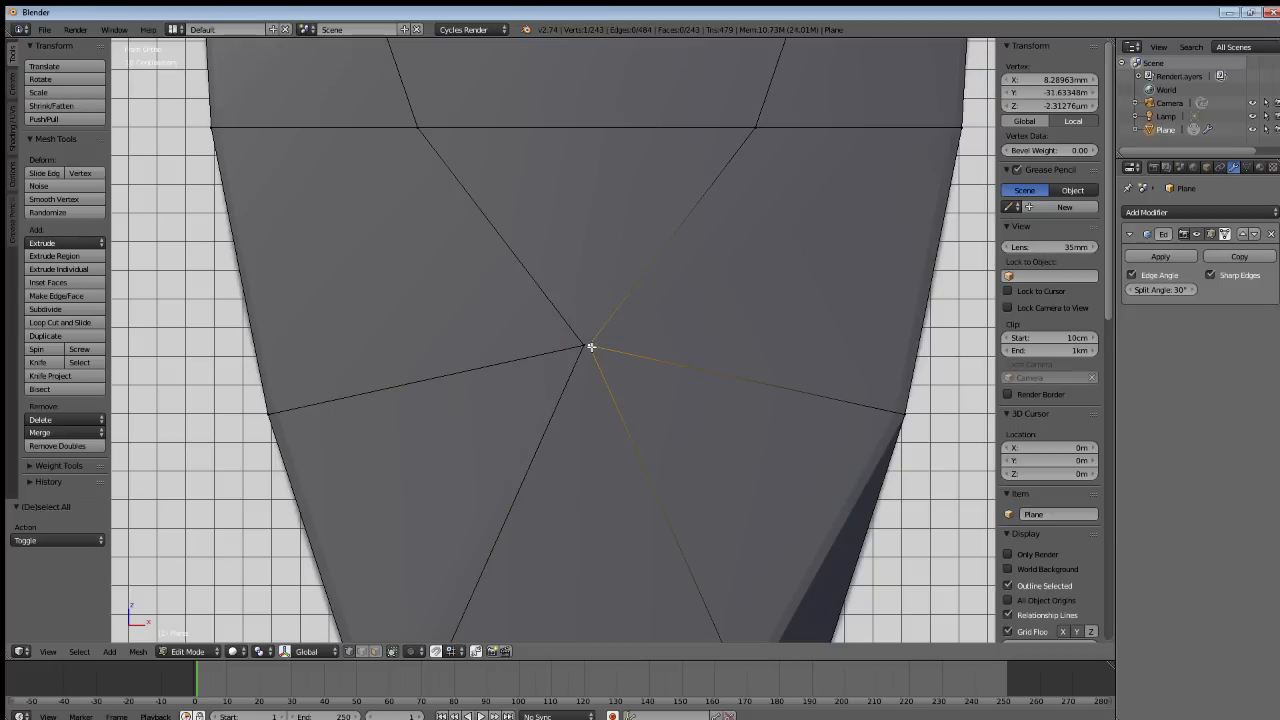
{"action": "right_click", "coordinate": [412, 130], "text": "shift"}
{"action": "right_click", "coordinate": [758, 143], "text": "shift"}
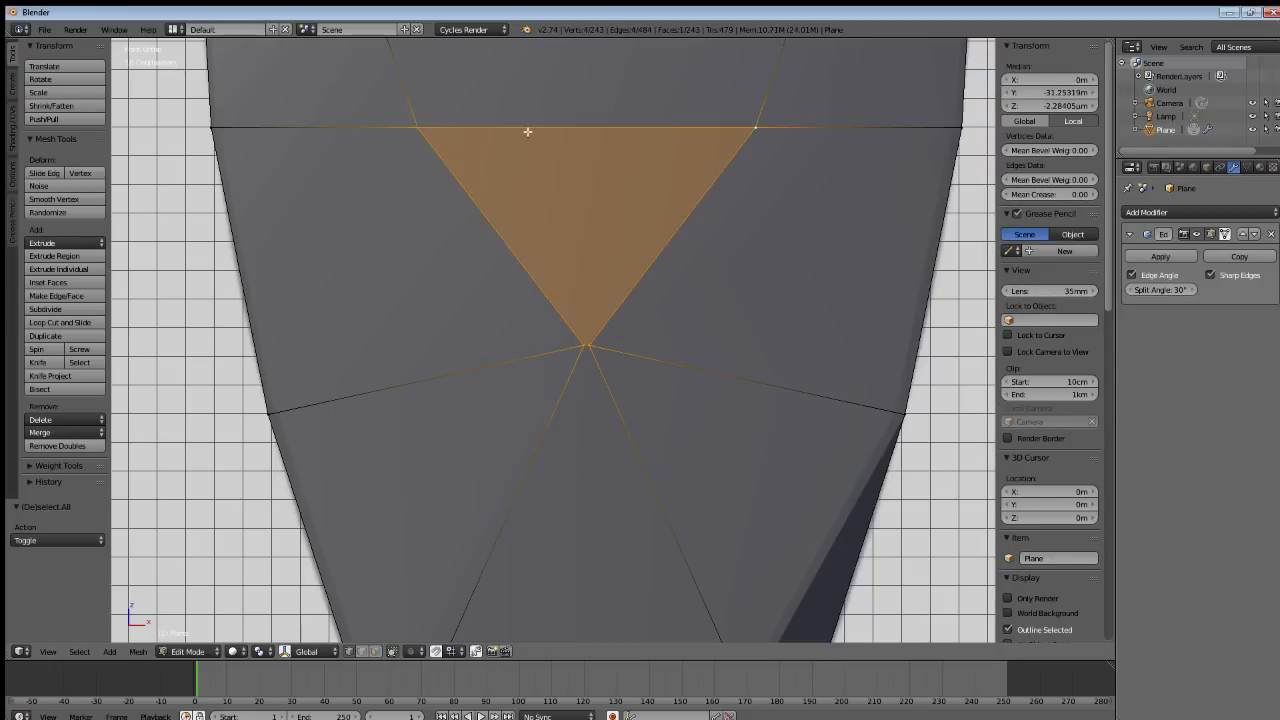
Add the two faces above the triangular tapering face to the selection by selecting their corner vertices.
{"action": "scroll", "coordinate": [551, 143], "scroll_direction": "down", "scroll_amount": 3}
{"action": "scroll", "coordinate": [551, 143], "scroll_direction": "up", "scroll_amount": 2}
{"action": "middle_click_drag", "start_coordinate": [551, 143], "coordinate": [527, 363], "text": "shift"}
{"action": "right_click", "coordinate": [432, 355], "text": "shift"}
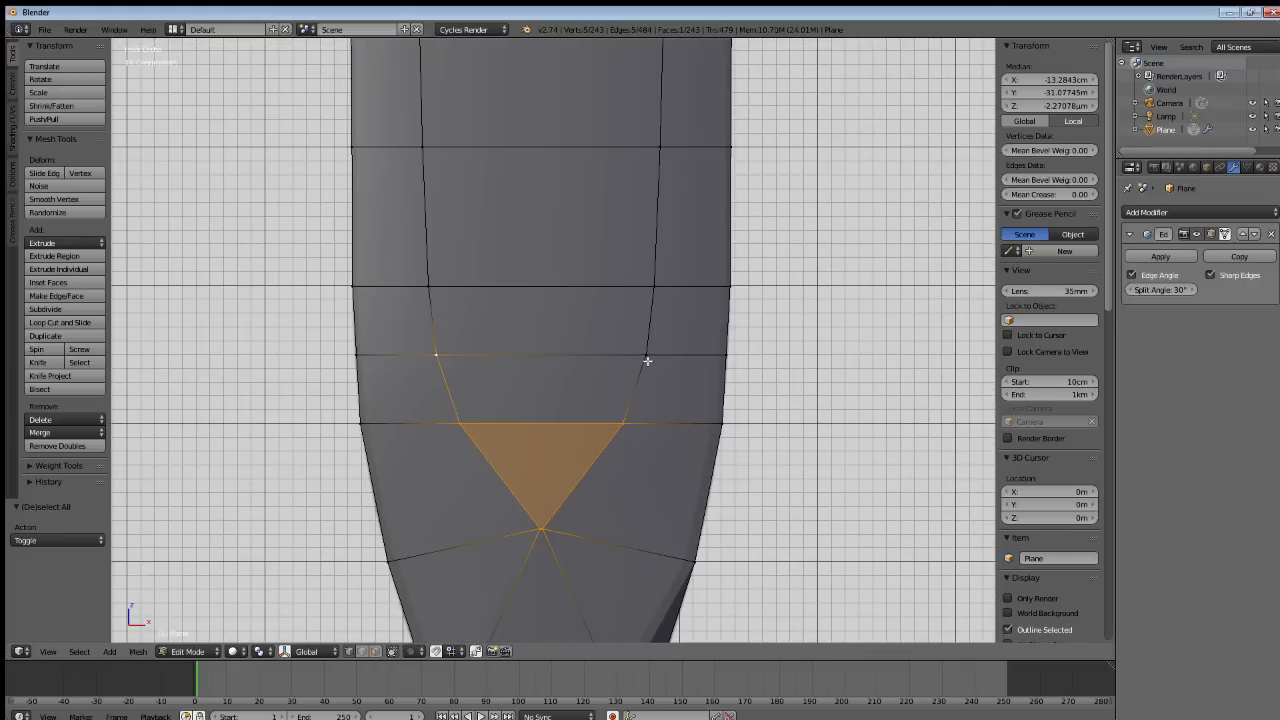
{"action": "right_click", "coordinate": [646, 356], "text": "shift"}
{"action": "right_click", "coordinate": [652, 286], "text": "shift"}
{"action": "right_click", "coordinate": [429, 287], "text": "shift"}
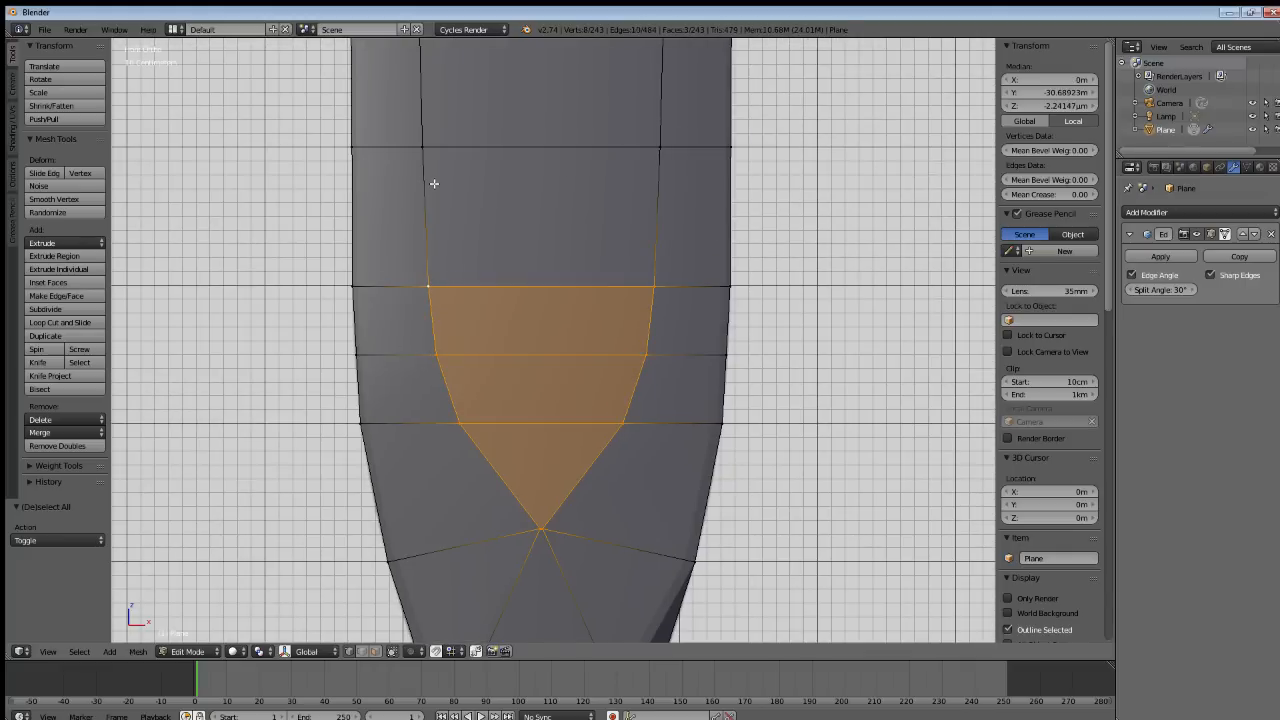
Extend the vertex selection up the blade's central strip by the four faces directly above its tapered end.
{"action": "right_click", "coordinate": [422, 147], "text": "shift"}
{"action": "right_click", "coordinate": [663, 149], "text": "shift"}
{"action": "middle_click_drag", "start_coordinate": [580, 136], "coordinate": [407, 294], "text": "shift"}
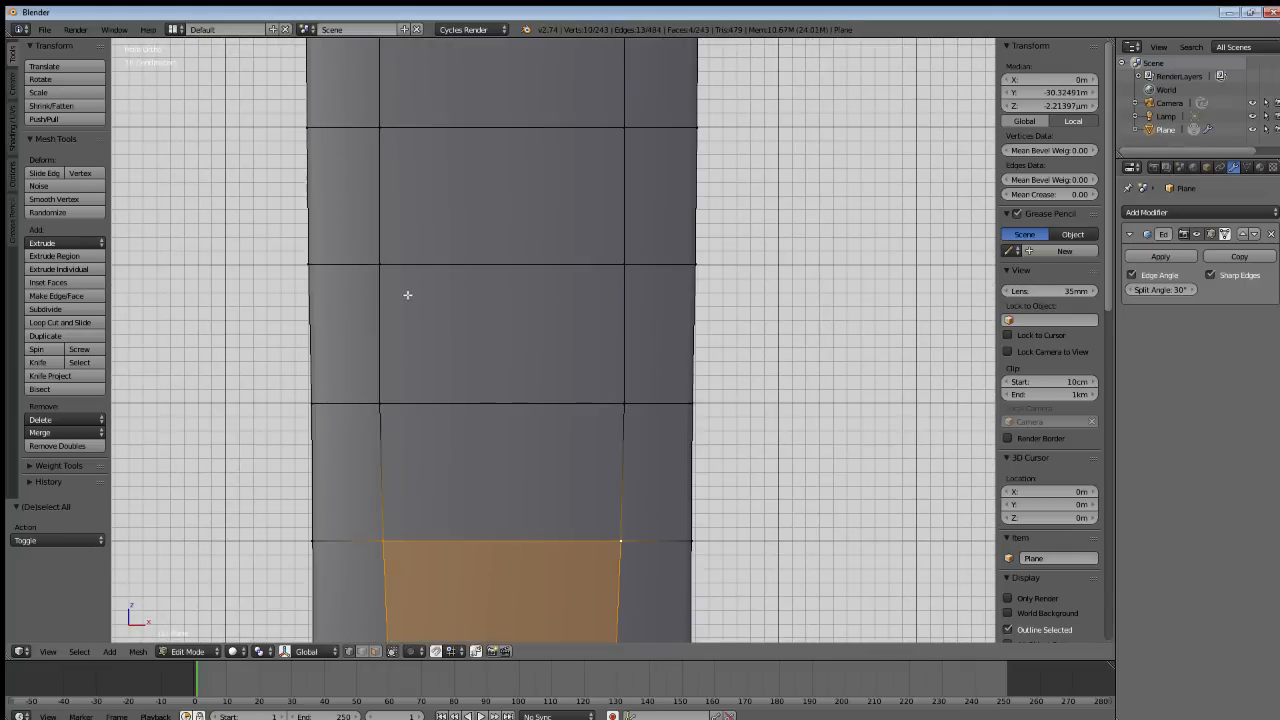
{"action": "right_click", "coordinate": [380, 404], "text": "shift"}
{"action": "right_click", "coordinate": [621, 400], "text": "shift"}
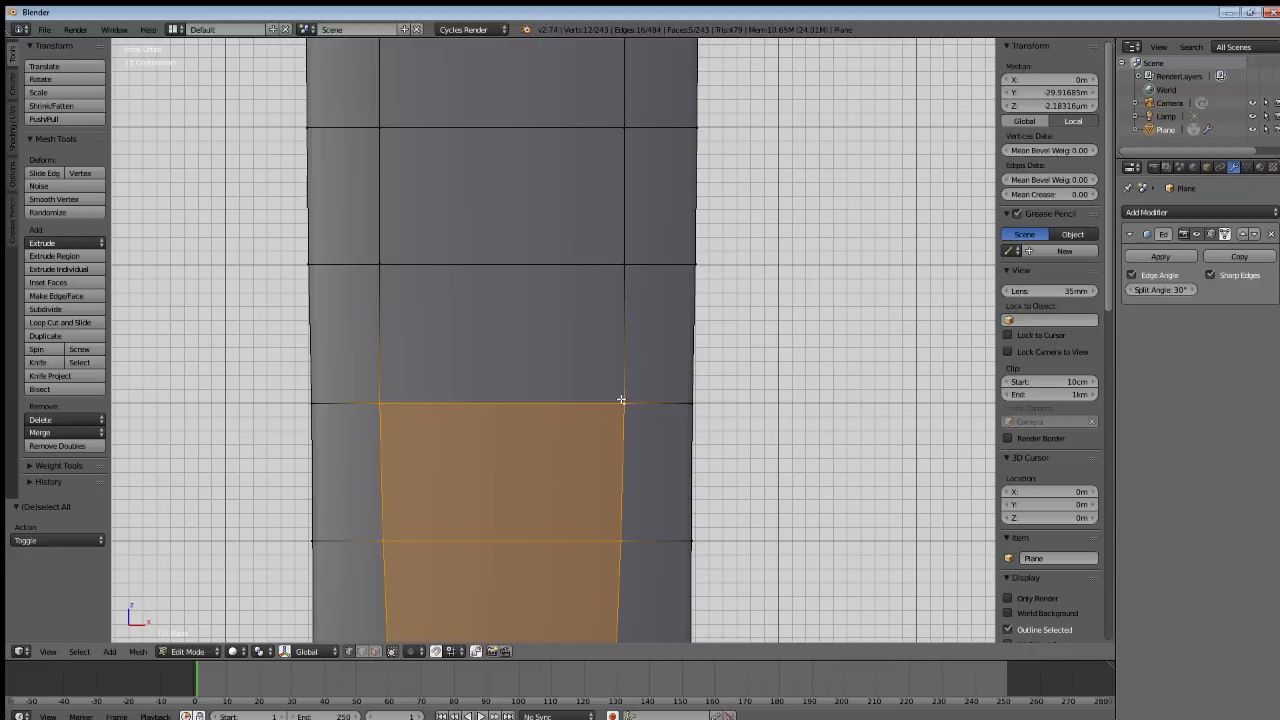
{"action": "right_click", "coordinate": [624, 263], "text": "shift"}
{"action": "right_click", "coordinate": [380, 264], "text": "shift"}
{"action": "right_click", "coordinate": [381, 128], "text": "shift"}
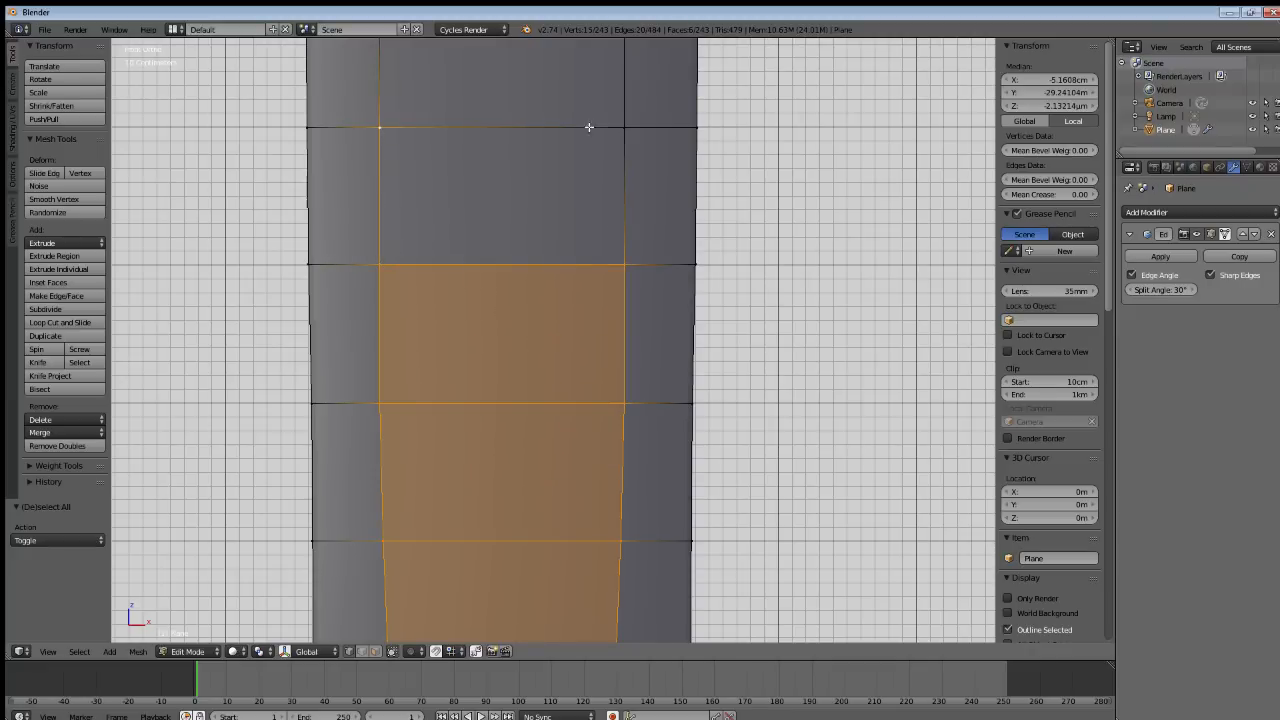
{"action": "right_click", "coordinate": [626, 127], "text": "shift"}
Add the corner vertices of the next three faces up the straight central strip to the selection.
{"action": "middle_click_drag", "start_coordinate": [563, 146], "coordinate": [623, 428], "text": "shift"}
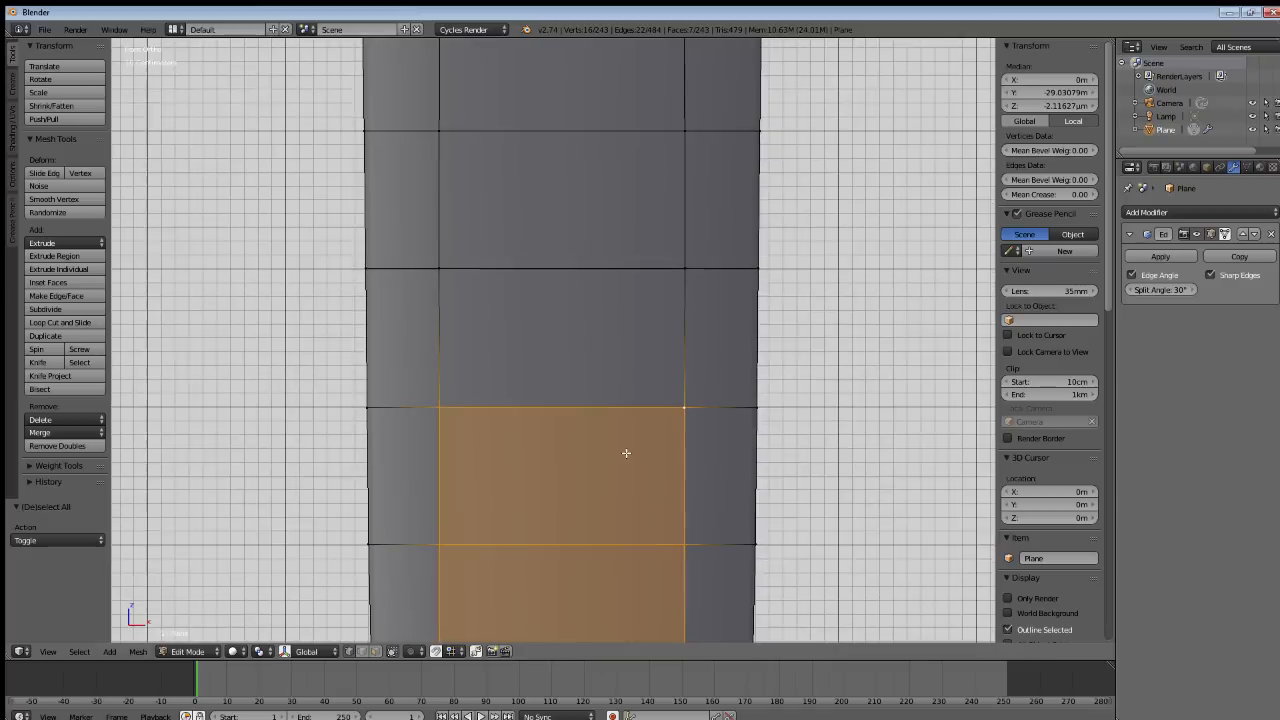
{"action": "right_click", "coordinate": [441, 267], "text": "shift"}
{"action": "right_click", "coordinate": [684, 268], "text": "shift"}
{"action": "middle_click_drag", "start_coordinate": [660, 208], "coordinate": [643, 309], "text": "shift"}
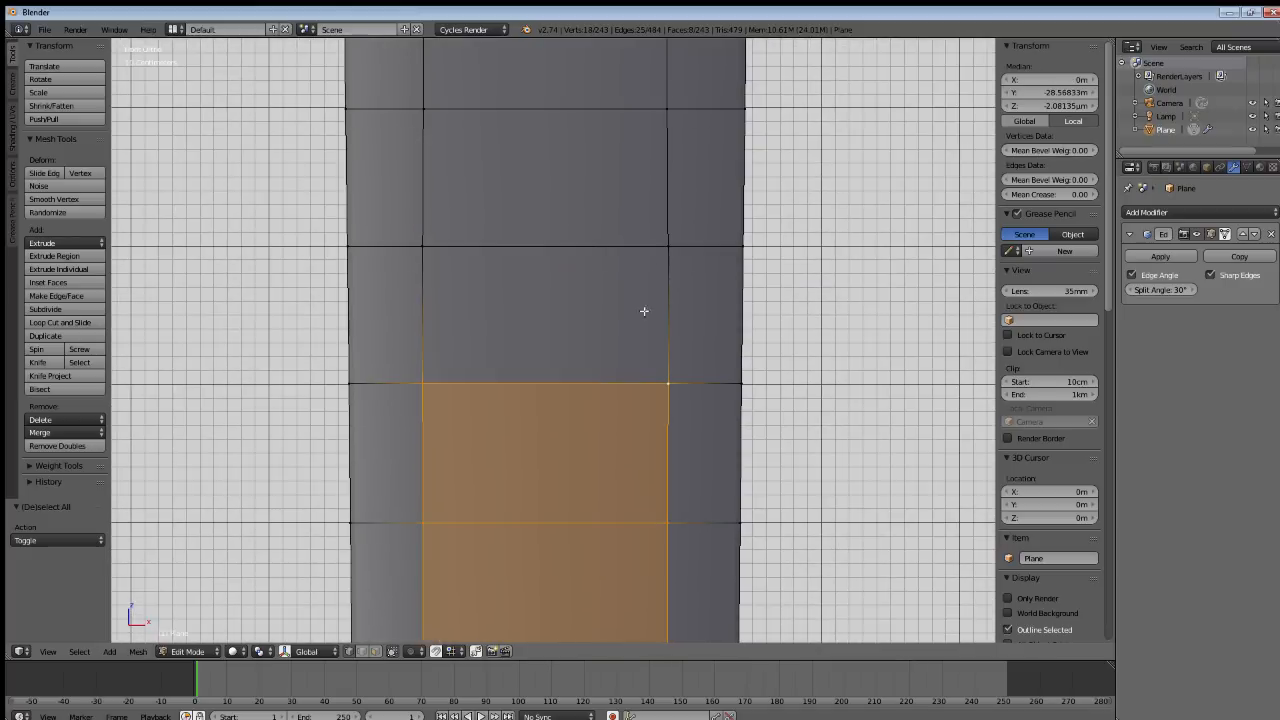
{"action": "right_click", "coordinate": [667, 247], "text": "shift"}
{"action": "right_click", "coordinate": [421, 250], "text": "shift"}
{"action": "right_click", "coordinate": [425, 112], "text": "shift"}
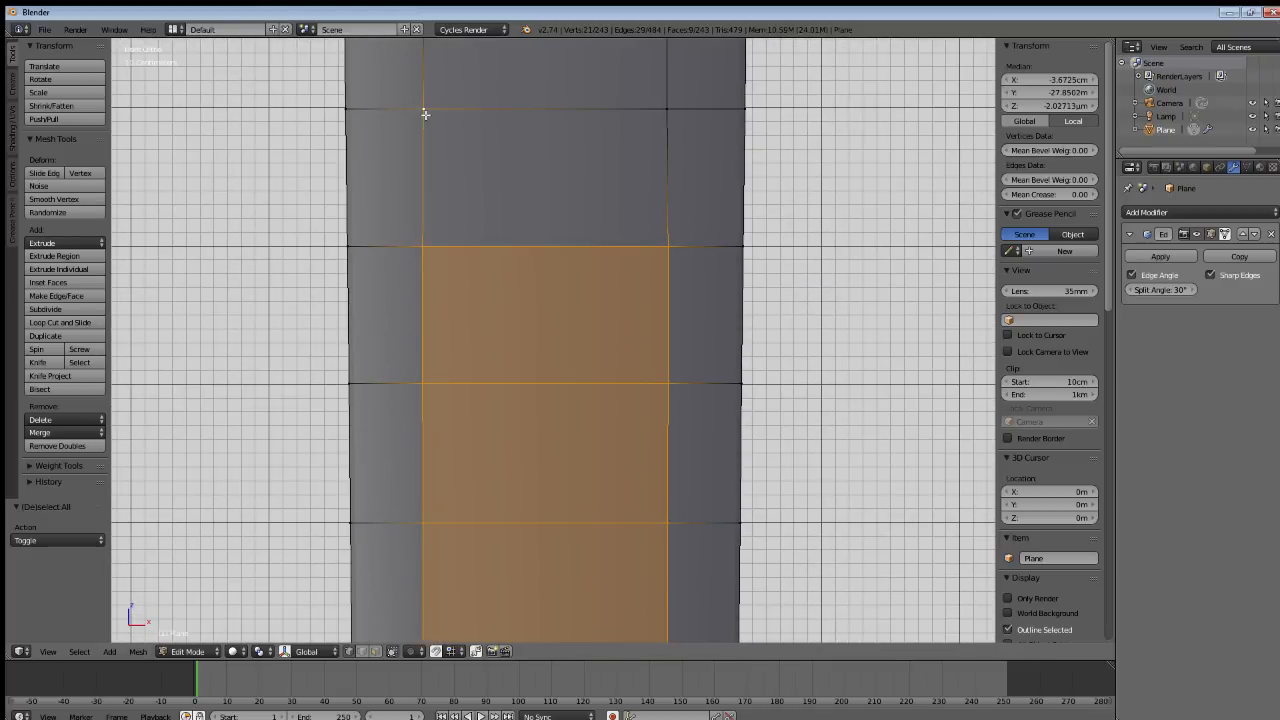
{"action": "right_click", "coordinate": [662, 112], "text": "shift"}
Continue the selection up the straight central strip by another four faces, adding both side vertices at each edge.
{"action": "middle_click_drag", "start_coordinate": [474, 114], "coordinate": [489, 363], "text": "shift"}
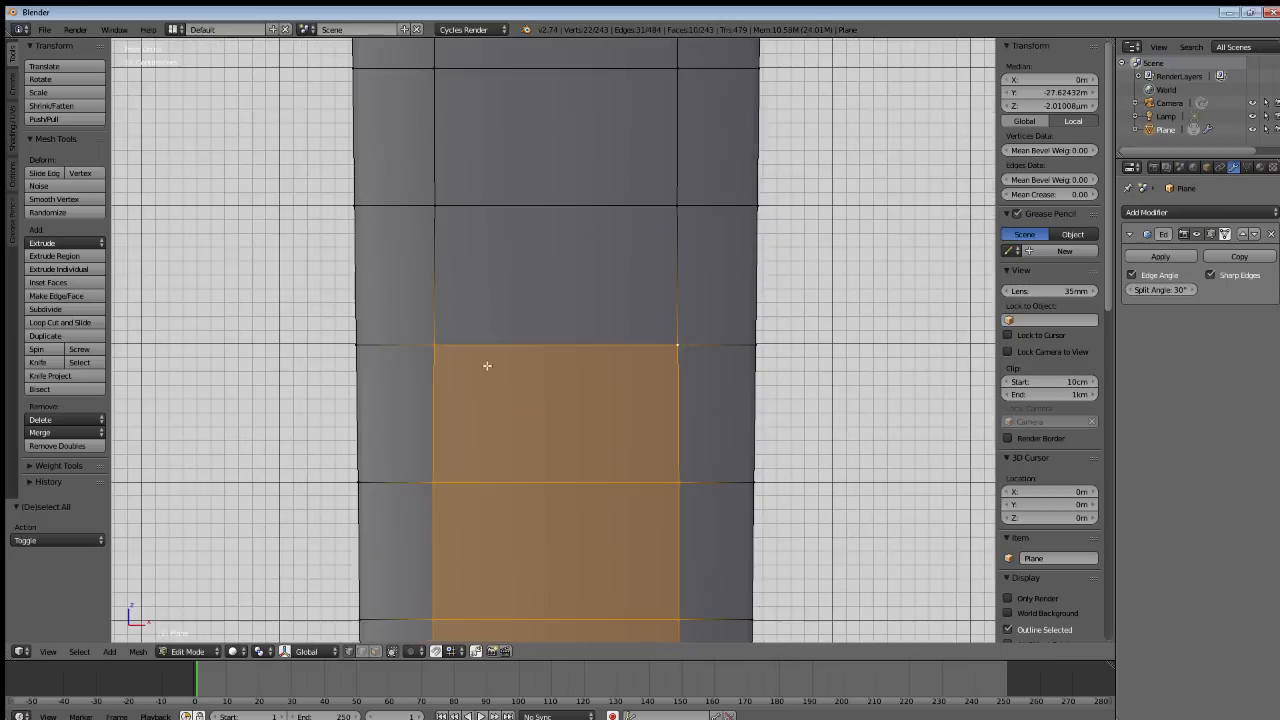
{"action": "right_click", "coordinate": [425, 207], "text": "shift"}
{"action": "right_click", "coordinate": [684, 205], "text": "shift"}
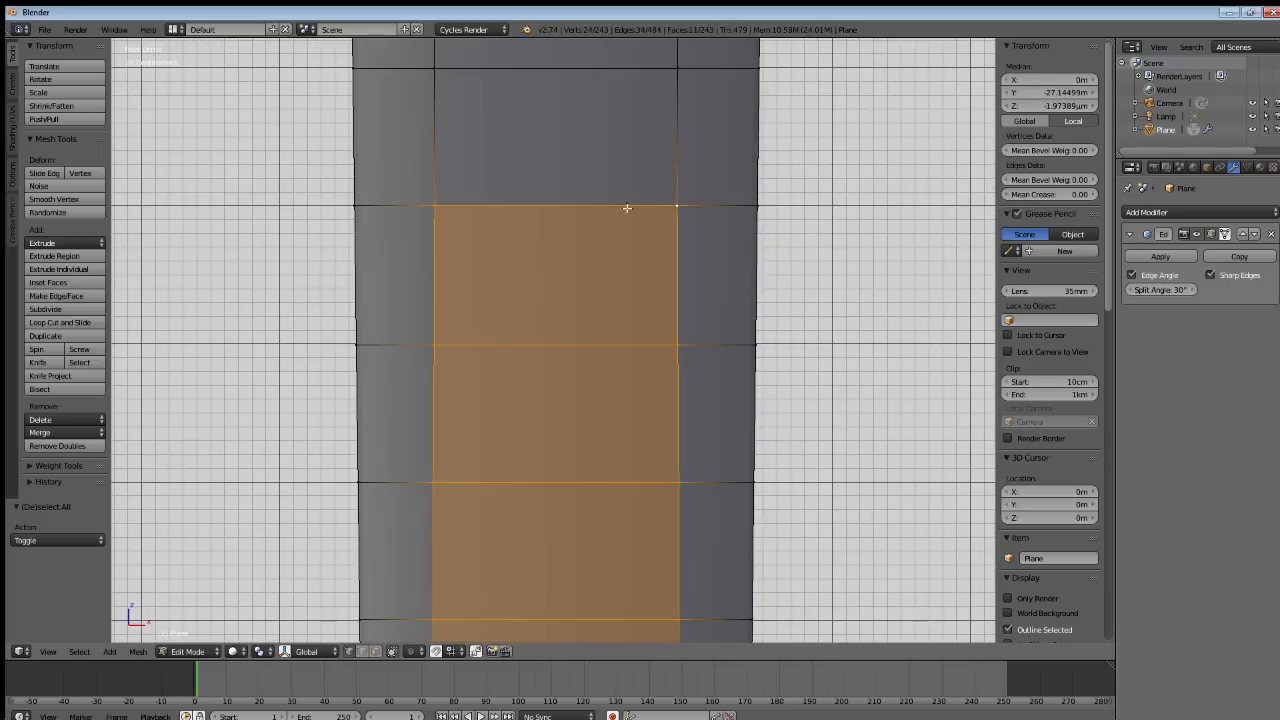
{"action": "middle_click_drag", "start_coordinate": [626, 200], "coordinate": [622, 343], "text": "shift"}
{"action": "right_click", "coordinate": [672, 212], "text": "shift"}
{"action": "right_click", "coordinate": [435, 214], "text": "shift"}
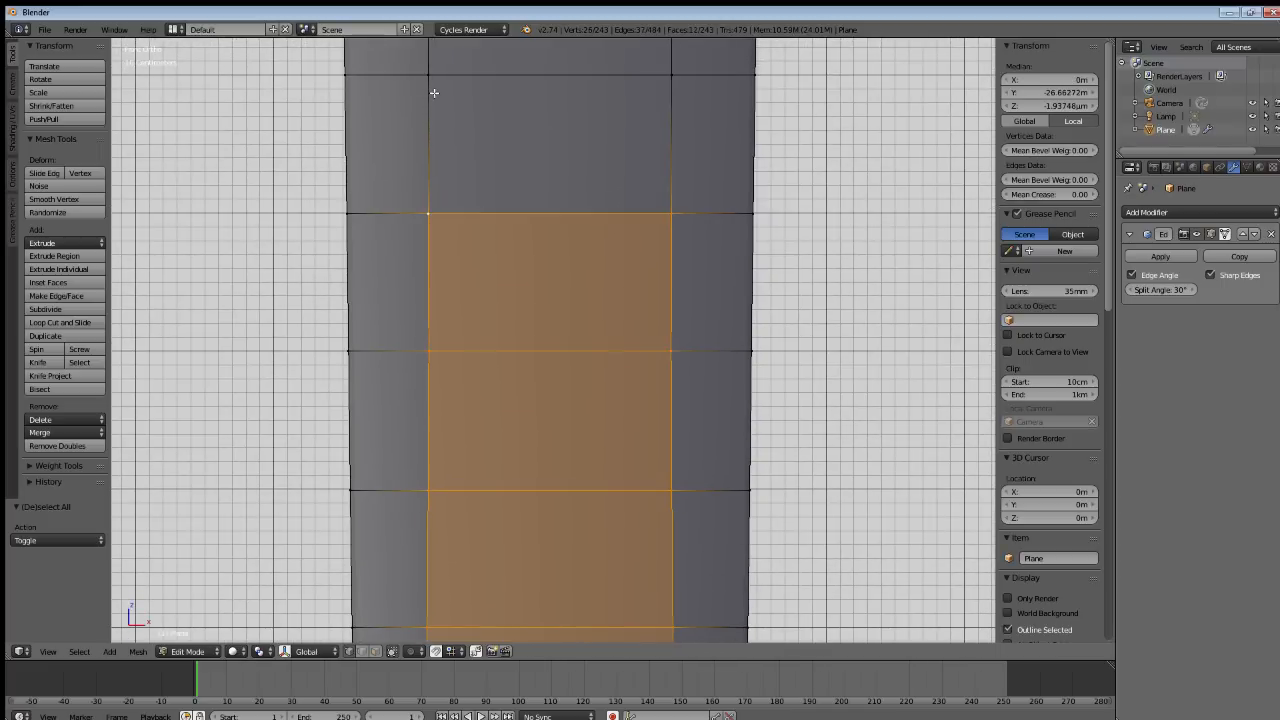
{"action": "right_click", "coordinate": [431, 74], "text": "shift"}
{"action": "right_click", "coordinate": [667, 77], "text": "shift"}
{"action": "middle_click_drag", "start_coordinate": [640, 131], "coordinate": [633, 433], "text": "shift"}
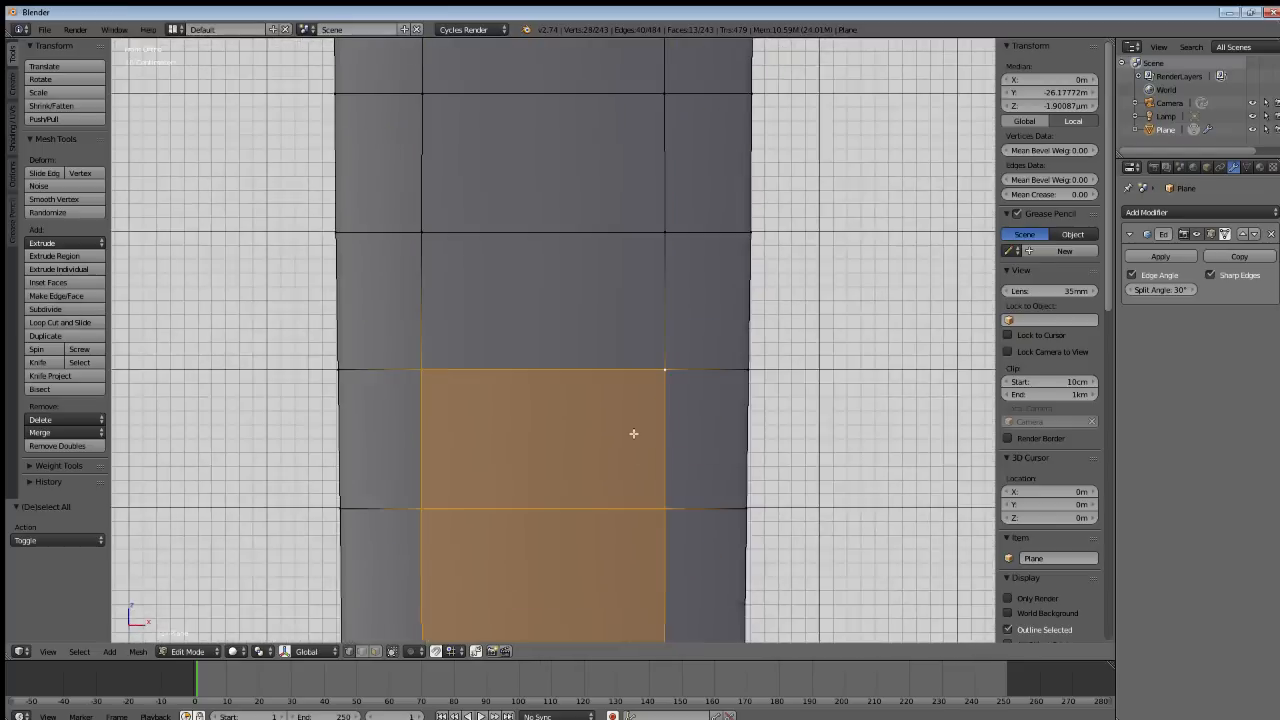
{"action": "right_click", "coordinate": [423, 231], "text": "shift"}
{"action": "right_click", "coordinate": [660, 228], "text": "shift"}
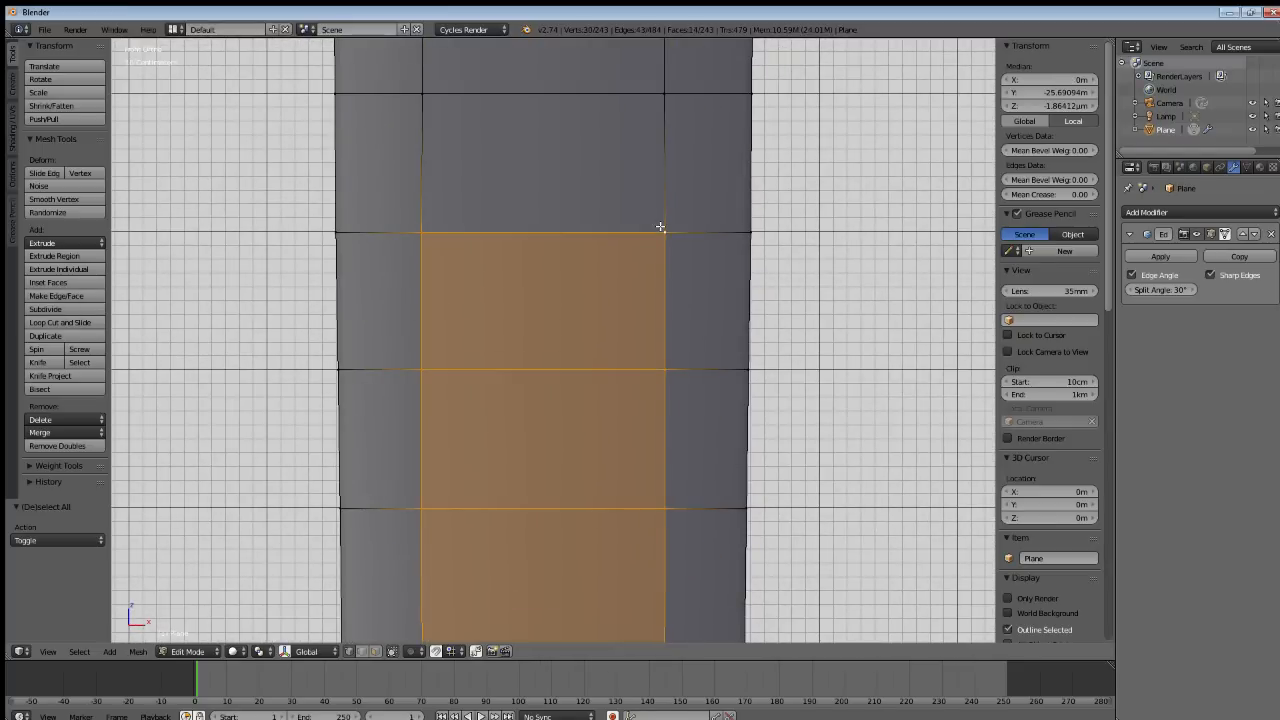
Add the following three faces of the central strip to the selection through their side vertices.
{"action": "scroll", "coordinate": [650, 236], "scroll_direction": "up", "scroll_amount": 4, "text": "shift"}
{"action": "right_click", "coordinate": [660, 229], "text": "shift"}
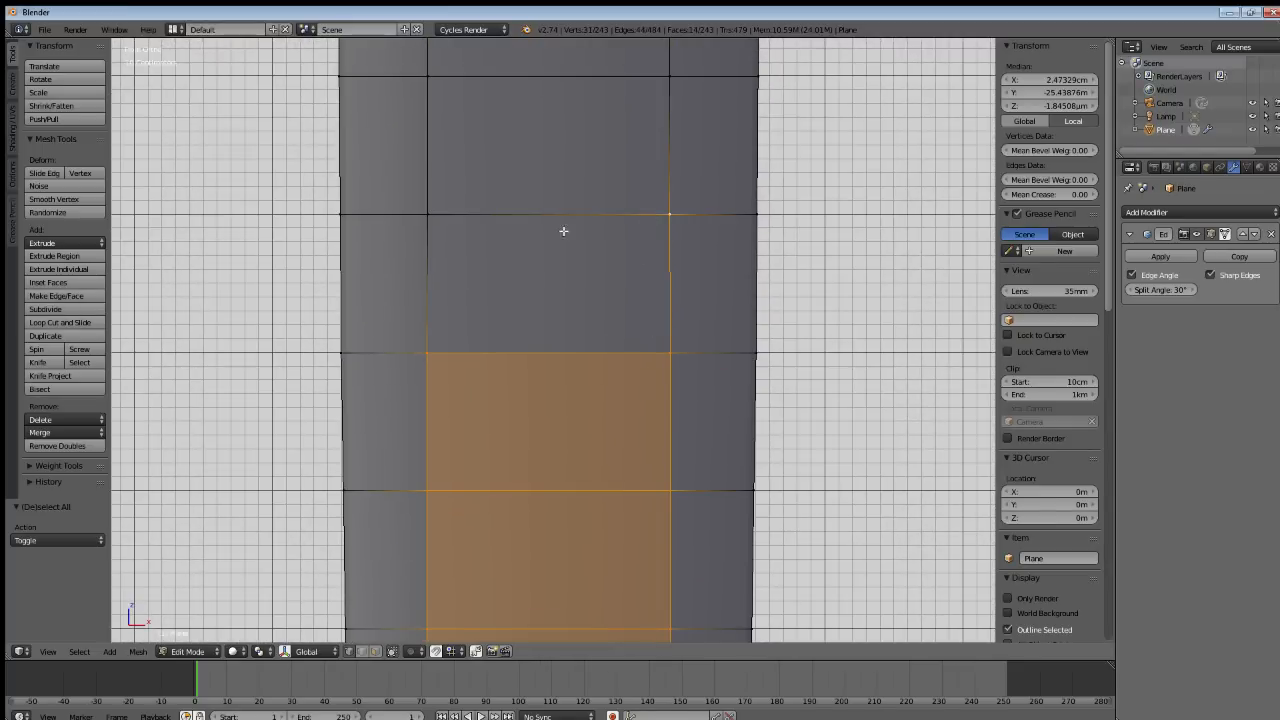
{"action": "right_click", "coordinate": [436, 212], "text": "shift"}
{"action": "middle_click_drag", "start_coordinate": [491, 216], "coordinate": [482, 224], "text": "shift"}
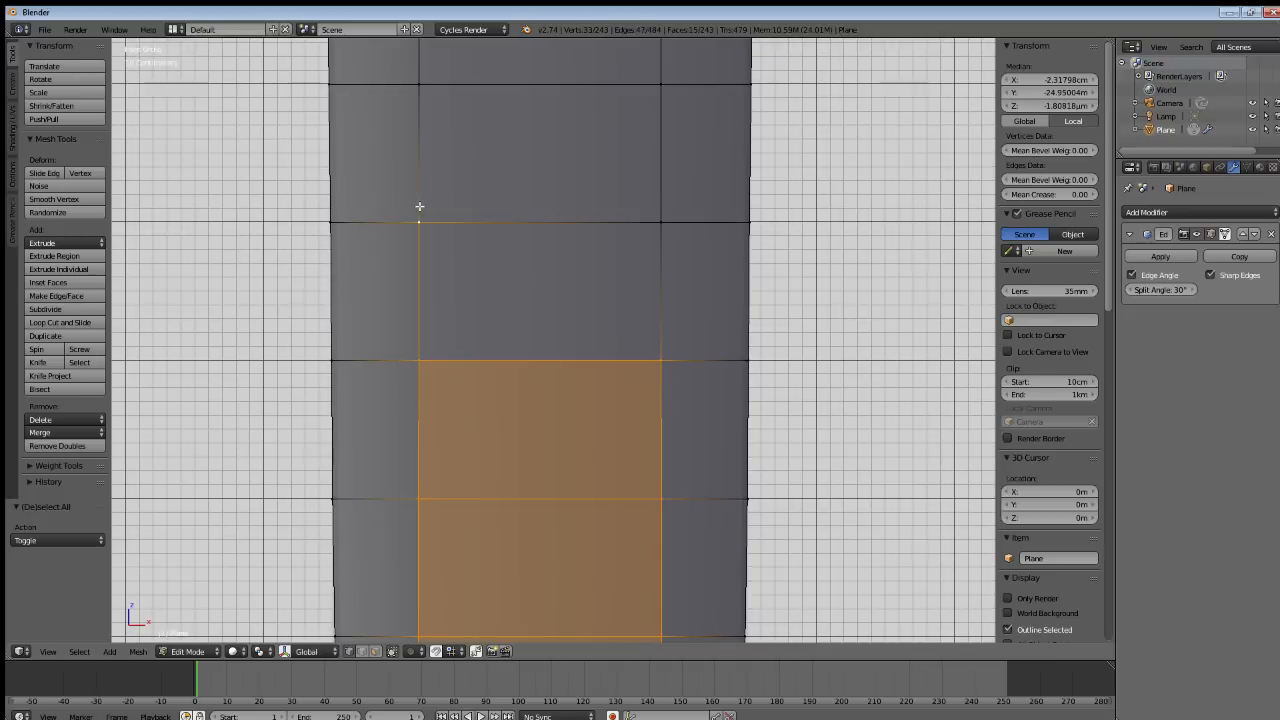
{"action": "right_click", "coordinate": [655, 219], "text": "shift"}
{"action": "right_click", "coordinate": [662, 87], "text": "shift"}
{"action": "right_click", "coordinate": [417, 84], "text": "shift"}
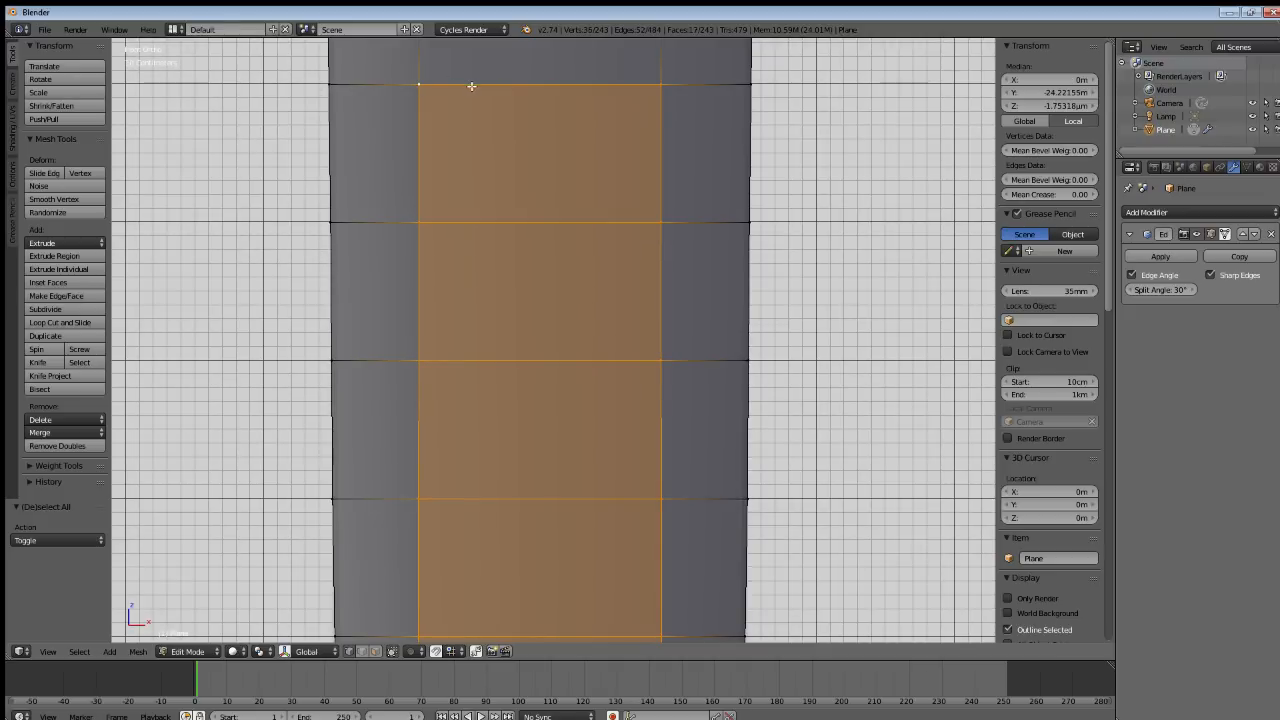
Extend the central strip selection by four faces, up to the edge at the 3D cursor.
{"action": "scroll", "coordinate": [486, 211], "scroll_direction": "up", "scroll_amount": 4, "text": "shift"}
{"action": "right_click", "coordinate": [428, 185], "text": "shift"}
{"action": "right_click", "coordinate": [668, 185], "text": "shift"}
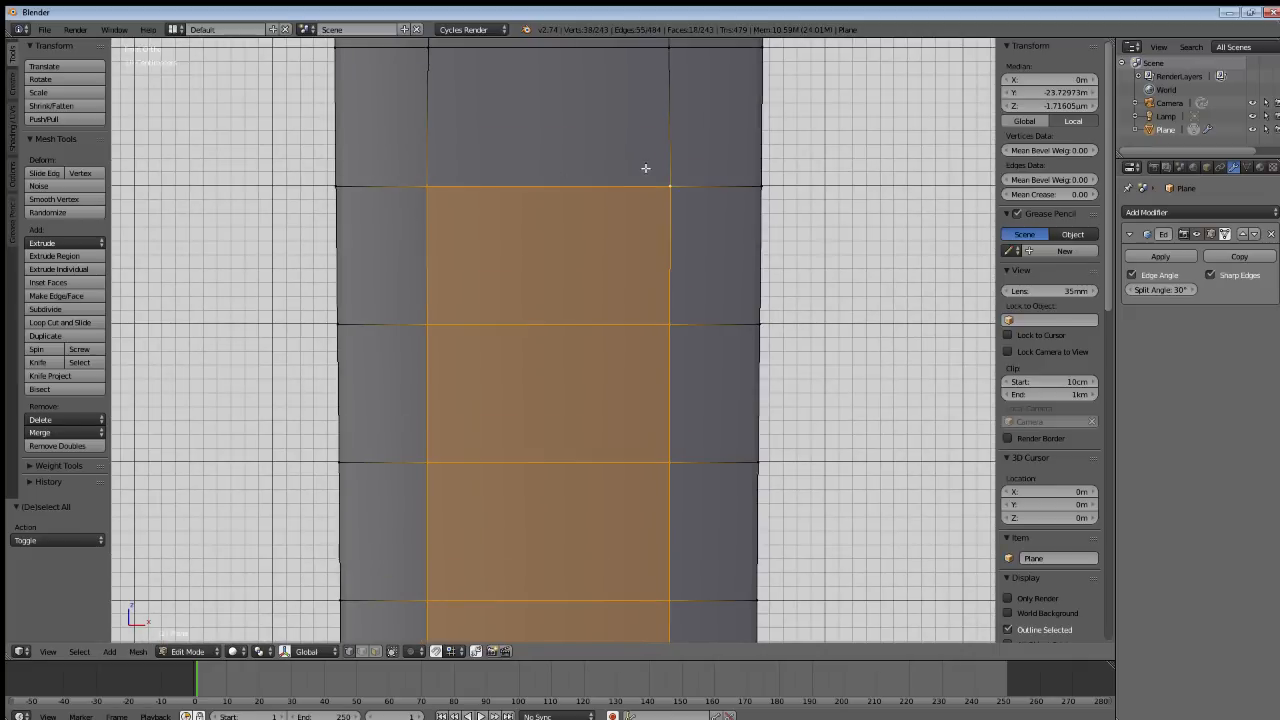
{"action": "scroll", "coordinate": [645, 168], "scroll_direction": "up", "scroll_amount": 5, "text": "shift"}
{"action": "right_click", "coordinate": [660, 178], "text": "shift"}
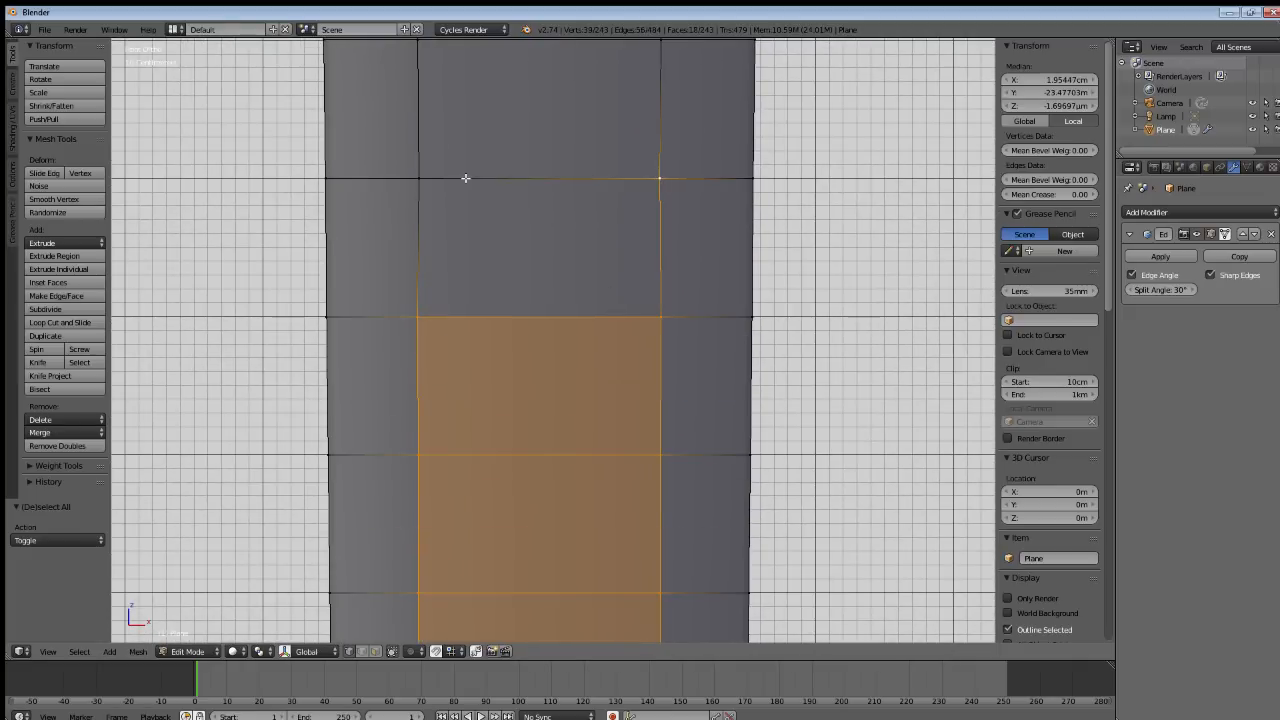
{"action": "right_click", "coordinate": [416, 176], "text": "shift"}
{"action": "scroll", "coordinate": [500, 206], "scroll_direction": "up", "scroll_amount": 7, "text": "shift"}
{"action": "right_click", "coordinate": [414, 209], "text": "shift"}
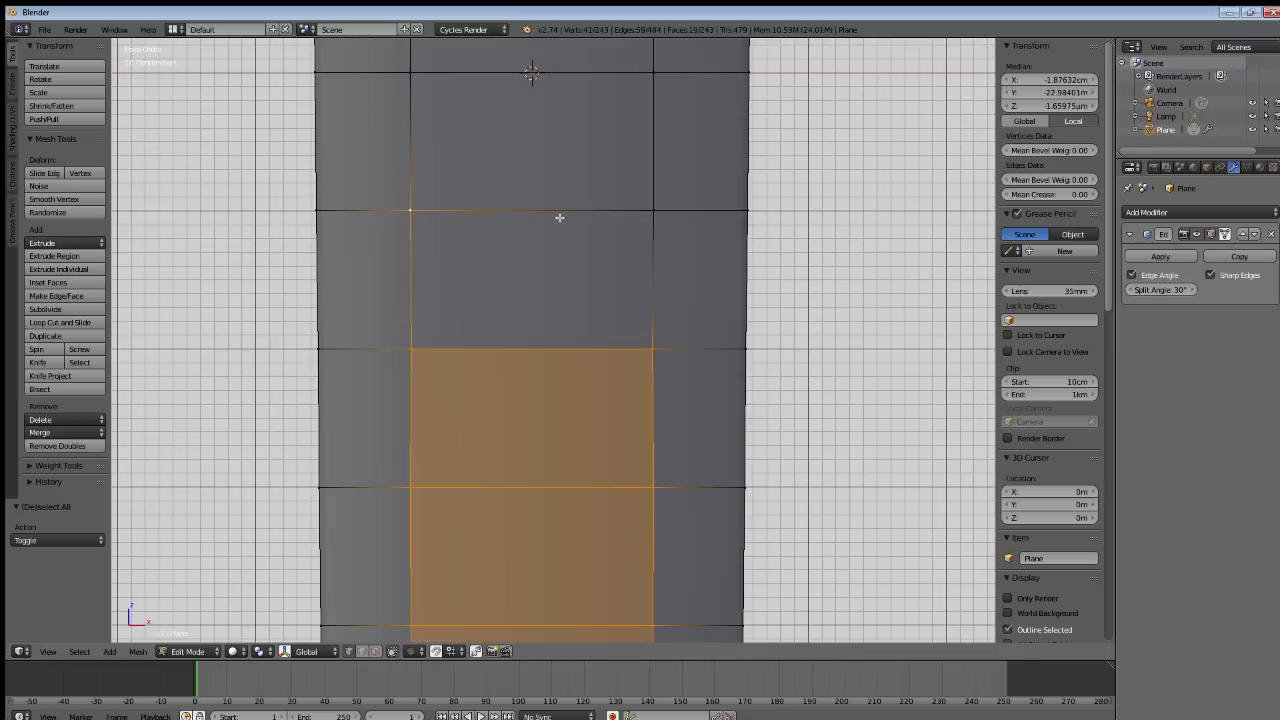
{"action": "right_click", "coordinate": [655, 211], "text": "shift"}
{"action": "scroll", "coordinate": [640, 205], "scroll_direction": "up", "scroll_amount": 5, "text": "shift"}
{"action": "right_click", "coordinate": [662, 197], "text": "shift"}
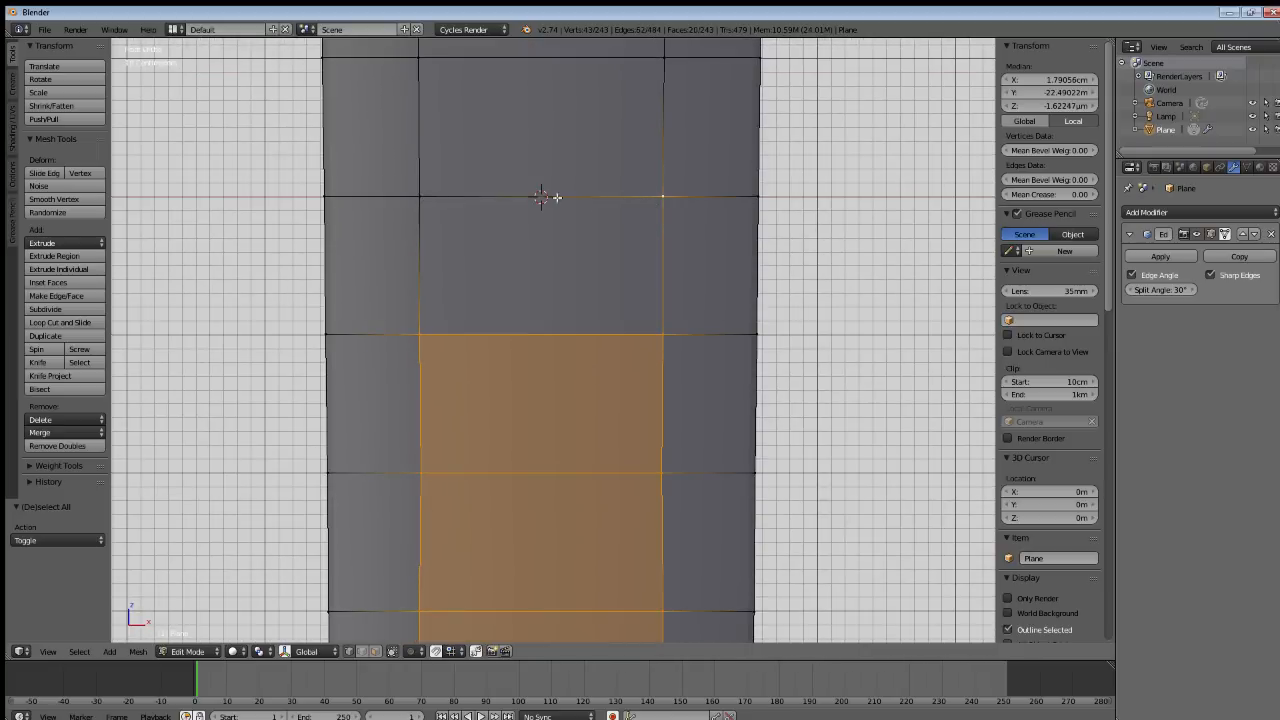
{"action": "right_click", "coordinate": [419, 197], "text": "shift"}
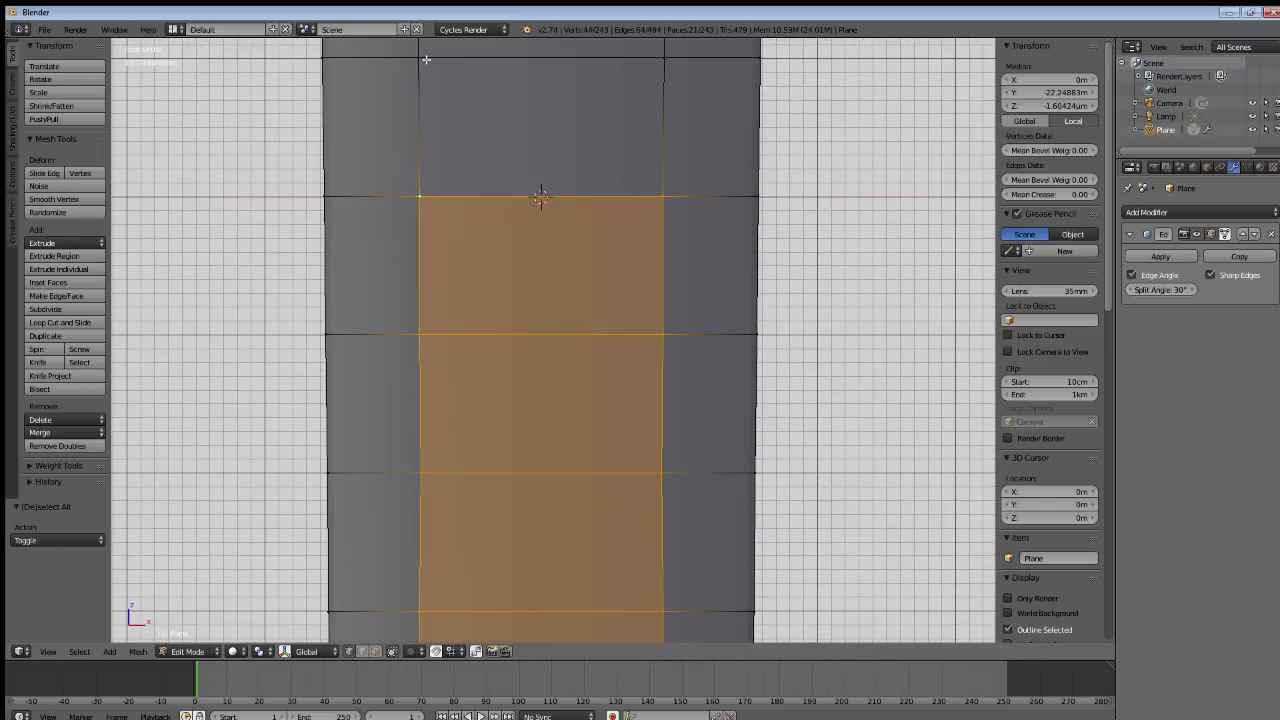
Add the three central strip faces directly above the 3D cursor to the selection.
{"action": "right_click", "coordinate": [426, 60], "text": "ctrl"}
{"action": "right_click", "coordinate": [660, 57], "text": "ctrl"}
{"action": "scroll", "coordinate": [673, 391], "scroll_direction": "up", "scroll_amount": 7, "text": "shift"}
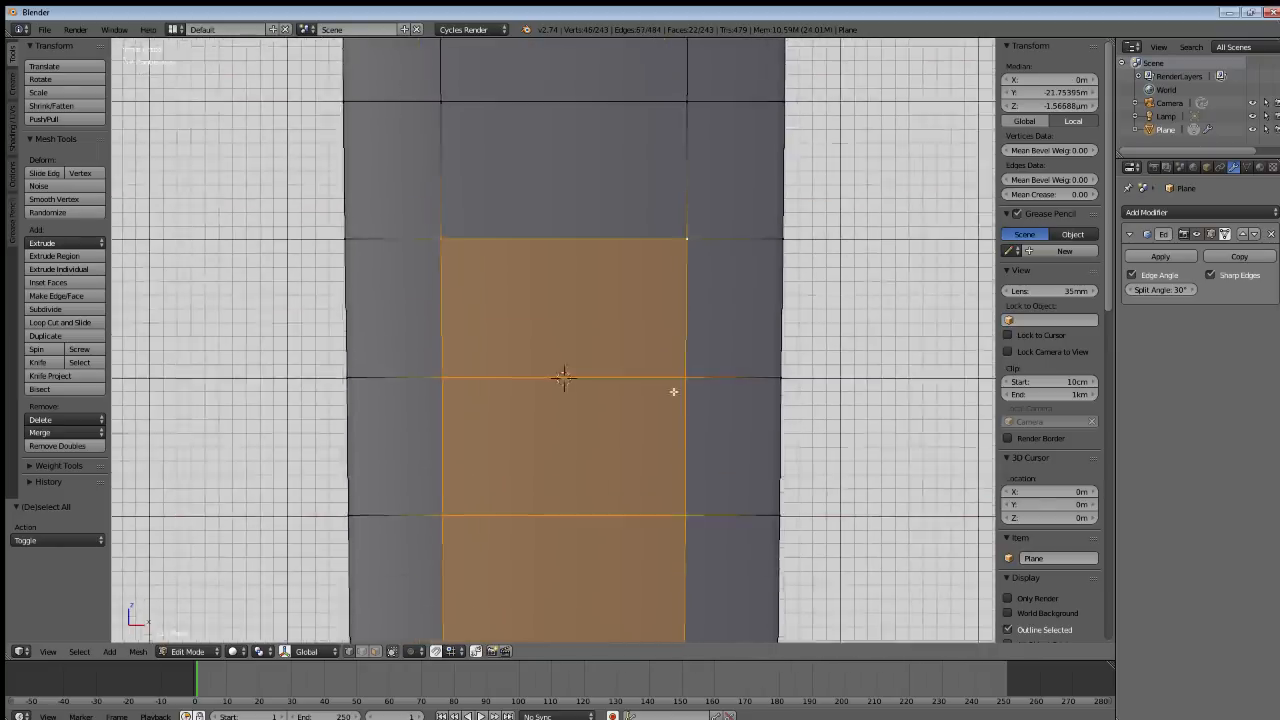
{"action": "scroll", "coordinate": [673, 391], "scroll_direction": "up", "scroll_amount": 5, "text": "shift"}
{"action": "right_click", "coordinate": [445, 244], "text": "ctrl"}
{"action": "right_click", "coordinate": [679, 242], "text": "ctrl"}
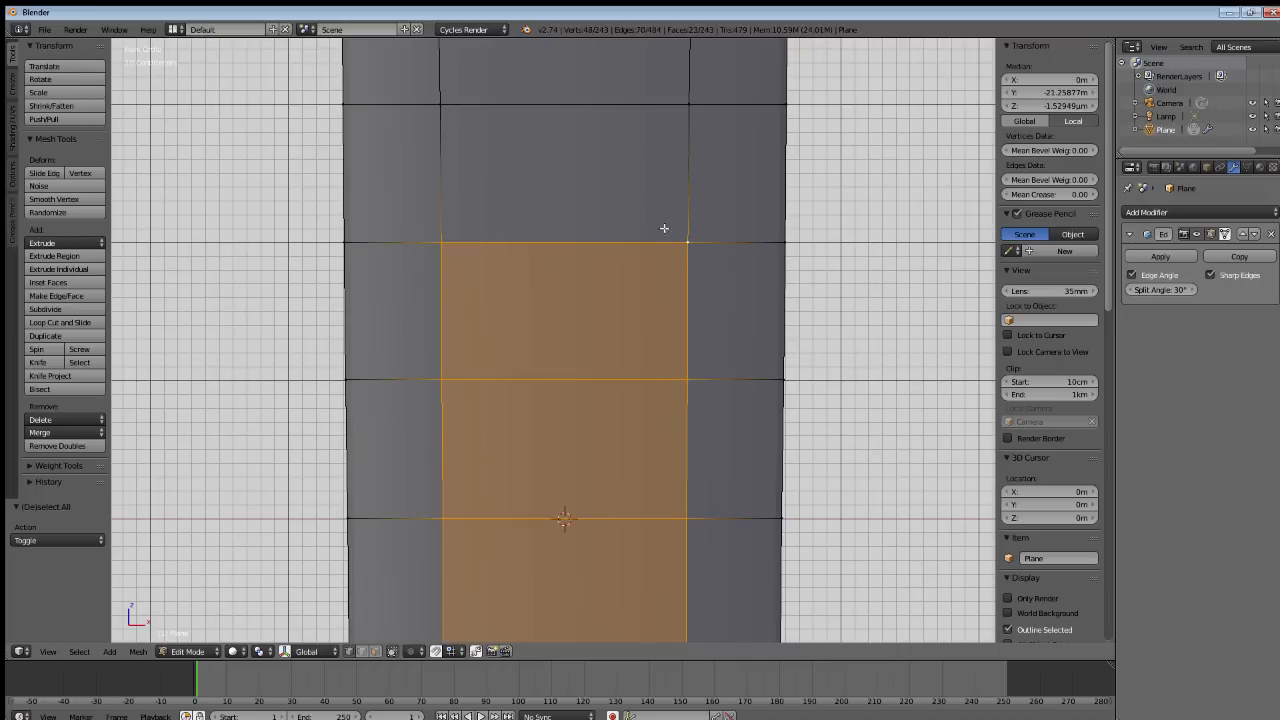
{"action": "scroll", "coordinate": [650, 300], "scroll_direction": "up", "scroll_amount": 3, "text": "shift"}
{"action": "right_click", "coordinate": [684, 193], "text": "ctrl"}
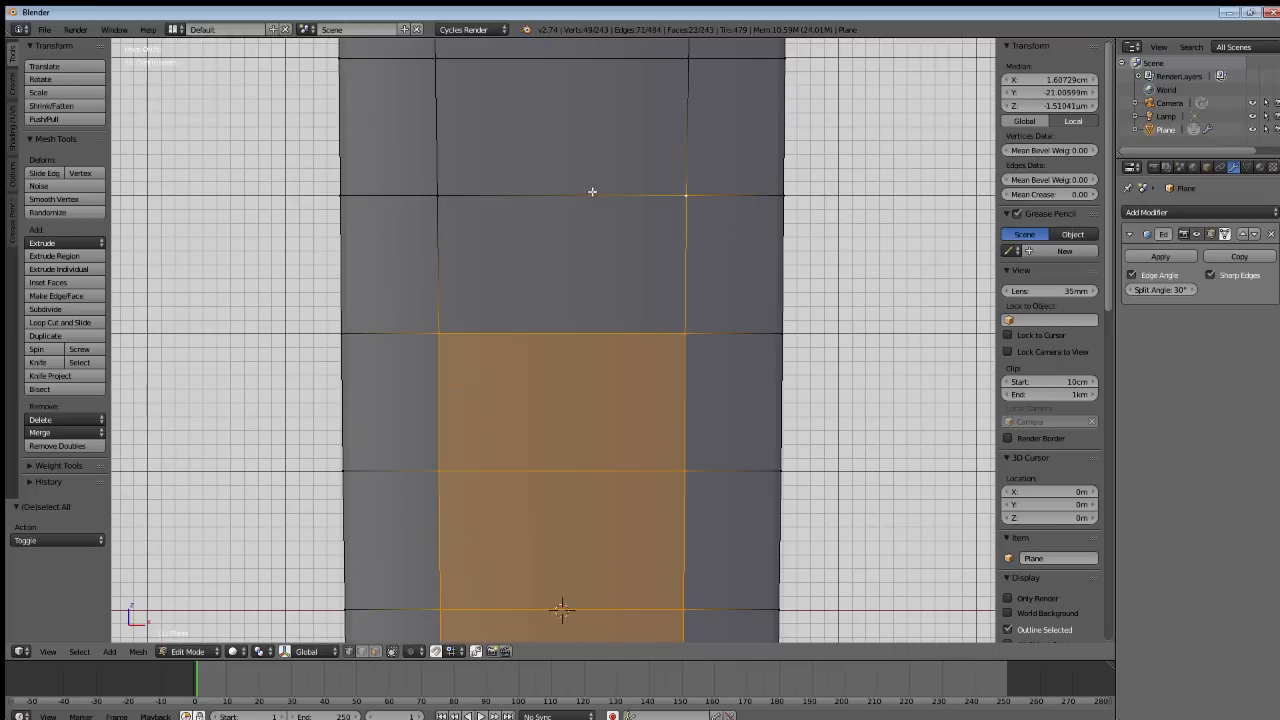
{"action": "right_click", "coordinate": [436, 190], "text": "ctrl"}
Extend the selection by three more faces, up to where the central strip begins to flare.
{"action": "scroll", "coordinate": [415, 280], "scroll_direction": "up", "scroll_amount": 5, "text": "shift"}
{"action": "right_click", "coordinate": [396, 200], "text": "ctrl"}
{"action": "right_click", "coordinate": [656, 200], "text": "ctrl"}
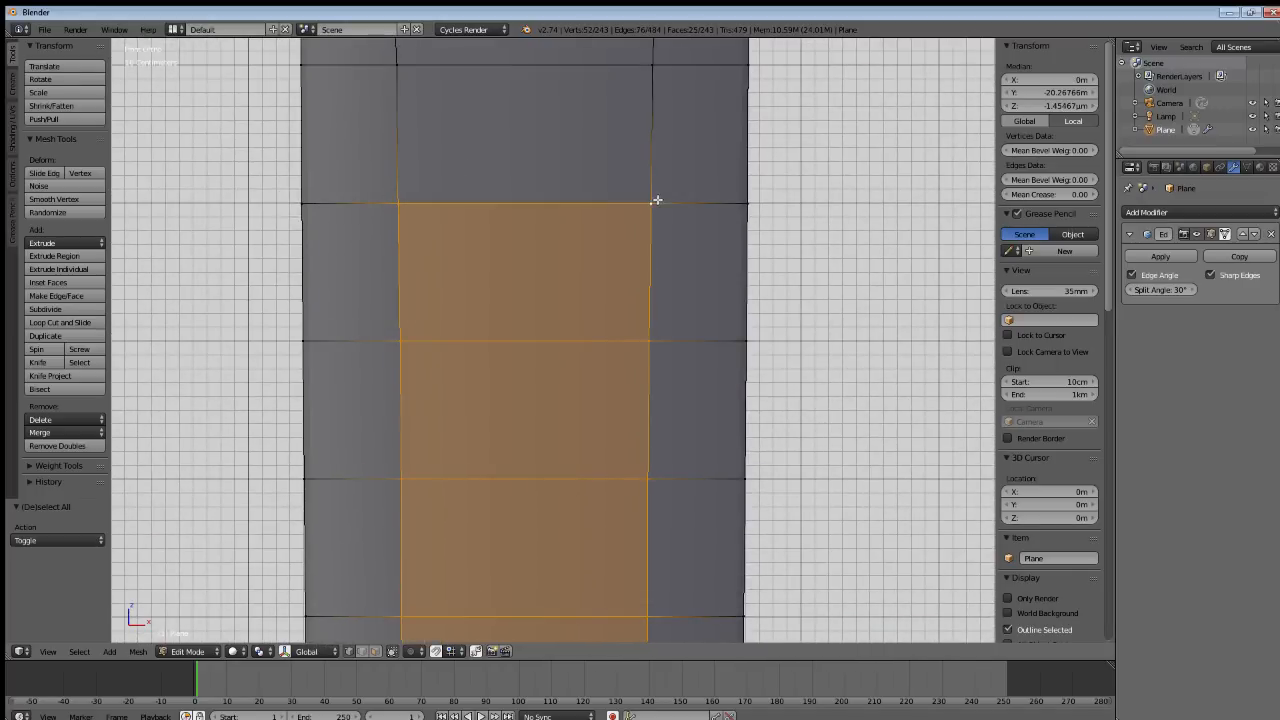
{"action": "scroll", "coordinate": [628, 216], "scroll_direction": "up", "scroll_amount": 5, "text": "shift"}
{"action": "right_click", "coordinate": [654, 234], "text": "ctrl"}
{"action": "right_click", "coordinate": [403, 234], "text": "ctrl"}
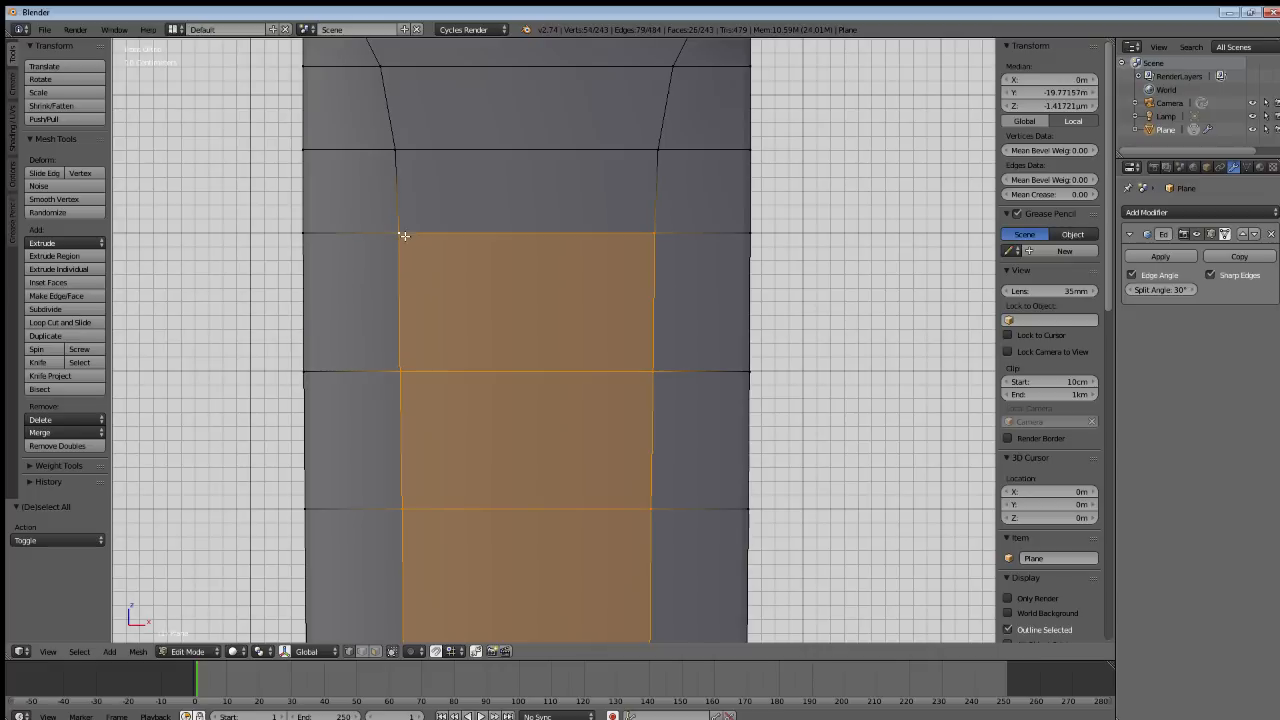
{"action": "right_click", "coordinate": [393, 150], "text": "ctrl"}
{"action": "right_click", "coordinate": [654, 151], "text": "ctrl"}
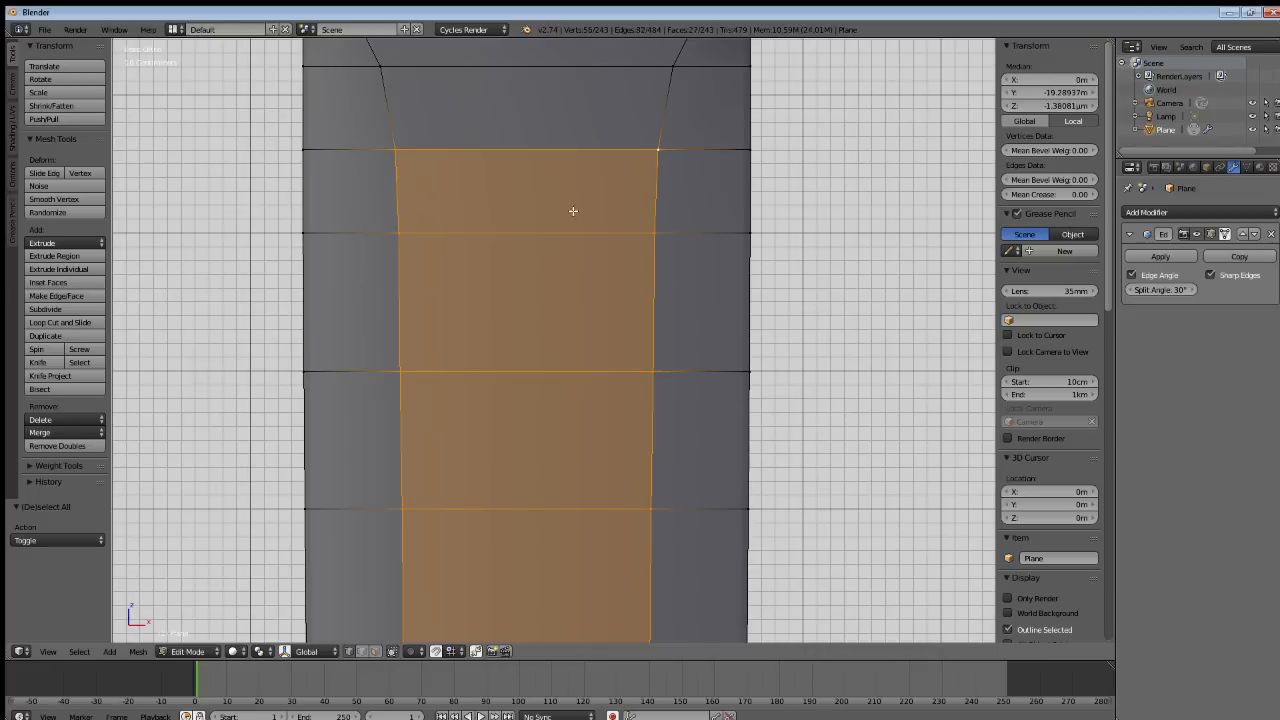
Add the vertices of the four flaring faces up to the lower edge of the blade's wide collar.
{"action": "scroll", "coordinate": [573, 211], "scroll_direction": "up", "scroll_amount": 5, "text": "shift"}
{"action": "right_click", "coordinate": [393, 318], "text": "shift"}
{"action": "right_click", "coordinate": [398, 319], "text": "shift"}
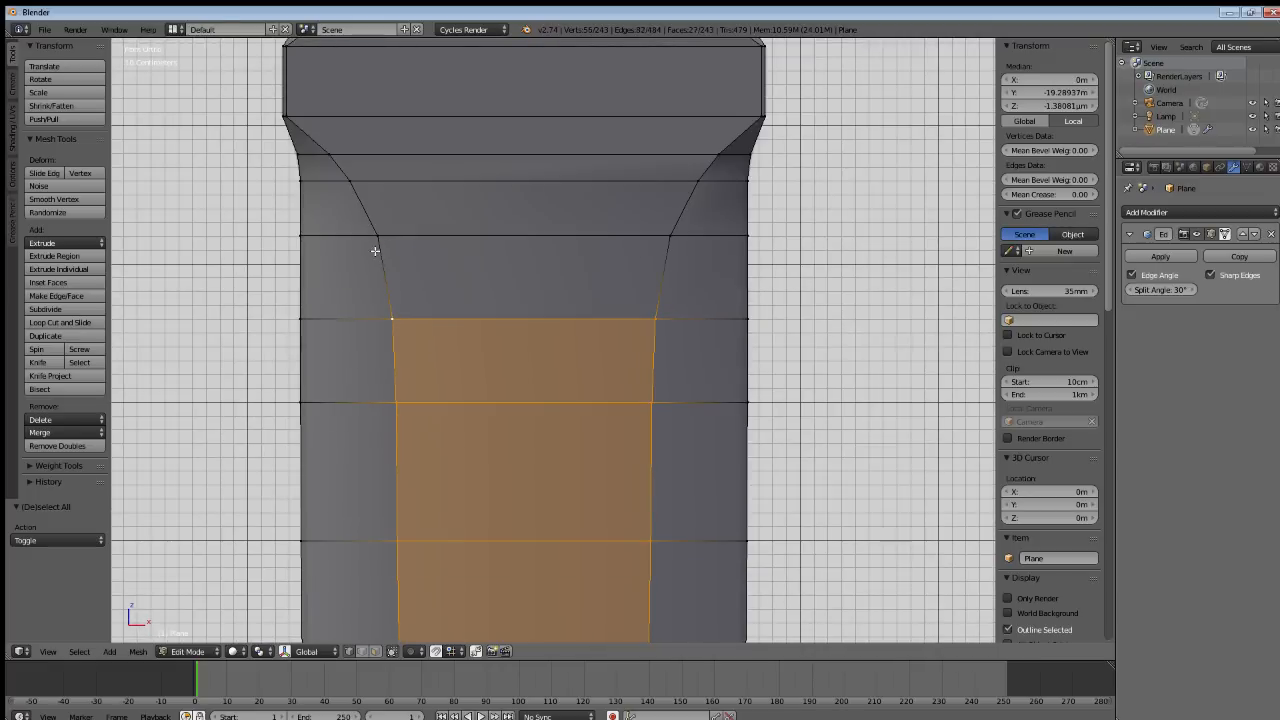
{"action": "right_click", "coordinate": [379, 237], "text": "shift"}
{"action": "right_click", "coordinate": [671, 238], "text": "shift"}
{"action": "right_click", "coordinate": [696, 179], "text": "shift"}
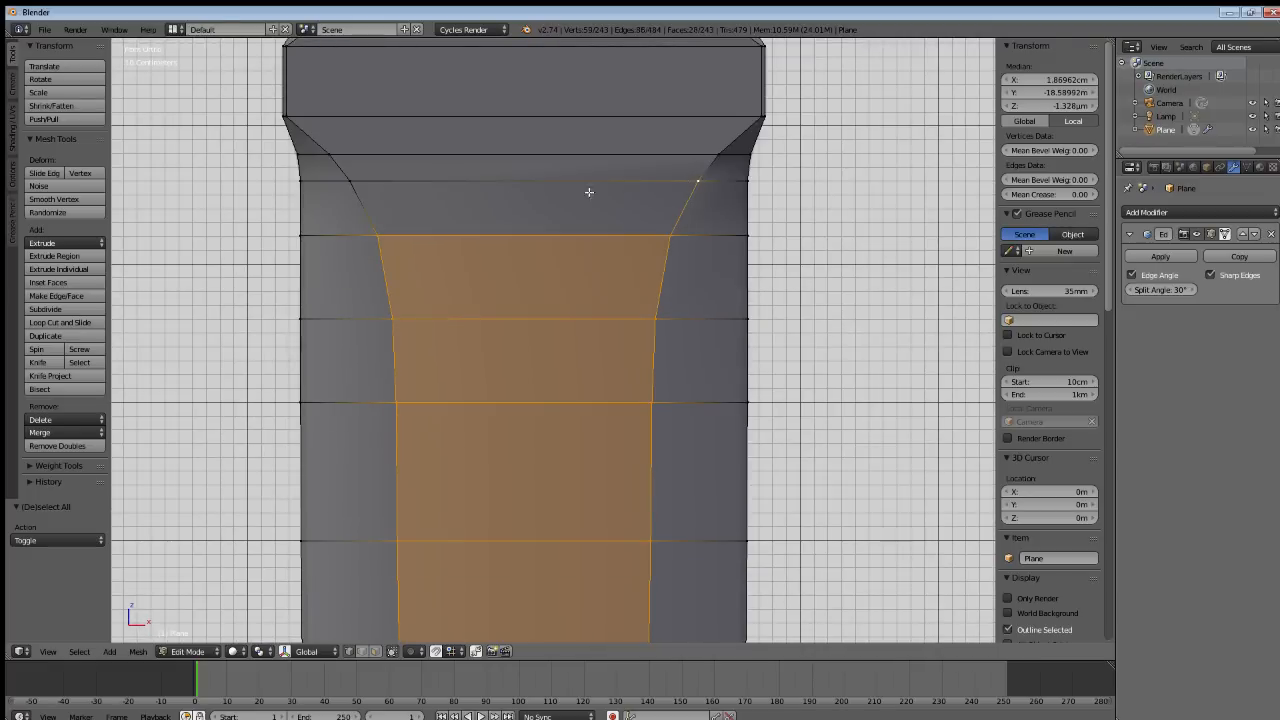
{"action": "right_click", "coordinate": [348, 179], "text": "shift"}
{"action": "right_click", "coordinate": [331, 155], "text": "shift"}
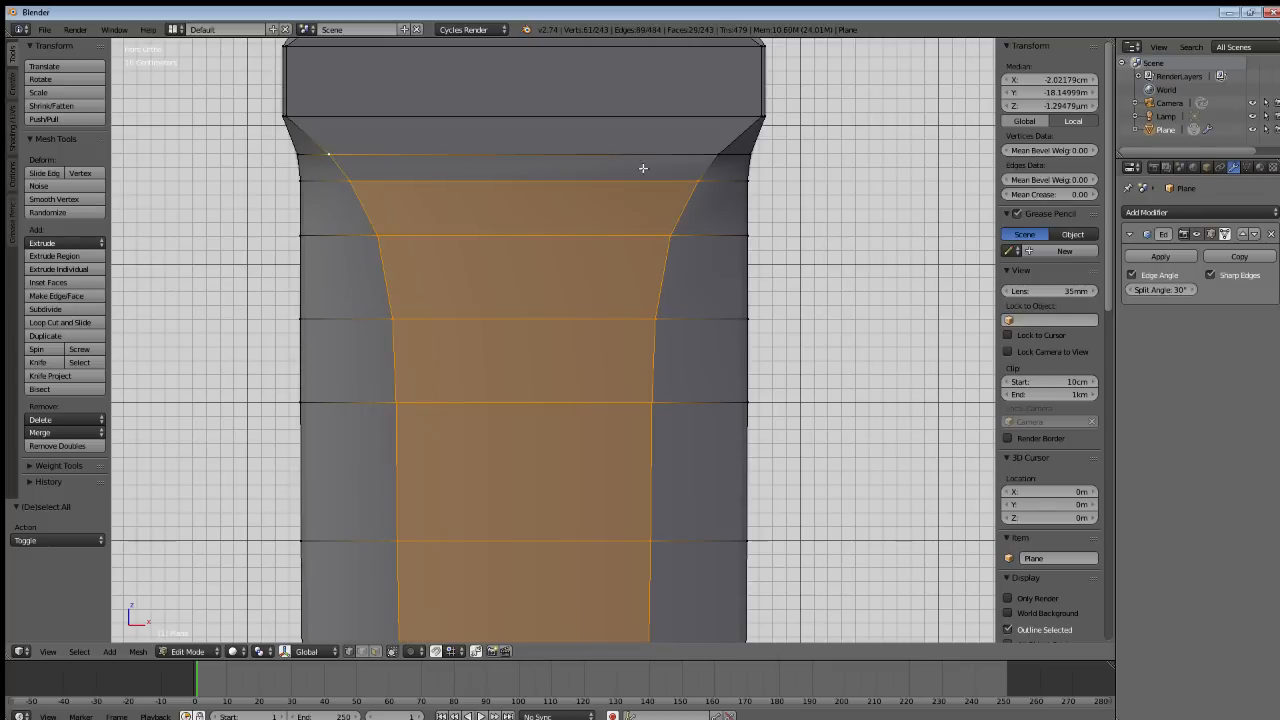
{"action": "right_click", "coordinate": [718, 157], "text": "shift"}
{"action": "right_click", "coordinate": [762, 115], "text": "shift"}
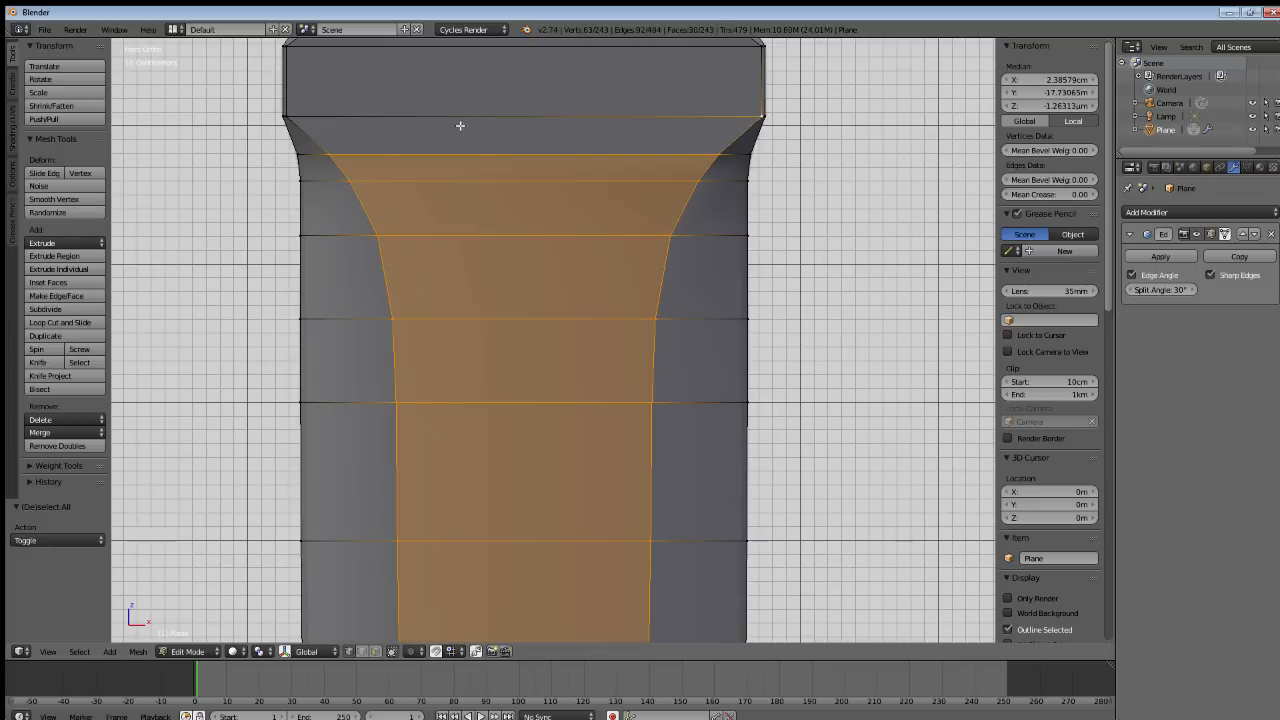
{"action": "right_click", "coordinate": [288, 114], "text": "shift"}
Add the wide collar face and the two narrowing faces above it to the selection.
{"action": "scroll", "coordinate": [318, 208], "scroll_direction": "up", "scroll_amount": 5, "text": "shift"}
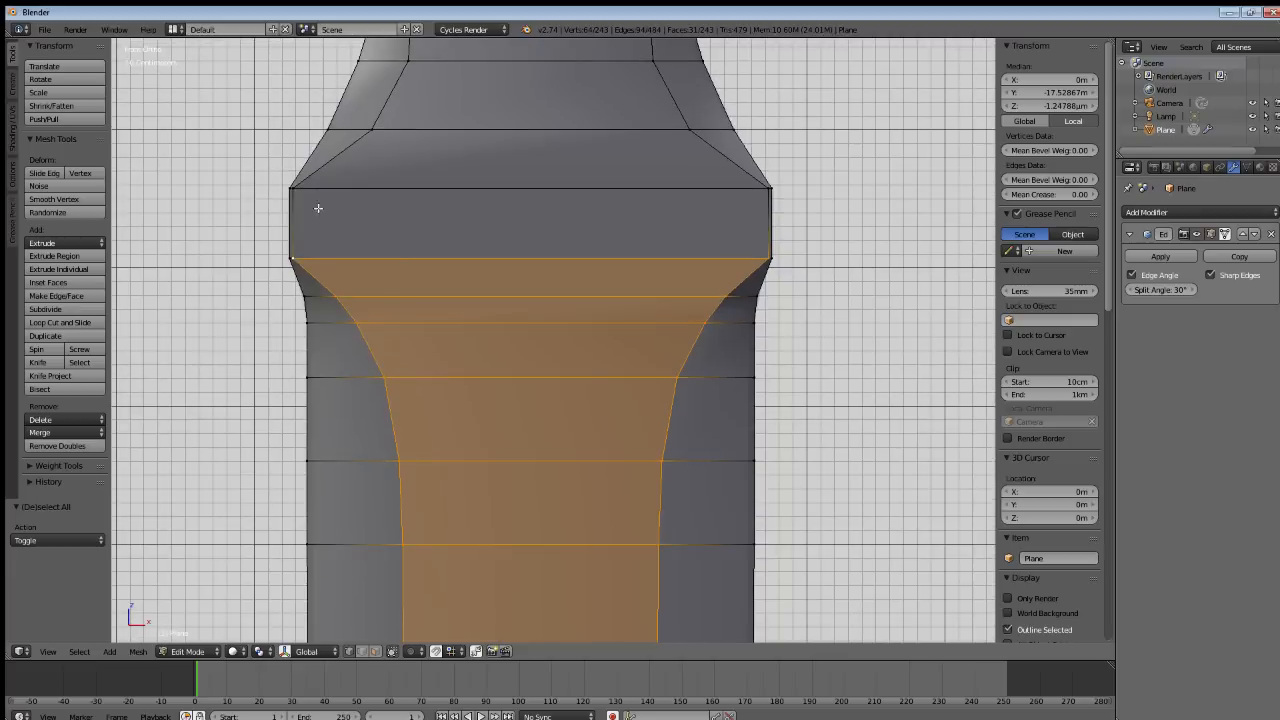
{"action": "right_click", "coordinate": [289, 188], "text": "shift"}
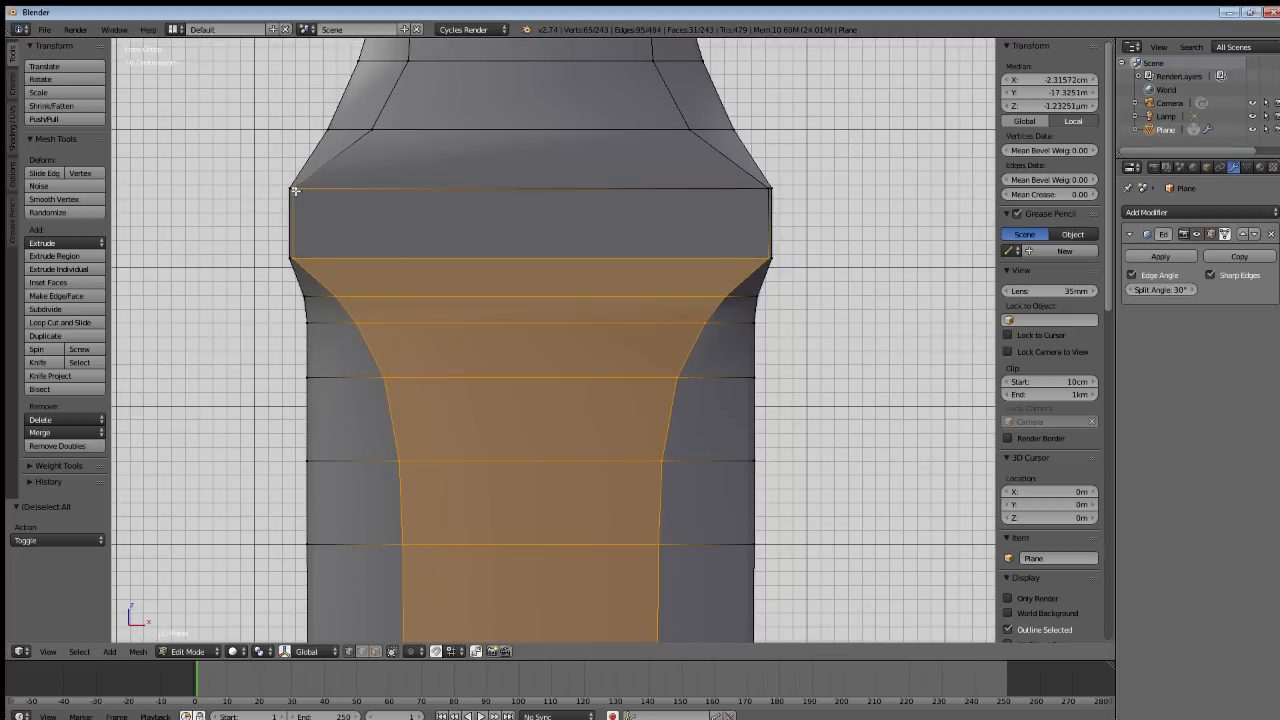
{"action": "right_click", "coordinate": [764, 190], "text": "shift"}
{"action": "right_click", "coordinate": [686, 141], "text": "shift"}
{"action": "right_click", "coordinate": [373, 129], "text": "shift"}
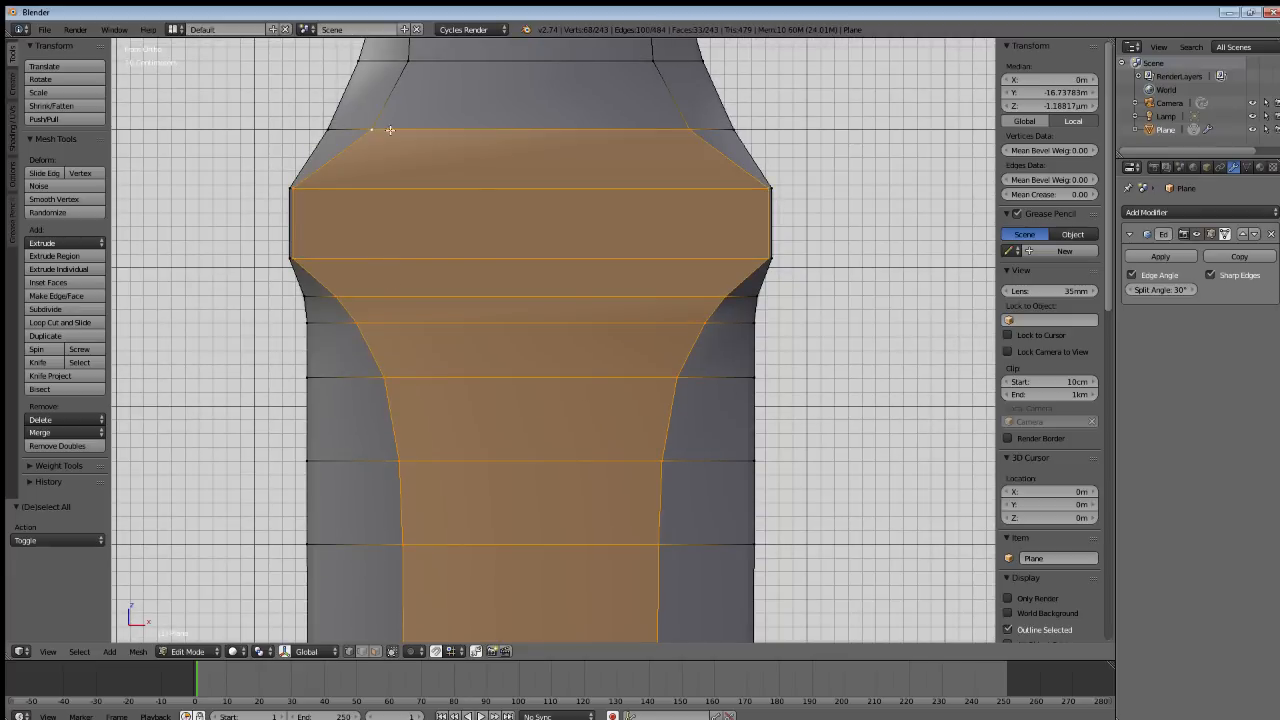
{"action": "scroll", "coordinate": [466, 269], "scroll_direction": "up", "scroll_amount": 6, "text": "shift"}
{"action": "right_click", "coordinate": [424, 219], "text": "shift"}
{"action": "right_click", "coordinate": [657, 224], "text": "shift"}
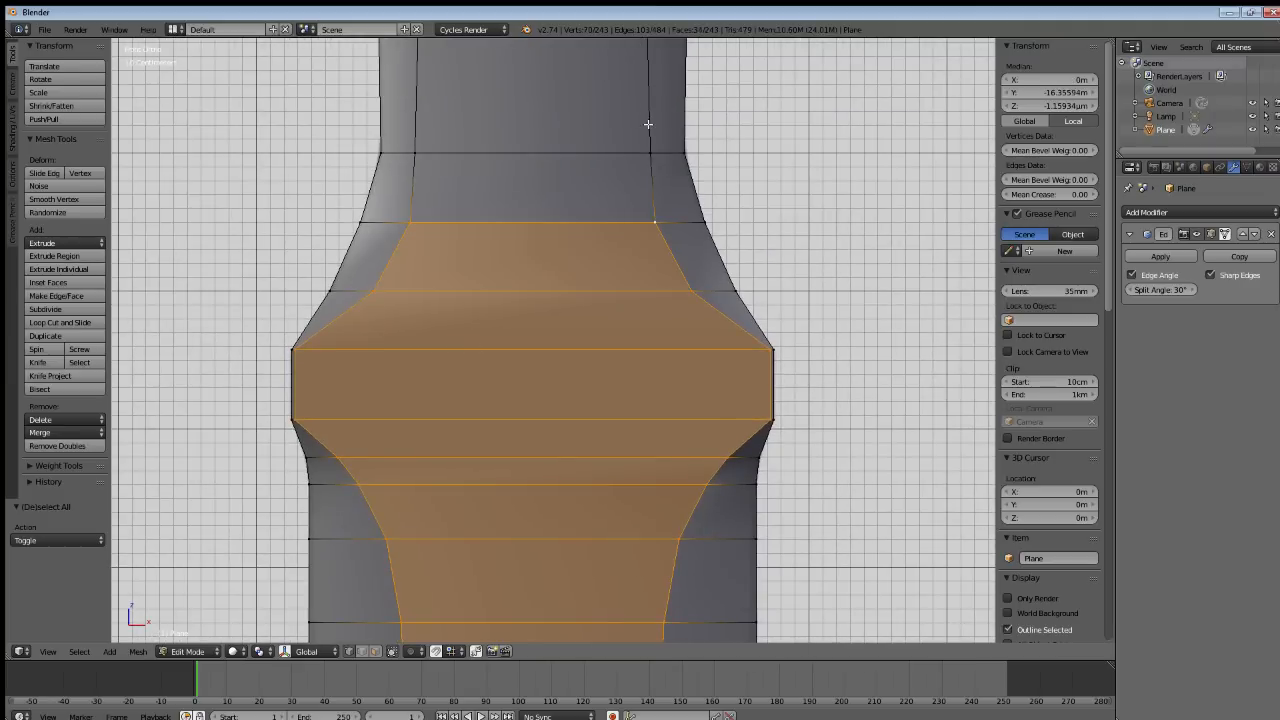
Add the three remaining front central faces above the flare to the selection, up to the blade mesh's upper edge.
{"action": "right_click", "coordinate": [650, 145], "text": "shift"}
{"action": "right_click", "coordinate": [418, 155], "text": "shift"}
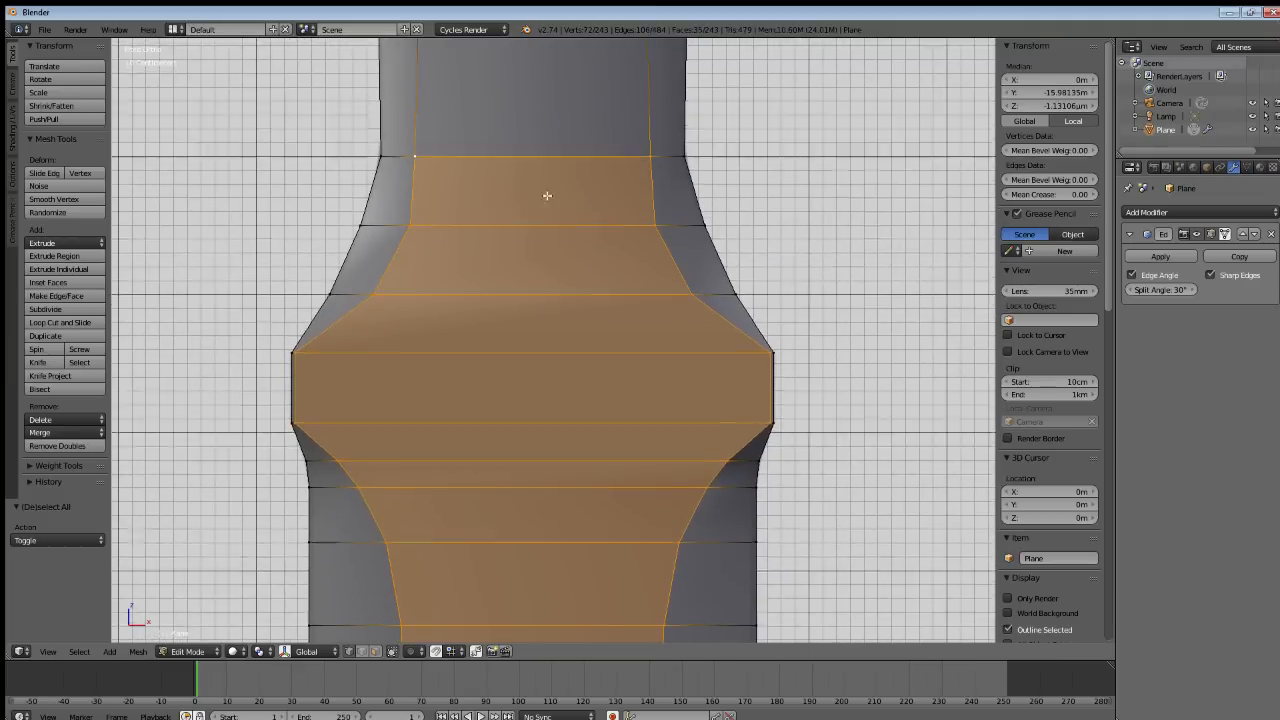
{"action": "scroll", "coordinate": [521, 331], "scroll_direction": "up", "scroll_amount": 10, "text": "shift"}
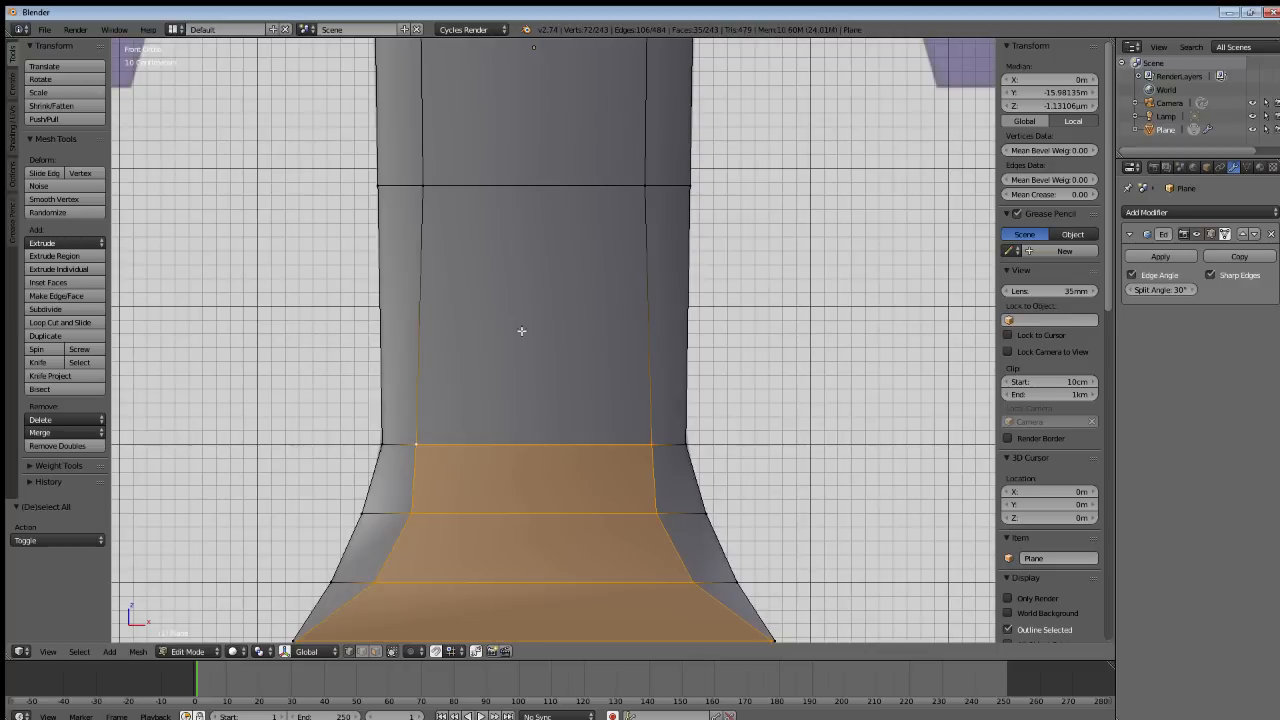
{"action": "right_click", "coordinate": [431, 187], "text": "shift"}
{"action": "right_click", "coordinate": [647, 187], "text": "shift"}
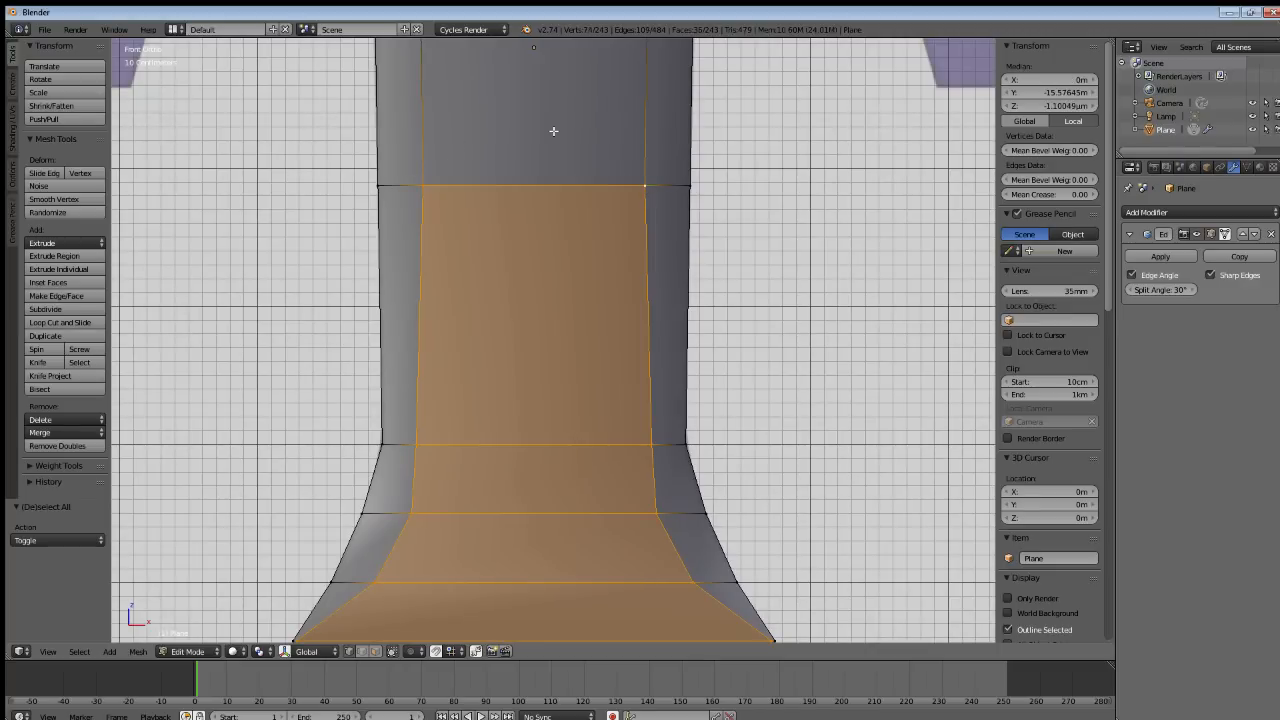
{"action": "scroll", "coordinate": [572, 412], "scroll_direction": "up", "scroll_amount": 9, "text": "shift"}
{"action": "right_click", "coordinate": [435, 170], "text": "shift"}
{"action": "right_click", "coordinate": [670, 172], "text": "shift"}
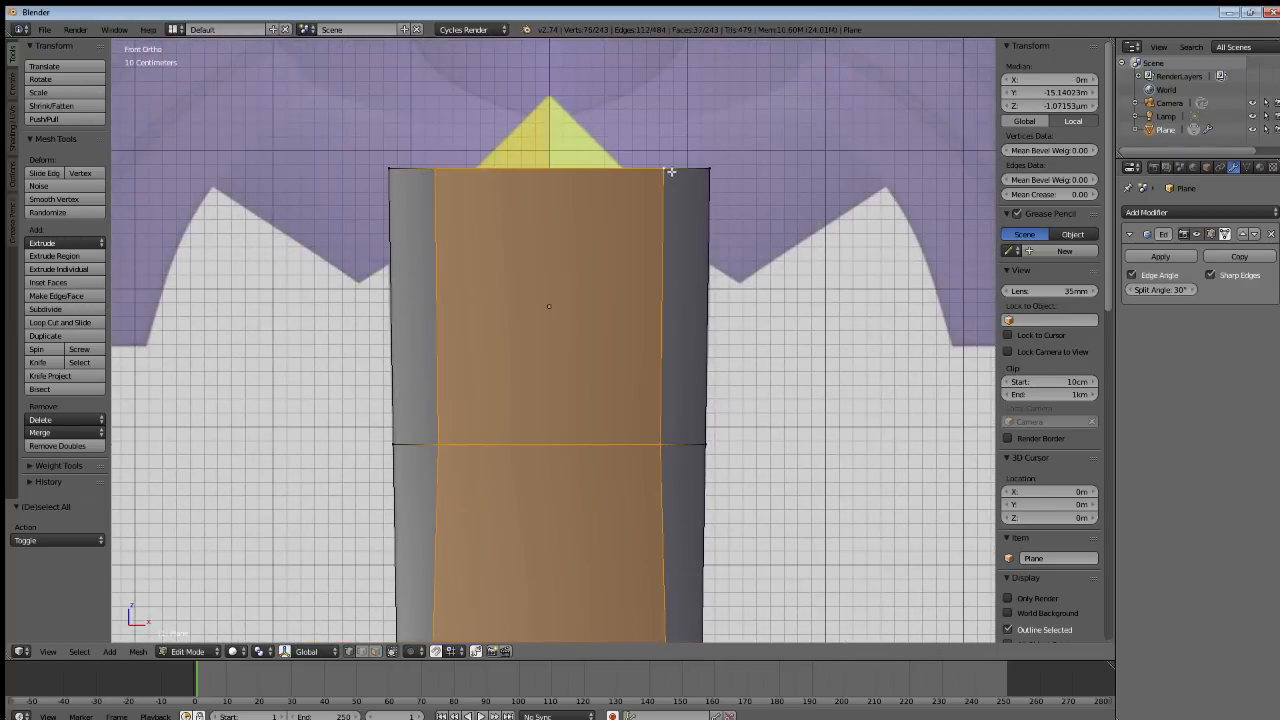
Add the central face of the mesh's upper end cap and the uppermost central face on the reverse side.
{"action": "middle_click_drag", "start_coordinate": [690, 244], "coordinate": [498, 270]}
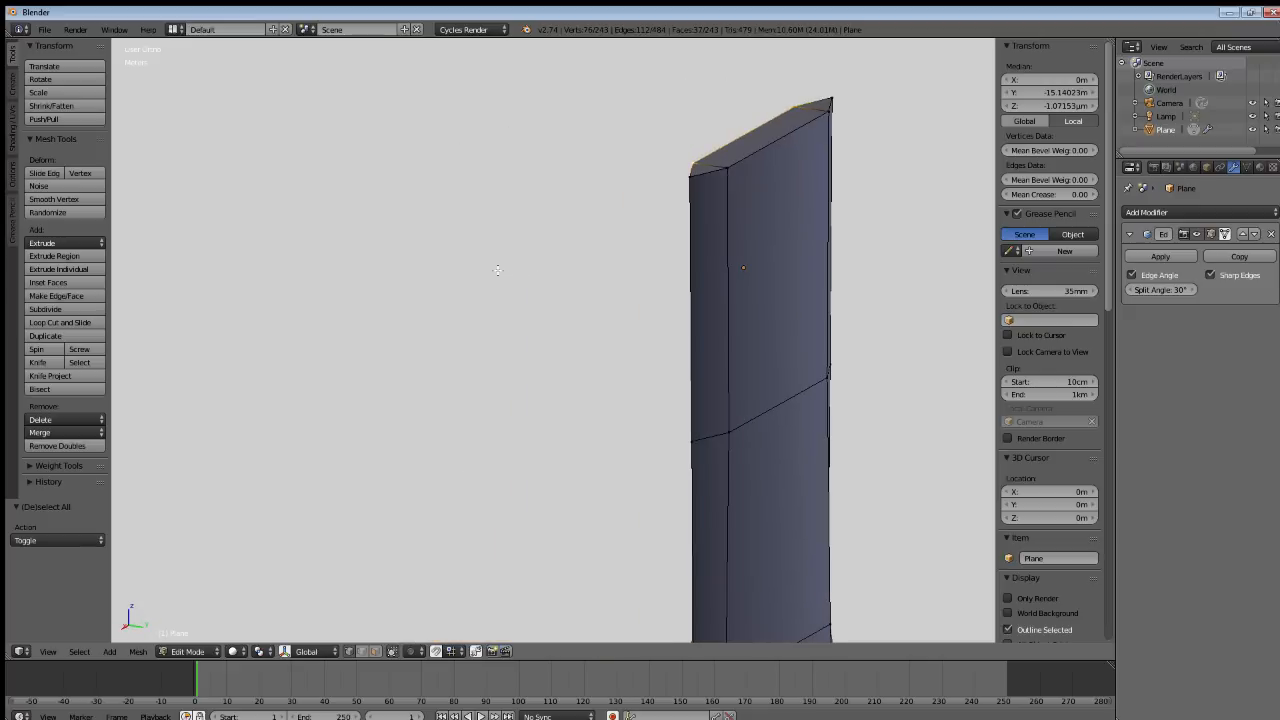
{"action": "right_click", "coordinate": [730, 178], "text": "shift"}
{"action": "right_click", "coordinate": [832, 115], "text": "shift"}
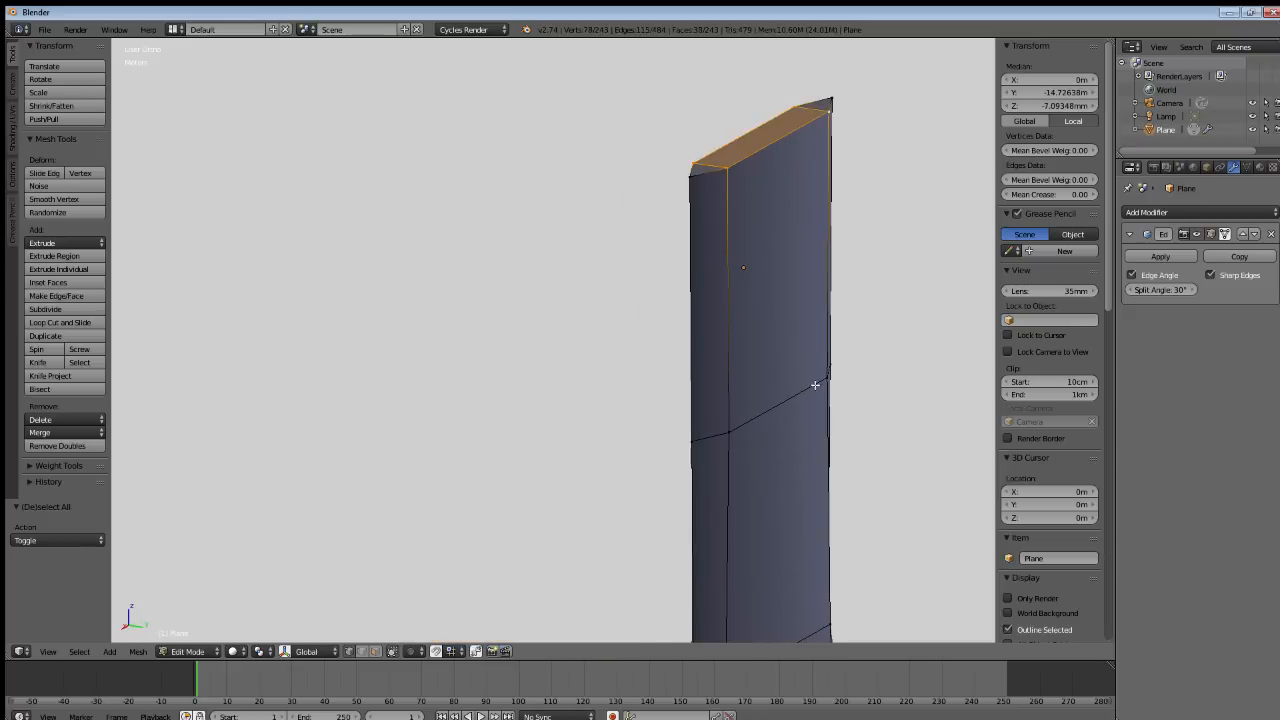
{"action": "middle_click_drag", "start_coordinate": [815, 384], "coordinate": [557, 309]}
{"action": "scroll", "coordinate": [557, 309], "scroll_direction": "up", "scroll_amount": 3}
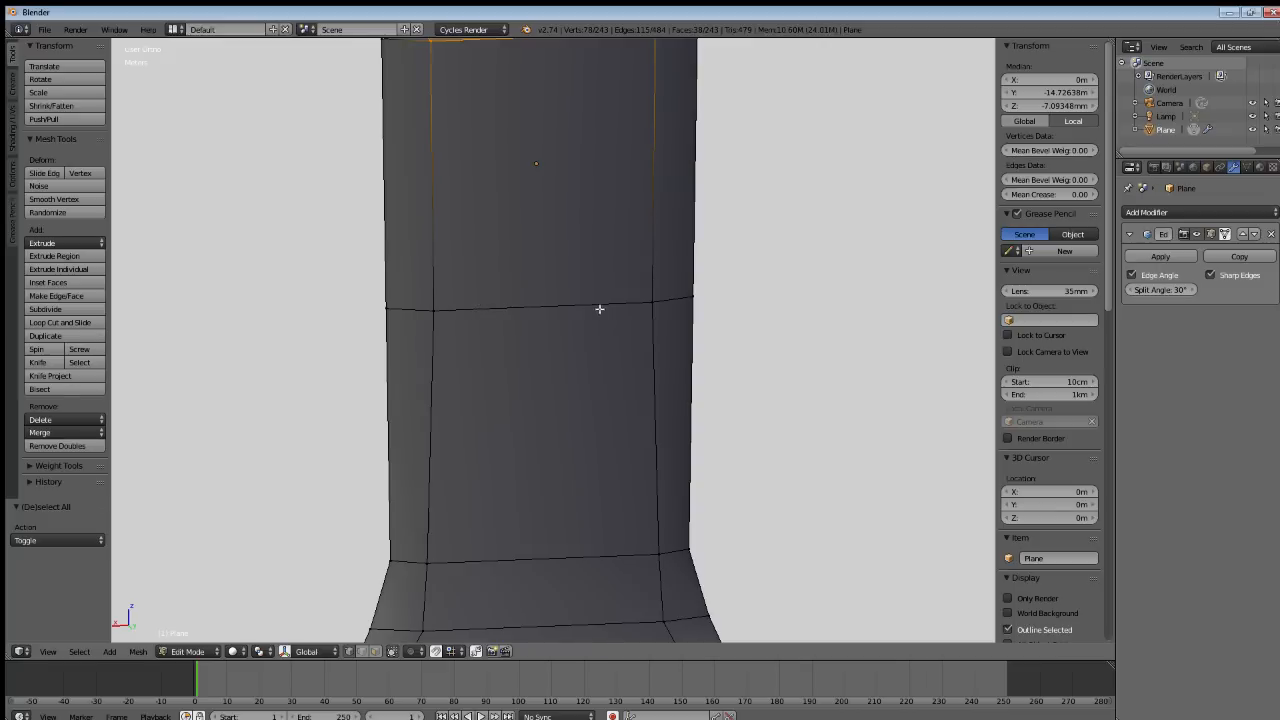
{"action": "right_click", "coordinate": [434, 306], "text": "shift"}
{"action": "right_click", "coordinate": [651, 297], "text": "shift"}
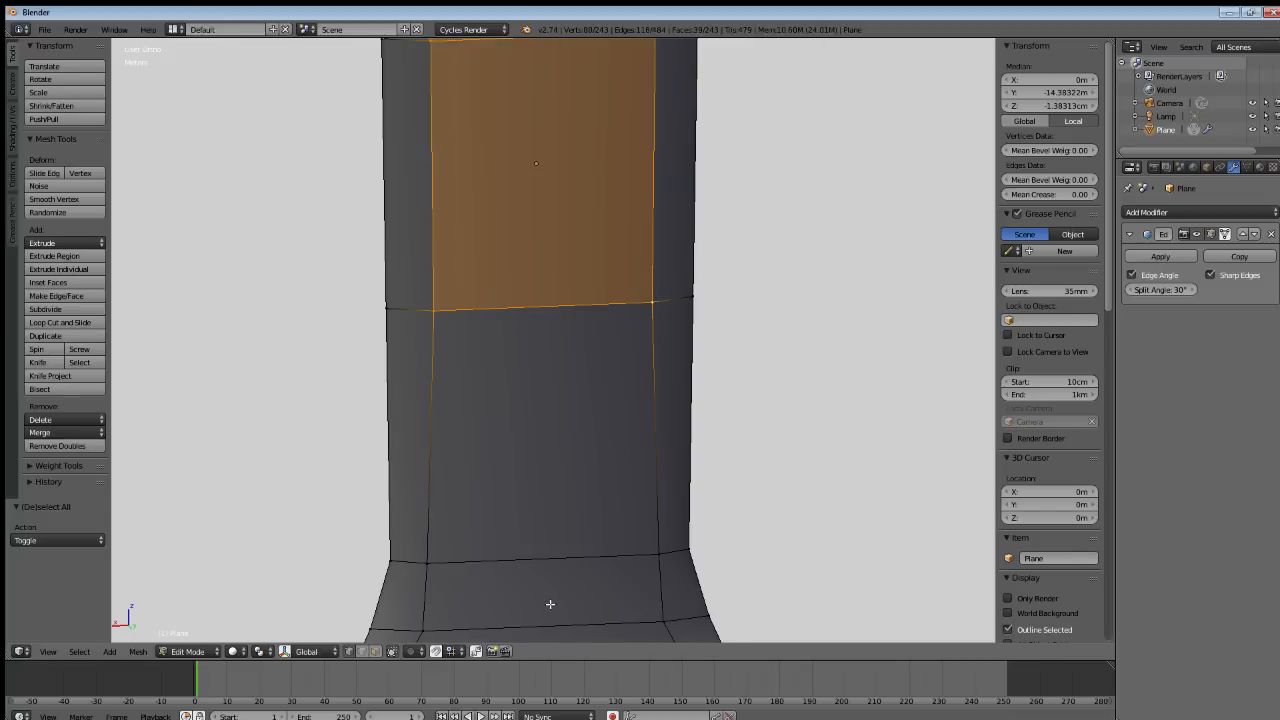
Extend the reverse-side selection by two faces, down to the first short face where the strip begins to flare.
{"action": "middle_click_drag", "start_coordinate": [549, 603], "coordinate": [466, 231], "text": "shift"}
{"action": "right_click", "coordinate": [467, 201], "text": "shift"}
{"action": "right_click", "coordinate": [690, 198], "text": "shift"}
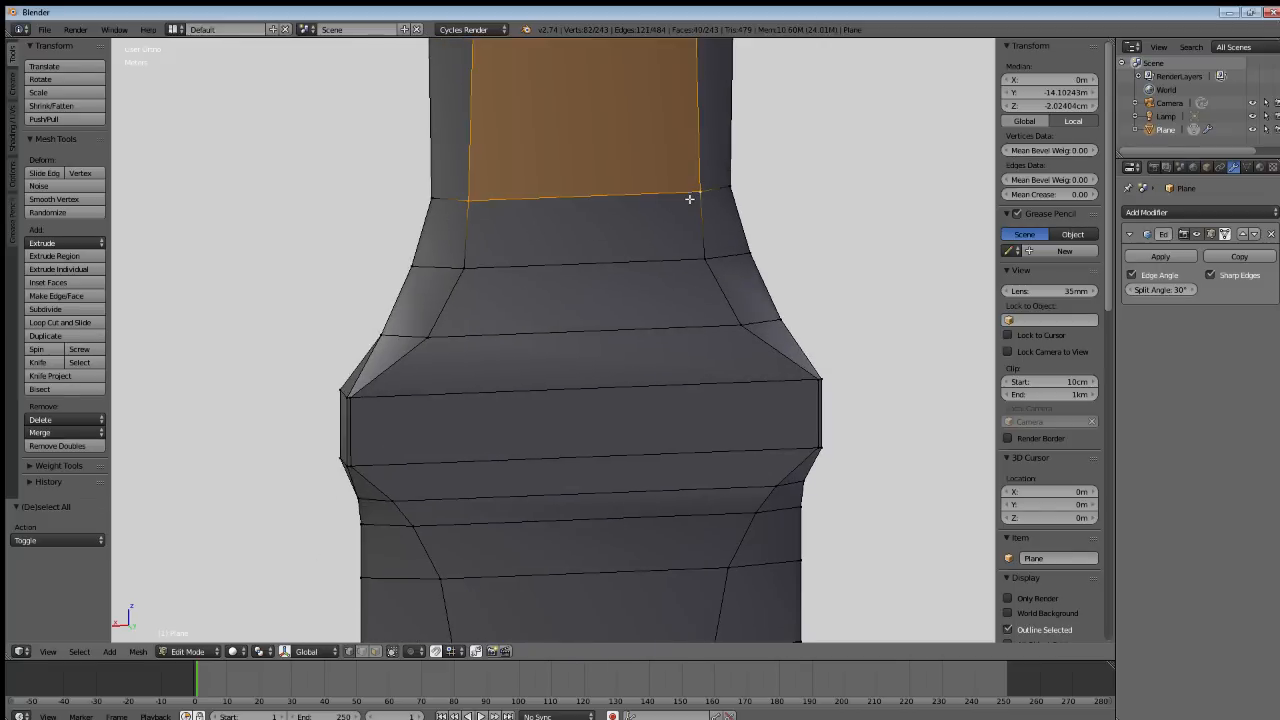
{"action": "right_click", "coordinate": [701, 259], "text": "shift"}
{"action": "right_click", "coordinate": [465, 266], "text": "shift"}
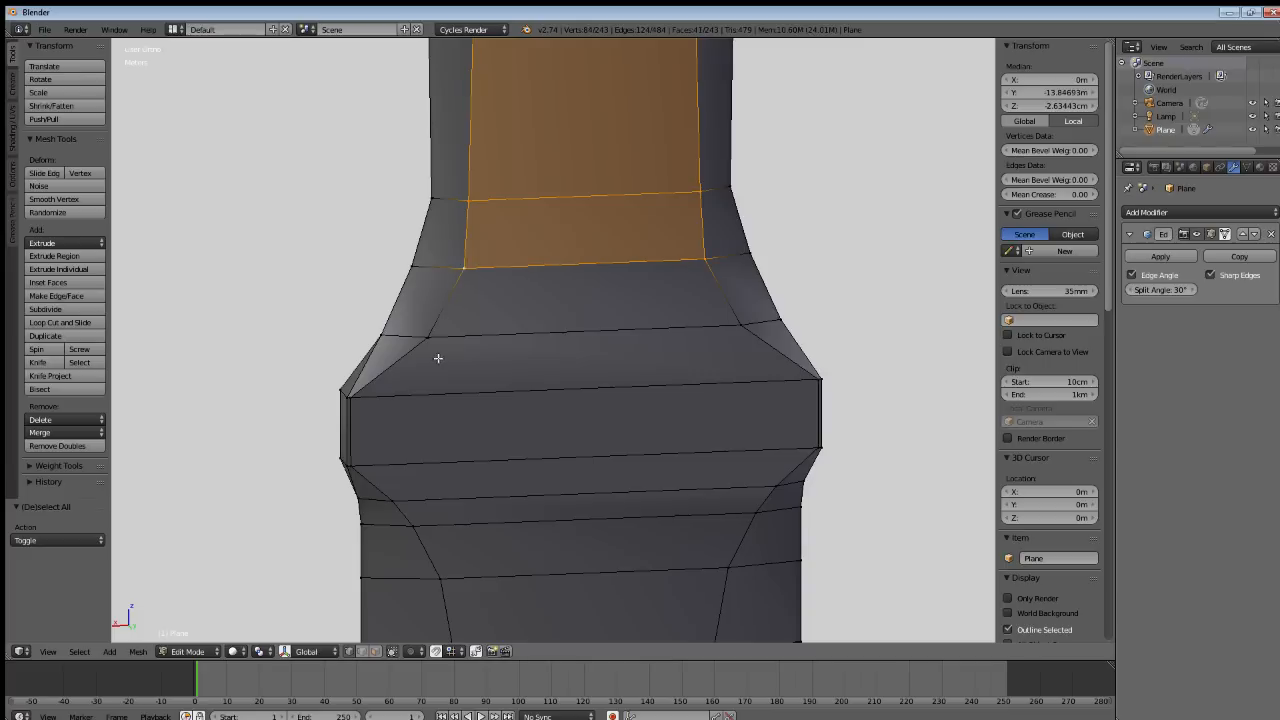
Add the two flaring faces and the wide collar face on the reverse side, and deselect the stray vertex at the collar's corner.
{"action": "right_click", "coordinate": [748, 327], "text": "shift"}
{"action": "right_click", "coordinate": [814, 378], "text": "shift"}
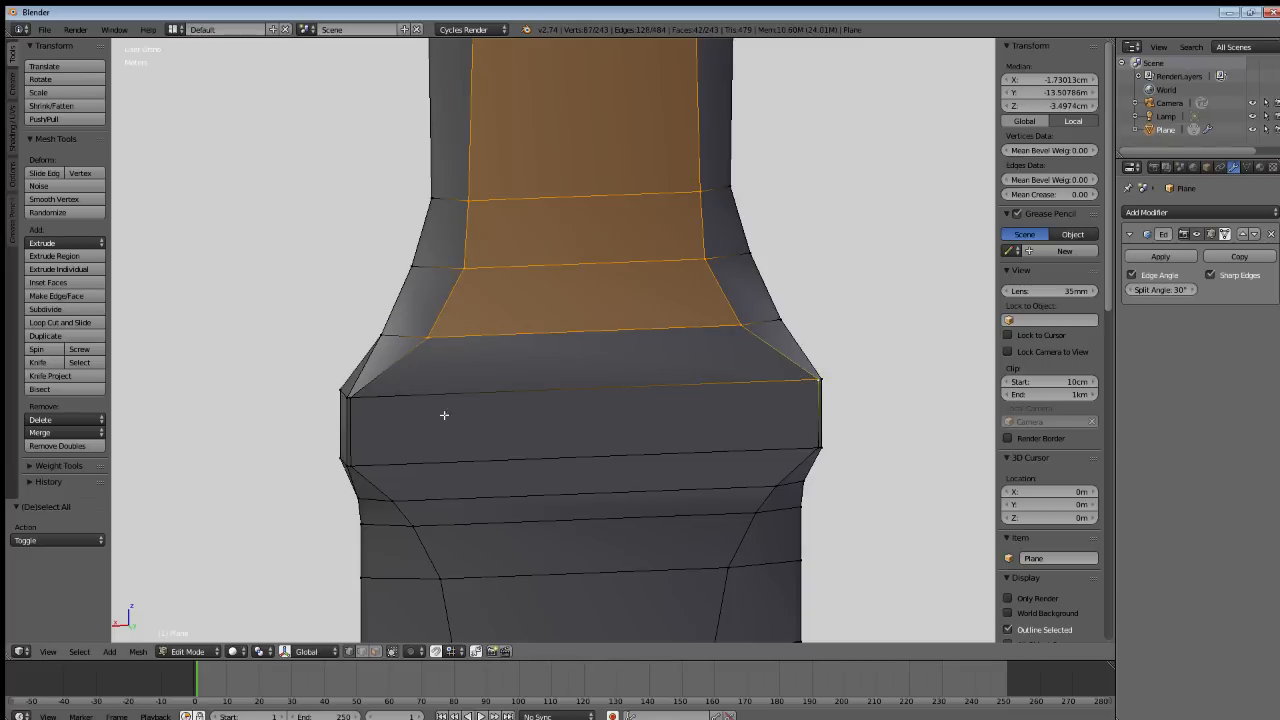
{"action": "right_click", "coordinate": [362, 402], "text": "shift"}
{"action": "right_click", "coordinate": [355, 459], "text": "shift"}
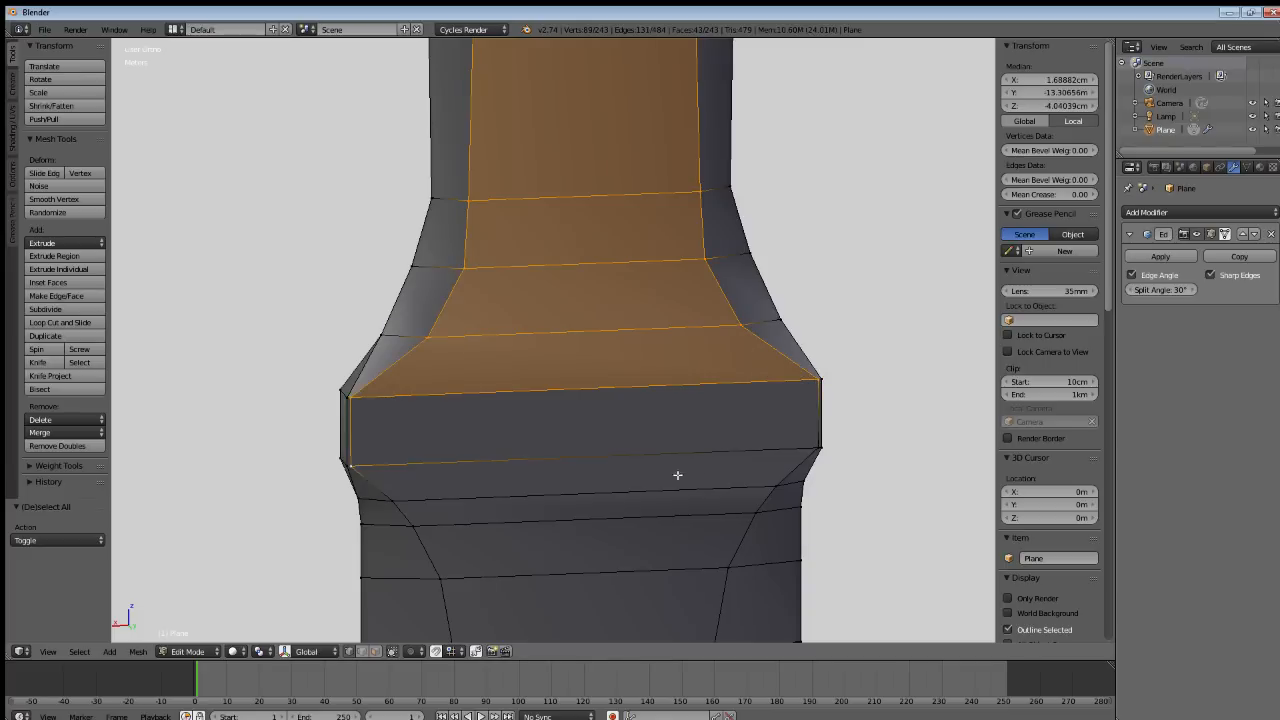
{"action": "right_click", "coordinate": [818, 440], "text": "shift"}
{"action": "right_click", "coordinate": [818, 449], "text": "shift"}
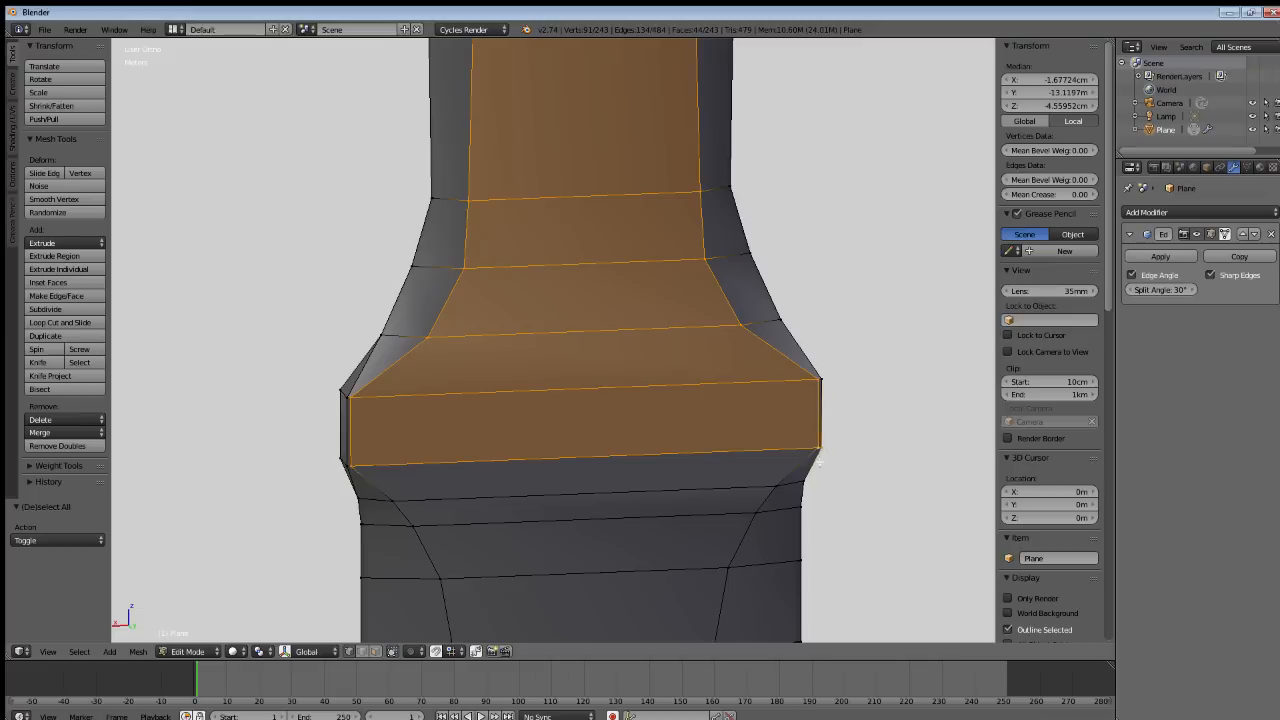
{"action": "middle_click_drag", "start_coordinate": [819, 462], "coordinate": [383, 371]}
{"action": "scroll", "coordinate": [390, 372], "scroll_direction": "up", "scroll_amount": 5}
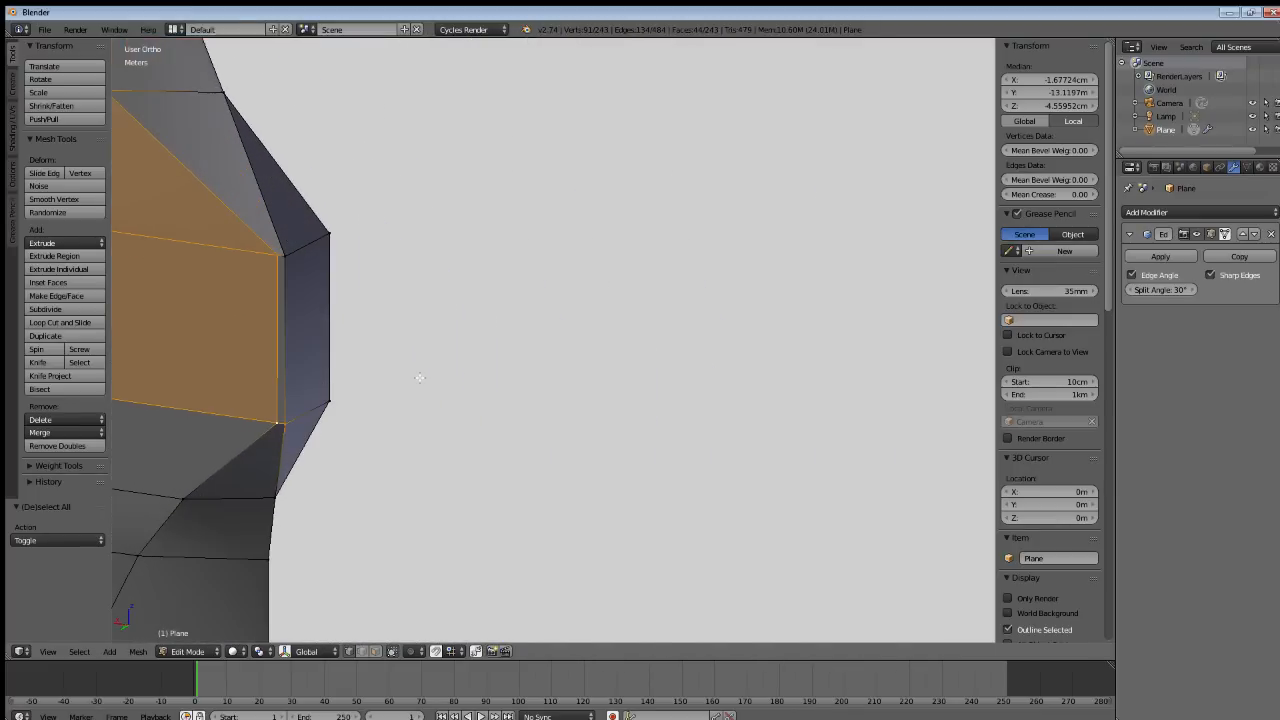
{"action": "right_click", "coordinate": [299, 424], "text": "shift"}
Add the three narrowing central faces directly below the collar on the reverse side.
{"action": "middle_click_drag", "start_coordinate": [292, 426], "coordinate": [879, 400], "text": "shift"}
{"action": "scroll", "coordinate": [430, 348], "scroll_direction": "down", "scroll_amount": 4}
{"action": "middle_click_drag", "start_coordinate": [380, 347], "coordinate": [480, 335], "text": "shift"}
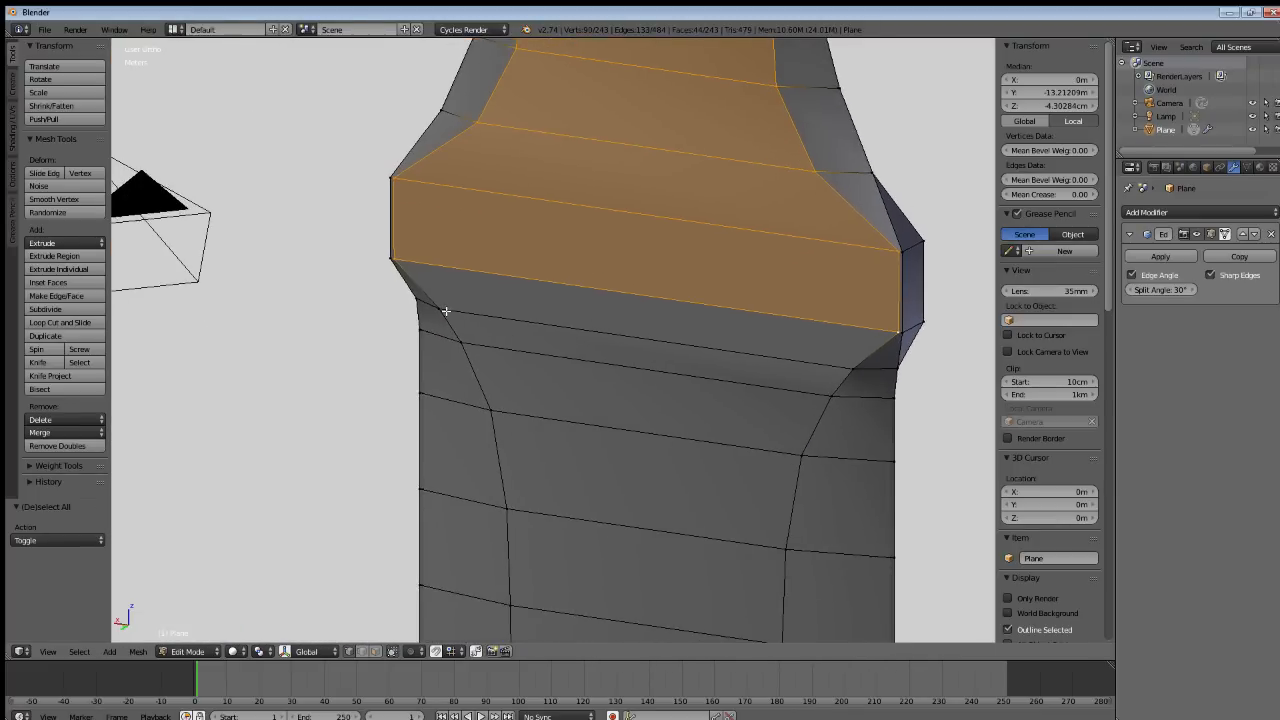
{"action": "right_click", "coordinate": [443, 310], "text": "shift"}
{"action": "right_click", "coordinate": [845, 375], "text": "shift"}
{"action": "right_click", "coordinate": [826, 400], "text": "shift"}
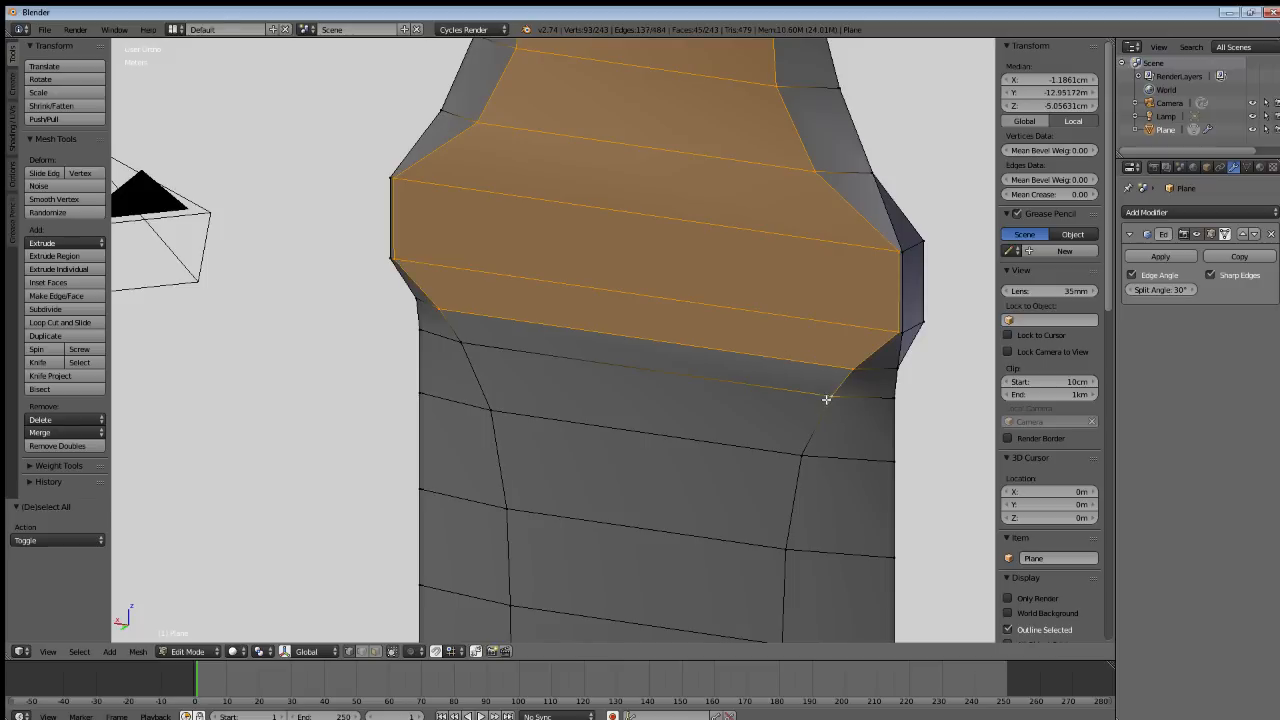
{"action": "right_click", "coordinate": [470, 346], "text": "shift"}
{"action": "right_click", "coordinate": [500, 412], "text": "shift"}
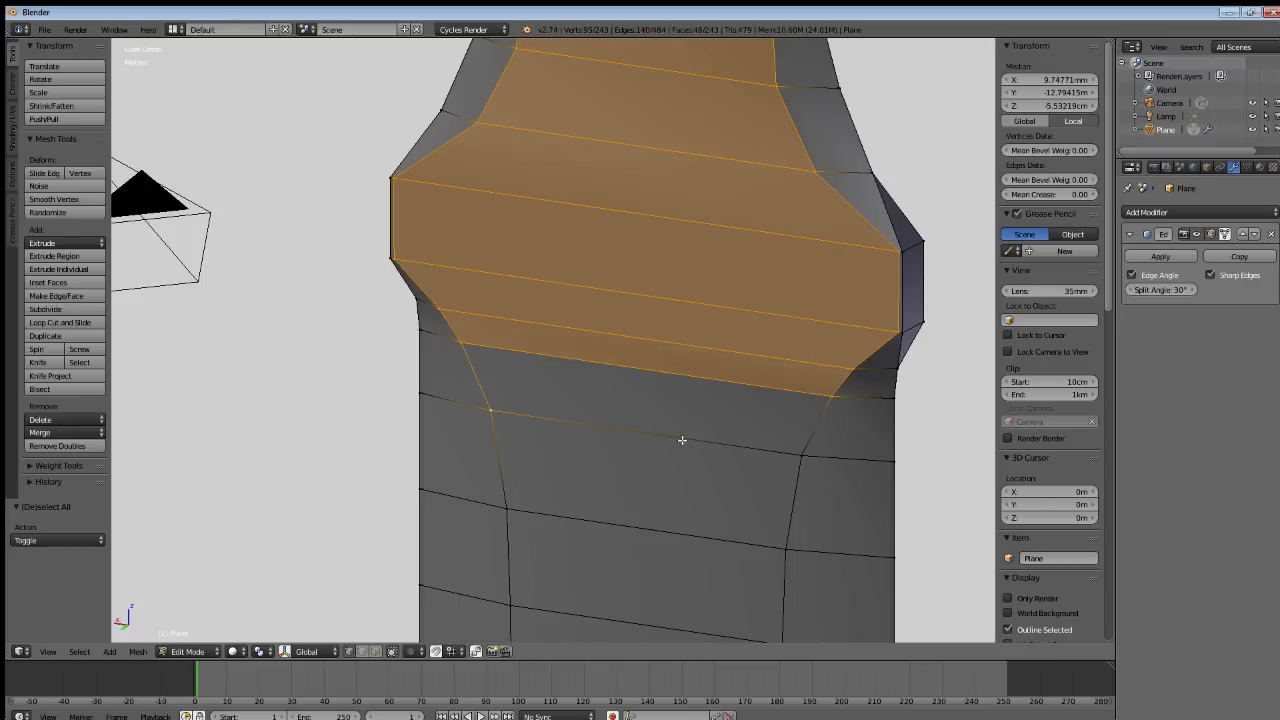
{"action": "right_click", "coordinate": [796, 453], "text": "shift"}
Extend the reverse-side selection by the fourth, fifth and sixth central faces below the collar.
{"action": "middle_click_drag", "start_coordinate": [729, 506], "coordinate": [417, 305], "text": "shift"}
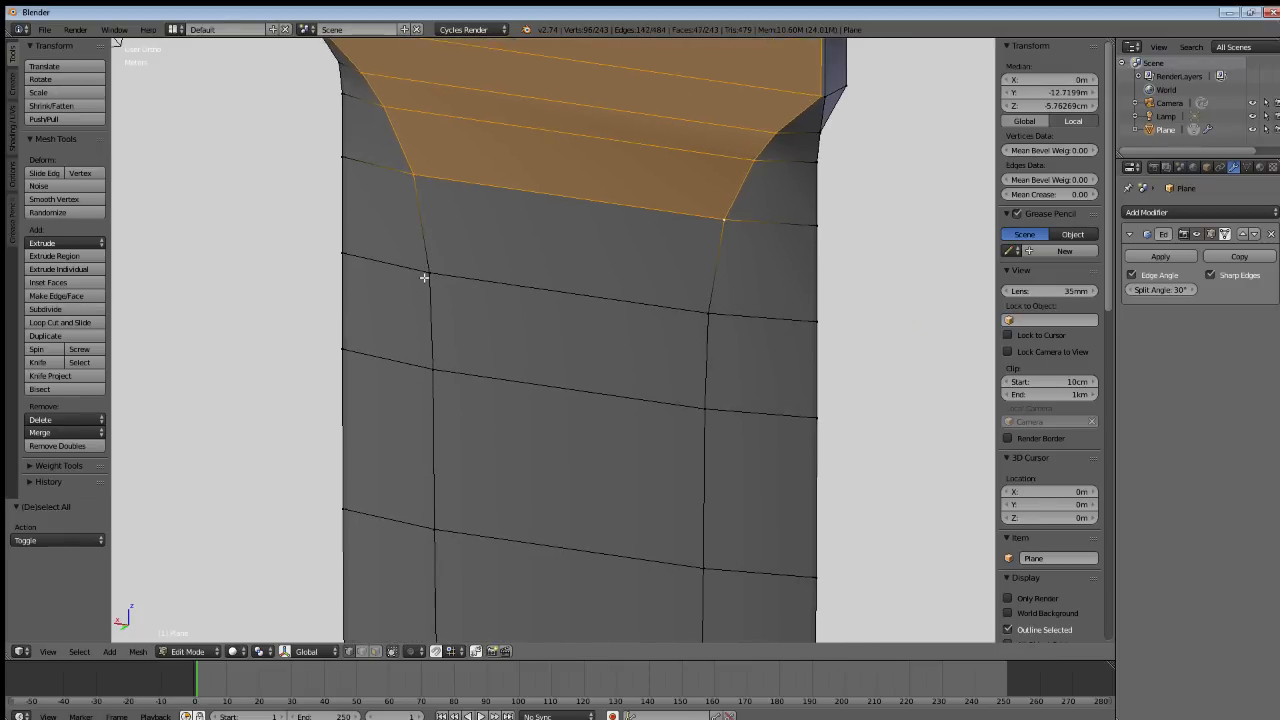
{"action": "right_click", "coordinate": [424, 278], "text": "shift"}
{"action": "right_click", "coordinate": [711, 314], "text": "shift"}
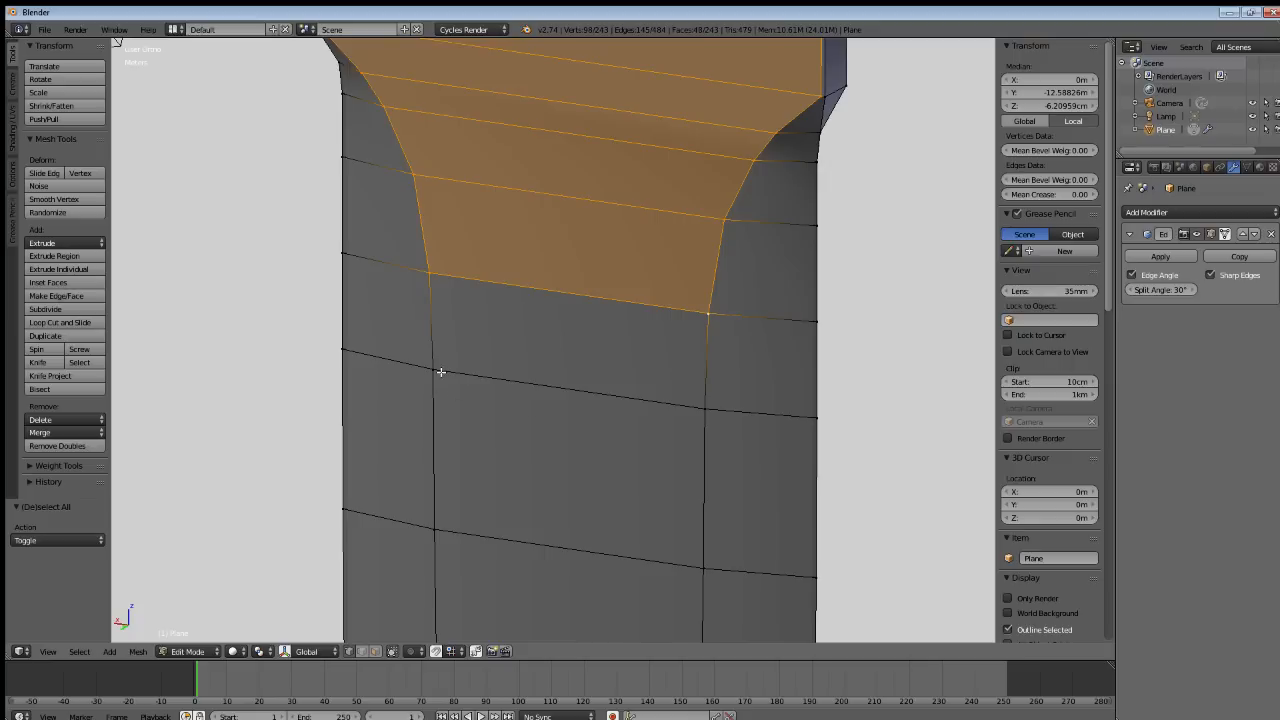
{"action": "right_click", "coordinate": [440, 372], "text": "shift"}
{"action": "right_click", "coordinate": [702, 404], "text": "shift"}
{"action": "middle_click_drag", "start_coordinate": [678, 472], "coordinate": [647, 288], "text": "shift"}
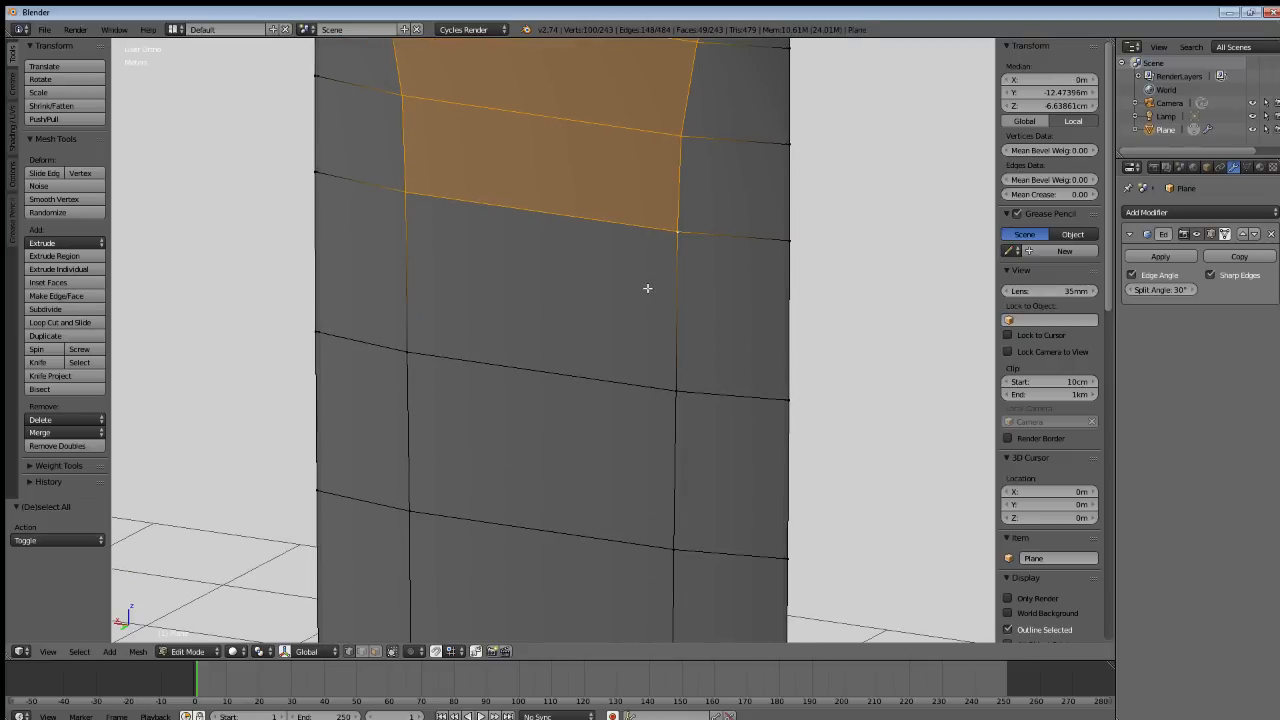
{"action": "right_click", "coordinate": [413, 366], "text": "shift"}
{"action": "right_click", "coordinate": [666, 389], "text": "shift"}
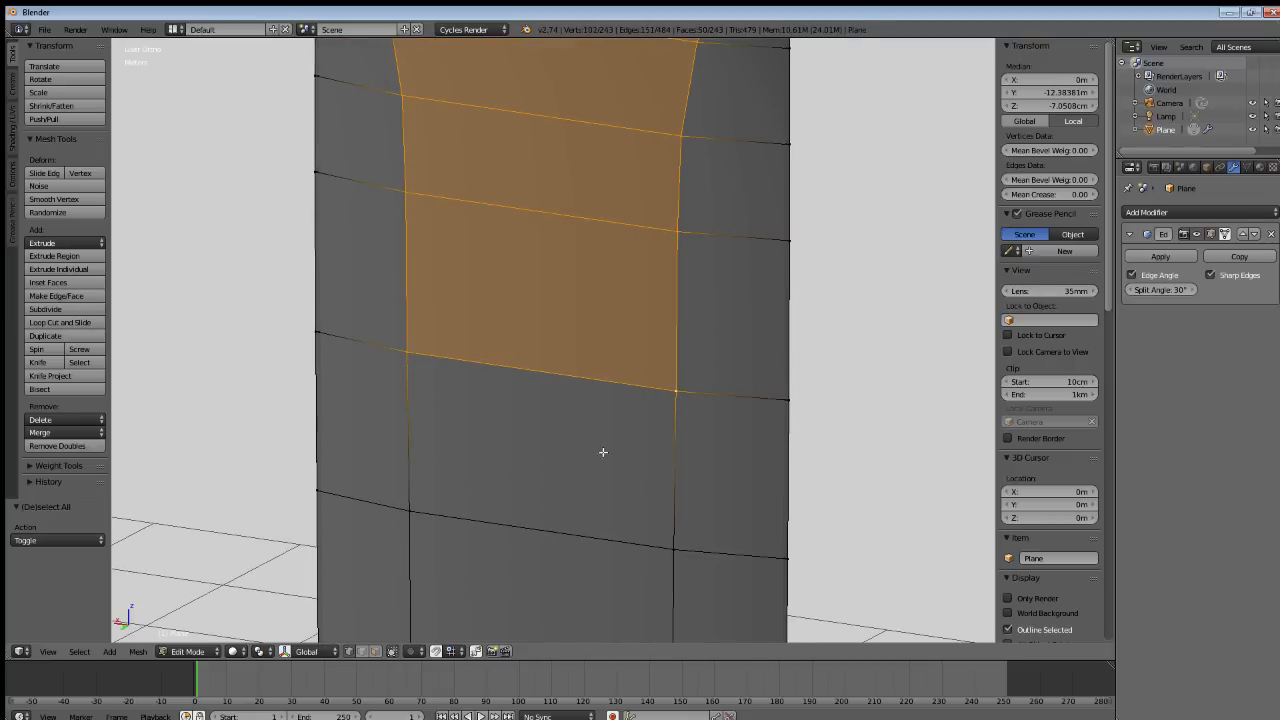
Add four more central faces on the reverse side, down to the cross edge beside the 3D cursor.
{"action": "middle_click_drag", "start_coordinate": [603, 451], "coordinate": [596, 283], "text": "shift"}
{"action": "right_click", "coordinate": [422, 363], "text": "shift"}
{"action": "right_click", "coordinate": [666, 396], "text": "shift"}
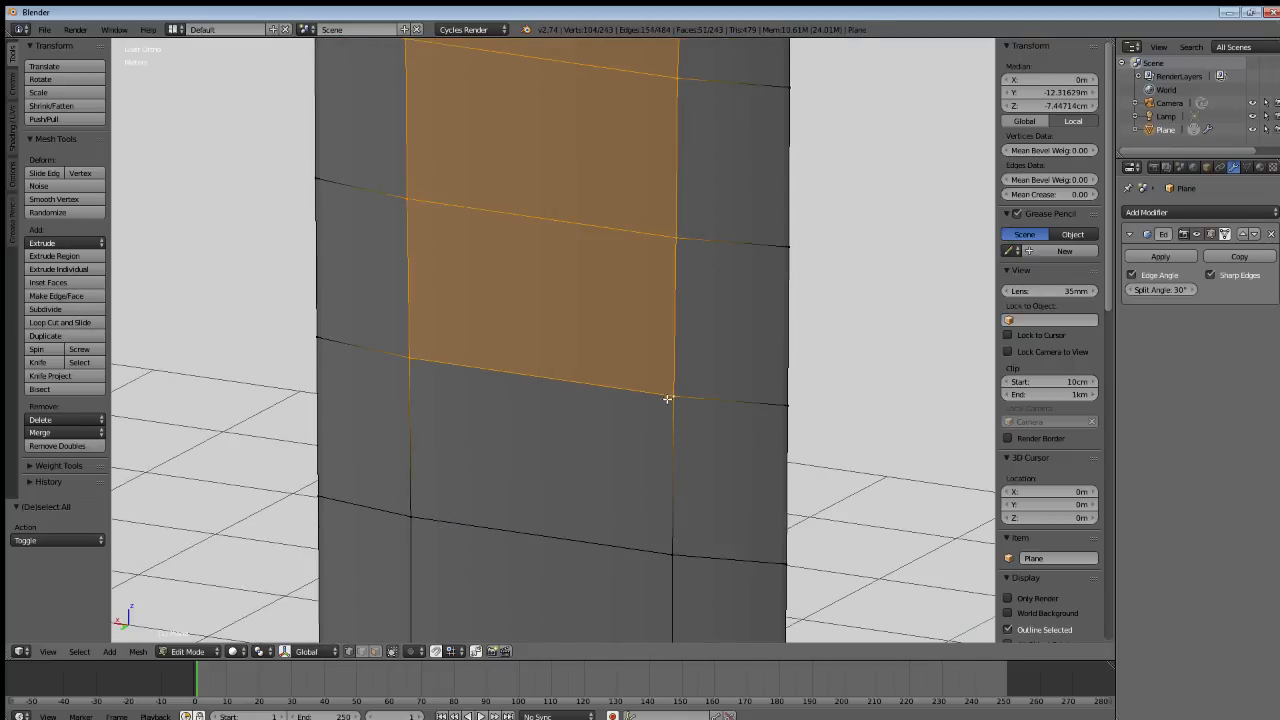
{"action": "right_click", "coordinate": [655, 556], "text": "shift"}
{"action": "right_click", "coordinate": [438, 518], "text": "shift"}
{"action": "middle_click_drag", "start_coordinate": [492, 538], "coordinate": [470, 271], "text": "shift"}
{"action": "right_click", "coordinate": [420, 363], "text": "shift"}
{"action": "right_click", "coordinate": [661, 411], "text": "shift"}
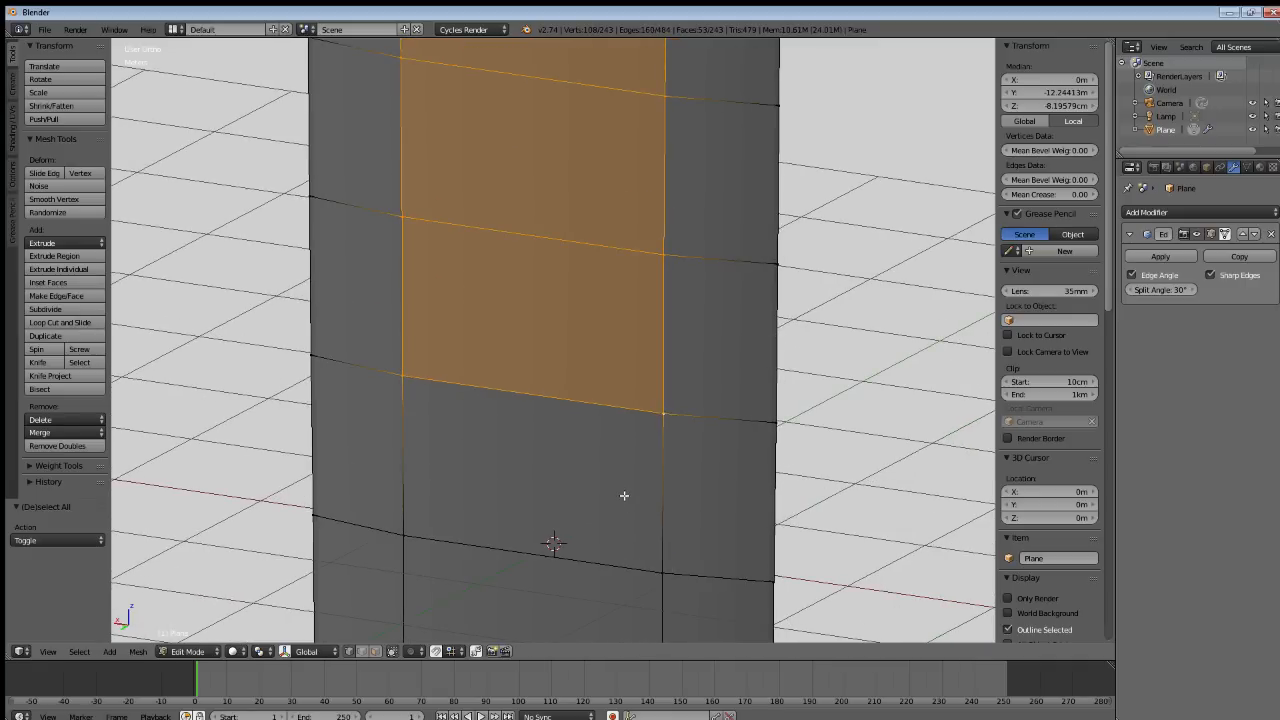
{"action": "middle_click_drag", "start_coordinate": [624, 495], "coordinate": [455, 408], "text": "shift"}
{"action": "right_click", "coordinate": [470, 411], "text": "shift"}
{"action": "right_click", "coordinate": [699, 438], "text": "shift"}
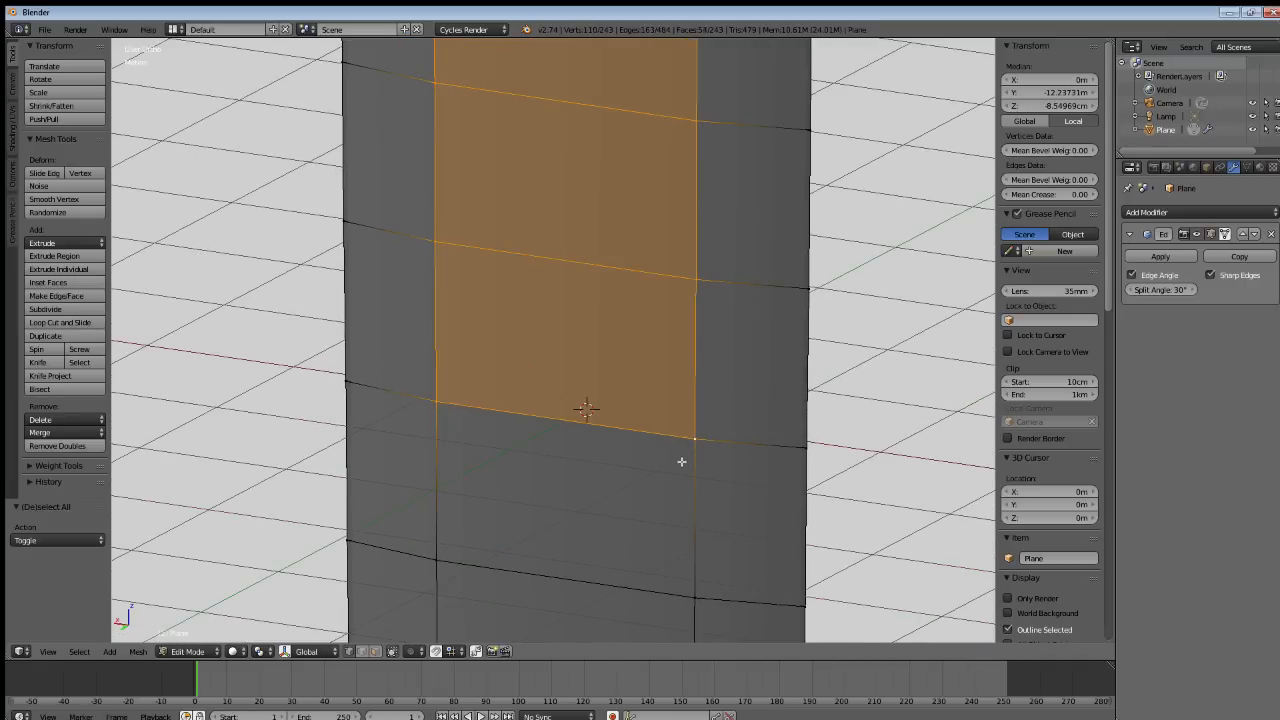
Add the three reverse-side central faces directly below the 3D cursor to the selection.
{"action": "middle_click_drag", "start_coordinate": [630, 500], "coordinate": [498, 356], "text": "shift"}
{"action": "right_click", "coordinate": [456, 356], "text": "shift"}
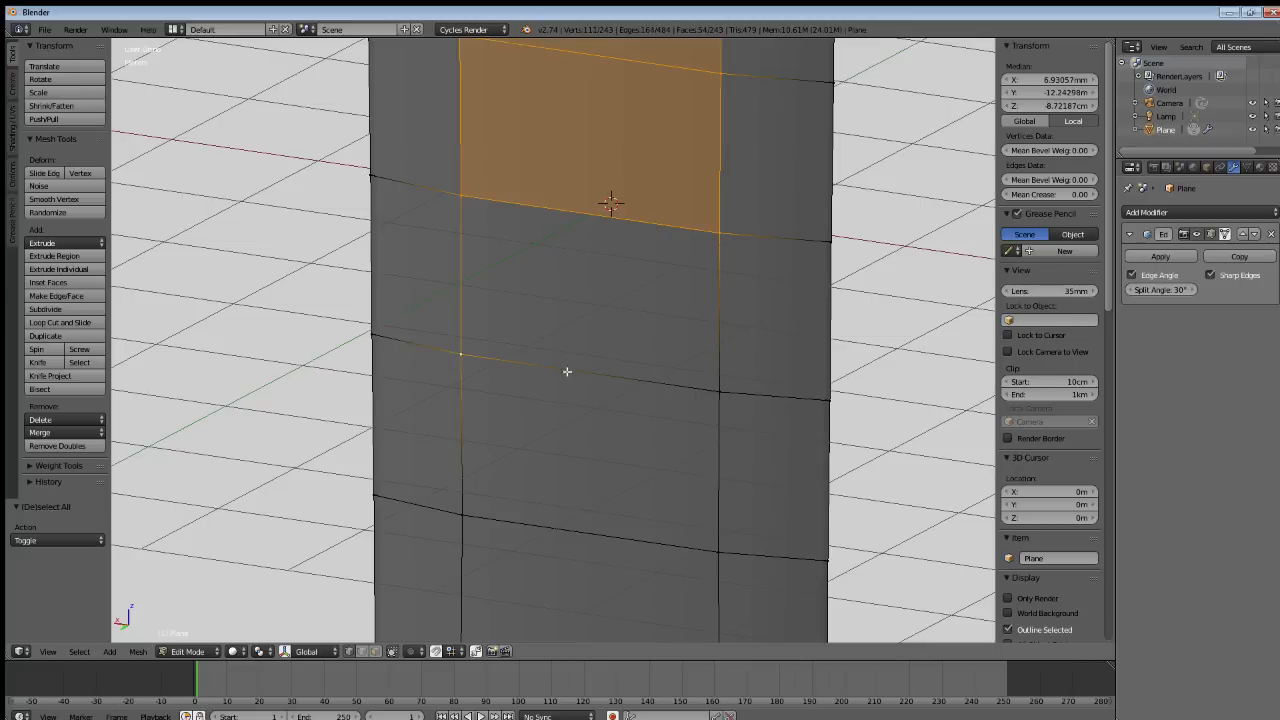
{"action": "right_click", "coordinate": [708, 387], "text": "shift"}
{"action": "middle_click_drag", "start_coordinate": [608, 457], "coordinate": [568, 311], "text": "shift"}
{"action": "right_click", "coordinate": [421, 384], "text": "shift"}
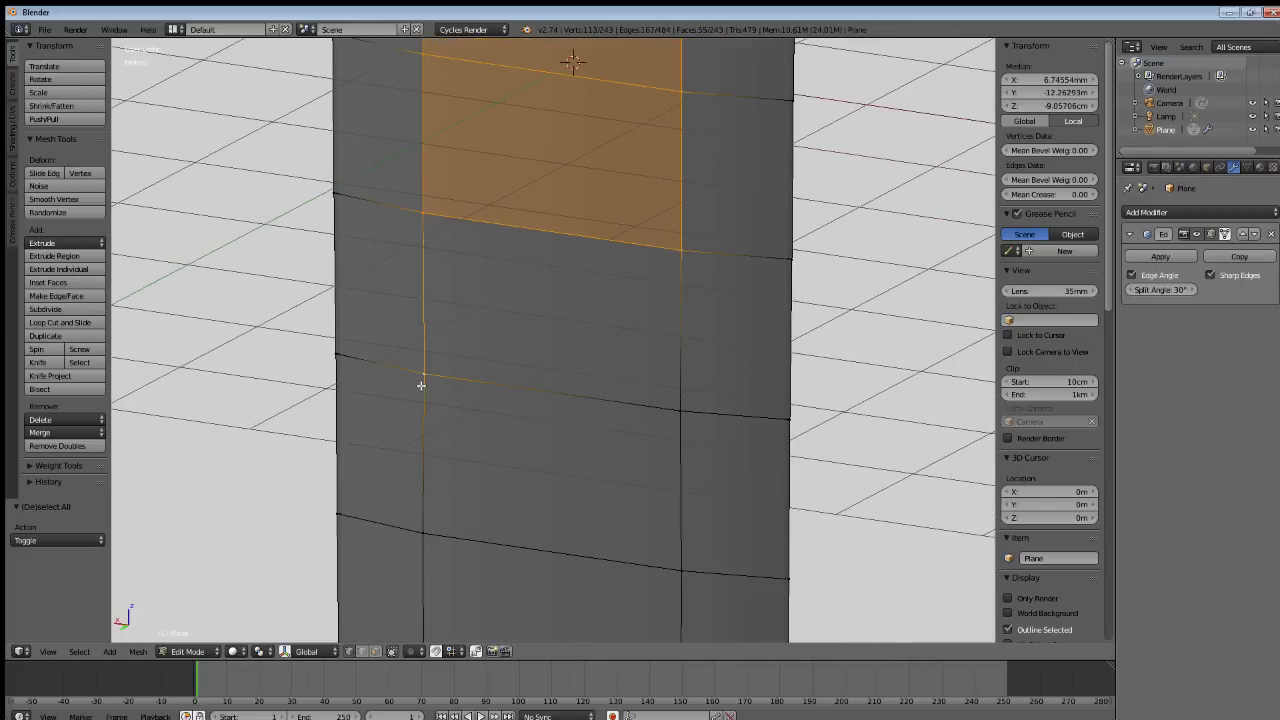
{"action": "right_click", "coordinate": [682, 413], "text": "shift"}
{"action": "middle_click_drag", "start_coordinate": [651, 506], "coordinate": [498, 388], "text": "shift"}
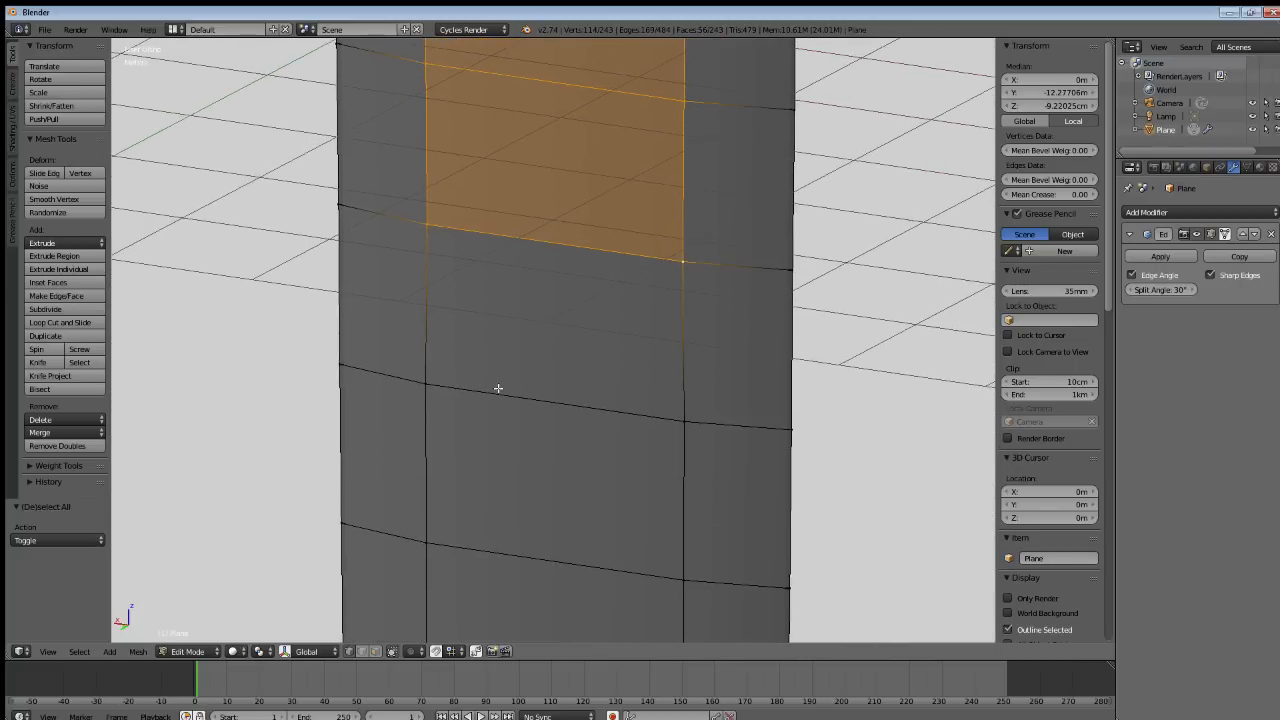
{"action": "right_click", "coordinate": [431, 374], "text": "shift"}
{"action": "right_click", "coordinate": [677, 408], "text": "shift"}
Extend the selection by the fourth to sixth reverse-side central faces below the 3D cursor.
{"action": "middle_click_drag", "start_coordinate": [616, 502], "coordinate": [620, 363], "text": "shift"}
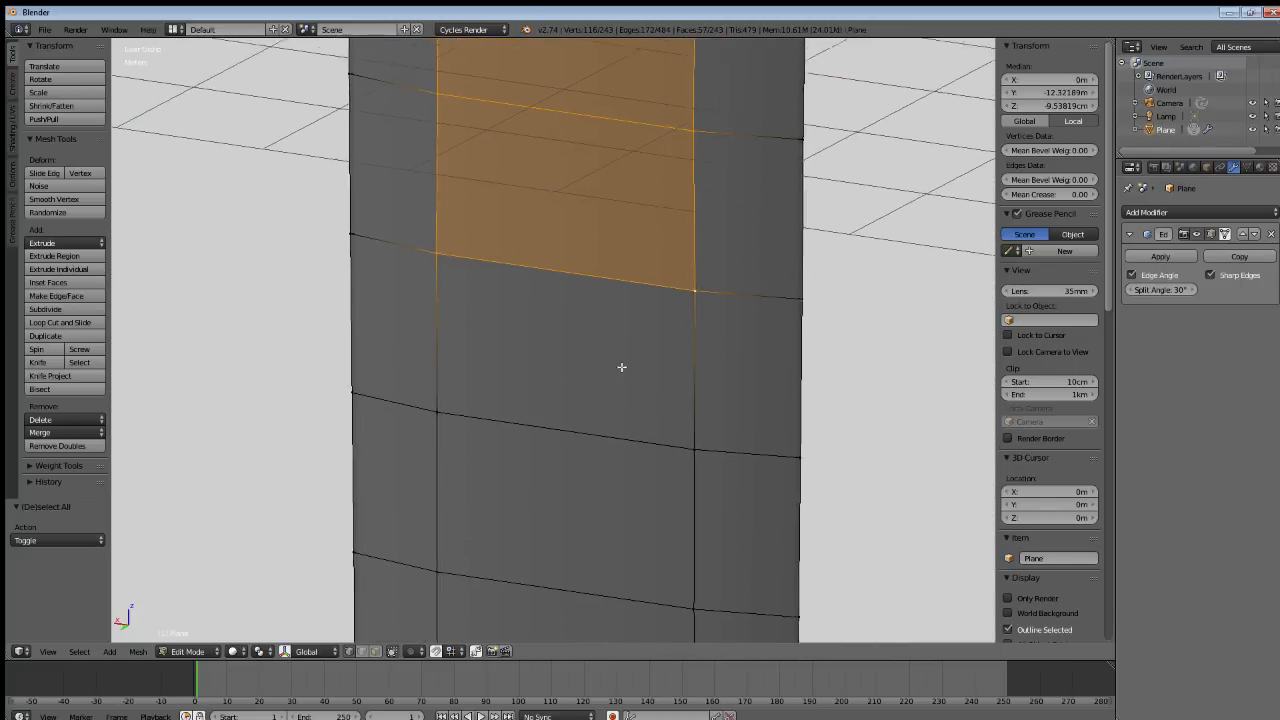
{"action": "right_click", "coordinate": [443, 397], "text": "shift"}
{"action": "right_click", "coordinate": [696, 437], "text": "shift"}
{"action": "middle_click_drag", "start_coordinate": [654, 471], "coordinate": [540, 351], "text": "shift"}
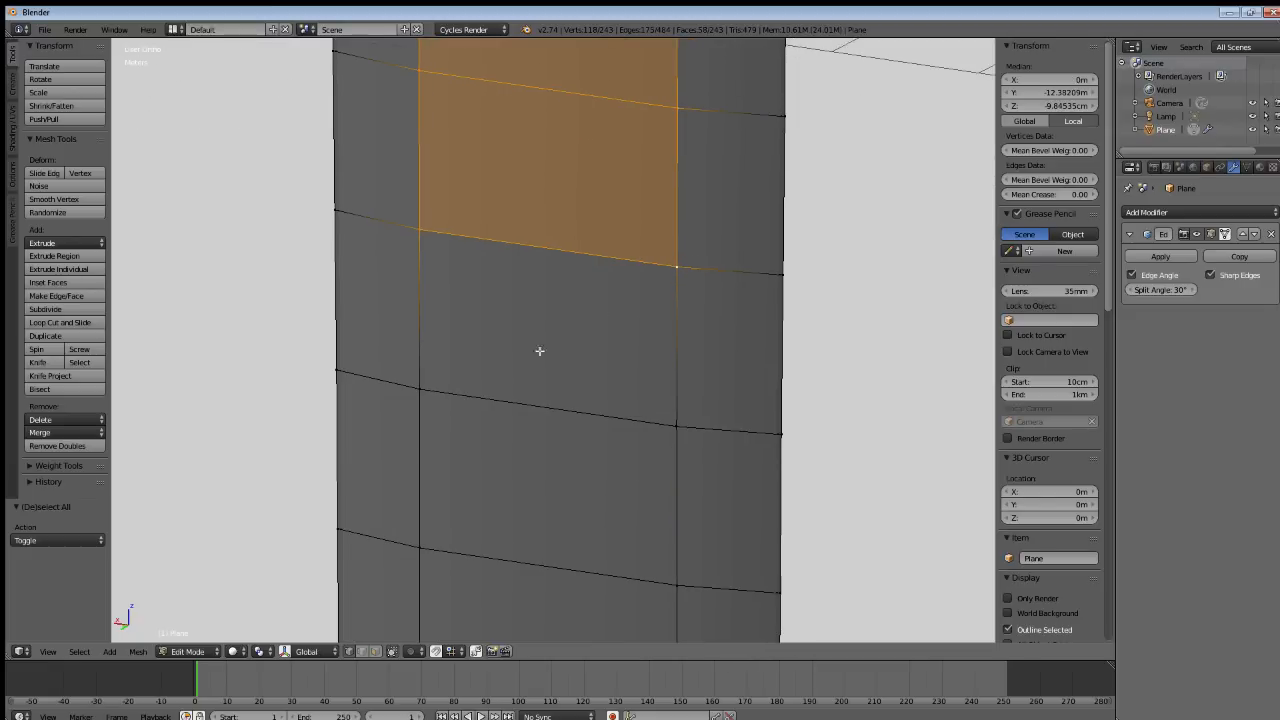
{"action": "right_click", "coordinate": [421, 392], "text": "shift"}
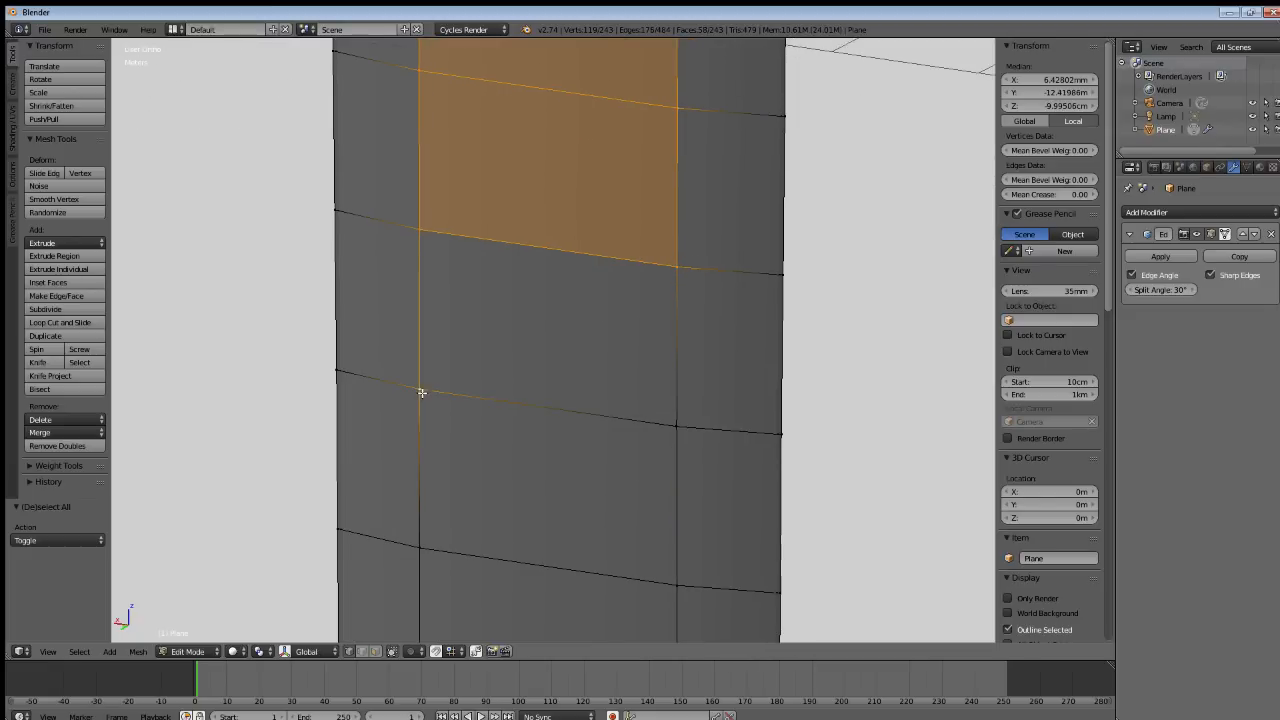
{"action": "right_click", "coordinate": [672, 415], "text": "shift"}
{"action": "middle_click_drag", "start_coordinate": [628, 531], "coordinate": [595, 370], "text": "shift"}
{"action": "right_click", "coordinate": [439, 374], "text": "shift"}
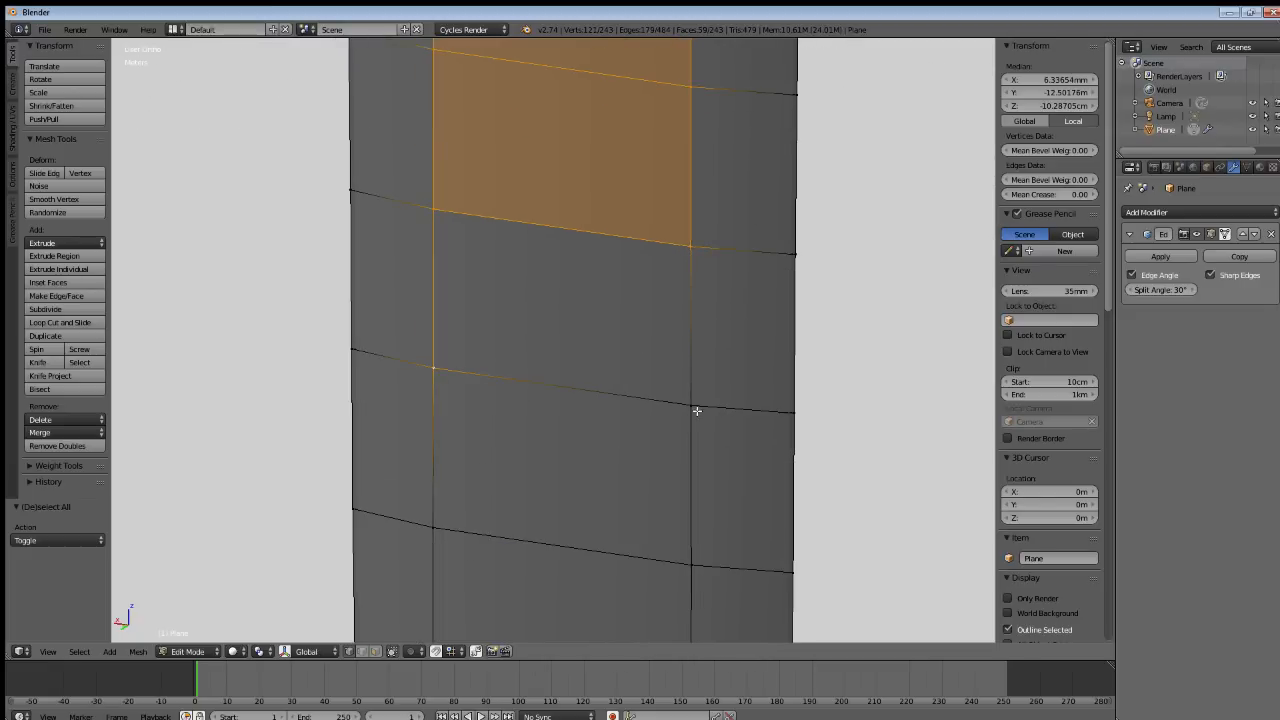
{"action": "right_click", "coordinate": [694, 411], "text": "shift"}
Continue down the reverse side, adding the seventh to ninth central faces below the 3D cursor.
{"action": "middle_click_drag", "start_coordinate": [651, 506], "coordinate": [643, 363], "text": "shift"}
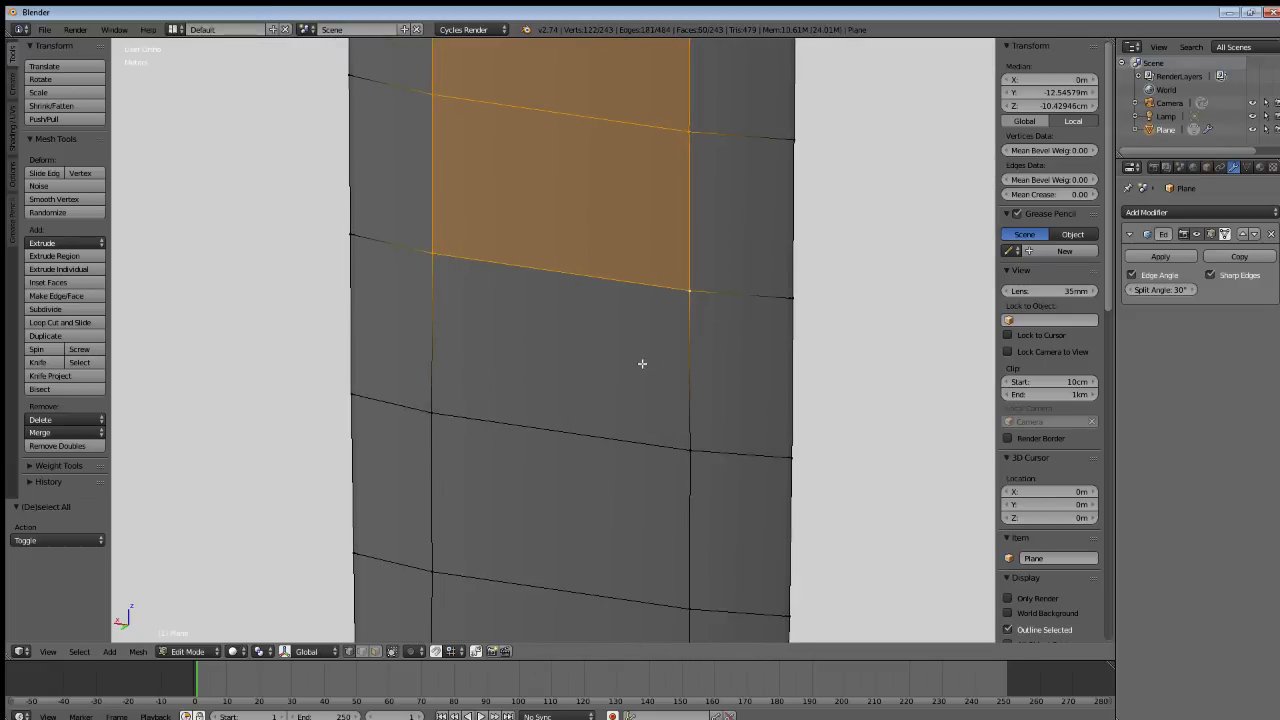
{"action": "right_click", "coordinate": [439, 419], "text": "shift"}
{"action": "right_click", "coordinate": [704, 440], "text": "shift"}
{"action": "middle_click_drag", "start_coordinate": [586, 449], "coordinate": [571, 300], "text": "shift"}
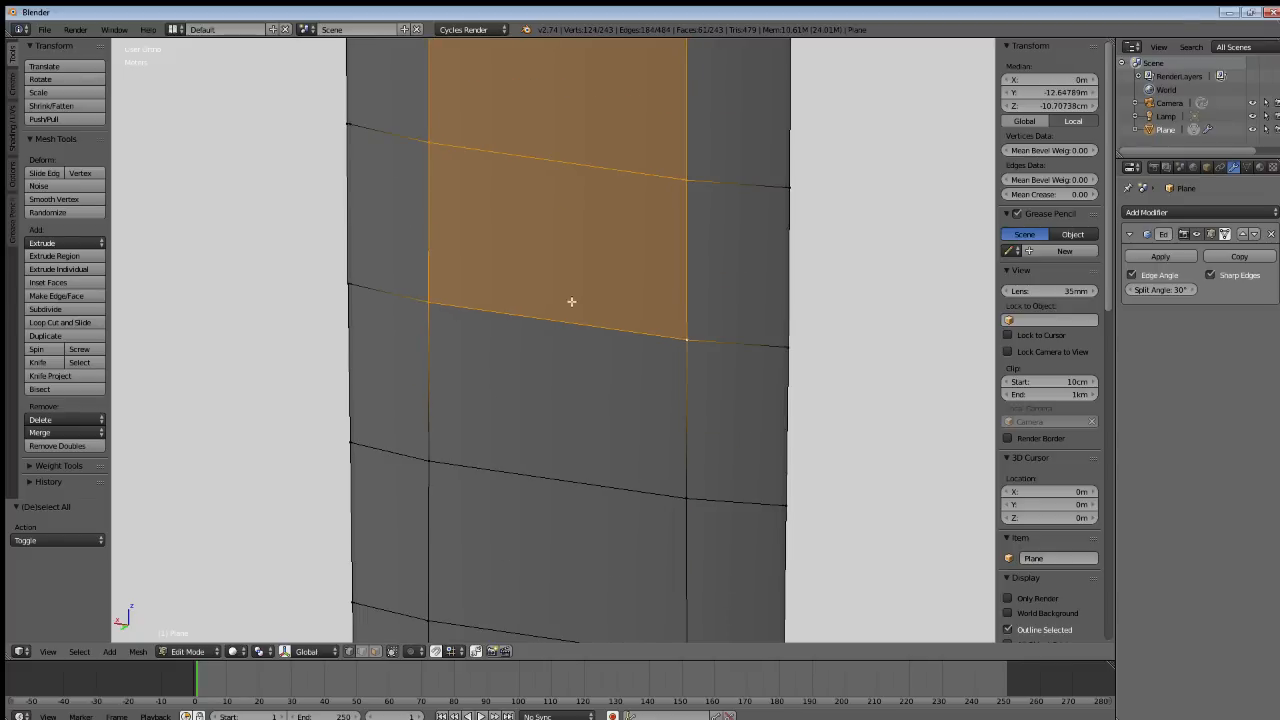
{"action": "right_click", "coordinate": [443, 451], "text": "shift"}
{"action": "right_click", "coordinate": [681, 500], "text": "shift"}
{"action": "middle_click_drag", "start_coordinate": [614, 503], "coordinate": [584, 300], "text": "shift"}
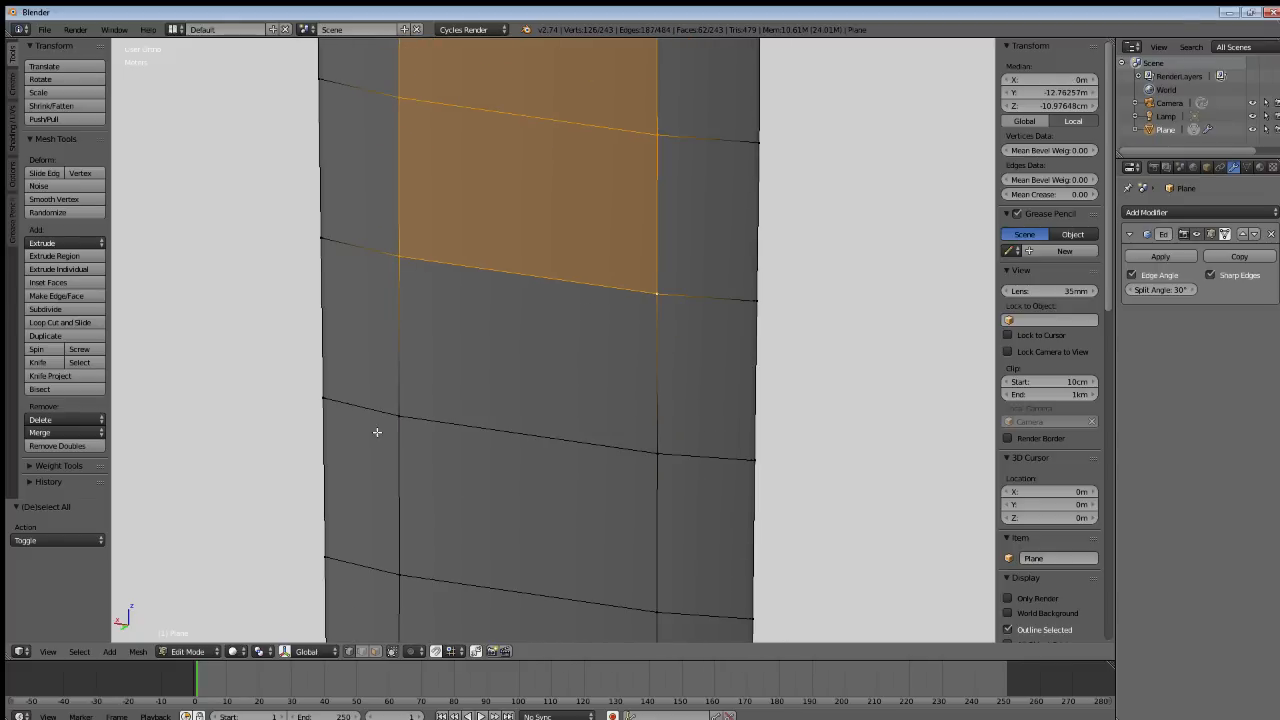
{"action": "right_click", "coordinate": [412, 415], "text": "shift"}
{"action": "right_click", "coordinate": [668, 455], "text": "shift"}
{"action": "middle_click_drag", "start_coordinate": [611, 509], "coordinate": [609, 354], "text": "shift"}
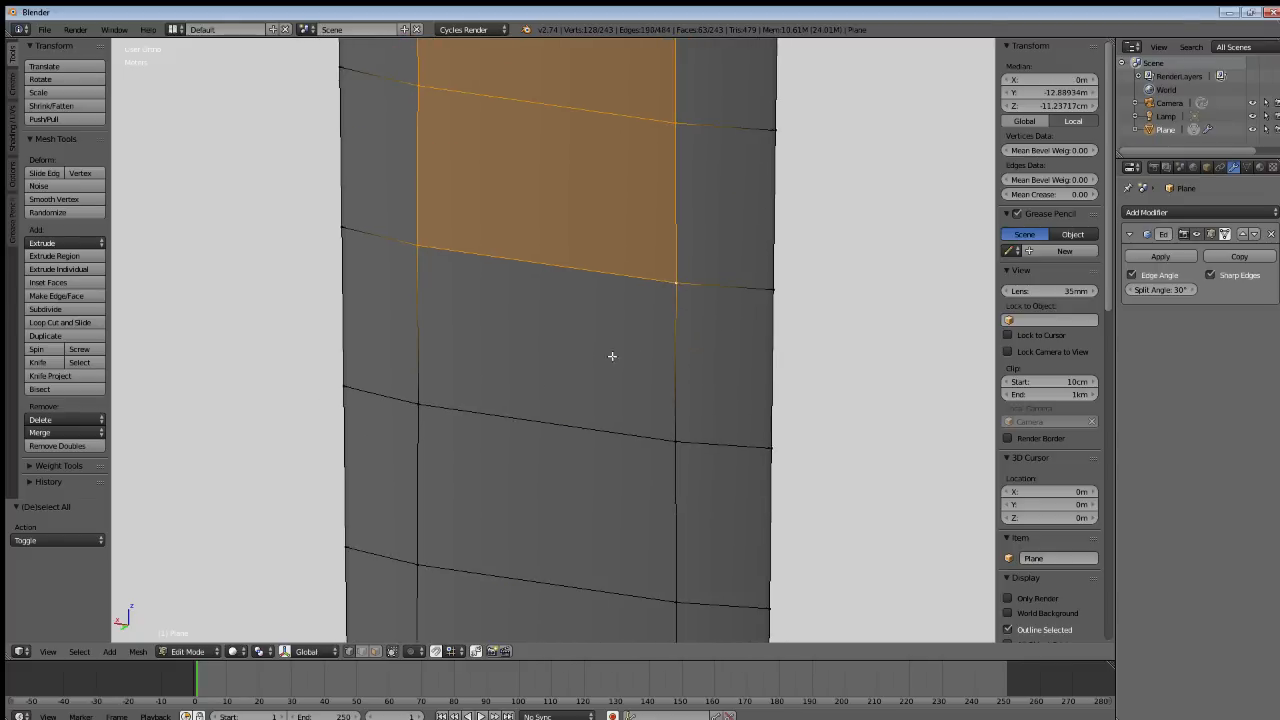
Add the tenth to twelfth reverse-side central faces below the 3D cursor to the selection.
{"action": "right_click", "coordinate": [427, 396], "text": "shift"}
{"action": "right_click", "coordinate": [662, 442], "text": "shift"}
{"action": "middle_click_drag", "start_coordinate": [597, 546], "coordinate": [550, 403], "text": "shift"}
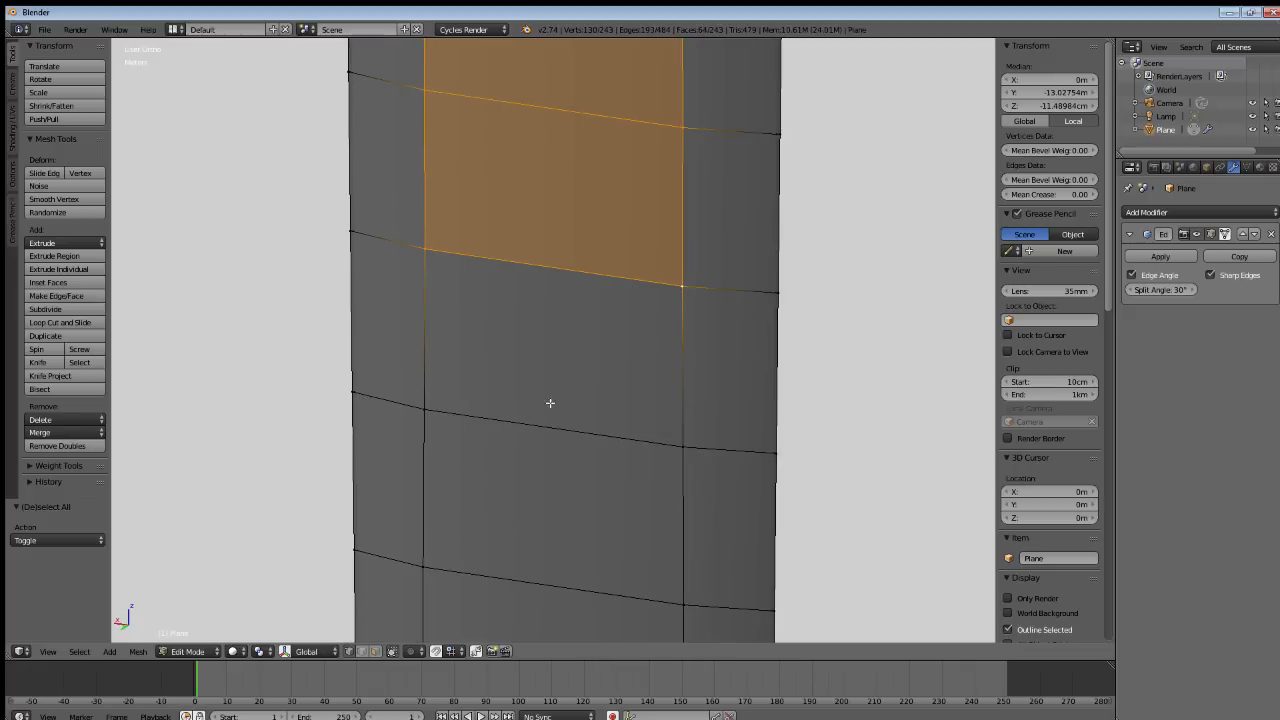
{"action": "right_click", "coordinate": [421, 411], "text": "shift"}
{"action": "right_click", "coordinate": [686, 444], "text": "shift"}
{"action": "middle_click_drag", "start_coordinate": [666, 471], "coordinate": [628, 347], "text": "shift"}
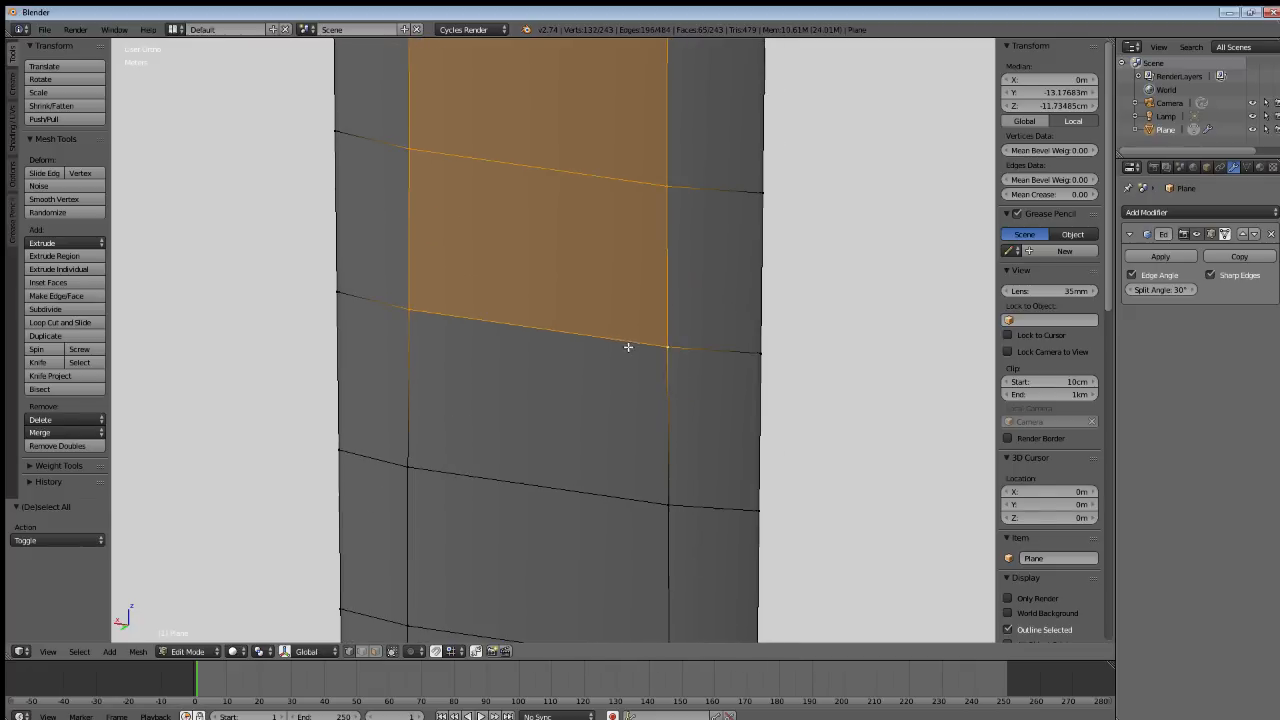
{"action": "right_click", "coordinate": [442, 470], "text": "shift"}
{"action": "right_click", "coordinate": [659, 507], "text": "shift"}
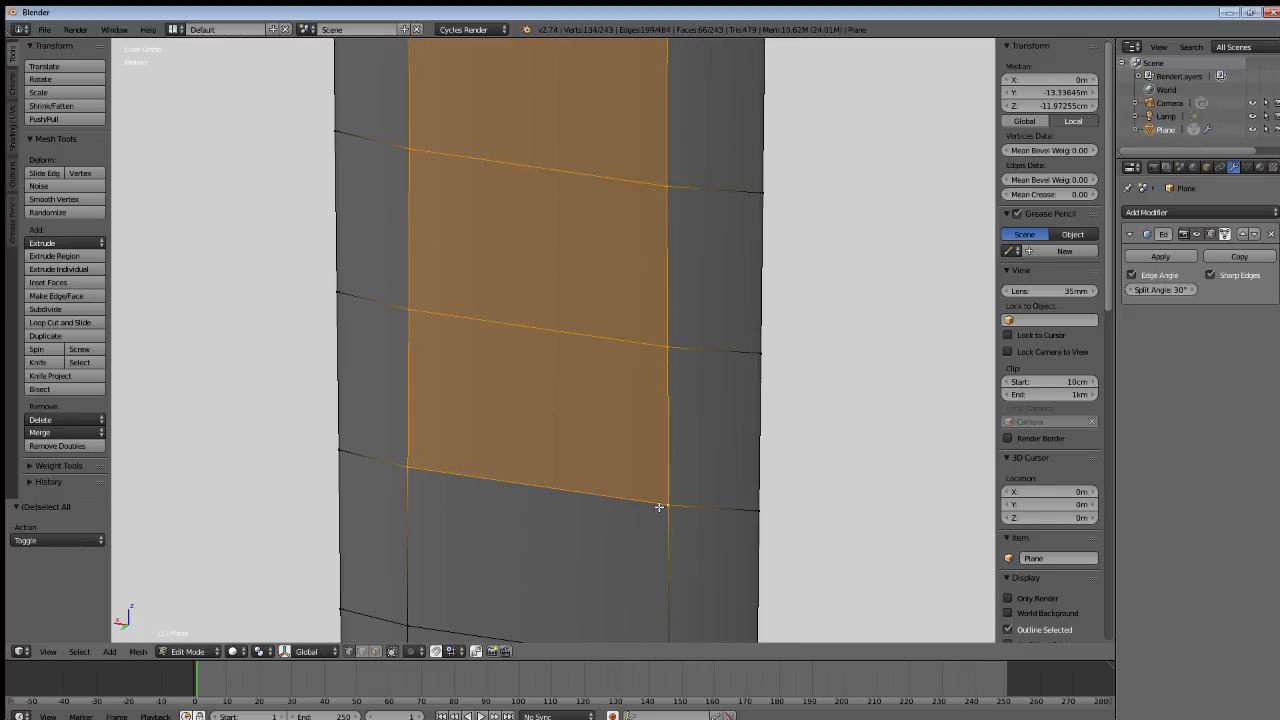
Extend the selection by the thirteenth to fifteenth reverse-side central faces below the 3D cursor.
{"action": "middle_click_drag", "start_coordinate": [617, 563], "coordinate": [652, 328], "text": "shift"}
{"action": "right_click", "coordinate": [440, 394], "text": "shift"}
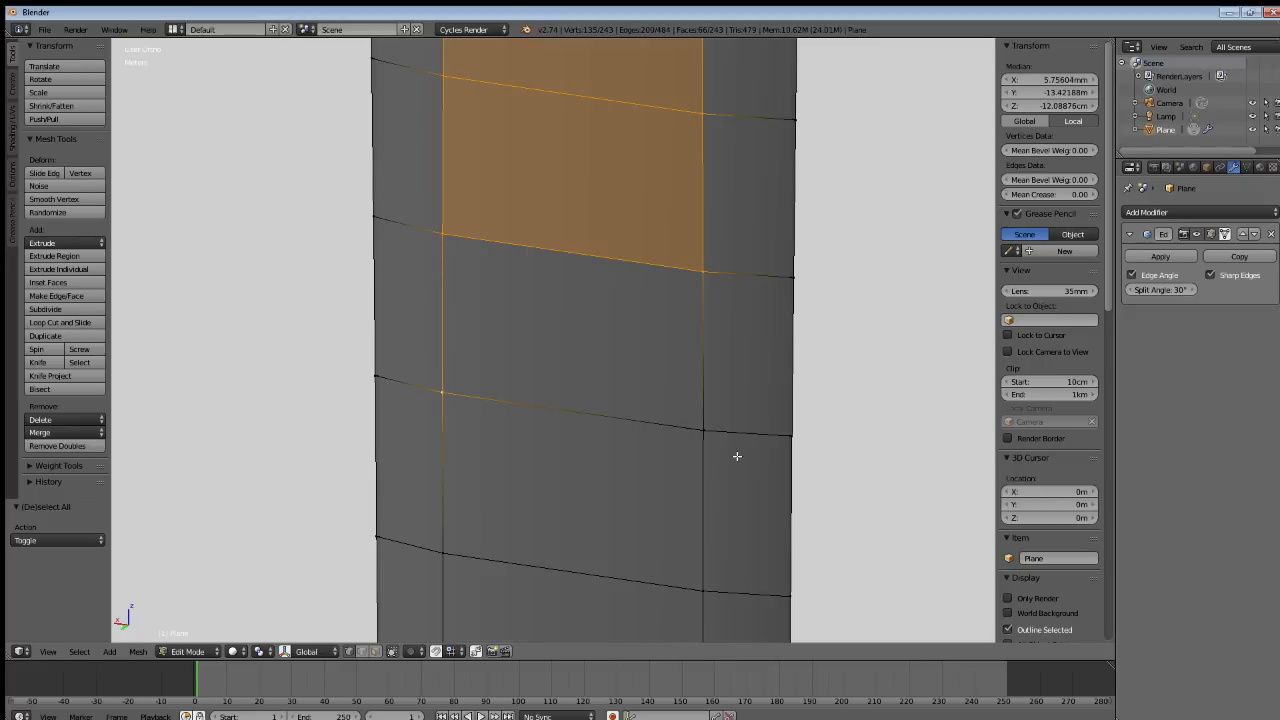
{"action": "right_click", "coordinate": [706, 428], "text": "shift"}
{"action": "middle_click_drag", "start_coordinate": [642, 483], "coordinate": [591, 337], "text": "shift"}
{"action": "right_click", "coordinate": [421, 409], "text": "shift"}
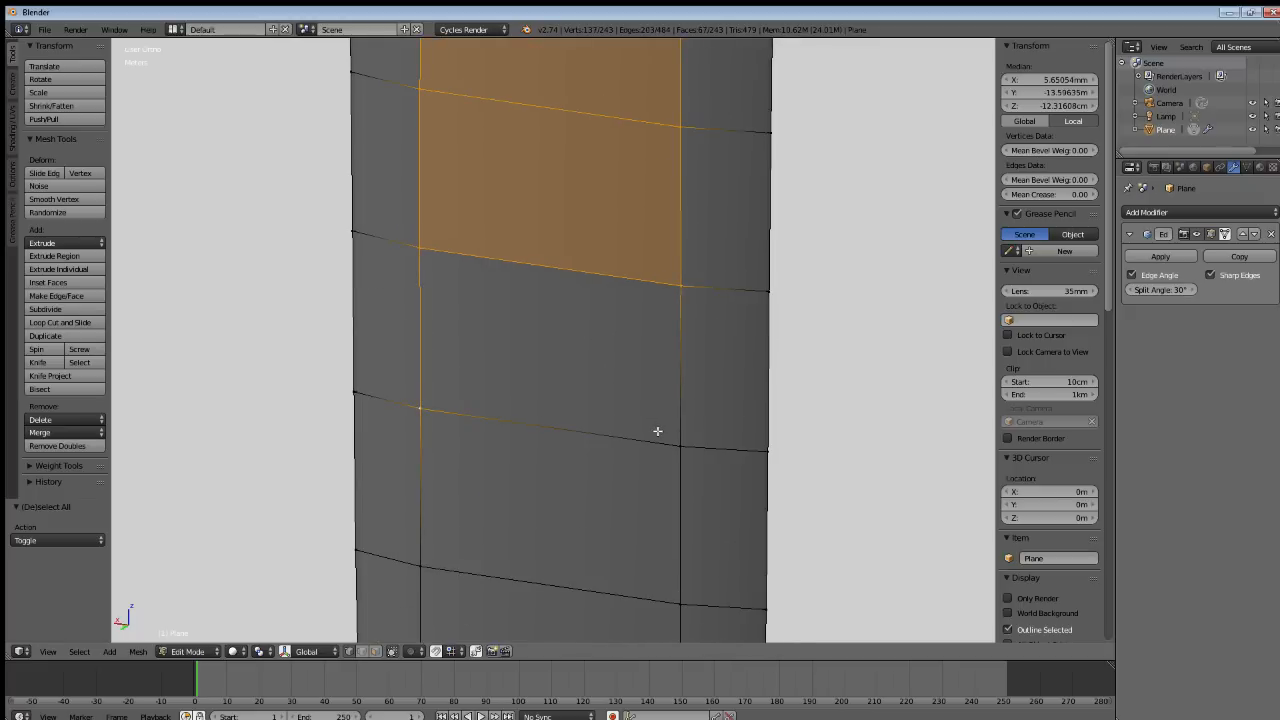
{"action": "right_click", "coordinate": [680, 446], "text": "shift"}
{"action": "middle_click_drag", "start_coordinate": [637, 494], "coordinate": [645, 365], "text": "shift"}
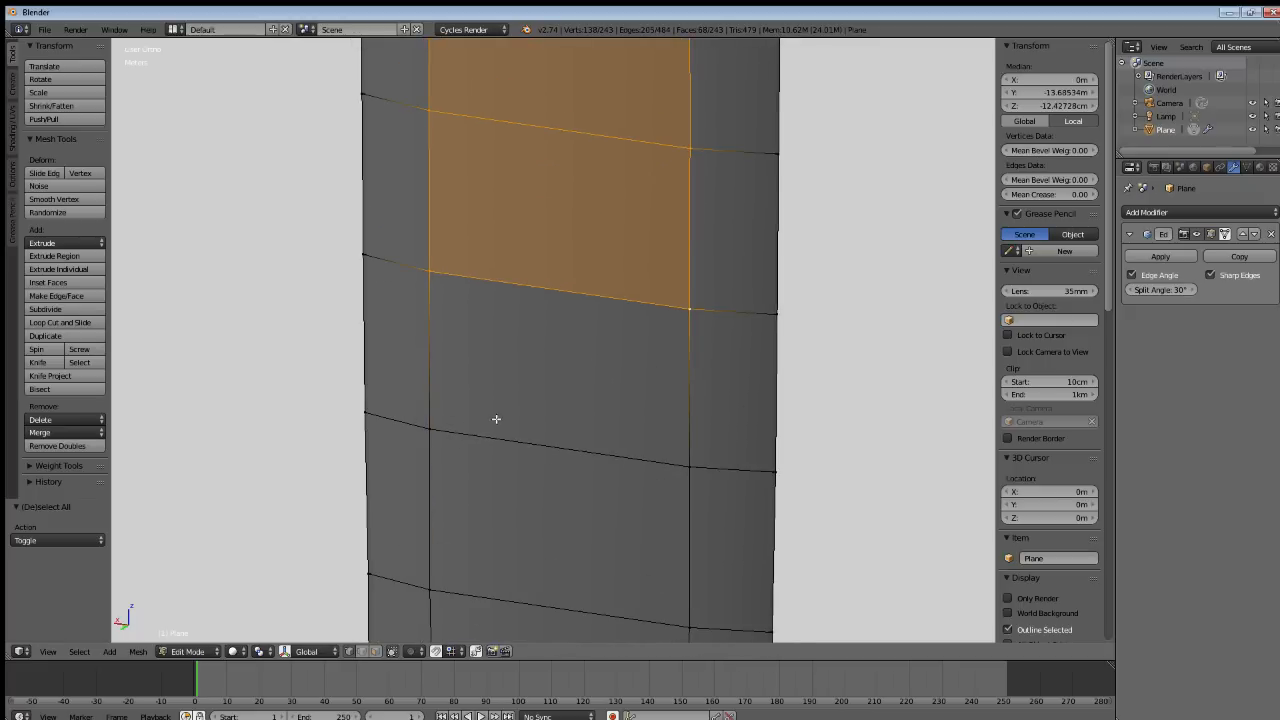
{"action": "right_click", "coordinate": [437, 428], "text": "shift"}
{"action": "right_click", "coordinate": [682, 462], "text": "shift"}
Add the next two reverse-side central faces, where the strip starts narrowing toward the tip.
{"action": "middle_click_drag", "start_coordinate": [651, 517], "coordinate": [617, 340], "text": "shift"}
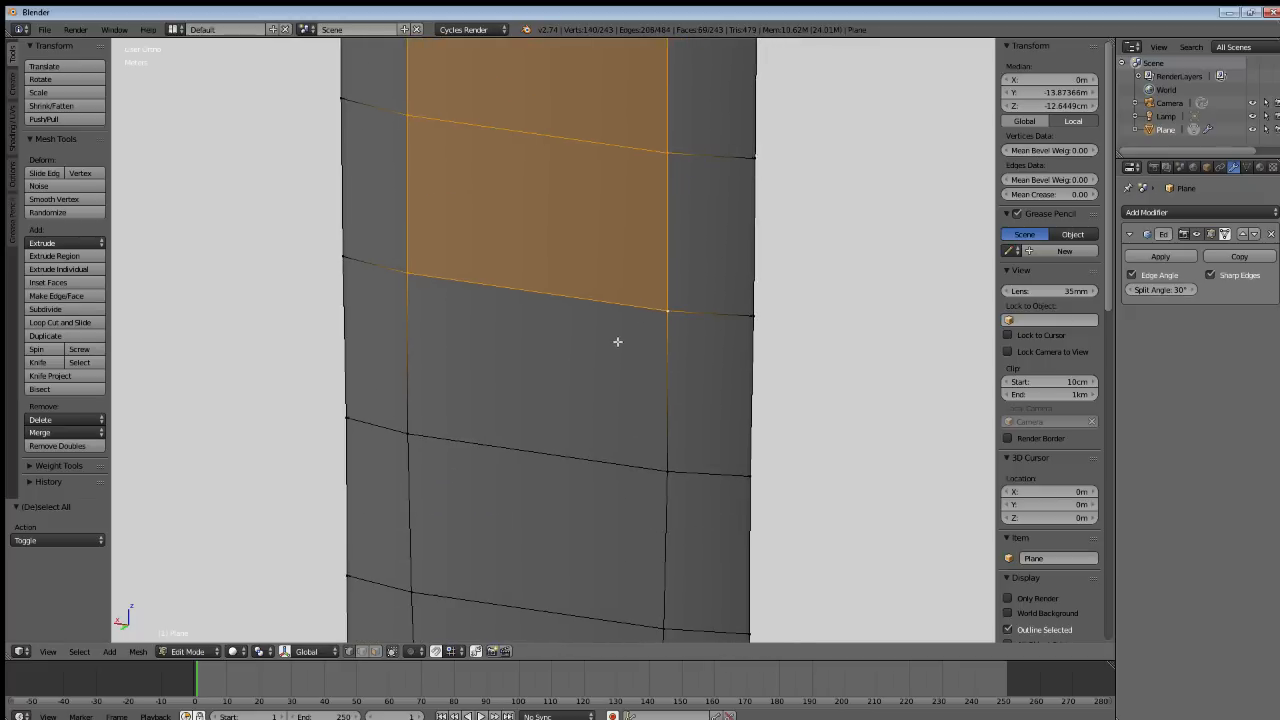
{"action": "right_click", "coordinate": [415, 429], "text": "shift"}
{"action": "right_click", "coordinate": [671, 471], "text": "shift"}
{"action": "middle_click_drag", "start_coordinate": [572, 532], "coordinate": [558, 343], "text": "shift"}
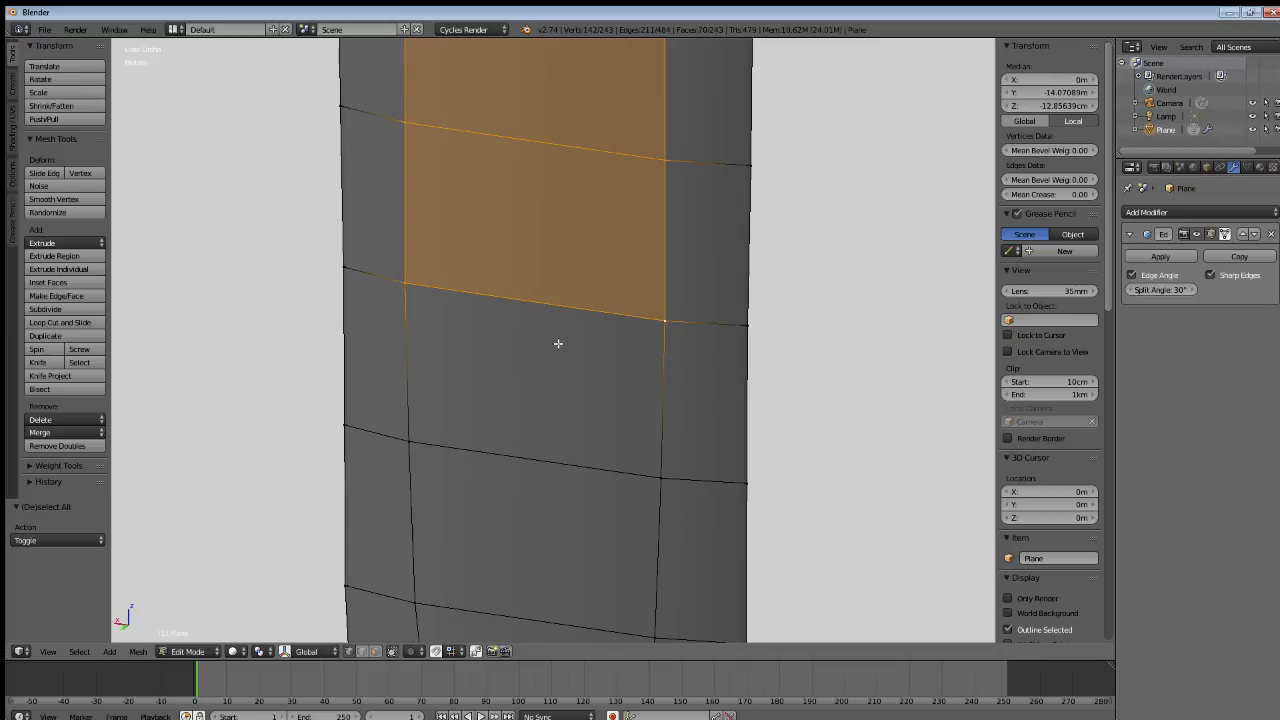
{"action": "right_click", "coordinate": [420, 437], "text": "shift"}
{"action": "right_click", "coordinate": [649, 481], "text": "shift"}
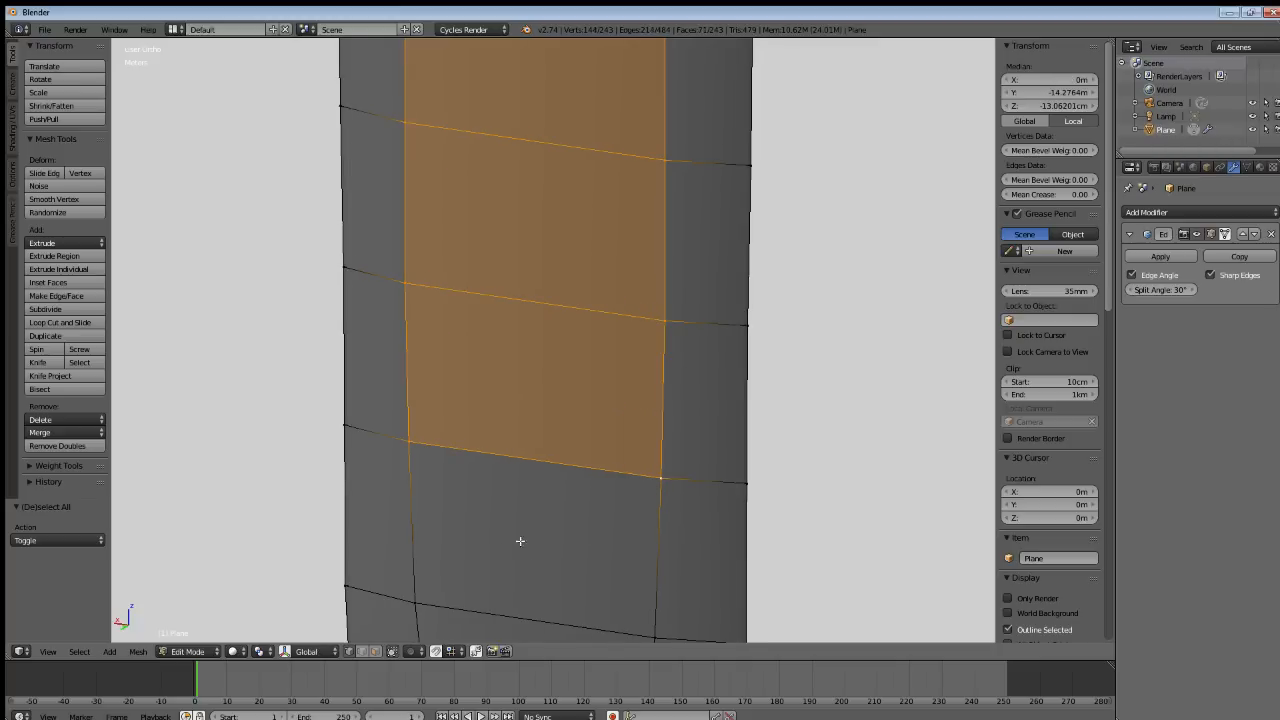
Add the last tall central face and the first short face below it on the reverse side.
{"action": "middle_click_drag", "start_coordinate": [520, 537], "coordinate": [465, 411], "text": "shift"}
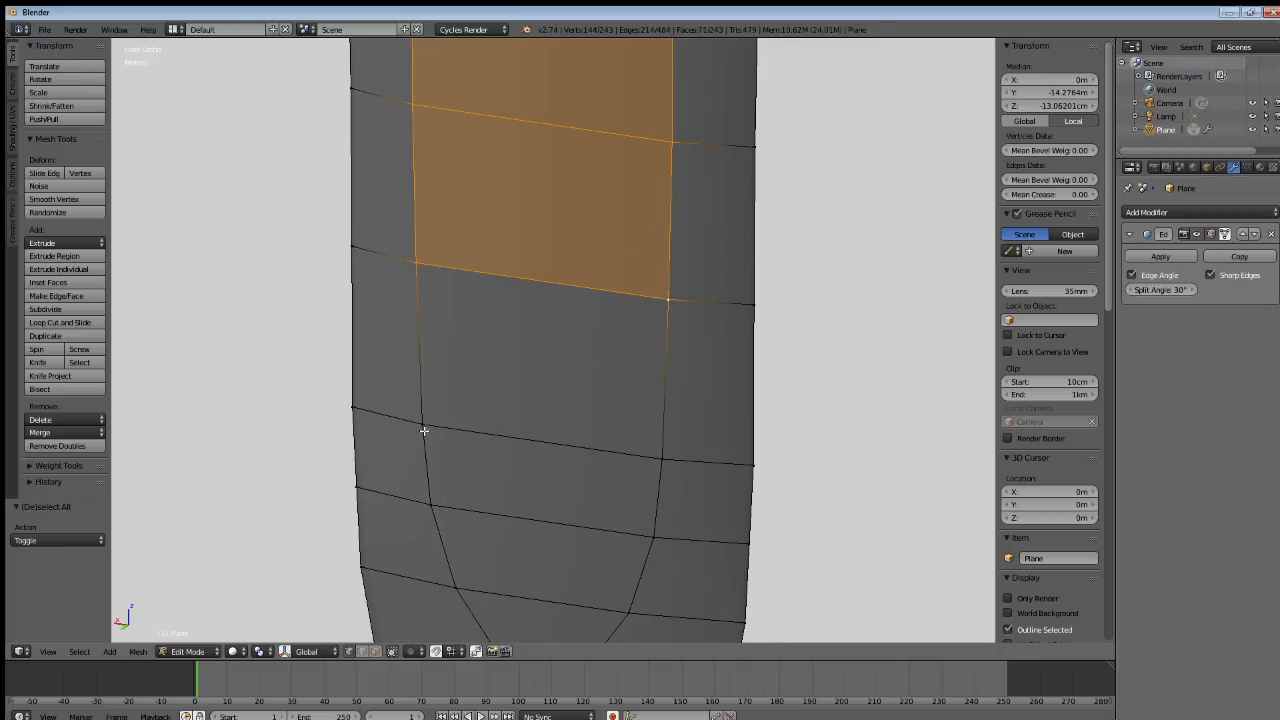
{"action": "right_click", "coordinate": [424, 431], "text": "shift"}
{"action": "right_click", "coordinate": [649, 462], "text": "shift"}
{"action": "right_click", "coordinate": [658, 531], "text": "shift"}
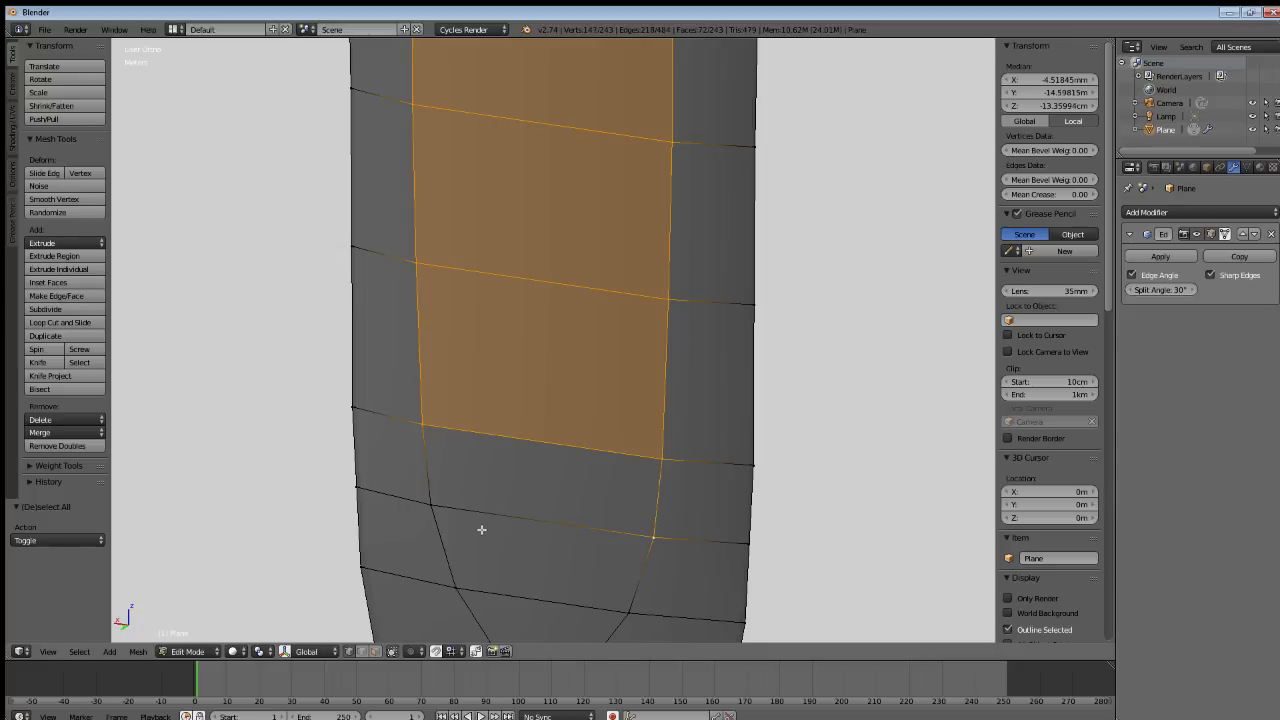
{"action": "right_click", "coordinate": [443, 500], "text": "shift"}
{"action": "middle_click_drag", "start_coordinate": [514, 590], "coordinate": [517, 413], "text": "shift"}
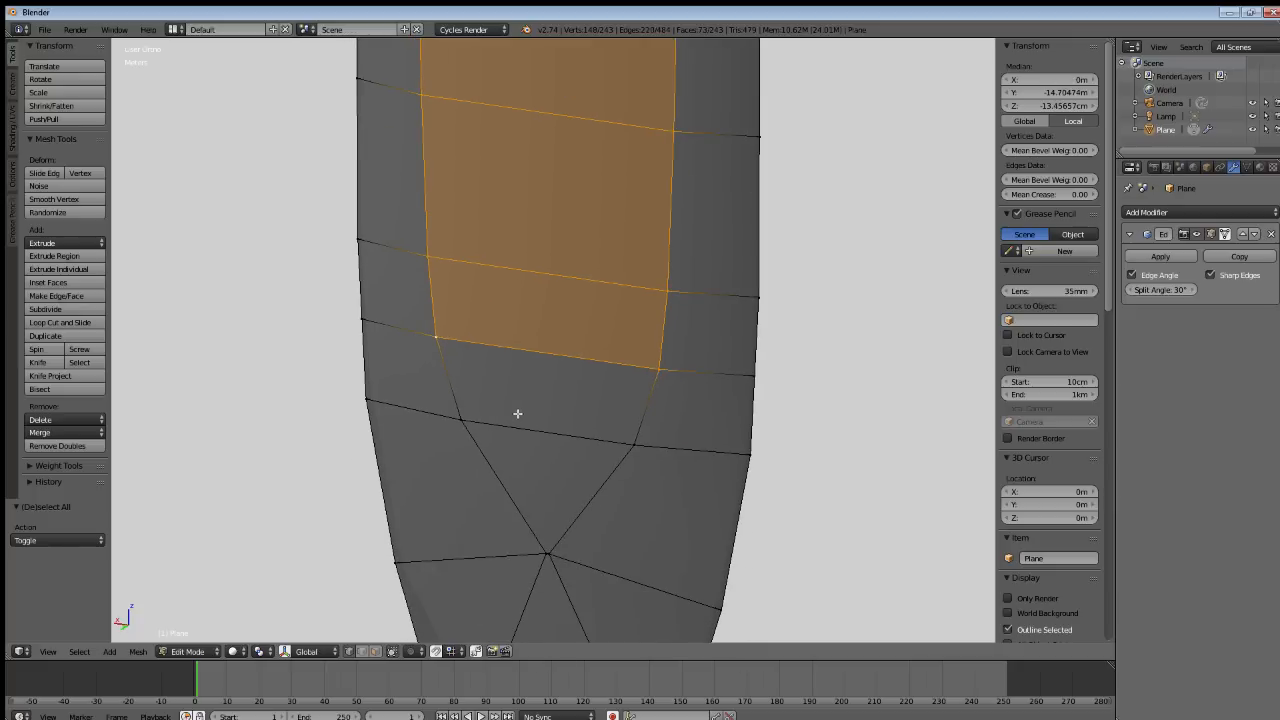
Add the second short face and the tapering face down to the two close vertices above the blade tip.
{"action": "right_click", "coordinate": [455, 432], "text": "shift"}
{"action": "right_click", "coordinate": [645, 451], "text": "shift"}
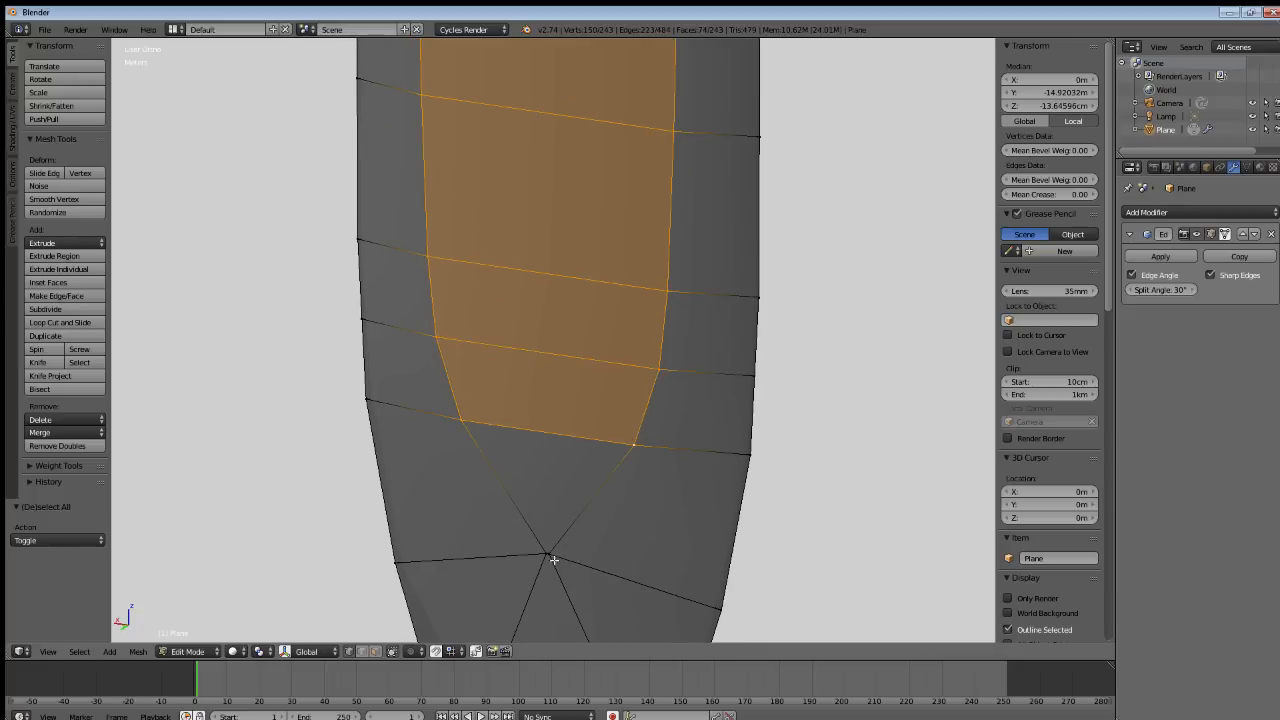
{"action": "middle_click_drag", "start_coordinate": [554, 560], "coordinate": [559, 381], "text": "shift"}
{"action": "scroll", "coordinate": [560, 383], "scroll_direction": "up", "scroll_amount": 8}
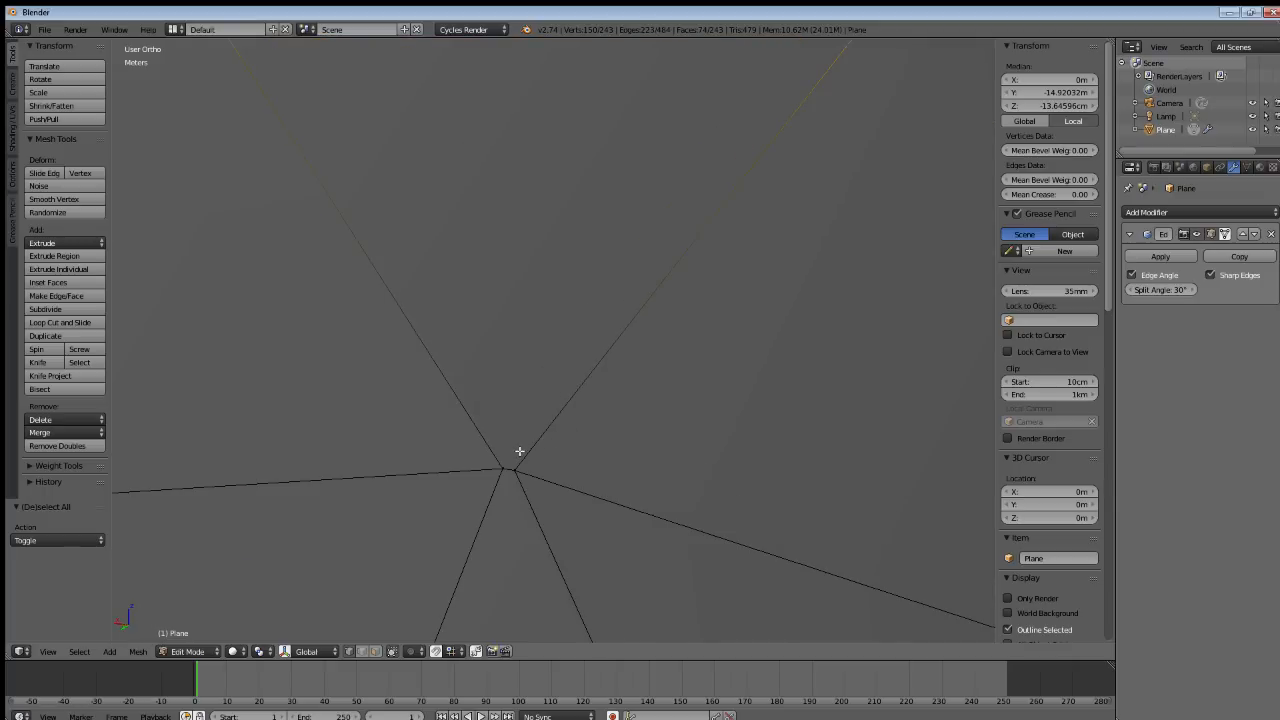
{"action": "right_click", "coordinate": [517, 457], "text": "shift"}
{"action": "right_click", "coordinate": [522, 467], "text": "shift"}
Check the selected central strip along the blade from the tip up to the handle.
{"action": "scroll", "coordinate": [540, 386], "scroll_direction": "down", "scroll_amount": 7}
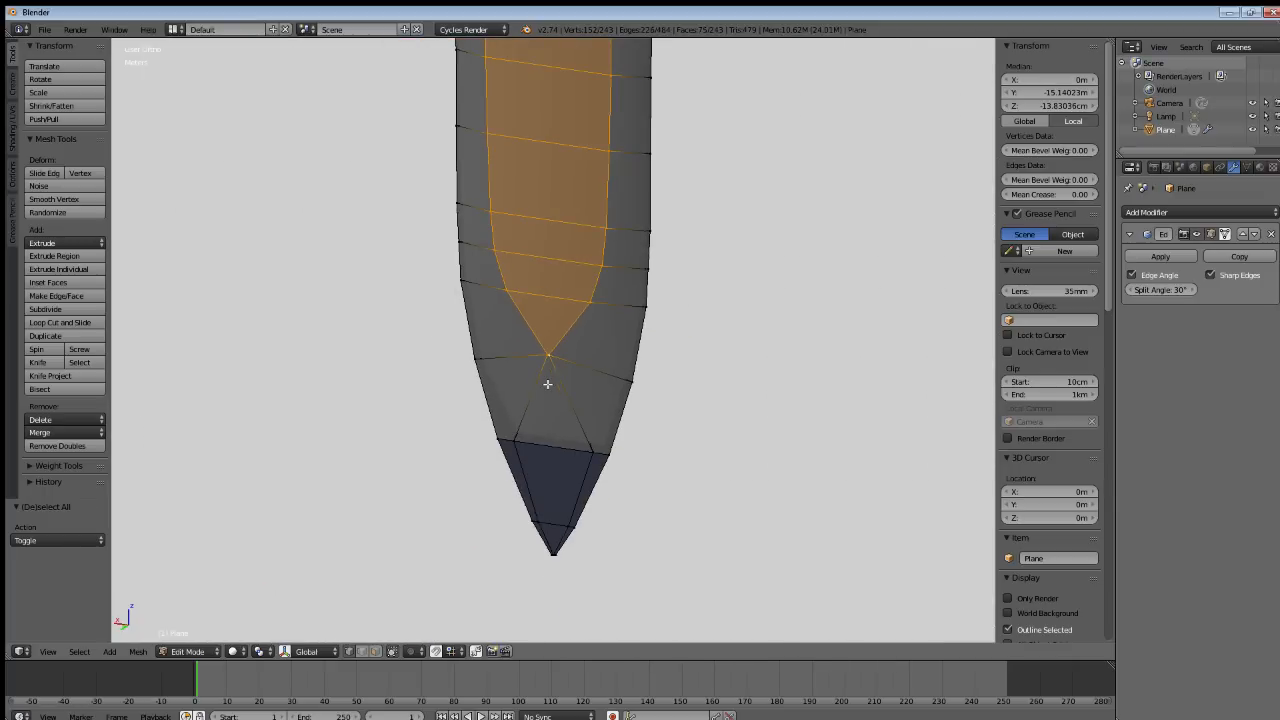
{"action": "middle_click_drag", "start_coordinate": [556, 342], "coordinate": [586, 592], "text": "shift"}
{"action": "middle_click_drag", "start_coordinate": [651, 330], "coordinate": [401, 333]}
{"action": "middle_click_drag", "start_coordinate": [742, 329], "coordinate": [703, 326]}
{"action": "scroll", "coordinate": [703, 326], "scroll_direction": "down", "scroll_amount": 4}
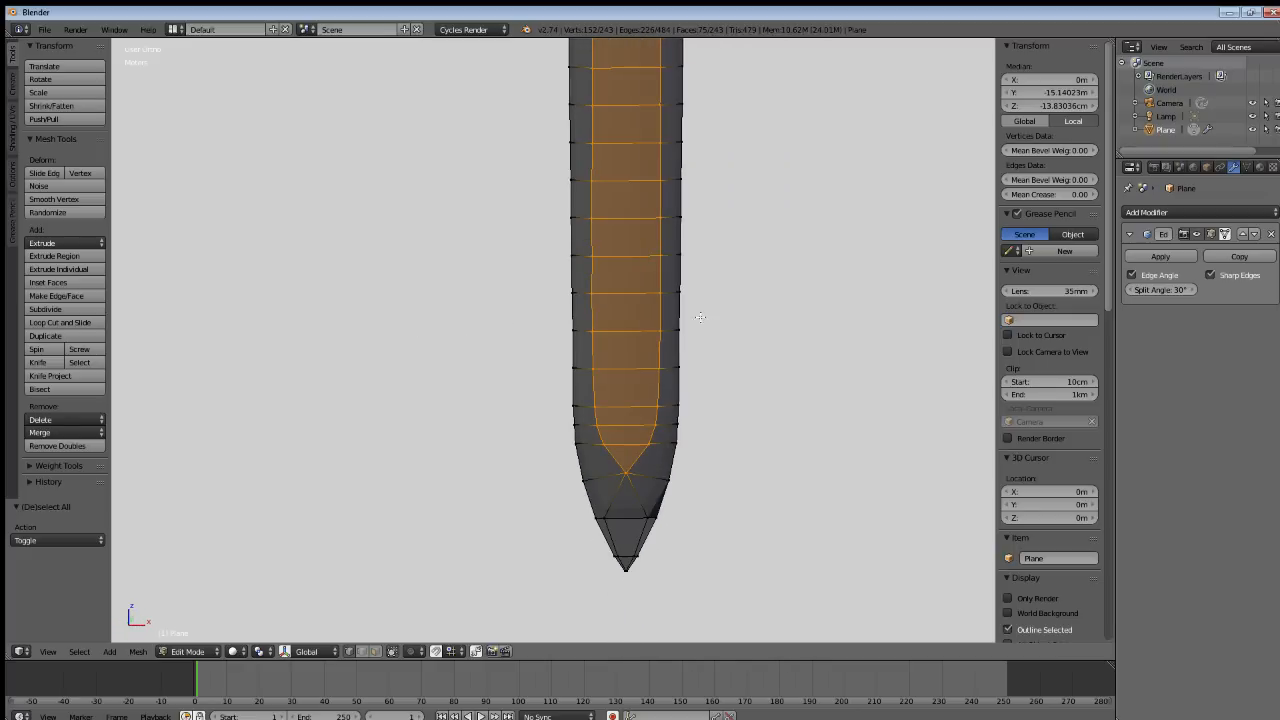
{"action": "middle_click_drag", "start_coordinate": [660, 238], "coordinate": [589, 233], "text": "shift"}
{"action": "middle_click_drag", "start_coordinate": [589, 288], "coordinate": [580, 437], "text": "shift"}
{"action": "middle_click_drag", "start_coordinate": [586, 209], "coordinate": [570, 424], "text": "shift"}
{"action": "mouse_move", "coordinate": [557, 154]}
{"action": "middle_mouse_down", "text": "shift"}
{"action": "mouse_move", "coordinate": [574, 423]}
{"action": "mouse_move", "coordinate": [601, 328]}
{"action": "mouse_move", "coordinate": [518, 309]}
{"action": "mouse_move", "coordinate": [551, 324]}
{"action": "mouse_move", "coordinate": [620, 310]}
{"action": "middle_mouse_up", "text": "shift"}
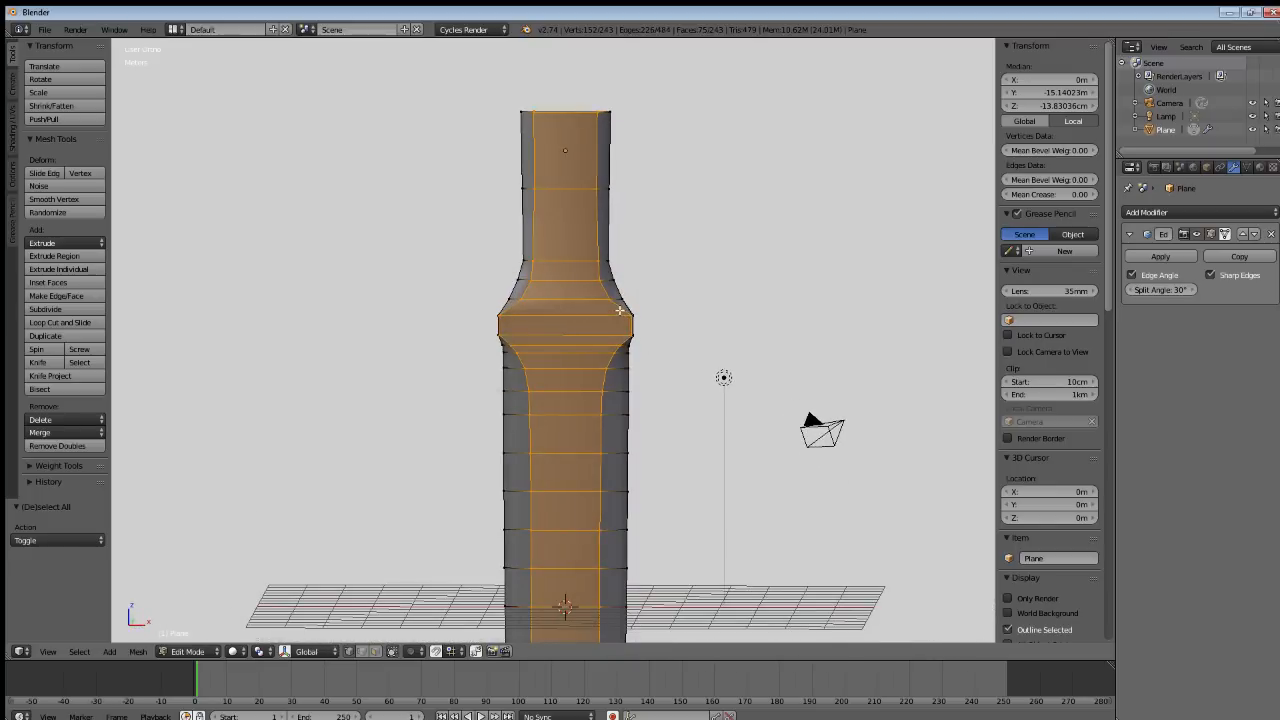
Mark the edges of the selected central strip as sharp and return to Object Mode.
{"action": "left_click", "coordinate": [145, 654]}
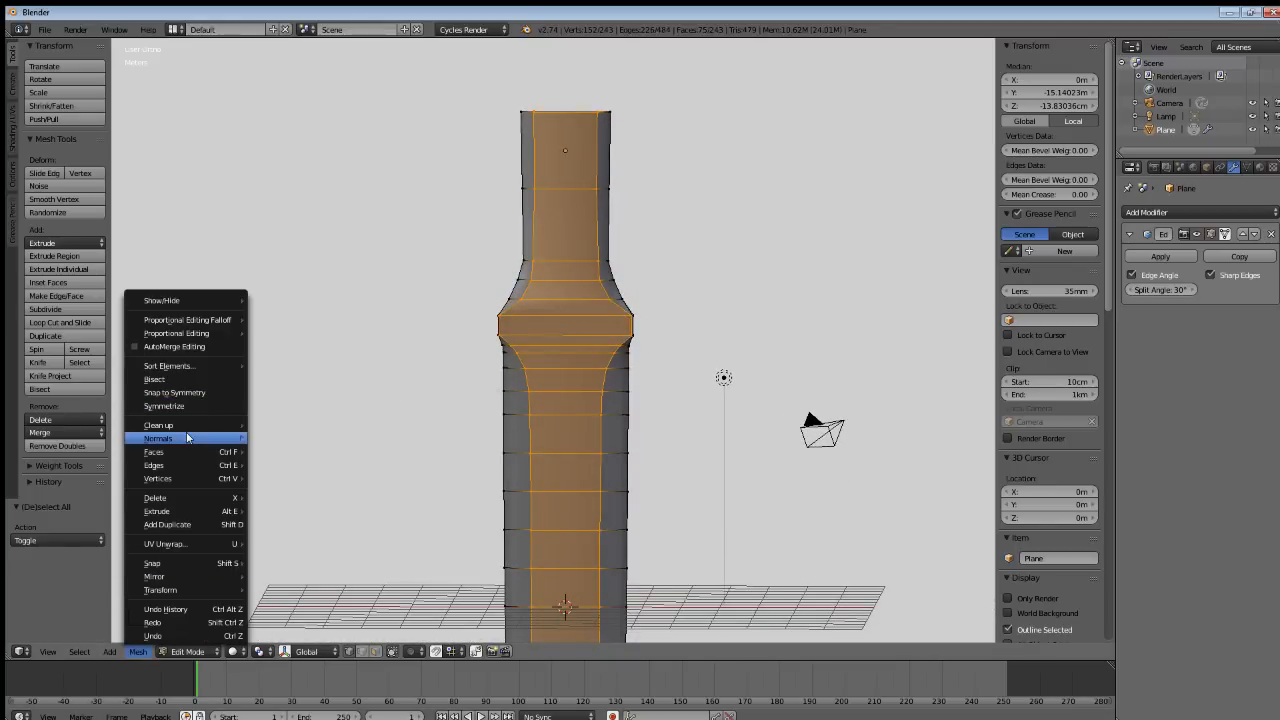
{"action": "mouse_move", "coordinate": [187, 437]}
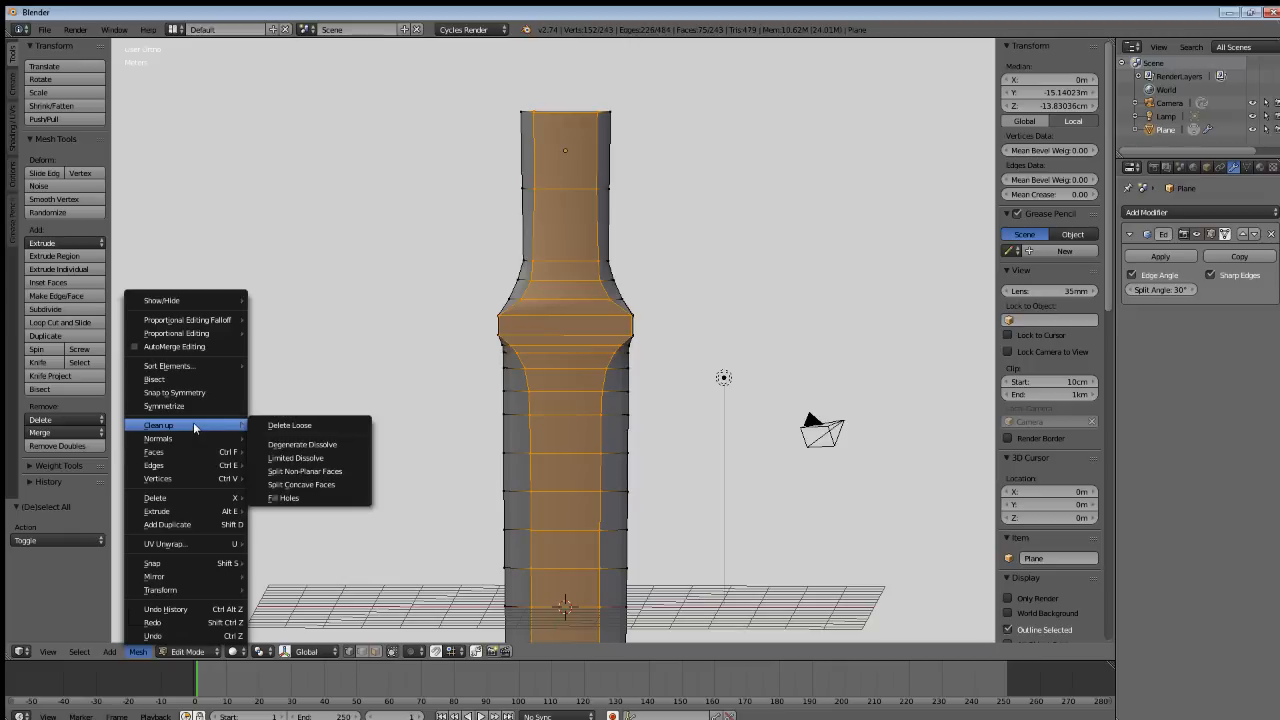
{"action": "mouse_move", "coordinate": [181, 469]}
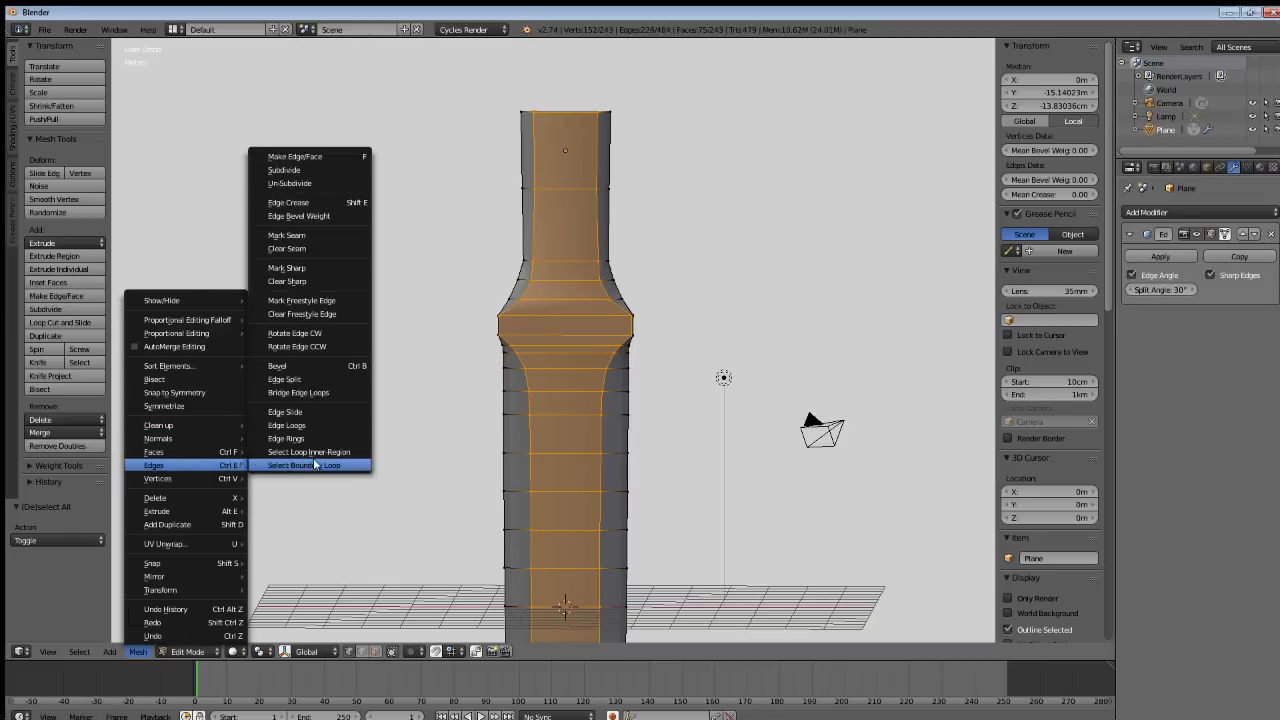
{"action": "left_click", "coordinate": [311, 268]}
{"action": "key", "text": "Tab"}
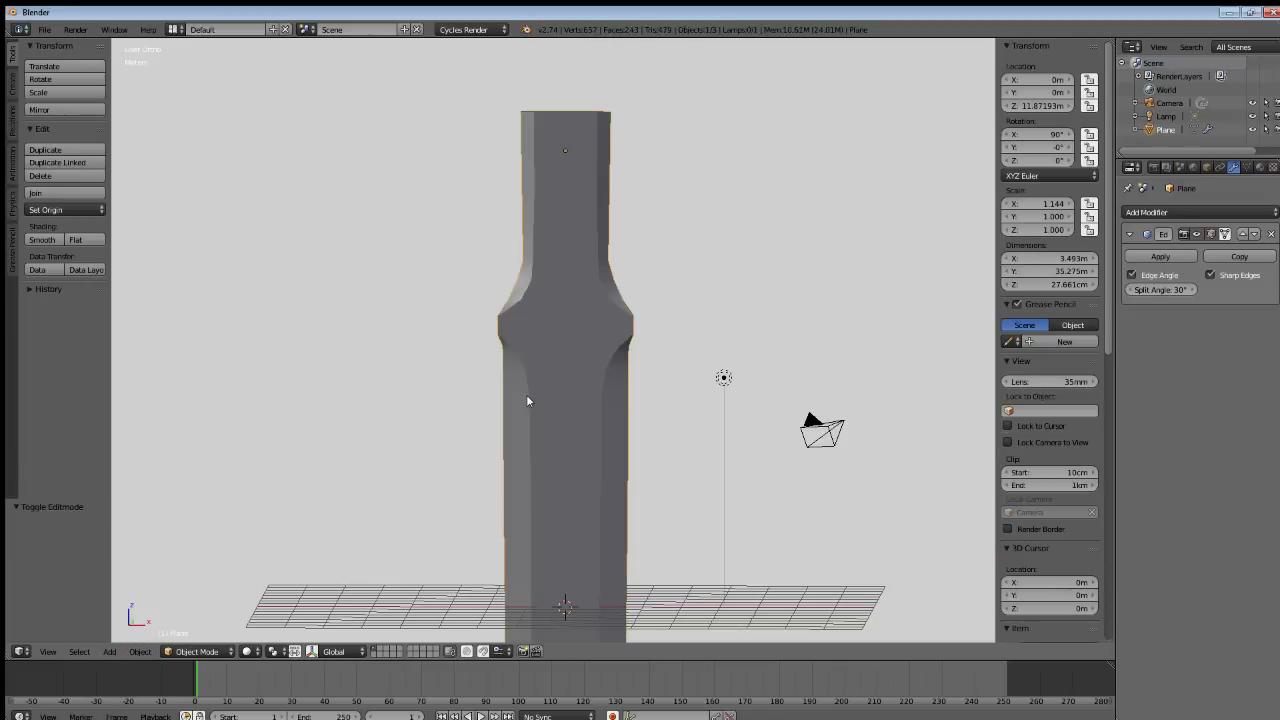
Inspect the sharp-edged shading around the widened shoulder from several angles.
{"action": "middle_click_drag", "start_coordinate": [527, 400], "coordinate": [658, 448]}
{"action": "scroll", "coordinate": [587, 368], "scroll_direction": "up", "scroll_amount": 5}
{"action": "middle_click_drag", "start_coordinate": [572, 433], "coordinate": [721, 331]}
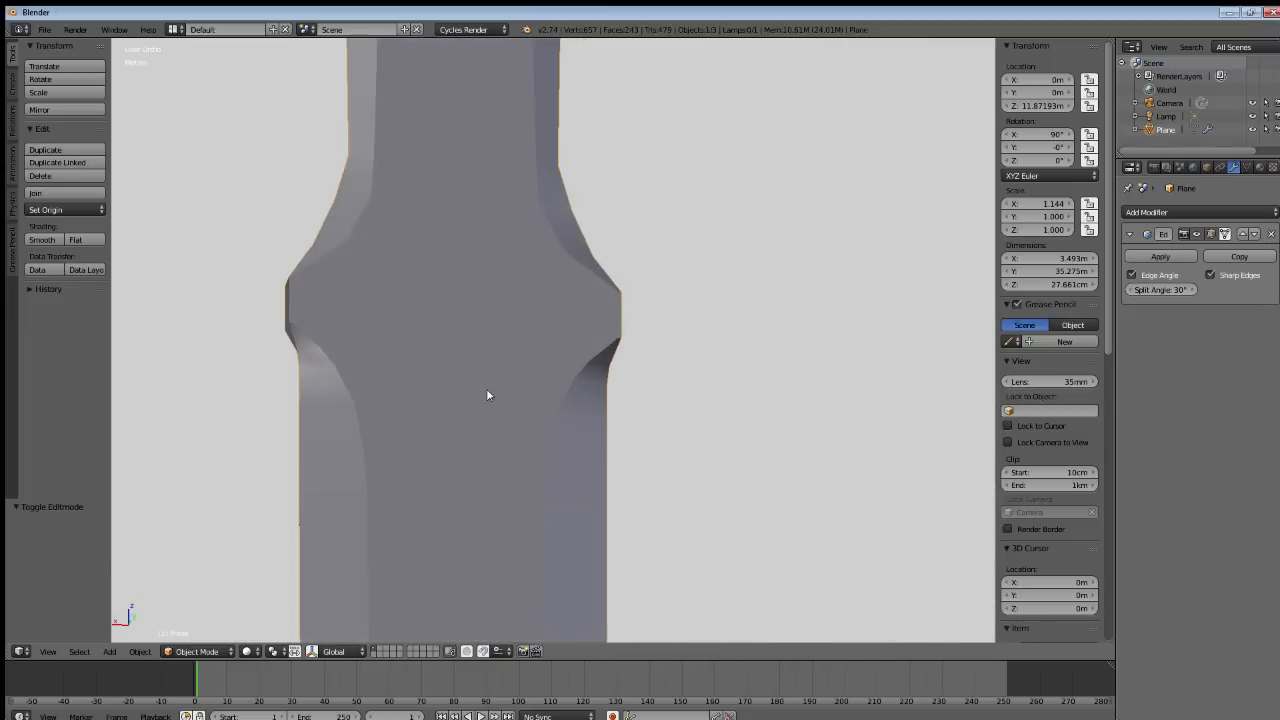
{"action": "middle_click_drag", "start_coordinate": [489, 394], "coordinate": [171, 372]}
{"action": "middle_click_drag", "start_coordinate": [263, 345], "coordinate": [523, 497]}
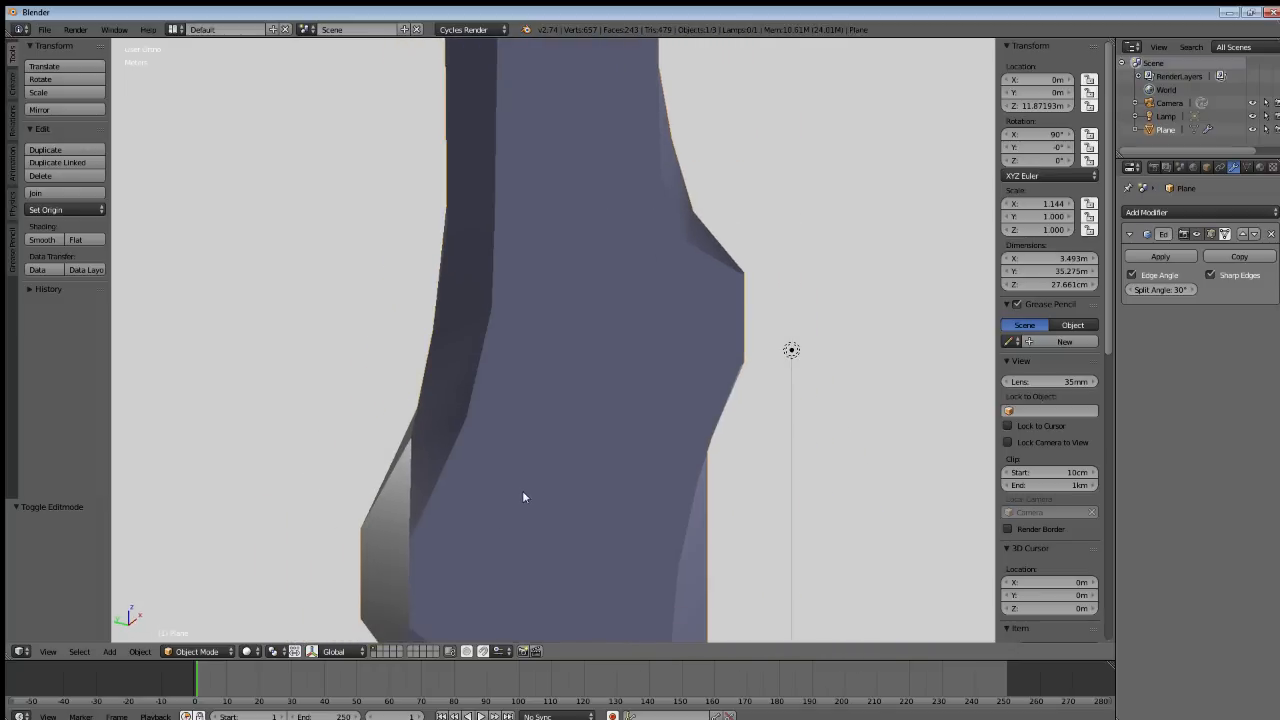
Compare the outline vertex above the widened shoulder with the reference image in front wireframe view, then return to the shaded object.
{"action": "key", "text": "Tab"}
{"action": "middle_click_drag", "start_coordinate": [431, 519], "coordinate": [476, 419], "text": "shift"}
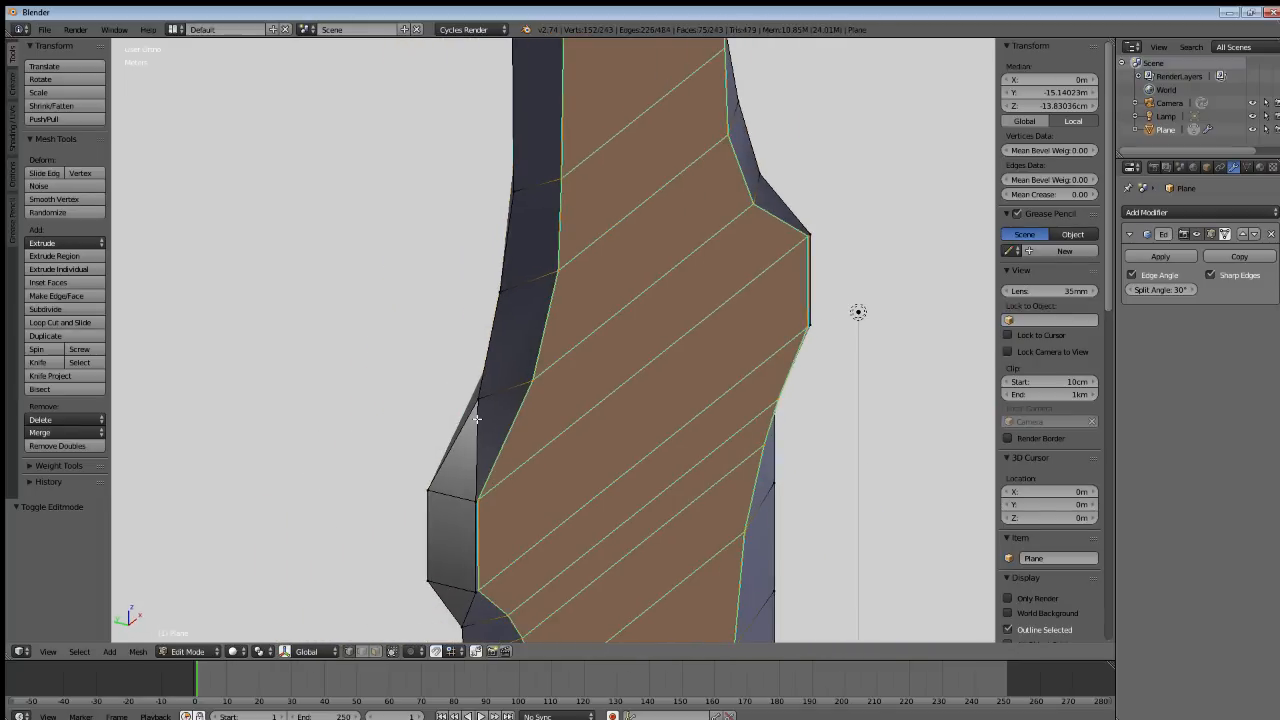
{"action": "right_click", "coordinate": [496, 460]}
{"action": "key", "text": "KP_1"}
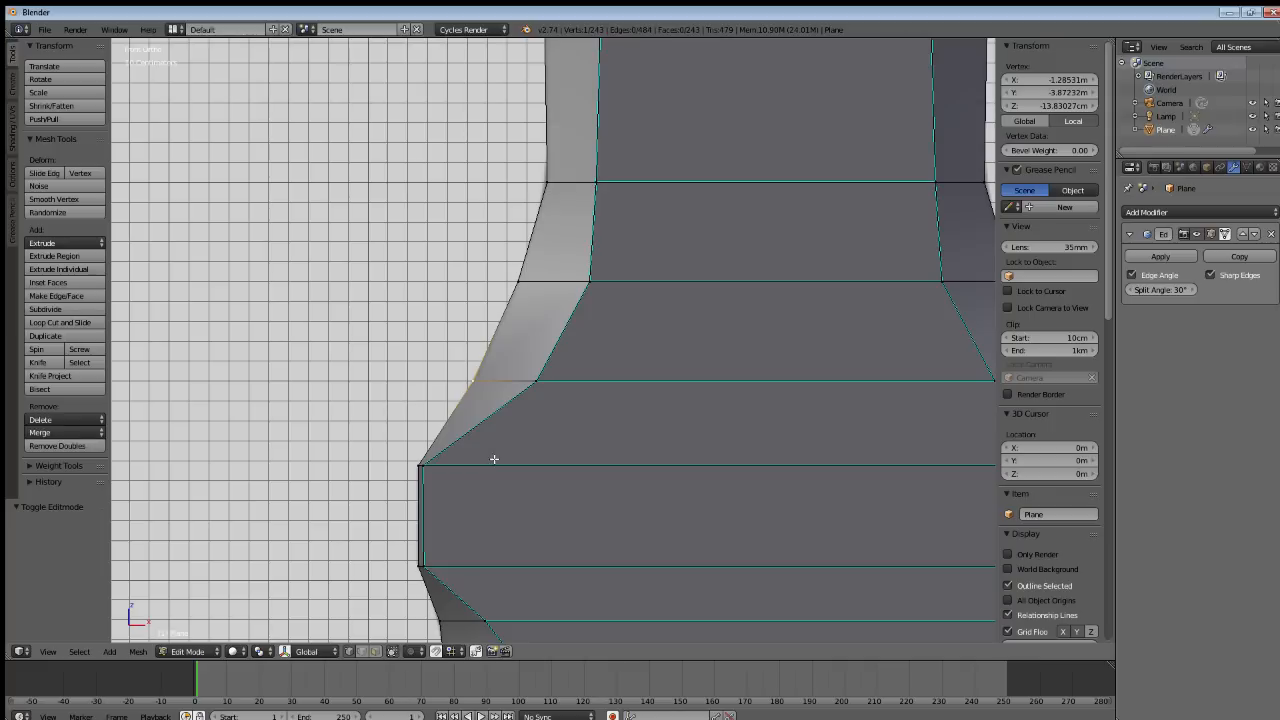
{"action": "key", "text": "z"}
{"action": "middle_click_drag", "start_coordinate": [517, 450], "coordinate": [506, 447], "text": "shift"}
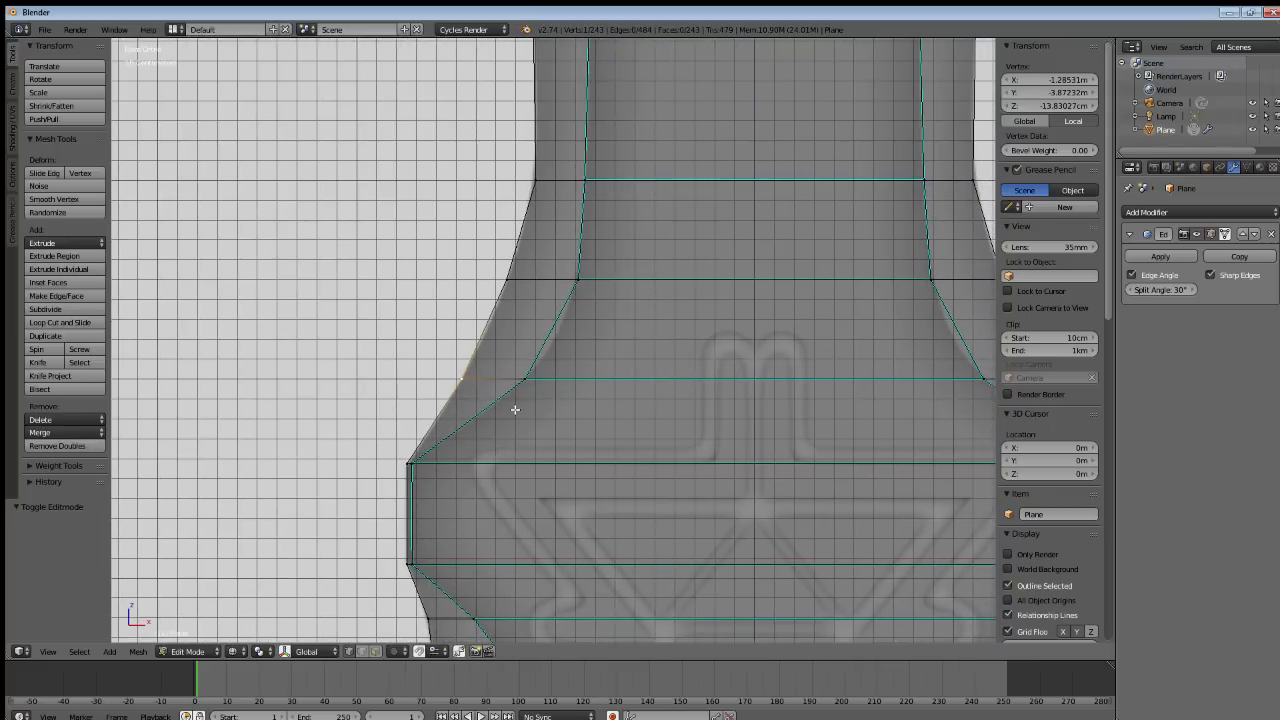
{"action": "key", "text": "a"}
{"action": "key", "text": "z"}
{"action": "key", "text": "Tab"}
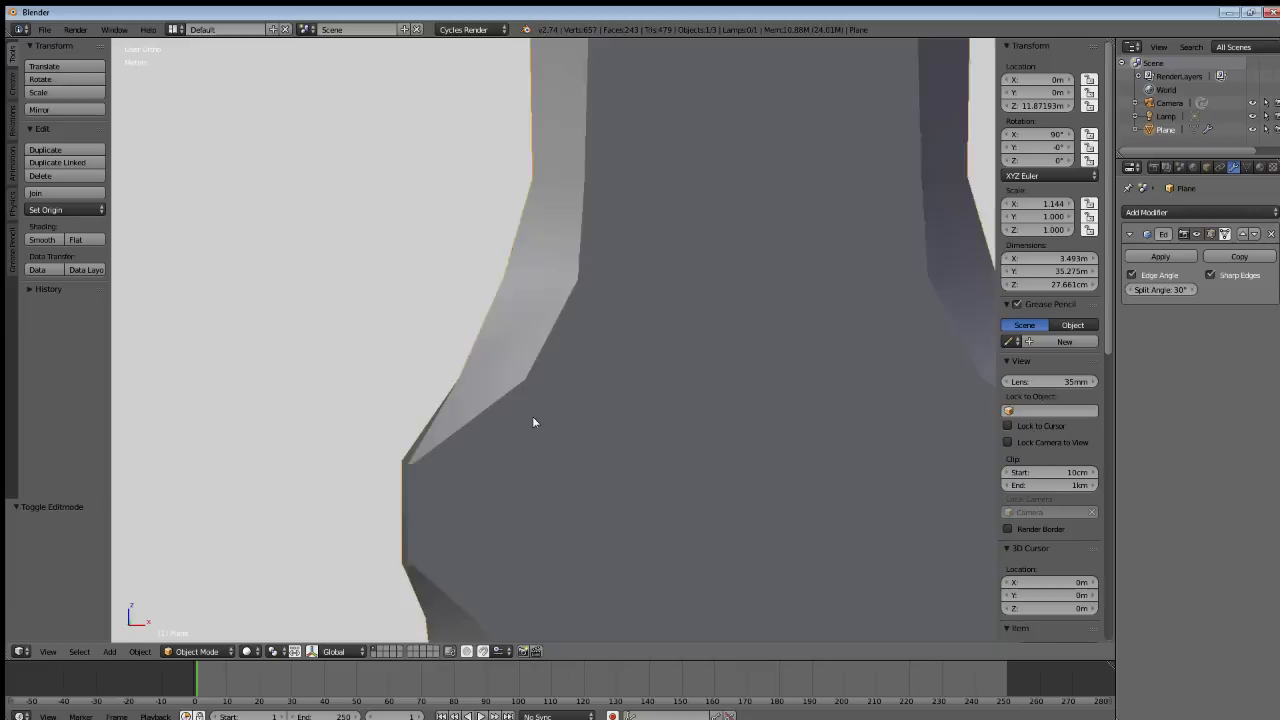
Examine the dark shaded patch beside the blade tip up close in Edit Mode.
{"action": "mouse_move", "coordinate": [532, 416]}
{"action": "middle_mouse_down"}
{"action": "mouse_move", "coordinate": [626, 440]}
{"action": "mouse_move", "coordinate": [523, 429]}
{"action": "mouse_move", "coordinate": [670, 527]}
{"action": "middle_mouse_up"}
{"action": "scroll", "coordinate": [466, 357], "scroll_direction": "down", "scroll_amount": 6}
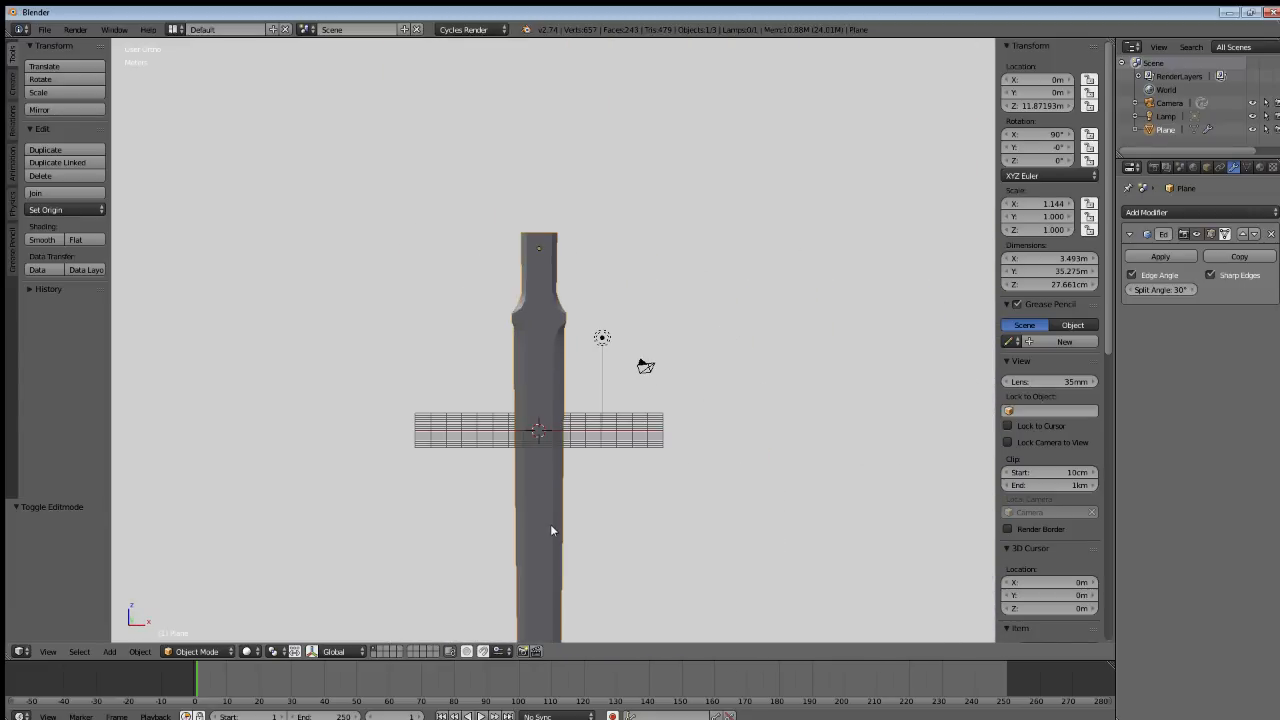
{"action": "middle_click_drag", "start_coordinate": [551, 529], "coordinate": [505, 305], "text": "shift"}
{"action": "scroll", "coordinate": [557, 277], "scroll_direction": "up", "scroll_amount": 8}
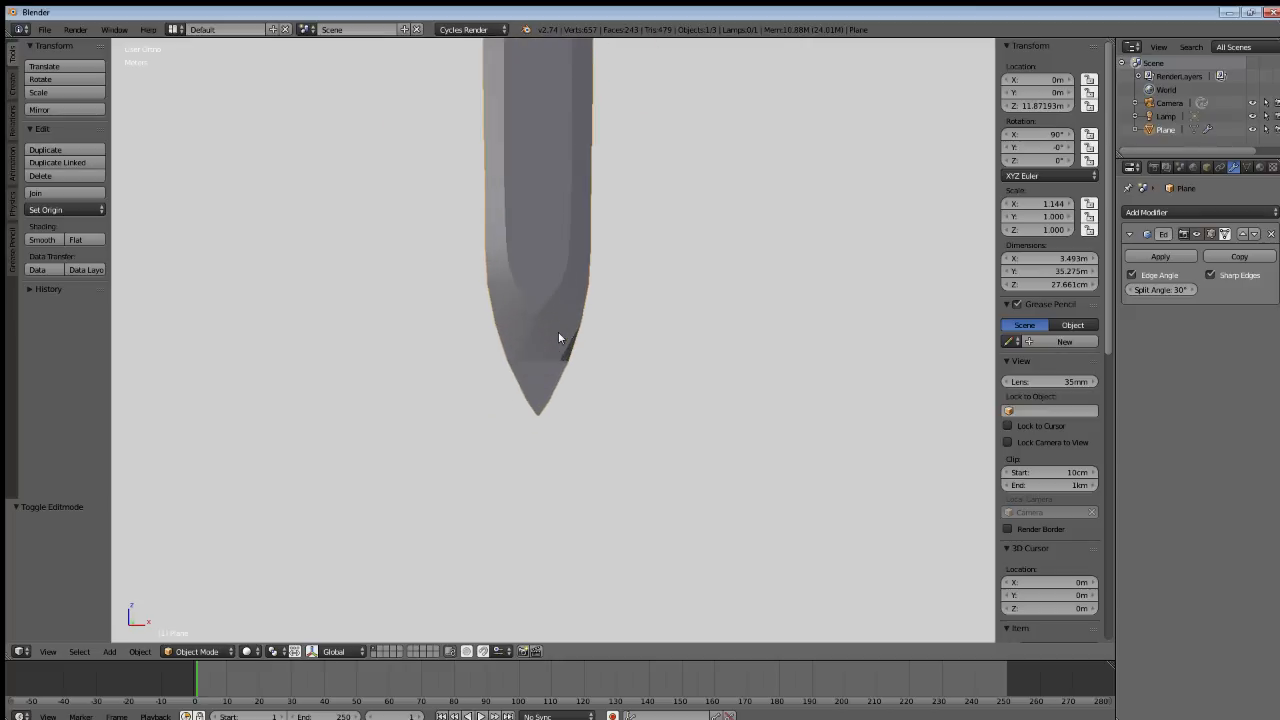
{"action": "middle_click_drag", "start_coordinate": [558, 338], "coordinate": [483, 351]}
{"action": "key", "text": "Tab"}
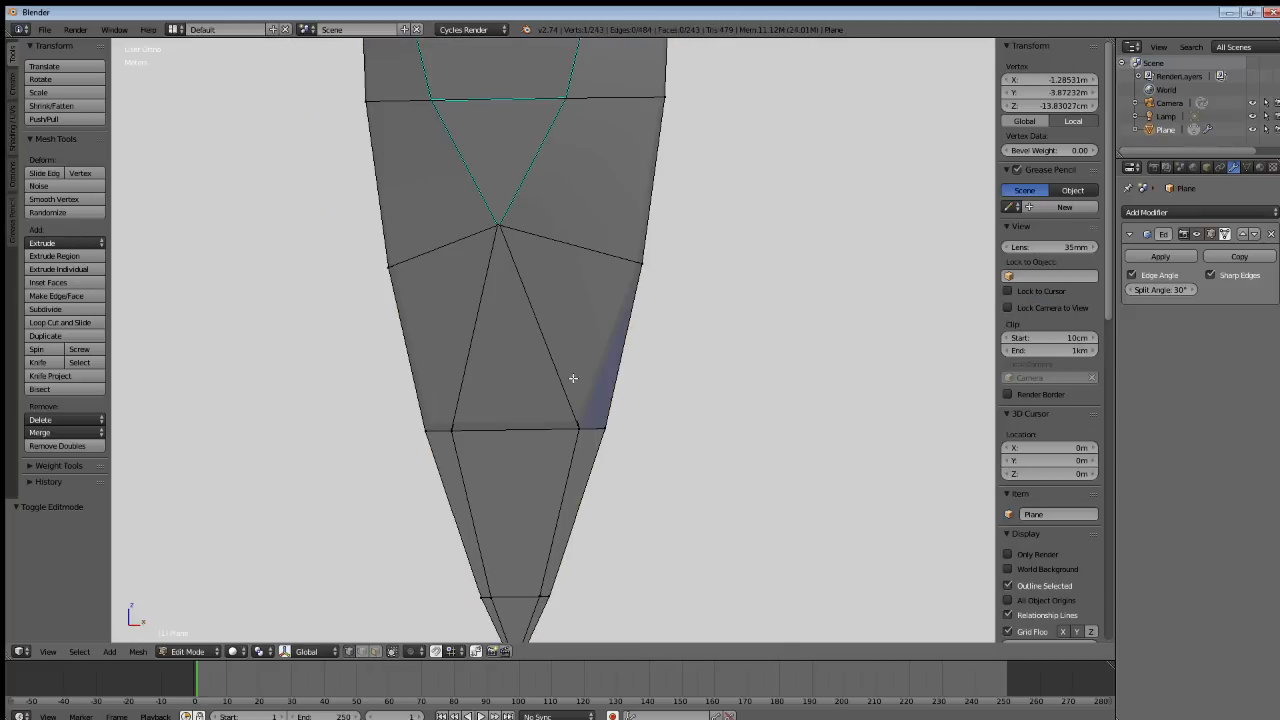
{"action": "middle_click_drag", "start_coordinate": [590, 382], "coordinate": [525, 326]}
{"action": "scroll", "coordinate": [530, 334], "scroll_direction": "up", "scroll_amount": 3}
{"action": "scroll", "coordinate": [579, 467], "scroll_direction": "up", "scroll_amount": 3}
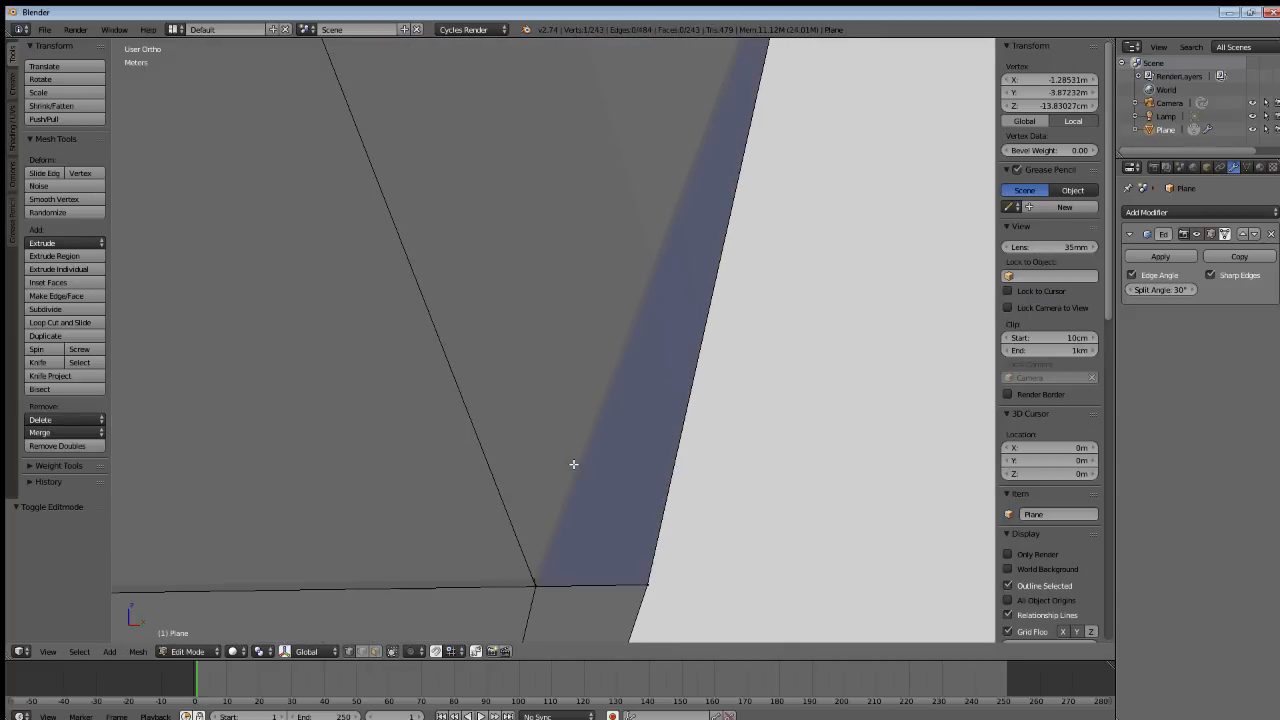
{"action": "middle_click_drag", "start_coordinate": [555, 493], "coordinate": [597, 314], "text": "shift"}
{"action": "scroll", "coordinate": [598, 315], "scroll_direction": "up", "scroll_amount": 2}
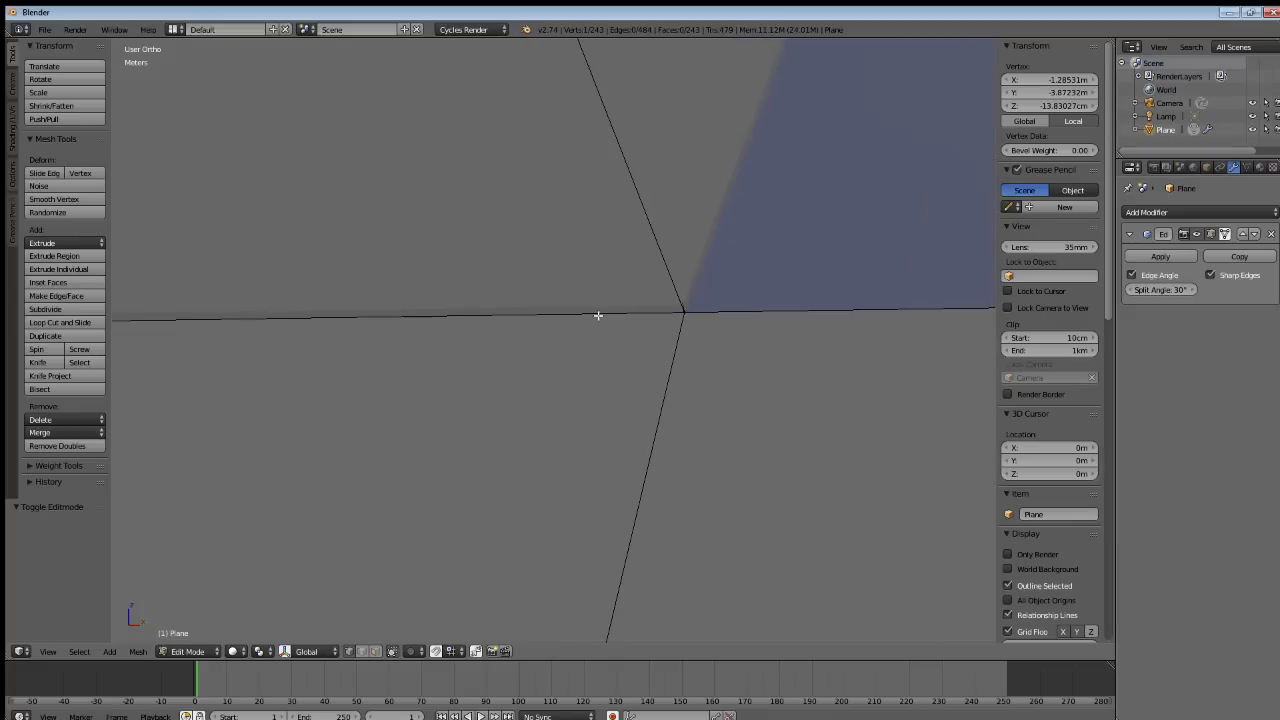
Select the inner corner vertex beneath the dark patch near the tip and try shifting it slightly across the blade's thickness.
{"action": "right_click", "coordinate": [685, 313]}
{"action": "scroll", "coordinate": [689, 355], "scroll_direction": "down", "scroll_amount": 6}
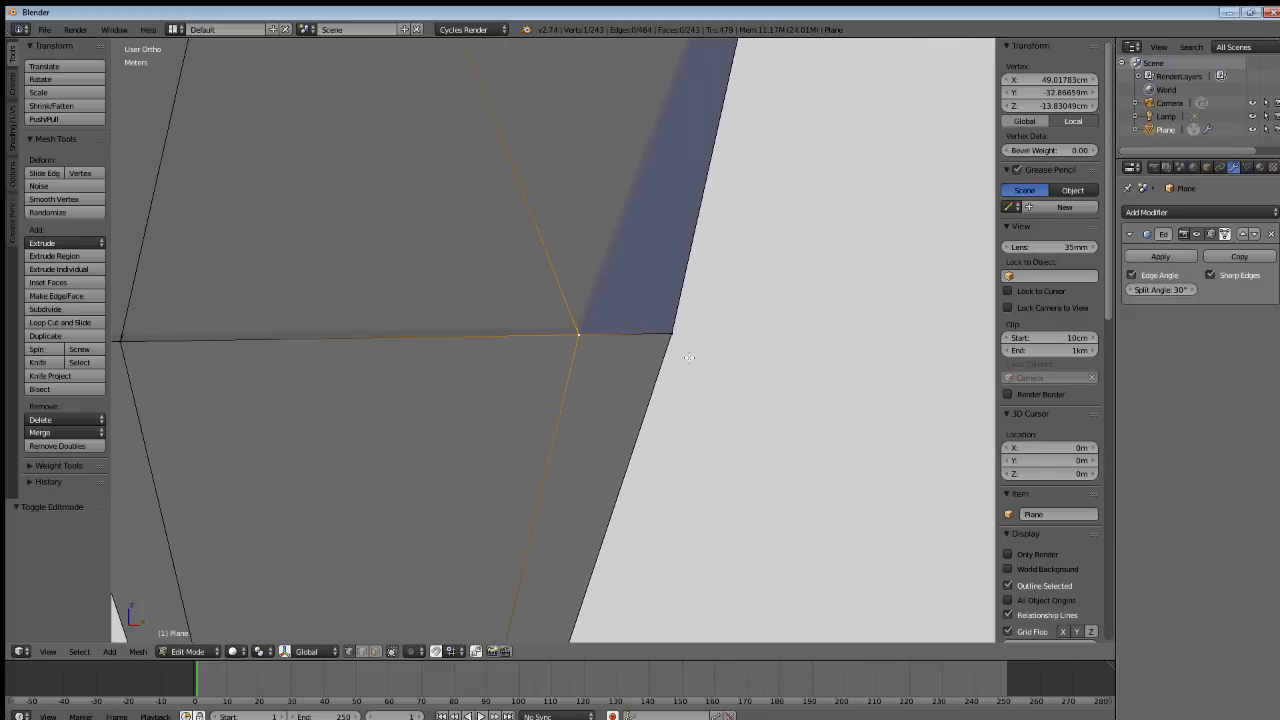
{"action": "middle_click_drag", "start_coordinate": [605, 313], "coordinate": [560, 318]}
{"action": "key", "text": "g"}
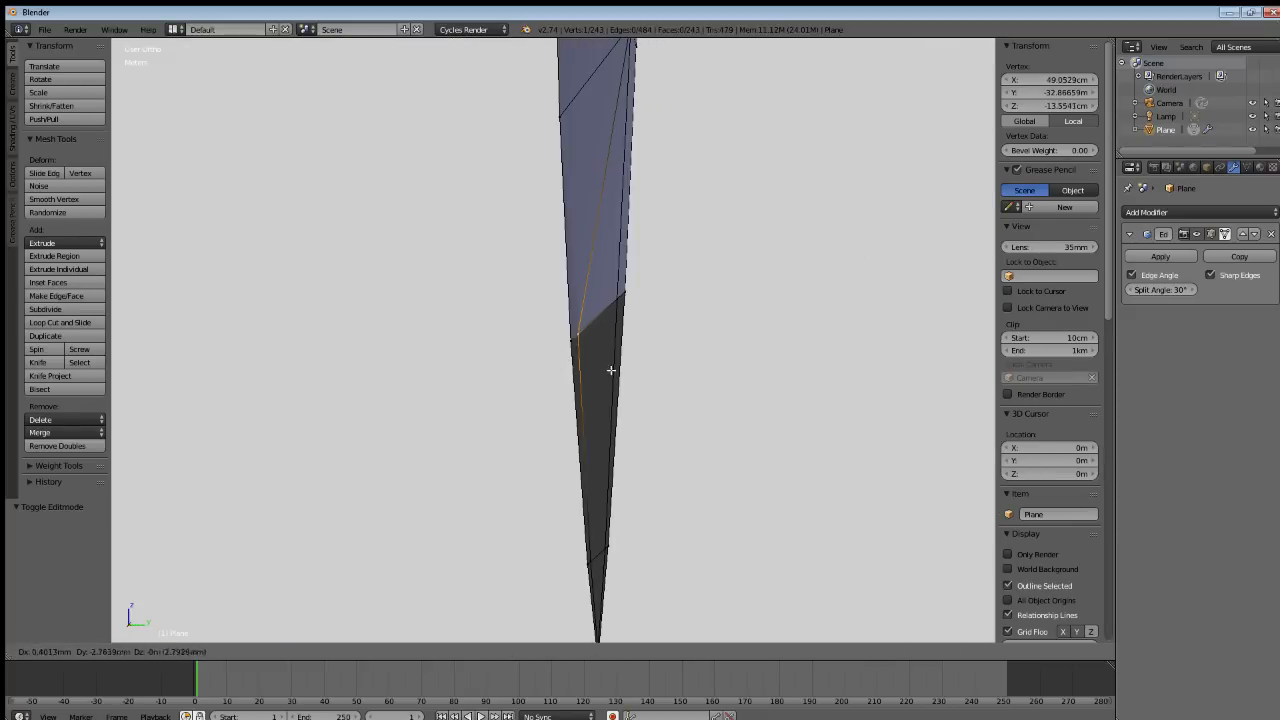
{"action": "left_click", "coordinate": [659, 332]}
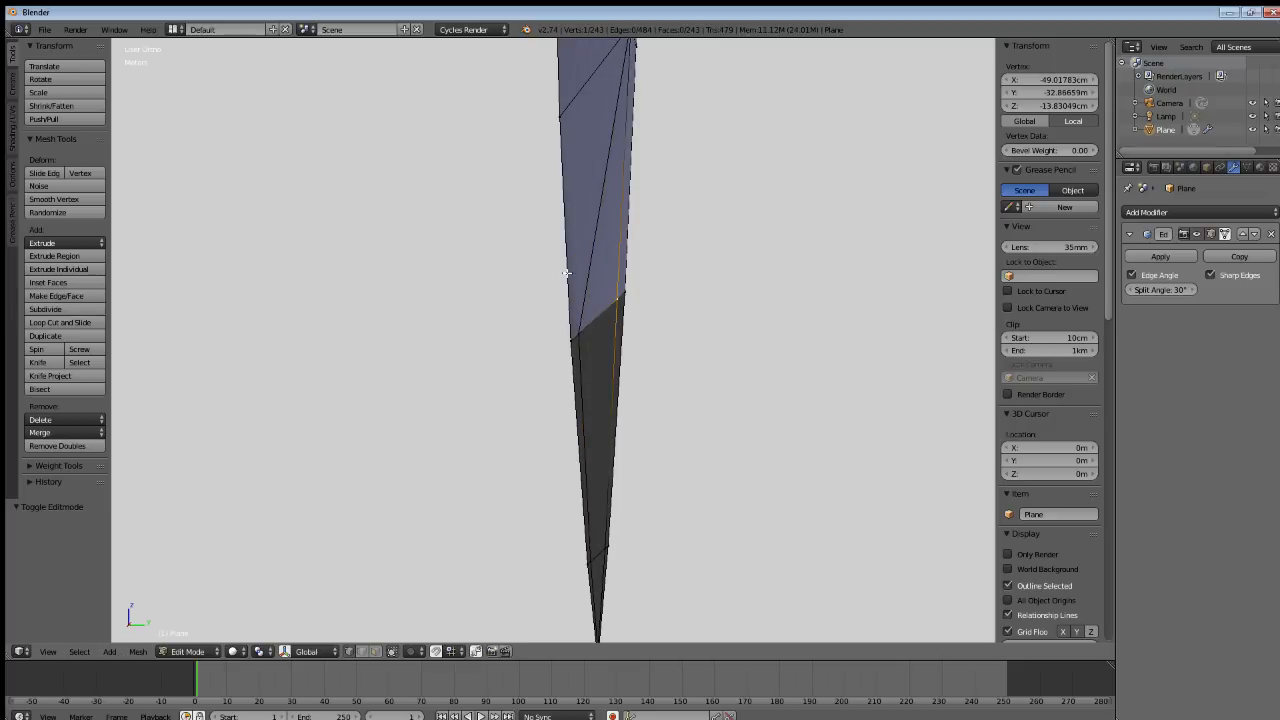
Add a centred loop cut across the tip faces just below the row with the dark patch.
{"action": "scroll", "coordinate": [566, 273], "scroll_direction": "up", "scroll_amount": 5}
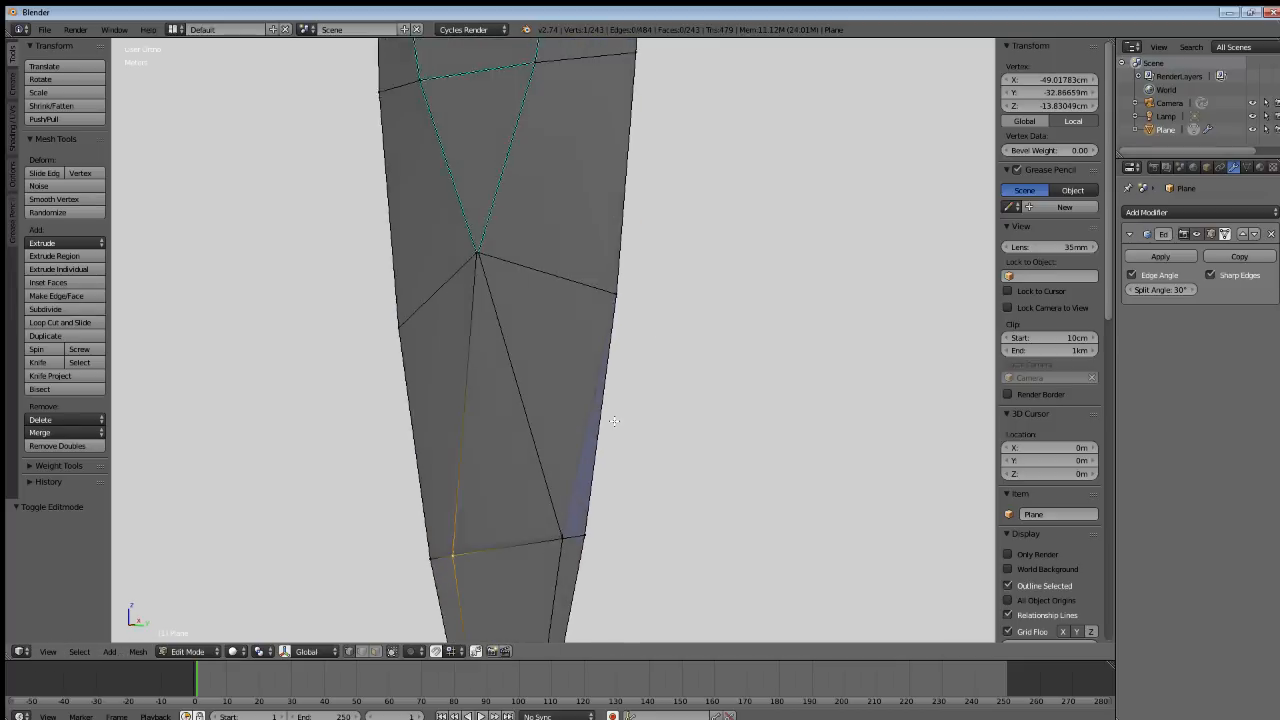
{"action": "scroll", "coordinate": [614, 421], "scroll_direction": "up", "scroll_amount": 3}
{"action": "middle_click_drag", "start_coordinate": [545, 418], "coordinate": [590, 422]}
{"action": "mouse_move", "coordinate": [506, 468]}
{"action": "middle_mouse_down", "text": "shift"}
{"action": "mouse_move", "coordinate": [526, 346]}
{"action": "mouse_move", "coordinate": [575, 230]}
{"action": "middle_mouse_up", "text": "shift"}
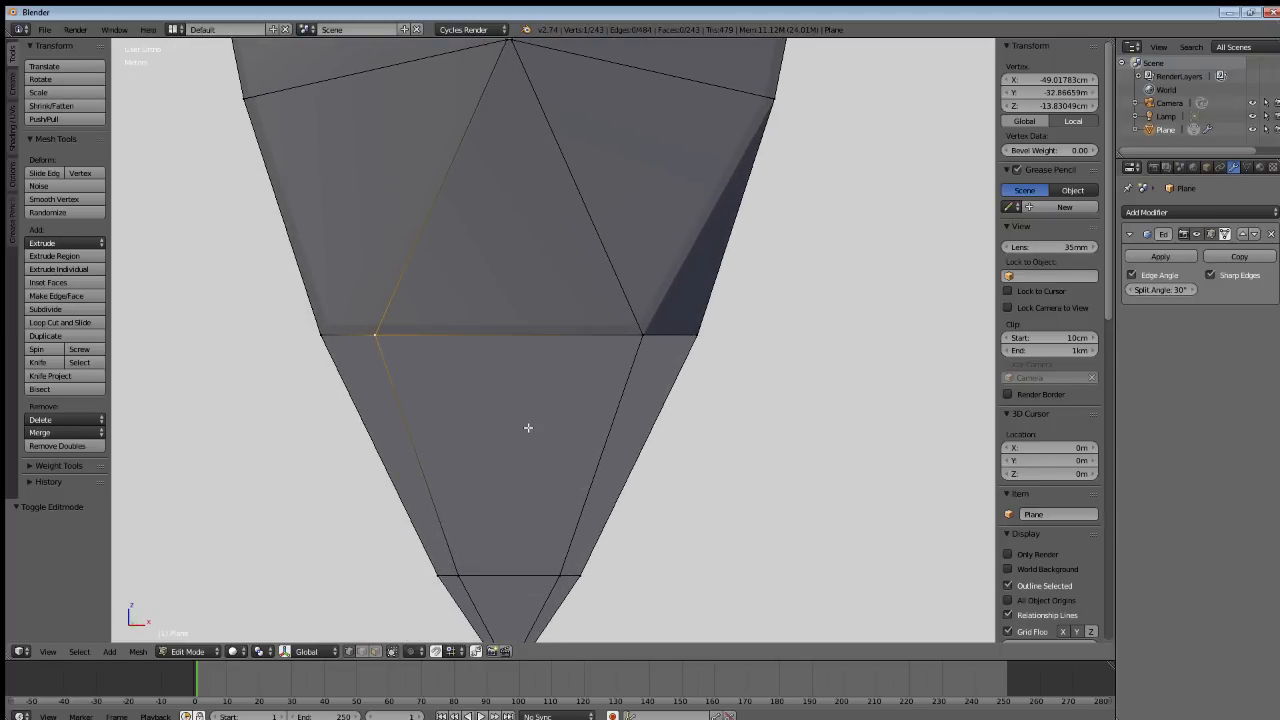
{"action": "middle_click_drag", "start_coordinate": [526, 429], "coordinate": [546, 350], "text": "shift"}
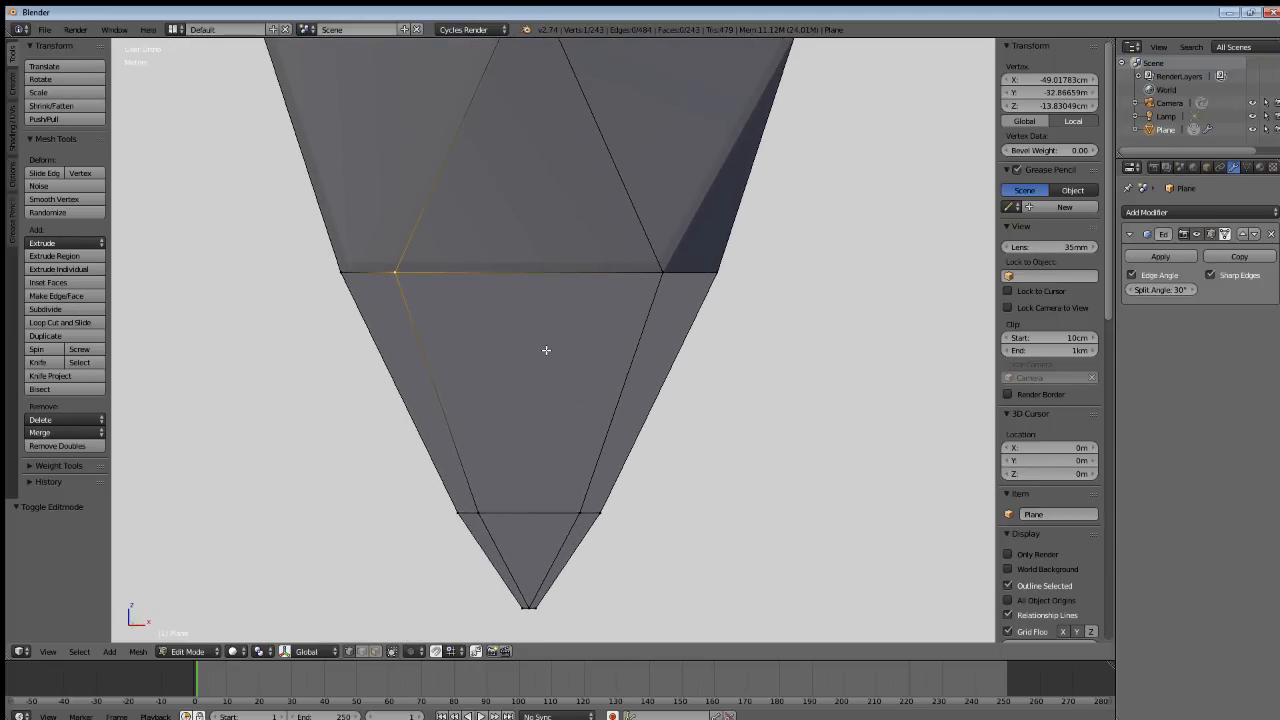
{"action": "left_click", "coordinate": [62, 328]}
{"action": "left_click", "coordinate": [427, 324]}
{"action": "right_click", "coordinate": [427, 324]}
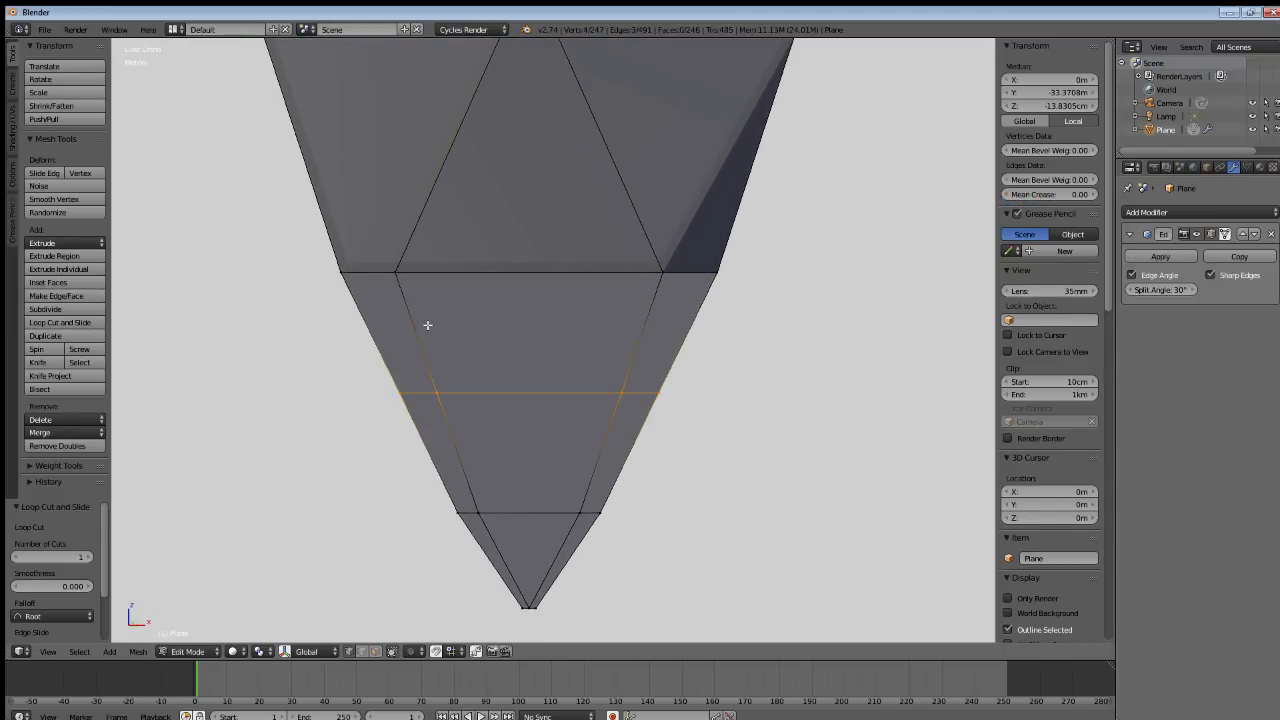
{"action": "key", "text": "a"}
Add a centred loop cut through the row of faces that contains the dark patch.
{"action": "left_click", "coordinate": [60, 322]}
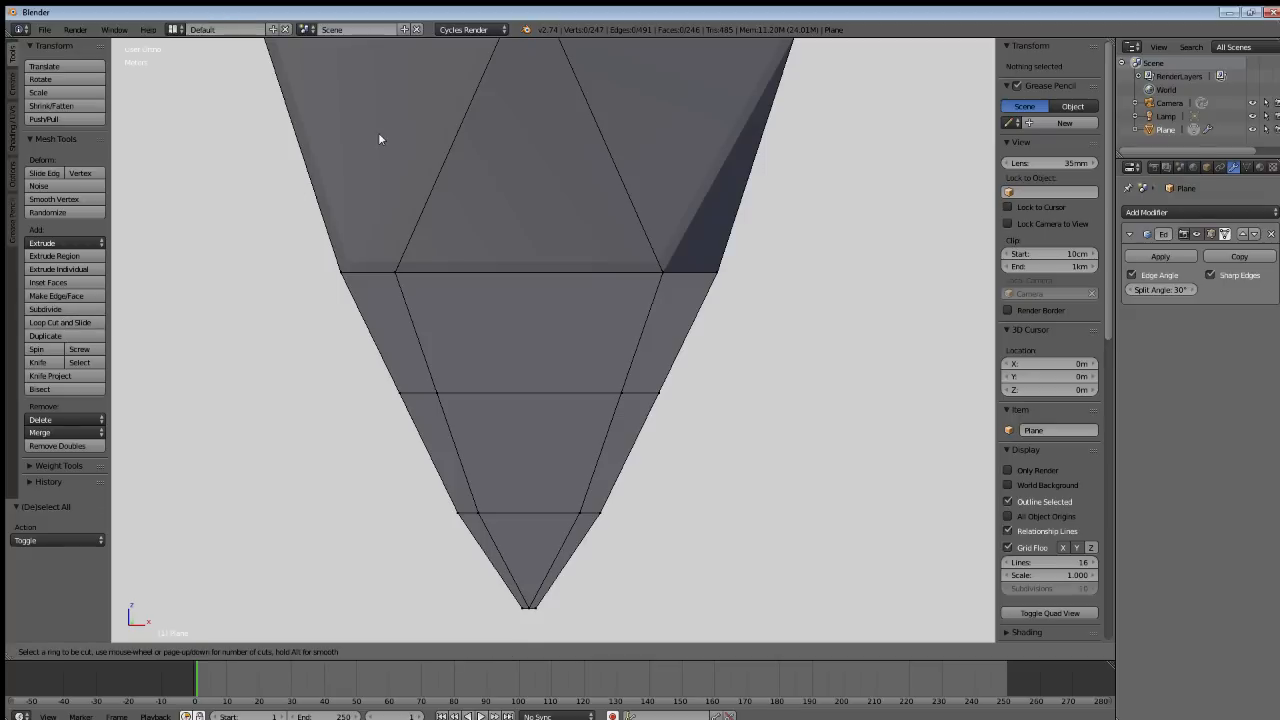
{"action": "left_click", "coordinate": [303, 160]}
{"action": "right_click", "coordinate": [669, 184]}
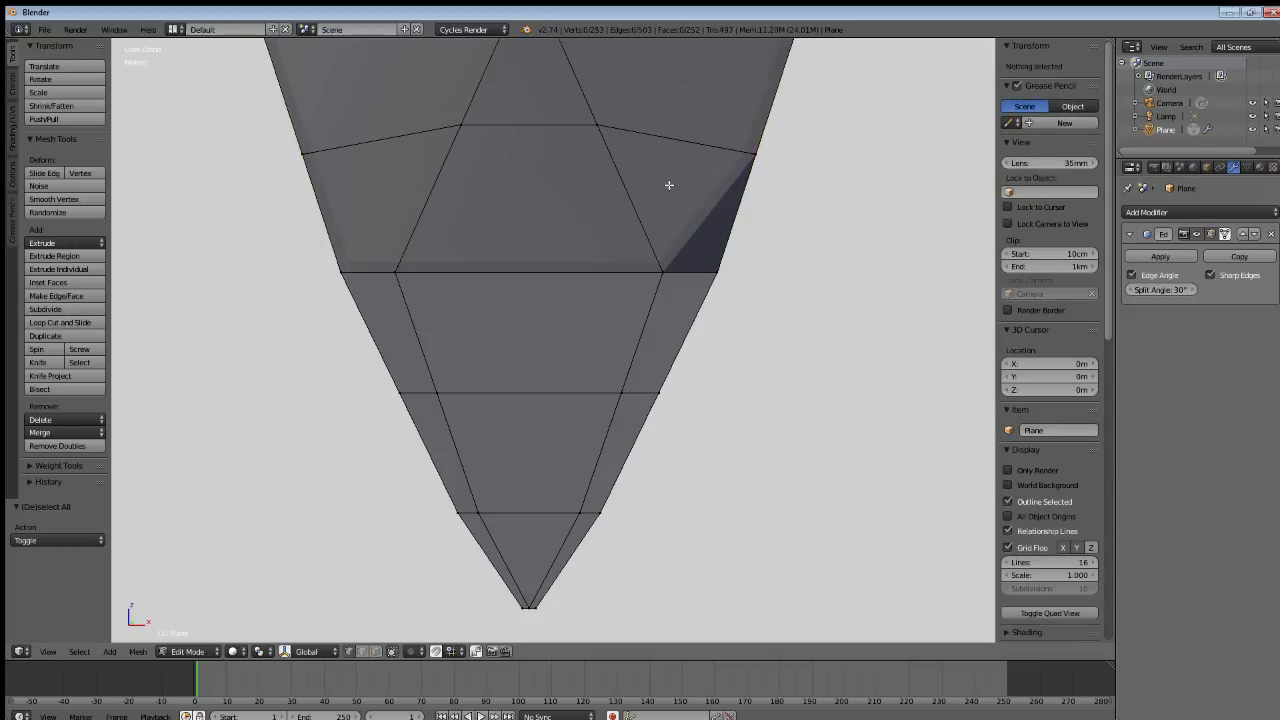
Examine the dark patch beneath the new edge loop up close from several angles.
{"action": "middle_click_drag", "start_coordinate": [705, 232], "coordinate": [622, 256]}
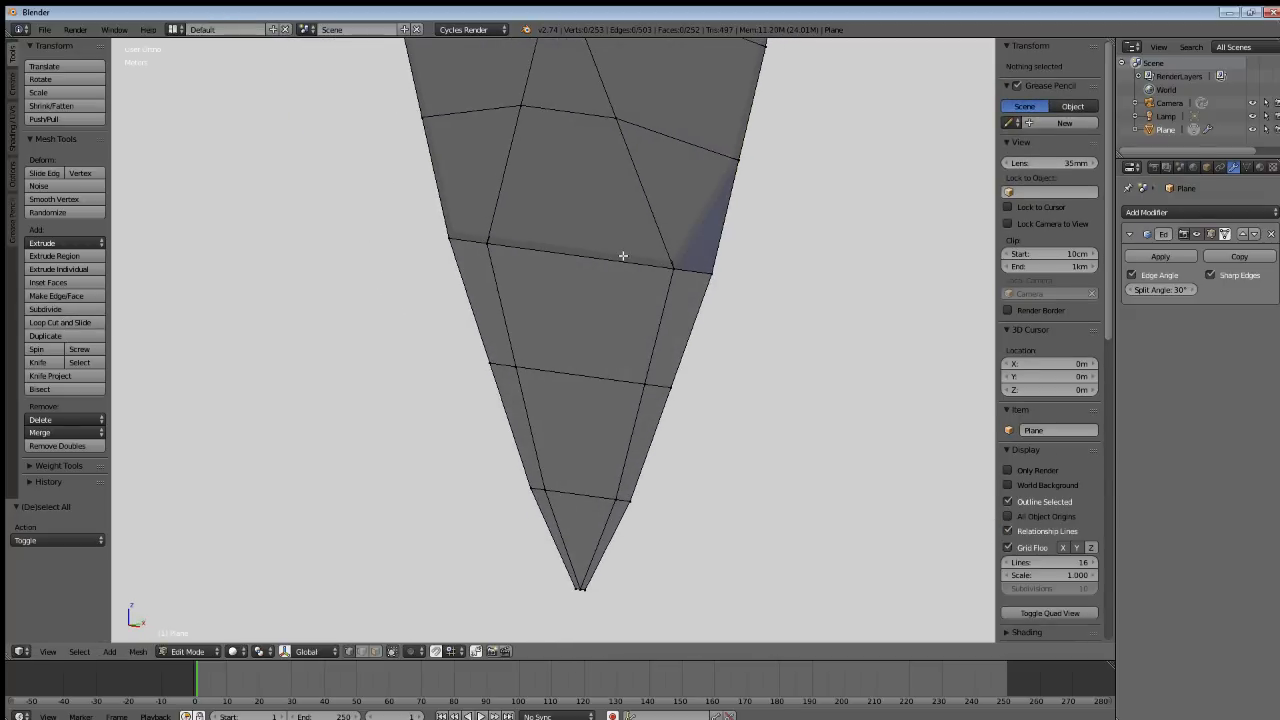
{"action": "middle_click_drag", "start_coordinate": [693, 207], "coordinate": [583, 283], "text": "shift"}
{"action": "scroll", "coordinate": [574, 286], "scroll_direction": "up", "scroll_amount": 4}
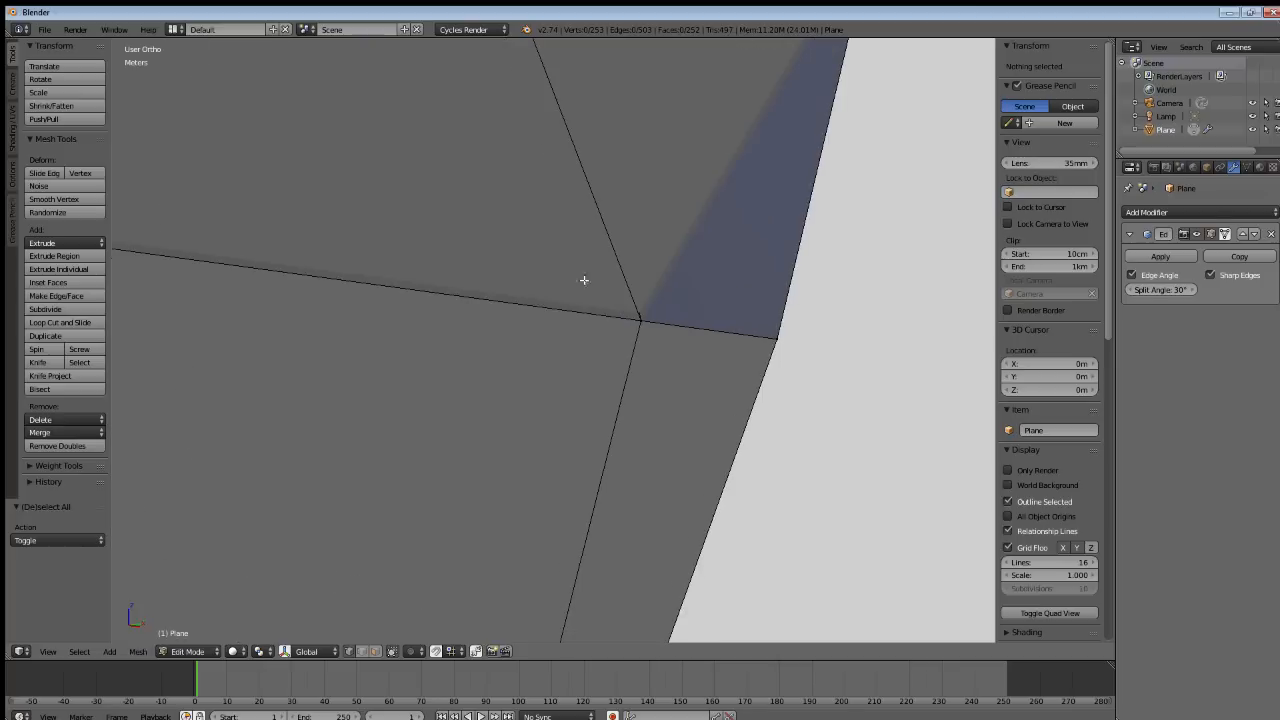
{"action": "scroll", "coordinate": [580, 240], "scroll_direction": "down", "scroll_amount": 3}
{"action": "middle_click_drag", "start_coordinate": [579, 207], "coordinate": [480, 283], "text": "shift"}
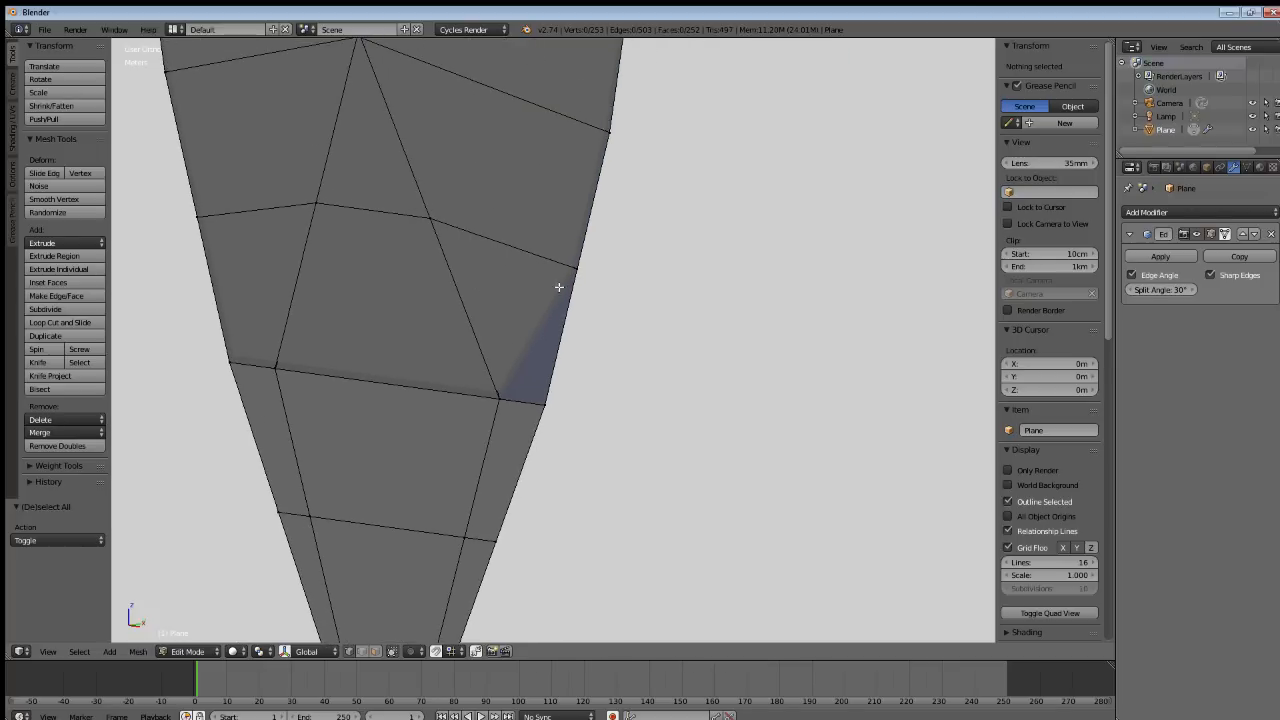
{"action": "scroll", "coordinate": [515, 388], "scroll_direction": "up", "scroll_amount": 5}
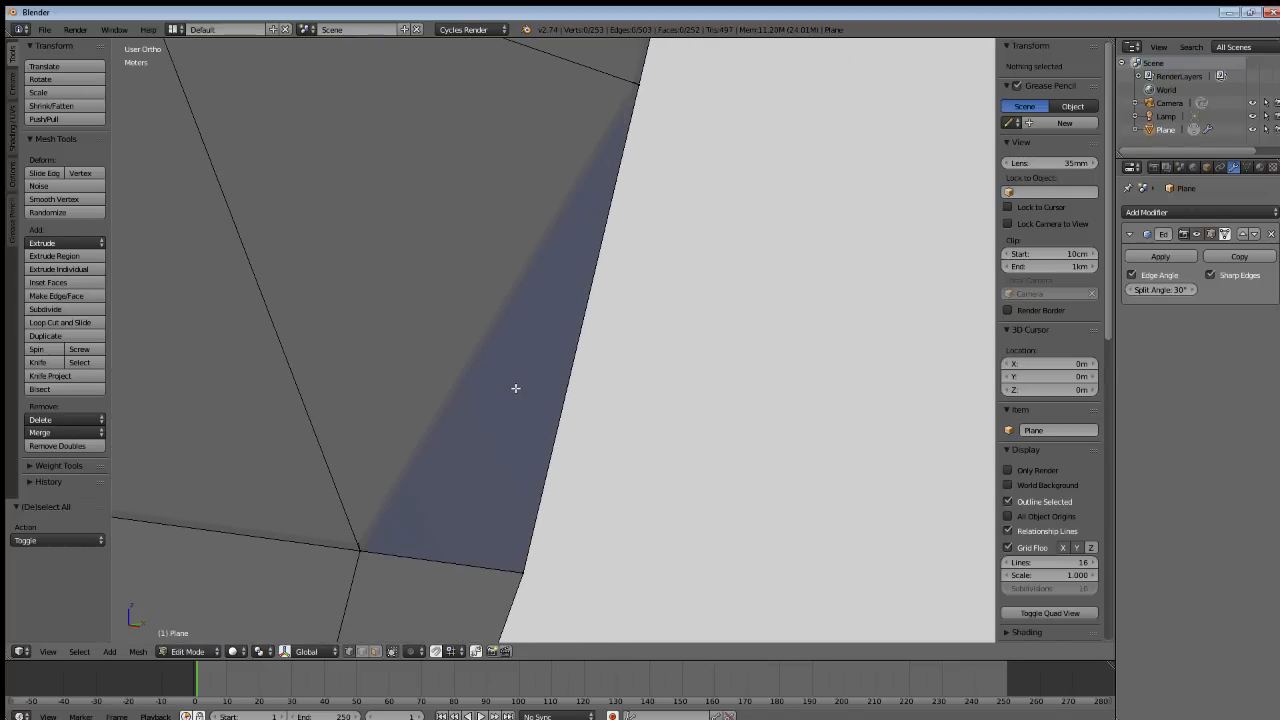
{"action": "scroll", "coordinate": [515, 388], "scroll_direction": "down", "scroll_amount": 1}
{"action": "middle_click_drag", "start_coordinate": [519, 390], "coordinate": [466, 382]}
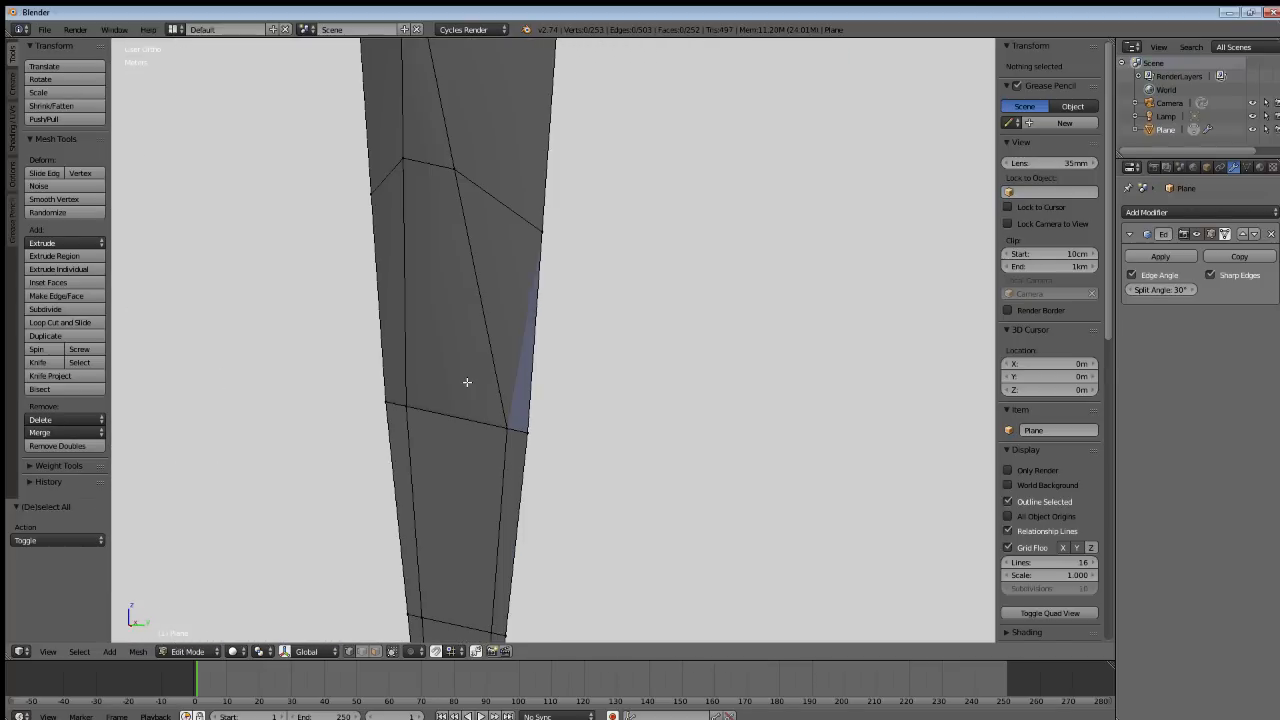
Try shifting the inner corner vertex beneath the dark patch, then clear the selection.
{"action": "right_click", "coordinate": [534, 439]}
{"action": "key", "text": "g"}
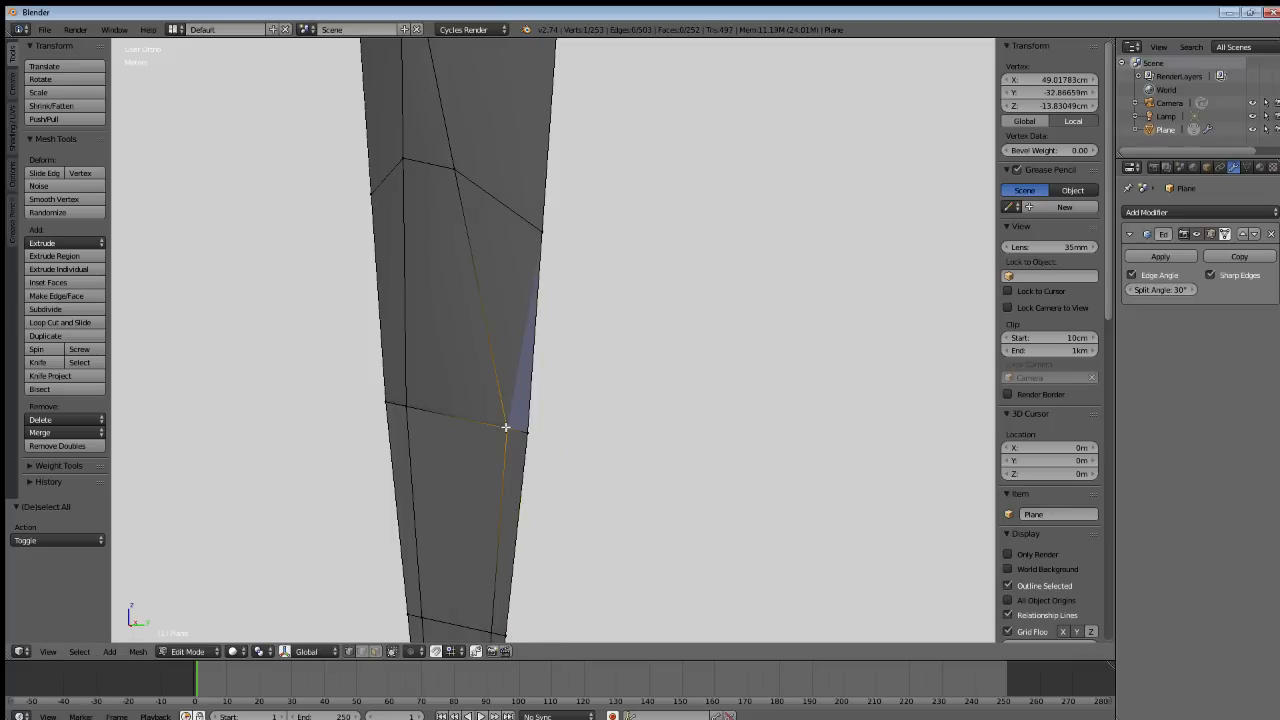
{"action": "left_click", "coordinate": [517, 423]}
{"action": "middle_click_drag", "start_coordinate": [517, 423], "coordinate": [551, 428]}
{"action": "key", "text": "a"}
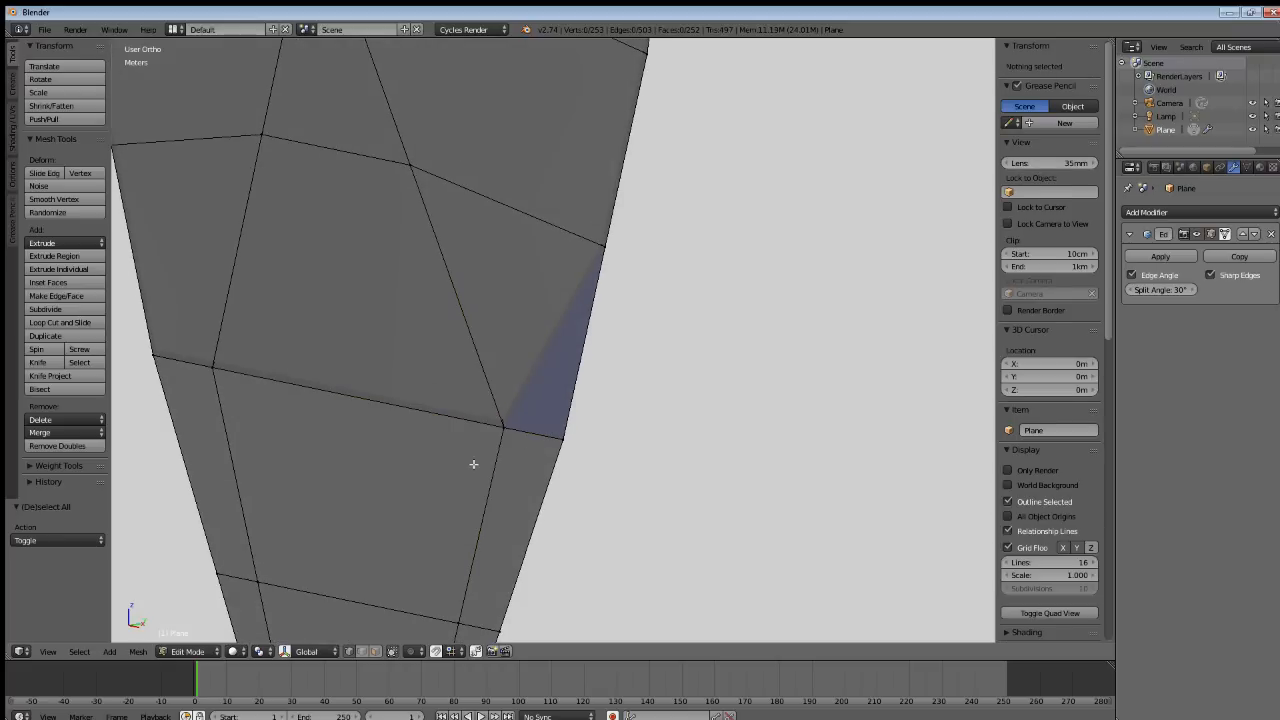
Delete all tip vertices below the row with the dark patch, working in front wireframe view.
{"action": "middle_click_drag", "start_coordinate": [452, 460], "coordinate": [547, 357], "text": "shift"}
{"action": "scroll", "coordinate": [505, 421], "scroll_direction": "down", "scroll_amount": 5}
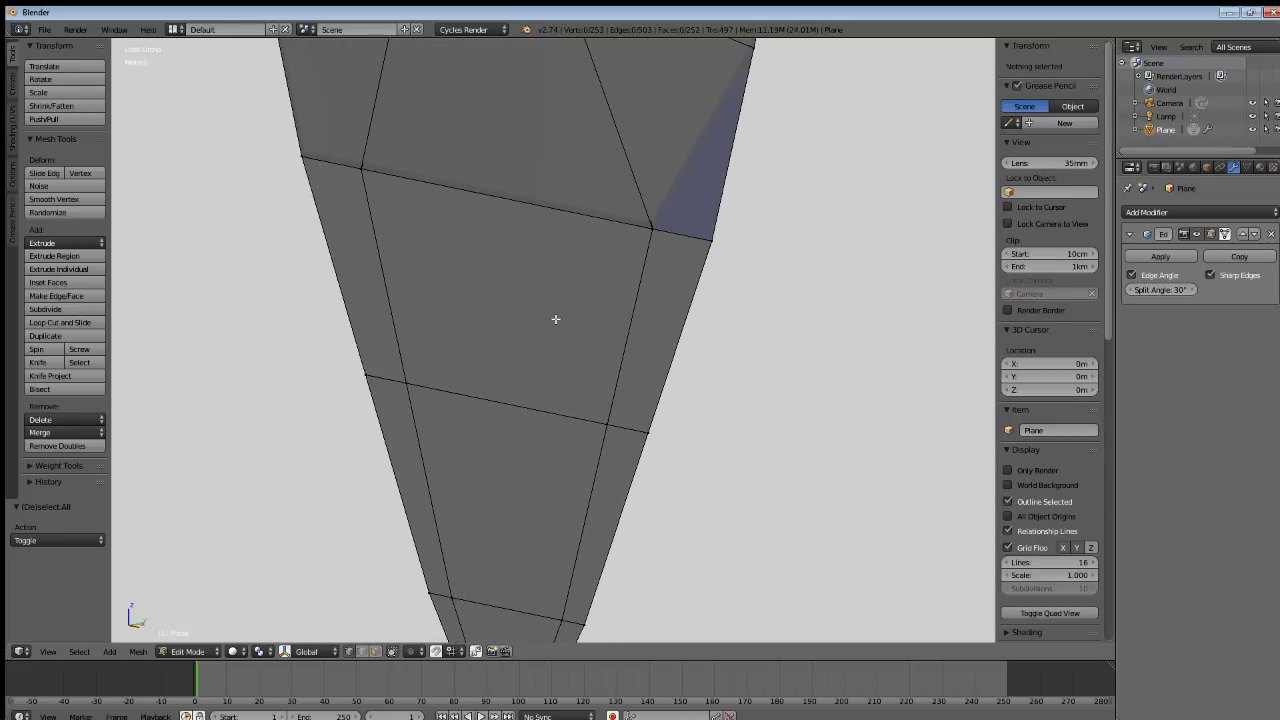
{"action": "key", "text": "KP_7"}
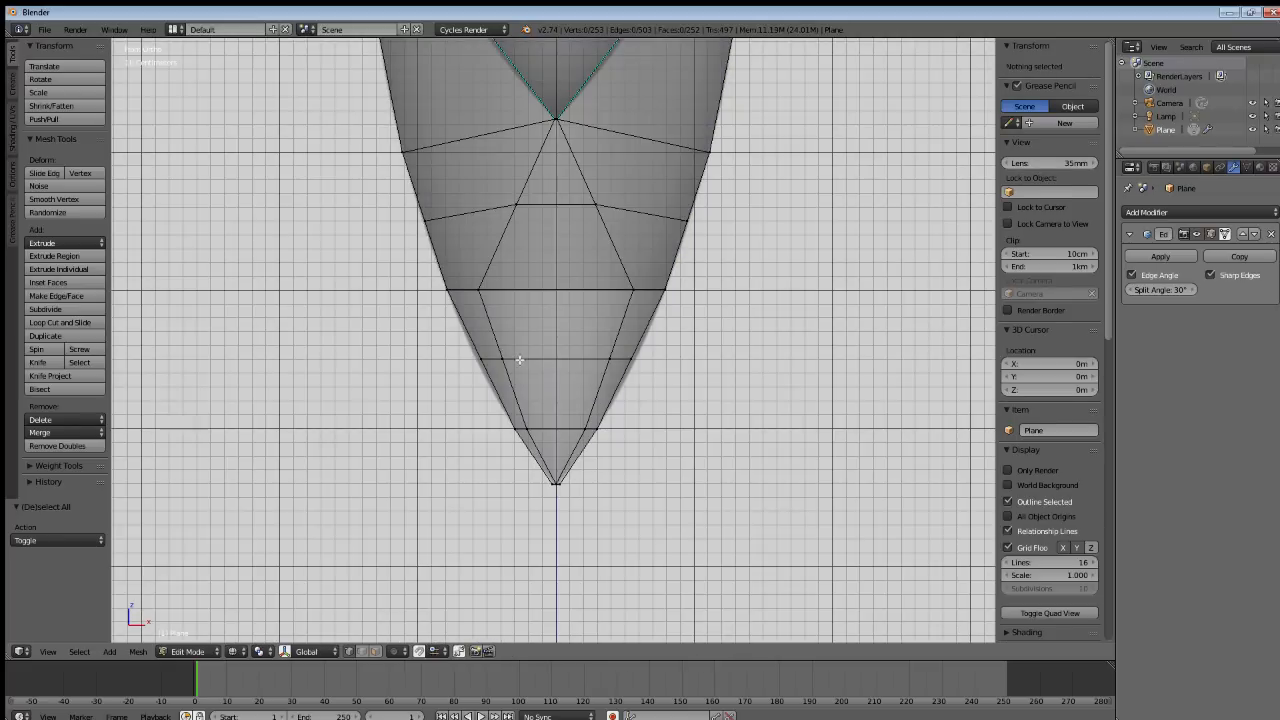
{"action": "scroll", "coordinate": [437, 336], "scroll_direction": "up", "scroll_amount": 2}
{"action": "left_click_drag", "start_coordinate": [359, 321], "coordinate": [359, 321]}
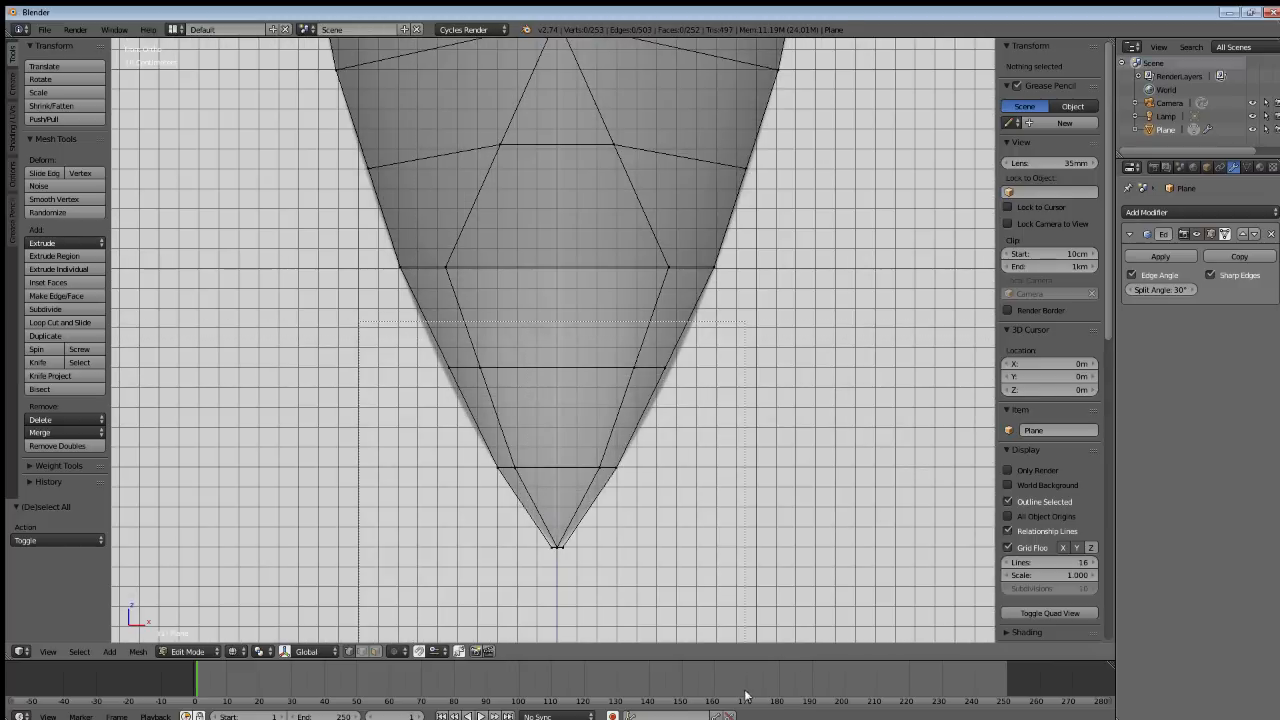
{"action": "left_click_drag", "start_coordinate": [745, 695], "coordinate": [745, 695]}
{"action": "key", "text": "x"}
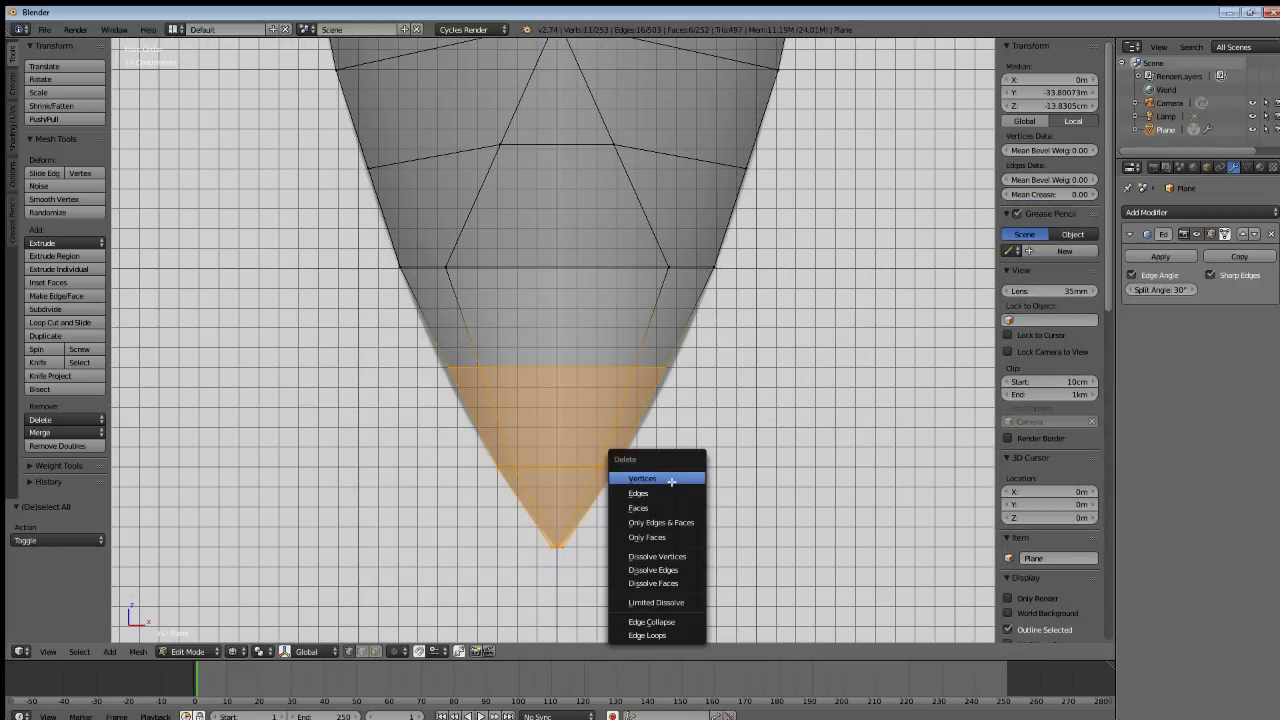
{"action": "left_click", "coordinate": [671, 480]}
Try moving the outer corner vertex beside the dark patch outward and the inner one onto the outer corner.
{"action": "middle_click_drag", "start_coordinate": [650, 355], "coordinate": [579, 316]}
{"action": "scroll", "coordinate": [646, 266], "scroll_direction": "up", "scroll_amount": 6}
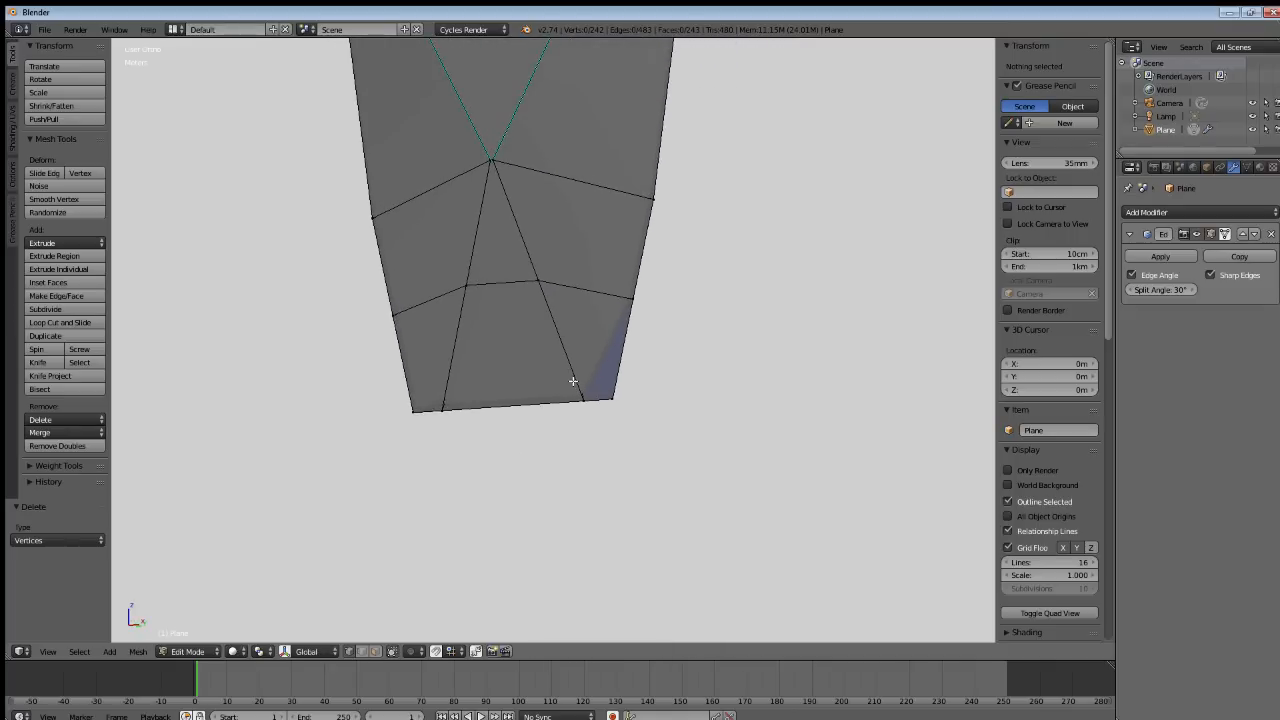
{"action": "scroll", "coordinate": [587, 376], "scroll_direction": "down", "scroll_amount": 2}
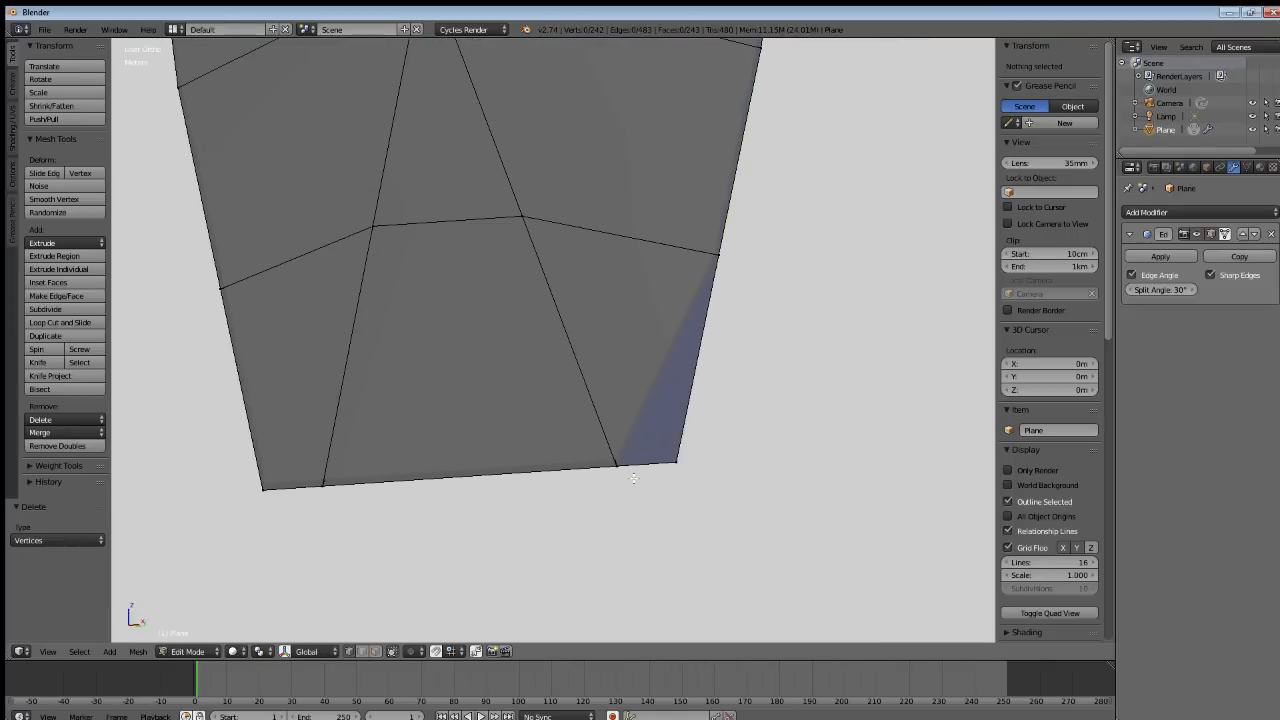
{"action": "right_click", "coordinate": [665, 470]}
{"action": "key", "text": "g"}
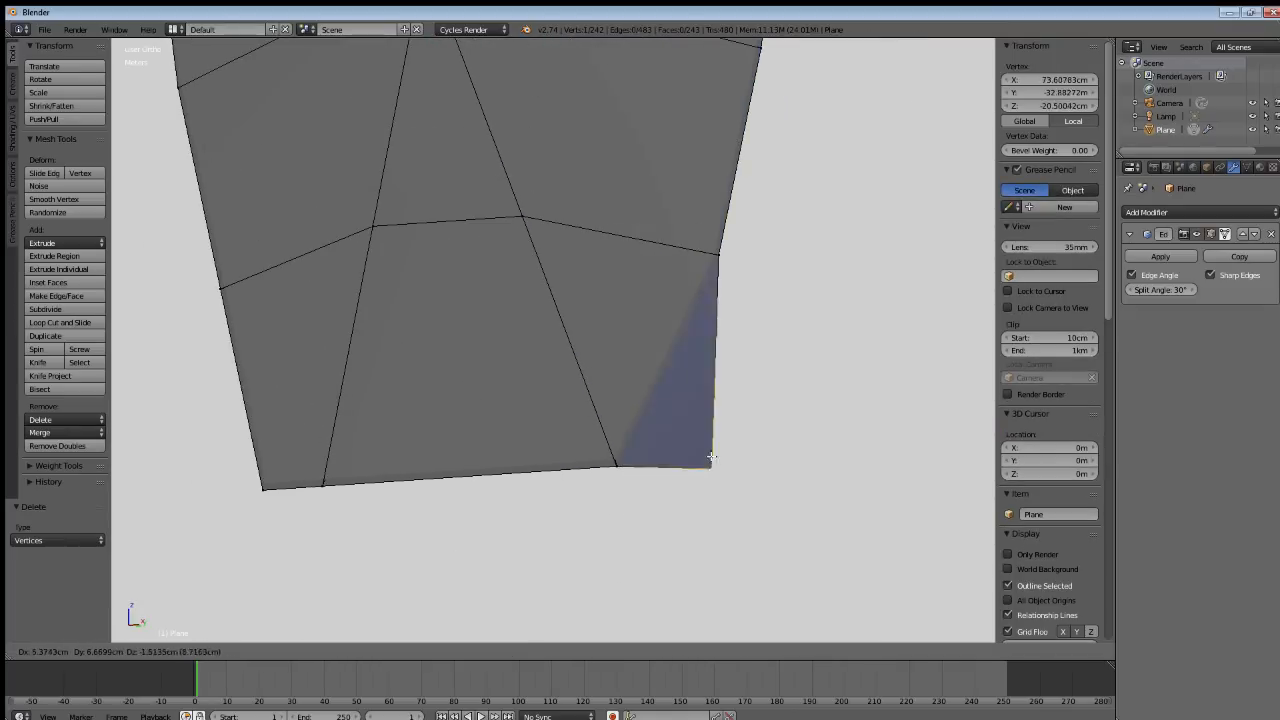
{"action": "right_click", "coordinate": [741, 455]}
{"action": "right_click", "coordinate": [619, 467]}
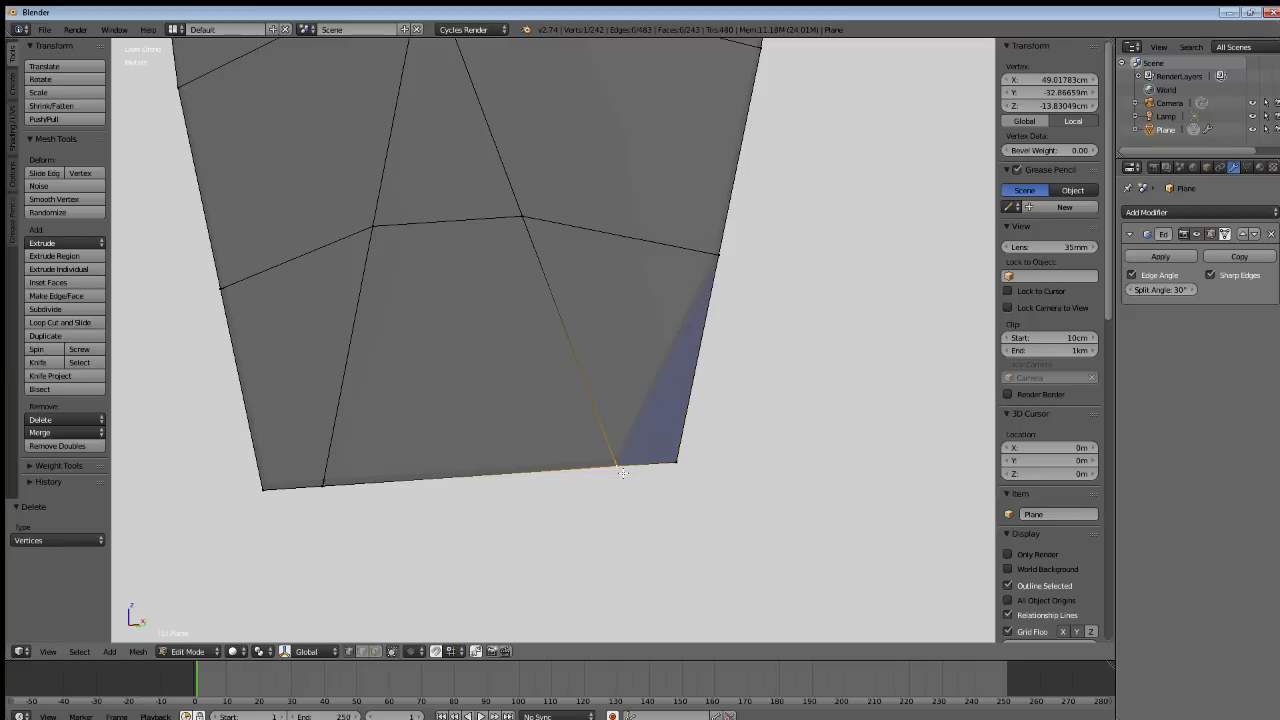
{"action": "key", "text": "g"}
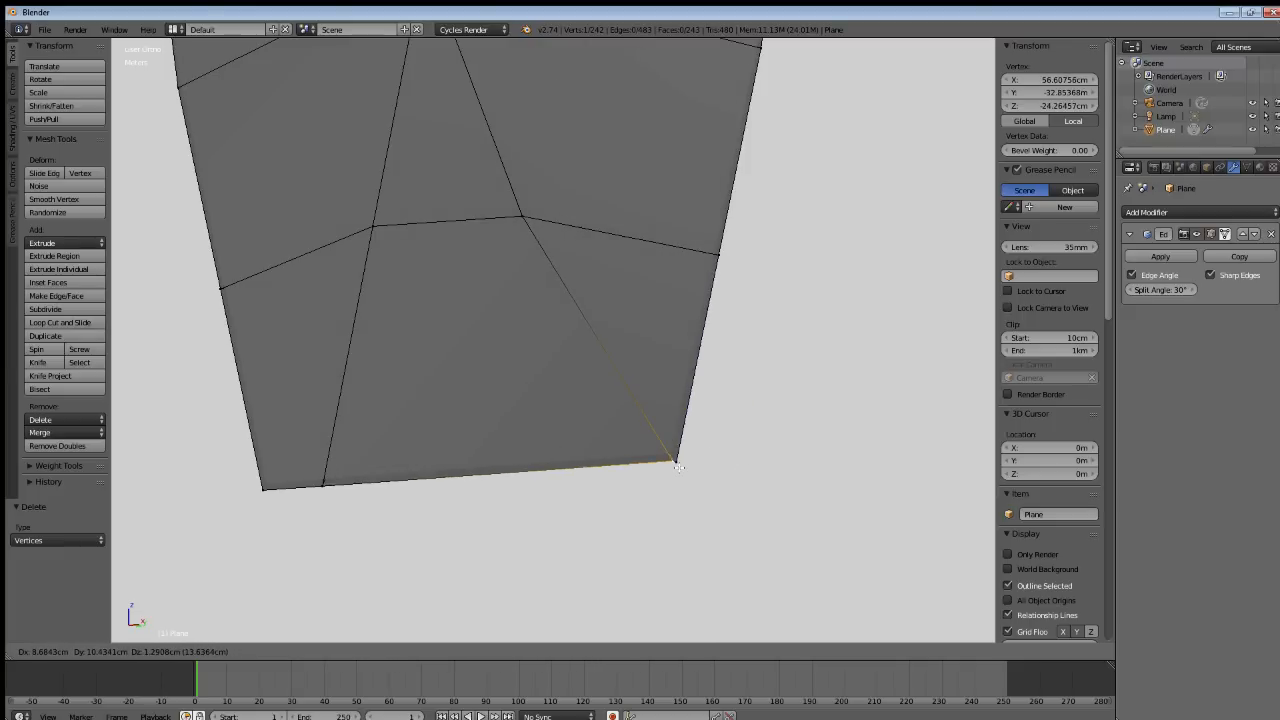
{"action": "left_click", "coordinate": [678, 466]}
{"action": "key", "text": "a"}
Delete the darkly shaded corner face at the blade's open end.
{"action": "mouse_move", "coordinate": [609, 453]}
{"action": "middle_mouse_down", "text": "shift"}
{"action": "mouse_move", "coordinate": [562, 389]}
{"action": "mouse_move", "coordinate": [597, 397]}
{"action": "mouse_move", "coordinate": [595, 386]}
{"action": "middle_mouse_up", "text": "shift"}
{"action": "scroll", "coordinate": [589, 391], "scroll_direction": "up", "scroll_amount": 4}
{"action": "scroll", "coordinate": [590, 391], "scroll_direction": "down", "scroll_amount": 4}
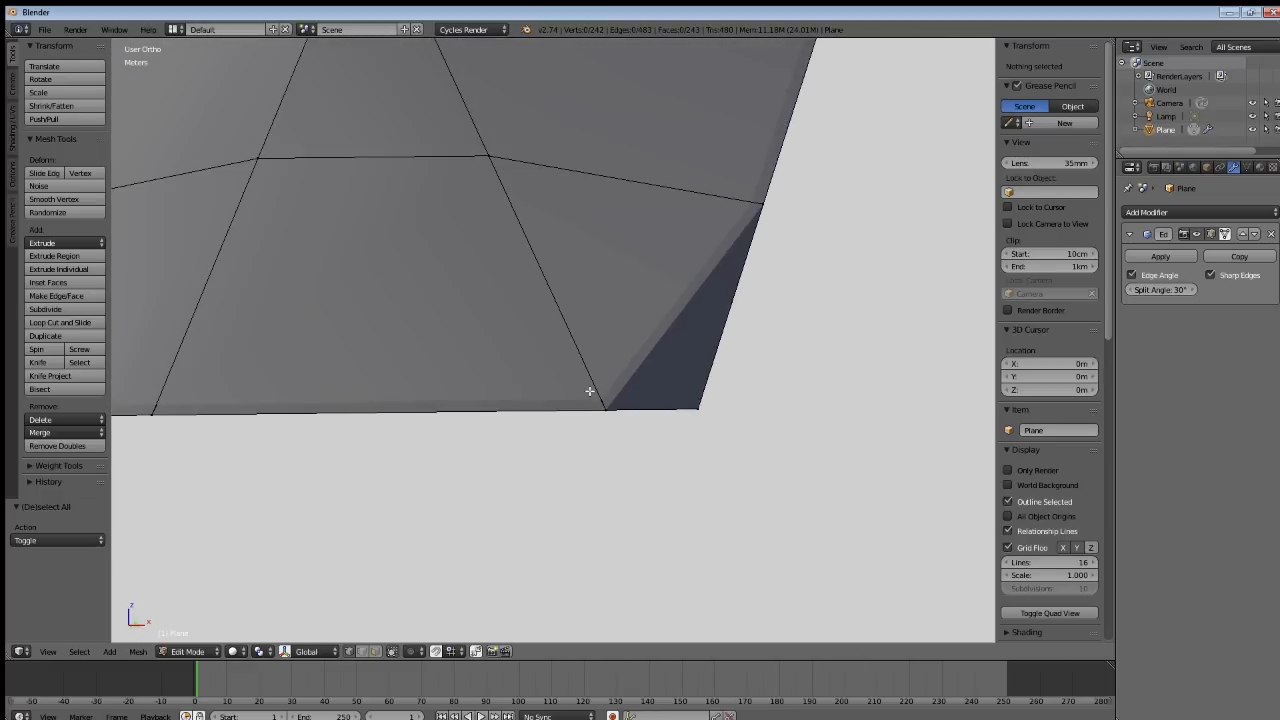
{"action": "scroll", "coordinate": [589, 391], "scroll_direction": "down", "scroll_amount": 3}
{"action": "scroll", "coordinate": [590, 391], "scroll_direction": "up", "scroll_amount": 3}
{"action": "left_click", "coordinate": [377, 652]}
{"action": "right_click", "coordinate": [642, 315]}
{"action": "key", "text": "x"}
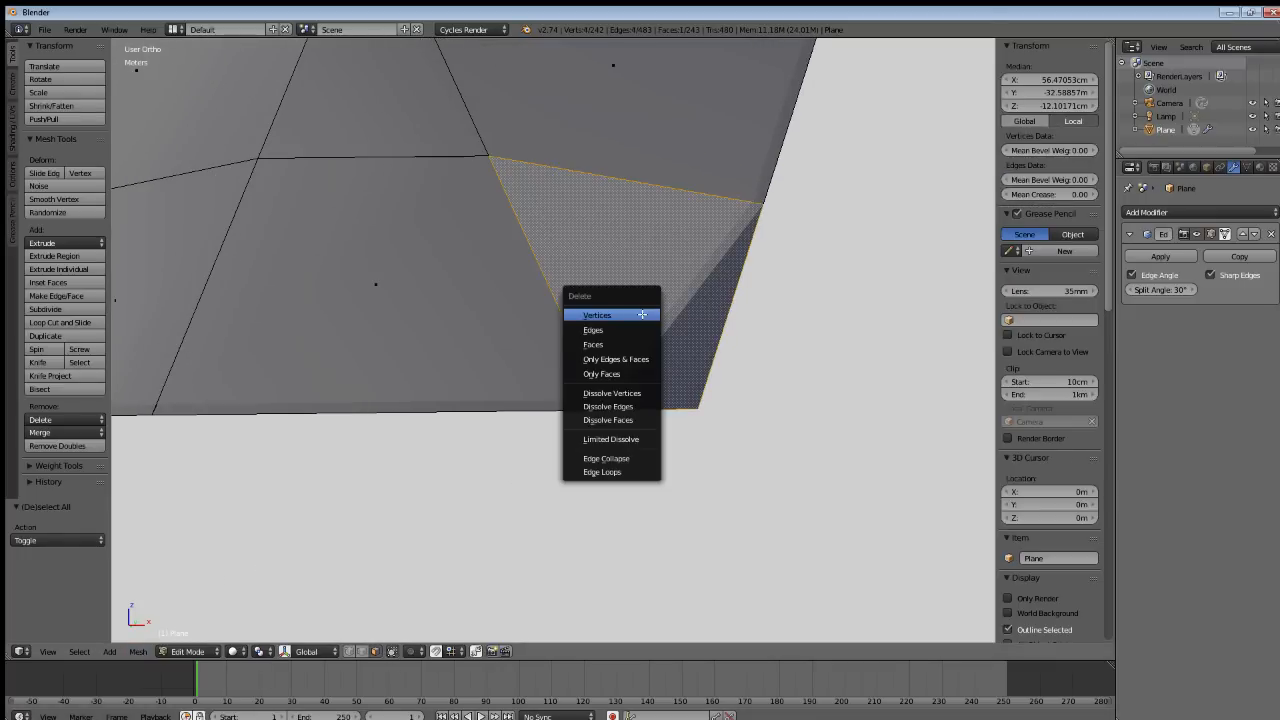
{"action": "left_click", "coordinate": [638, 346]}
{"action": "middle_click_drag", "start_coordinate": [640, 353], "coordinate": [644, 295]}
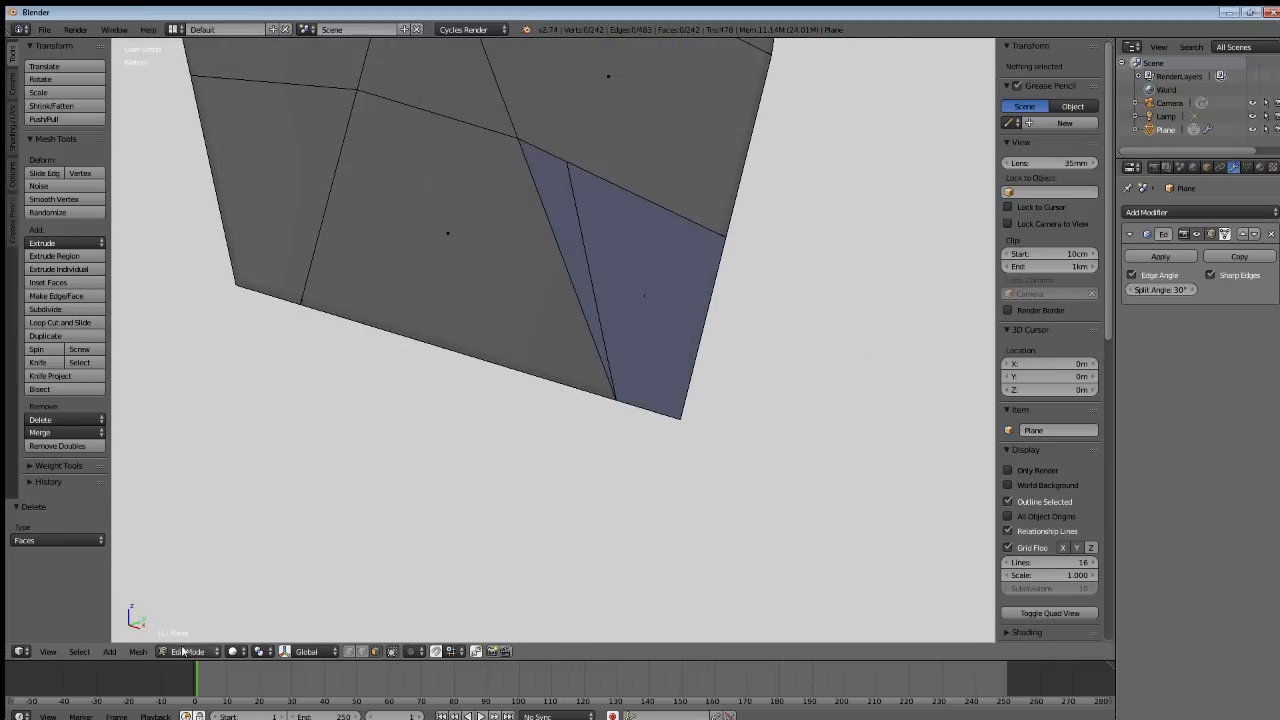
Fill the gap at the open end with a new face between its four corner vertices.
{"action": "left_click", "coordinate": [359, 652]}
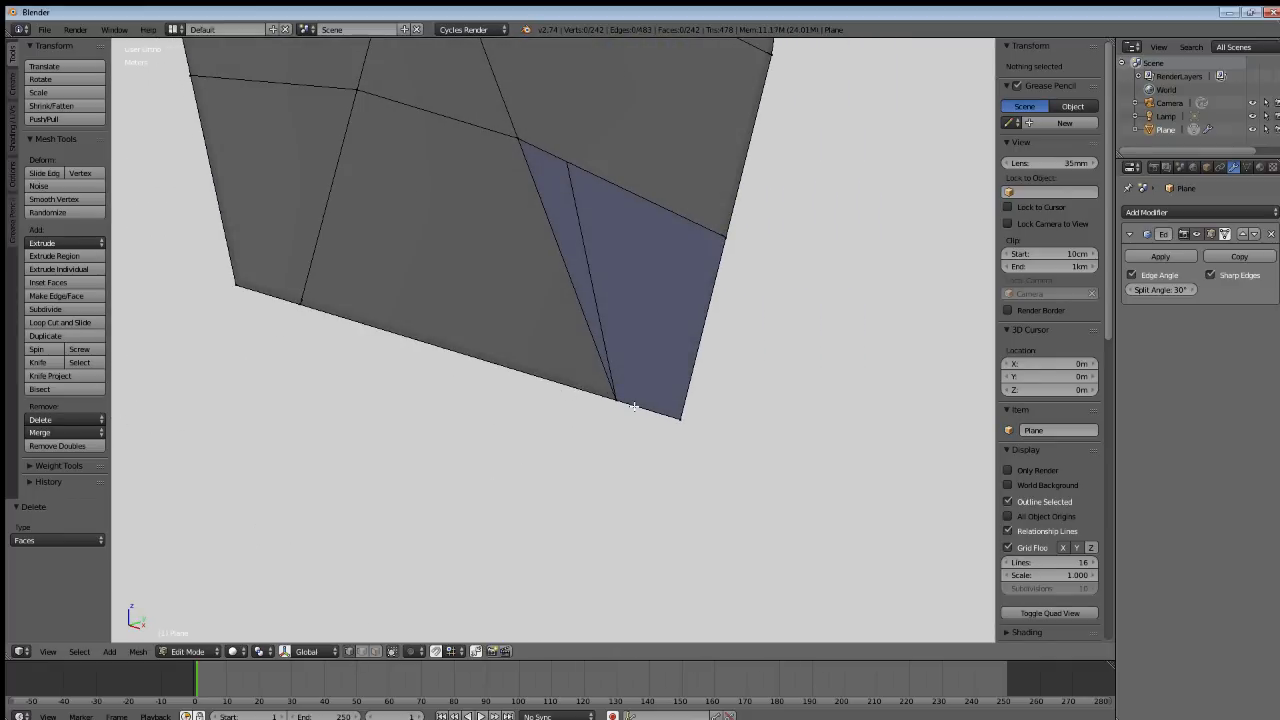
{"action": "right_click", "coordinate": [681, 427]}
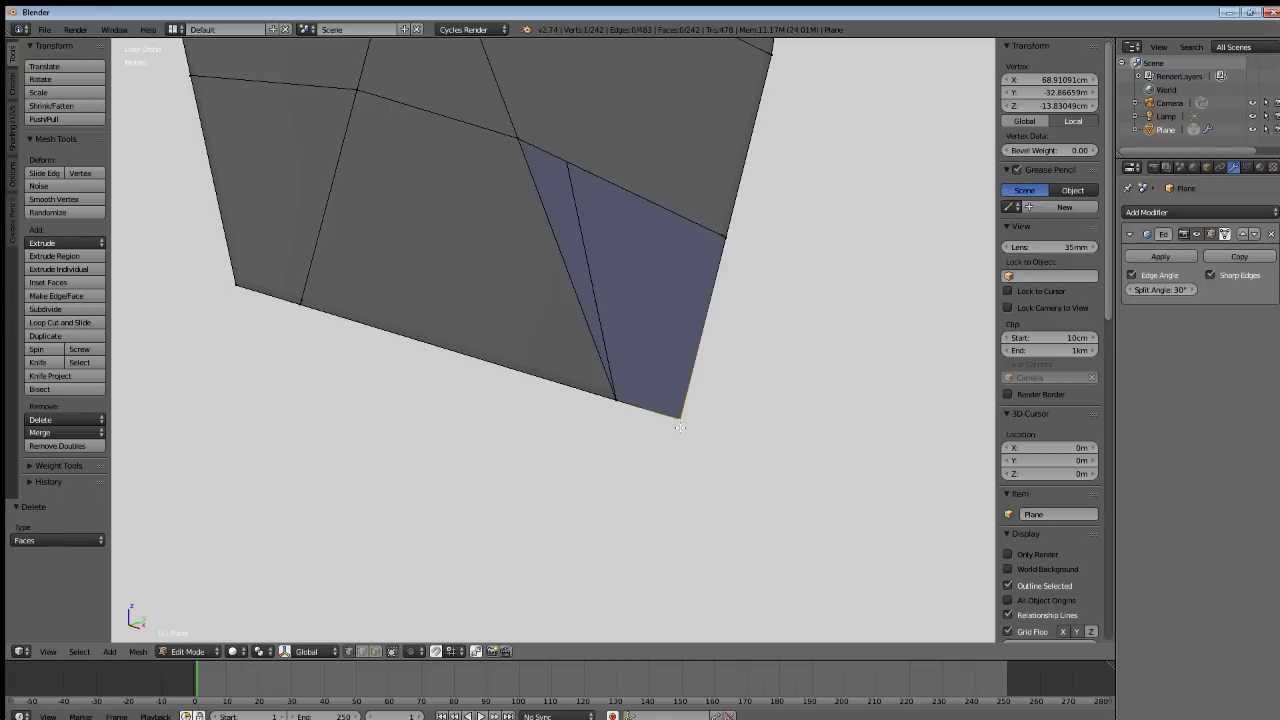
{"action": "key", "text": "g"}
{"action": "key", "text": "Escape"}
{"action": "right_click", "coordinate": [610, 401], "text": "shift"}
{"action": "right_click", "coordinate": [515, 141], "text": "shift"}
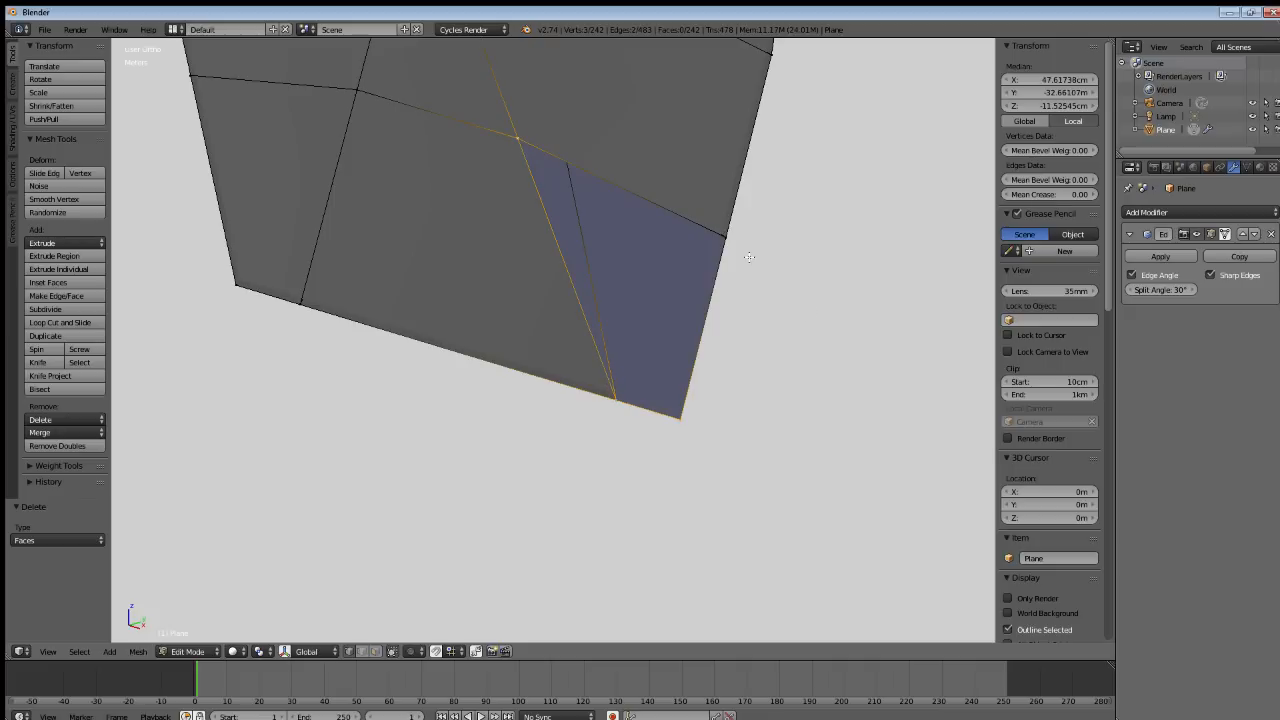
{"action": "right_click", "coordinate": [725, 237], "text": "shift"}
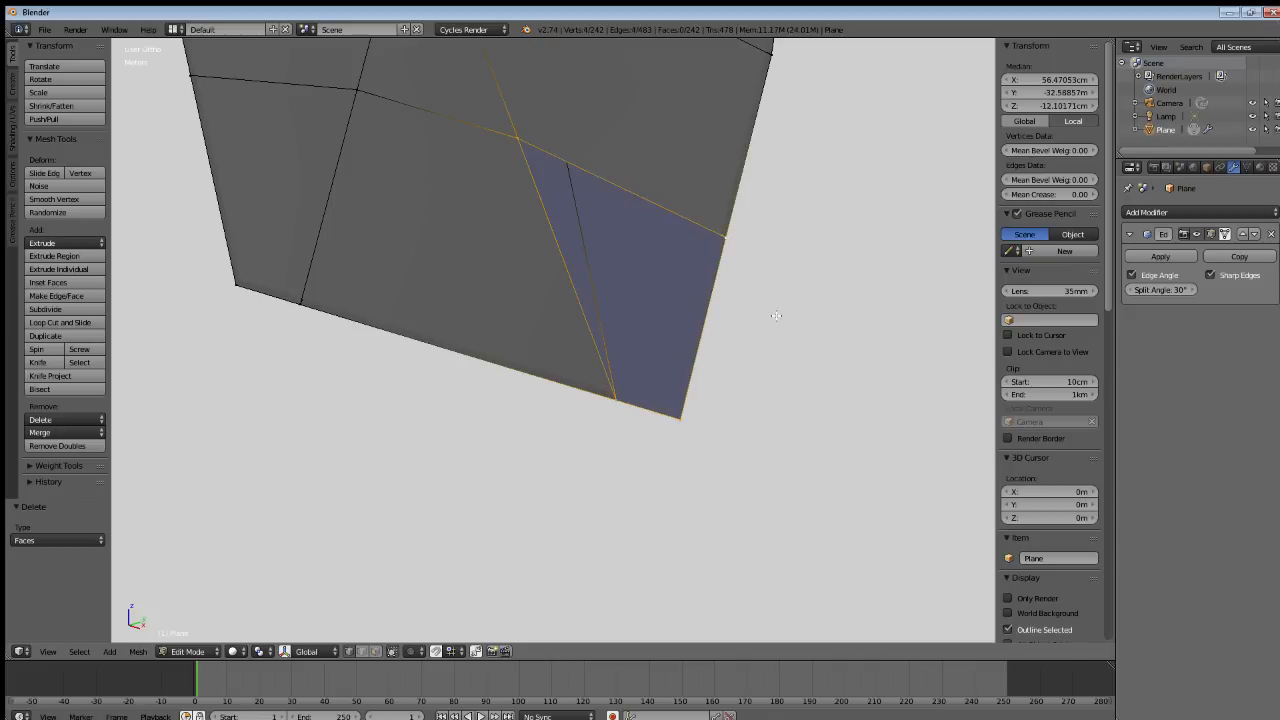
{"action": "key", "text": "f"}
{"action": "key", "text": "a"}
{"action": "middle_click_drag", "start_coordinate": [610, 393], "coordinate": [670, 379]}
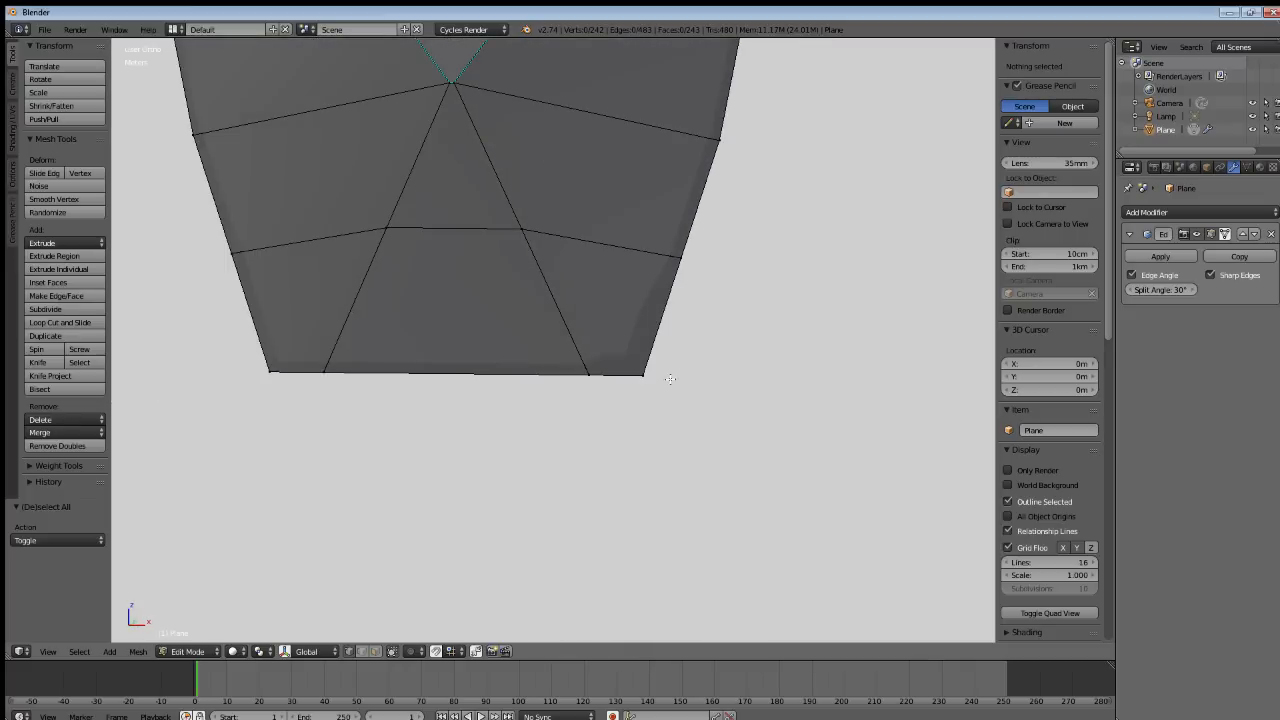
{"action": "mouse_move", "coordinate": [487, 349]}
{"action": "middle_mouse_down", "text": "shift"}
{"action": "mouse_move", "coordinate": [616, 340]}
{"action": "mouse_move", "coordinate": [607, 304]}
{"action": "middle_mouse_up", "text": "shift"}
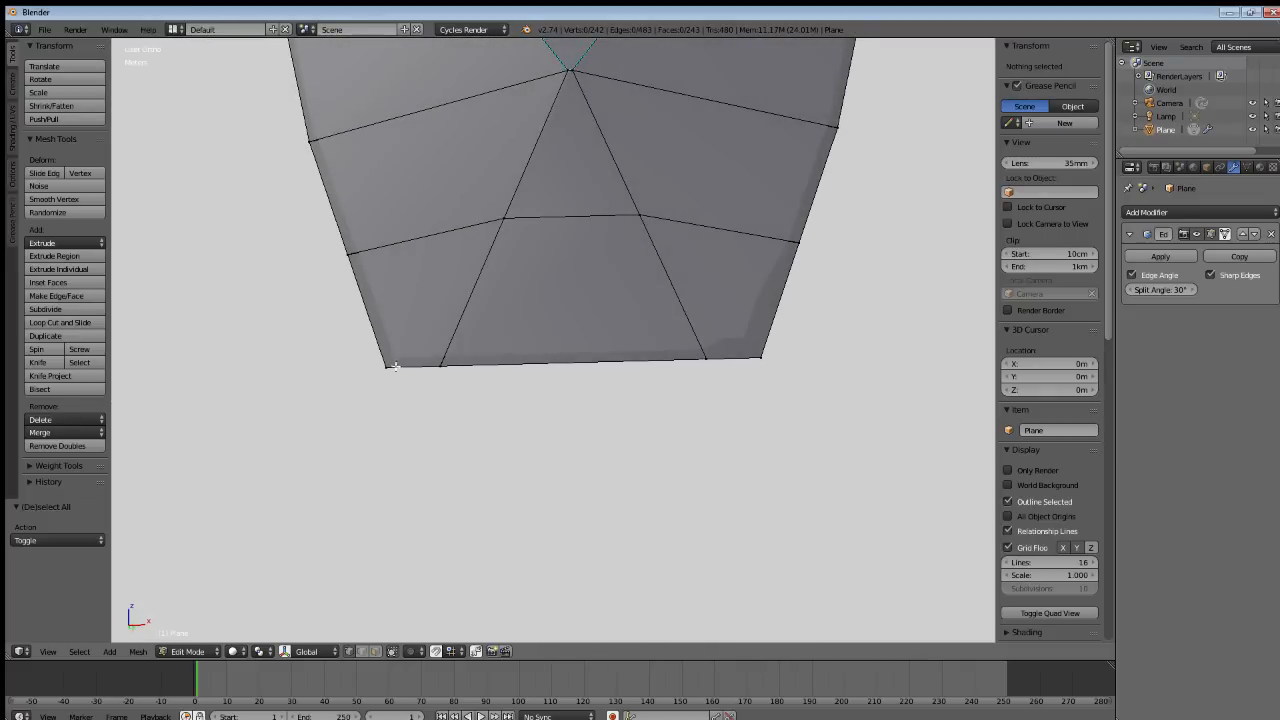
Extrude the four vertices of the blade's open end about 40.5 cm down along Z and scale the new row to 0.786.
{"action": "key", "text": "KP_1"}
{"action": "key", "text": "z"}
{"action": "scroll", "coordinate": [397, 418], "scroll_direction": "up", "scroll_amount": 2}
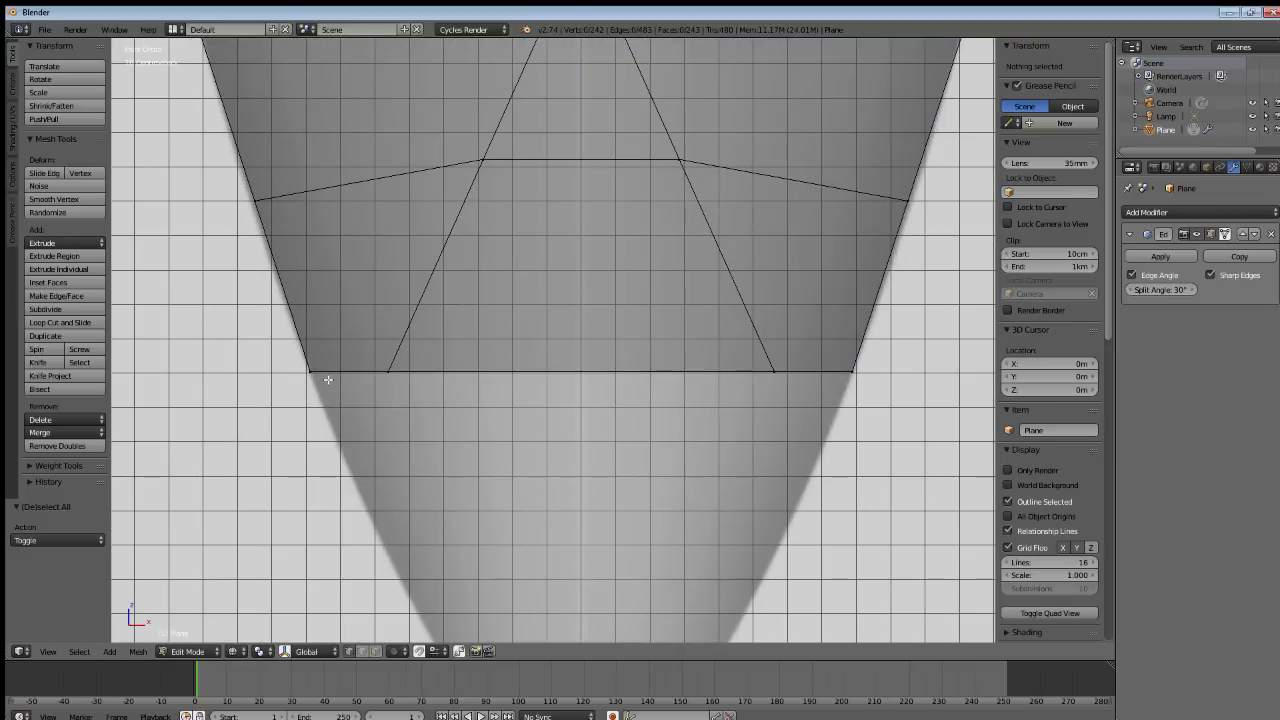
{"action": "right_click", "coordinate": [328, 379]}
{"action": "right_click", "coordinate": [377, 369], "text": "shift"}
{"action": "right_click", "coordinate": [790, 378], "text": "shift"}
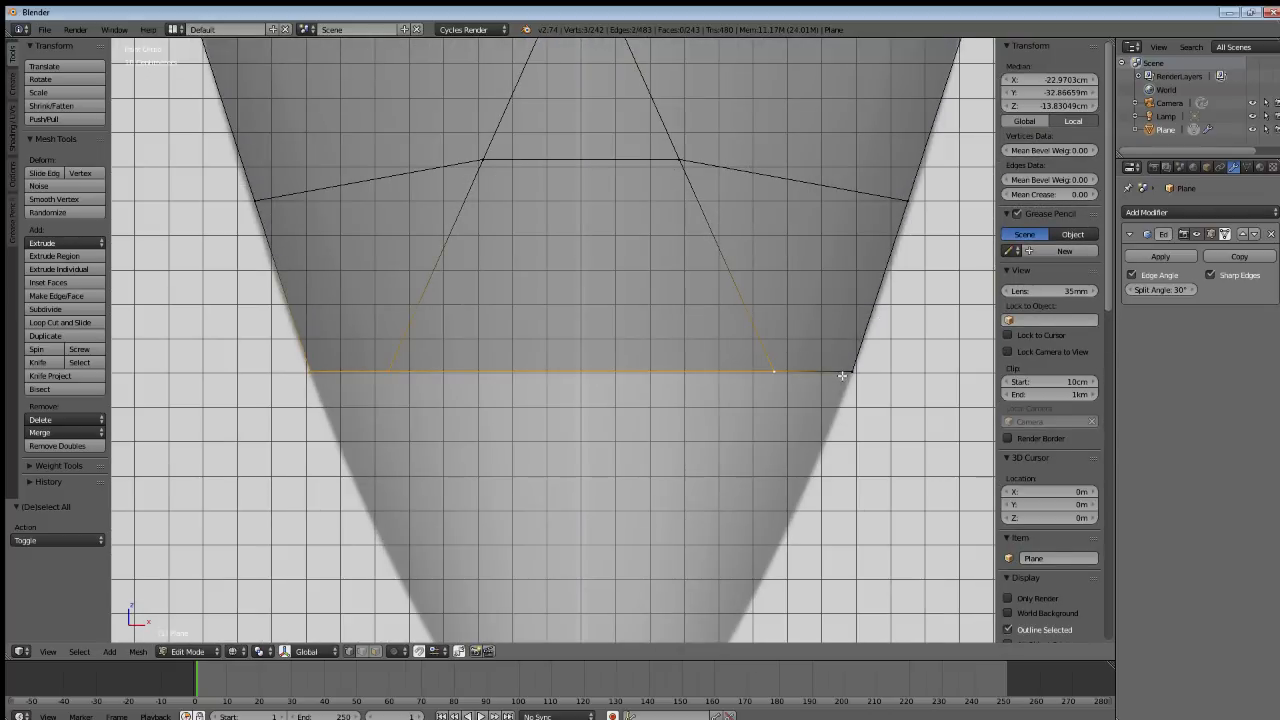
{"action": "right_click", "coordinate": [842, 375], "text": "shift"}
{"action": "middle_click_drag", "start_coordinate": [689, 537], "coordinate": [661, 346], "text": "shift"}
{"action": "key", "text": "e"}
{"action": "key", "text": "z"}
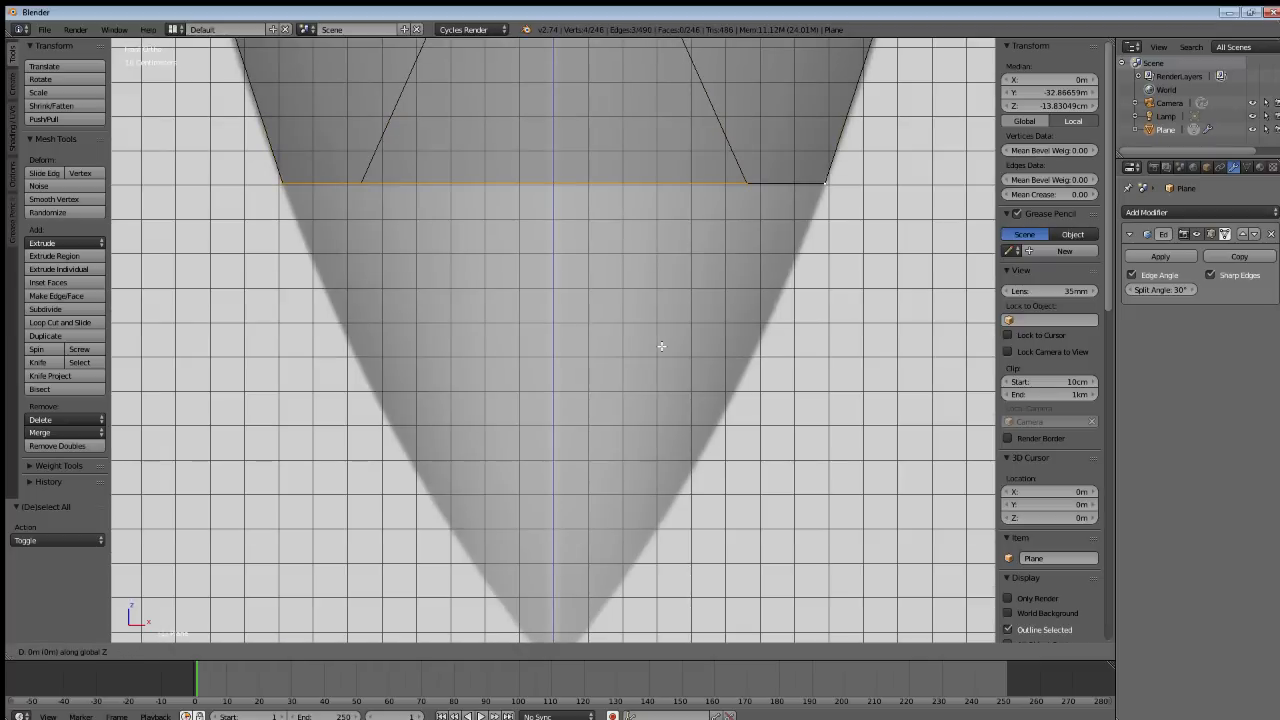
{"action": "left_click", "coordinate": [643, 485]}
{"action": "key", "text": "s"}
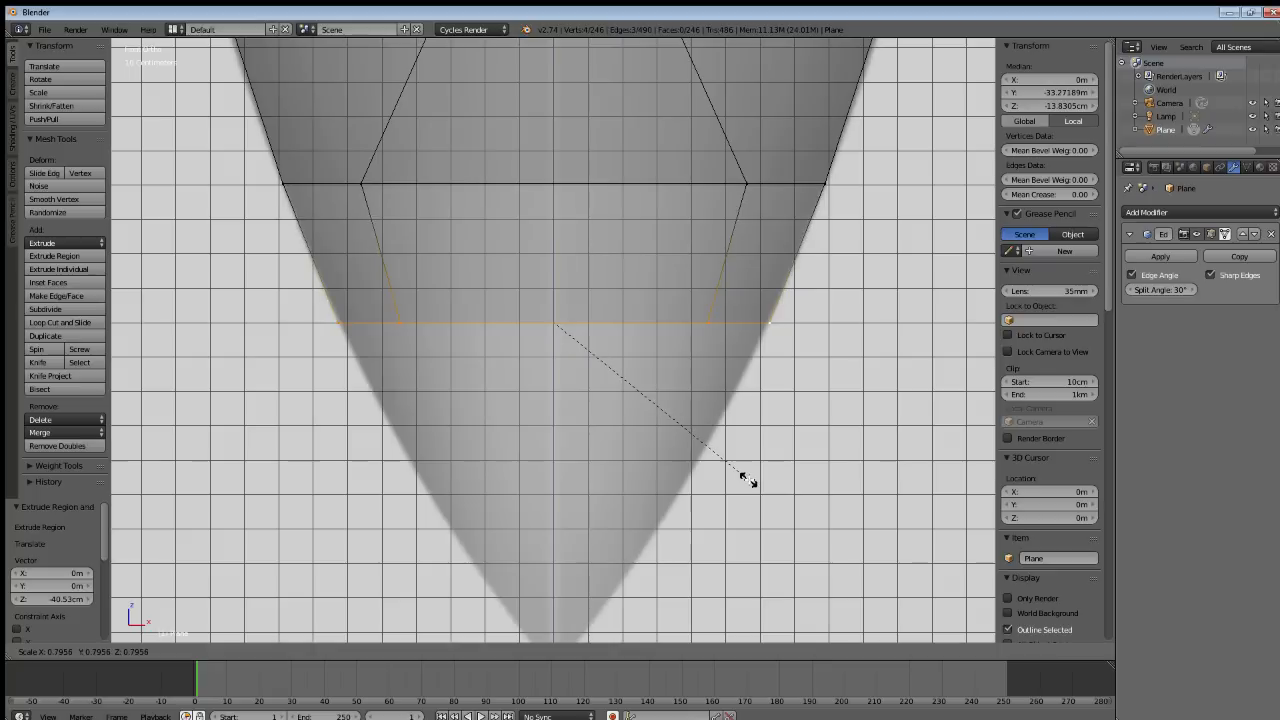
{"action": "left_click", "coordinate": [745, 481]}
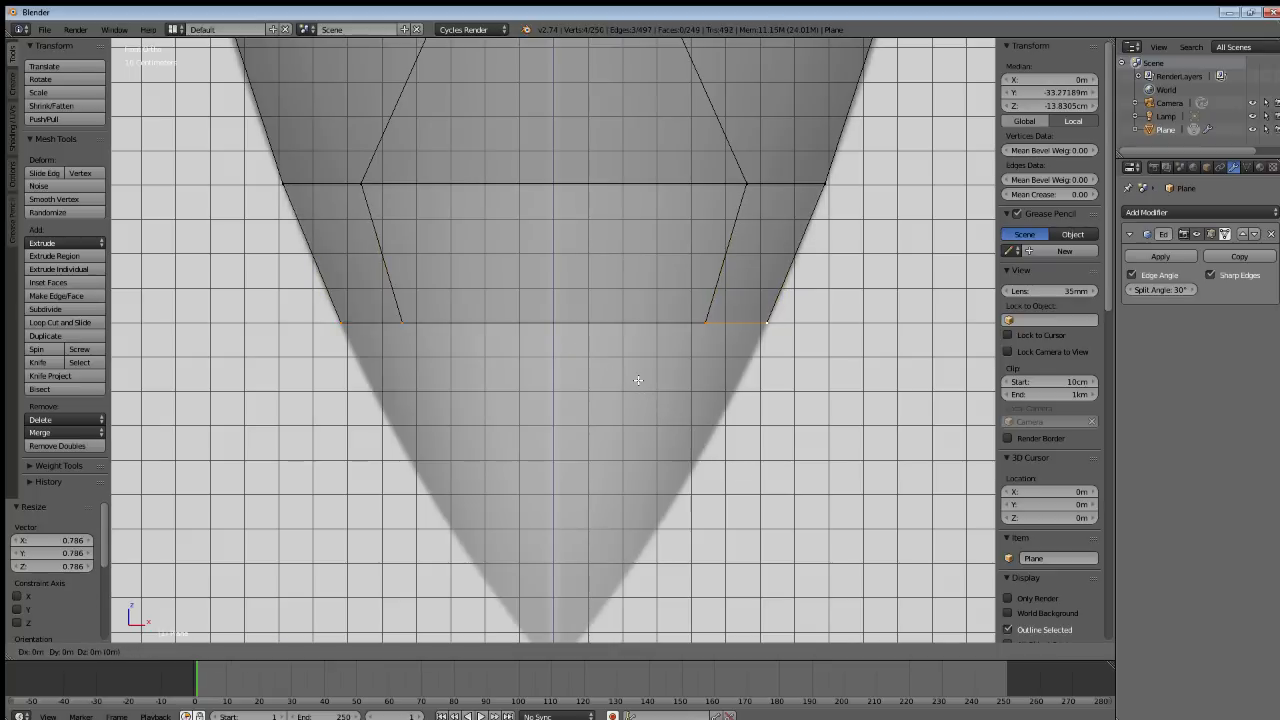
Extrude the end row another 39.75 cm or so down along Z and scale it to 0.676, matching the reference outline.
{"action": "key", "text": "e"}
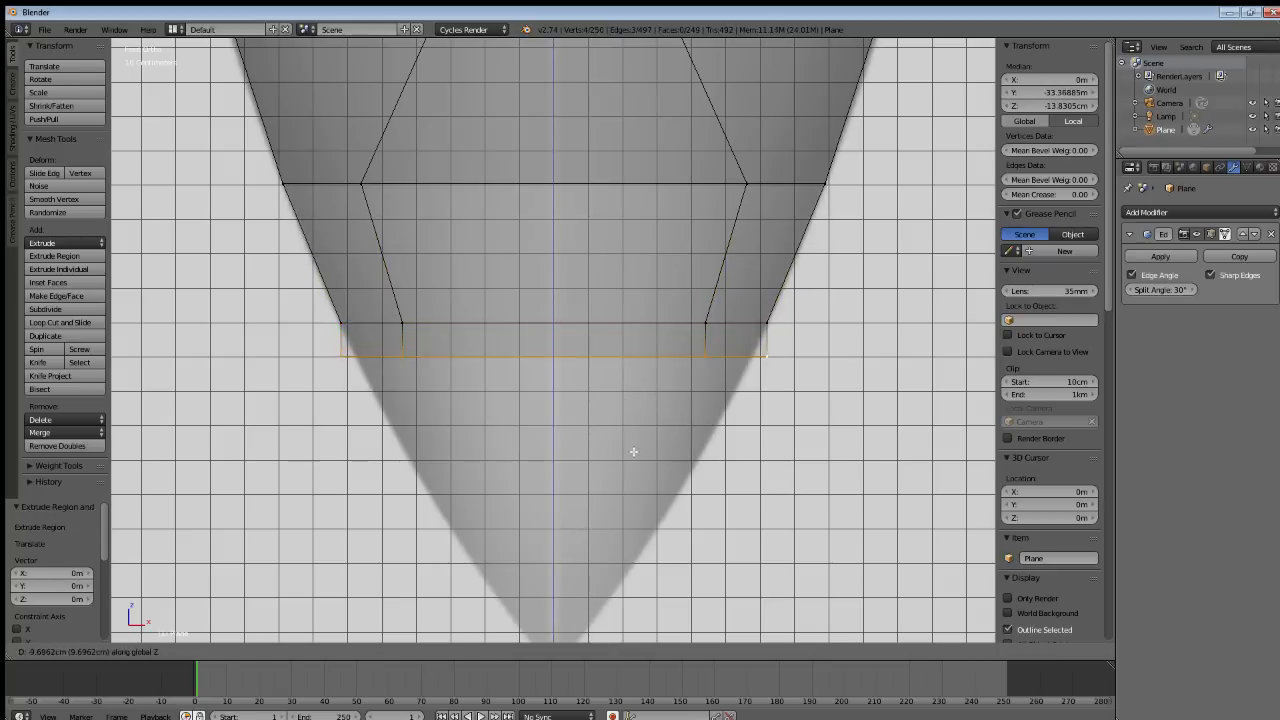
{"action": "left_click", "coordinate": [620, 534]}
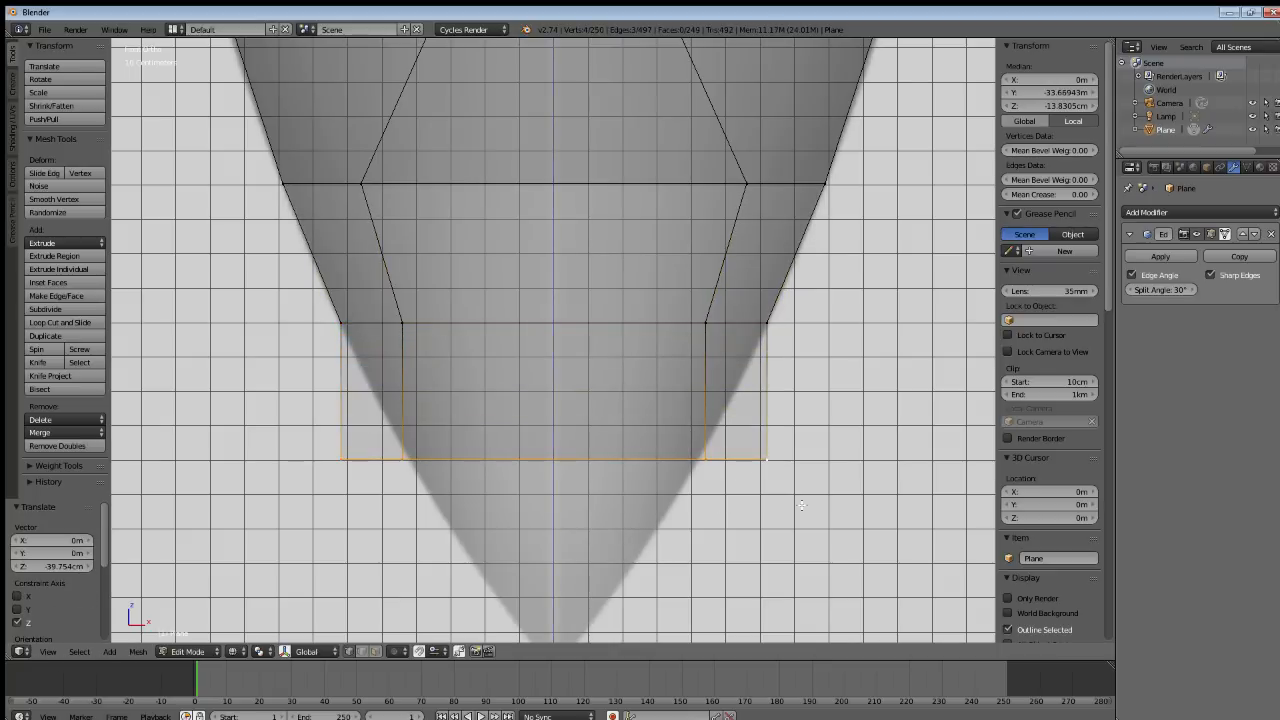
{"action": "key", "text": "s"}
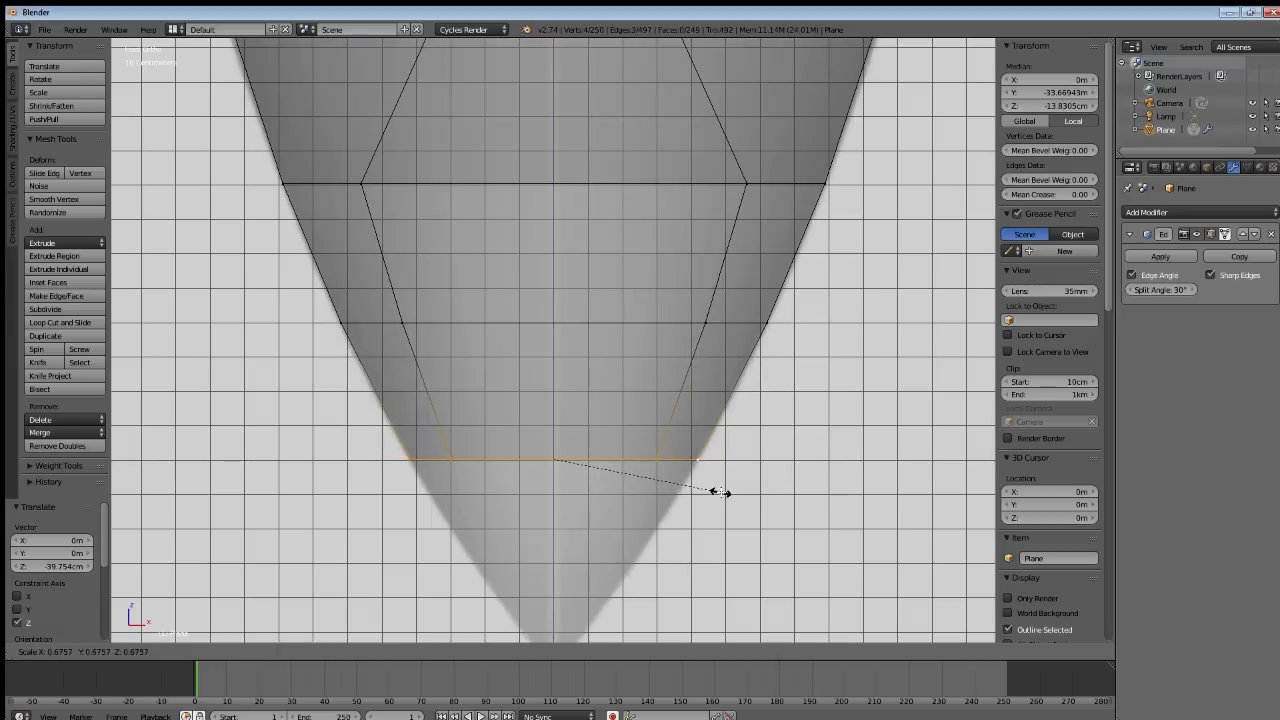
{"action": "left_click", "coordinate": [720, 492]}
Extrude the lowest row about 61.3 cm down to the reference tip and scale it almost to a point.
{"action": "middle_click_drag", "start_coordinate": [591, 519], "coordinate": [571, 362], "text": "shift"}
{"action": "key", "text": "e"}
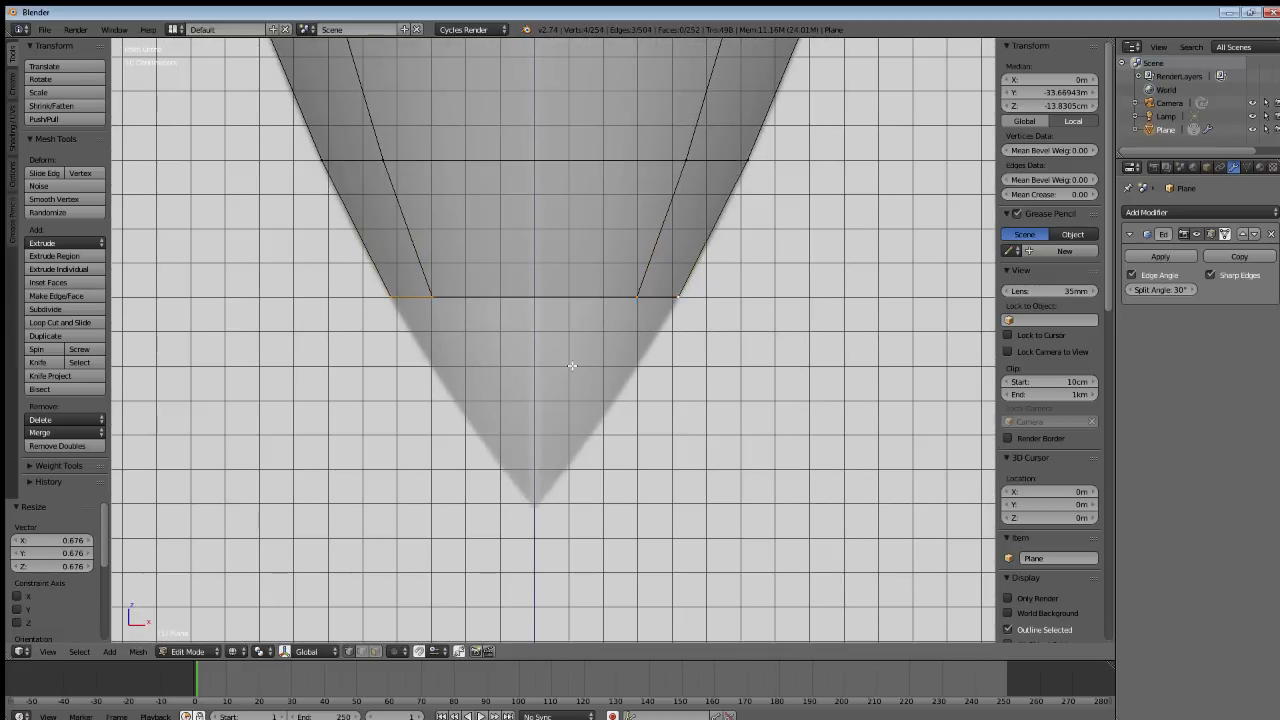
{"action": "left_click", "coordinate": [555, 577]}
{"action": "key", "text": "s"}
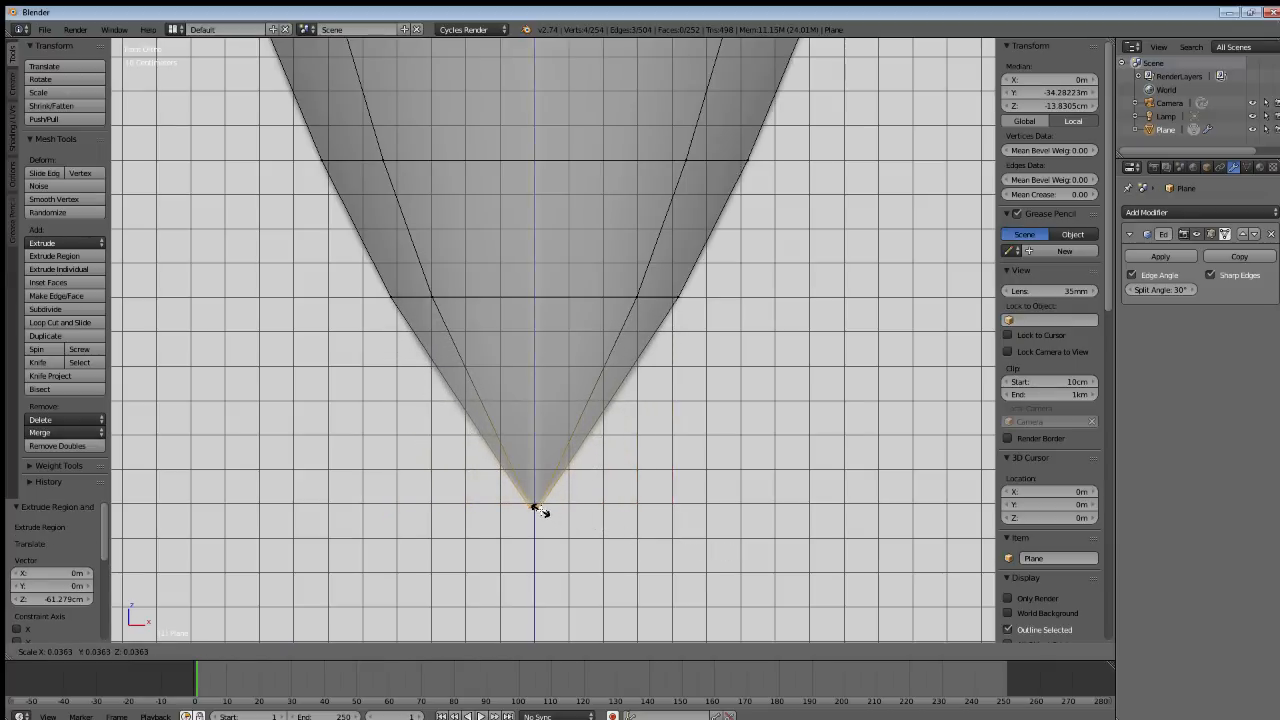
Scale the extruded end of the blade tip to about 0.036 to form a point and display the mesh in solid shading.
{"action": "left_click", "coordinate": [538, 510]}
{"action": "key", "text": "a"}
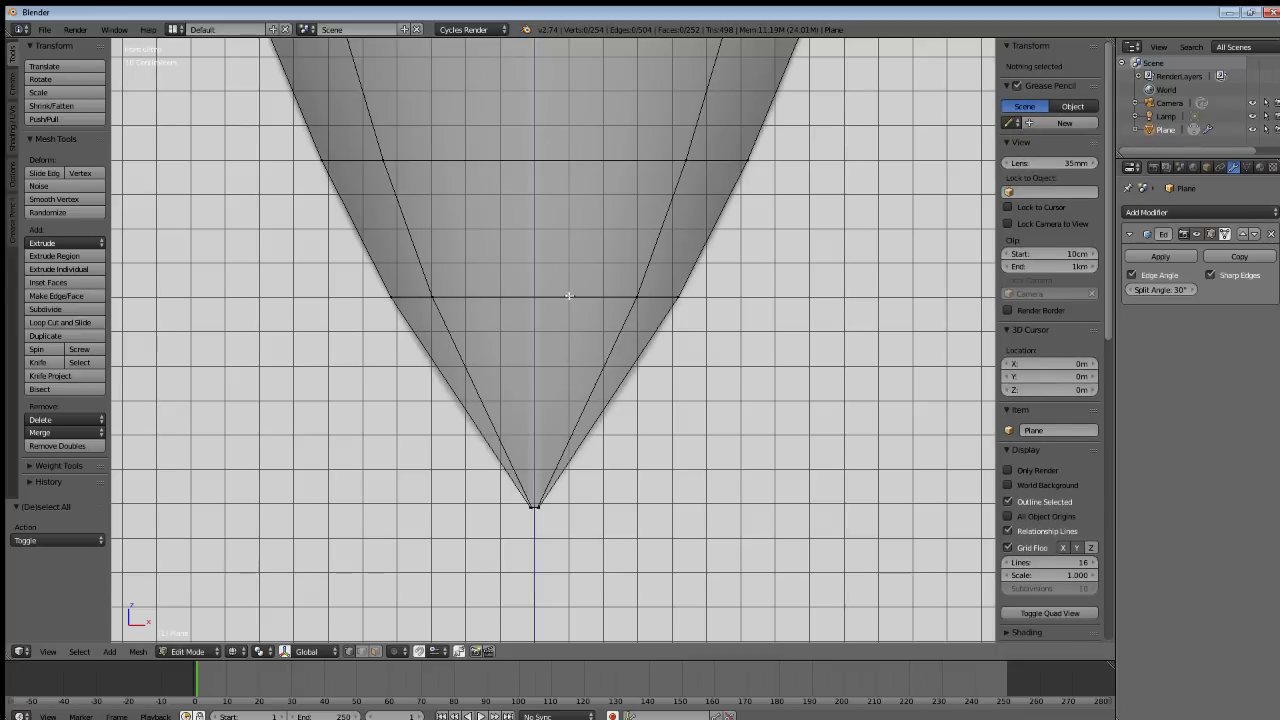
{"action": "middle_click_drag", "start_coordinate": [571, 229], "coordinate": [571, 446], "text": "shift"}
{"action": "scroll", "coordinate": [566, 390], "scroll_direction": "down", "scroll_amount": 7}
{"action": "key", "text": "z"}
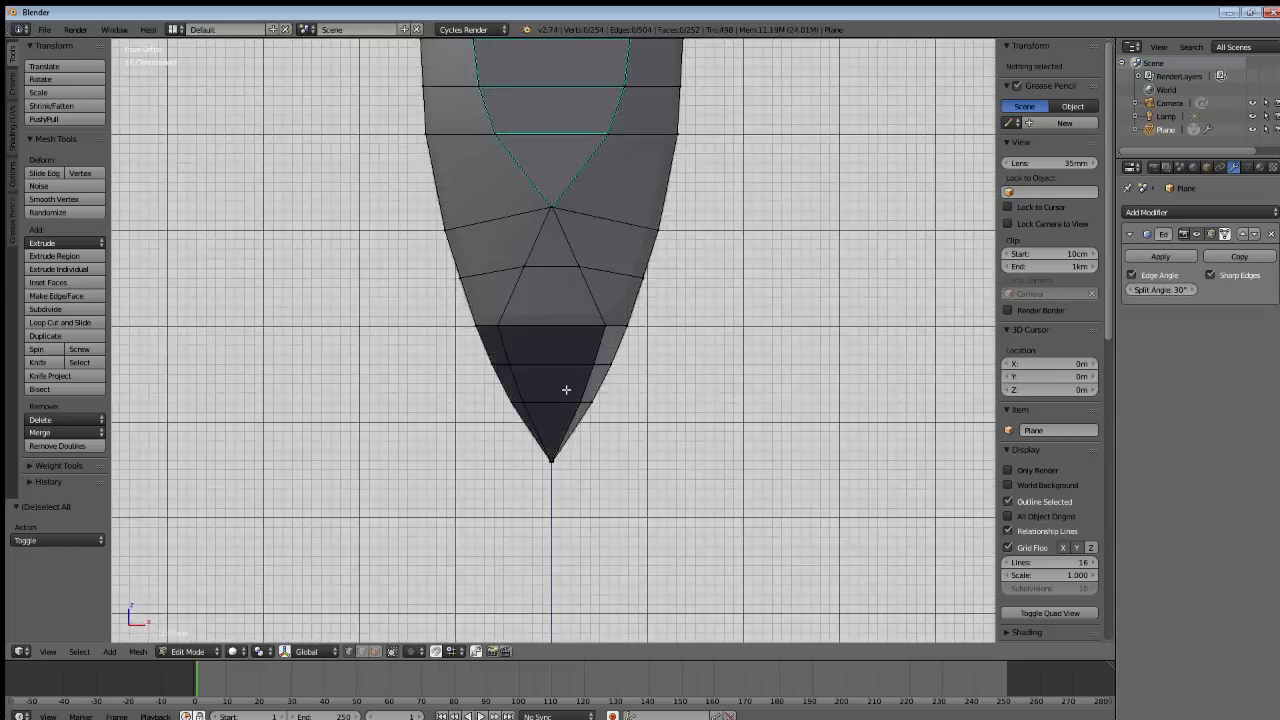
{"action": "scroll", "coordinate": [566, 390], "scroll_direction": "up", "scroll_amount": 3}
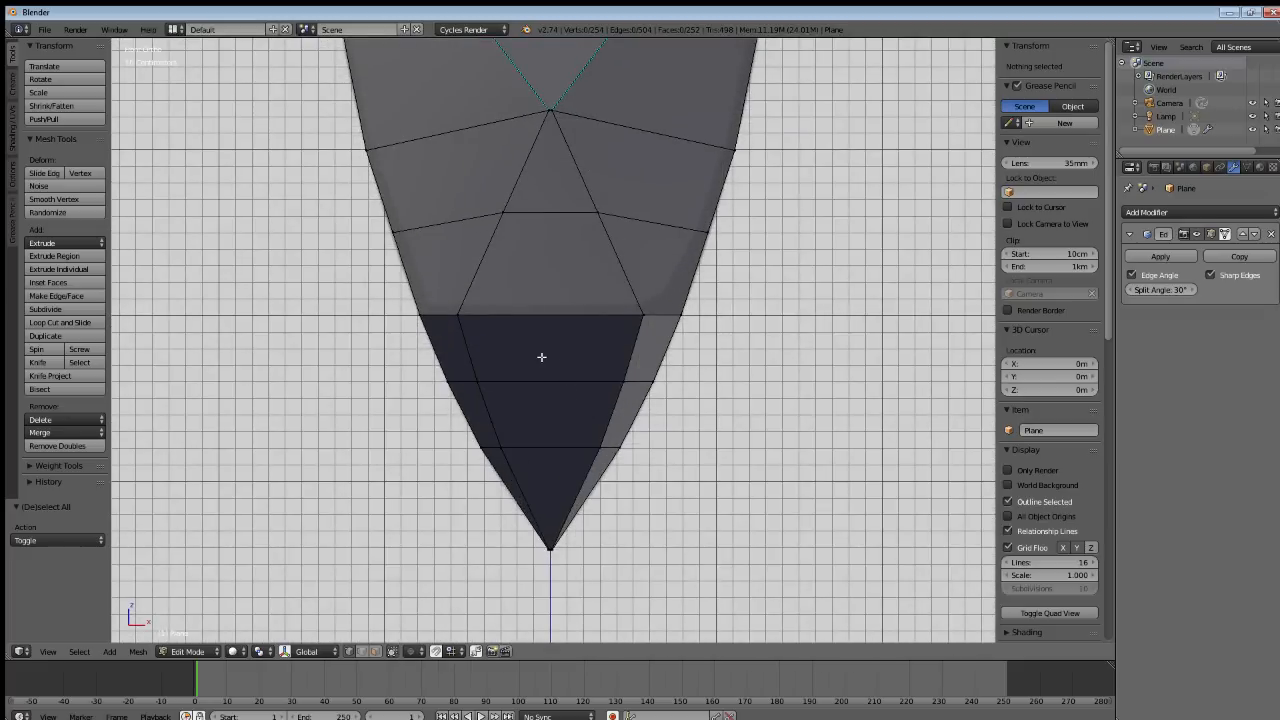
Recalculate the normals of the whole sword mesh and check the tip from the back in Object Mode.
{"action": "key", "text": "a"}
{"action": "left_click", "coordinate": [137, 651]}
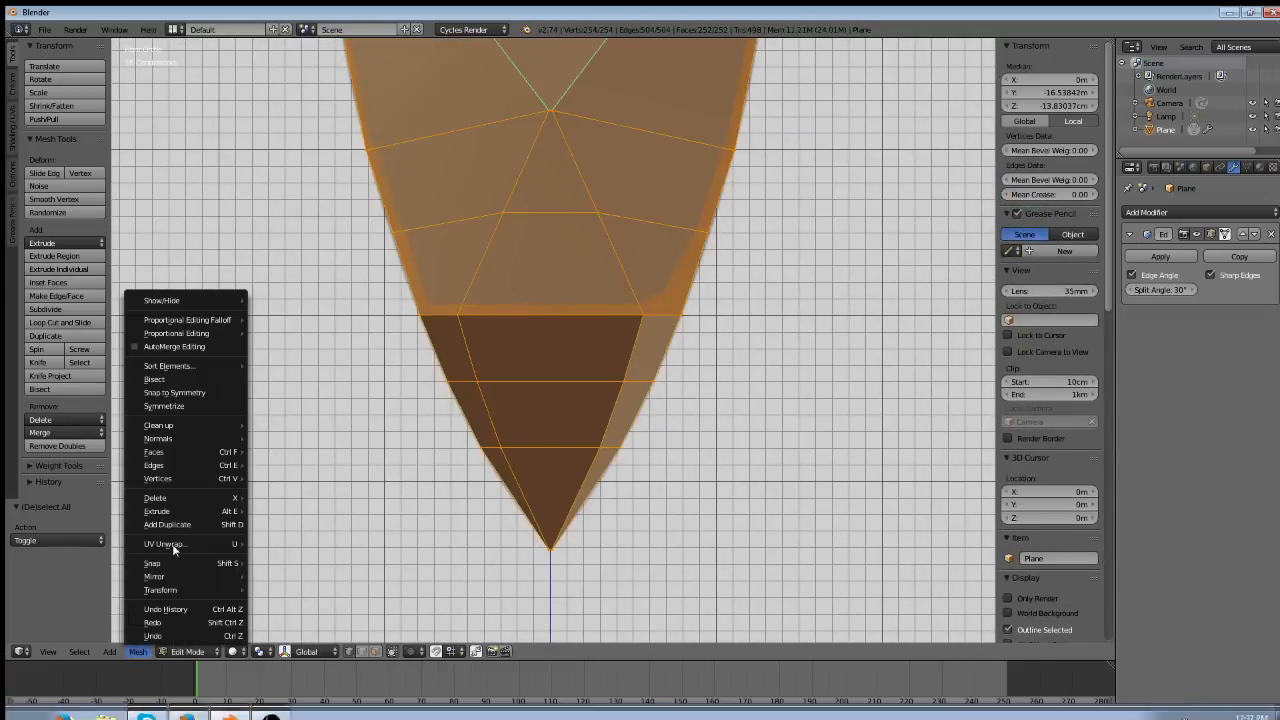
{"action": "mouse_move", "coordinate": [200, 431]}
{"action": "left_click", "coordinate": [272, 447]}
{"action": "key", "text": "a"}
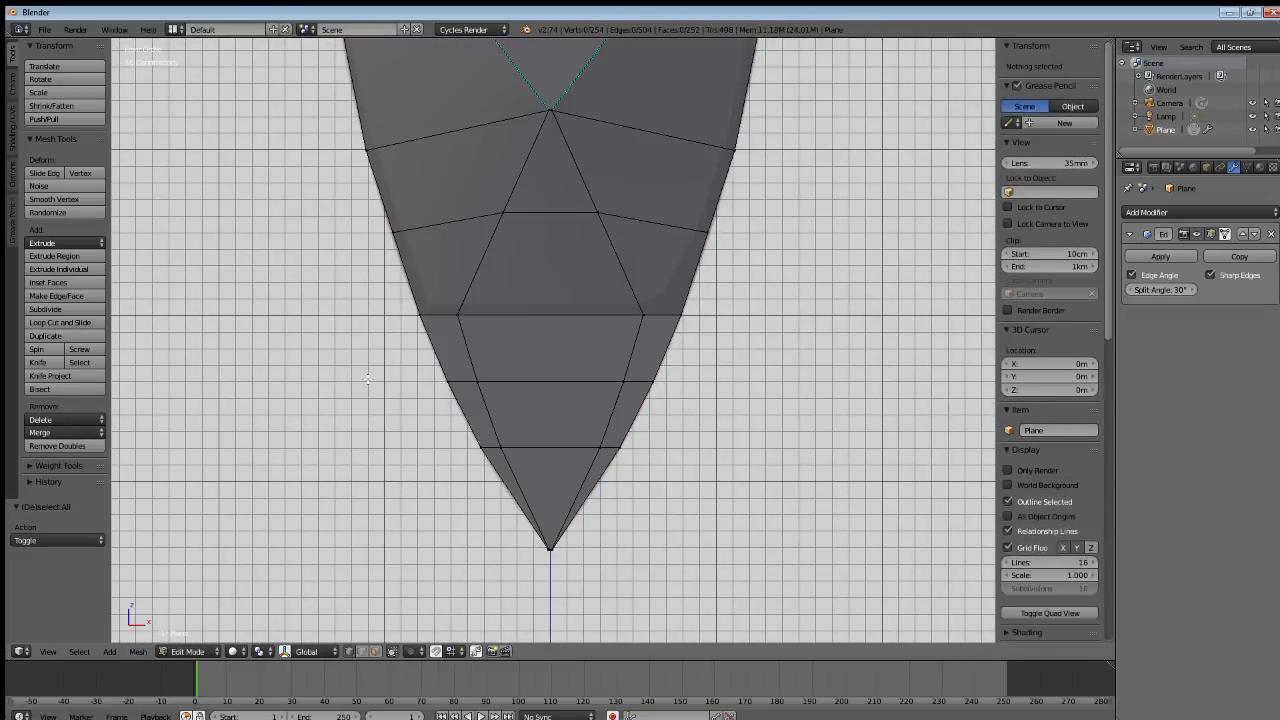
{"action": "scroll", "coordinate": [368, 378], "scroll_direction": "down", "scroll_amount": 5}
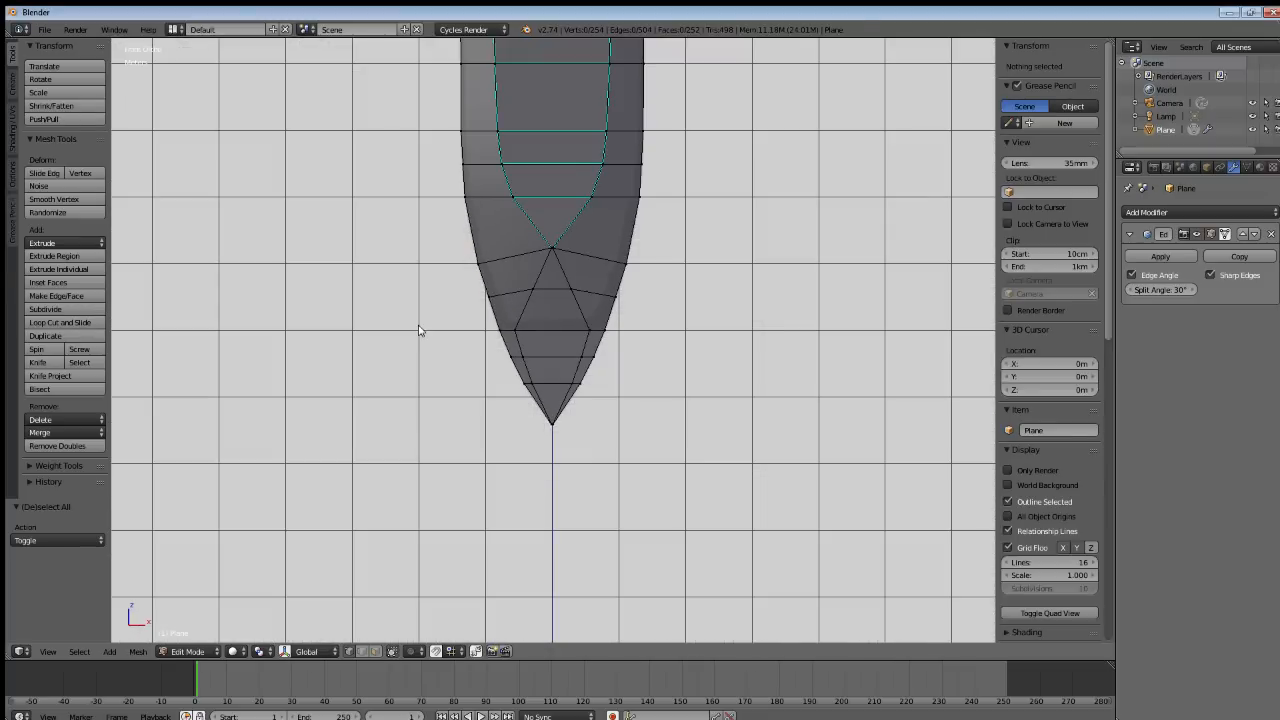
{"action": "key", "text": "Tab"}
{"action": "mouse_move", "coordinate": [480, 314]}
{"action": "middle_mouse_down"}
{"action": "mouse_move", "coordinate": [780, 336]}
{"action": "mouse_move", "coordinate": [806, 323]}
{"action": "mouse_move", "coordinate": [766, 296]}
{"action": "middle_mouse_up"}
{"action": "middle_click_drag", "start_coordinate": [430, 272], "coordinate": [558, 257], "text": "shift"}
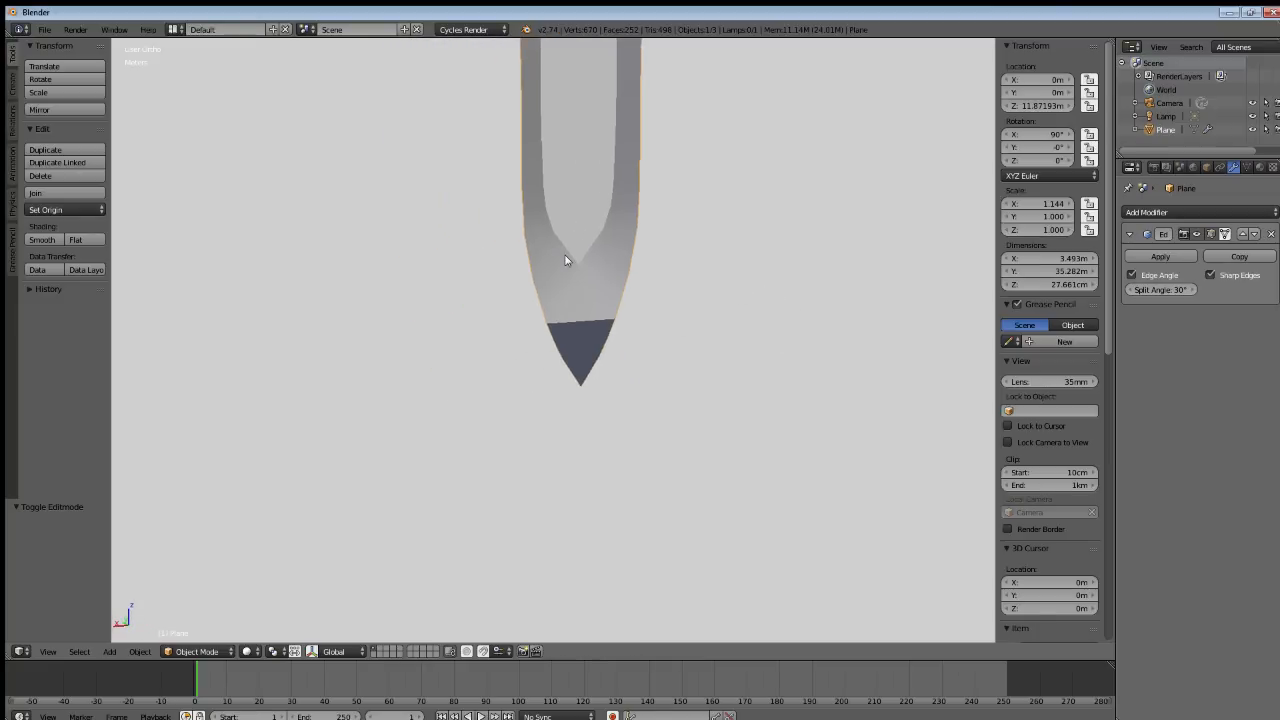
Try to flip the normals of the nine dark faces at the blade tip.
{"action": "key", "text": "Tab"}
{"action": "scroll", "coordinate": [575, 337], "scroll_direction": "up", "scroll_amount": 8}
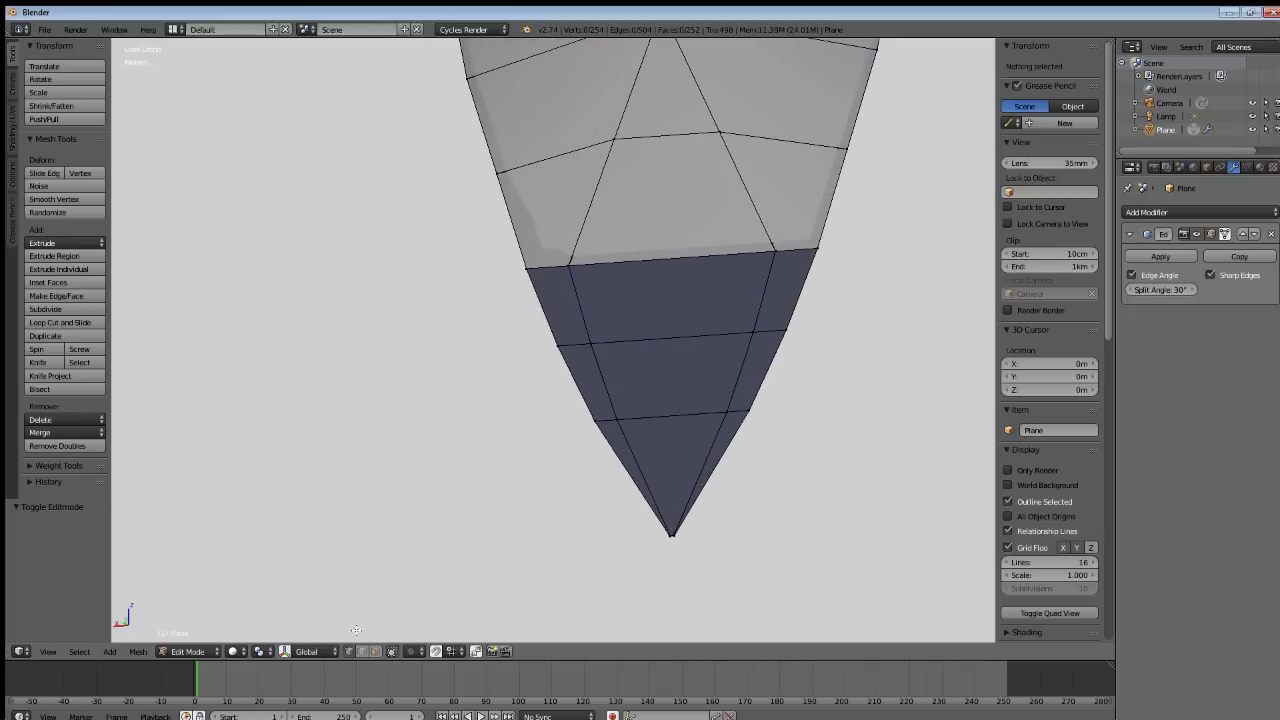
{"action": "right_click", "coordinate": [556, 302]}
{"action": "right_click", "coordinate": [681, 295], "text": "shift"}
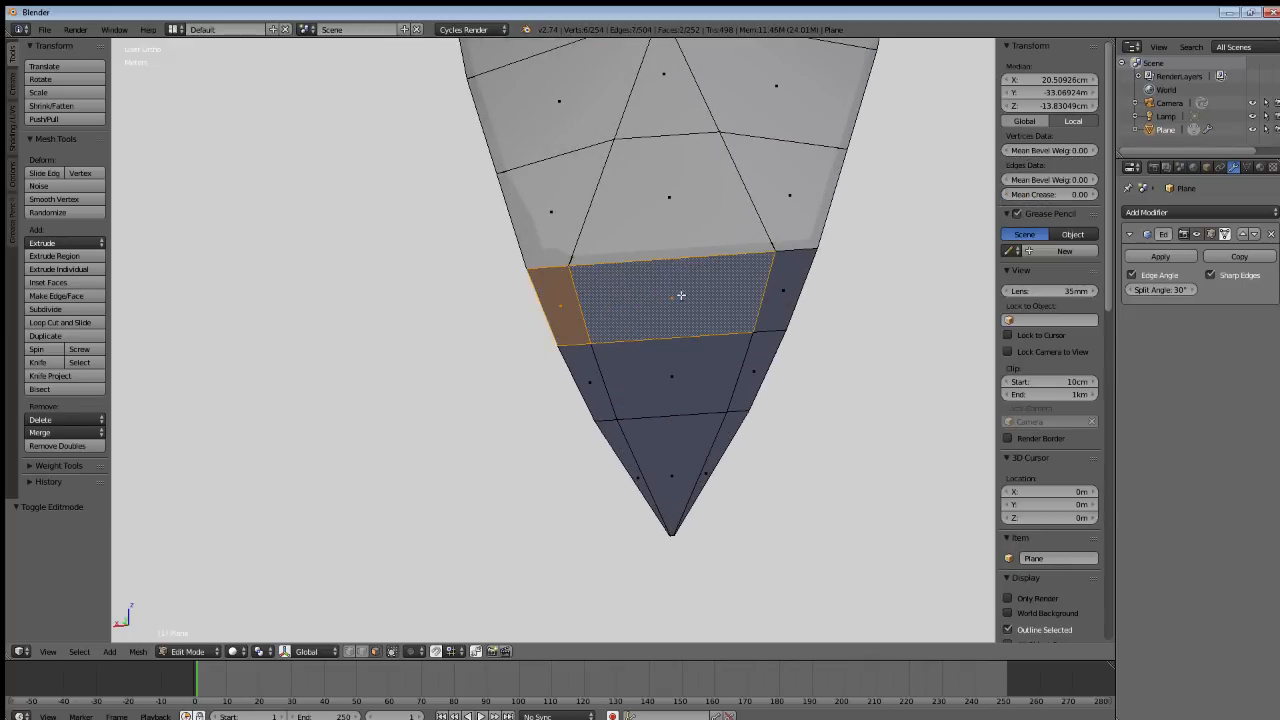
{"action": "right_click", "coordinate": [784, 268], "text": "shift"}
{"action": "right_click", "coordinate": [769, 350], "text": "shift"}
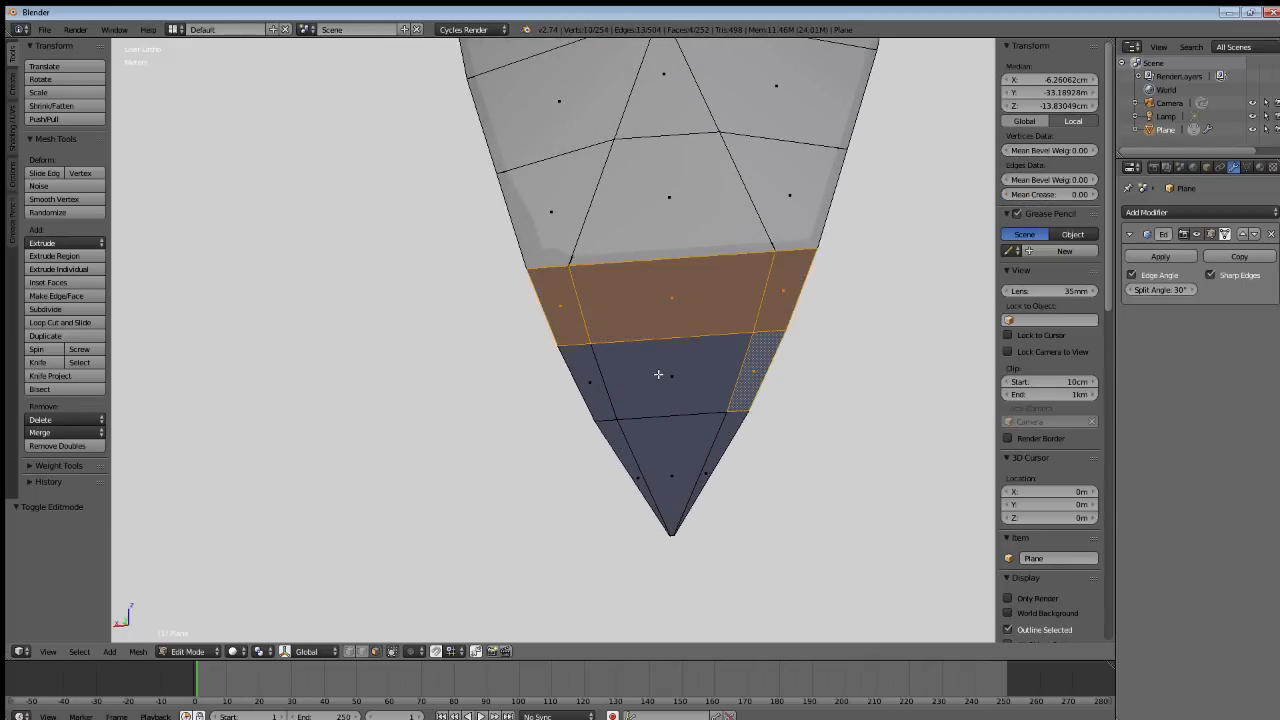
{"action": "right_click", "coordinate": [660, 375], "text": "shift"}
{"action": "right_click", "coordinate": [588, 386], "text": "shift"}
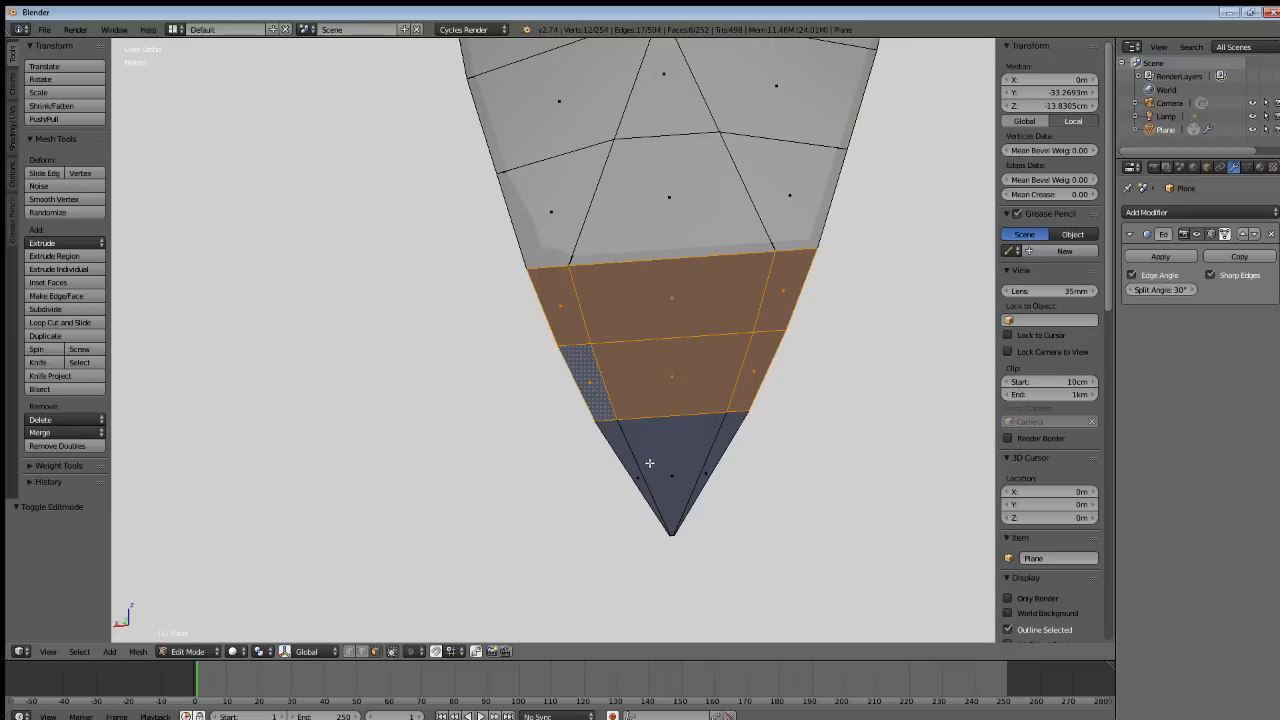
{"action": "right_click", "coordinate": [634, 457], "text": "shift"}
{"action": "right_click", "coordinate": [672, 470], "text": "shift"}
{"action": "right_click", "coordinate": [722, 447], "text": "shift"}
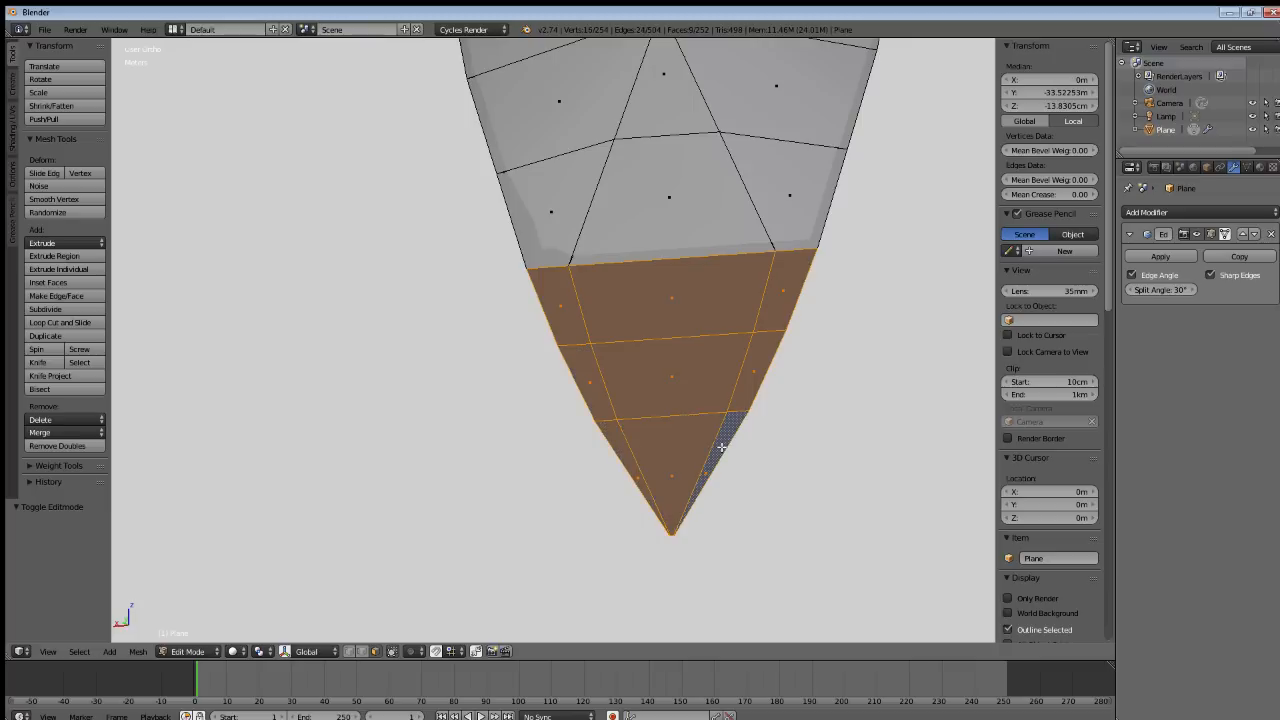
{"action": "left_click", "coordinate": [137, 652]}
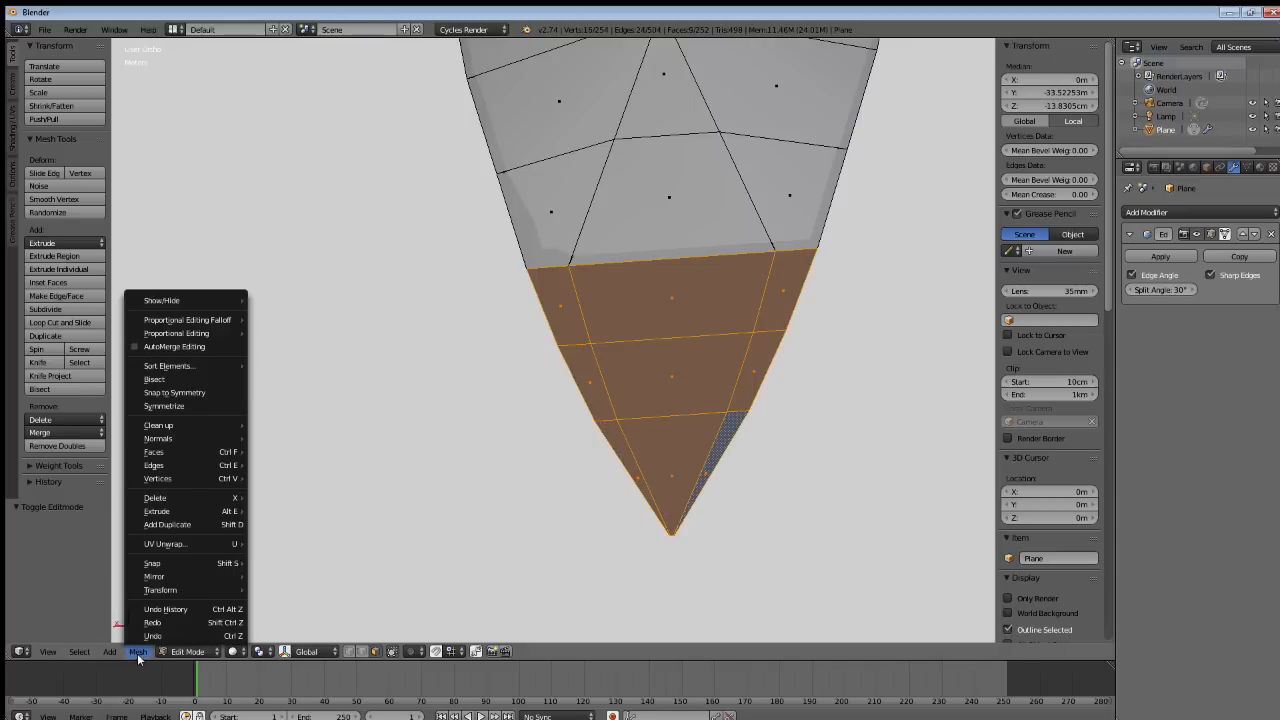
{"action": "mouse_move", "coordinate": [173, 441]}
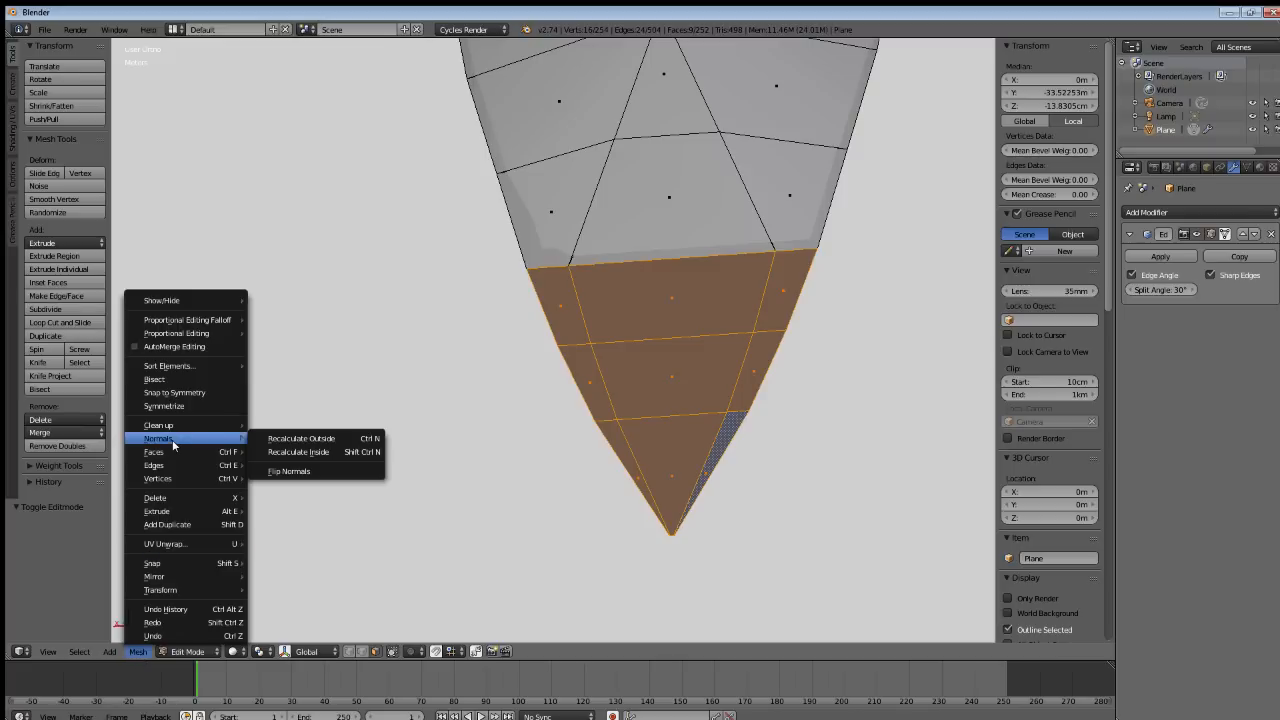
{"action": "left_click", "coordinate": [289, 471]}
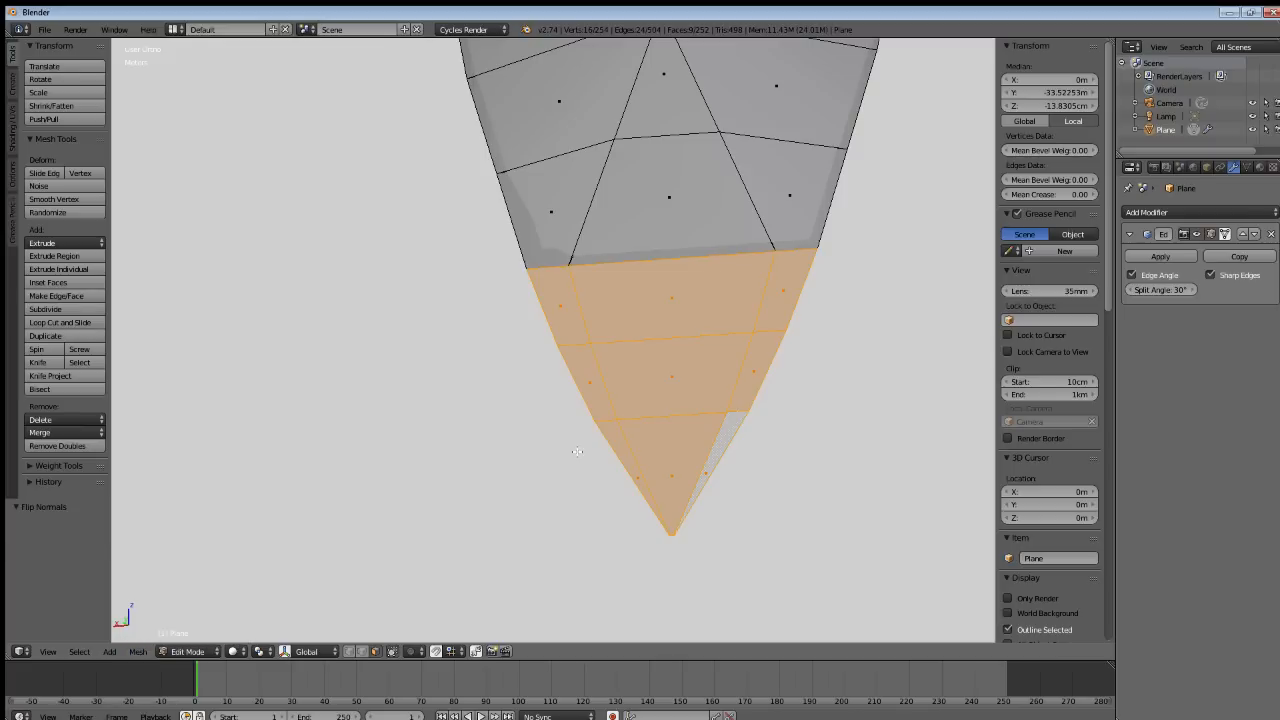
{"action": "key", "text": "a"}
{"action": "middle_click_drag", "start_coordinate": [695, 379], "coordinate": [447, 338]}
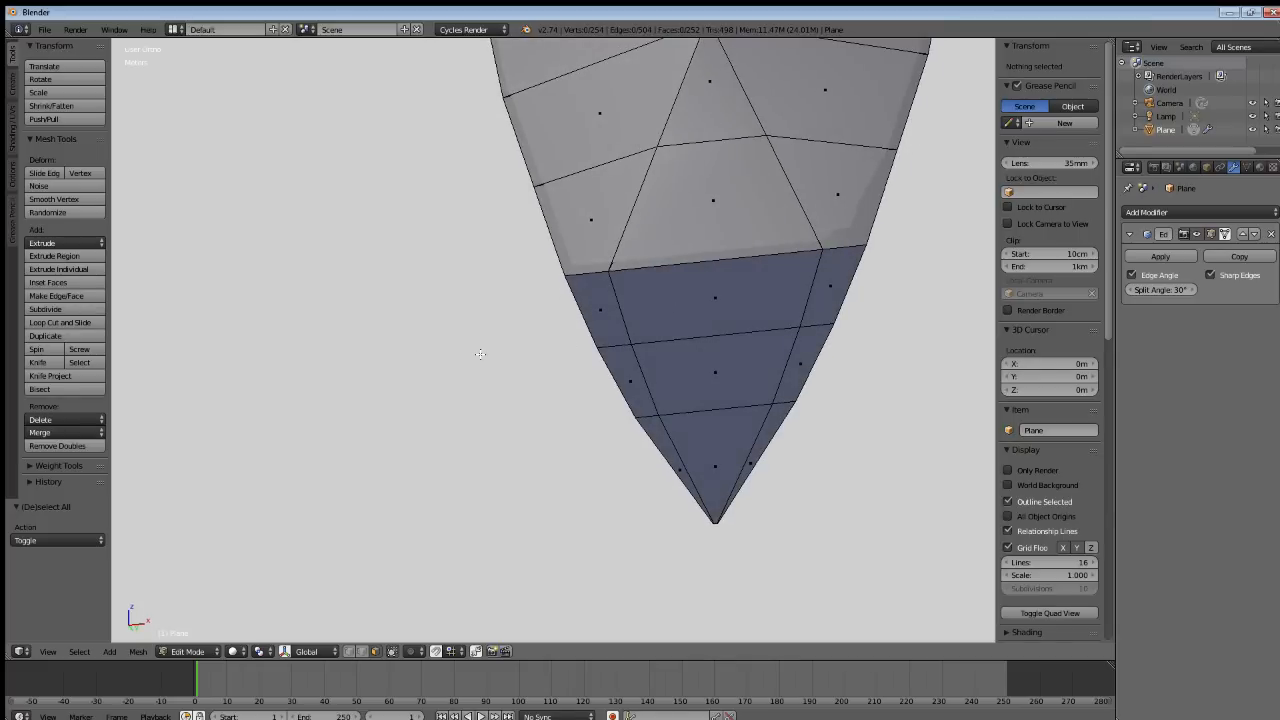
Restore the tip face selection, recalculate its normals outside, and enable Double Sided for the mesh.
{"action": "key", "text": "ctrl+z"}
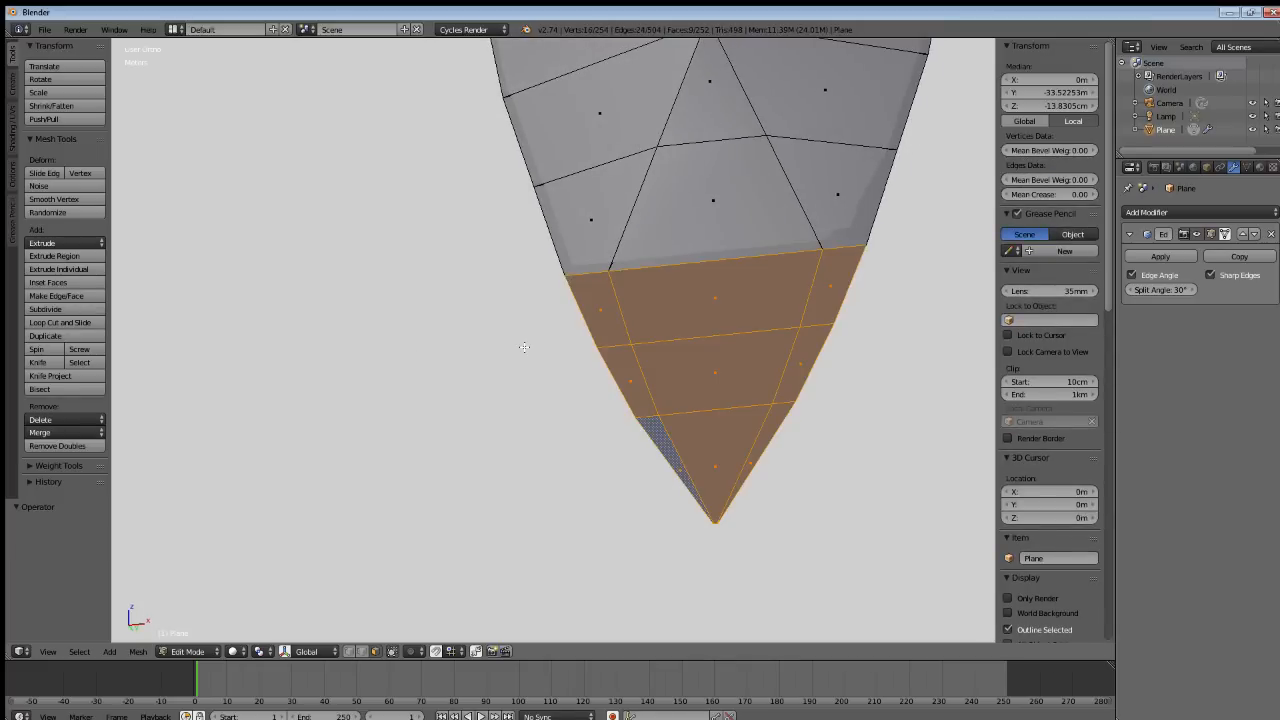
{"action": "key", "text": "ctrl+n"}
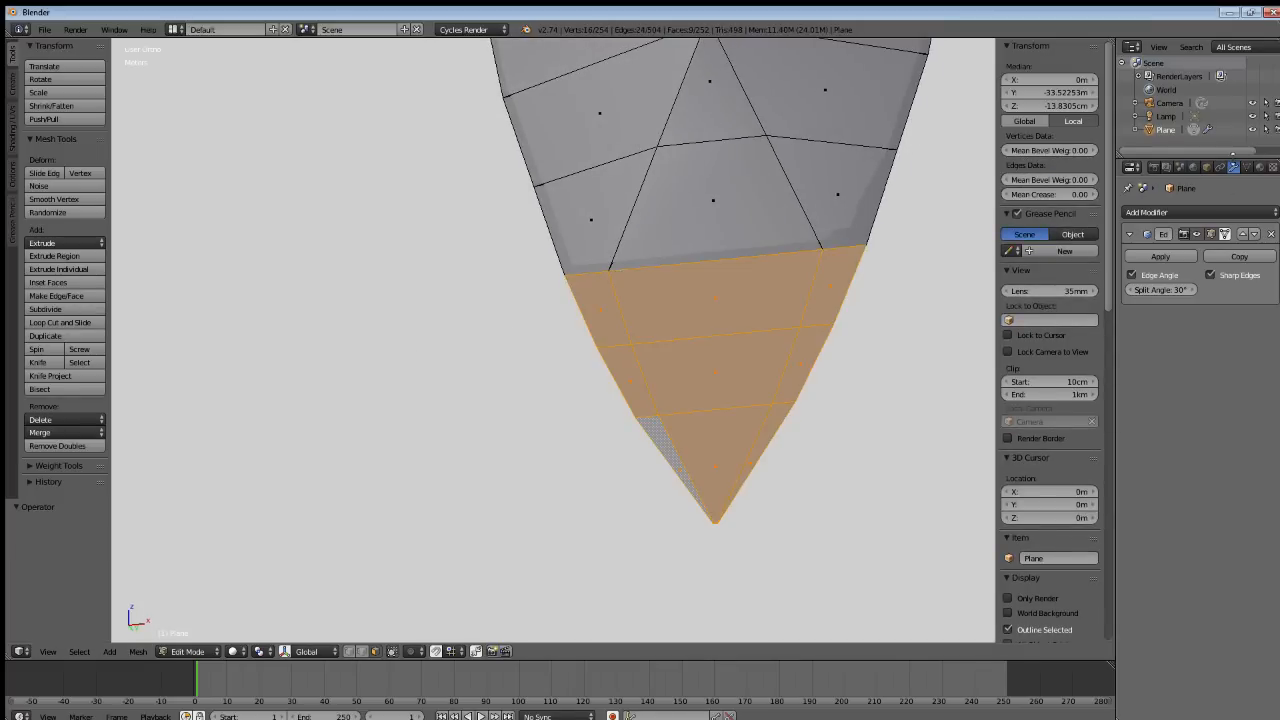
{"action": "left_click", "coordinate": [1272, 167]}
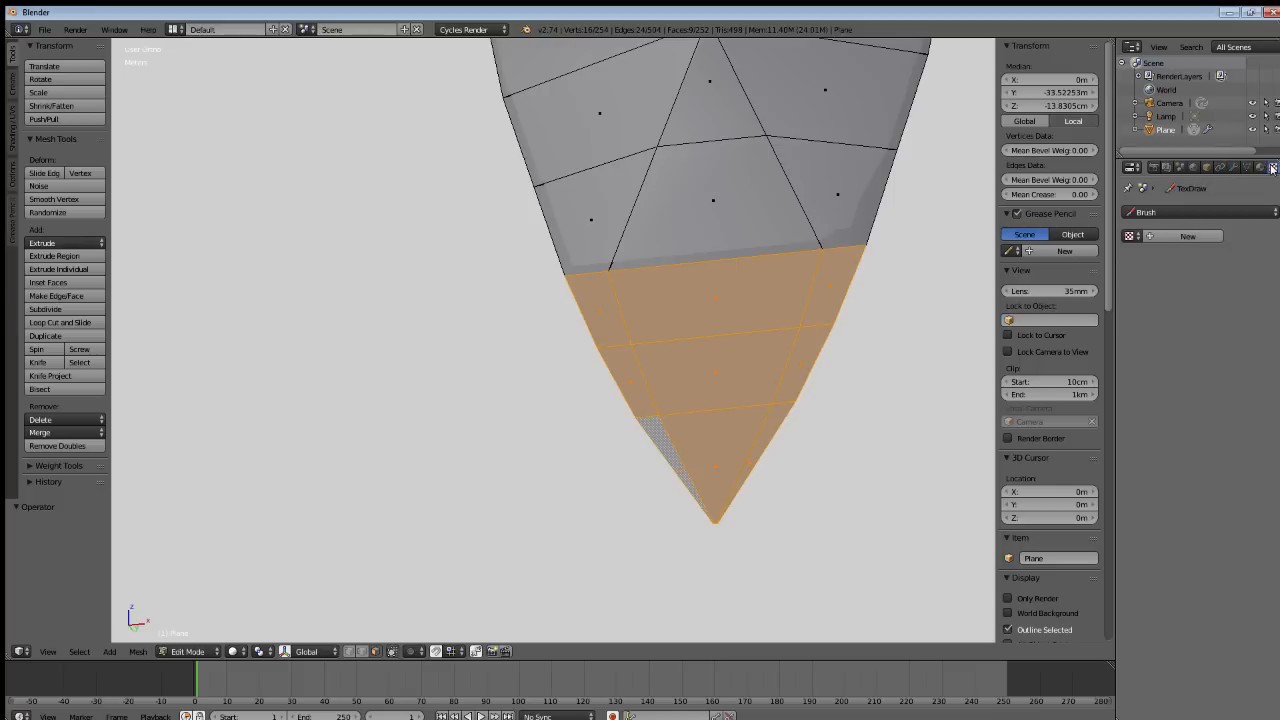
{"action": "left_click", "coordinate": [1260, 167]}
{"action": "left_click", "coordinate": [1228, 168]}
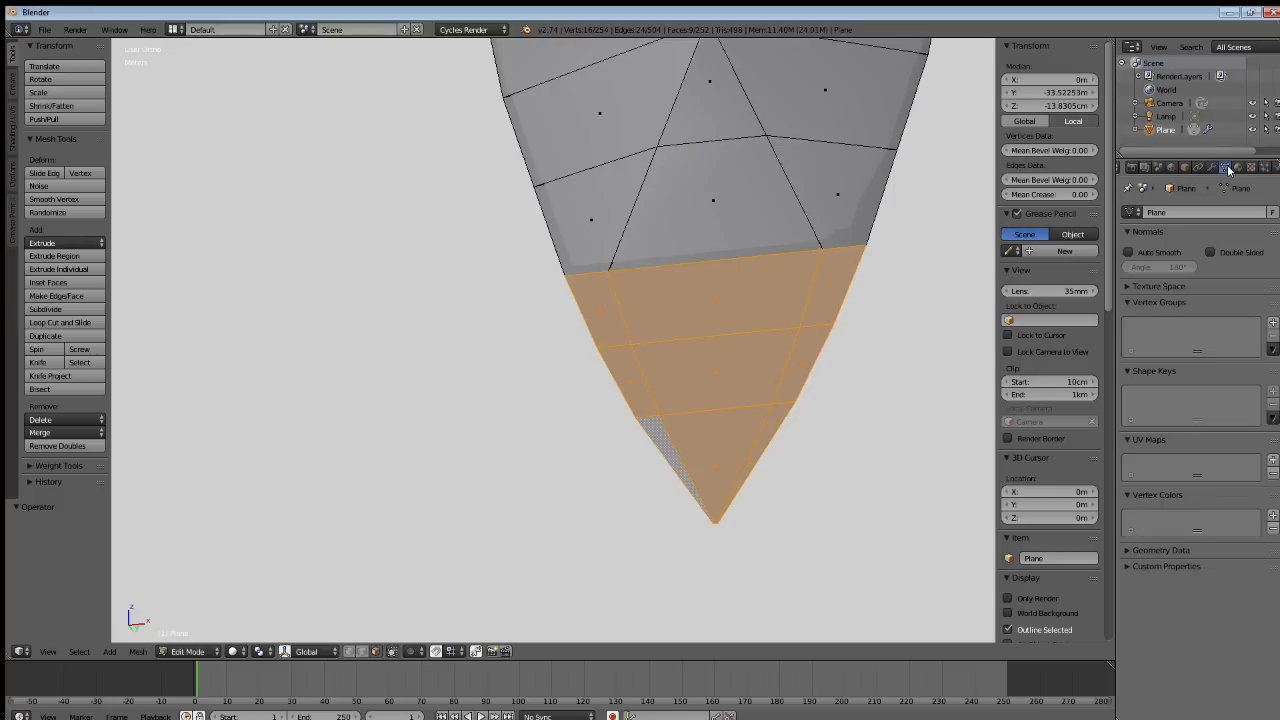
{"action": "left_click", "coordinate": [1211, 252]}
{"action": "mouse_move", "coordinate": [569, 287]}
{"action": "middle_mouse_down"}
{"action": "mouse_move", "coordinate": [620, 290]}
{"action": "mouse_move", "coordinate": [300, 280]}
{"action": "mouse_move", "coordinate": [294, 263]}
{"action": "mouse_move", "coordinate": [371, 234]}
{"action": "mouse_move", "coordinate": [332, 232]}
{"action": "mouse_move", "coordinate": [338, 288]}
{"action": "mouse_move", "coordinate": [296, 286]}
{"action": "mouse_move", "coordinate": [303, 278]}
{"action": "middle_mouse_up"}
{"action": "key", "text": "a"}
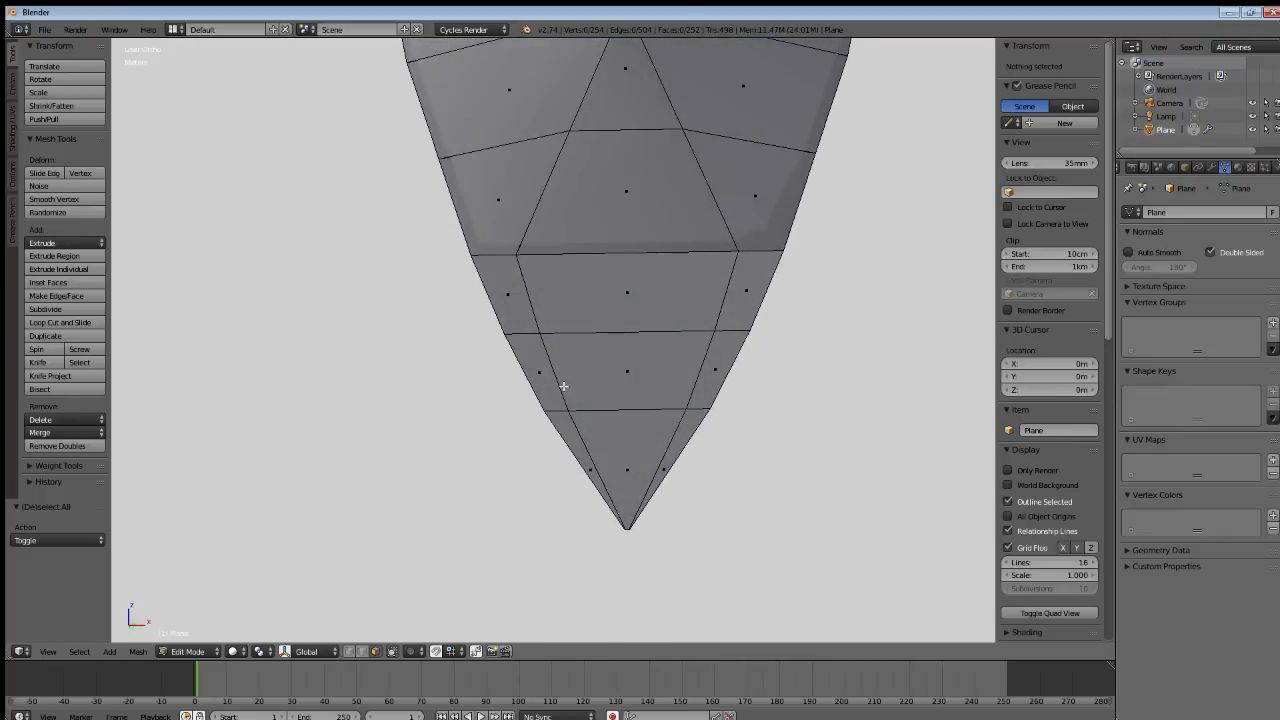
Examine the shading and shape of the tip, the blade's edge and the whole sword from several angles.
{"action": "middle_click_drag", "start_coordinate": [563, 386], "coordinate": [761, 402]}
{"action": "middle_click_drag", "start_coordinate": [547, 161], "coordinate": [592, 221]}
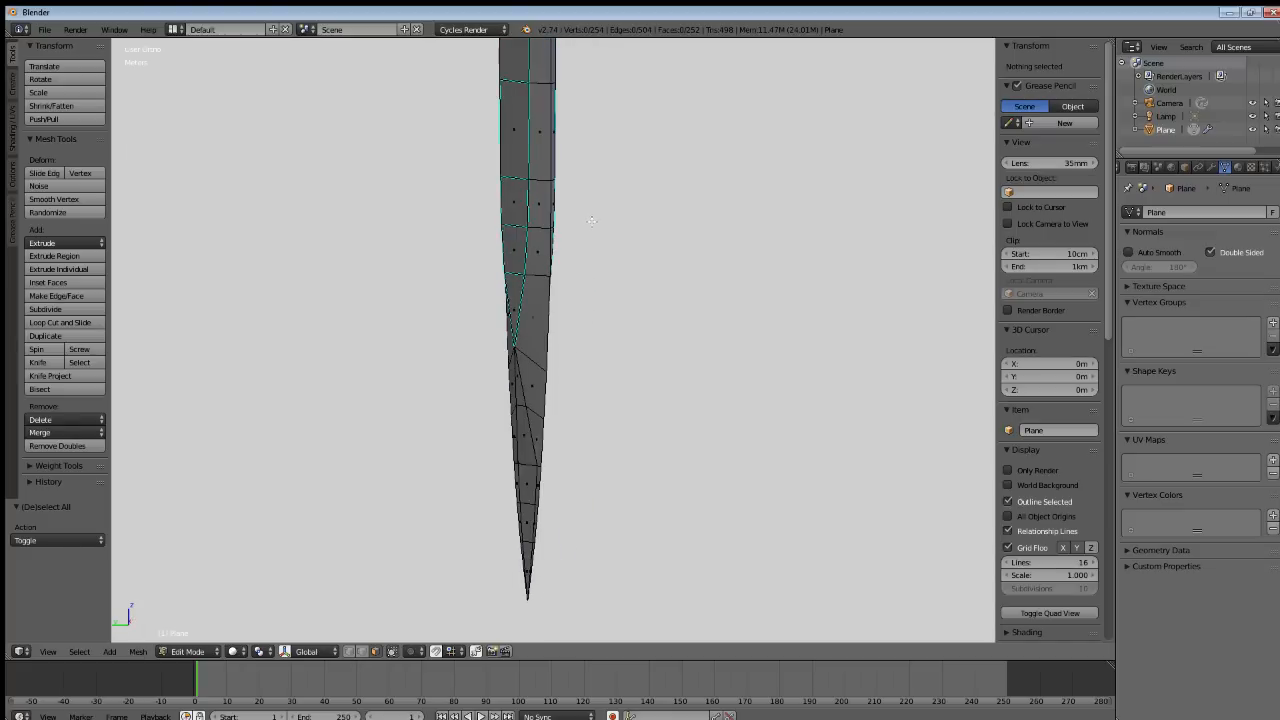
{"action": "mouse_move", "coordinate": [523, 396]}
{"action": "middle_mouse_down"}
{"action": "mouse_move", "coordinate": [523, 286]}
{"action": "mouse_move", "coordinate": [542, 321]}
{"action": "mouse_move", "coordinate": [457, 289]}
{"action": "mouse_move", "coordinate": [349, 286]}
{"action": "mouse_move", "coordinate": [330, 258]}
{"action": "mouse_move", "coordinate": [486, 217]}
{"action": "mouse_move", "coordinate": [461, 215]}
{"action": "mouse_move", "coordinate": [451, 177]}
{"action": "mouse_move", "coordinate": [523, 223]}
{"action": "mouse_move", "coordinate": [676, 258]}
{"action": "mouse_move", "coordinate": [703, 285]}
{"action": "mouse_move", "coordinate": [702, 265]}
{"action": "mouse_move", "coordinate": [368, 221]}
{"action": "mouse_move", "coordinate": [601, 241]}
{"action": "middle_mouse_up"}
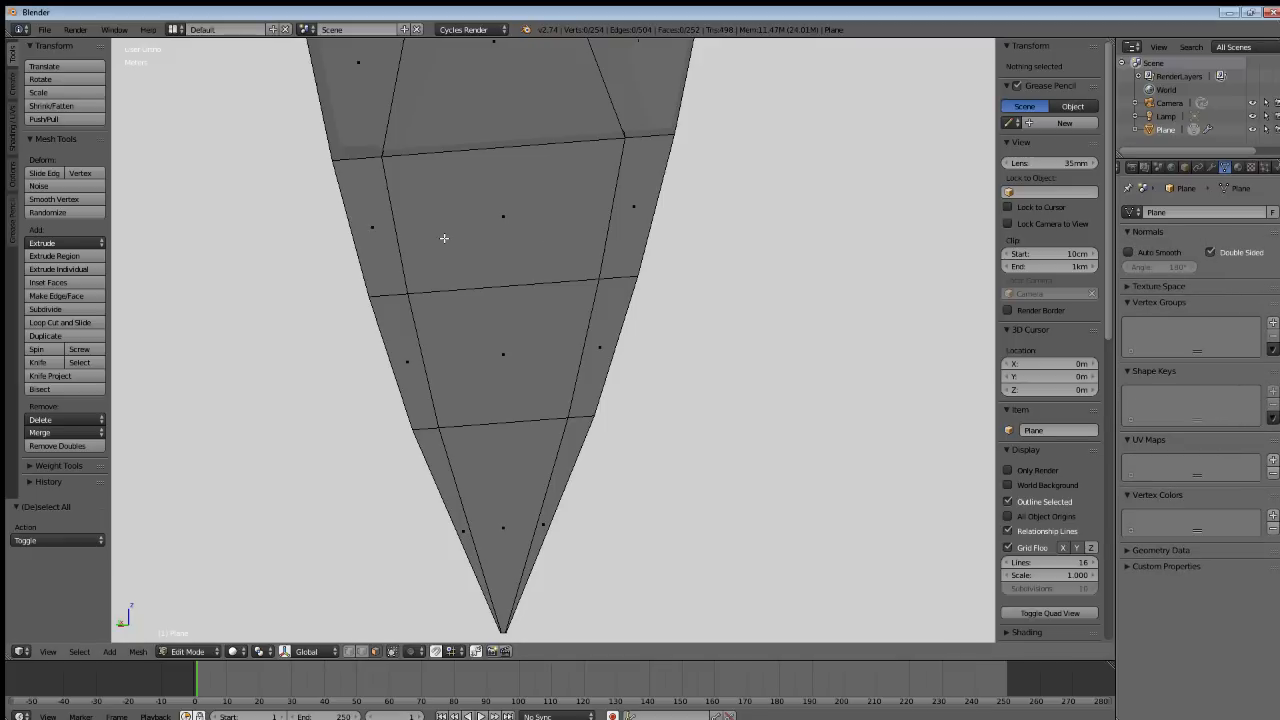
{"action": "mouse_move", "coordinate": [555, 298]}
{"action": "middle_mouse_down"}
{"action": "mouse_move", "coordinate": [377, 245]}
{"action": "mouse_move", "coordinate": [583, 297]}
{"action": "mouse_move", "coordinate": [394, 304]}
{"action": "mouse_move", "coordinate": [549, 298]}
{"action": "middle_mouse_up"}
{"action": "scroll", "coordinate": [549, 298], "scroll_direction": "down", "scroll_amount": 3}
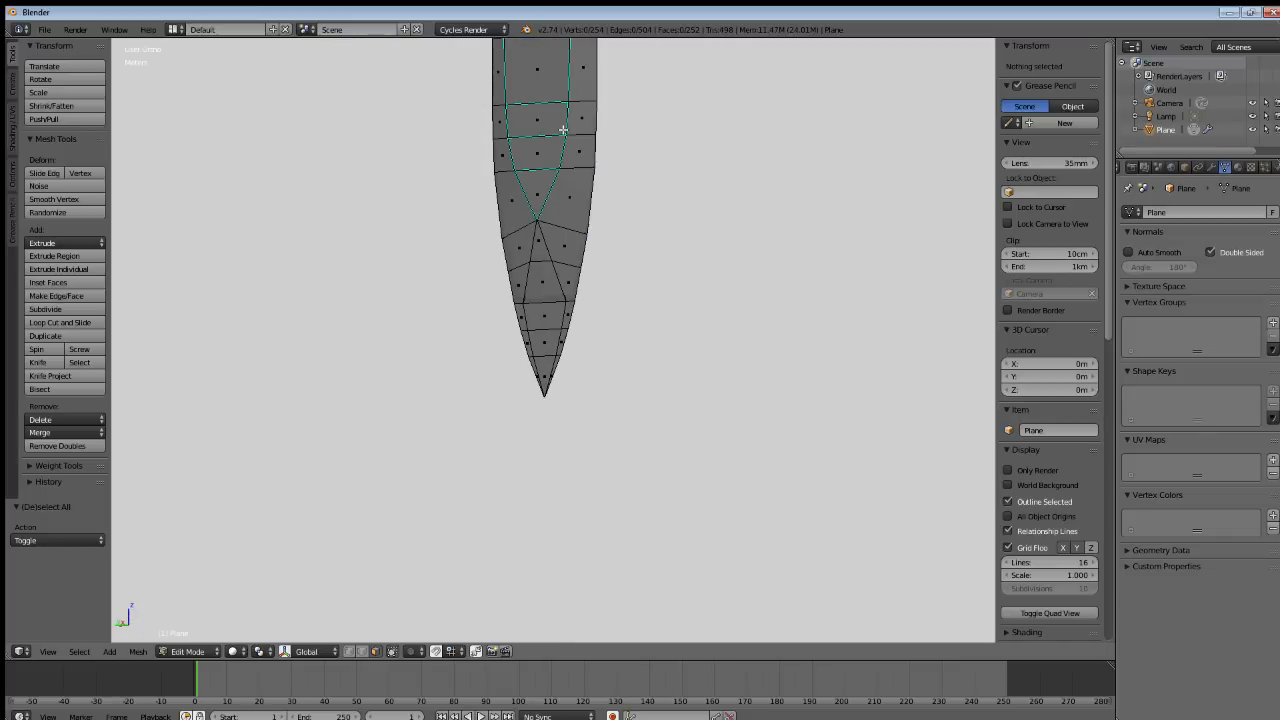
{"action": "middle_click_drag", "start_coordinate": [563, 130], "coordinate": [541, 398], "text": "shift"}
{"action": "middle_click_drag", "start_coordinate": [512, 142], "coordinate": [527, 371], "text": "shift"}
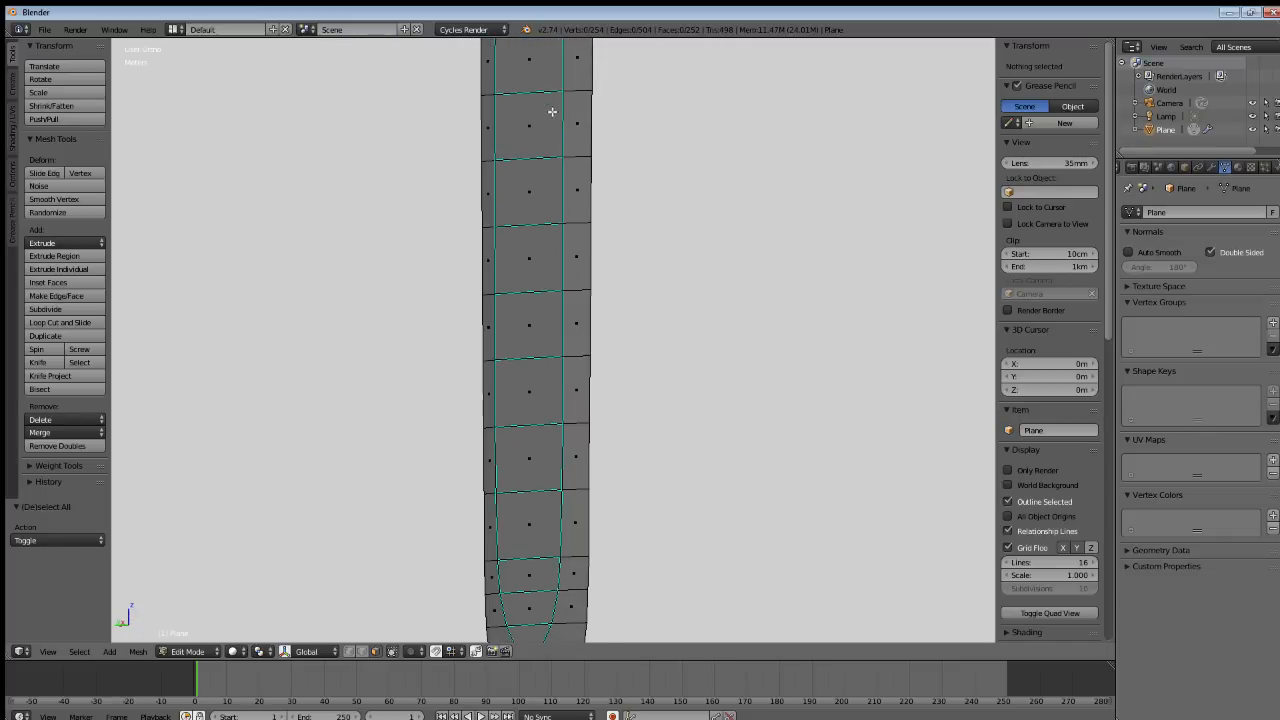
{"action": "middle_click_drag", "start_coordinate": [552, 112], "coordinate": [286, 234]}
{"action": "scroll", "coordinate": [436, 166], "scroll_direction": "down", "scroll_amount": 1}
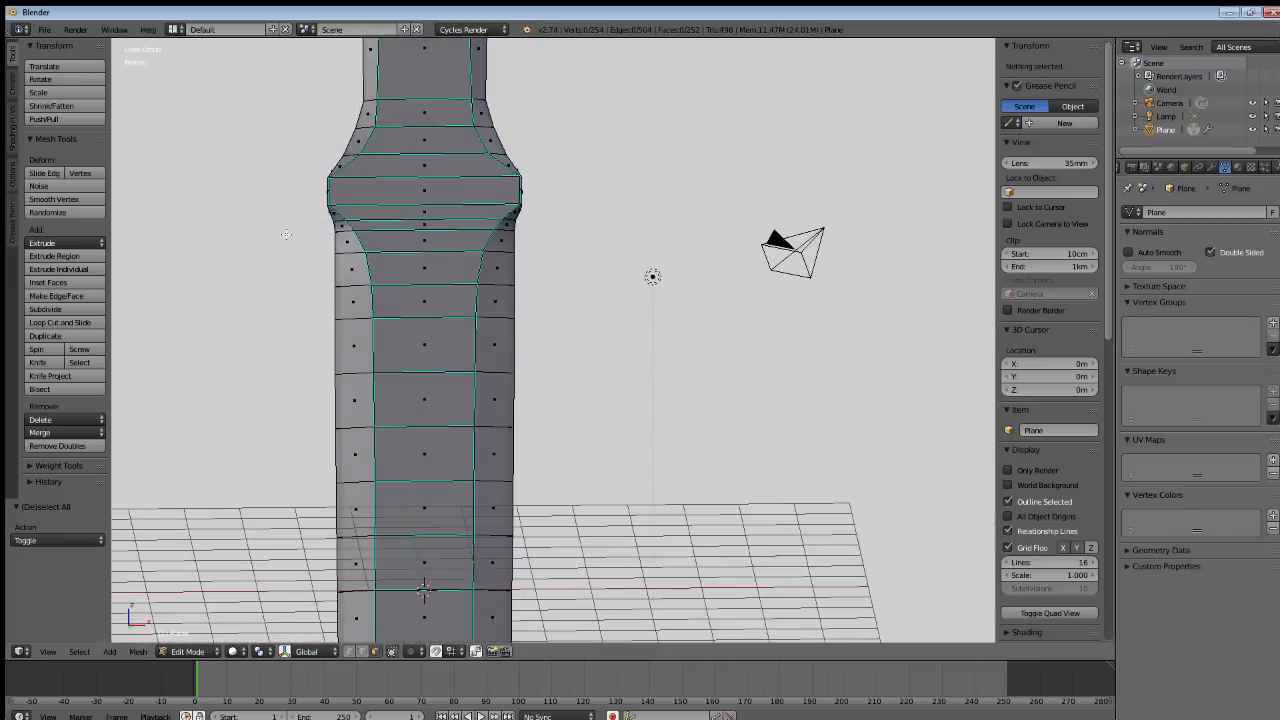
{"action": "key", "text": "Tab"}
{"action": "scroll", "coordinate": [395, 229], "scroll_direction": "down", "scroll_amount": 6}
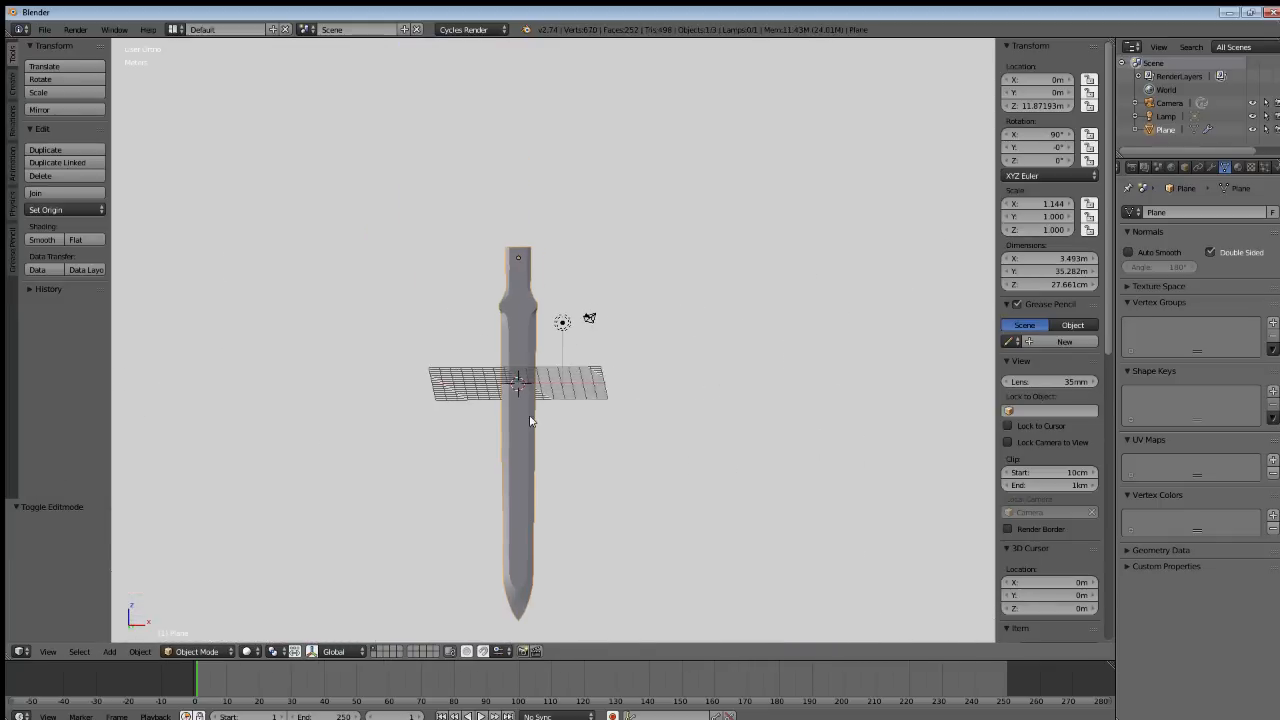
{"action": "middle_click_drag", "start_coordinate": [530, 421], "coordinate": [506, 338]}
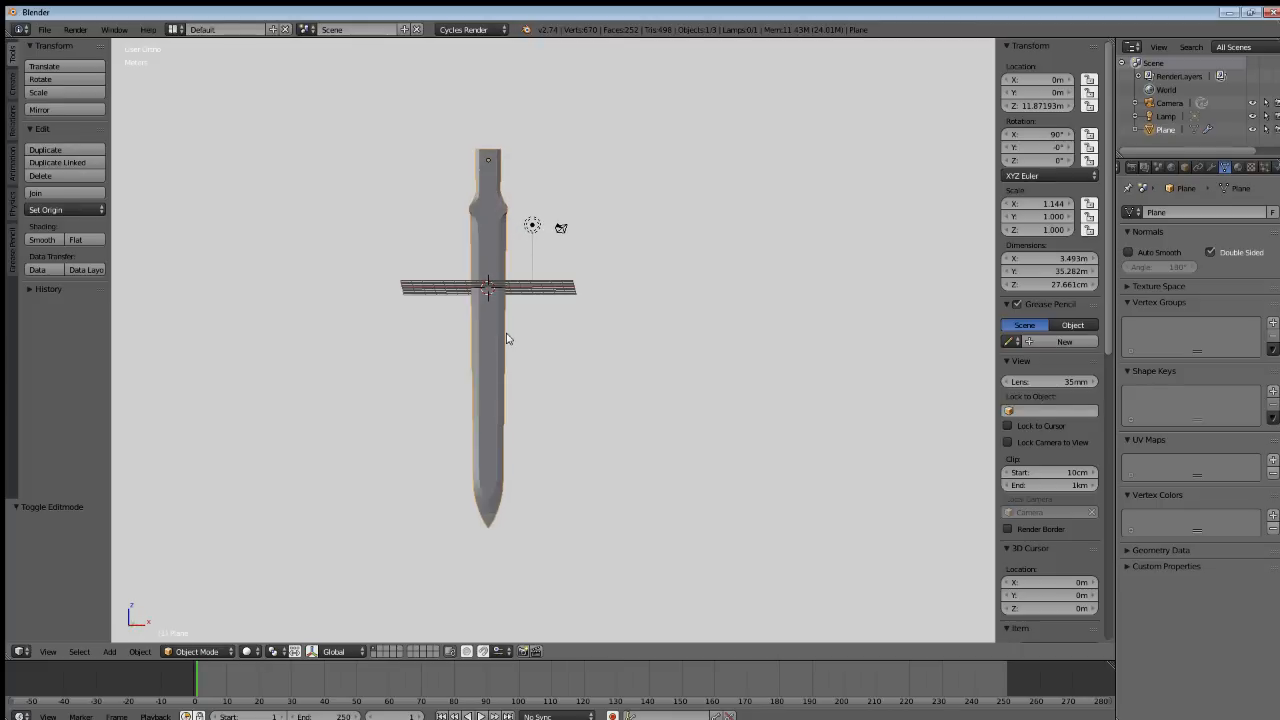
In front wireframe view, move the vertices at the blade's upper end about 19 cm up along Z into the guard.
{"action": "key", "text": "KP_1"}
{"action": "scroll", "coordinate": [520, 345], "scroll_direction": "up", "scroll_amount": 4}
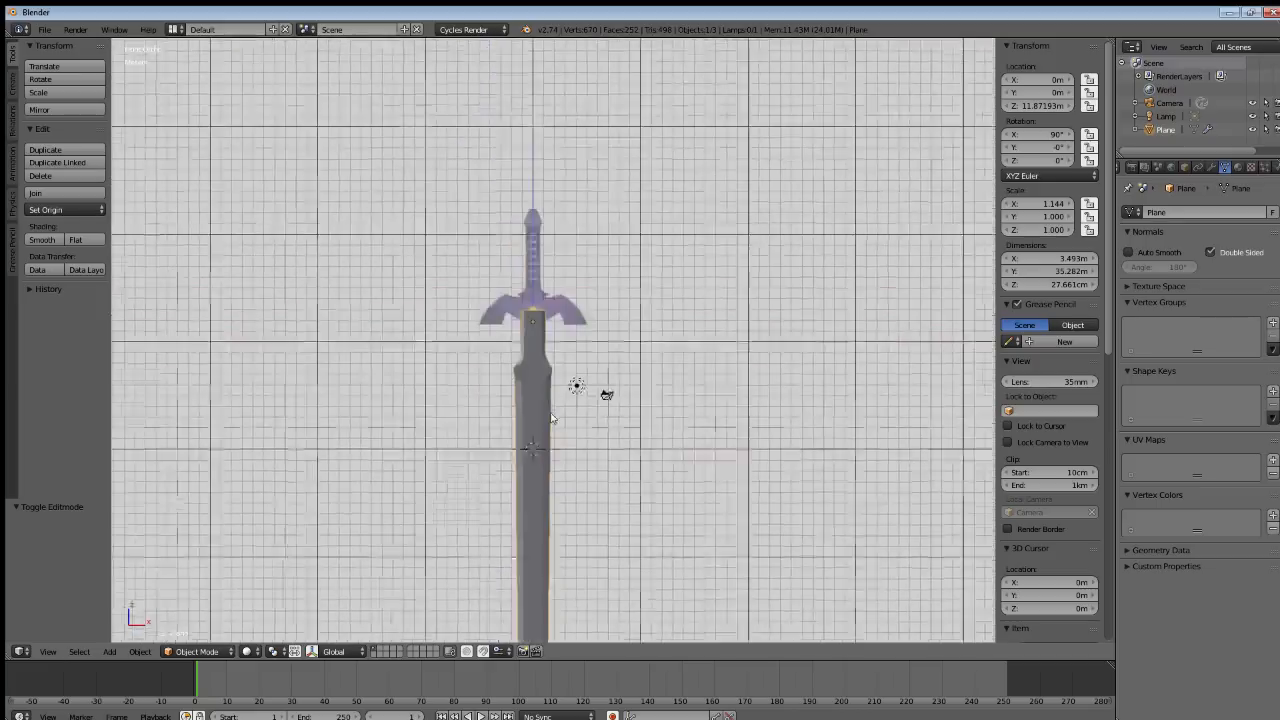
{"action": "scroll", "coordinate": [533, 345], "scroll_direction": "up", "scroll_amount": 8}
{"action": "middle_click_drag", "start_coordinate": [397, 263], "coordinate": [553, 426], "text": "shift"}
{"action": "scroll", "coordinate": [551, 394], "scroll_direction": "up", "scroll_amount": 3}
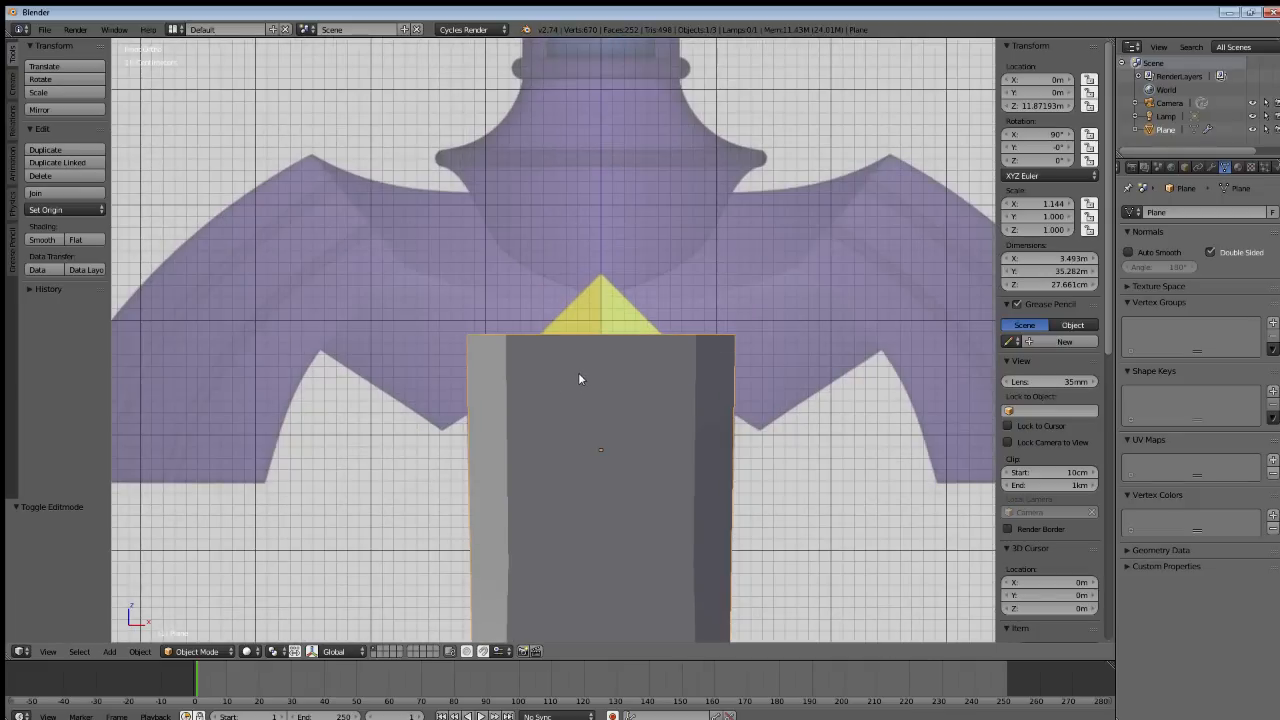
{"action": "key", "text": "Tab"}
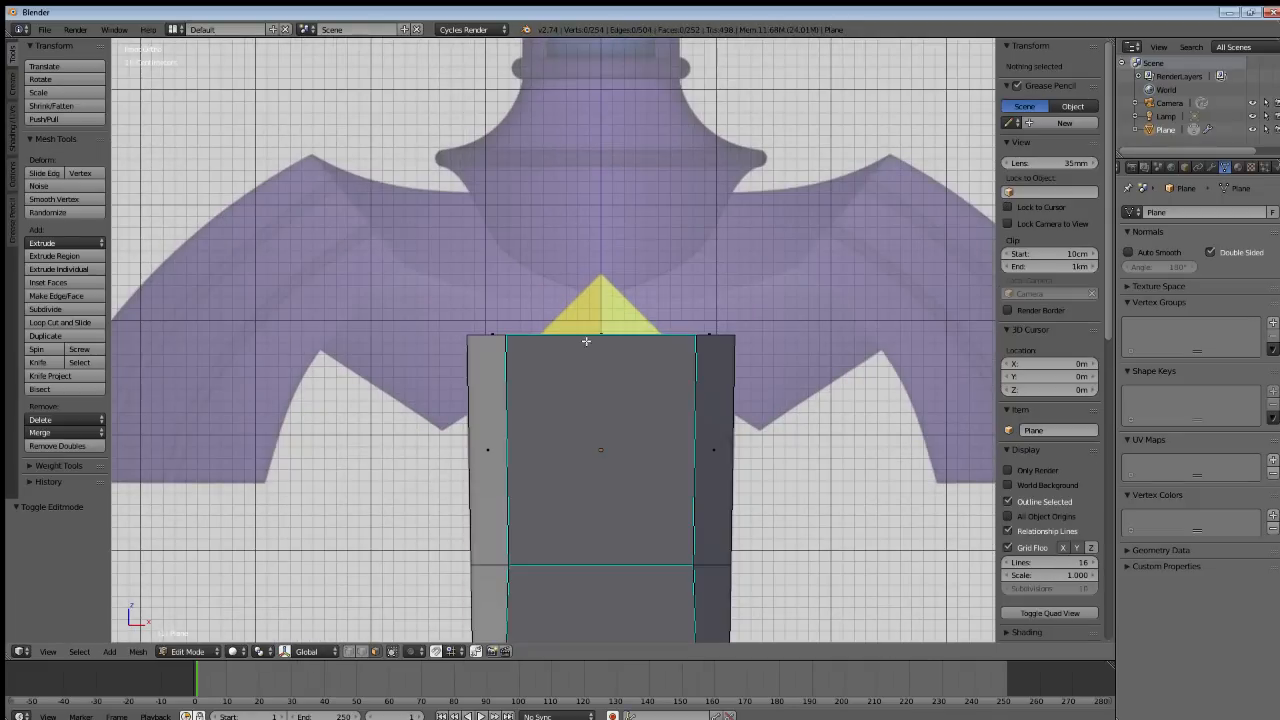
{"action": "key", "text": "z"}
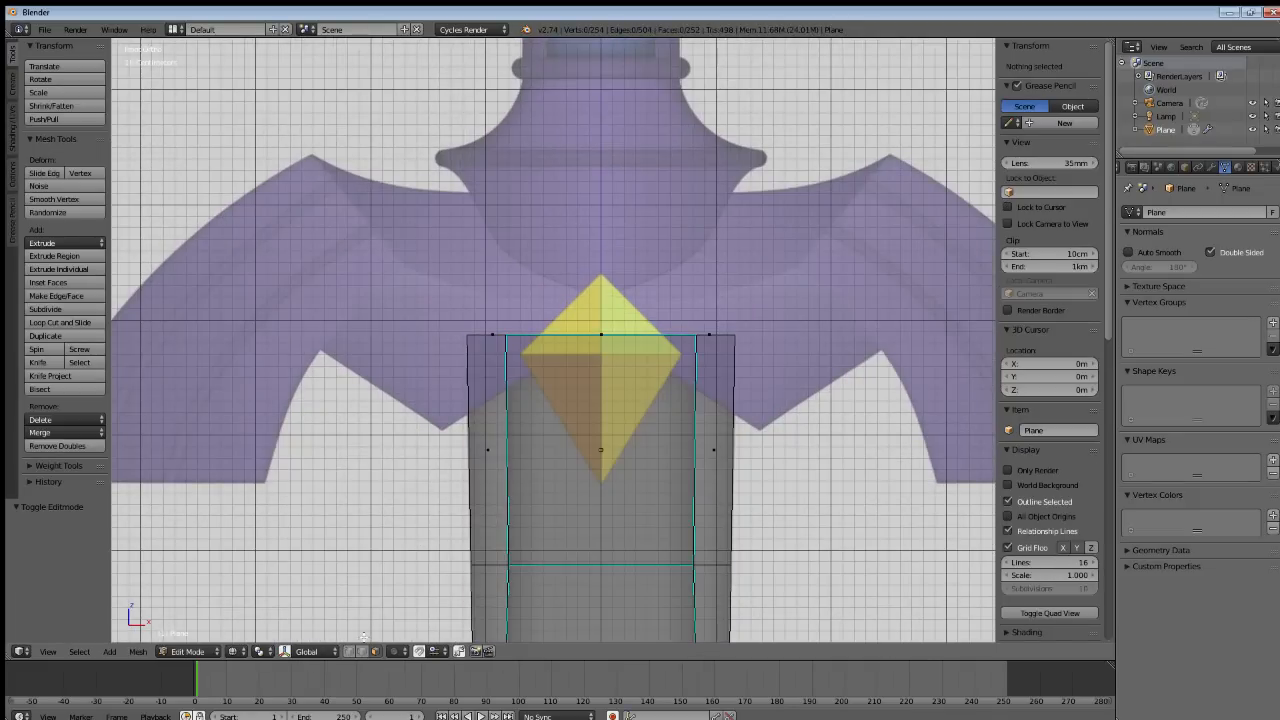
{"action": "left_click", "coordinate": [350, 651]}
{"action": "left_click_drag", "start_coordinate": [455, 330], "coordinate": [760, 372]}
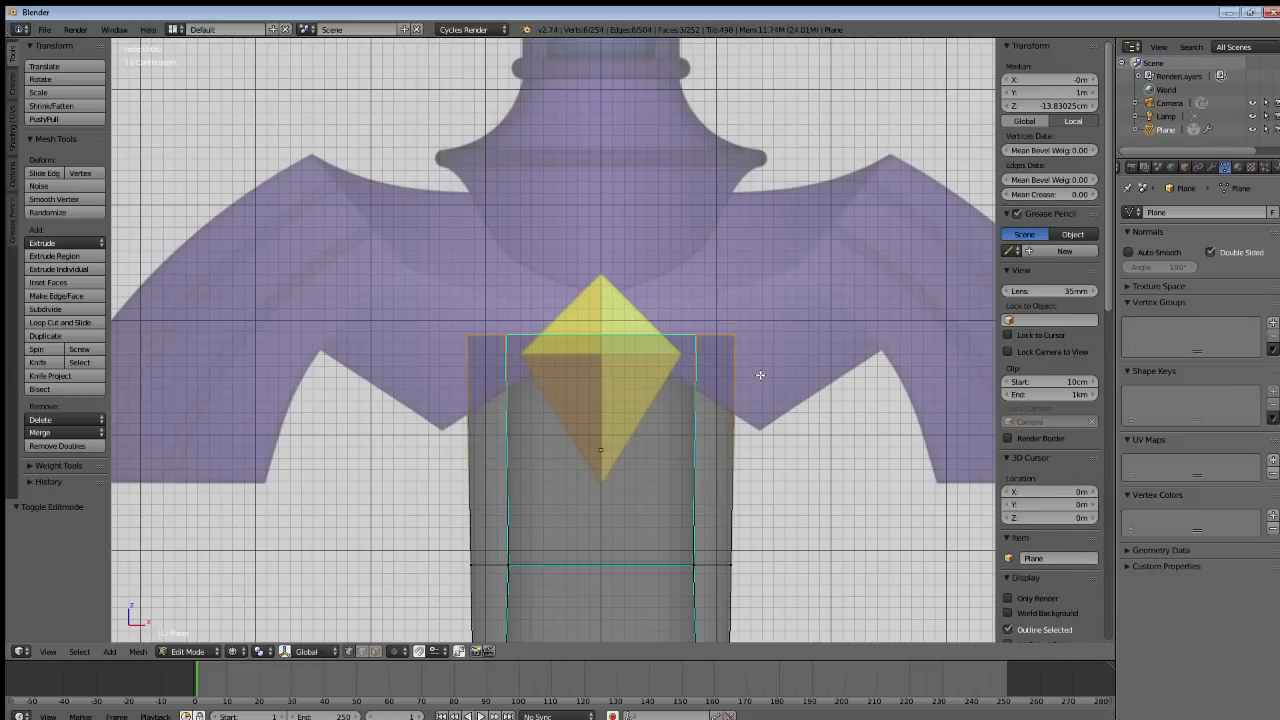
{"action": "key", "text": "g"}
{"action": "key", "text": "z"}
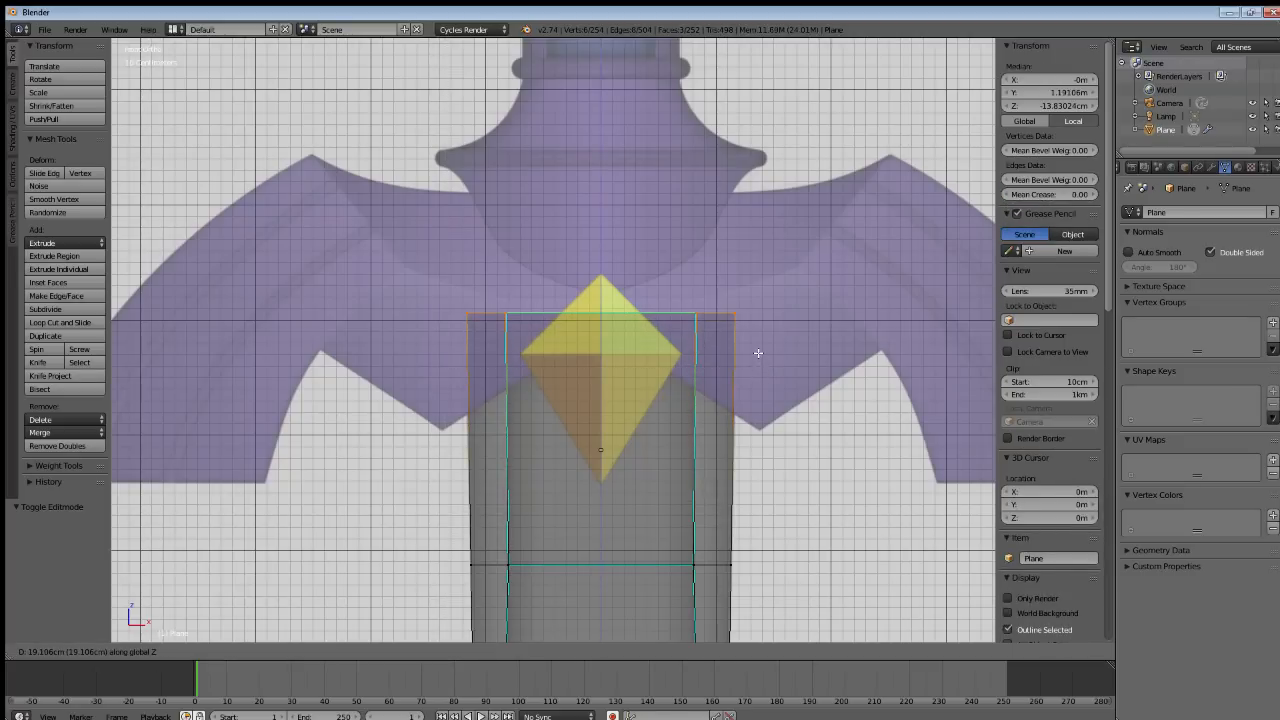
{"action": "left_click", "coordinate": [758, 353]}
{"action": "key", "text": "a"}
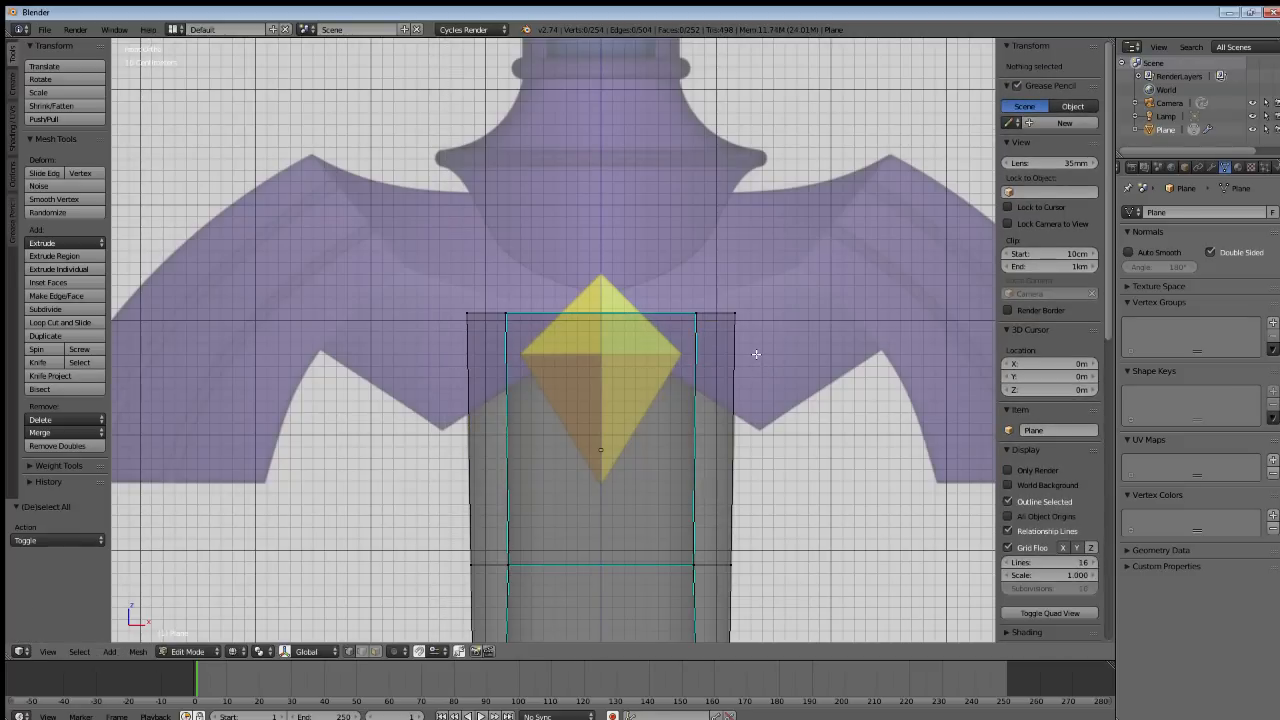
Leave the blade's edit mode, add a new plane and rotate it 90° about X to face the front view.
{"action": "key", "text": "Tab"}
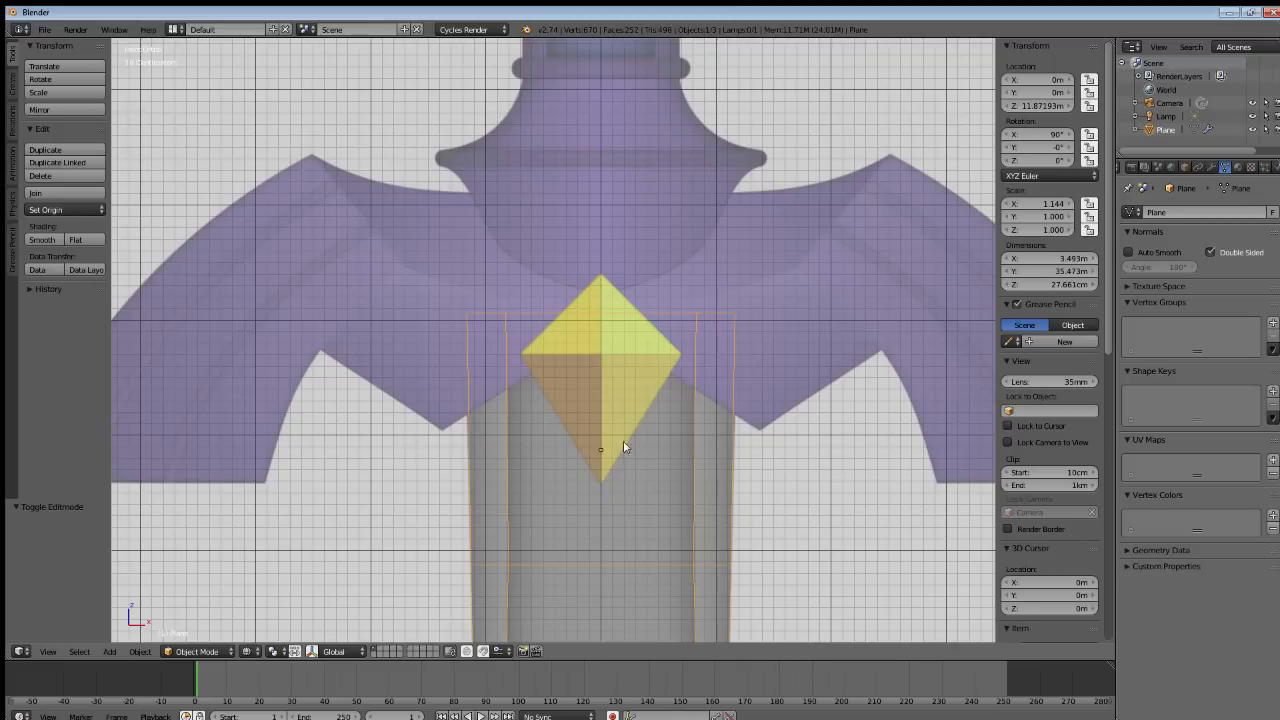
{"action": "scroll", "coordinate": [623, 447], "scroll_direction": "down", "scroll_amount": 8}
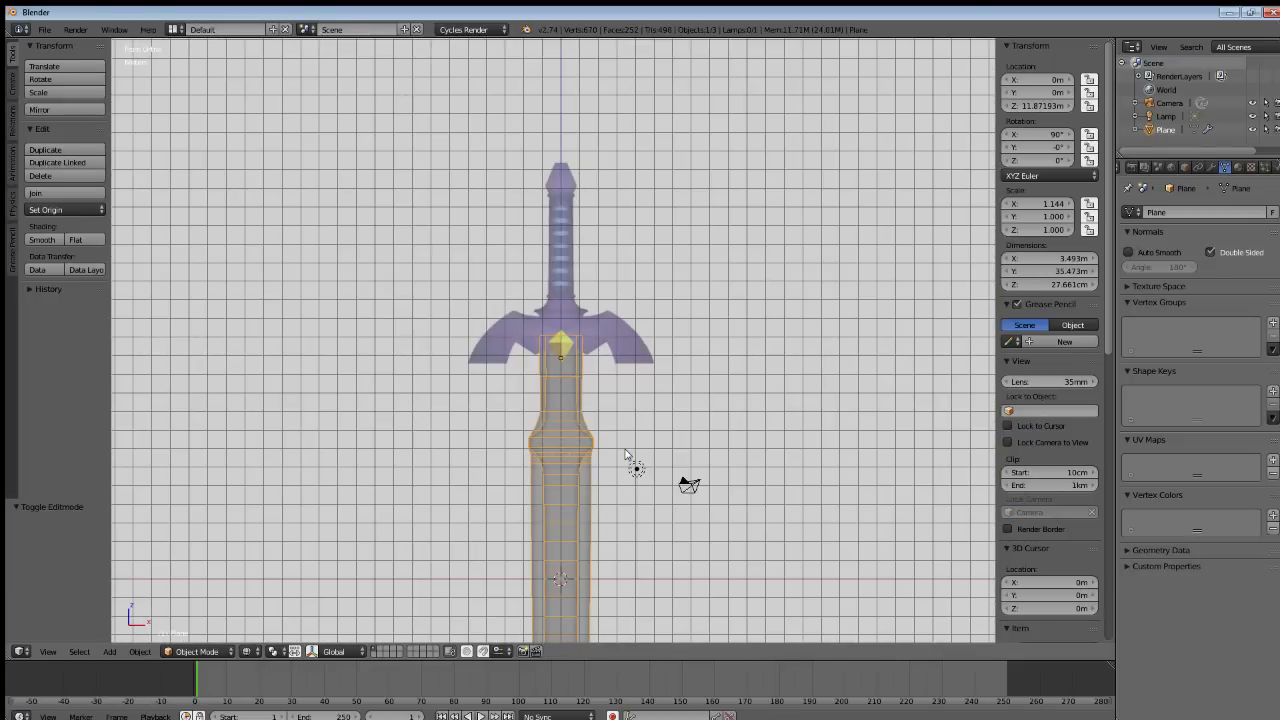
{"action": "key", "text": "shift+a"}
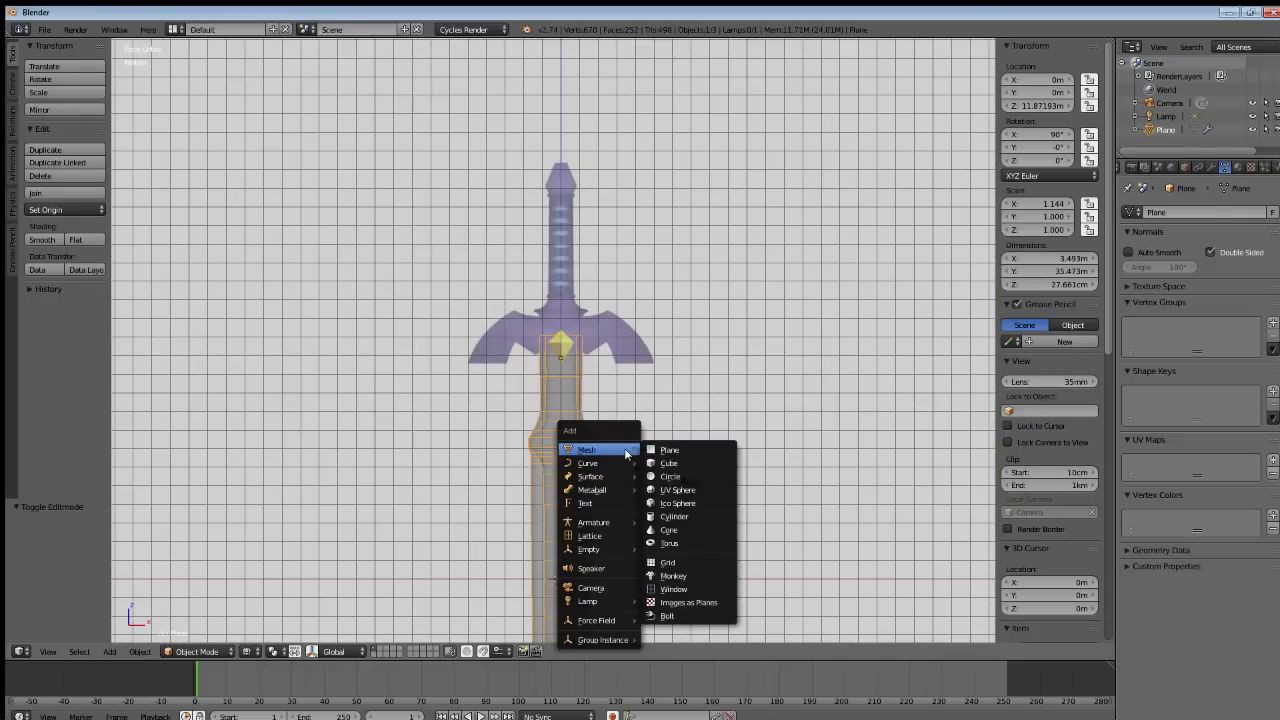
{"action": "left_click", "coordinate": [657, 452]}
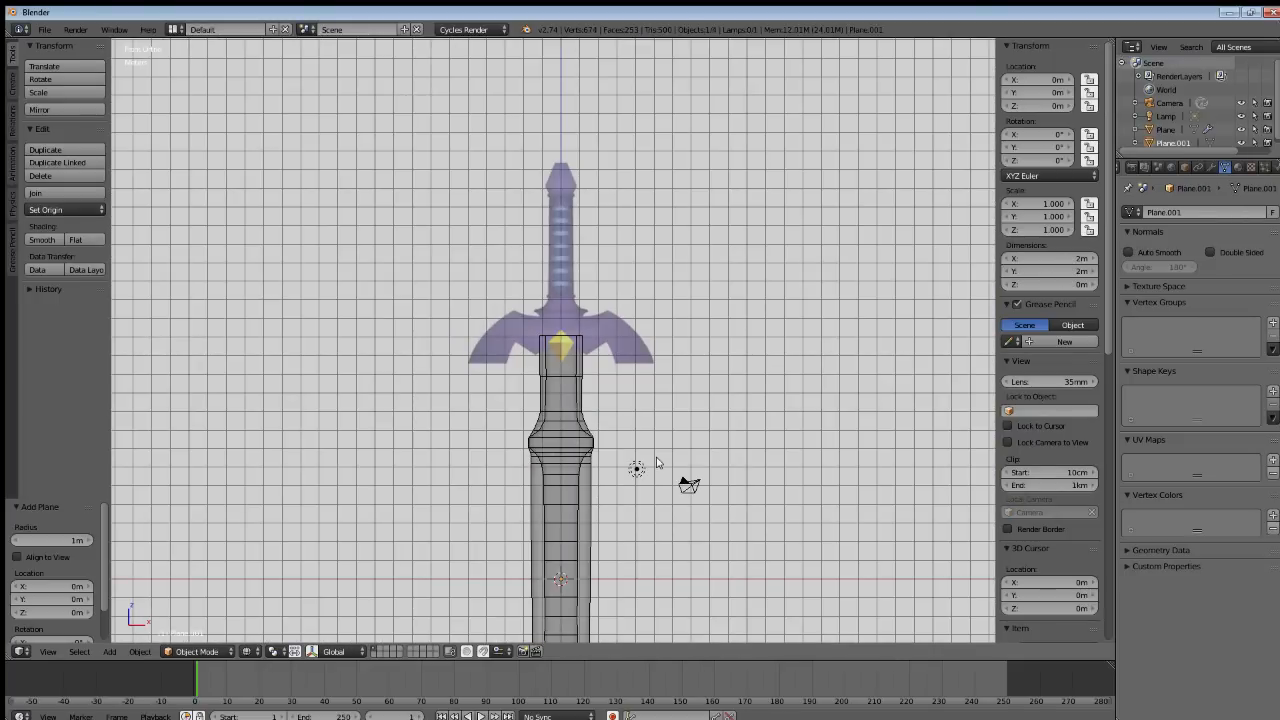
{"action": "type", "text": "rx90"}
{"action": "key", "text": "Return"}
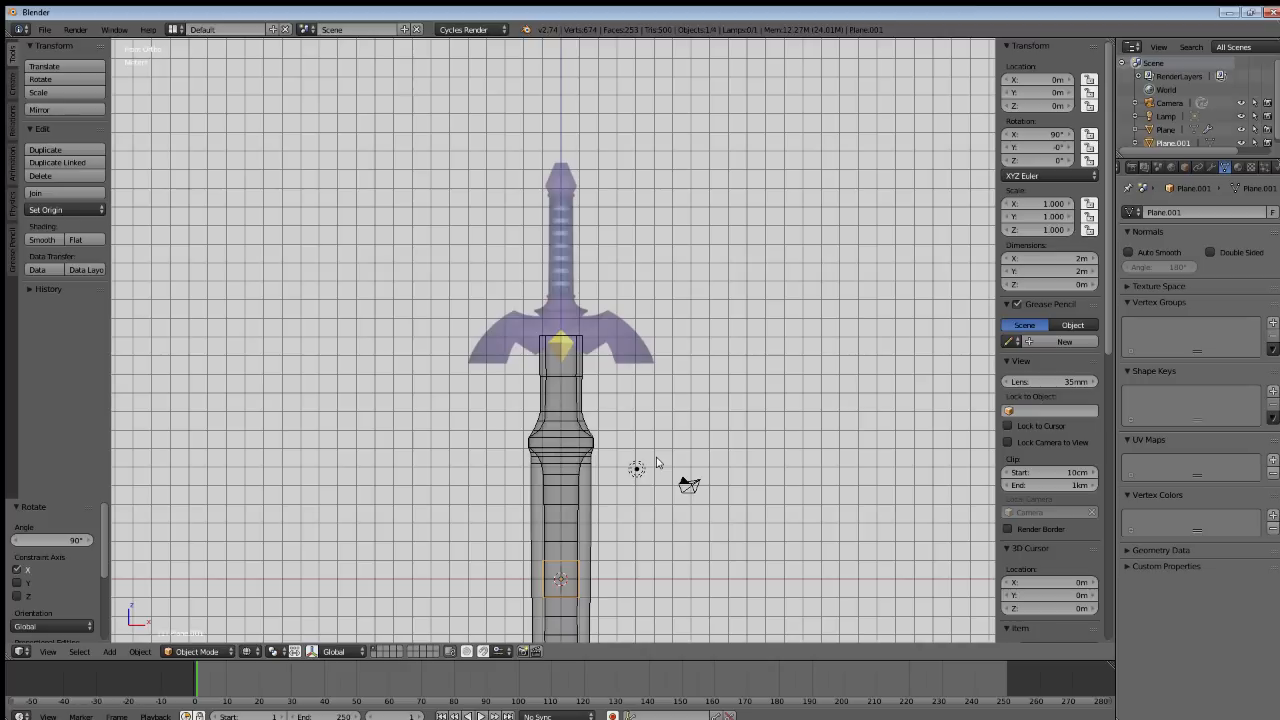
Move the new plane about 13.87 m up along Z onto the sword's guard.
{"action": "key", "text": "g"}
{"action": "key", "text": "z"}
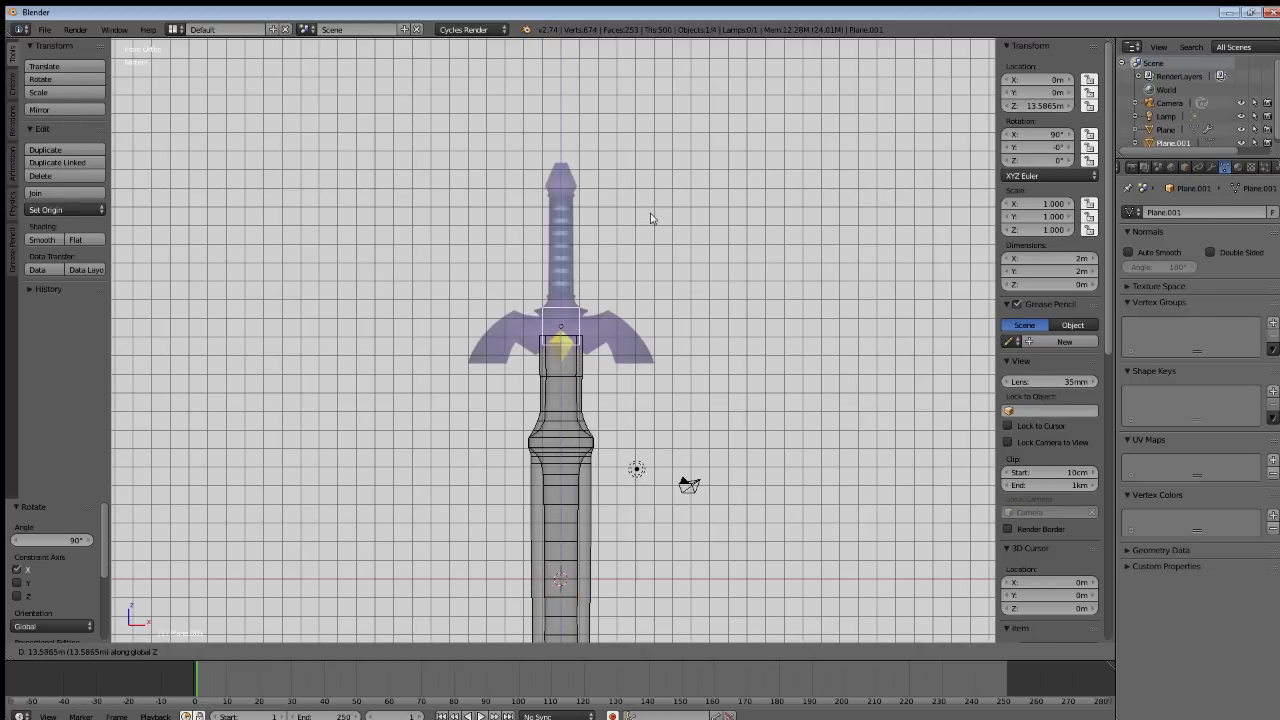
{"action": "left_click", "coordinate": [650, 212]}
Select only the plane's lower-left vertex, then shift the whole plane about 1.01 m along negative X so its right edge meets the sword's centreline.
{"action": "scroll", "coordinate": [594, 326], "scroll_direction": "up", "scroll_amount": 8}
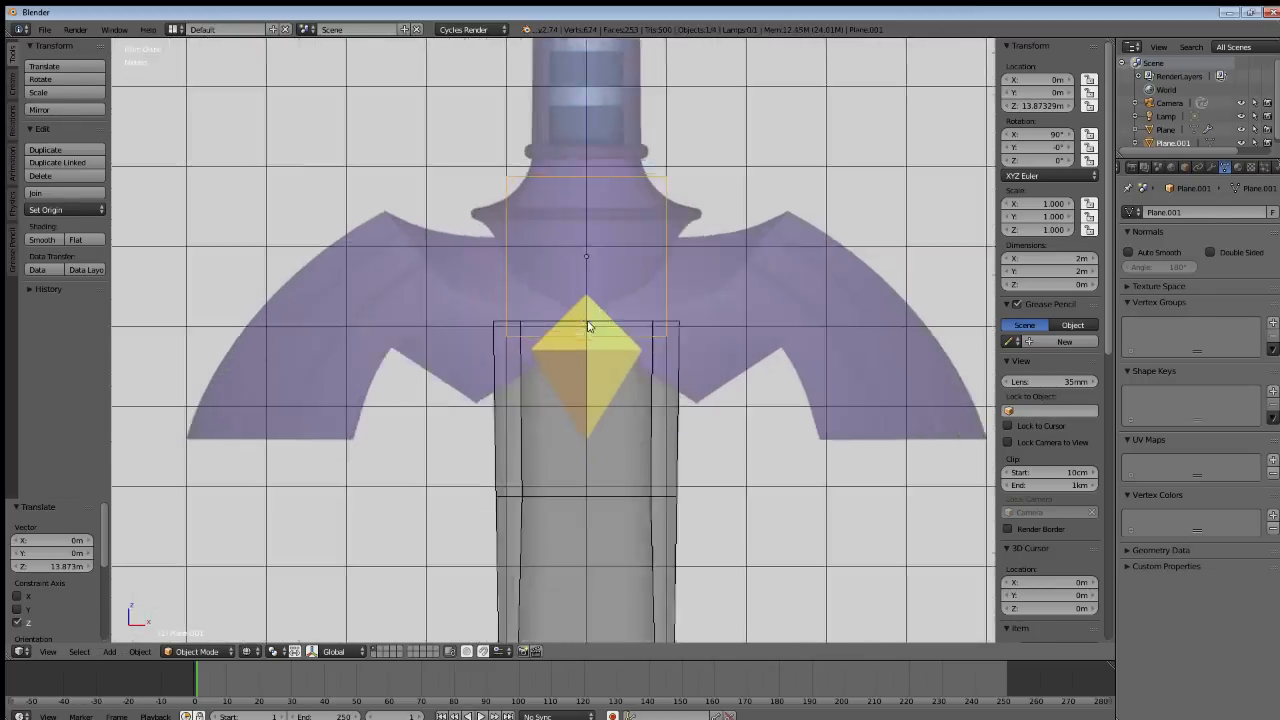
{"action": "middle_click_drag", "start_coordinate": [596, 352], "coordinate": [582, 409], "text": "shift"}
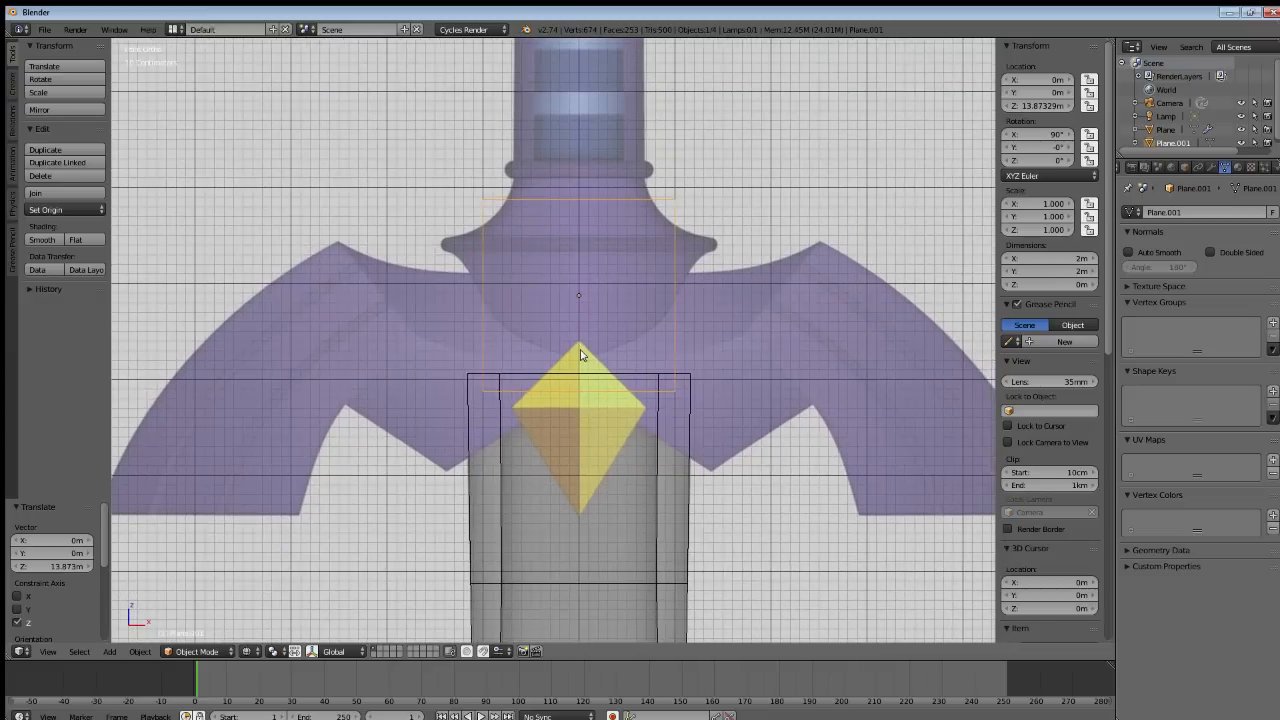
{"action": "key", "text": "Tab"}
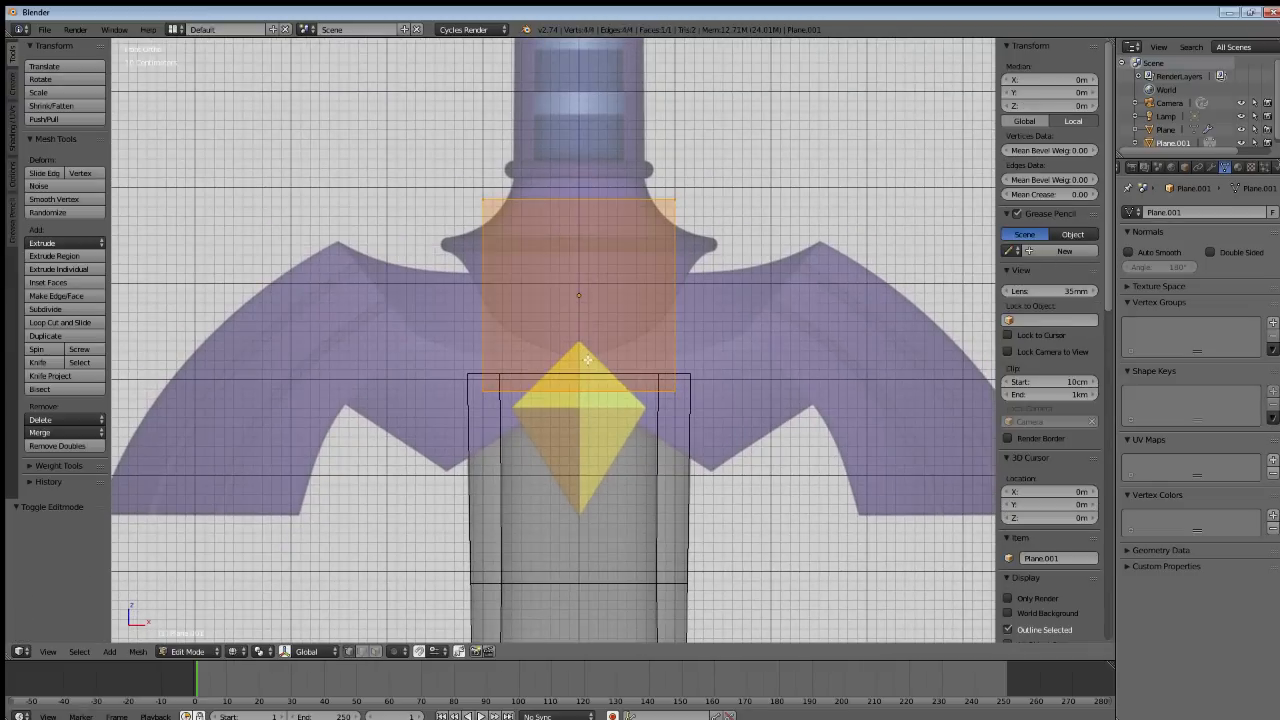
{"action": "key", "text": "a"}
{"action": "right_click", "coordinate": [485, 393]}
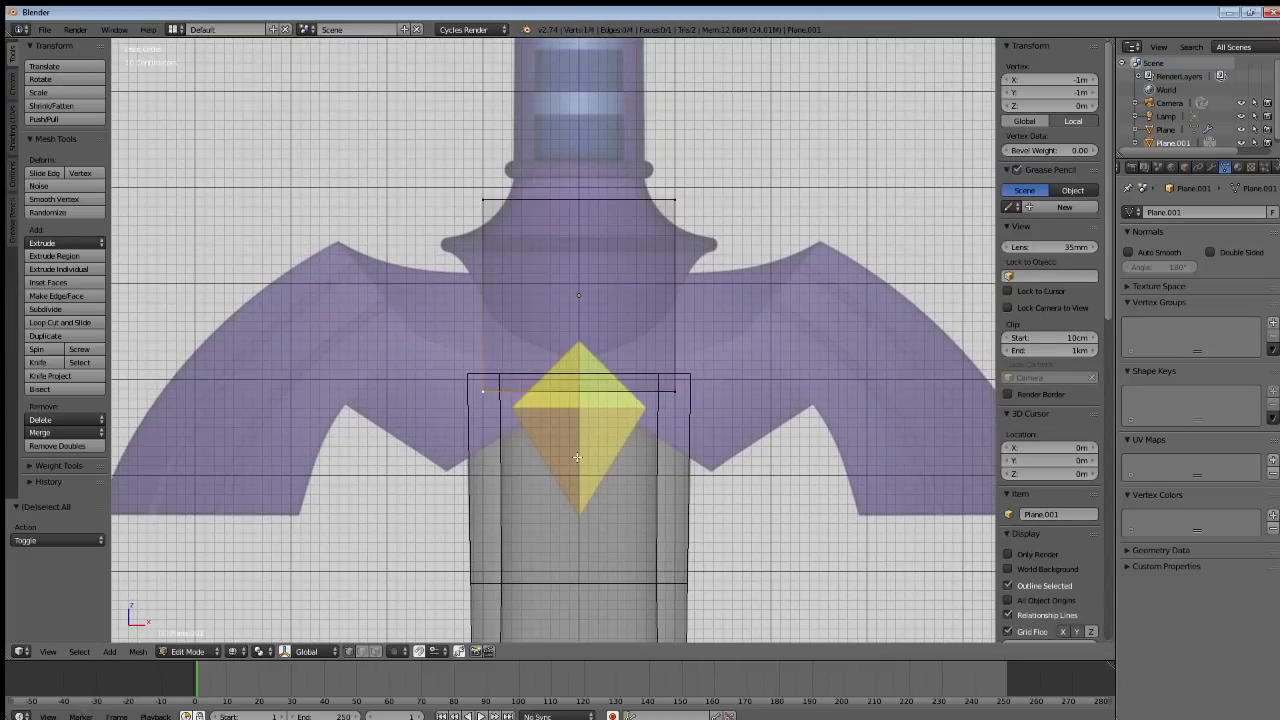
{"action": "key", "text": "Tab"}
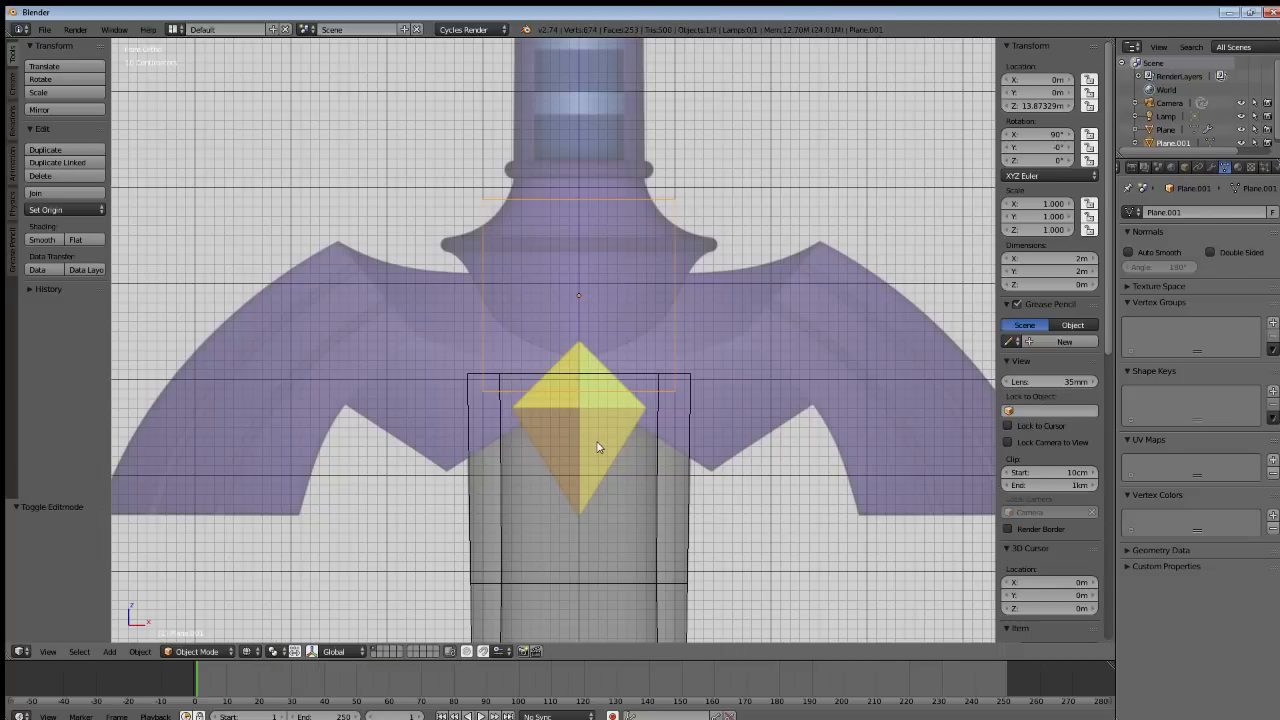
{"action": "key", "text": "g"}
{"action": "key", "text": "x"}
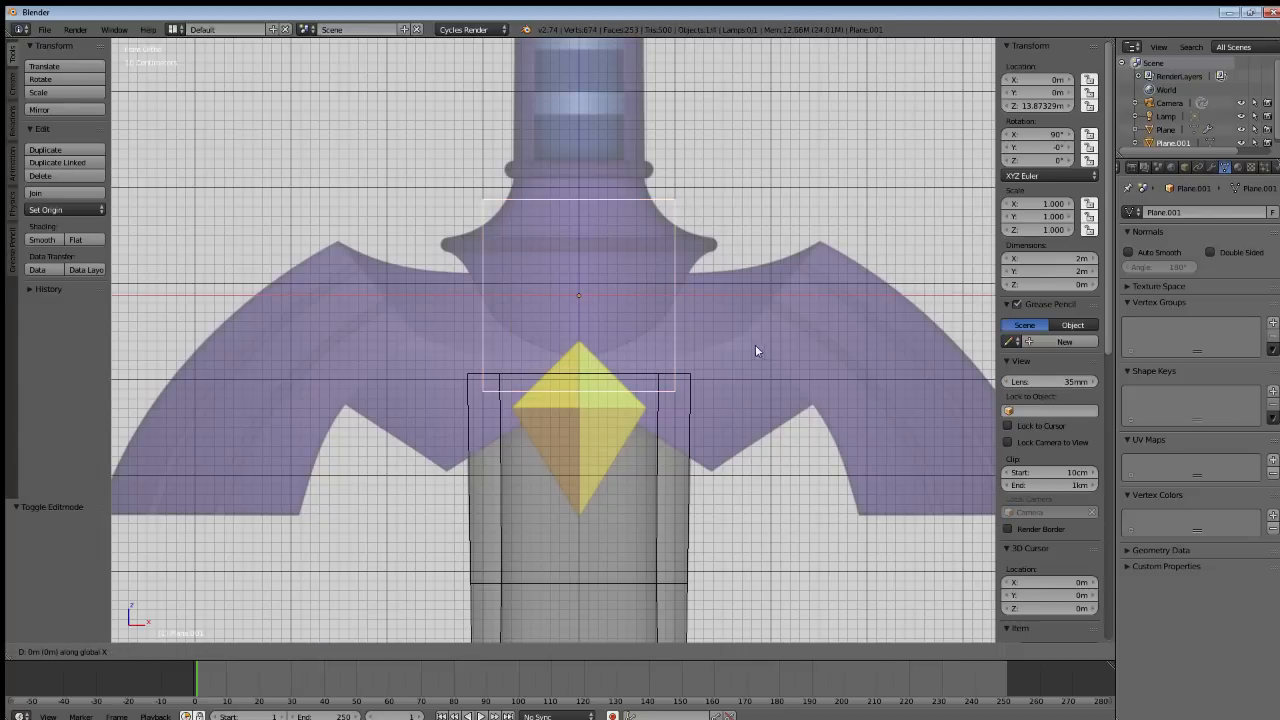
{"action": "left_click", "coordinate": [666, 347]}
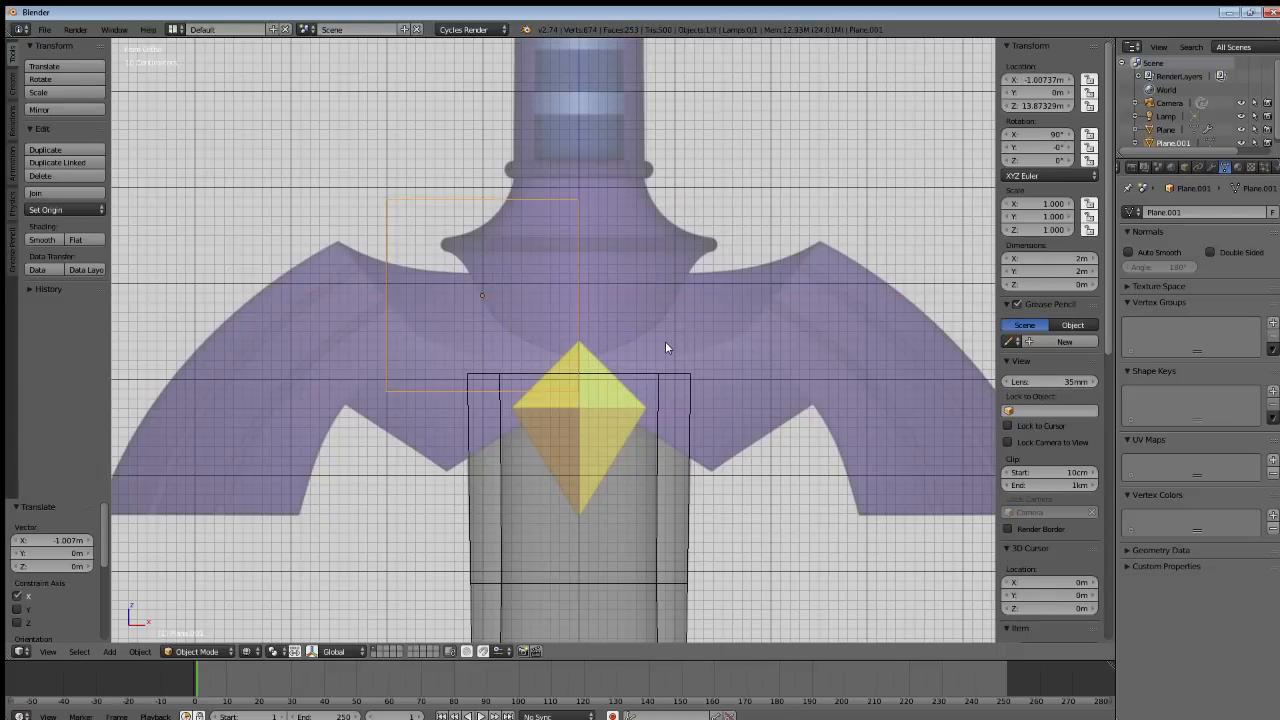
Move the plane's lower-left vertex about 61 cm along X and 84 cm down in Z onto the guard's lower point beside the blade.
{"action": "key", "text": "Tab"}
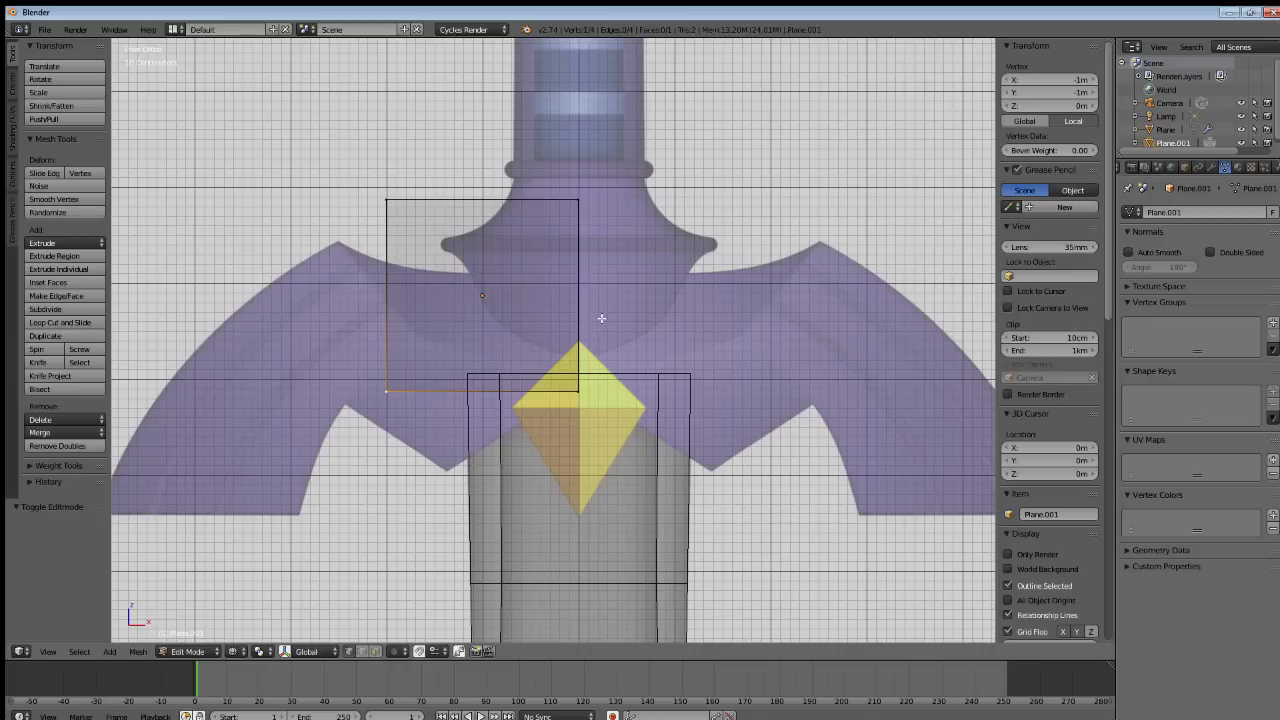
{"action": "key", "text": "g"}
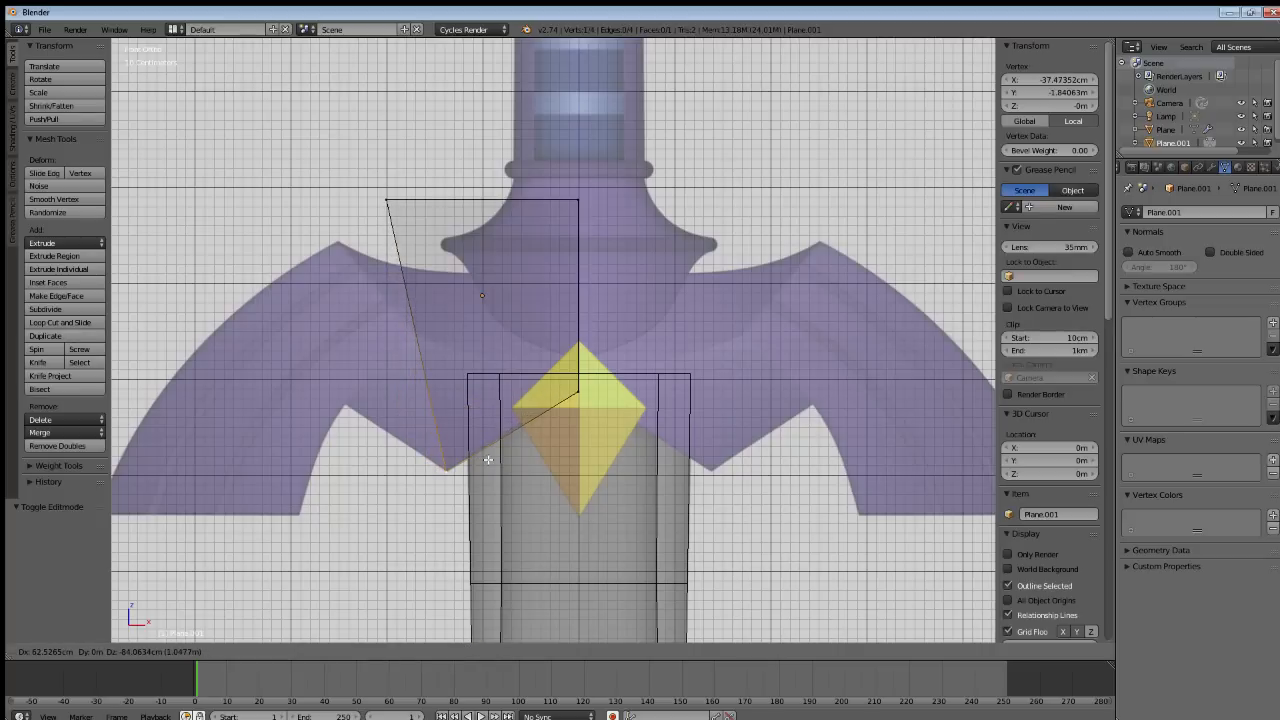
{"action": "left_click", "coordinate": [507, 437]}
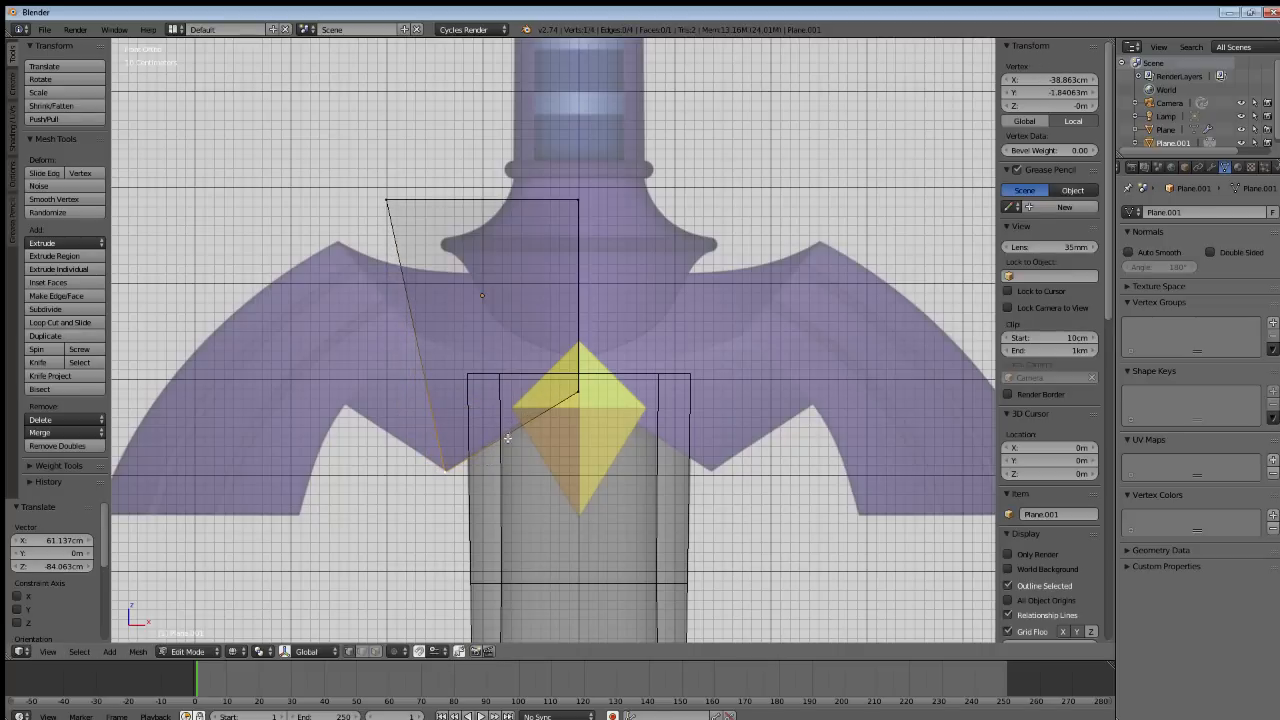
On the plane's centreline edge, move the lower vertex about 8 cm up and the upper vertex about 1.83 m down along Z.
{"action": "right_click", "coordinate": [578, 398]}
{"action": "key", "text": "g"}
{"action": "key", "text": "z"}
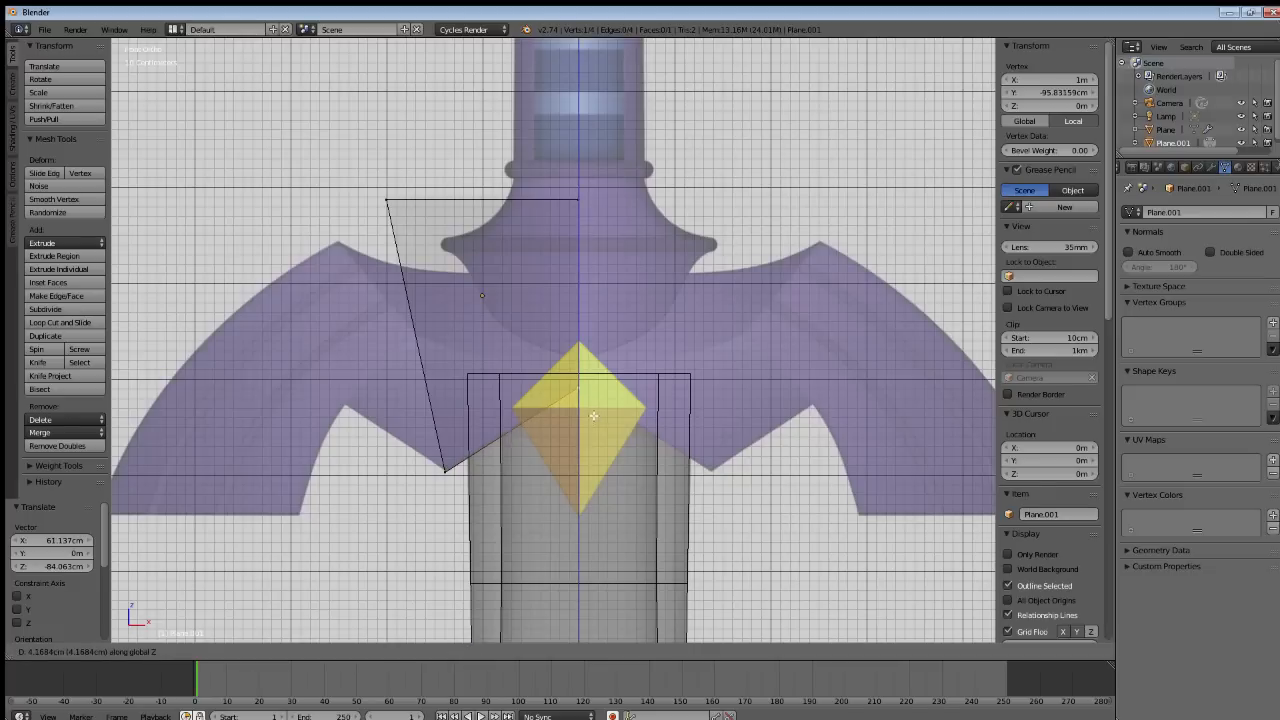
{"action": "left_click", "coordinate": [591, 404]}
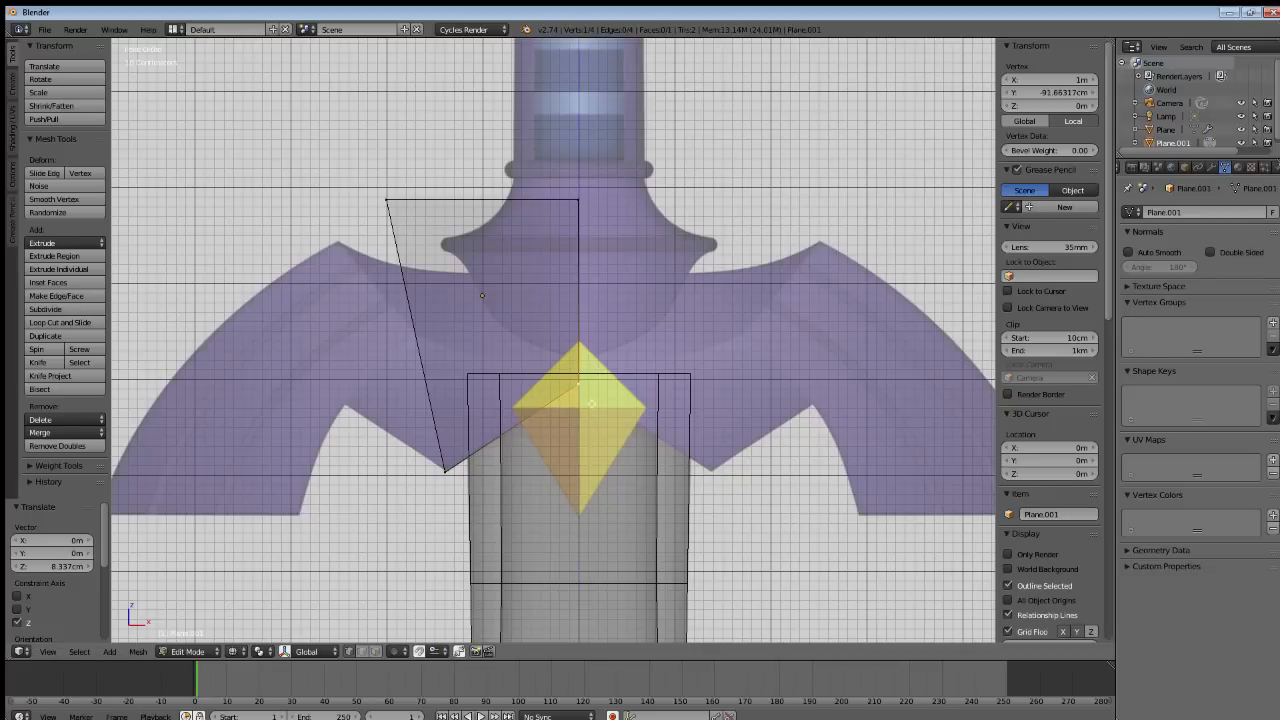
{"action": "right_click", "coordinate": [581, 194]}
{"action": "key", "text": "g"}
{"action": "key", "text": "z"}
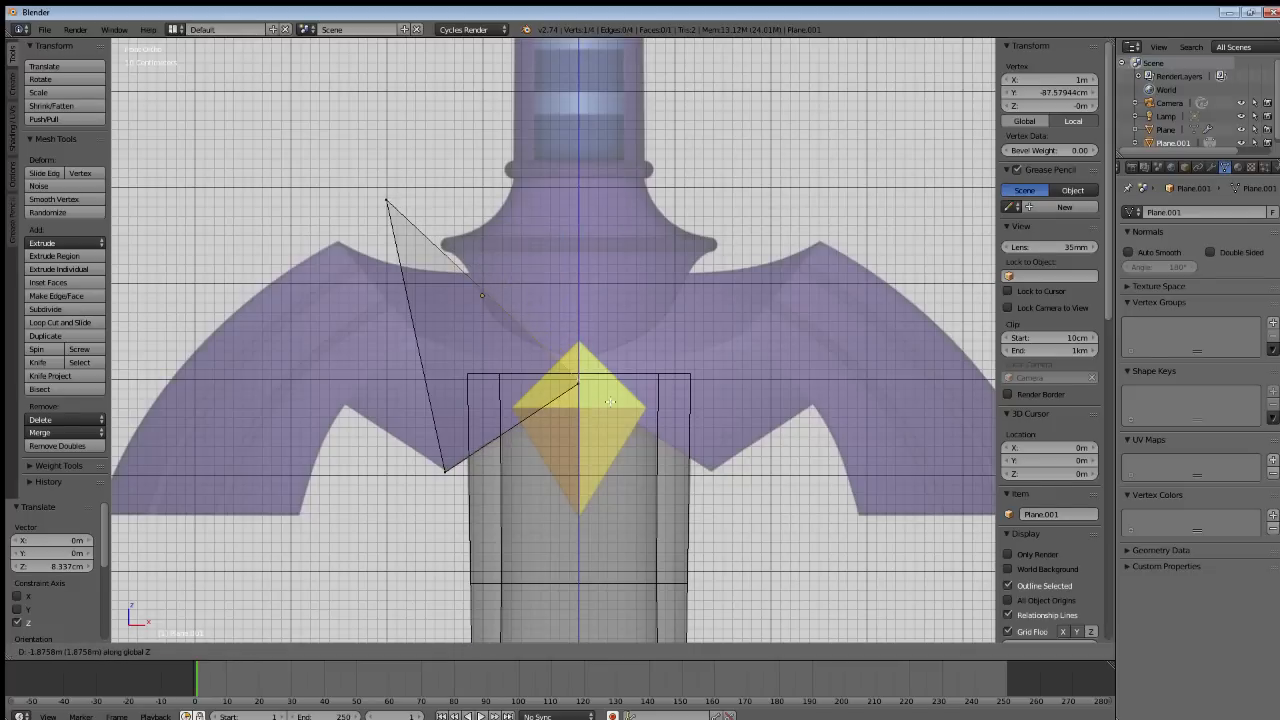
{"action": "left_click", "coordinate": [611, 397]}
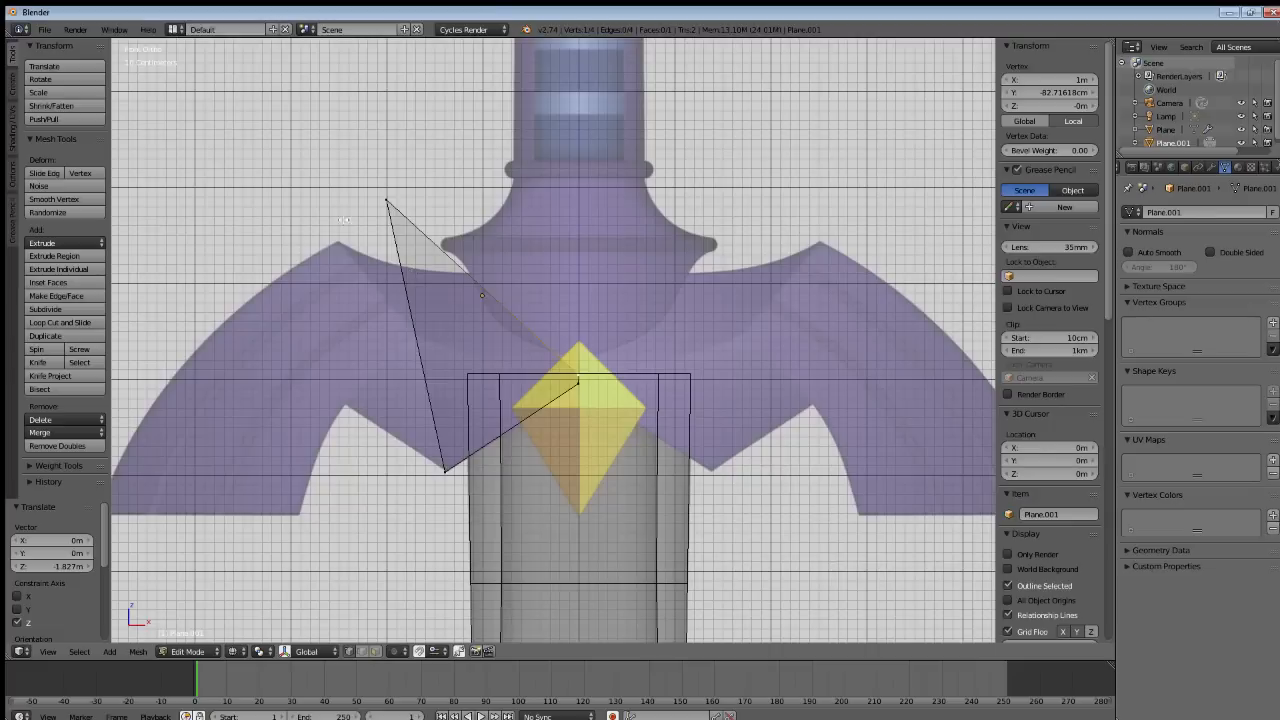
Move the plane's upper-left vertex about 61 cm along X and 1.55 m down in Z, directly above the guard's lower point.
{"action": "right_click", "coordinate": [388, 202]}
{"action": "key", "text": "g"}
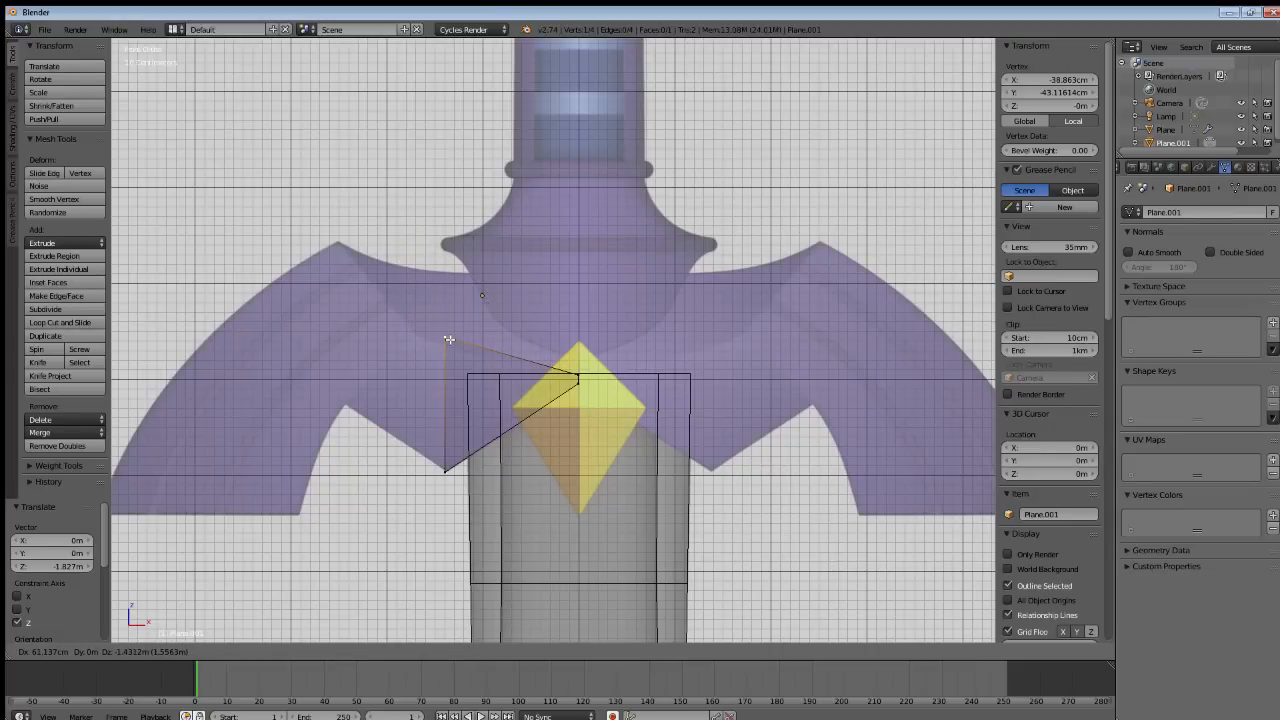
{"action": "key", "text": "z"}
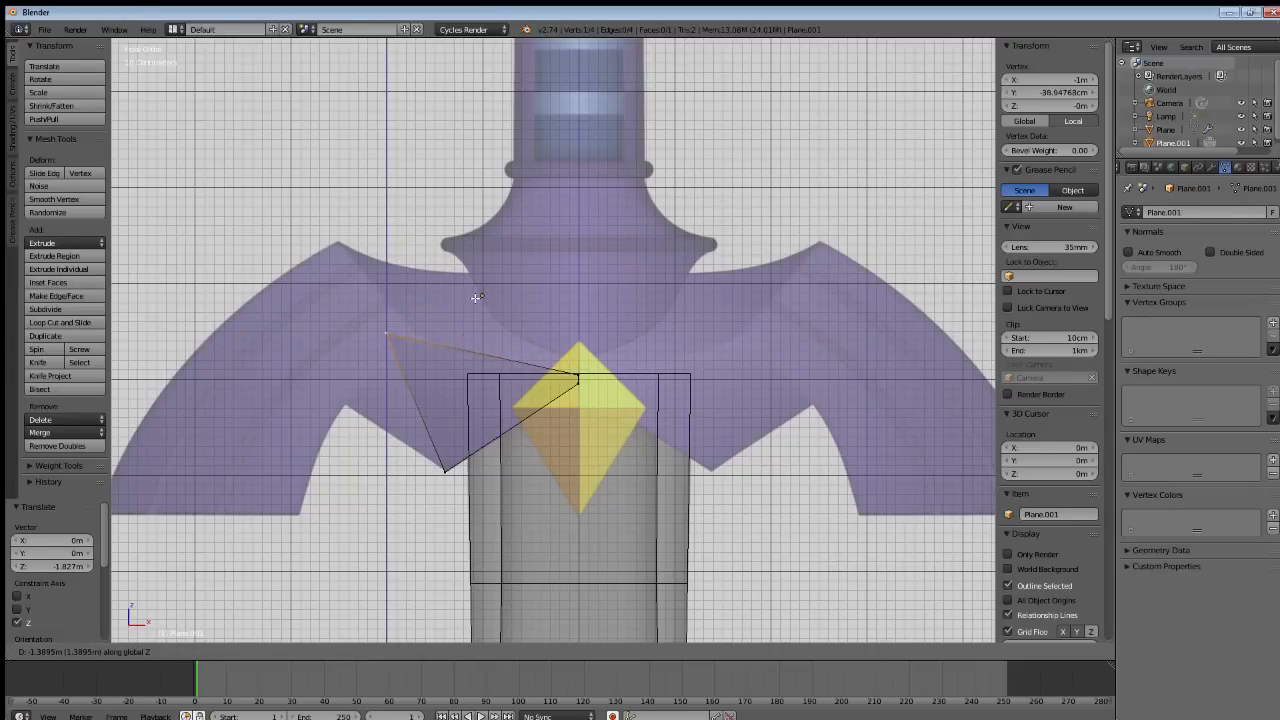
{"action": "right_click", "coordinate": [475, 295]}
{"action": "key", "text": "g"}
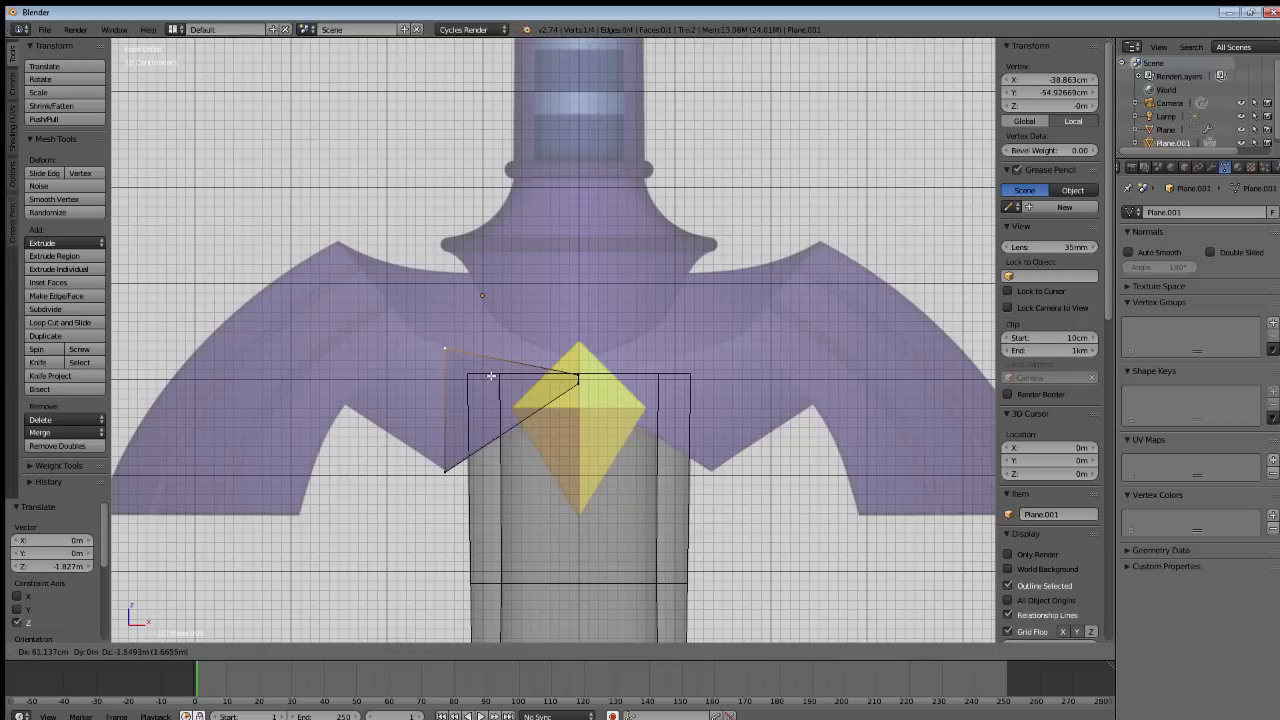
{"action": "left_click", "coordinate": [491, 376]}
Extrude the plane's left vertical edge about 1.03 m along negative X and 71 cm up in Z to the guard's inner corner.
{"action": "scroll", "coordinate": [477, 381], "scroll_direction": "up", "scroll_amount": 5}
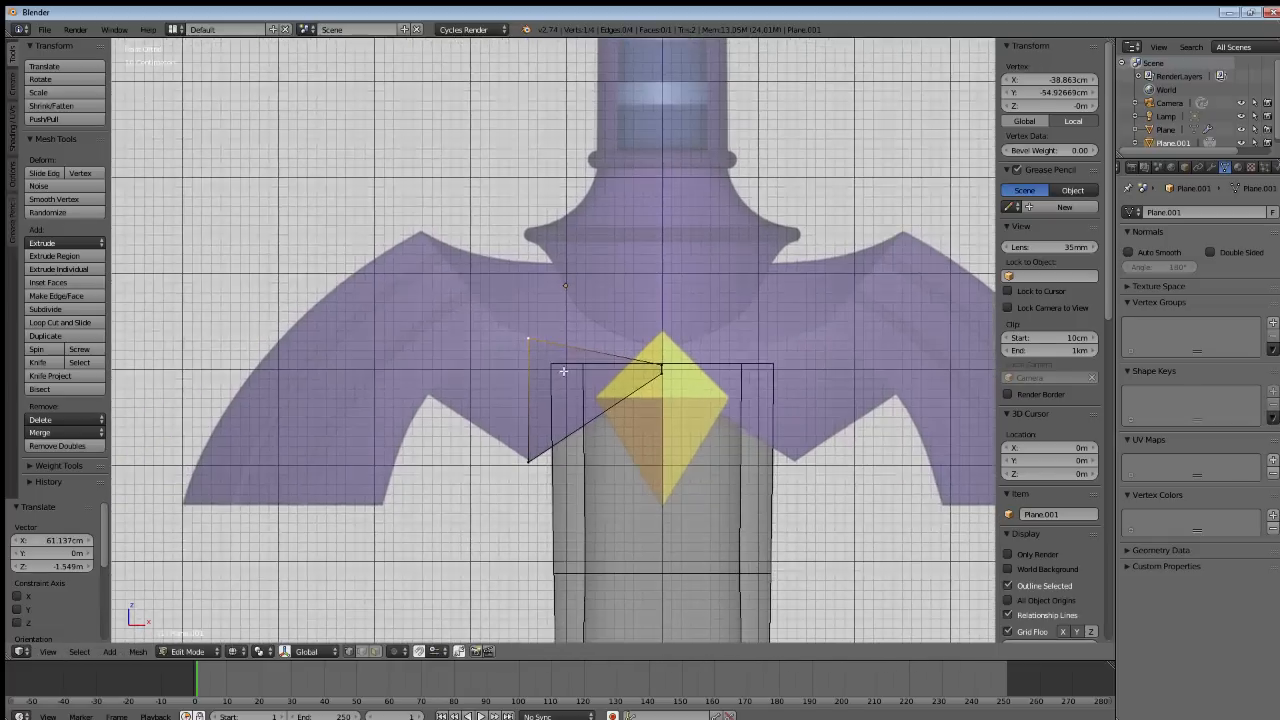
{"action": "middle_click_drag", "start_coordinate": [490, 416], "coordinate": [572, 350], "text": "shift"}
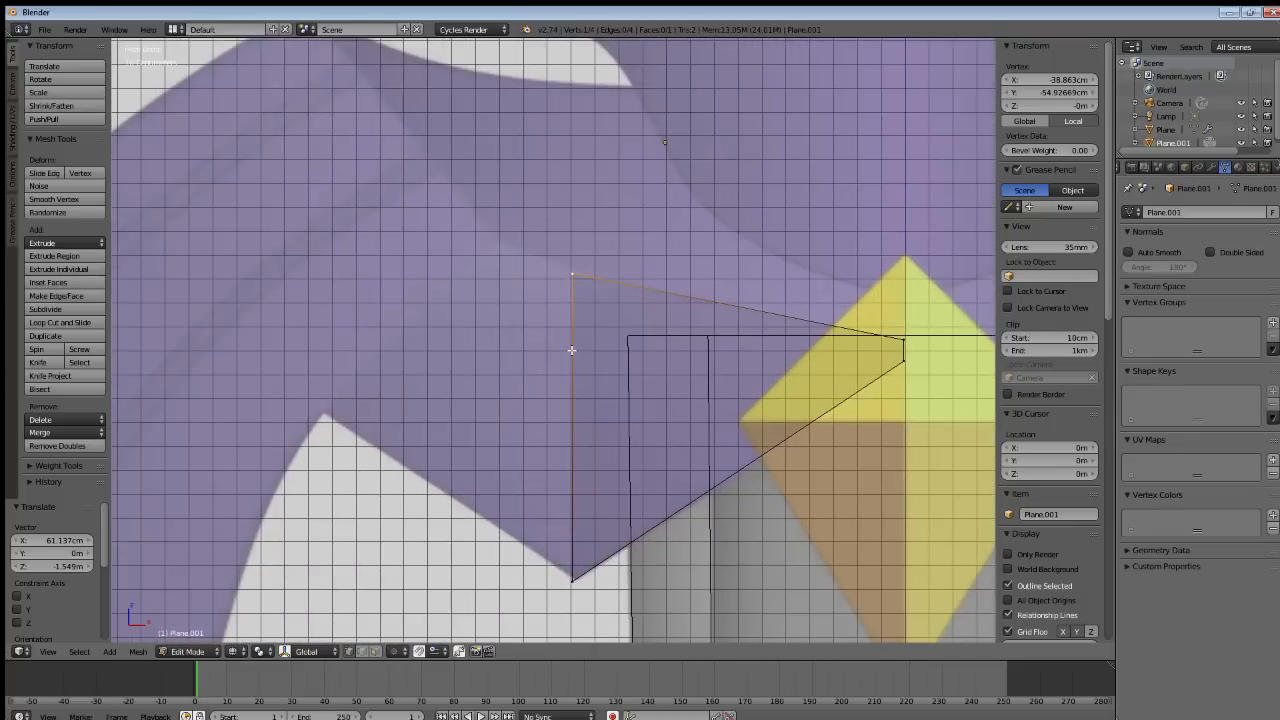
{"action": "key", "text": "a"}
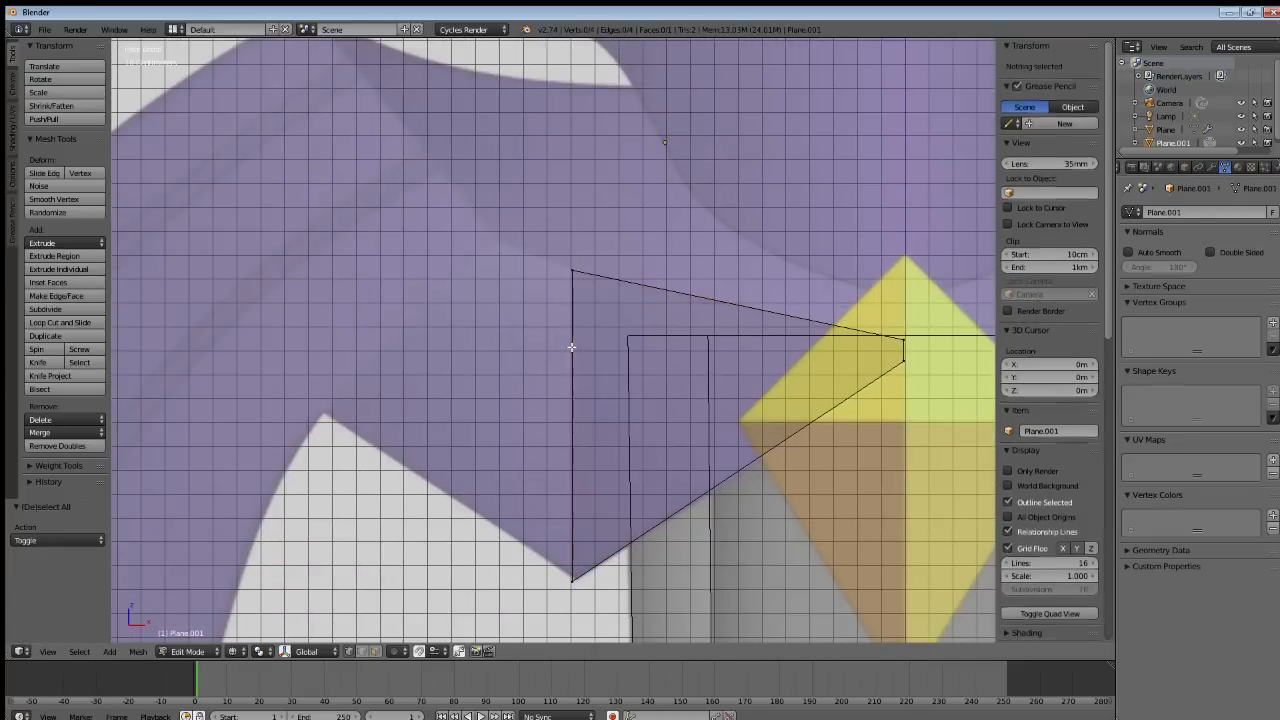
{"action": "right_click", "coordinate": [573, 548]}
{"action": "right_click", "coordinate": [570, 275], "text": "shift"}
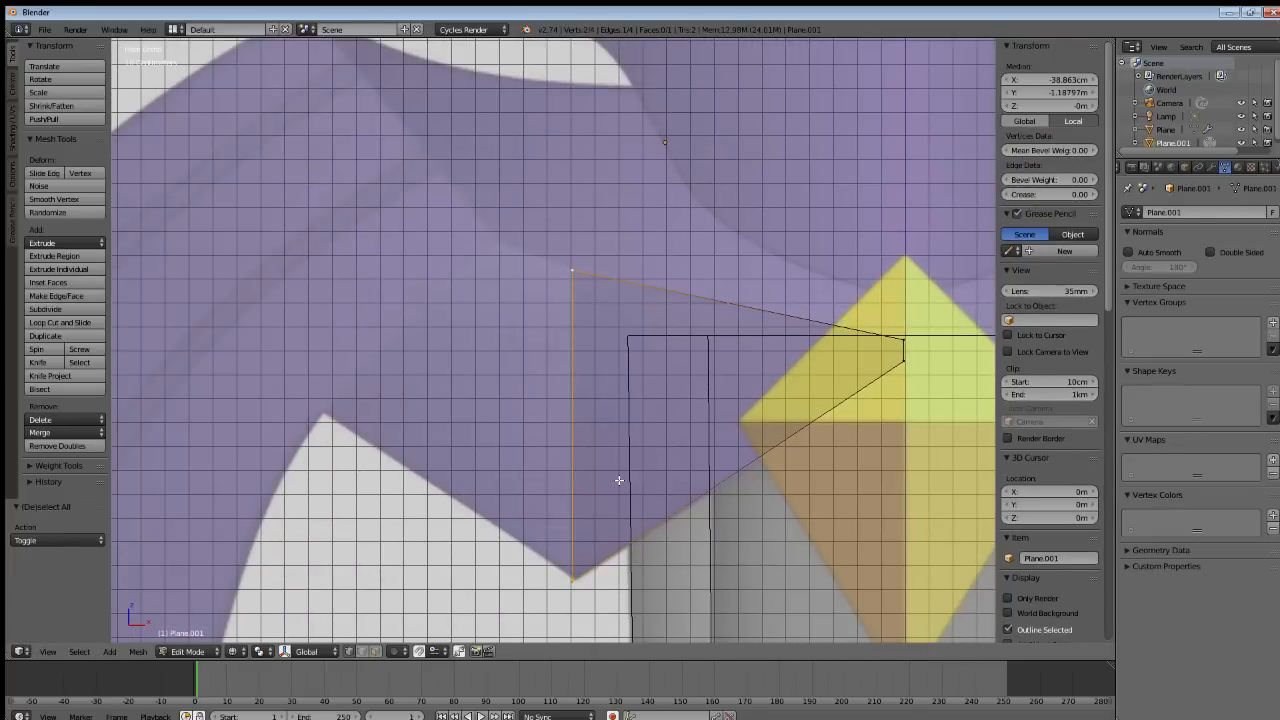
{"action": "key", "text": "e"}
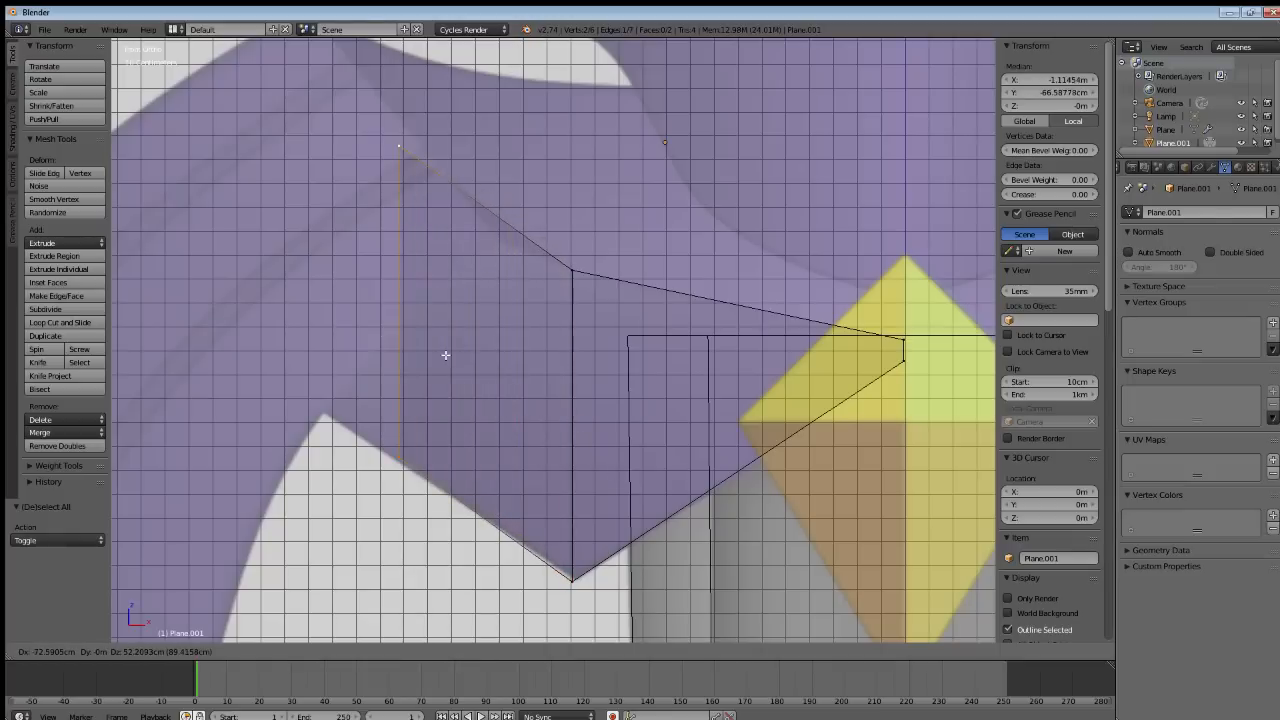
{"action": "left_click", "coordinate": [372, 310]}
Move the extruded edge's upper vertex about 74 cm along X and 61 cm down in Z, slanting the edge.
{"action": "right_click", "coordinate": [326, 108]}
{"action": "key", "text": "g"}
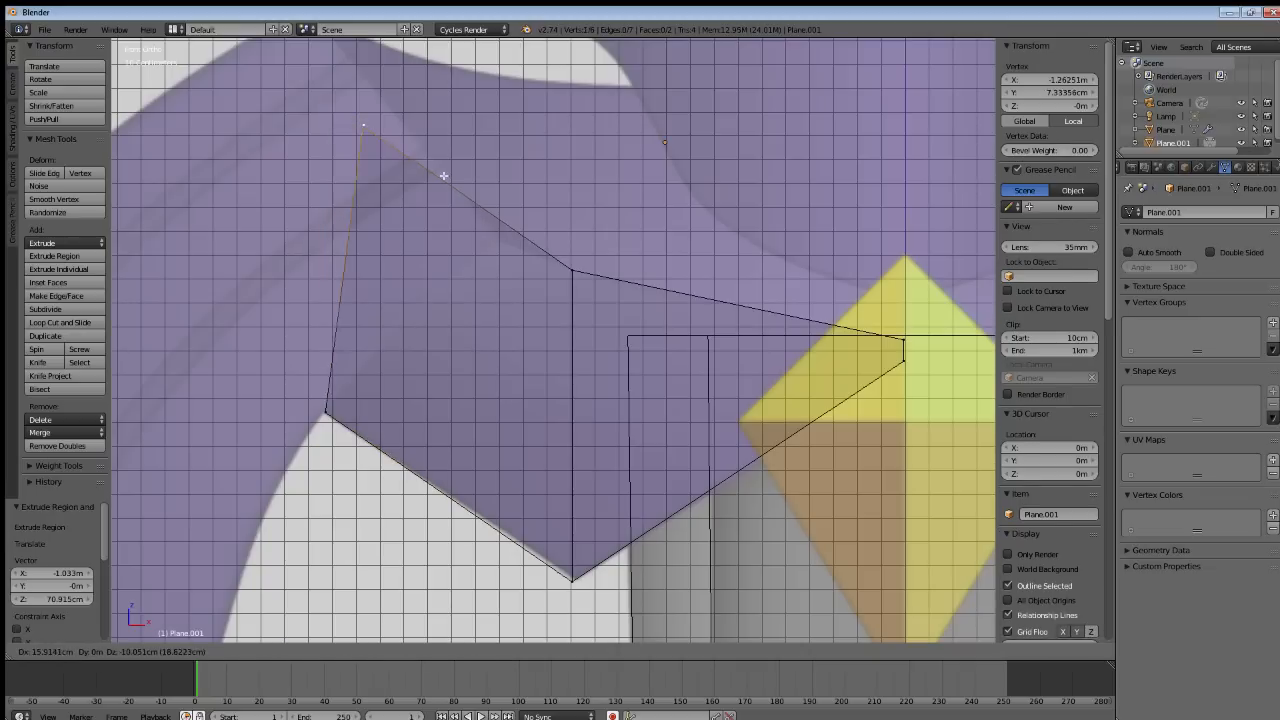
{"action": "left_click", "coordinate": [517, 257]}
Extrude the slanted edge about 25 cm along negative X and 32 cm up, then shift its lower vertex about 12 cm outward and 7 cm up.
{"action": "right_click", "coordinate": [323, 413], "text": "shift"}
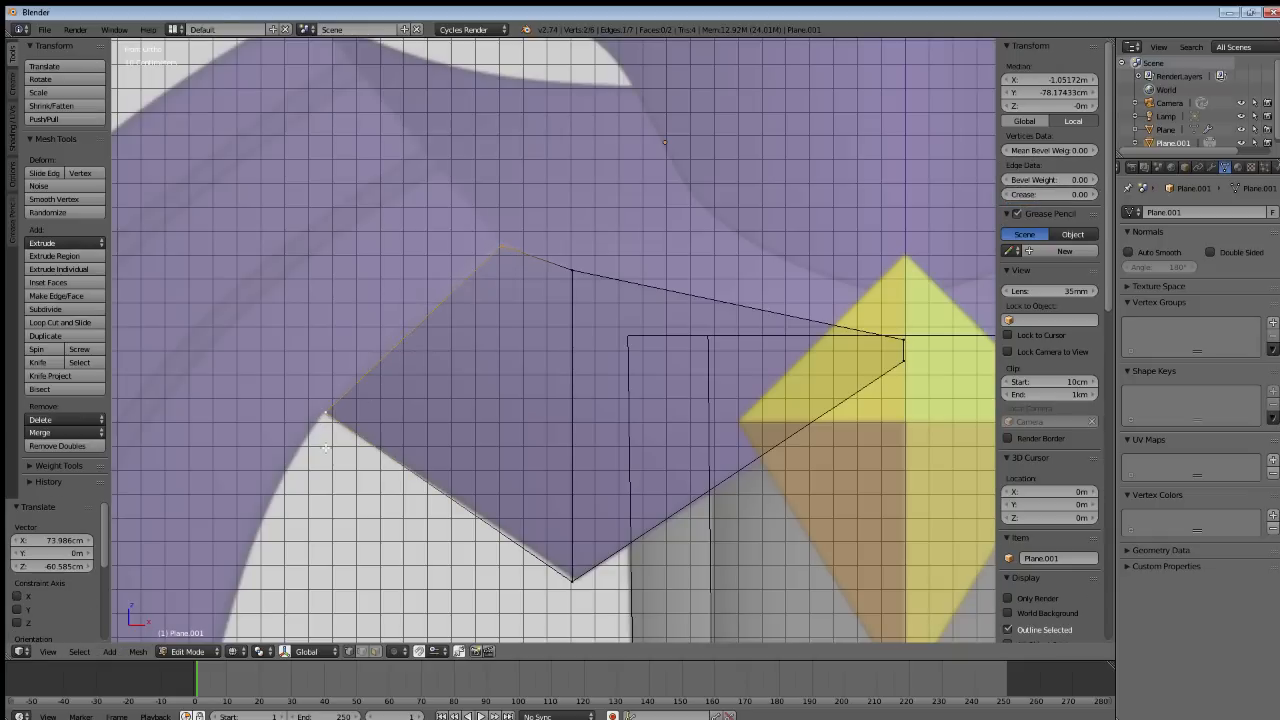
{"action": "middle_click_drag", "start_coordinate": [321, 458], "coordinate": [616, 380], "text": "shift"}
{"action": "scroll", "coordinate": [545, 322], "scroll_direction": "down", "scroll_amount": 2}
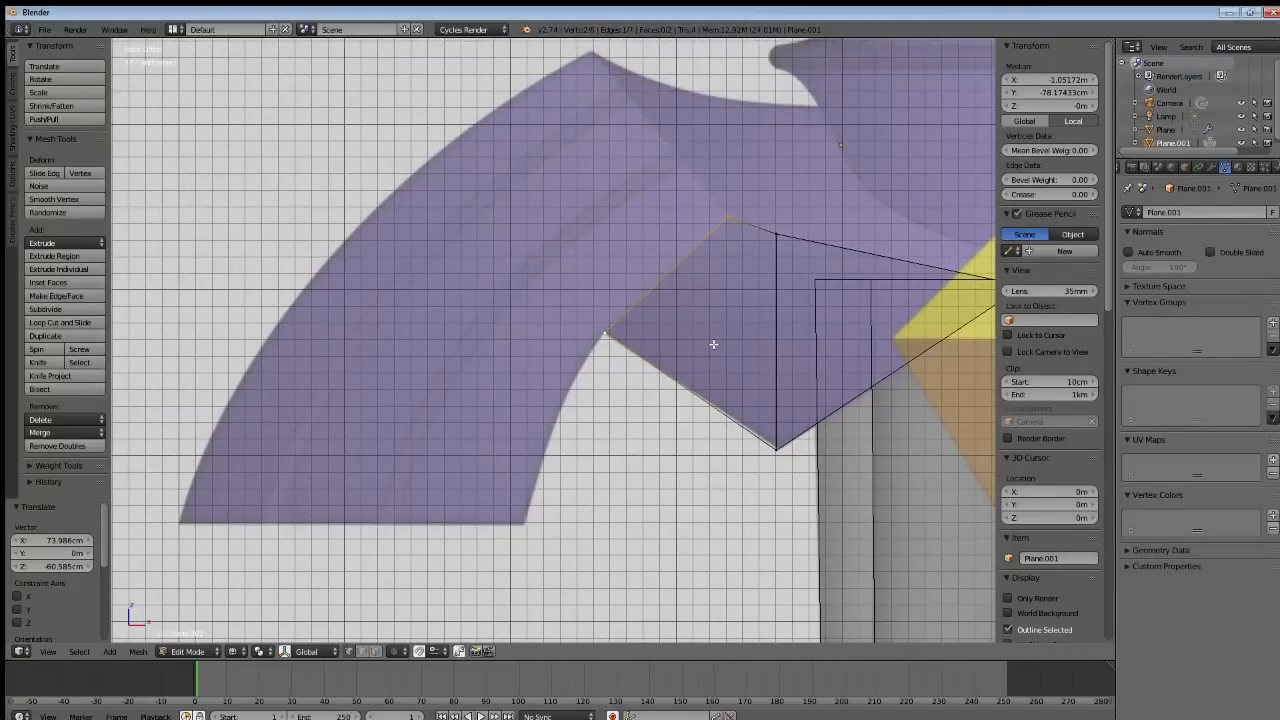
{"action": "key", "text": "e"}
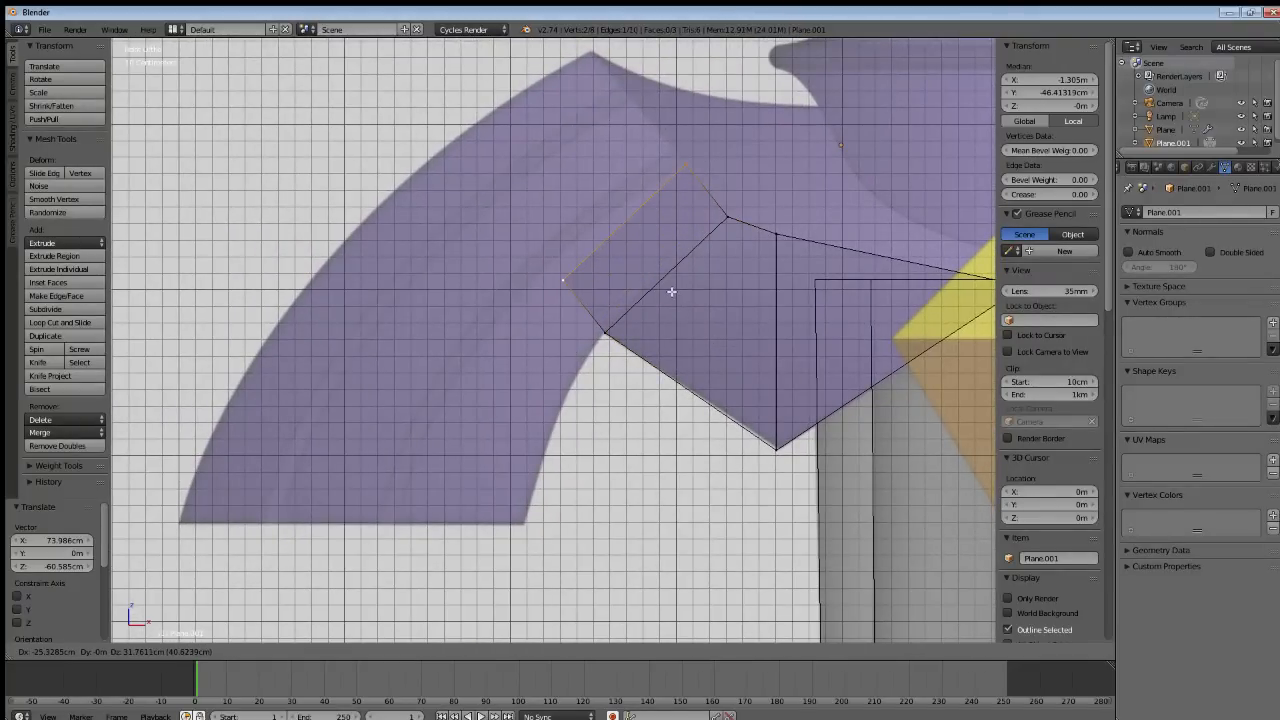
{"action": "left_click", "coordinate": [669, 291]}
{"action": "right_click", "coordinate": [563, 280]}
{"action": "key", "text": "g"}
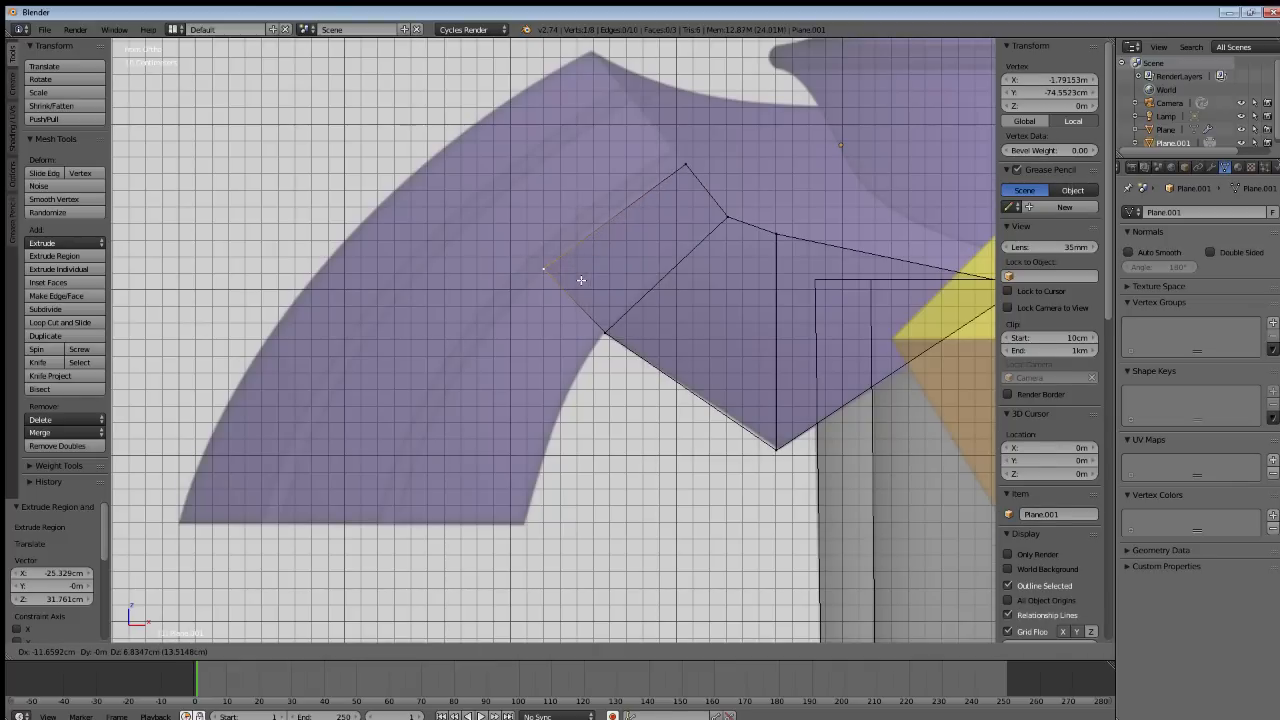
{"action": "left_click", "coordinate": [580, 280]}
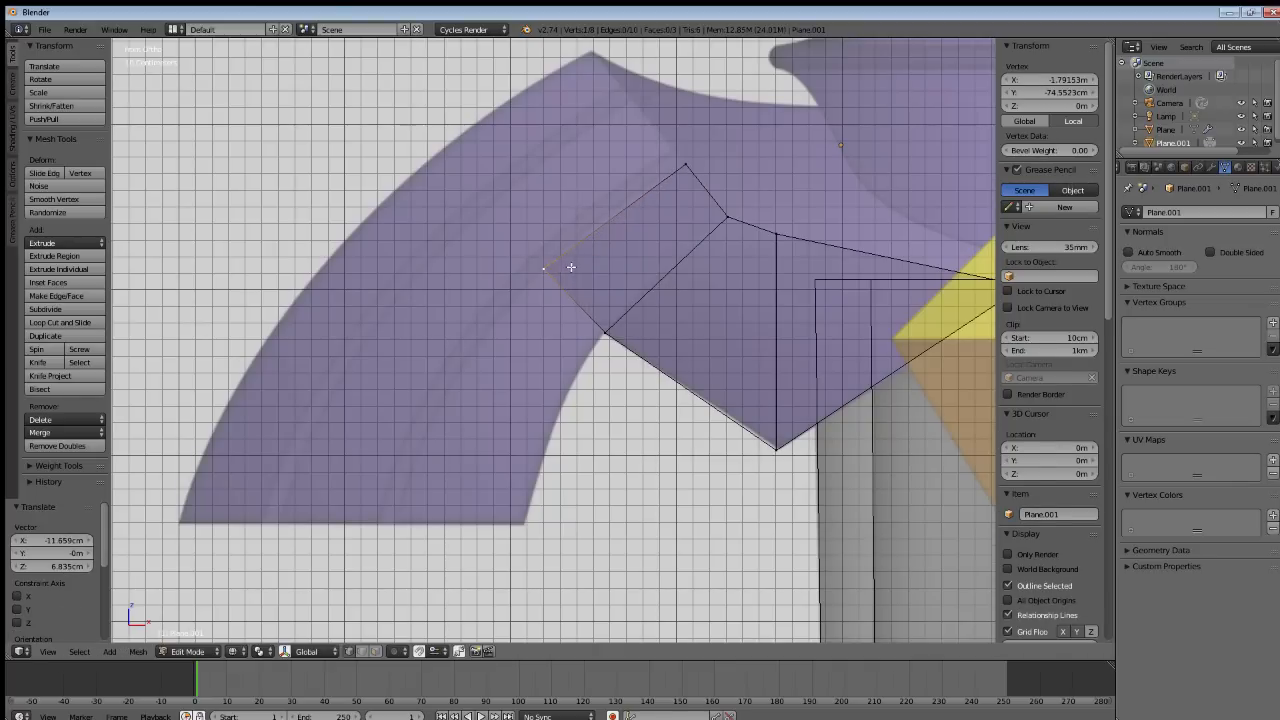
Extrude the edge at the guard's inner corner four times down the wing's inner curve, ending at the flat tip.
{"action": "right_click", "coordinate": [600, 320], "text": "shift"}
{"action": "key", "text": "e"}
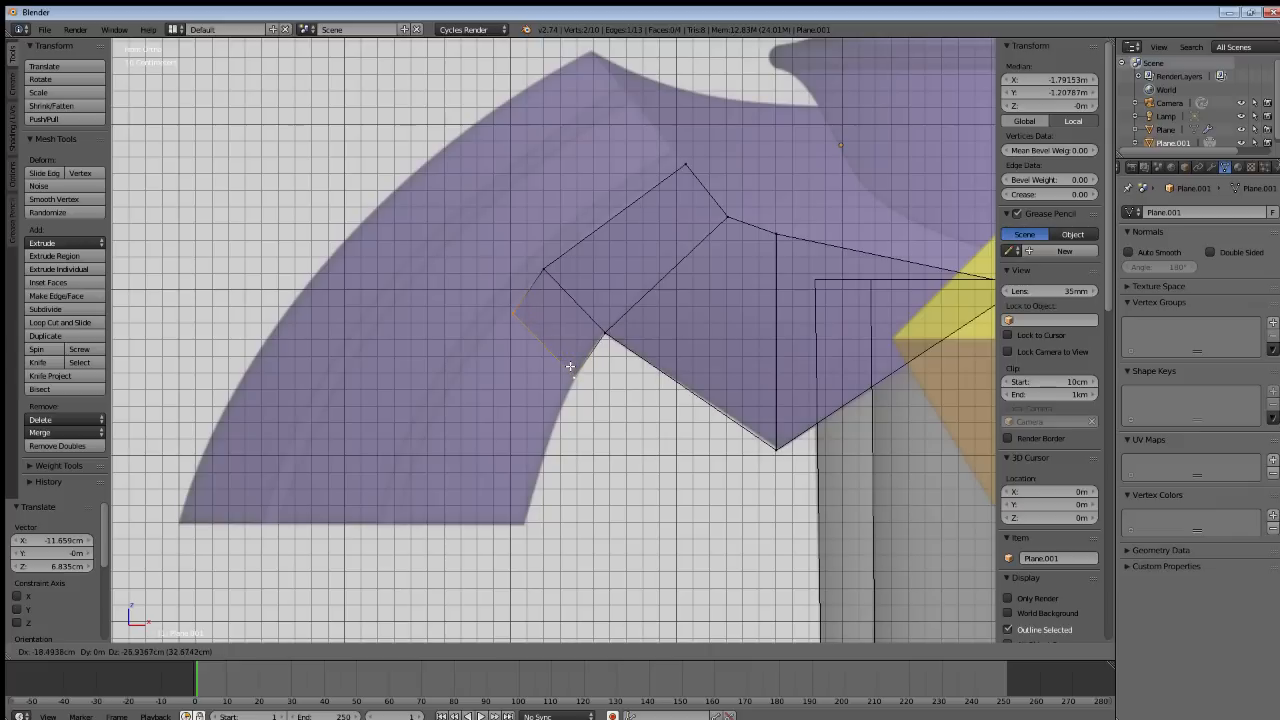
{"action": "left_click", "coordinate": [566, 374]}
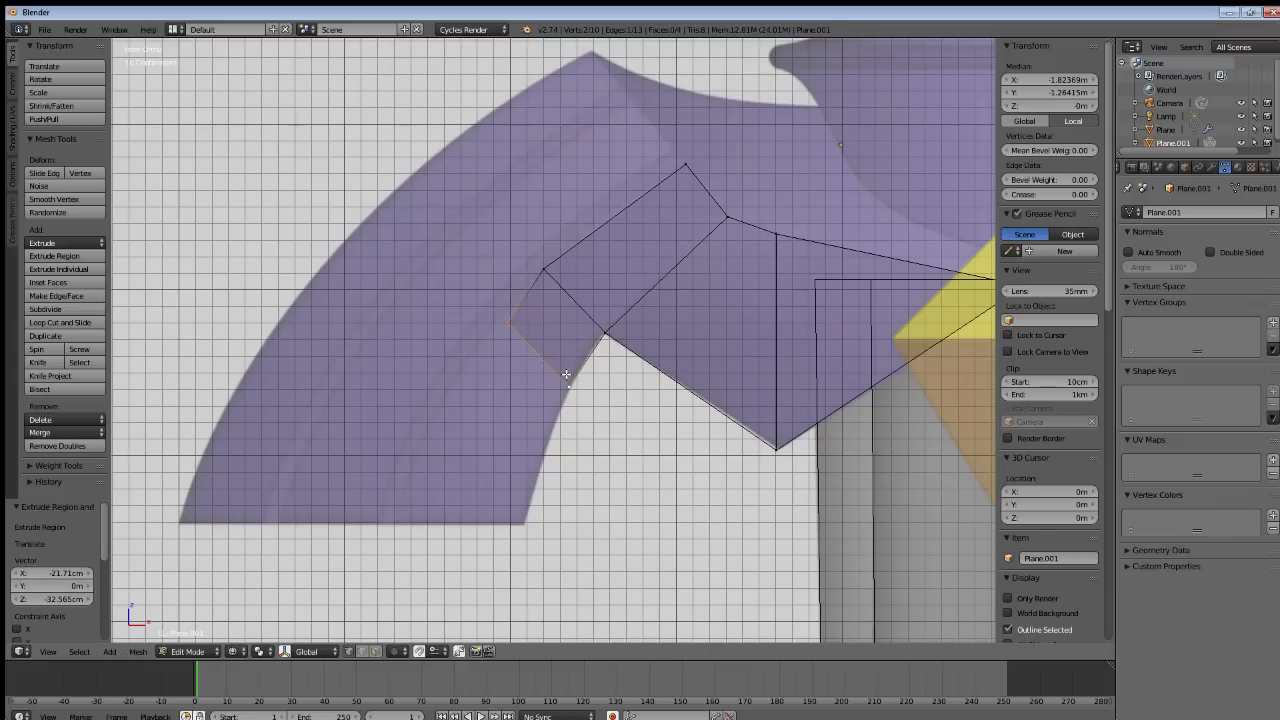
{"action": "key", "text": "e"}
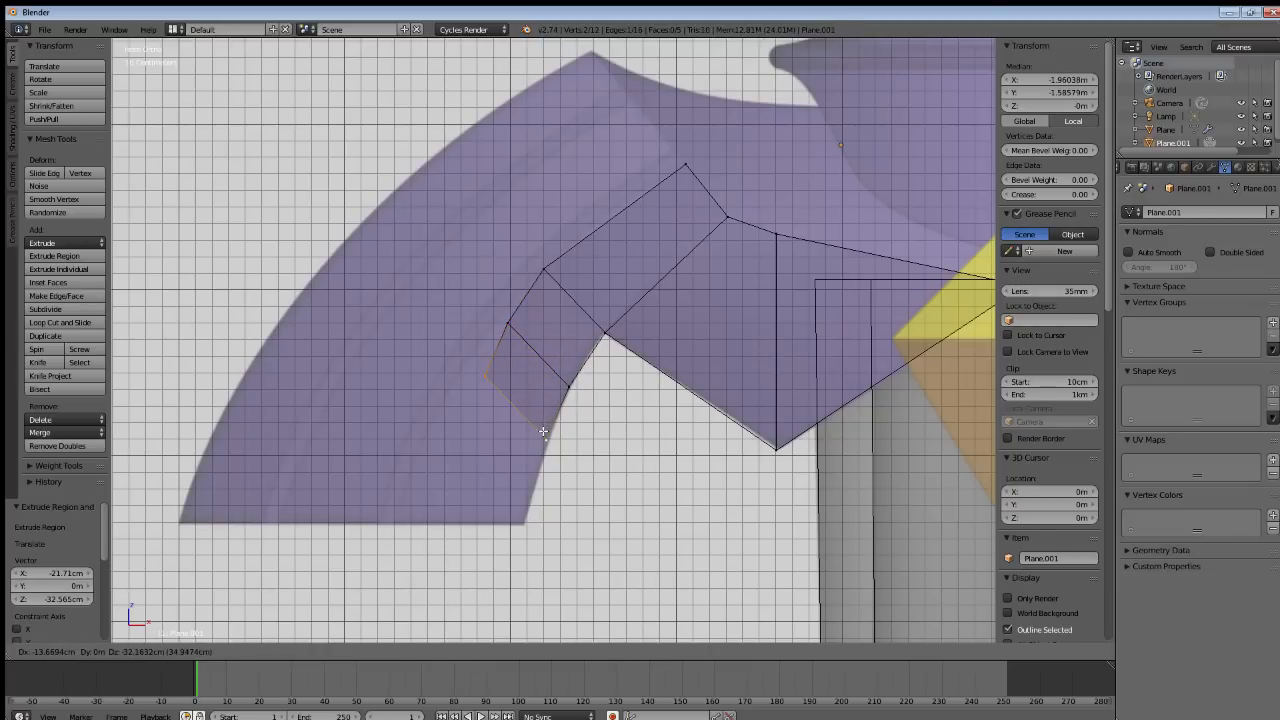
{"action": "left_click", "coordinate": [543, 435]}
{"action": "key", "text": "e"}
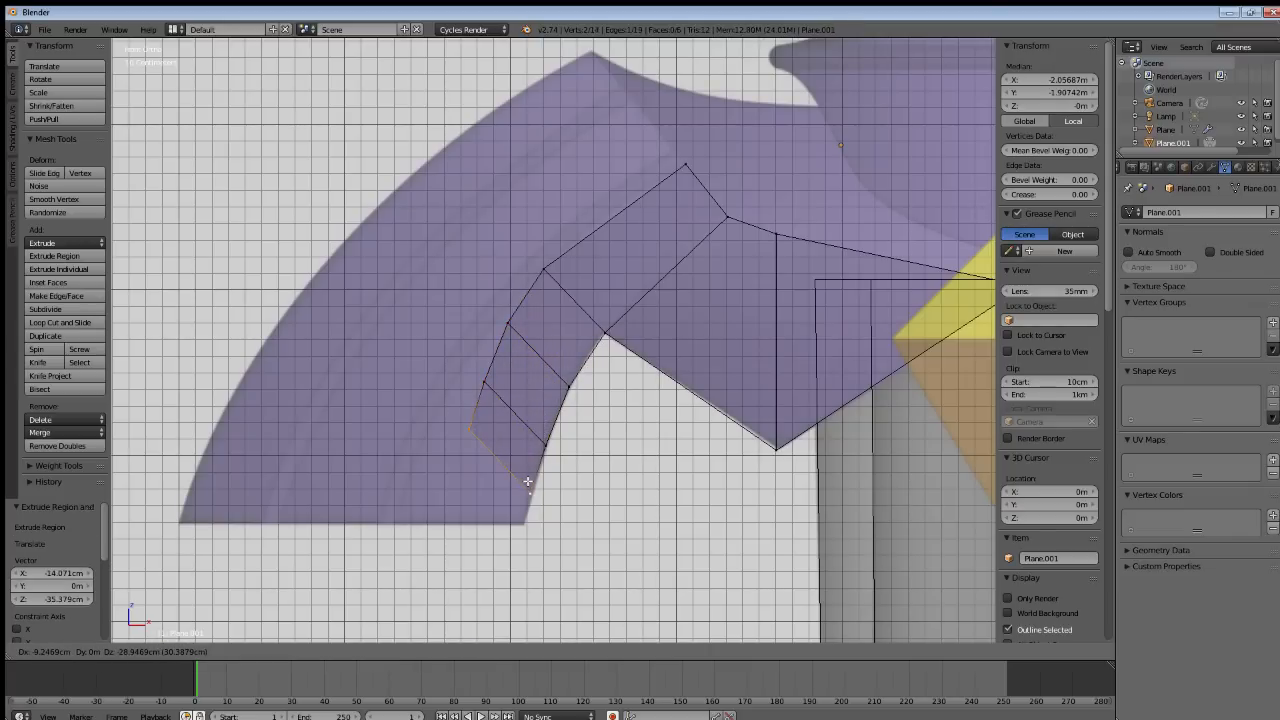
{"action": "left_click", "coordinate": [529, 481]}
{"action": "key", "text": "e"}
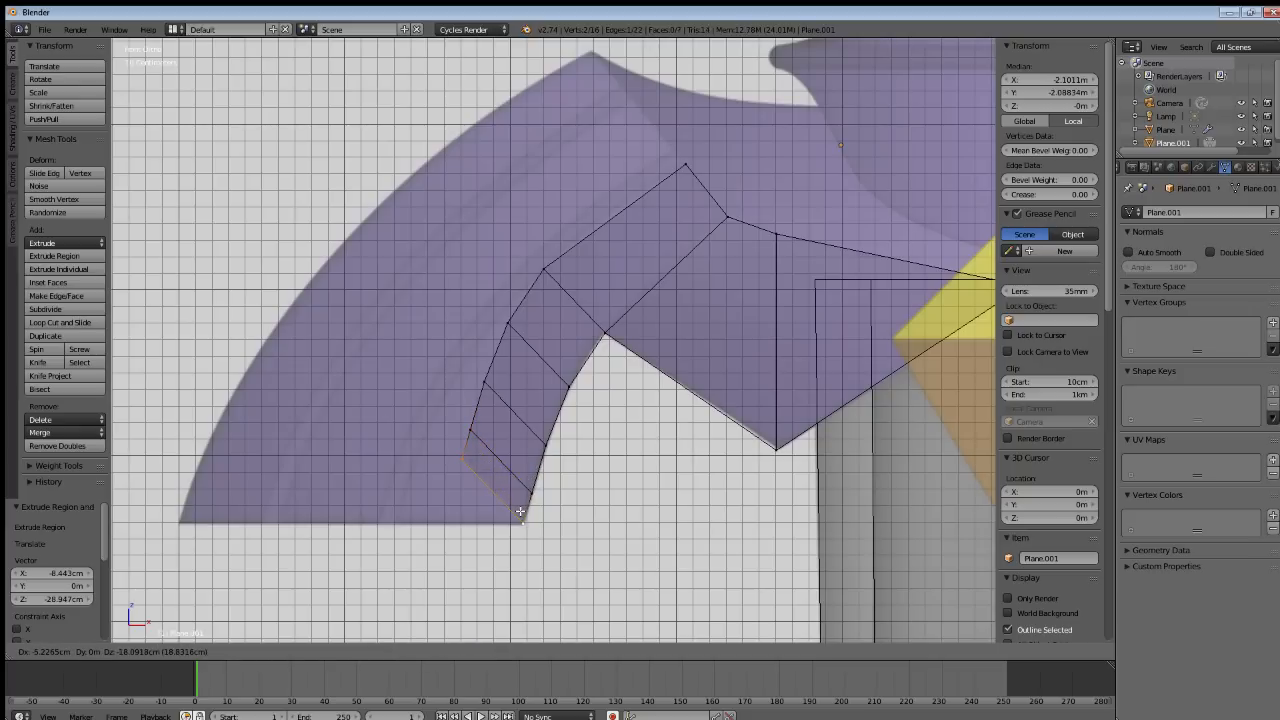
{"action": "left_click", "coordinate": [521, 512]}
Move the last extruded edge's outer vertex about 39 cm along negative X and 37 cm down onto the wing tip's flat edge.
{"action": "middle_click_drag", "start_coordinate": [511, 520], "coordinate": [588, 461], "text": "shift"}
{"action": "right_click", "coordinate": [537, 407]}
{"action": "key", "text": "g"}
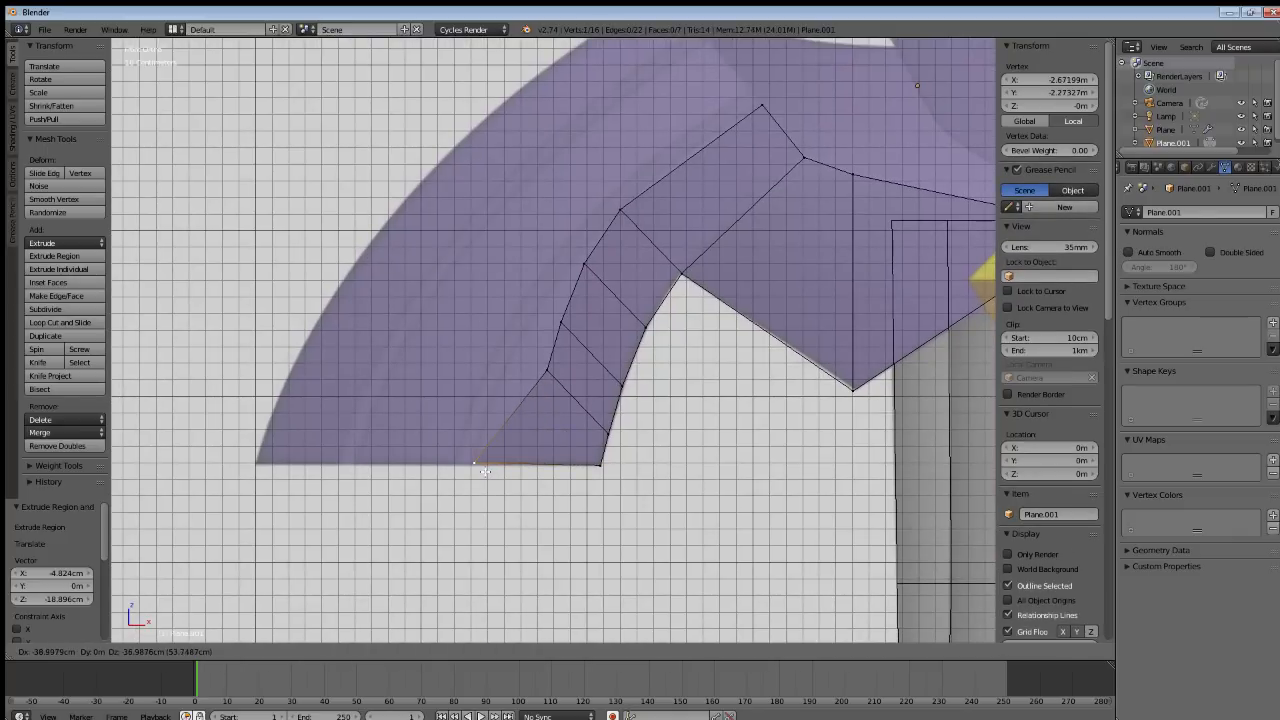
{"action": "left_click", "coordinate": [484, 471]}
Move the next two outer vertices up the strip outward, about 26 cm and 8 cm down, then 12 cm and 11 cm up.
{"action": "right_click", "coordinate": [549, 370]}
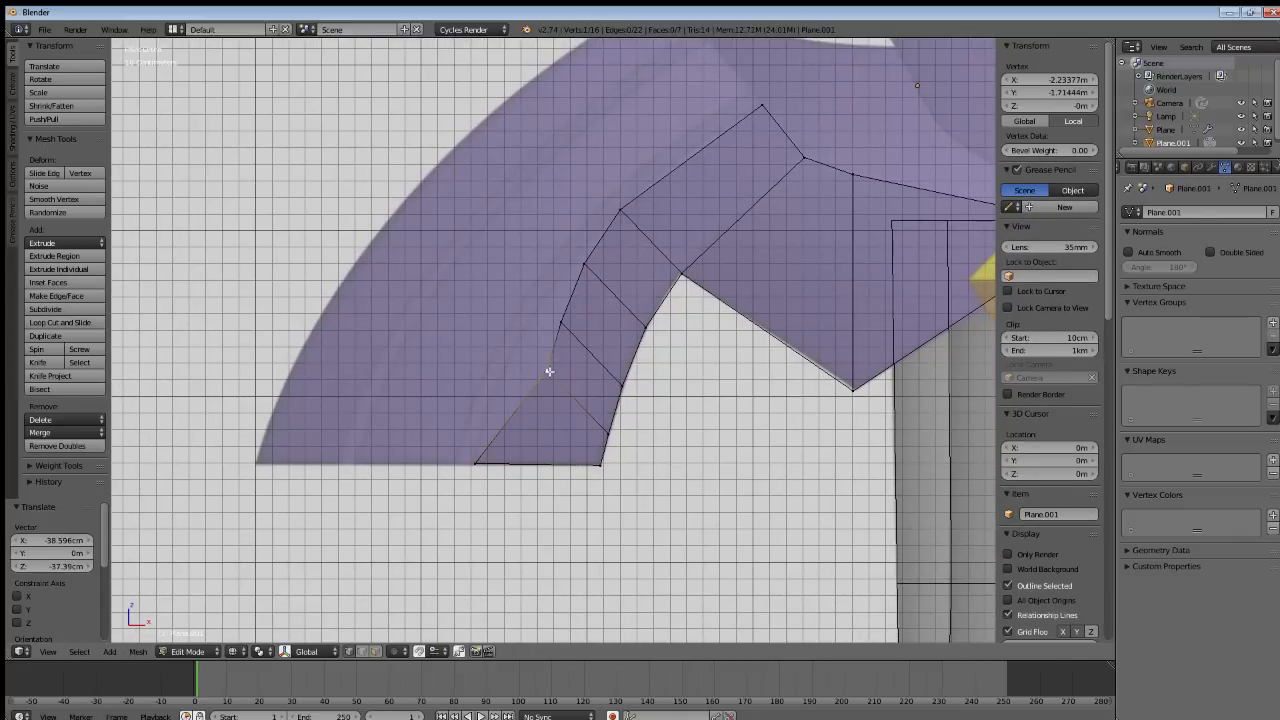
{"action": "key", "text": "g"}
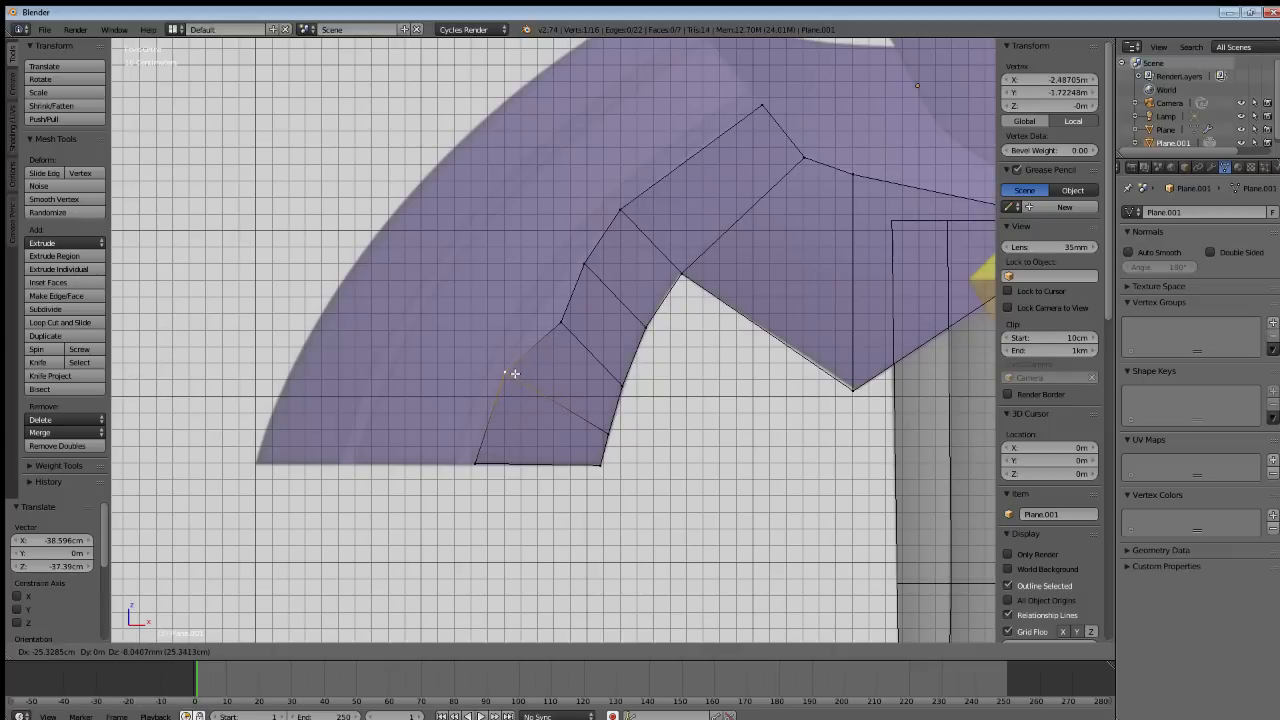
{"action": "left_click", "coordinate": [514, 373]}
{"action": "right_click", "coordinate": [561, 322]}
{"action": "key", "text": "g"}
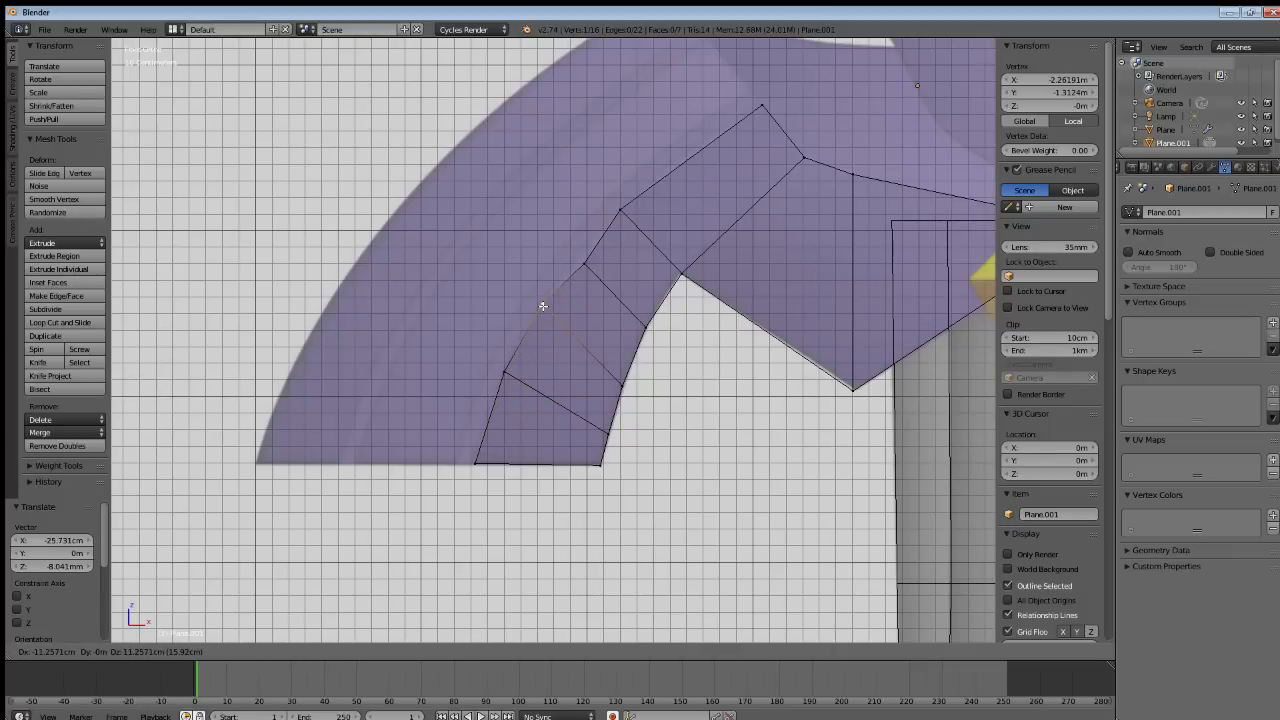
{"action": "left_click", "coordinate": [543, 306]}
Move the following outer vertex up the strip about 5 cm along negative X and 3 cm up in Z.
{"action": "scroll", "coordinate": [604, 297], "scroll_direction": "up", "scroll_amount": 2, "text": "shift"}
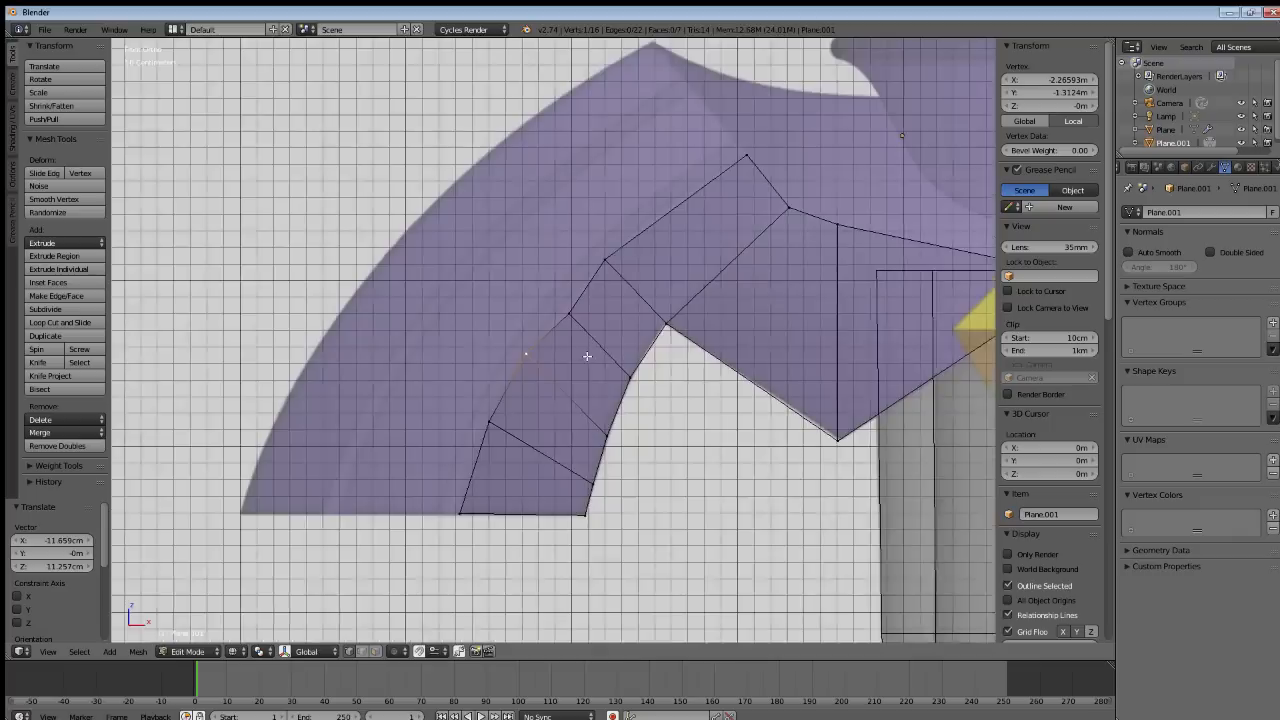
{"action": "scroll", "coordinate": [591, 294], "scroll_direction": "up", "scroll_amount": 3}
{"action": "key", "text": "g"}
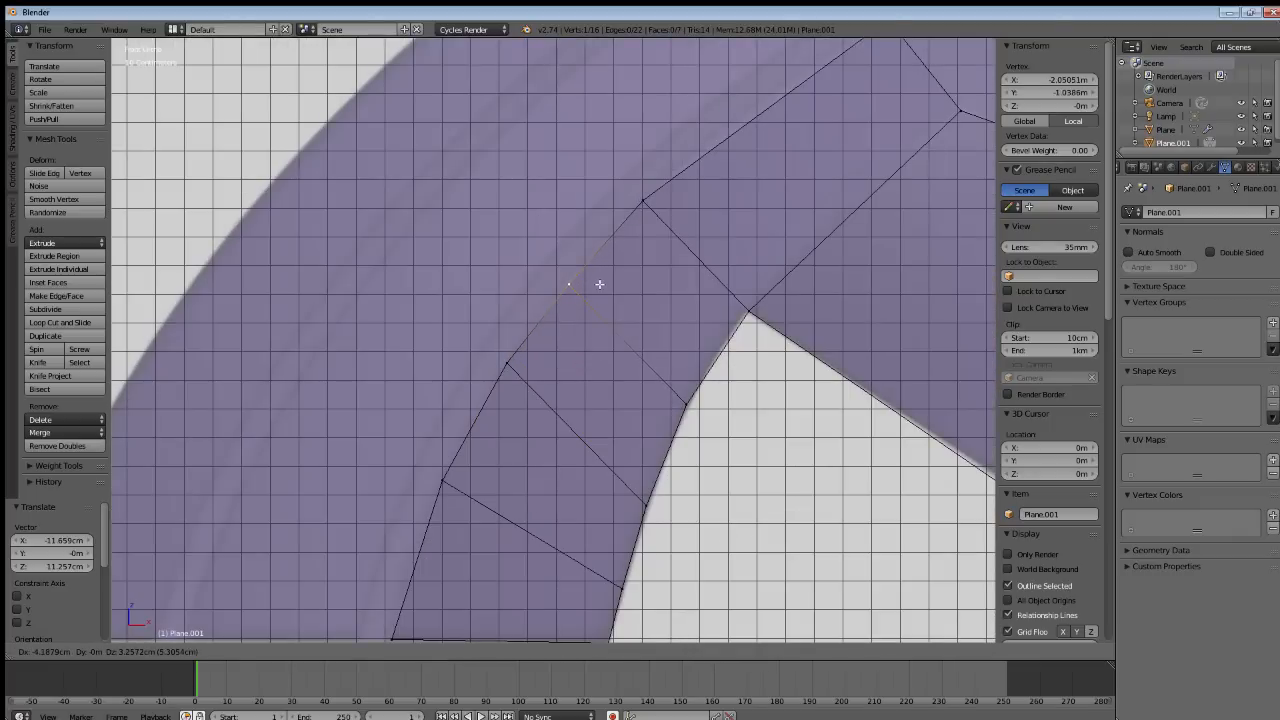
{"action": "left_click", "coordinate": [598, 283]}
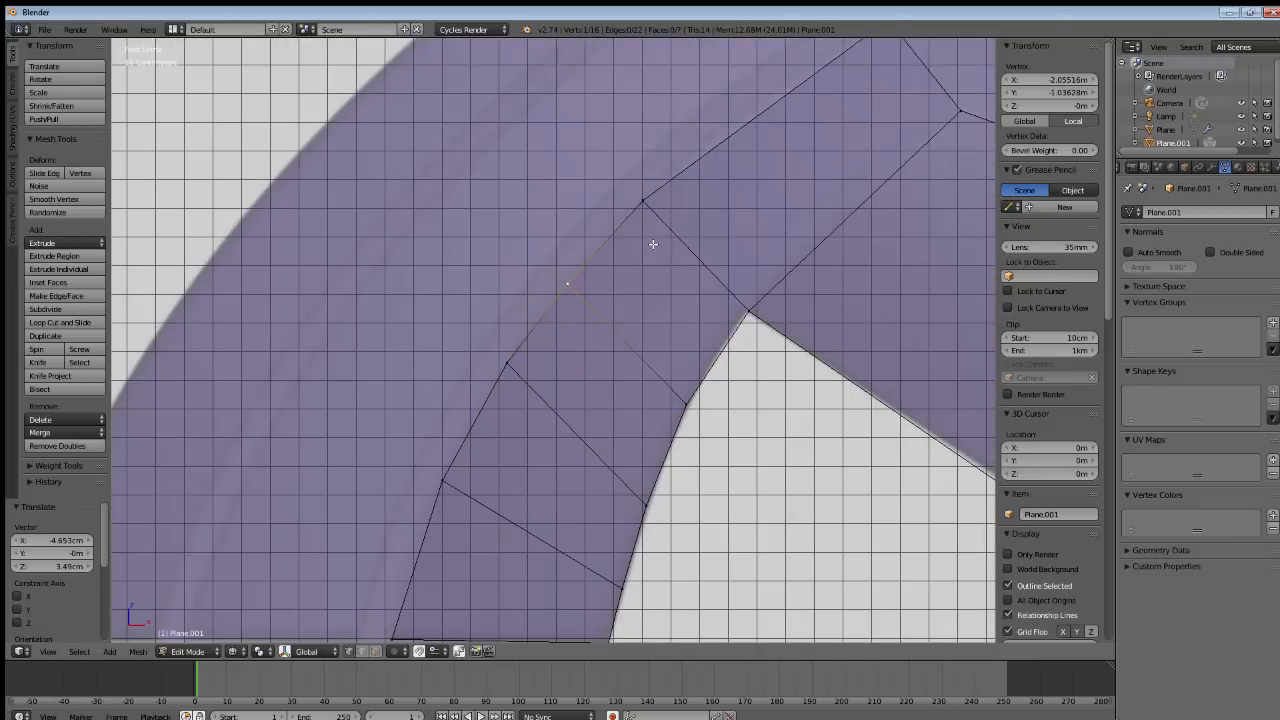
Smooth the strip's outer curve by shifting its lower vertex about 11 cm down, the middle one 9 cm down, and nudging the upper one.
{"action": "middle_click_drag", "start_coordinate": [653, 244], "coordinate": [633, 179], "text": "shift"}
{"action": "right_click", "coordinate": [433, 409]}
{"action": "key", "text": "g"}
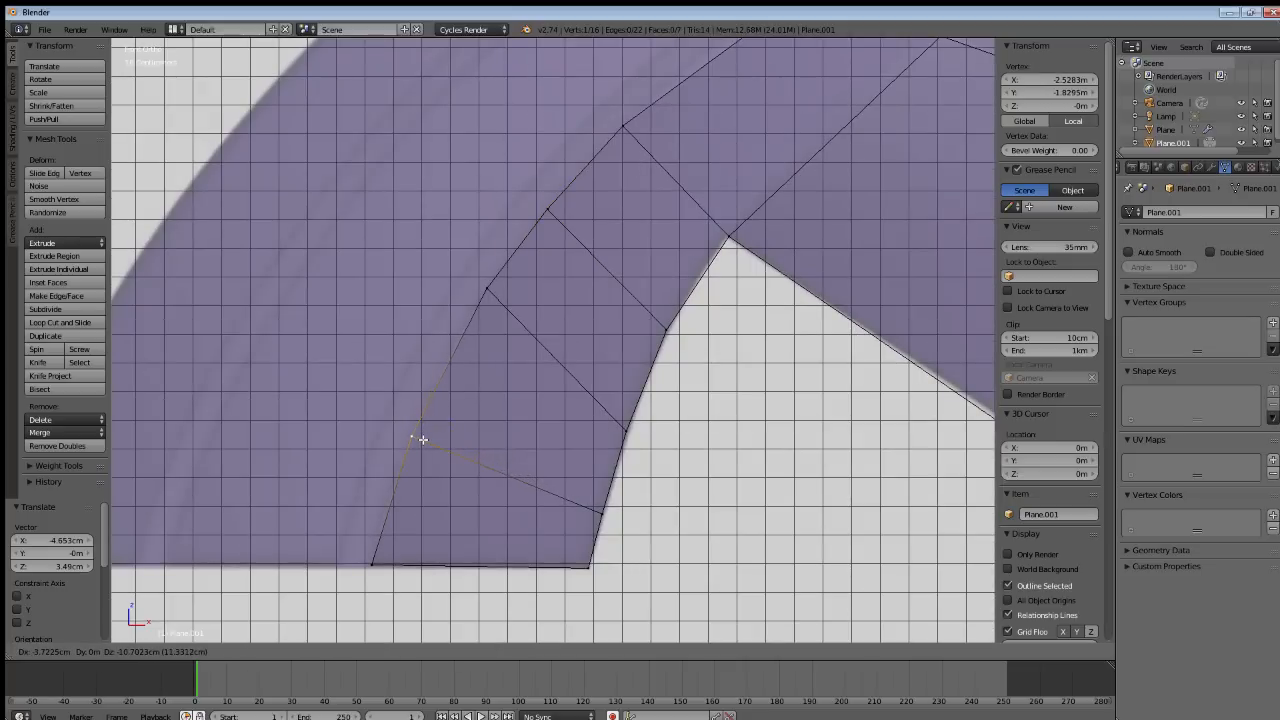
{"action": "left_click", "coordinate": [422, 439]}
{"action": "right_click", "coordinate": [500, 278]}
{"action": "key", "text": "g"}
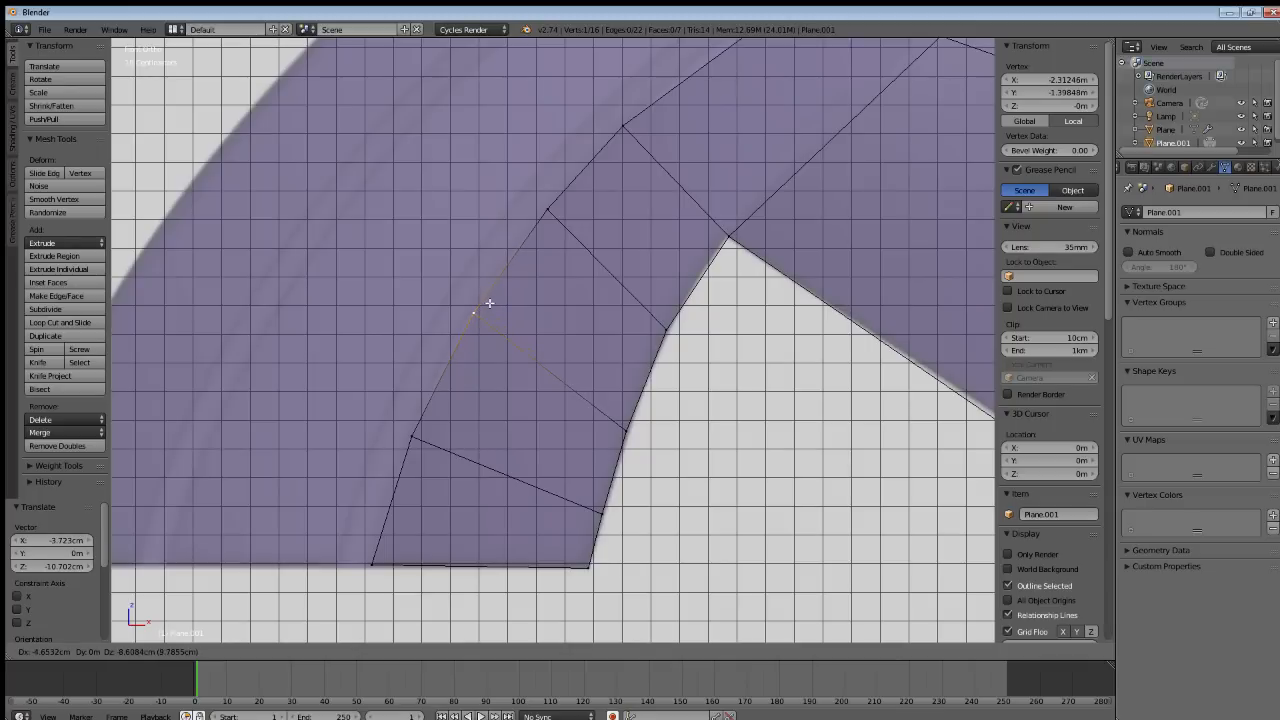
{"action": "left_click", "coordinate": [489, 303]}
{"action": "key", "text": "e"}
{"action": "left_click", "coordinate": [555, 218]}
{"action": "key", "text": "a"}
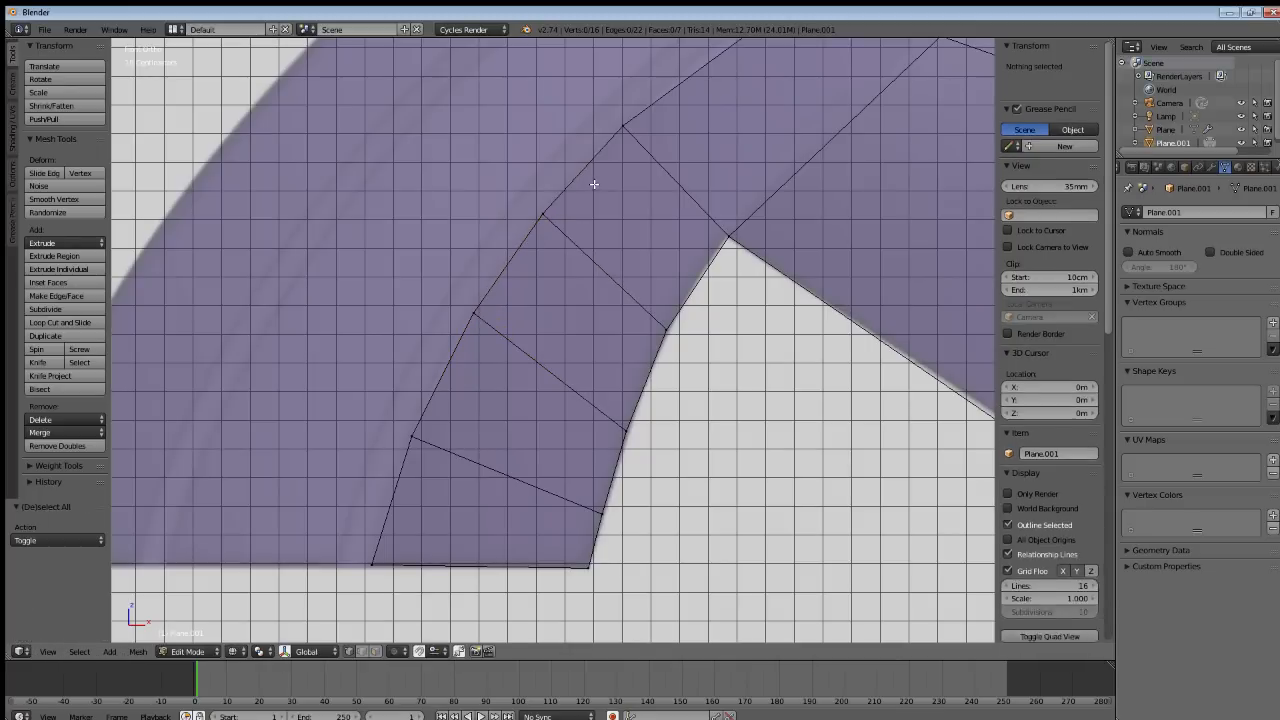
Add one loop cut midway across the wing's long upper face, continuing through the guard's central faces.
{"action": "middle_click_drag", "start_coordinate": [596, 187], "coordinate": [451, 386], "text": "shift"}
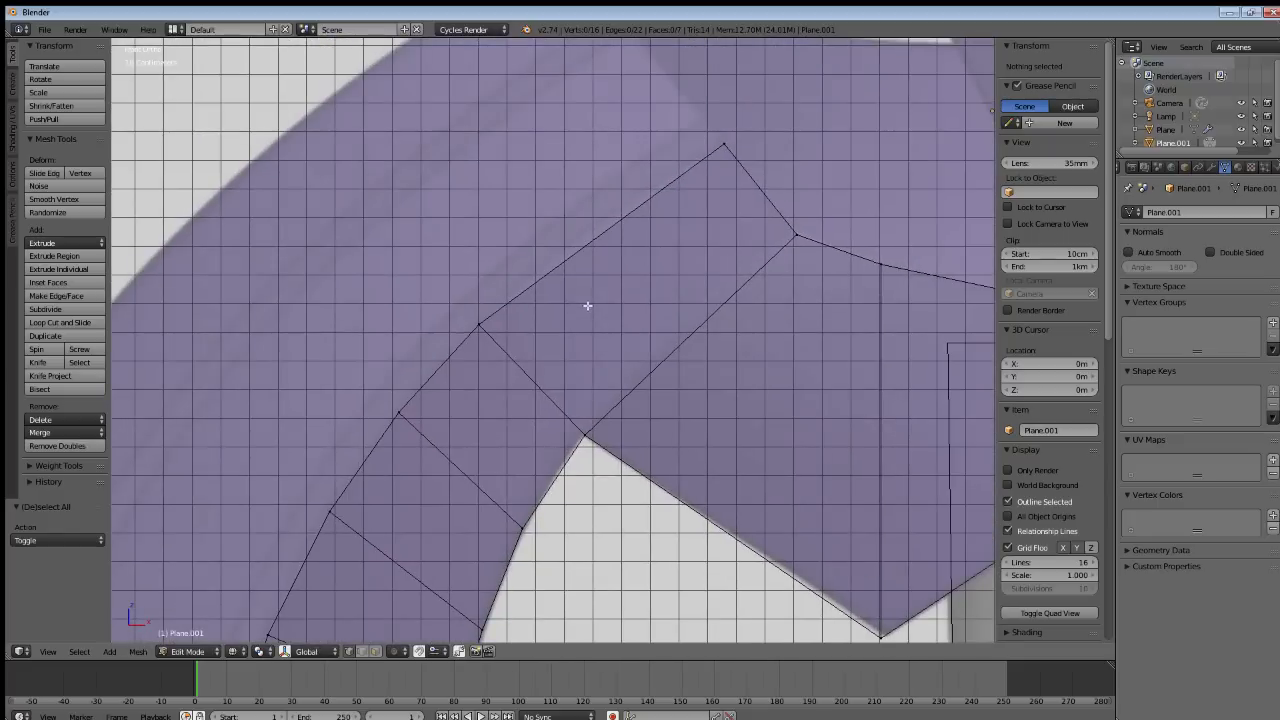
{"action": "middle_click_drag", "start_coordinate": [587, 306], "coordinate": [559, 305], "text": "shift"}
{"action": "scroll", "coordinate": [650, 244], "scroll_direction": "down", "scroll_amount": 1}
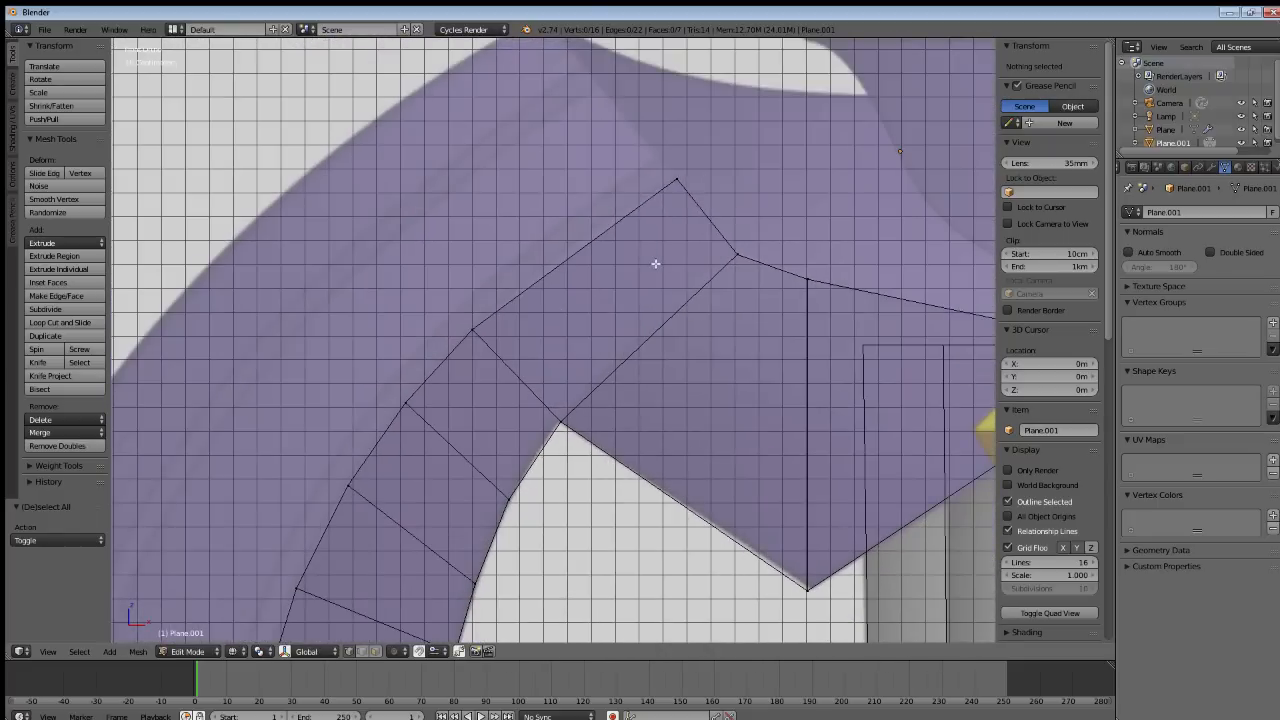
{"action": "middle_click_drag", "start_coordinate": [654, 264], "coordinate": [581, 250], "text": "shift"}
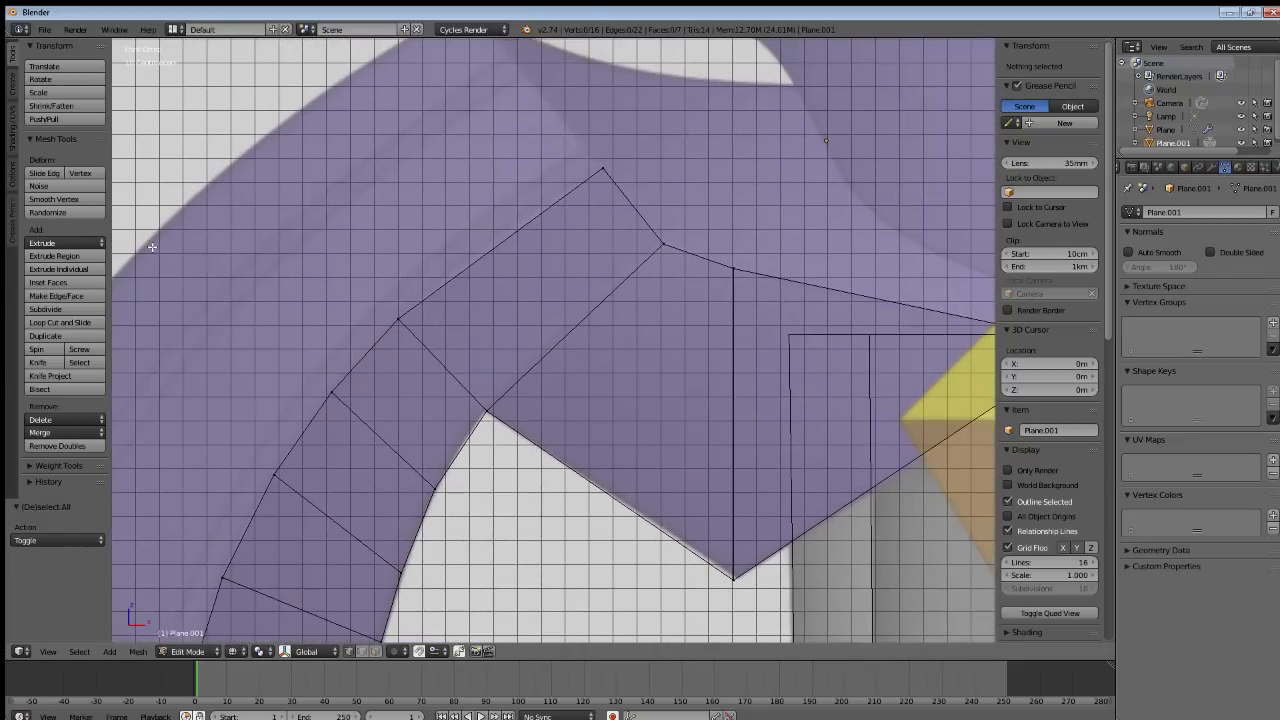
{"action": "left_click", "coordinate": [56, 322]}
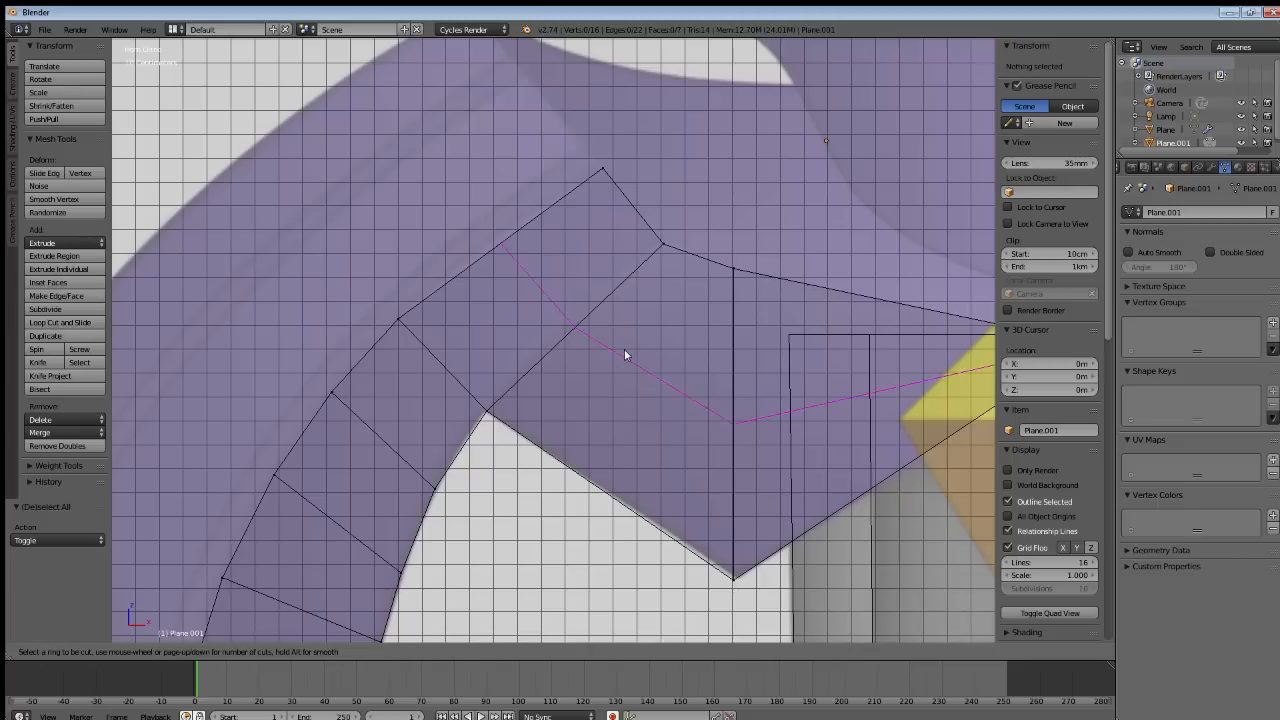
{"action": "left_click", "coordinate": [560, 323]}
{"action": "left_click", "coordinate": [509, 266]}
Move the loop cut's outer end vertex about 2.8 cm along negative X and 2.5 cm up in Z.
{"action": "right_click", "coordinate": [512, 252]}
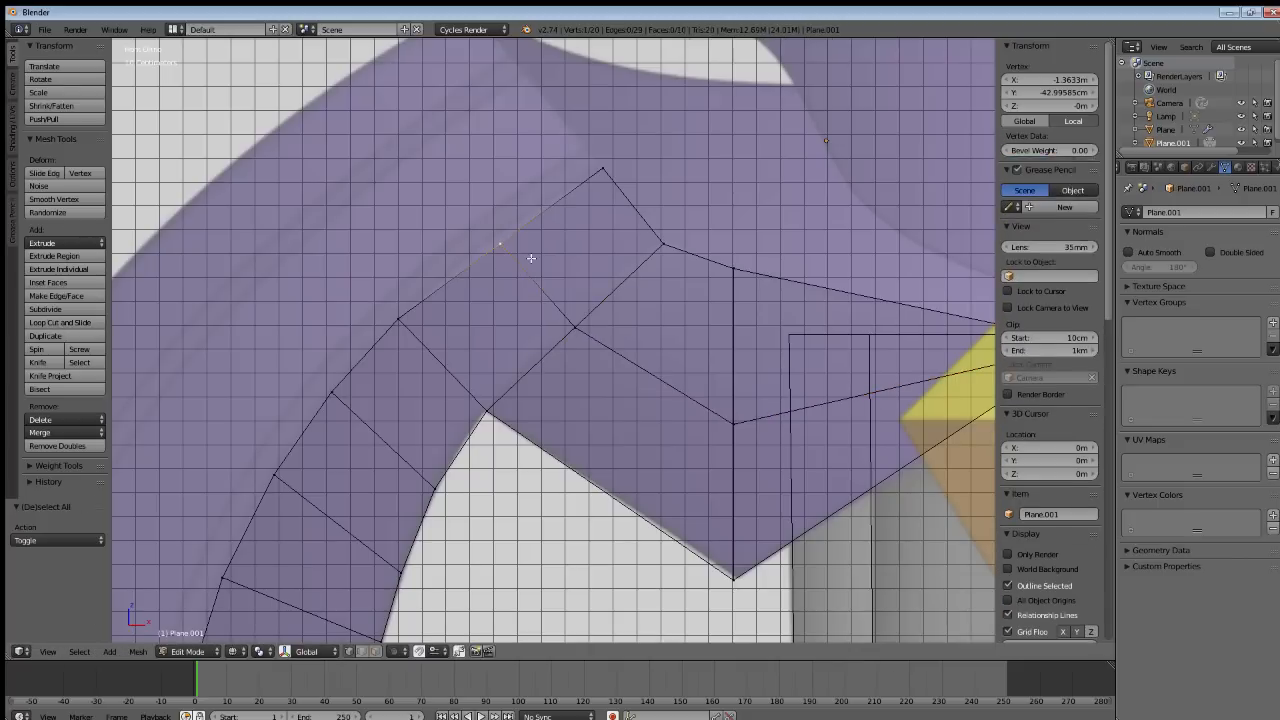
{"action": "key", "text": "g"}
{"action": "left_click", "coordinate": [524, 252]}
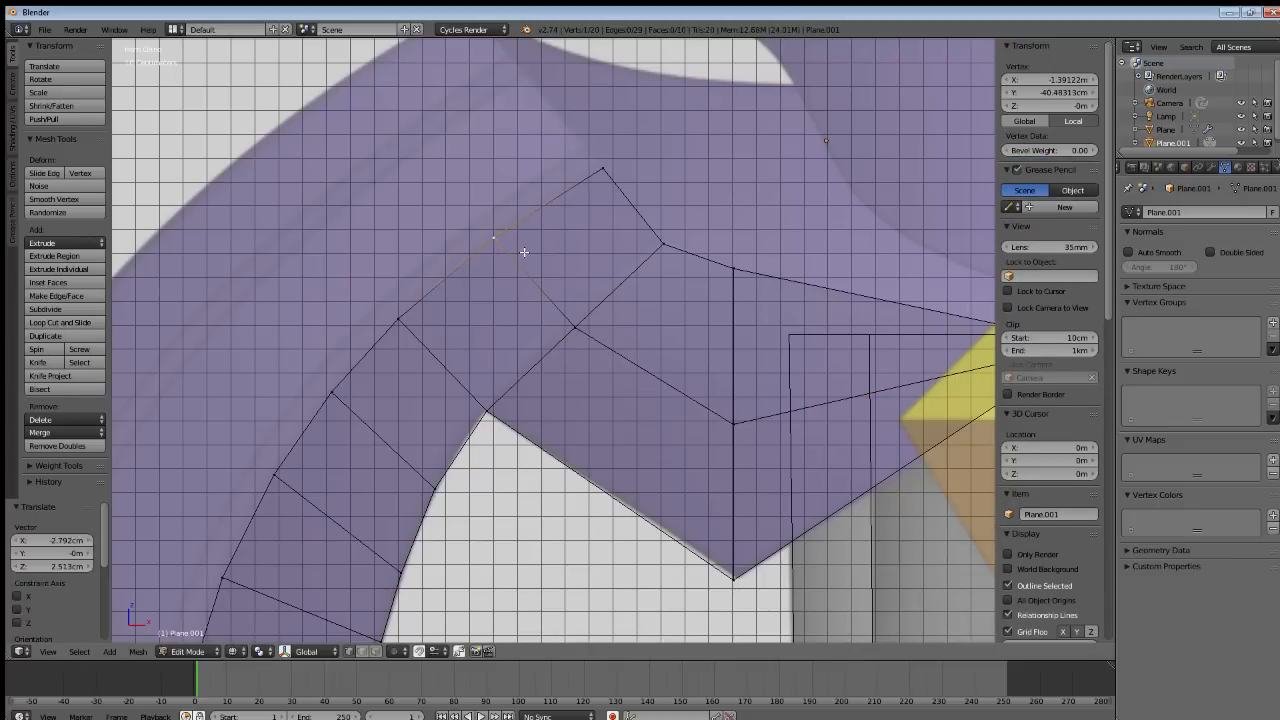
{"action": "key", "text": "a"}
Nudge the strip's topmost outer vertex about 5.6 mm along negative X and 5.6 mm up in Z.
{"action": "middle_click_drag", "start_coordinate": [486, 282], "coordinate": [540, 288], "text": "shift"}
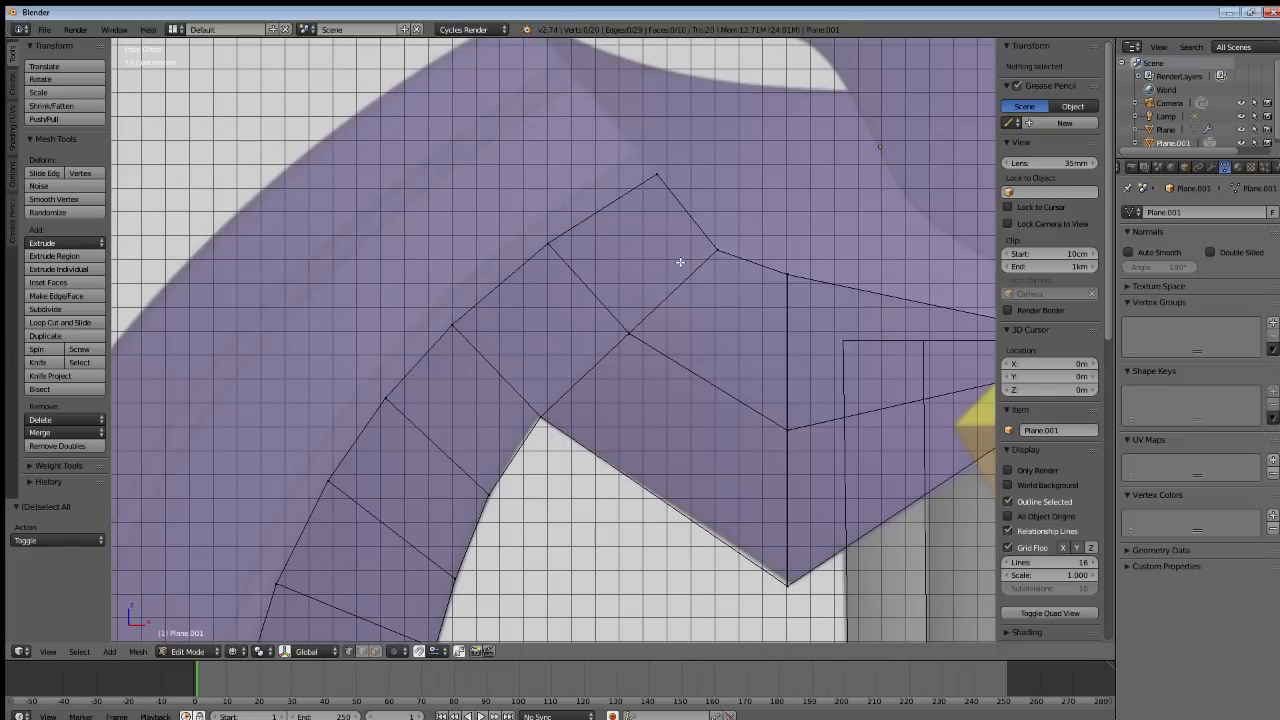
{"action": "right_click", "coordinate": [656, 174]}
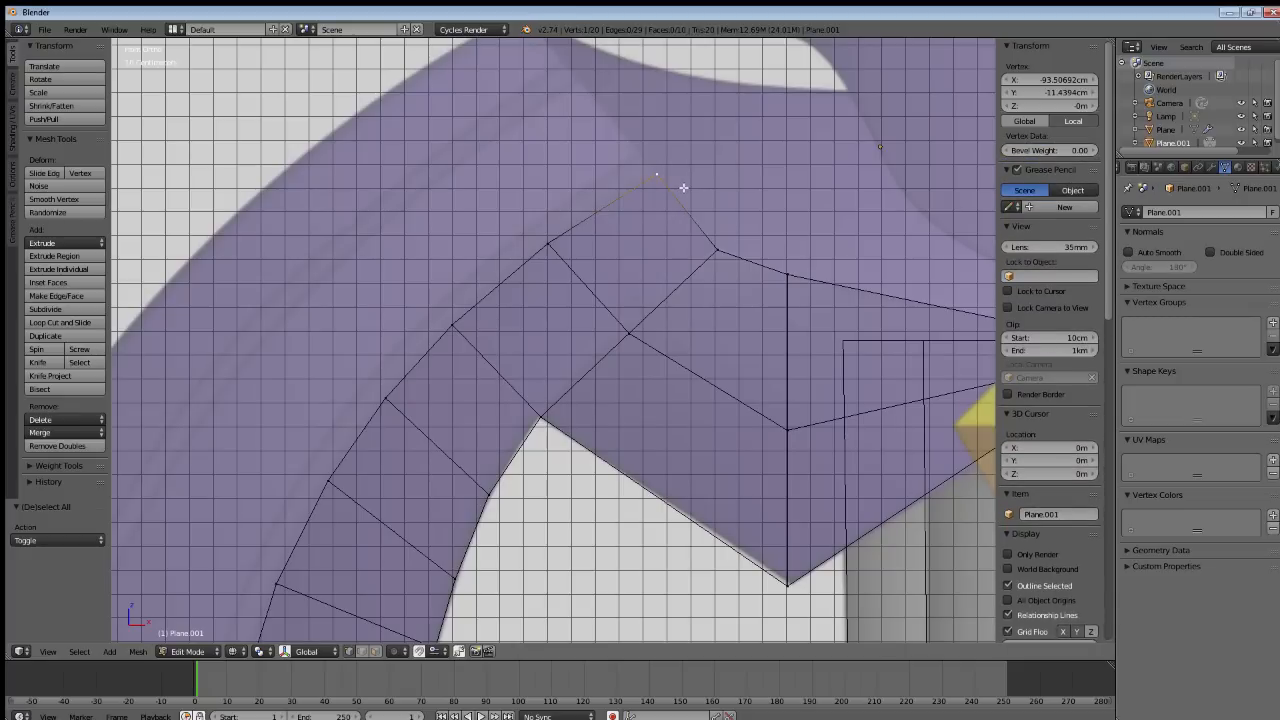
{"action": "key", "text": "g"}
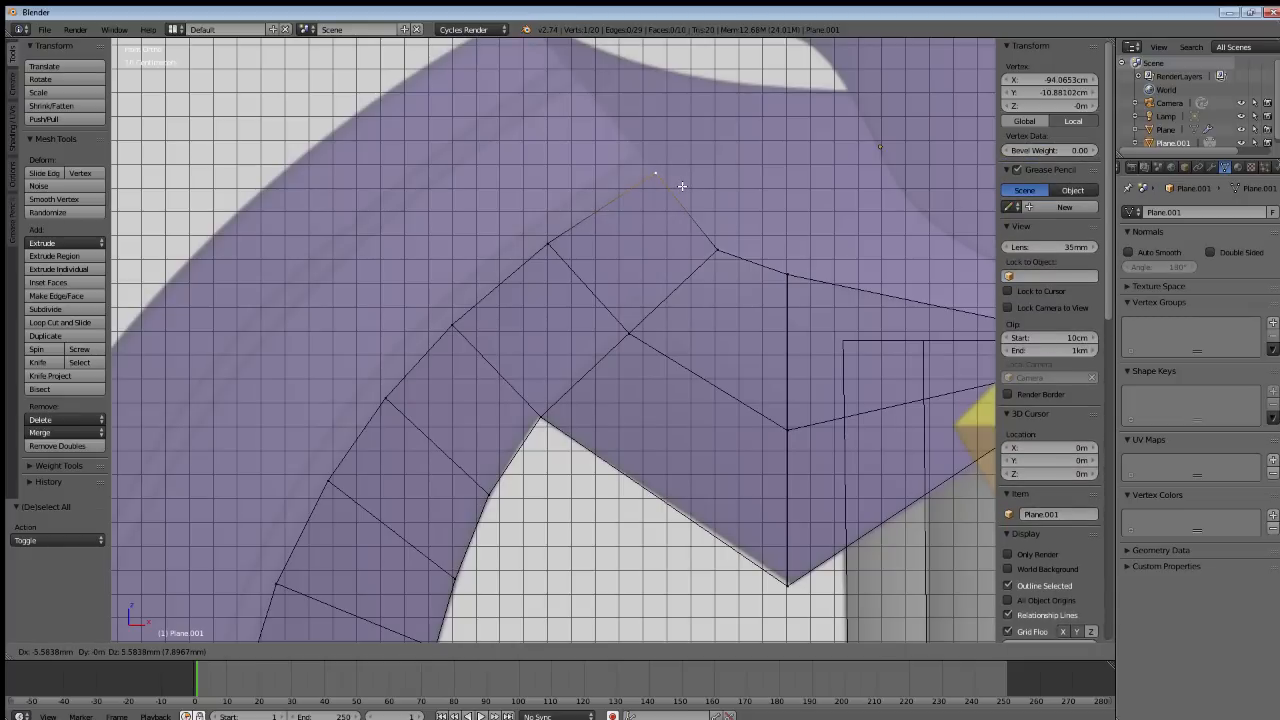
{"action": "left_click", "coordinate": [681, 186]}
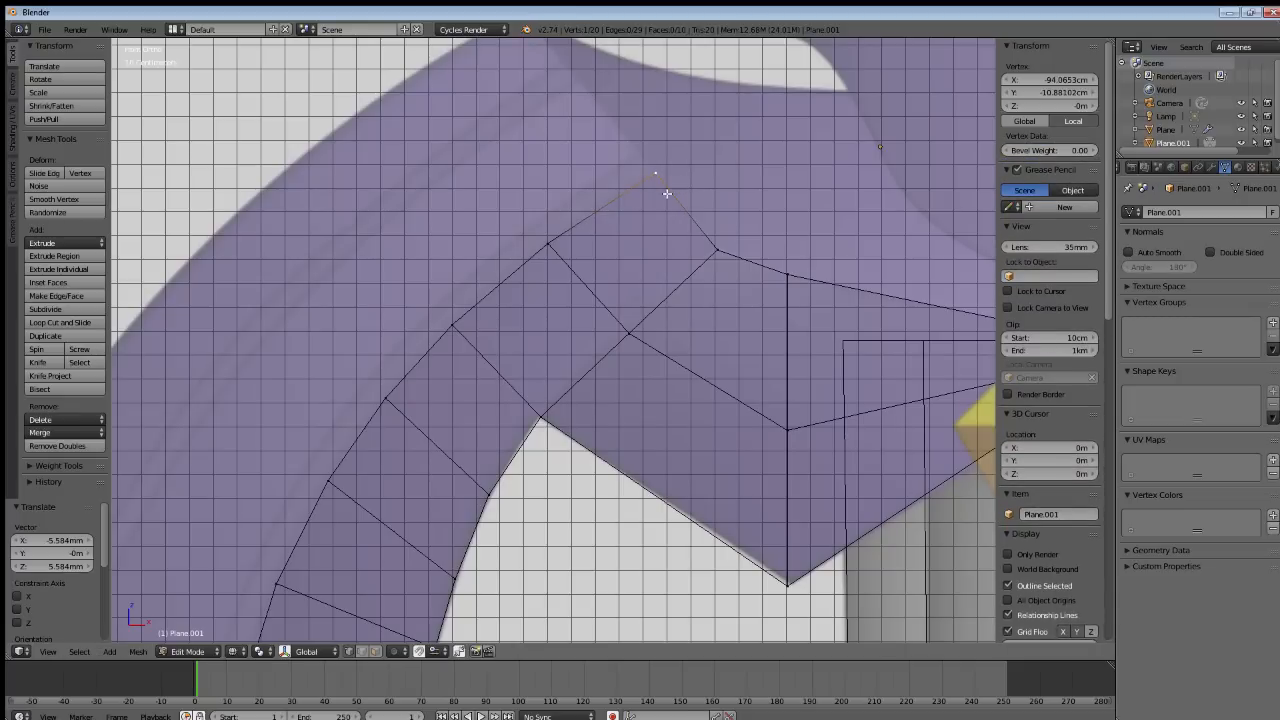
Extrude the strip's whole outer edge chain, from top vertex to wing tip, about 8 cm along negative X and 9 cm up.
{"action": "right_click", "coordinate": [553, 244], "text": "shift"}
{"action": "right_click", "coordinate": [440, 333], "text": "shift"}
{"action": "right_click", "coordinate": [392, 398], "text": "shift"}
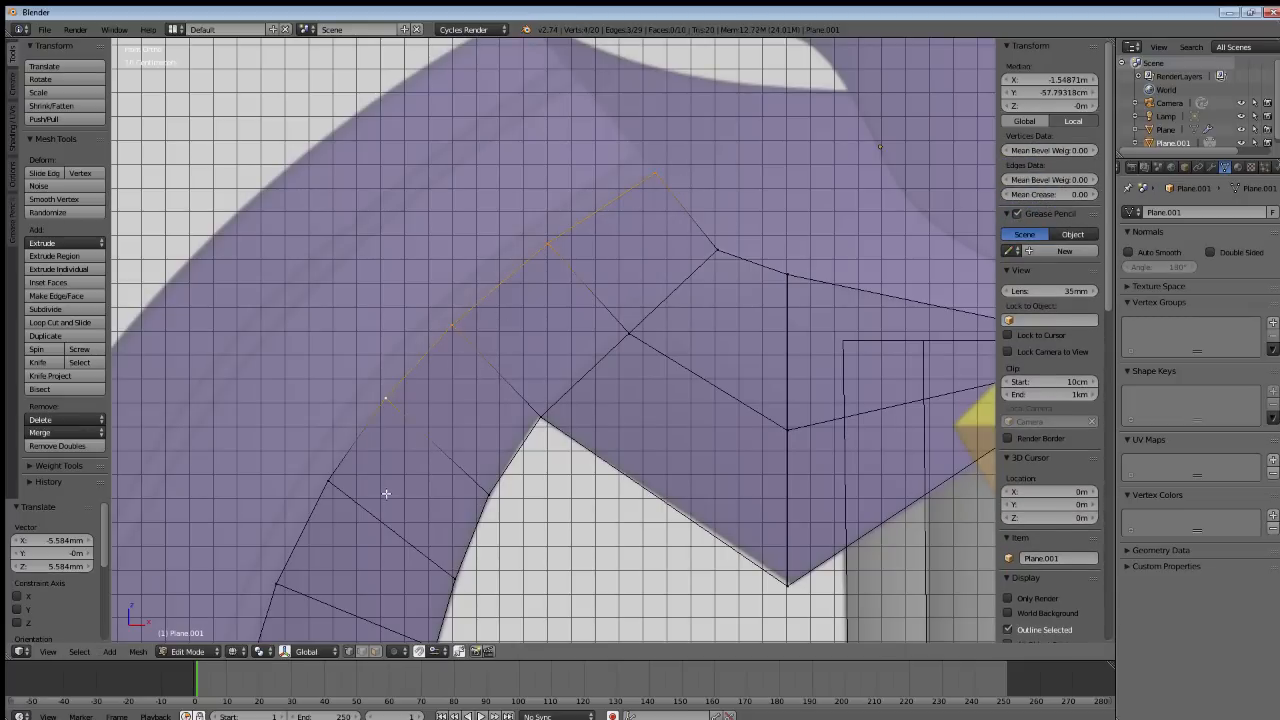
{"action": "middle_click_drag", "start_coordinate": [386, 493], "coordinate": [523, 277], "text": "shift"}
{"action": "right_click", "coordinate": [503, 279], "text": "shift"}
{"action": "right_click", "coordinate": [468, 364], "text": "shift"}
{"action": "right_click", "coordinate": [396, 490], "text": "shift"}
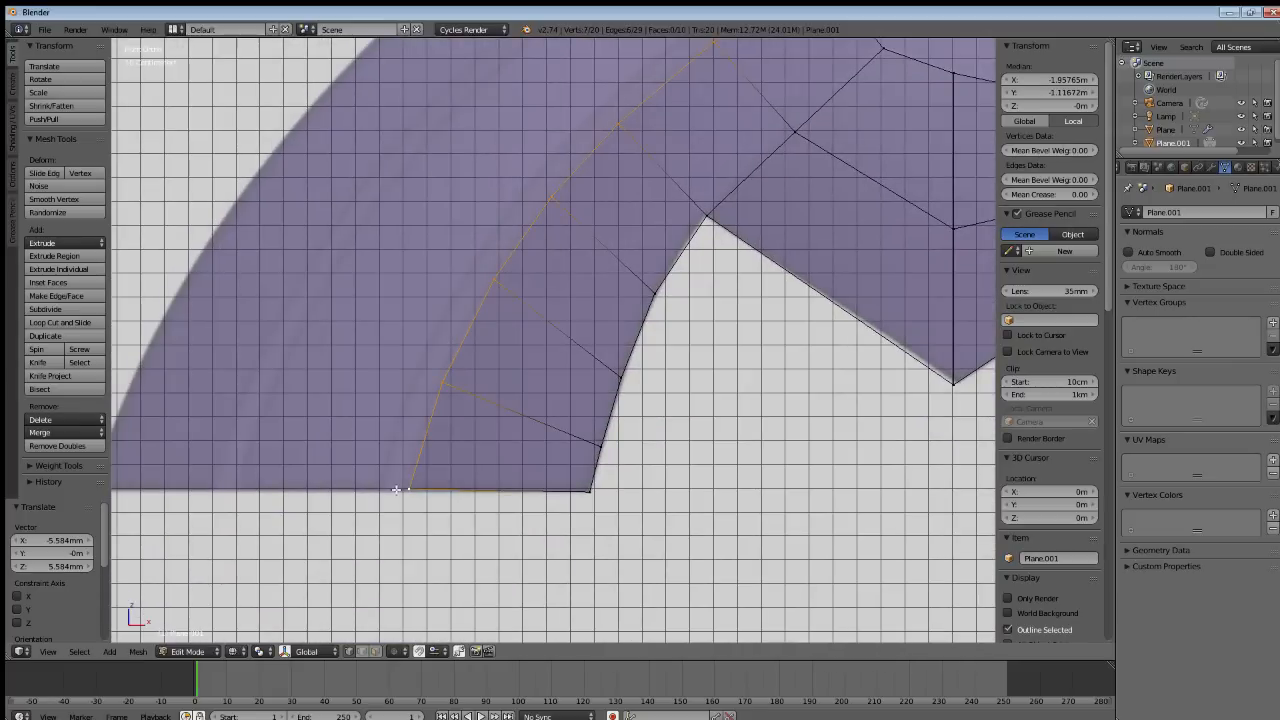
{"action": "middle_click_drag", "start_coordinate": [570, 289], "coordinate": [587, 389], "text": "shift"}
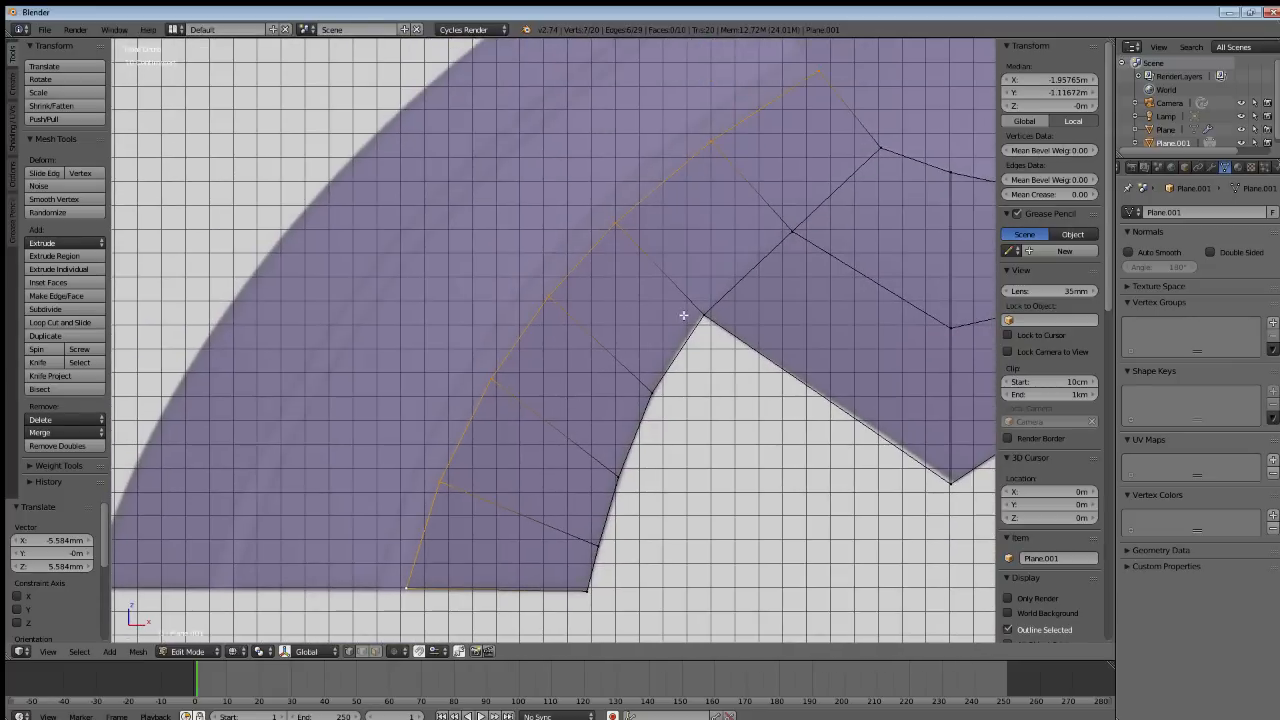
{"action": "middle_click_drag", "start_coordinate": [683, 315], "coordinate": [678, 339], "text": "shift"}
{"action": "scroll", "coordinate": [684, 328], "scroll_direction": "down", "scroll_amount": 3}
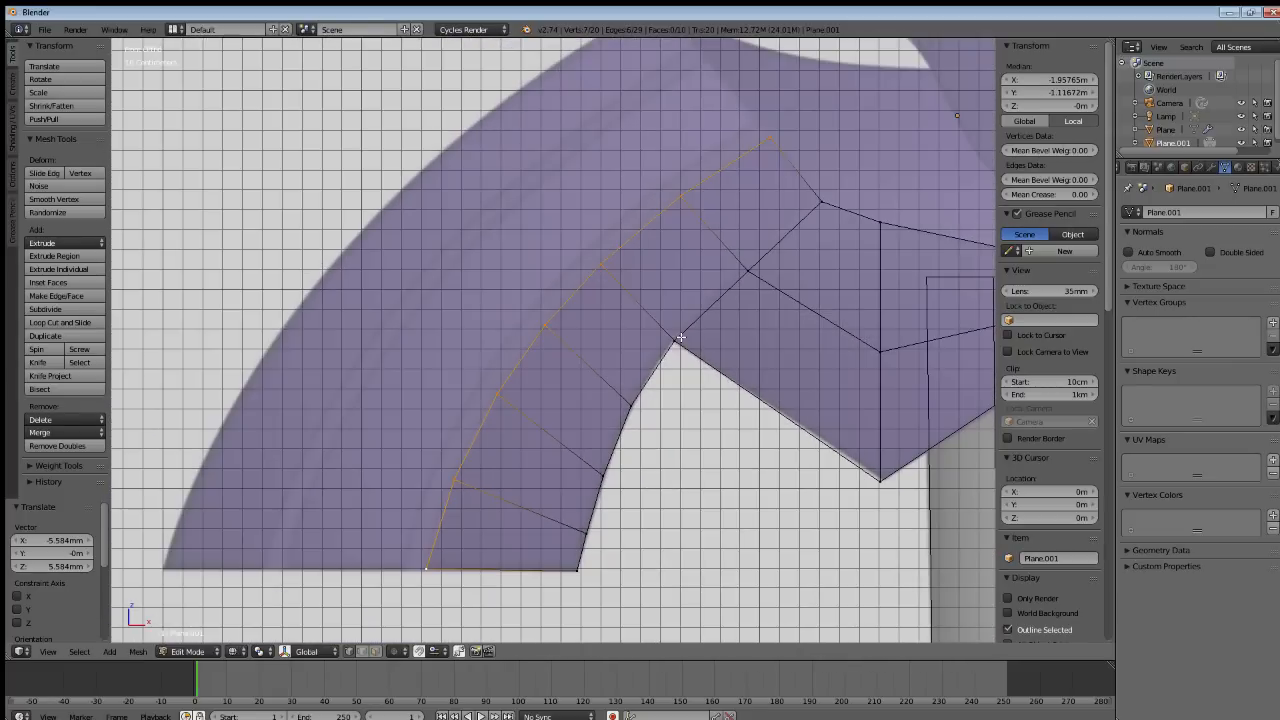
{"action": "key", "text": "e"}
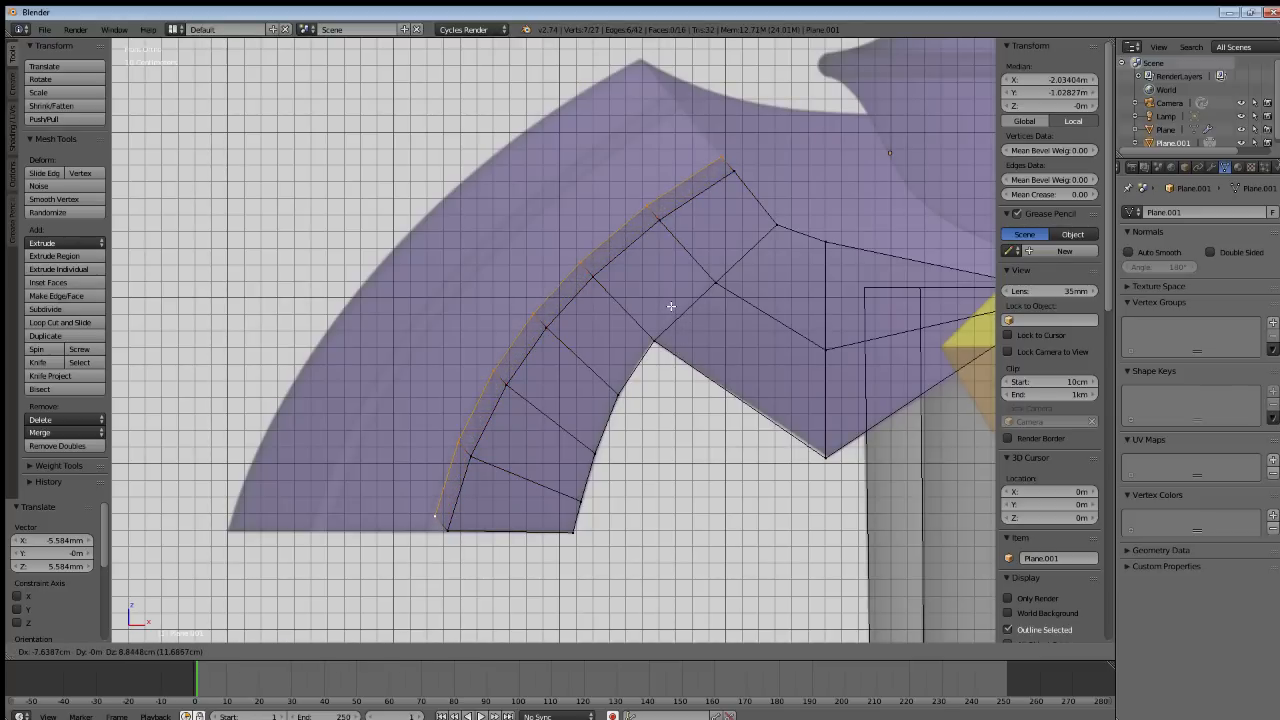
{"action": "left_click", "coordinate": [670, 306]}
Extrude the outer edge chain three more times outward and up, about 24 by 29 cm, 8 by 9 cm, then 17 by 20 cm.
{"action": "key", "text": "e"}
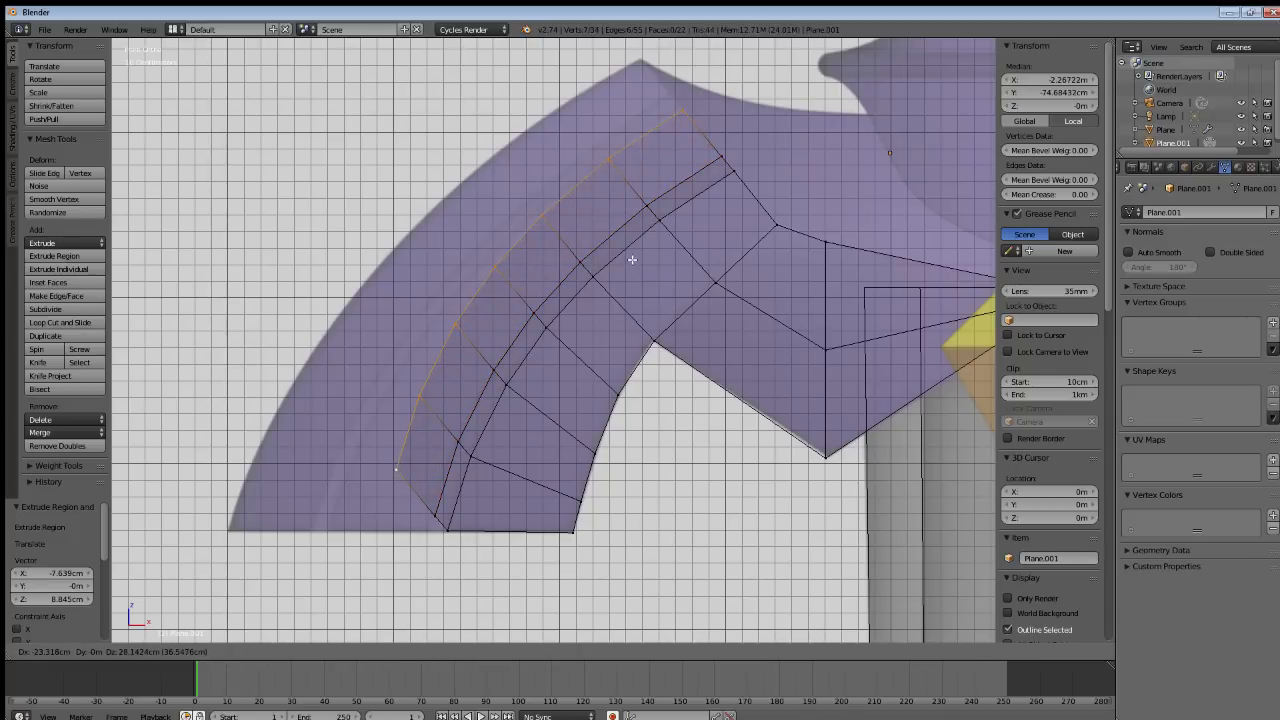
{"action": "left_click", "coordinate": [631, 258]}
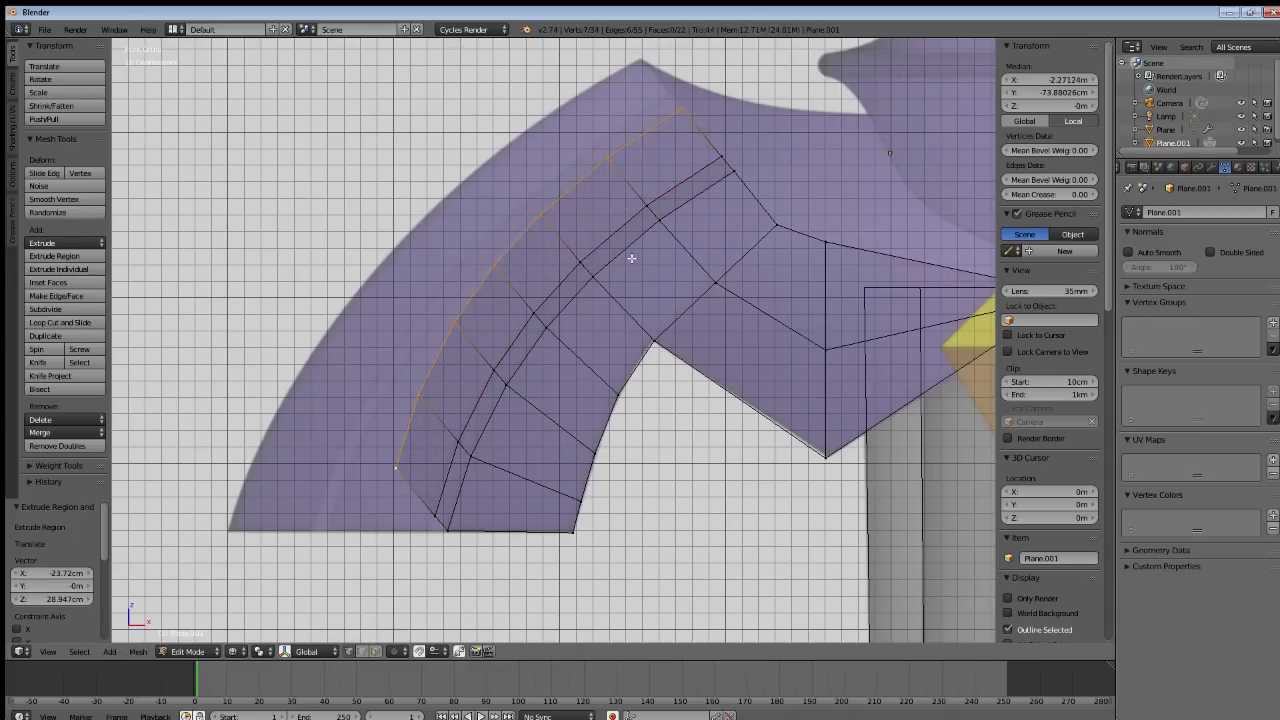
{"action": "key", "text": "e"}
{"action": "left_click", "coordinate": [619, 243]}
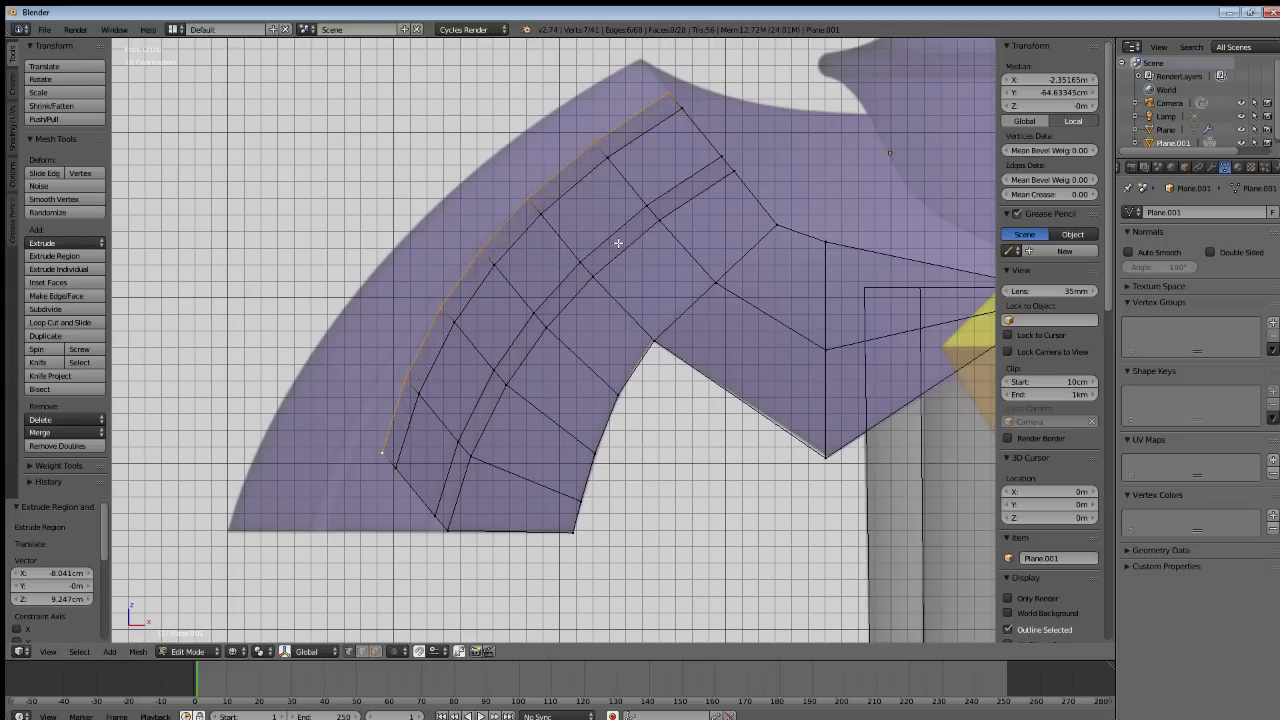
{"action": "key", "text": "e"}
{"action": "left_click", "coordinate": [590, 209]}
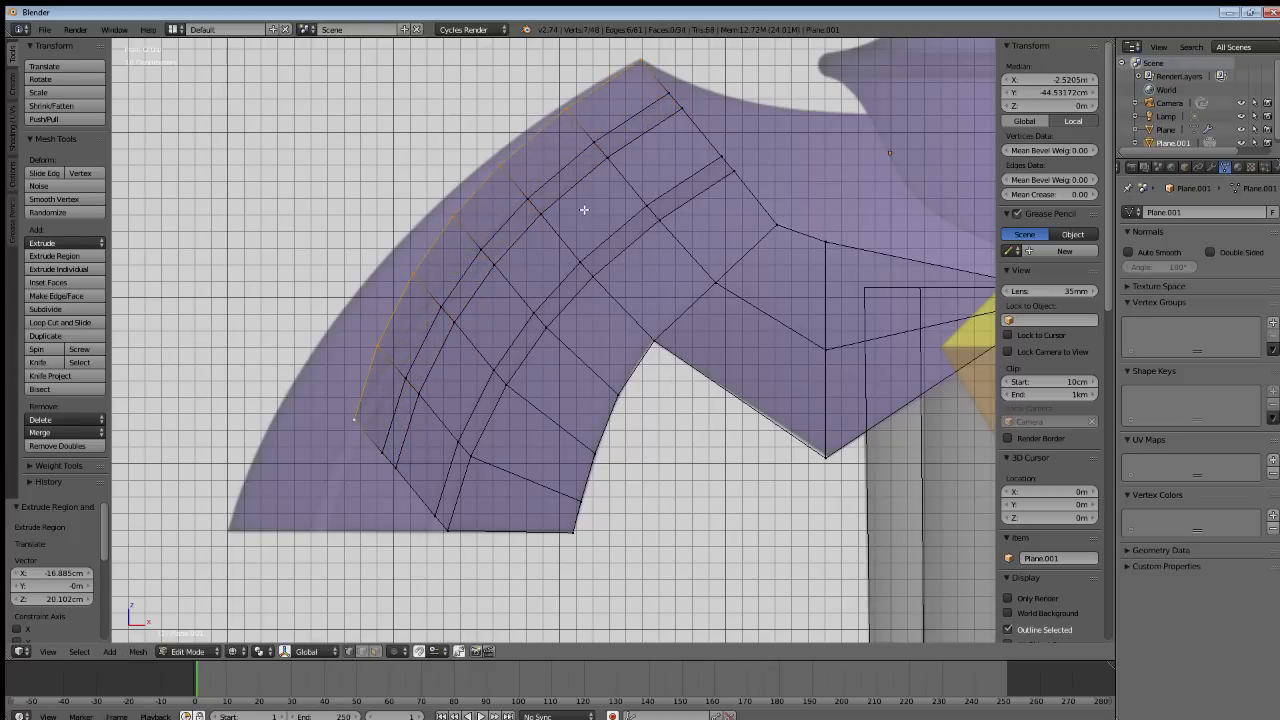
{"action": "key", "text": "a"}
{"action": "scroll", "coordinate": [508, 471], "scroll_direction": "up", "scroll_amount": 3}
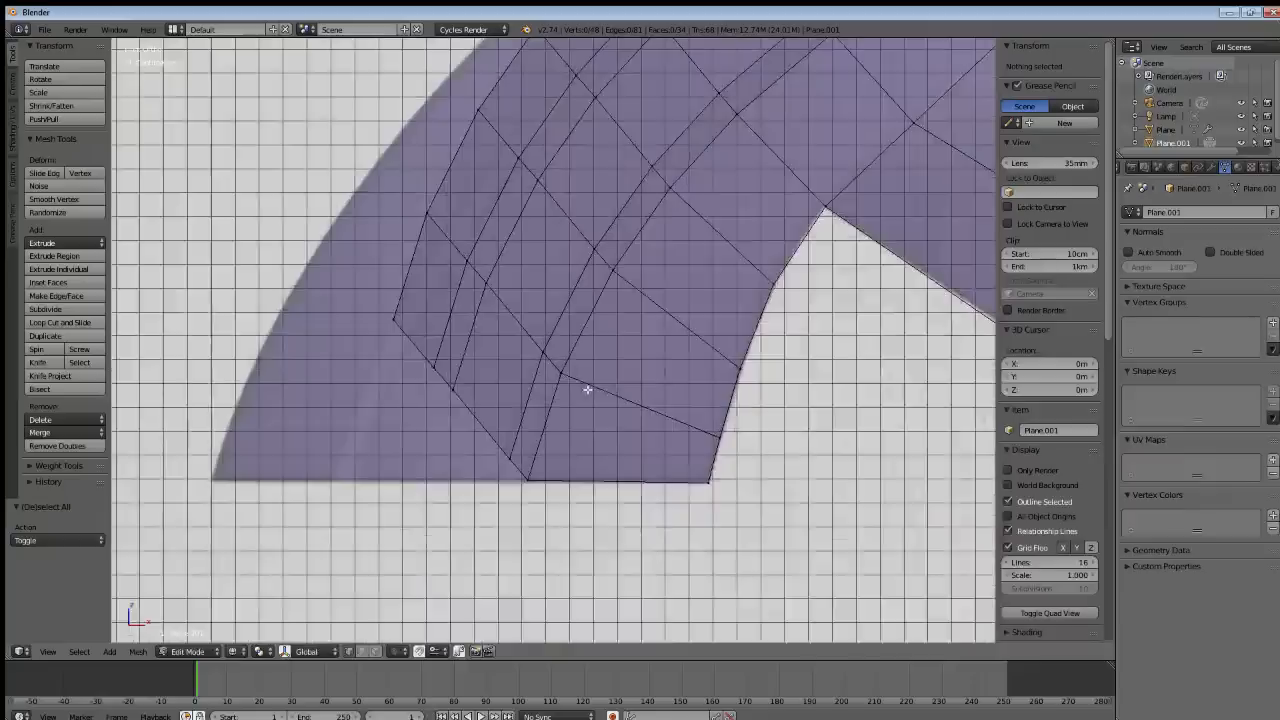
Move the inner narrow strip's outer tip vertex about 4.4 cm along negative X and 8.6 cm down, and the one above about 3 and 4.7 cm.
{"action": "right_click", "coordinate": [502, 480]}
{"action": "key", "text": "g"}
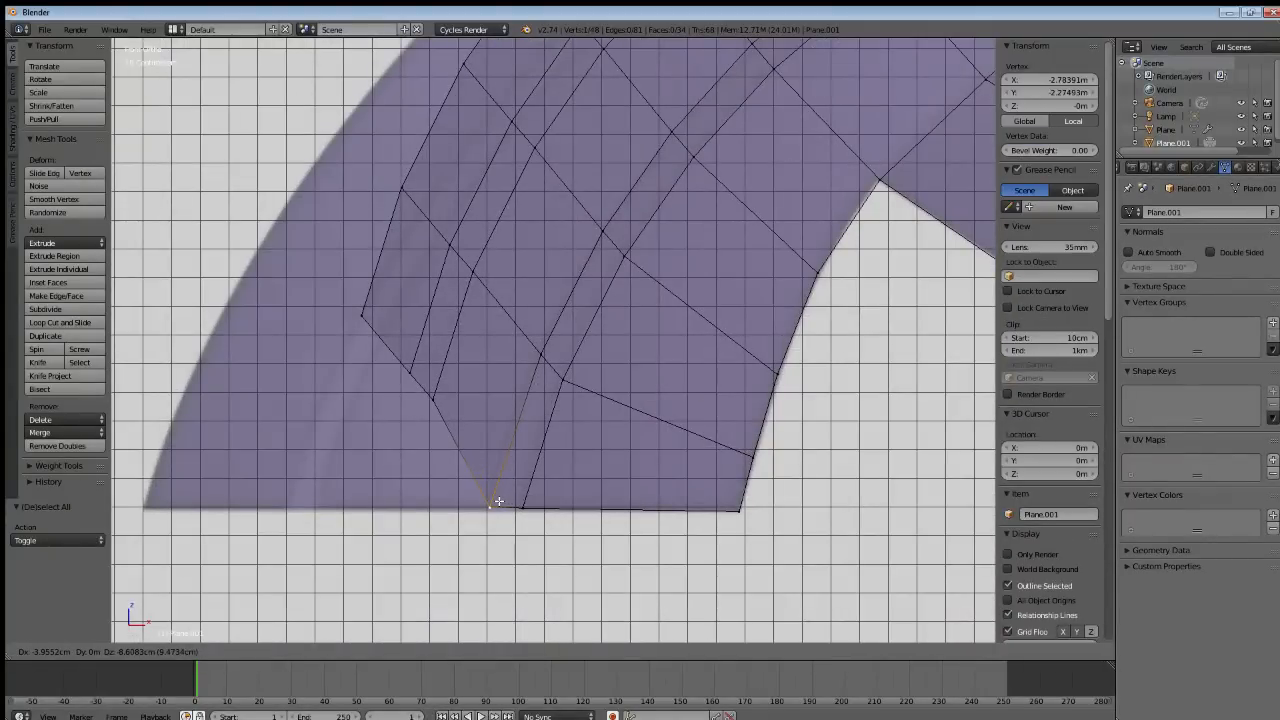
{"action": "left_click", "coordinate": [491, 503]}
{"action": "right_click", "coordinate": [550, 349]}
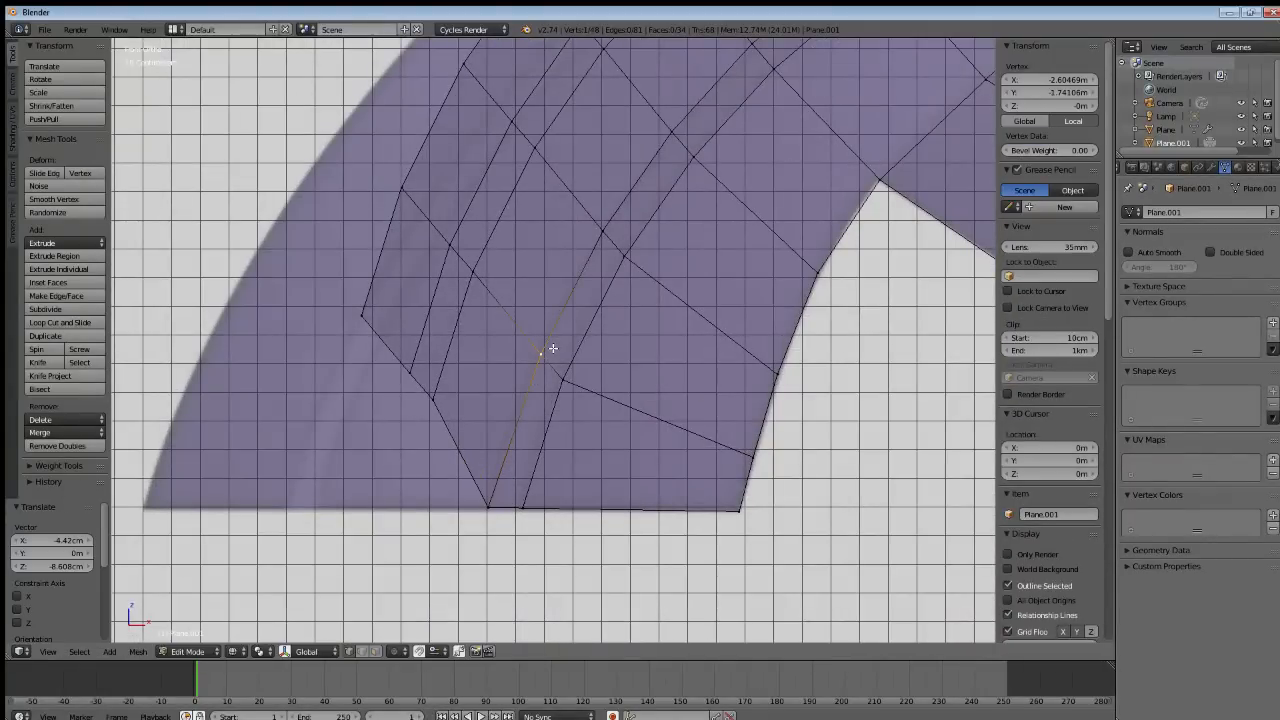
{"action": "key", "text": "g"}
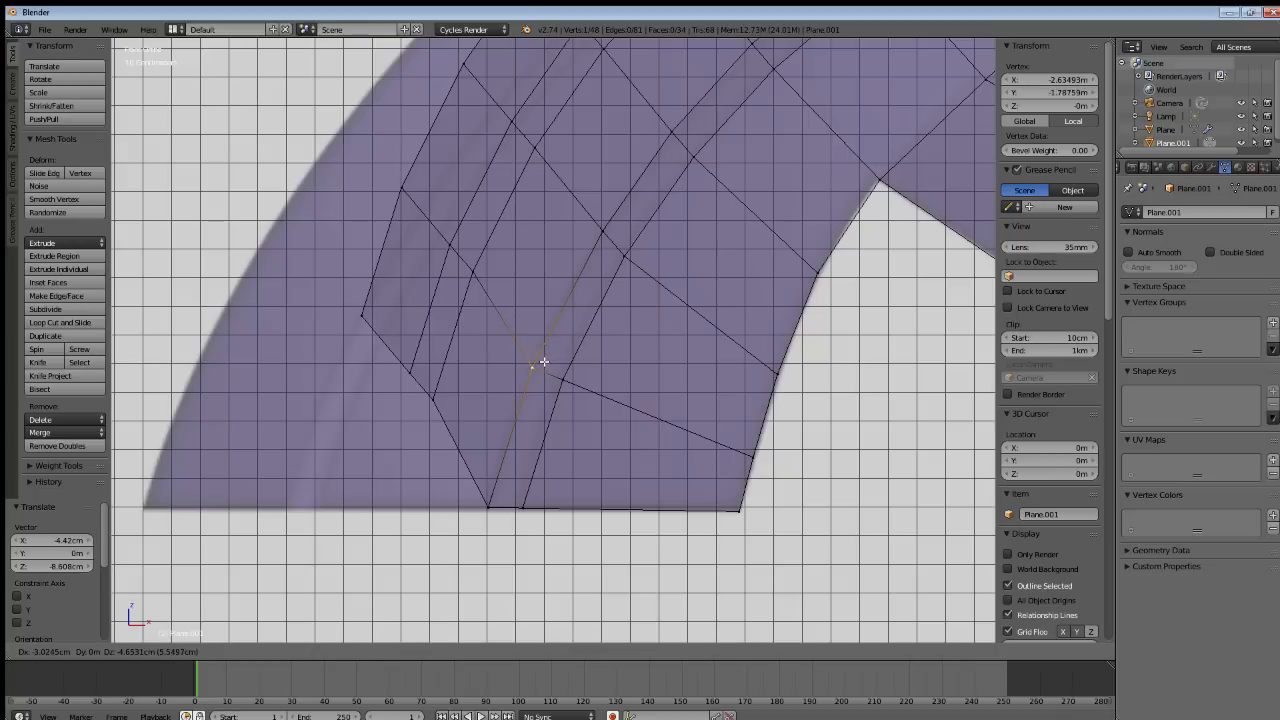
{"action": "left_click", "coordinate": [544, 362]}
Shift the next two vertices up the strip's outer line outward and down, the first about 2.6 cm along negative X and 3.5 cm down.
{"action": "right_click", "coordinate": [600, 230]}
{"action": "key", "text": "g"}
{"action": "left_click", "coordinate": [595, 242]}
{"action": "middle_click_drag", "start_coordinate": [628, 186], "coordinate": [549, 340], "text": "shift"}
{"action": "right_click", "coordinate": [594, 265]}
{"action": "key", "text": "g"}
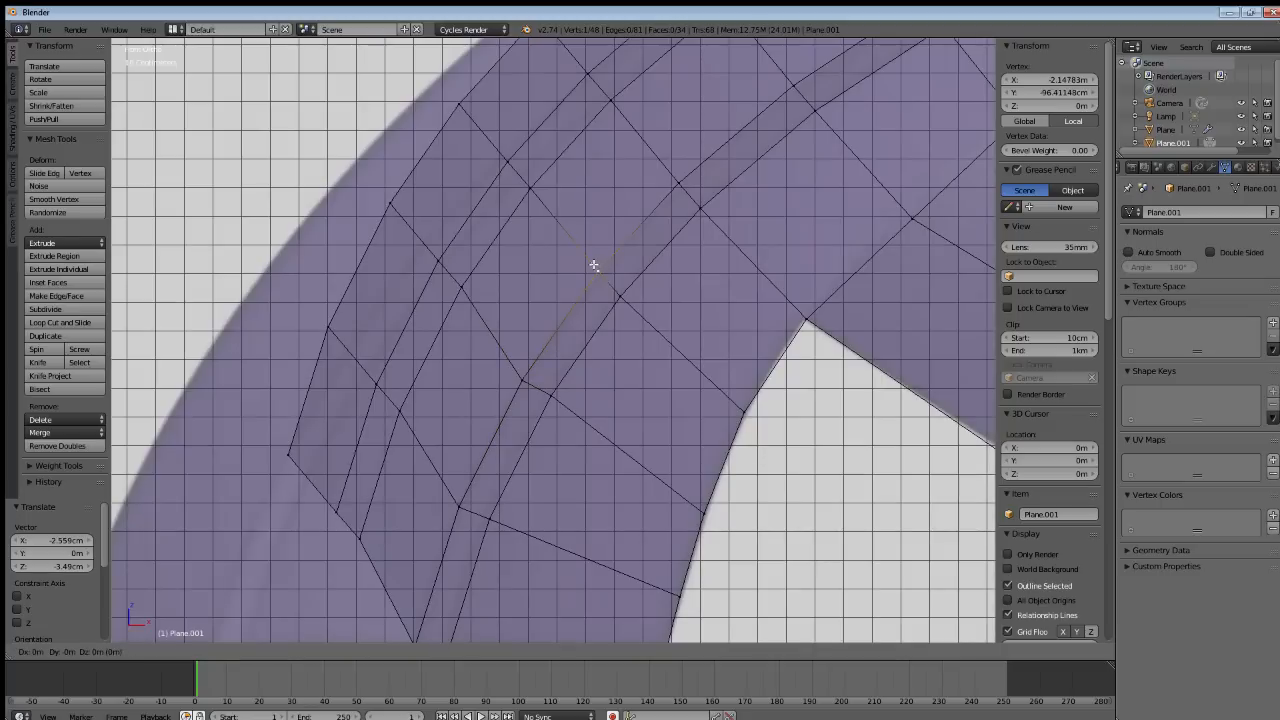
{"action": "left_click", "coordinate": [592, 268]}
Adjust the following two vertices up the same line, the first about 1.6 cm along negative X and 1.2 cm down, then deselect everything.
{"action": "right_click", "coordinate": [668, 191]}
{"action": "key", "text": "g"}
{"action": "left_click", "coordinate": [677, 190]}
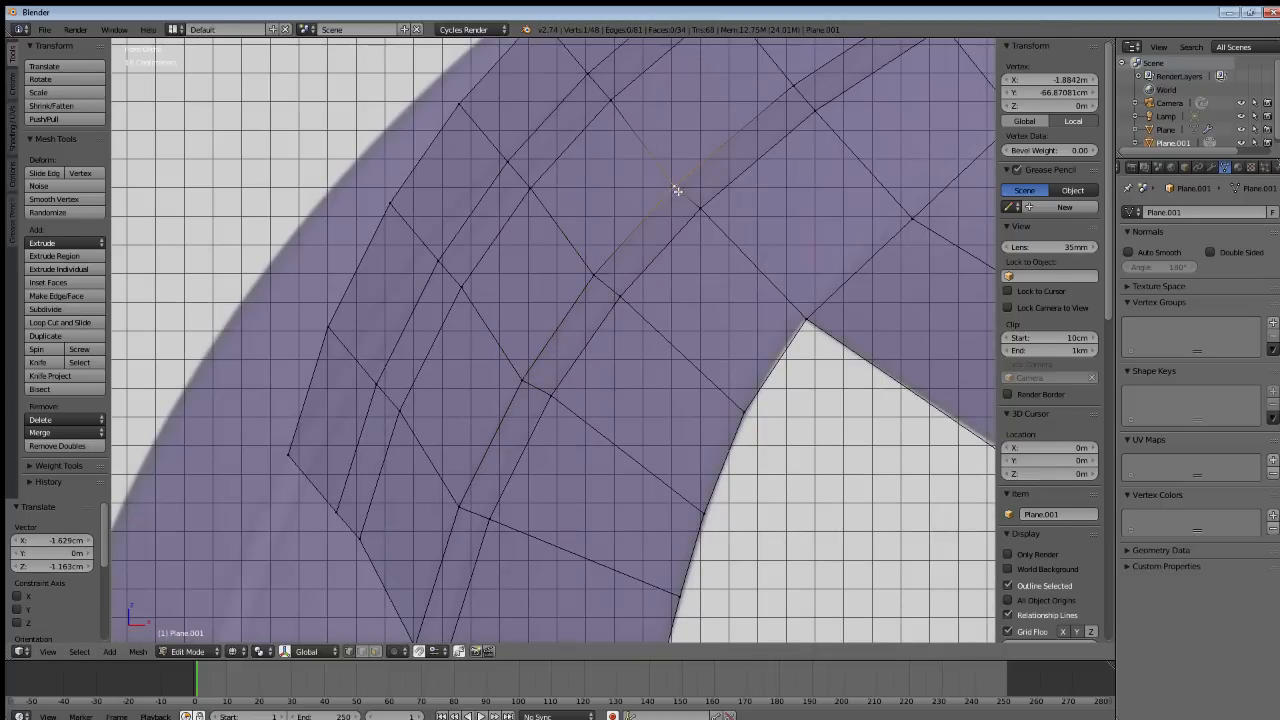
{"action": "middle_click_drag", "start_coordinate": [669, 216], "coordinate": [640, 270], "text": "shift"}
{"action": "key", "text": "g"}
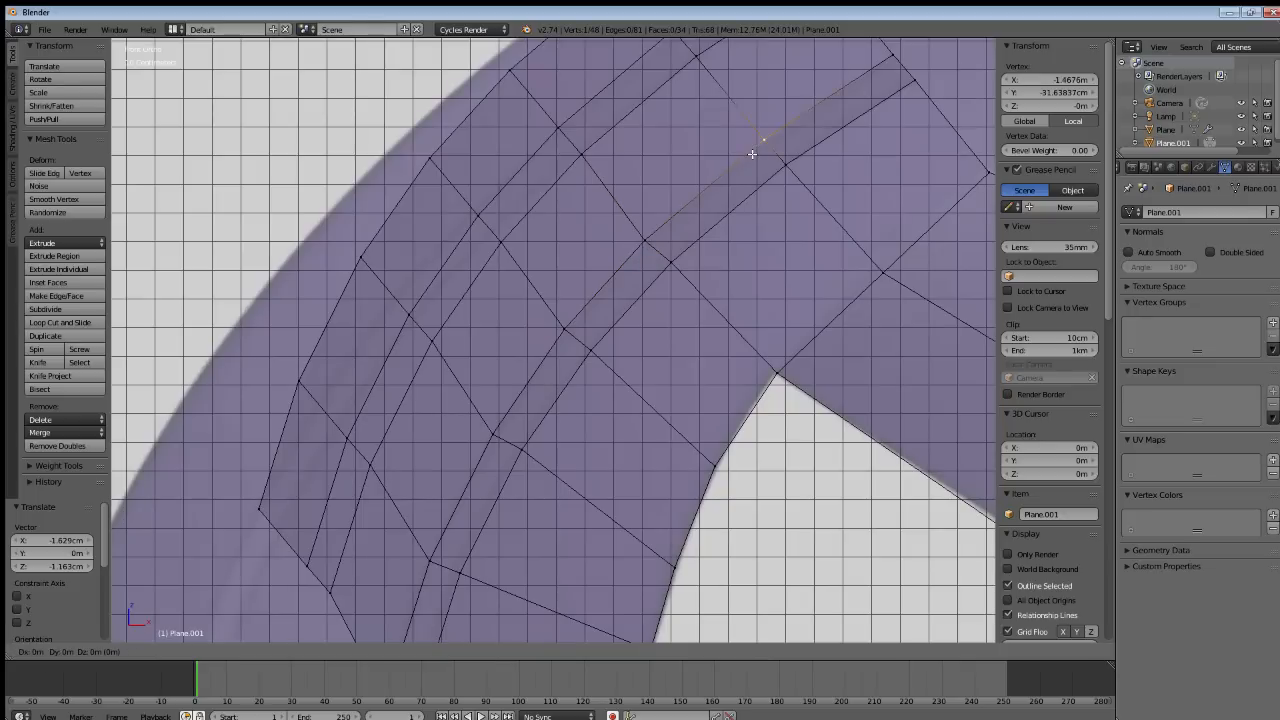
{"action": "left_click", "coordinate": [751, 153]}
{"action": "key", "text": "a"}
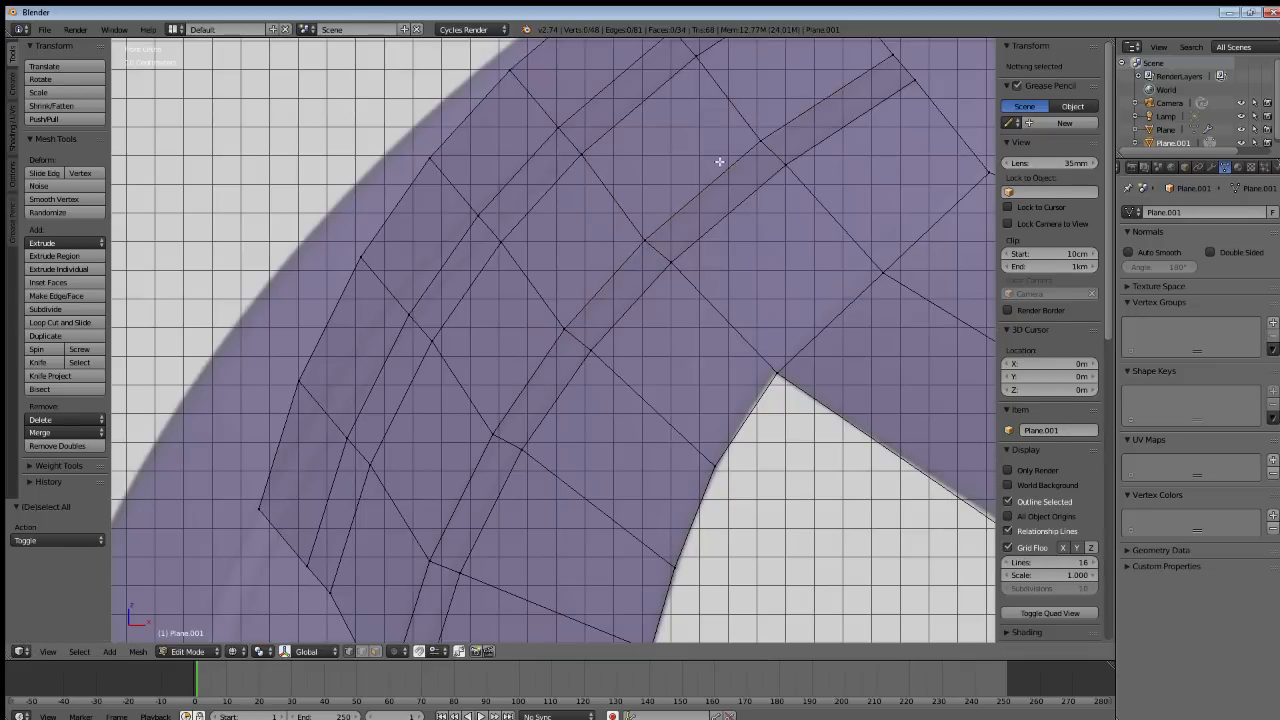
Shift three consecutive vertices on the outer narrow strip's inner line about 2.6, 5.8 and 6.7 cm along negative X, working toward the wing tip.
{"action": "middle_click_drag", "start_coordinate": [715, 168], "coordinate": [740, 307], "text": "shift"}
{"action": "right_click", "coordinate": [737, 192]}
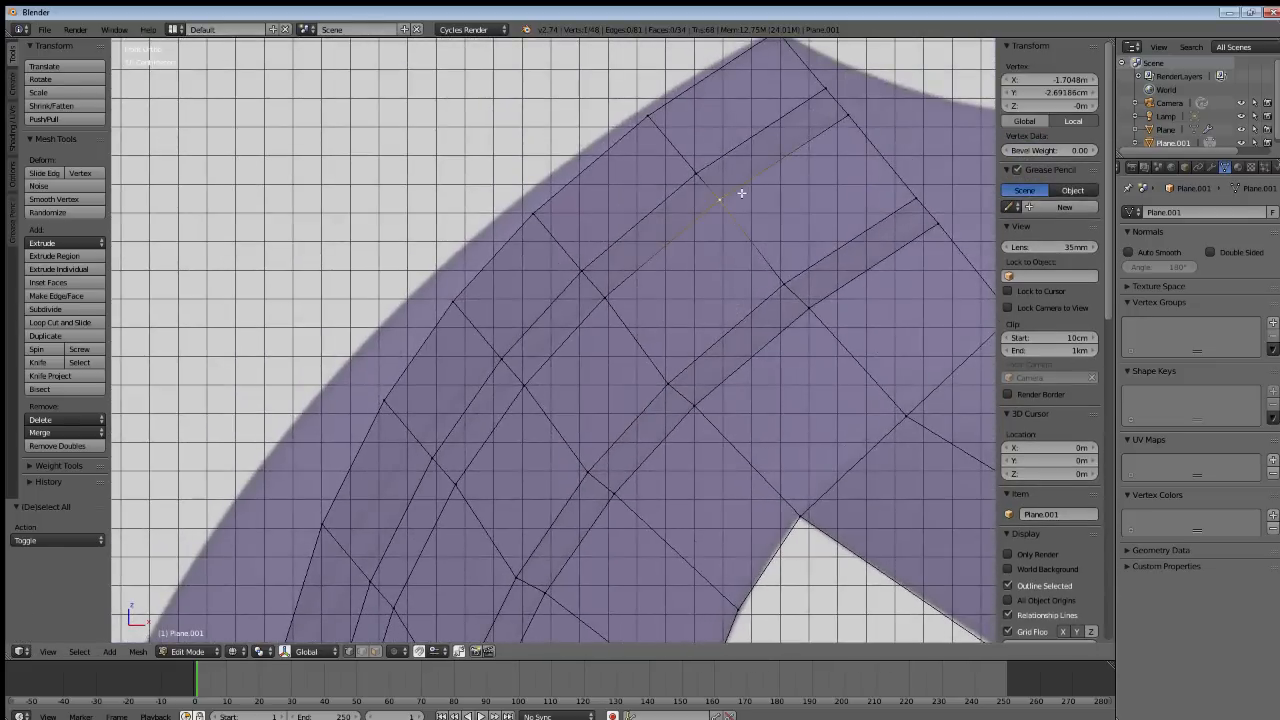
{"action": "key", "text": "g"}
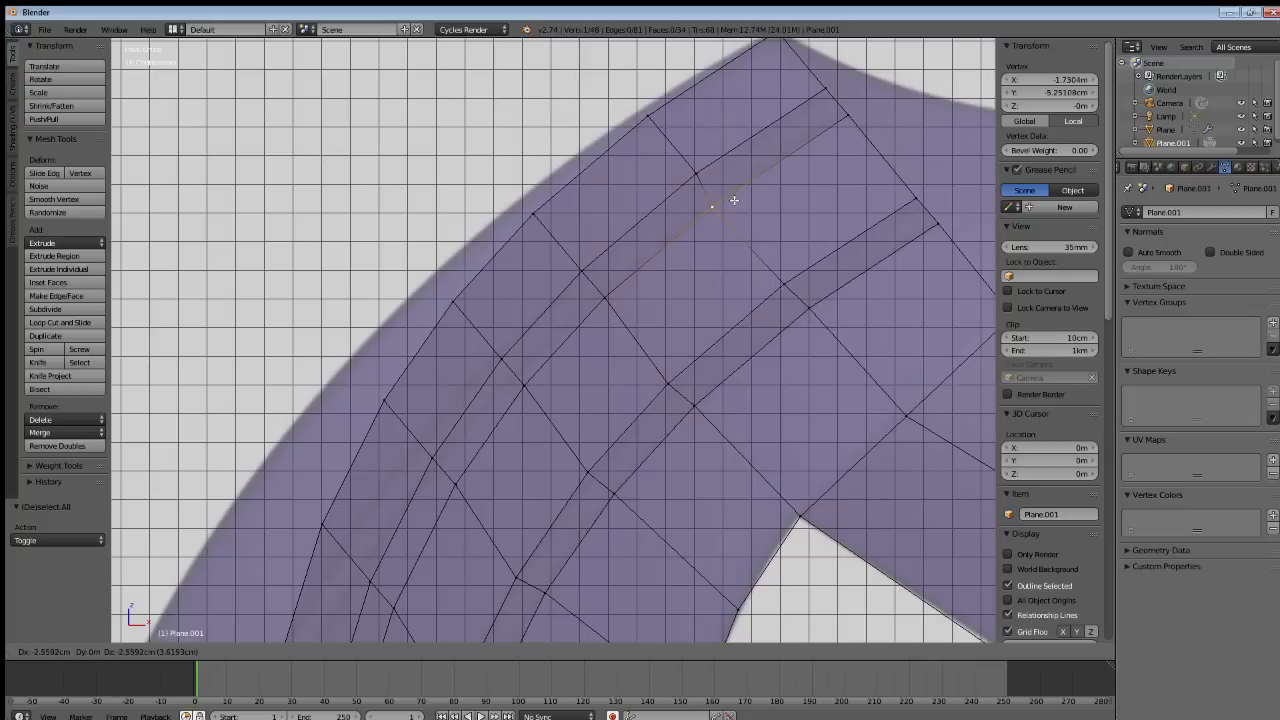
{"action": "left_click", "coordinate": [733, 203]}
{"action": "right_click", "coordinate": [600, 297]}
{"action": "key", "text": "g"}
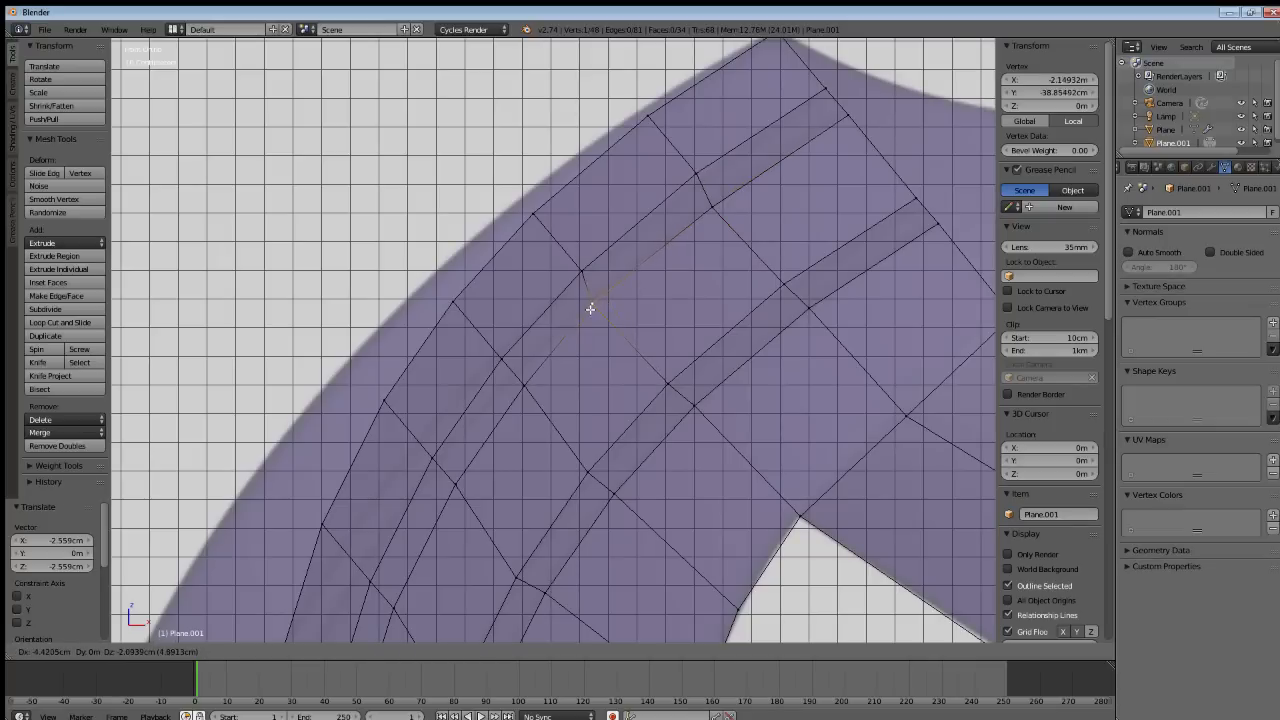
{"action": "left_click", "coordinate": [583, 320]}
{"action": "middle_click_drag", "start_coordinate": [583, 323], "coordinate": [683, 283], "text": "shift"}
{"action": "right_click", "coordinate": [684, 283]}
{"action": "key", "text": "g"}
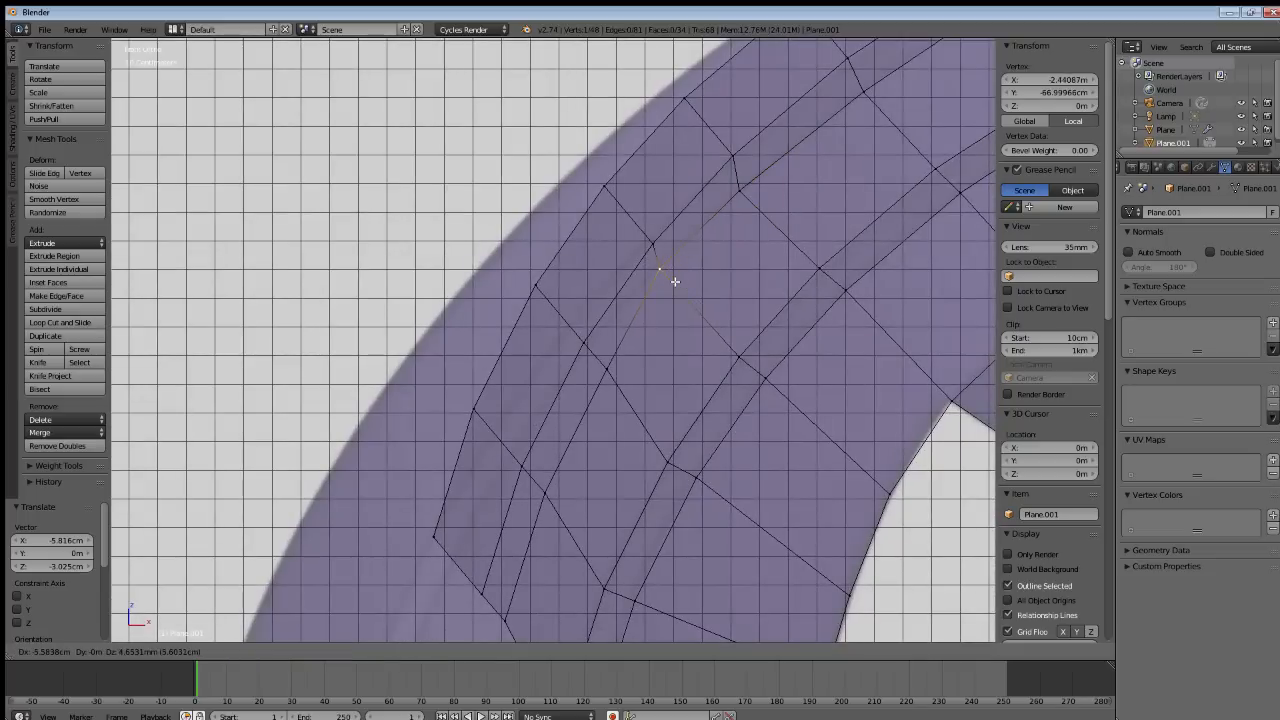
{"action": "left_click", "coordinate": [651, 329]}
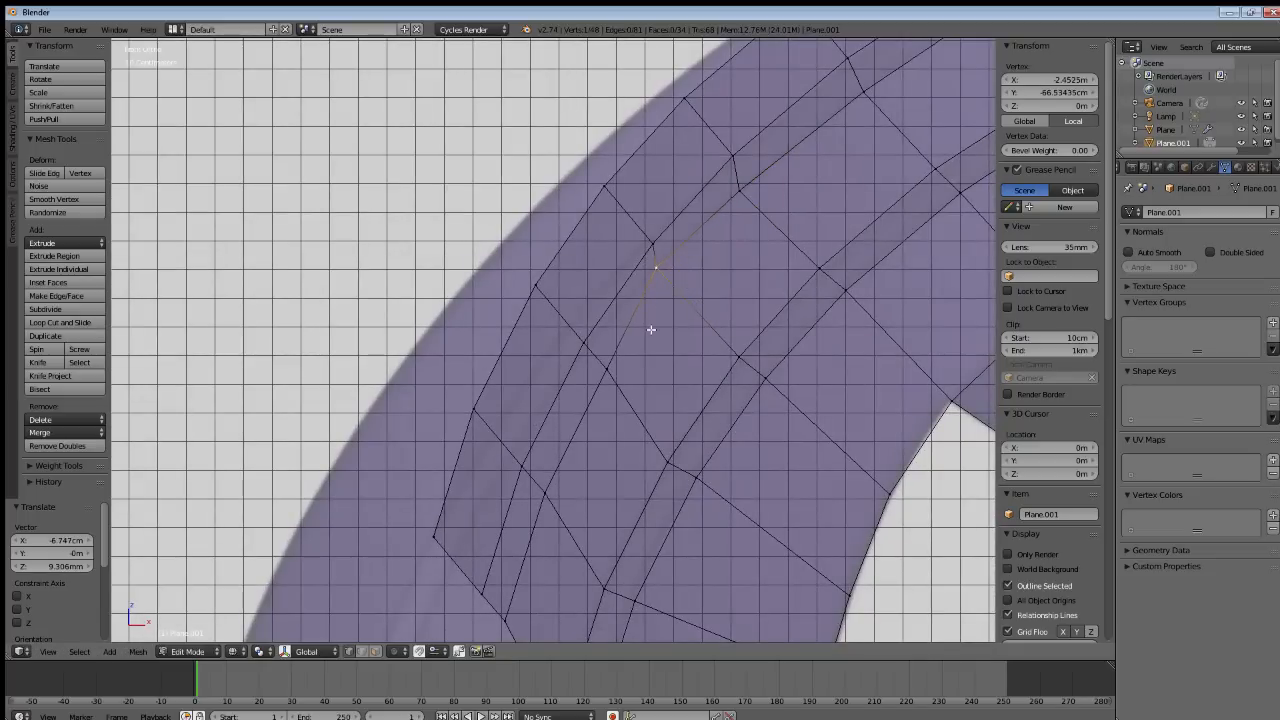
Place the three outermost tip vertices on the wing's flat bottom edge, about 39, 43 and 76 cm along negative X, the last at the corner.
{"action": "middle_click_drag", "start_coordinate": [646, 346], "coordinate": [668, 219], "text": "shift"}
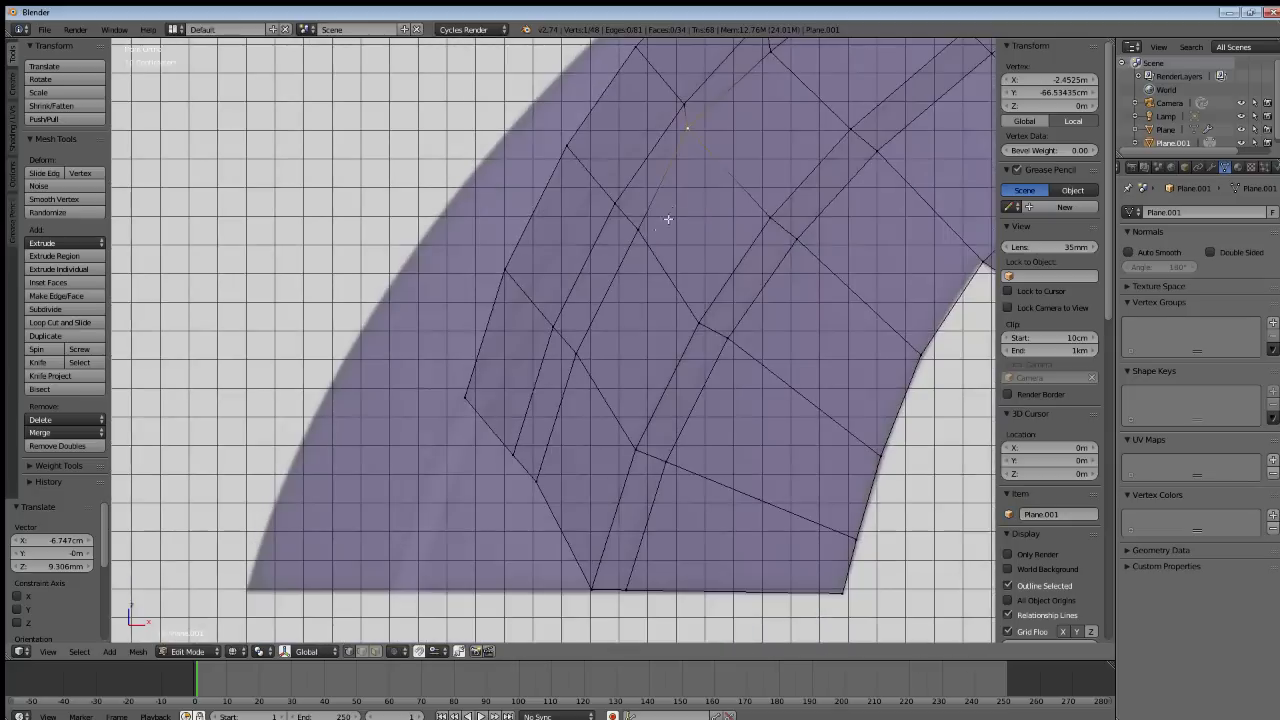
{"action": "right_click", "coordinate": [540, 485]}
{"action": "key", "text": "g"}
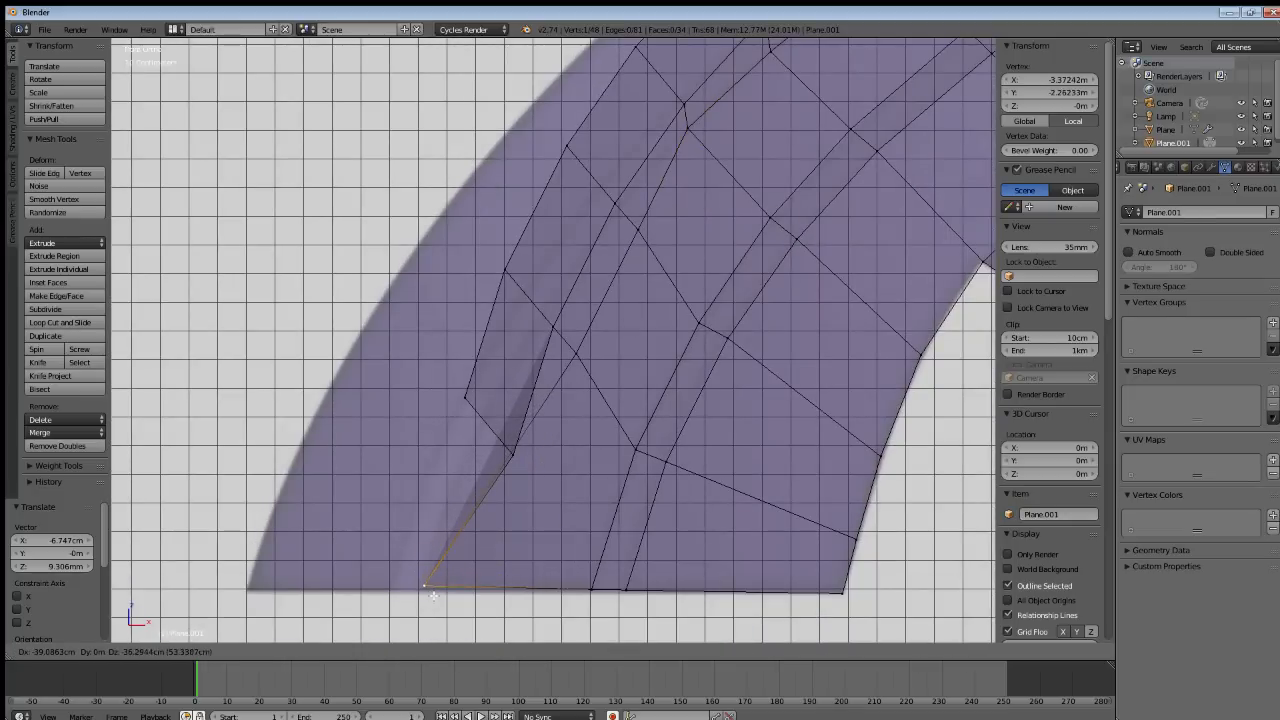
{"action": "left_click", "coordinate": [433, 595]}
{"action": "right_click", "coordinate": [515, 458]}
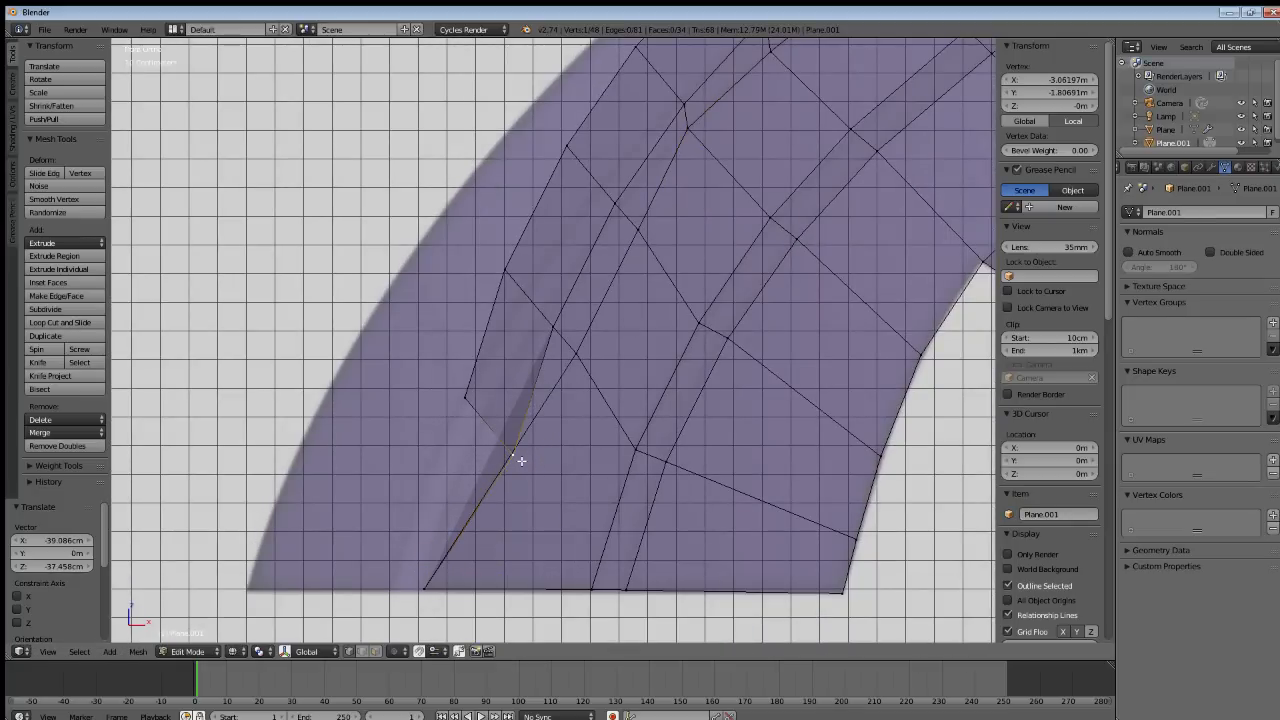
{"action": "key", "text": "g"}
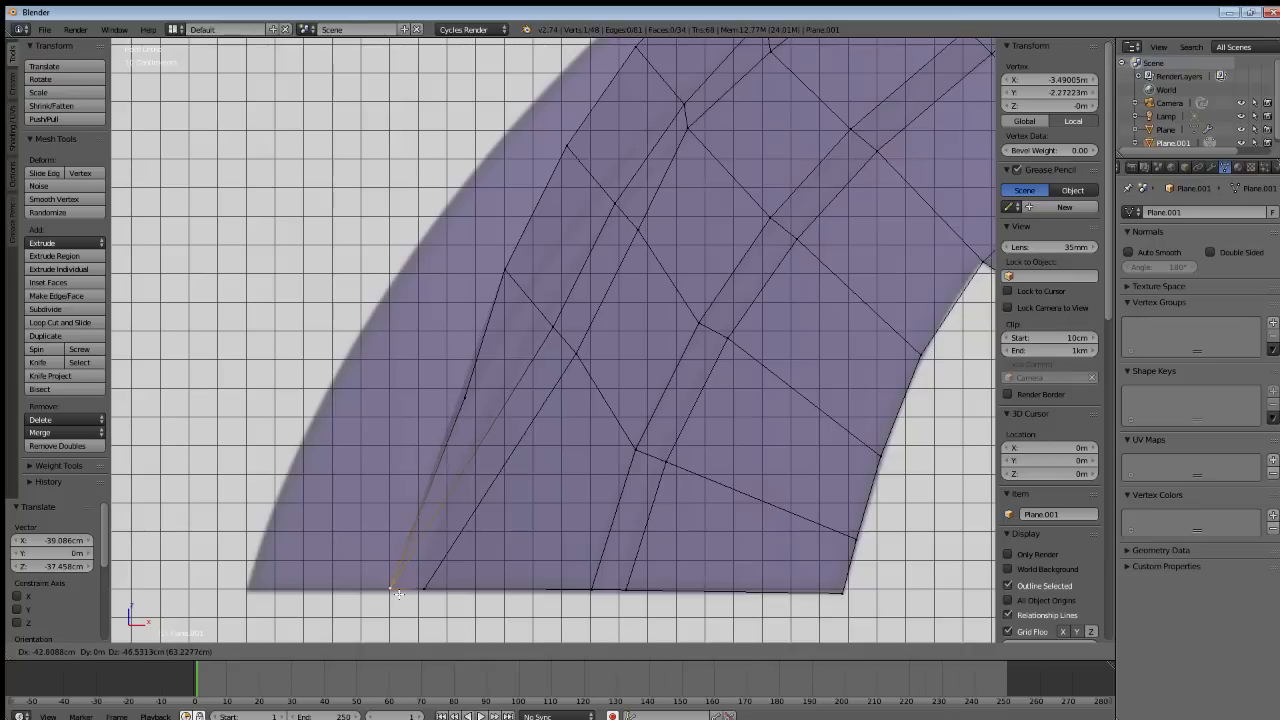
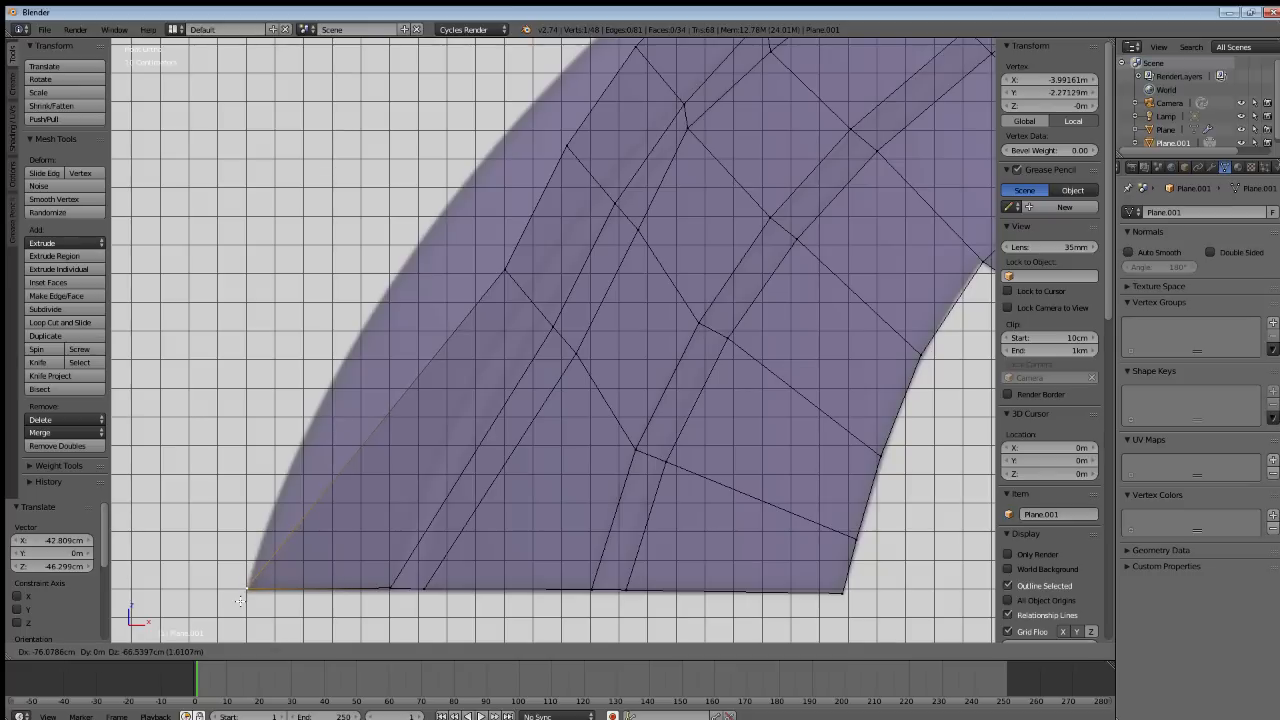
{"action": "left_click", "coordinate": [240, 601]}
Spread the cross row above the tip outward: outer vertex about 37 cm onto the reference outline, the two strip vertices about 18 and 26 cm.
{"action": "right_click", "coordinate": [505, 279]}
{"action": "key", "text": "g"}
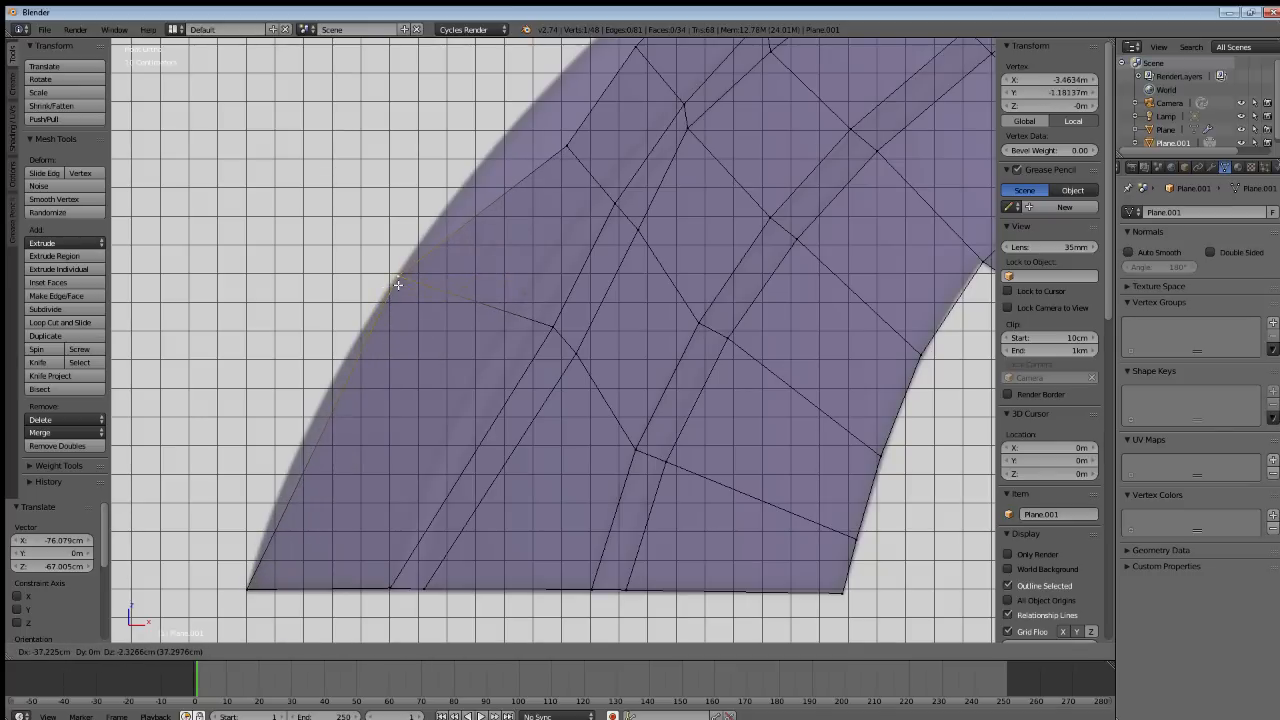
{"action": "left_click", "coordinate": [400, 277]}
{"action": "right_click", "coordinate": [555, 323]}
{"action": "key", "text": "g"}
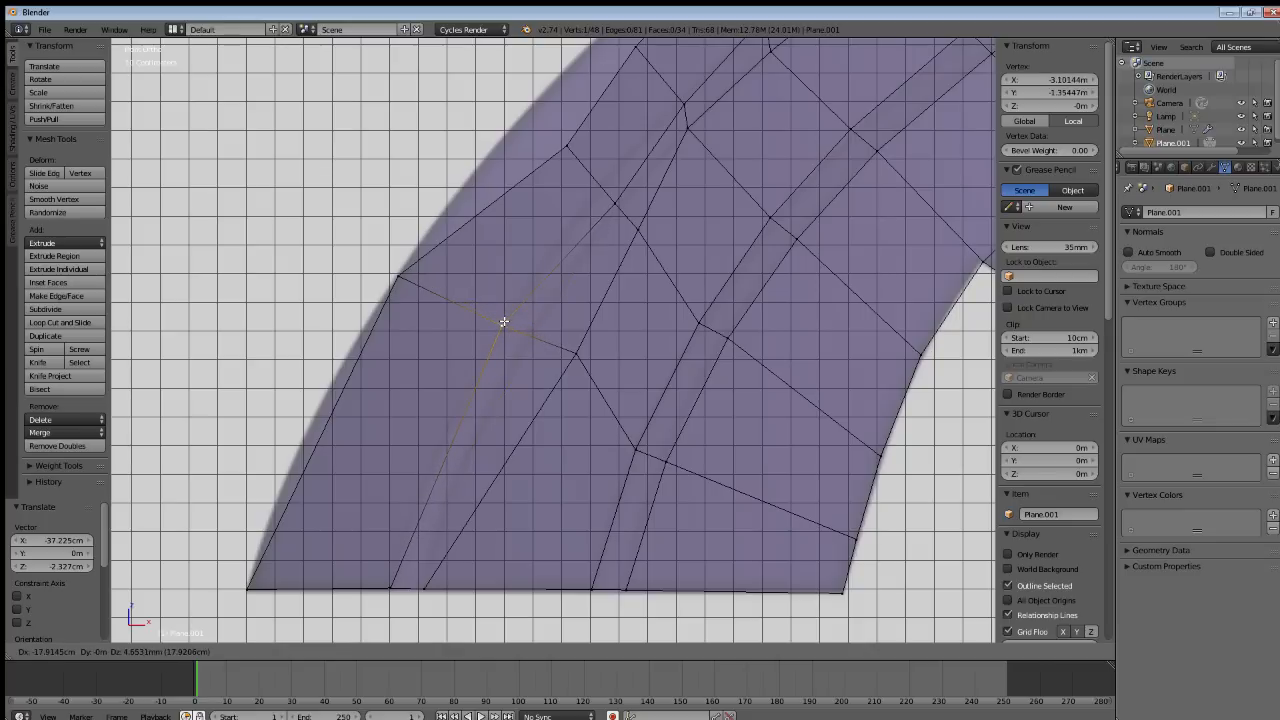
{"action": "left_click", "coordinate": [503, 323]}
{"action": "right_click", "coordinate": [586, 358]}
{"action": "key", "text": "g"}
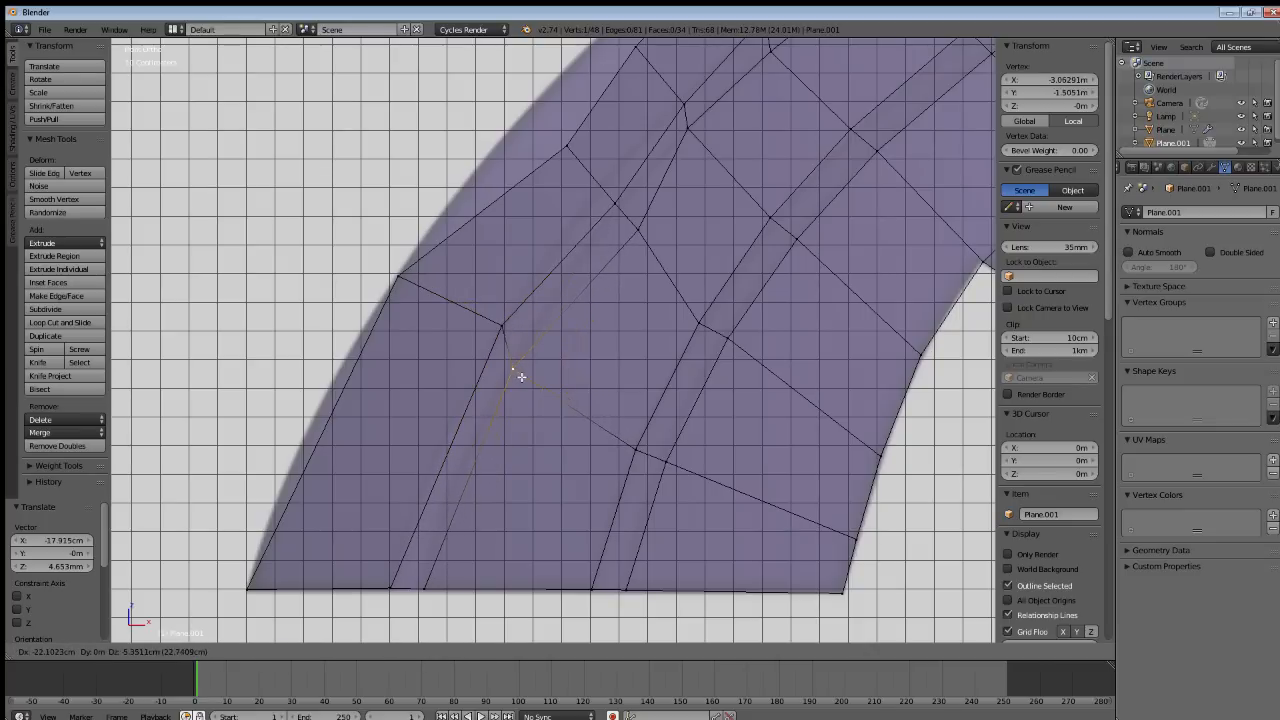
{"action": "left_click", "coordinate": [510, 393]}
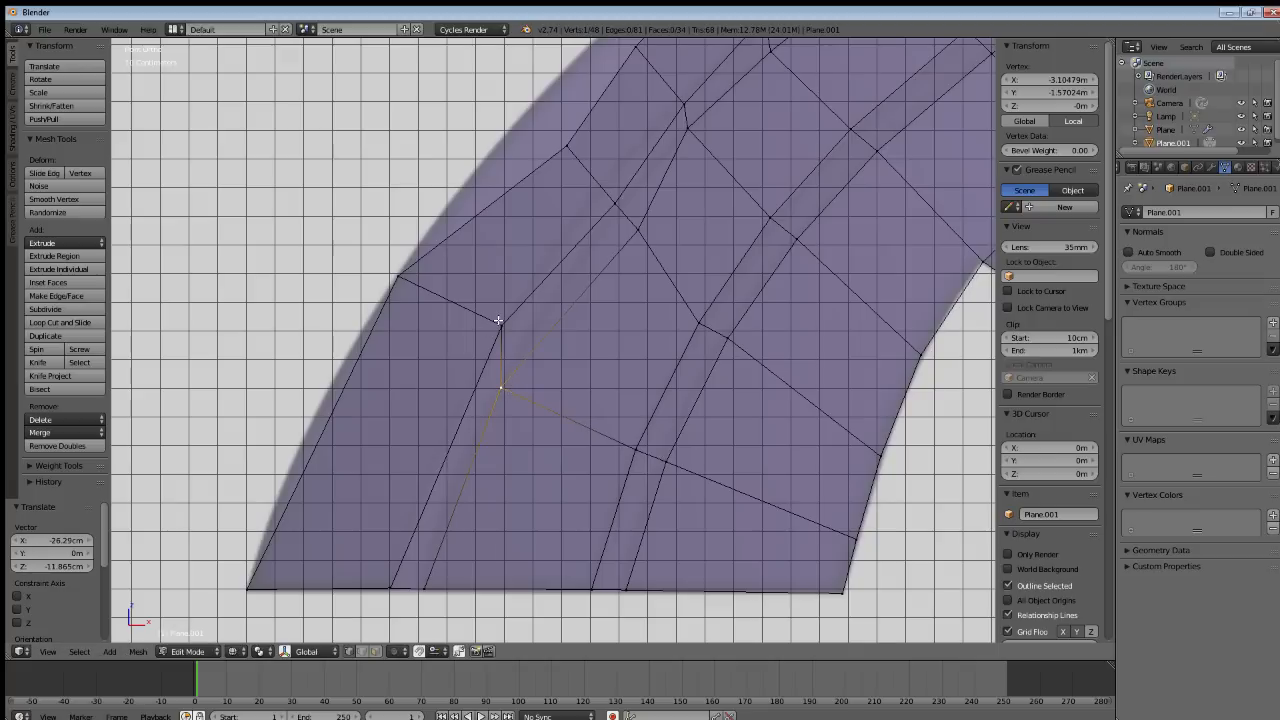
Lower that row's outer strip vertex about 19 cm and its outline vertex about 23 cm, shifting them about 9 and 15 cm along negative X.
{"action": "right_click", "coordinate": [499, 325]}
{"action": "key", "text": "g"}
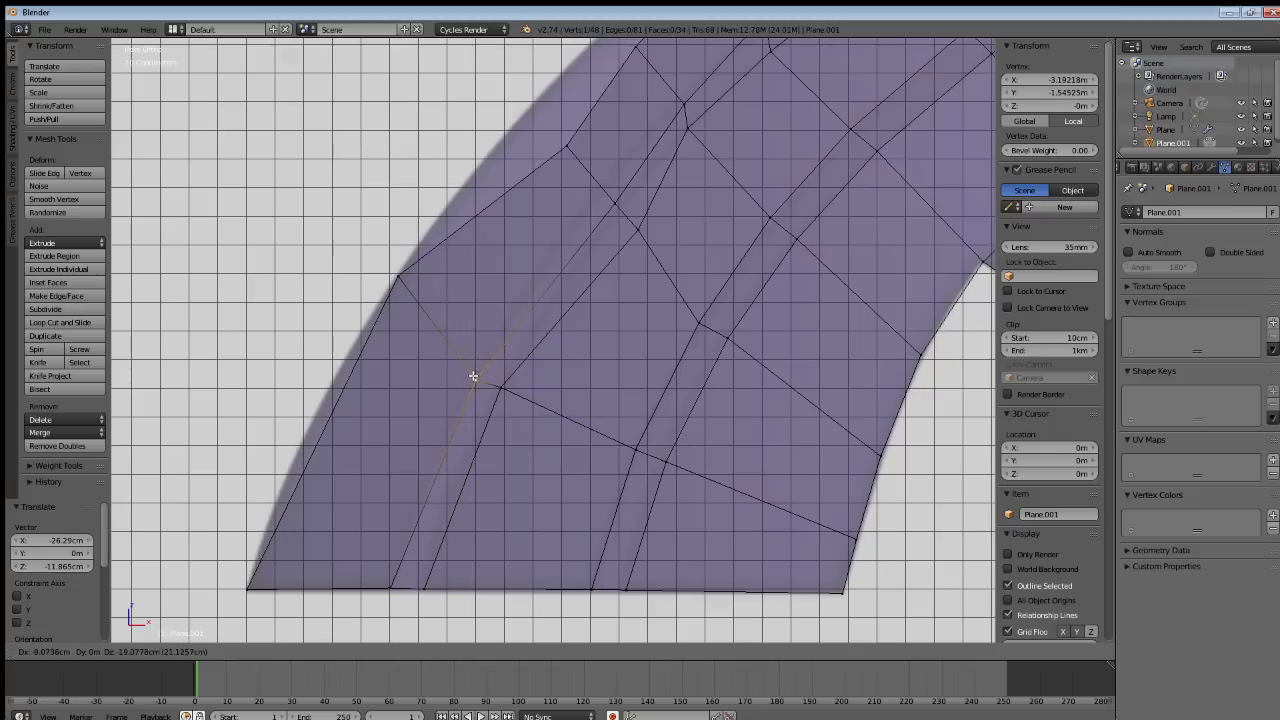
{"action": "left_click", "coordinate": [473, 376]}
{"action": "right_click", "coordinate": [399, 279]}
{"action": "key", "text": "g"}
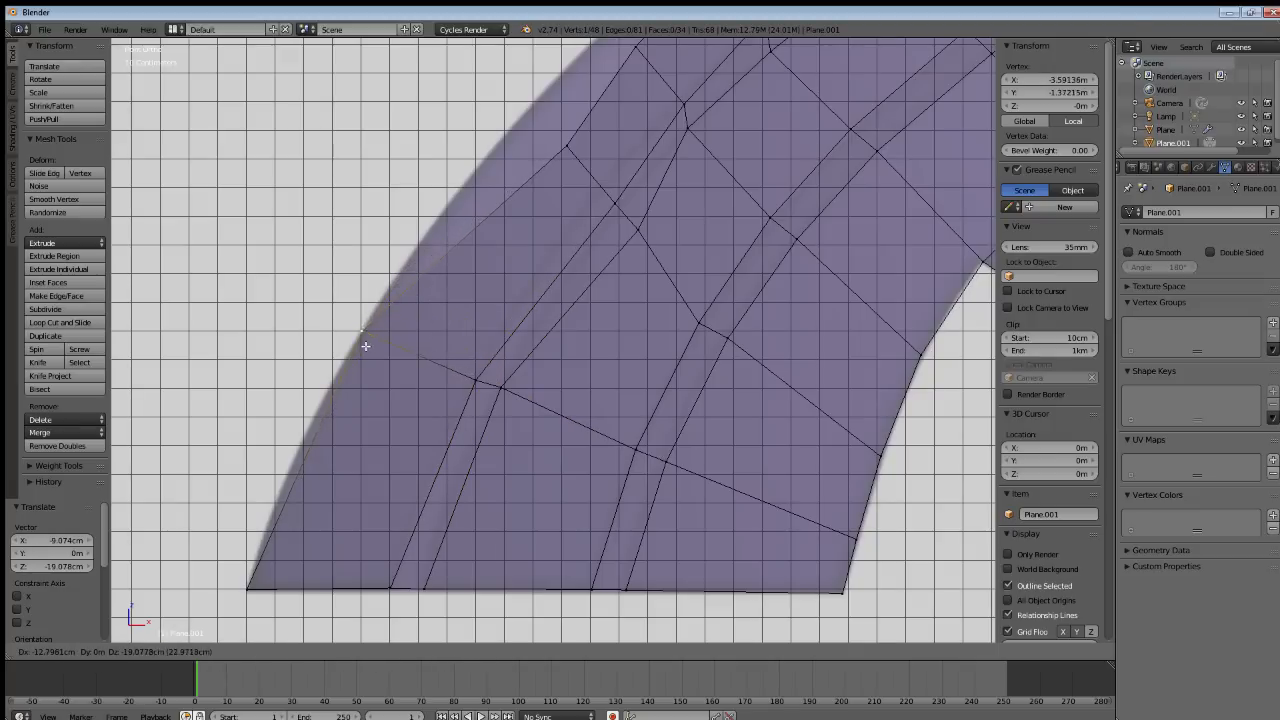
{"action": "left_click", "coordinate": [359, 346]}
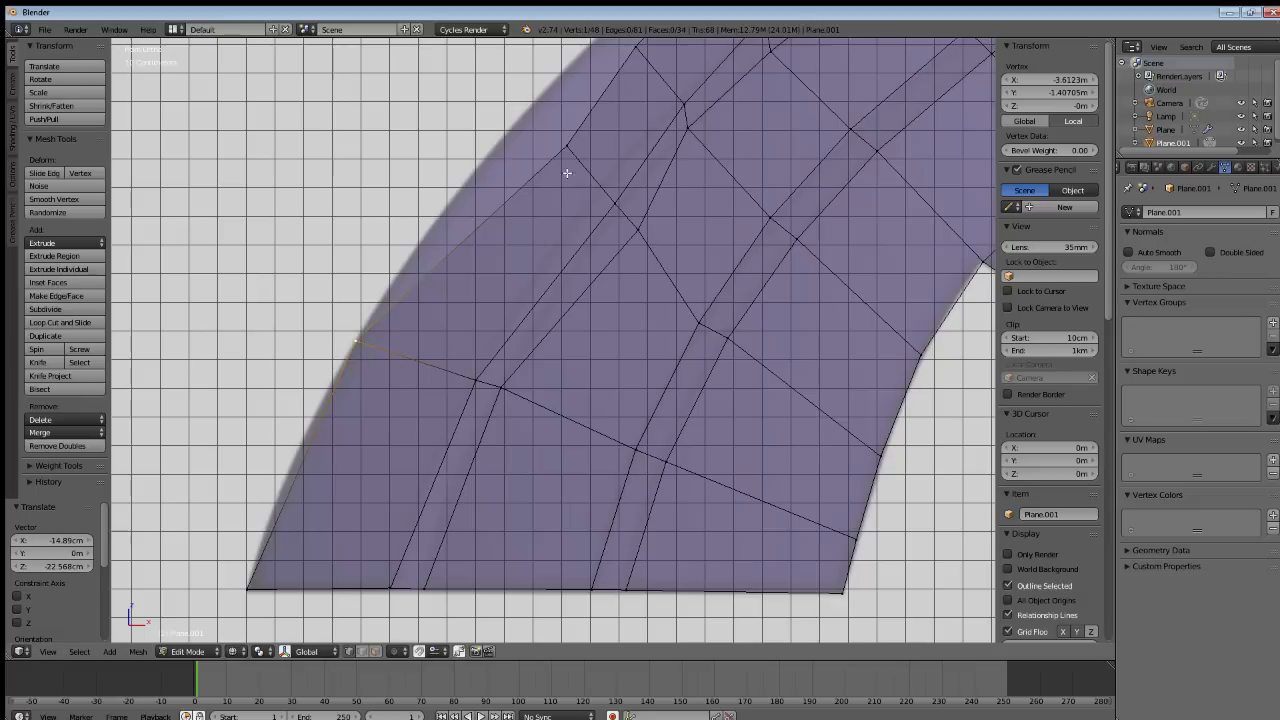
Move the next row's outline vertex about 19 cm along negative X and 5.6 cm up, and its outer strip vertex about 7.4 and 3 cm.
{"action": "right_click", "coordinate": [567, 150]}
{"action": "key", "text": "g"}
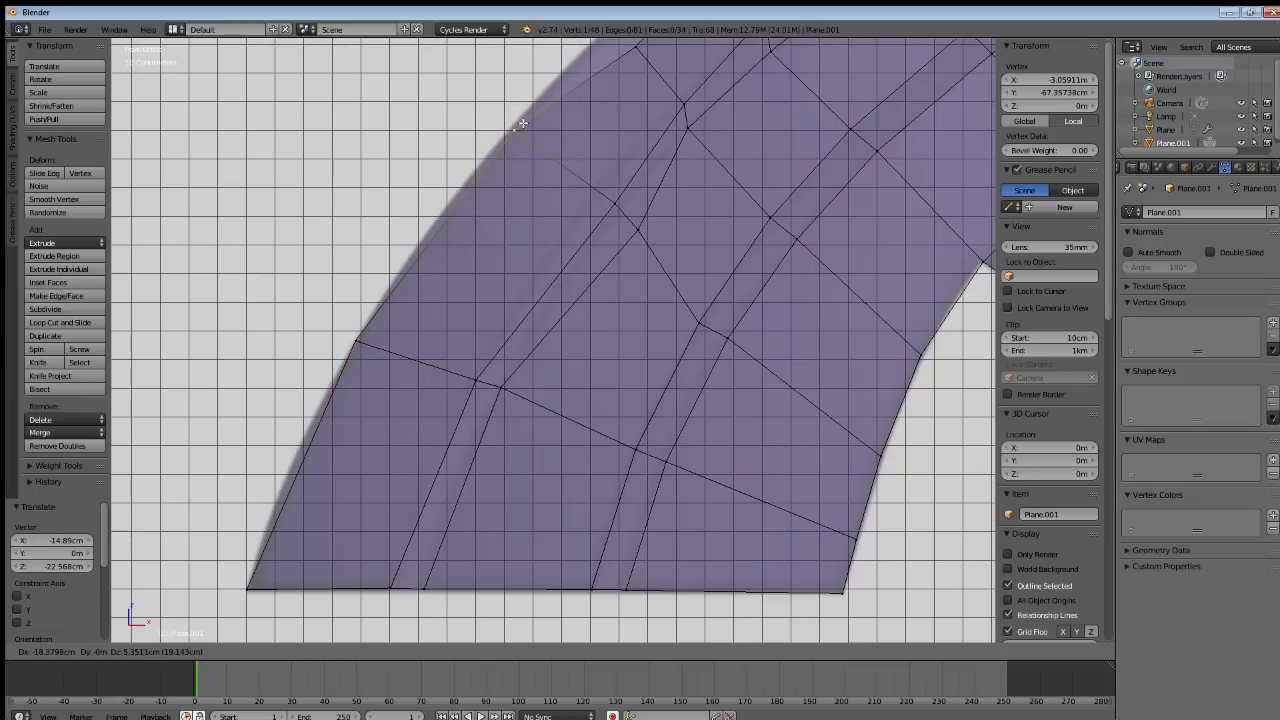
{"action": "left_click", "coordinate": [521, 122]}
{"action": "middle_click_drag", "start_coordinate": [564, 194], "coordinate": [556, 234], "text": "shift"}
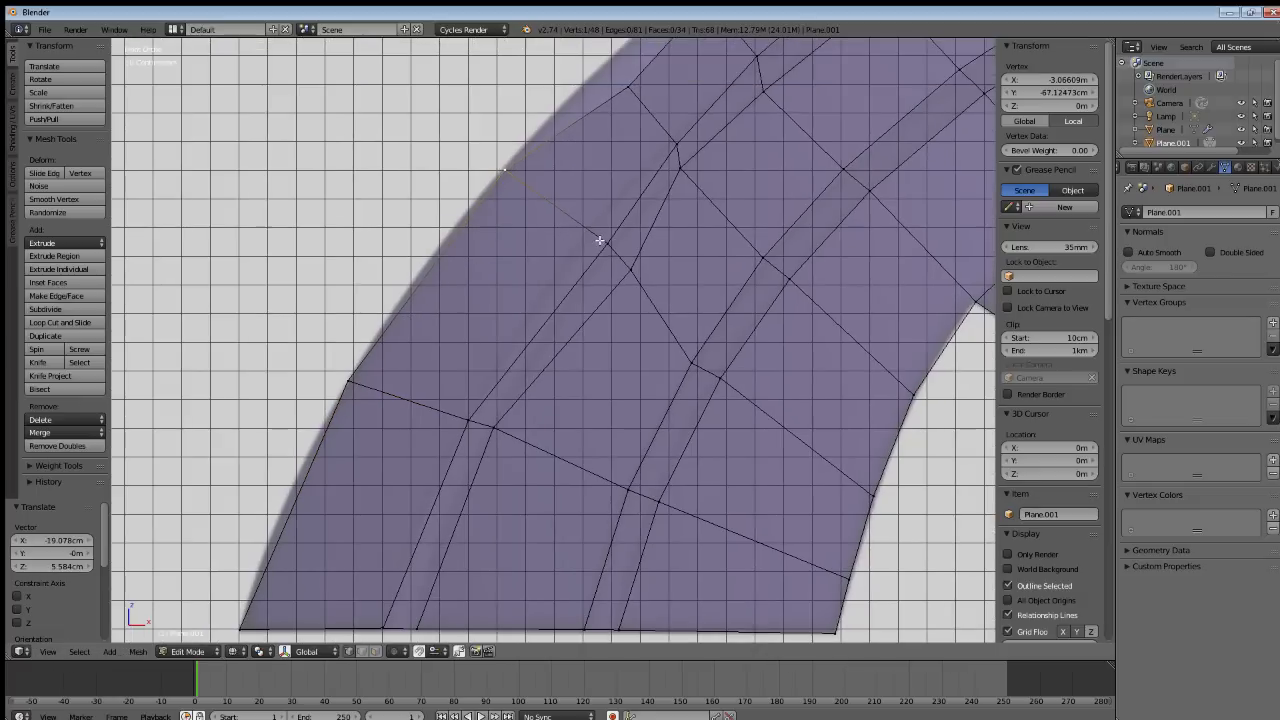
{"action": "right_click", "coordinate": [600, 240]}
{"action": "key", "text": "g"}
{"action": "left_click", "coordinate": [581, 233]}
Reposition that row's inner strip vertex in two moves, about 7.9 then 6.5 cm along negative X, first 5.6 cm up and then 9.3 cm down.
{"action": "right_click", "coordinate": [640, 274]}
{"action": "key", "text": "g"}
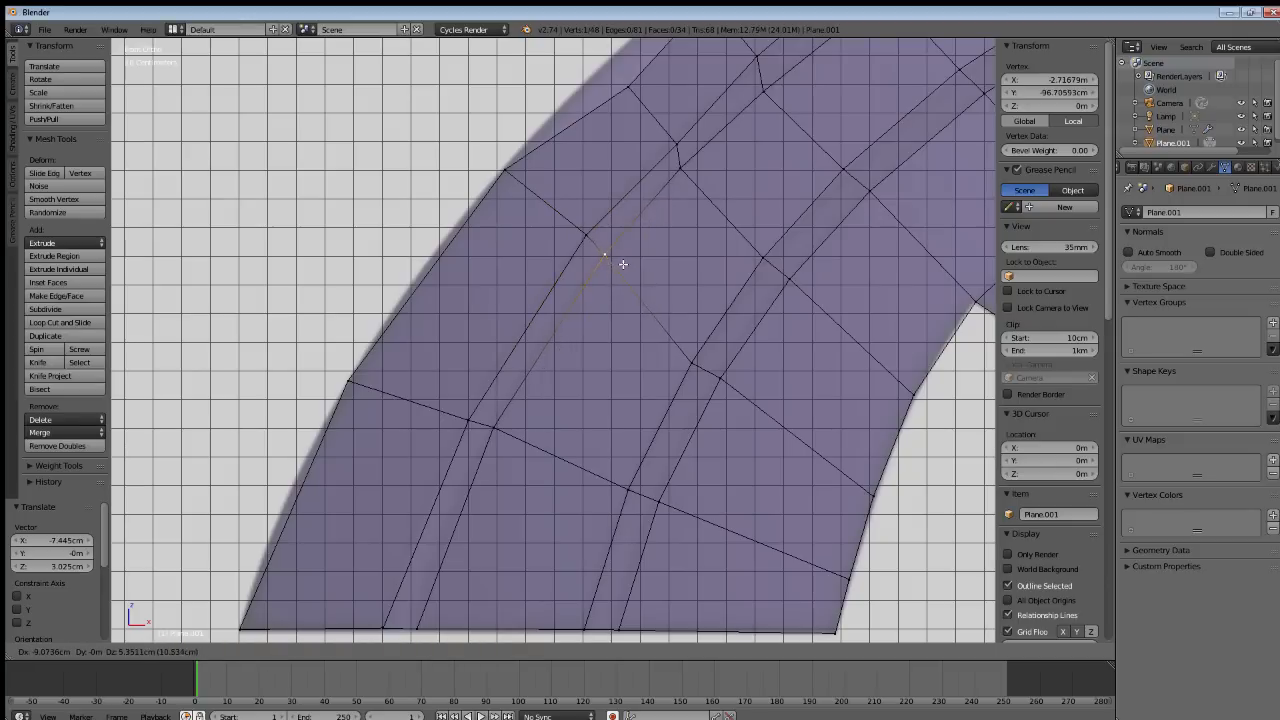
{"action": "left_click", "coordinate": [626, 263]}
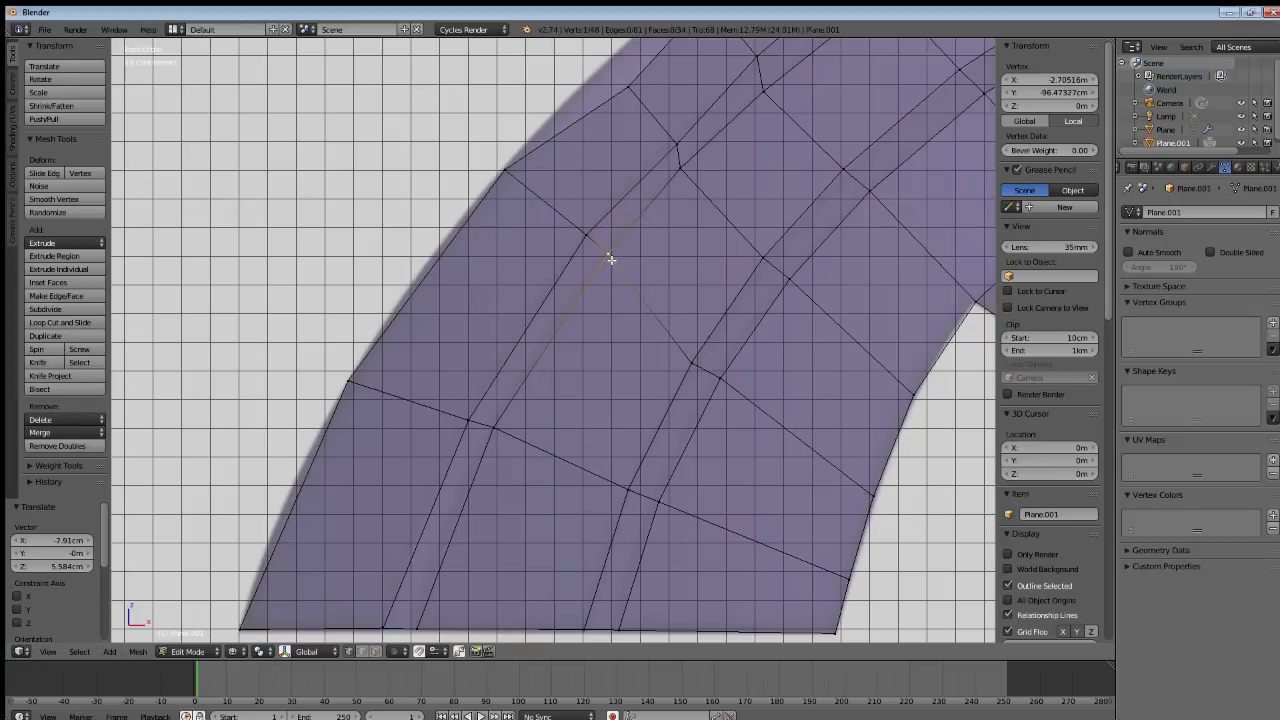
{"action": "key", "text": "g"}
{"action": "left_click", "coordinate": [593, 291]}
Lower the same row's outer strip vertex about 11.6 cm and its outline vertex about 12 cm, shifting them about 8.8 and 10.5 cm outward.
{"action": "key", "text": "g"}
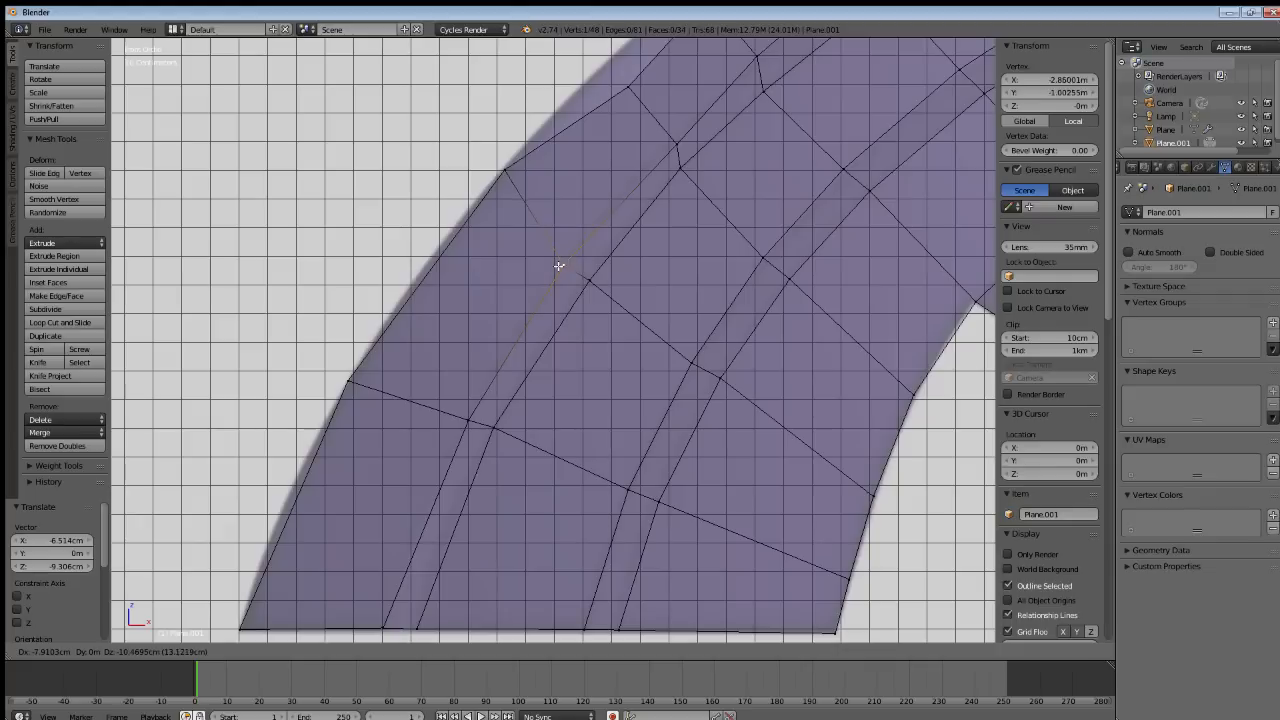
{"action": "left_click", "coordinate": [560, 264]}
{"action": "right_click", "coordinate": [524, 173]}
{"action": "key", "text": "g"}
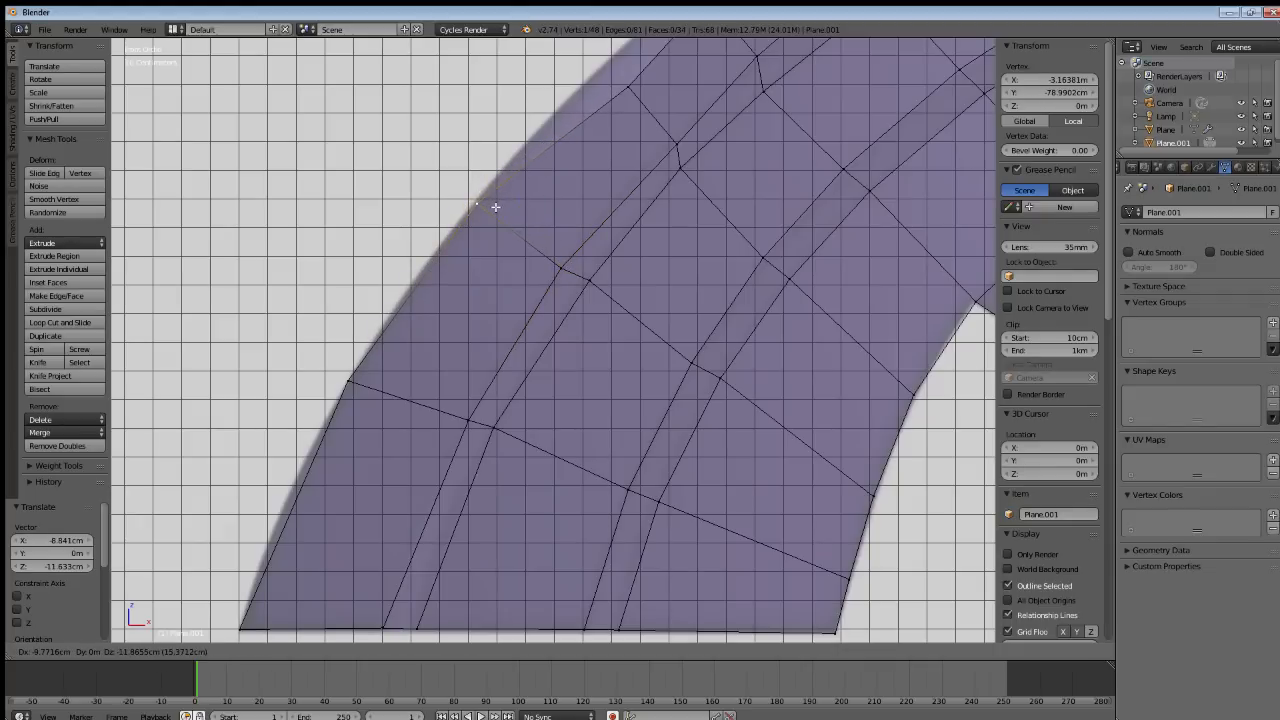
{"action": "left_click", "coordinate": [493, 207]}
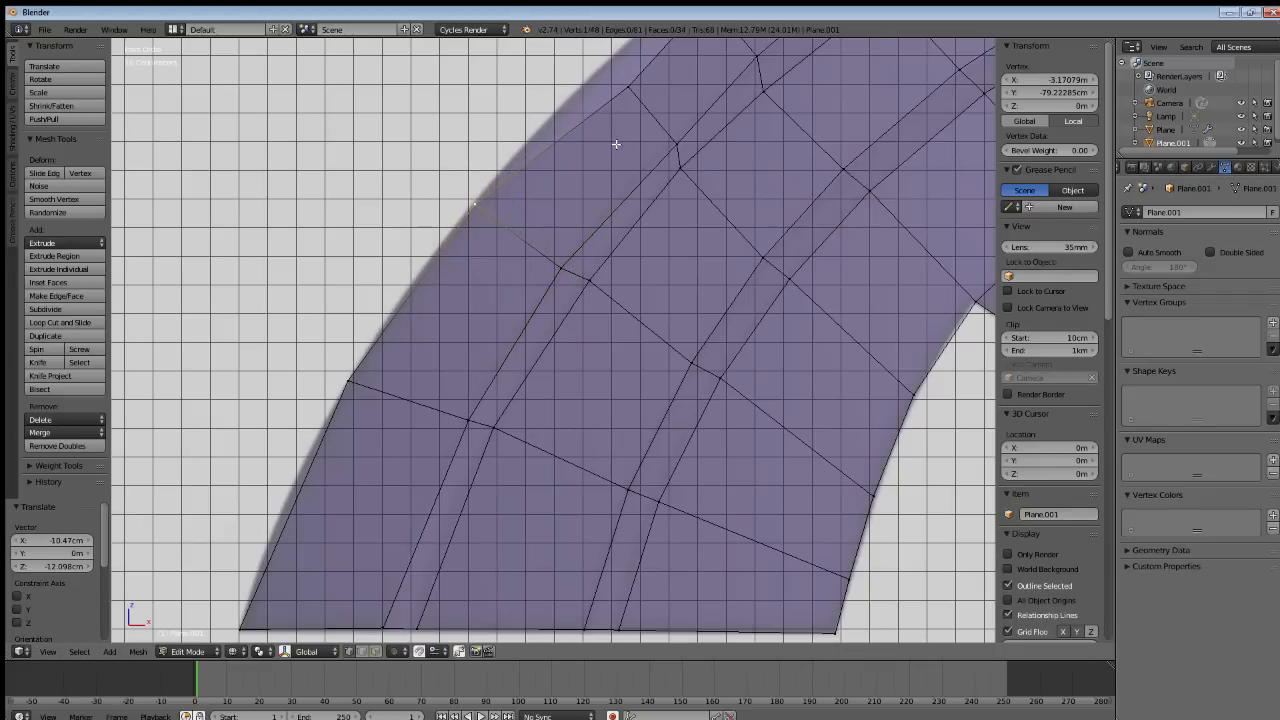
Move the third row's outline vertex about 13 cm along negative X and 3.3 cm up, and line its outer strip vertex up between its neighbours.
{"action": "scroll", "coordinate": [616, 144], "scroll_direction": "up", "scroll_amount": 2}
{"action": "key", "text": "g"}
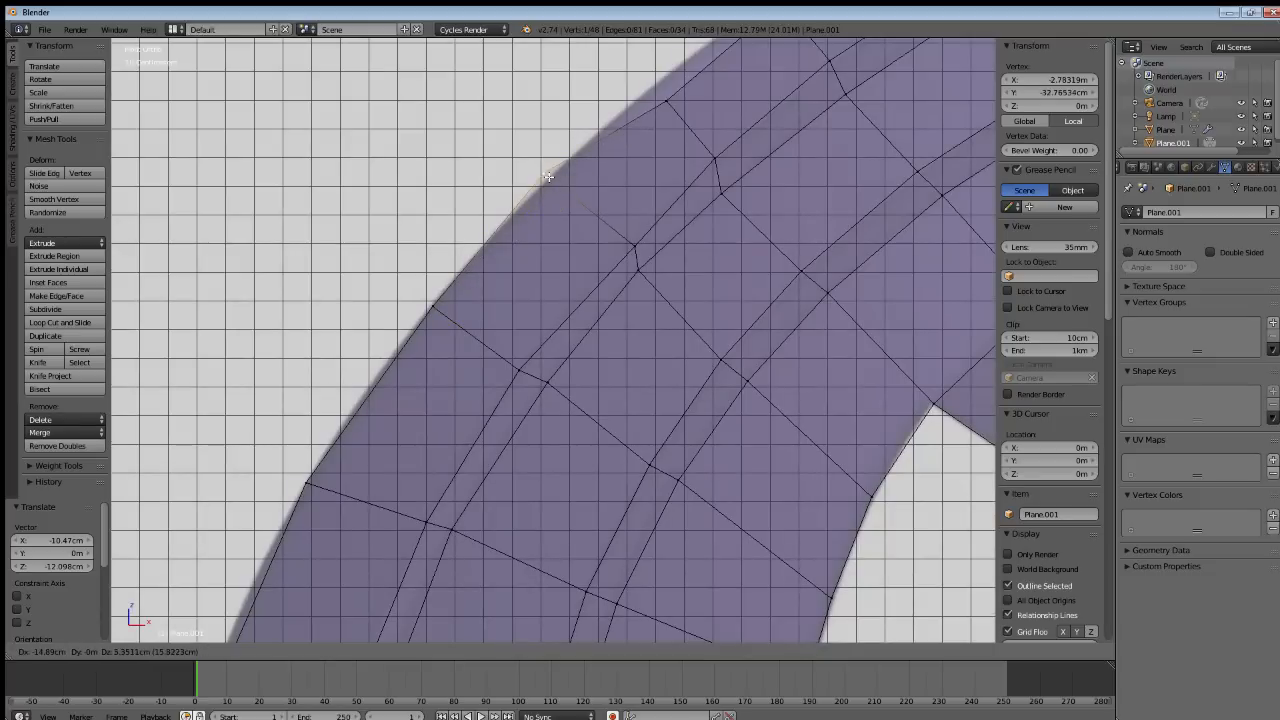
{"action": "left_click", "coordinate": [551, 178]}
{"action": "right_click", "coordinate": [635, 249]}
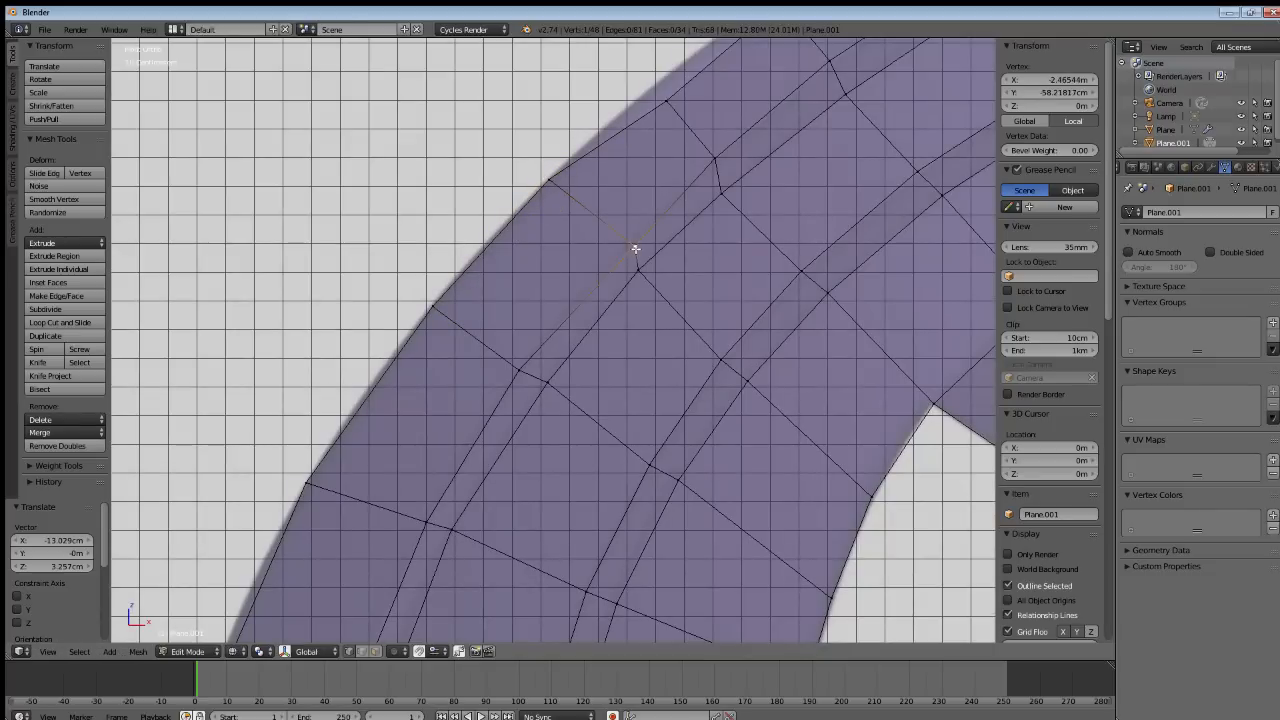
{"action": "key", "text": "g"}
{"action": "left_click", "coordinate": [622, 256]}
{"action": "key", "text": "g"}
{"action": "left_click", "coordinate": [634, 247]}
Move the fourth row's outline vertex about 5.8 cm along negative X and 4 cm up onto the wing's curved reference outline.
{"action": "middle_click_drag", "start_coordinate": [699, 134], "coordinate": [626, 230], "text": "shift"}
{"action": "key", "text": "g"}
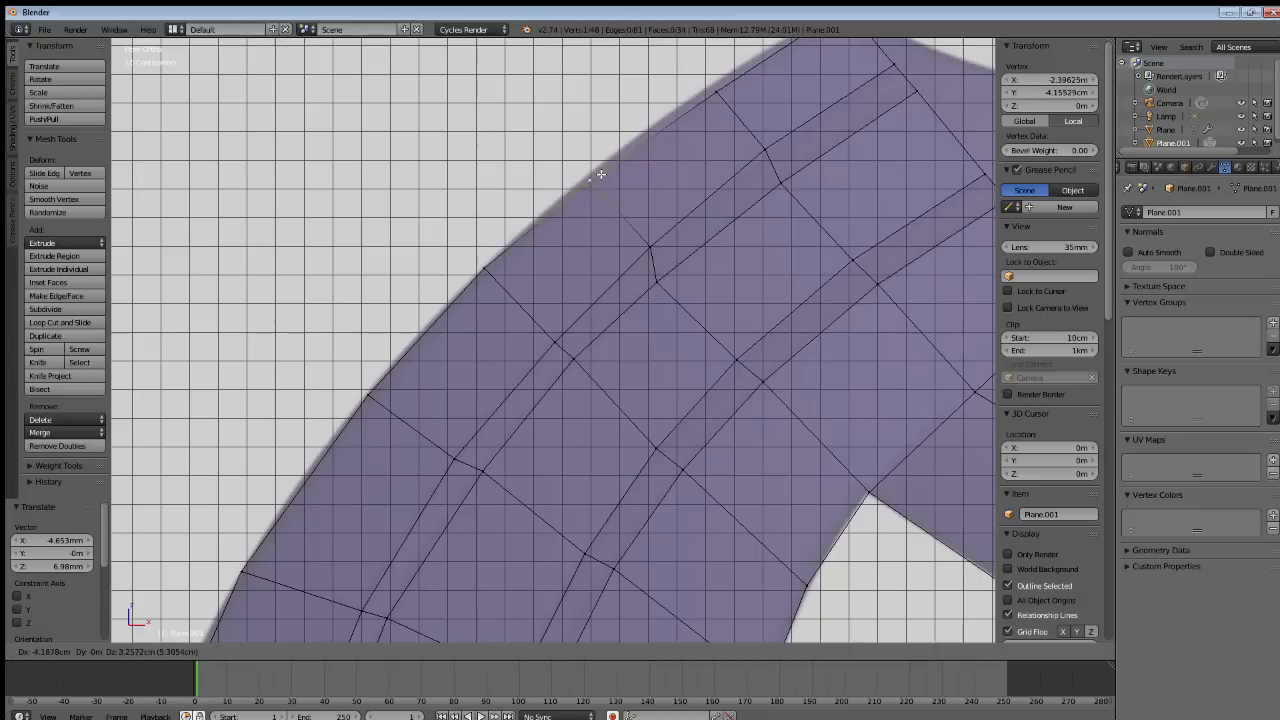
{"action": "left_click", "coordinate": [596, 172]}
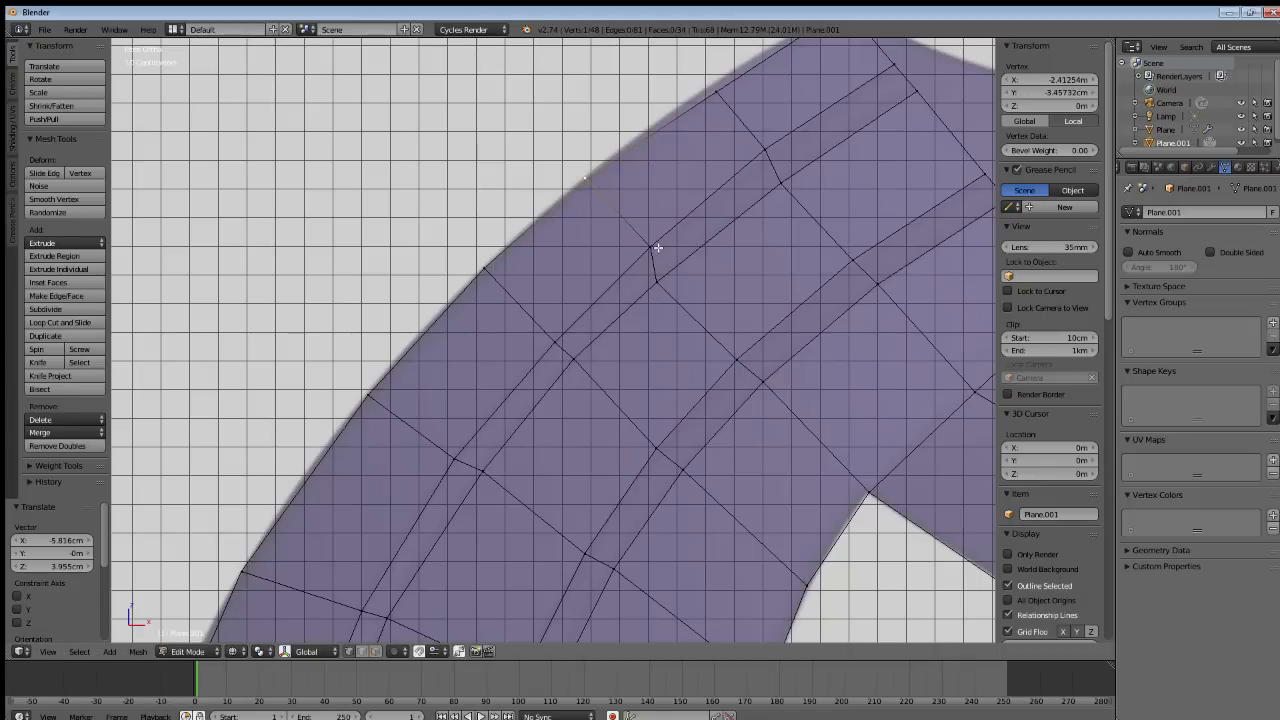
Move the fourth row's outer strip vertex about 6 cm along negative X and 4 cm down, and its outline vertex about 2.8 cm and 2.1 cm.
{"action": "right_click", "coordinate": [658, 247]}
{"action": "key", "text": "g"}
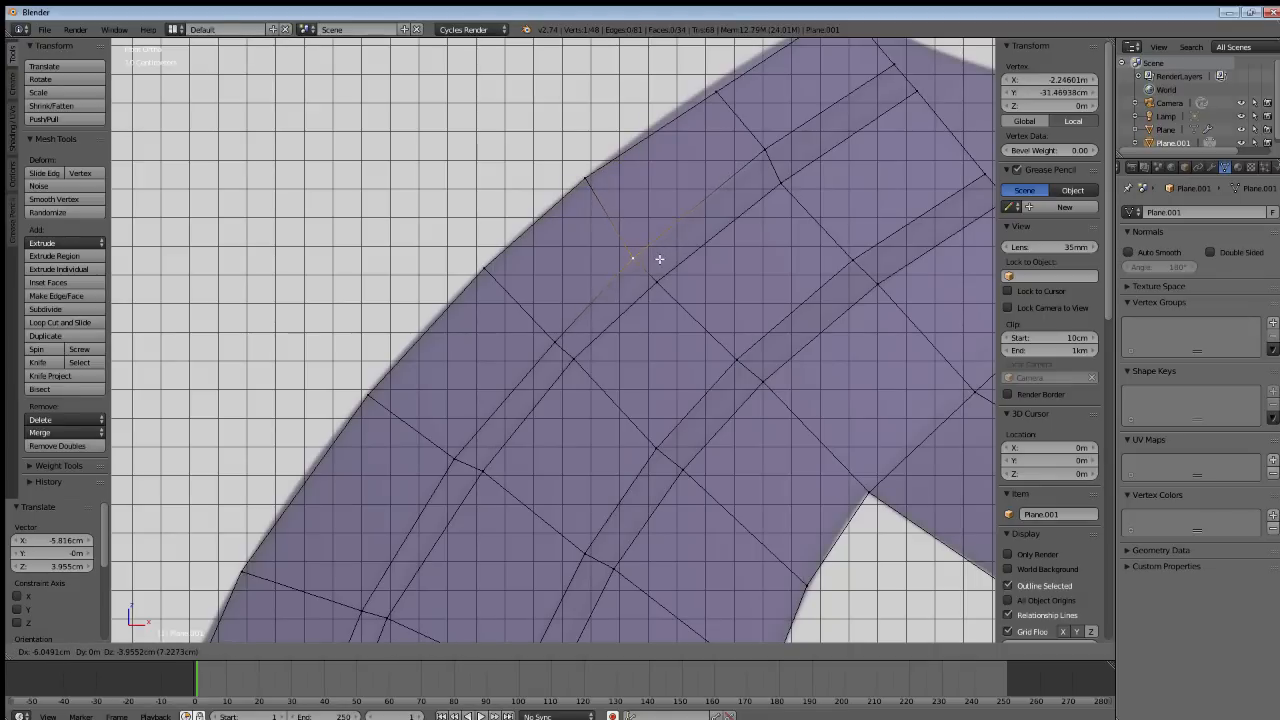
{"action": "left_click", "coordinate": [659, 259]}
{"action": "right_click", "coordinate": [596, 183]}
{"action": "key", "text": "g"}
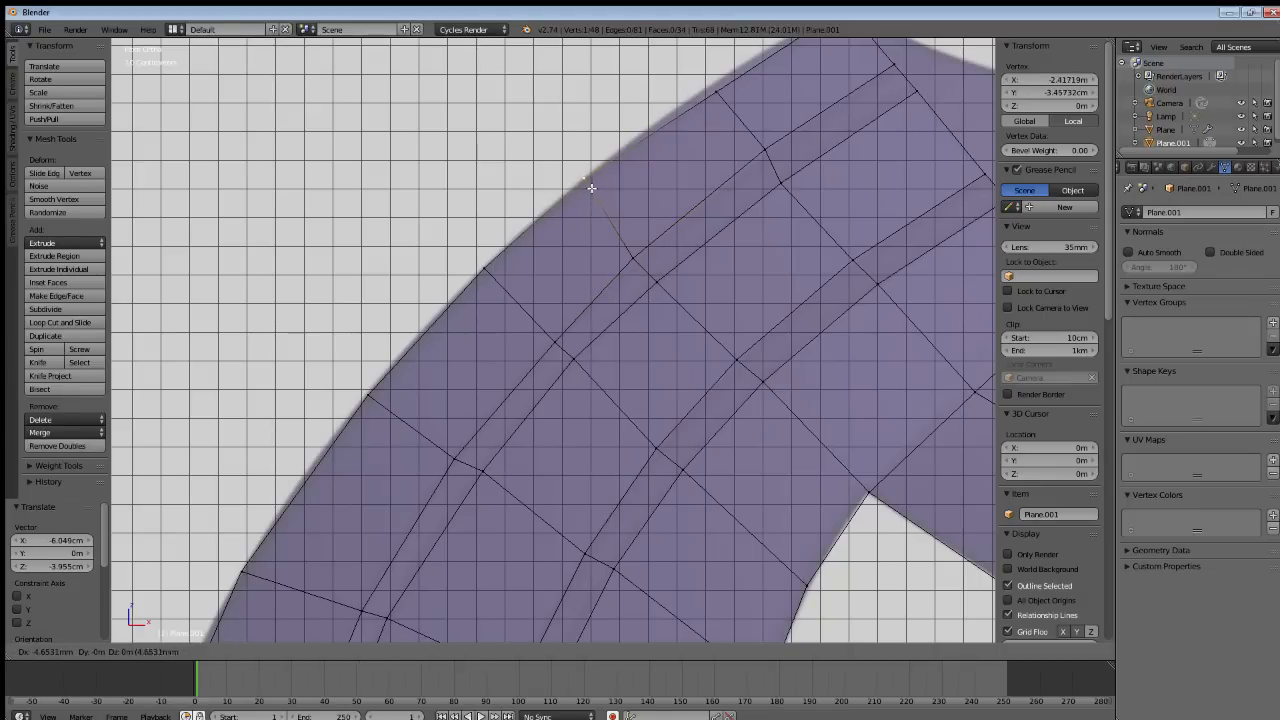
{"action": "left_click", "coordinate": [588, 183]}
Nudge the fourth row's outer strip vertex about 7 mm along X and 7 mm down, and its inner strip vertex about 9 mm along negative X.
{"action": "right_click", "coordinate": [648, 270]}
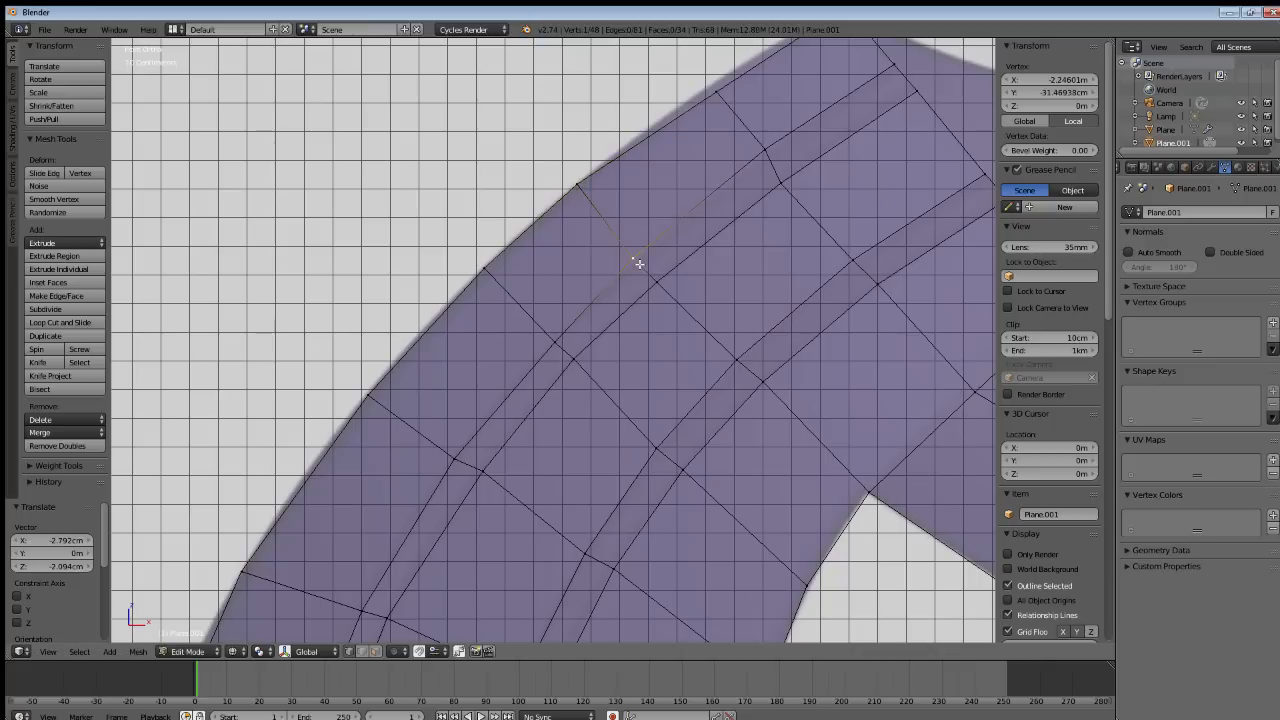
{"action": "key", "text": "g"}
{"action": "left_click", "coordinate": [655, 284]}
{"action": "right_click", "coordinate": [655, 284]}
{"action": "key", "text": "g"}
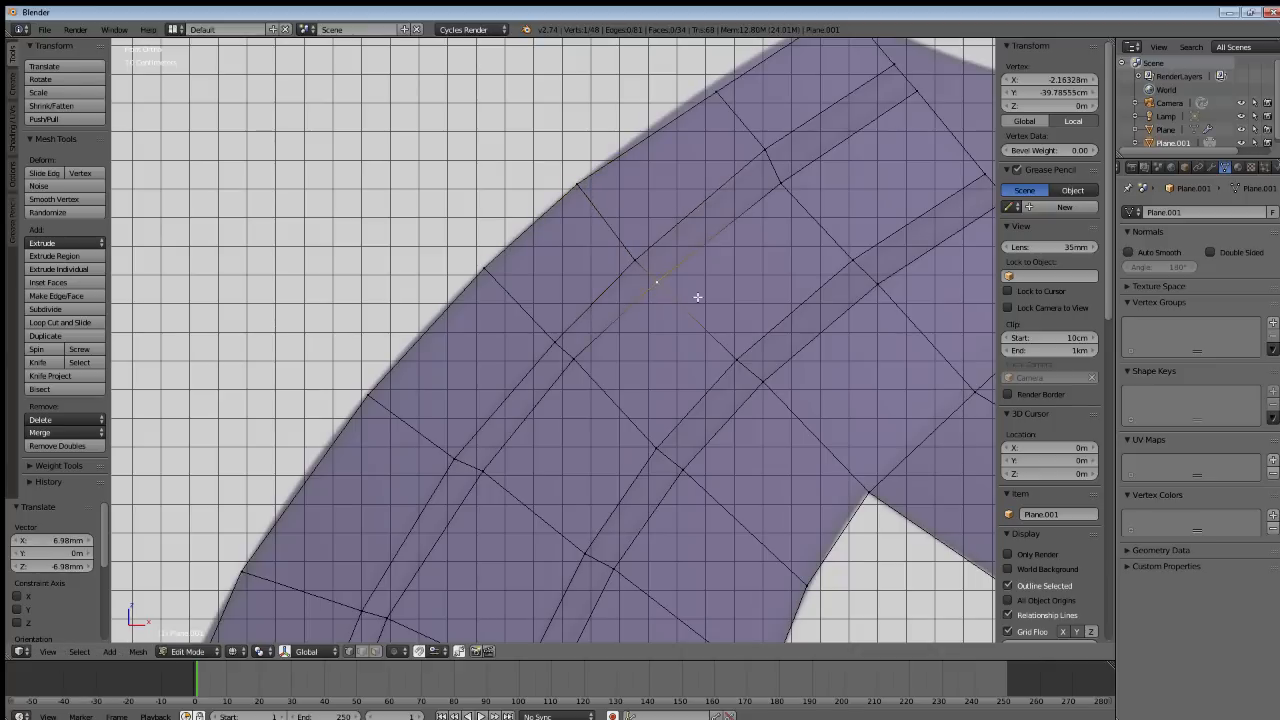
{"action": "left_click", "coordinate": [695, 296]}
Move the fifth row's outline vertex about 2.8 cm along negative X and 1.9 cm up, and lower its outer strip vertex about 2.8 cm.
{"action": "middle_click_drag", "start_coordinate": [722, 260], "coordinate": [652, 314], "text": "shift"}
{"action": "right_click", "coordinate": [663, 156]}
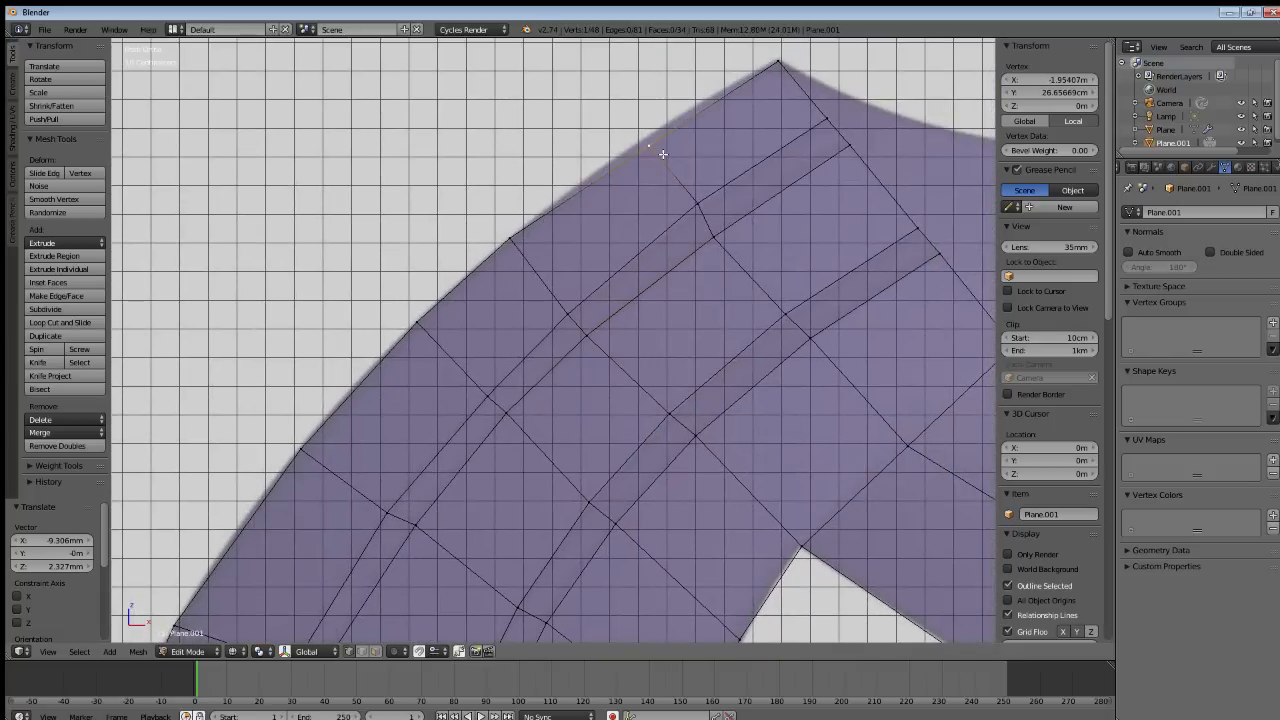
{"action": "key", "text": "g"}
{"action": "left_click", "coordinate": [655, 149]}
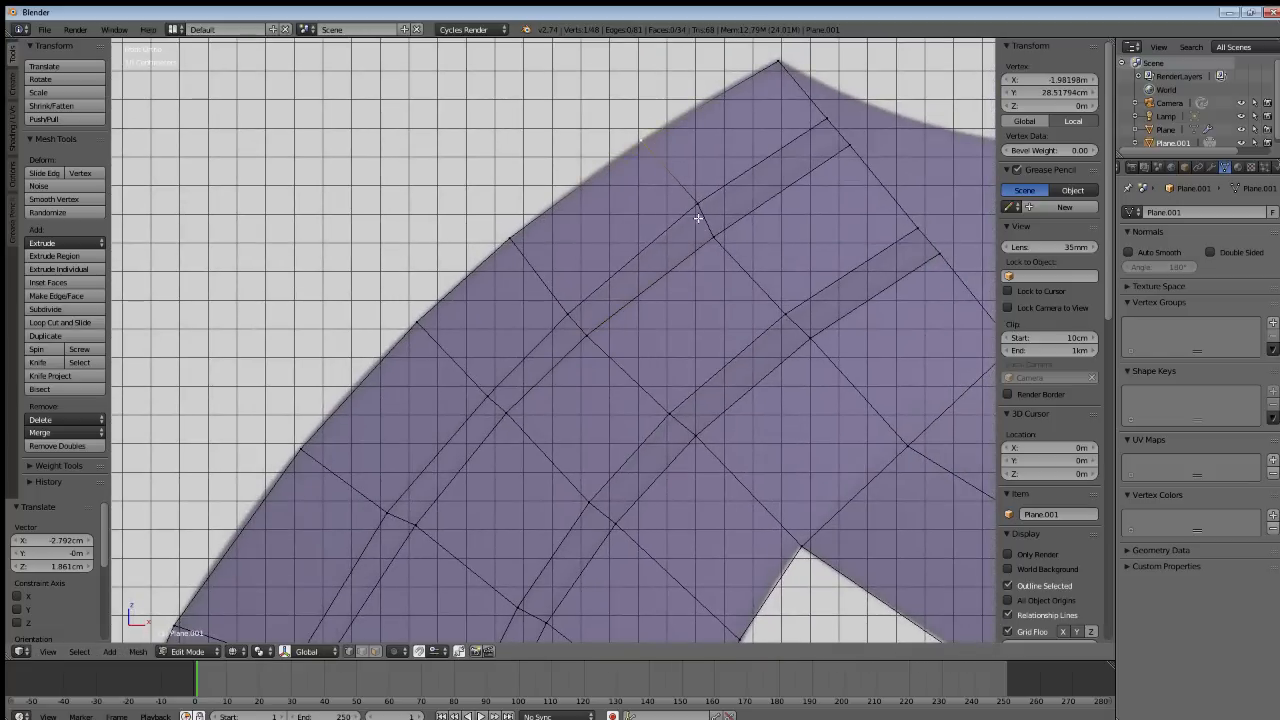
{"action": "right_click", "coordinate": [694, 211]}
{"action": "key", "text": "g"}
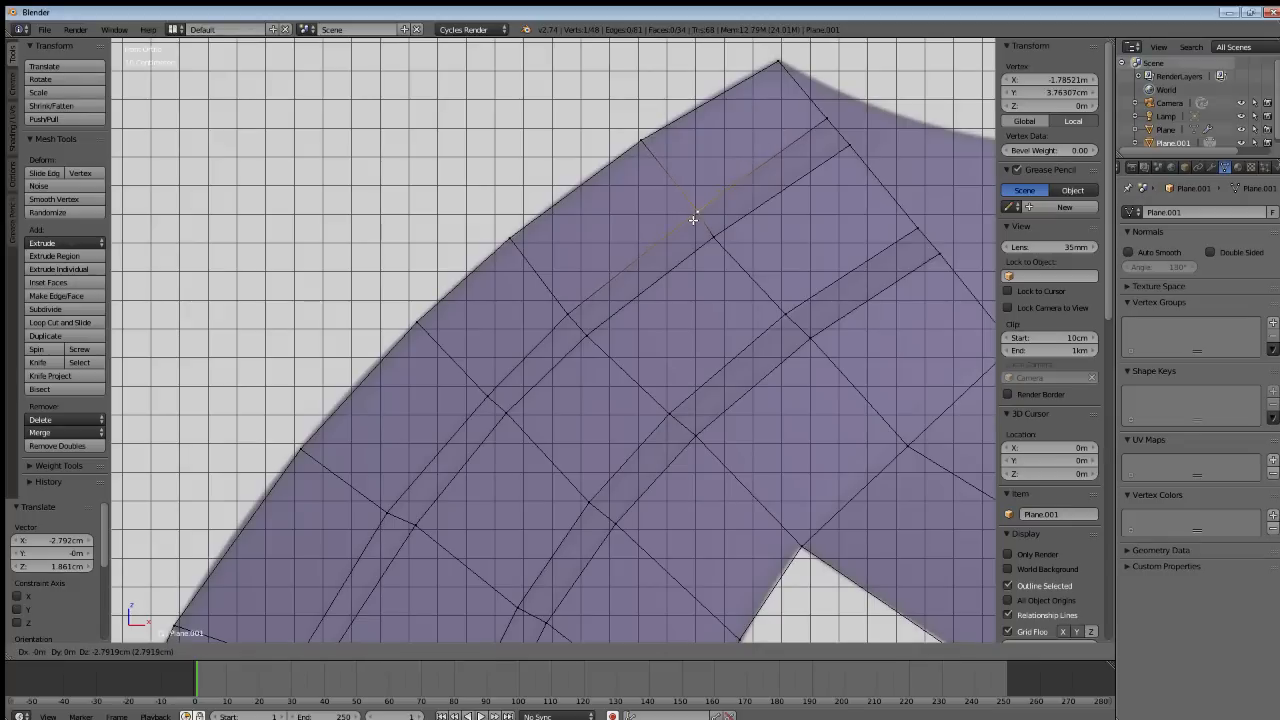
{"action": "left_click", "coordinate": [693, 219]}
Move the fifth row's inner strip vertex about 1.2 cm along X and 0.9 cm up, and nudge the peak row's inner strip vertex along negative X.
{"action": "right_click", "coordinate": [724, 232]}
{"action": "key", "text": "g"}
{"action": "left_click", "coordinate": [728, 231]}
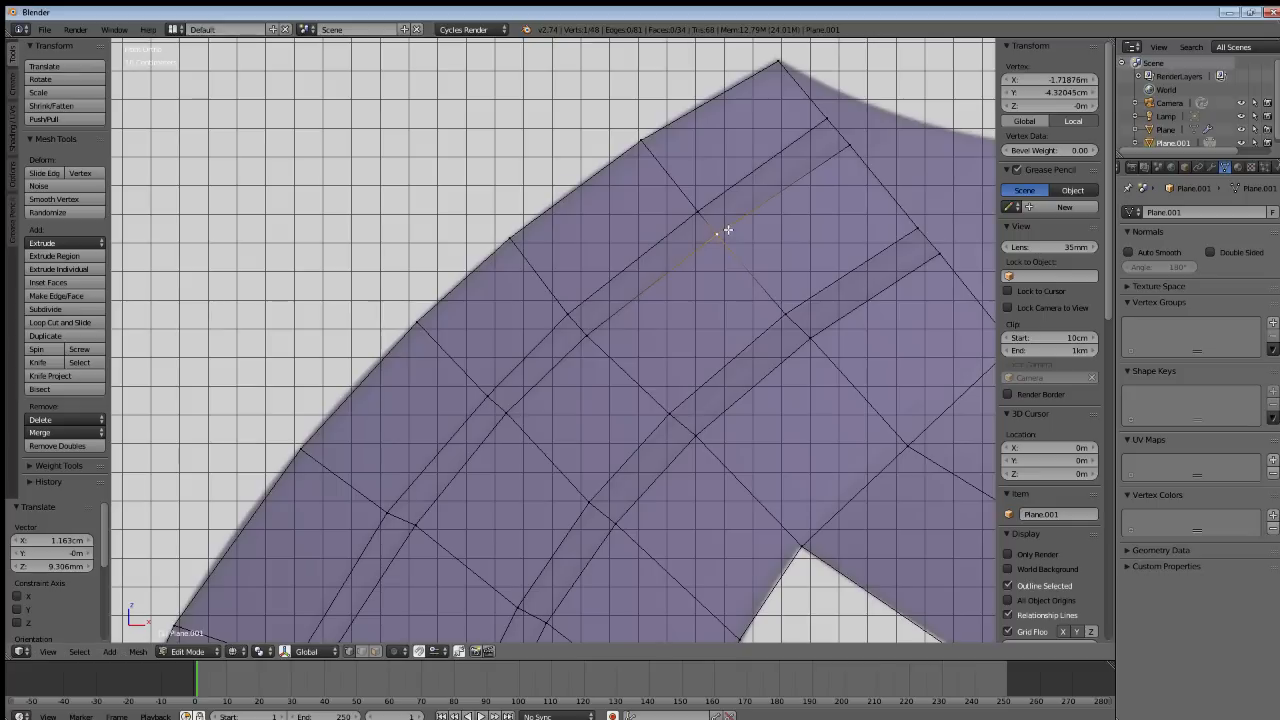
{"action": "key", "text": "g"}
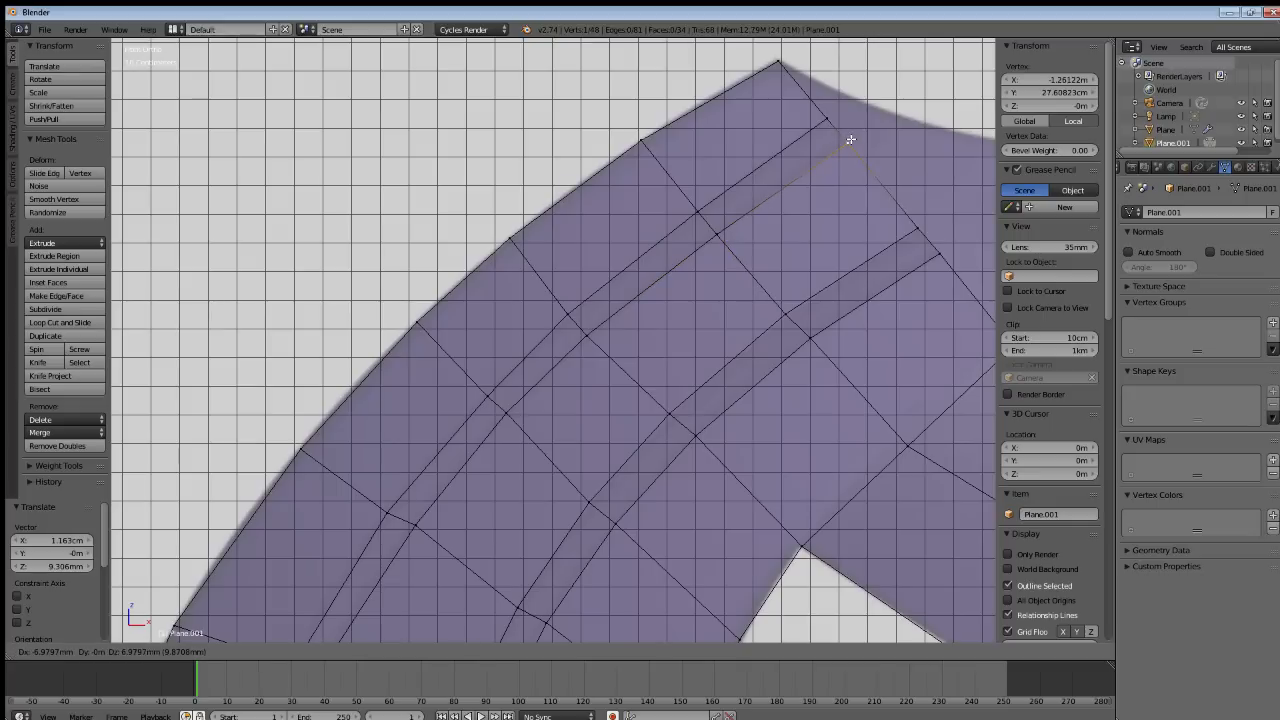
{"action": "left_click", "coordinate": [849, 146]}
{"action": "key", "text": "a"}
Shift the second row's inner strip vertex about 1.9 cm along negative X and 1.4 cm down, and the third row's about 0.5 cm and 1.6 cm.
{"action": "middle_click_drag", "start_coordinate": [584, 381], "coordinate": [738, 181], "text": "shift"}
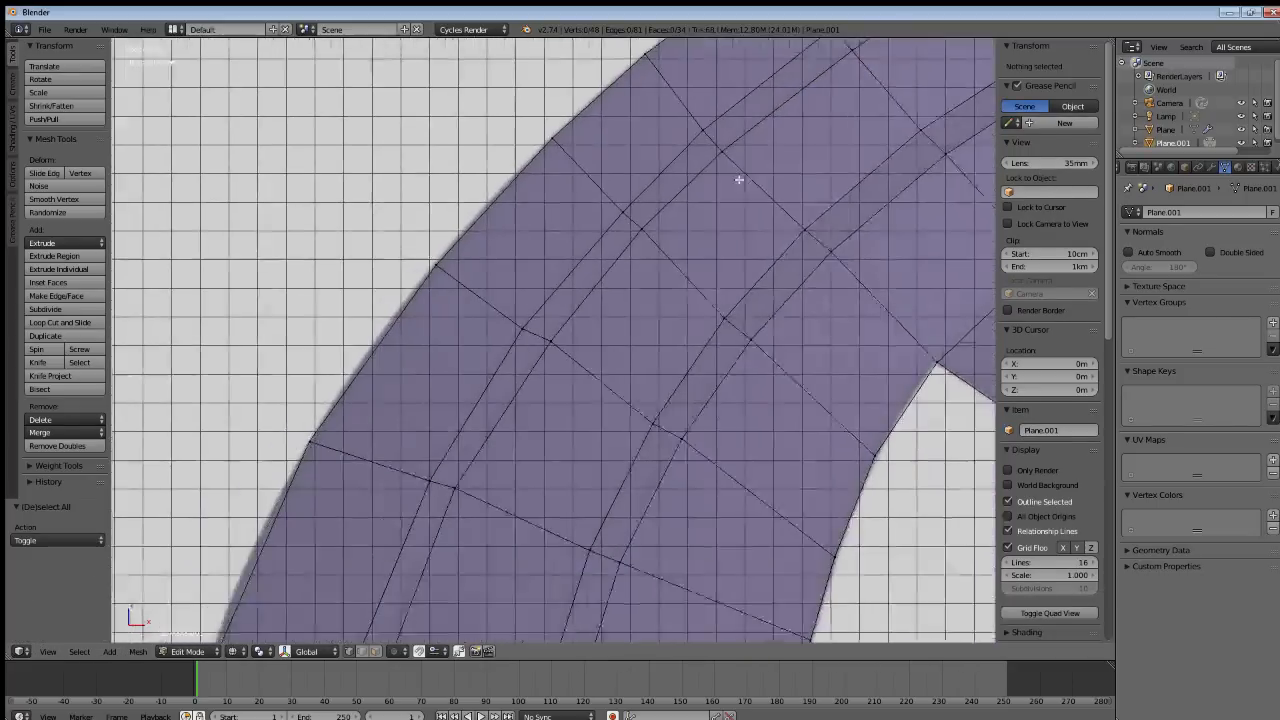
{"action": "middle_click_drag", "start_coordinate": [587, 362], "coordinate": [627, 285], "text": "shift"}
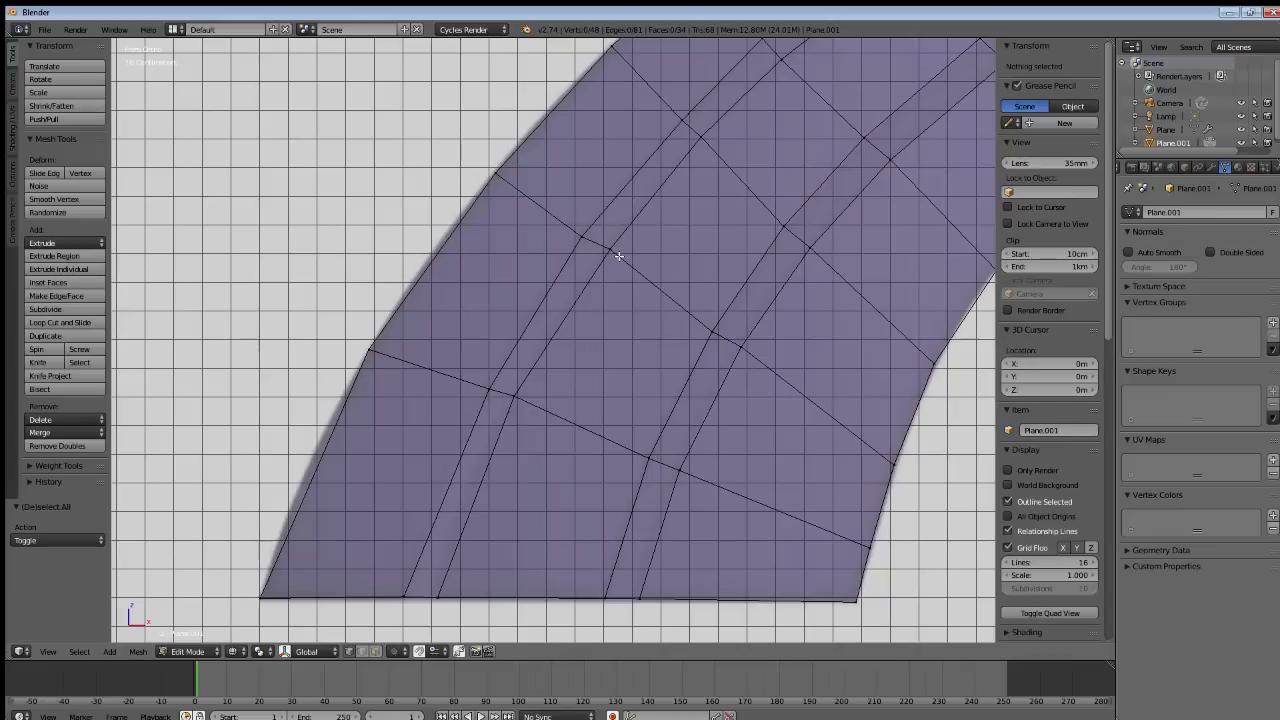
{"action": "right_click", "coordinate": [619, 256]}
{"action": "key", "text": "g"}
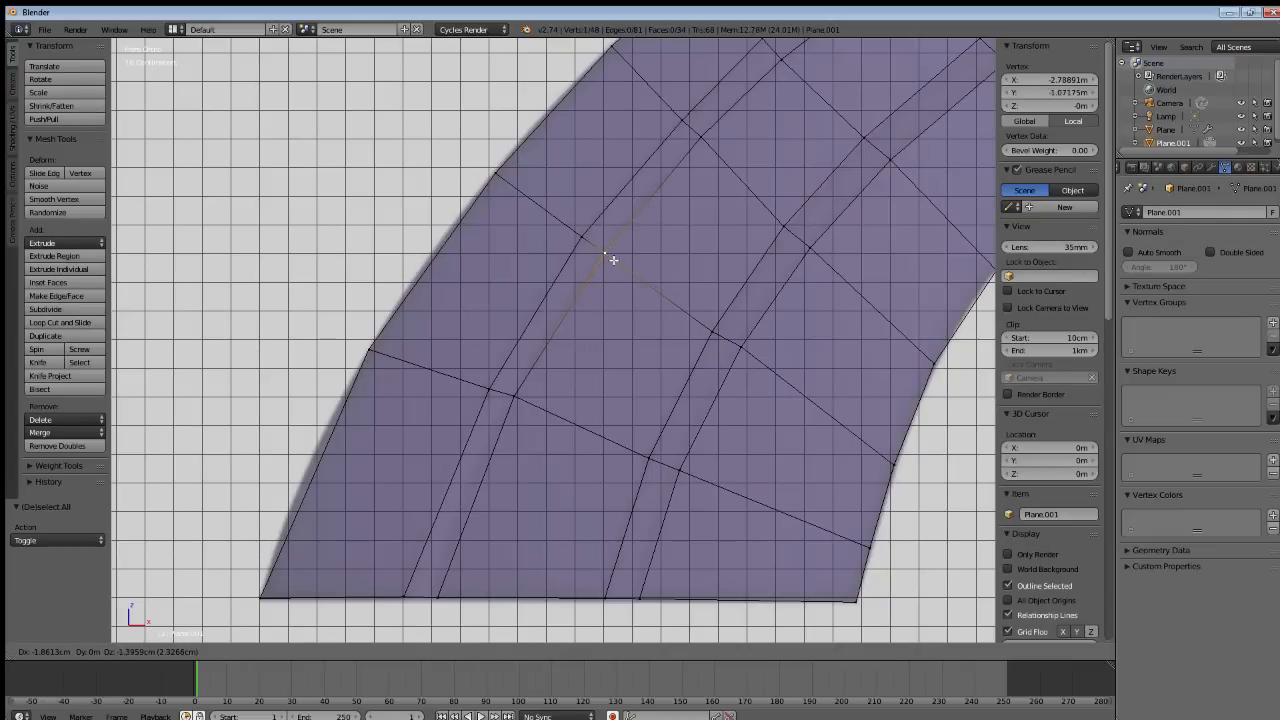
{"action": "left_click", "coordinate": [613, 260]}
{"action": "key", "text": "g"}
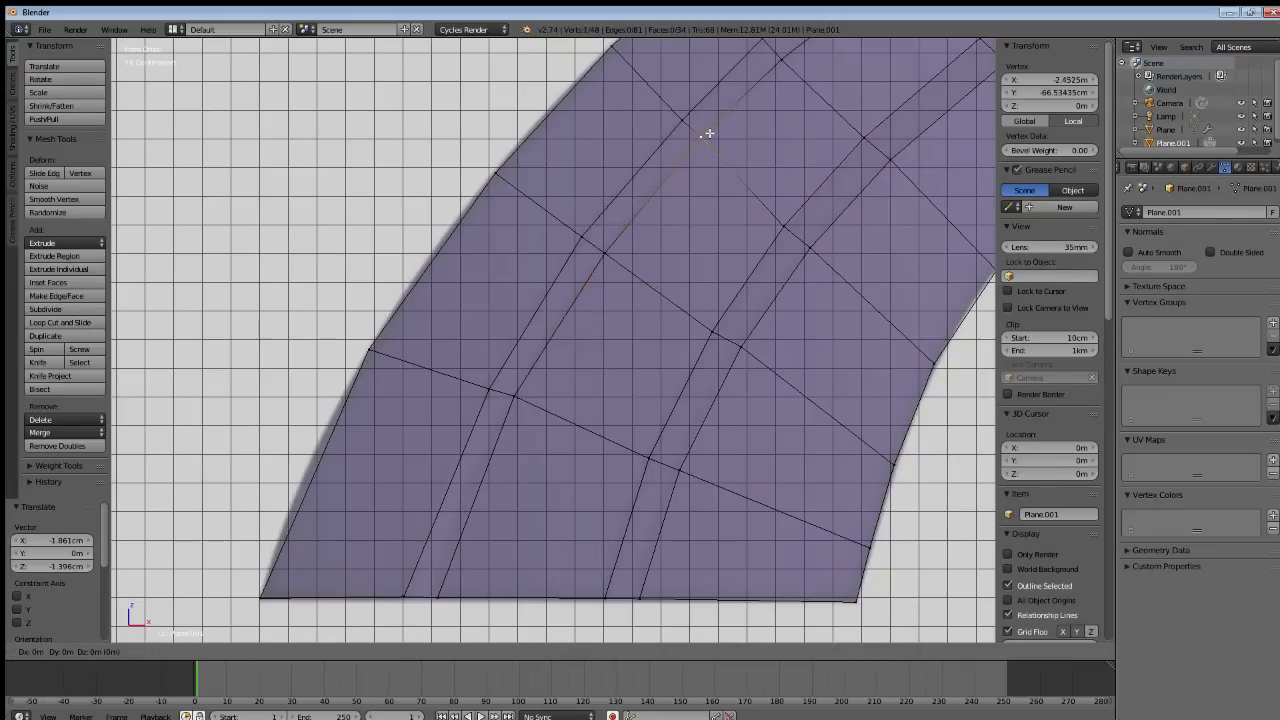
{"action": "left_click", "coordinate": [707, 137]}
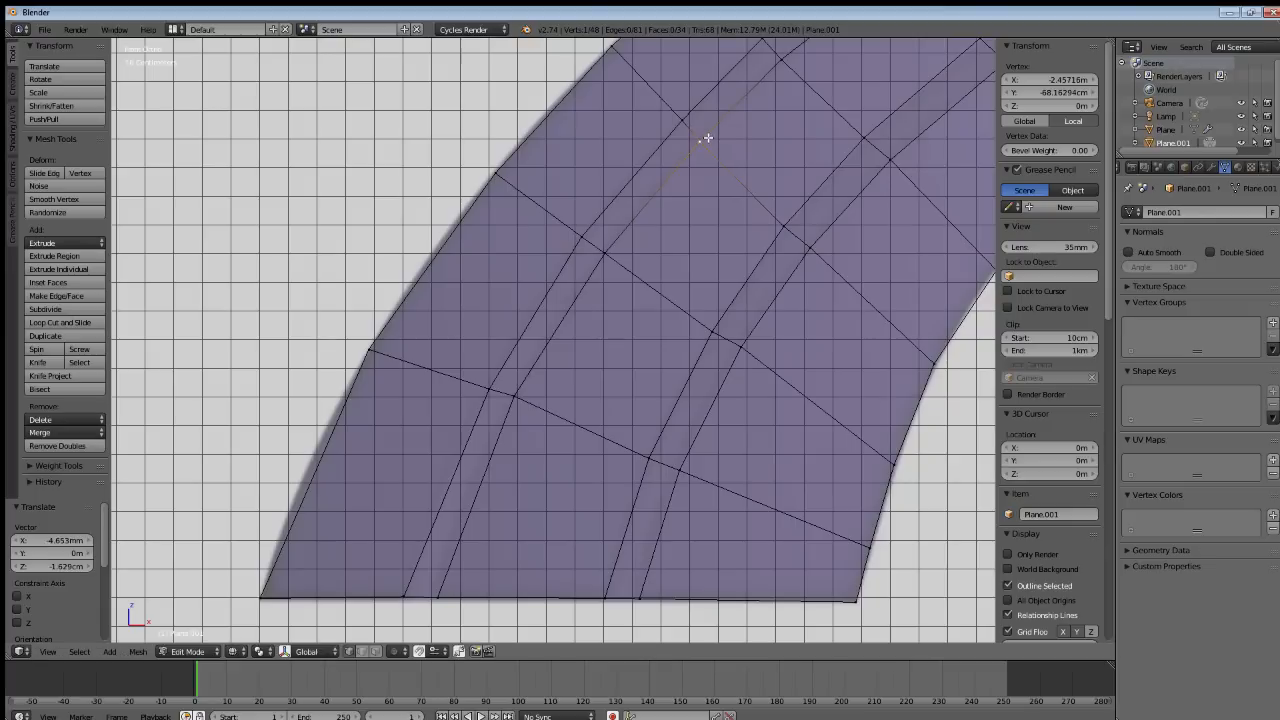
{"action": "key", "text": "a"}
Move the first row's inner strip vertex about 0.9 cm along negative X and 2.1 cm down, and lower its outer strip vertex about 7 mm.
{"action": "right_click", "coordinate": [515, 399]}
{"action": "key", "text": "g"}
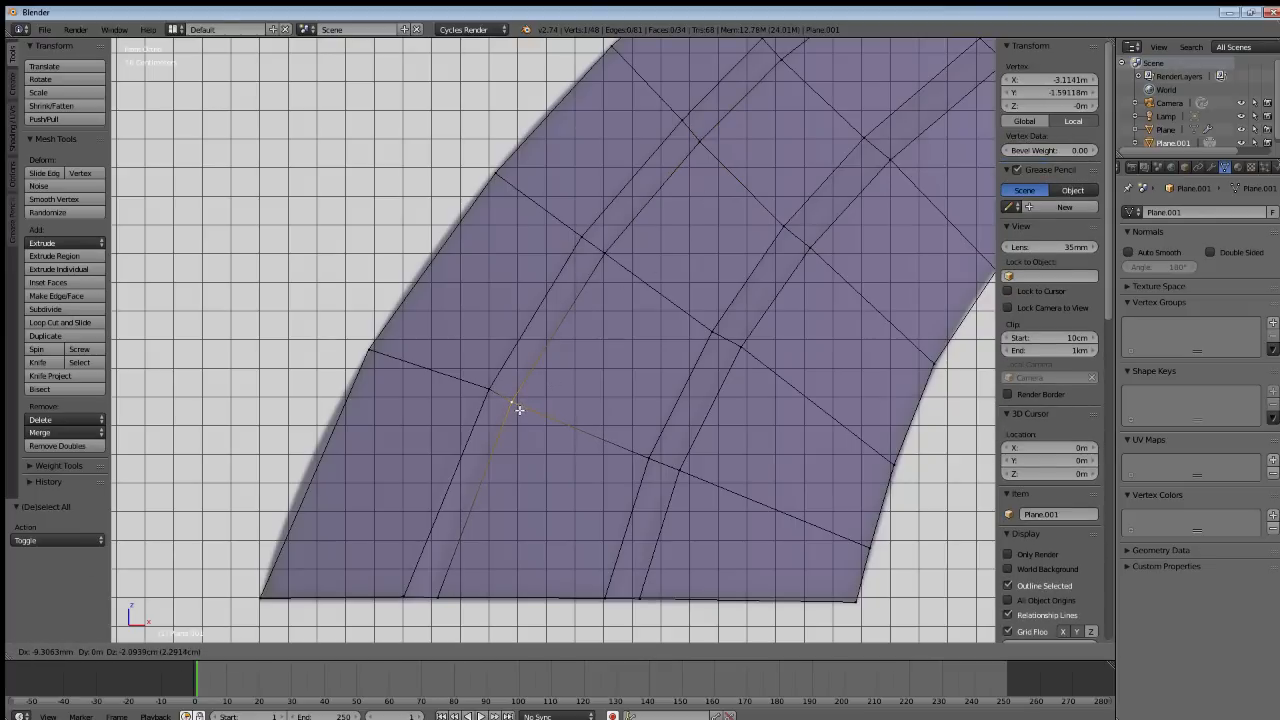
{"action": "left_click", "coordinate": [518, 409]}
{"action": "key", "text": "a"}
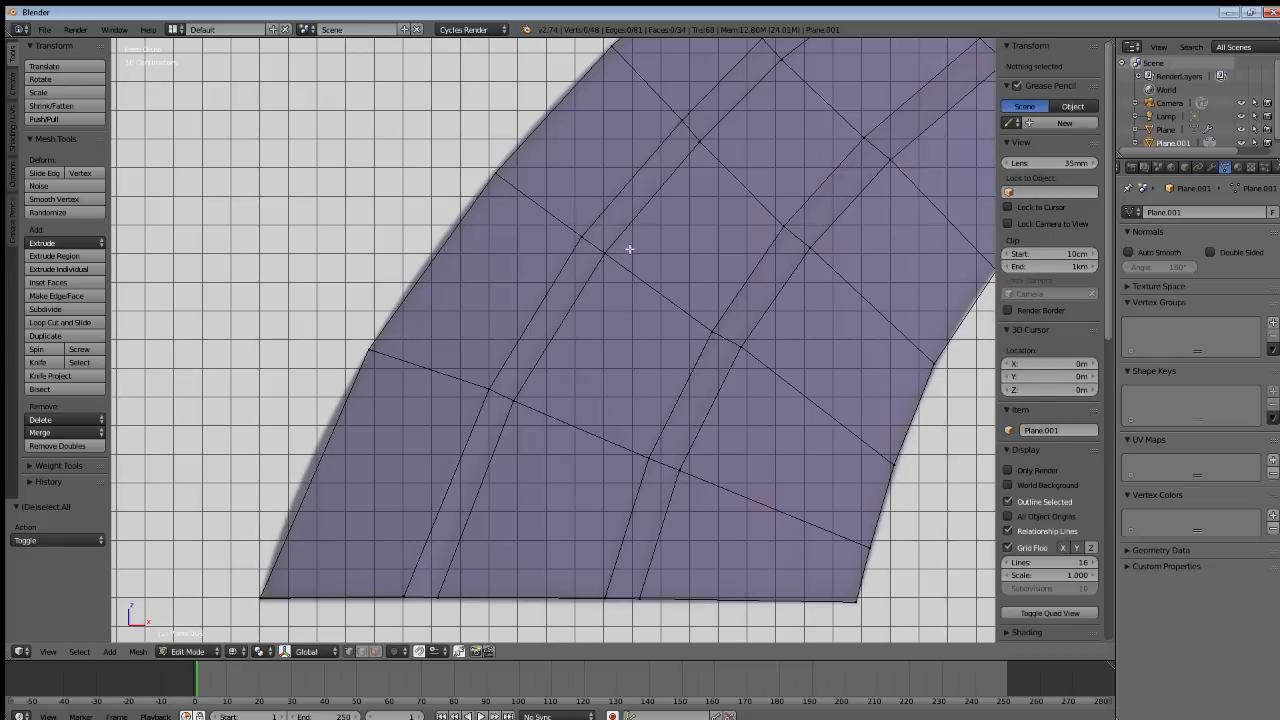
{"action": "right_click", "coordinate": [480, 390]}
{"action": "key", "text": "g"}
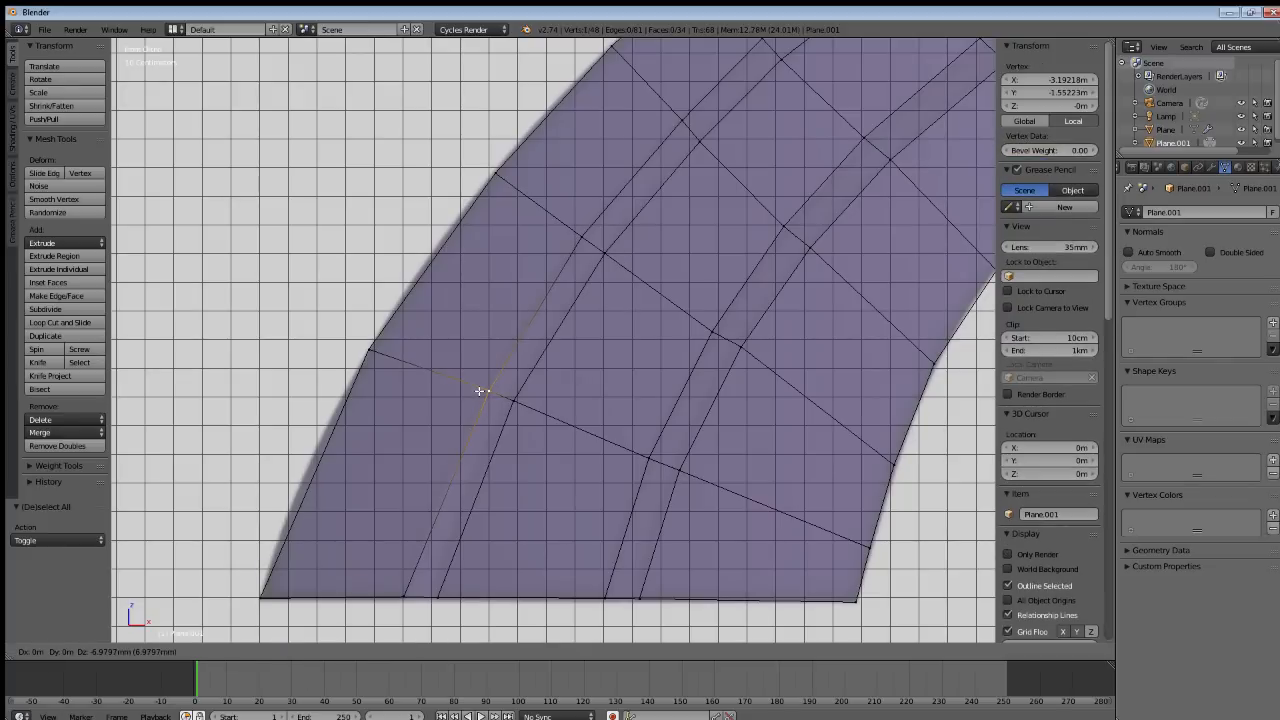
{"action": "left_click", "coordinate": [480, 390]}
{"action": "key", "text": "a"}
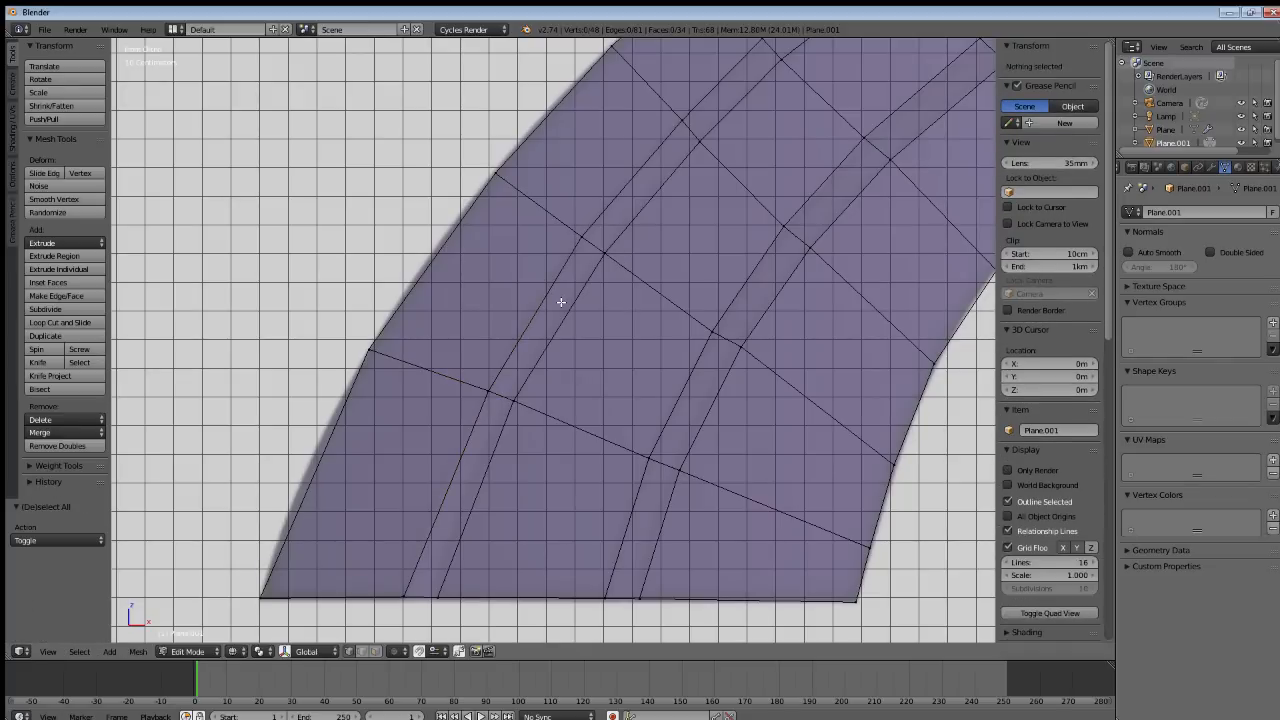
Add a loop cut across the wing midway between the bottom edge and the first row.
{"action": "scroll", "coordinate": [529, 405], "scroll_direction": "down", "scroll_amount": 2, "text": "shift"}
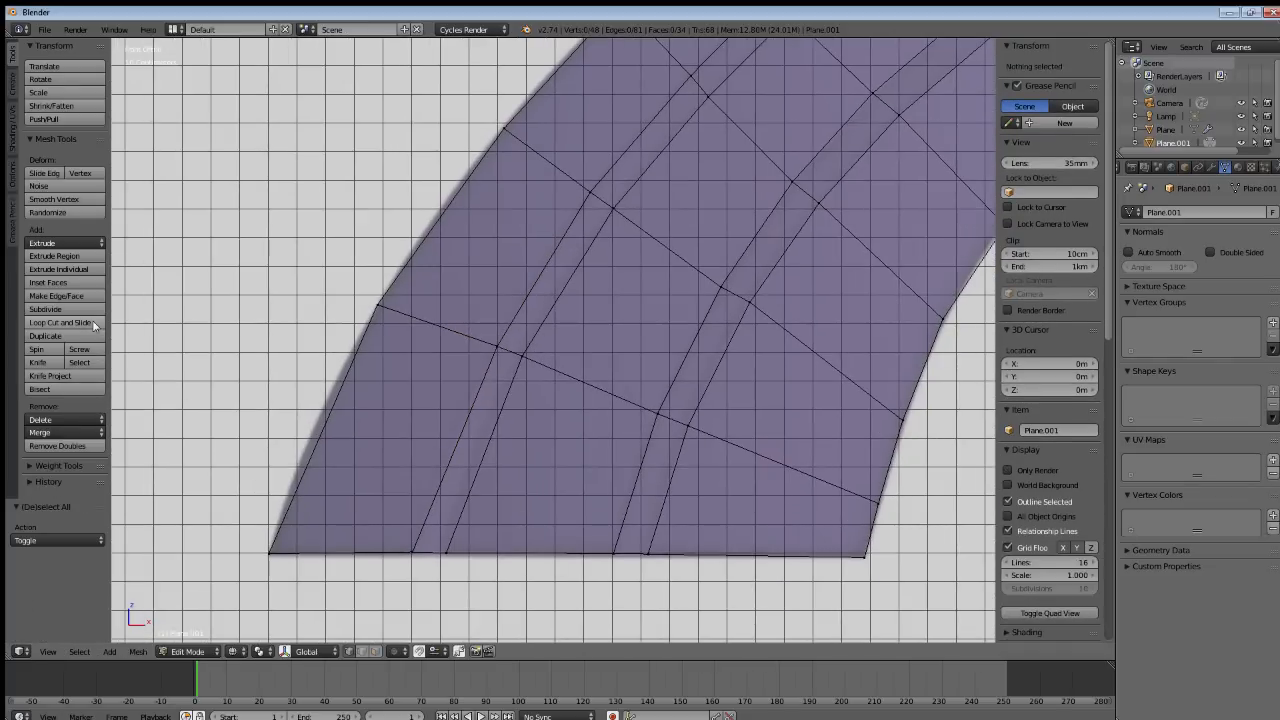
{"action": "left_click", "coordinate": [60, 322]}
{"action": "left_click", "coordinate": [381, 421]}
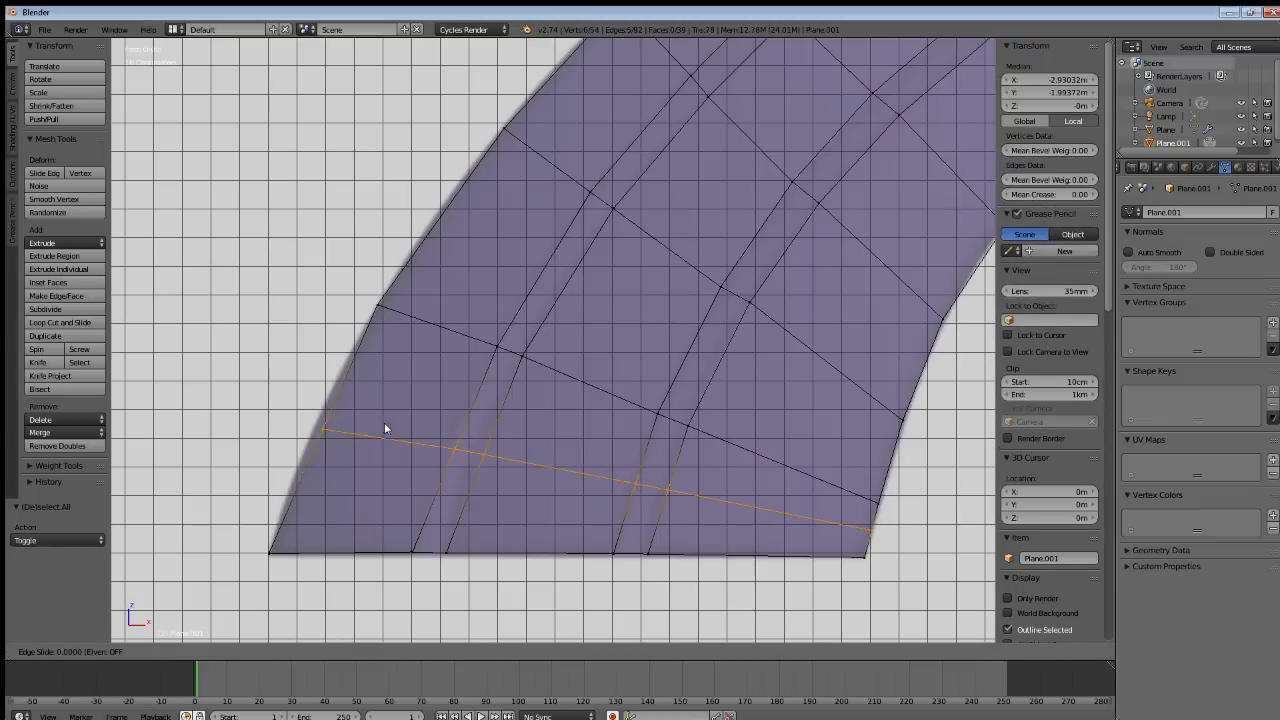
{"action": "left_click", "coordinate": [435, 448]}
Shift the new bottom loop's outer and inner strip vertices about 3 cm each along negative X, raising them about 9 mm and 2 mm.
{"action": "right_click", "coordinate": [455, 450]}
{"action": "key", "text": "g"}
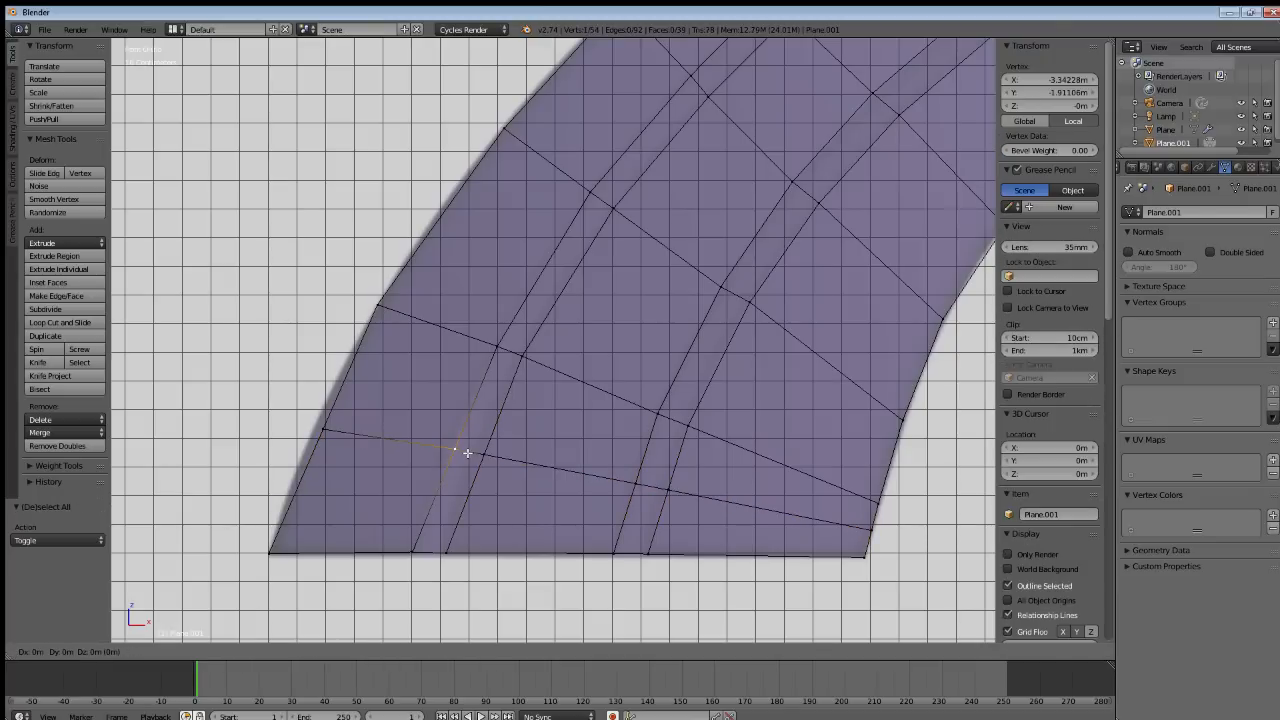
{"action": "left_click", "coordinate": [459, 450]}
{"action": "key", "text": "g"}
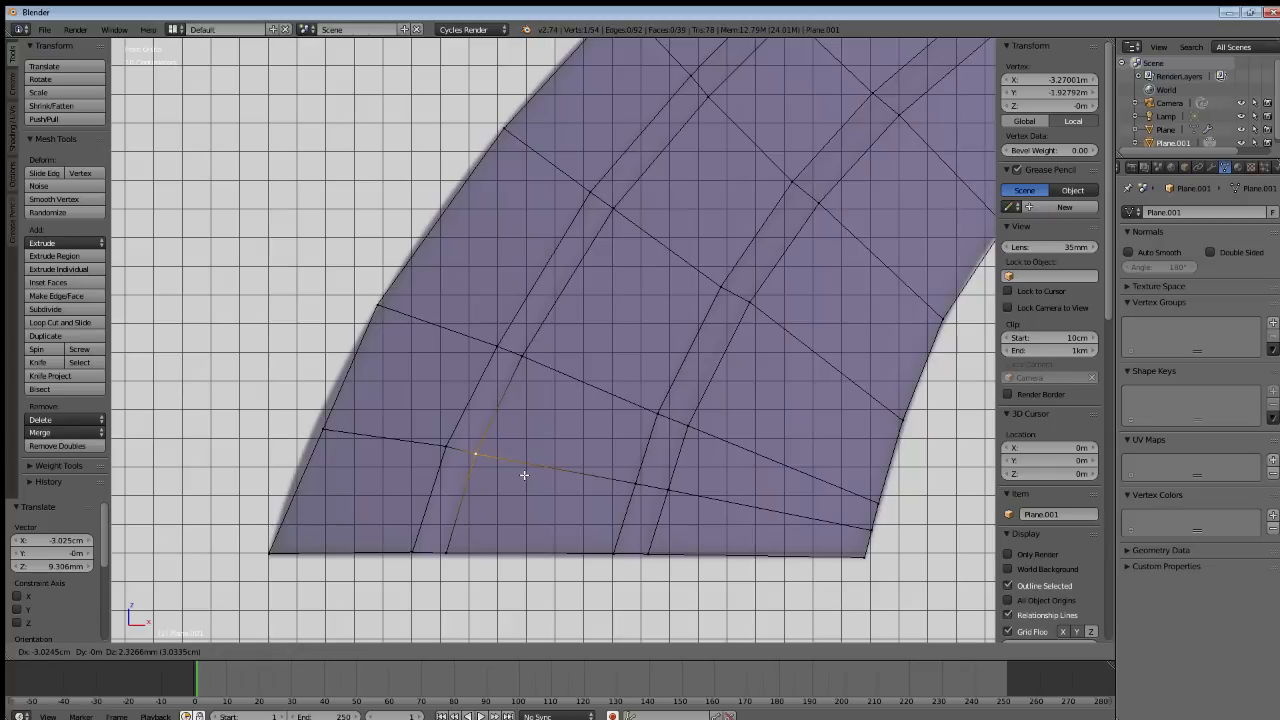
{"action": "left_click", "coordinate": [524, 475]}
{"action": "key", "text": "a"}
Move the new bottom loop's outline vertex about 2.3 cm along negative X and 2 mm up onto the wing's reference outline.
{"action": "middle_click_drag", "start_coordinate": [529, 363], "coordinate": [503, 385], "text": "shift"}
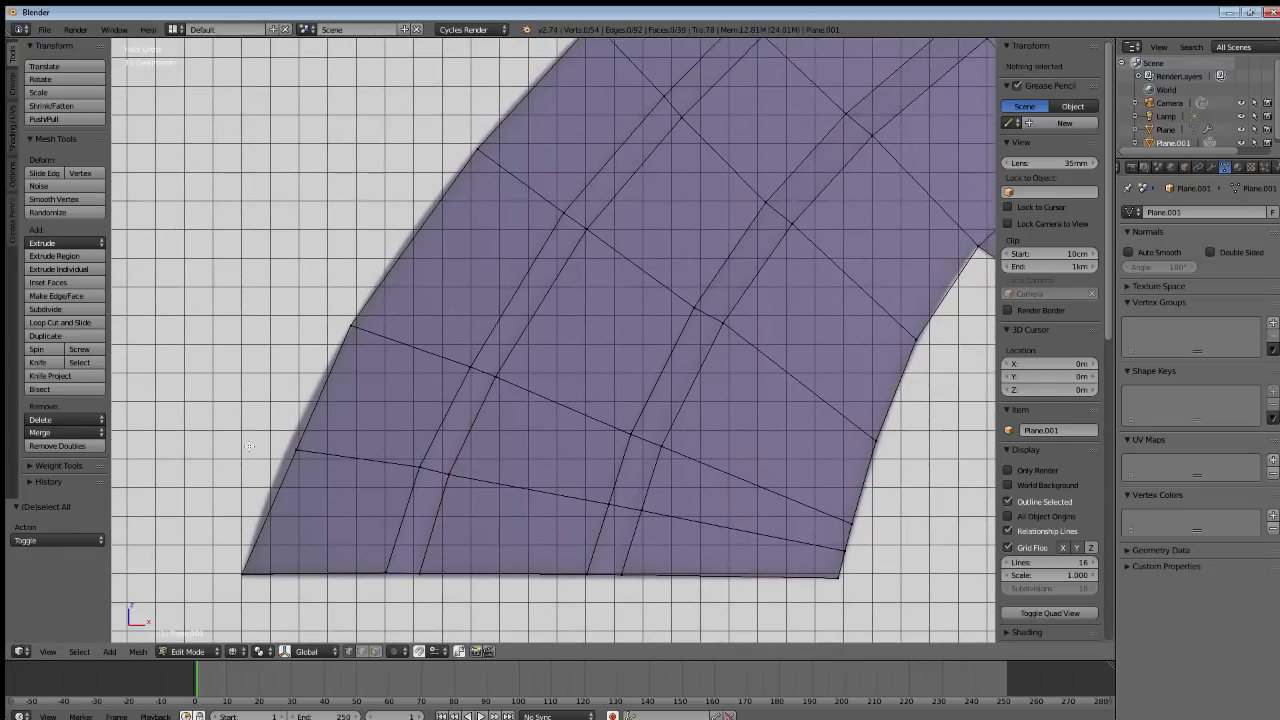
{"action": "right_click", "coordinate": [288, 451]}
{"action": "key", "text": "g"}
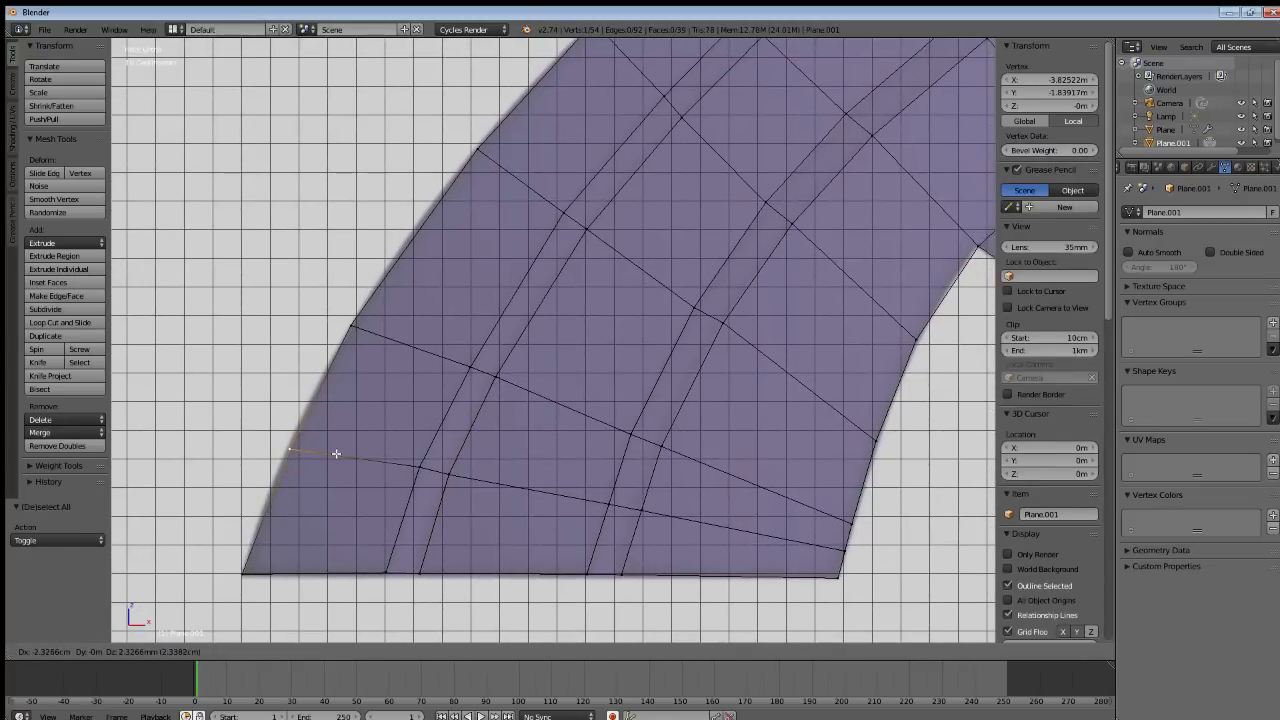
{"action": "left_click", "coordinate": [335, 454]}
{"action": "key", "text": "a"}
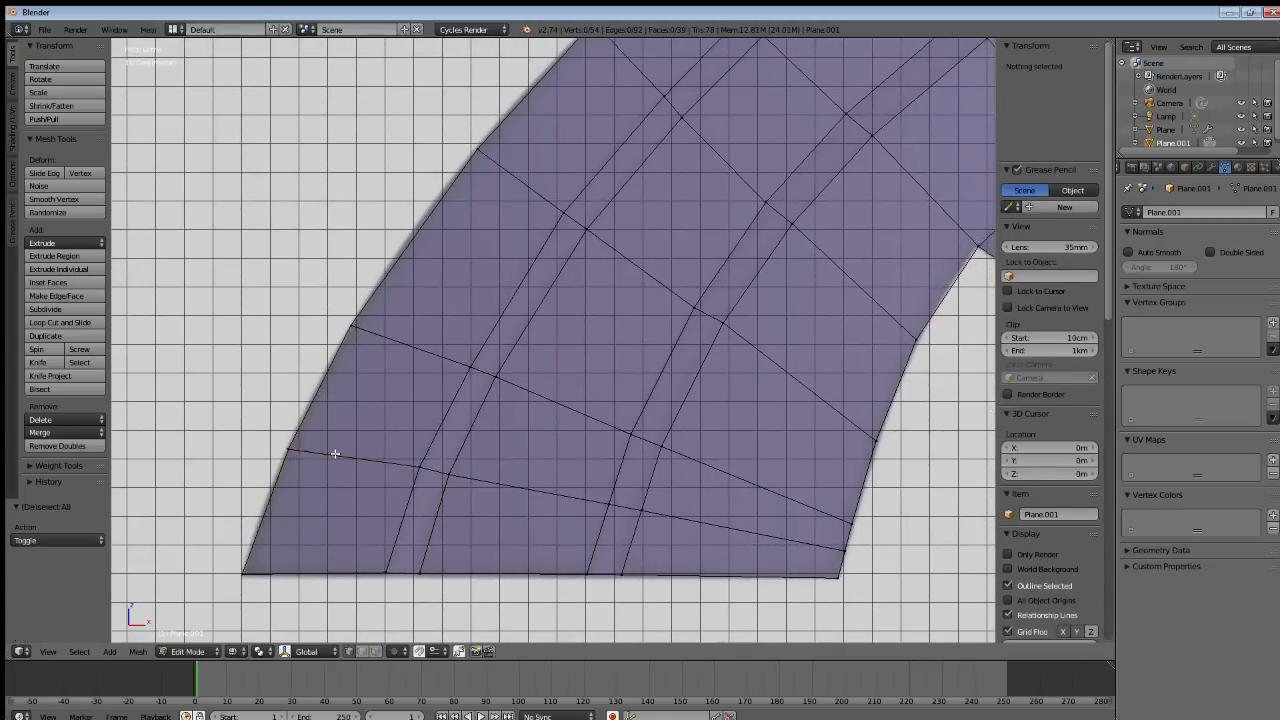
Add a centred loop cut across the wing between the first and second rows.
{"action": "left_click", "coordinate": [90, 325]}
{"action": "left_click", "coordinate": [411, 268]}
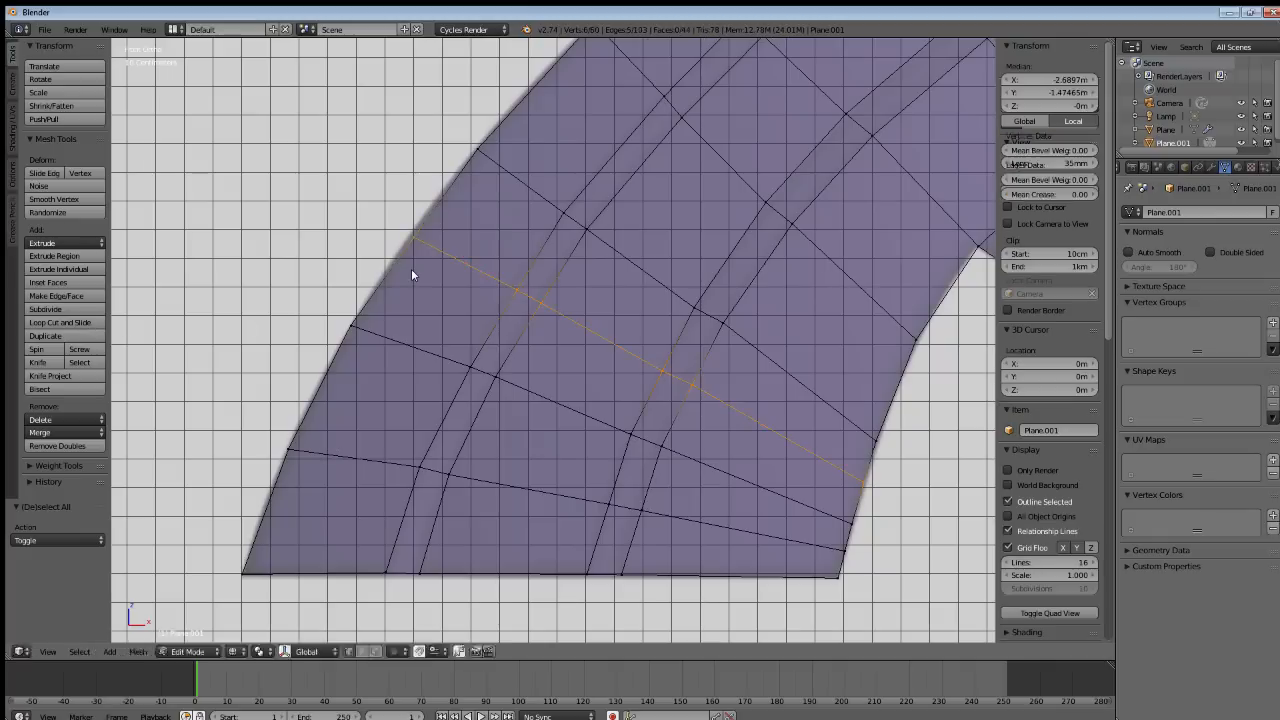
{"action": "right_click", "coordinate": [411, 268]}
{"action": "key", "text": "g"}
{"action": "right_click", "coordinate": [454, 257]}
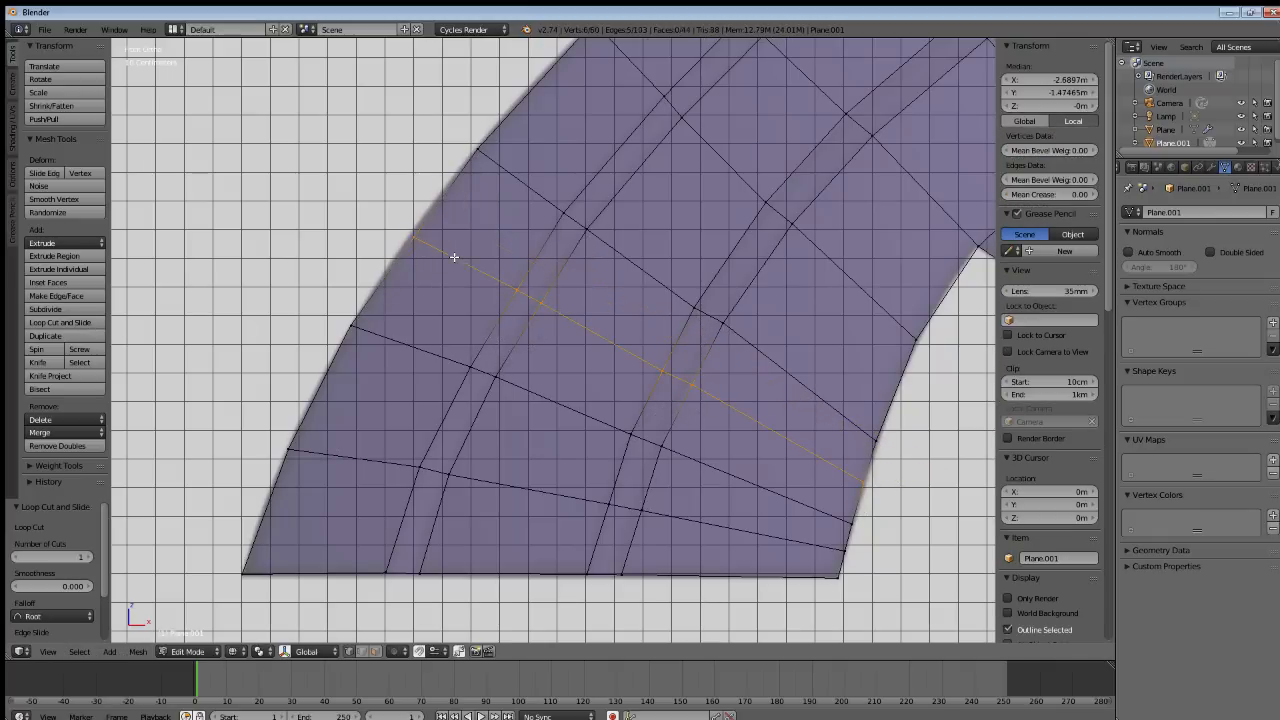
{"action": "key", "text": "a"}
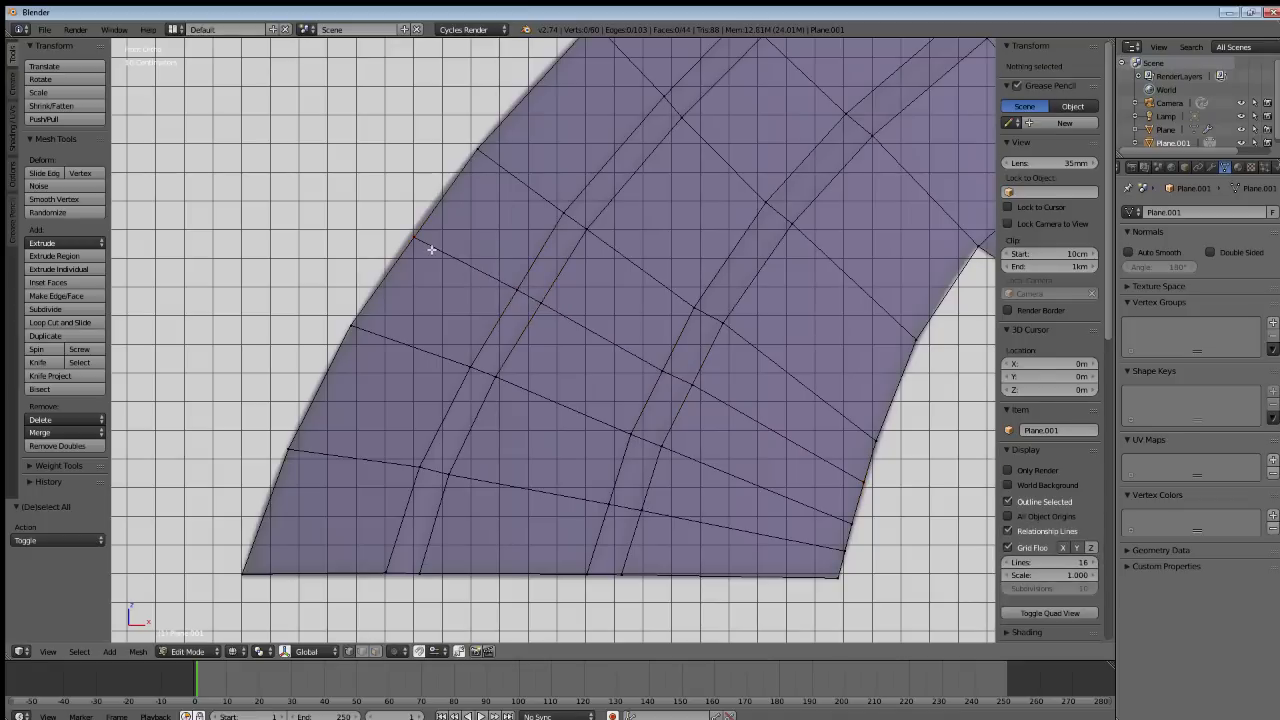
Move the new loop's outline vertex about 9 mm along negative X and 7 mm up, and nudge both outer-pair strip vertices slightly along negative X.
{"action": "right_click", "coordinate": [429, 248]}
{"action": "key", "text": "g"}
{"action": "left_click", "coordinate": [429, 247]}
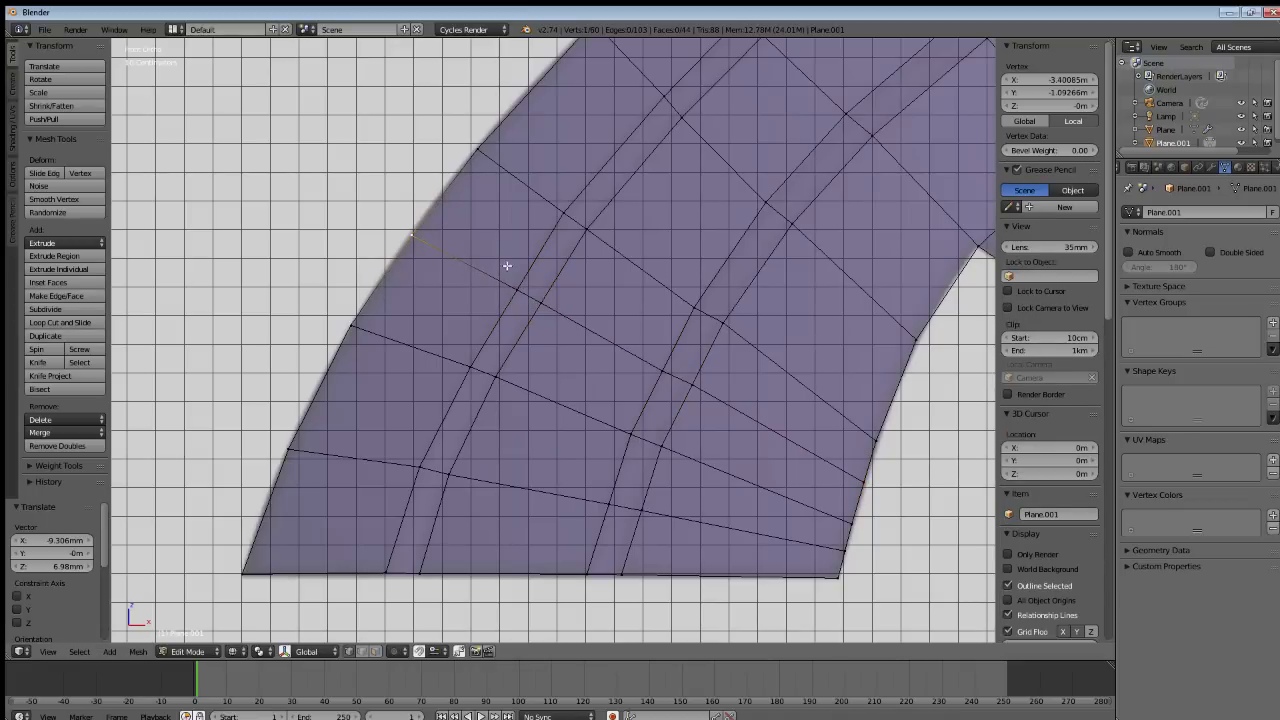
{"action": "right_click", "coordinate": [516, 289]}
{"action": "key", "text": "g"}
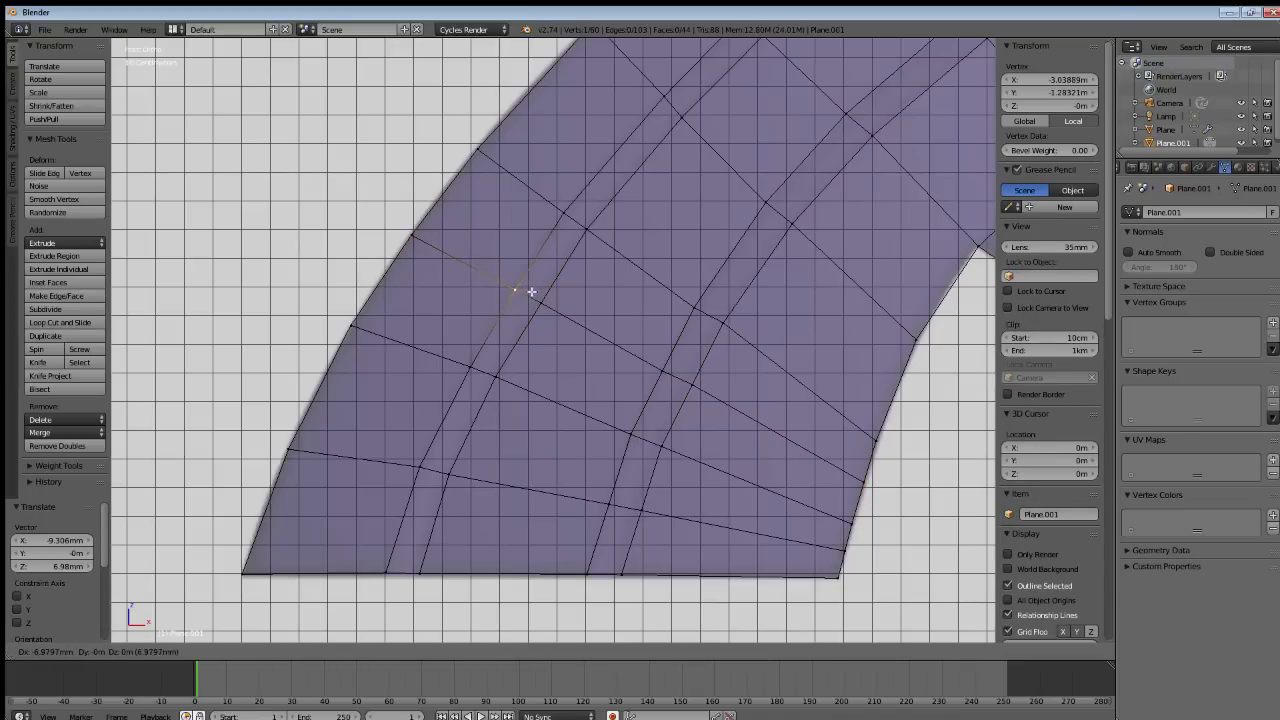
{"action": "left_click", "coordinate": [566, 303]}
{"action": "key", "text": "g"}
{"action": "left_click", "coordinate": [563, 278]}
{"action": "key", "text": "a"}
Adjust the fourth row's outer strip vertex about 2.3 cm, then 1.2 cm along X, and its inner strip vertex about 3.7 cm along X and 2.3 cm up.
{"action": "middle_click_drag", "start_coordinate": [583, 245], "coordinate": [480, 364], "text": "shift"}
{"action": "middle_click_drag", "start_coordinate": [610, 222], "coordinate": [547, 275], "text": "shift"}
{"action": "right_click", "coordinate": [572, 244]}
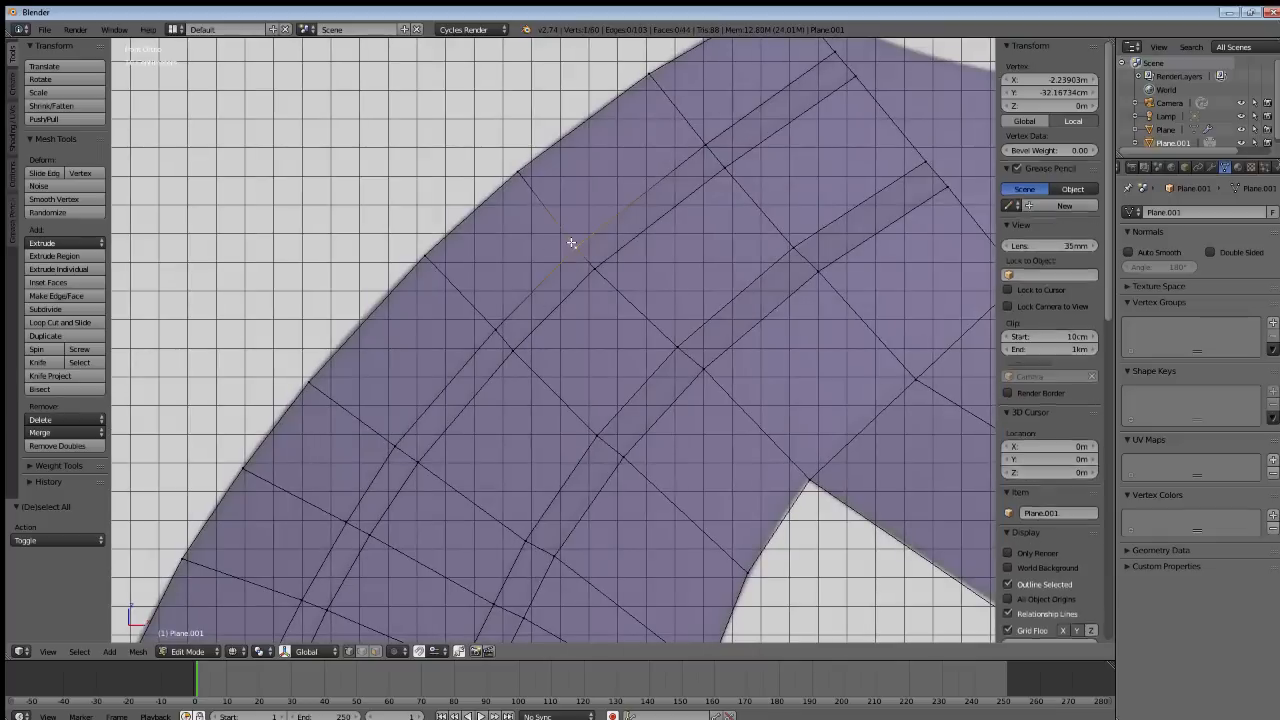
{"action": "key", "text": "g"}
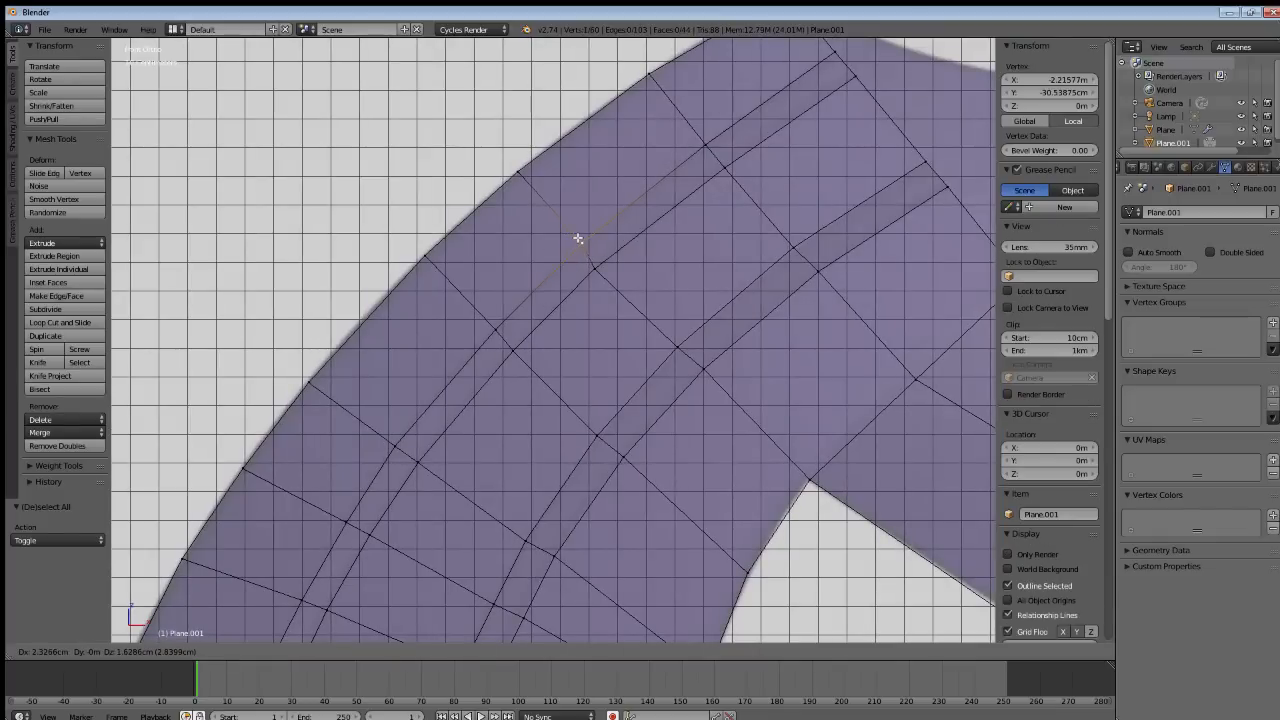
{"action": "left_click", "coordinate": [580, 240]}
{"action": "key", "text": "g"}
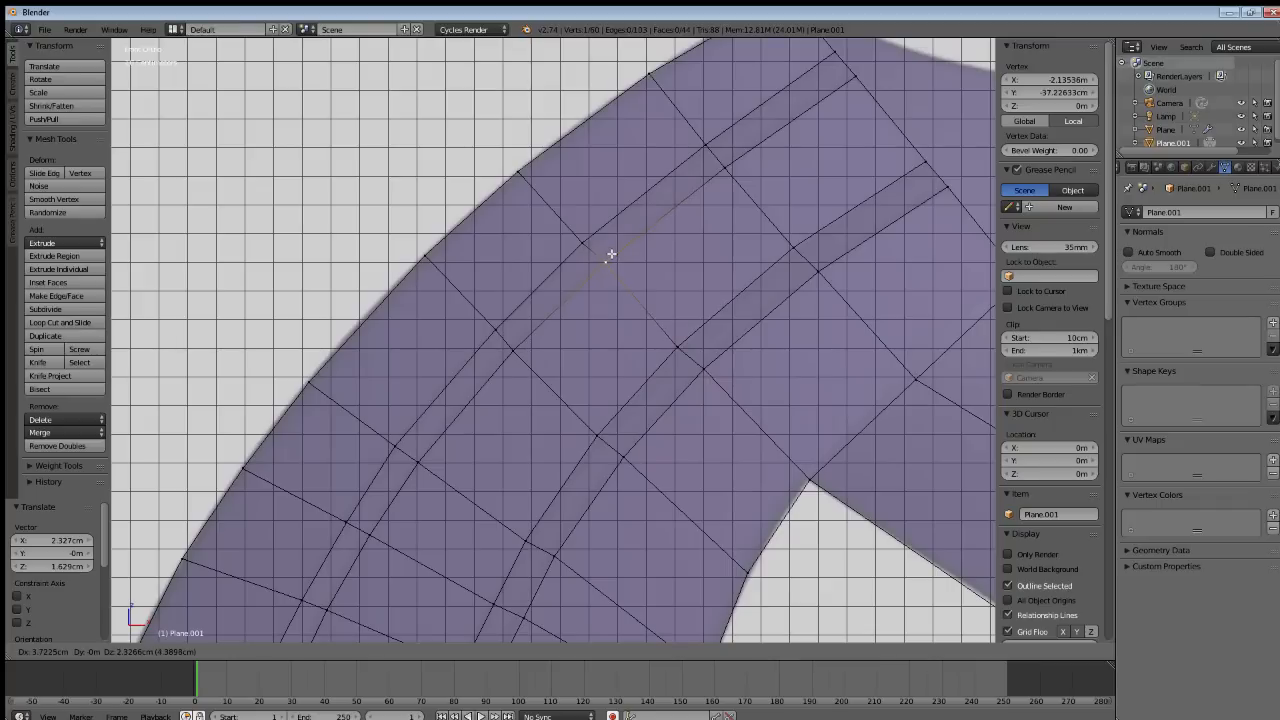
{"action": "left_click", "coordinate": [597, 246]}
{"action": "key", "text": "g"}
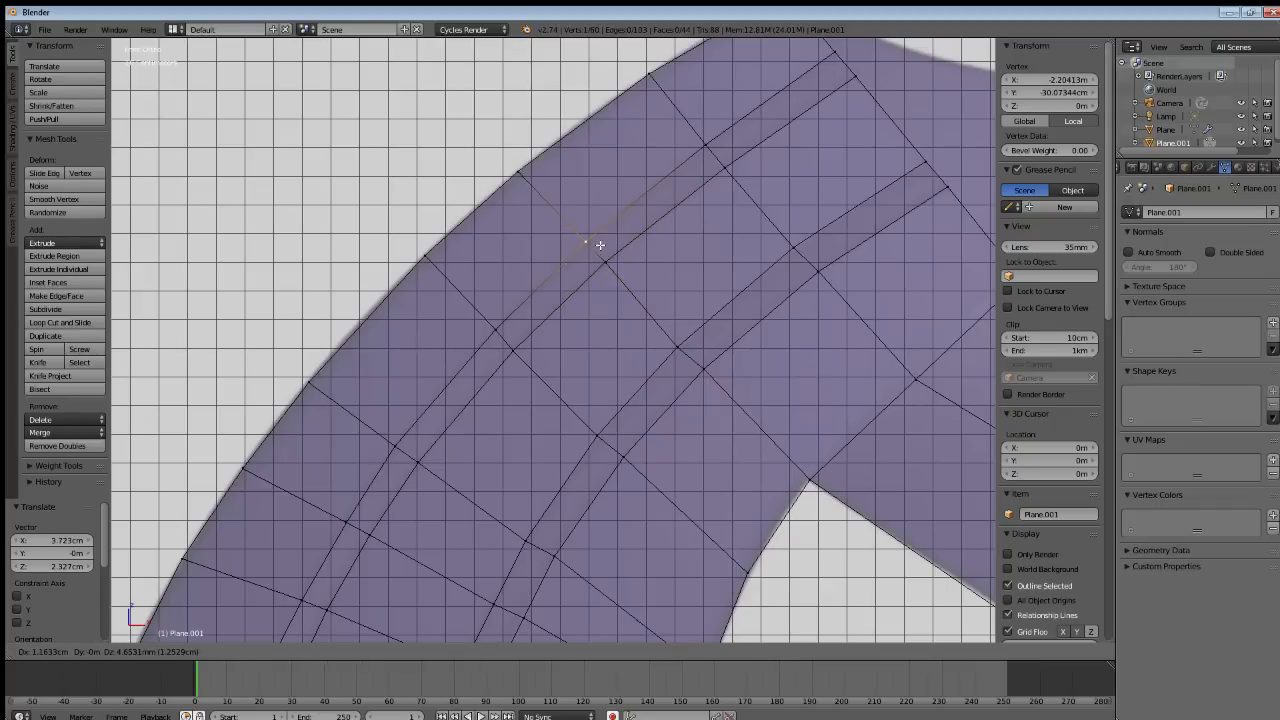
{"action": "left_click", "coordinate": [606, 245]}
{"action": "key", "text": "a"}
Nudge the inner strip pair's lower vertex slightly along negative X, on the row that ends at the notch under the wing.
{"action": "right_click", "coordinate": [706, 374]}
{"action": "key", "text": "g"}
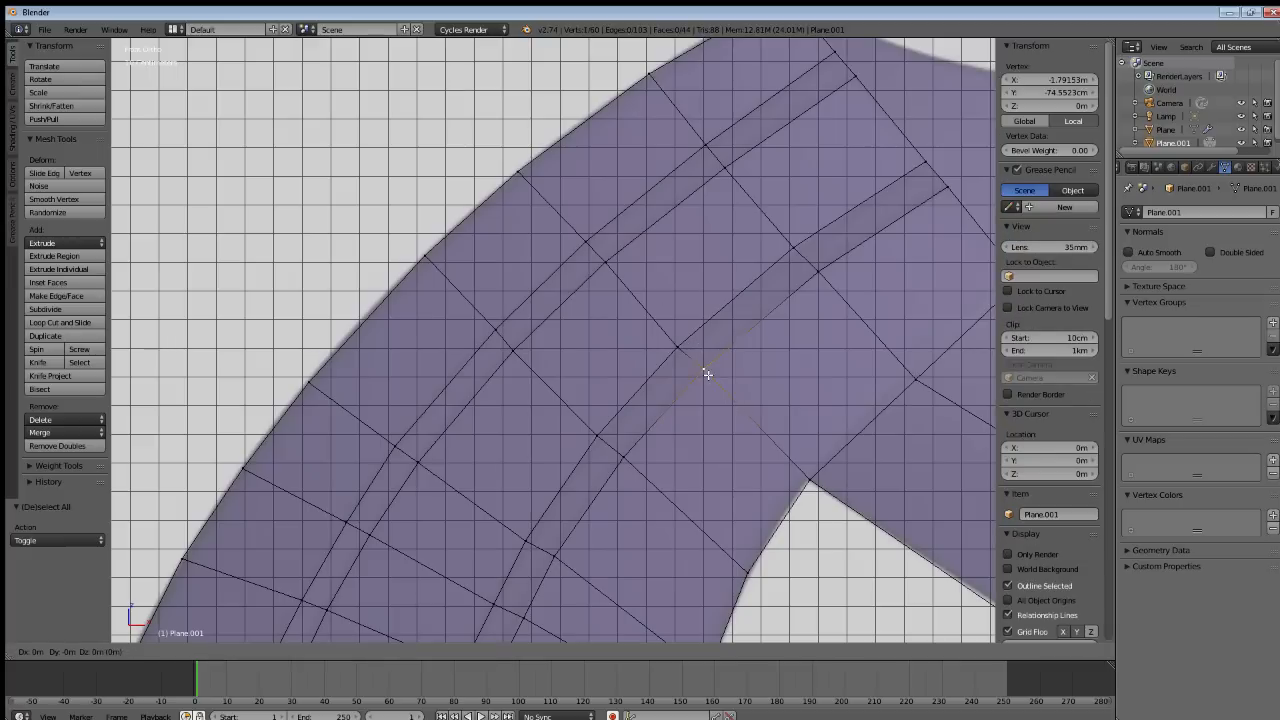
{"action": "left_click", "coordinate": [700, 371]}
{"action": "key", "text": "a"}
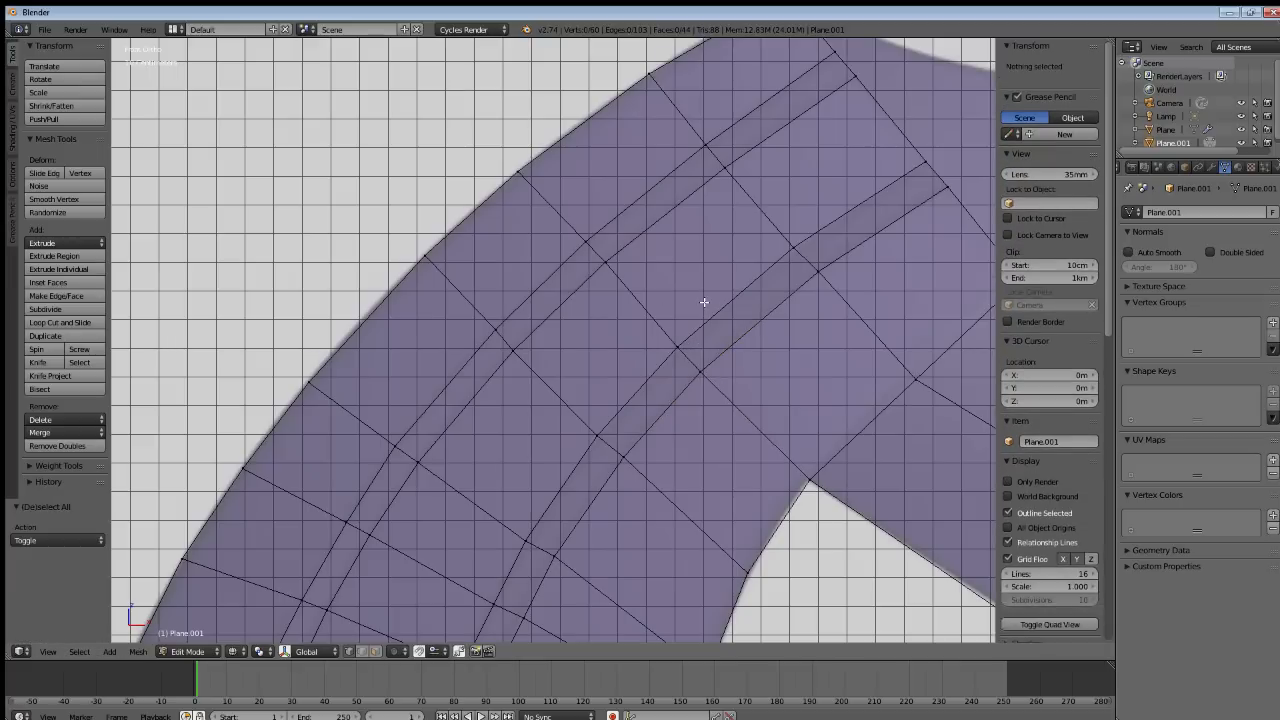
Move the outer strip pair's upper vertex about 2 mm along X on the row nearest the wing's top edge, and fine-tune the vertex below it.
{"action": "middle_click_drag", "start_coordinate": [672, 262], "coordinate": [613, 344], "text": "shift"}
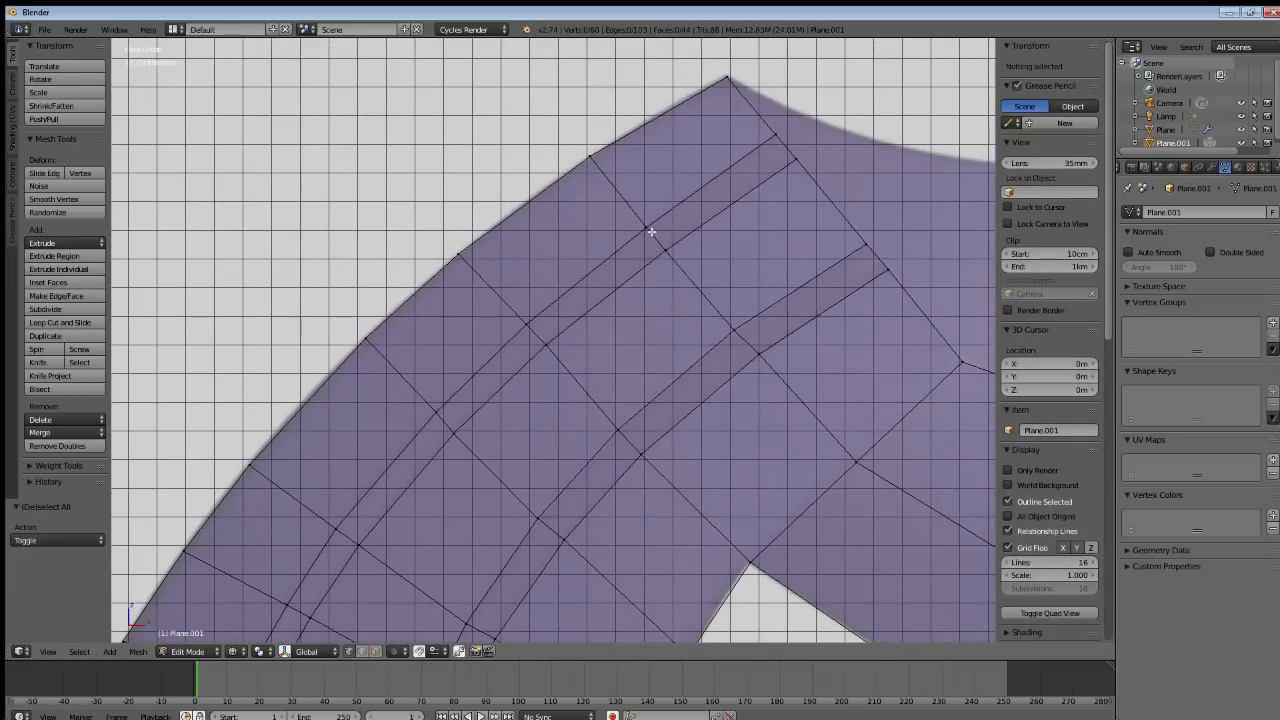
{"action": "right_click", "coordinate": [651, 230]}
{"action": "key", "text": "g"}
{"action": "left_click", "coordinate": [651, 230]}
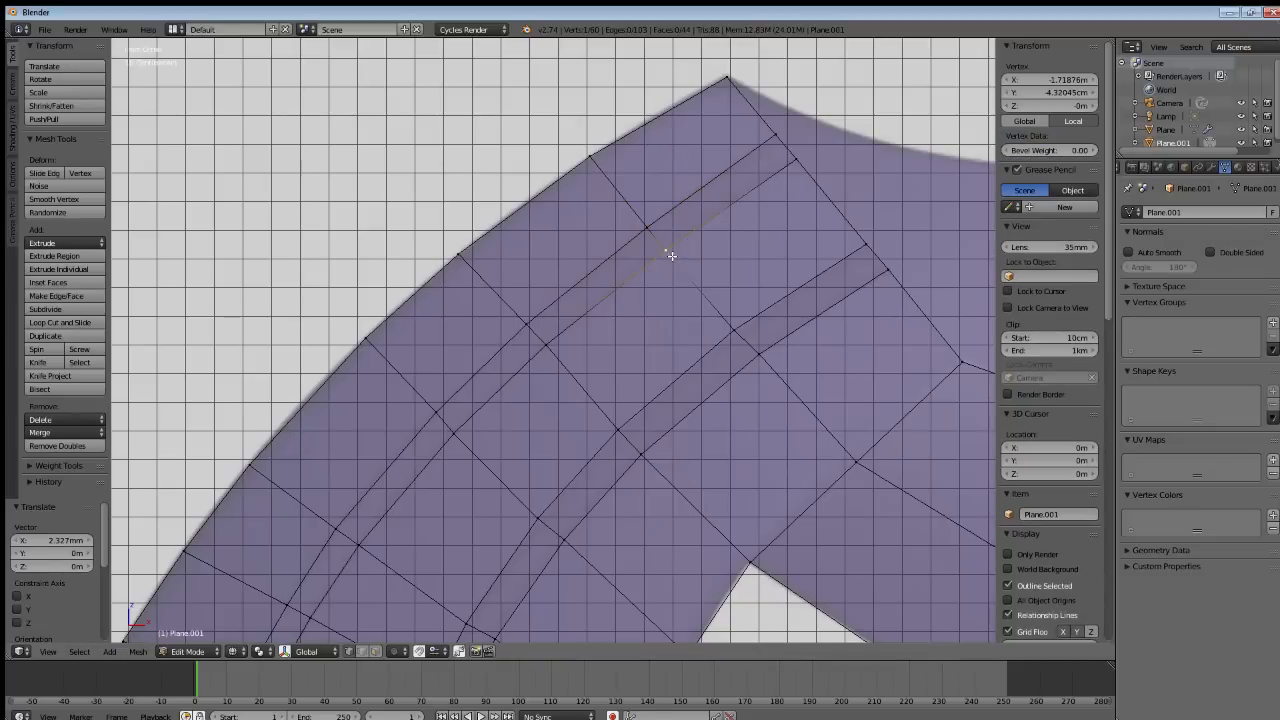
{"action": "key", "text": "g"}
{"action": "left_click", "coordinate": [673, 256]}
{"action": "right_click", "coordinate": [750, 328]}
{"action": "key", "text": "a"}
{"action": "scroll", "coordinate": [748, 332], "scroll_direction": "down", "scroll_amount": 1}
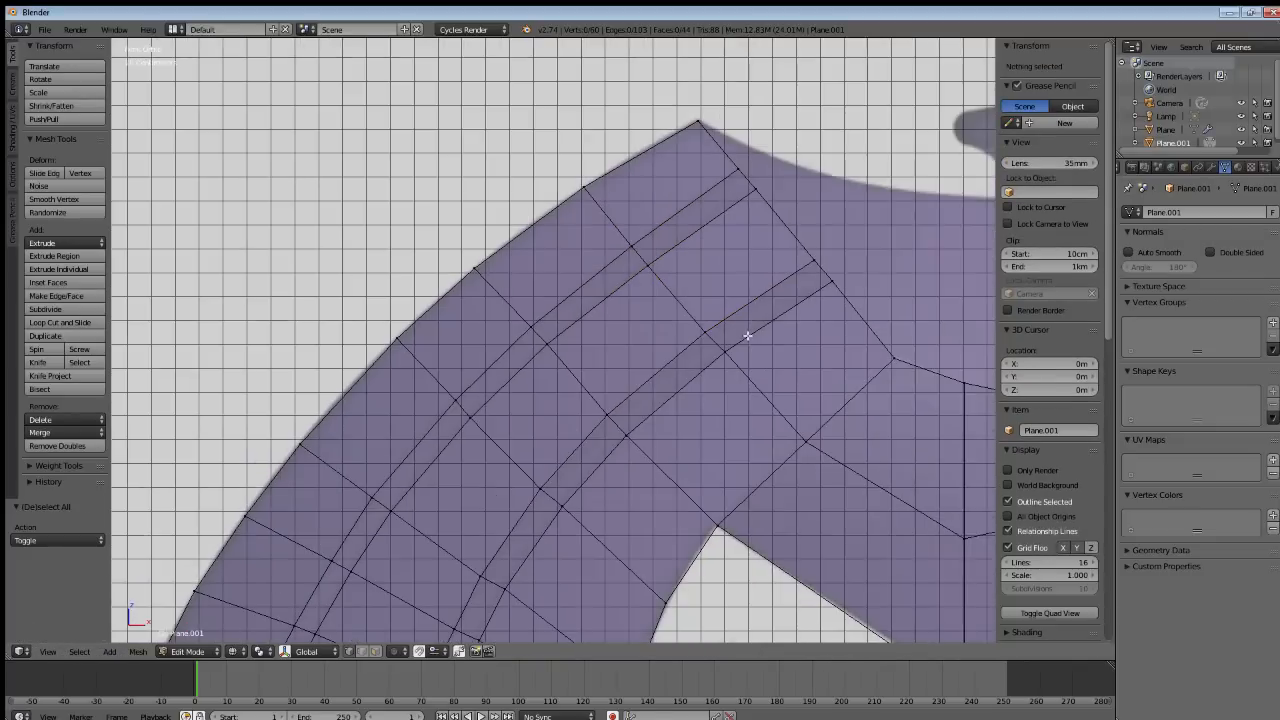
Move the guard's lower pointed corner vertex about 7 mm along X and 1.4 cm up onto the reference outline.
{"action": "scroll", "coordinate": [748, 336], "scroll_direction": "down", "scroll_amount": 3}
{"action": "middle_click_drag", "start_coordinate": [679, 382], "coordinate": [553, 370], "text": "shift"}
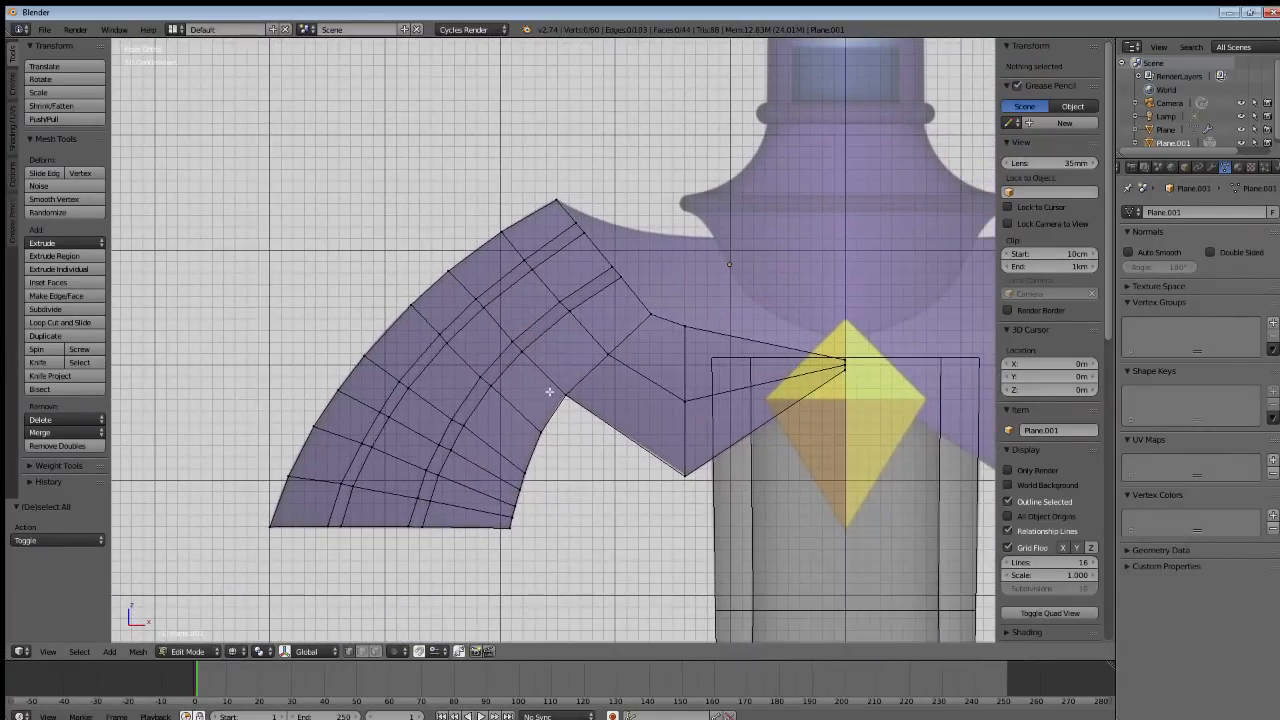
{"action": "scroll", "coordinate": [657, 458], "scroll_direction": "up", "scroll_amount": 5}
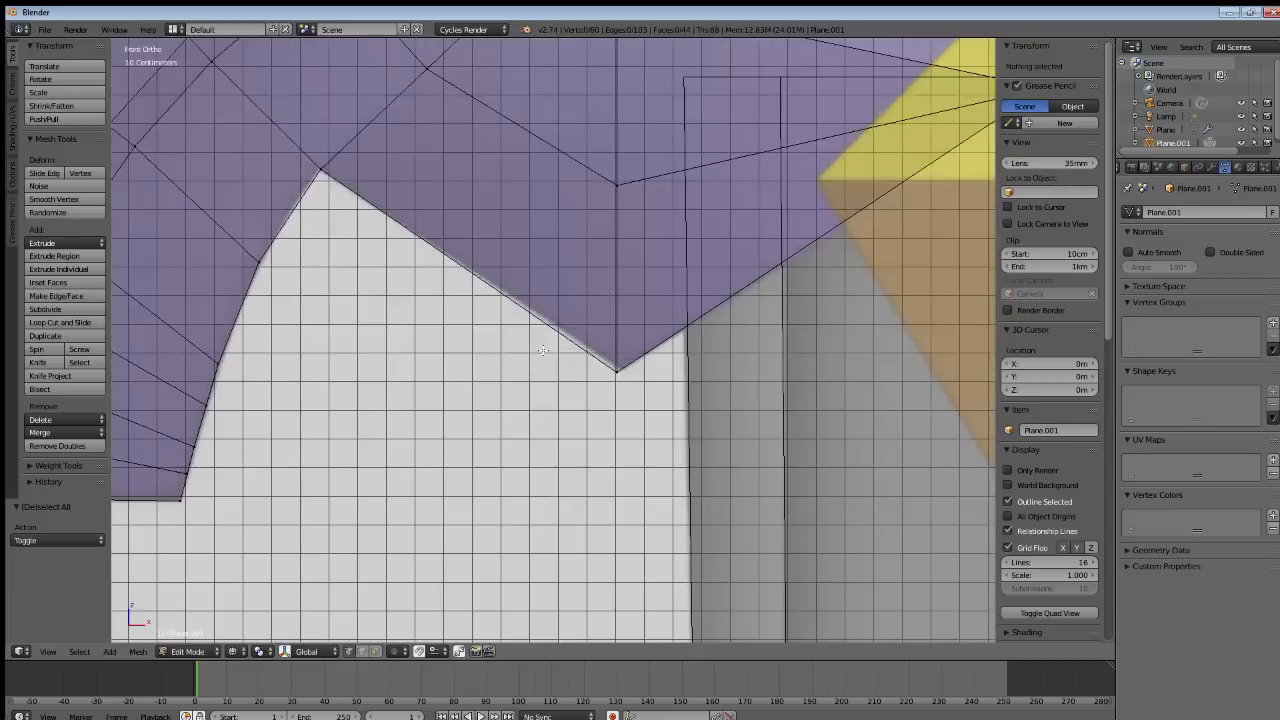
{"action": "right_click", "coordinate": [619, 372]}
{"action": "key", "text": "g"}
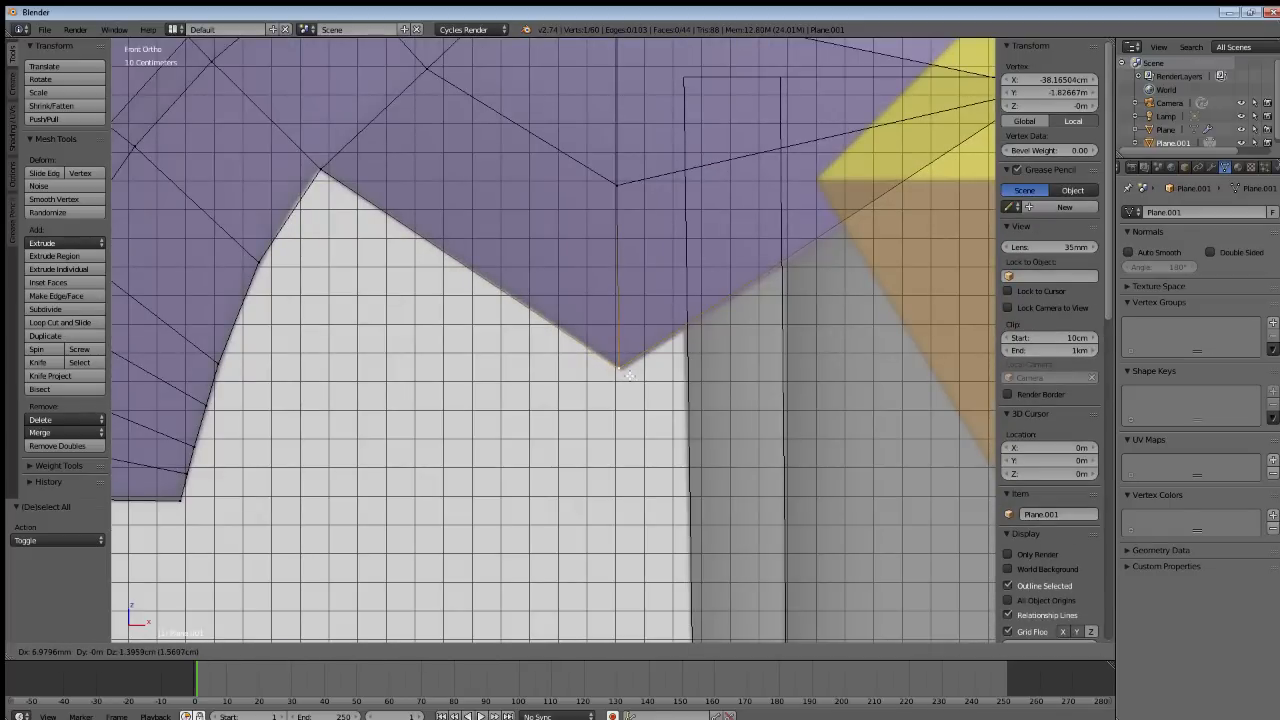
{"action": "left_click", "coordinate": [628, 375]}
{"action": "key", "text": "a"}
{"action": "scroll", "coordinate": [553, 337], "scroll_direction": "down", "scroll_amount": 5}
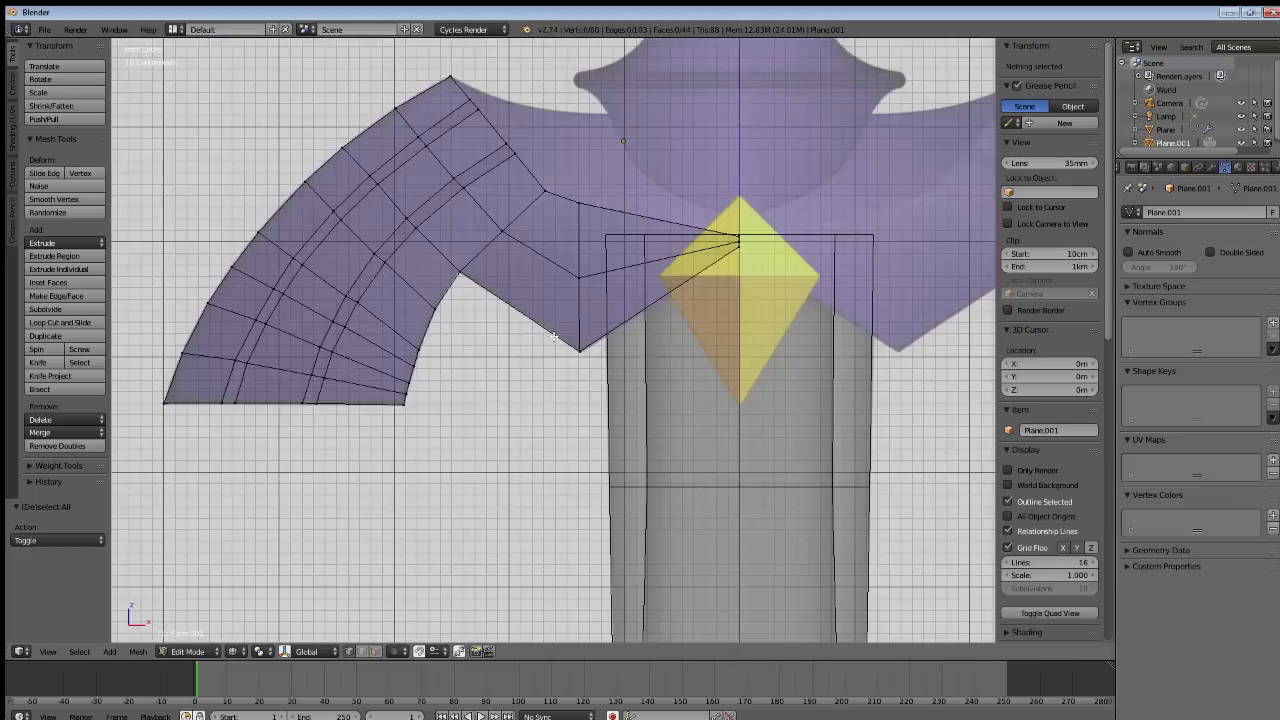
Examine the wing mesh from an oblique angle in both Edit and Object Mode, and return to editing in the front view.
{"action": "middle_click_drag", "start_coordinate": [549, 309], "coordinate": [609, 364], "text": "shift"}
{"action": "middle_click_drag", "start_coordinate": [562, 319], "coordinate": [668, 349]}
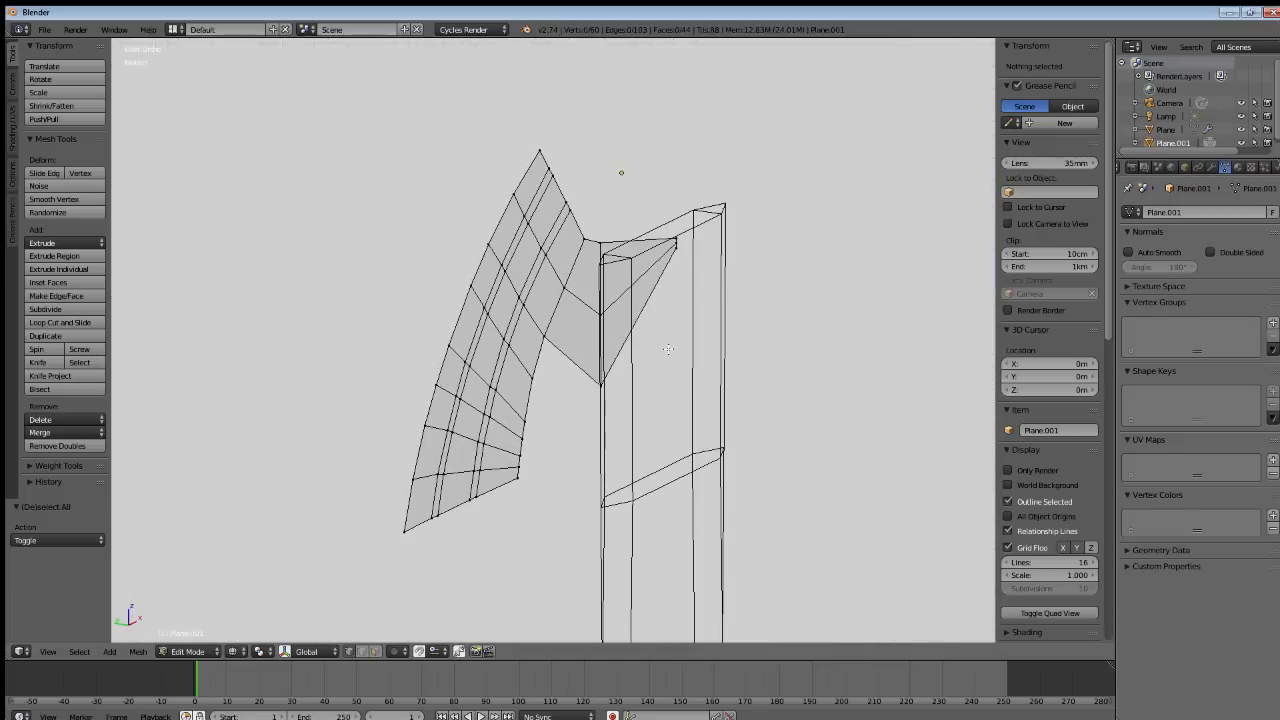
{"action": "key", "text": "Tab"}
{"action": "key", "text": "Tab"}
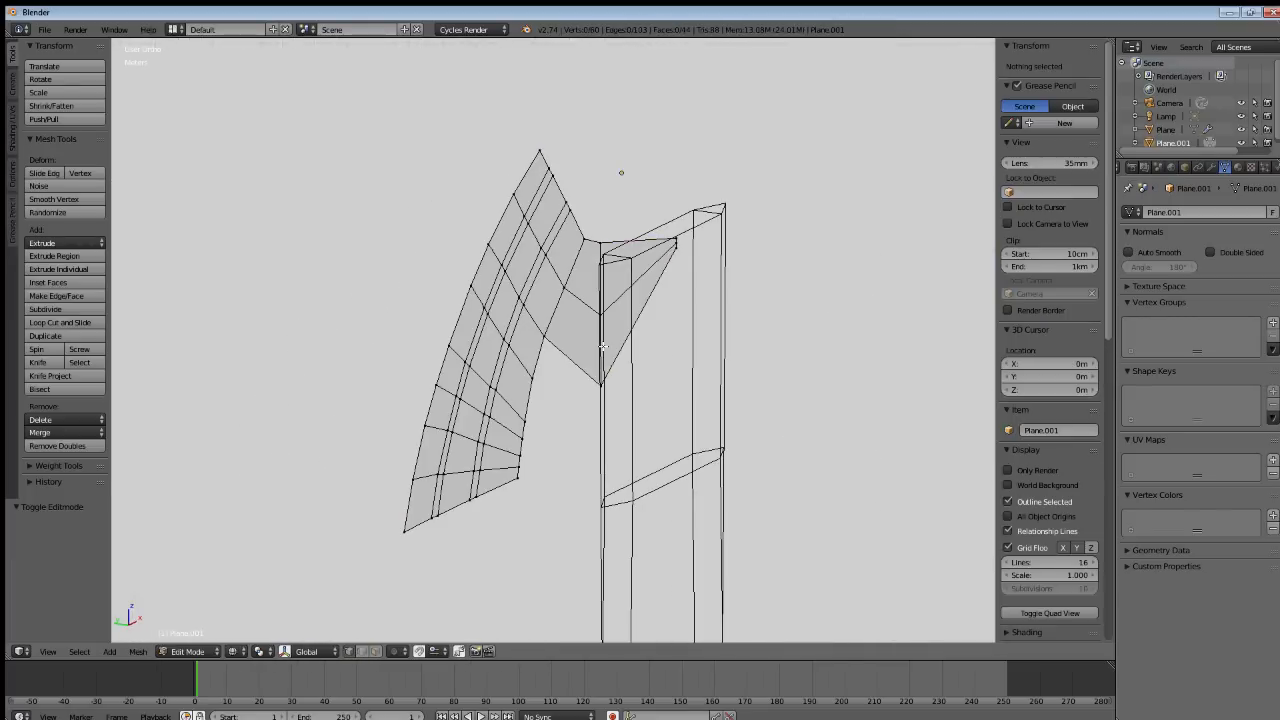
{"action": "middle_click_drag", "start_coordinate": [709, 286], "coordinate": [646, 292]}
{"action": "key", "text": "Tab"}
{"action": "key", "text": "KP_1"}
{"action": "key", "text": "Tab"}
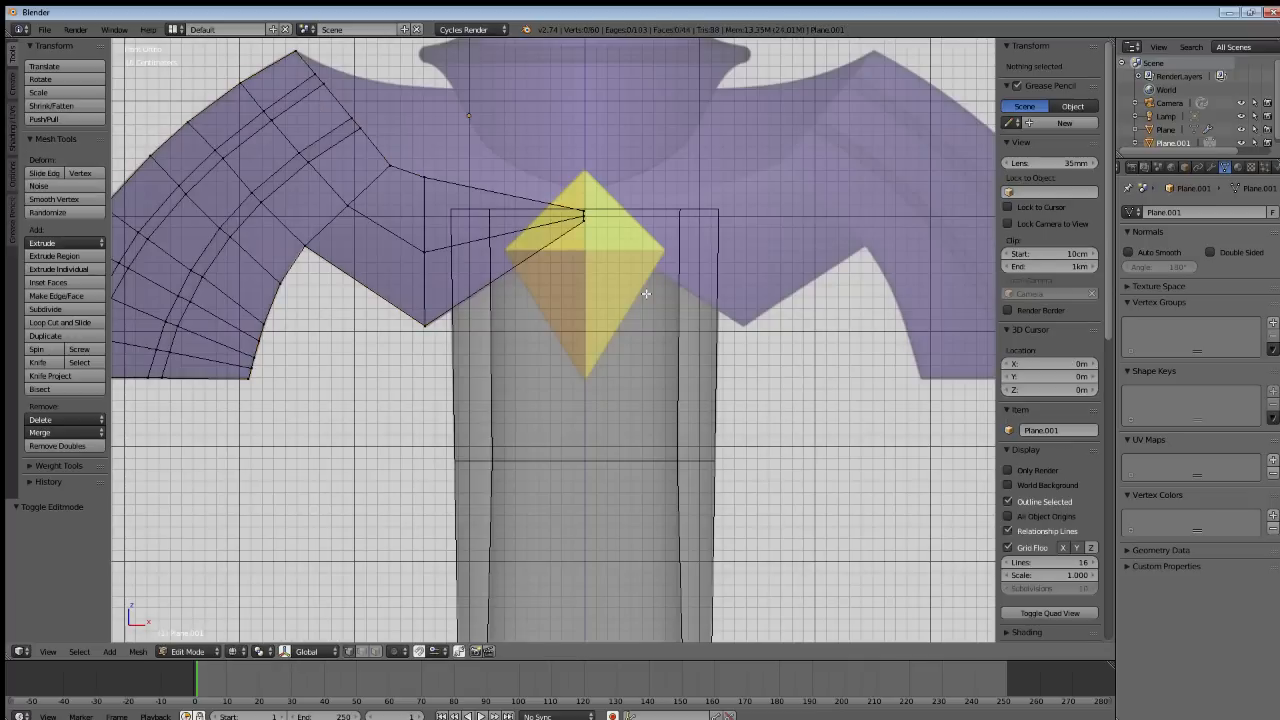
Snap the 3D cursor to the wing's three vertices at the sword's centre line, and return to Object Mode.
{"action": "scroll", "coordinate": [626, 293], "scroll_direction": "up", "scroll_amount": 3, "text": "shift"}
{"action": "scroll", "coordinate": [626, 293], "scroll_direction": "up", "scroll_amount": 2}
{"action": "key", "text": "a"}
{"action": "key", "text": "a"}
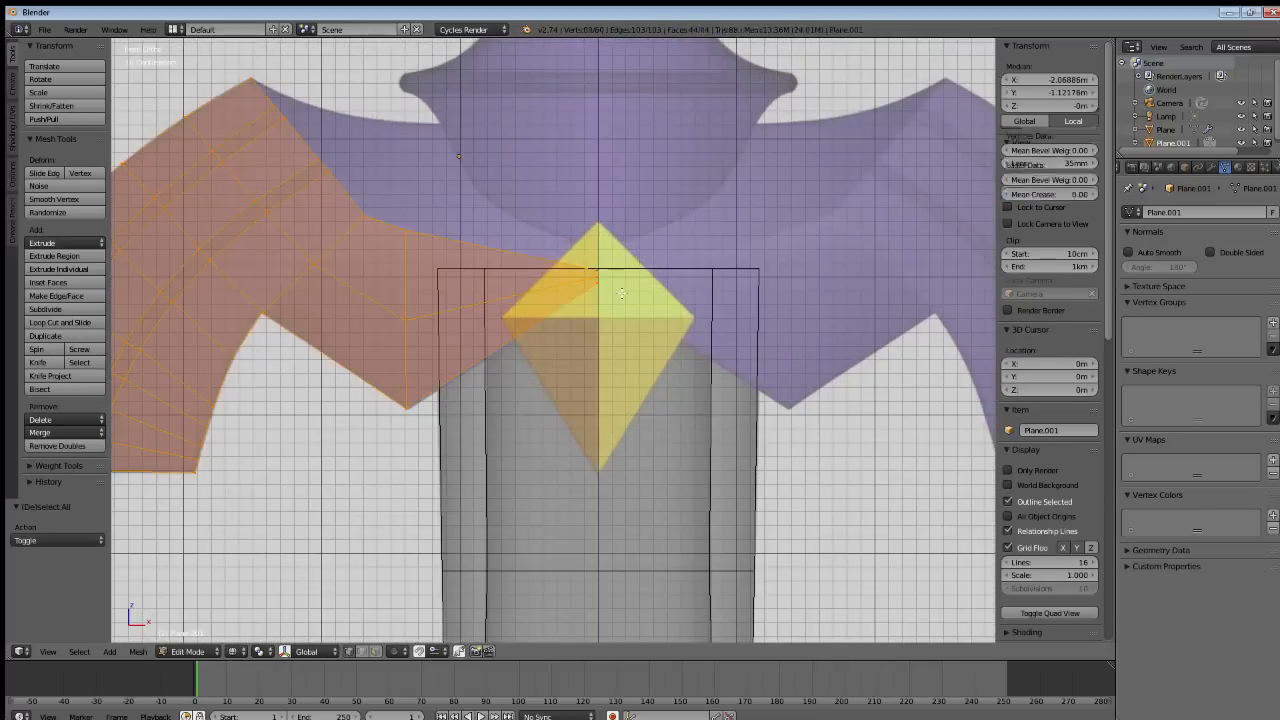
{"action": "left_click_drag", "start_coordinate": [565, 228], "coordinate": [624, 325]}
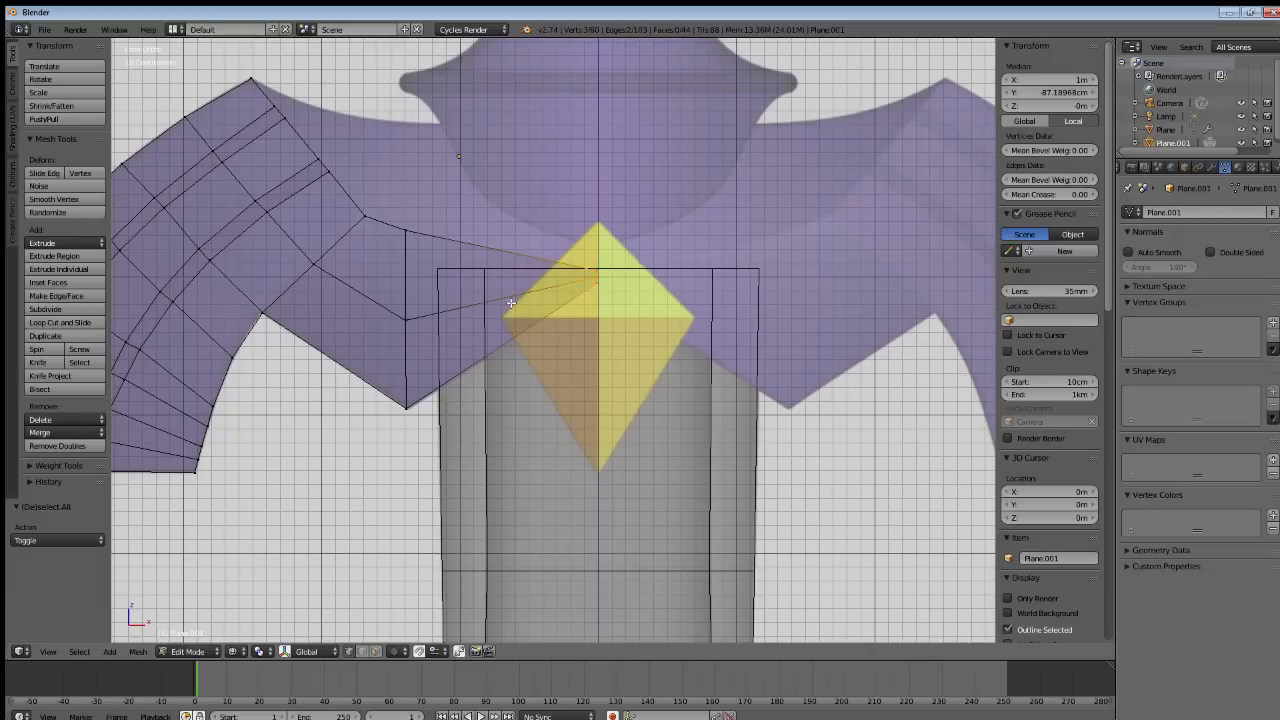
{"action": "scroll", "coordinate": [600, 255], "scroll_direction": "up", "scroll_amount": 2}
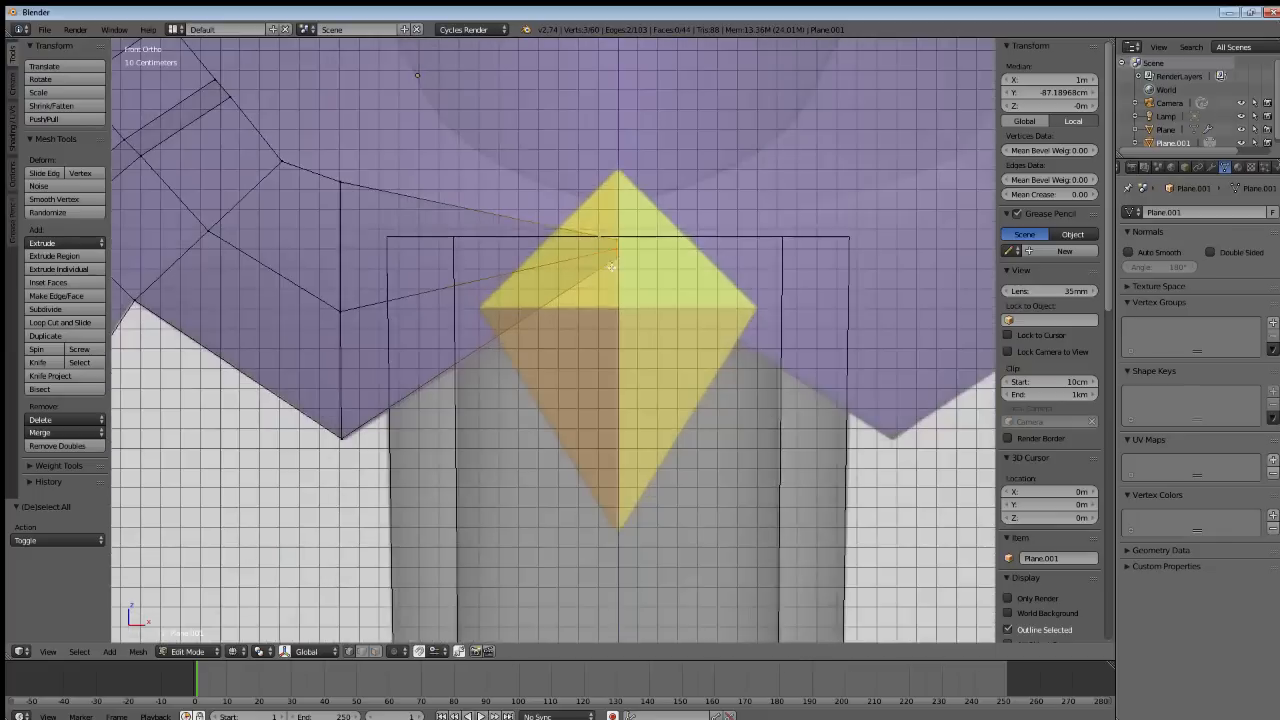
{"action": "left_click", "coordinate": [141, 652]}
{"action": "mouse_move", "coordinate": [211, 442]}
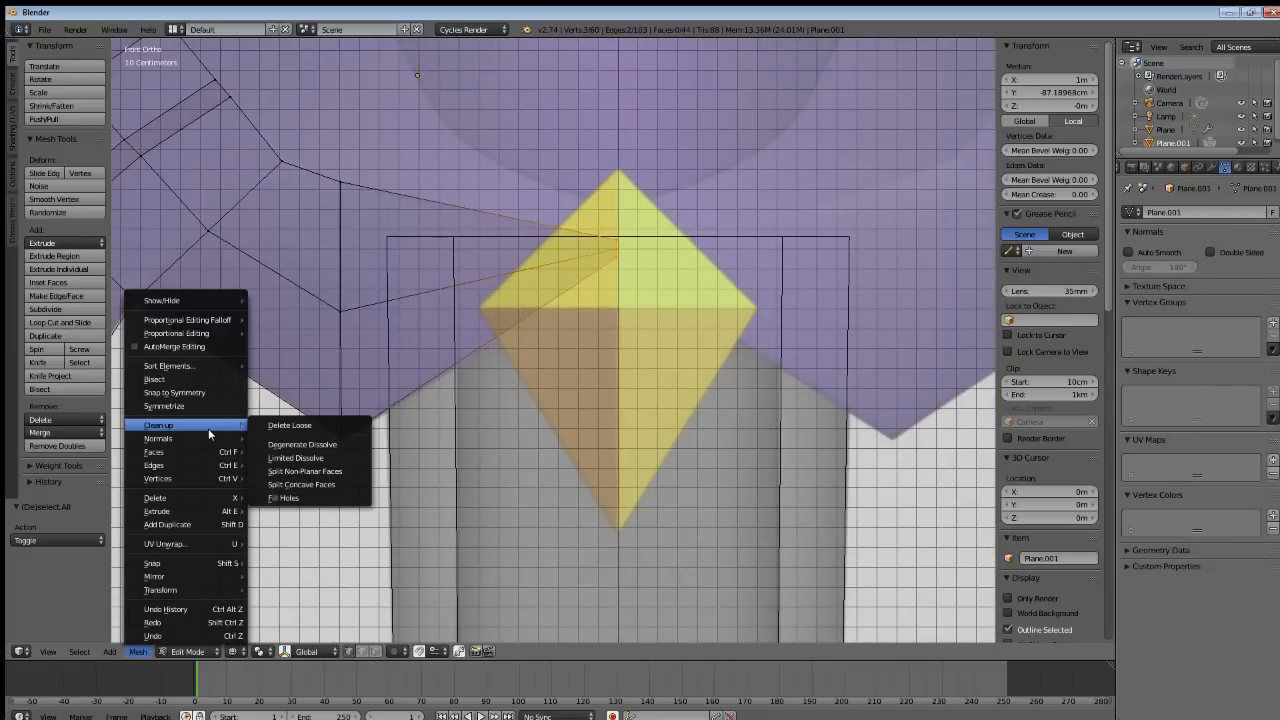
{"action": "mouse_move", "coordinate": [174, 466]}
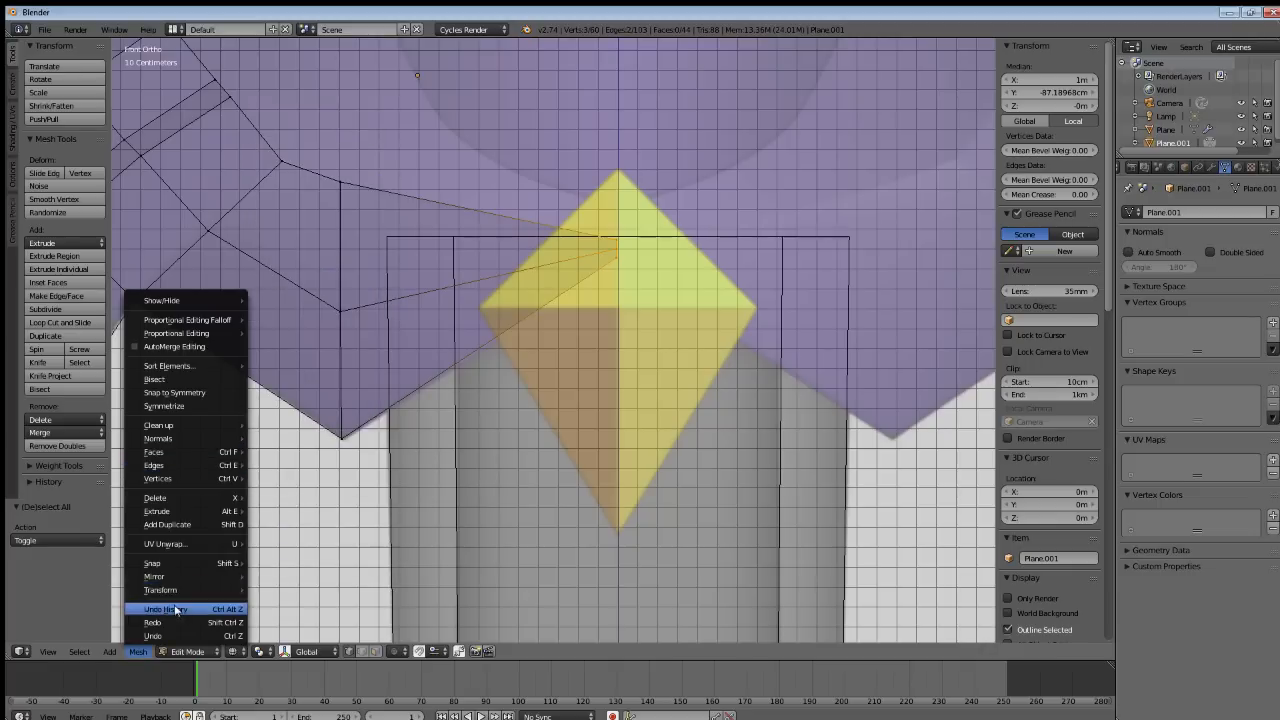
{"action": "mouse_move", "coordinate": [172, 566]}
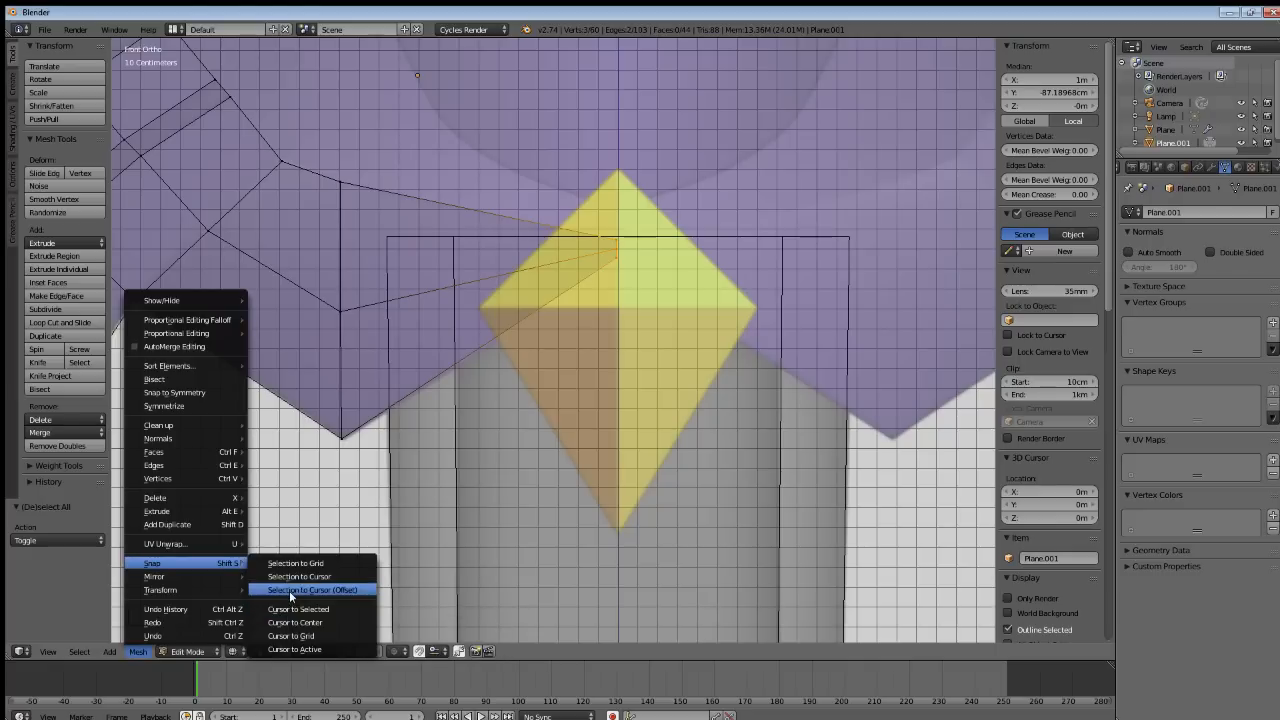
{"action": "left_click", "coordinate": [292, 611]}
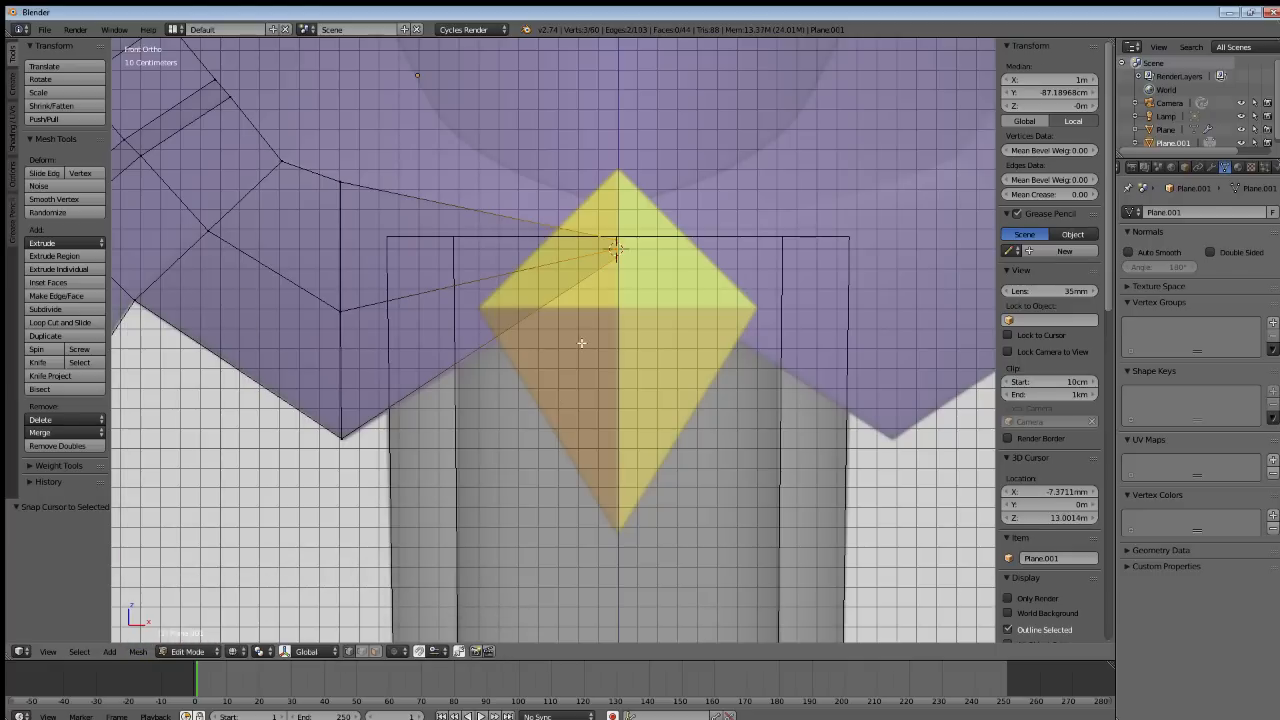
{"action": "key", "text": "Tab"}
Try to mirror the wing to the other side with a Mirror modifier on X, and undo it.
{"action": "middle_click_drag", "start_coordinate": [599, 337], "coordinate": [521, 427], "text": "shift"}
{"action": "middle_click_drag", "start_coordinate": [612, 366], "coordinate": [580, 366], "text": "shift"}
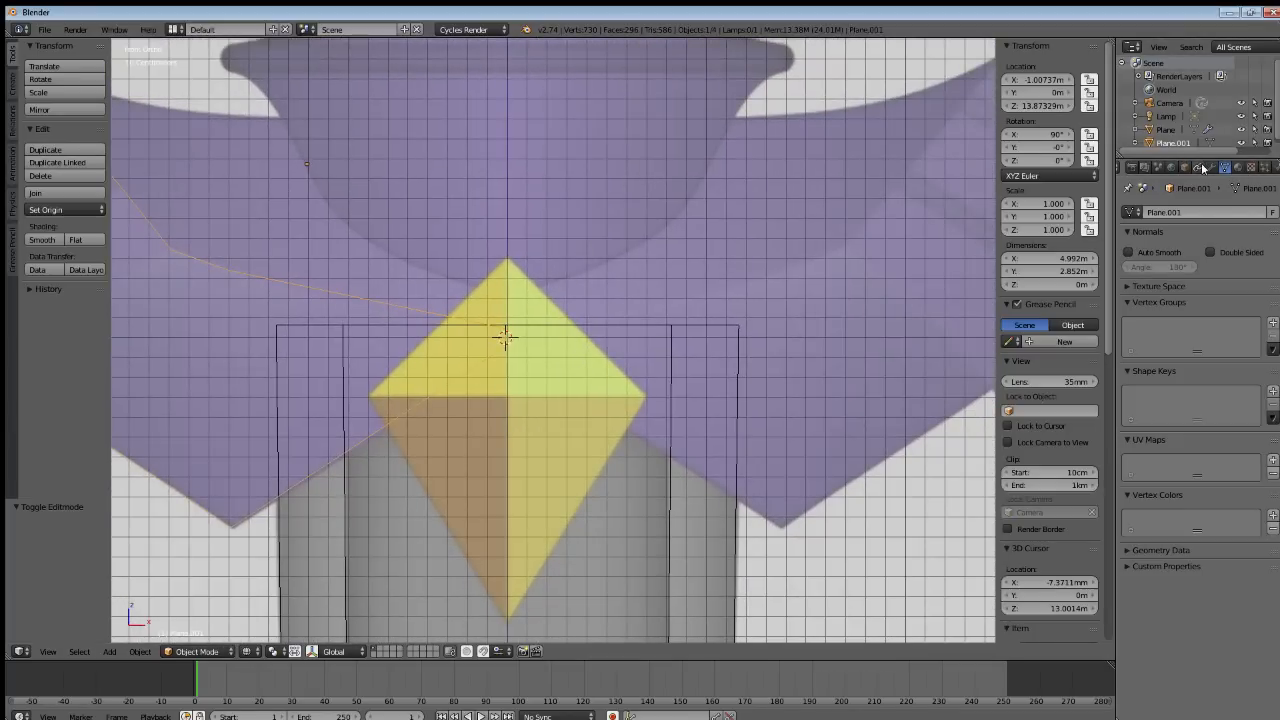
{"action": "left_click", "coordinate": [1238, 167]}
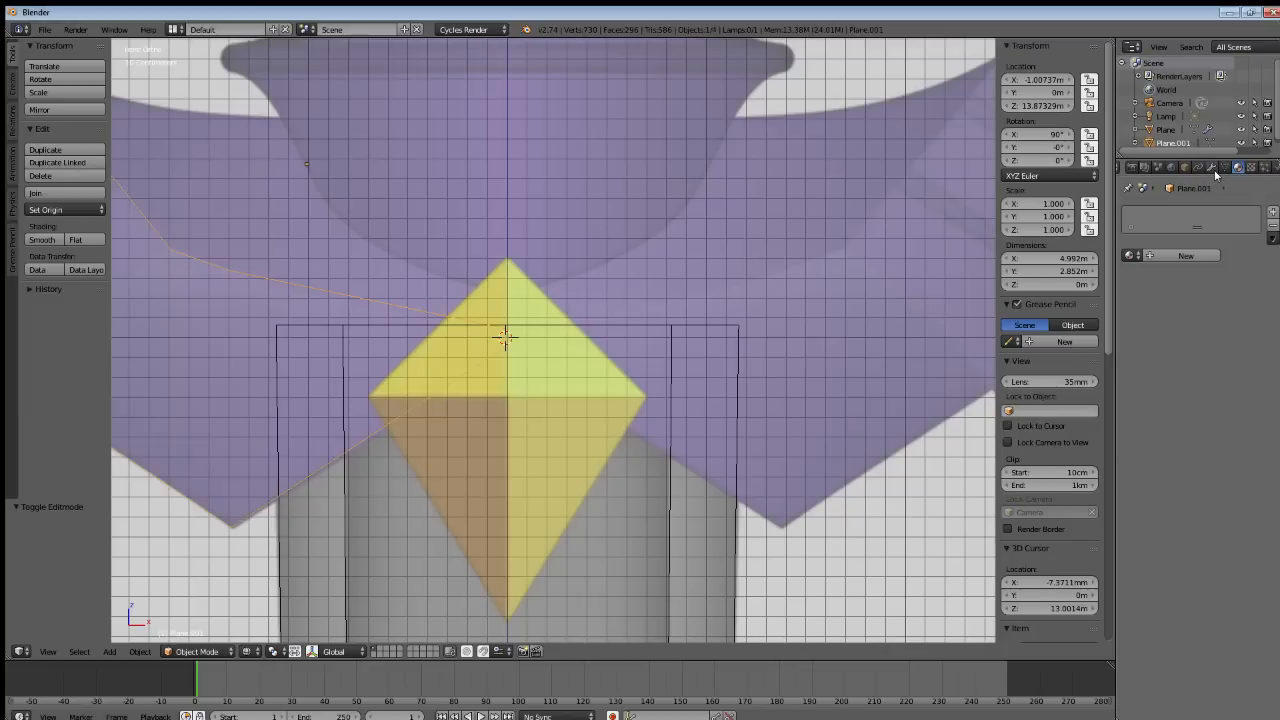
{"action": "left_click", "coordinate": [1212, 169]}
{"action": "left_click", "coordinate": [1210, 214]}
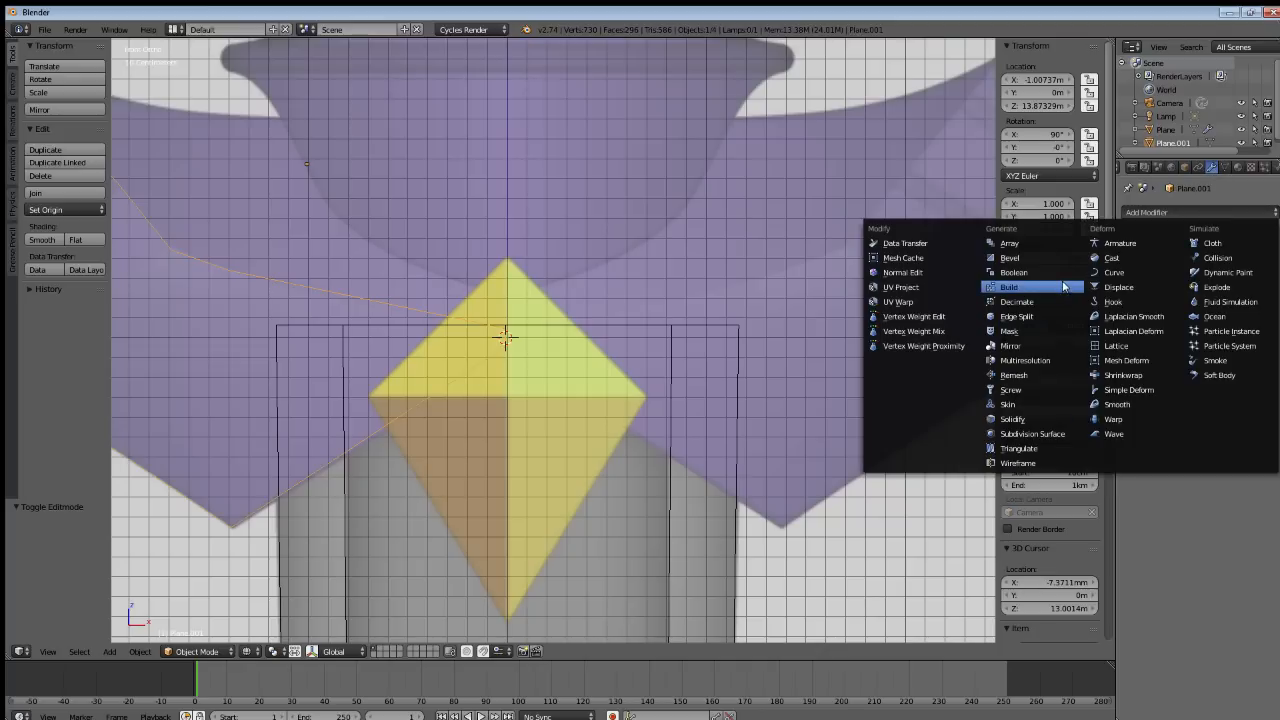
{"action": "left_click", "coordinate": [1048, 346]}
{"action": "scroll", "coordinate": [680, 347], "scroll_direction": "down", "scroll_amount": 5}
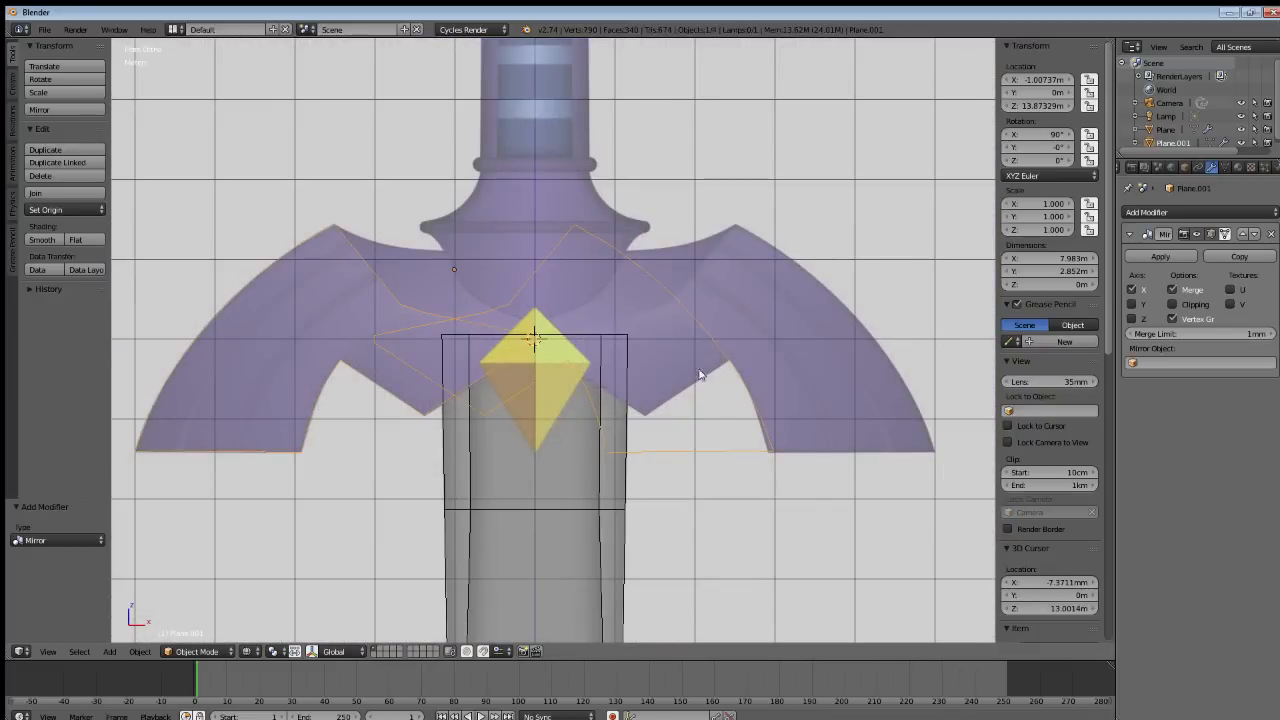
{"action": "key", "text": "ctrl+z"}
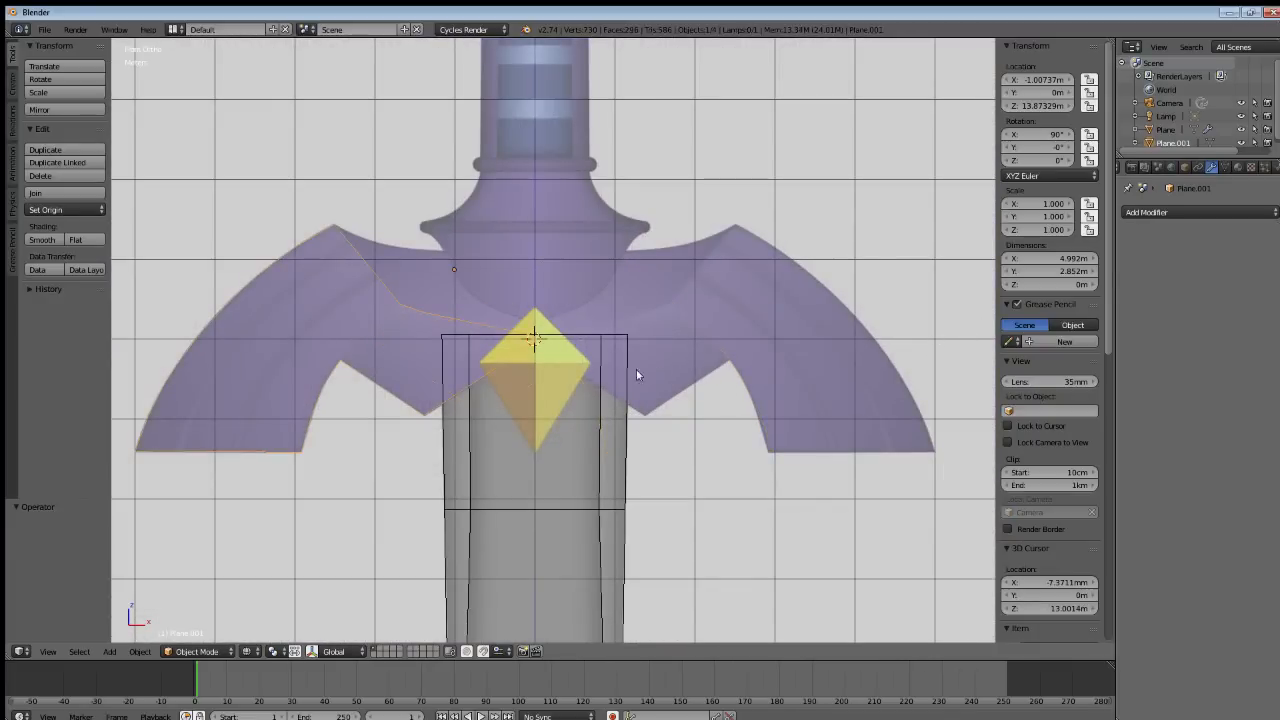
Set the wing object's origin to the 3D cursor.
{"action": "scroll", "coordinate": [636, 369], "scroll_direction": "up", "scroll_amount": 5}
{"action": "middle_click_drag", "start_coordinate": [535, 413], "coordinate": [572, 367], "text": "shift"}
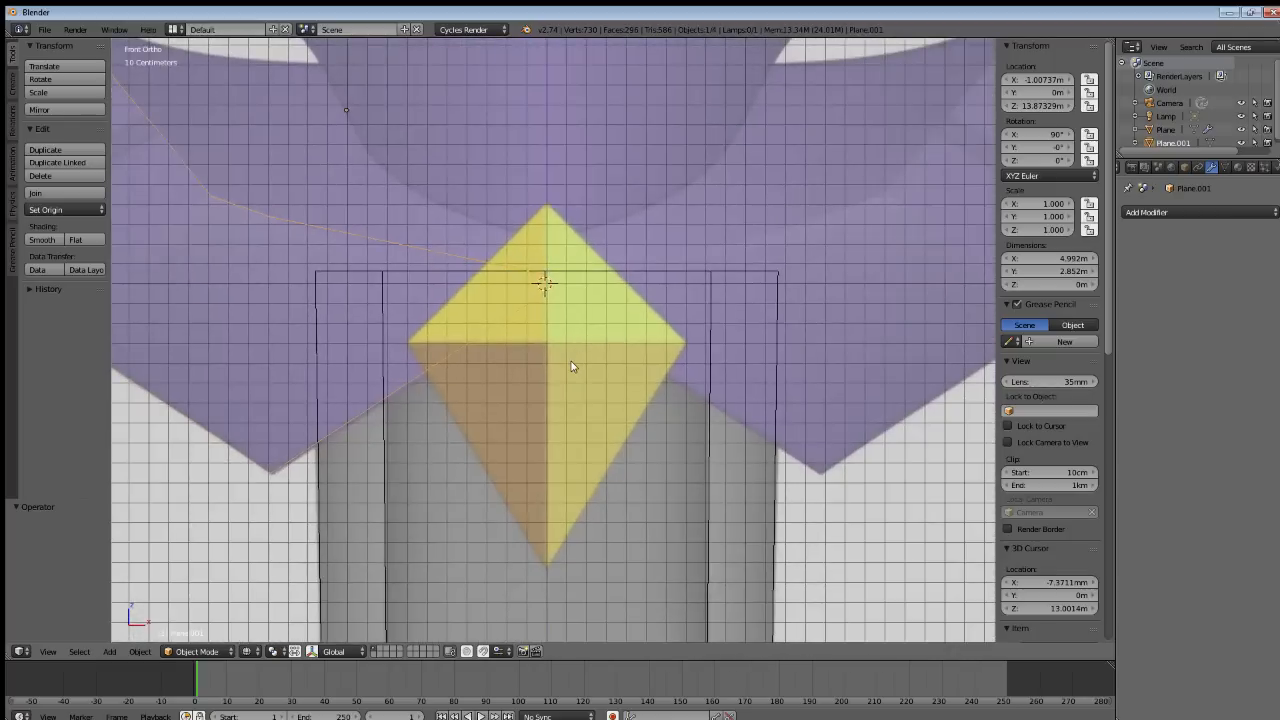
{"action": "key", "text": "ctrl+shift+alt+c"}
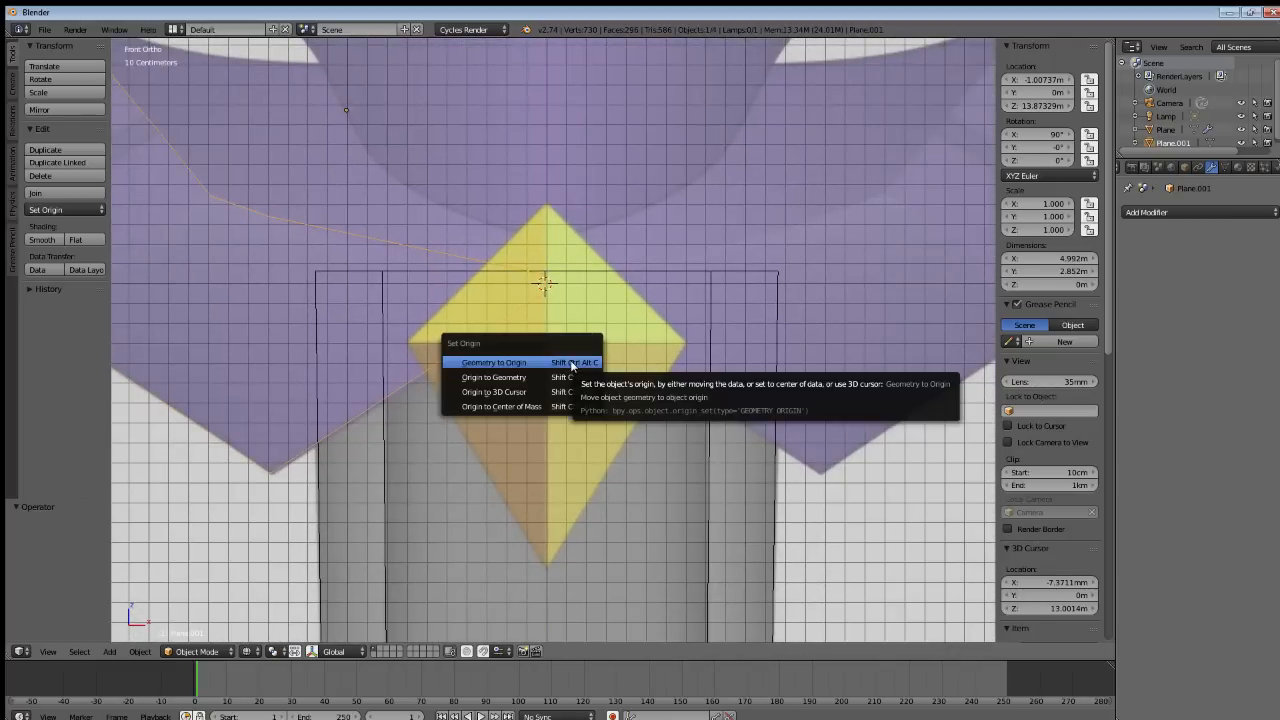
{"action": "left_click", "coordinate": [525, 392]}
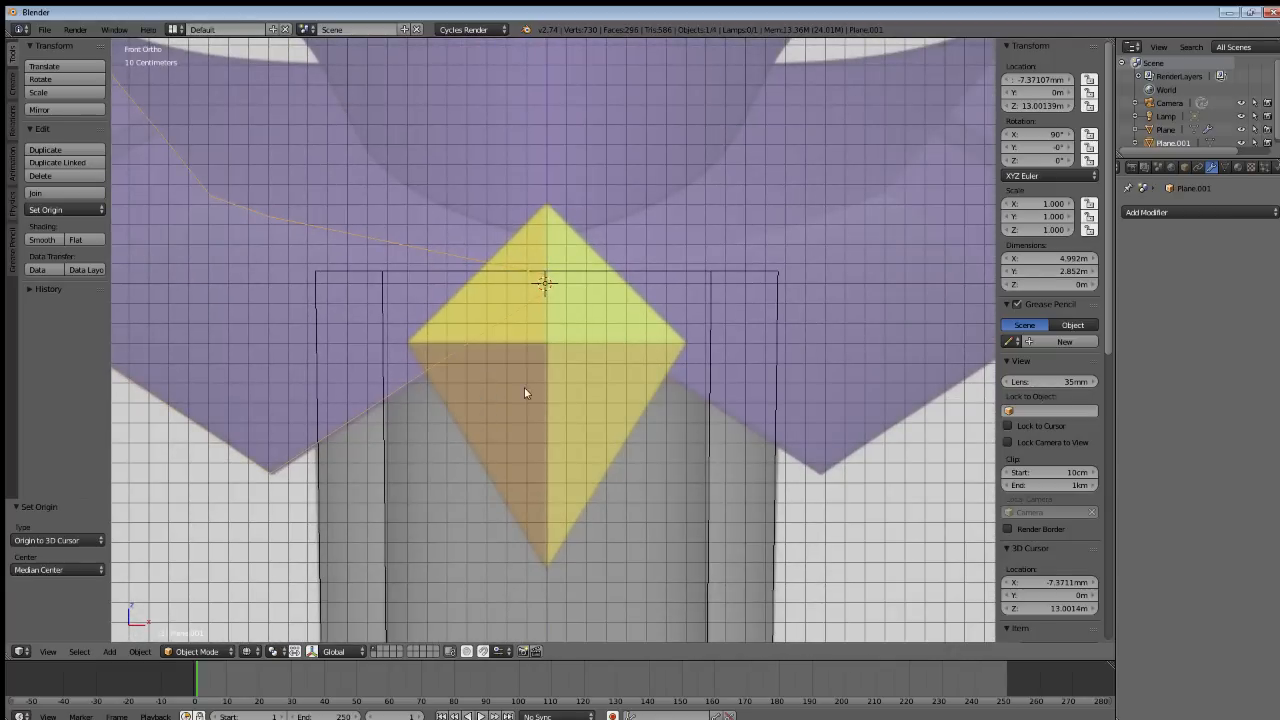
Examine the wing's new origin against the centre line of the reference diamond.
{"action": "scroll", "coordinate": [530, 361], "scroll_direction": "down", "scroll_amount": 3}
{"action": "scroll", "coordinate": [530, 361], "scroll_direction": "down", "scroll_amount": 4}
{"action": "scroll", "coordinate": [530, 361], "scroll_direction": "up", "scroll_amount": 5}
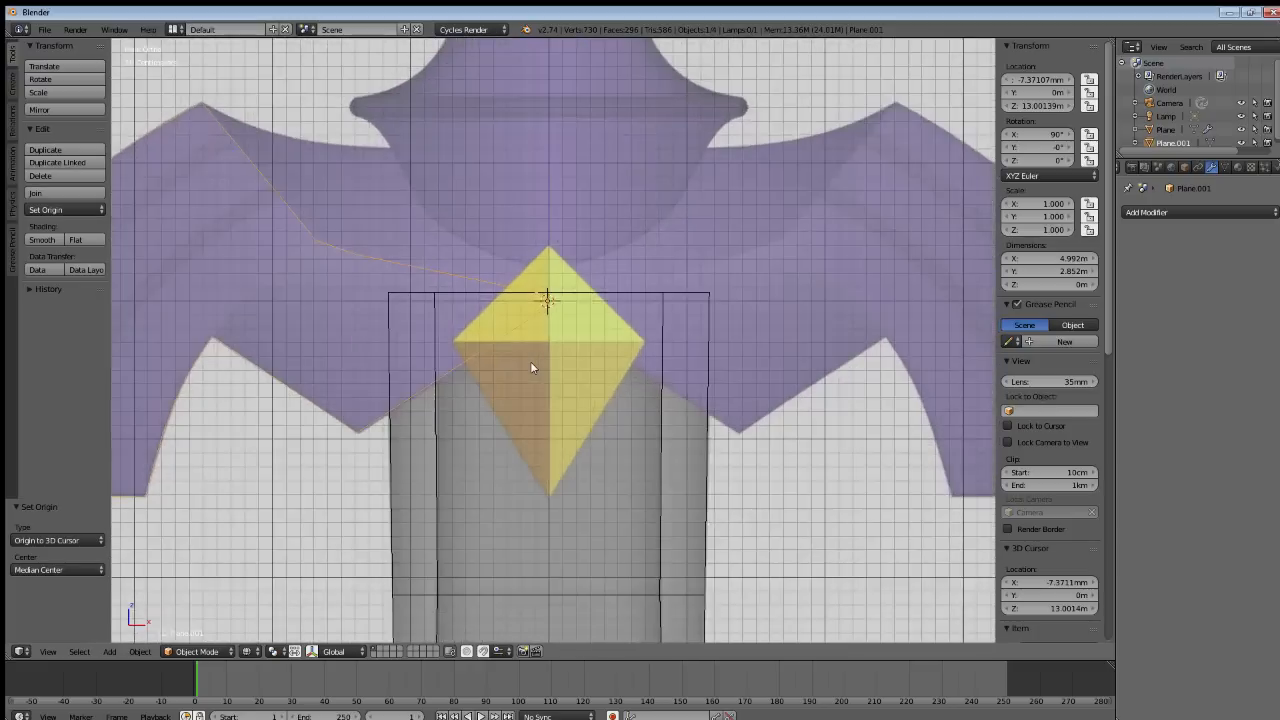
{"action": "middle_click_drag", "start_coordinate": [530, 361], "coordinate": [597, 404], "text": "shift"}
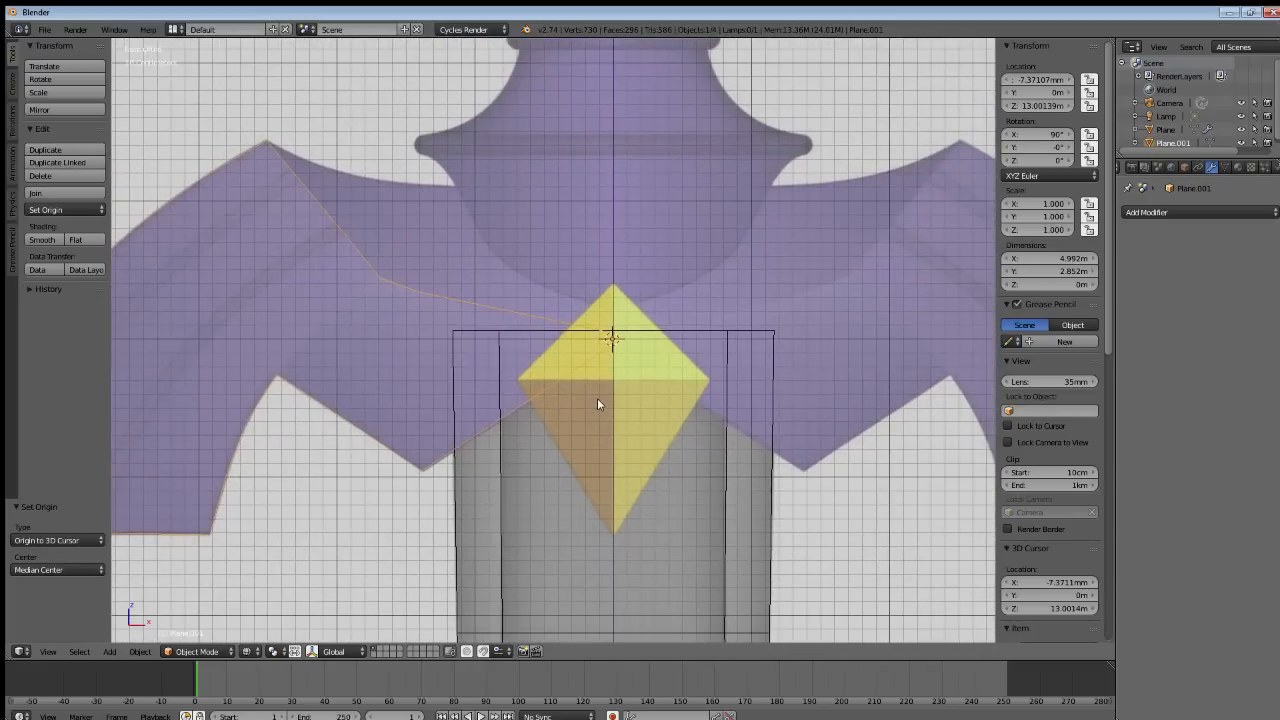
{"action": "scroll", "coordinate": [597, 404], "scroll_direction": "up", "scroll_amount": 2}
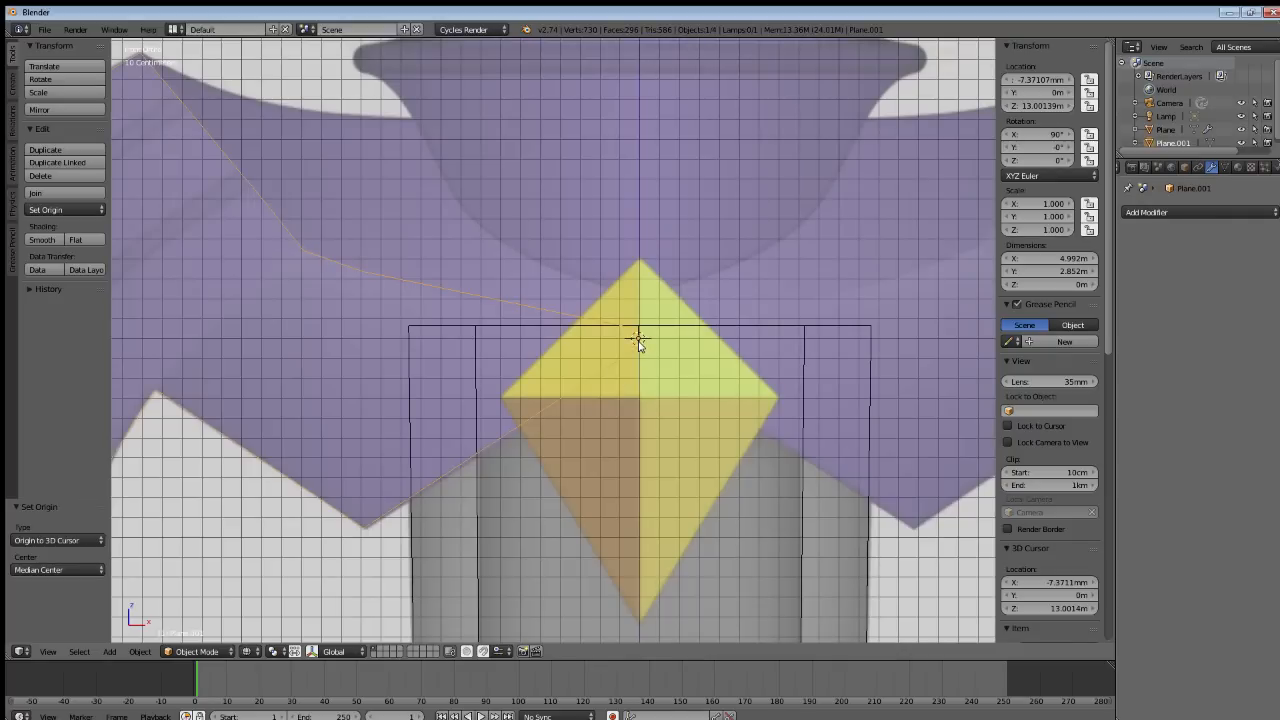
{"action": "scroll", "coordinate": [535, 366], "scroll_direction": "down", "scroll_amount": 3}
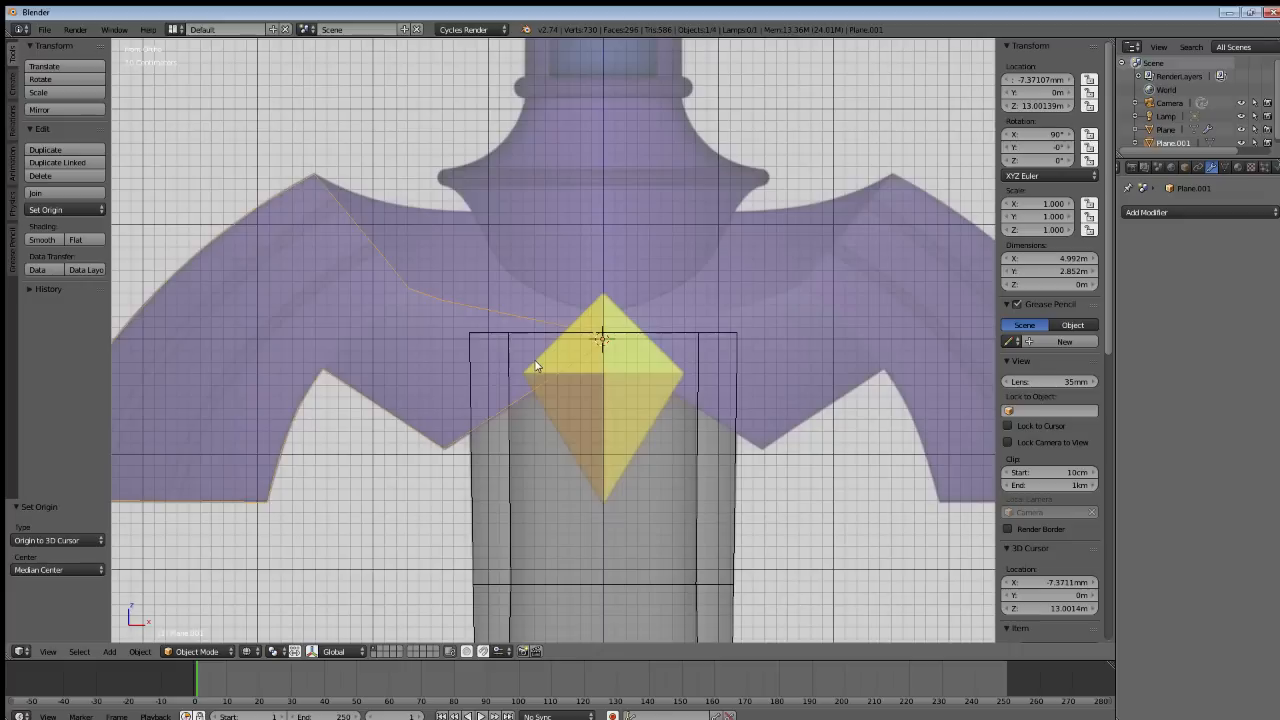
{"action": "scroll", "coordinate": [535, 366], "scroll_direction": "down", "scroll_amount": 2}
{"action": "scroll", "coordinate": [532, 365], "scroll_direction": "up", "scroll_amount": 2}
Reselect the wing's three centre-line vertices in Edit Mode and snap the 3D cursor to them again.
{"action": "key", "text": "Tab"}
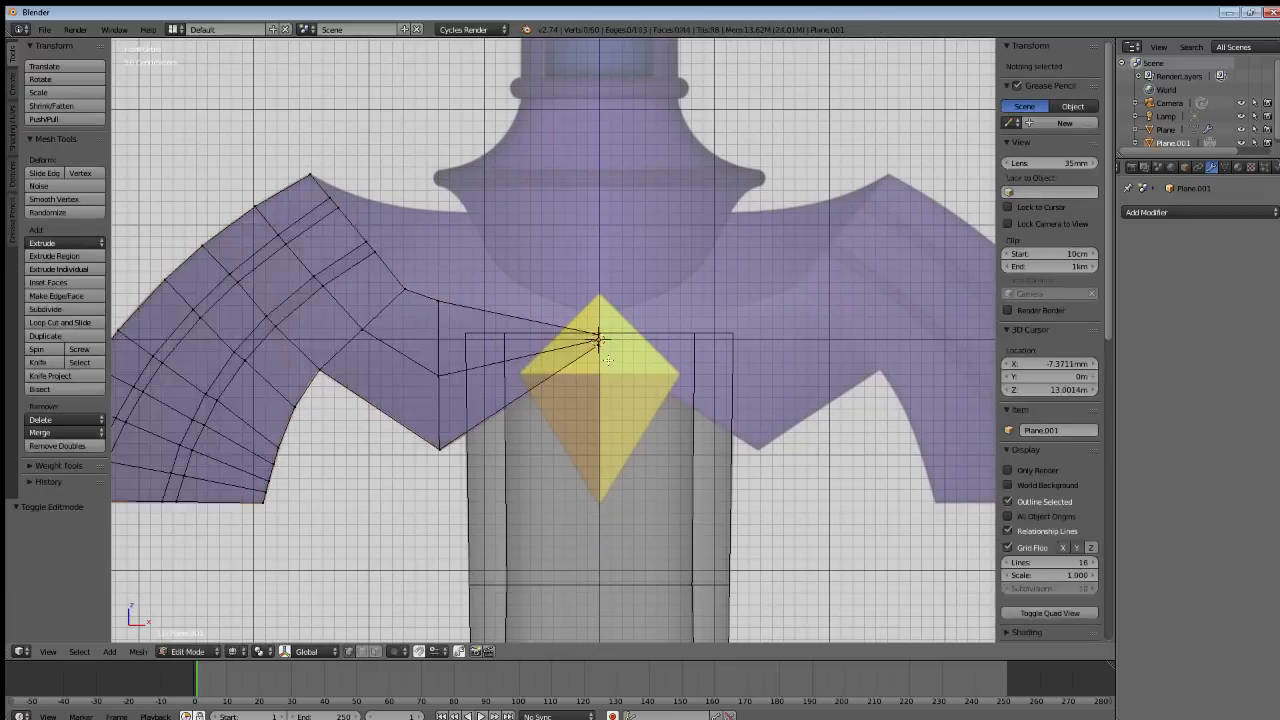
{"action": "scroll", "coordinate": [607, 360], "scroll_direction": "up", "scroll_amount": 5}
{"action": "left_click_drag", "start_coordinate": [651, 313], "coordinate": [675, 374]}
{"action": "left_click", "coordinate": [138, 651]}
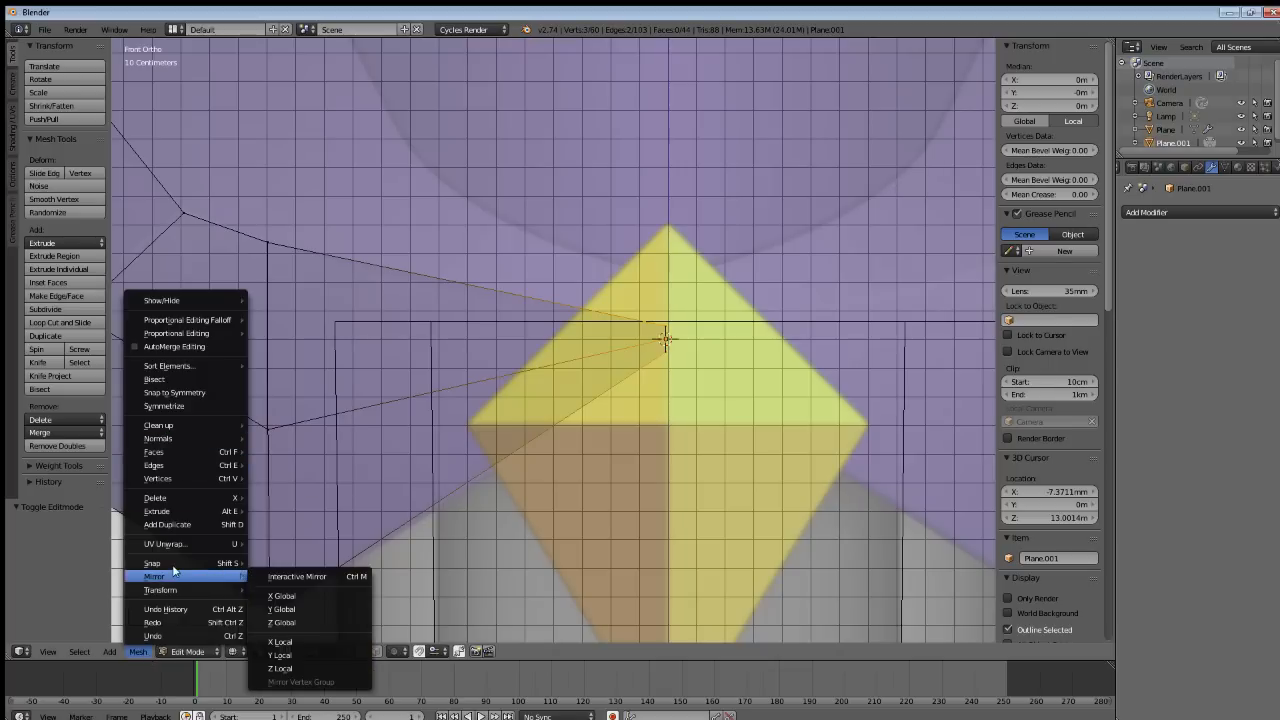
{"action": "left_click", "coordinate": [327, 609]}
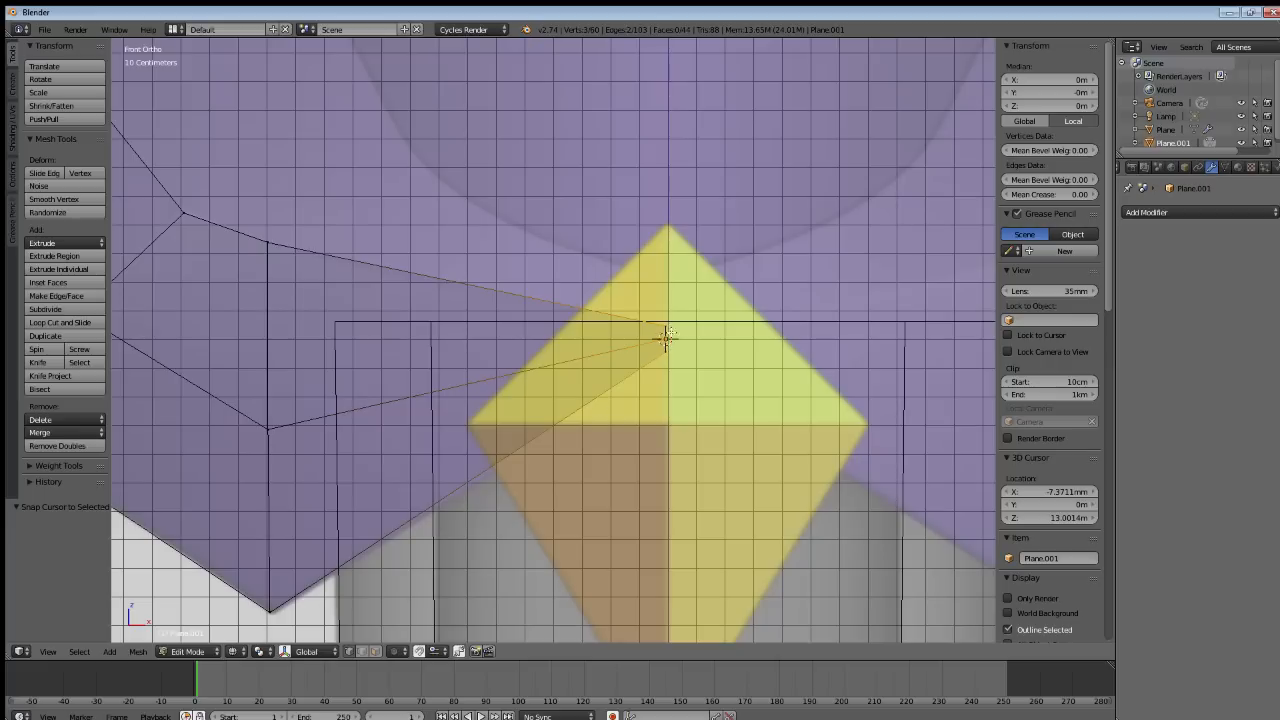
{"action": "scroll", "coordinate": [668, 340], "scroll_direction": "down", "scroll_amount": 5}
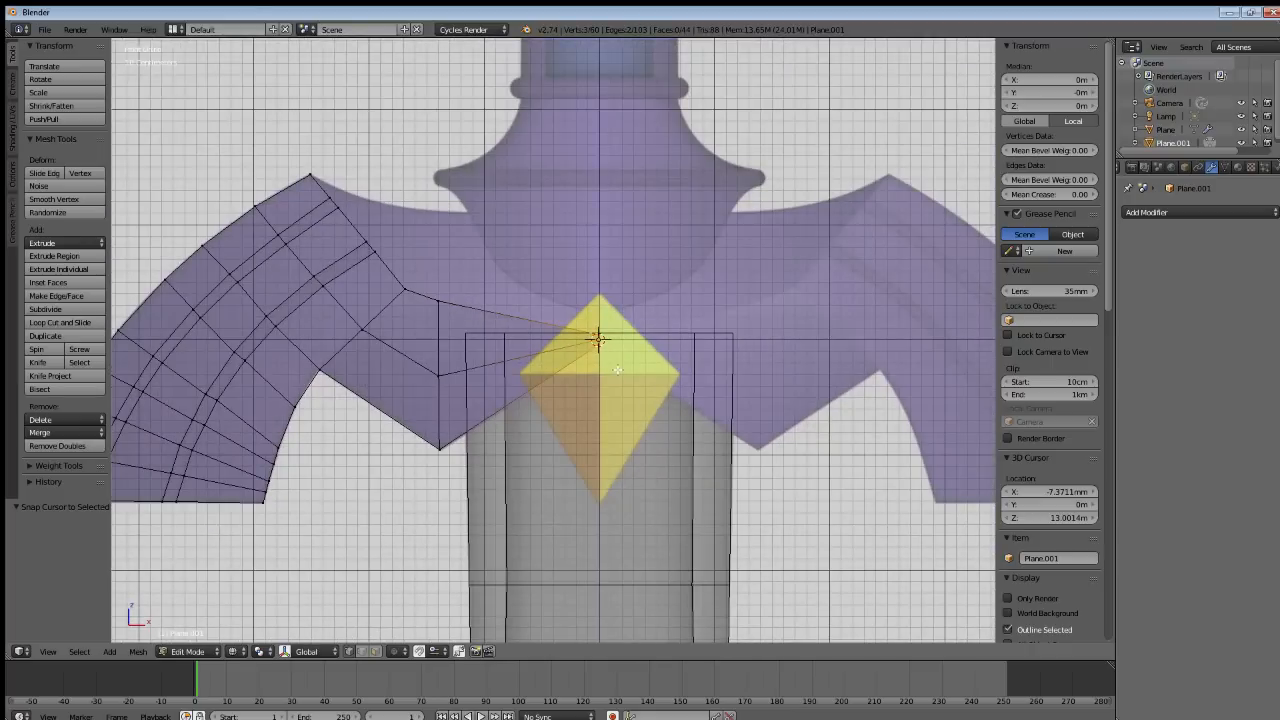
Set the wing object's origin to the 3D cursor and mirror it across X with a Mirror modifier.
{"action": "key", "text": "Tab"}
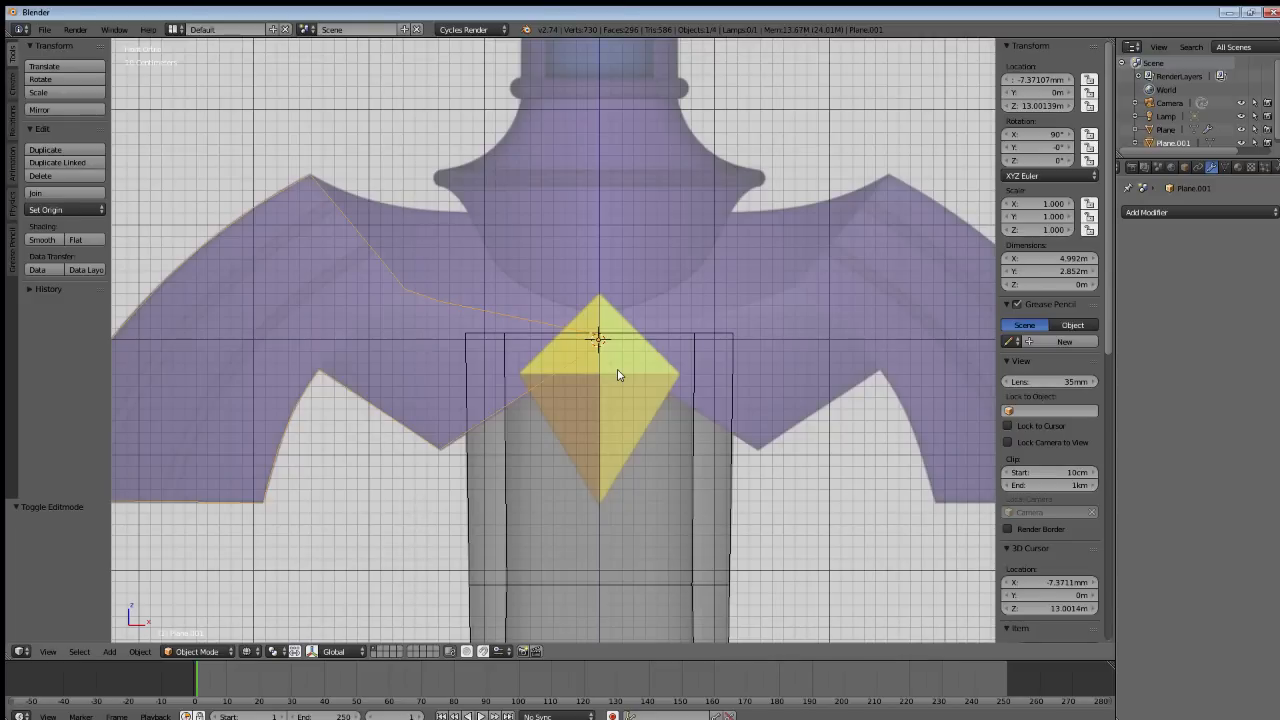
{"action": "key", "text": "ctrl+alt+shift+c"}
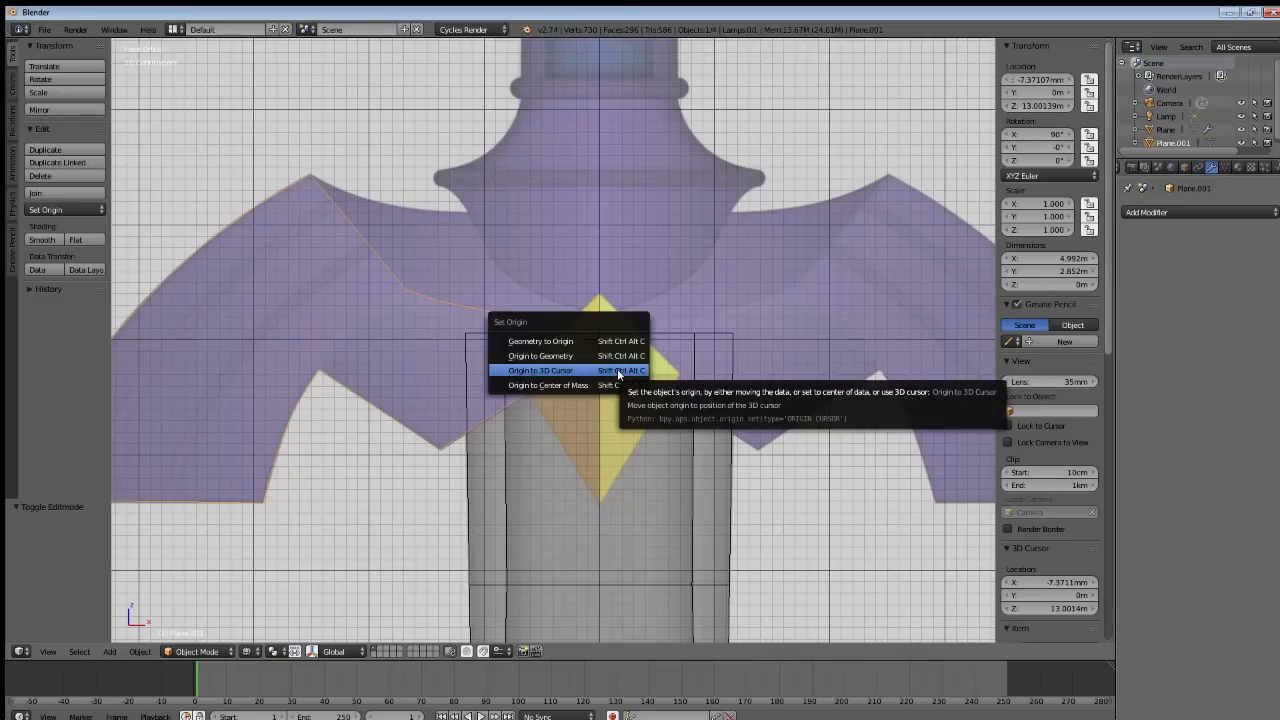
{"action": "left_click", "coordinate": [565, 371]}
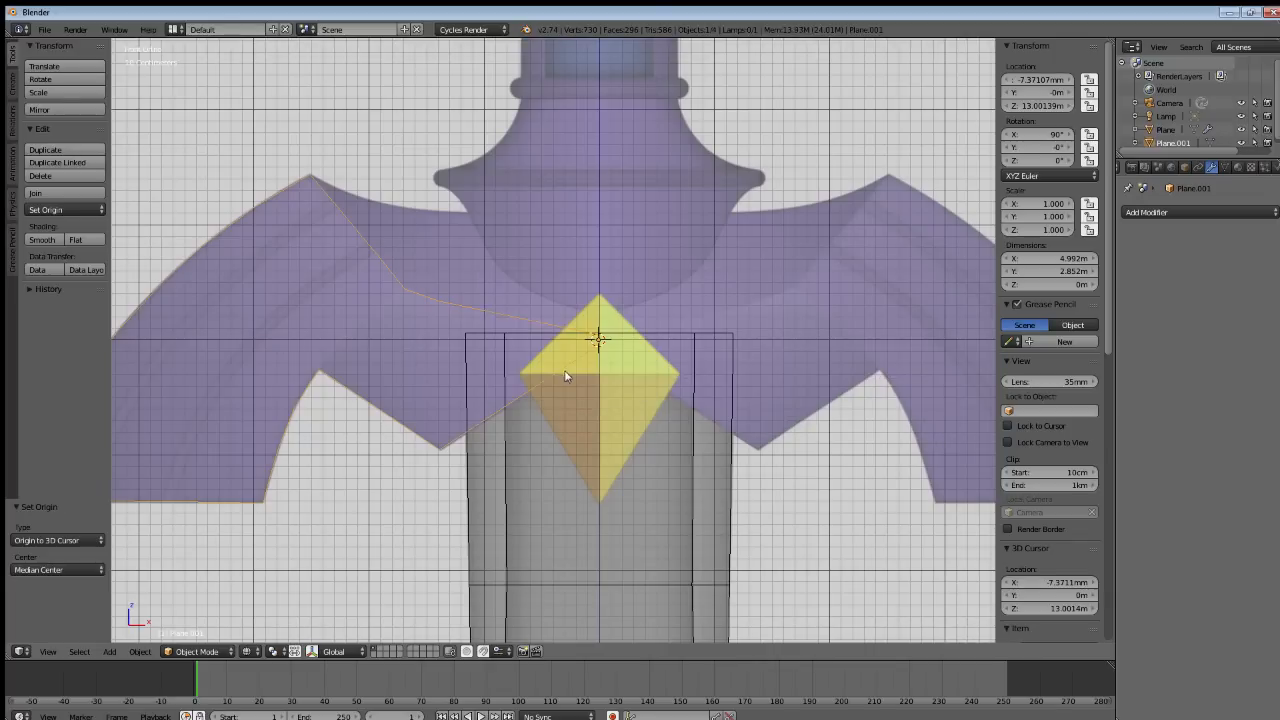
{"action": "left_click", "coordinate": [1131, 213]}
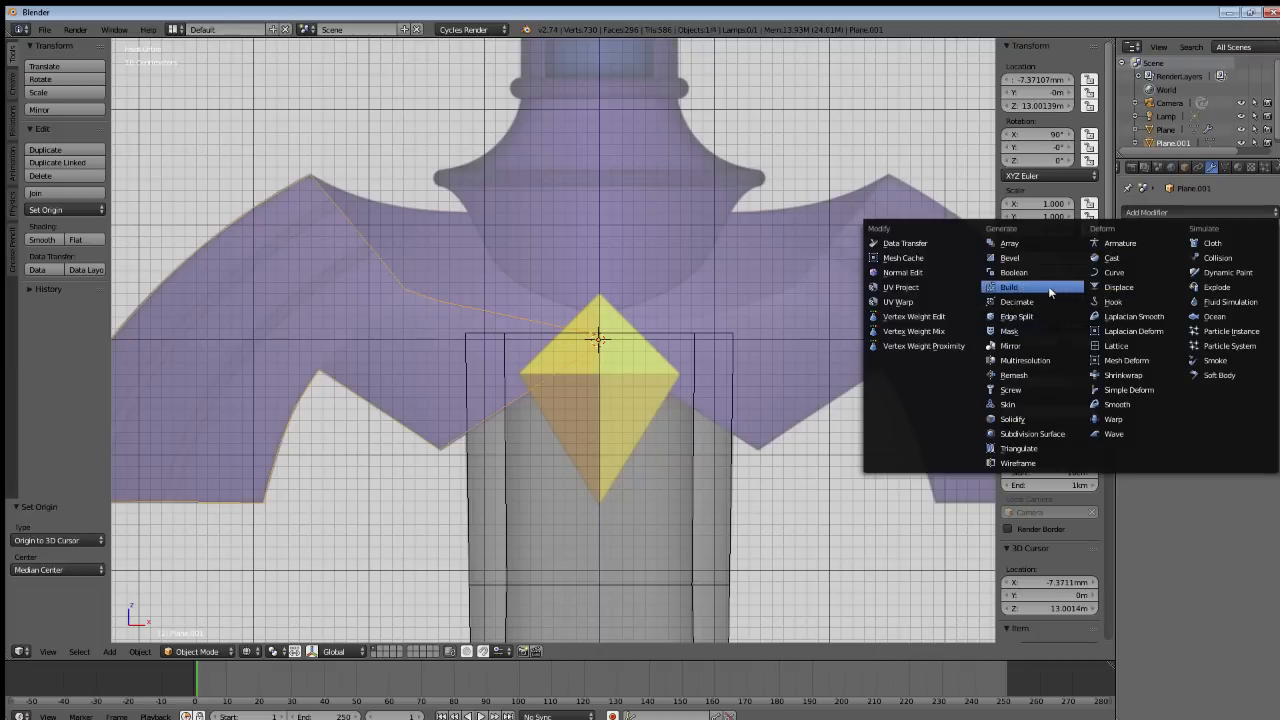
{"action": "left_click", "coordinate": [1044, 344]}
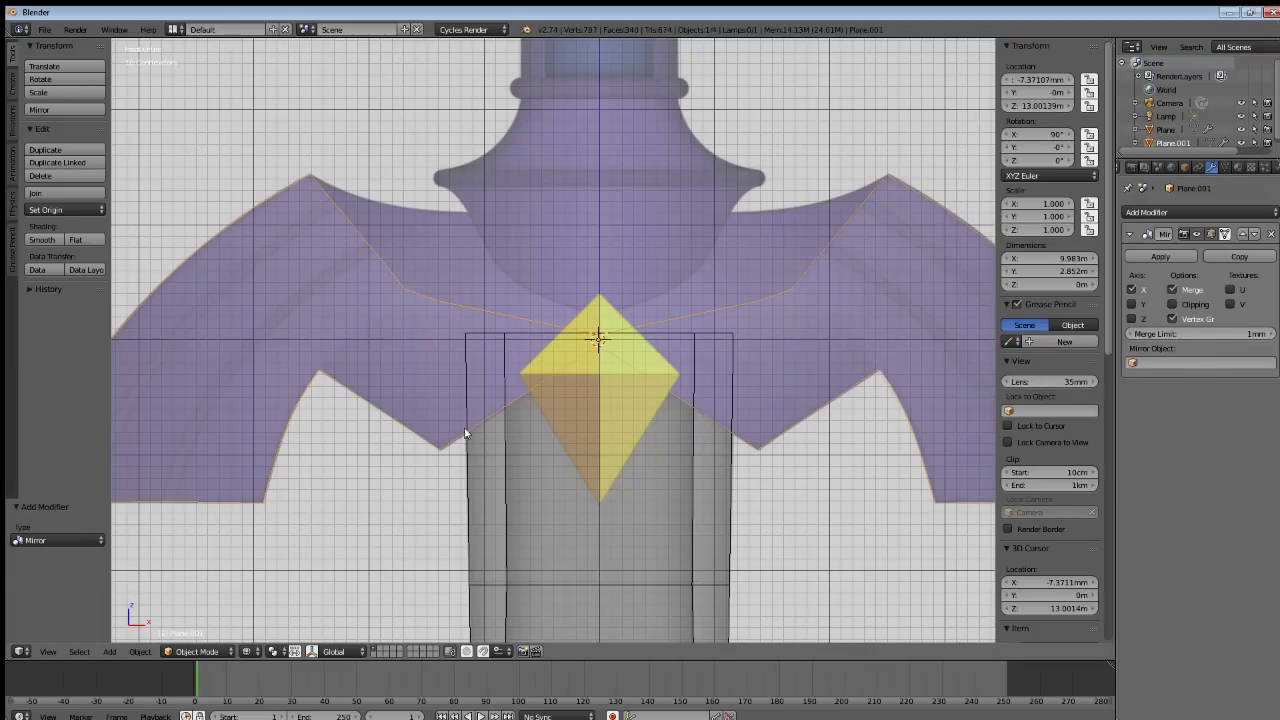
Select the wing's entire mesh in Edit Mode and extrude it about 65 cm to give the guard thickness.
{"action": "middle_click_drag", "start_coordinate": [665, 388], "coordinate": [632, 381], "text": "shift"}
{"action": "key", "text": "Tab"}
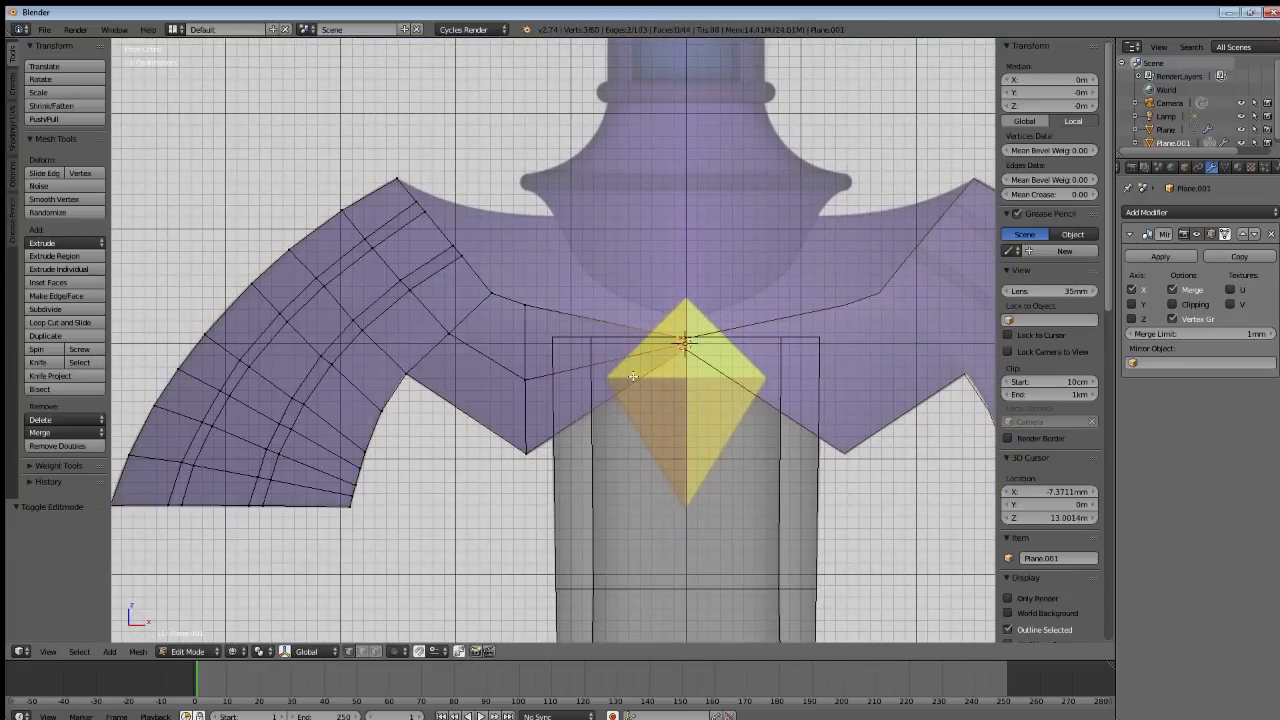
{"action": "key", "text": "z"}
{"action": "middle_click_drag", "start_coordinate": [416, 356], "coordinate": [556, 381]}
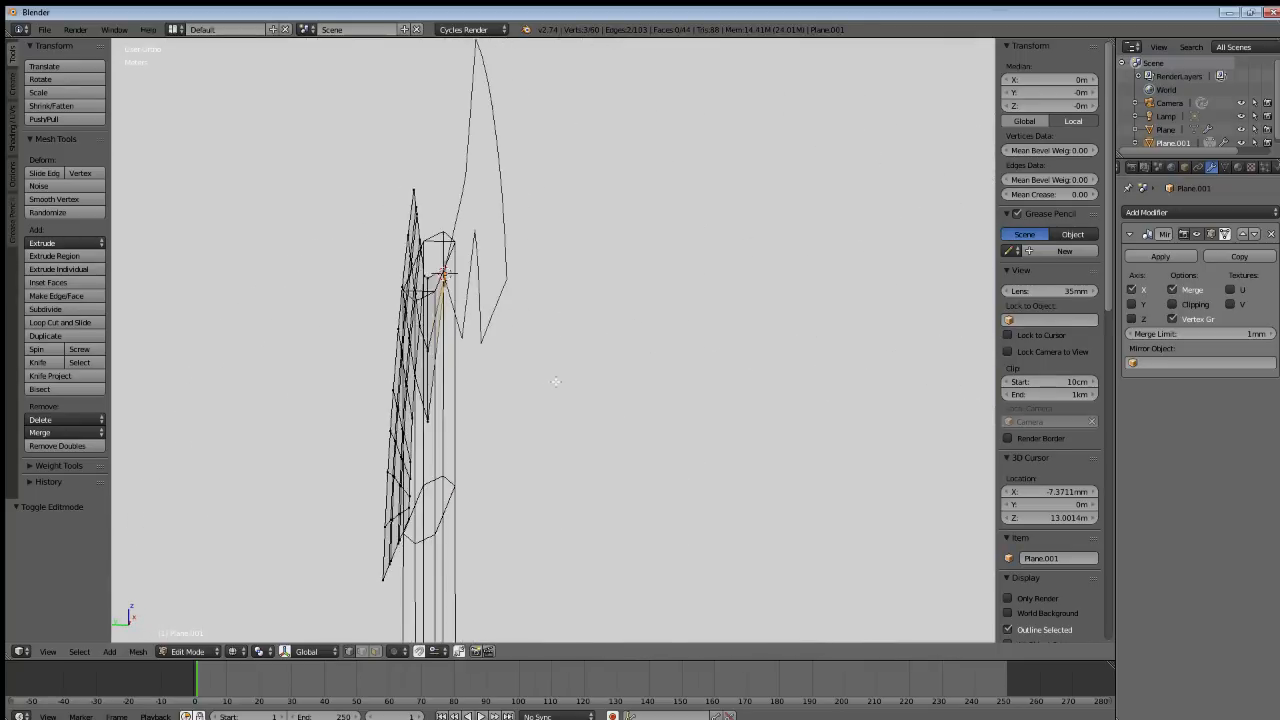
{"action": "middle_click_drag", "start_coordinate": [483, 407], "coordinate": [610, 350]}
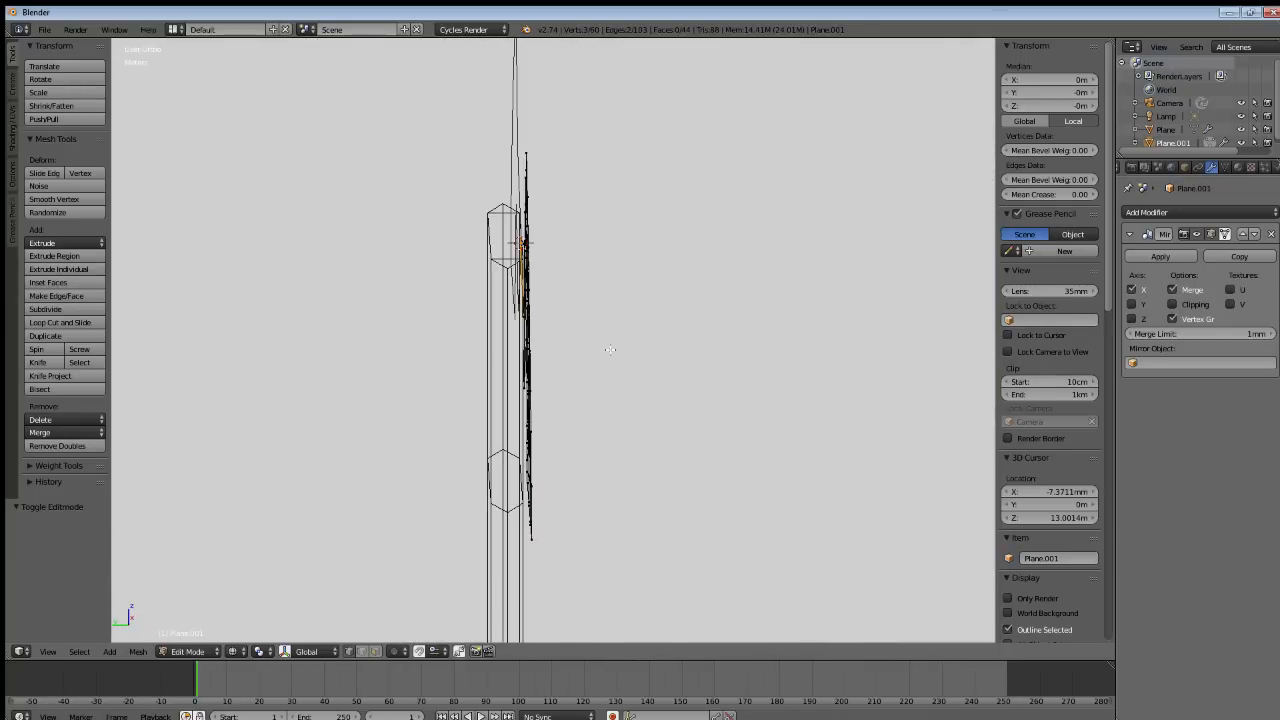
{"action": "key", "text": "a"}
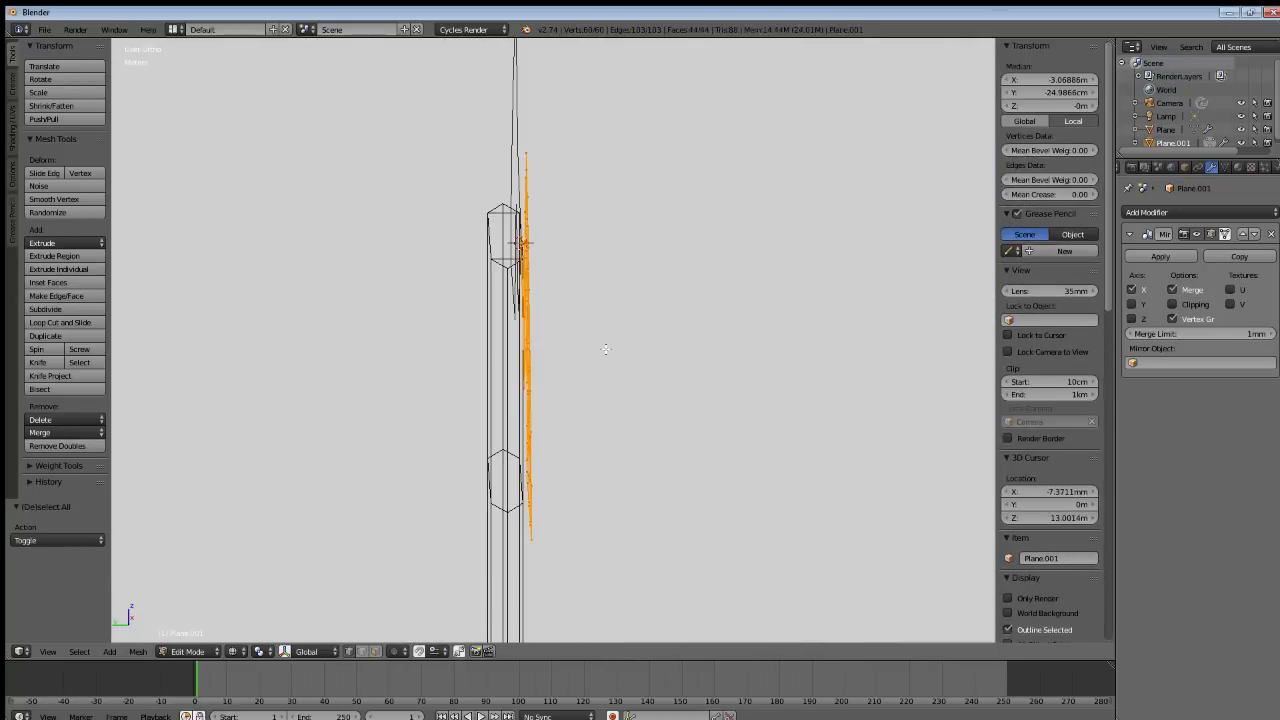
{"action": "key", "text": "z"}
{"action": "key", "text": "KP_1"}
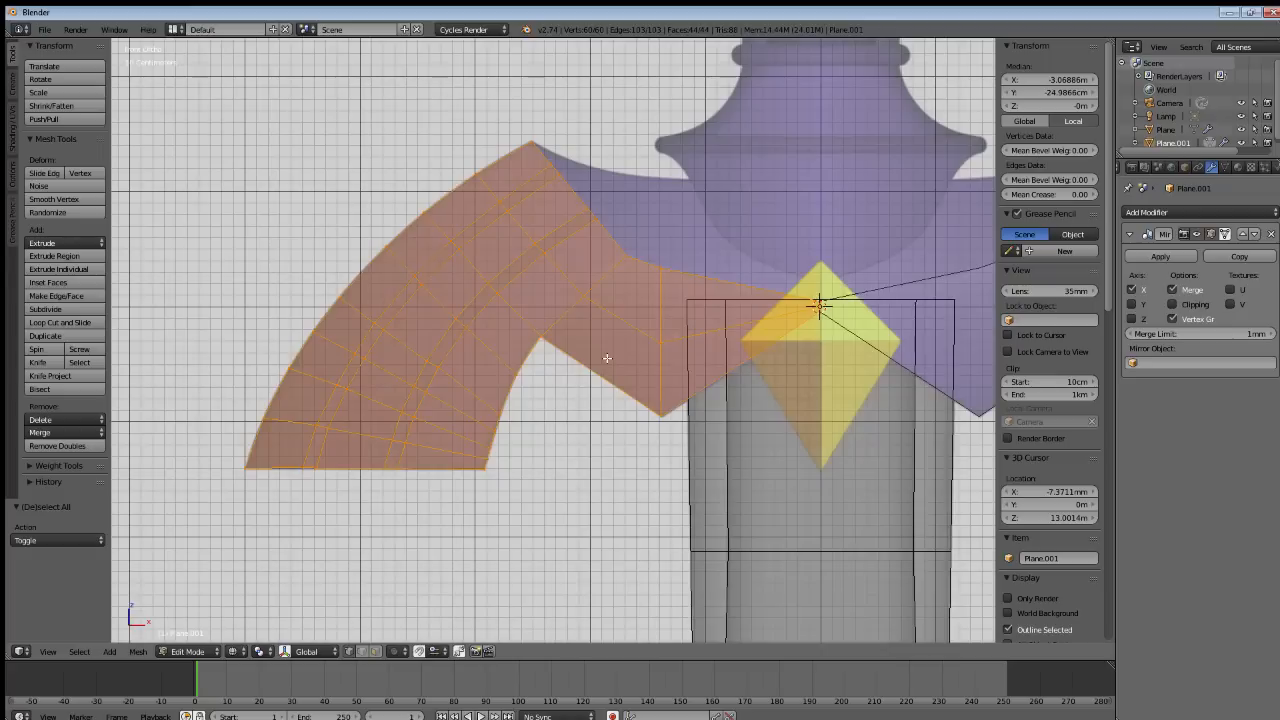
{"action": "key", "text": "KP_3"}
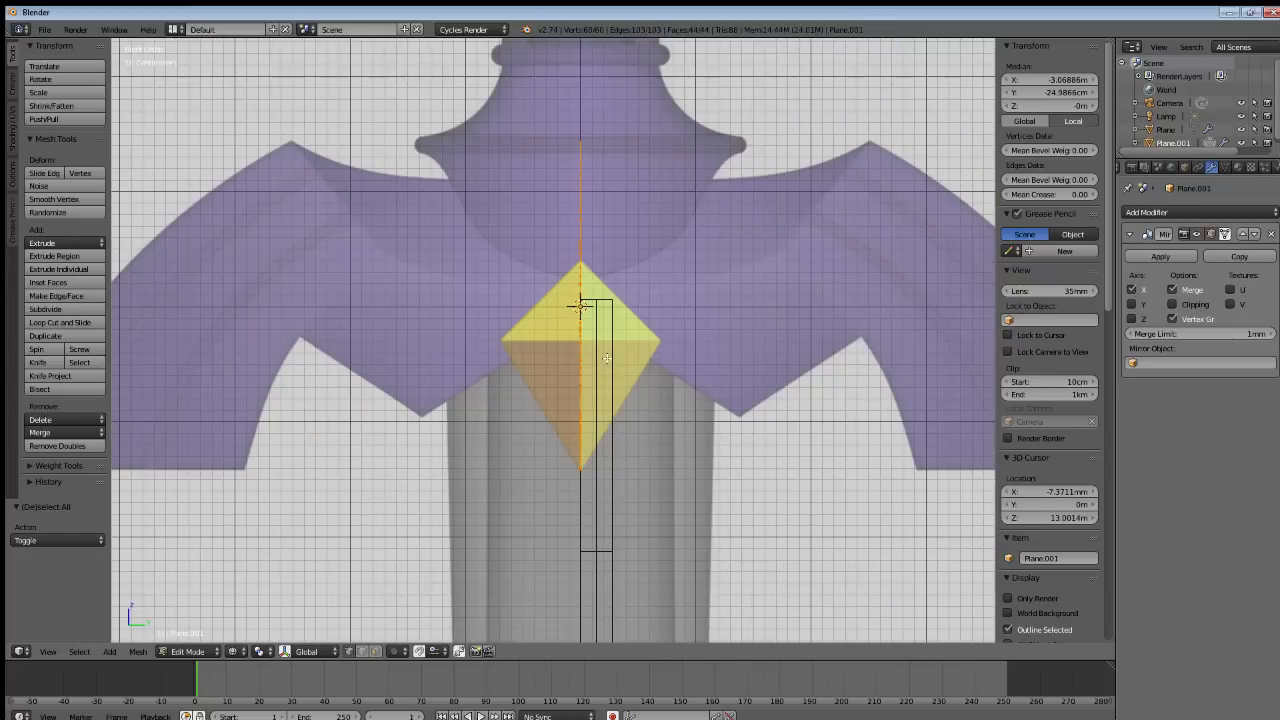
{"action": "key", "text": "z"}
{"action": "middle_click_drag", "start_coordinate": [608, 360], "coordinate": [621, 371]}
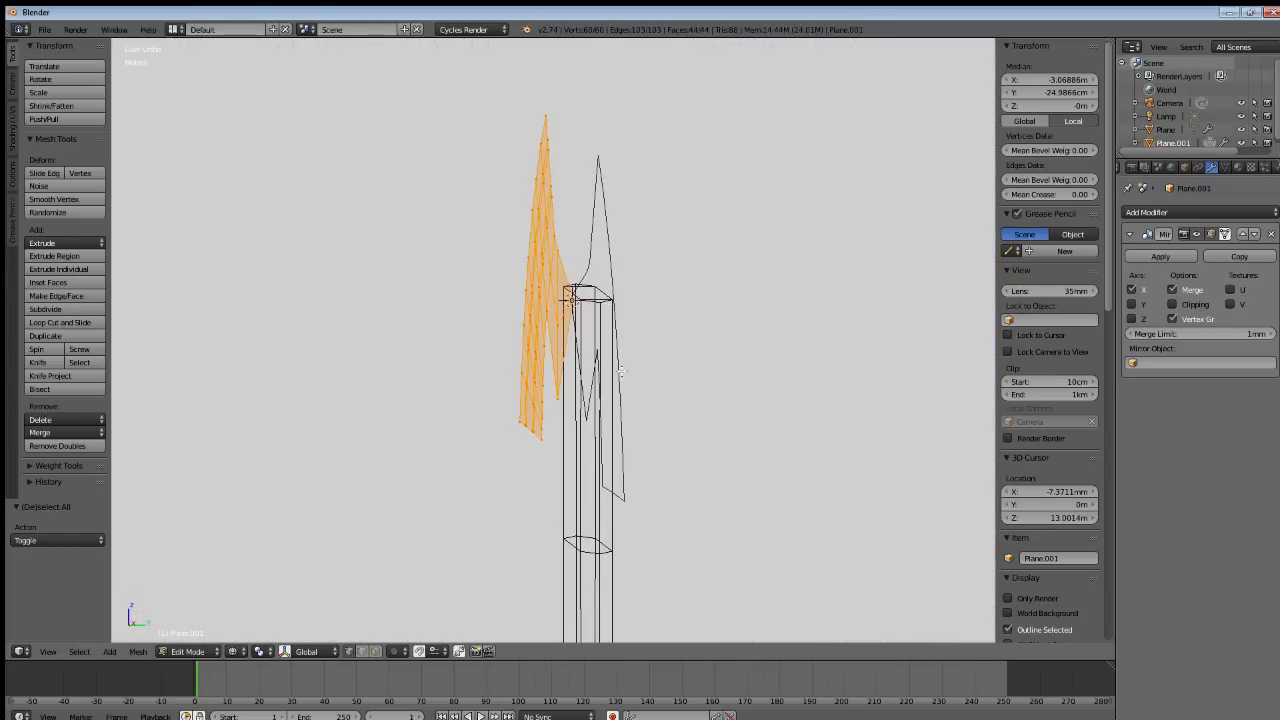
{"action": "key", "text": "z"}
{"action": "key", "text": "KP_1"}
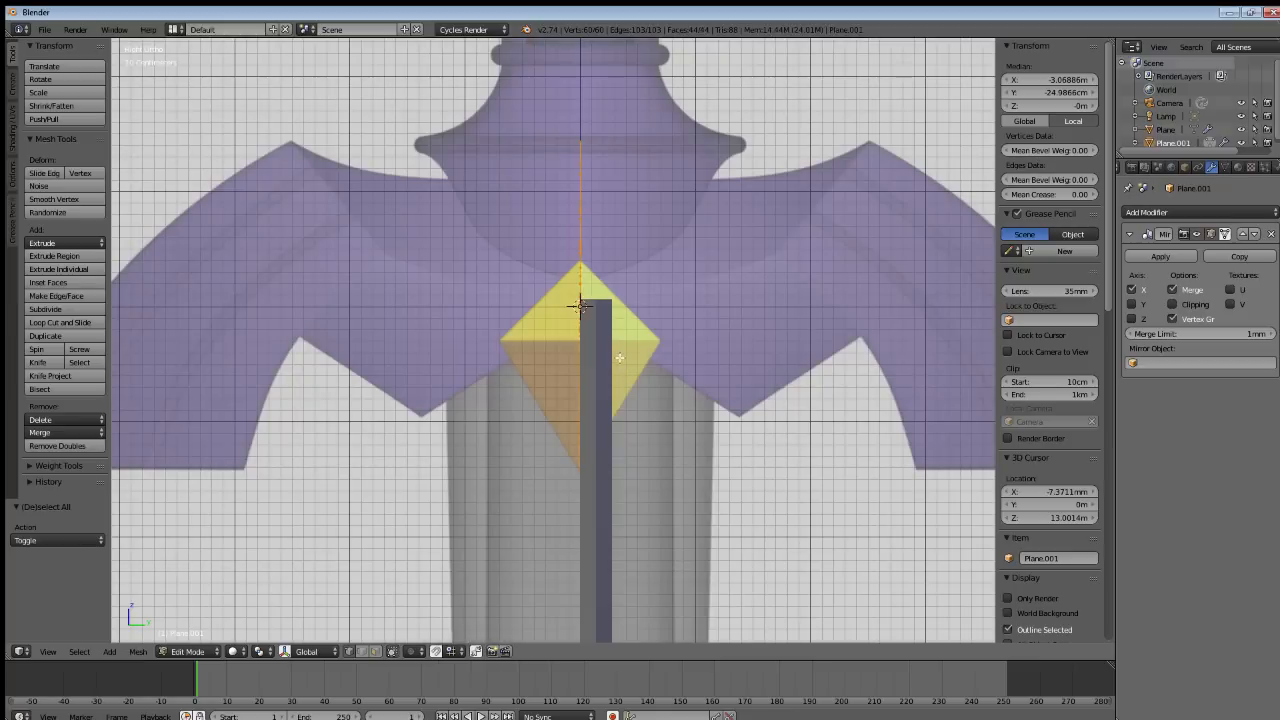
{"action": "key", "text": "e"}
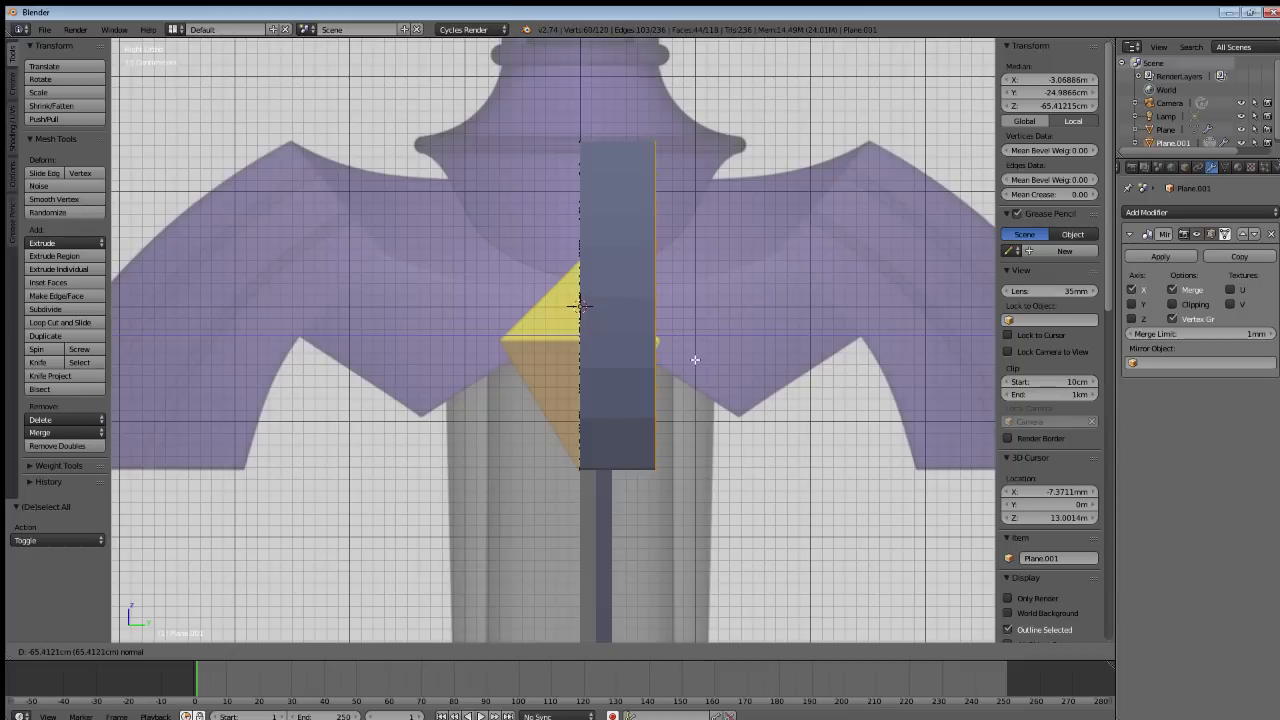
{"action": "left_click", "coordinate": [690, 359]}
Move the guard object about -19.7 cm along the global Y axis in Object Mode.
{"action": "key", "text": "Tab"}
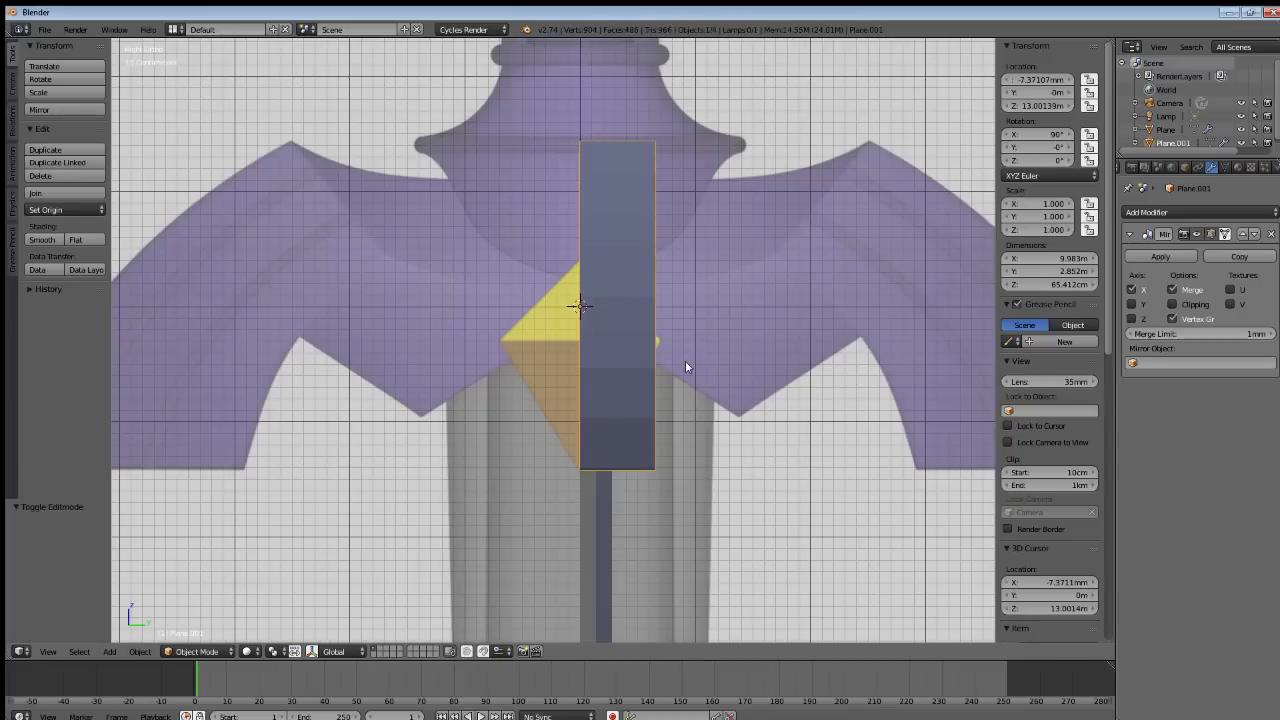
{"action": "key", "text": "y"}
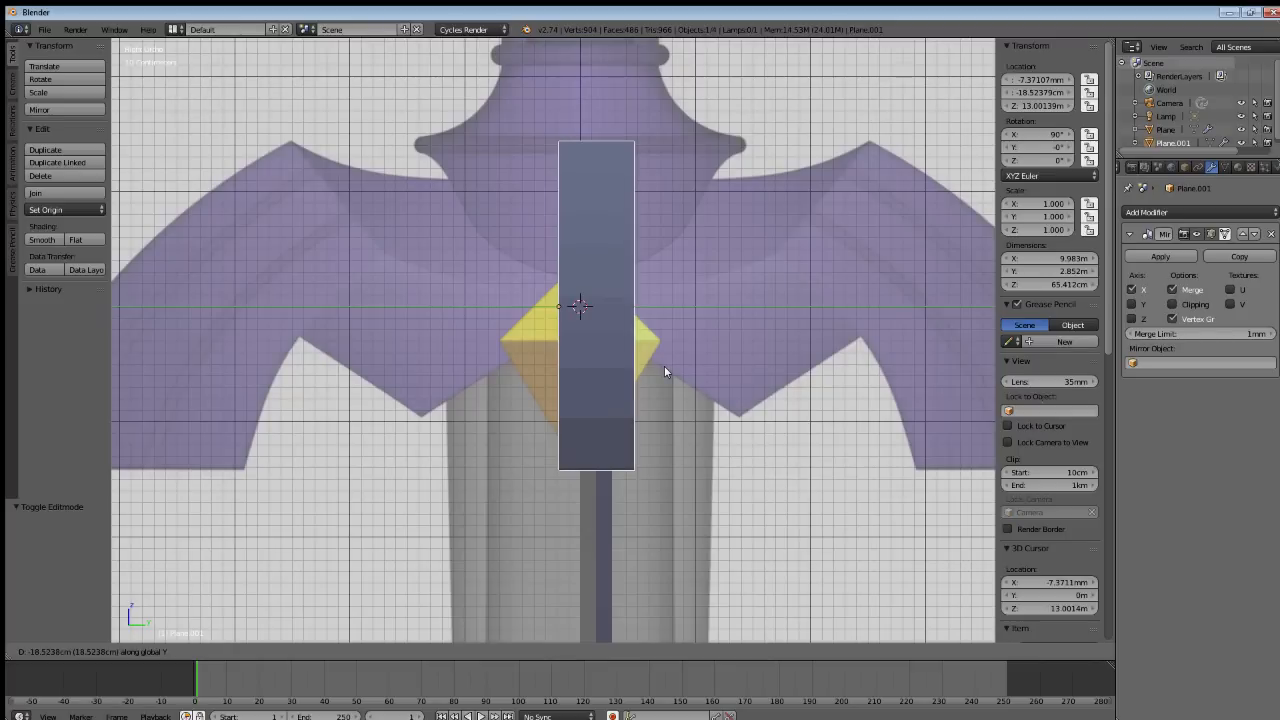
{"action": "left_click", "coordinate": [645, 300]}
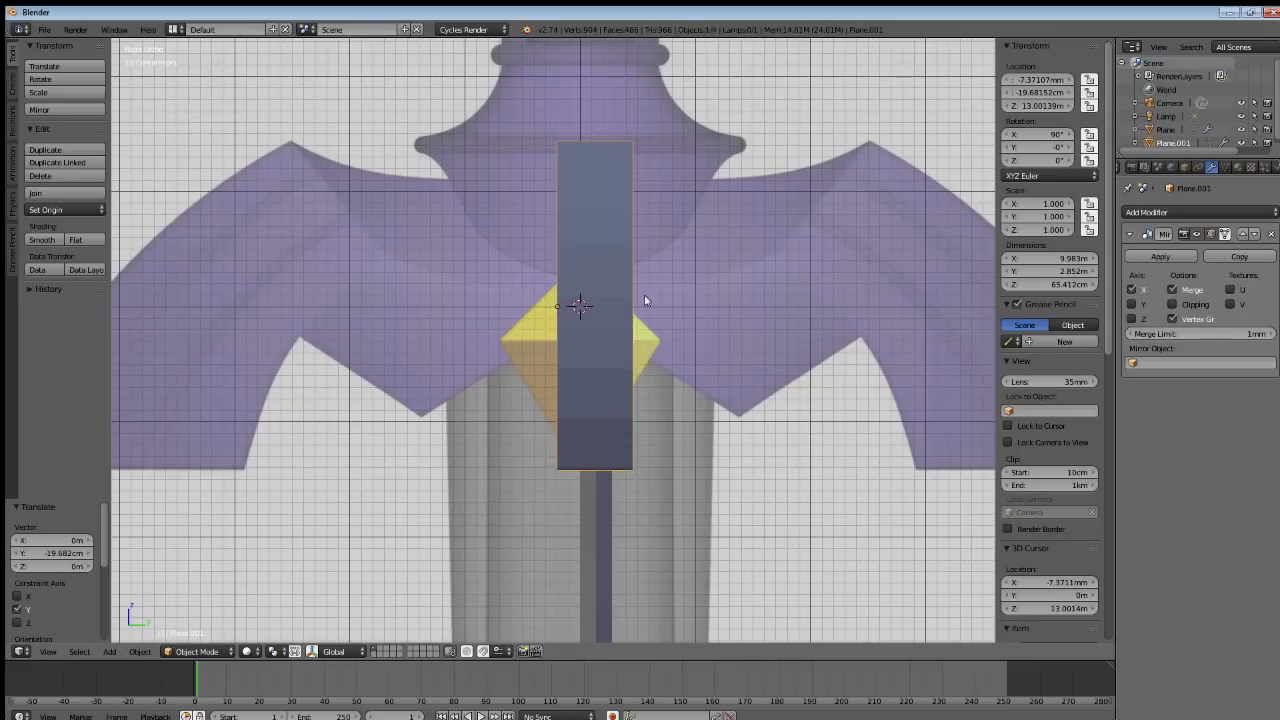
Recalculate the normals of the guard's entire mesh to face outward and check the shading in Object Mode.
{"action": "middle_click_drag", "start_coordinate": [640, 285], "coordinate": [497, 277]}
{"action": "key", "text": "Tab"}
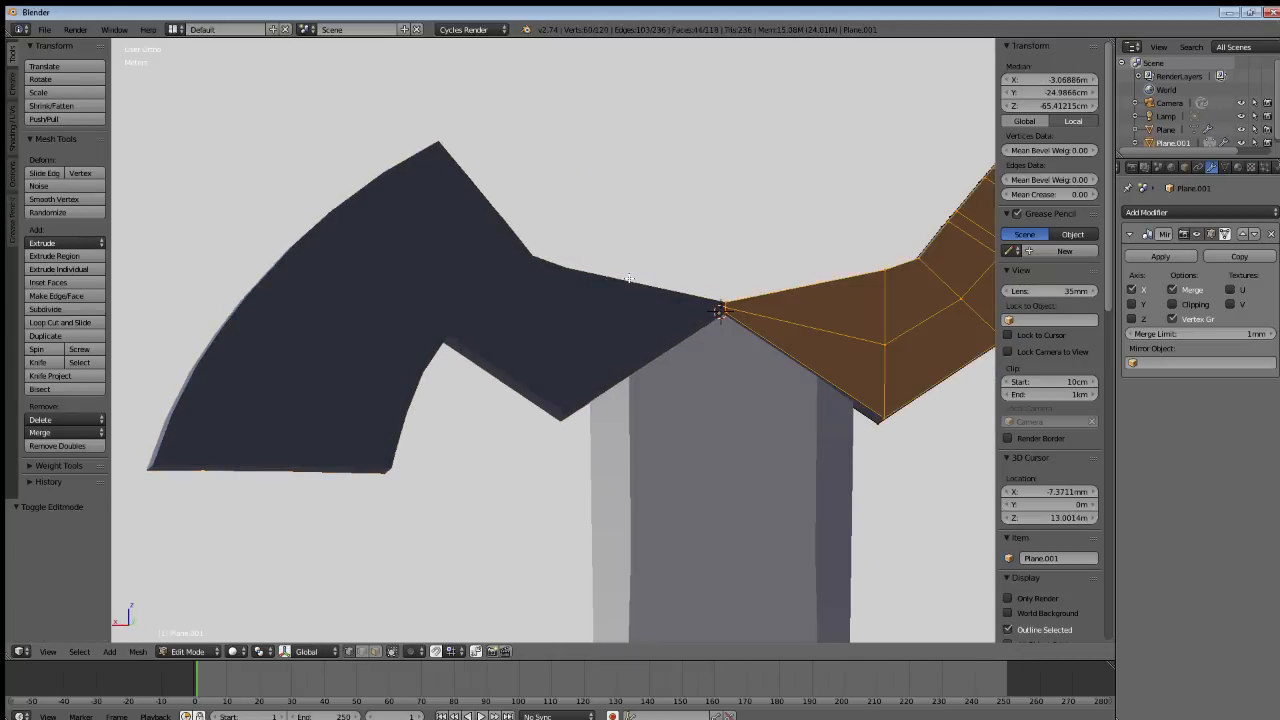
{"action": "key", "text": "a"}
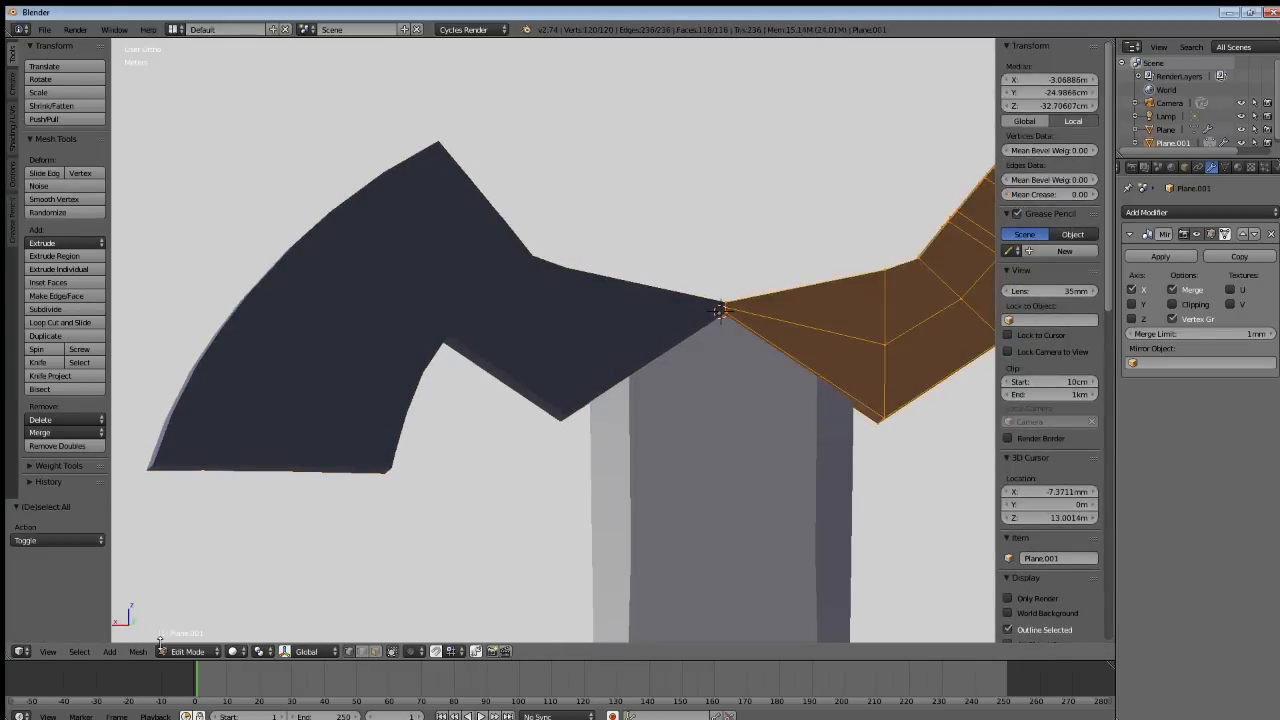
{"action": "left_click", "coordinate": [144, 652]}
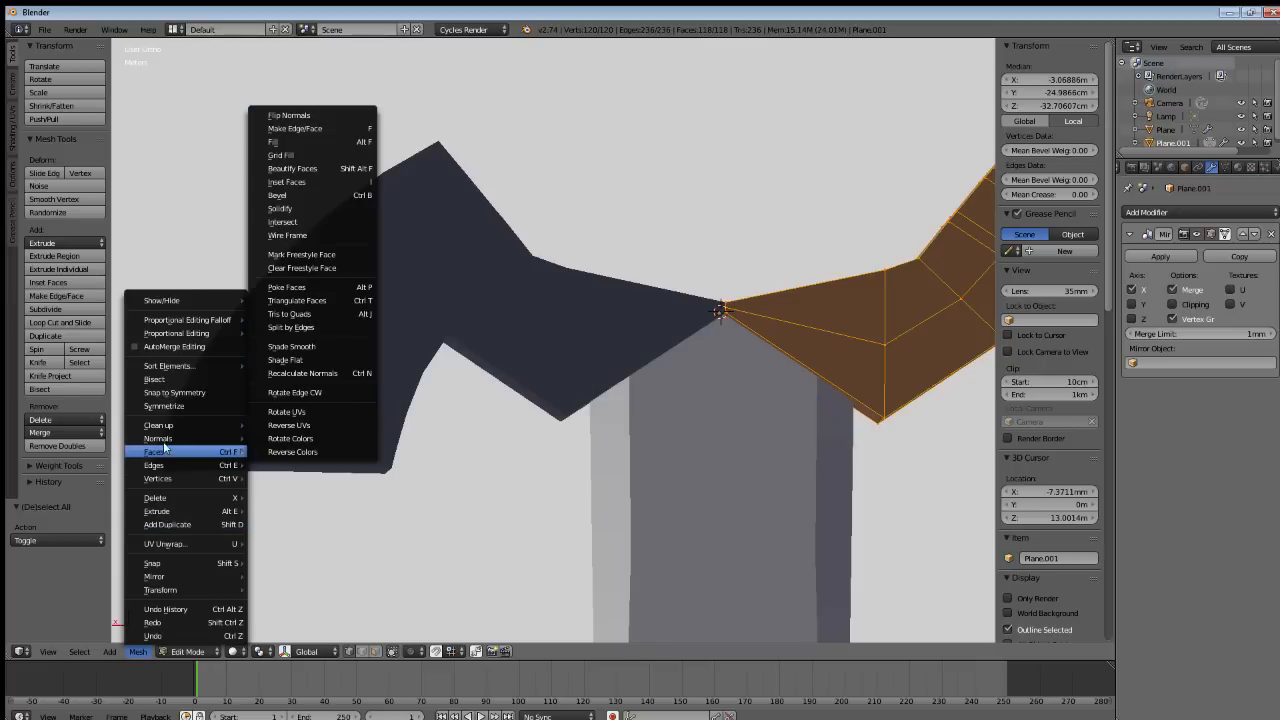
{"action": "mouse_move", "coordinate": [166, 444]}
{"action": "left_click", "coordinate": [307, 438]}
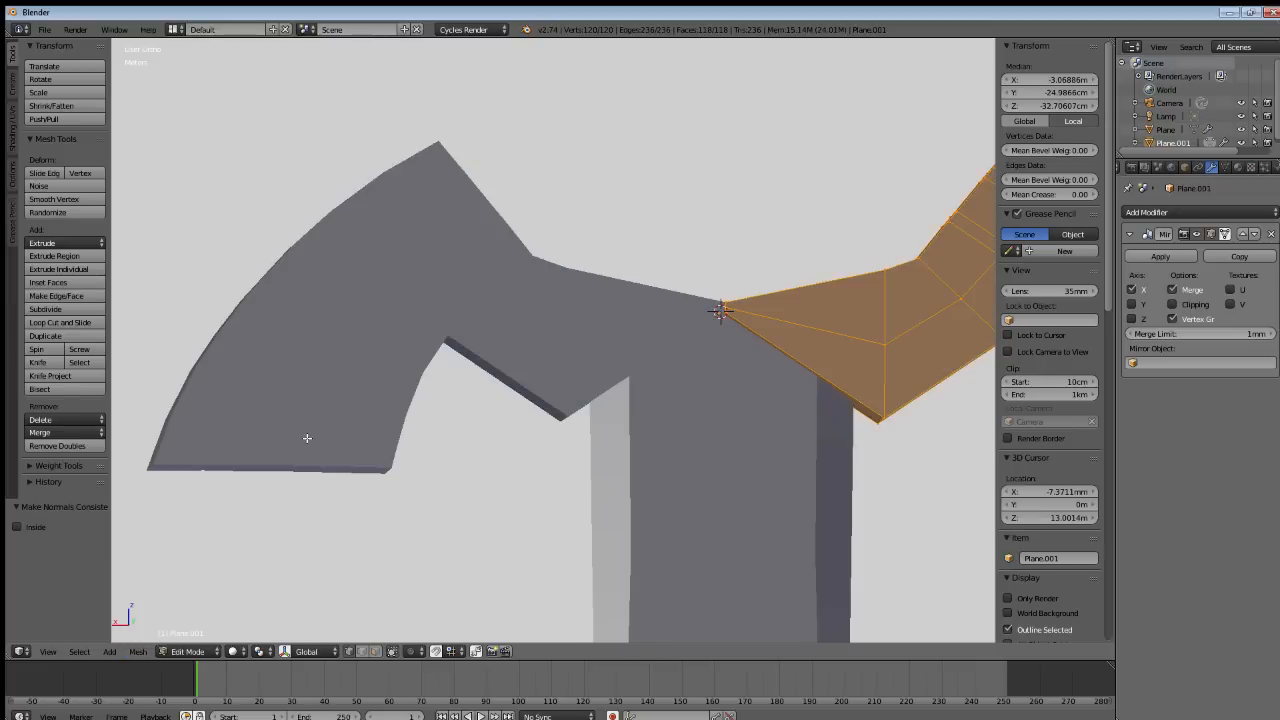
{"action": "middle_click_drag", "start_coordinate": [600, 435], "coordinate": [427, 523]}
{"action": "key", "text": "Tab"}
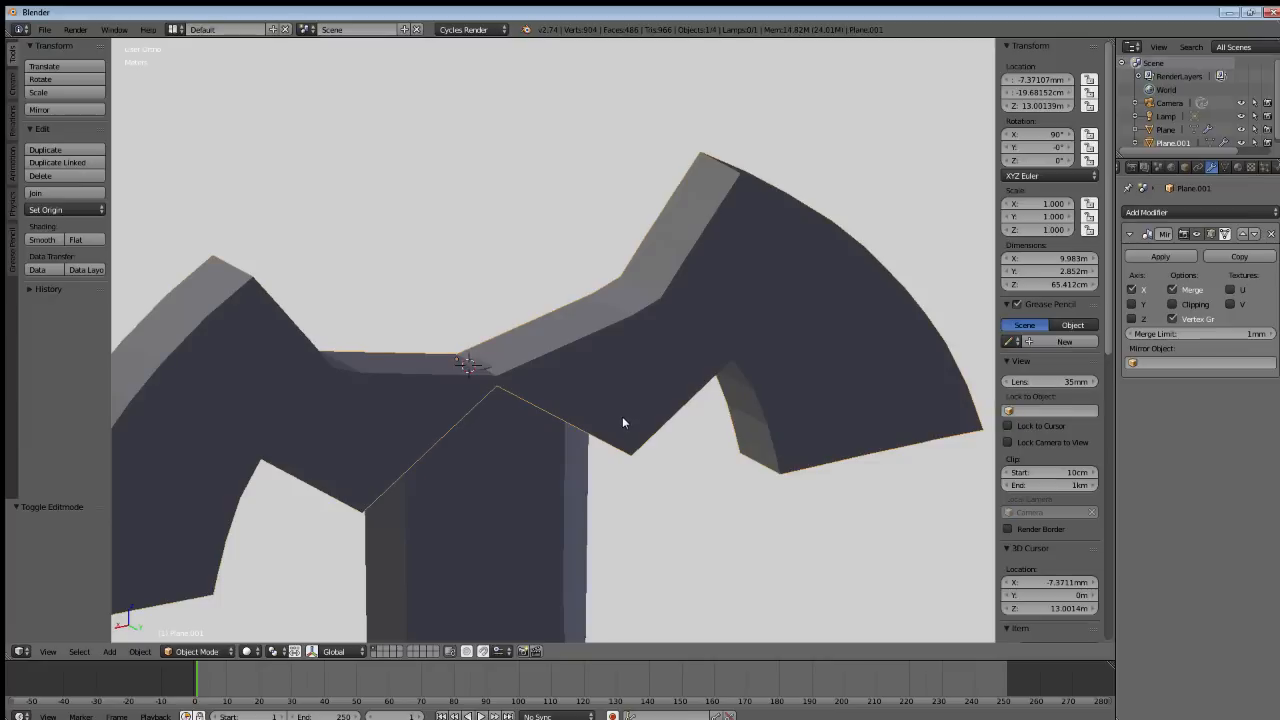
Deselect all of the guard's mesh in Edit Mode and switch to face selection.
{"action": "key", "text": "Tab"}
{"action": "key", "text": "a"}
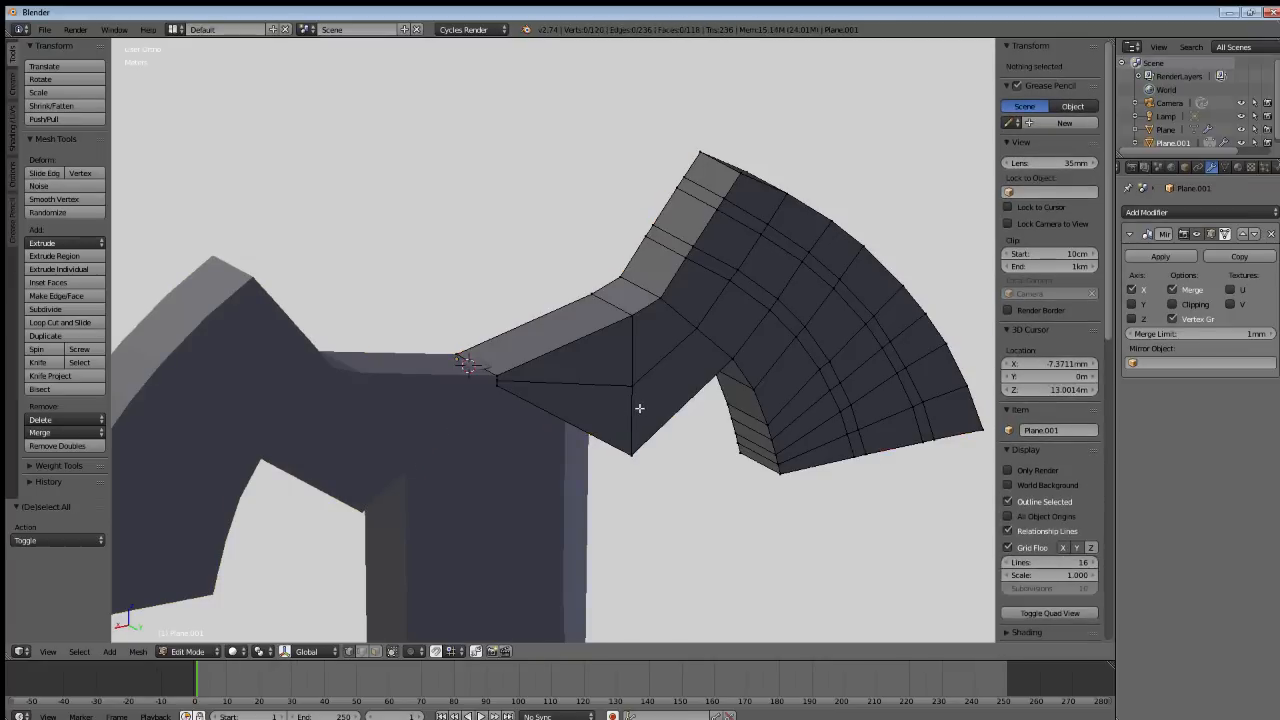
{"action": "scroll", "coordinate": [486, 486], "scroll_direction": "up", "scroll_amount": 3}
{"action": "middle_click_drag", "start_coordinate": [563, 469], "coordinate": [533, 440], "text": "shift"}
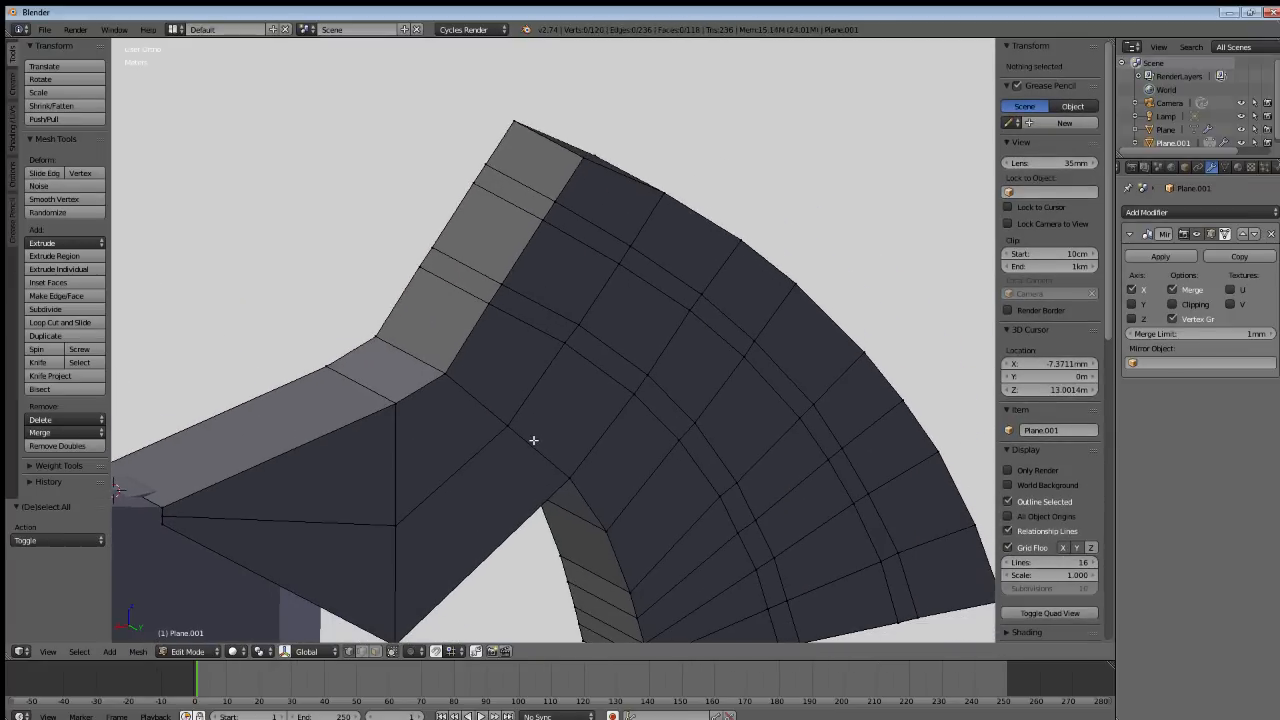
{"action": "middle_click_drag", "start_coordinate": [443, 474], "coordinate": [495, 418]}
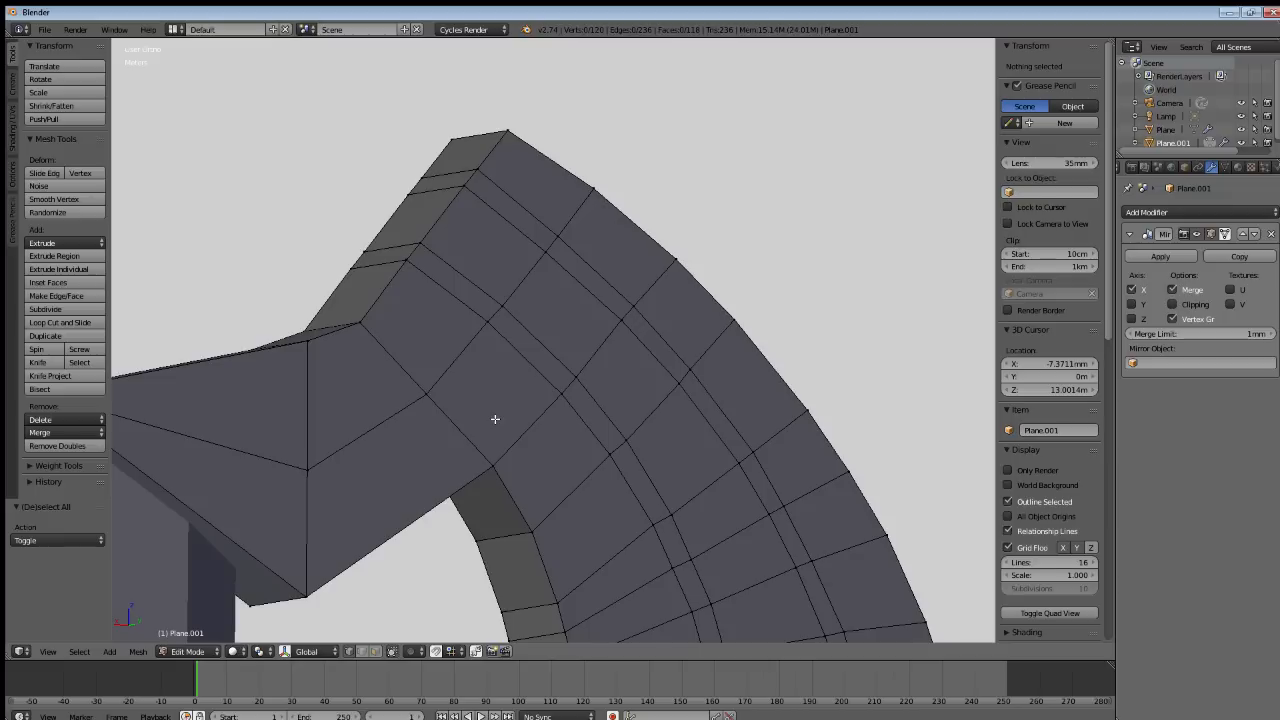
{"action": "scroll", "coordinate": [498, 415], "scroll_direction": "up", "scroll_amount": 1}
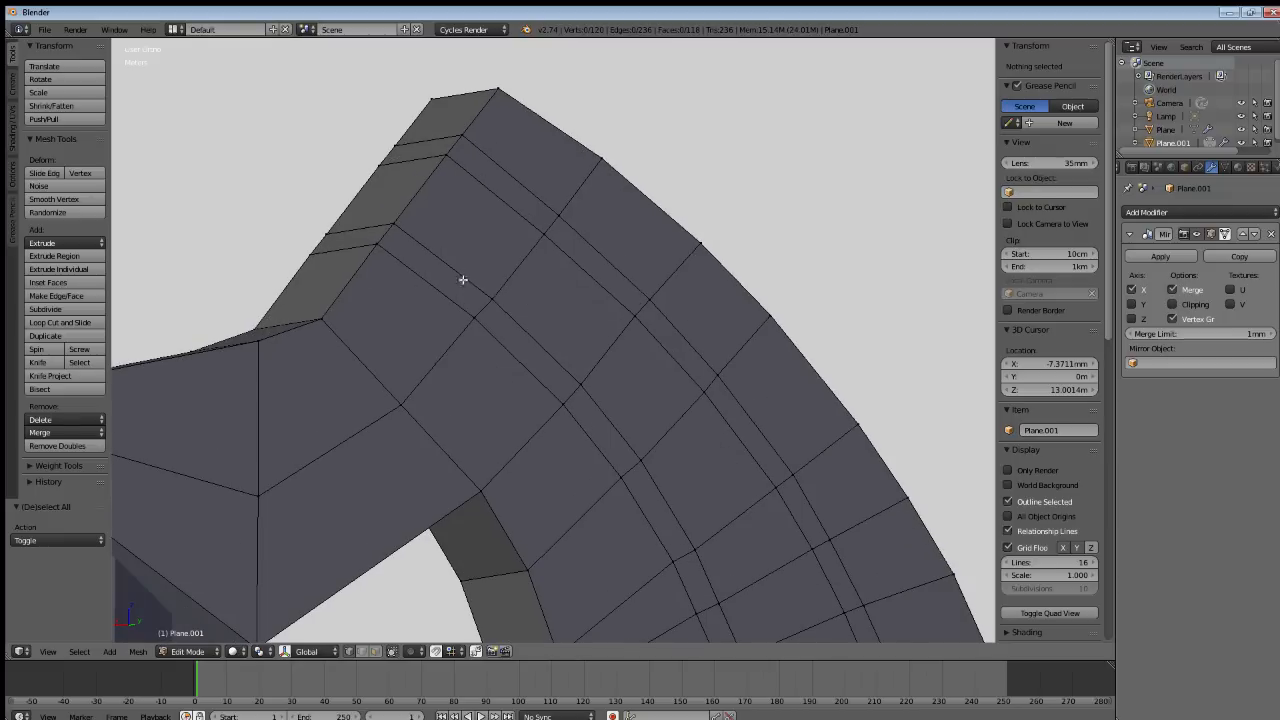
{"action": "left_click", "coordinate": [377, 651]}
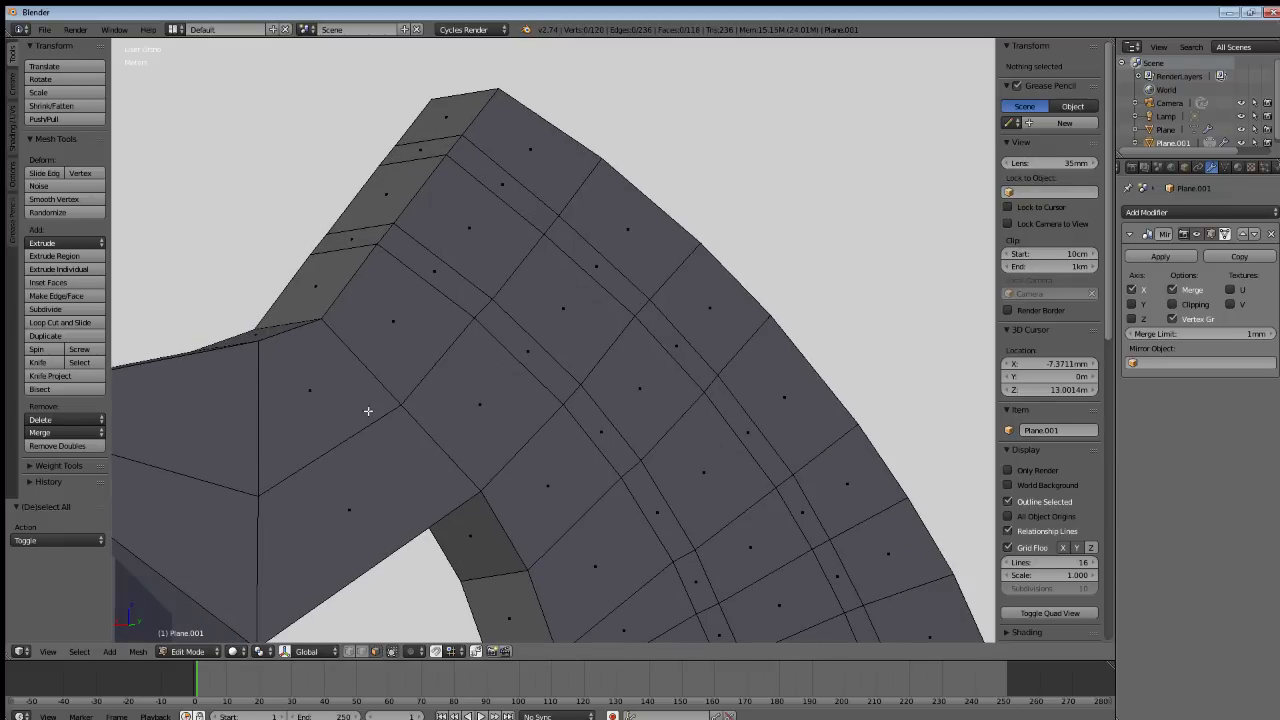
Select the upper faces of the two narrow strips that curve along the wing's extruded face.
{"action": "left_click", "coordinate": [421, 283]}
{"action": "left_click", "coordinate": [429, 272]}
{"action": "left_click", "coordinate": [496, 191], "text": "shift"}
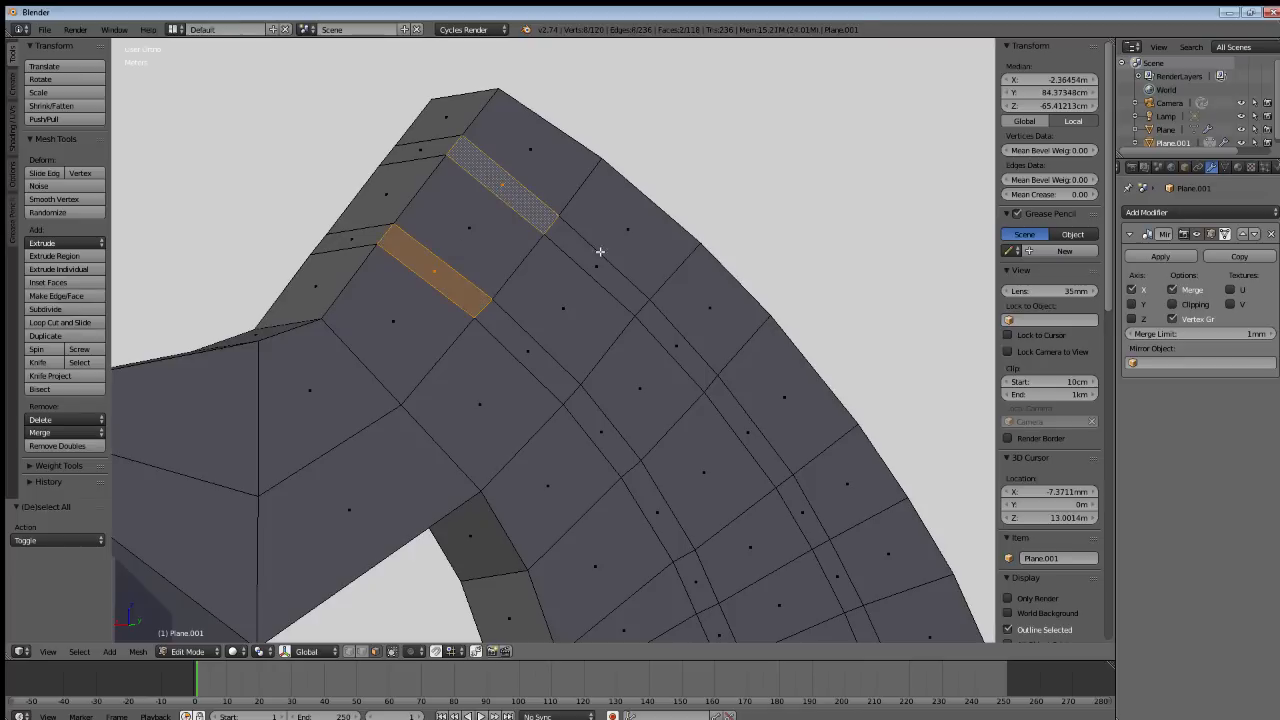
{"action": "left_click", "coordinate": [600, 252], "text": "shift"}
{"action": "left_click", "coordinate": [600, 257], "text": "shift"}
{"action": "left_click", "coordinate": [604, 252], "text": "shift"}
{"action": "left_click", "coordinate": [526, 350], "text": "shift"}
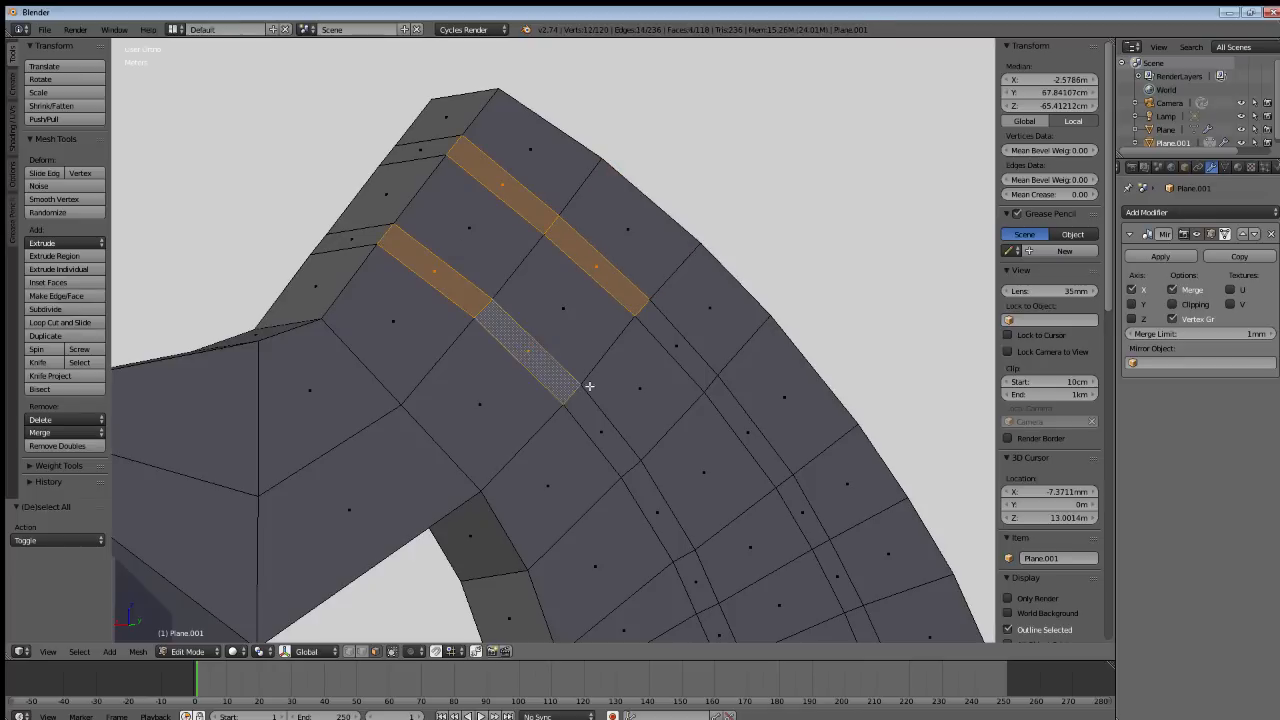
{"action": "left_click", "coordinate": [597, 437], "text": "shift"}
{"action": "left_click", "coordinate": [690, 348], "text": "shift"}
{"action": "left_click", "coordinate": [754, 434], "text": "shift"}
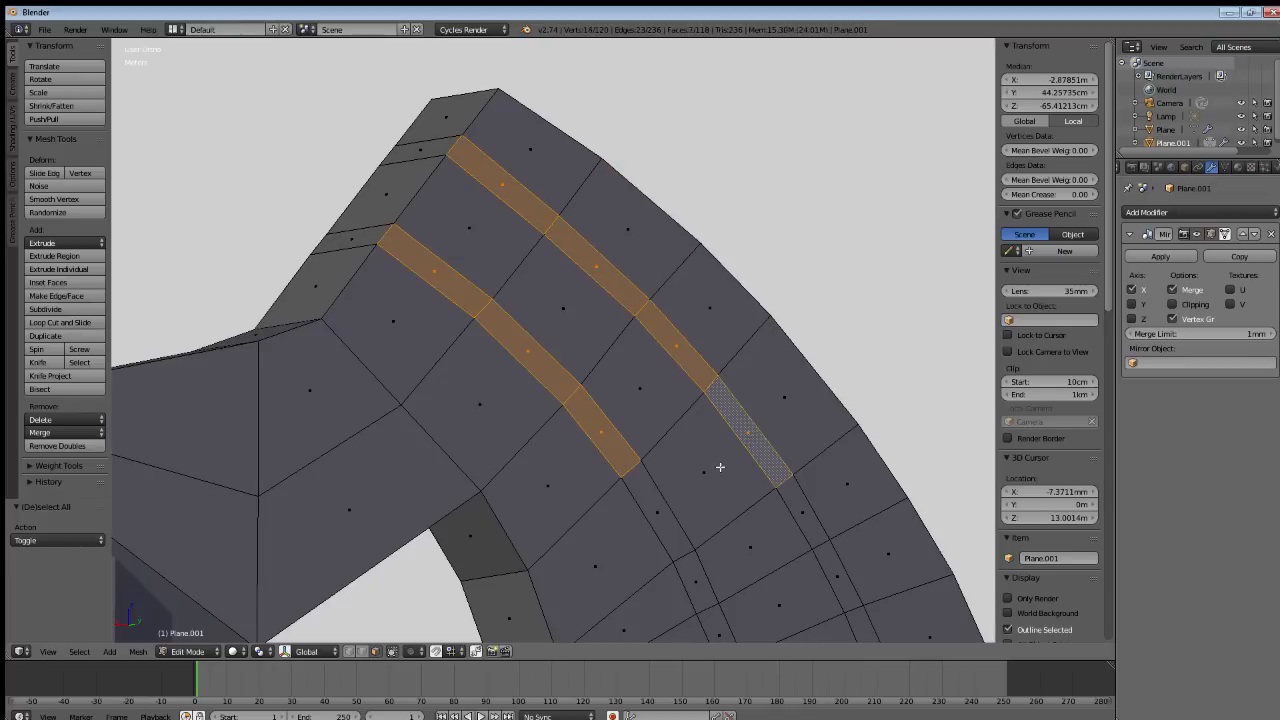
{"action": "left_click", "coordinate": [660, 532], "text": "shift"}
Add the remaining faces of both narrow strips down to the wing tip to the selection.
{"action": "middle_click_drag", "start_coordinate": [739, 555], "coordinate": [632, 297], "text": "shift"}
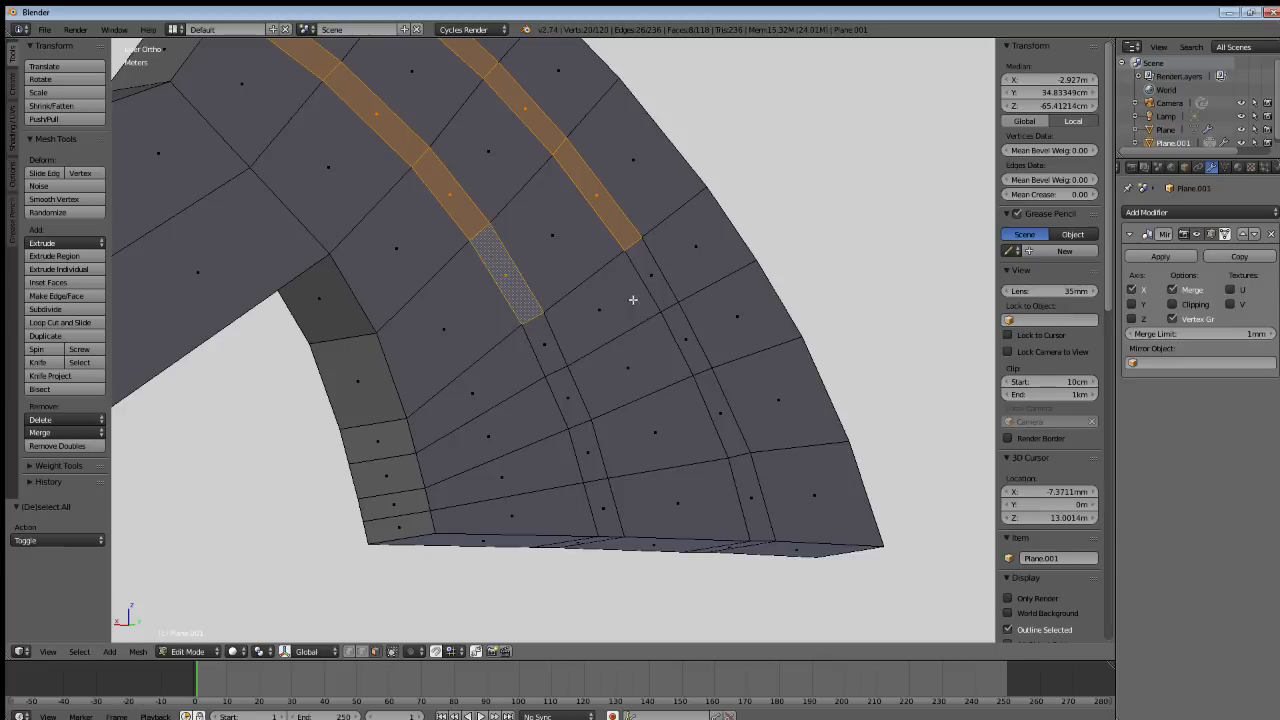
{"action": "left_click", "coordinate": [650, 284], "text": "shift"}
{"action": "left_click", "coordinate": [687, 340], "text": "shift"}
{"action": "left_click", "coordinate": [722, 412], "text": "shift"}
{"action": "left_click", "coordinate": [760, 496], "text": "shift"}
{"action": "left_click", "coordinate": [605, 500], "text": "shift"}
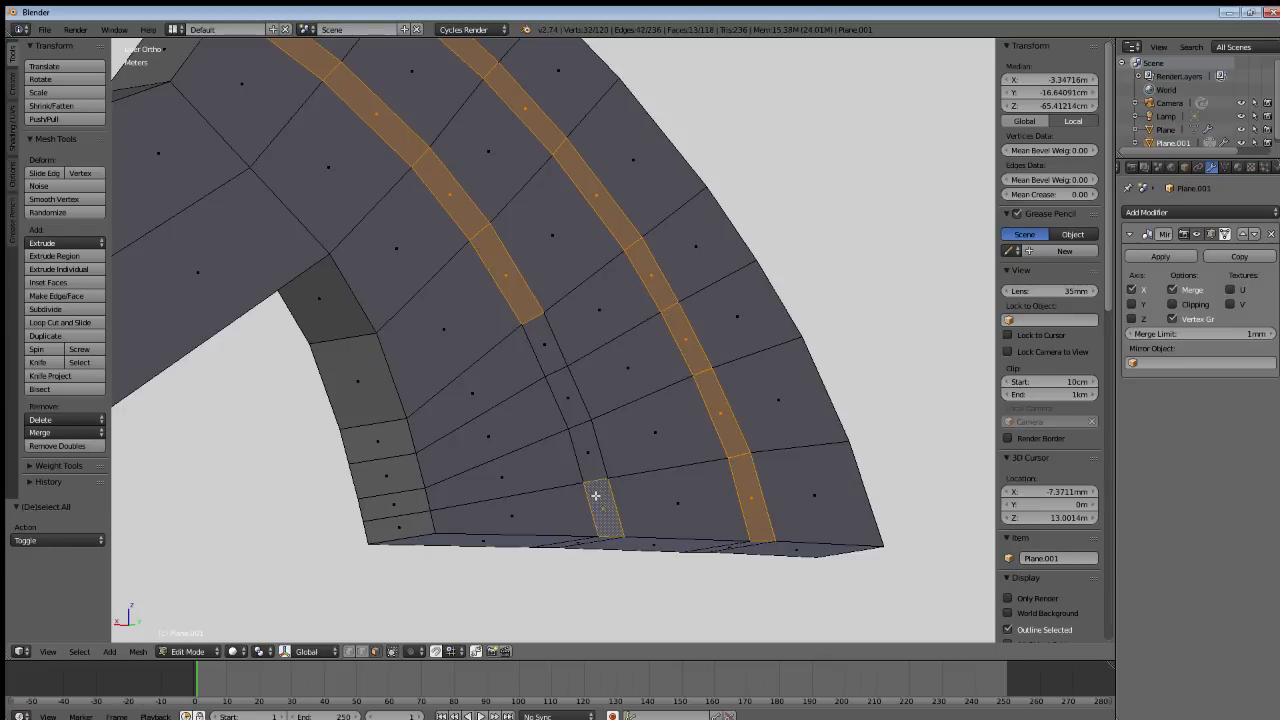
{"action": "left_click", "coordinate": [595, 450], "text": "shift"}
{"action": "left_click", "coordinate": [582, 402], "text": "shift"}
{"action": "left_click", "coordinate": [557, 358], "text": "shift"}
Try including the two narrow end faces at the wing tip in the strip selection, and deselect them again.
{"action": "middle_click_drag", "start_coordinate": [588, 502], "coordinate": [523, 423]}
{"action": "left_click", "coordinate": [551, 432], "text": "shift"}
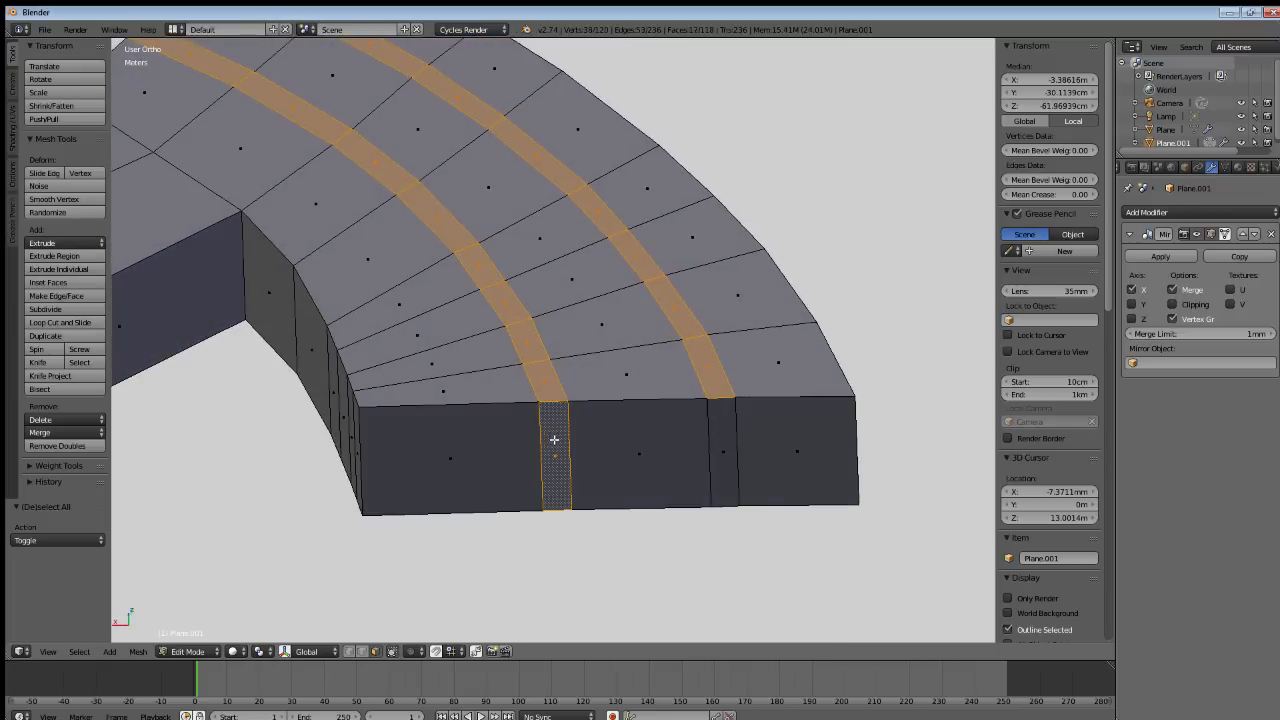
{"action": "left_click", "coordinate": [710, 438], "text": "shift"}
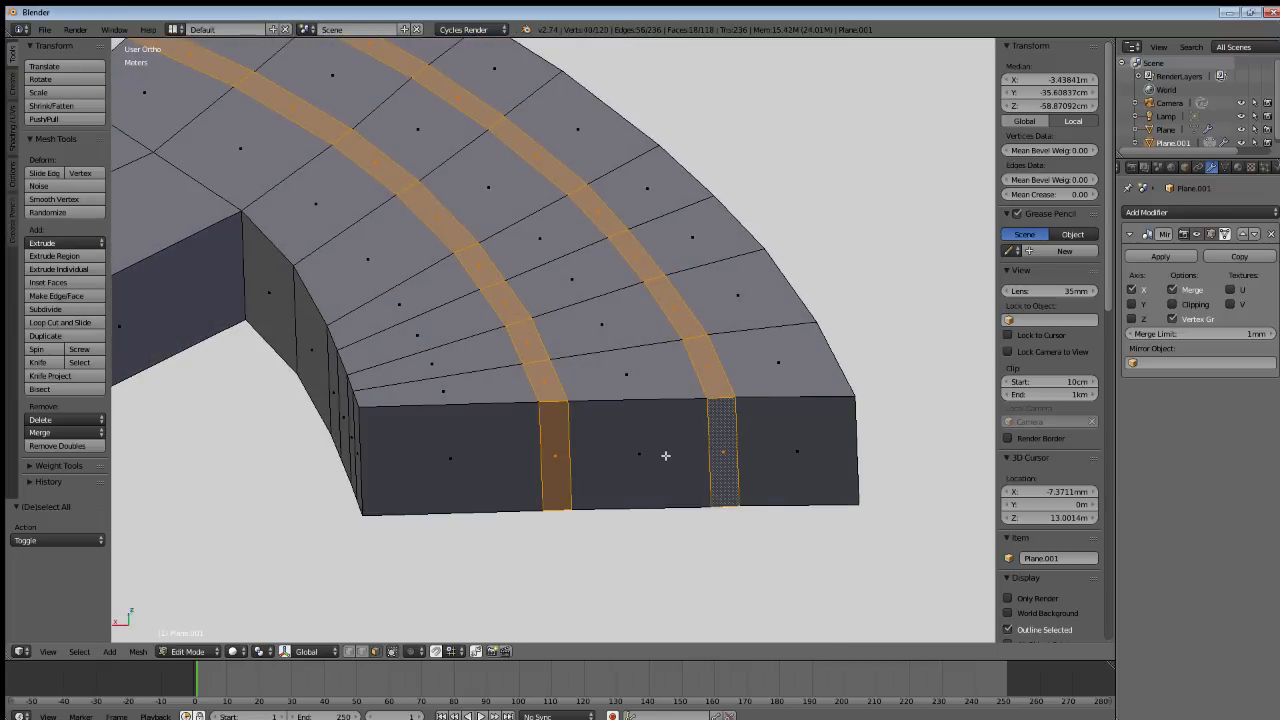
{"action": "left_click", "coordinate": [577, 450], "text": "shift"}
{"action": "left_click", "coordinate": [577, 450], "text": "shift"}
{"action": "left_click", "coordinate": [730, 445], "text": "shift"}
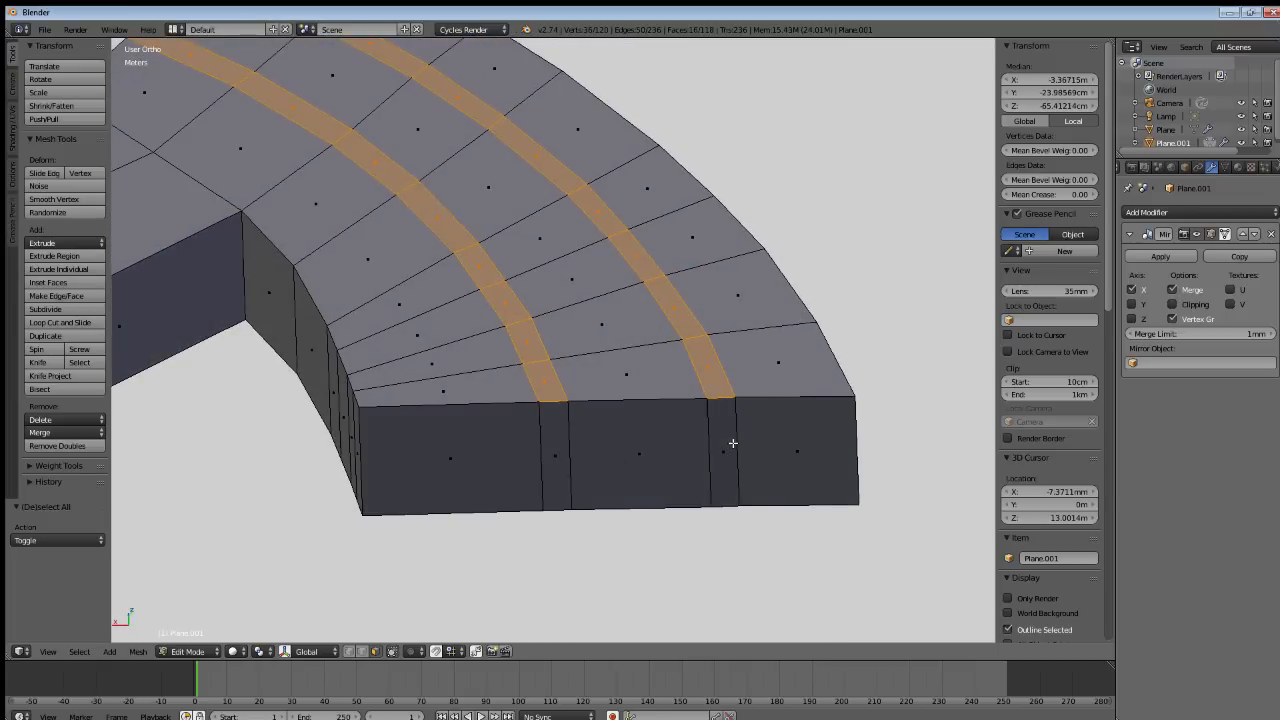
Add the lower faces of both narrow strips on the opposite side of the wing to the selection.
{"action": "middle_click_drag", "start_coordinate": [728, 443], "coordinate": [517, 474]}
{"action": "left_click", "coordinate": [544, 468], "text": "shift"}
{"action": "left_click", "coordinate": [570, 419], "text": "shift"}
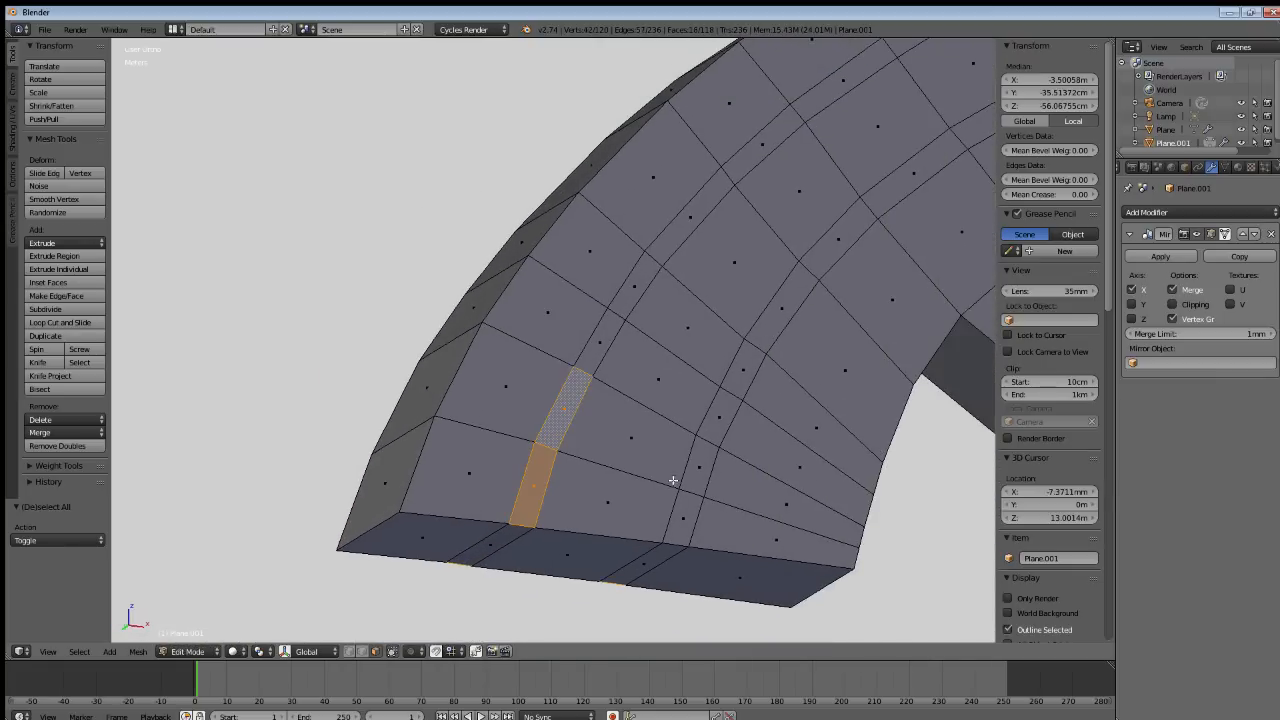
{"action": "left_click", "coordinate": [676, 519], "text": "shift"}
{"action": "left_click", "coordinate": [705, 476], "text": "shift"}
{"action": "left_click", "coordinate": [709, 427], "text": "shift"}
{"action": "left_click", "coordinate": [600, 345], "text": "shift"}
{"action": "left_click", "coordinate": [632, 290], "text": "shift"}
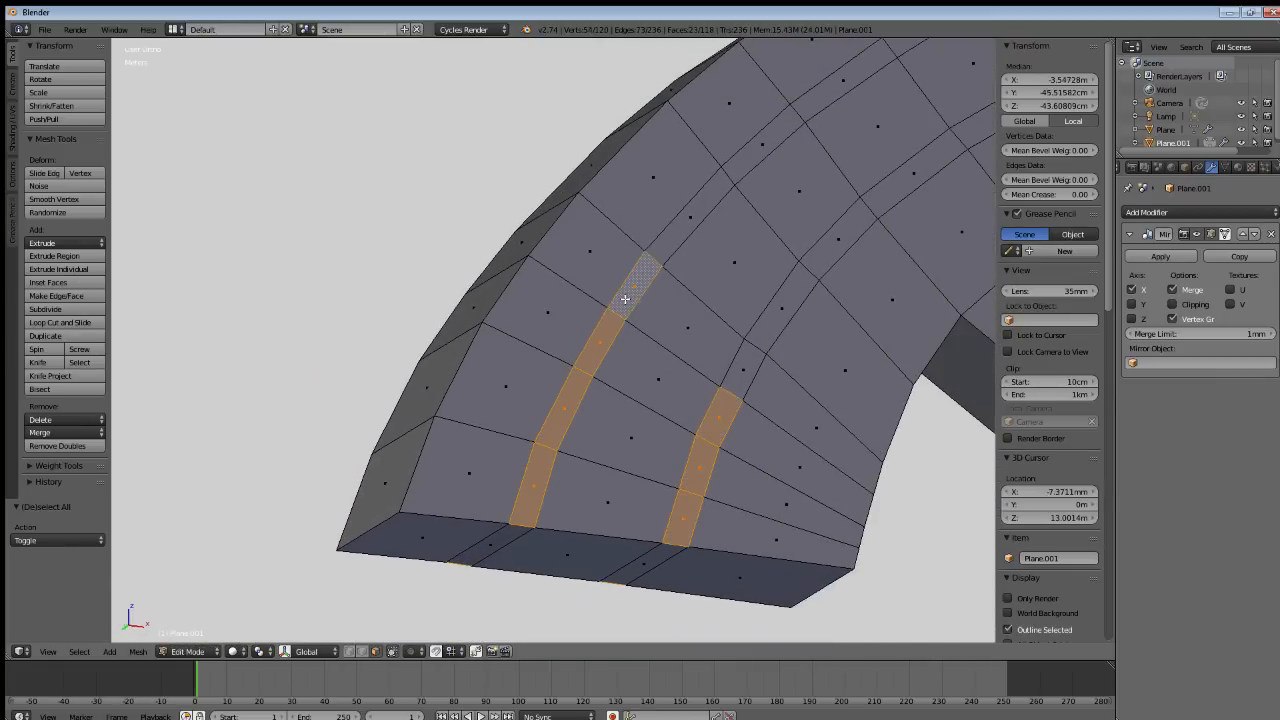
{"action": "left_click", "coordinate": [743, 368], "text": "shift"}
{"action": "left_click", "coordinate": [782, 303], "text": "shift"}
{"action": "left_click", "coordinate": [690, 230], "text": "shift"}
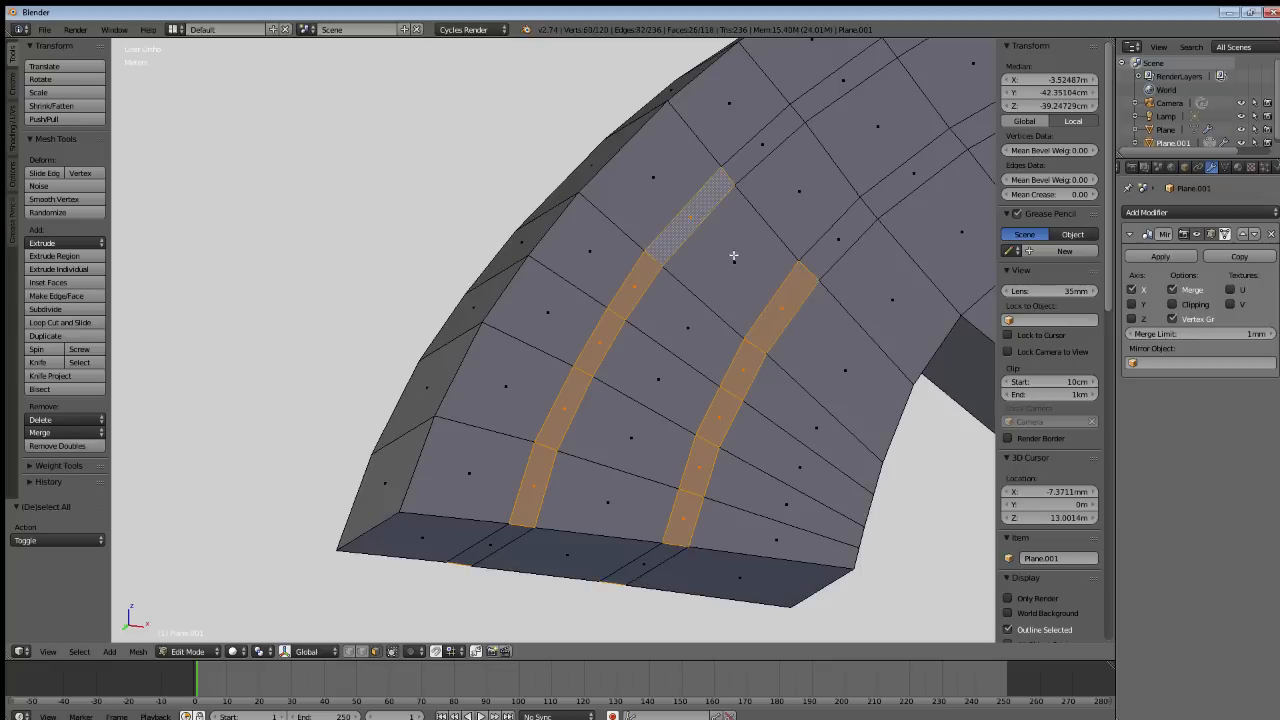
Add the remaining upper faces of both strips on the opposite side, up to the wing's top edge.
{"action": "middle_click_drag", "start_coordinate": [734, 255], "coordinate": [472, 468]}
{"action": "left_click", "coordinate": [510, 346], "text": "shift"}
{"action": "left_click", "coordinate": [604, 398], "text": "shift"}
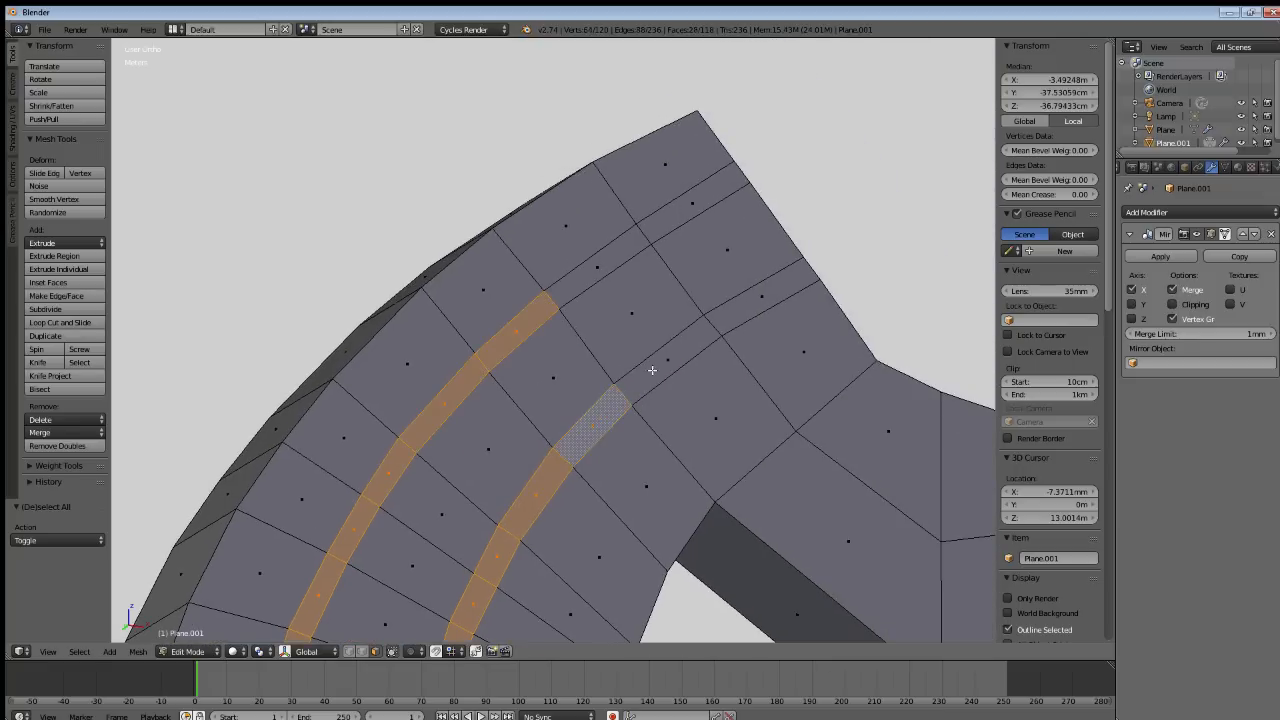
{"action": "left_click", "coordinate": [652, 370], "text": "shift"}
{"action": "left_click", "coordinate": [602, 278], "text": "shift"}
{"action": "left_click", "coordinate": [672, 217], "text": "shift"}
{"action": "left_click", "coordinate": [782, 304], "text": "shift"}
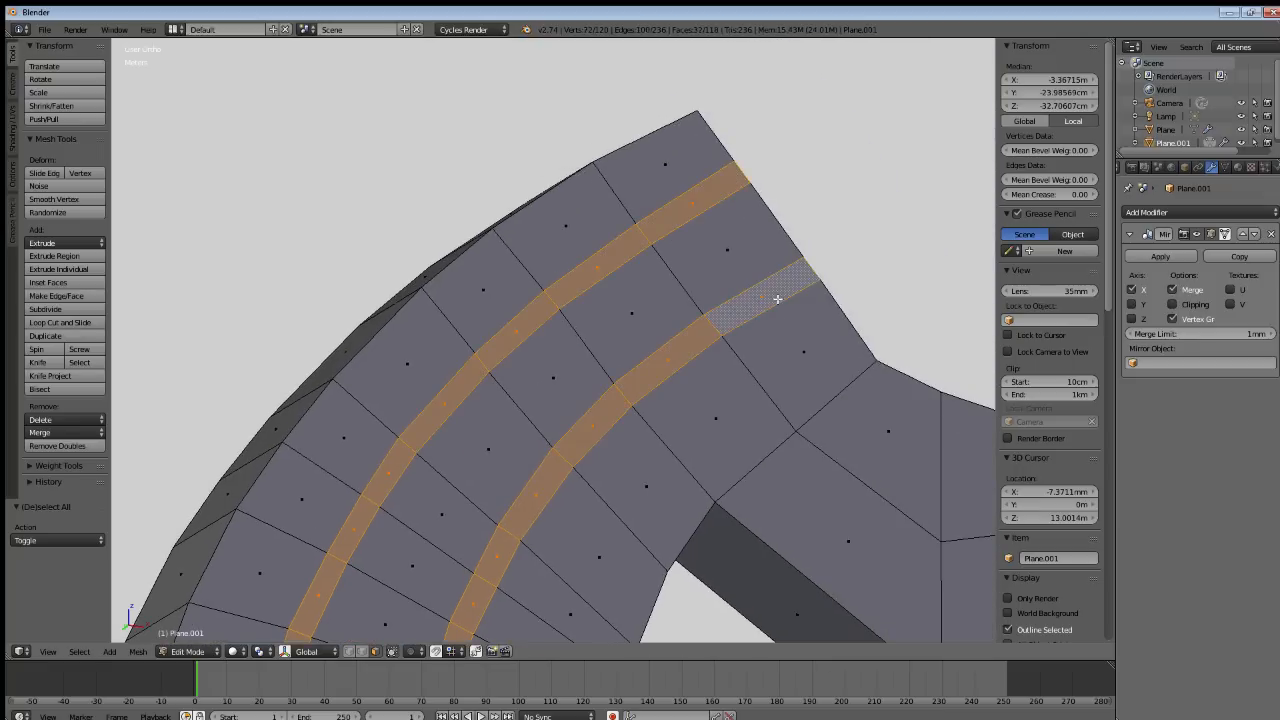
Extrude the selected strip faces in place, scale them to about 0.94 in X and Y with Z locked, and deselect all.
{"action": "middle_click_drag", "start_coordinate": [628, 450], "coordinate": [658, 471]}
{"action": "key", "text": "e"}
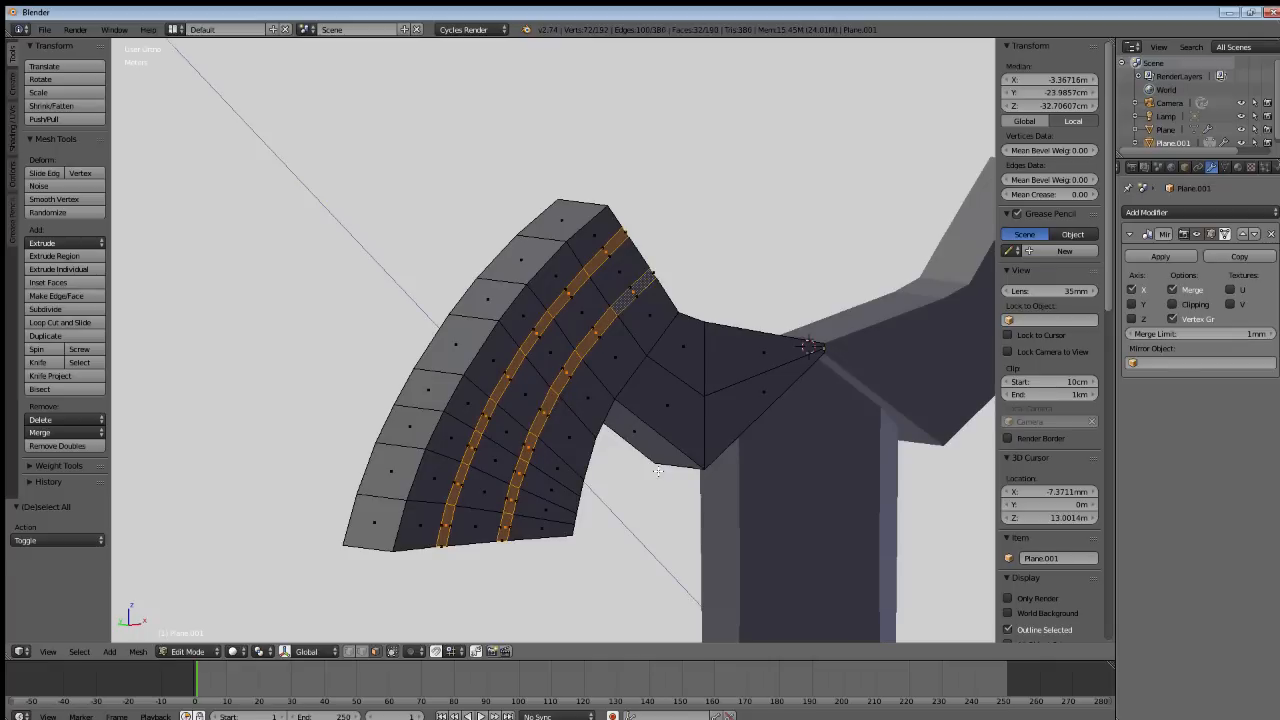
{"action": "right_click", "coordinate": [672, 468]}
{"action": "key", "text": "s"}
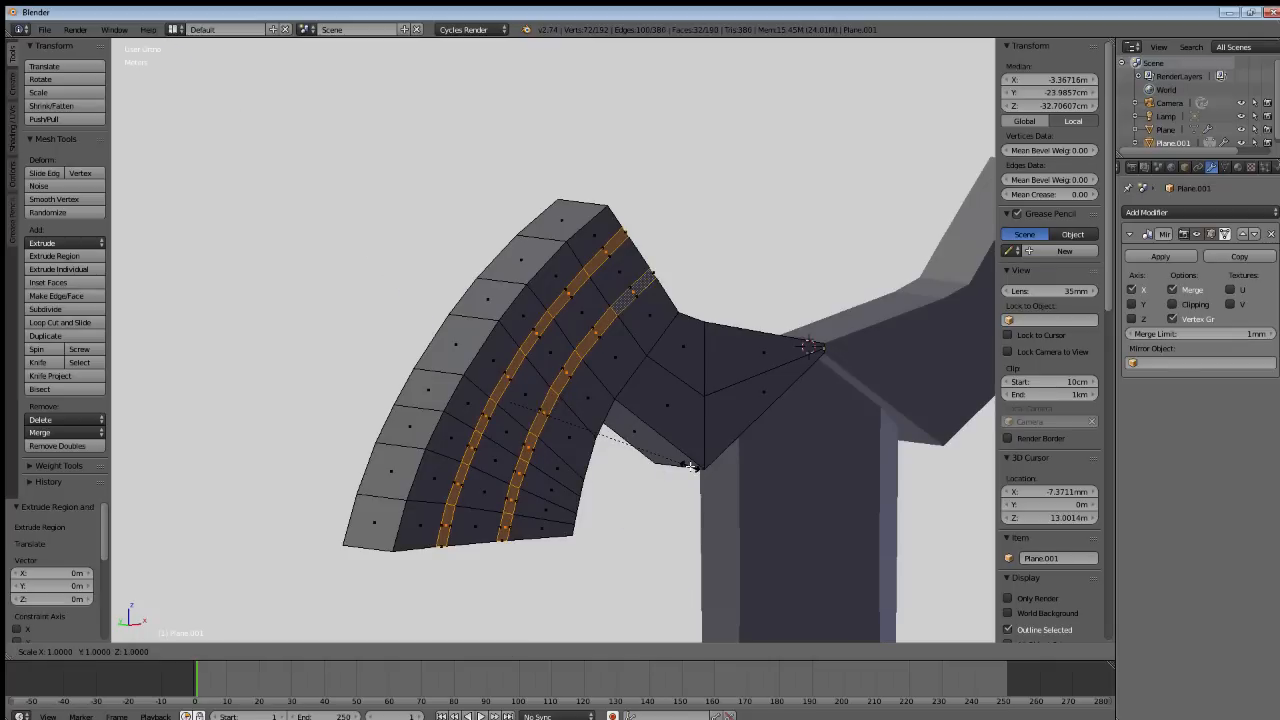
{"action": "key", "text": "shift+z"}
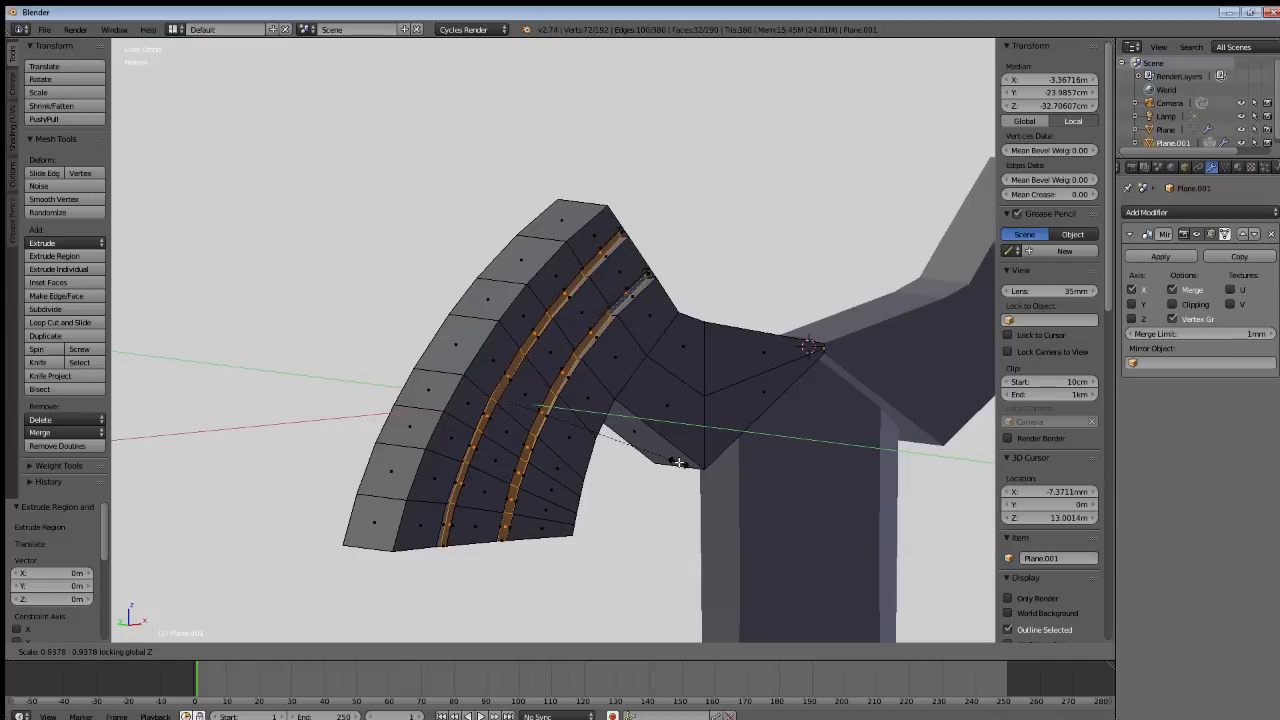
{"action": "left_click", "coordinate": [675, 455]}
{"action": "key", "text": "a"}
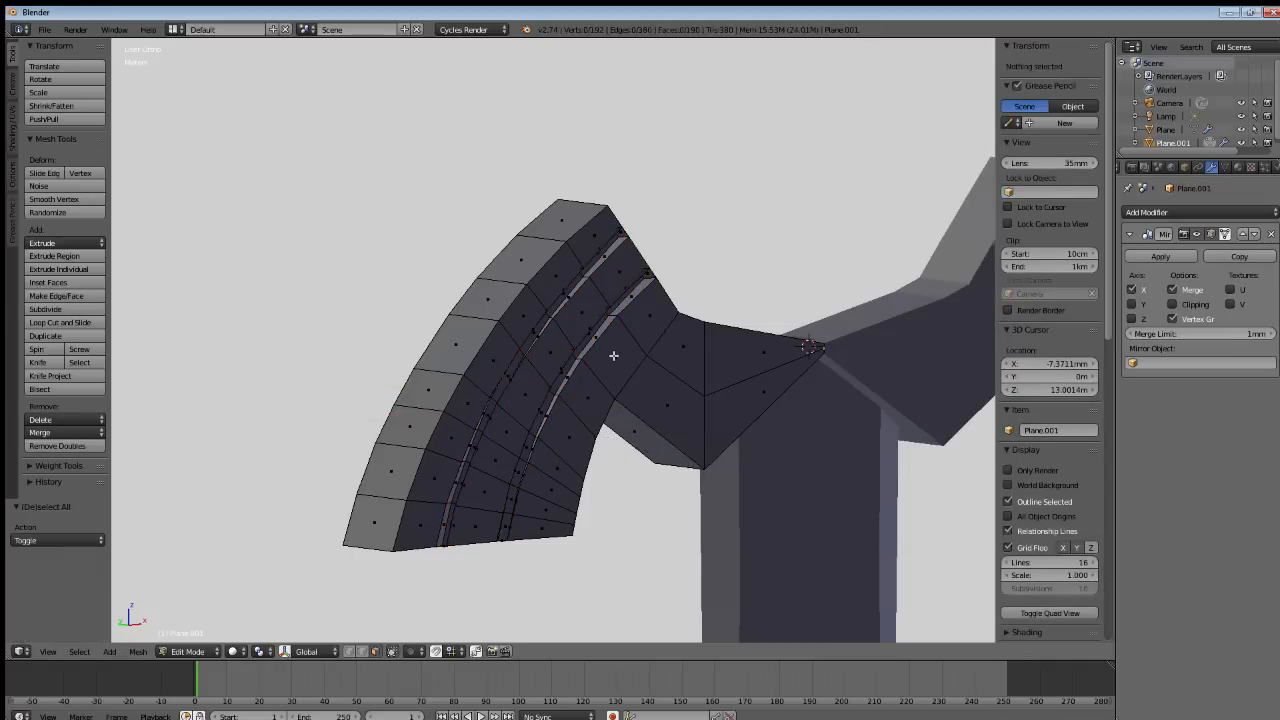
Inspect the recessed strips near the top of the wing and undo the scaling of the extruded faces.
{"action": "middle_click_drag", "start_coordinate": [612, 357], "coordinate": [557, 473], "text": "shift"}
{"action": "key", "text": "a"}
{"action": "key", "text": "a"}
{"action": "scroll", "coordinate": [645, 406], "scroll_direction": "up", "scroll_amount": 5}
{"action": "scroll", "coordinate": [644, 406], "scroll_direction": "up", "scroll_amount": 1}
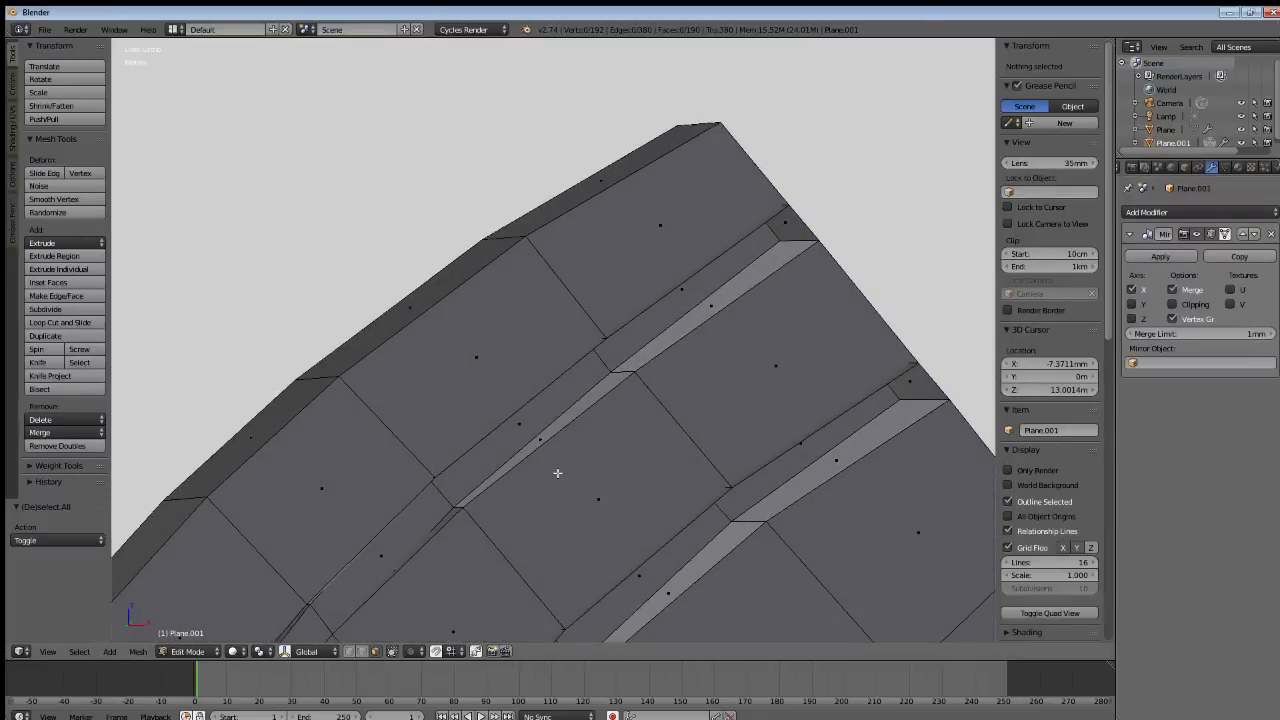
{"action": "key", "text": "a"}
{"action": "key", "text": "a"}
{"action": "right_click", "coordinate": [557, 473], "text": "alt"}
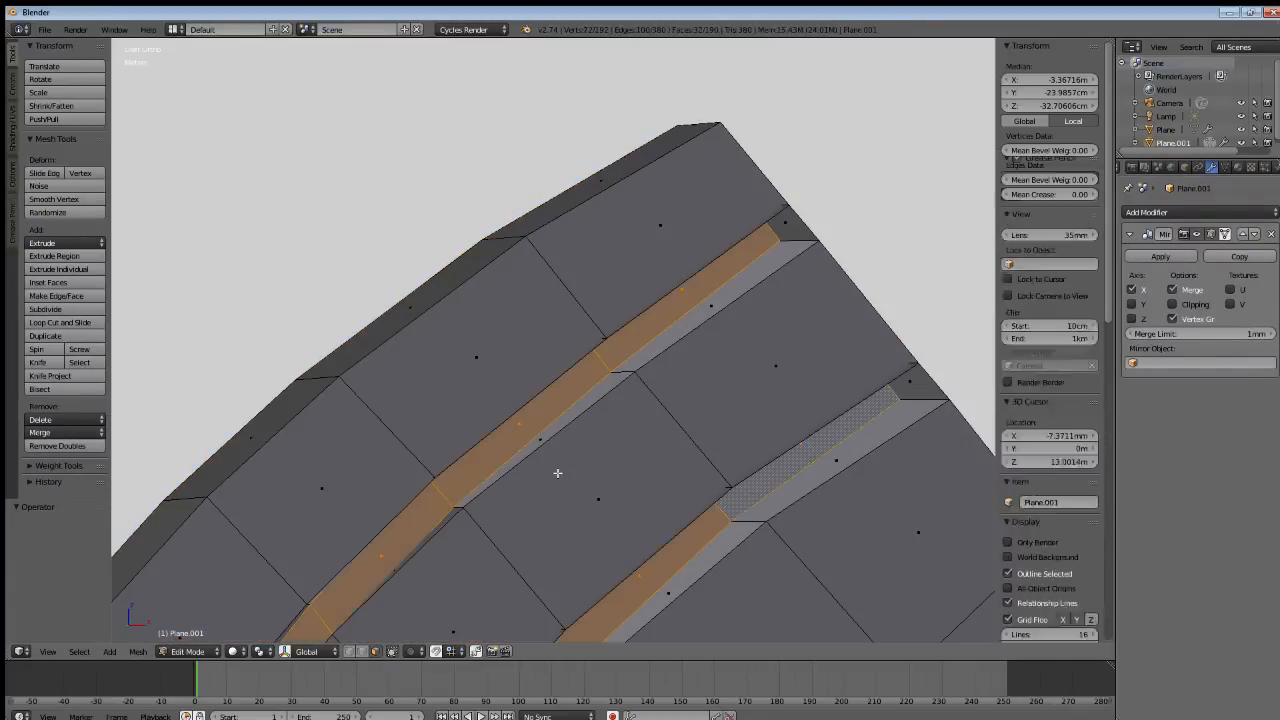
{"action": "scroll", "coordinate": [557, 473], "scroll_direction": "down", "scroll_amount": 5}
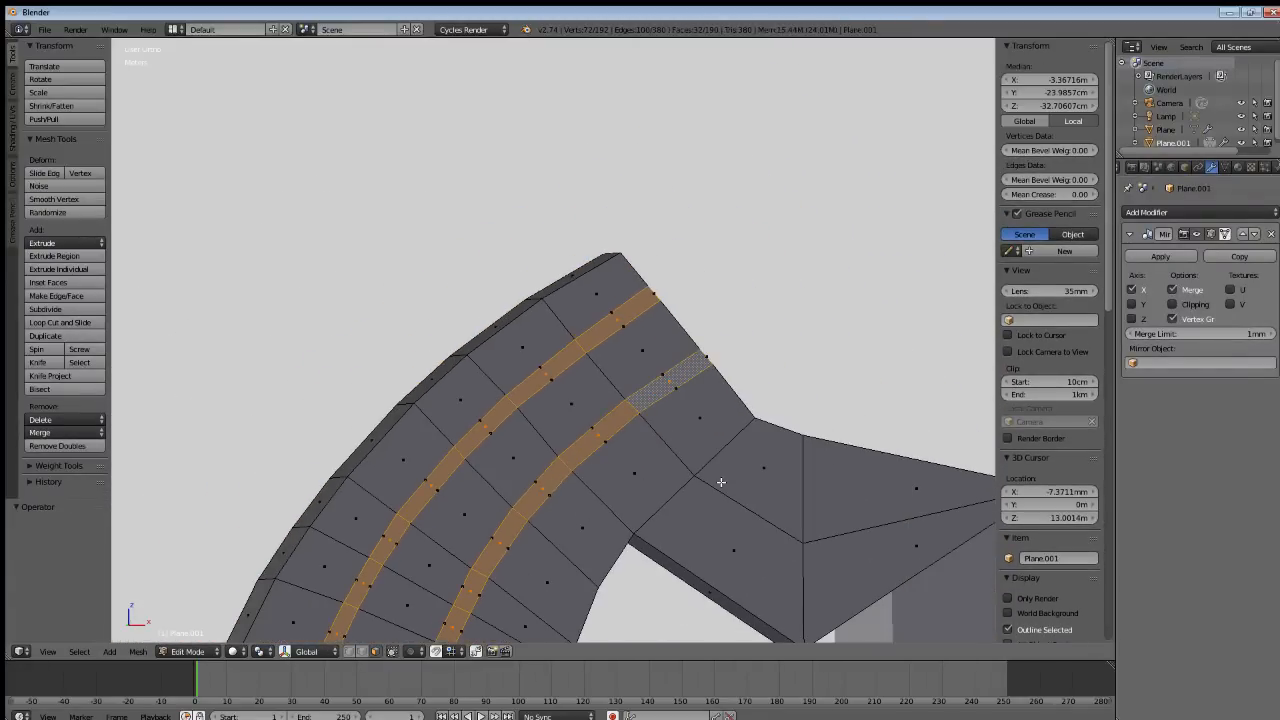
Try scaling the extruded strip faces uniformly to 0.948, and undo that scaling.
{"action": "key", "text": "s"}
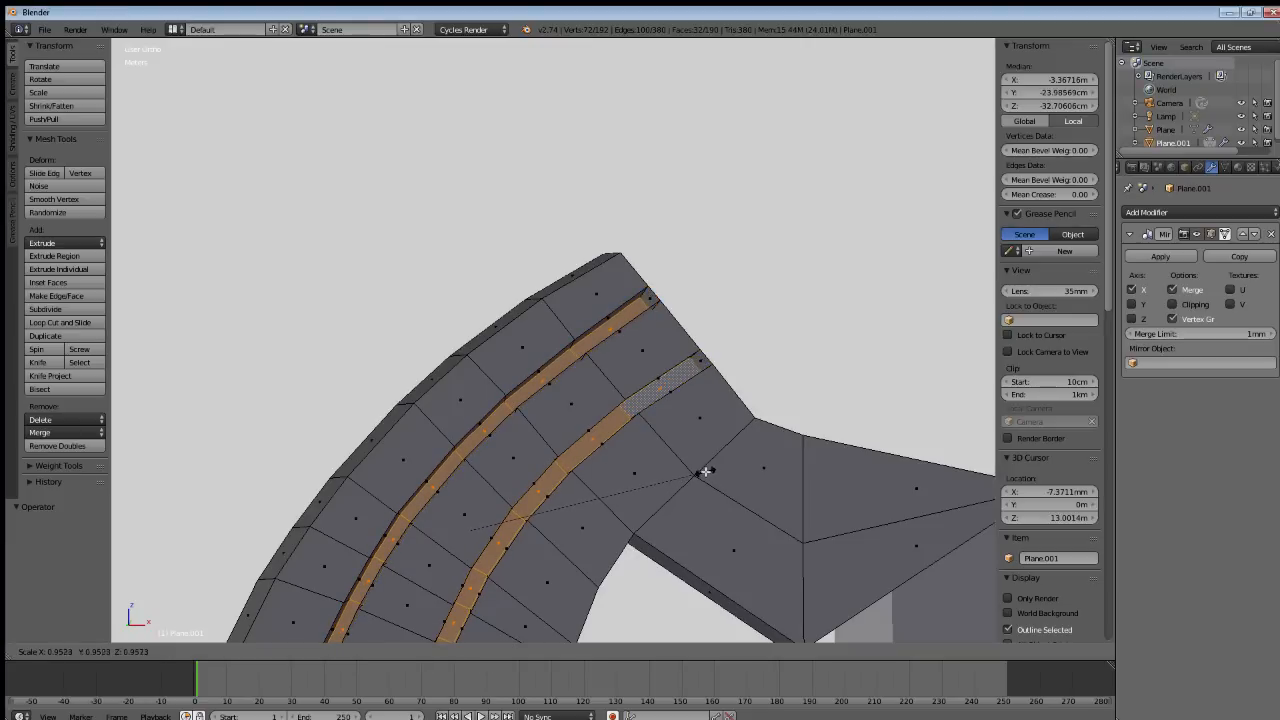
{"action": "left_click", "coordinate": [705, 470]}
{"action": "scroll", "coordinate": [623, 437], "scroll_direction": "up", "scroll_amount": 4}
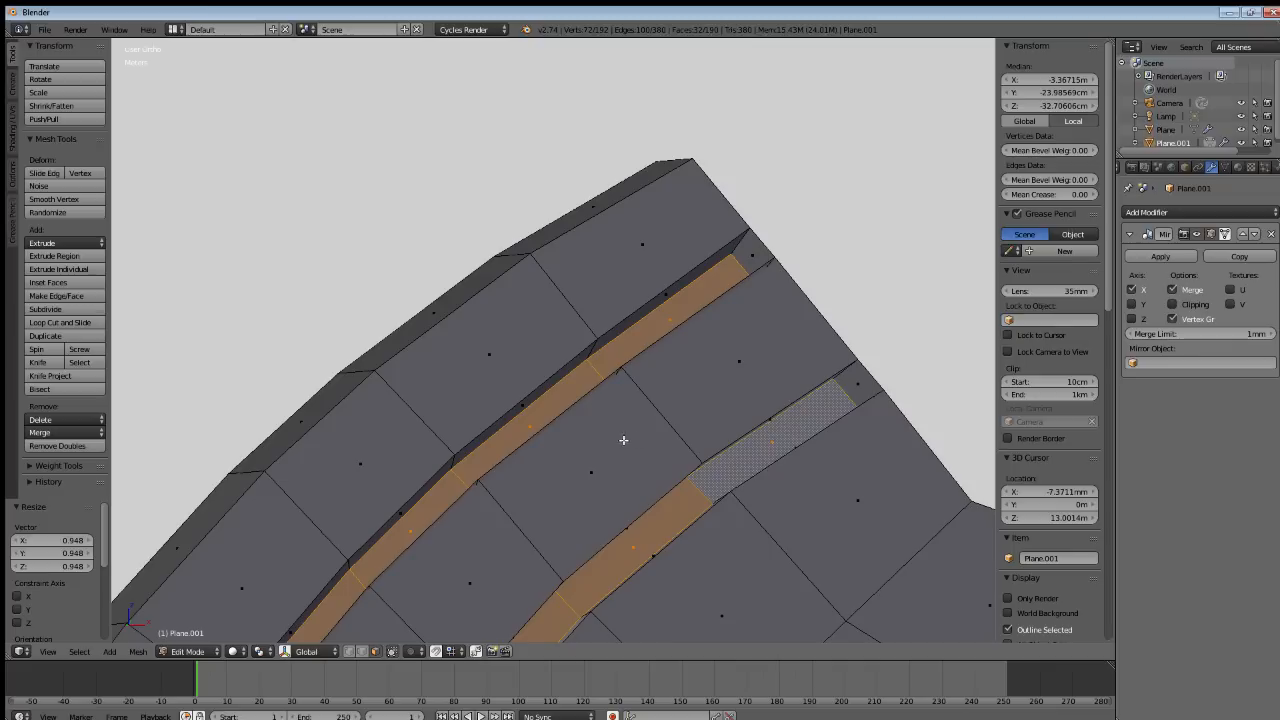
{"action": "middle_click_drag", "start_coordinate": [623, 437], "coordinate": [572, 381]}
{"action": "scroll", "coordinate": [580, 466], "scroll_direction": "down", "scroll_amount": 3}
{"action": "key", "text": "ctrl+z"}
Undo the strip extrusion and try moving the selected strip faces horizontally without changing their height.
{"action": "middle_click_drag", "start_coordinate": [562, 440], "coordinate": [603, 451]}
{"action": "middle_click_drag", "start_coordinate": [504, 447], "coordinate": [637, 448]}
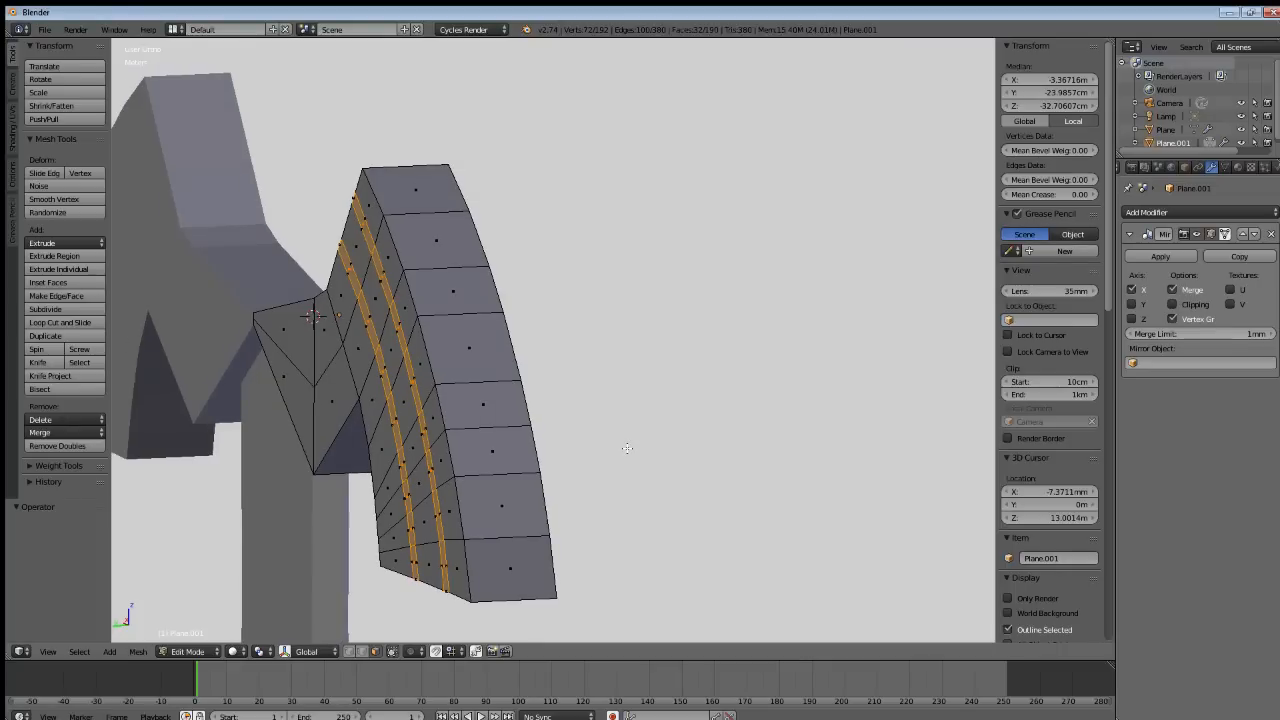
{"action": "key", "text": "ctrl+z"}
{"action": "key", "text": "g"}
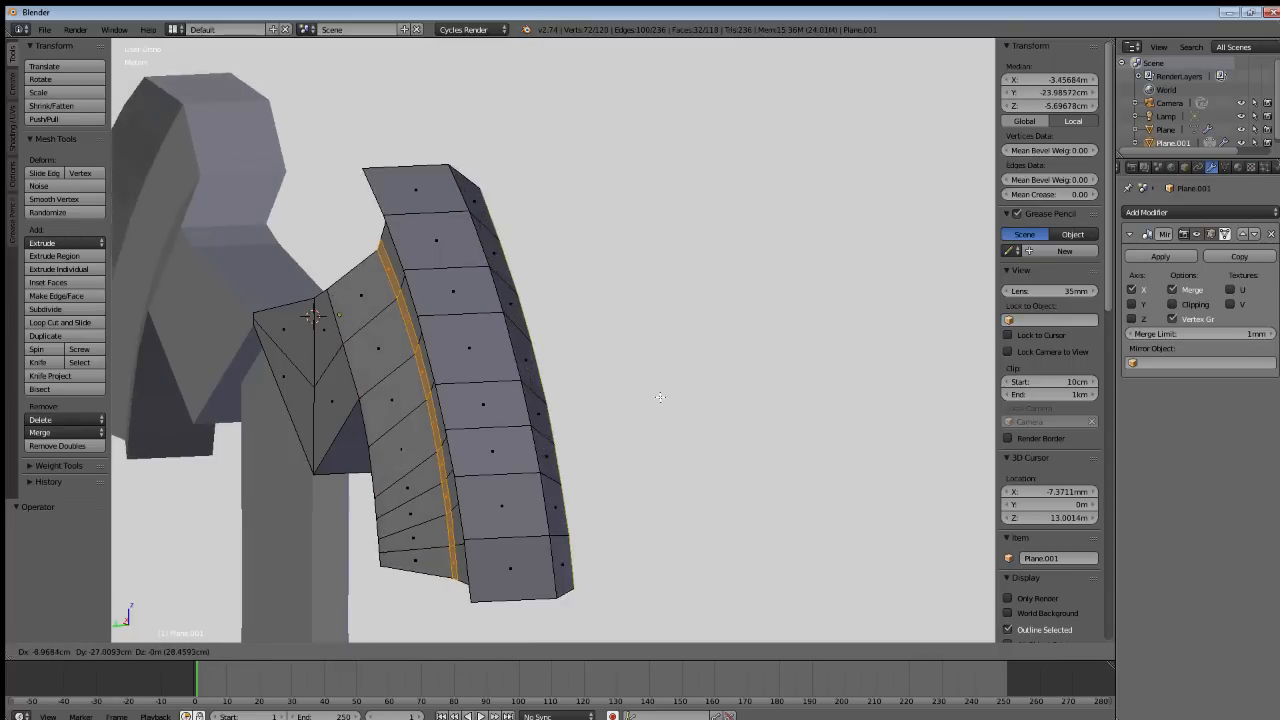
{"action": "left_click", "coordinate": [648, 400]}
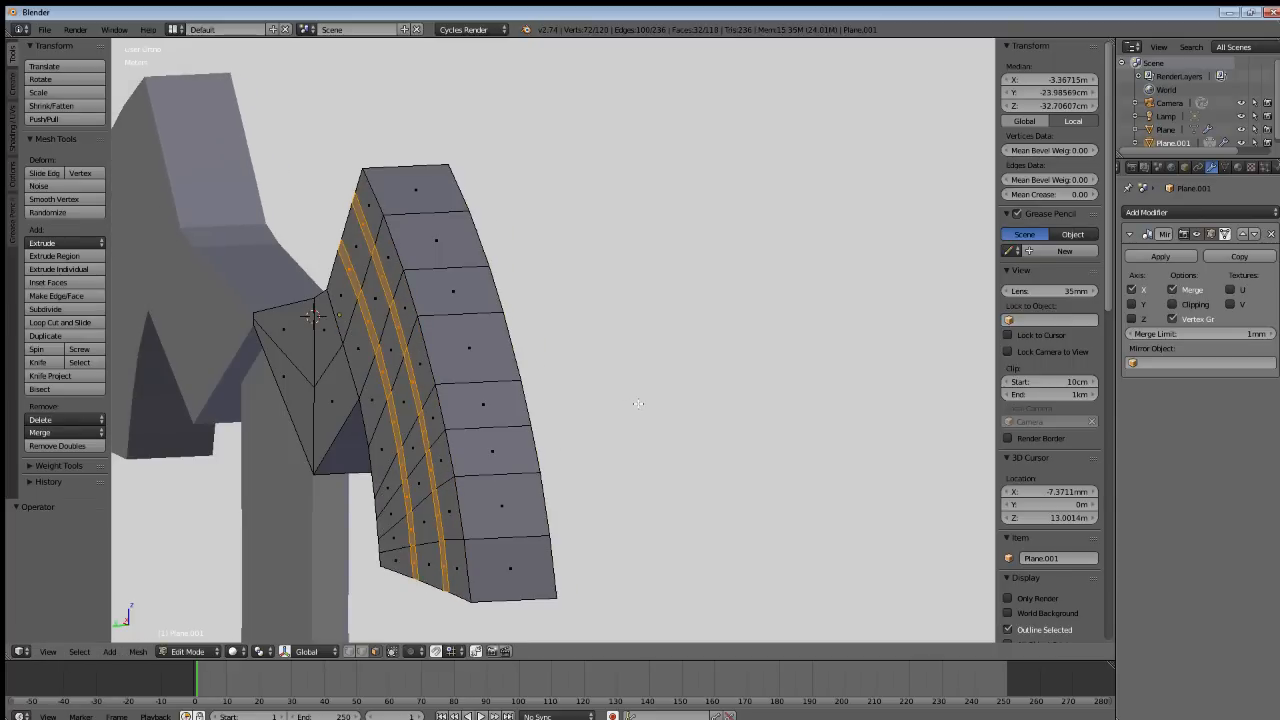
Clear the selection and select the upper three faces of each narrow strip on one side of the wing.
{"action": "middle_click_drag", "start_coordinate": [543, 352], "coordinate": [599, 256]}
{"action": "key", "text": "a"}
{"action": "right_click", "coordinate": [598, 217]}
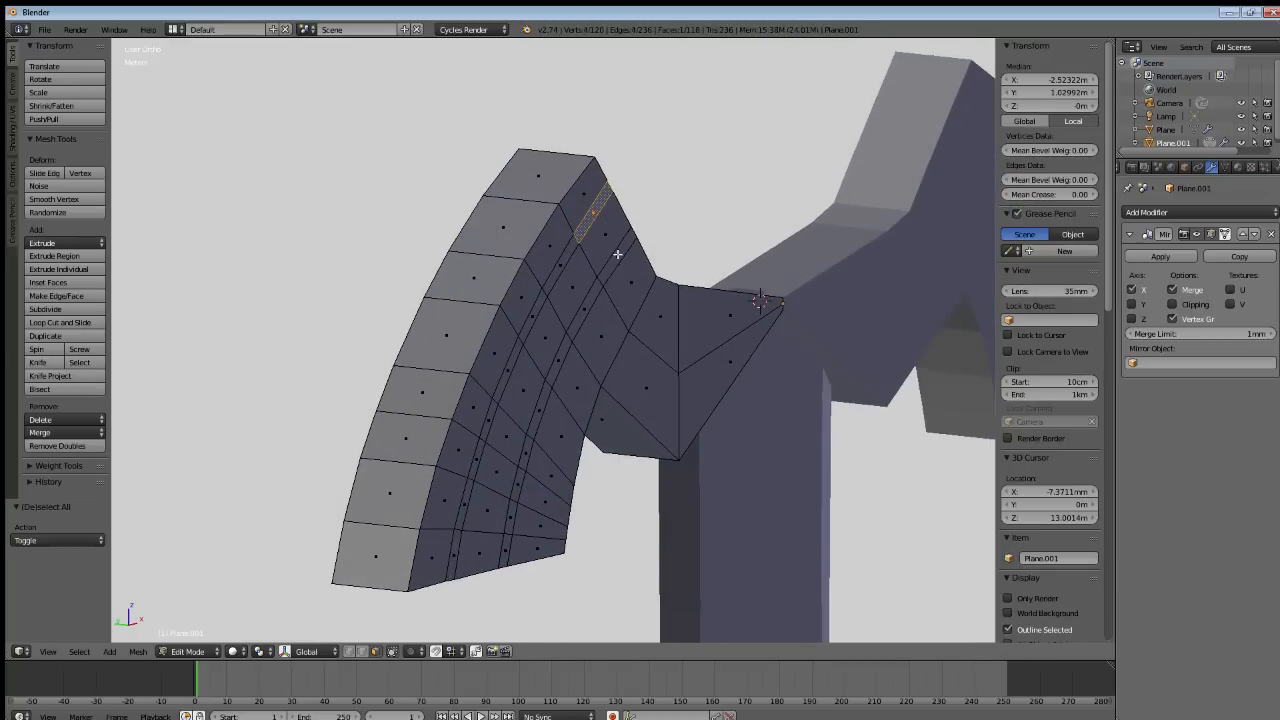
{"action": "right_click", "coordinate": [617, 254], "text": "shift"}
{"action": "right_click", "coordinate": [564, 258], "text": "shift"}
{"action": "right_click", "coordinate": [593, 295], "text": "shift"}
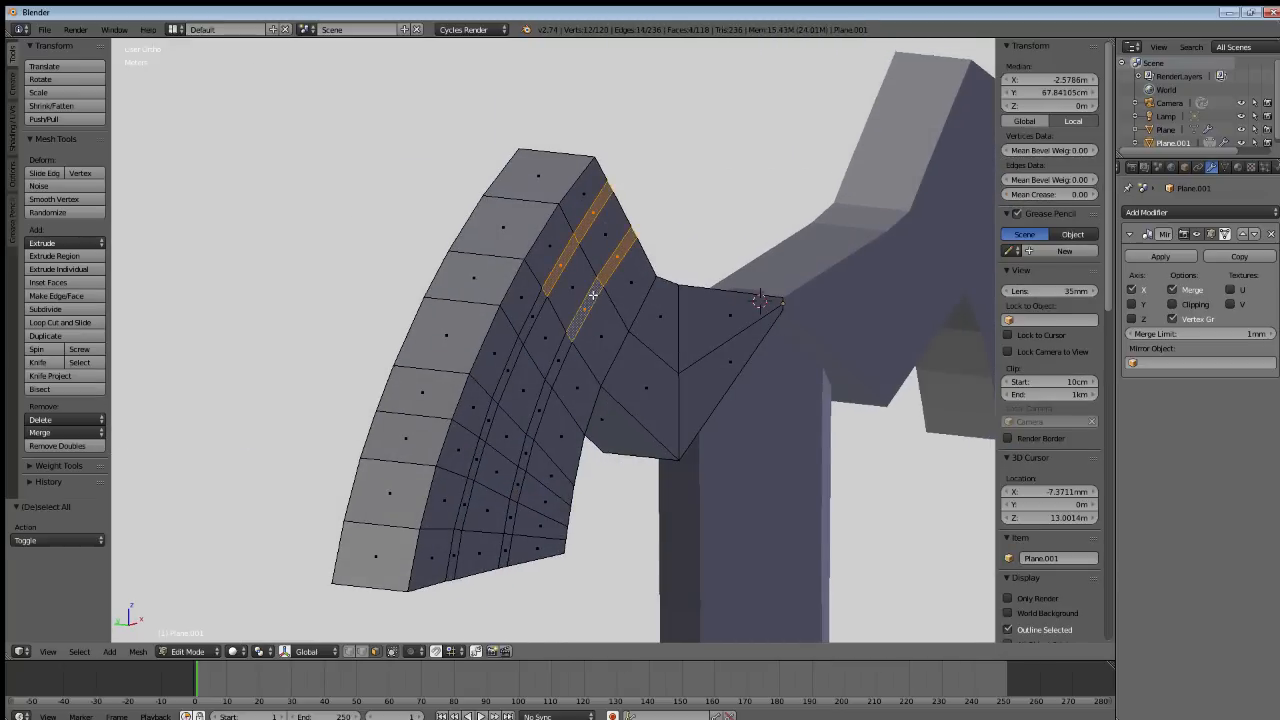
{"action": "right_click", "coordinate": [551, 367], "text": "shift"}
{"action": "right_click", "coordinate": [530, 328], "text": "shift"}
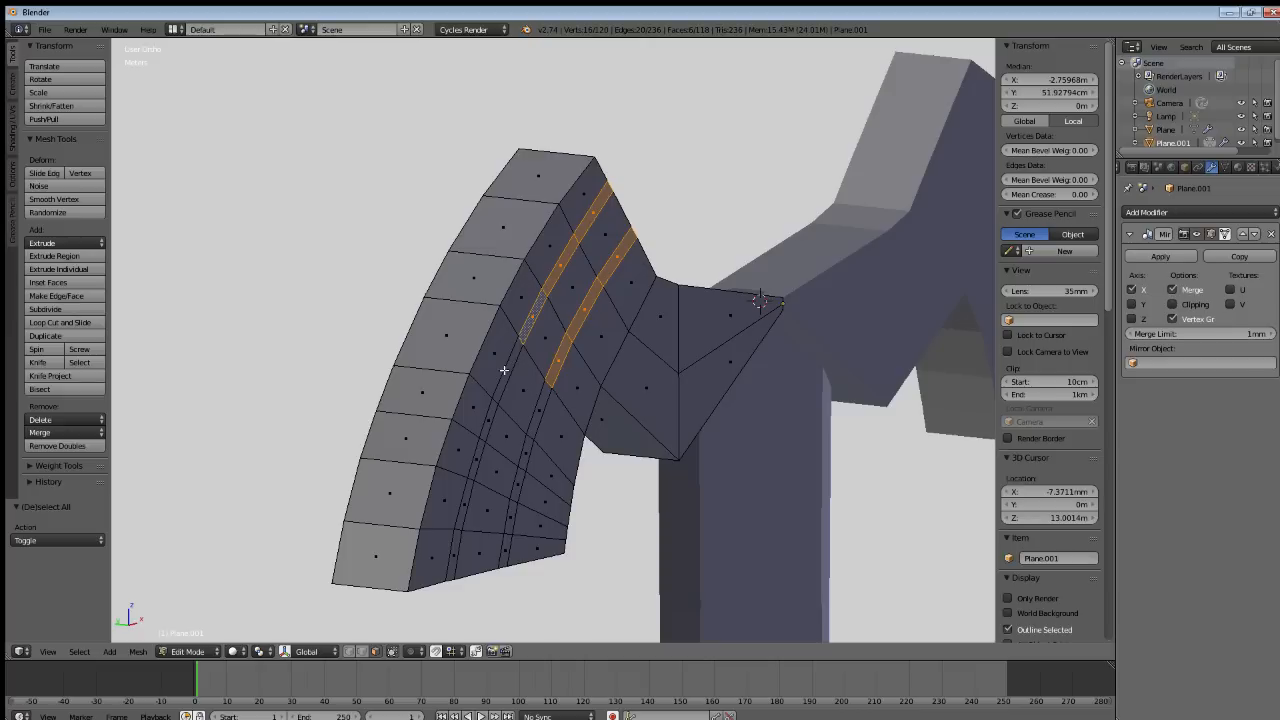
Add the remaining faces of both strips on the same side, down to the wing tip.
{"action": "right_click", "coordinate": [504, 370], "text": "shift"}
{"action": "right_click", "coordinate": [537, 418], "text": "shift"}
{"action": "right_click", "coordinate": [526, 450], "text": "shift"}
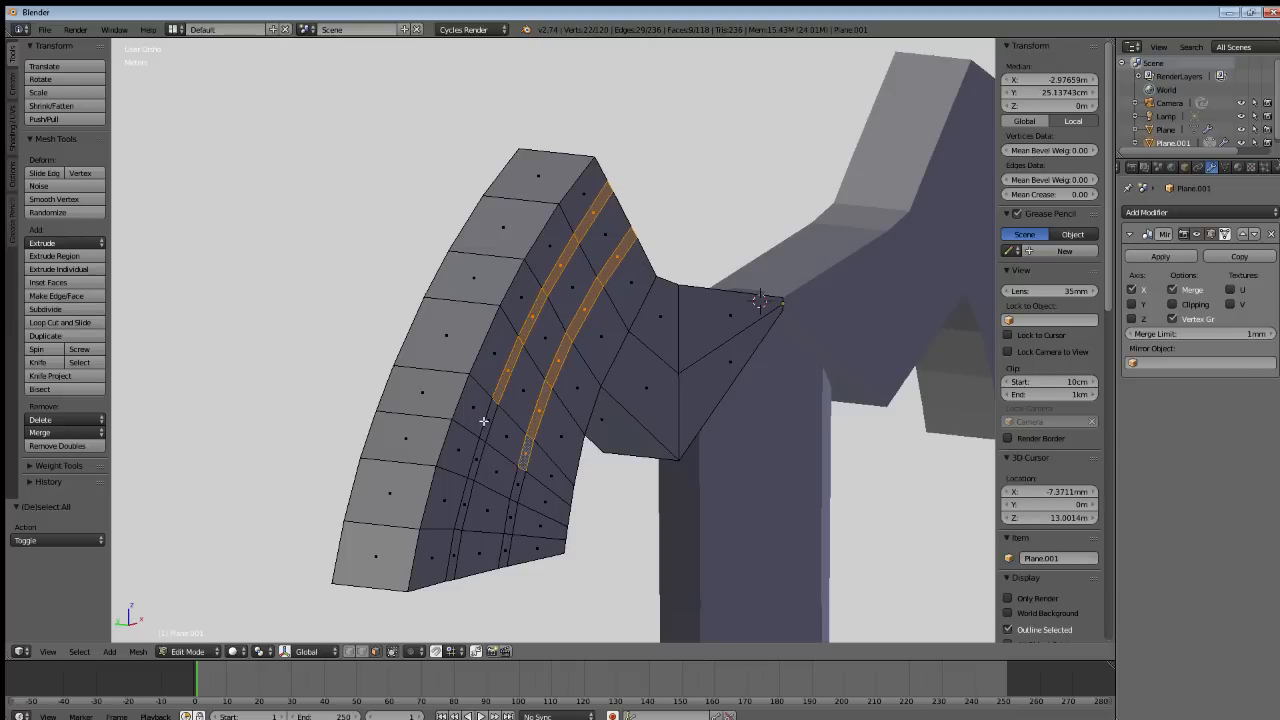
{"action": "right_click", "coordinate": [483, 420], "text": "shift"}
{"action": "right_click", "coordinate": [485, 415], "text": "shift"}
{"action": "right_click", "coordinate": [487, 418], "text": "shift"}
{"action": "right_click", "coordinate": [476, 460], "text": "shift"}
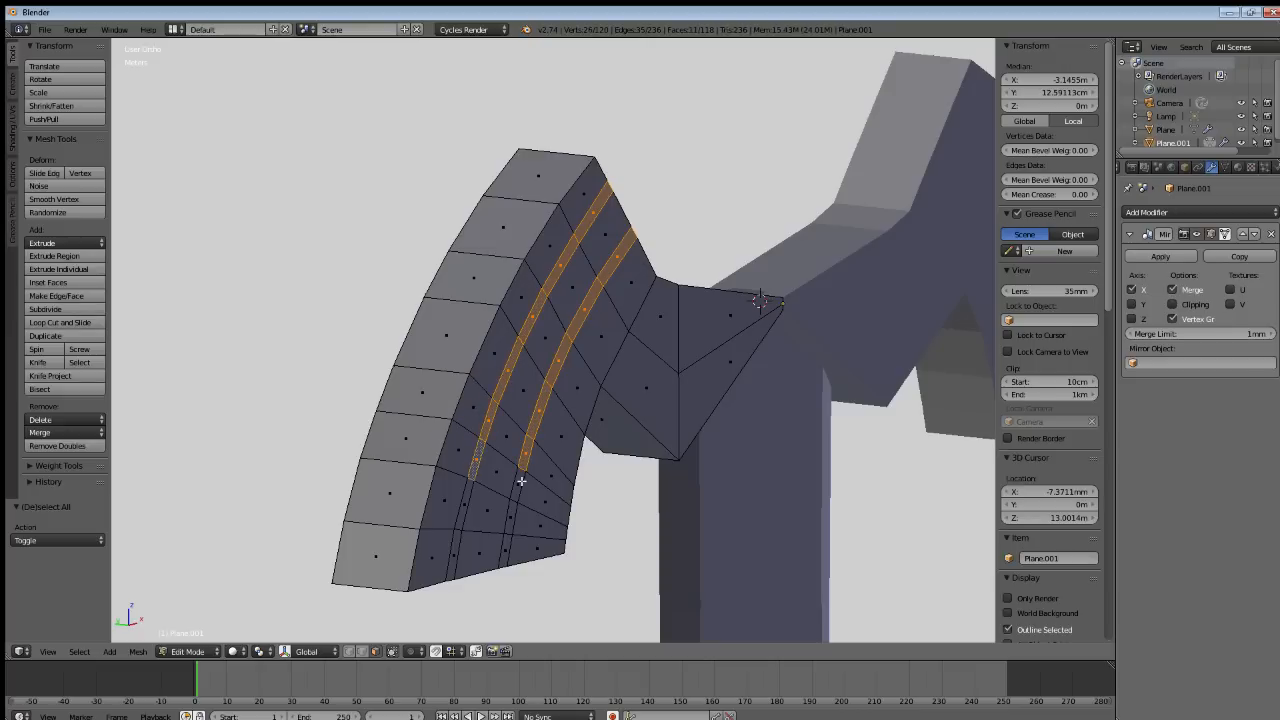
{"action": "right_click", "coordinate": [520, 482], "text": "shift"}
{"action": "right_click", "coordinate": [511, 510], "text": "shift"}
{"action": "right_click", "coordinate": [463, 510], "text": "shift"}
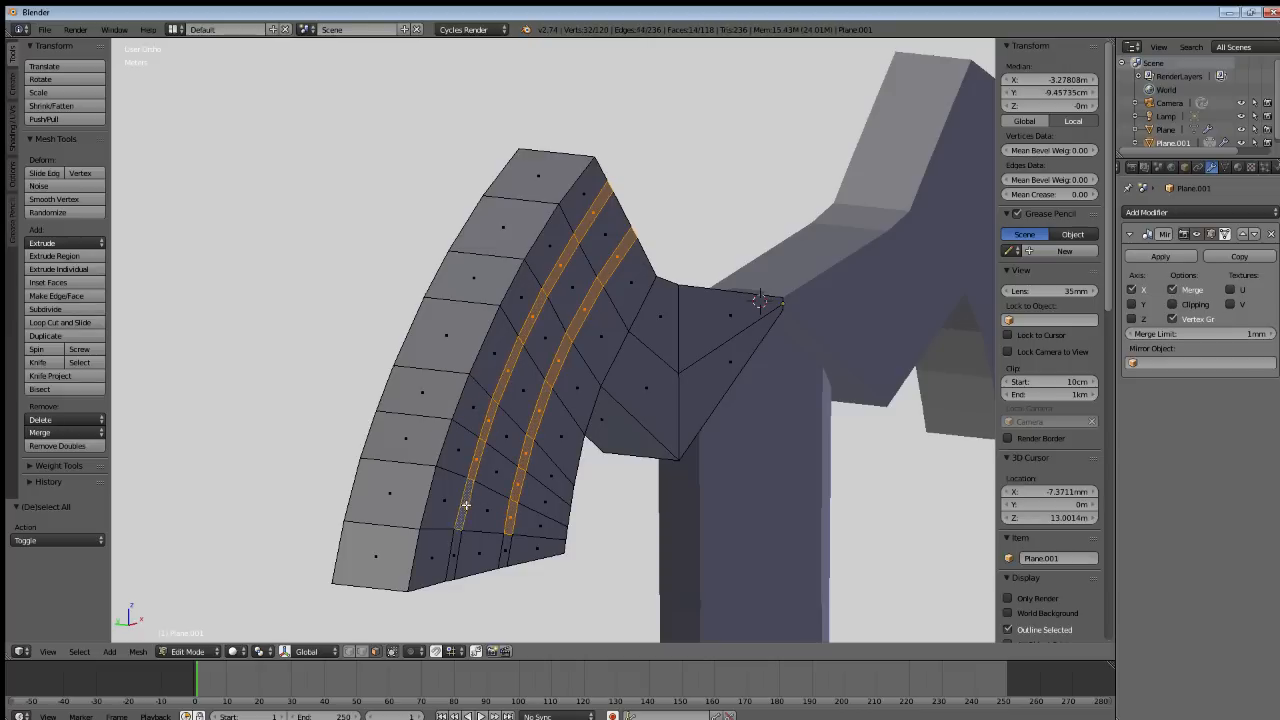
{"action": "right_click", "coordinate": [451, 545], "text": "shift"}
{"action": "right_click", "coordinate": [503, 551], "text": "shift"}
Add the upper faces of both narrow strips on the wing's other side to the selection.
{"action": "middle_click_drag", "start_coordinate": [503, 551], "coordinate": [543, 469]}
{"action": "middle_click_drag", "start_coordinate": [433, 444], "coordinate": [487, 357]}
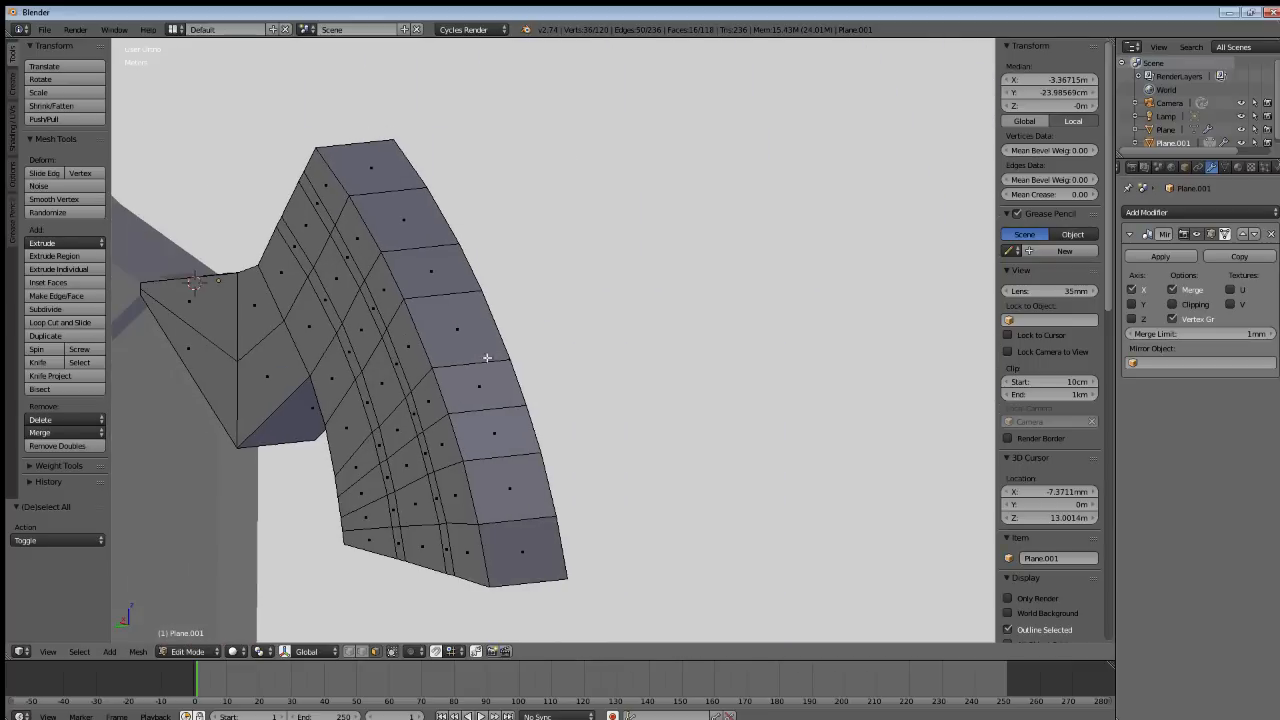
{"action": "right_click", "coordinate": [328, 217], "text": "shift"}
{"action": "right_click", "coordinate": [305, 250], "text": "shift"}
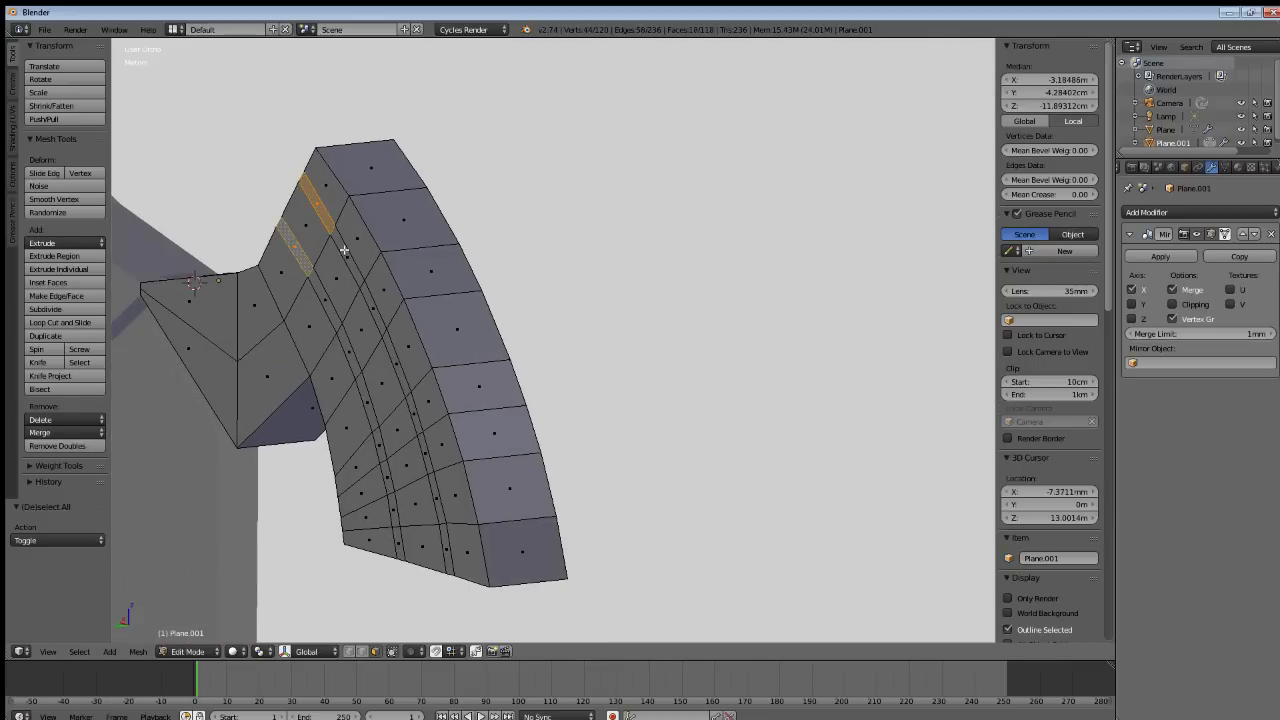
{"action": "right_click", "coordinate": [345, 255], "text": "shift"}
{"action": "right_click", "coordinate": [323, 294], "text": "shift"}
{"action": "right_click", "coordinate": [345, 349], "text": "shift"}
{"action": "right_click", "coordinate": [377, 313], "text": "shift"}
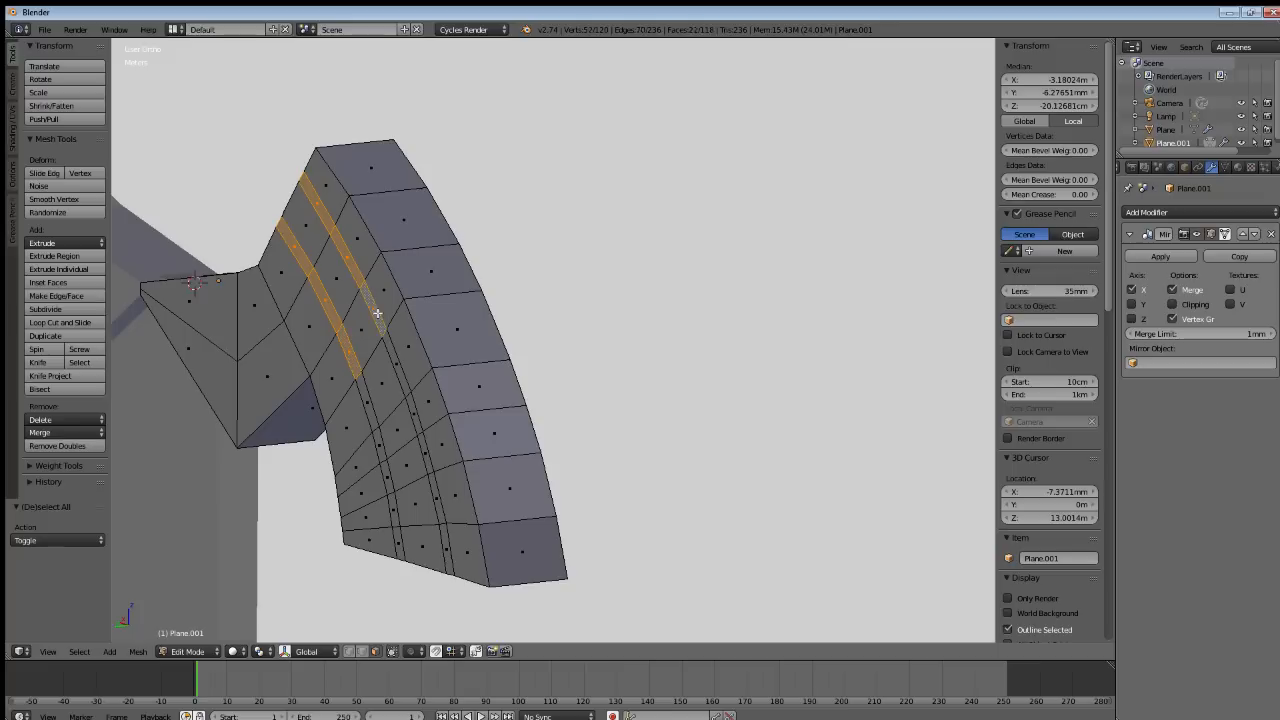
{"action": "right_click", "coordinate": [381, 366], "text": "shift"}
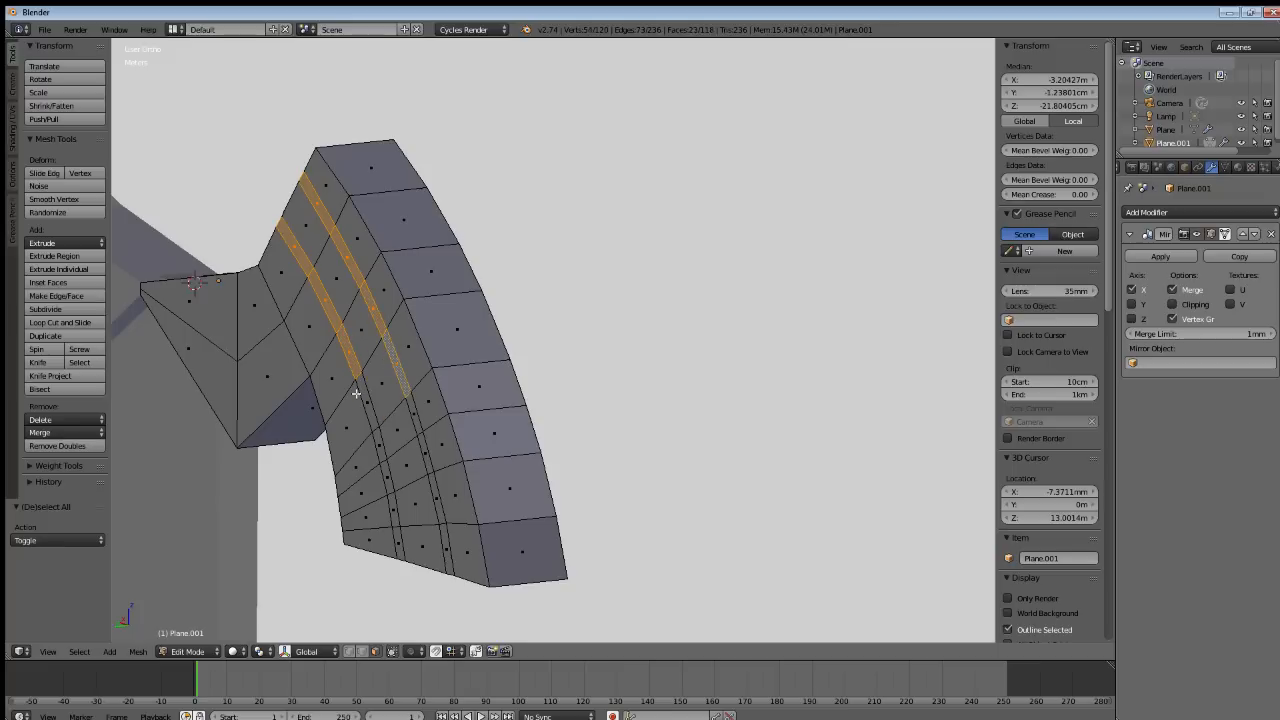
Extend the other side's strip selection over the lower faces down to the wing tip.
{"action": "right_click", "coordinate": [366, 408], "text": "shift"}
{"action": "right_click", "coordinate": [381, 446], "text": "shift"}
{"action": "right_click", "coordinate": [417, 426], "text": "shift"}
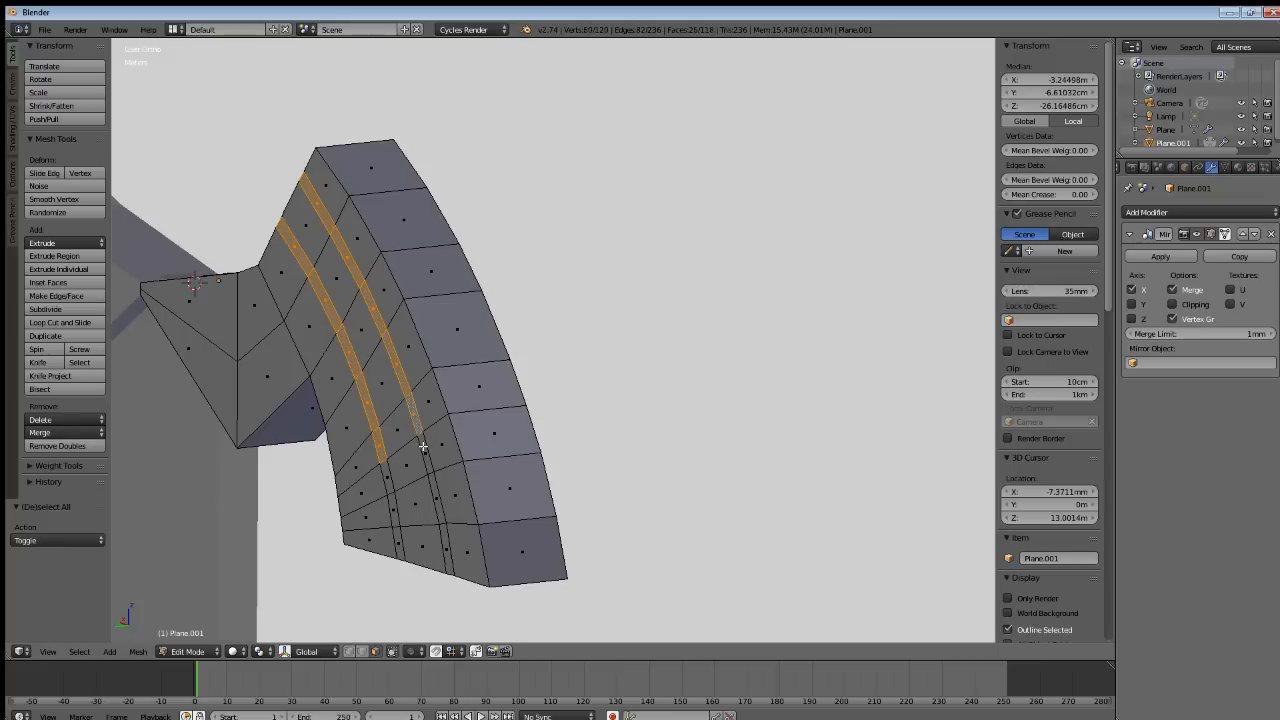
{"action": "right_click", "coordinate": [423, 447], "text": "shift"}
{"action": "right_click", "coordinate": [388, 480], "text": "shift"}
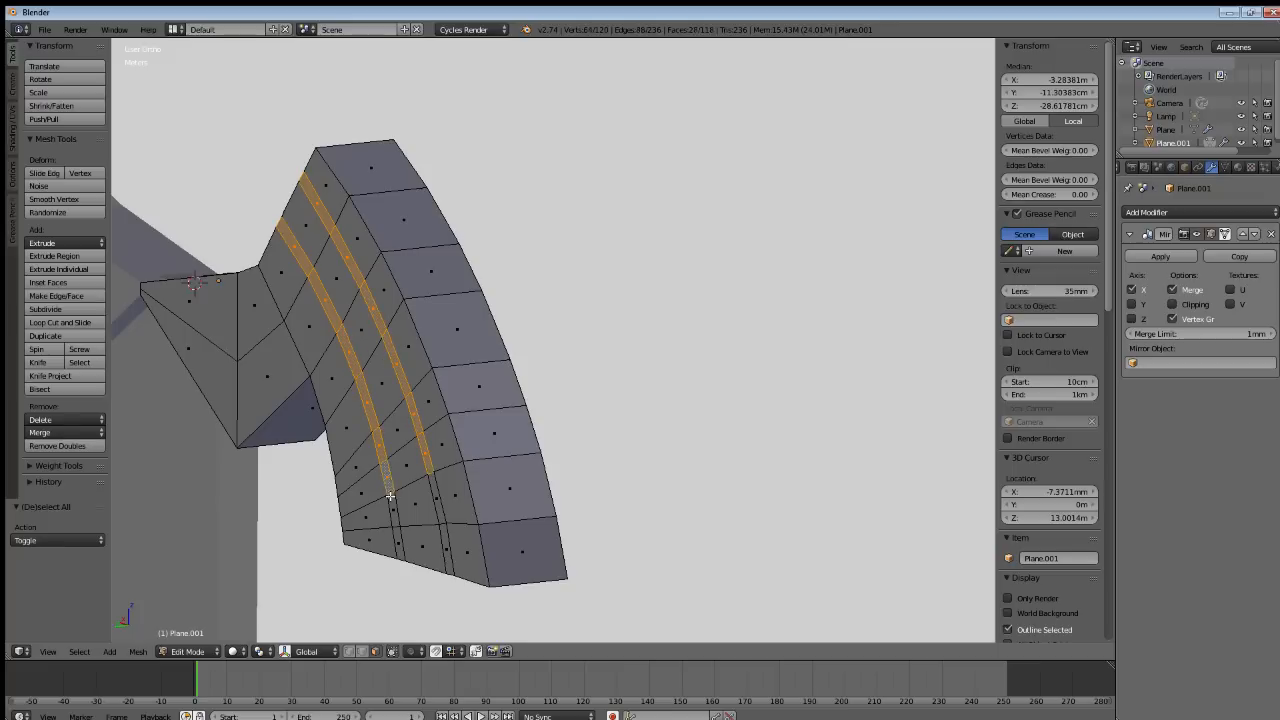
{"action": "right_click", "coordinate": [393, 510], "text": "shift"}
{"action": "right_click", "coordinate": [436, 489], "text": "shift"}
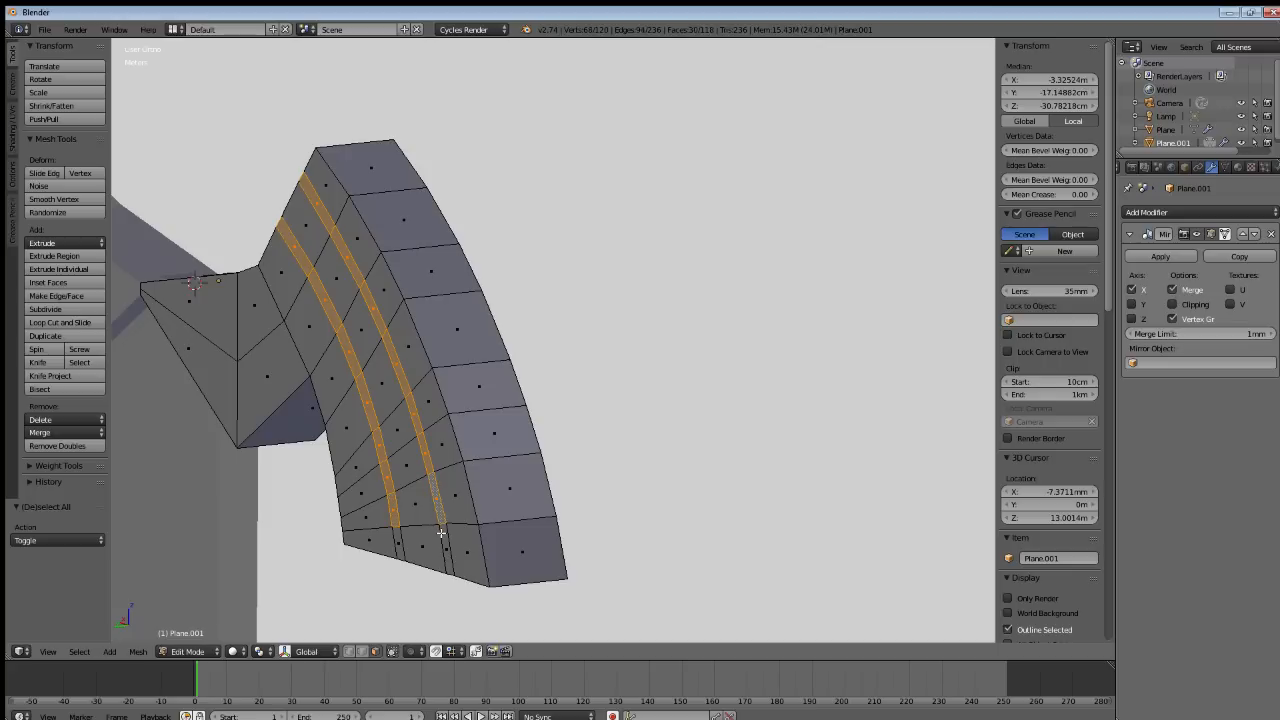
{"action": "right_click", "coordinate": [441, 533], "text": "shift"}
{"action": "right_click", "coordinate": [398, 541], "text": "shift"}
Remove the faces of the strip nearer the wing's outer curve from the other side's selection.
{"action": "mouse_move", "coordinate": [459, 497]}
{"action": "middle_mouse_down"}
{"action": "mouse_move", "coordinate": [389, 502]}
{"action": "mouse_move", "coordinate": [460, 500]}
{"action": "middle_mouse_up"}
{"action": "right_click", "coordinate": [438, 532], "text": "shift"}
{"action": "right_click", "coordinate": [430, 502], "text": "shift"}
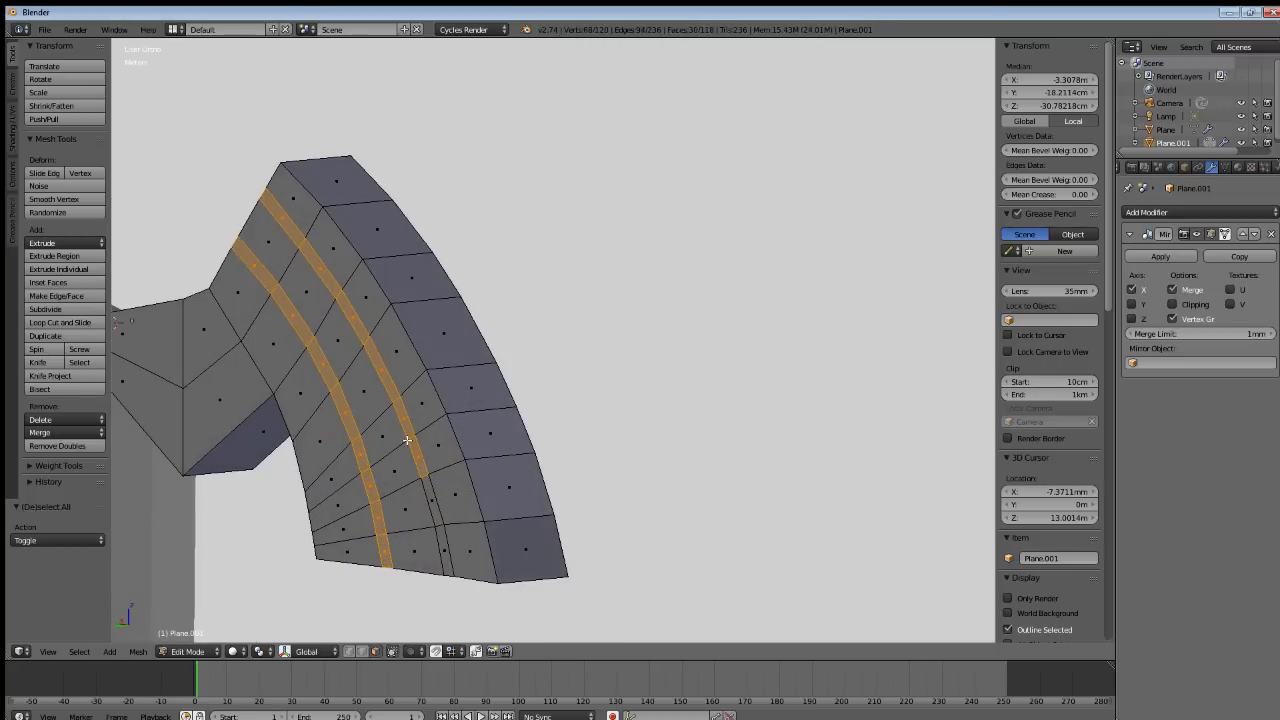
{"action": "right_click", "coordinate": [402, 421], "text": "shift"}
{"action": "right_click", "coordinate": [416, 452], "text": "shift"}
{"action": "right_click", "coordinate": [382, 370], "text": "shift"}
{"action": "right_click", "coordinate": [330, 285], "text": "shift"}
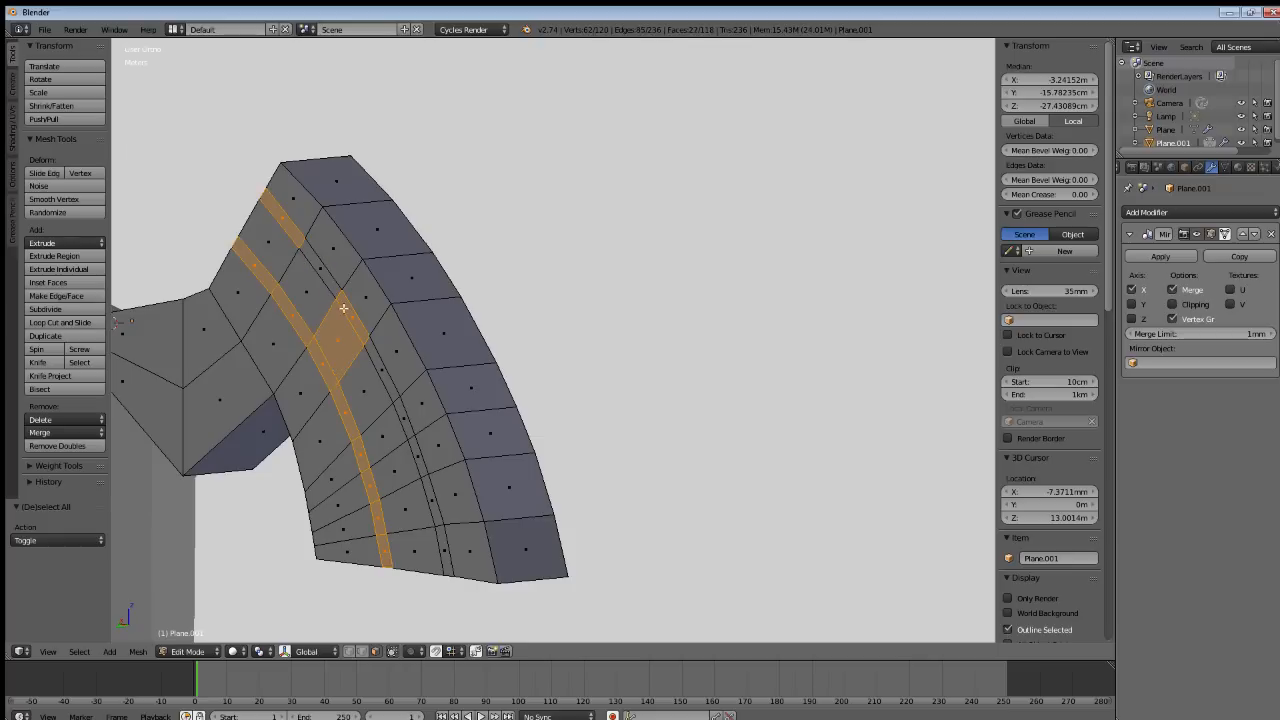
{"action": "right_click", "coordinate": [350, 318], "text": "shift"}
{"action": "right_click", "coordinate": [303, 249], "text": "shift"}
{"action": "right_click", "coordinate": [295, 239], "text": "shift"}
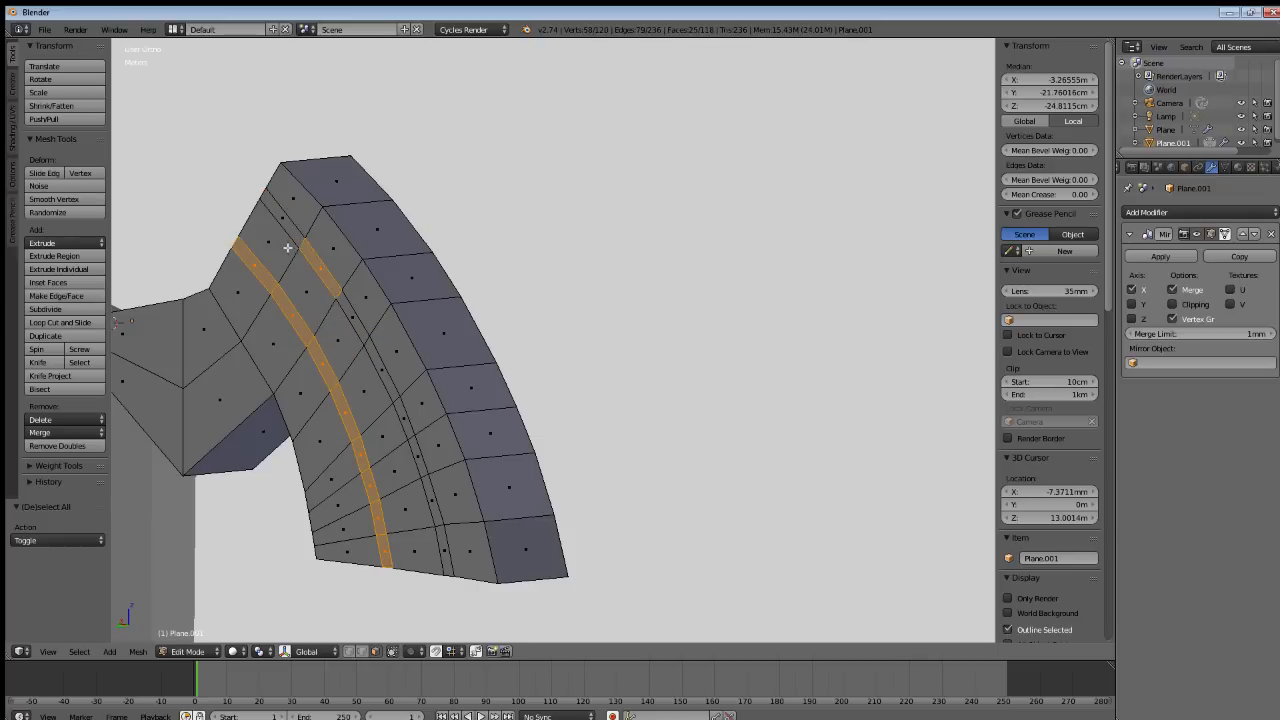
{"action": "right_click", "coordinate": [304, 251], "text": "shift"}
Deselect all remaining faces of both narrow strips on this side of the wing, from its upper end down to the tip.
{"action": "right_click", "coordinate": [244, 274], "text": "shift"}
{"action": "right_click", "coordinate": [289, 320], "text": "shift"}
{"action": "right_click", "coordinate": [298, 338], "text": "shift"}
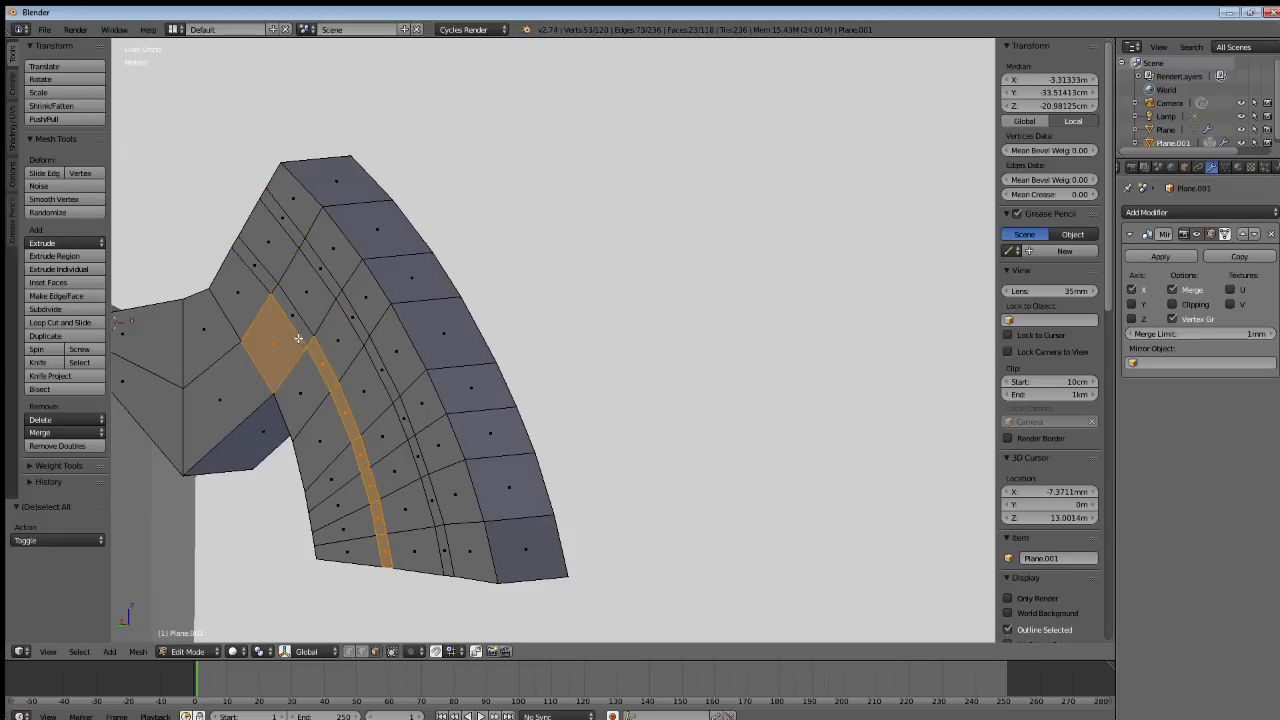
{"action": "right_click", "coordinate": [298, 338], "text": "shift"}
{"action": "right_click", "coordinate": [334, 367], "text": "shift"}
{"action": "right_click", "coordinate": [348, 416], "text": "shift"}
{"action": "right_click", "coordinate": [360, 460], "text": "shift"}
{"action": "right_click", "coordinate": [370, 490], "text": "shift"}
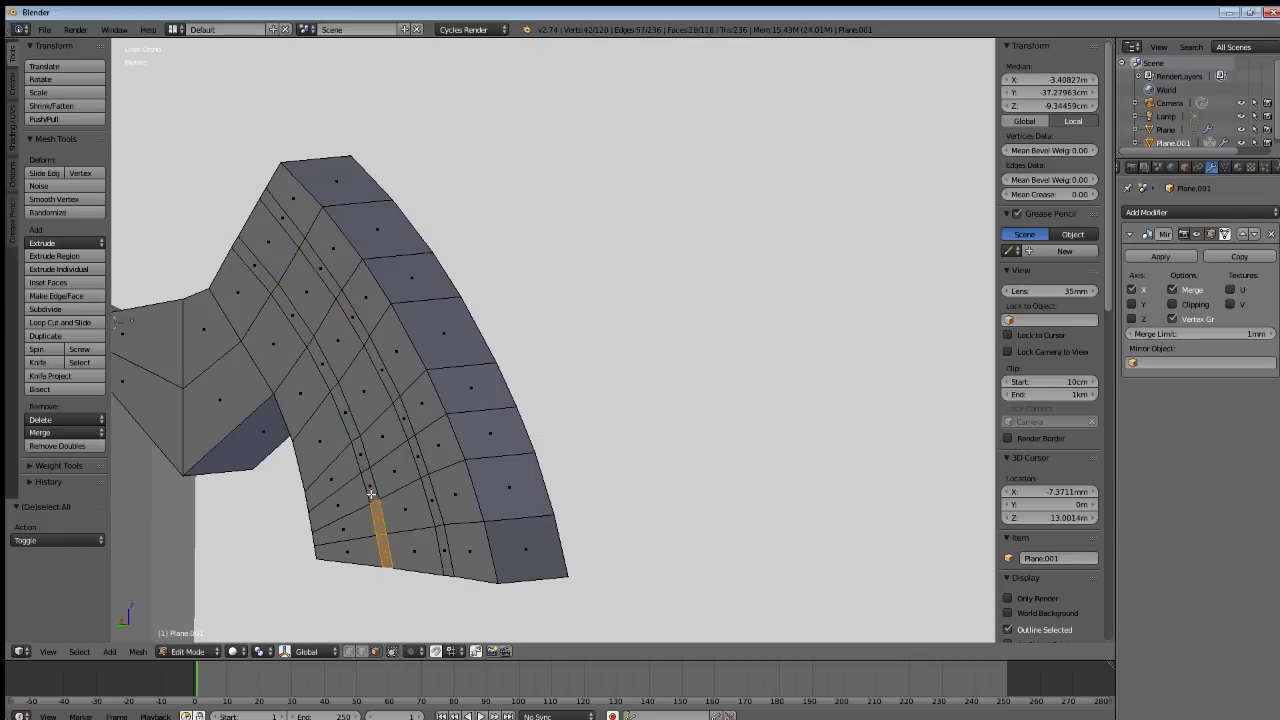
{"action": "right_click", "coordinate": [376, 514], "text": "shift"}
{"action": "right_click", "coordinate": [384, 545], "text": "shift"}
Extrude the two selected strips on the wing's opposite side inward about 10 cm to recess them, and clear the selection.
{"action": "middle_click_drag", "start_coordinate": [492, 441], "coordinate": [340, 374]}
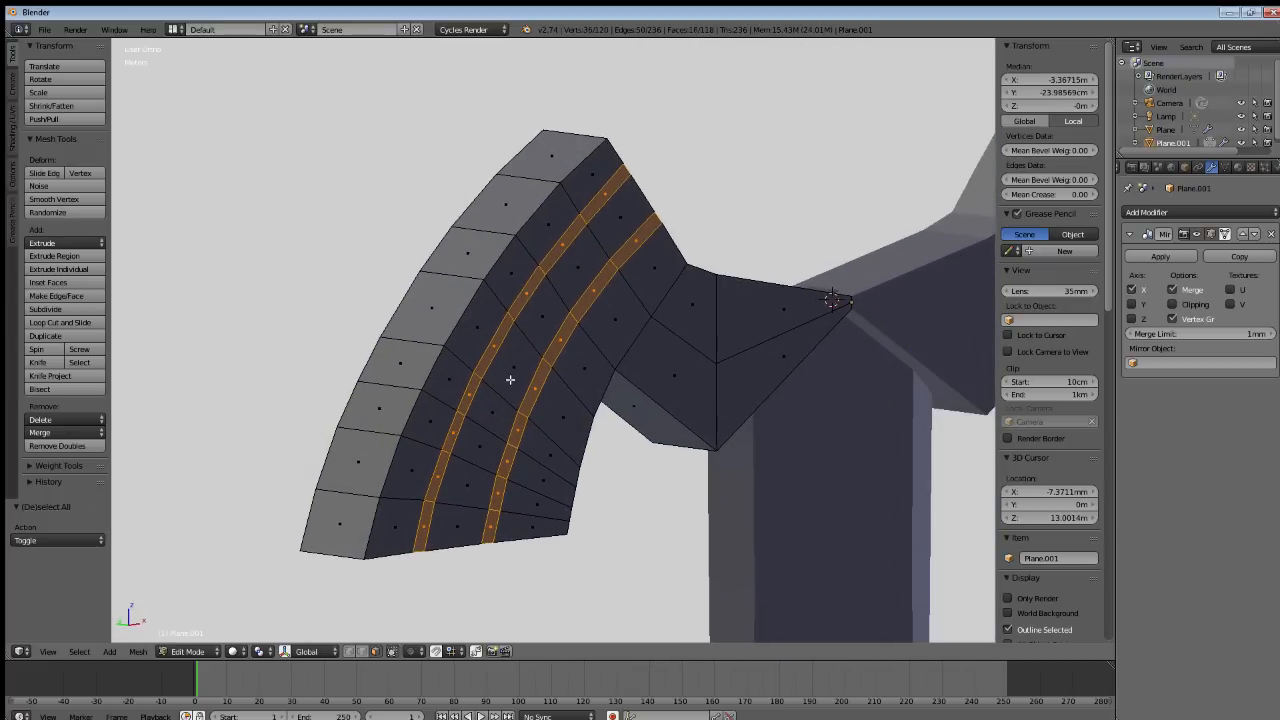
{"action": "key", "text": "e"}
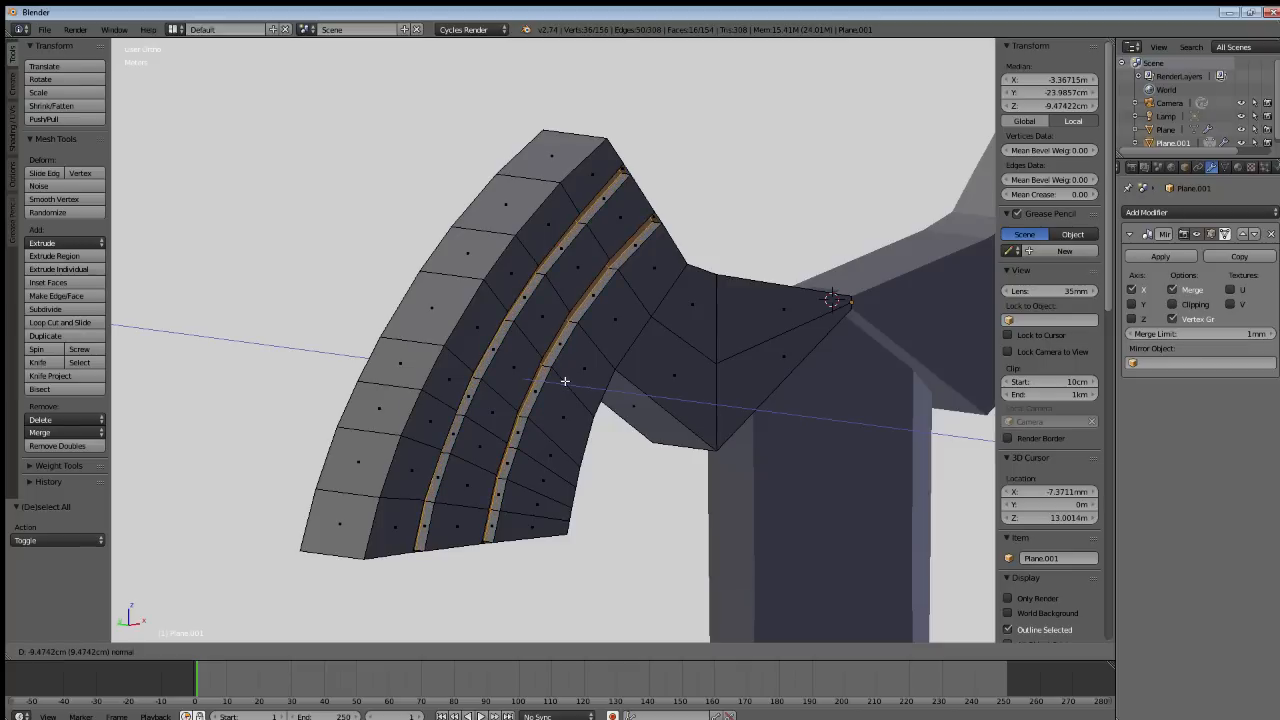
{"action": "left_click", "coordinate": [565, 381]}
{"action": "key", "text": "a"}
Select the upper faces of both narrow strips on the wing's unrecessed side.
{"action": "middle_click_drag", "start_coordinate": [449, 380], "coordinate": [500, 343]}
{"action": "right_click", "coordinate": [314, 238], "text": "alt"}
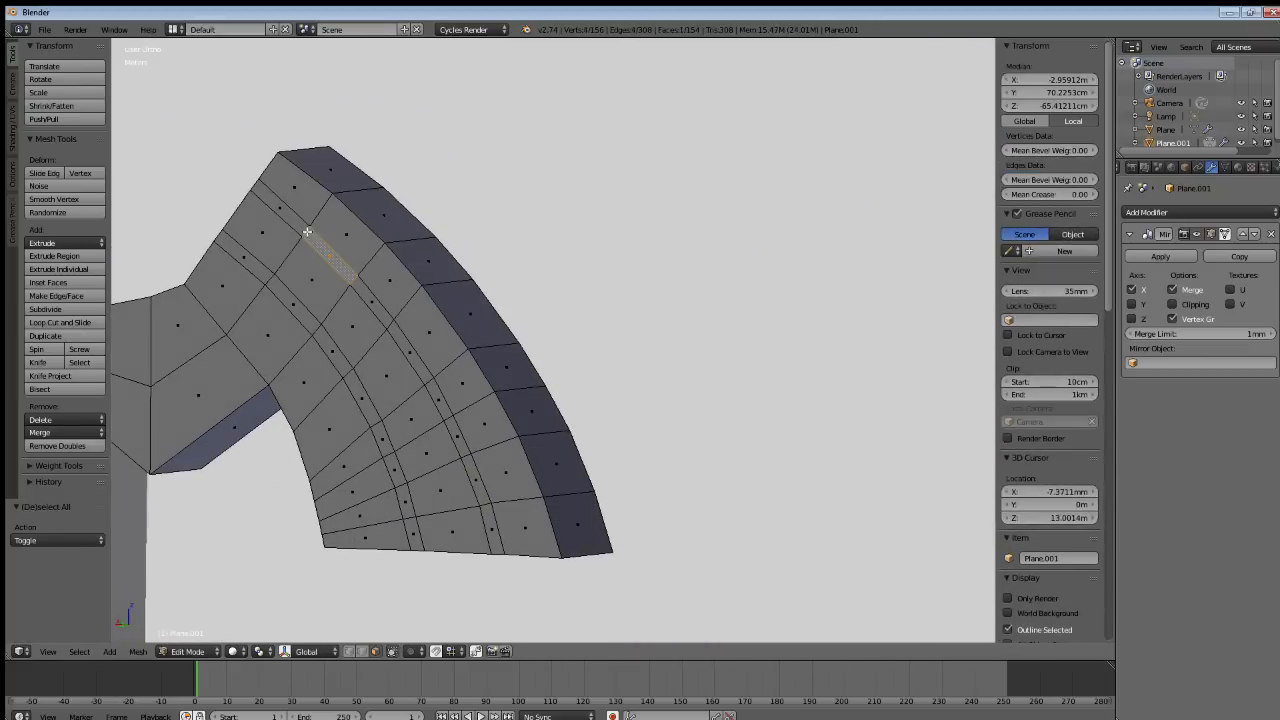
{"action": "right_click", "coordinate": [255, 266], "text": "shift"}
{"action": "right_click", "coordinate": [292, 304], "text": "shift"}
{"action": "right_click", "coordinate": [337, 356], "text": "shift"}
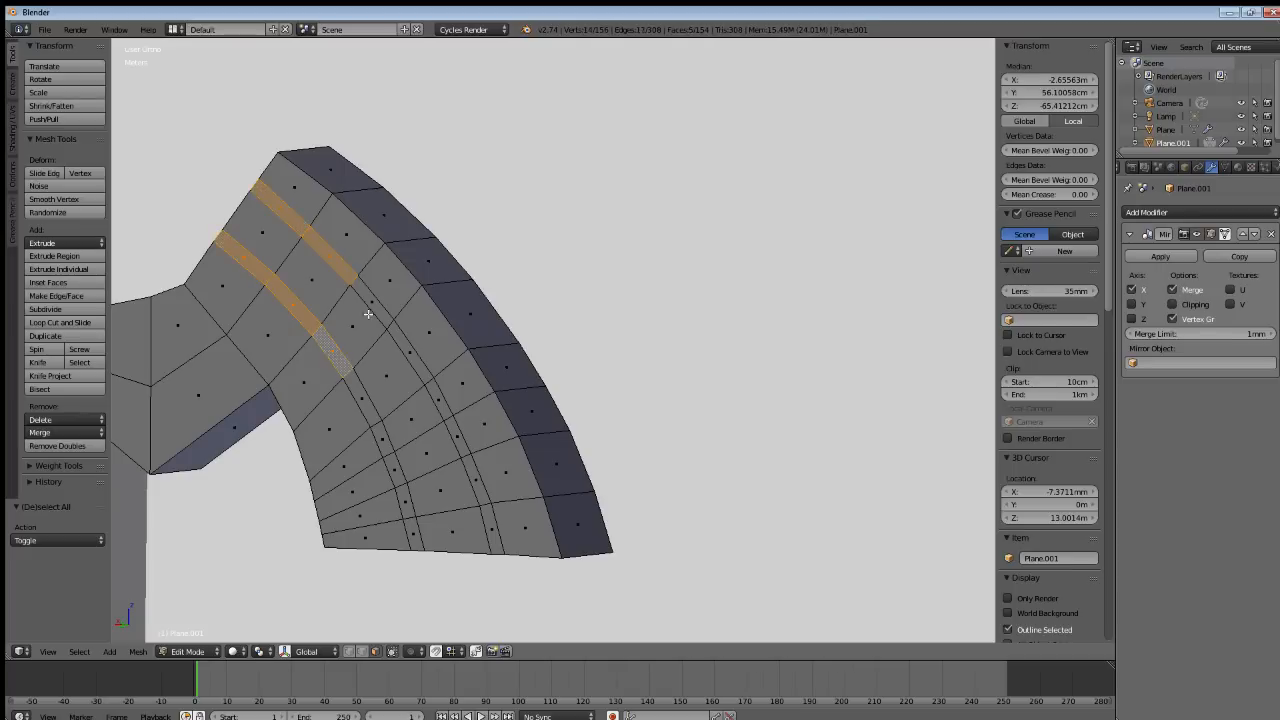
{"action": "right_click", "coordinate": [368, 312], "text": "shift"}
{"action": "right_click", "coordinate": [371, 310], "text": "shift"}
{"action": "right_click", "coordinate": [383, 316], "text": "shift"}
{"action": "right_click", "coordinate": [398, 338], "text": "shift"}
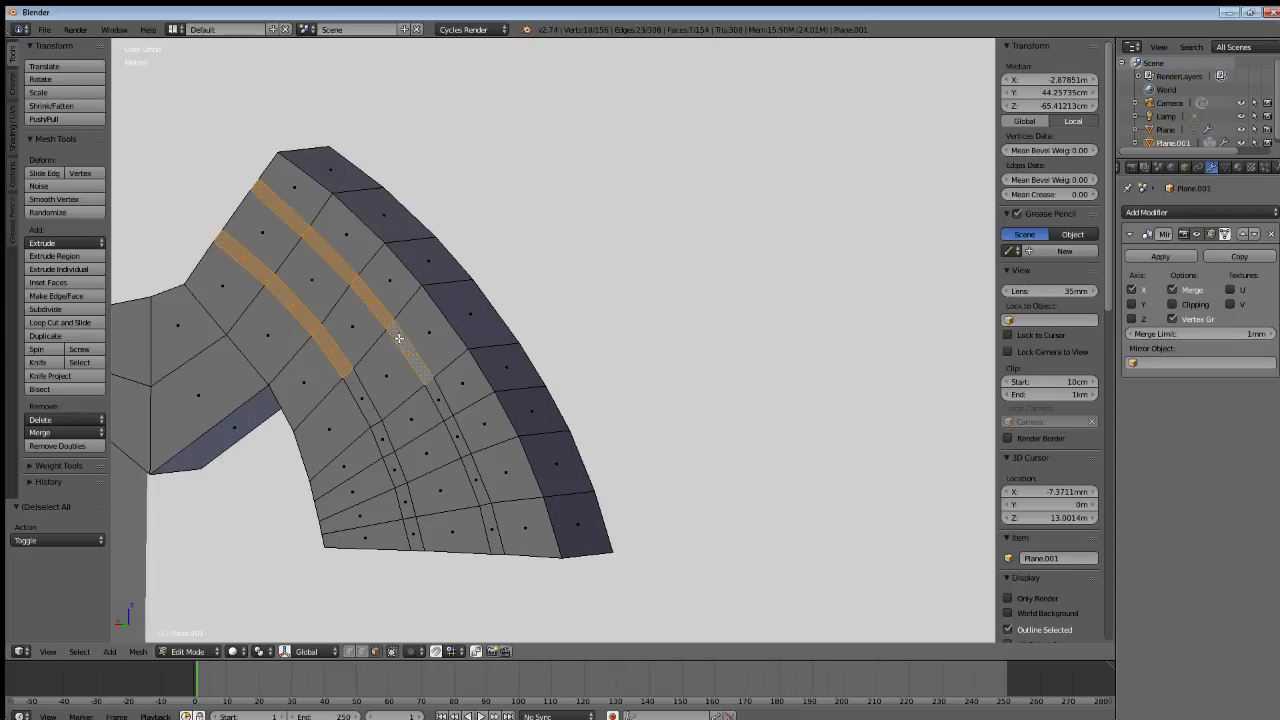
Extend the selection of both strips over their lower faces down to the wing tip.
{"action": "right_click", "coordinate": [366, 410], "text": "shift"}
{"action": "right_click", "coordinate": [384, 448], "text": "shift"}
{"action": "right_click", "coordinate": [437, 401], "text": "shift"}
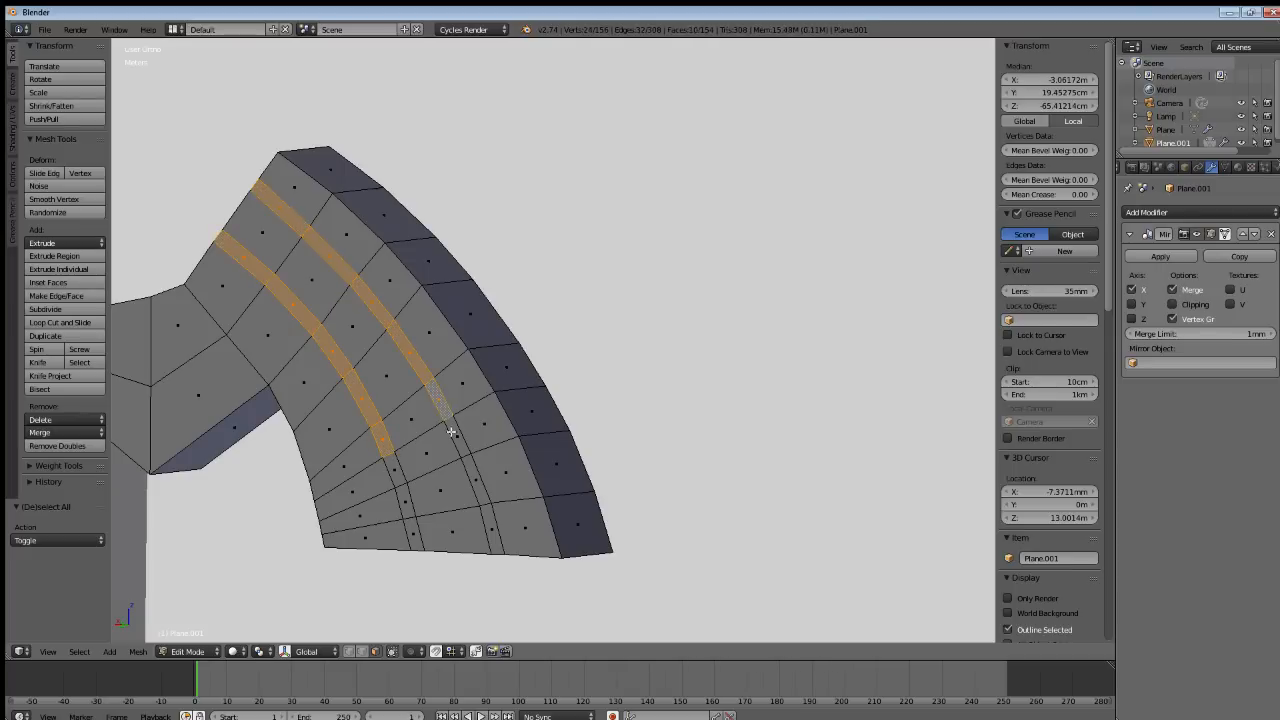
{"action": "right_click", "coordinate": [451, 431], "text": "shift"}
{"action": "right_click", "coordinate": [397, 472], "text": "shift"}
{"action": "right_click", "coordinate": [405, 500], "text": "shift"}
{"action": "right_click", "coordinate": [471, 474], "text": "shift"}
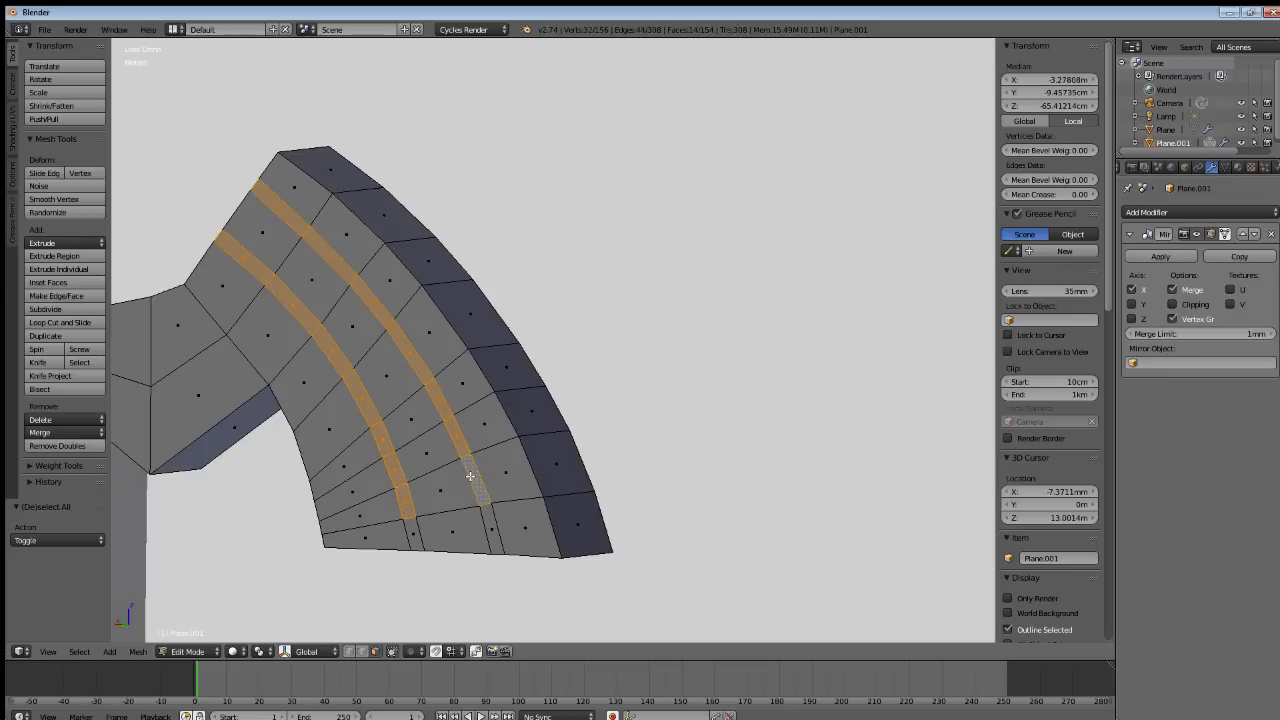
{"action": "right_click", "coordinate": [476, 519], "text": "shift"}
{"action": "right_click", "coordinate": [409, 528], "text": "shift"}
Extrude the selected strips inward about 14.2 cm to form grooves, and clear the selection.
{"action": "key", "text": "e"}
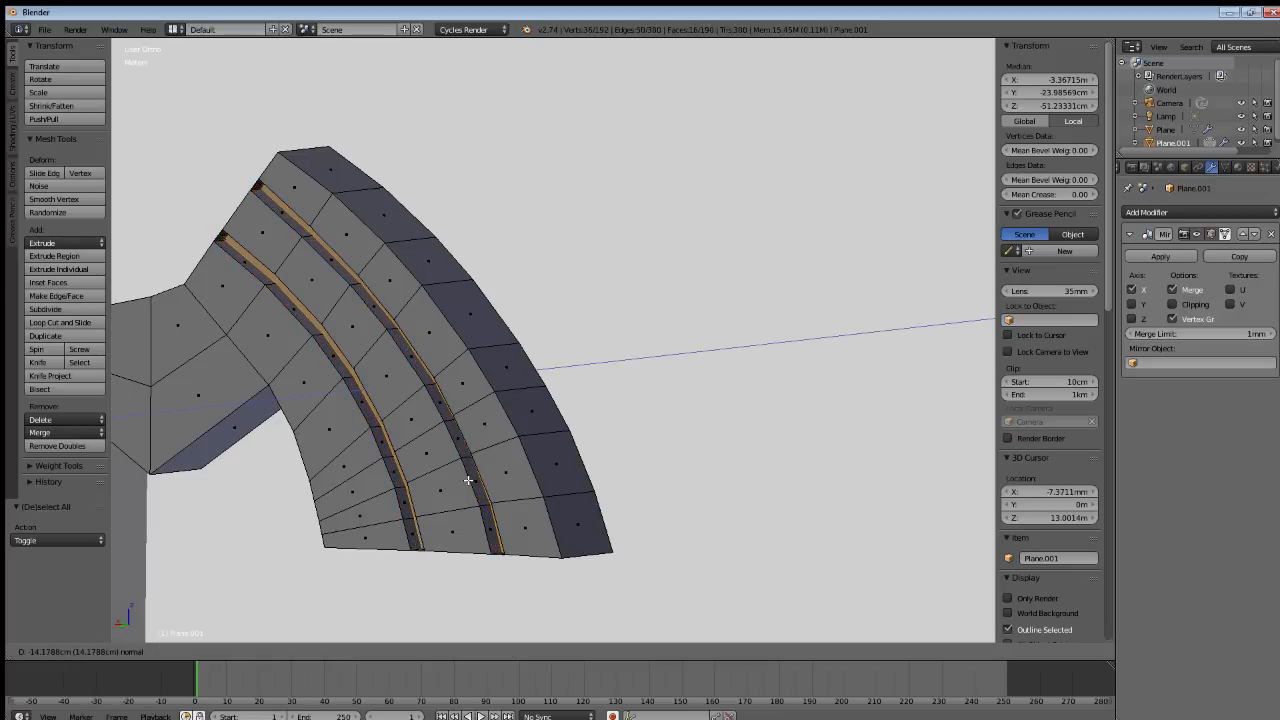
{"action": "left_click", "coordinate": [468, 480]}
{"action": "key", "text": "a"}
Delete the full-thickness end faces and the small groove caps of both grooves at the wing's upper end.
{"action": "scroll", "coordinate": [277, 371], "scroll_direction": "up", "scroll_amount": 5}
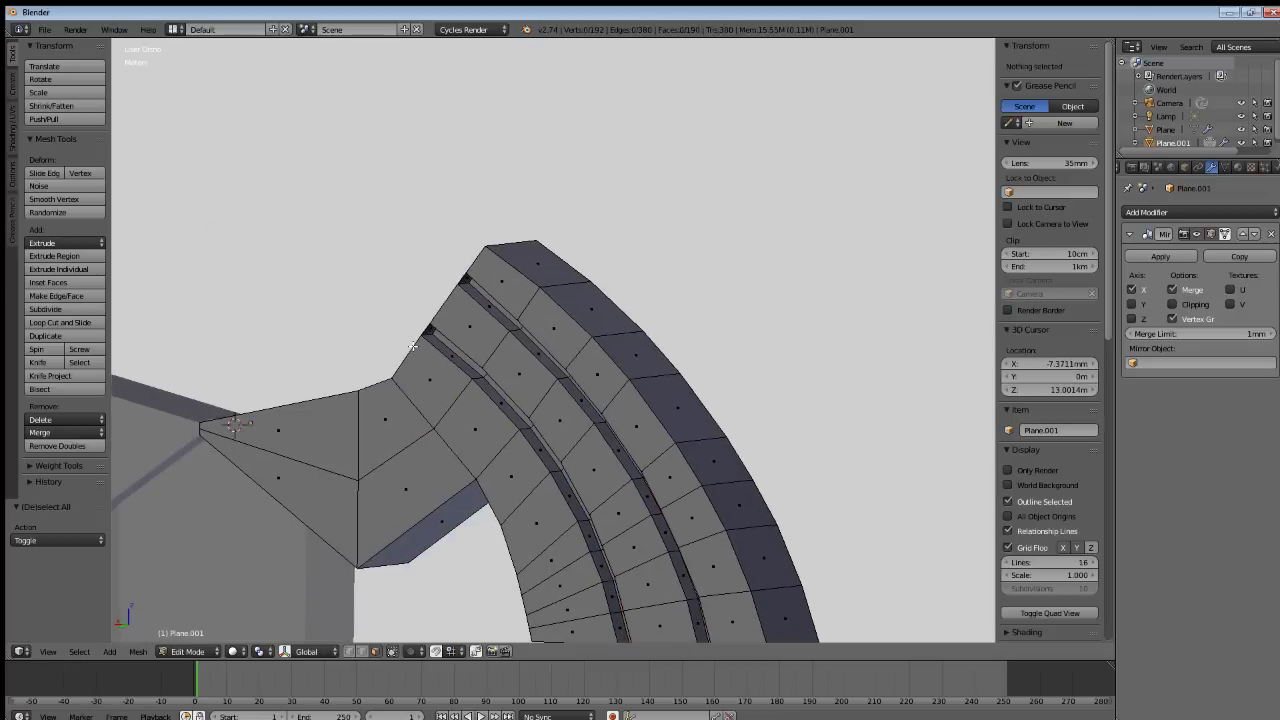
{"action": "right_click", "coordinate": [335, 189]}
{"action": "right_click", "coordinate": [247, 320], "text": "shift"}
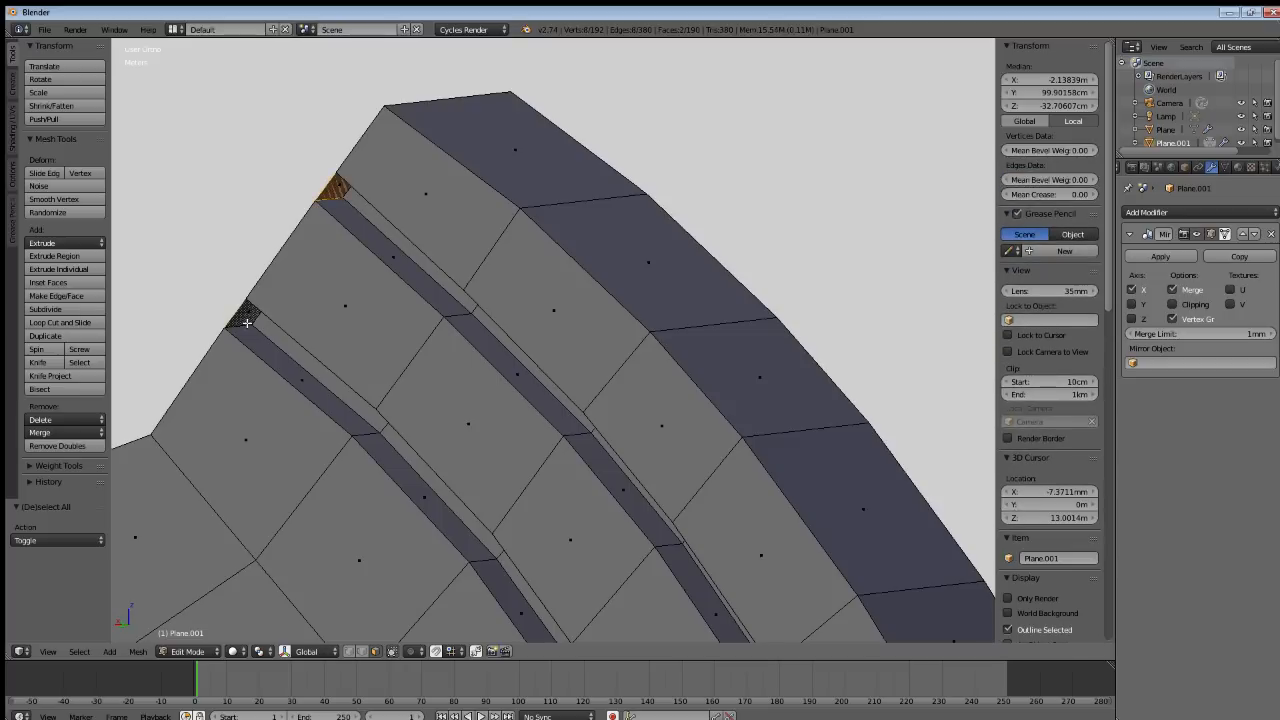
{"action": "key", "text": "x"}
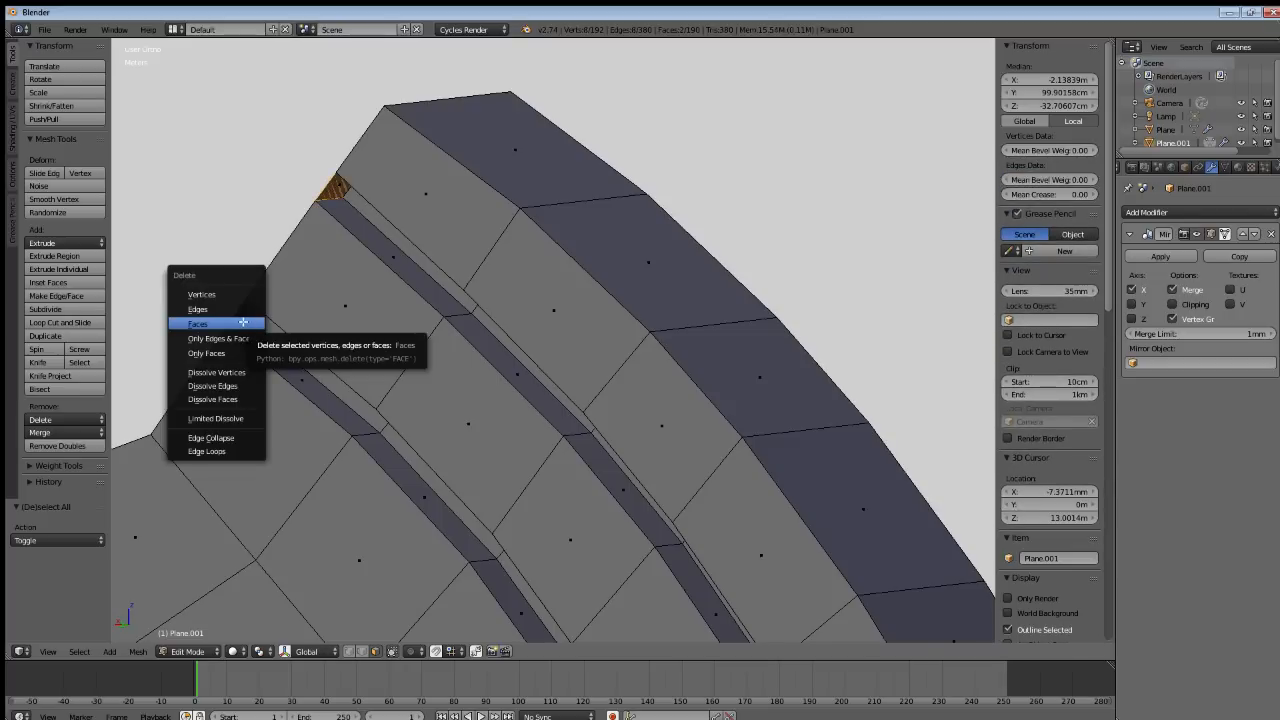
{"action": "left_click", "coordinate": [243, 323]}
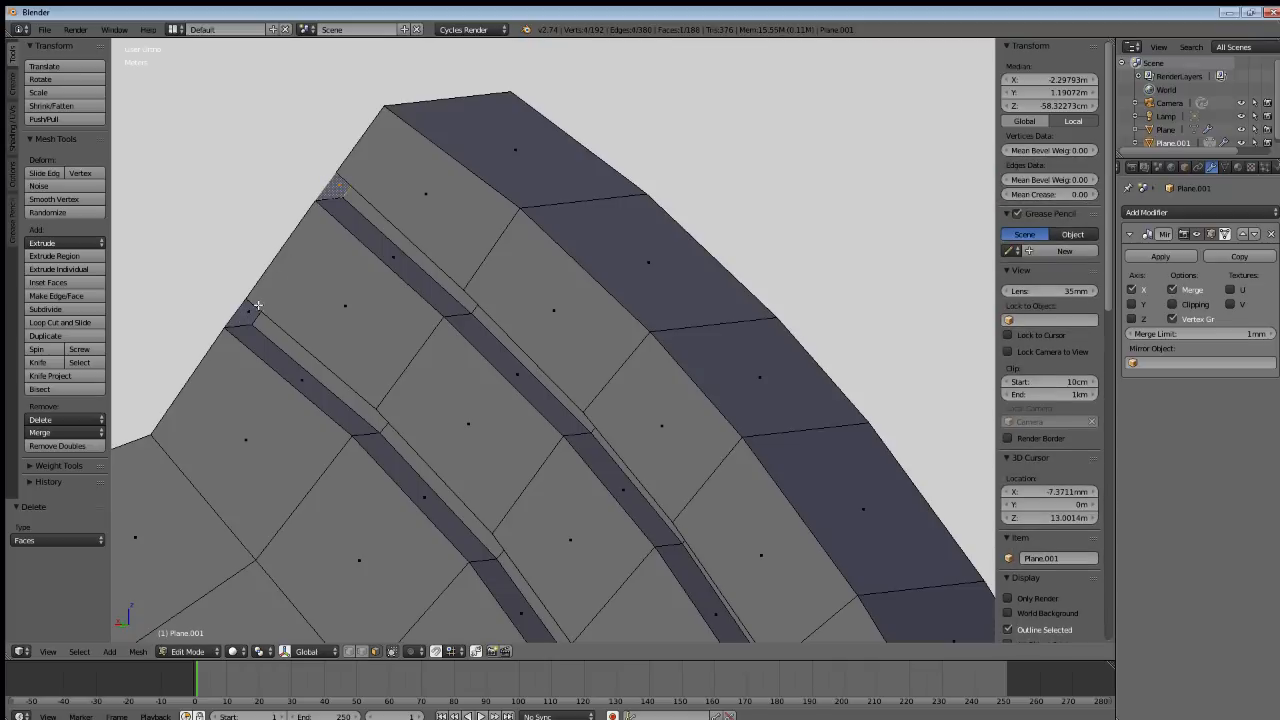
{"action": "key", "text": "x"}
{"action": "left_click", "coordinate": [252, 308]}
Delete the small groove caps and the full-thickness end faces behind them at the wing's lower tip.
{"action": "middle_click_drag", "start_coordinate": [369, 423], "coordinate": [180, 92]}
{"action": "middle_click_drag", "start_coordinate": [497, 426], "coordinate": [378, 171], "text": "shift"}
{"action": "middle_click_drag", "start_coordinate": [438, 338], "coordinate": [485, 392]}
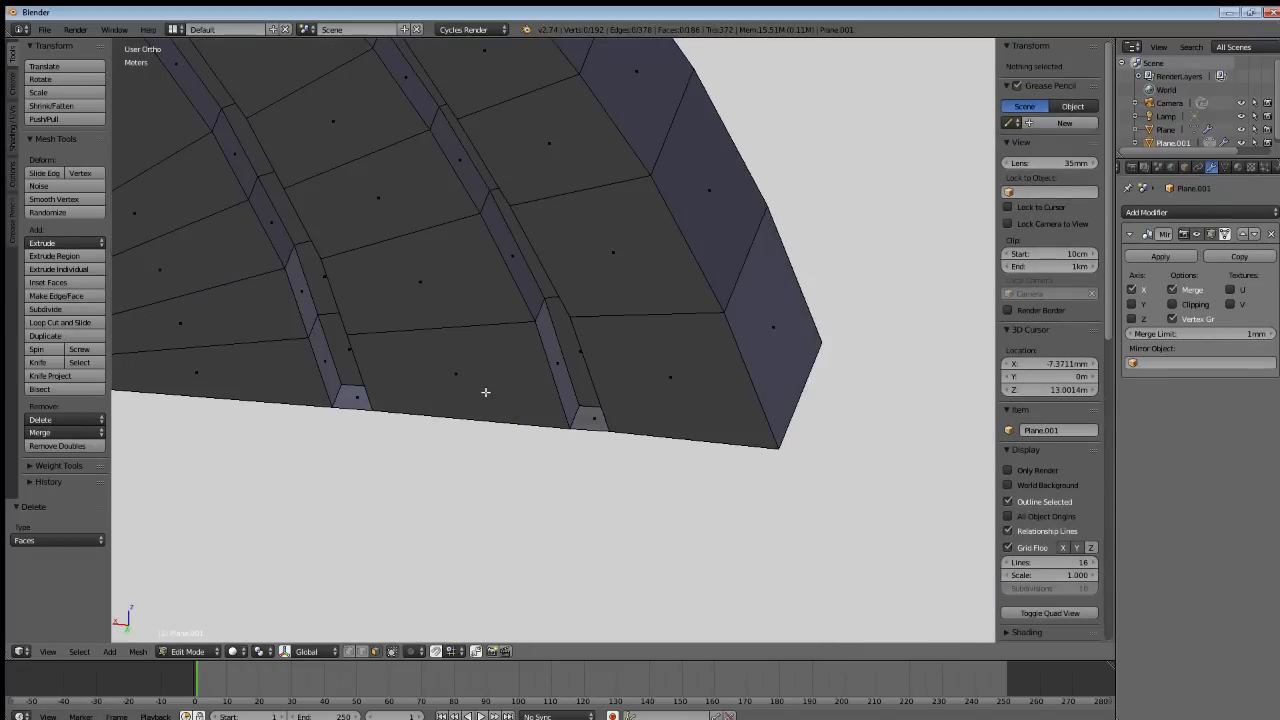
{"action": "right_click", "coordinate": [345, 395]}
{"action": "right_click", "coordinate": [591, 416], "text": "shift"}
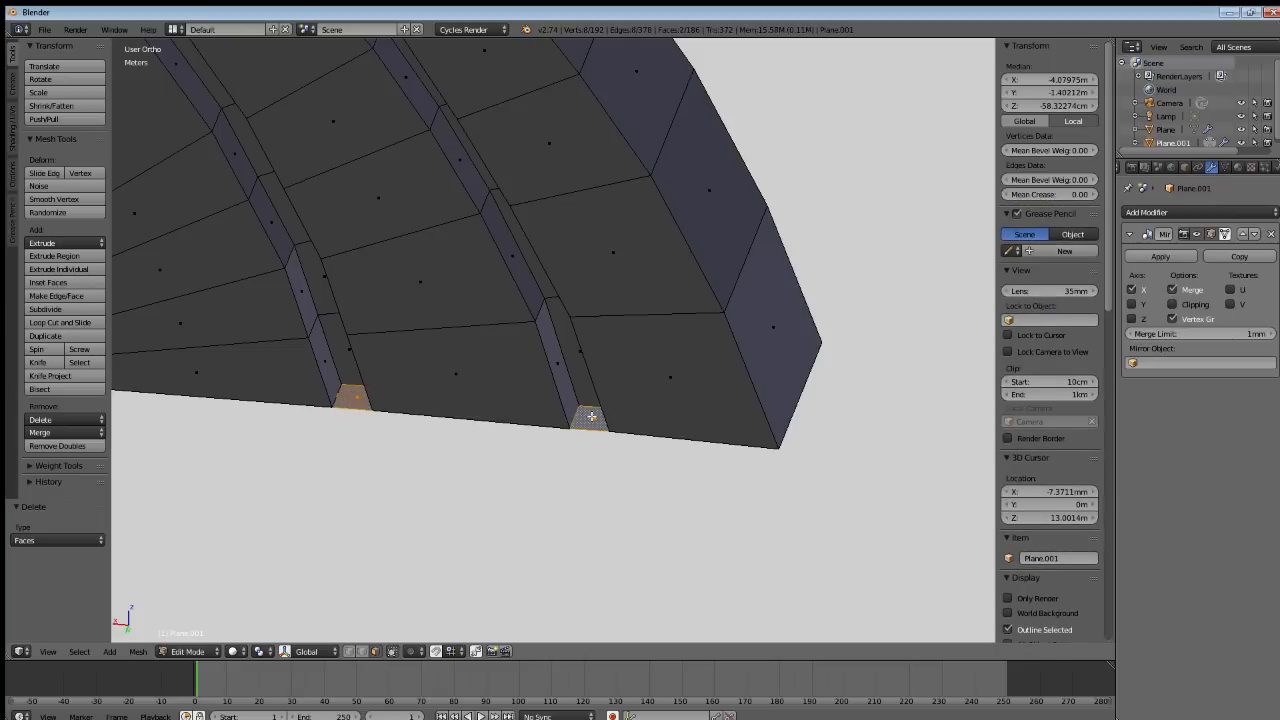
{"action": "key", "text": "x"}
{"action": "left_click", "coordinate": [592, 416]}
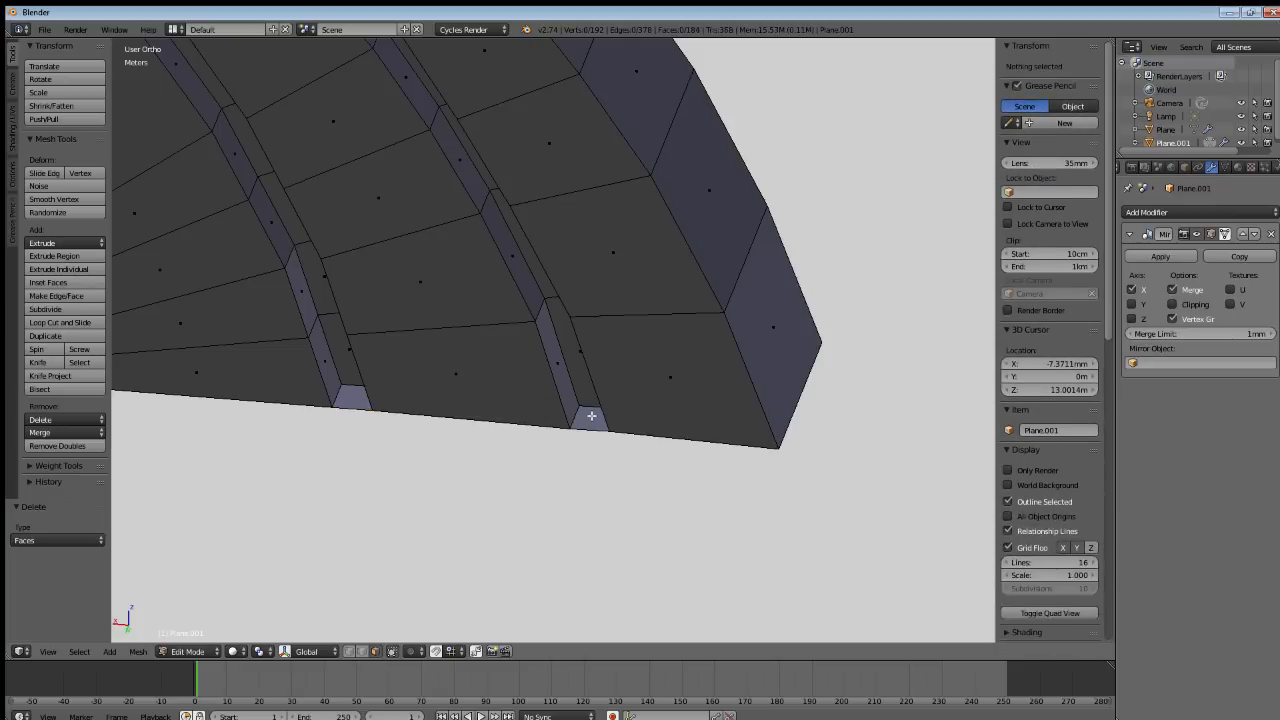
{"action": "key", "text": "x"}
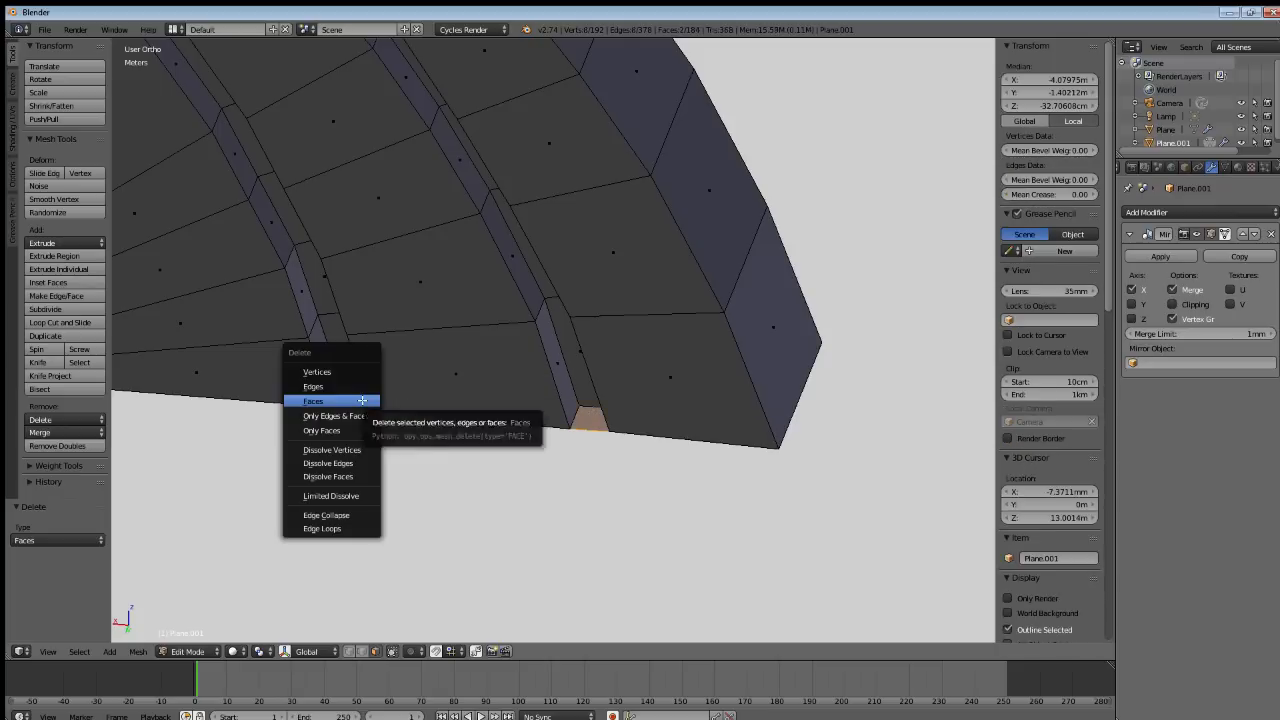
{"action": "left_click", "coordinate": [350, 397]}
Delete the small caps closing the opposite side's two grooves at the wing's lower tip.
{"action": "middle_click_drag", "start_coordinate": [586, 373], "coordinate": [431, 284]}
{"action": "right_click", "coordinate": [657, 340]}
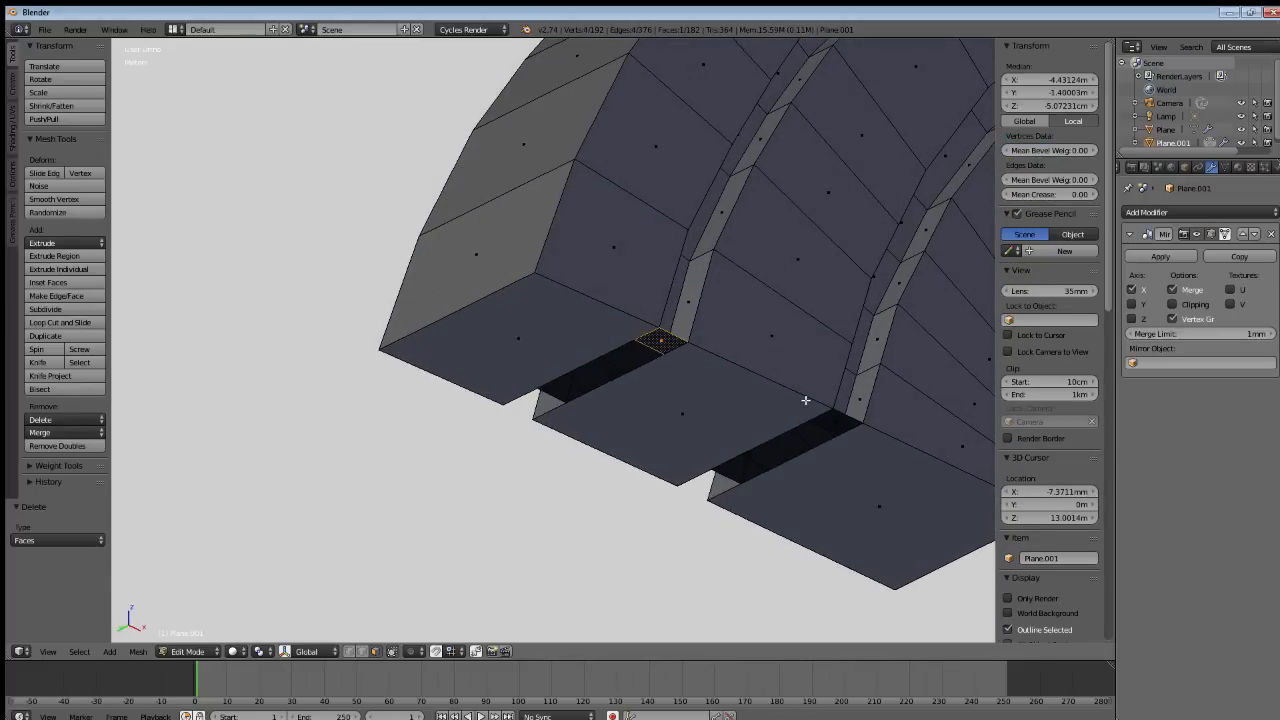
{"action": "key", "text": "x"}
{"action": "left_click", "coordinate": [836, 421]}
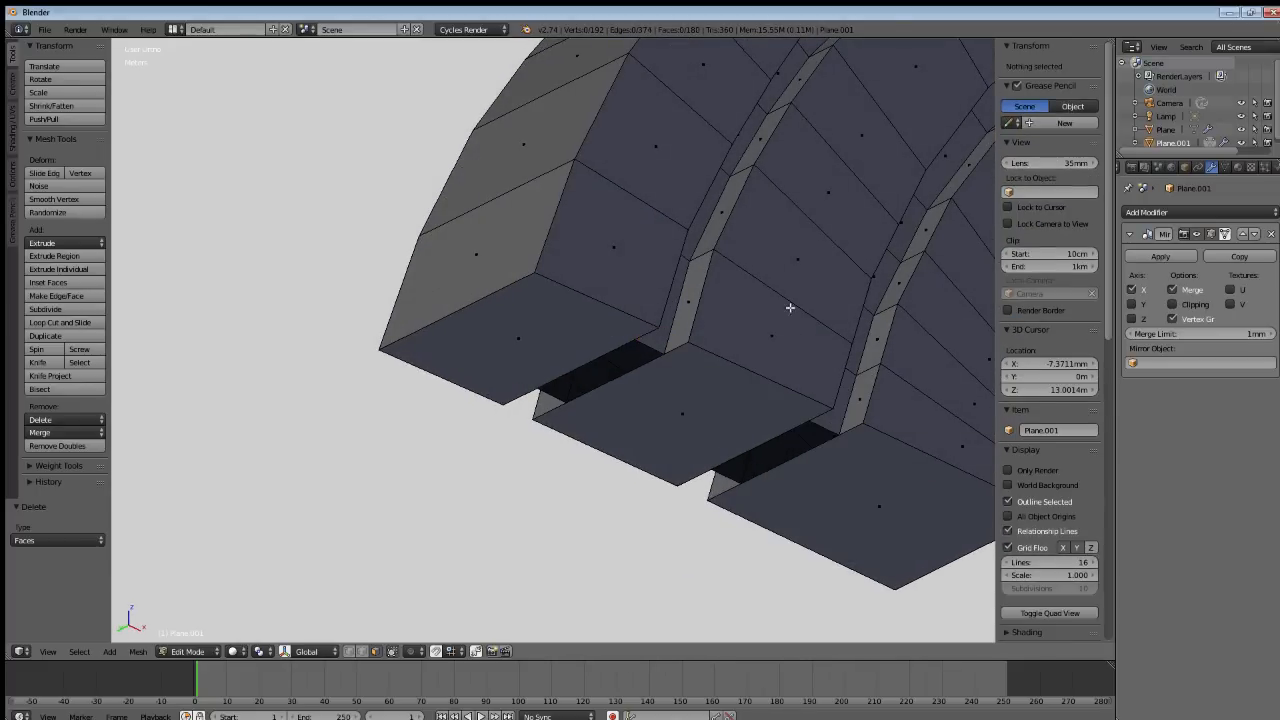
Delete the small caps closing the opposite side's two grooves at the wing's upper end.
{"action": "middle_click_drag", "start_coordinate": [789, 303], "coordinate": [579, 311], "text": "shift"}
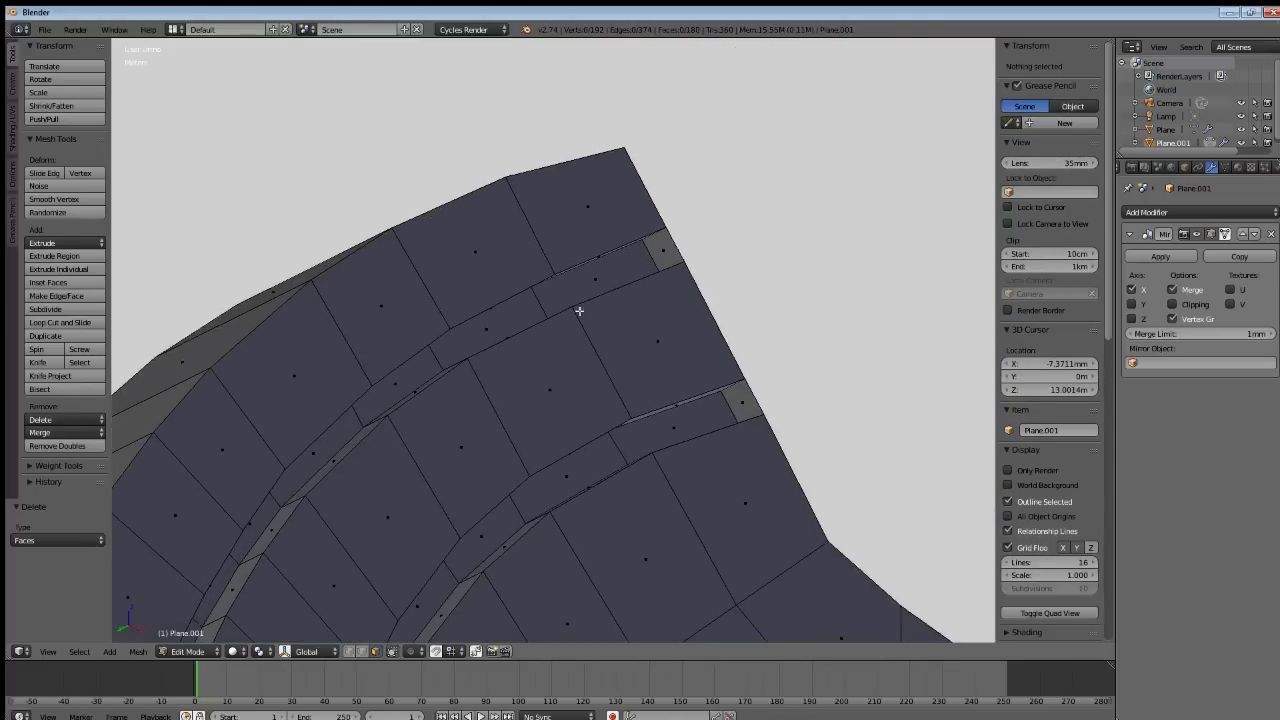
{"action": "right_click", "coordinate": [654, 256]}
{"action": "right_click", "coordinate": [758, 405], "text": "shift"}
{"action": "key", "text": "x"}
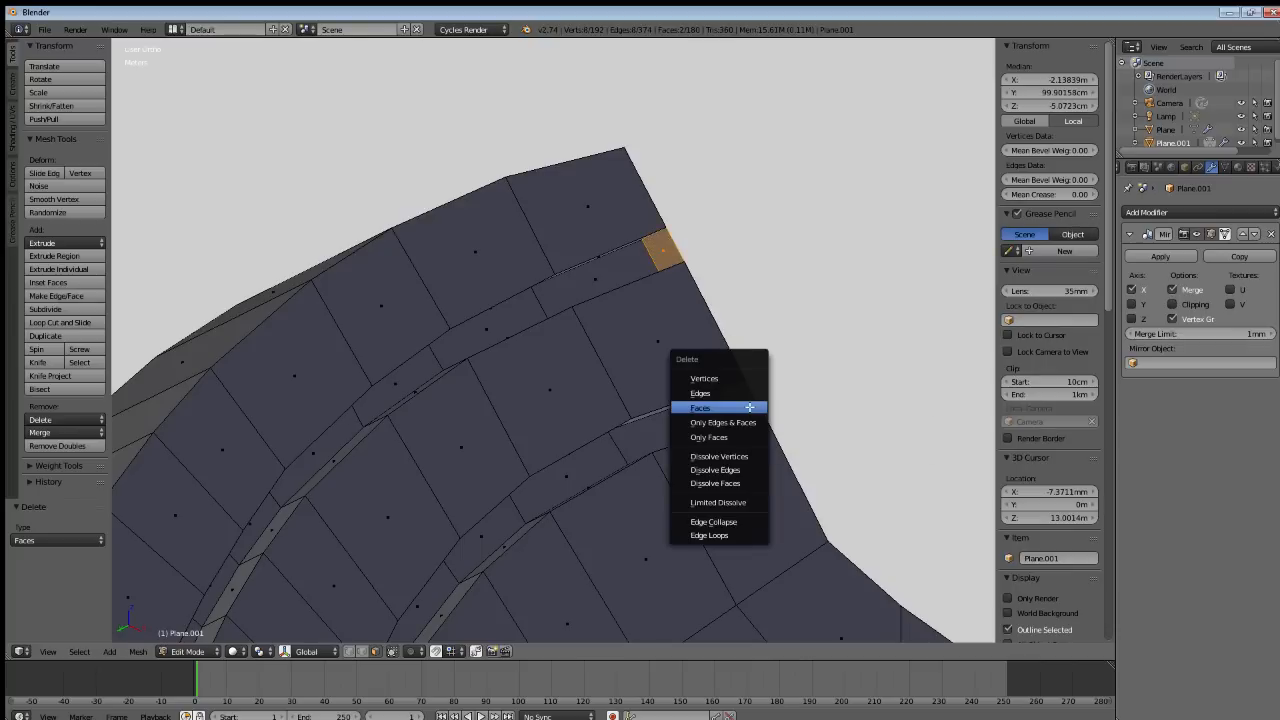
{"action": "left_click", "coordinate": [700, 408]}
Switch to vertex selection and fill the tip opening between the grooves nearer the wing's outer curve with a four-vertex face.
{"action": "middle_click_drag", "start_coordinate": [585, 475], "coordinate": [457, 357]}
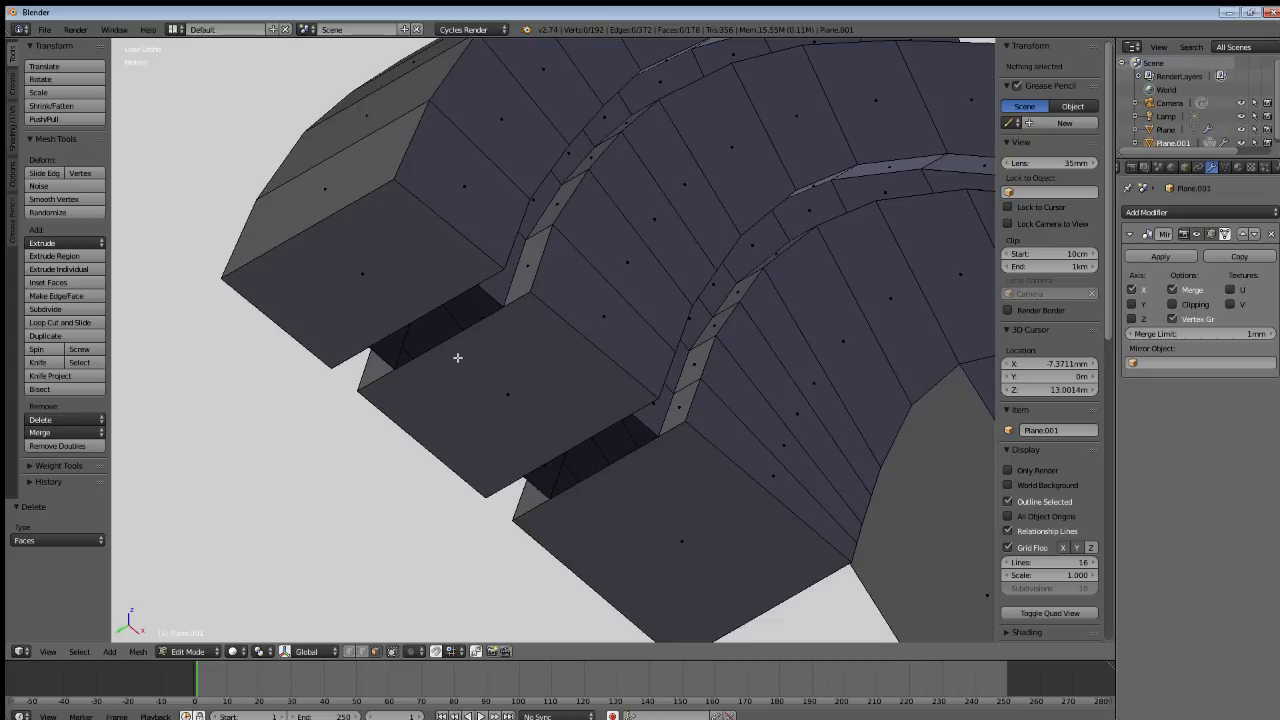
{"action": "scroll", "coordinate": [477, 315], "scroll_direction": "up", "scroll_amount": 3}
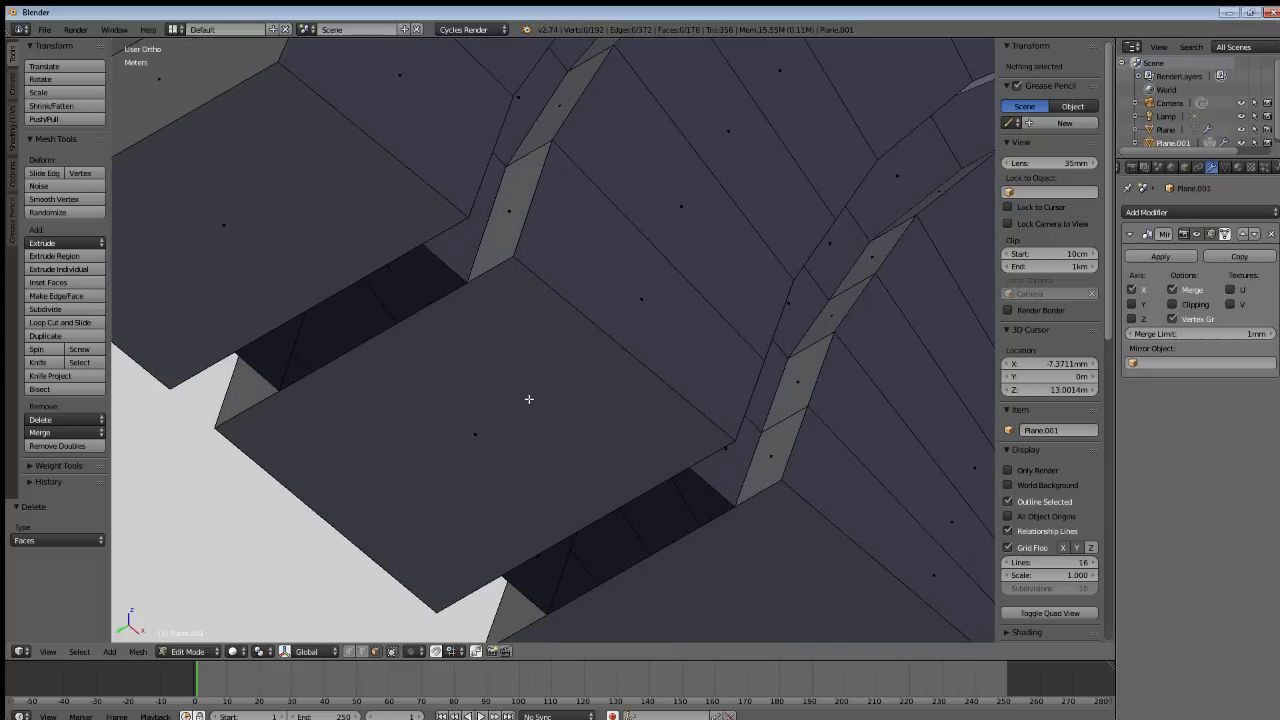
{"action": "middle_click_drag", "start_coordinate": [529, 399], "coordinate": [660, 396], "text": "shift"}
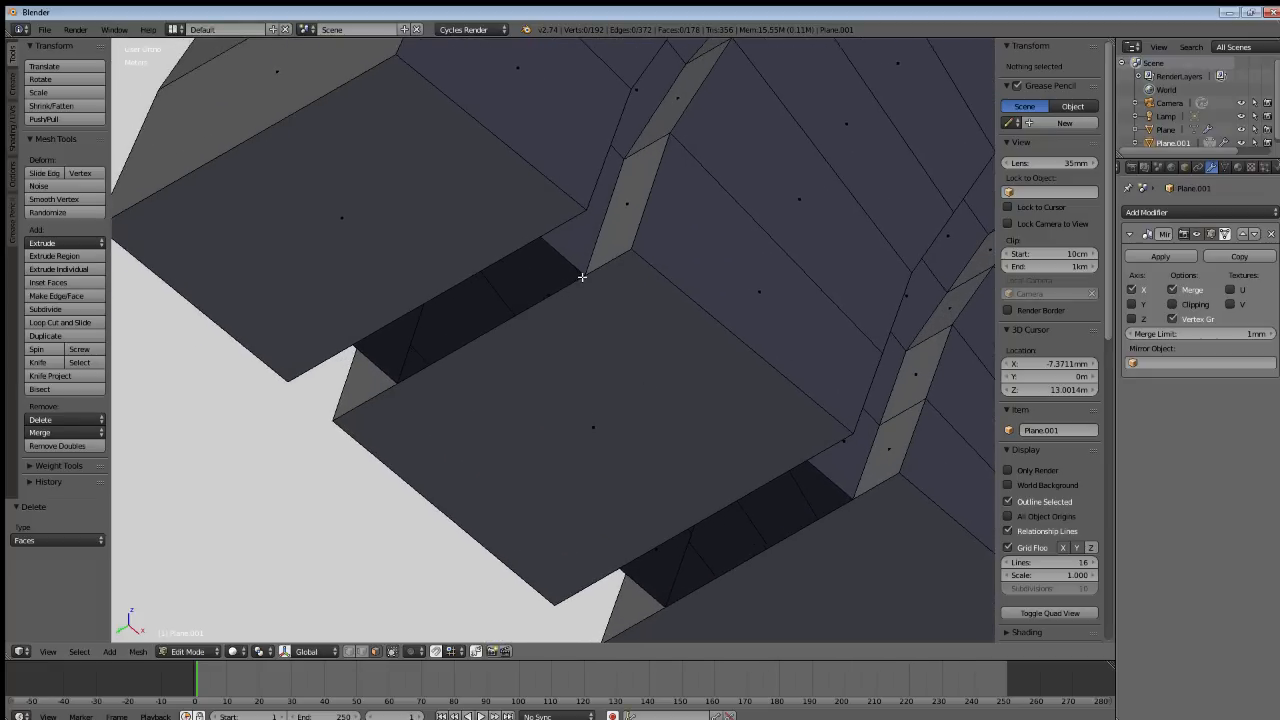
{"action": "left_click", "coordinate": [350, 652]}
{"action": "left_click", "coordinate": [586, 276]}
{"action": "left_click", "coordinate": [542, 245], "text": "shift"}
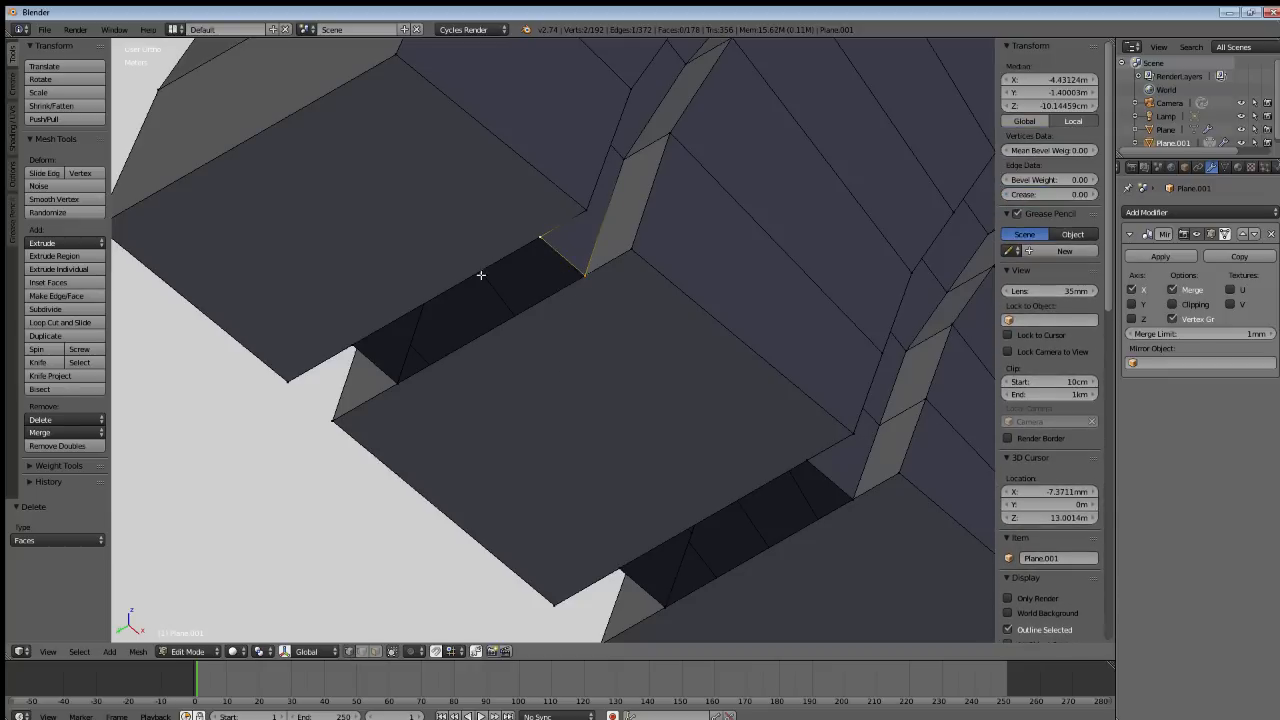
{"action": "left_click", "coordinate": [358, 343], "text": "shift"}
{"action": "left_click", "coordinate": [392, 400], "text": "shift"}
{"action": "key", "text": "f"}
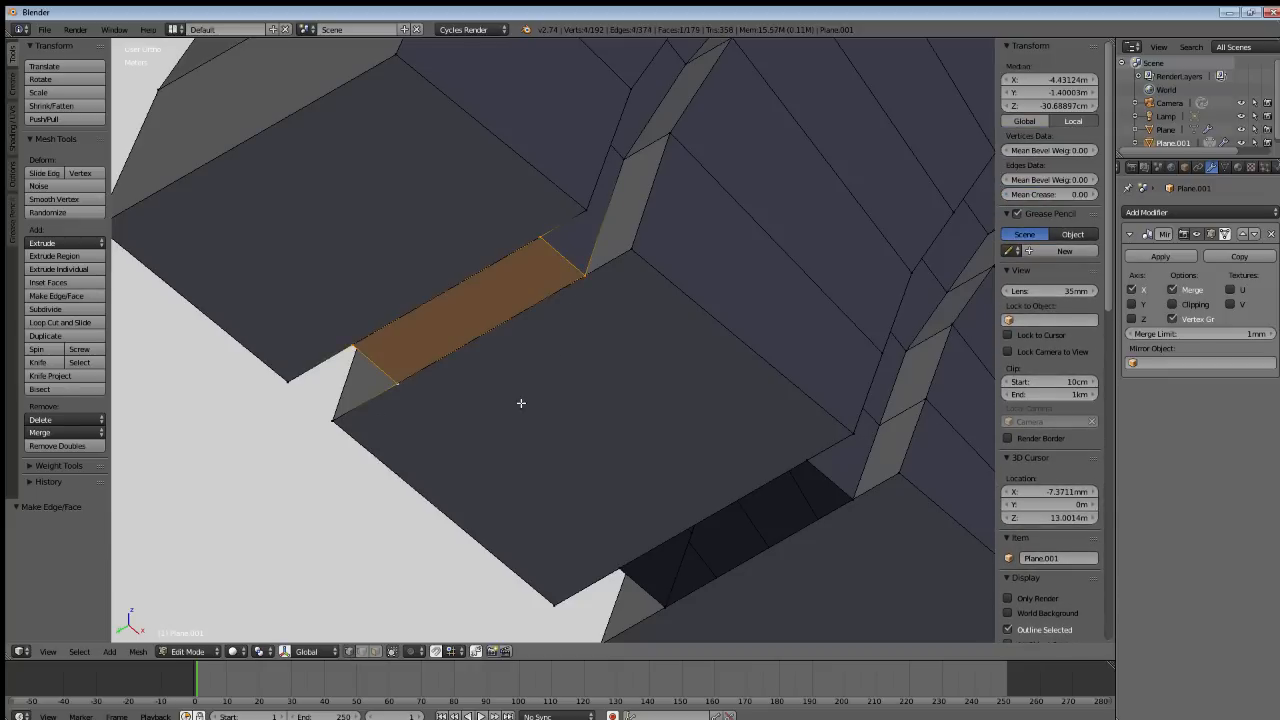
Fill the tip opening between the grooves farther from the wing's outer curve with a face from its corner vertices.
{"action": "key", "text": "a"}
{"action": "middle_click_drag", "start_coordinate": [672, 457], "coordinate": [563, 351], "text": "shift"}
{"action": "left_click", "coordinate": [682, 358]}
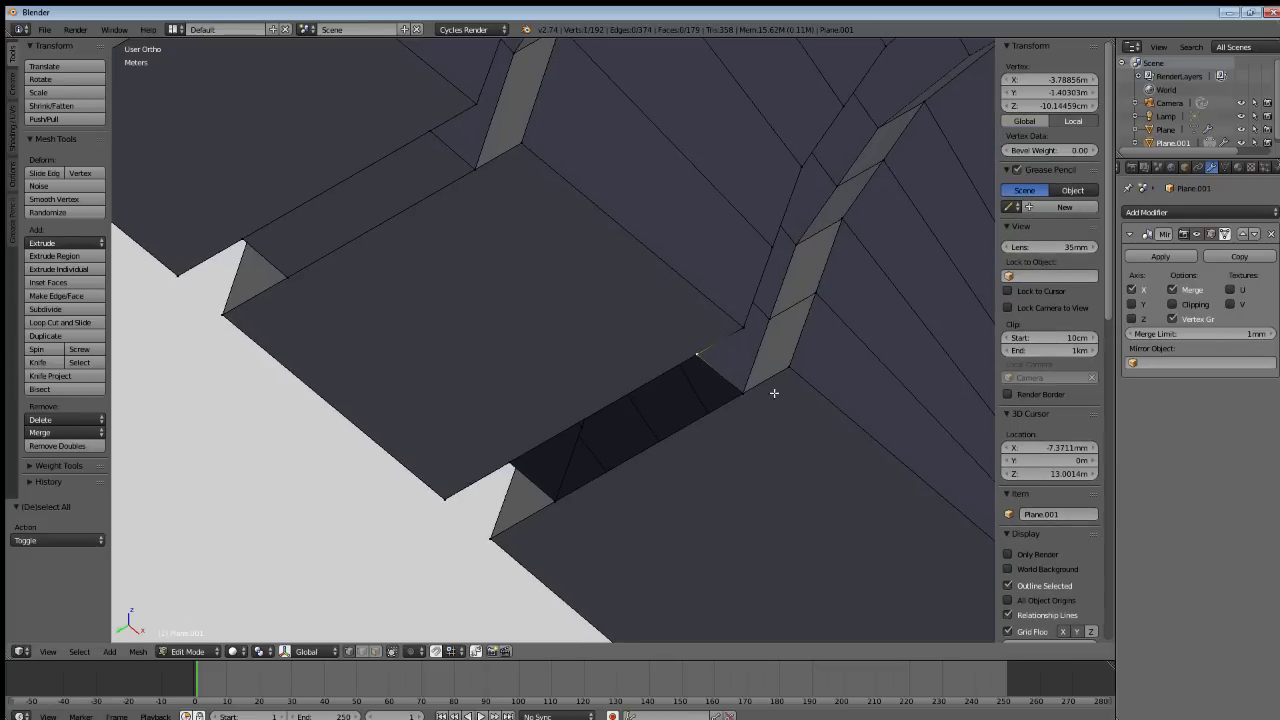
Close the open inner groove at the lower end of the guard wing with a face across its four corner vertices.
{"action": "left_click", "coordinate": [745, 393], "text": "shift"}
{"action": "left_click", "coordinate": [556, 500], "text": "shift"}
{"action": "left_click", "coordinate": [511, 465], "text": "shift"}
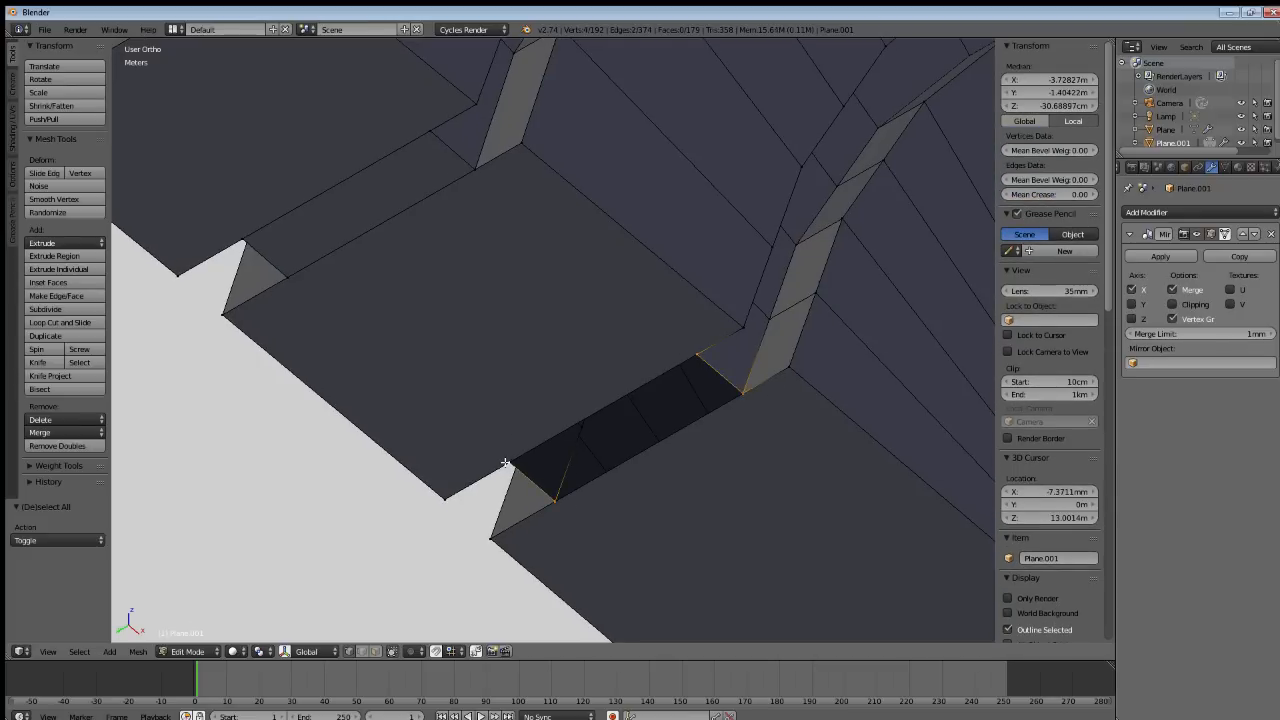
{"action": "key", "text": "f"}
{"action": "key", "text": "a"}
{"action": "scroll", "coordinate": [740, 306], "scroll_direction": "down", "scroll_amount": 5}
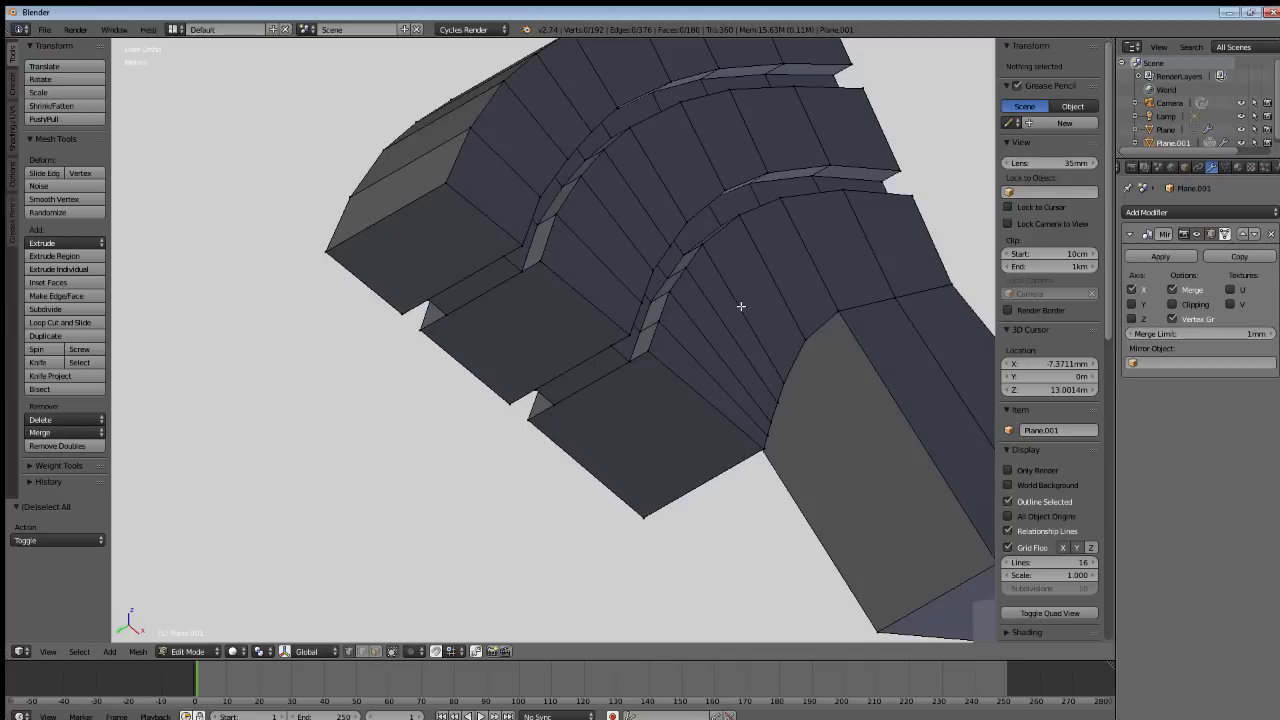
Close the outer groove at the opposite, upper end of the wing with a four-vertex face.
{"action": "scroll", "coordinate": [524, 427], "scroll_direction": "up", "scroll_amount": 3}
{"action": "middle_click_drag", "start_coordinate": [524, 427], "coordinate": [655, 322]}
{"action": "scroll", "coordinate": [655, 322], "scroll_direction": "up", "scroll_amount": 5}
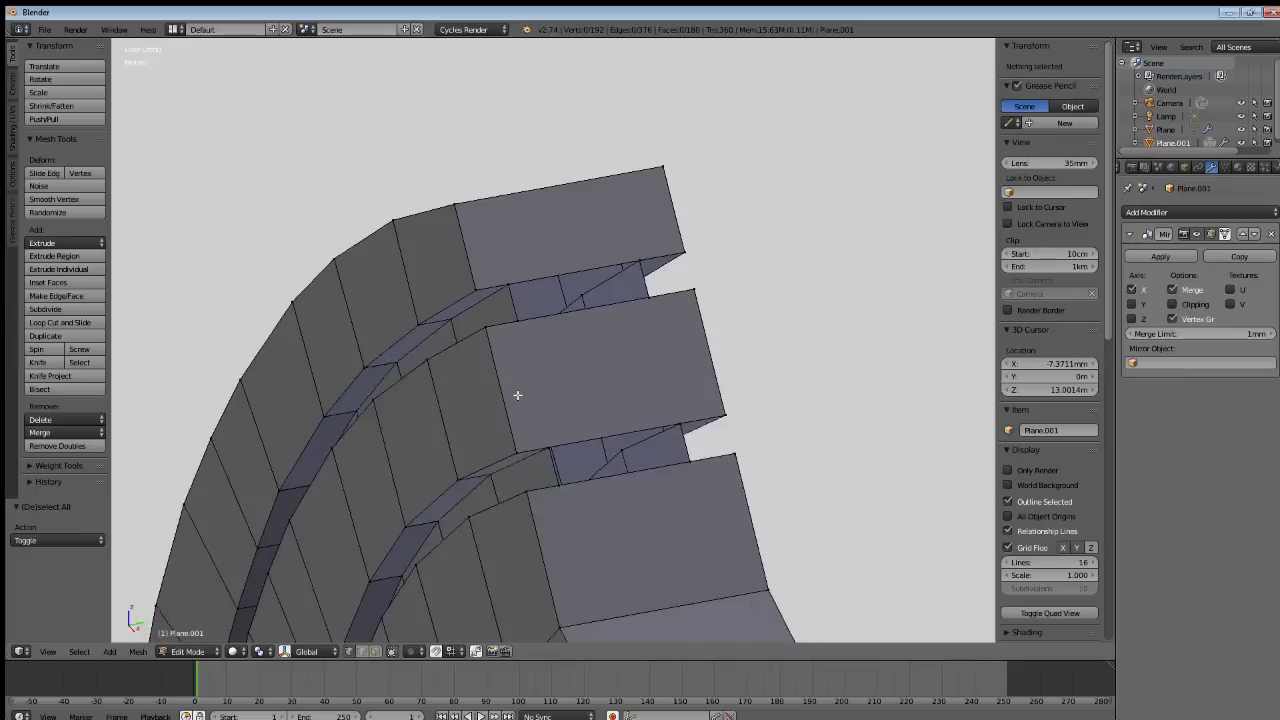
{"action": "right_click", "coordinate": [503, 270]}
{"action": "right_click", "coordinate": [504, 324], "text": "shift"}
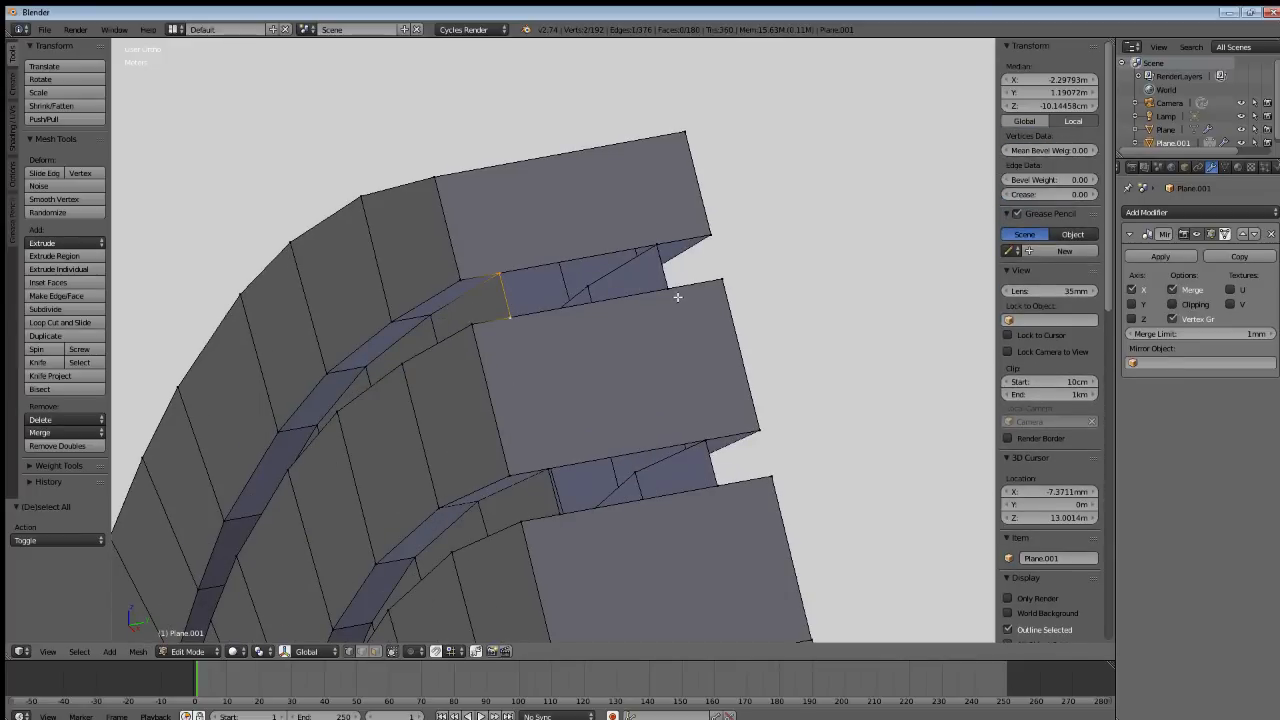
{"action": "right_click", "coordinate": [675, 295], "text": "shift"}
{"action": "right_click", "coordinate": [657, 241], "text": "shift"}
{"action": "key", "text": "f"}
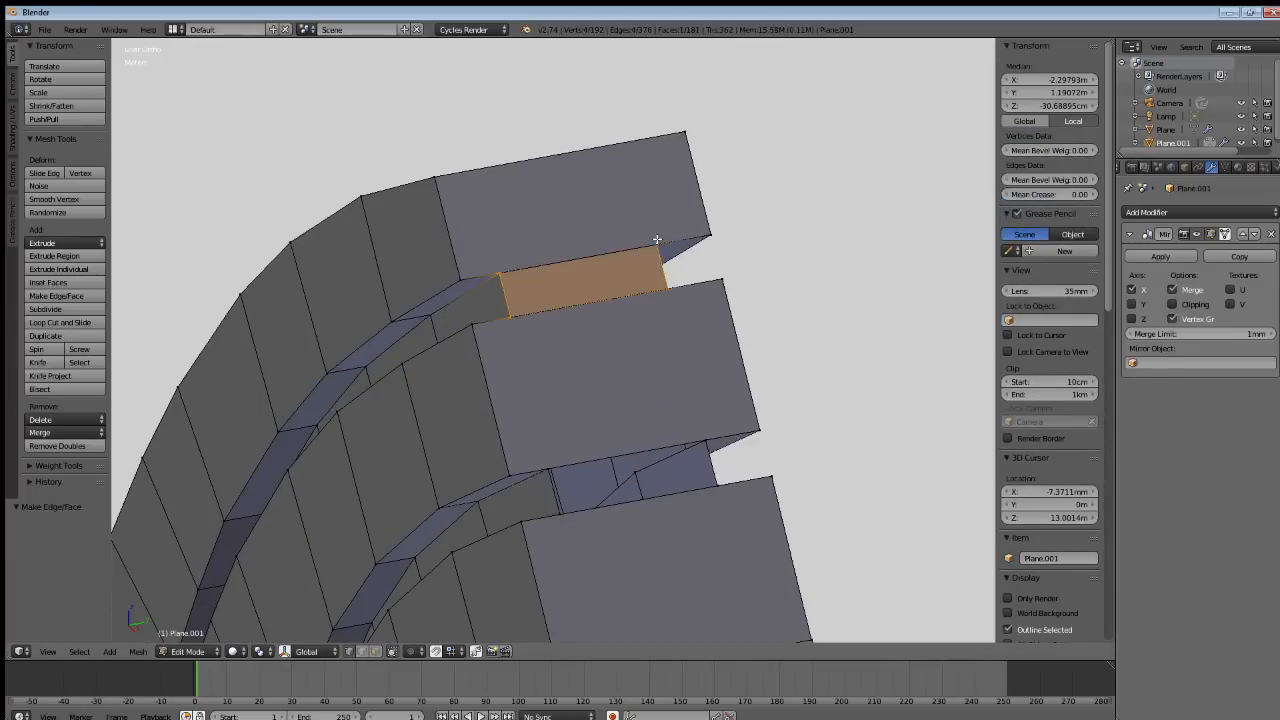
Fill the inner groove opening at the wing's upper end with a face between its four corner vertices.
{"action": "key", "text": "a"}
{"action": "right_click", "coordinate": [710, 436], "text": "shift"}
{"action": "right_click", "coordinate": [716, 487], "text": "shift"}
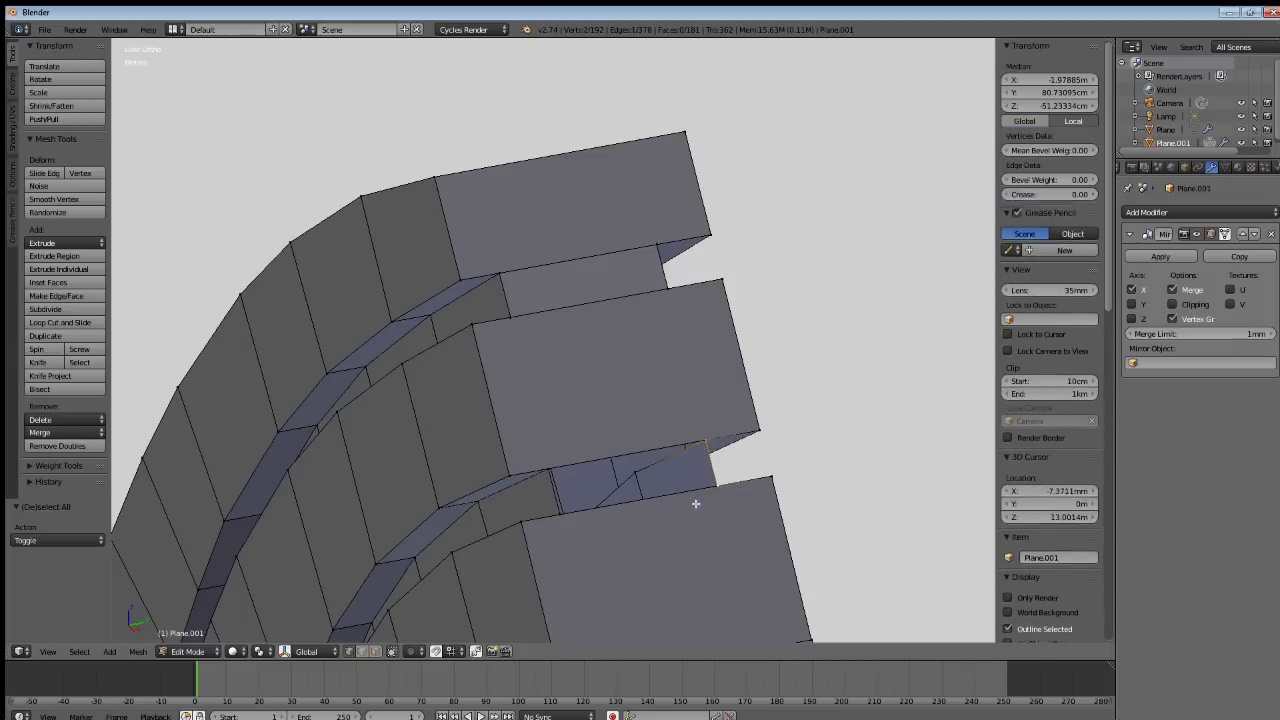
{"action": "right_click", "coordinate": [556, 518], "text": "shift"}
{"action": "right_click", "coordinate": [562, 466], "text": "shift"}
{"action": "key", "text": "f"}
{"action": "key", "text": "a"}
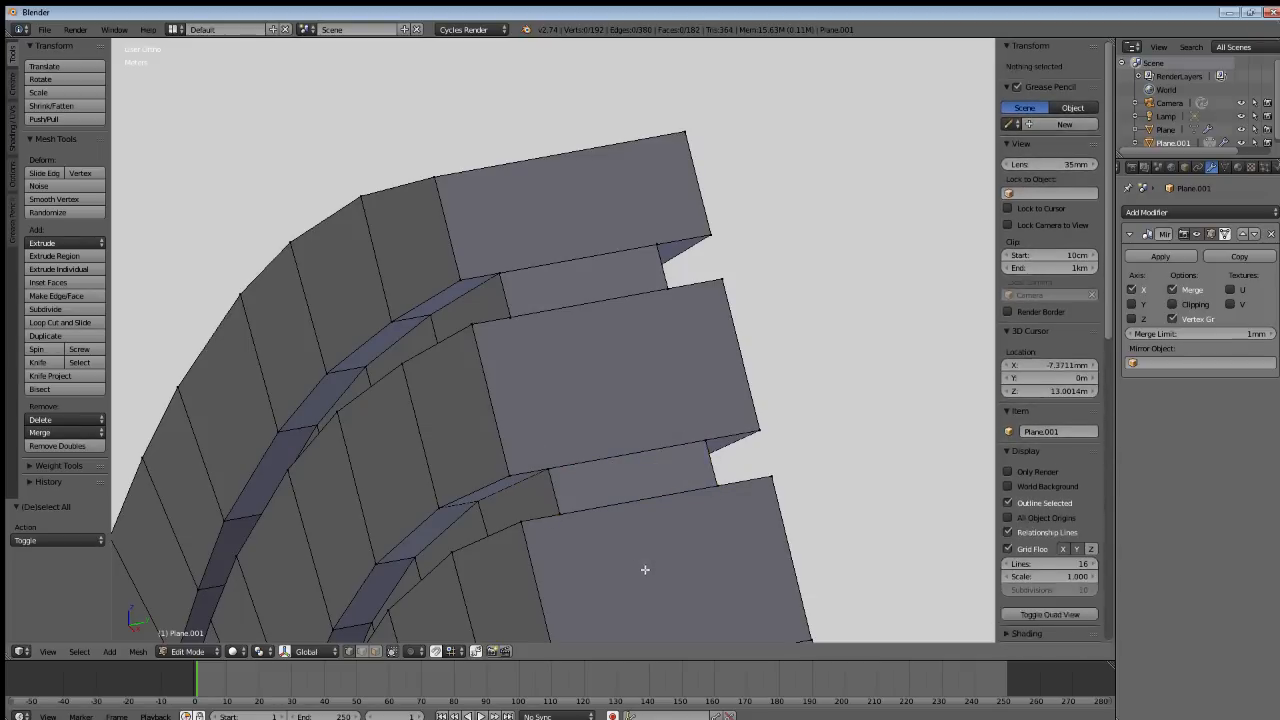
Return to Object Mode, apply smooth shading to the guard and add an Edge Split modifier.
{"action": "middle_click_drag", "start_coordinate": [651, 580], "coordinate": [635, 320]}
{"action": "scroll", "coordinate": [632, 324], "scroll_direction": "down", "scroll_amount": 3}
{"action": "middle_click_drag", "start_coordinate": [594, 366], "coordinate": [733, 340]}
{"action": "middle_click_drag", "start_coordinate": [585, 426], "coordinate": [693, 301]}
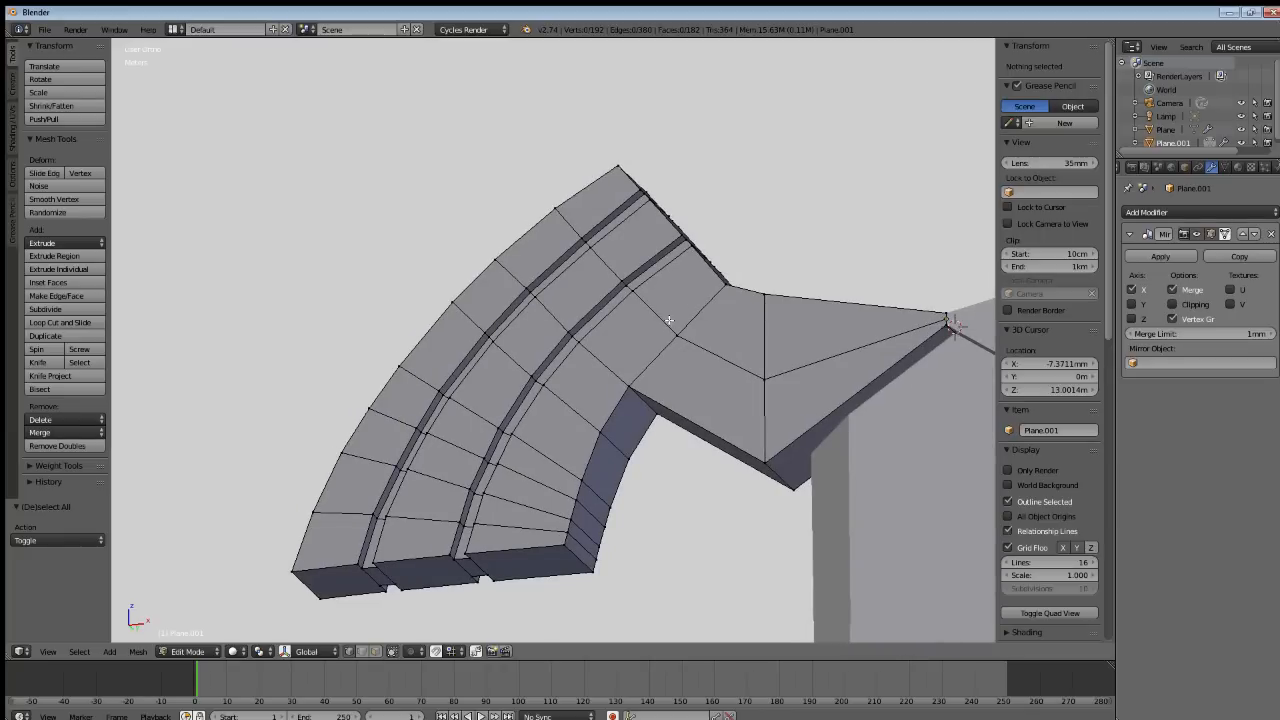
{"action": "key", "text": "Tab"}
{"action": "middle_click_drag", "start_coordinate": [652, 382], "coordinate": [730, 446]}
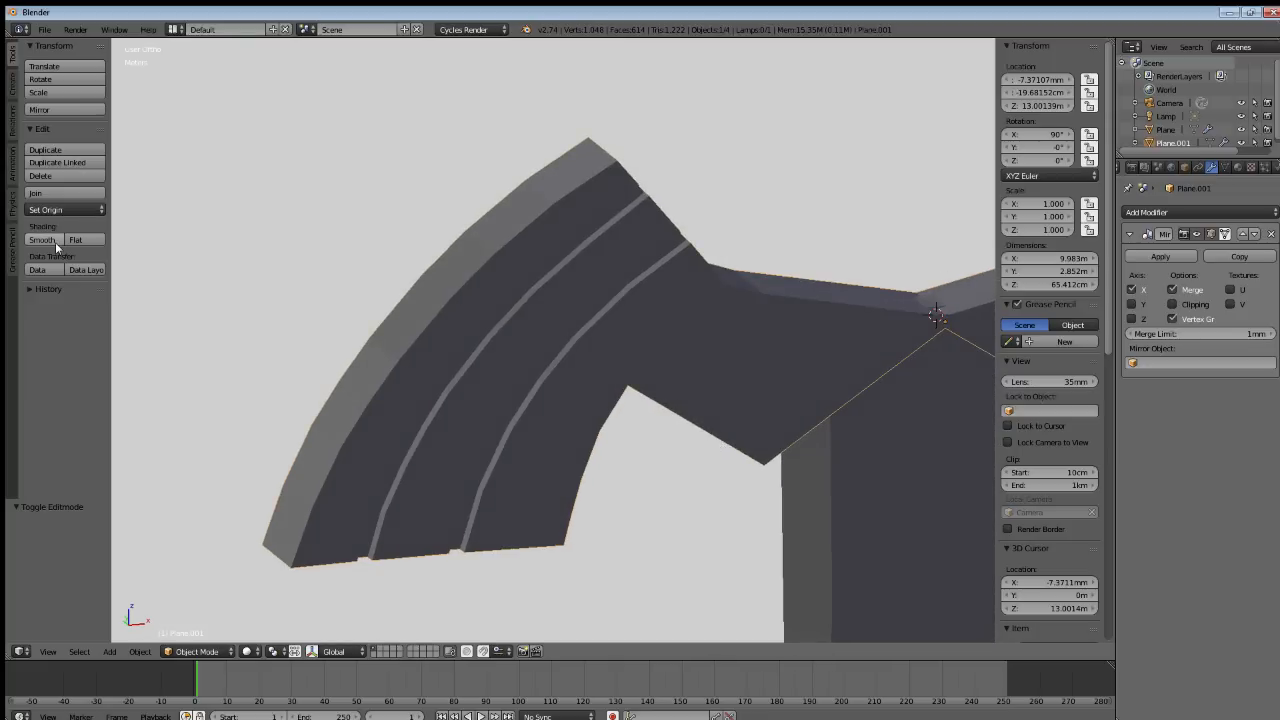
{"action": "left_click", "coordinate": [50, 240]}
{"action": "left_click", "coordinate": [1256, 212]}
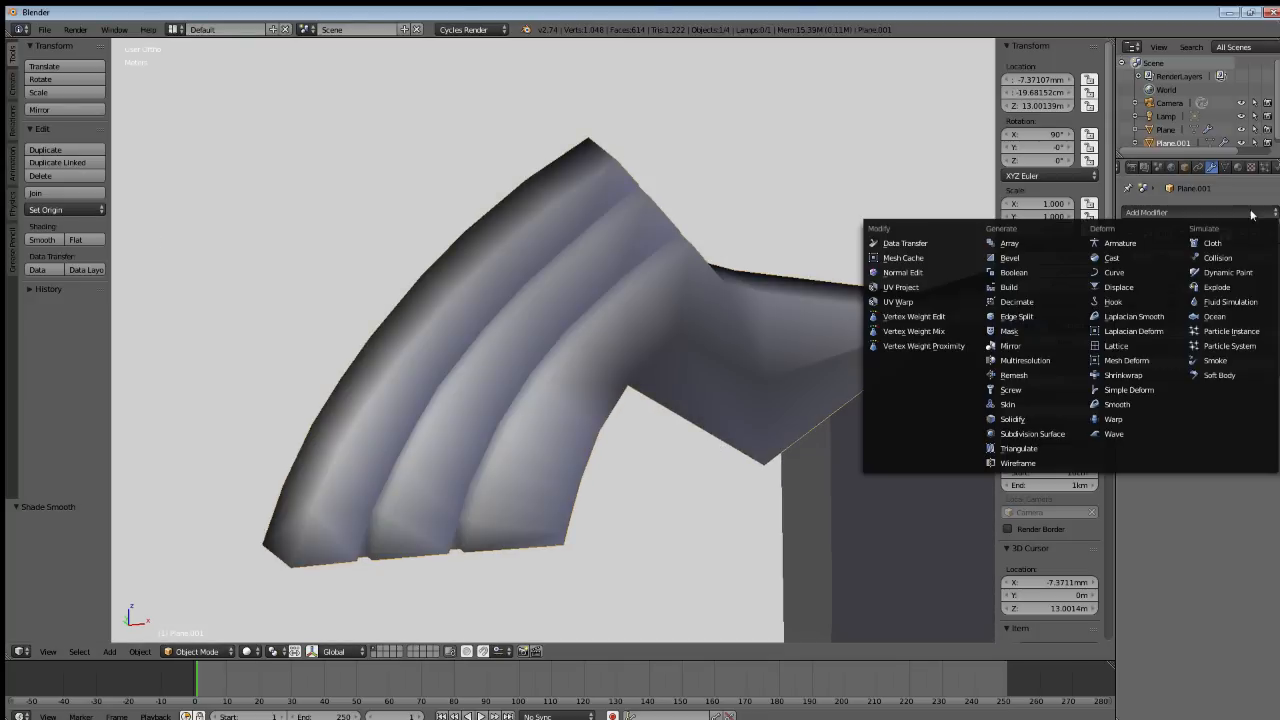
{"action": "left_click", "coordinate": [1025, 317]}
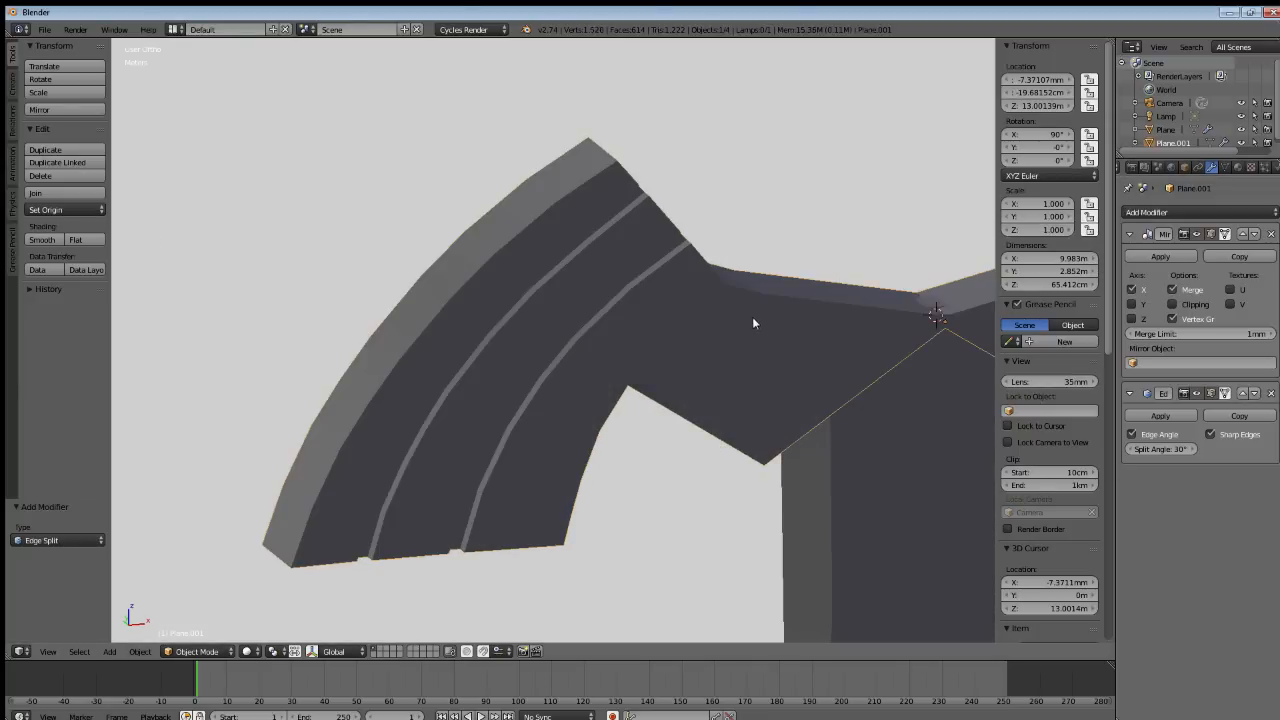
Examine the mirrored guard, then compare its centre with the handle in the reference image from the front view.
{"action": "middle_click_drag", "start_coordinate": [752, 318], "coordinate": [718, 302]}
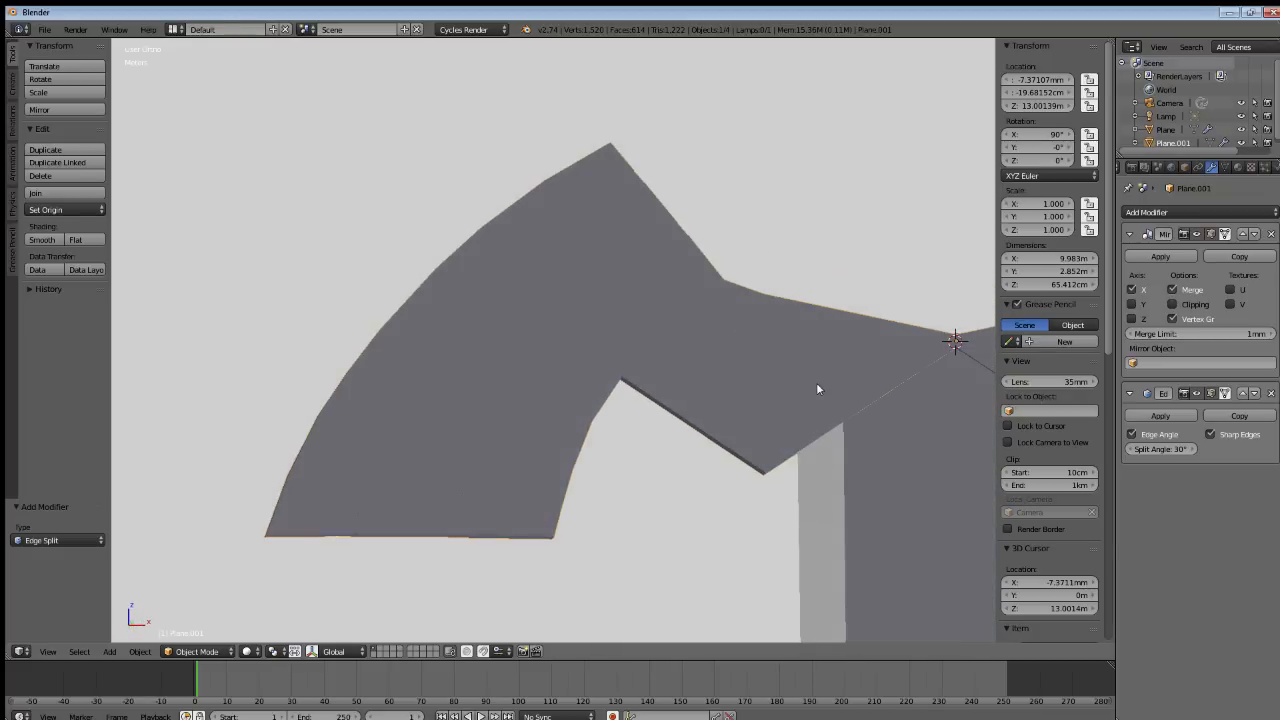
{"action": "middle_click_drag", "start_coordinate": [817, 389], "coordinate": [634, 403]}
{"action": "scroll", "coordinate": [632, 403], "scroll_direction": "down", "scroll_amount": 3}
{"action": "scroll", "coordinate": [632, 403], "scroll_direction": "up", "scroll_amount": 3}
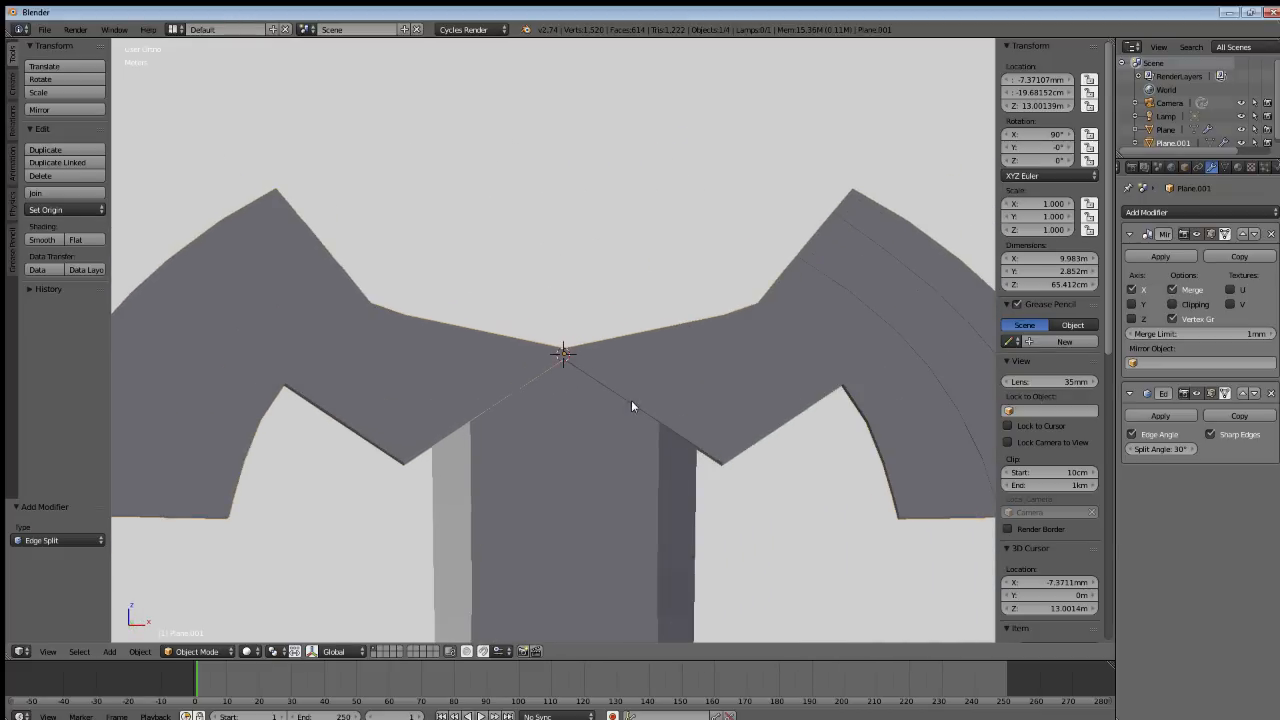
{"action": "key", "text": "KP_1"}
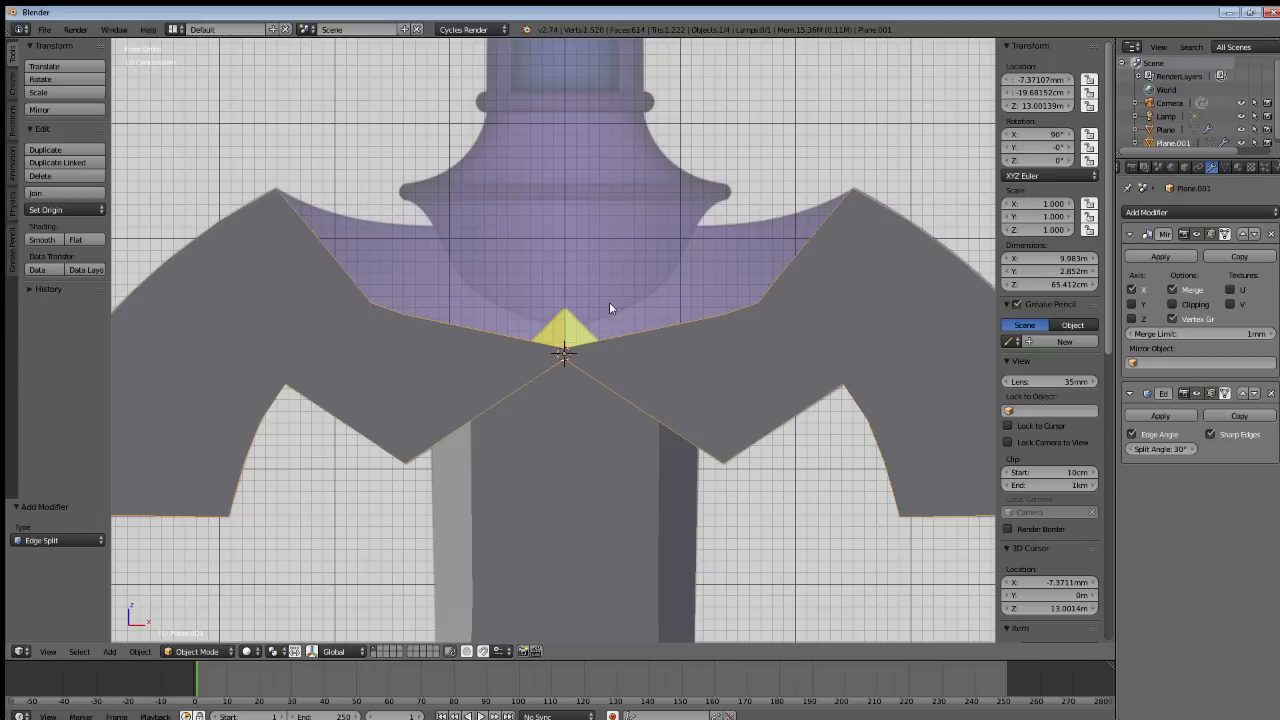
{"action": "middle_click_drag", "start_coordinate": [609, 302], "coordinate": [588, 407], "text": "shift"}
{"action": "scroll", "coordinate": [578, 403], "scroll_direction": "up", "scroll_amount": 3}
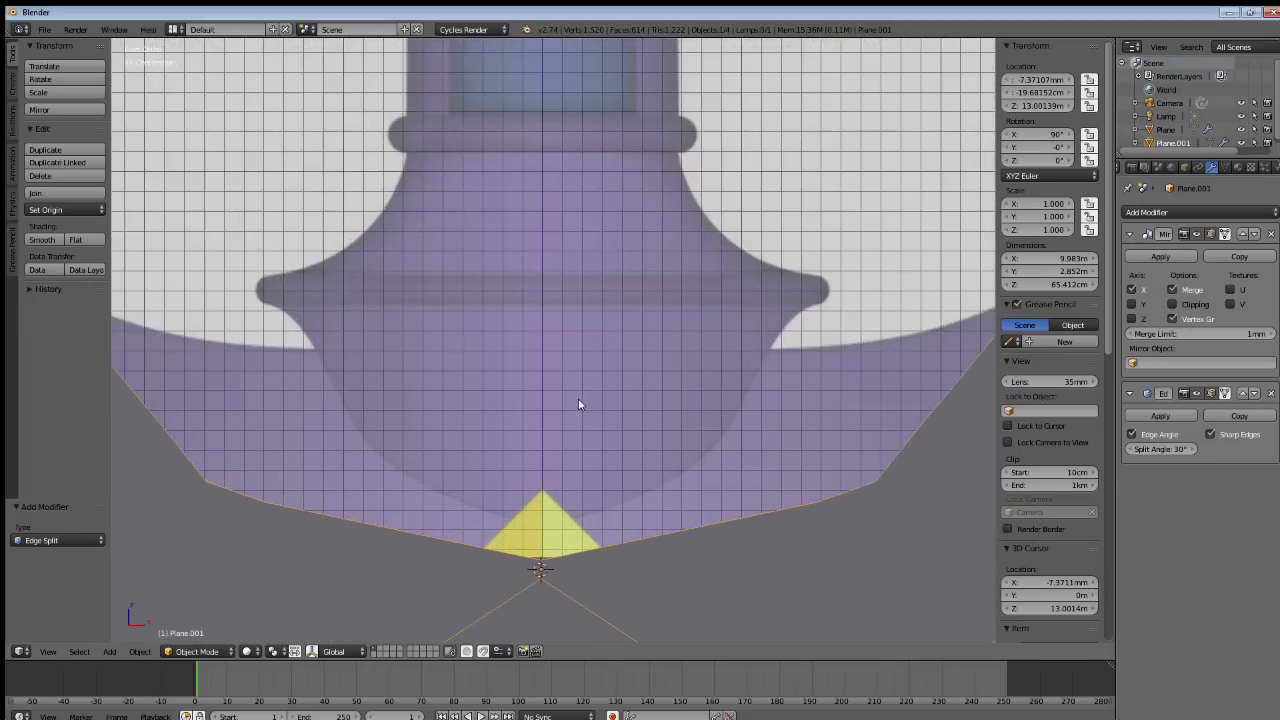
{"action": "scroll", "coordinate": [560, 458], "scroll_direction": "down", "scroll_amount": 4}
{"action": "key", "text": "shift+a"}
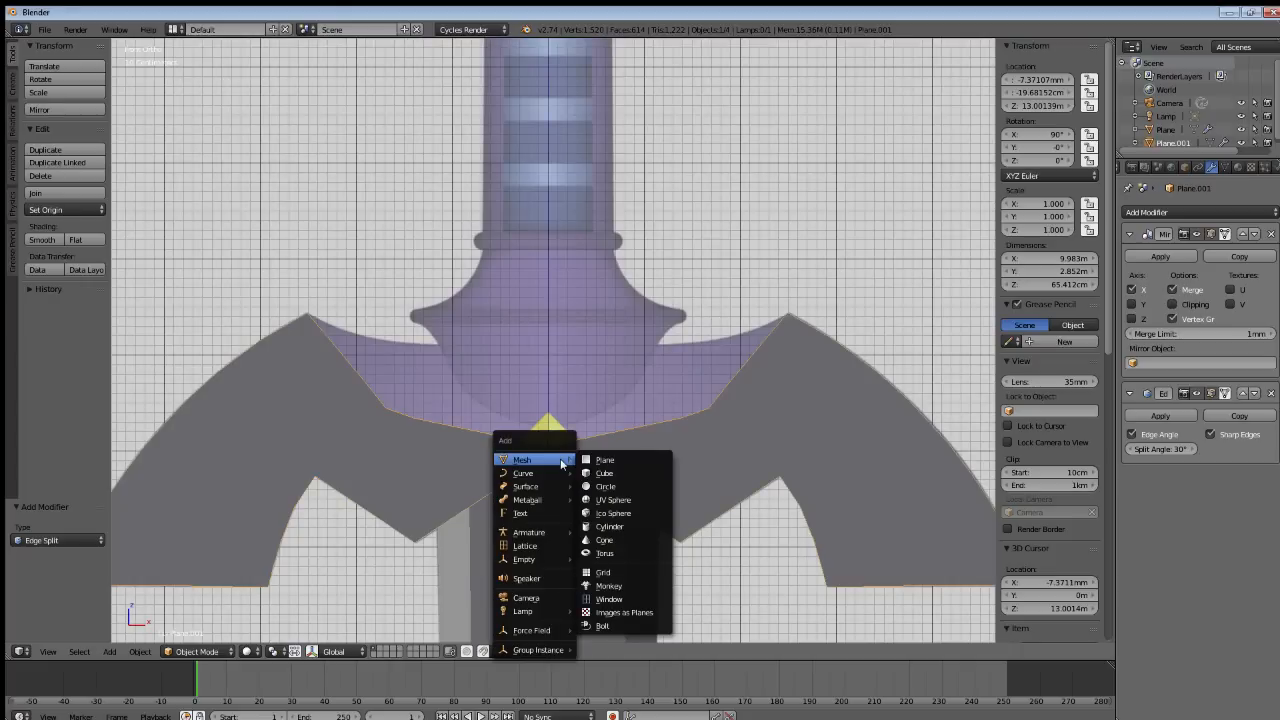
{"action": "left_click", "coordinate": [608, 486]}
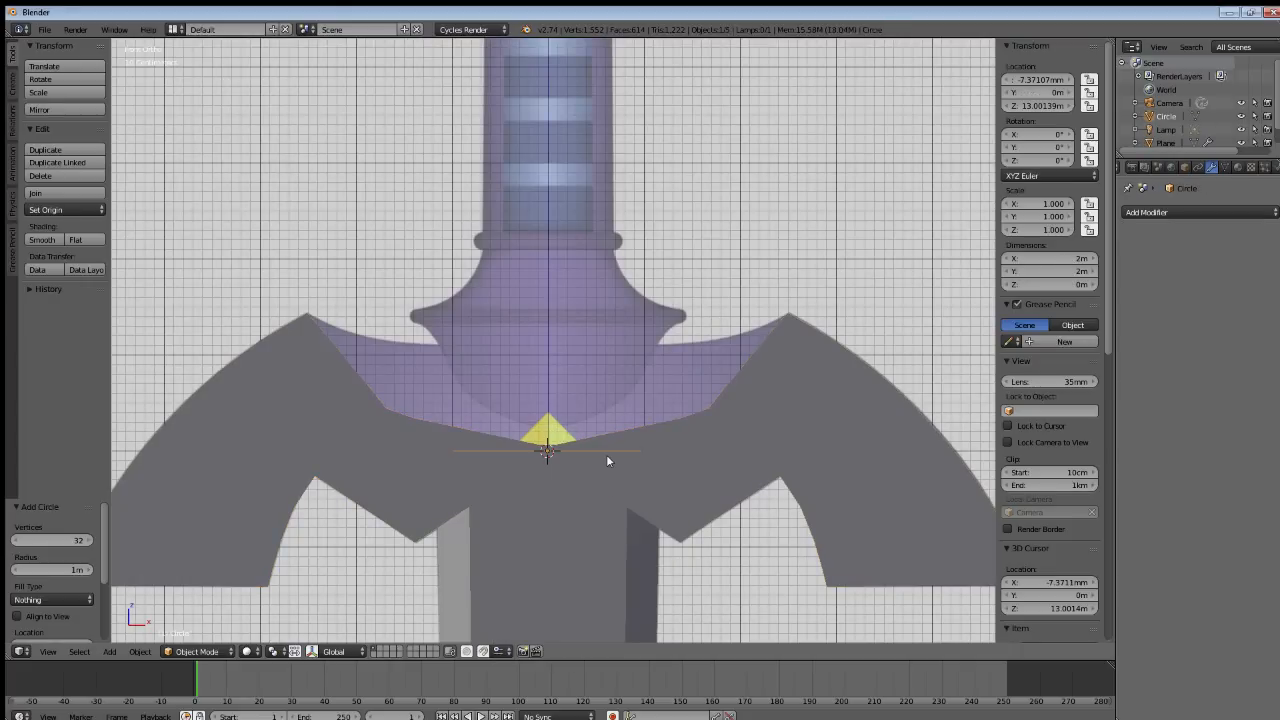
{"action": "key", "text": "x"}
{"action": "left_click", "coordinate": [606, 455]}
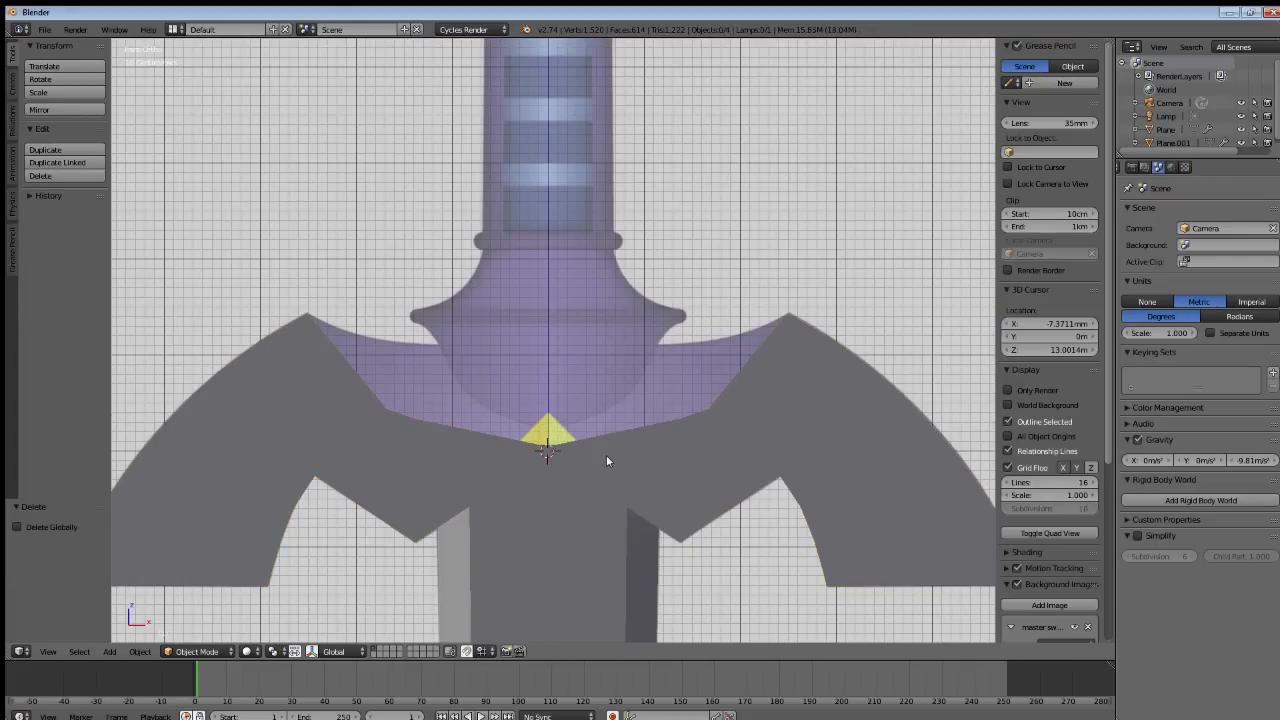
Add a UV sphere at the 3D cursor and move it up 1.25 m along Z over the handle base.
{"action": "key", "text": "shift+a"}
{"action": "left_click", "coordinate": [660, 496]}
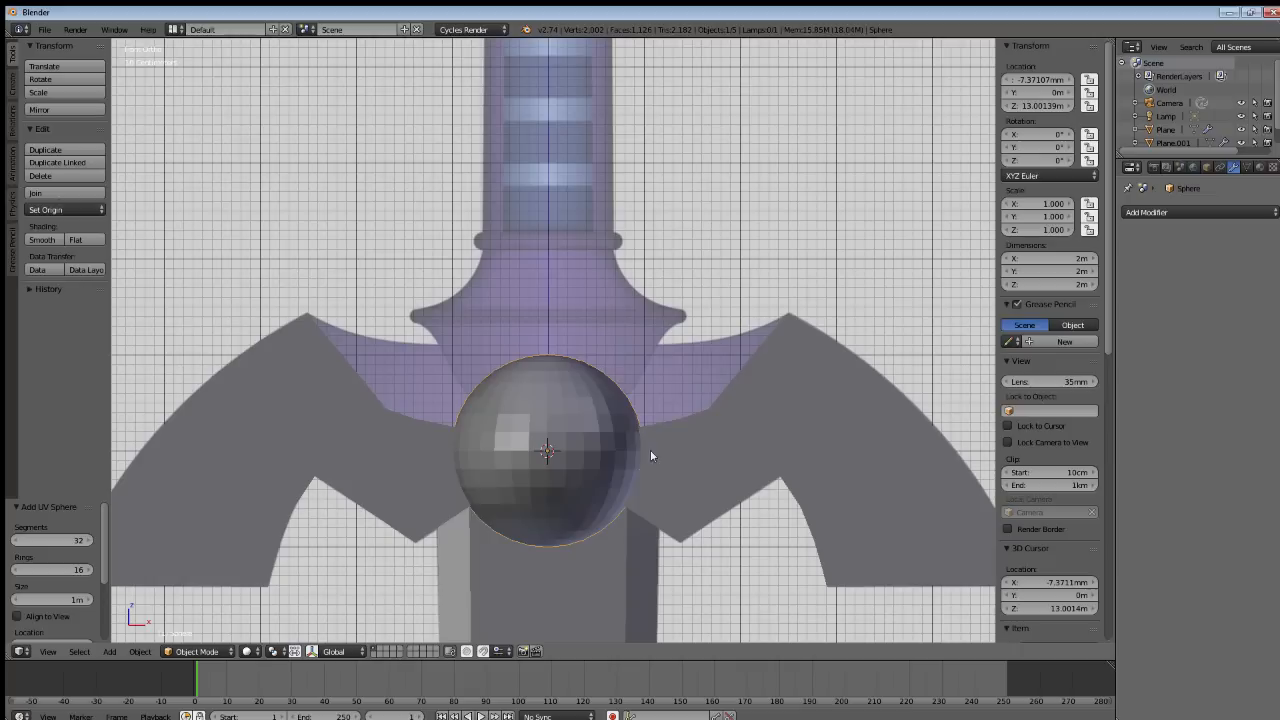
{"action": "key", "text": "z"}
{"action": "left_click", "coordinate": [649, 334]}
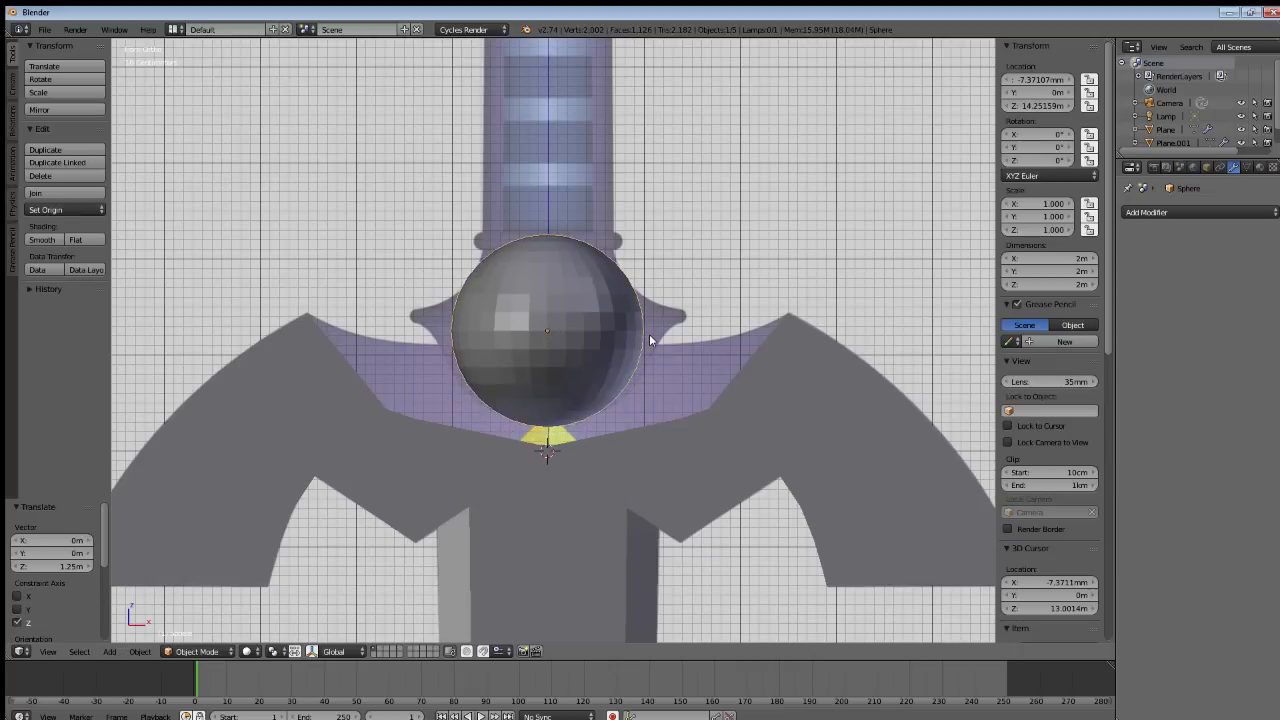
Scale the sphere to 1.143 in X and Y with Z locked, matching the reference outline in wireframe display.
{"action": "key", "text": "z"}
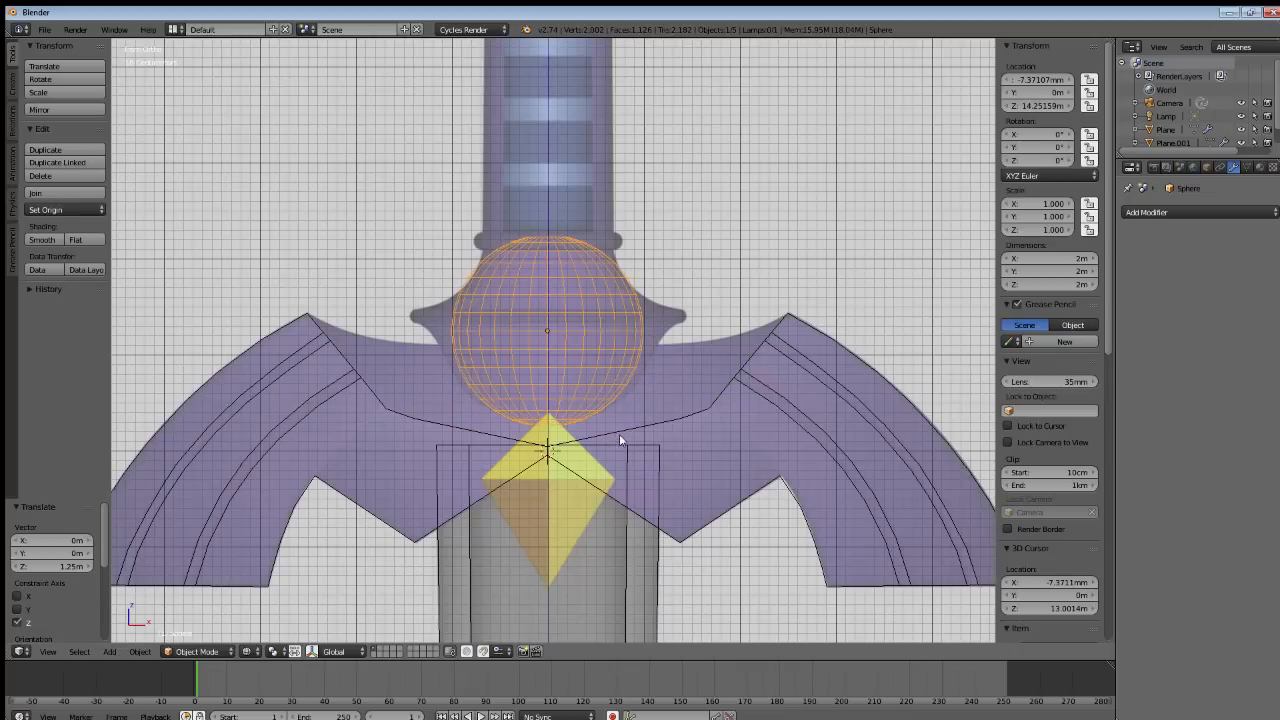
{"action": "scroll", "coordinate": [619, 434], "scroll_direction": "up", "scroll_amount": 3}
{"action": "key", "text": "s"}
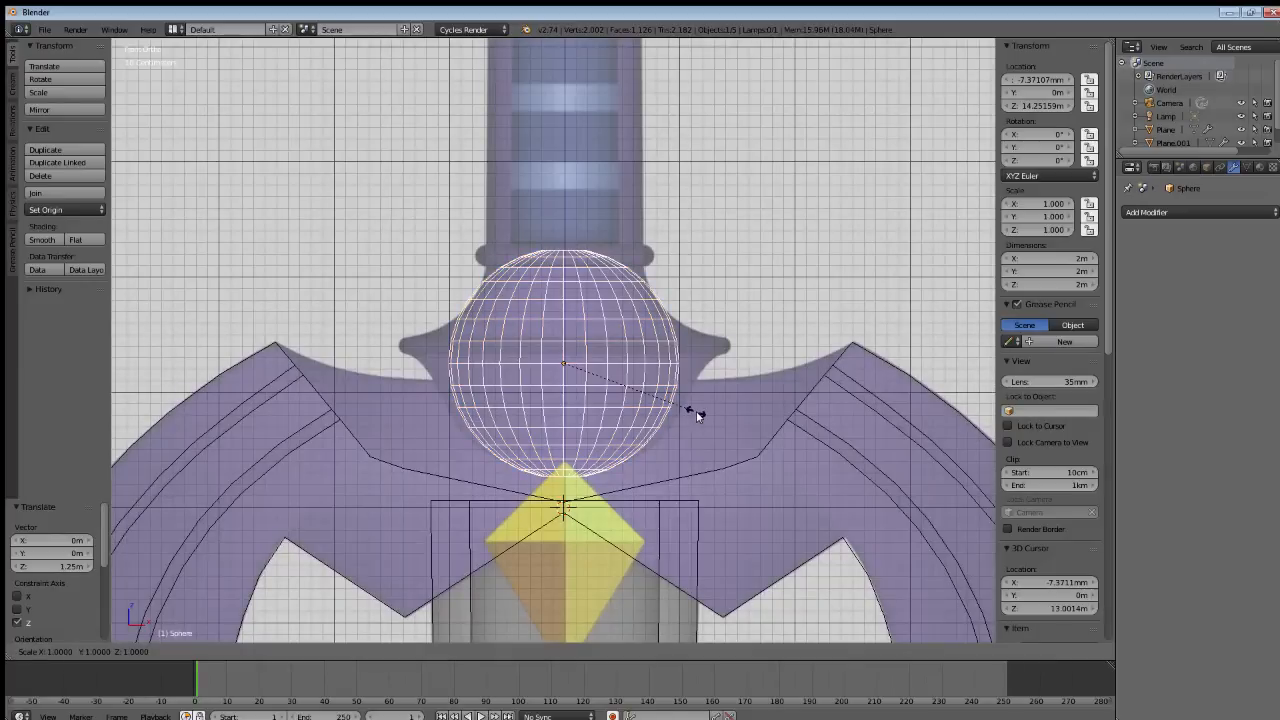
{"action": "key", "text": "shift+z"}
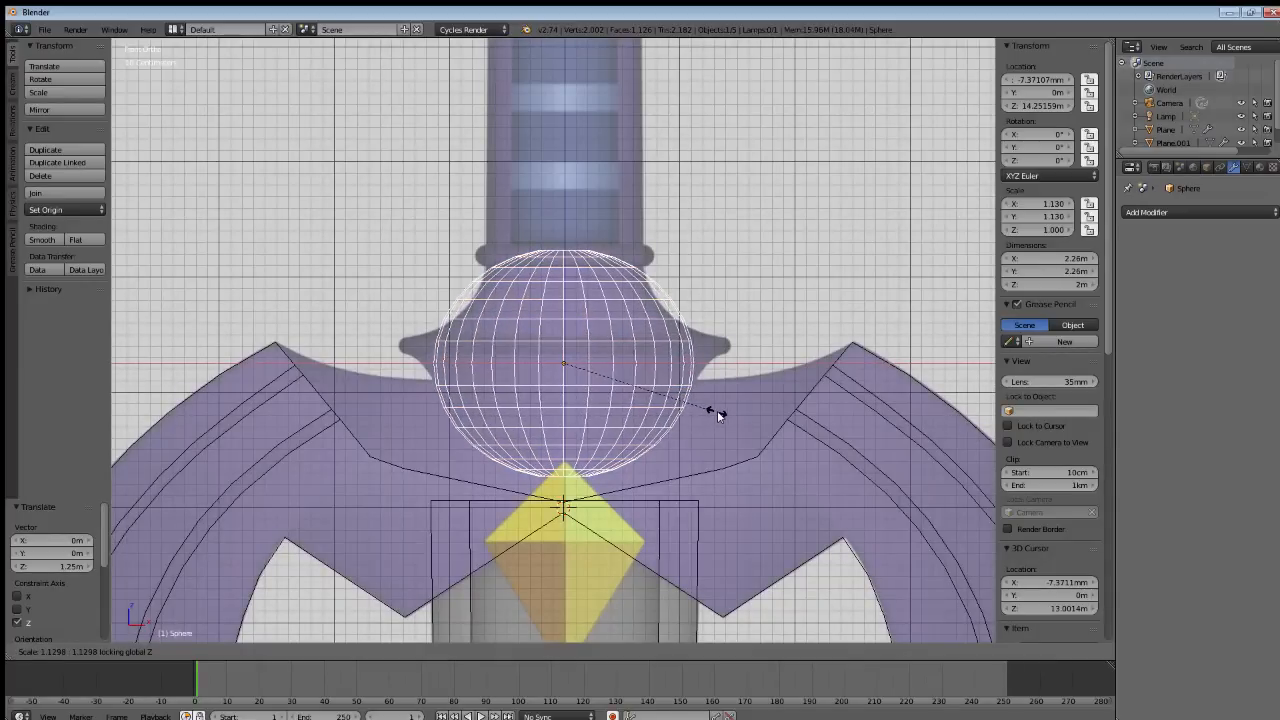
{"action": "left_click", "coordinate": [718, 414]}
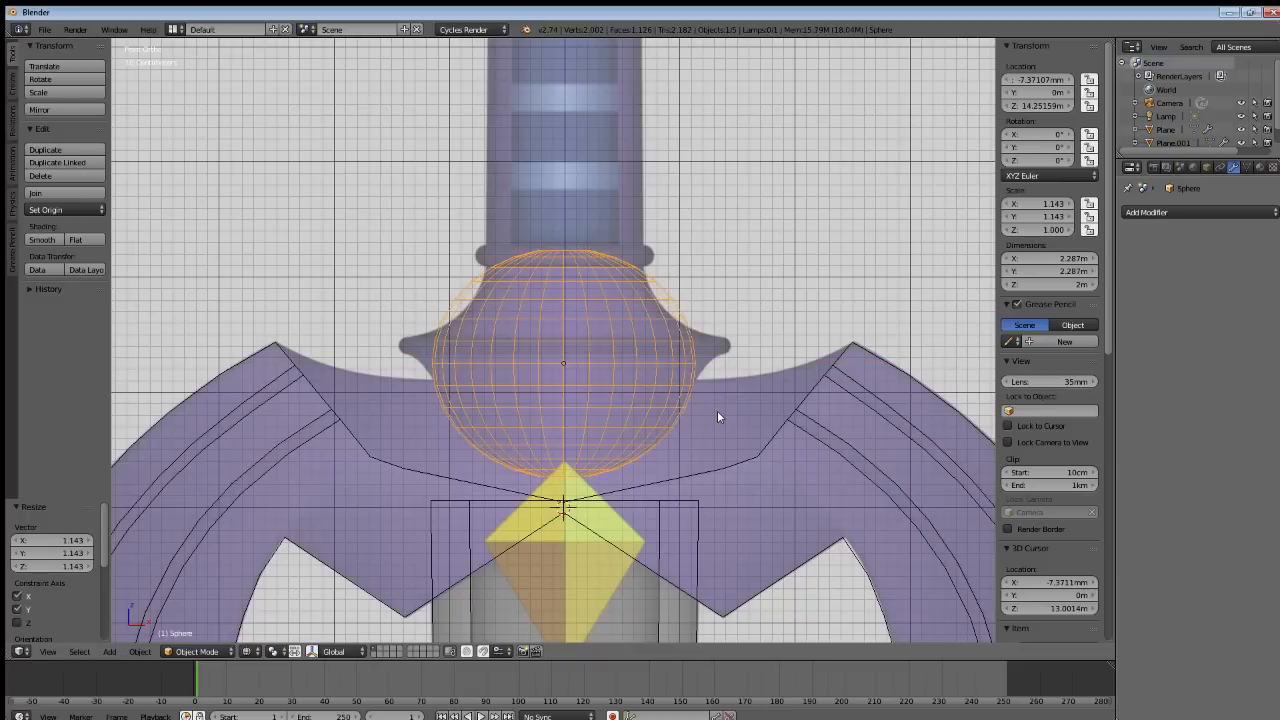
{"action": "key", "text": "z"}
{"action": "mouse_move", "coordinate": [616, 341]}
{"action": "middle_mouse_down"}
{"action": "mouse_move", "coordinate": [560, 469]}
{"action": "mouse_move", "coordinate": [597, 429]}
{"action": "mouse_move", "coordinate": [600, 366]}
{"action": "middle_mouse_up"}
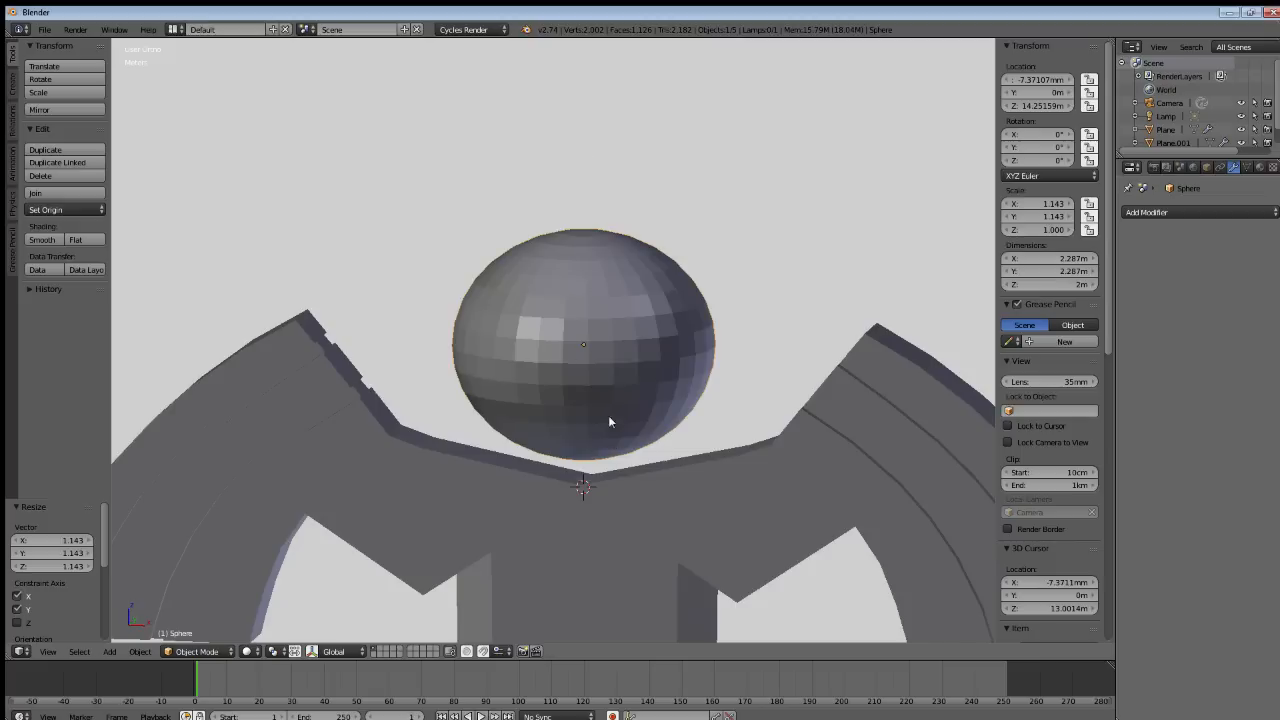
{"action": "key", "text": "KP_1"}
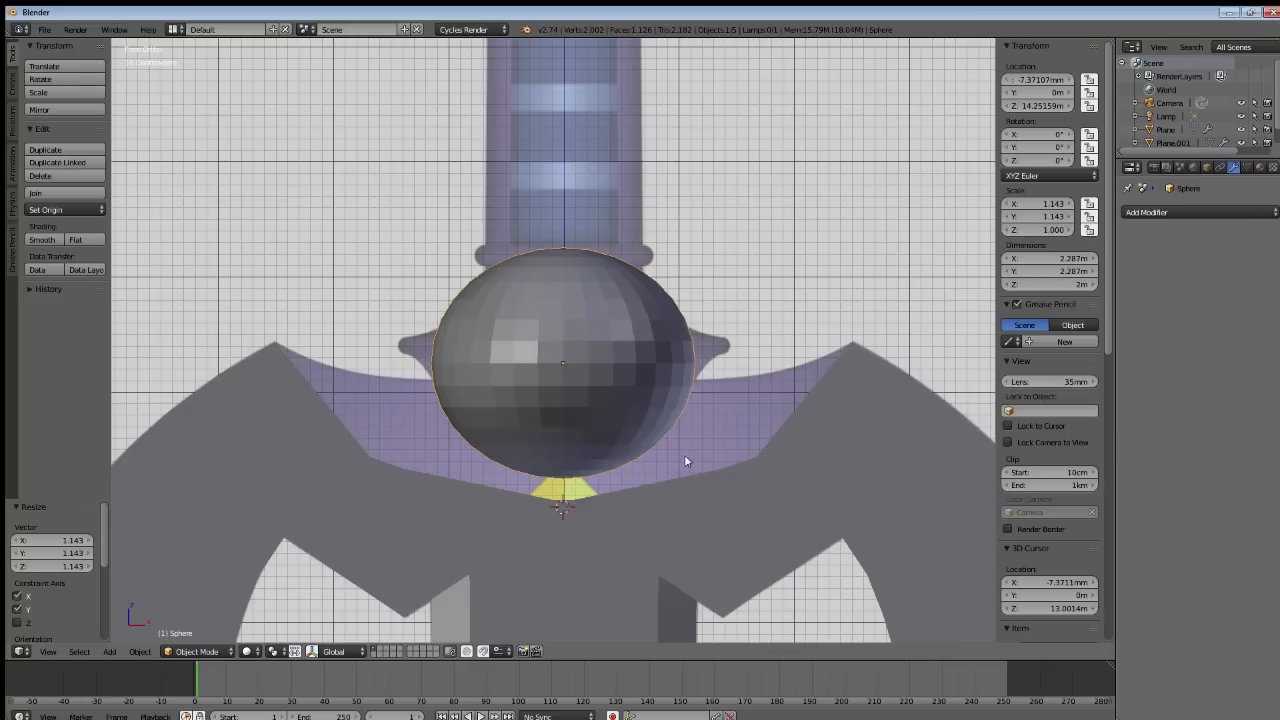
{"action": "key", "text": "s"}
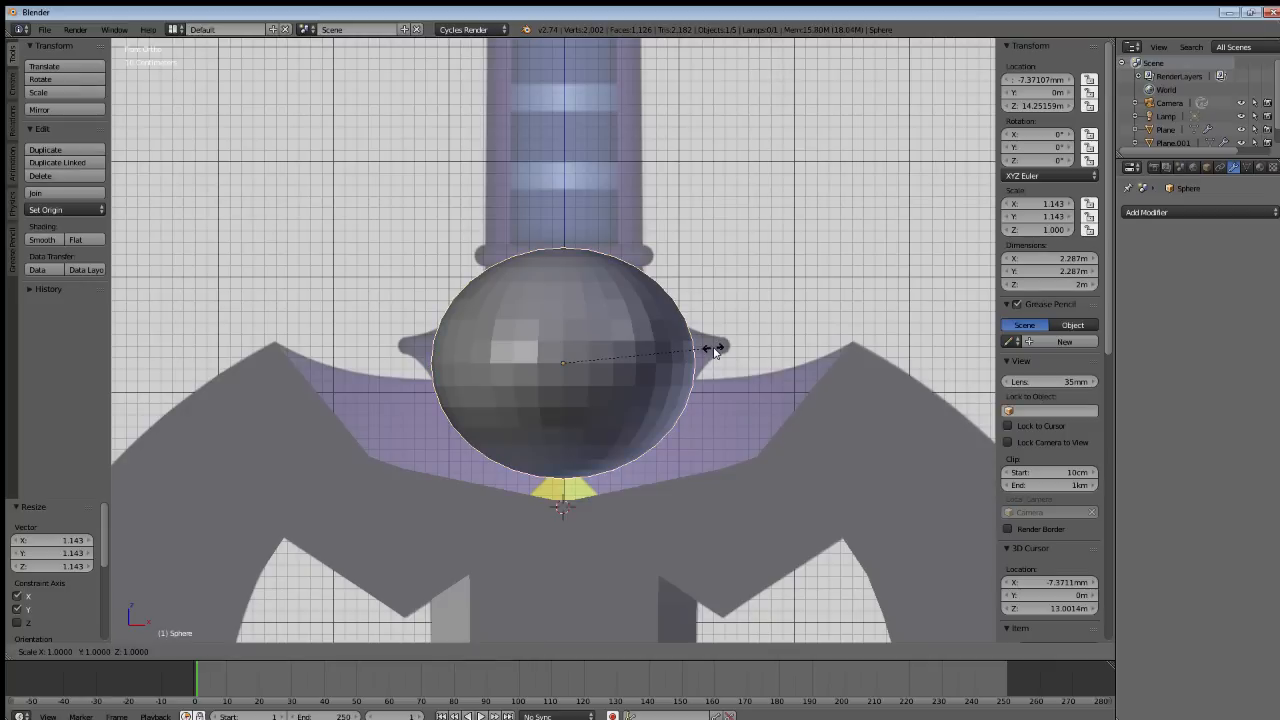
{"action": "key", "text": "z"}
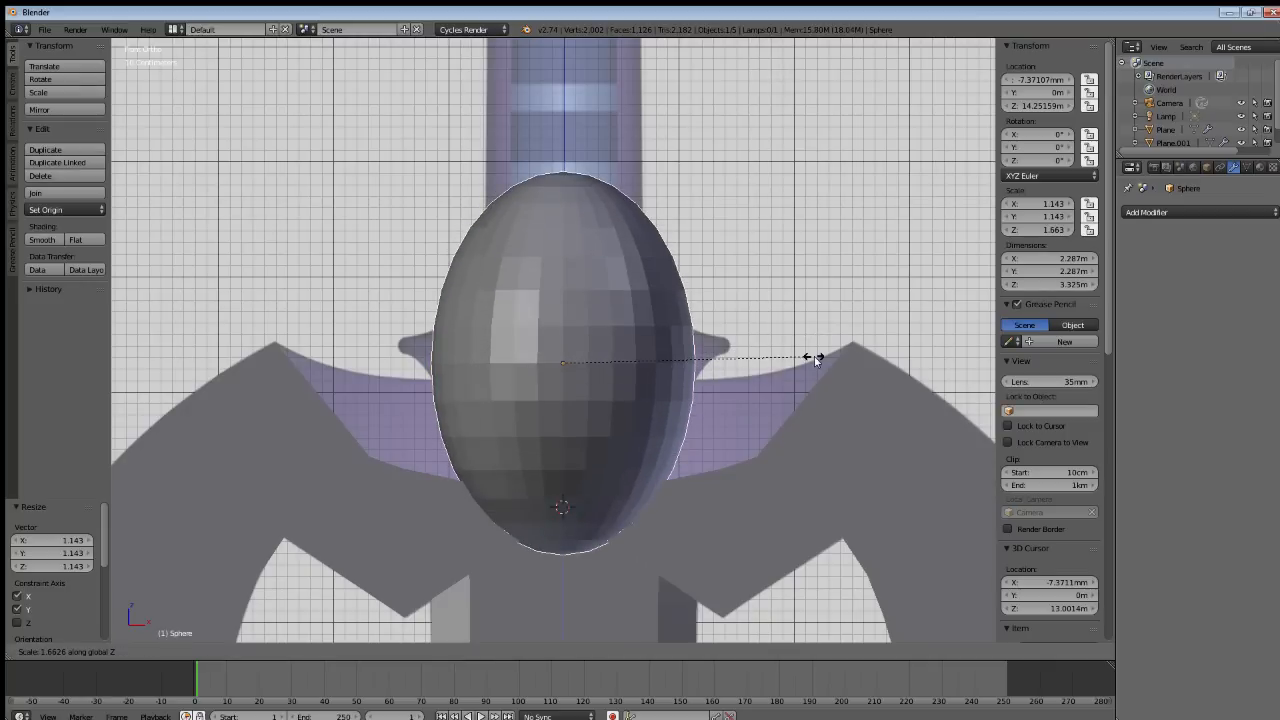
{"action": "key", "text": "Escape"}
{"action": "key", "text": "s"}
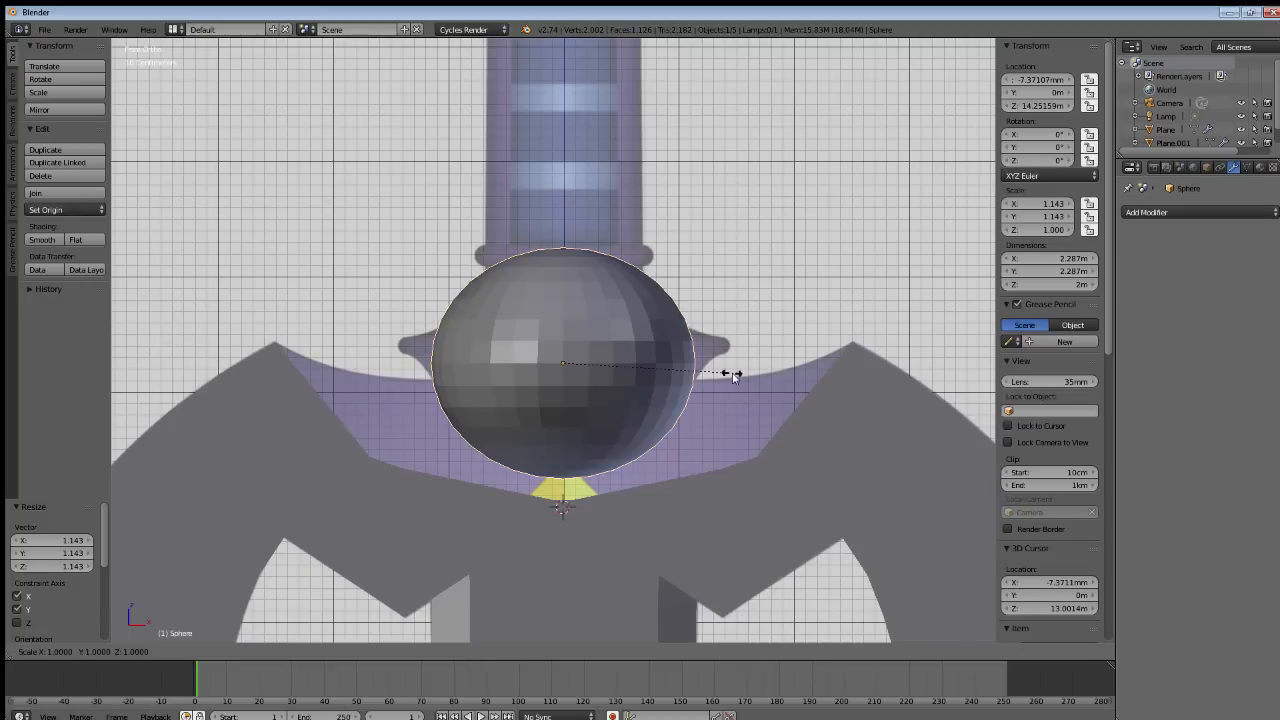
{"action": "key", "text": "x"}
{"action": "key", "text": "y"}
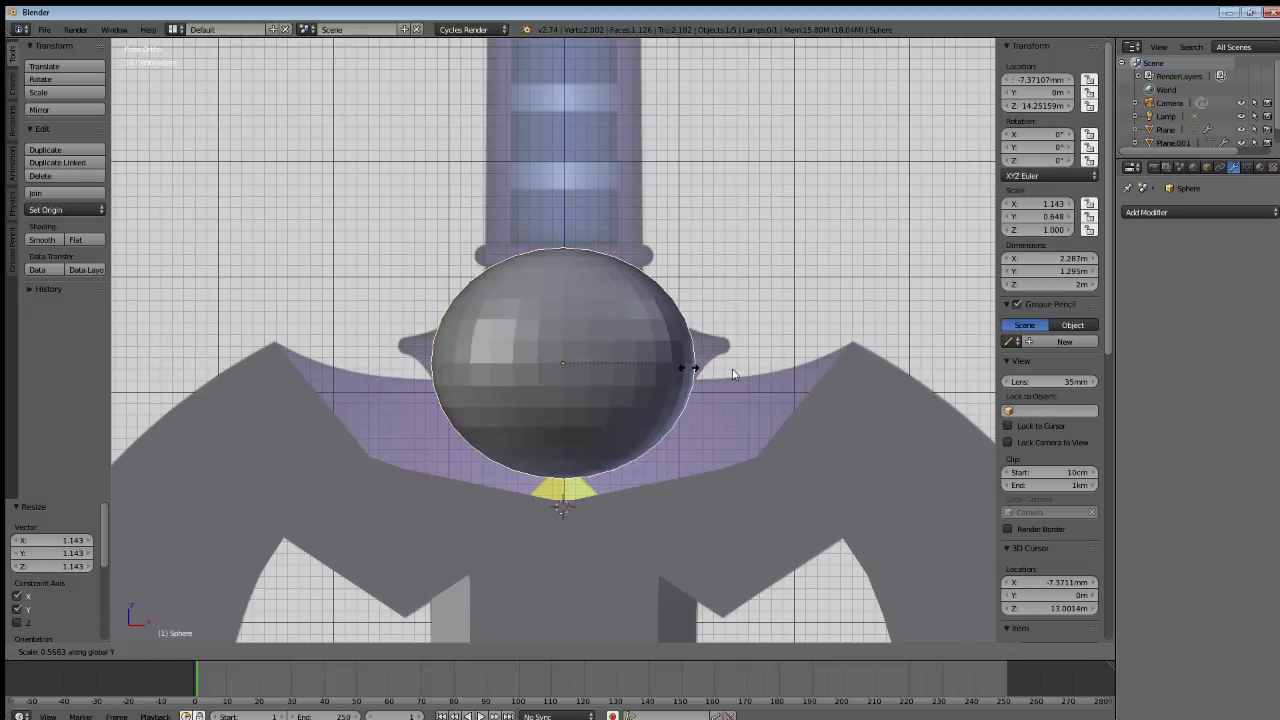
{"action": "key", "text": "Escape"}
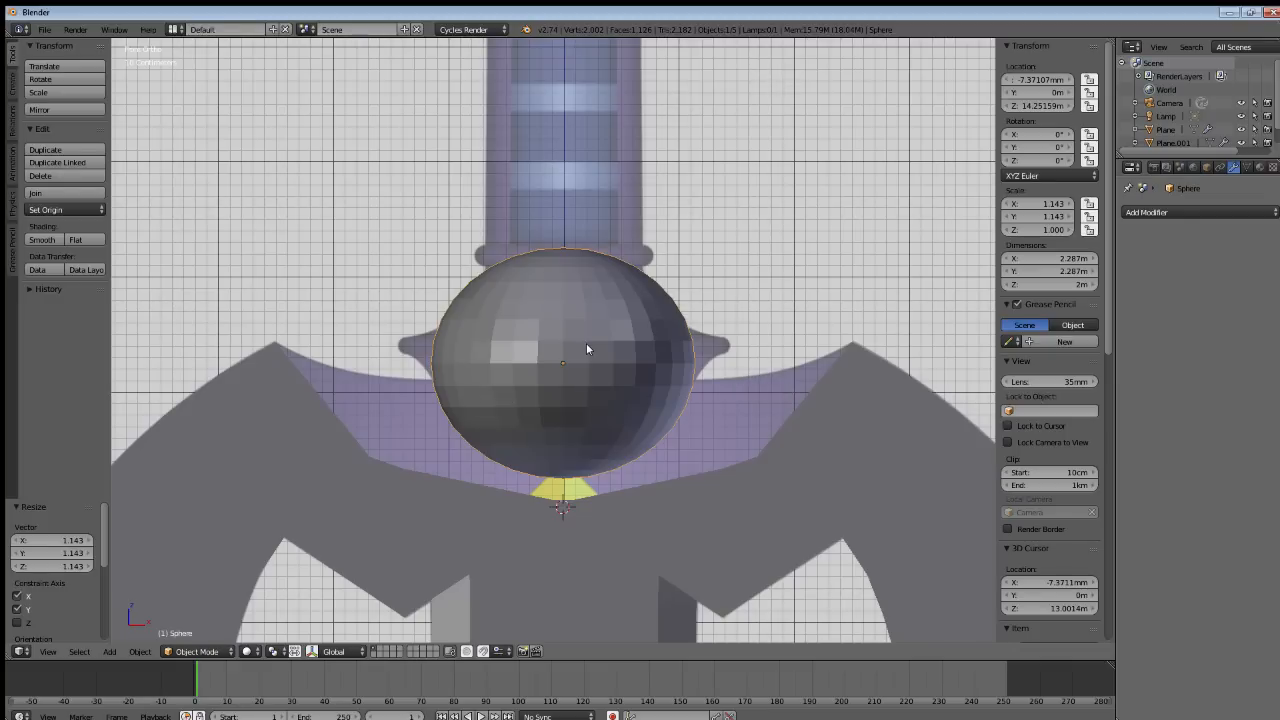
{"action": "key", "text": "s"}
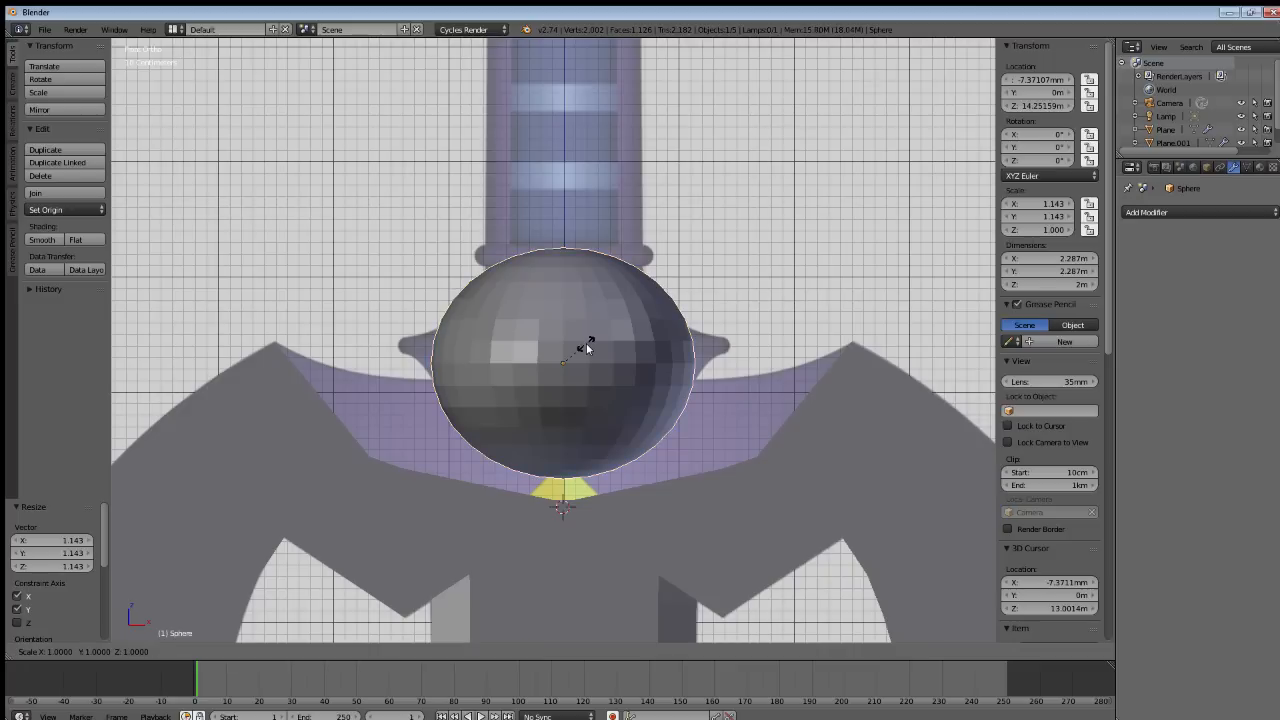
{"action": "key", "text": "shift+z"}
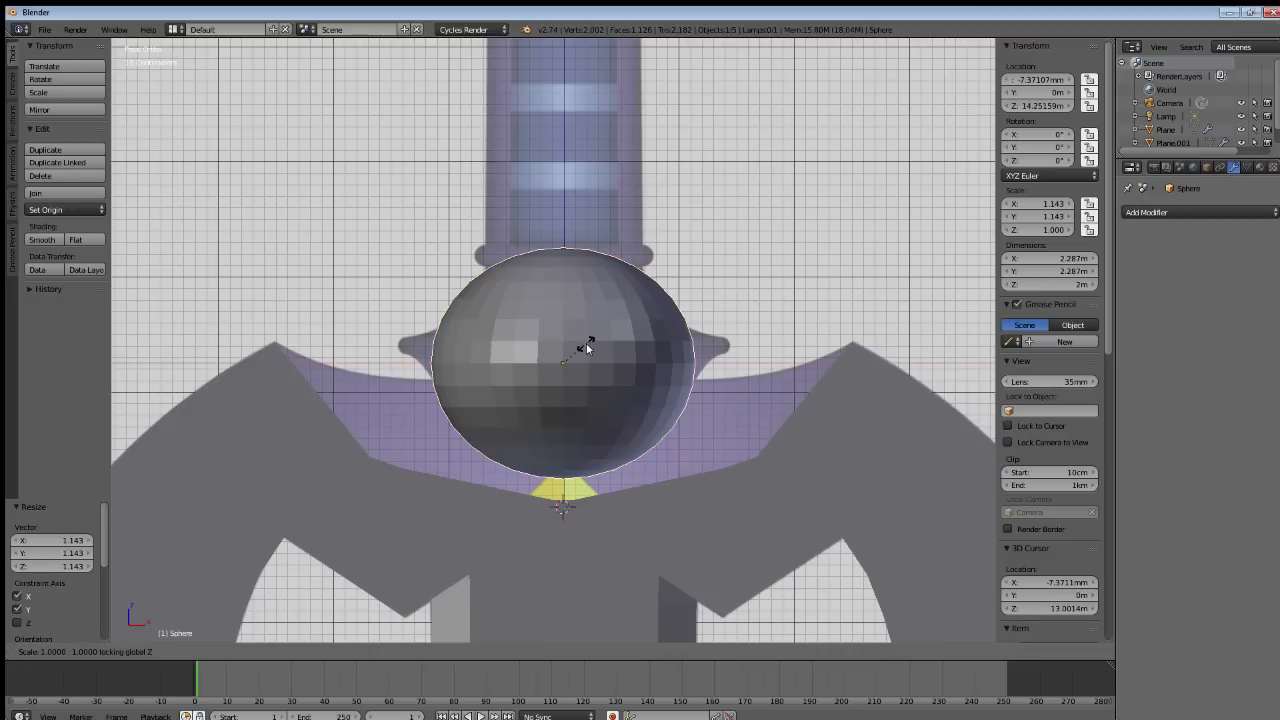
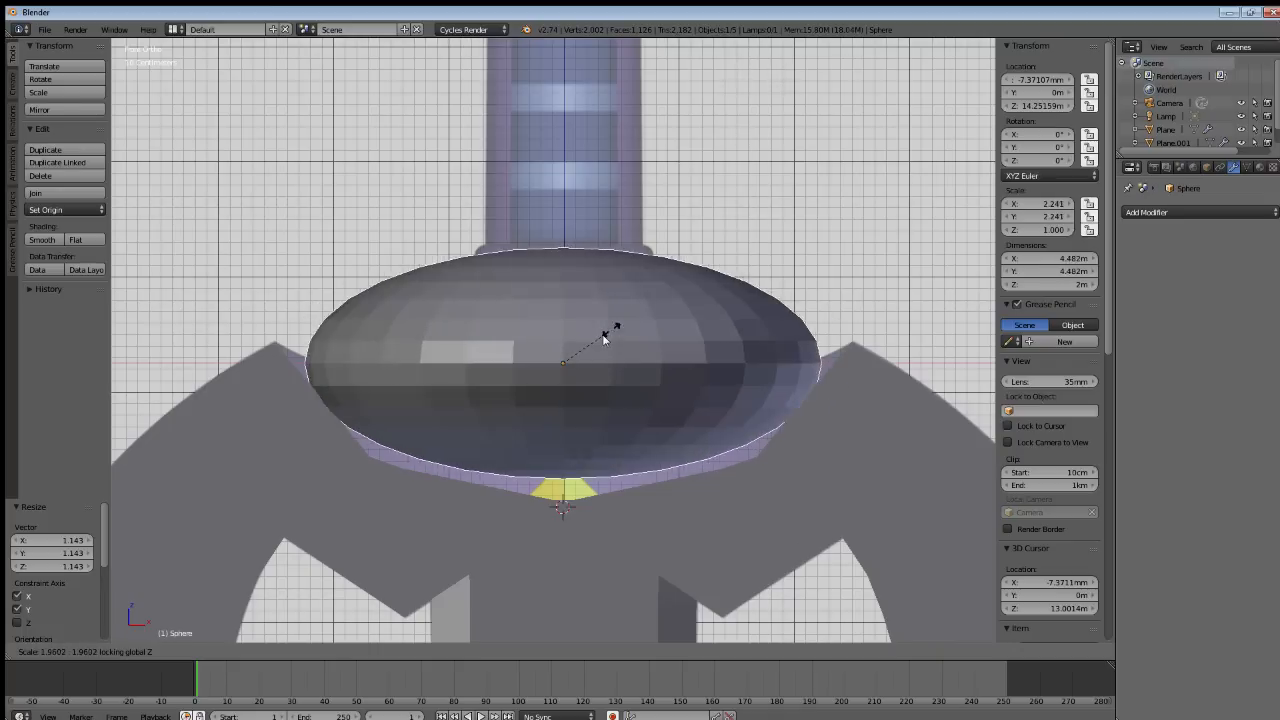
{"action": "key", "text": "Escape"}
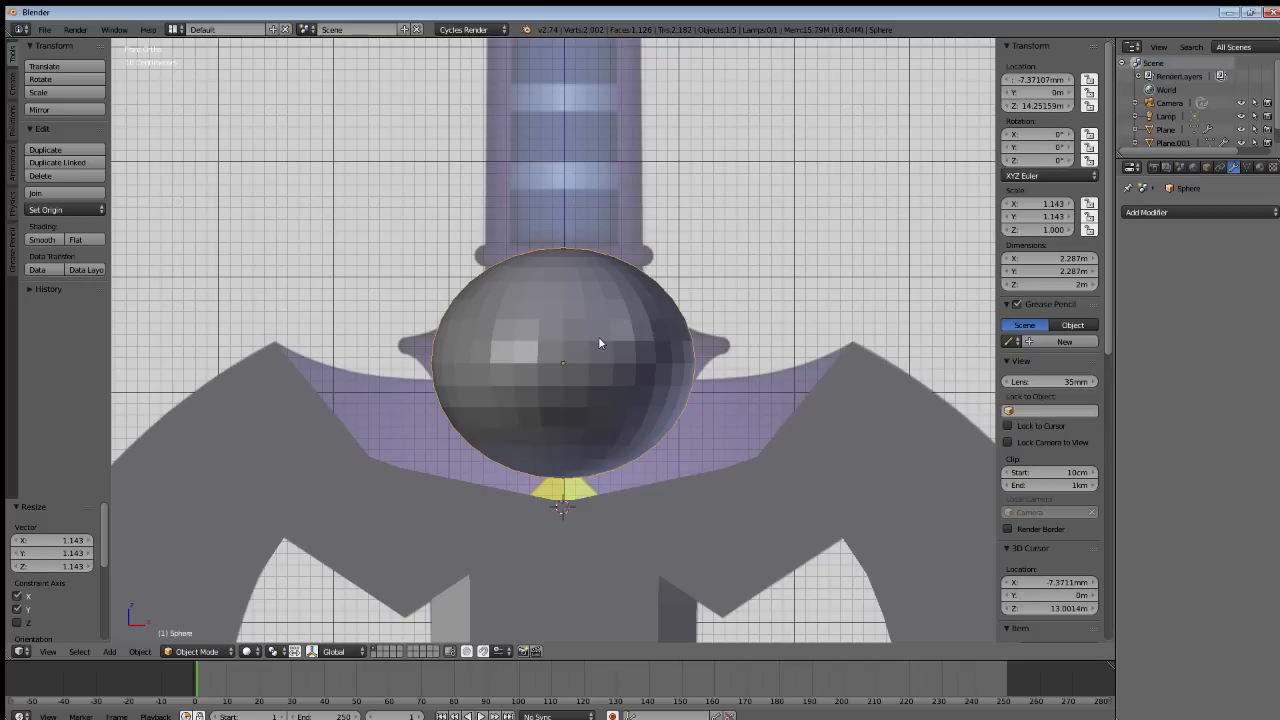
{"action": "key", "text": "s"}
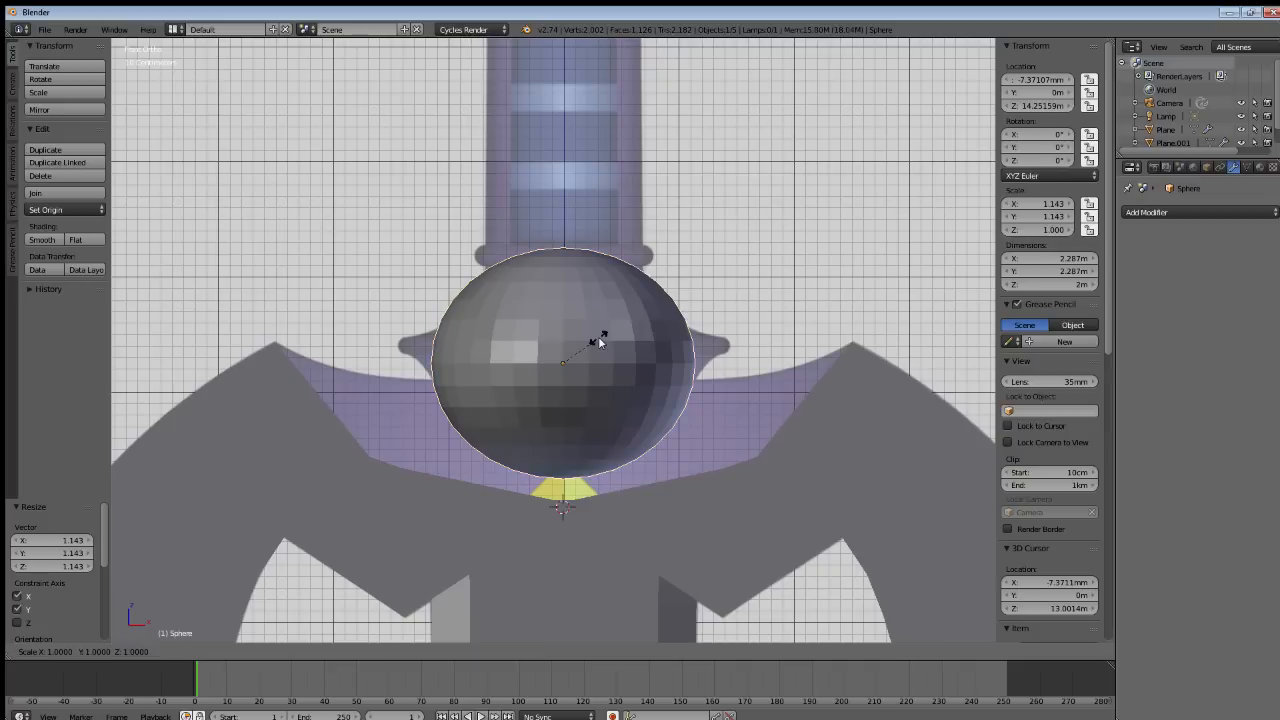
{"action": "key", "text": "shift+x"}
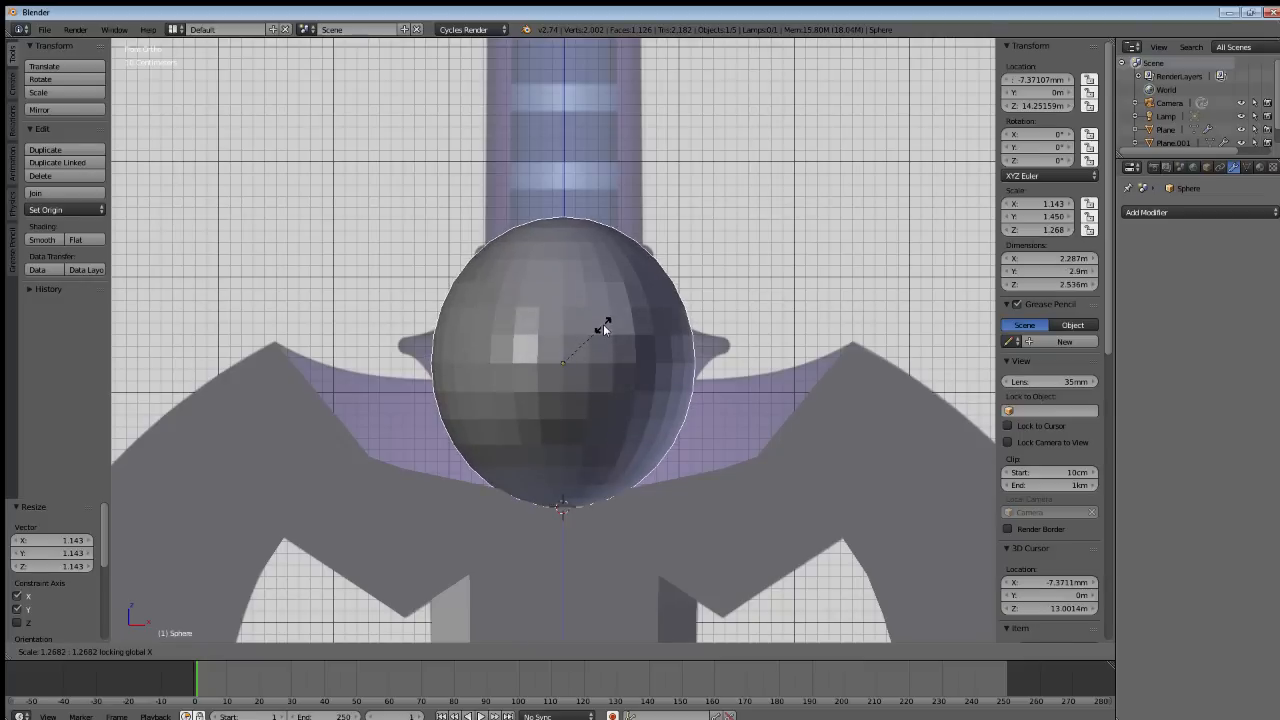
{"action": "key", "text": "Escape"}
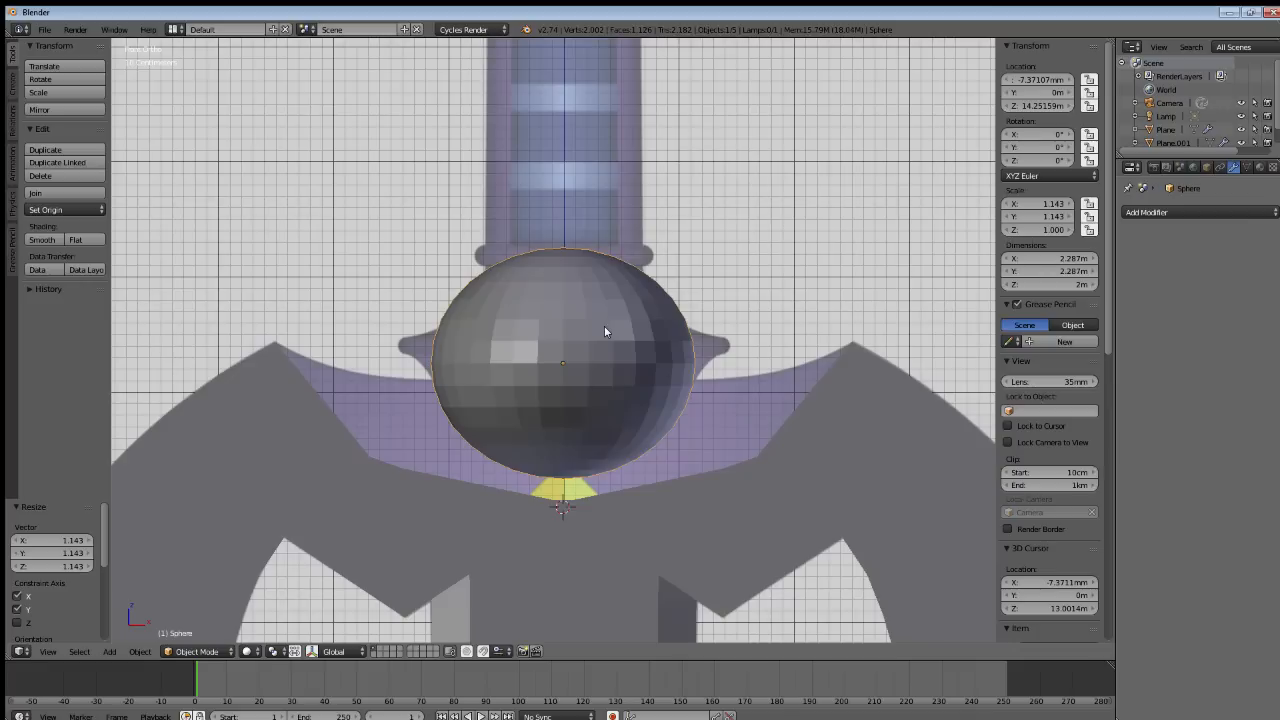
{"action": "key", "text": "s"}
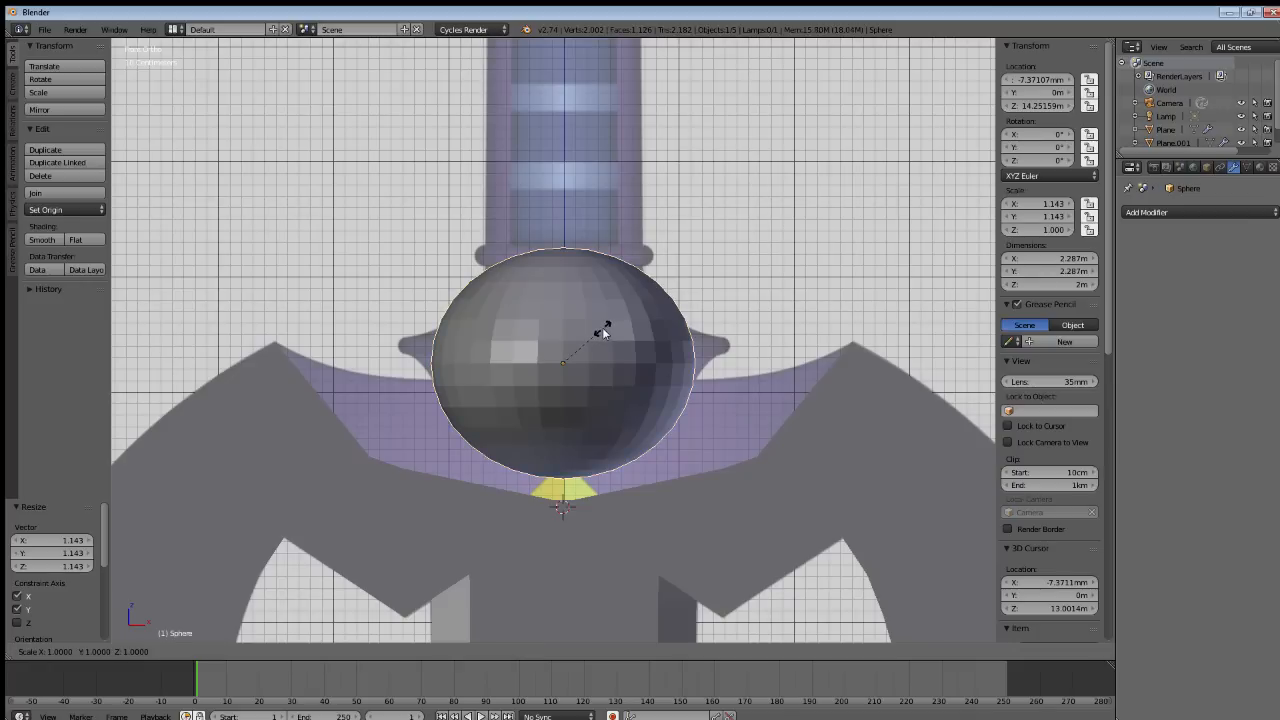
{"action": "key", "text": "shift+y"}
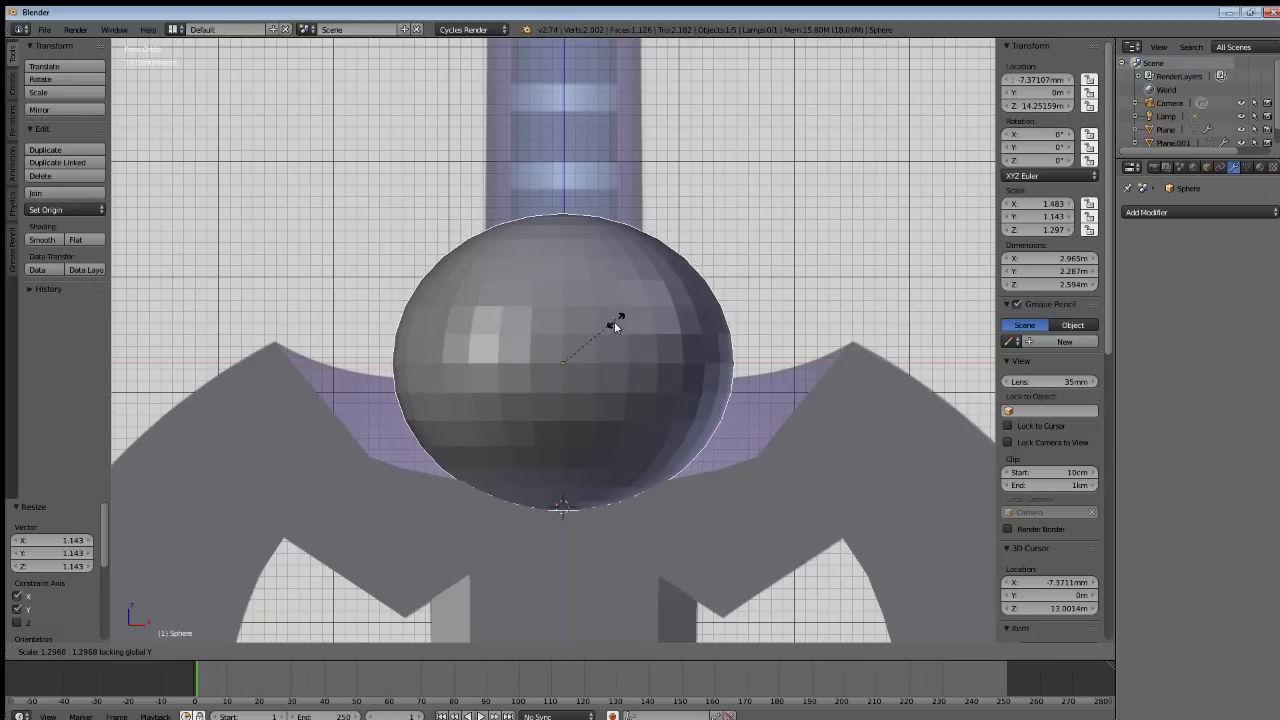
{"action": "key", "text": "Escape"}
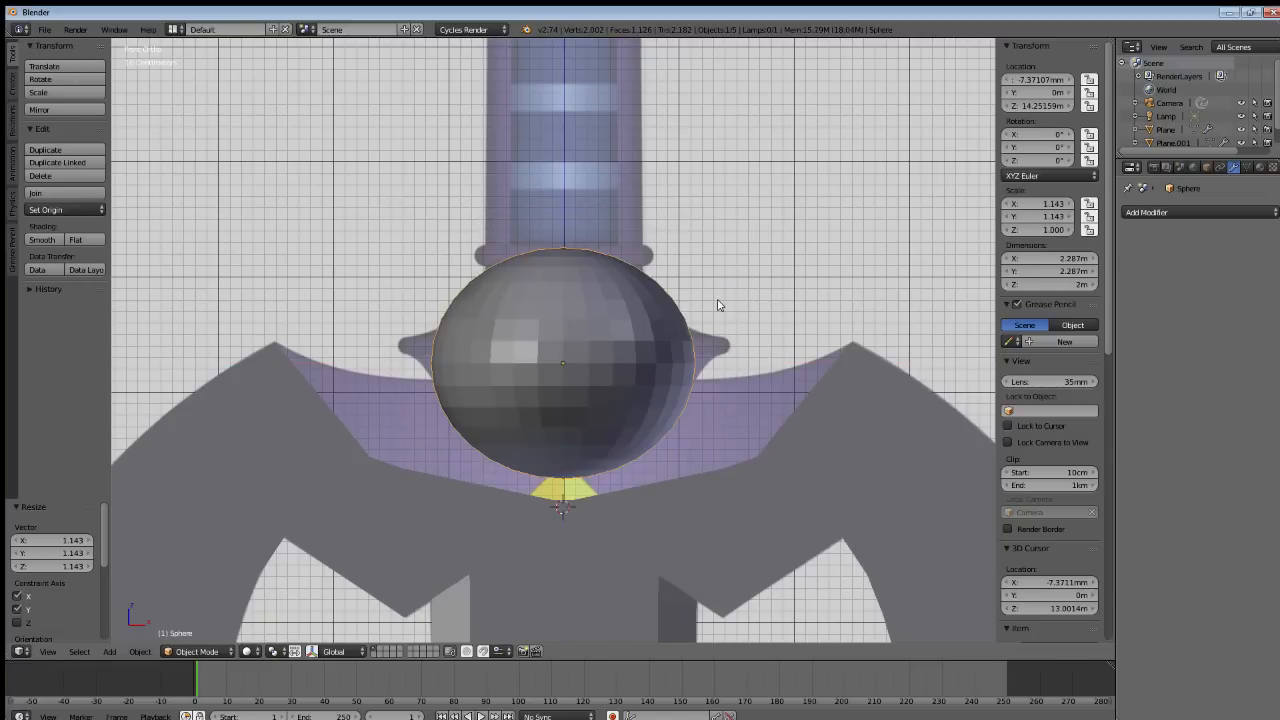
In front orthographic wireframe view, enter Edit Mode on the sphere and scale its equator edge loop by 1.085.
{"action": "middle_click_drag", "start_coordinate": [628, 322], "coordinate": [626, 325]}
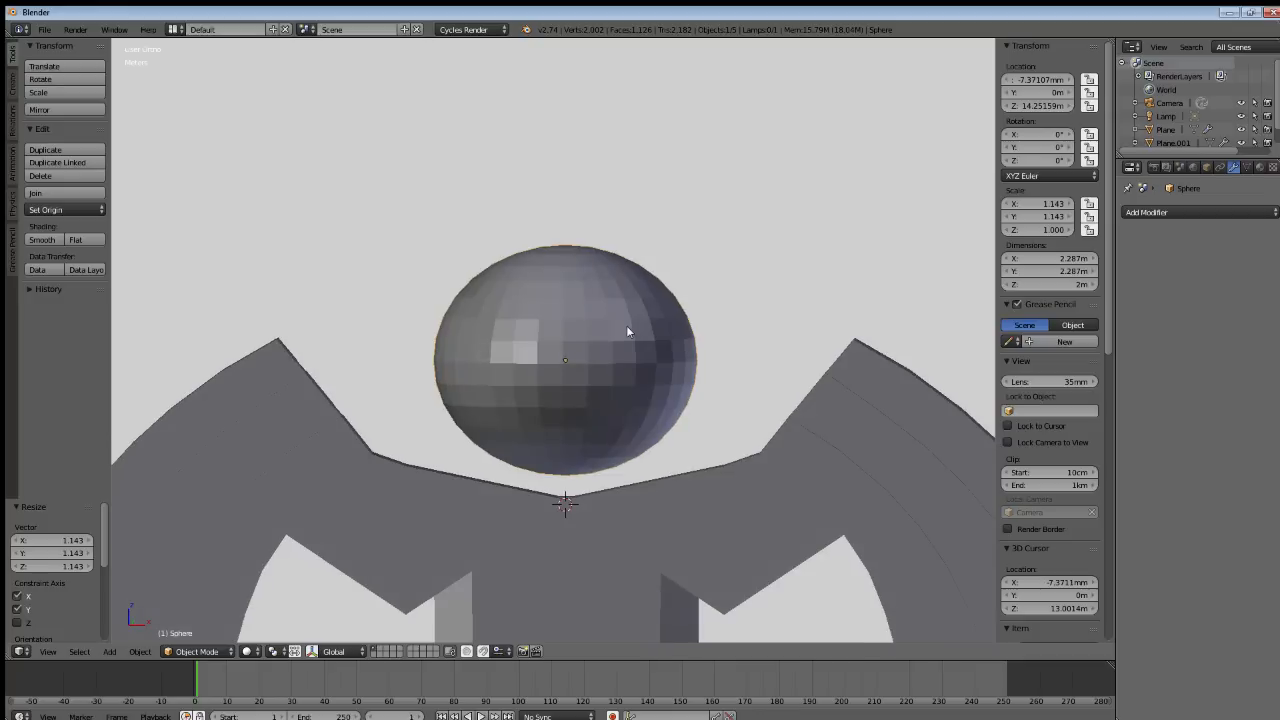
{"action": "key", "text": "KP_1"}
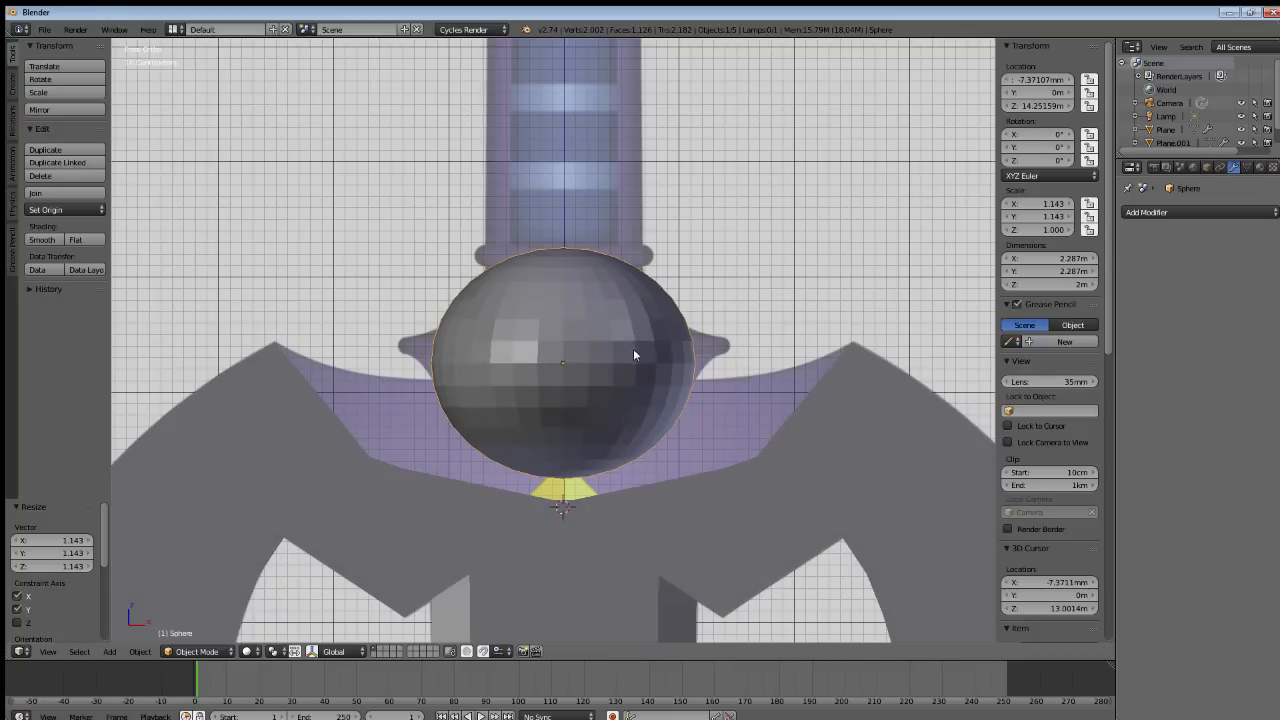
{"action": "key", "text": "z"}
{"action": "key", "text": "KP_5"}
{"action": "key", "text": "Tab"}
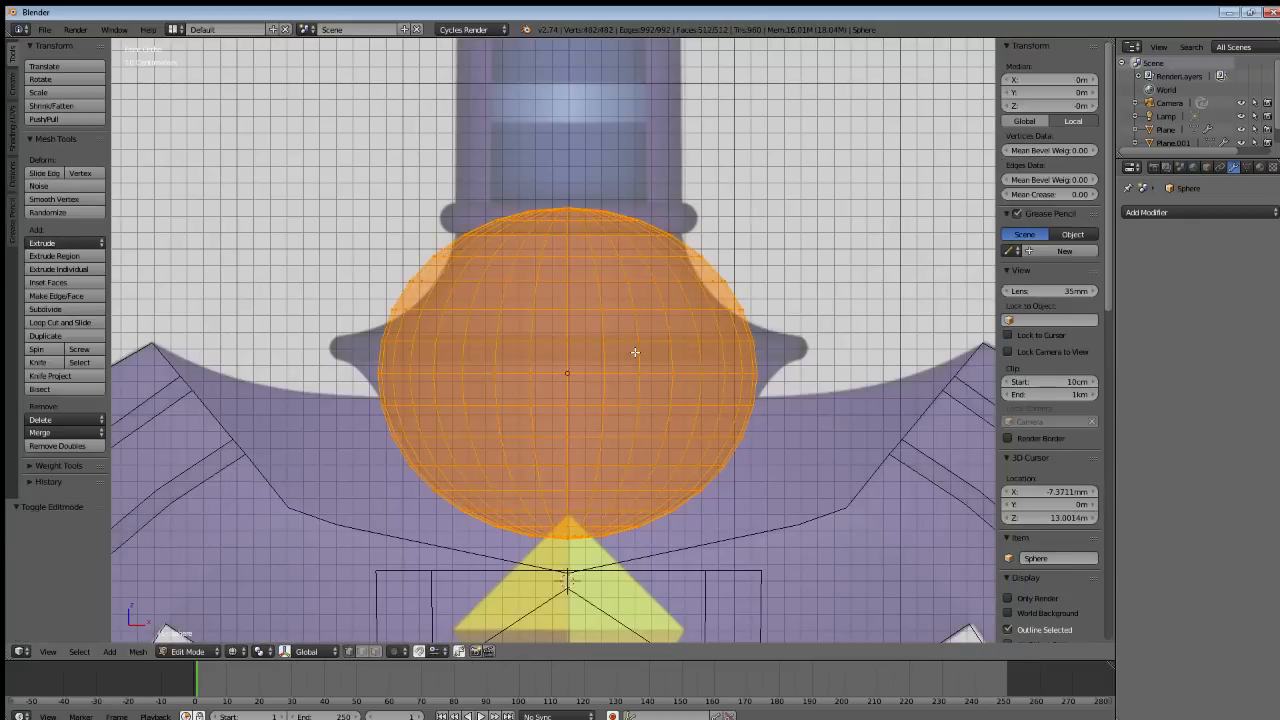
{"action": "key", "text": "a"}
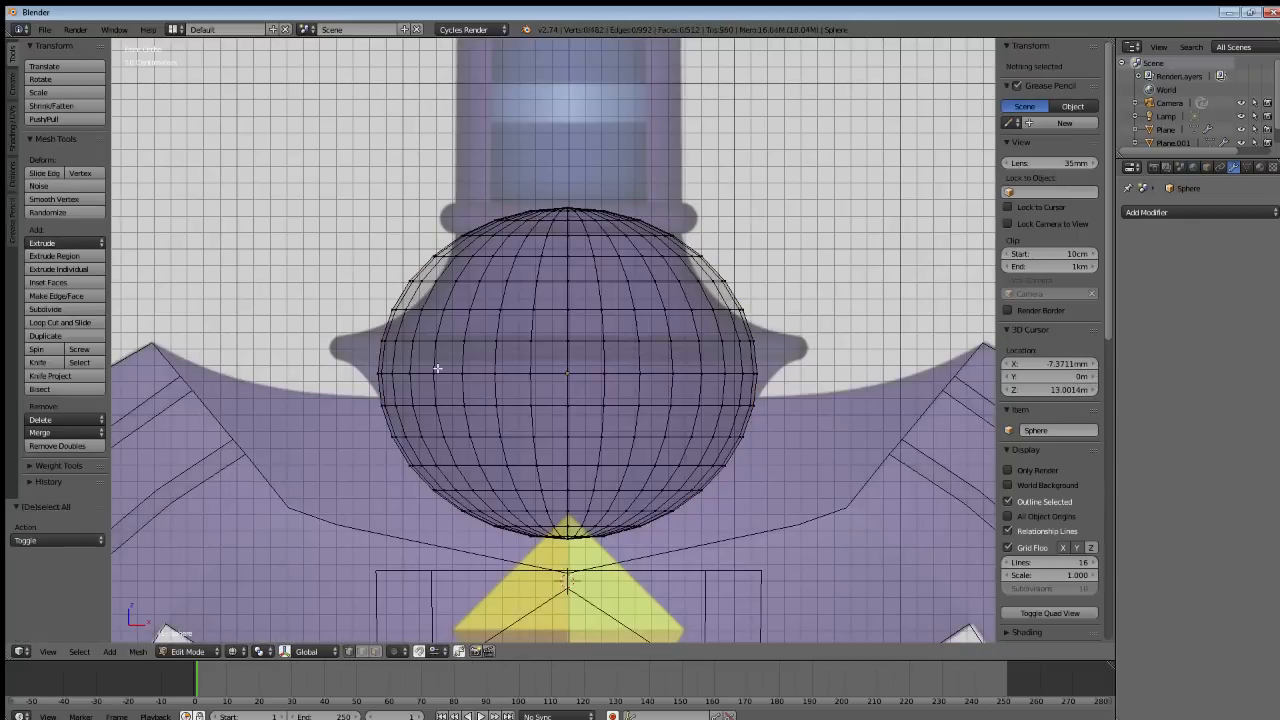
{"action": "right_click", "coordinate": [382, 373], "text": "alt"}
{"action": "key", "text": "s"}
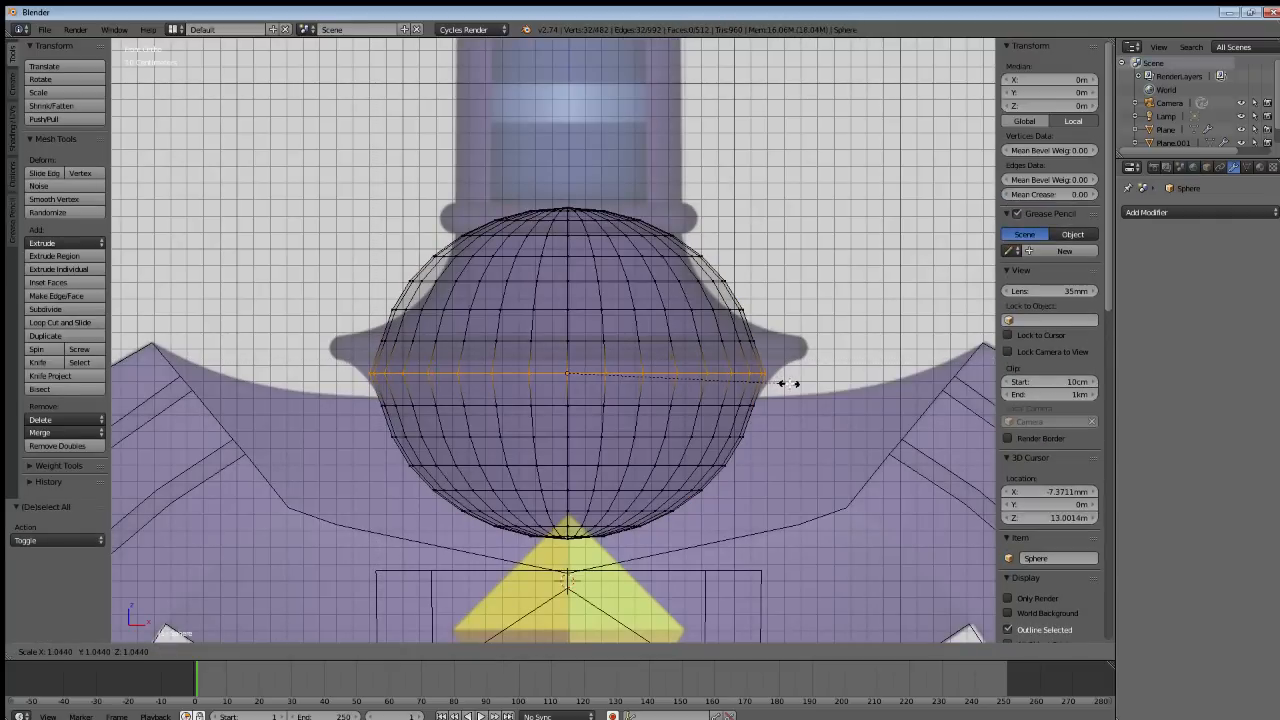
{"action": "left_click", "coordinate": [797, 383]}
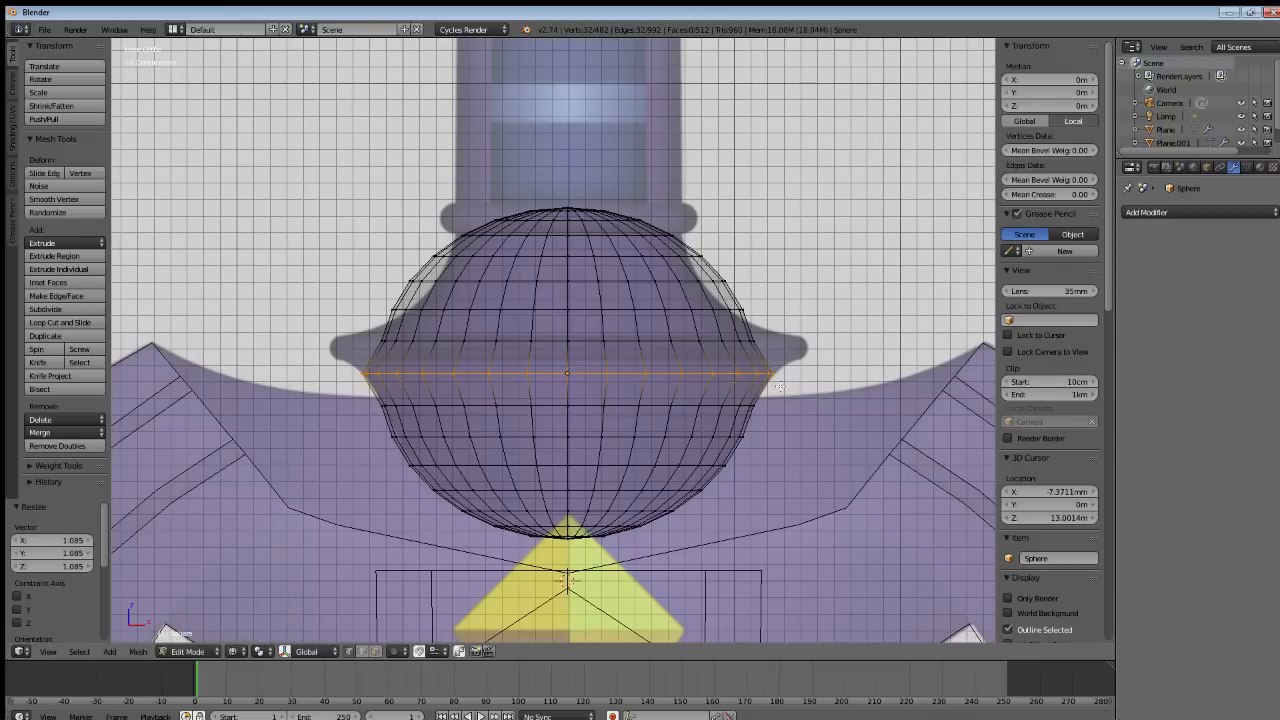
{"action": "key", "text": "a"}
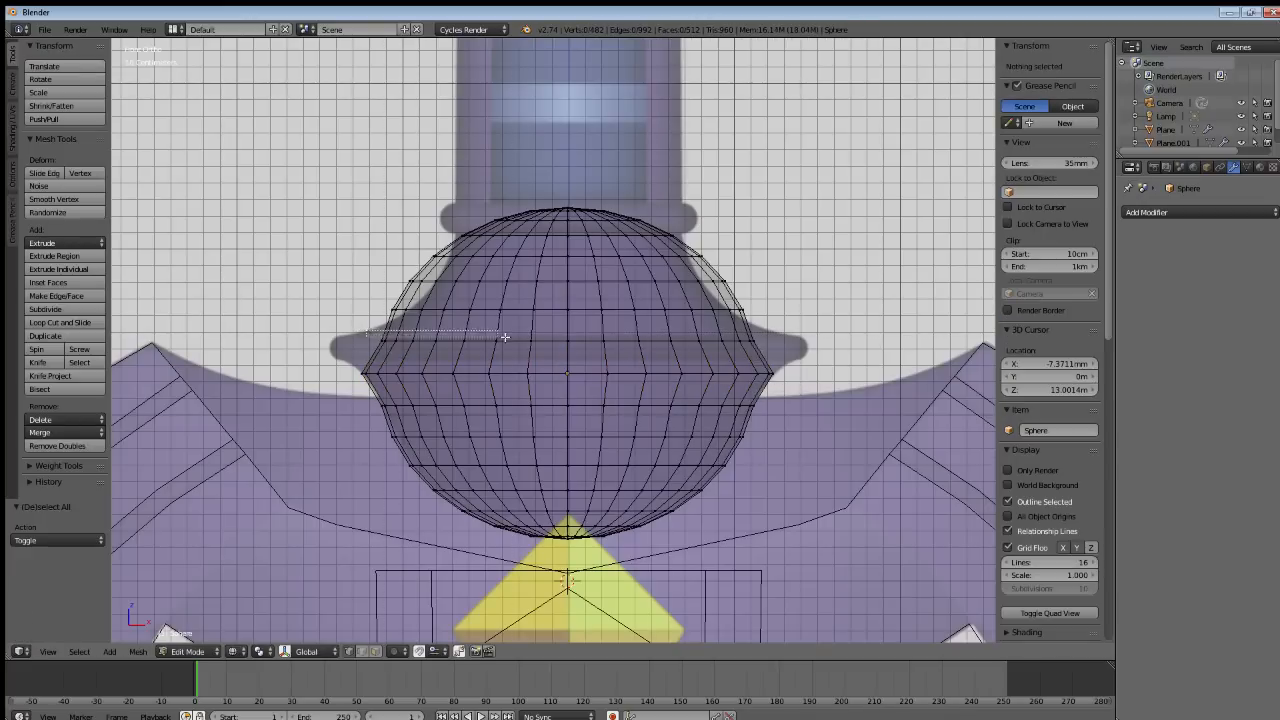
Scale the loop just above the equator by 1.277, lower it 10.45 cm along Z and narrow it slightly to the rim's underside.
{"action": "right_click", "coordinate": [783, 347], "text": "alt"}
{"action": "key", "text": "s"}
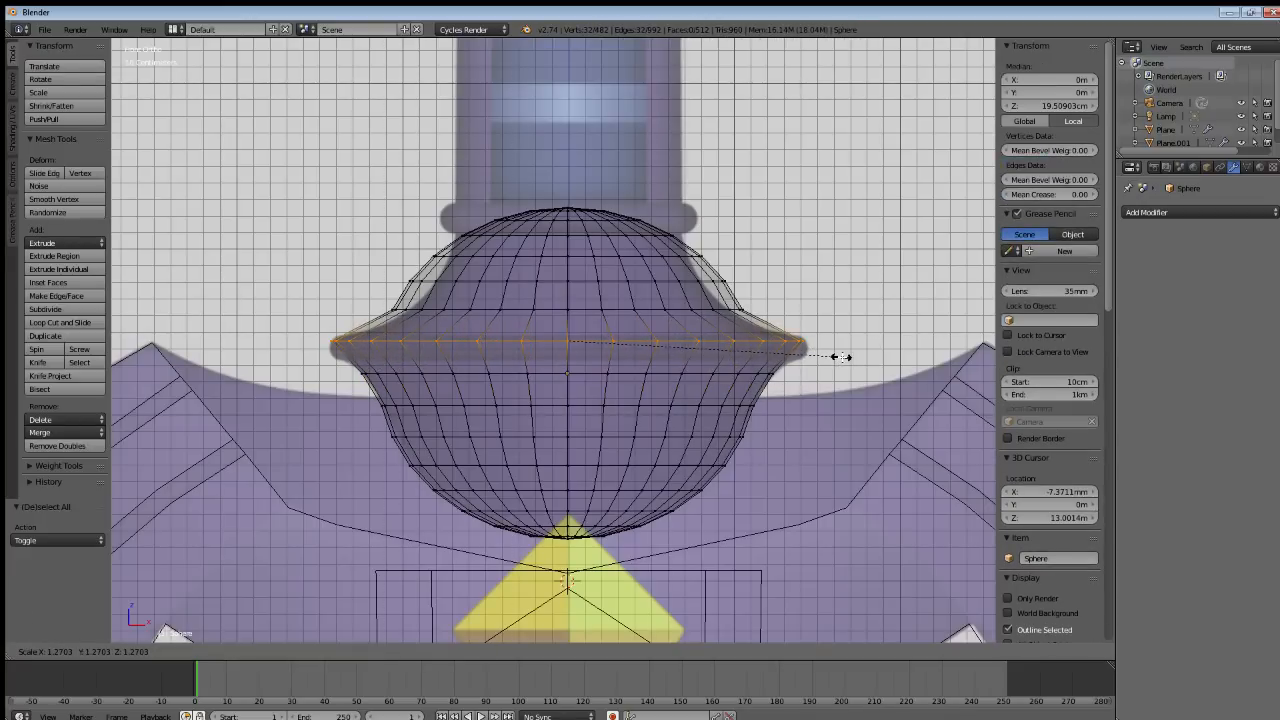
{"action": "left_click", "coordinate": [841, 356]}
{"action": "key", "text": "g"}
{"action": "key", "text": "z"}
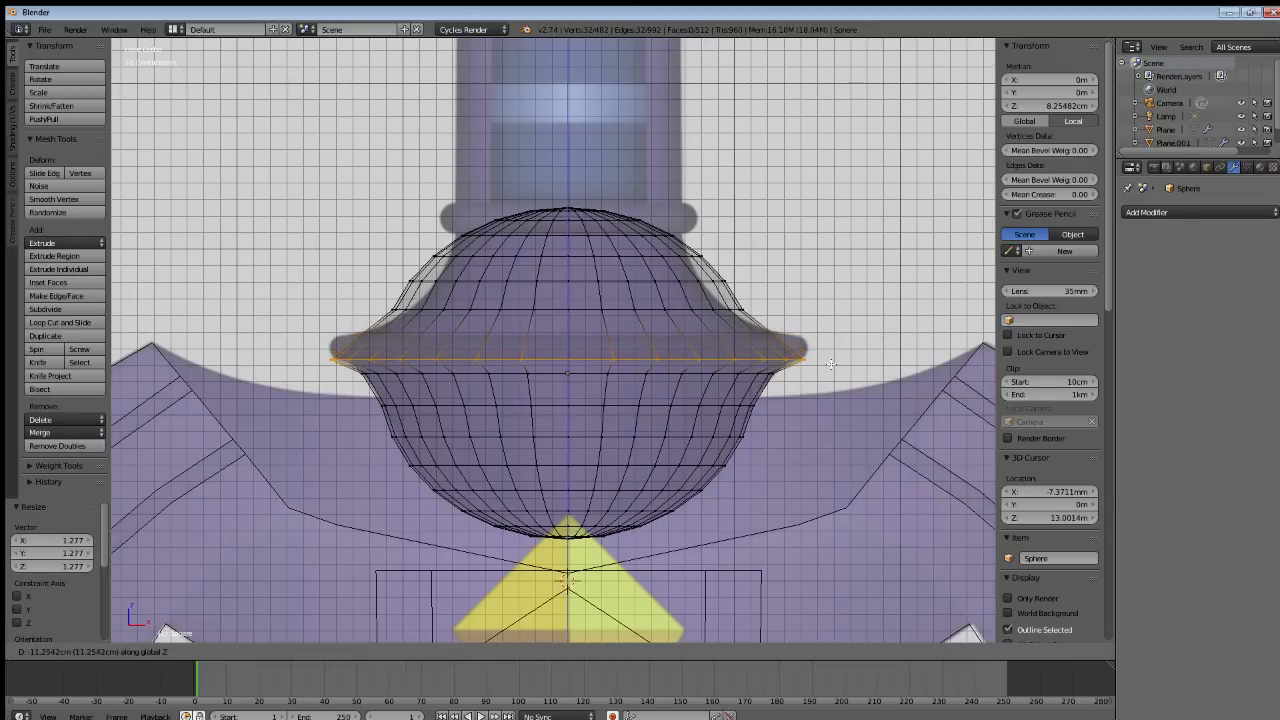
{"action": "left_click", "coordinate": [837, 366]}
{"action": "key", "text": "s"}
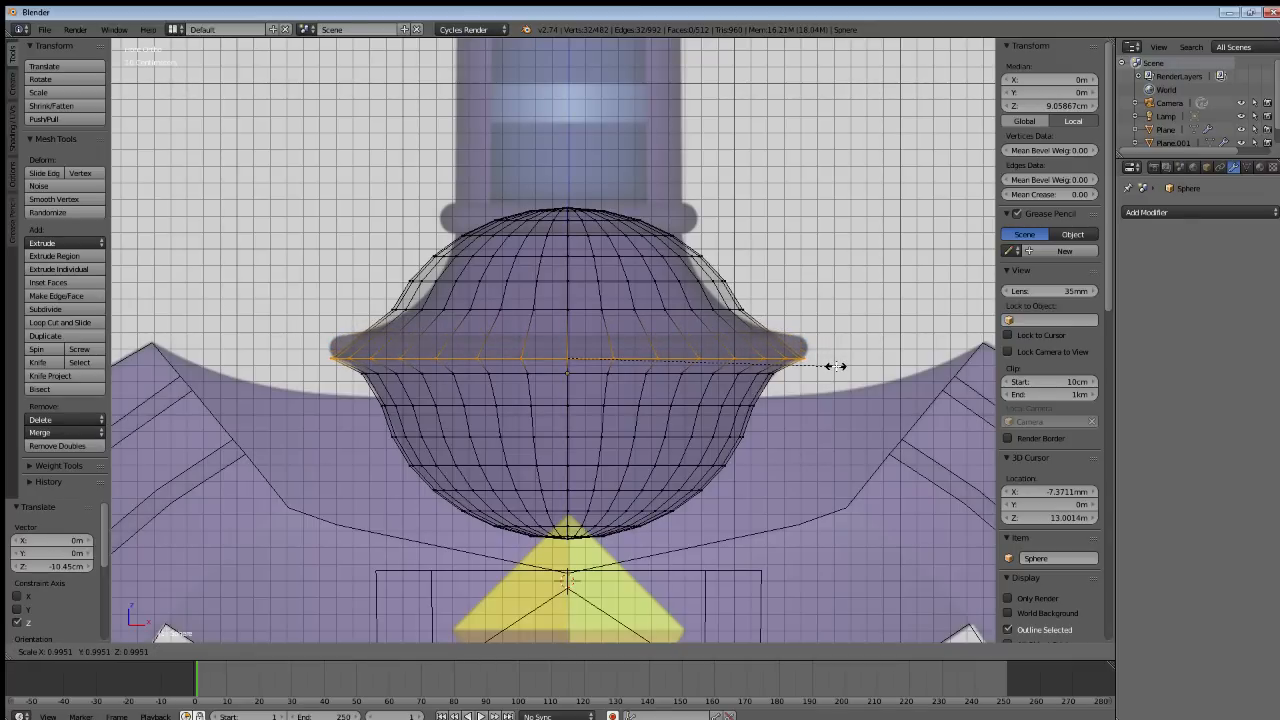
{"action": "left_click", "coordinate": [830, 367]}
{"action": "key", "text": "a"}
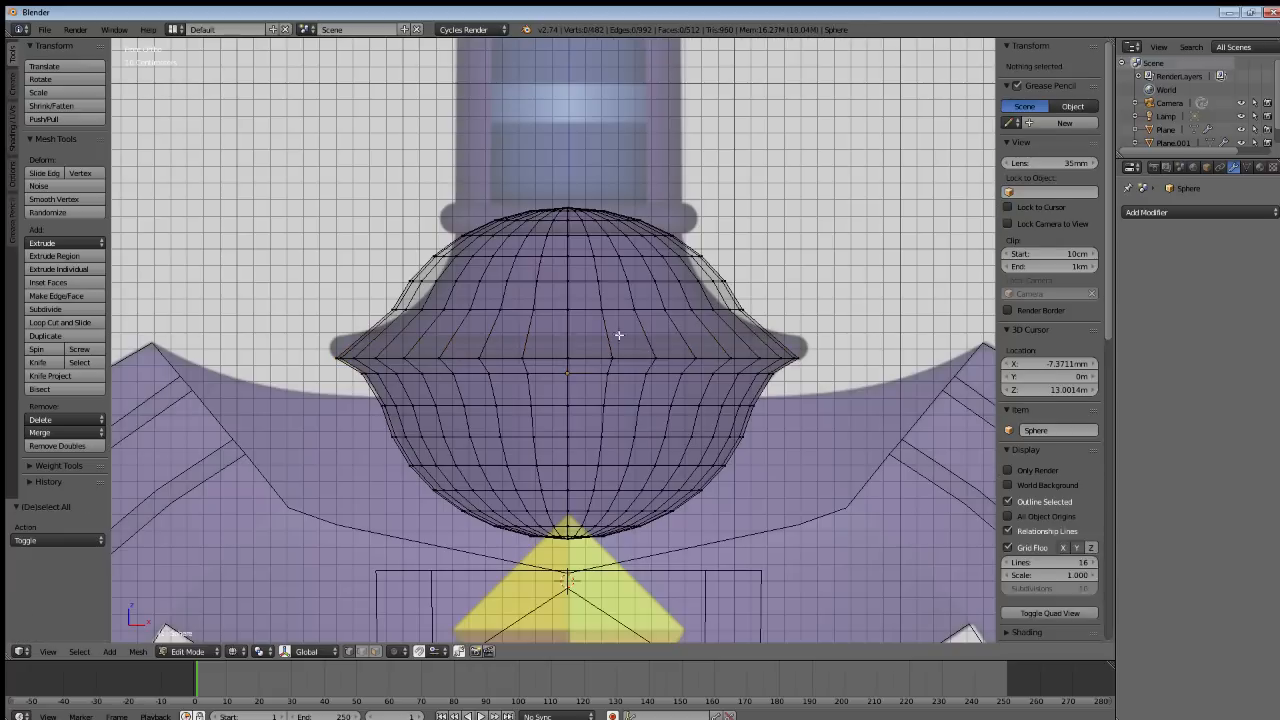
Lower the second loop above the equator 22.91 cm along Z and scale it by about 1.37 to the rim's outer edge.
{"action": "right_click", "coordinate": [405, 306], "text": "alt"}
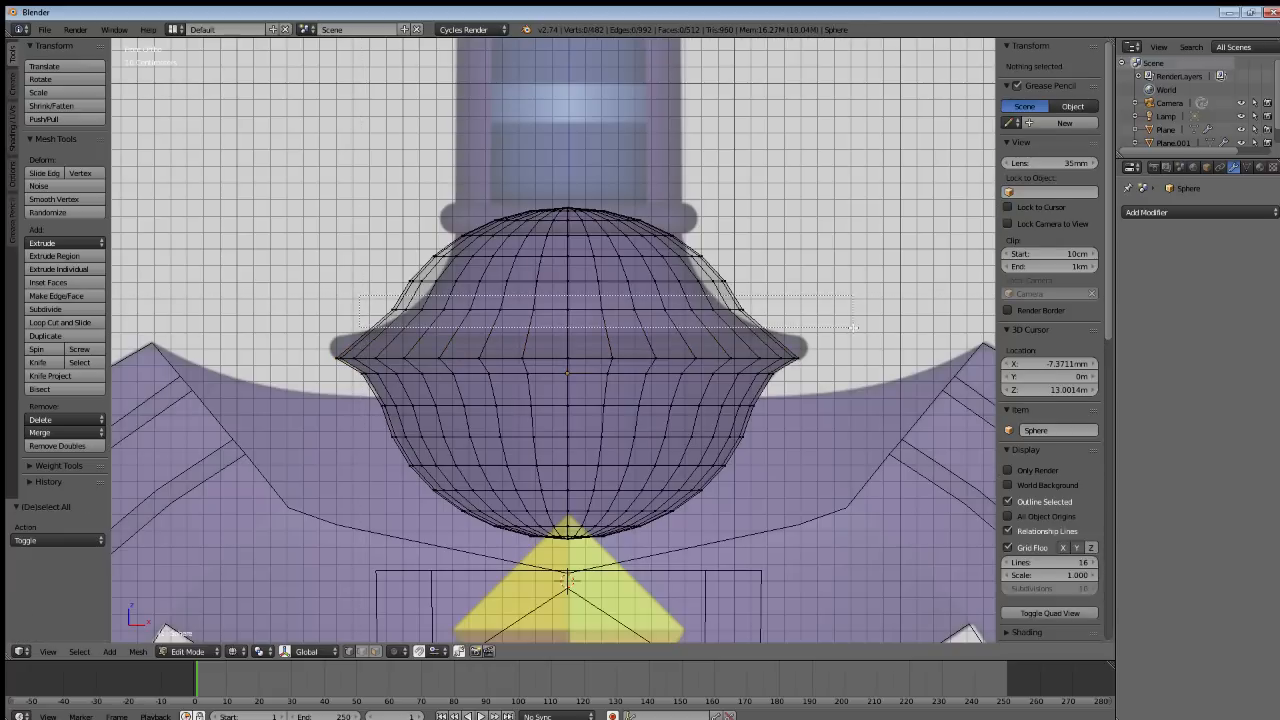
{"action": "key", "text": "g"}
{"action": "key", "text": "z"}
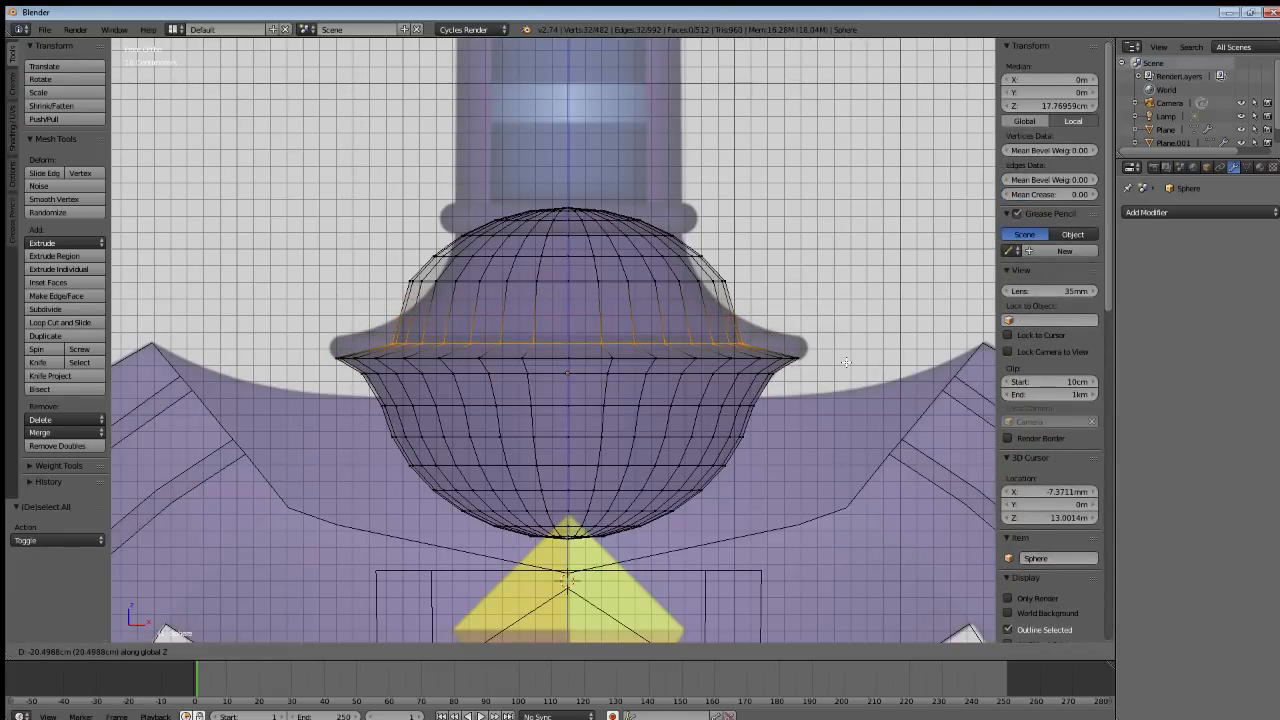
{"action": "left_click", "coordinate": [846, 365]}
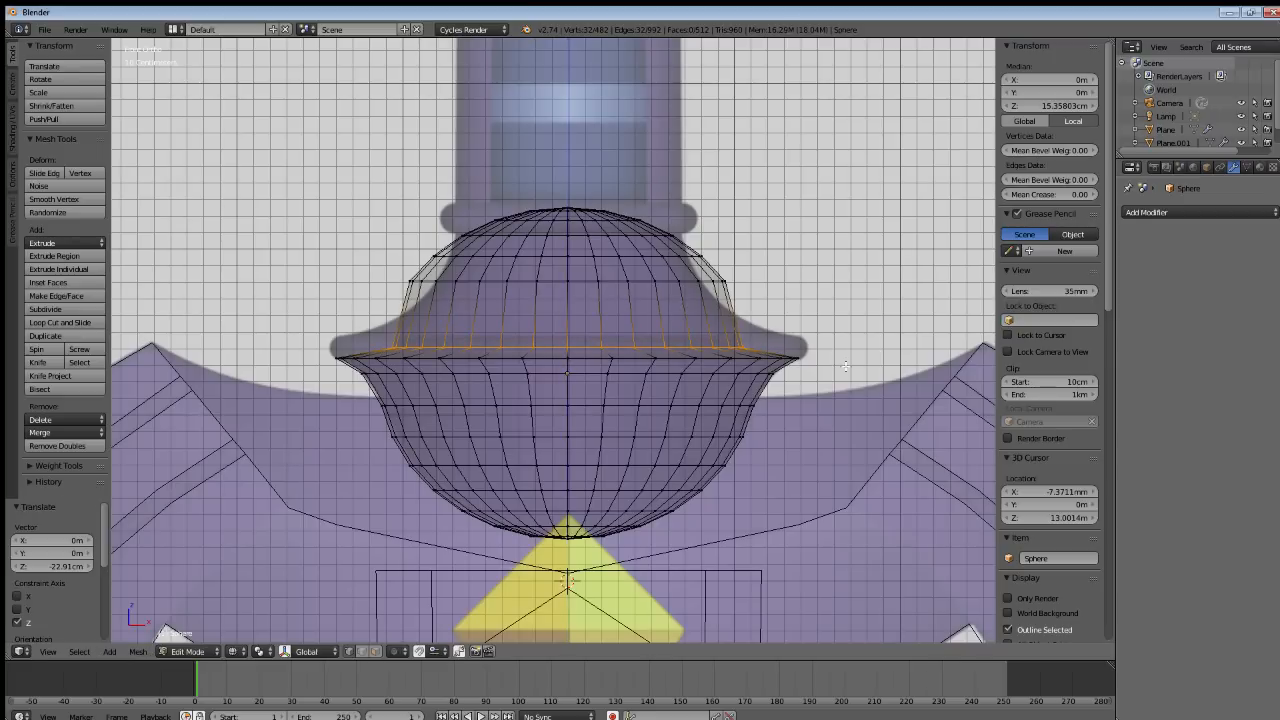
{"action": "key", "text": "s"}
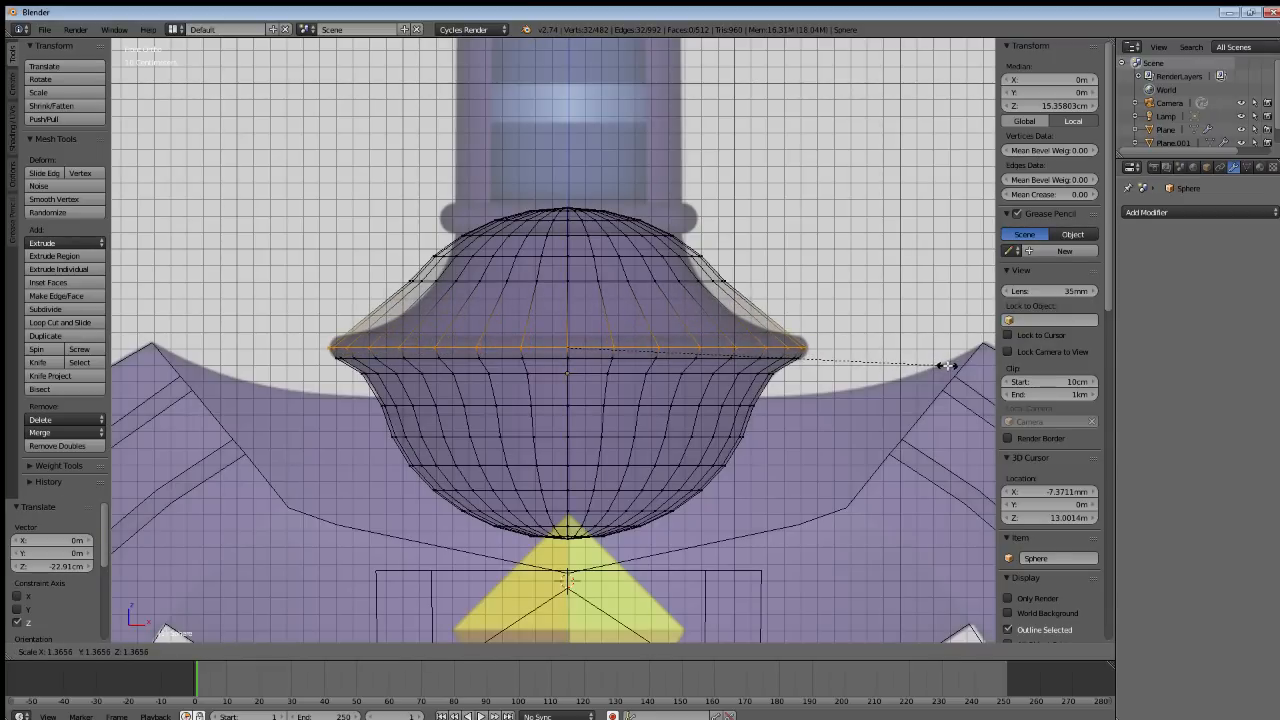
{"action": "left_click", "coordinate": [950, 366]}
{"action": "key", "text": "a"}
Lower the third loop above the equator 32.155 cm, scale it by 1.484 to the rim's width and lower it another 1.206 cm.
{"action": "key", "text": "b"}
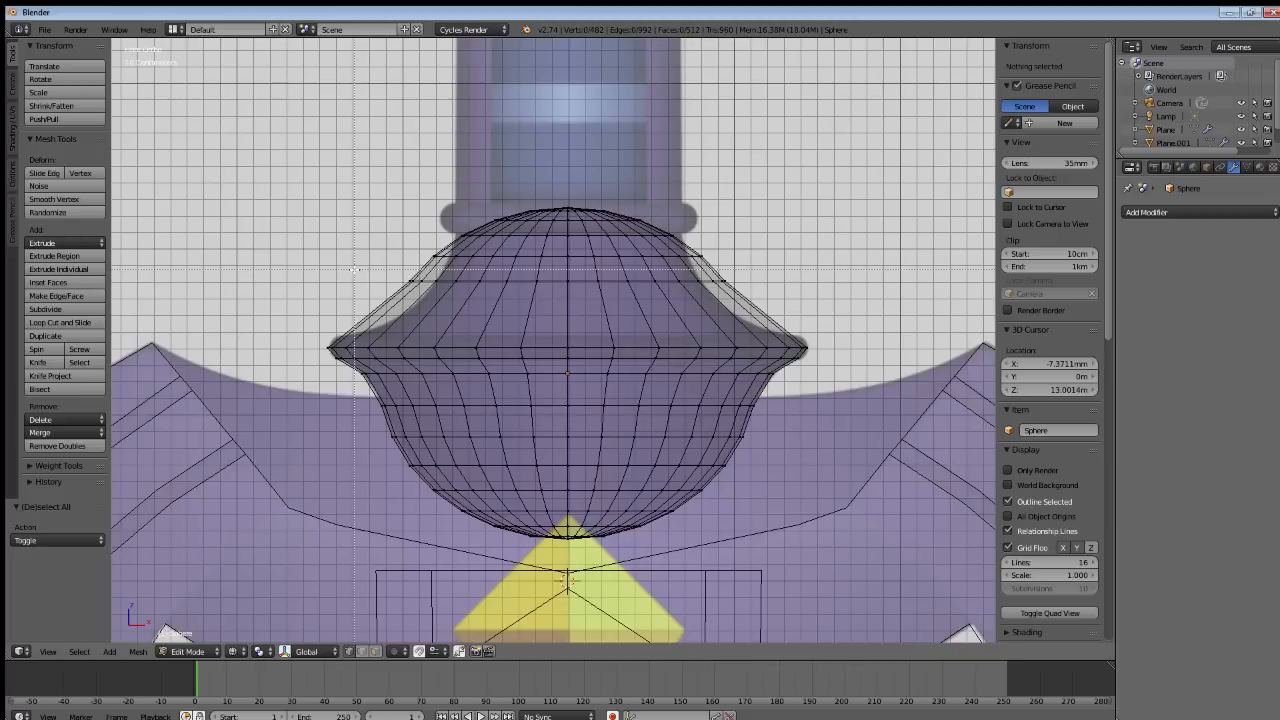
{"action": "left_click_drag", "start_coordinate": [403, 266], "coordinate": [760, 297]}
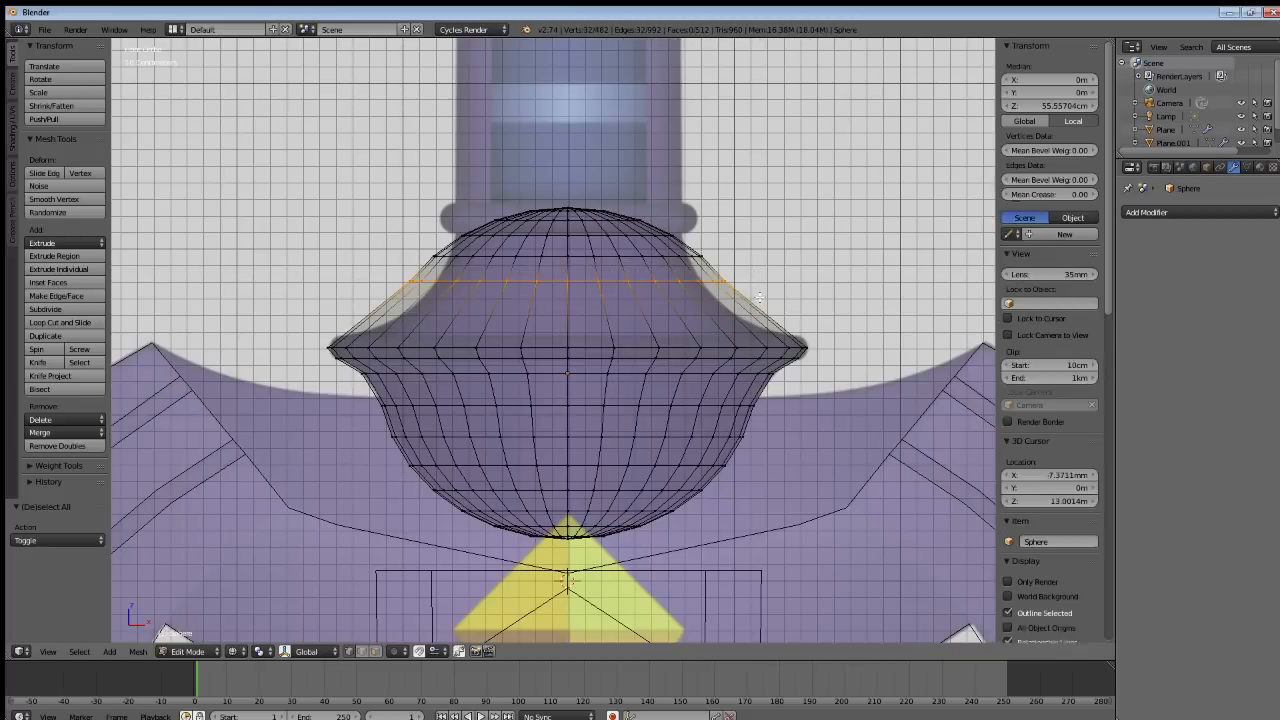
{"action": "key", "text": "g"}
{"action": "key", "text": "z"}
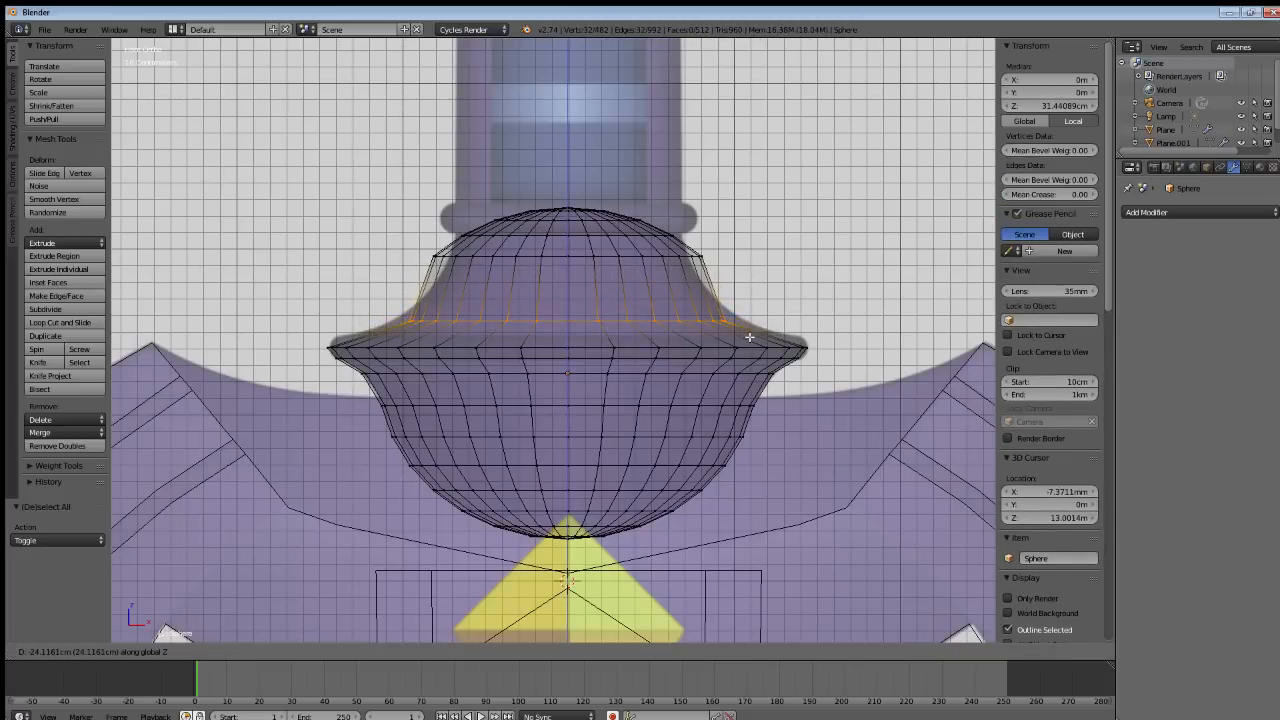
{"action": "left_click", "coordinate": [744, 350]}
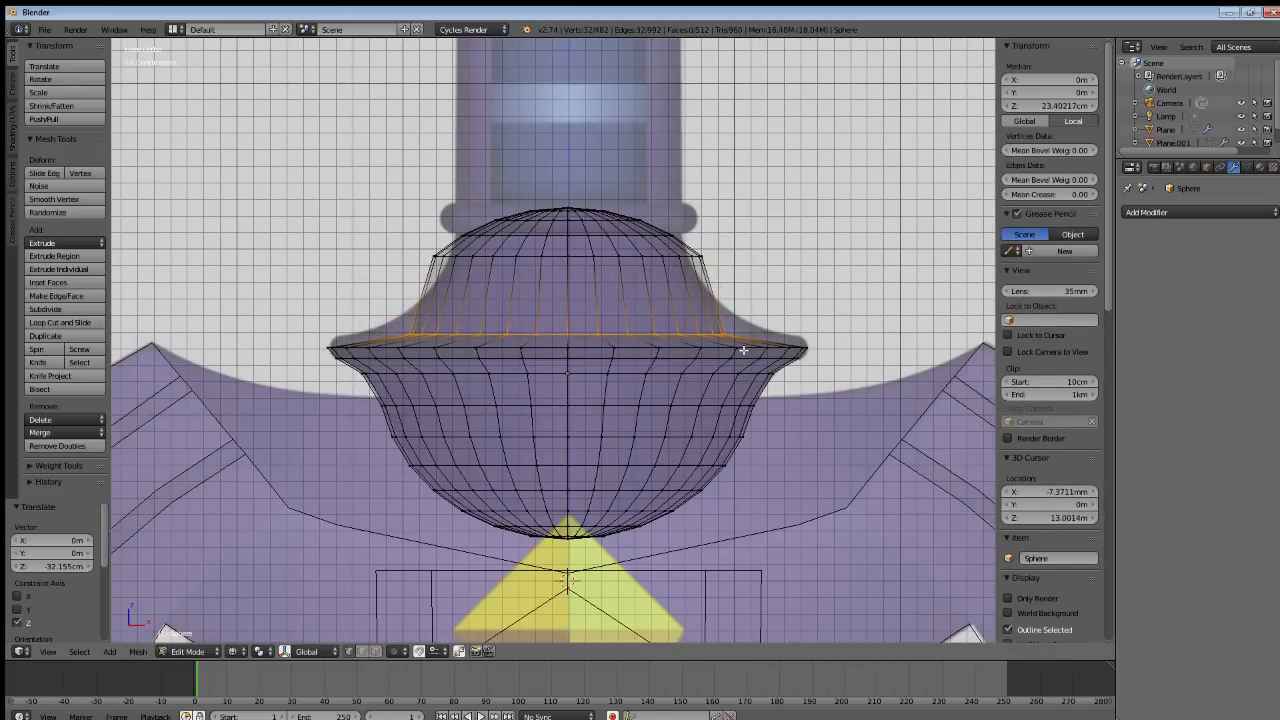
{"action": "key", "text": "s"}
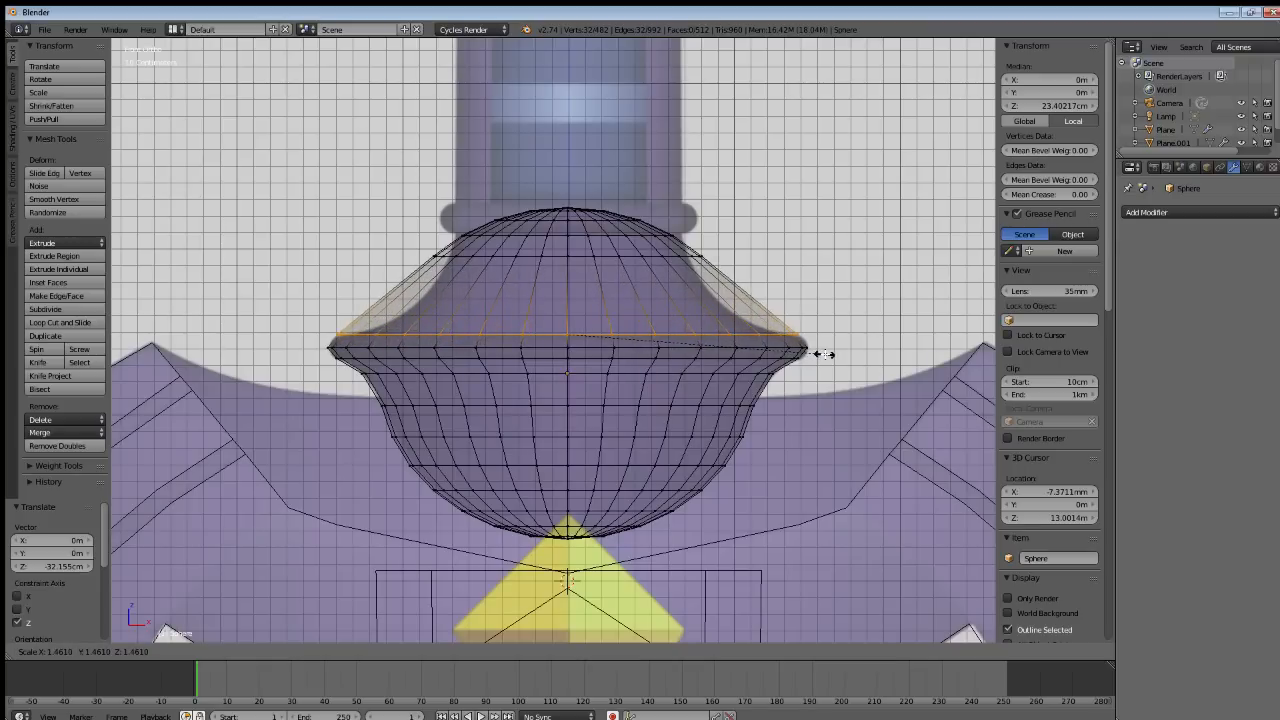
{"action": "left_click", "coordinate": [828, 354]}
{"action": "key", "text": "g"}
{"action": "key", "text": "z"}
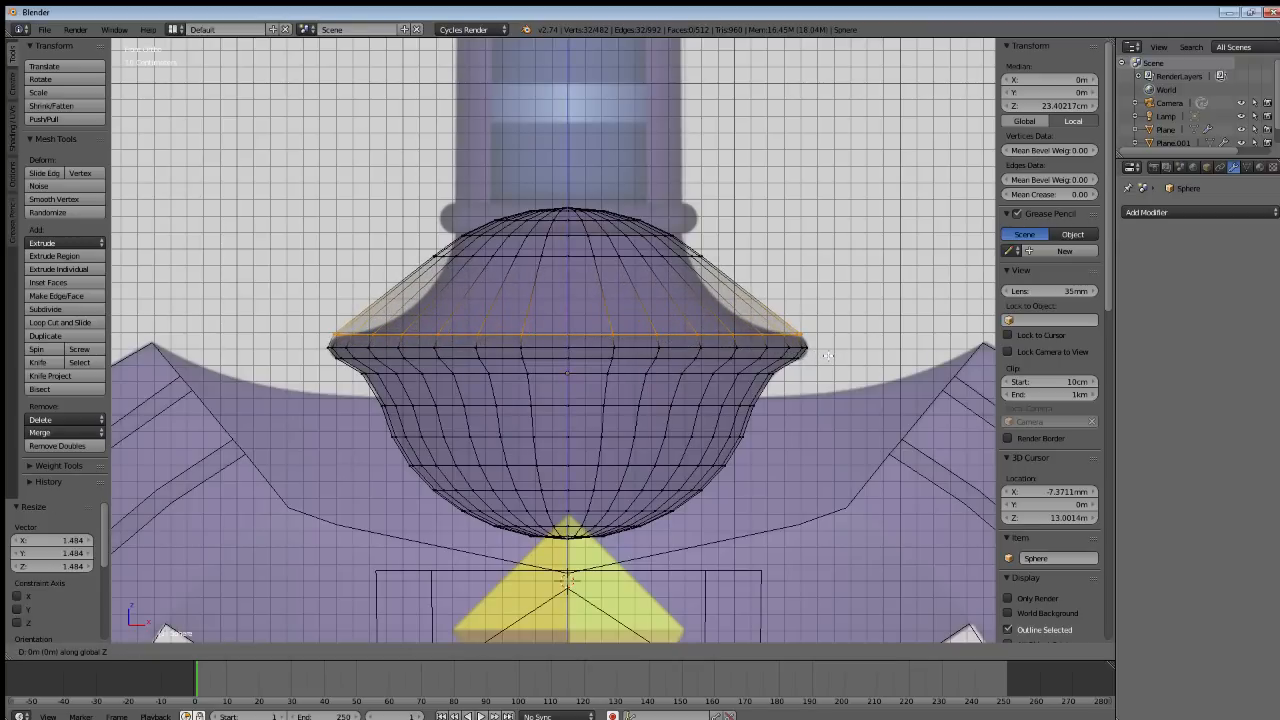
{"action": "left_click", "coordinate": [828, 356]}
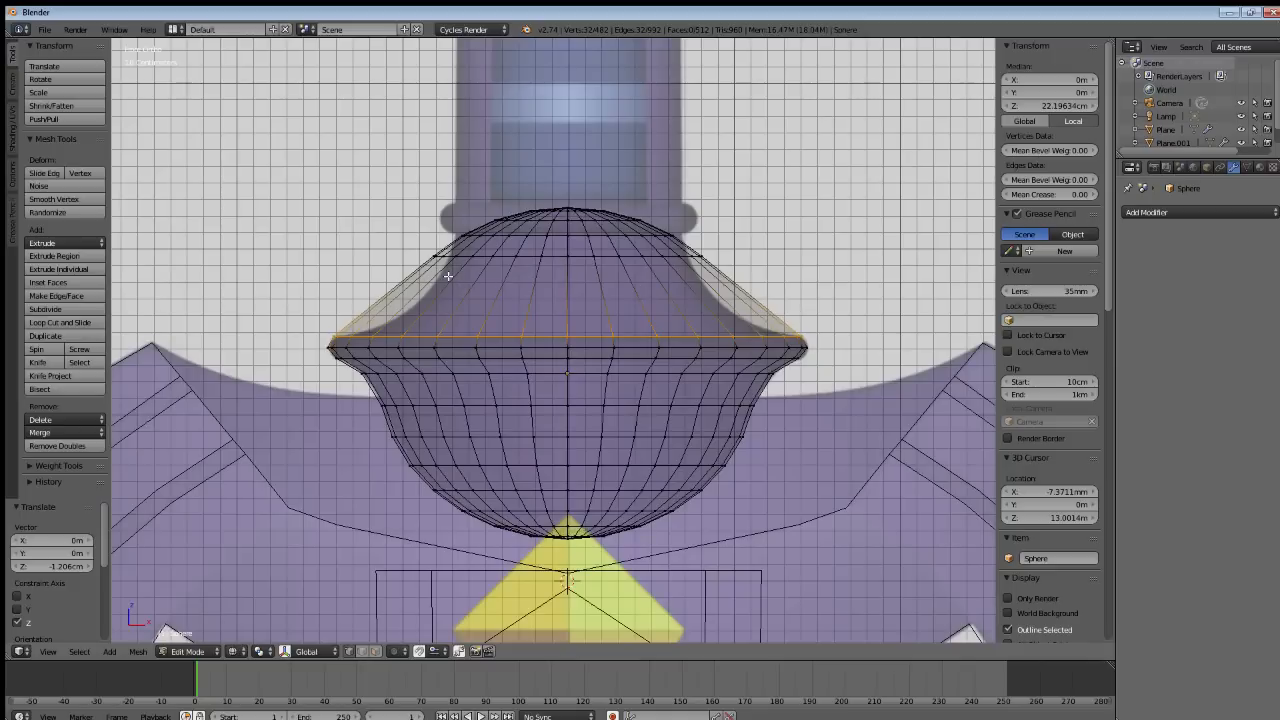
{"action": "key", "text": "a"}
Lower the fourth loop above the equator 40.997 cm along Z and scale it by about 1.37 to the reference's concave slope.
{"action": "right_click", "coordinate": [640, 252], "text": "alt"}
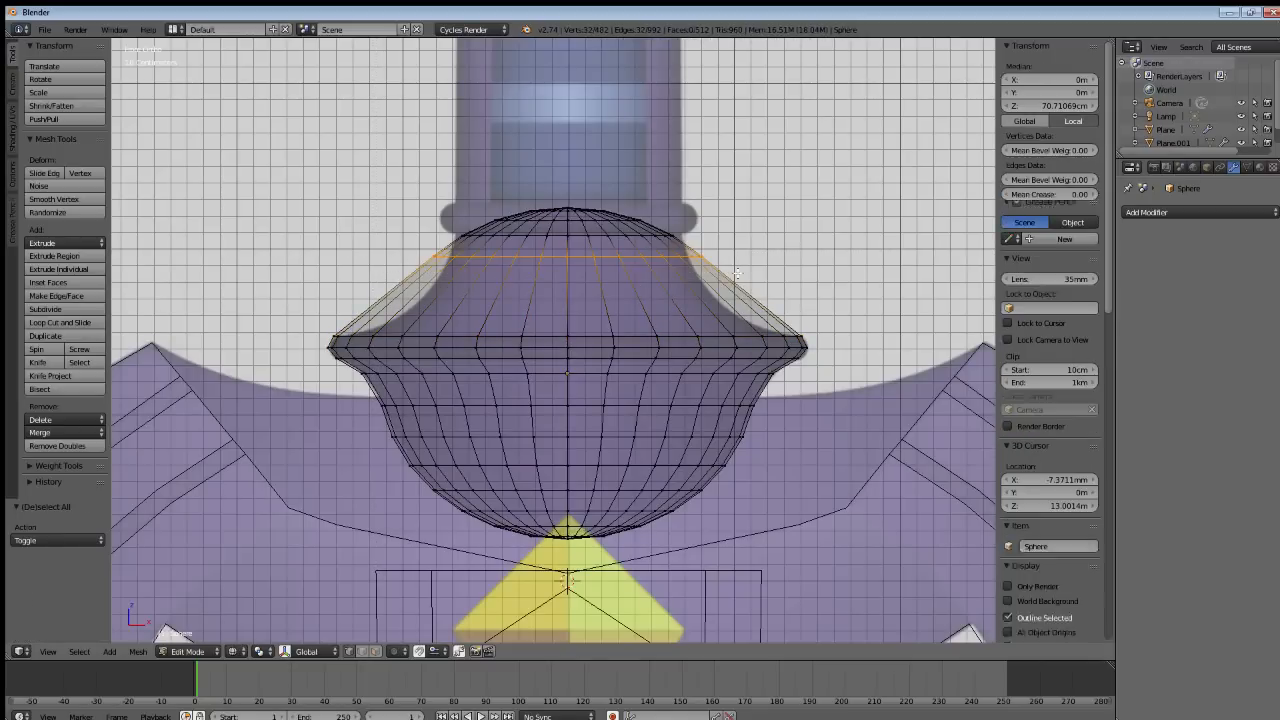
{"action": "key", "text": "g"}
{"action": "key", "text": "z"}
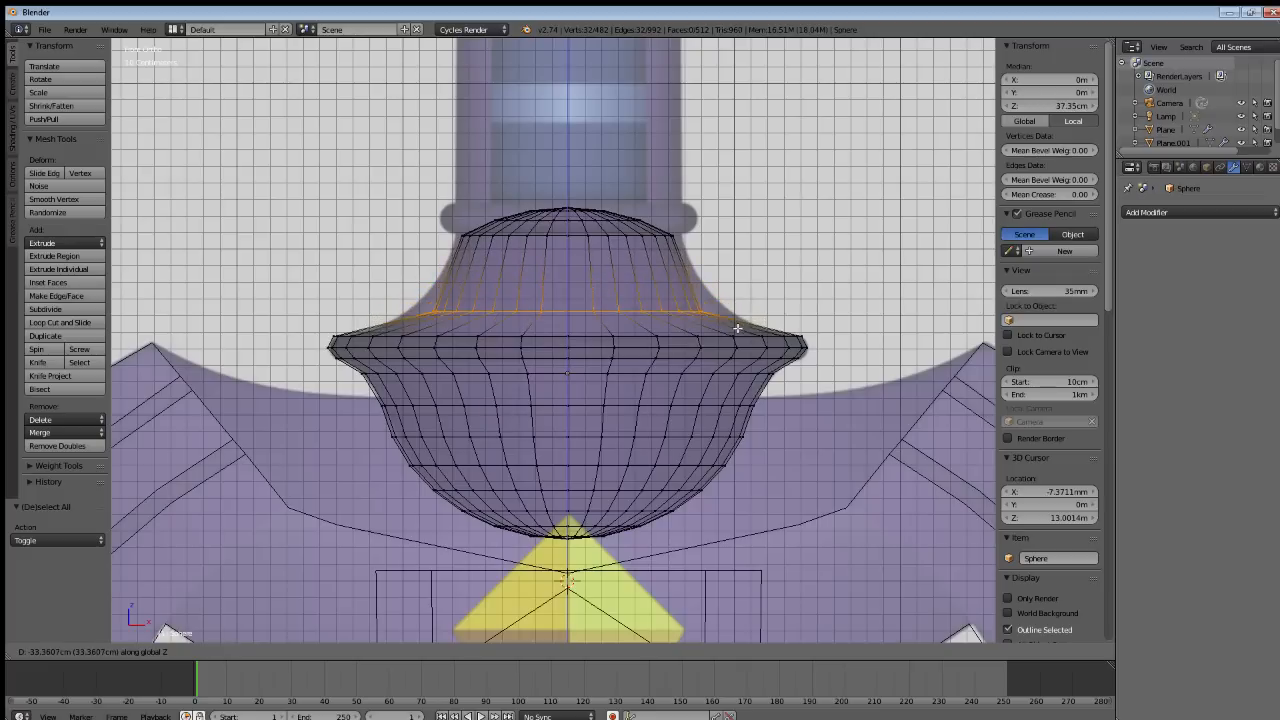
{"action": "left_click", "coordinate": [735, 341]}
{"action": "key", "text": "s"}
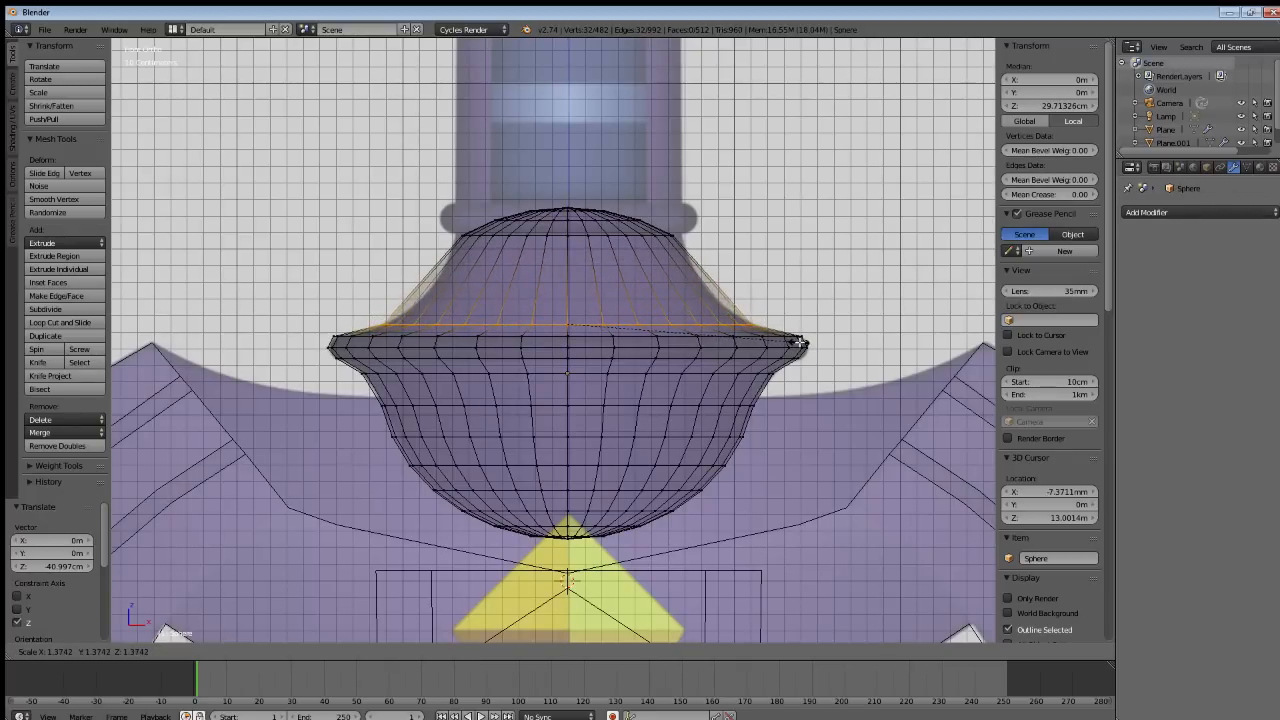
{"action": "left_click", "coordinate": [800, 342]}
{"action": "key", "text": "a"}
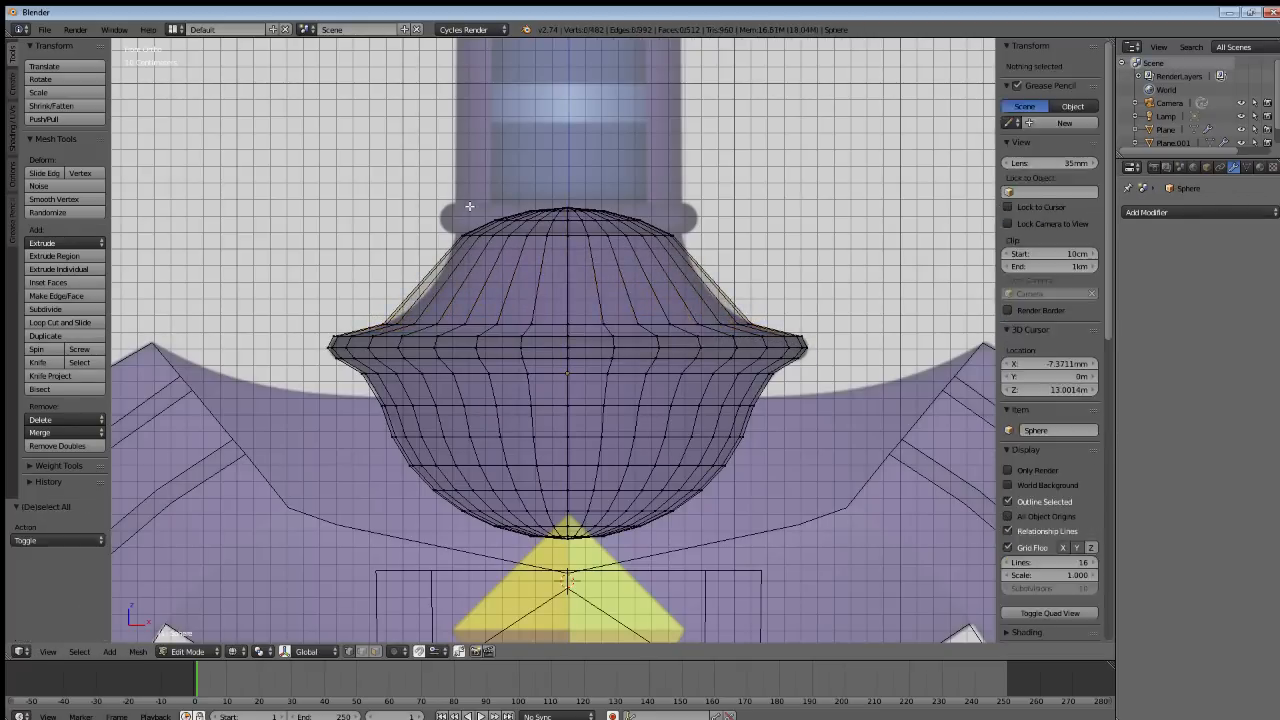
Lower the fifth loop above the equator 33.361 cm along Z and scale it by about 1.33 to the reference's concave slope.
{"action": "key", "text": "b"}
{"action": "left_click_drag", "start_coordinate": [440, 224], "coordinate": [692, 258]}
{"action": "key", "text": "g"}
{"action": "key", "text": "z"}
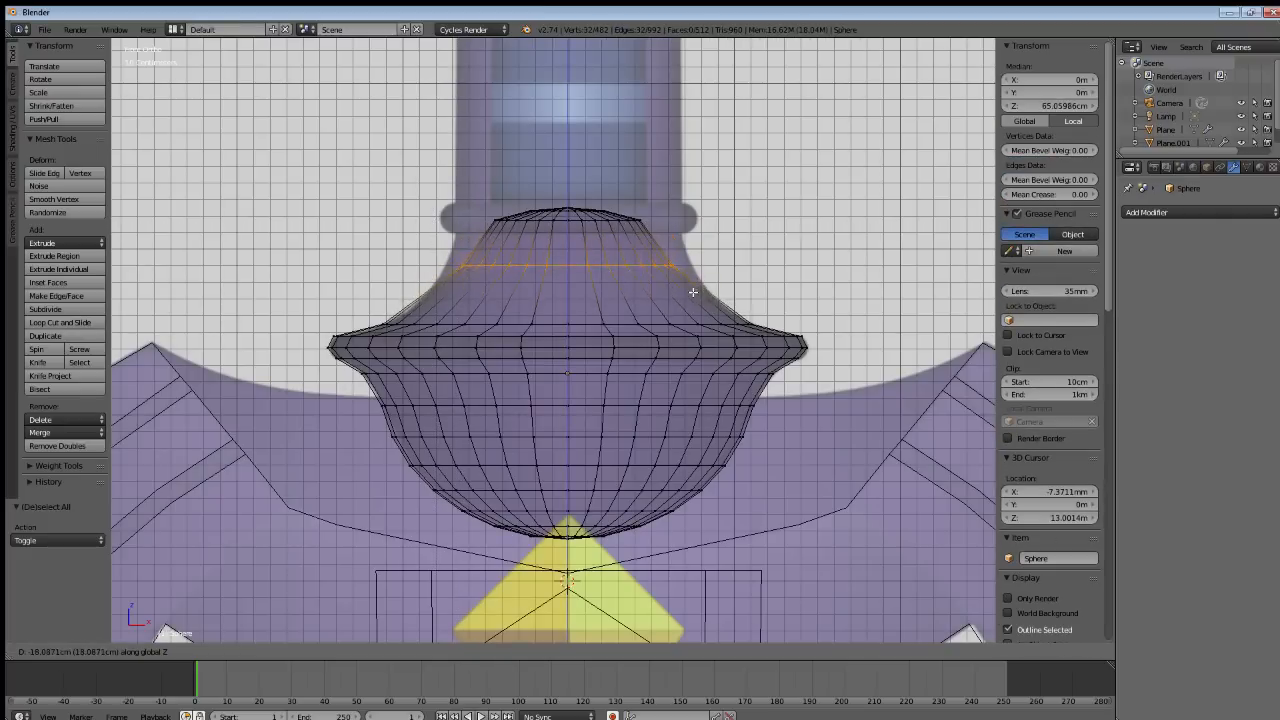
{"action": "left_click", "coordinate": [694, 309]}
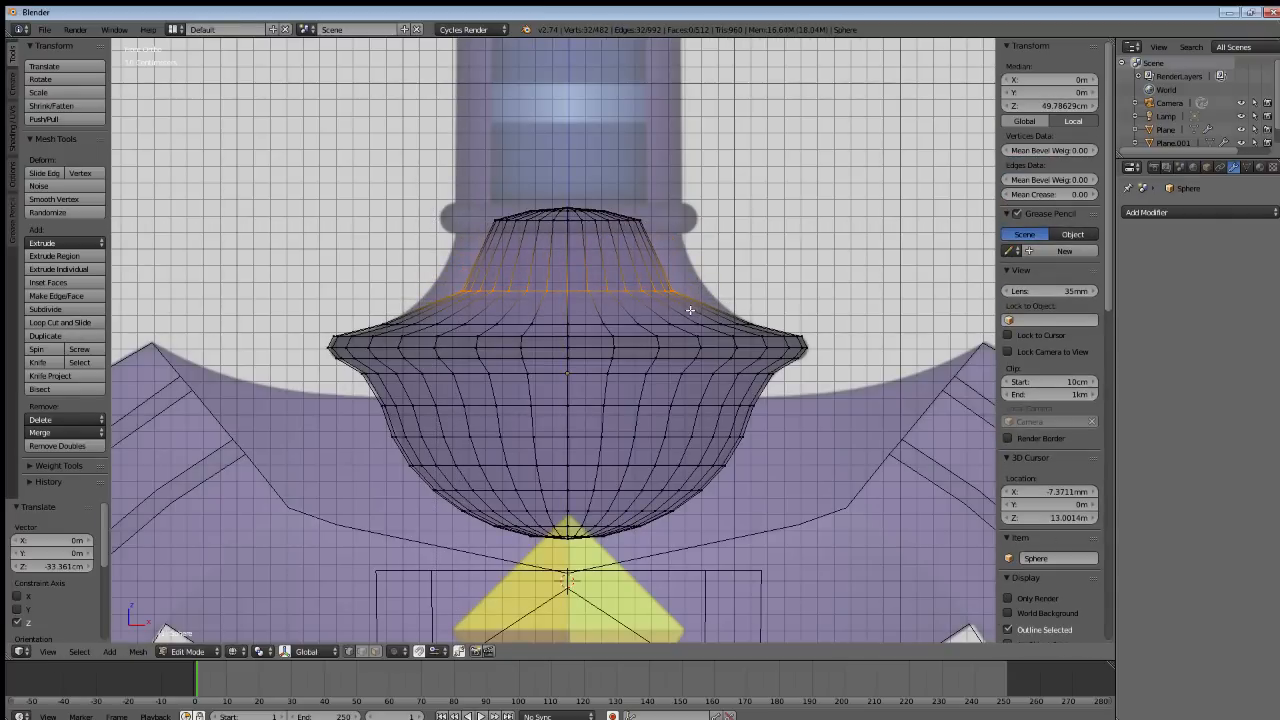
{"action": "key", "text": "s"}
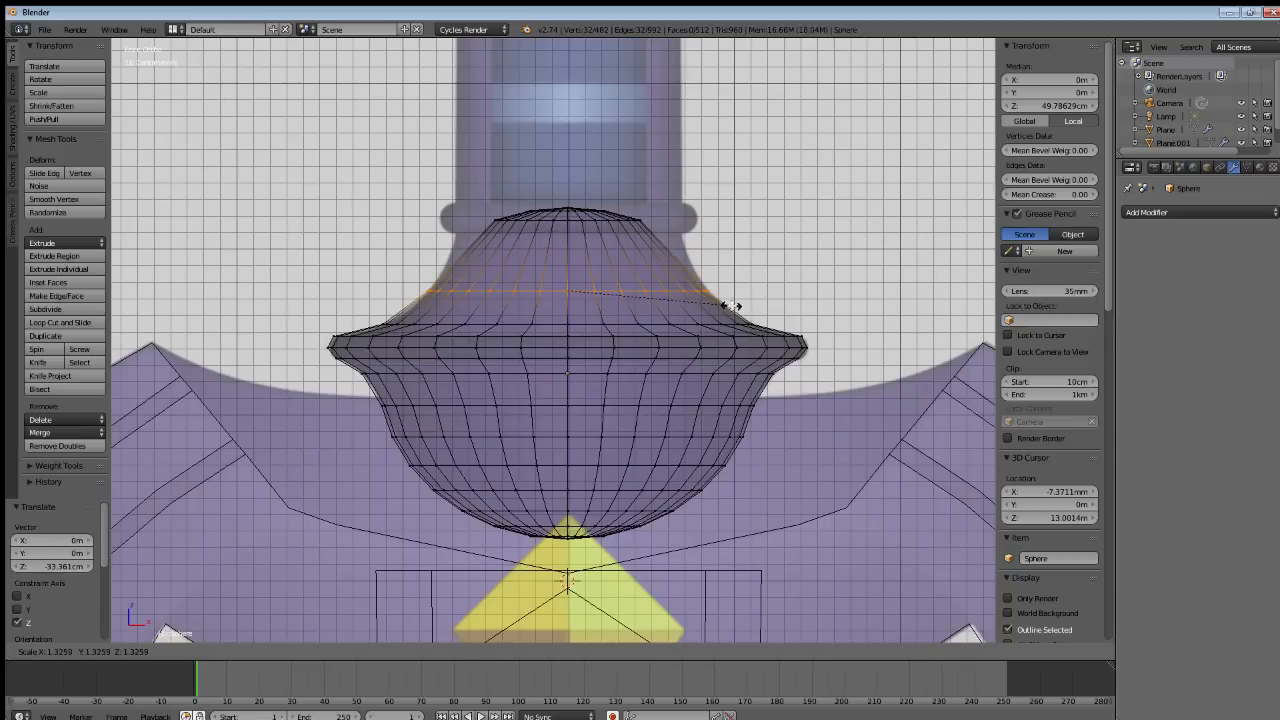
{"action": "left_click", "coordinate": [731, 306]}
{"action": "key", "text": "a"}
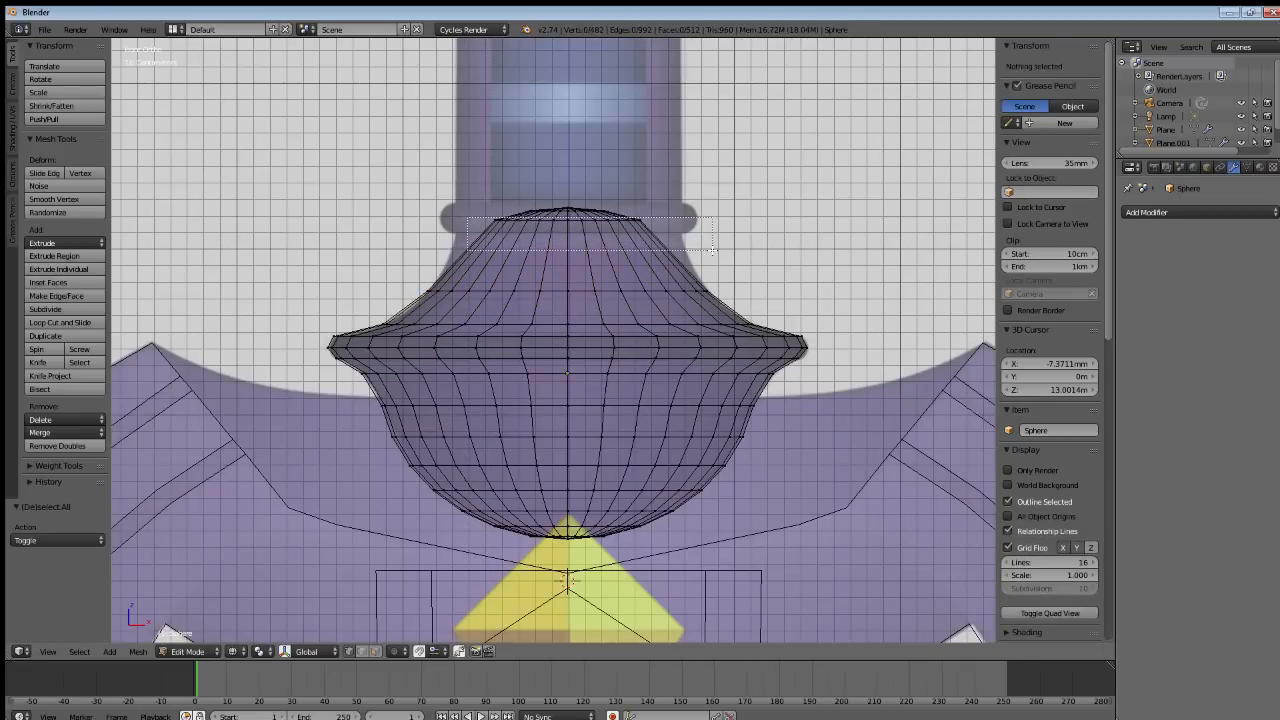
Lower the sixth loop above the equator about 28.5 cm and scale it by about 1.7 to the collar outline.
{"action": "right_click", "coordinate": [668, 241], "text": "alt"}
{"action": "key", "text": "g"}
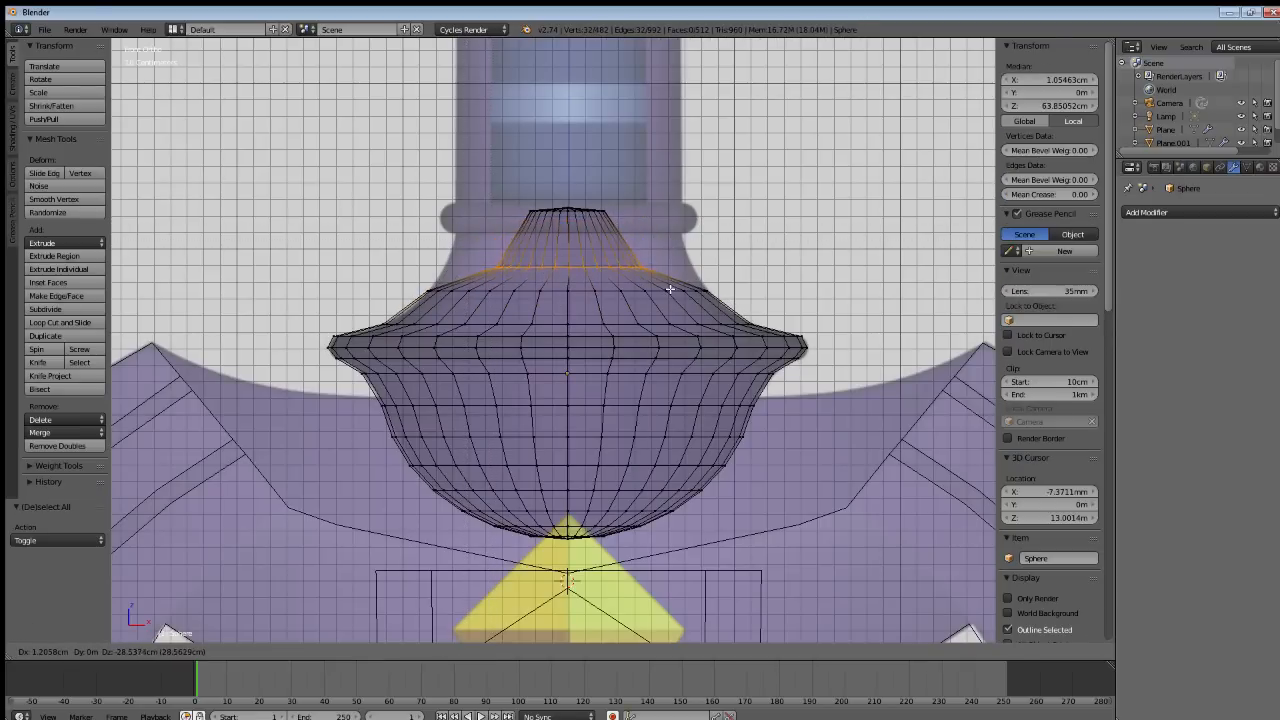
{"action": "left_click", "coordinate": [668, 289]}
{"action": "key", "text": "s"}
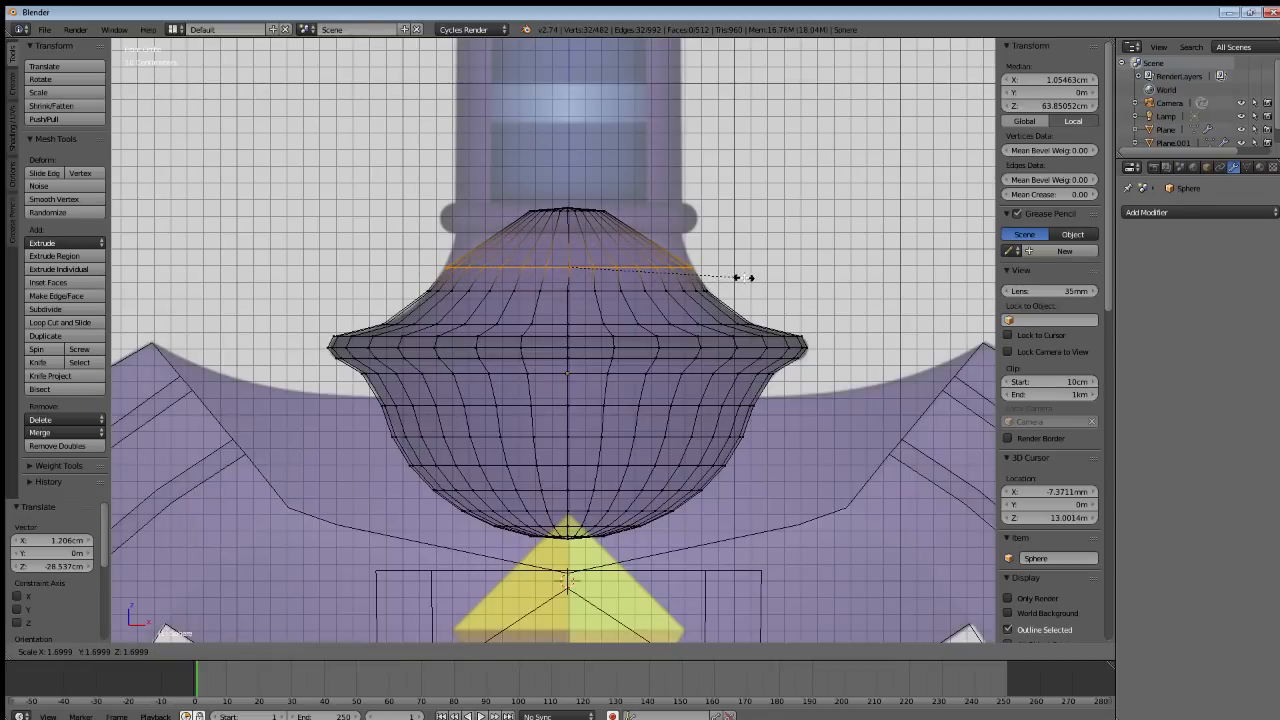
{"action": "left_click", "coordinate": [745, 277]}
{"action": "key", "text": "a"}
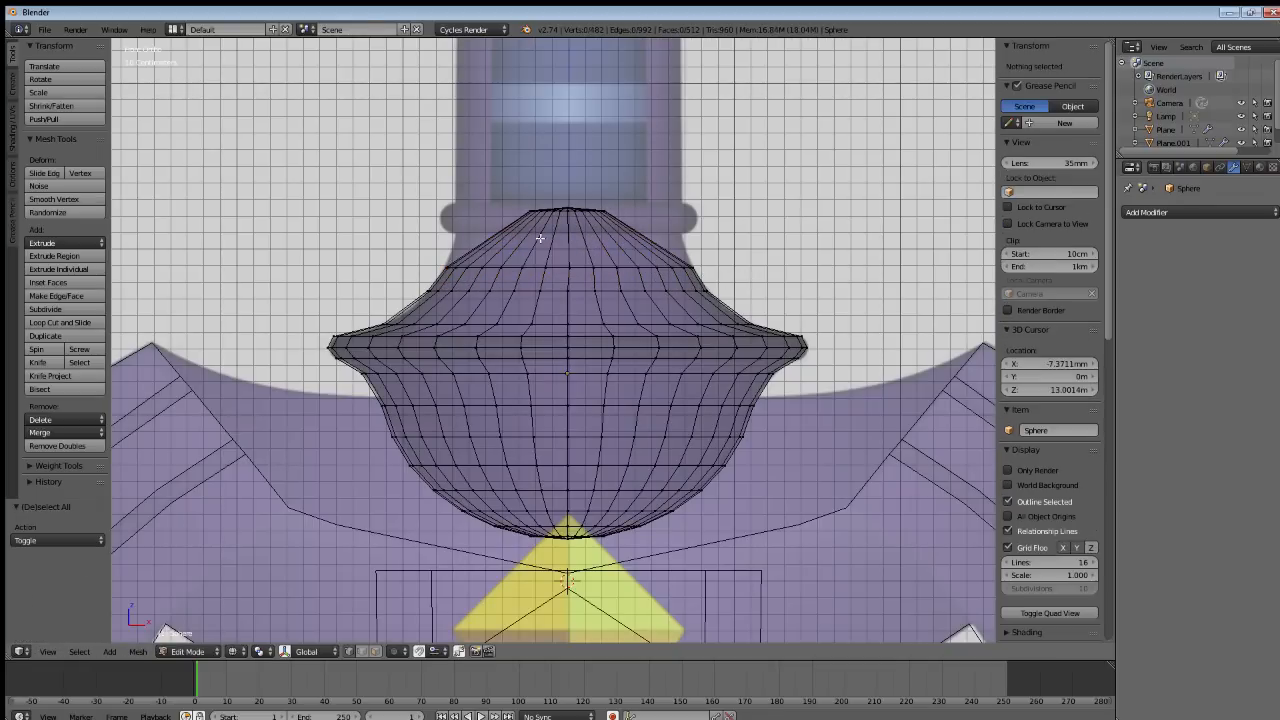
Lower the topmost loop together with the pole vertex 18.489 cm along Z and scale them by about 4 to the neck's width.
{"action": "key", "text": "b"}
{"action": "left_click_drag", "start_coordinate": [488, 180], "coordinate": [606, 220]}
{"action": "key", "text": "g"}
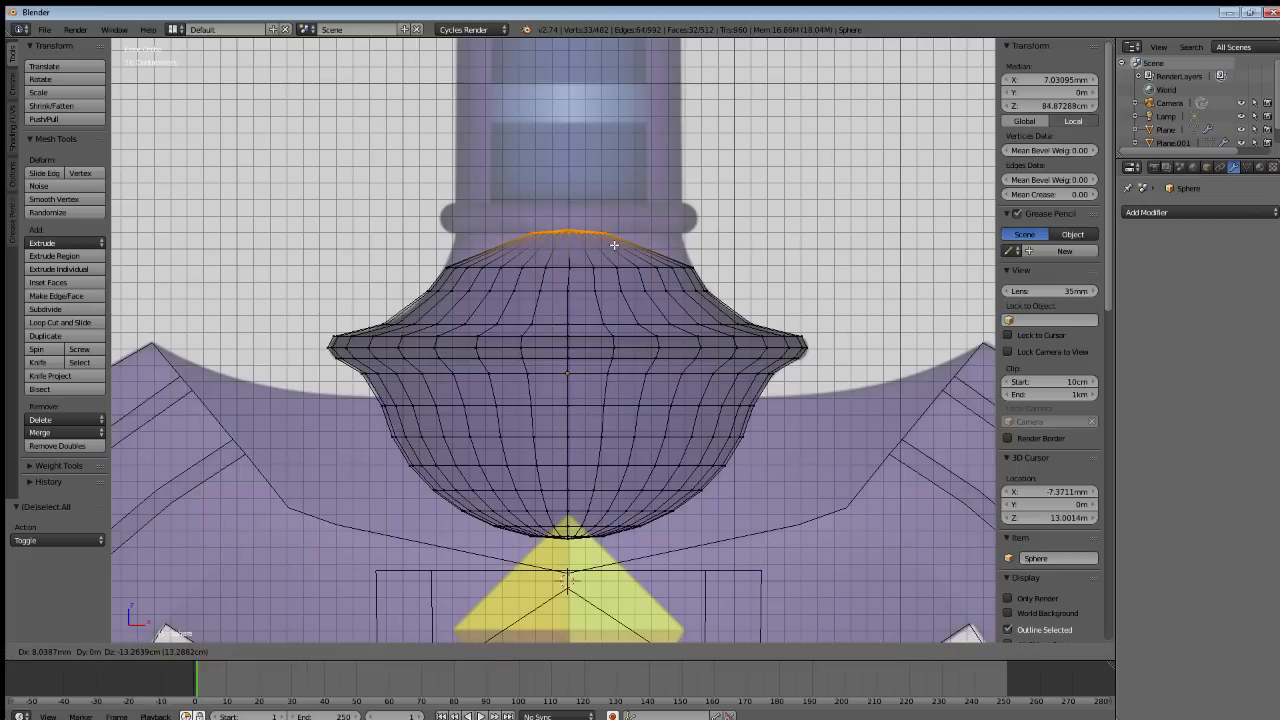
{"action": "key", "text": "Escape"}
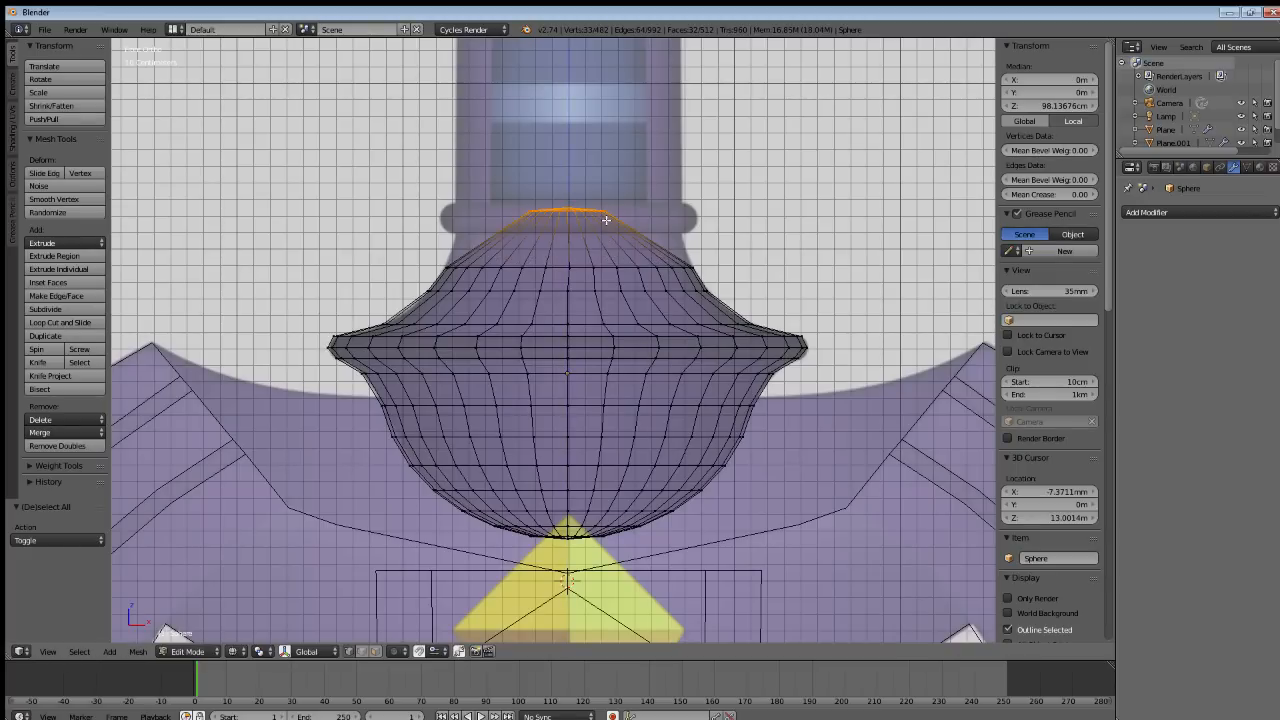
{"action": "key", "text": "g"}
{"action": "key", "text": "z"}
{"action": "left_click", "coordinate": [599, 247]}
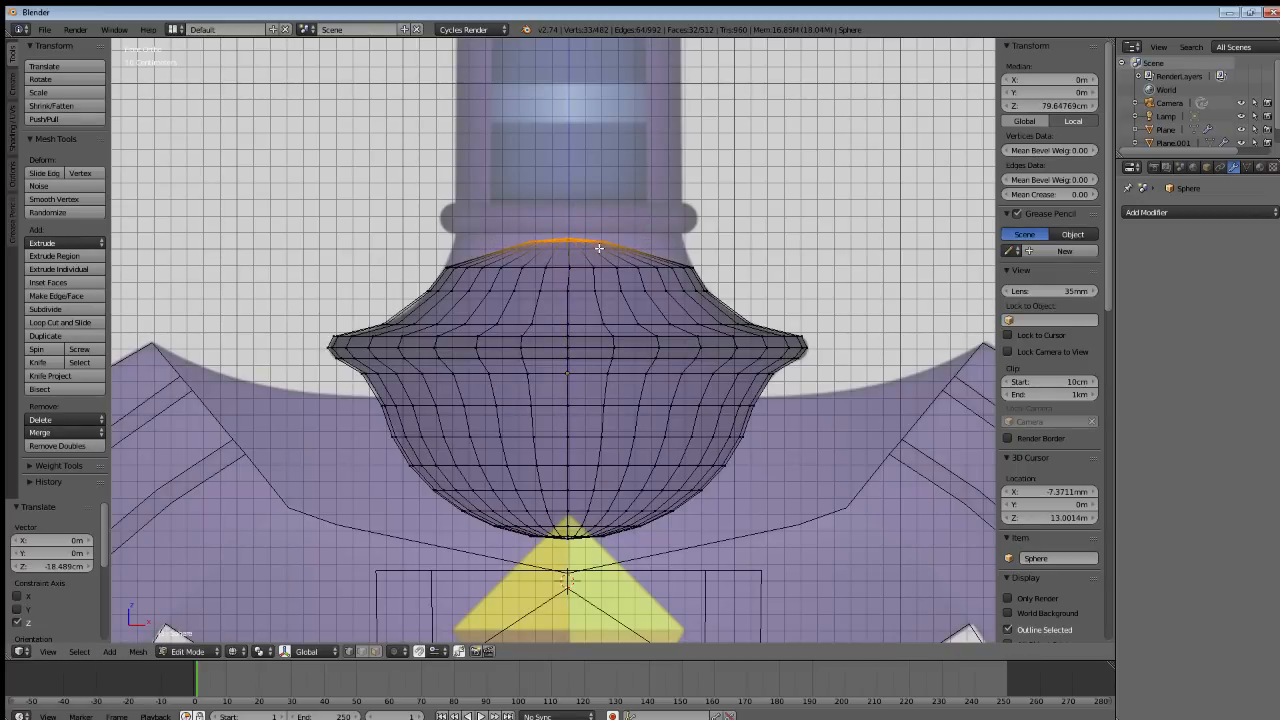
{"action": "key", "text": "s"}
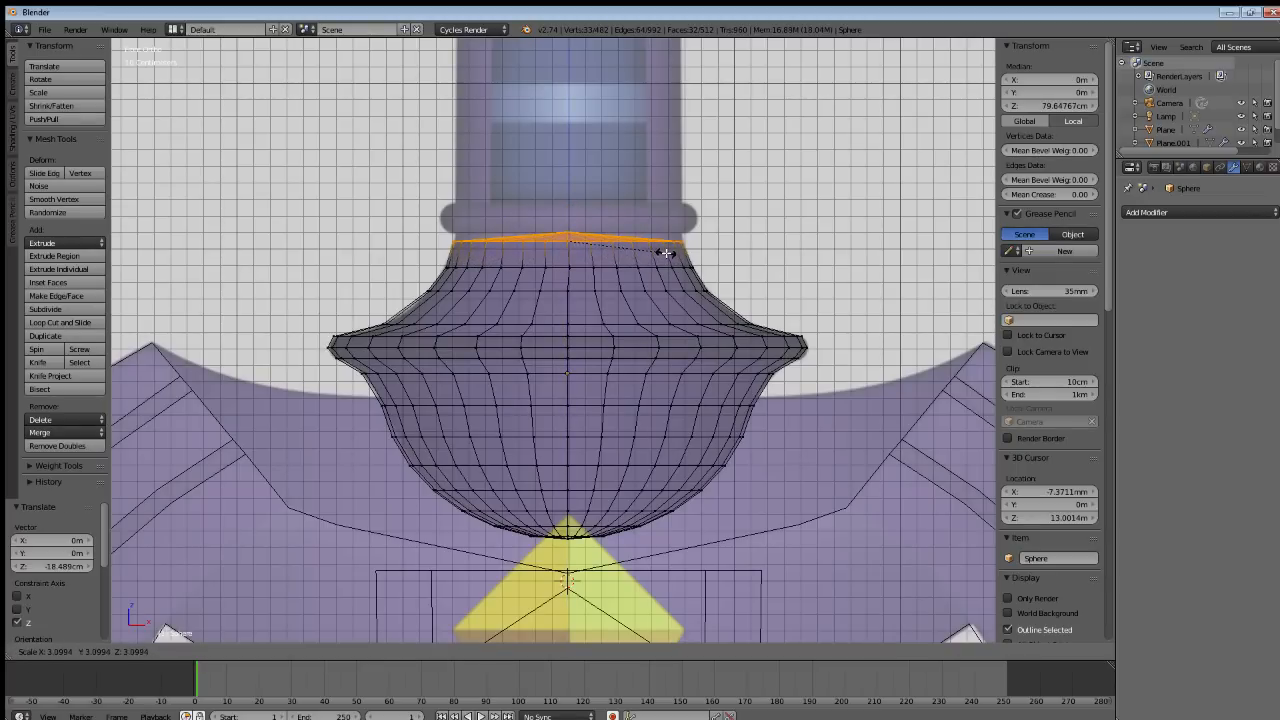
{"action": "left_click", "coordinate": [666, 253]}
{"action": "key", "text": "a"}
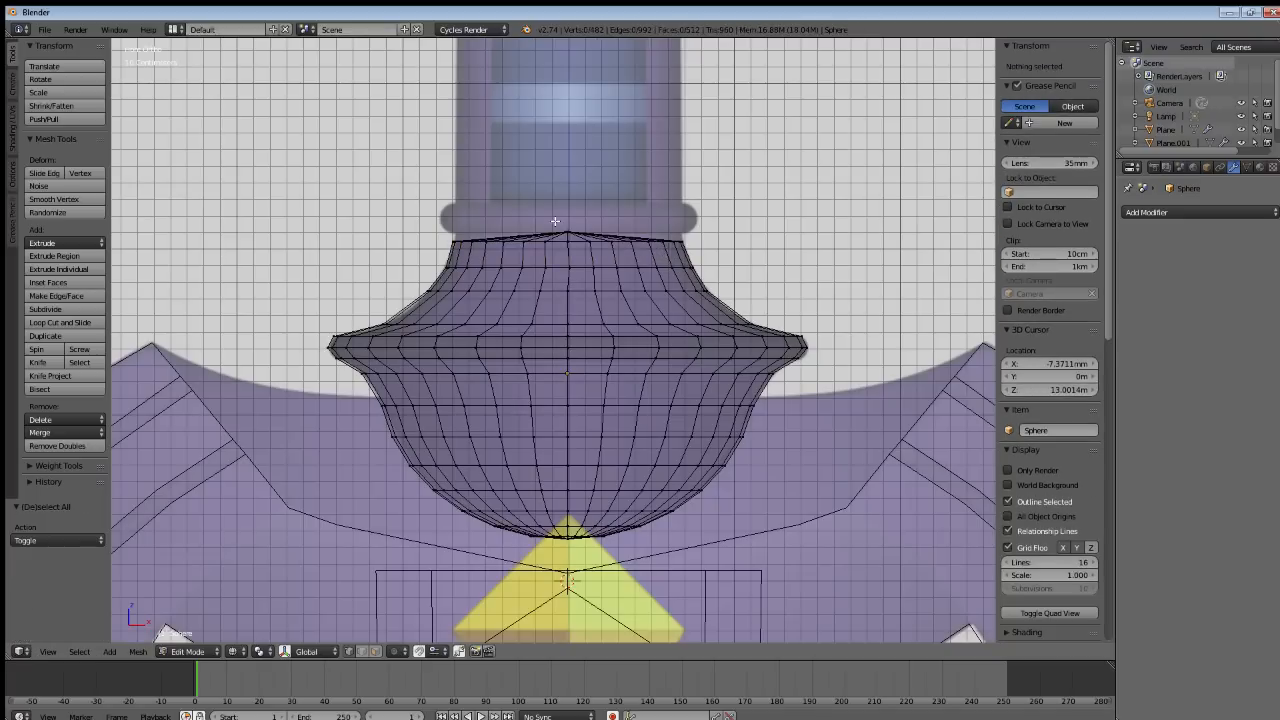
Delete the pole vertex at the sphere's top to leave the neck open.
{"action": "right_click", "coordinate": [578, 233]}
{"action": "key", "text": "x"}
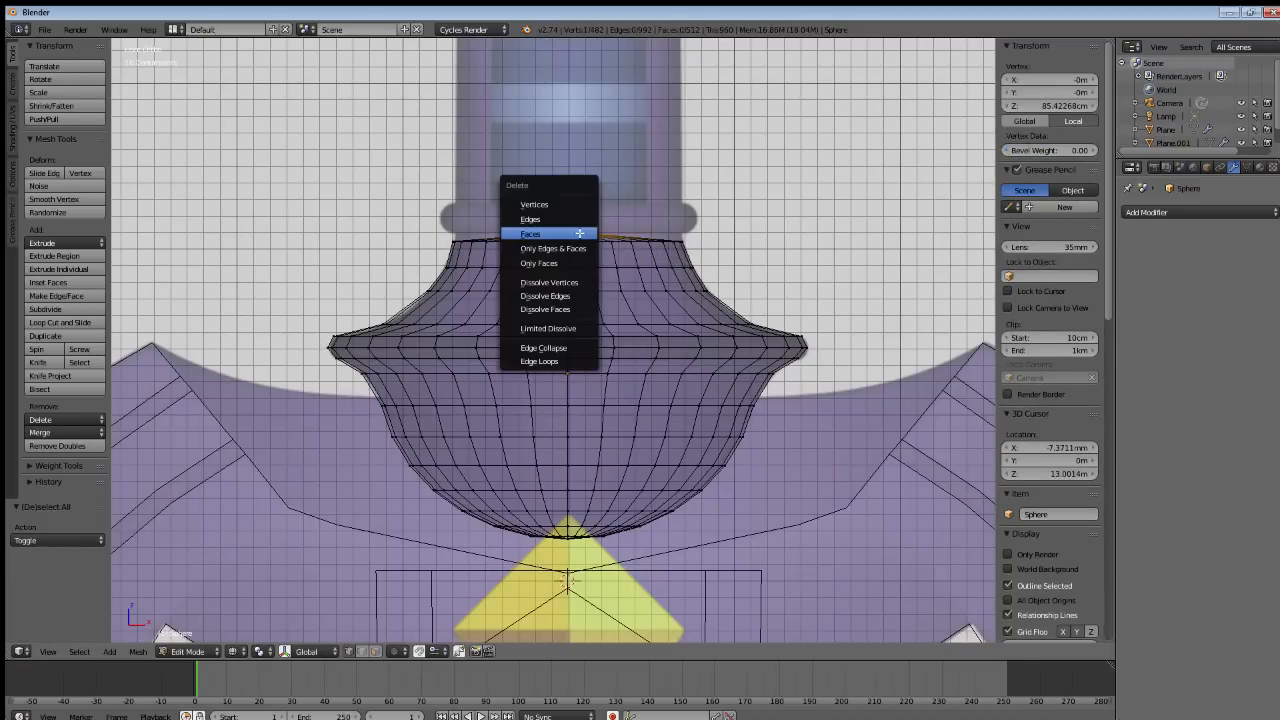
{"action": "left_click", "coordinate": [567, 206]}
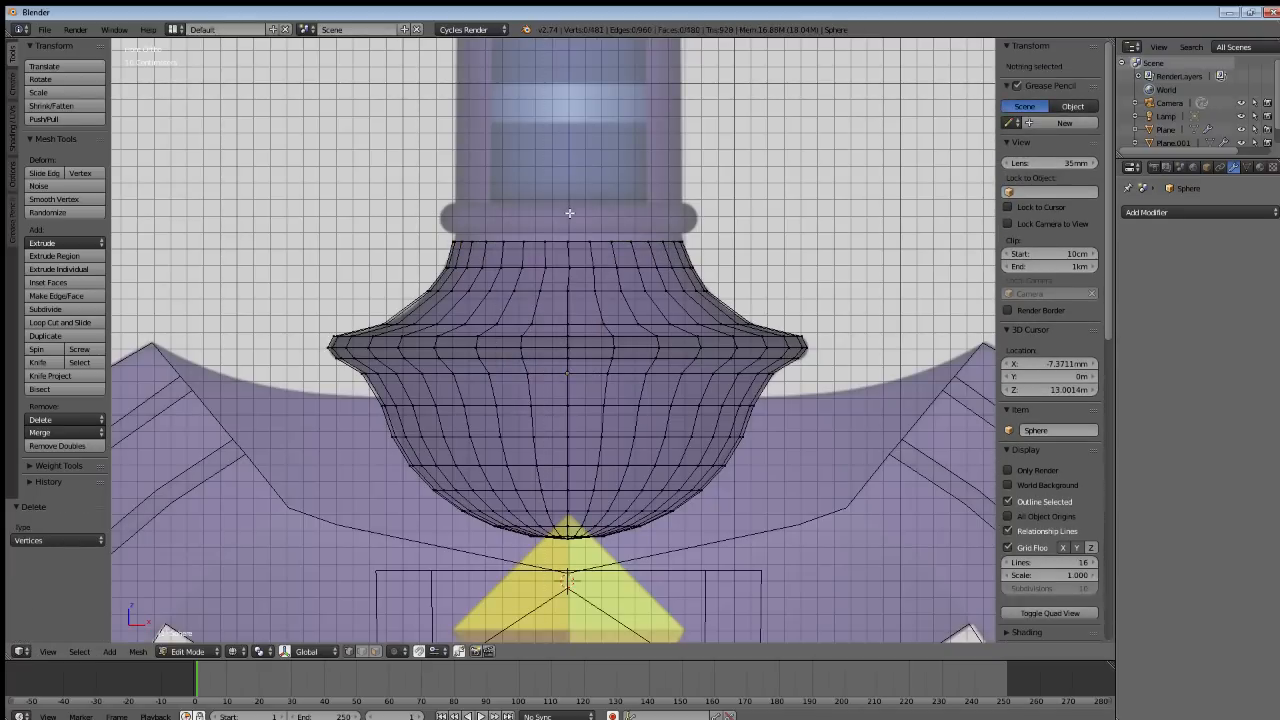
Raise the neck's open top edge loop 4.823 cm along Z and scale it by 0.992 to meet the reference's ring.
{"action": "right_click", "coordinate": [697, 246], "text": "alt"}
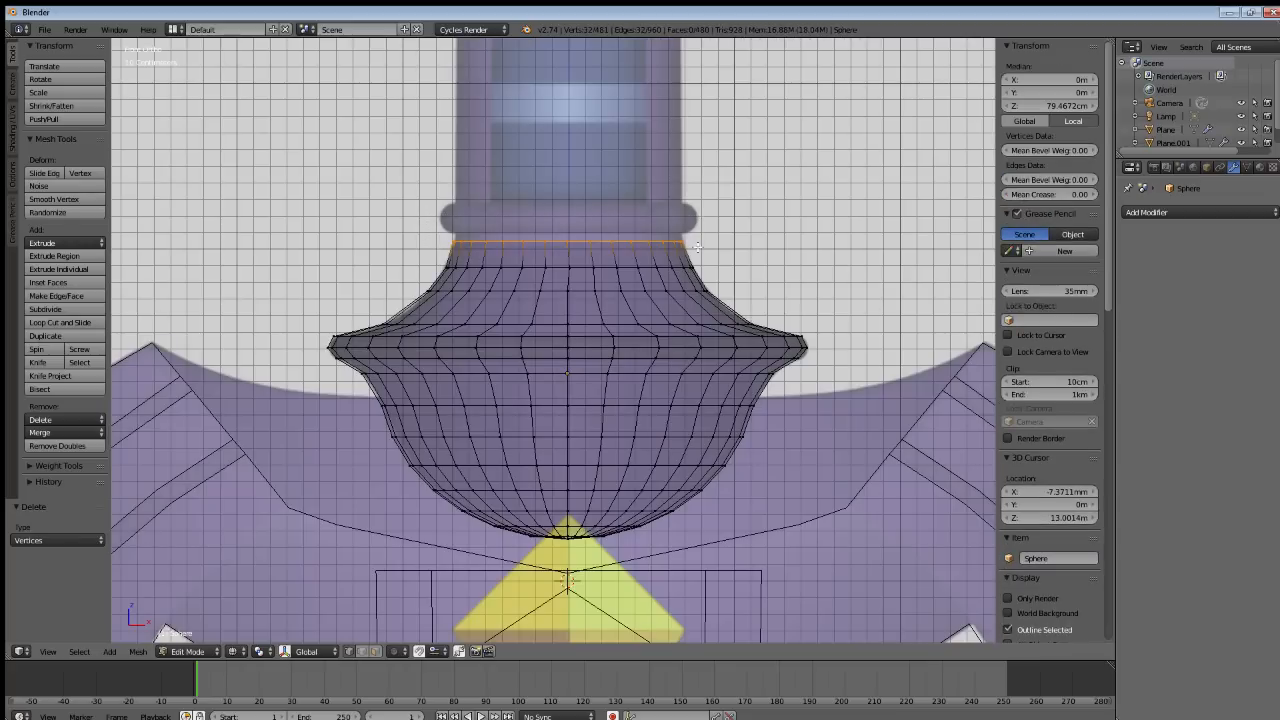
{"action": "key", "text": "g"}
{"action": "key", "text": "z"}
{"action": "left_click", "coordinate": [737, 255]}
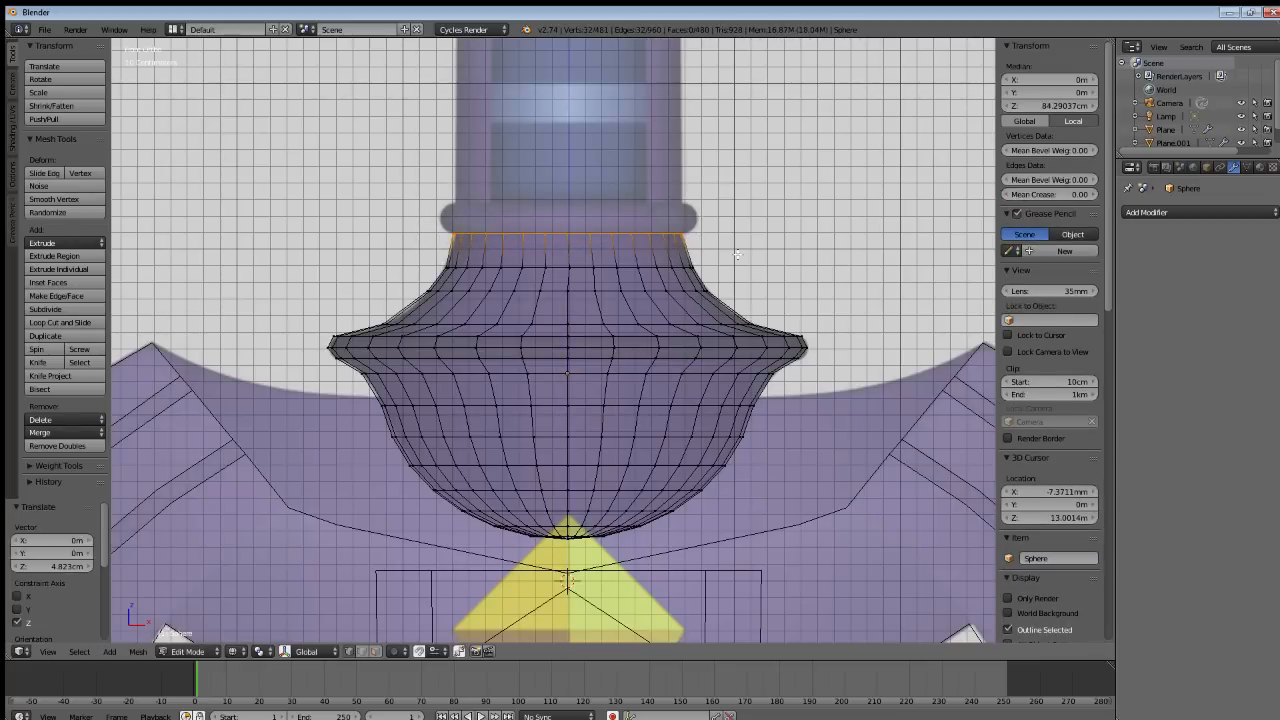
{"action": "key", "text": "s"}
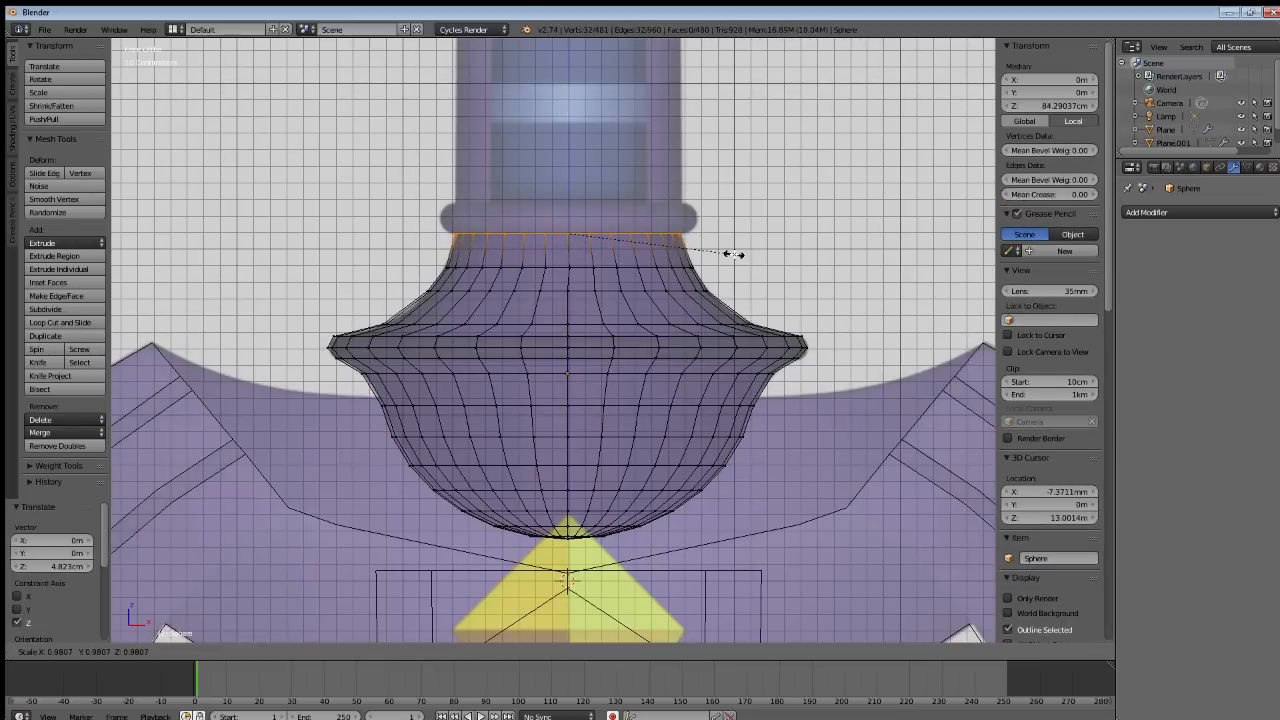
{"action": "left_click", "coordinate": [736, 254]}
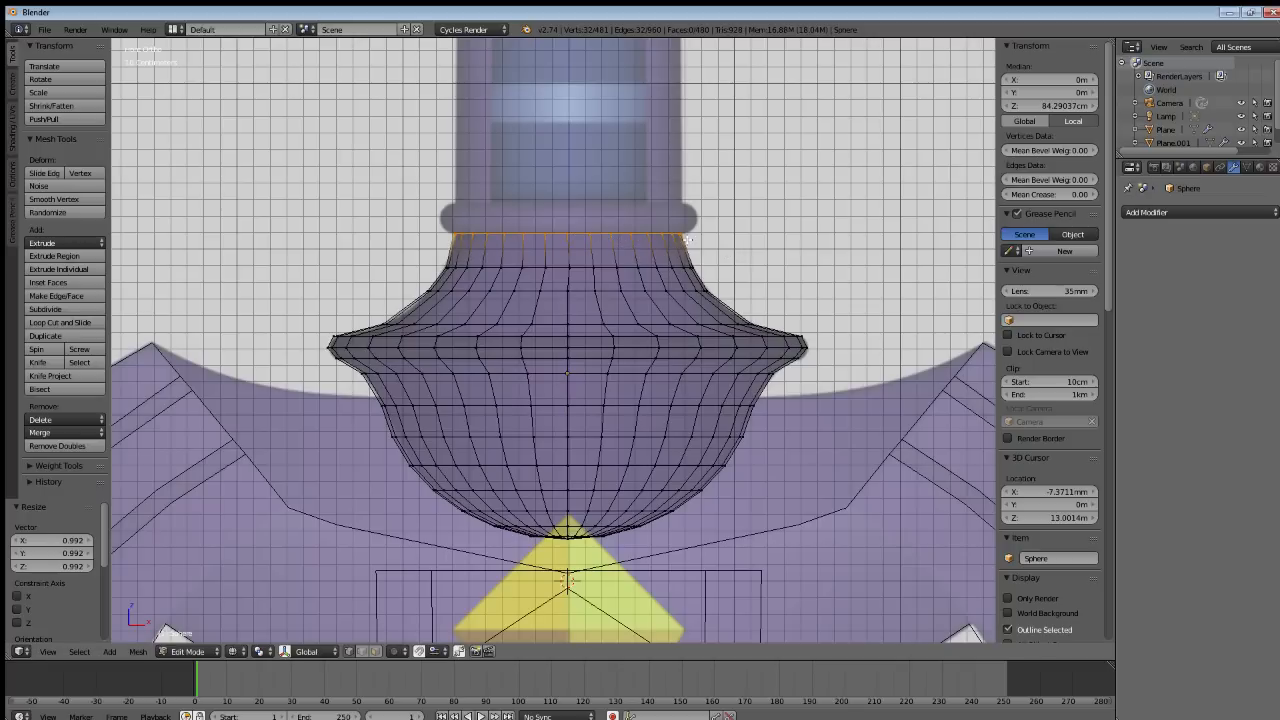
Extrude the open top loop 8.843 cm upward and scale it by 1.14 and 0.99 to the small ring's widest point.
{"action": "key", "text": "e"}
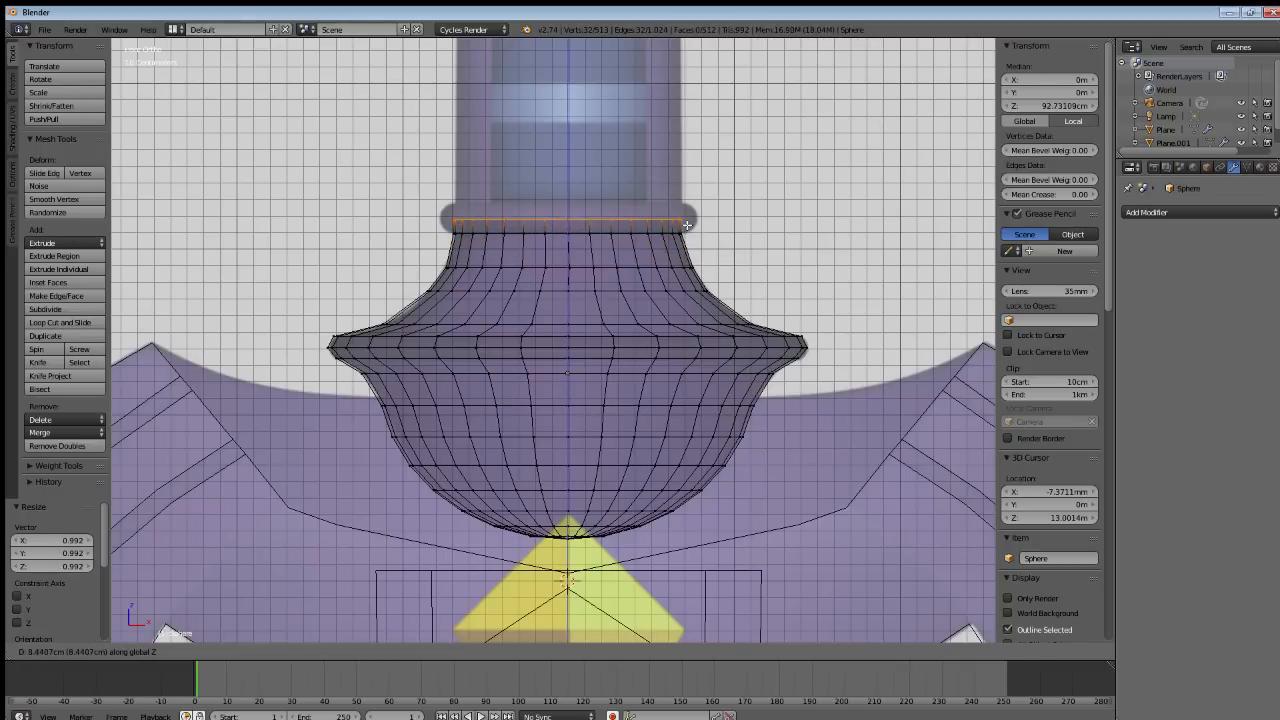
{"action": "left_click", "coordinate": [687, 225]}
{"action": "key", "text": "s"}
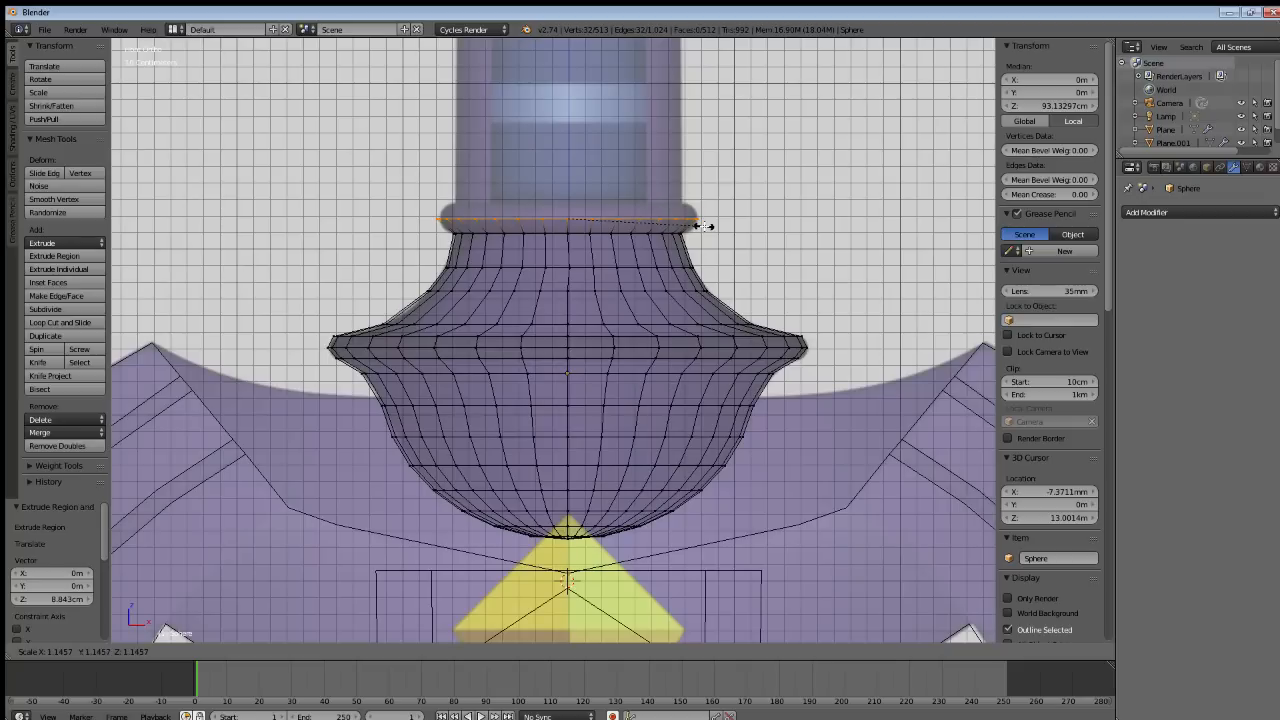
{"action": "left_click", "coordinate": [703, 226]}
{"action": "key", "text": "s"}
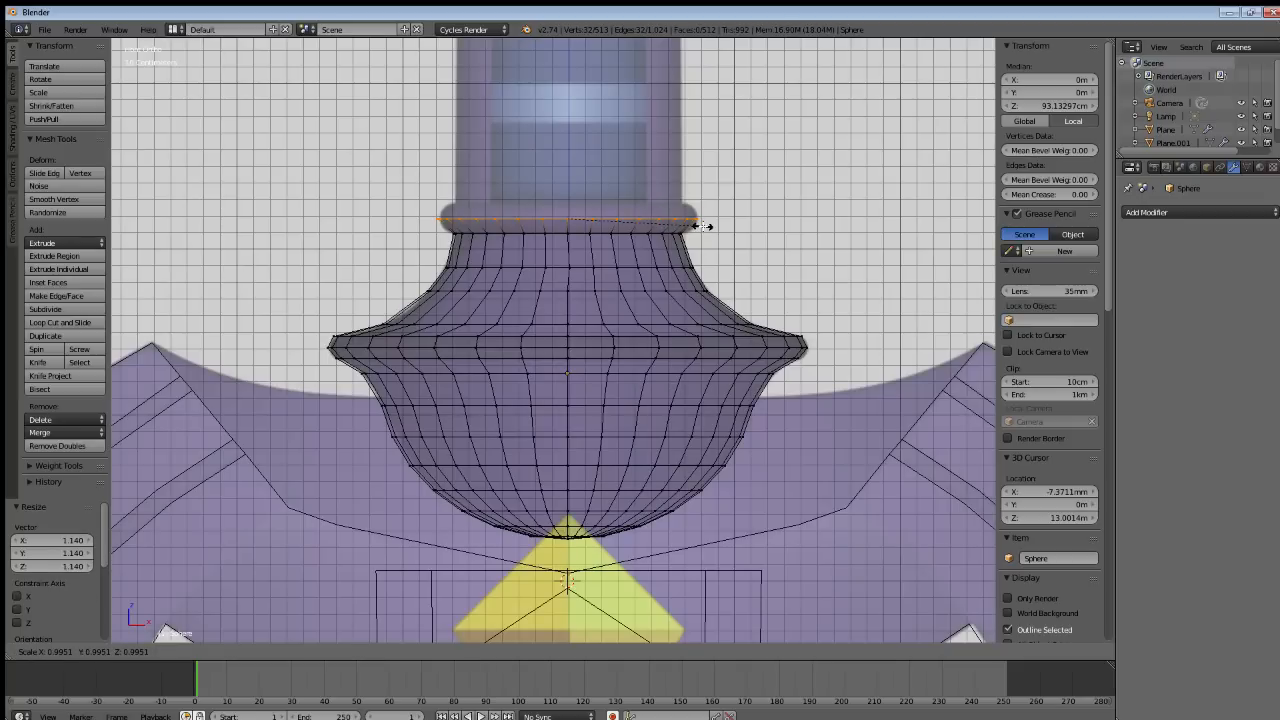
{"action": "left_click", "coordinate": [701, 226]}
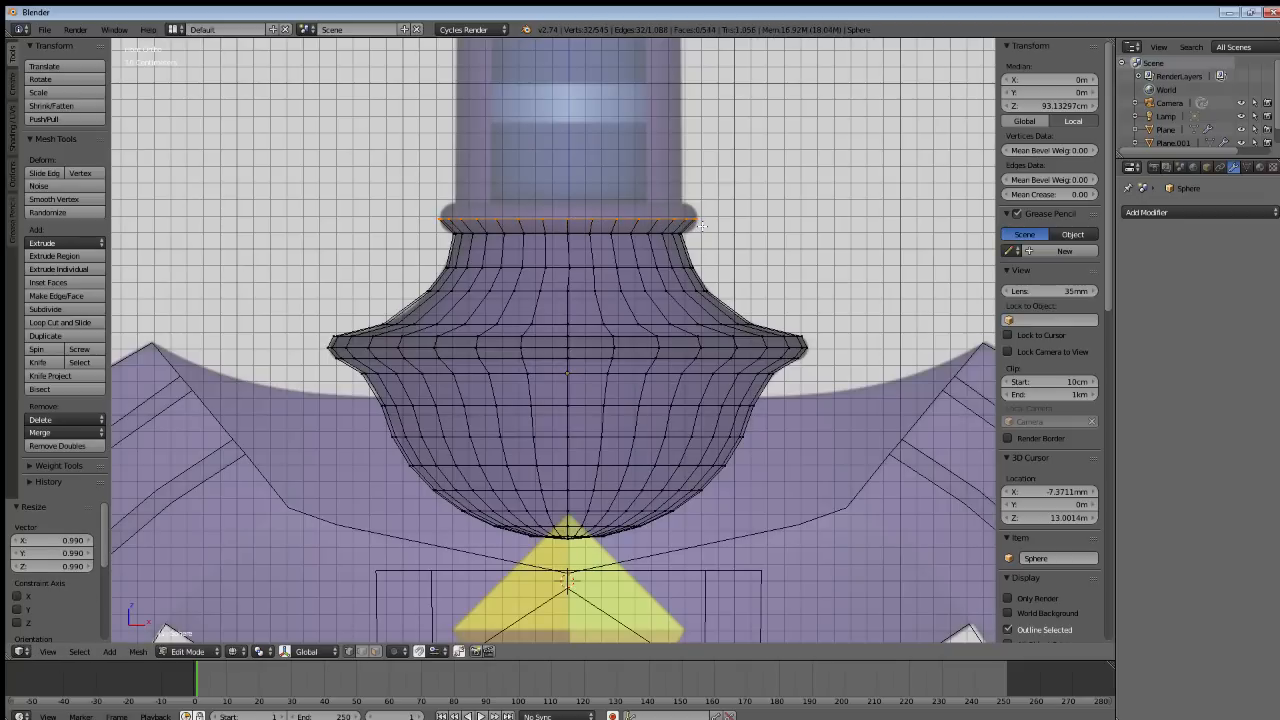
Extrude the ring's widest loop 10.45 cm upward along Z and scale it by 0.898 to close the ring's rounded profile.
{"action": "key", "text": "e"}
{"action": "key", "text": "z"}
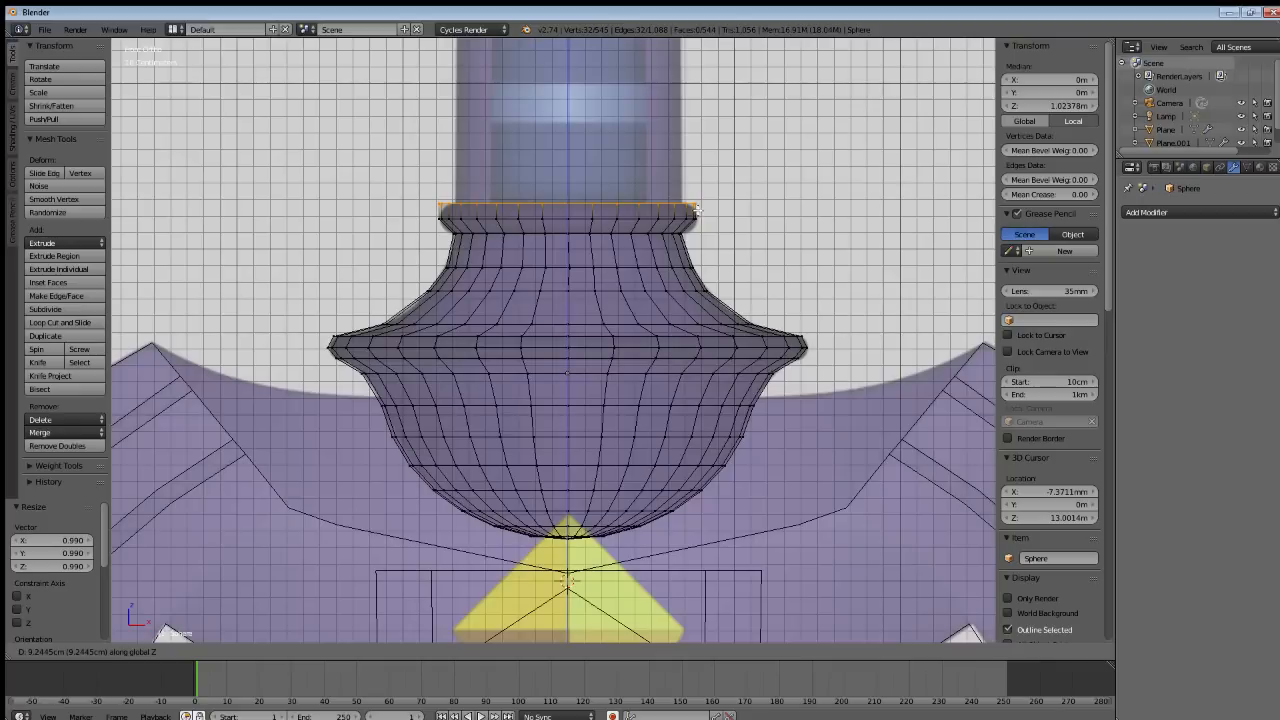
{"action": "left_click", "coordinate": [697, 210]}
{"action": "key", "text": "s"}
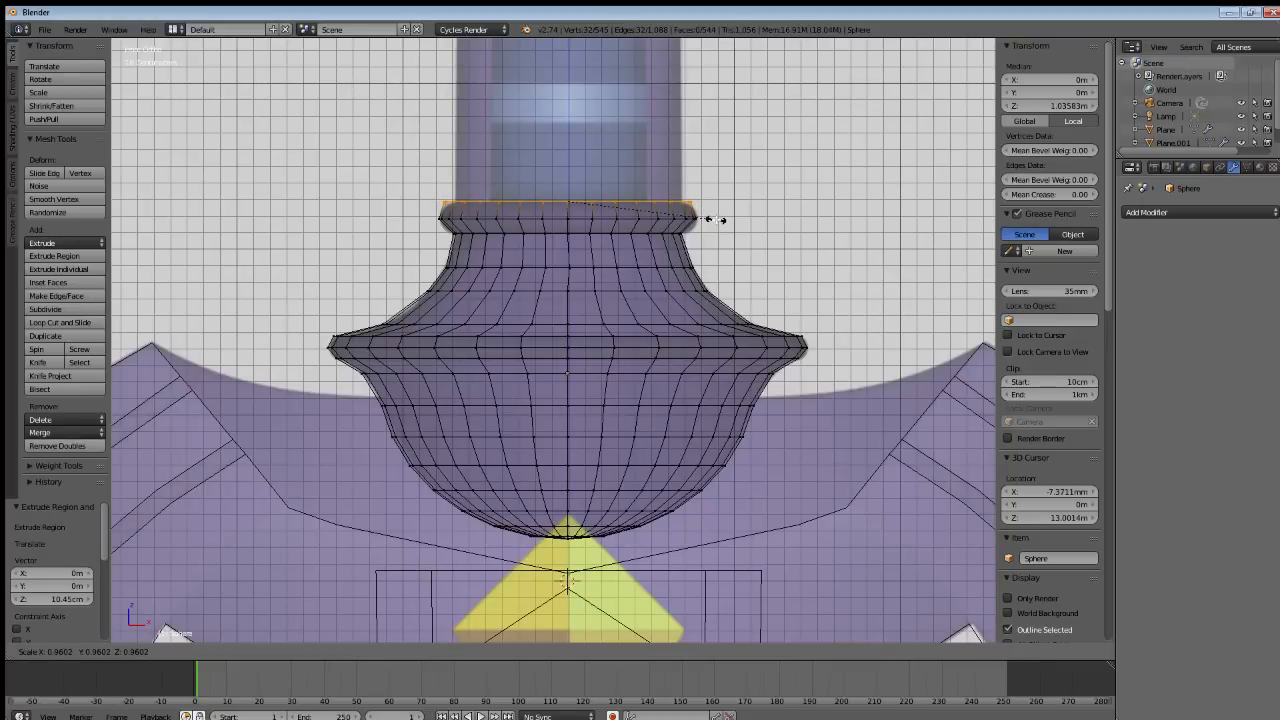
{"action": "left_click", "coordinate": [707, 216]}
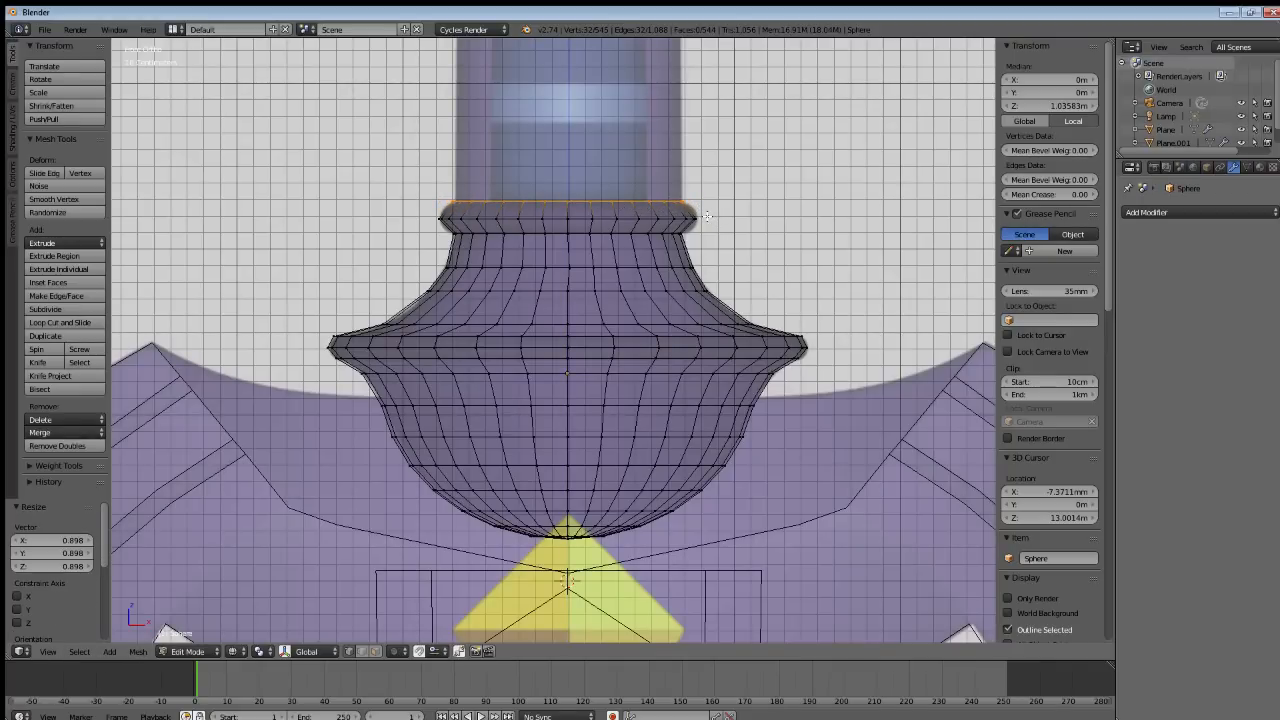
Extrude the top loop 46.625 cm up the grip to the first light band, and again 24.518 cm to the band's upper edge.
{"action": "middle_click_drag", "start_coordinate": [667, 179], "coordinate": [651, 291], "text": "shift"}
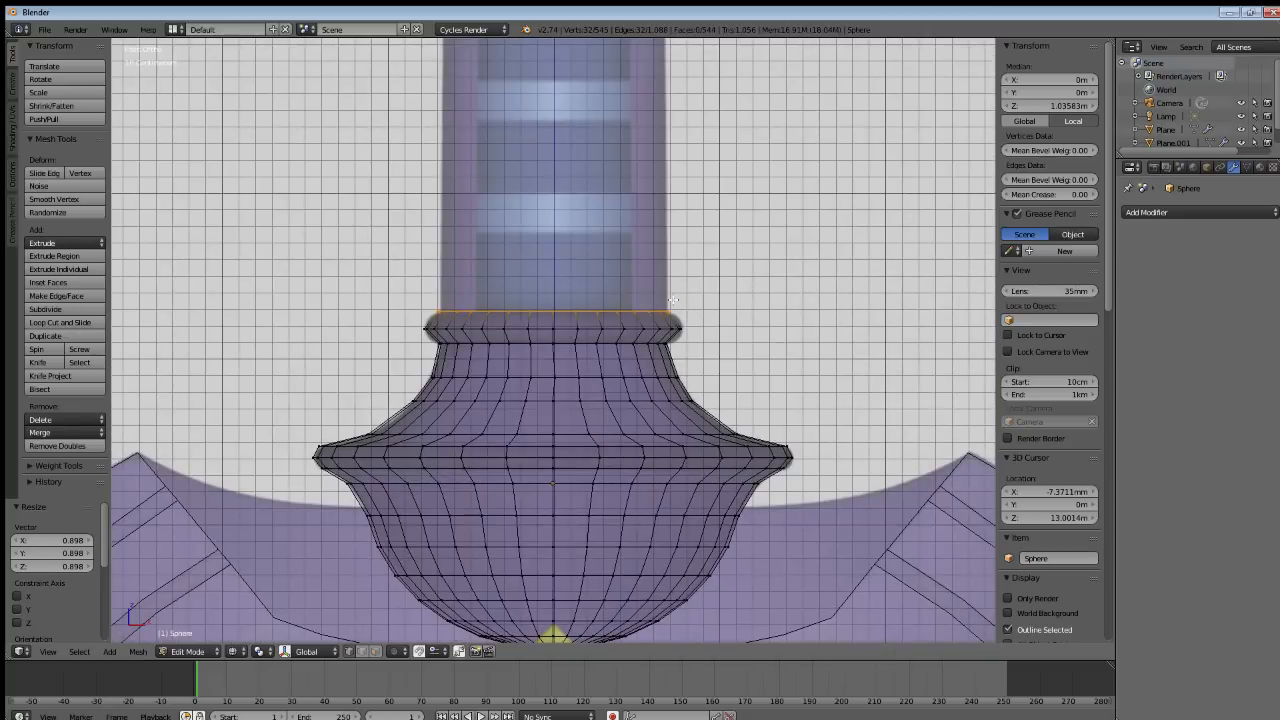
{"action": "key", "text": "e"}
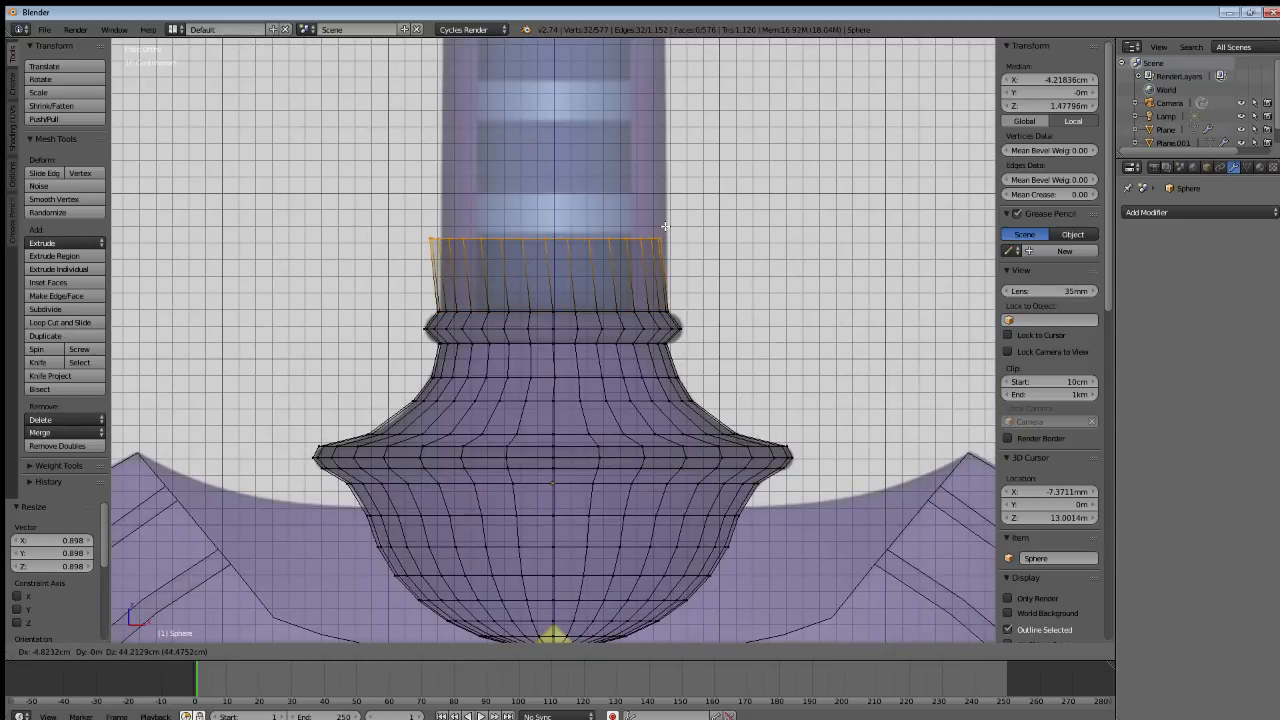
{"action": "key", "text": "z"}
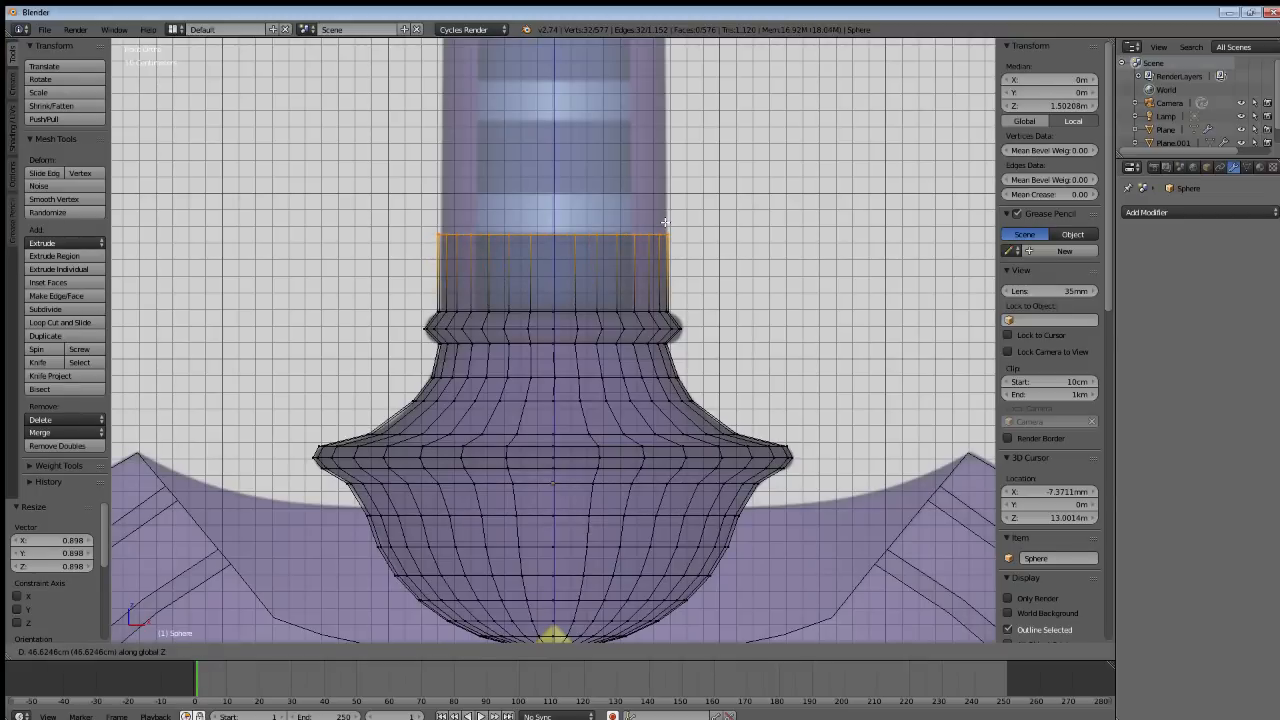
{"action": "left_click", "coordinate": [665, 222]}
{"action": "key", "text": "e"}
{"action": "key", "text": "z"}
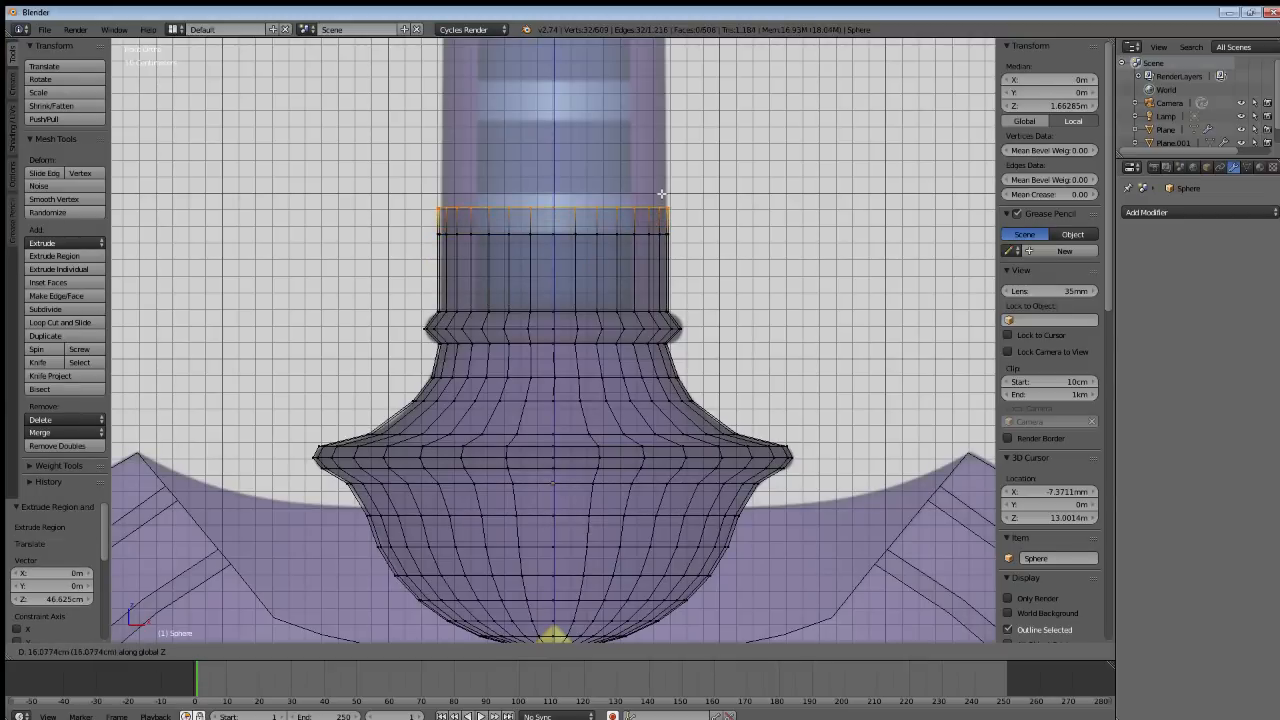
{"action": "left_click", "coordinate": [659, 182]}
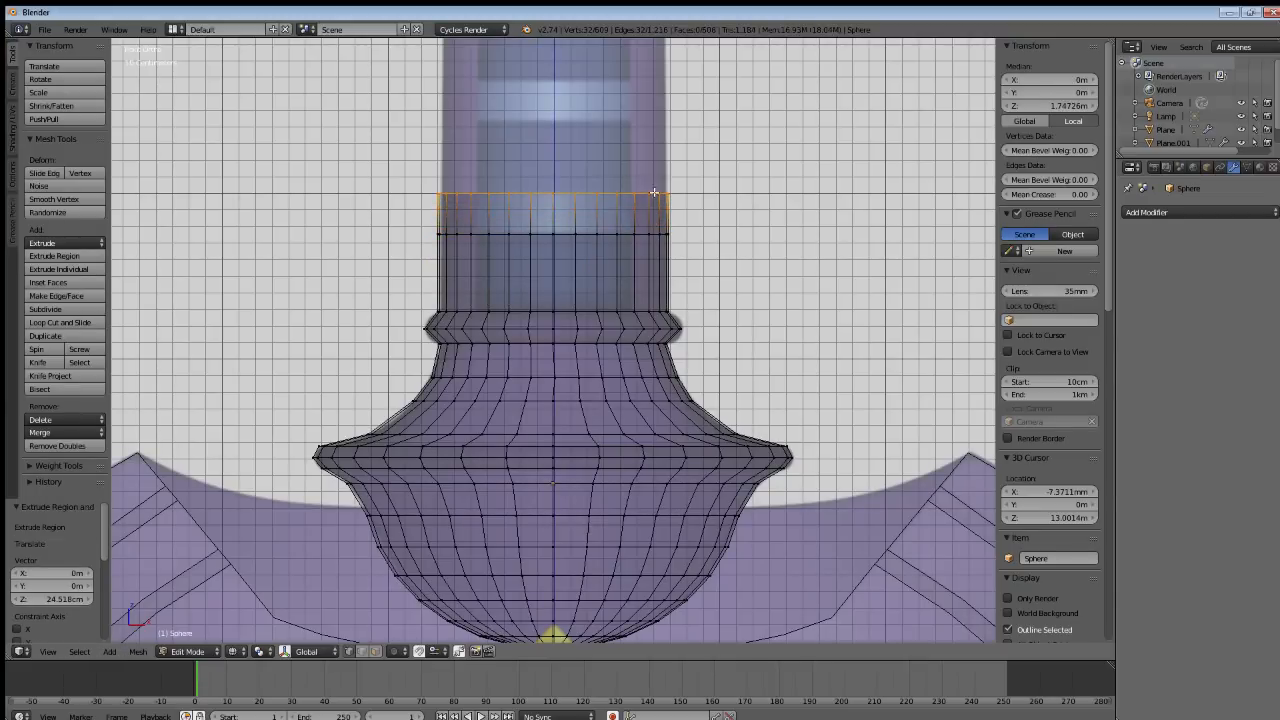
Extrude the grip's top loop 43.811 cm along Z to the second light band, and again 24.518 cm across that band.
{"action": "middle_click_drag", "start_coordinate": [654, 191], "coordinate": [663, 345], "text": "shift"}
{"action": "key", "text": "e"}
{"action": "key", "text": "z"}
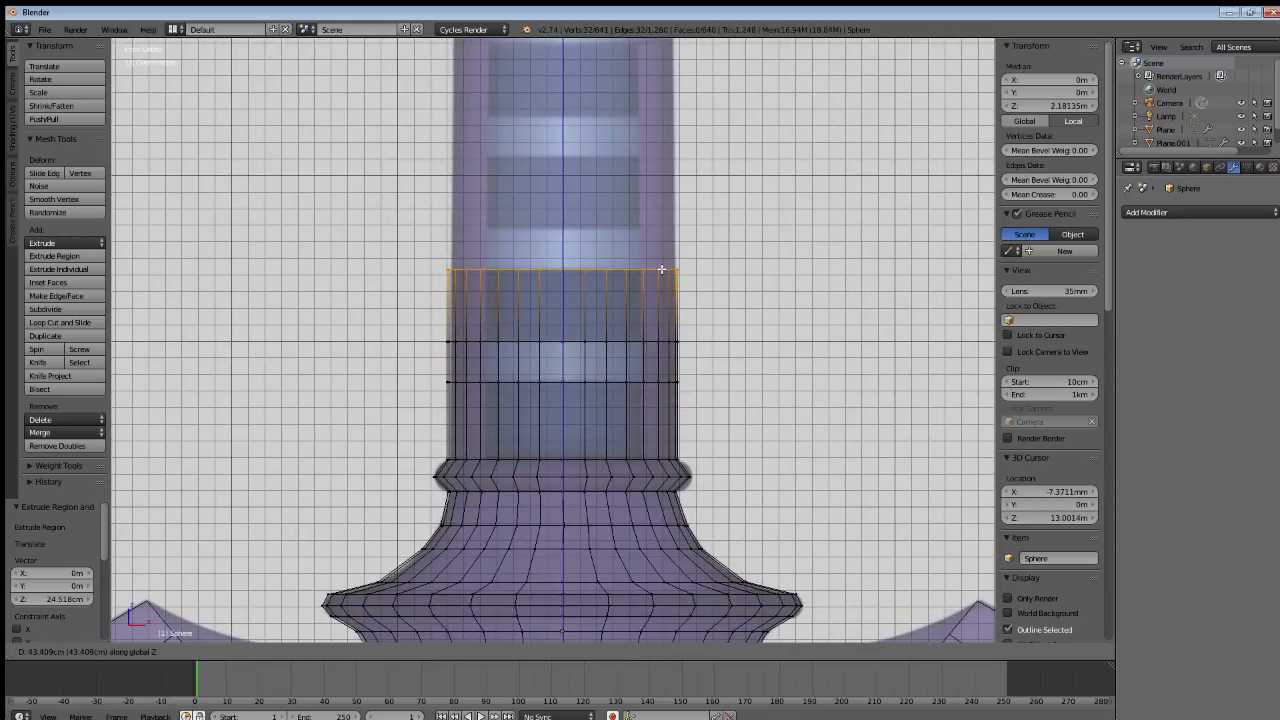
{"action": "left_click", "coordinate": [661, 268]}
{"action": "key", "text": "e"}
{"action": "key", "text": "z"}
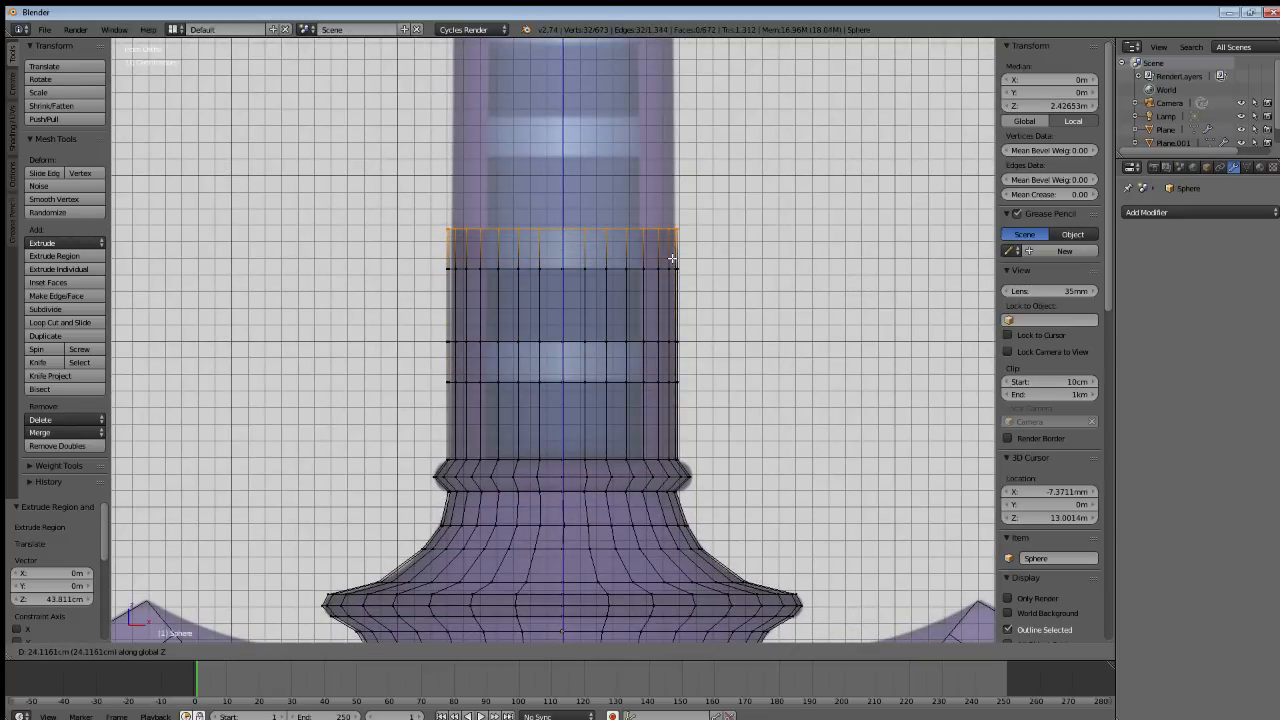
{"action": "left_click", "coordinate": [676, 259]}
Extrude the grip's top loop 43.007 cm along Z to the third light band and scale it by 0.970 to follow the taper.
{"action": "key", "text": "e"}
{"action": "key", "text": "z"}
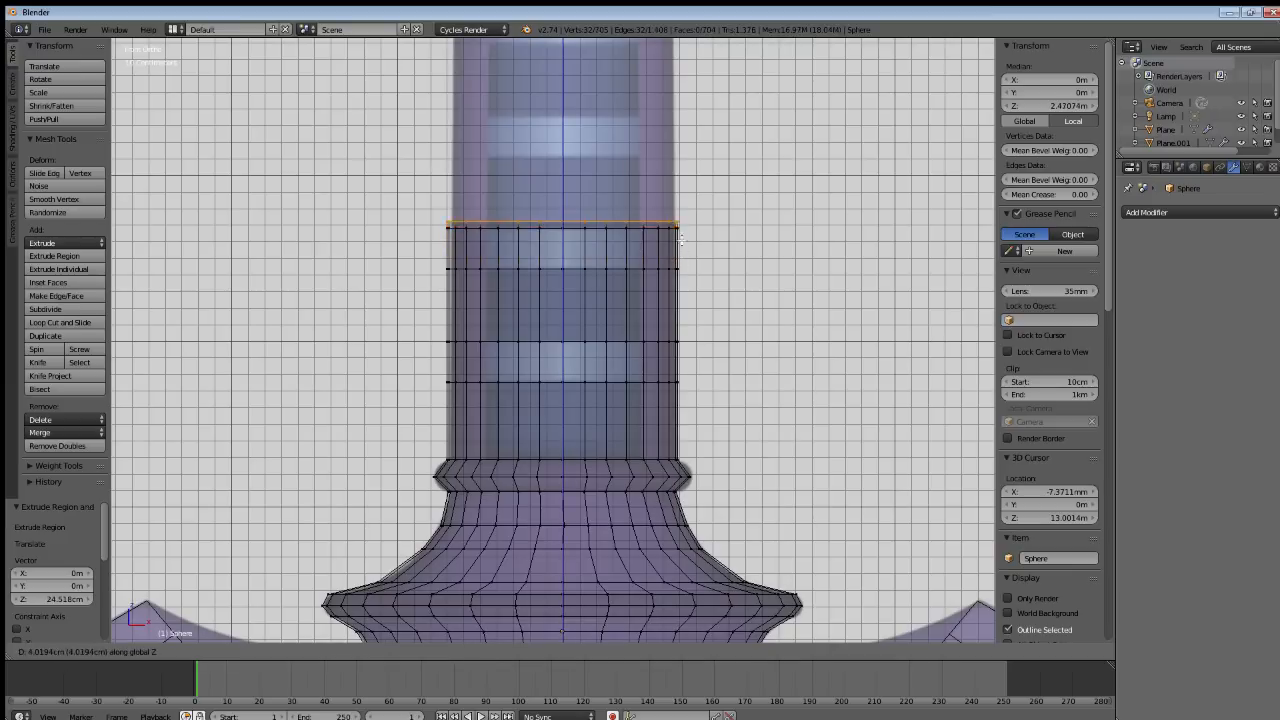
{"action": "left_click", "coordinate": [677, 187]}
{"action": "middle_click_drag", "start_coordinate": [647, 191], "coordinate": [651, 355], "text": "shift"}
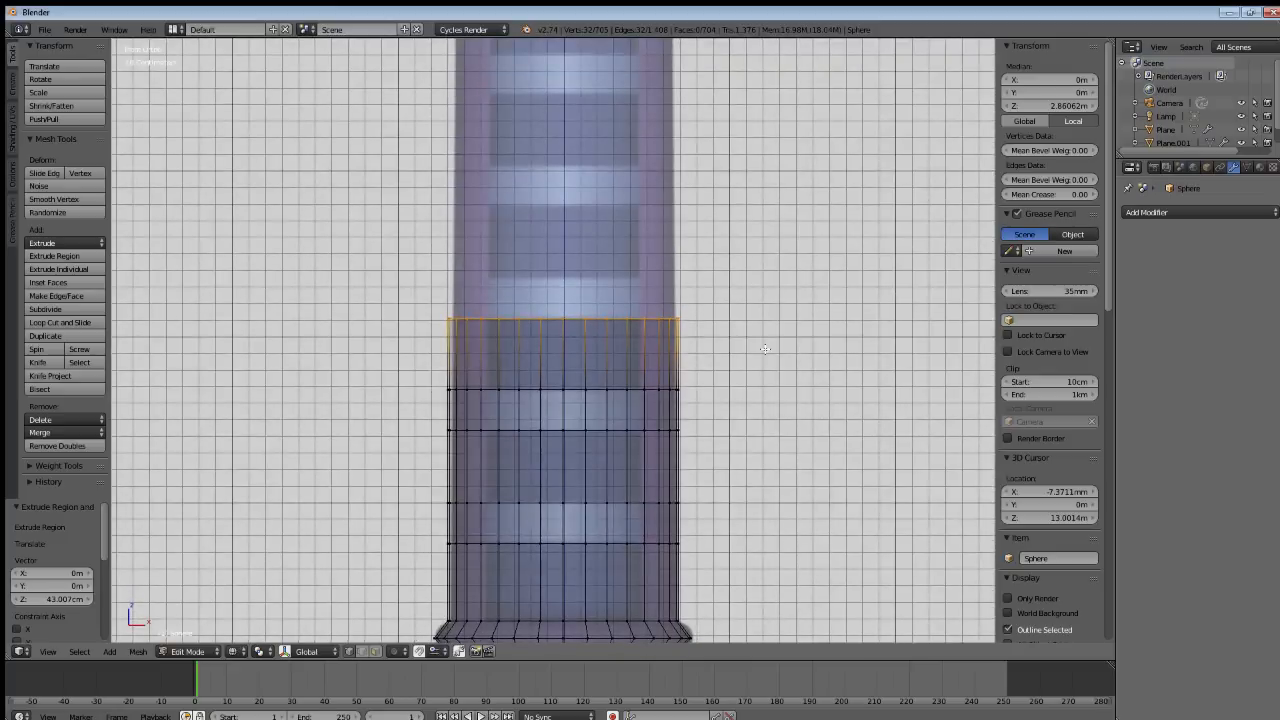
{"action": "key", "text": "s"}
{"action": "left_click", "coordinate": [758, 347]}
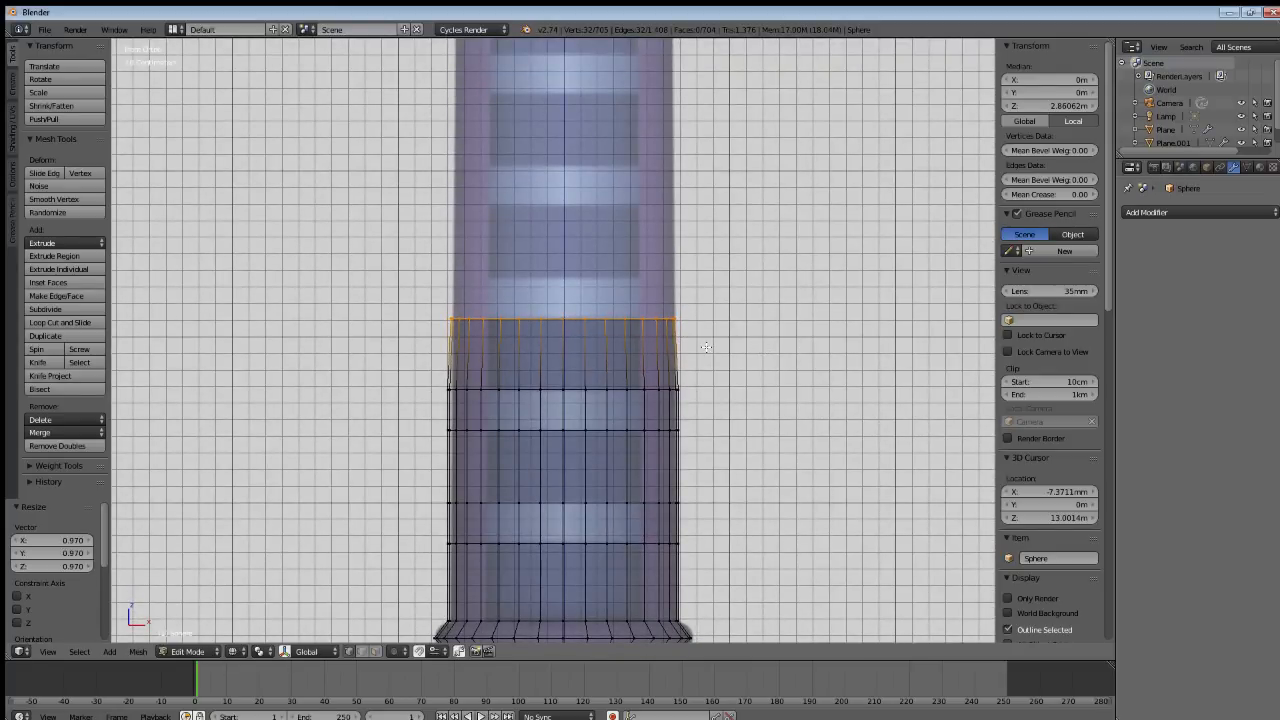
Extrude the grip's top loop 24.116 cm across the third light band, and again 44.615 cm to the fourth band, scaling it by 0.987.
{"action": "key", "text": "e"}
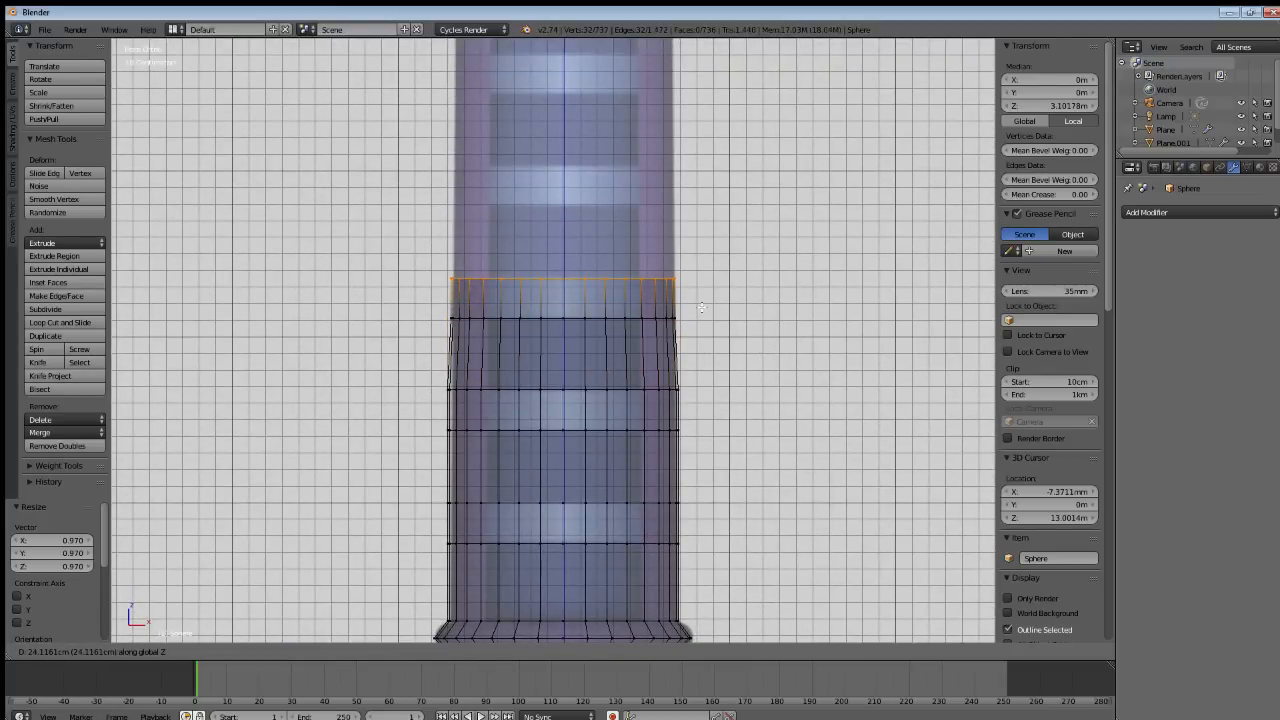
{"action": "left_click", "coordinate": [701, 308]}
{"action": "key", "text": "e"}
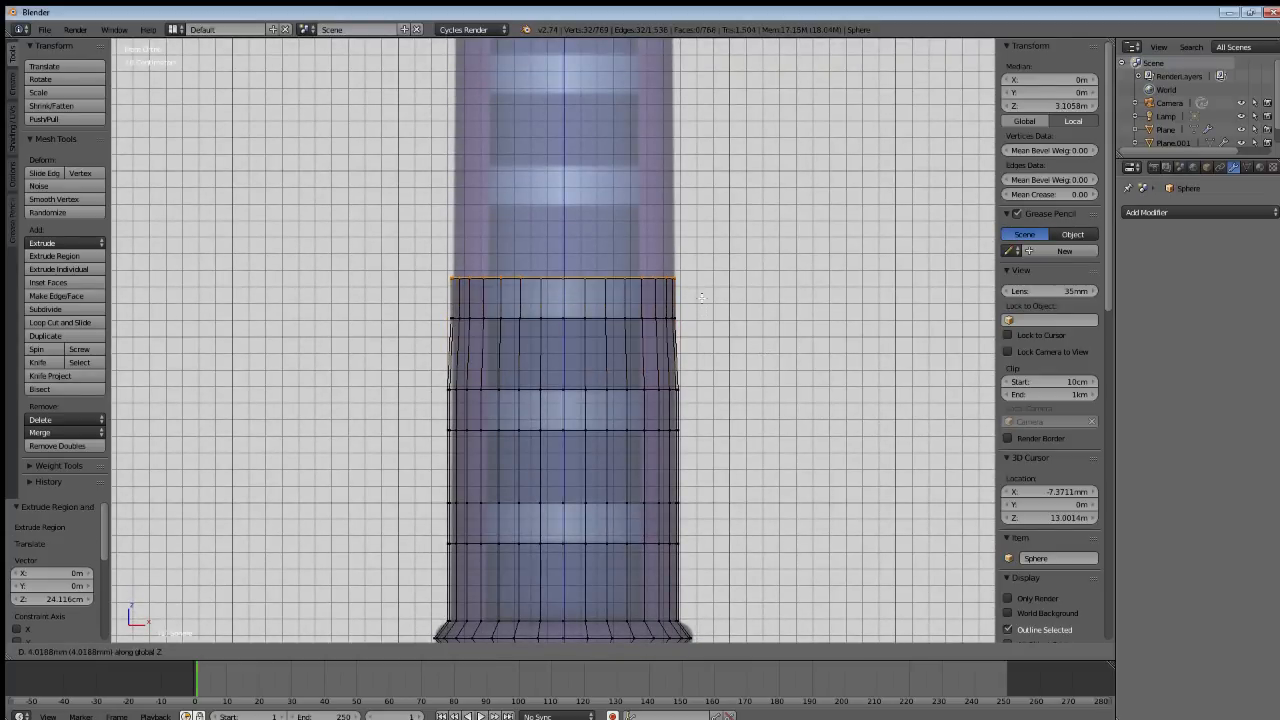
{"action": "left_click", "coordinate": [690, 233]}
{"action": "scroll", "coordinate": [655, 237], "scroll_direction": "up", "scroll_amount": 2, "text": "shift"}
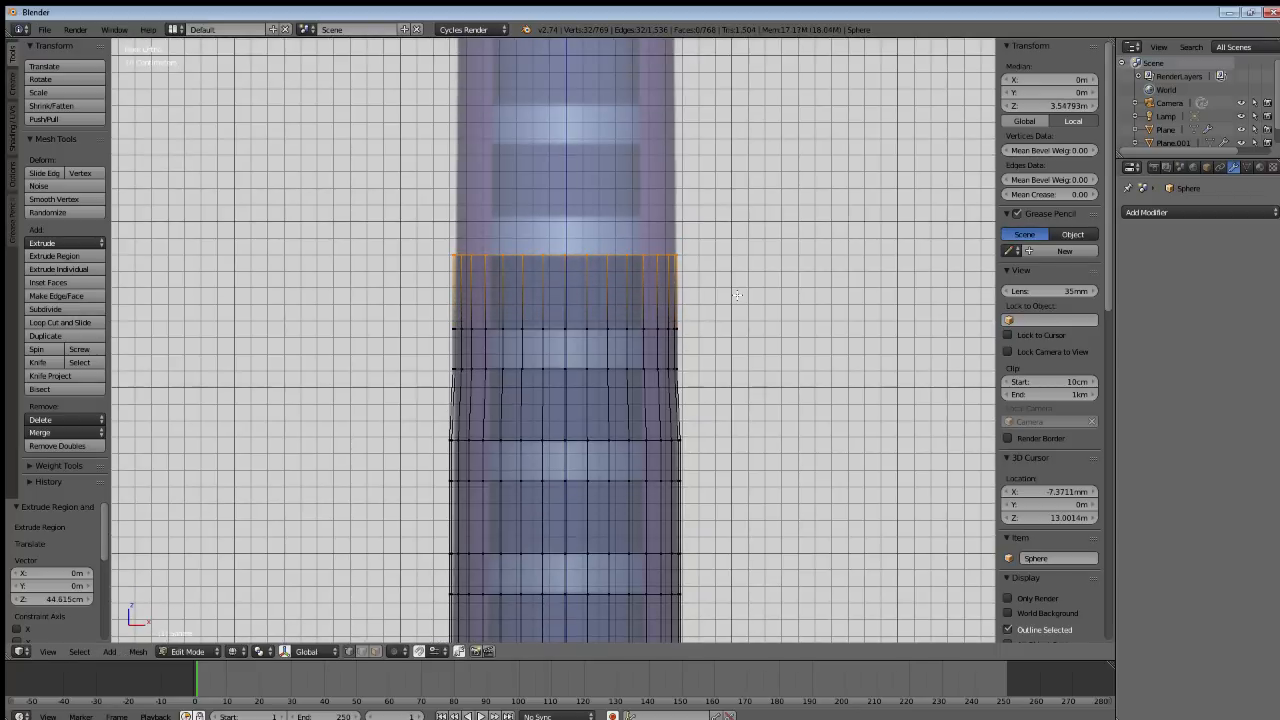
{"action": "key", "text": "s"}
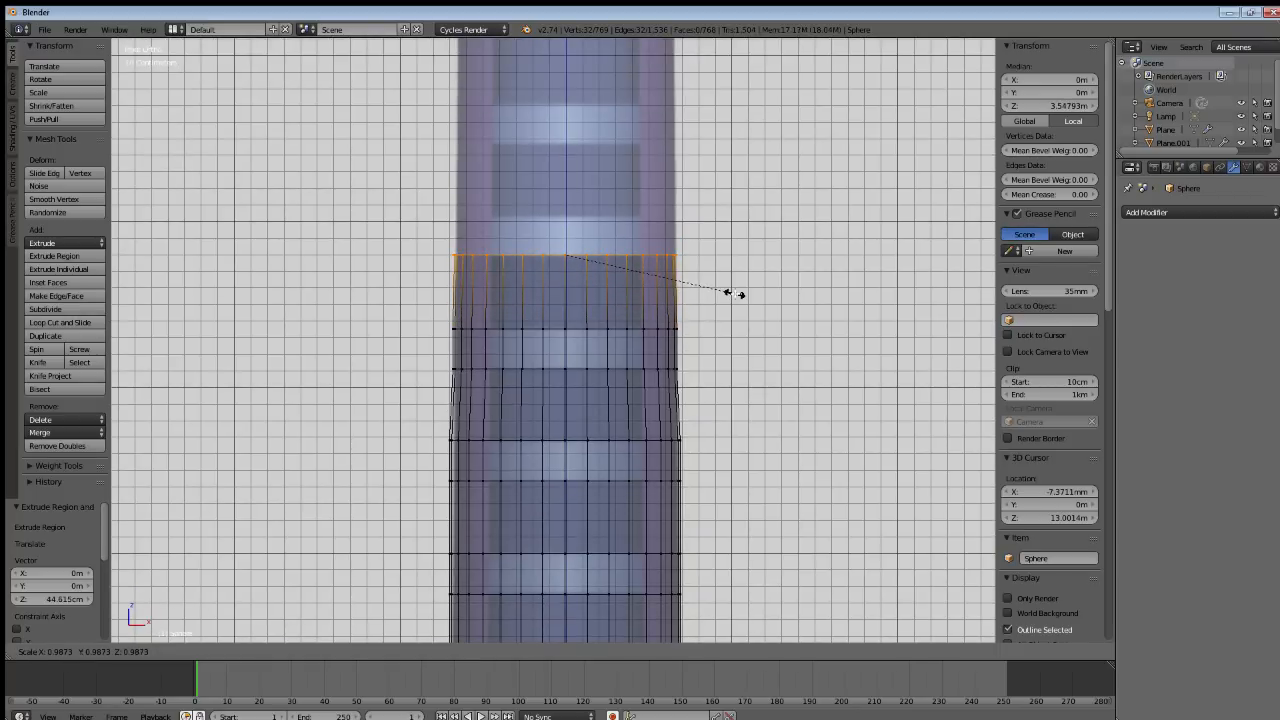
{"action": "left_click", "coordinate": [728, 292]}
Extrude the top loop 22.508 cm across the fourth light band, and again 44.615 cm to the fifth band, scaling it by 0.990.
{"action": "key", "text": "e"}
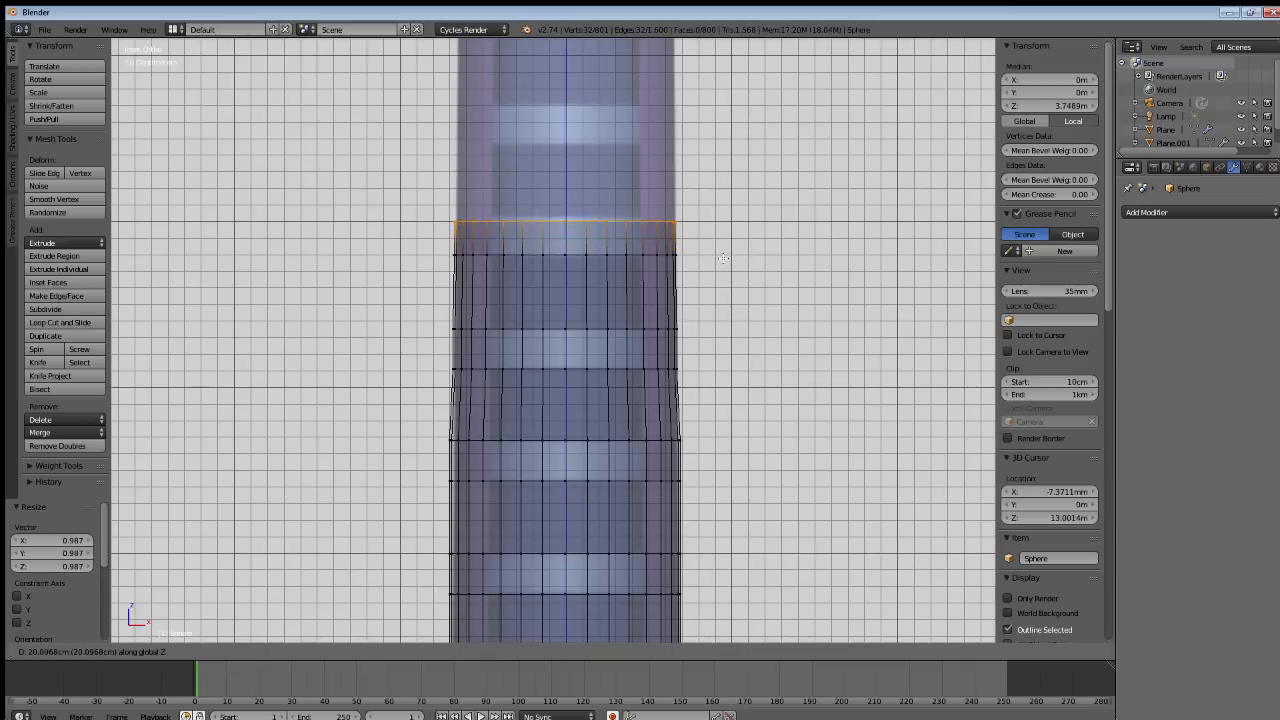
{"action": "left_click", "coordinate": [722, 256]}
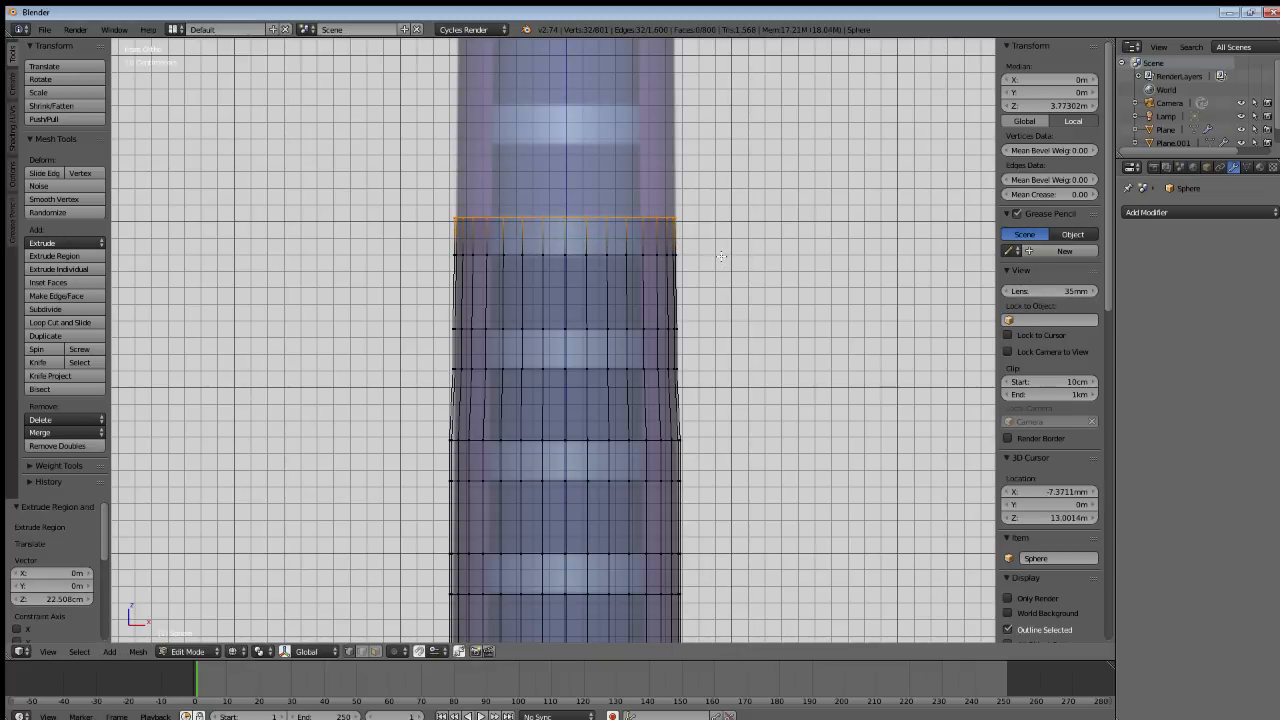
{"action": "middle_click_drag", "start_coordinate": [681, 256], "coordinate": [681, 343], "text": "shift"}
{"action": "key", "text": "e"}
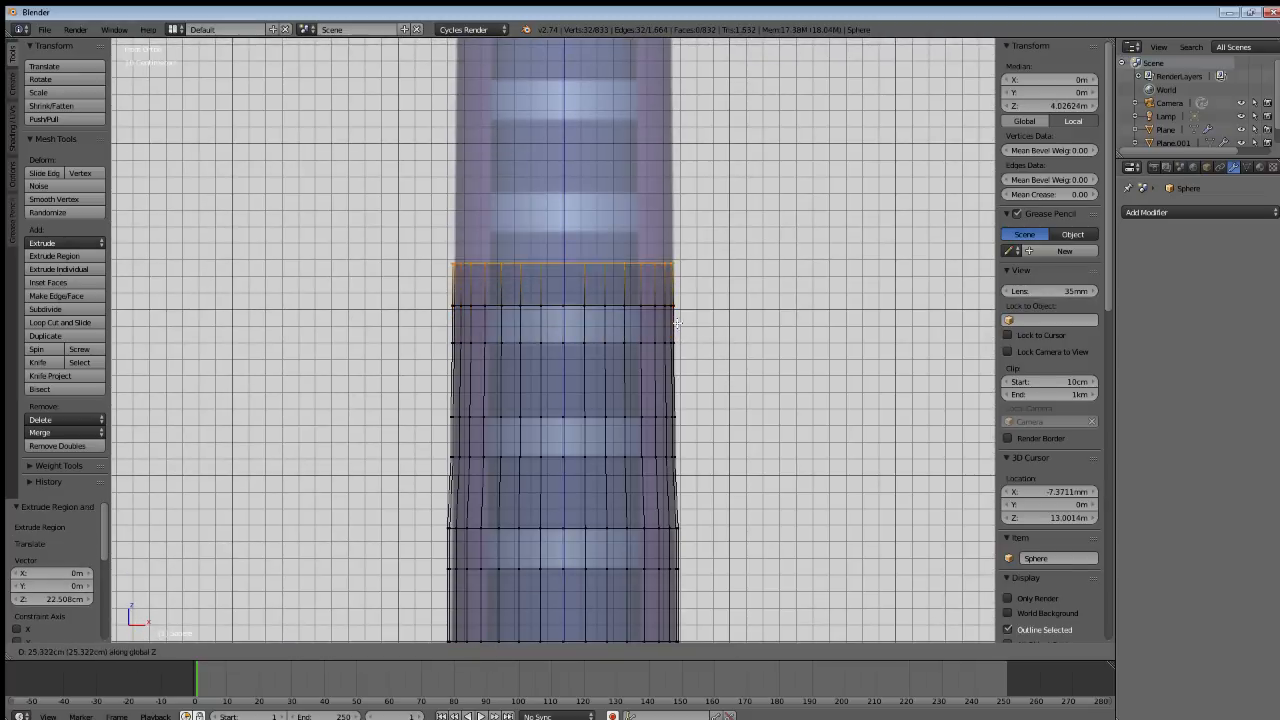
{"action": "left_click", "coordinate": [693, 297]}
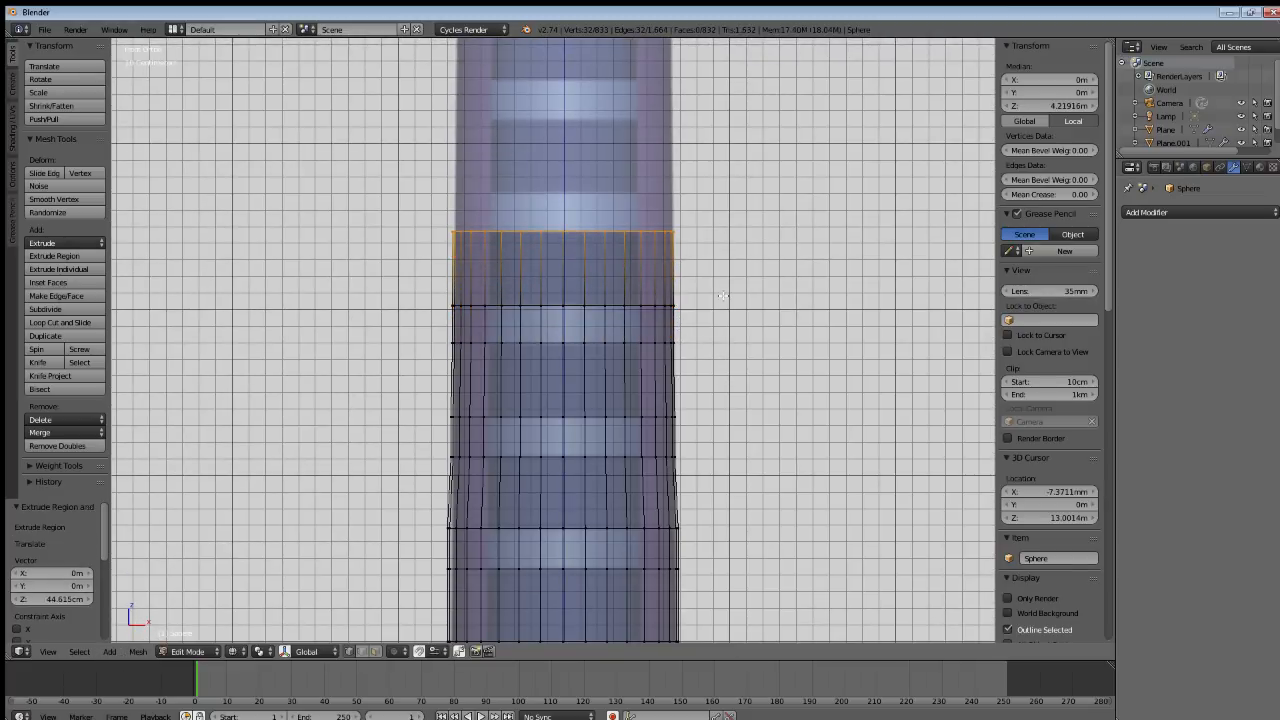
{"action": "key", "text": "s"}
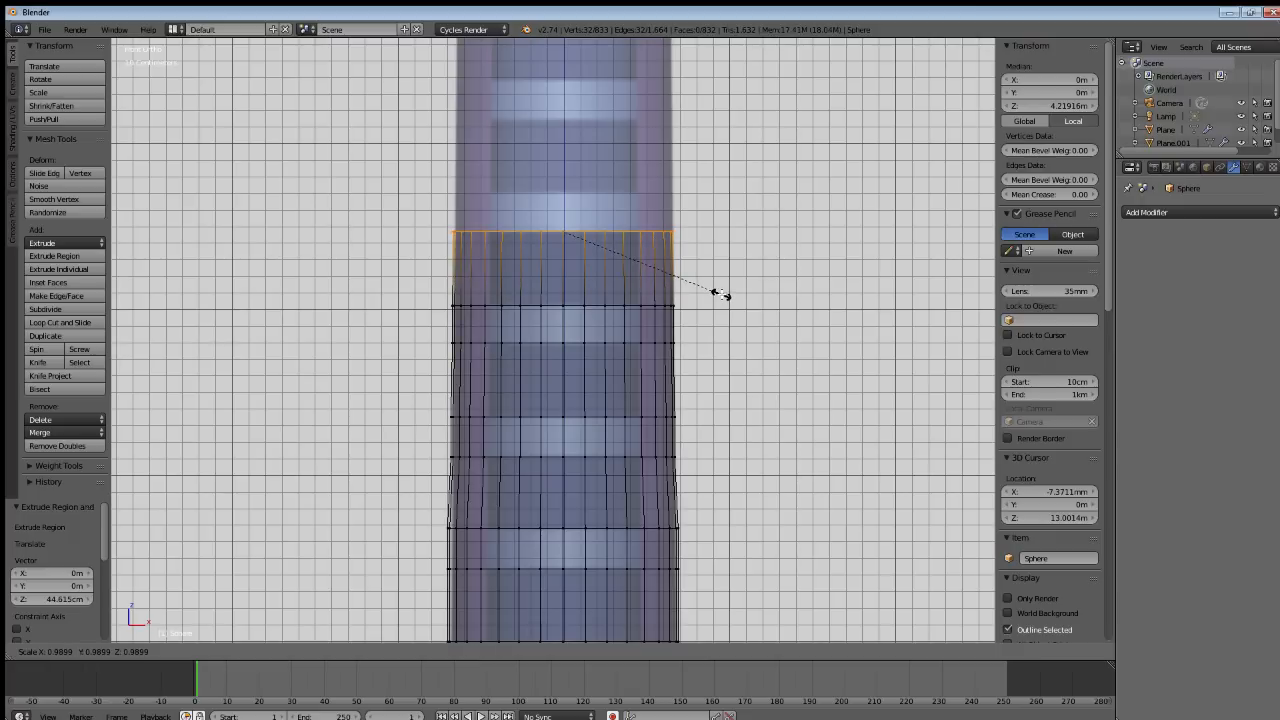
{"action": "left_click", "coordinate": [720, 293]}
Extrude the grip's top loop 22.91 cm along Z across the fifth light band, and again 45.017 cm to the sixth band.
{"action": "key", "text": "e"}
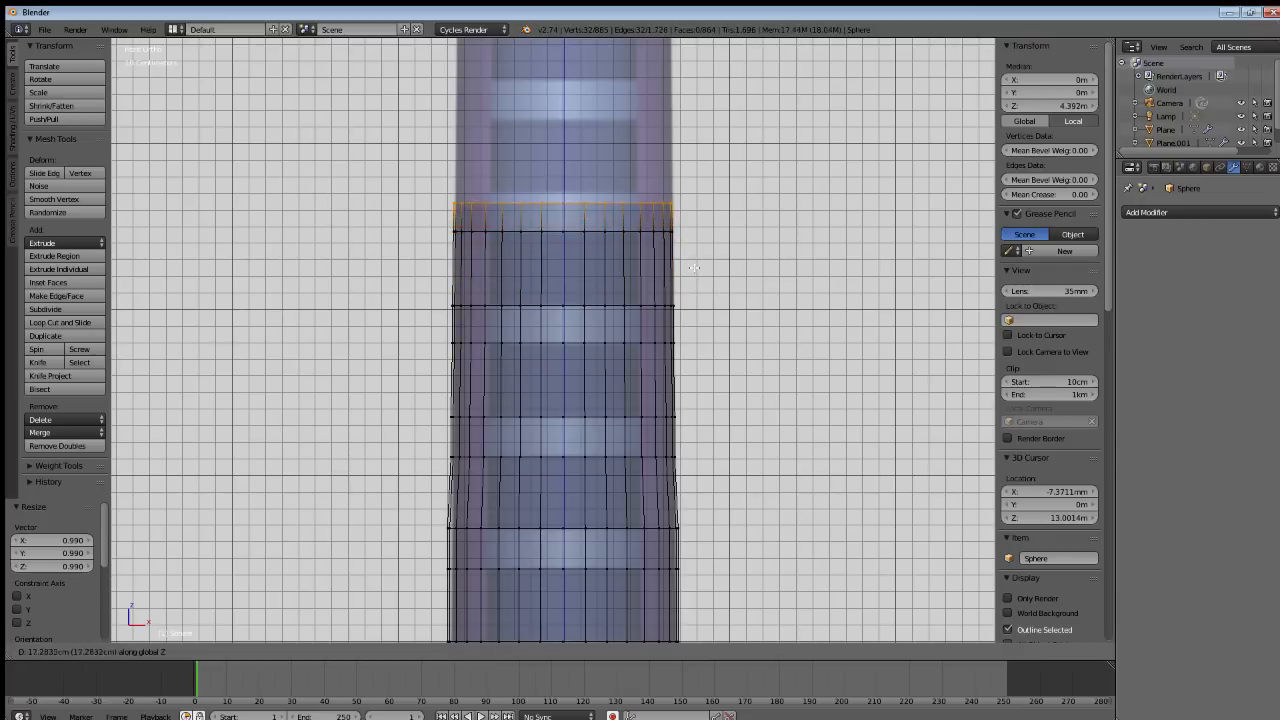
{"action": "left_click", "coordinate": [693, 263]}
{"action": "middle_click_drag", "start_coordinate": [693, 263], "coordinate": [679, 424], "text": "shift"}
{"action": "key", "text": "e"}
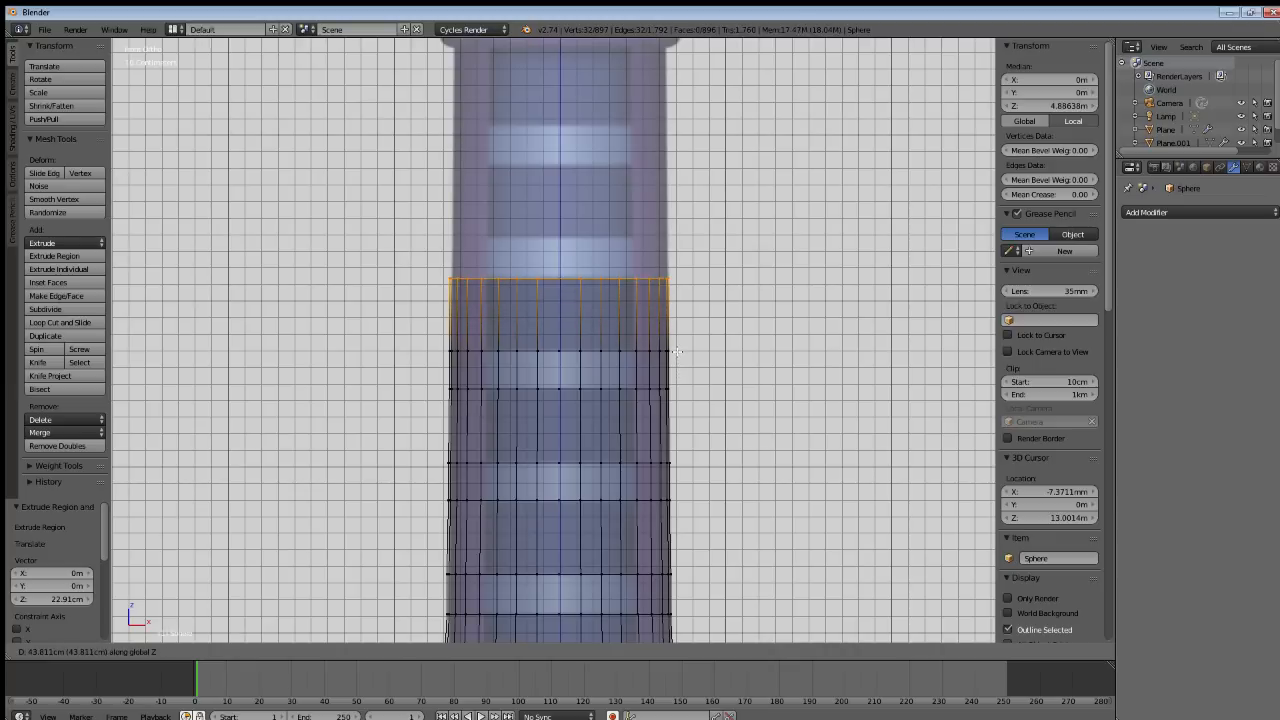
{"action": "left_click", "coordinate": [677, 350]}
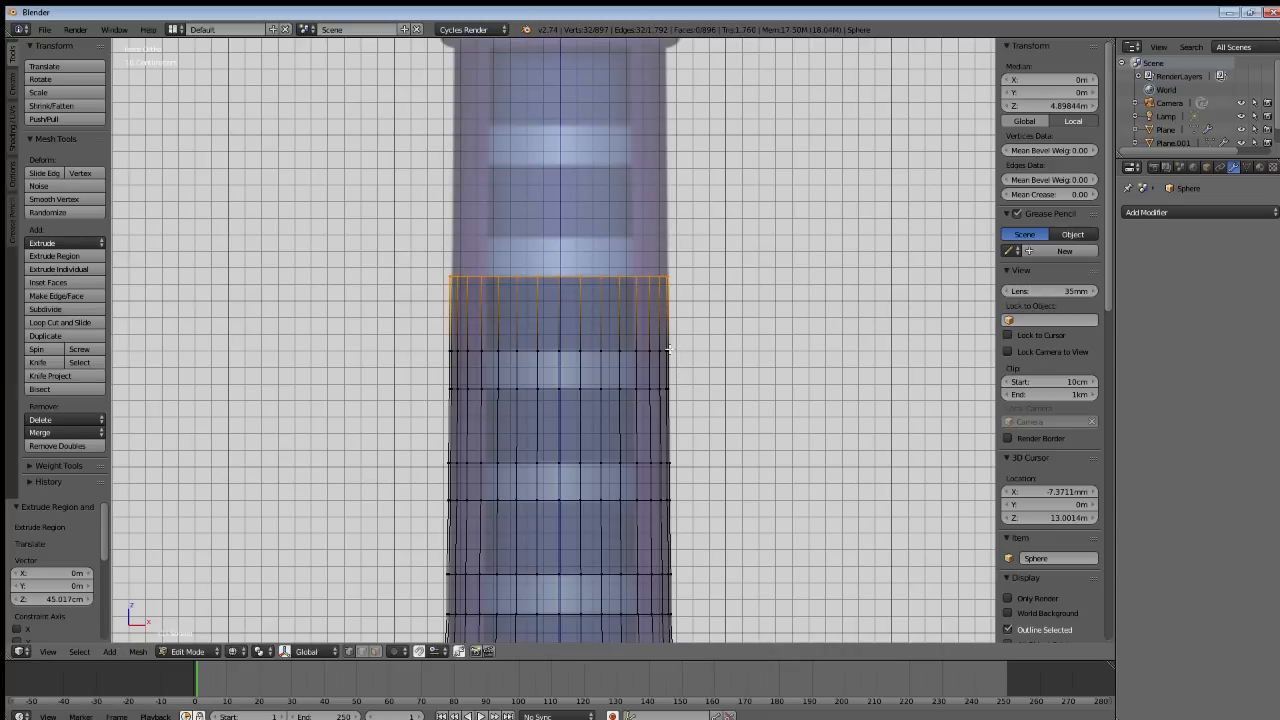
Extrude the grip's top loop 23.714 cm along Z across the sixth light band and scale it by 0.989.
{"action": "key", "text": "e"}
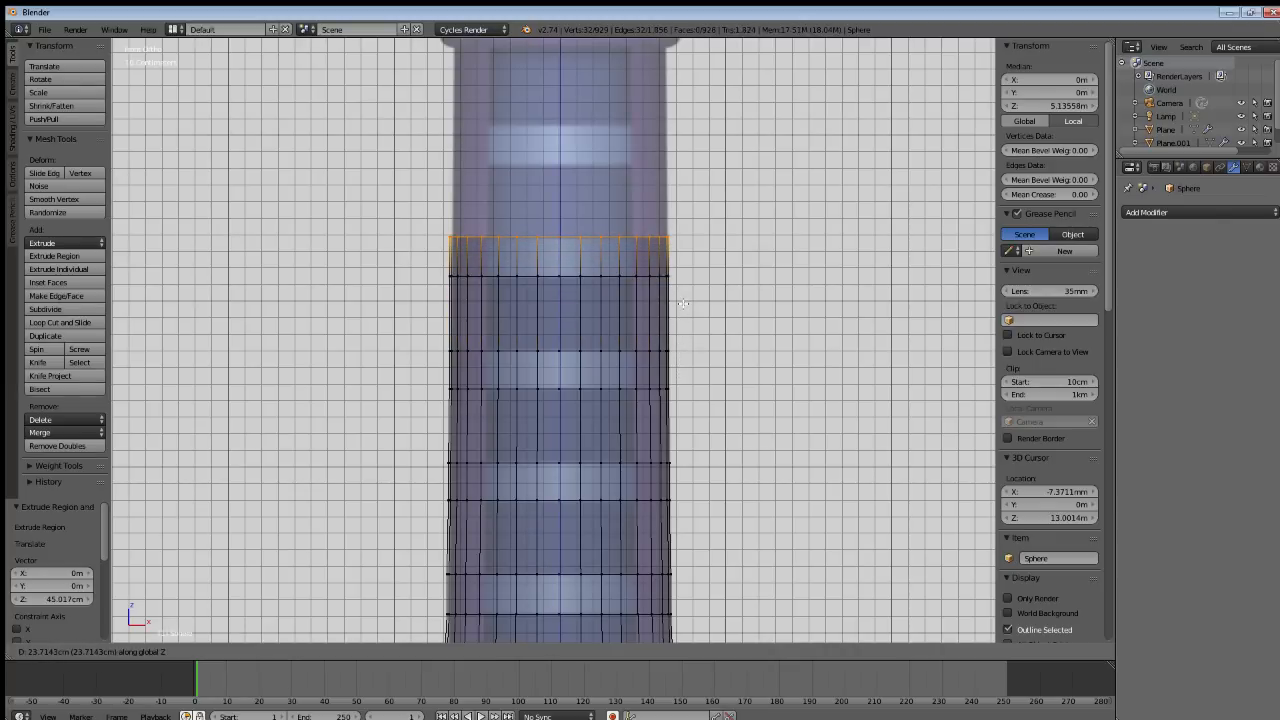
{"action": "left_click", "coordinate": [684, 304]}
{"action": "key", "text": "s"}
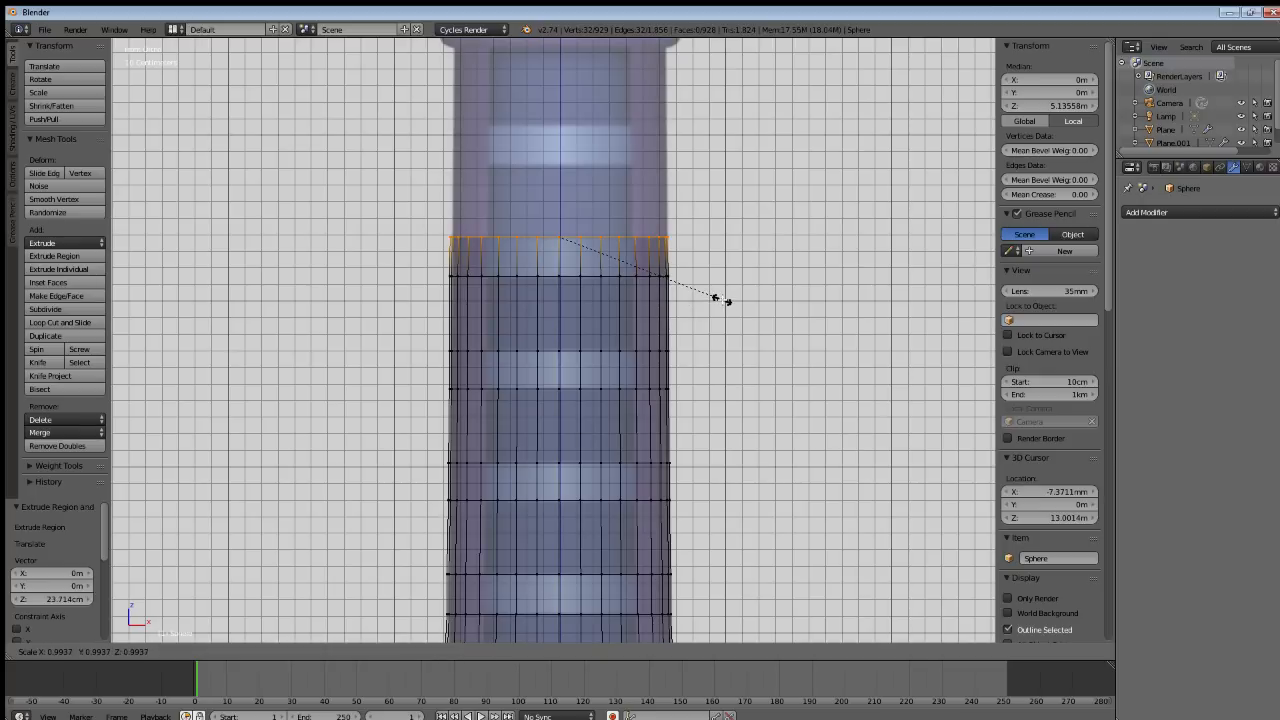
{"action": "left_click", "coordinate": [718, 298]}
Extrude the top loop 43.409 cm to the seventh light band, and again 24.518 cm across it, scaling the loop by 0.982.
{"action": "key", "text": "e"}
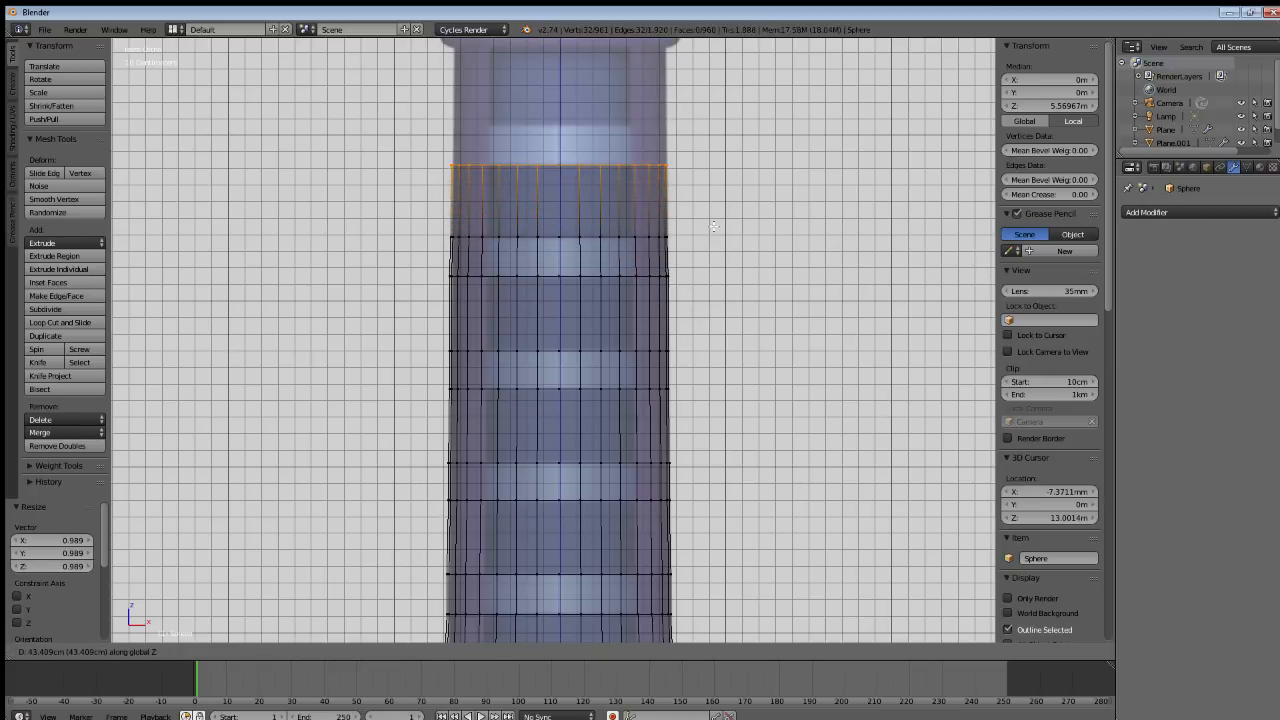
{"action": "left_click", "coordinate": [695, 219]}
{"action": "middle_click_drag", "start_coordinate": [657, 236], "coordinate": [651, 366], "text": "shift"}
{"action": "key", "text": "e"}
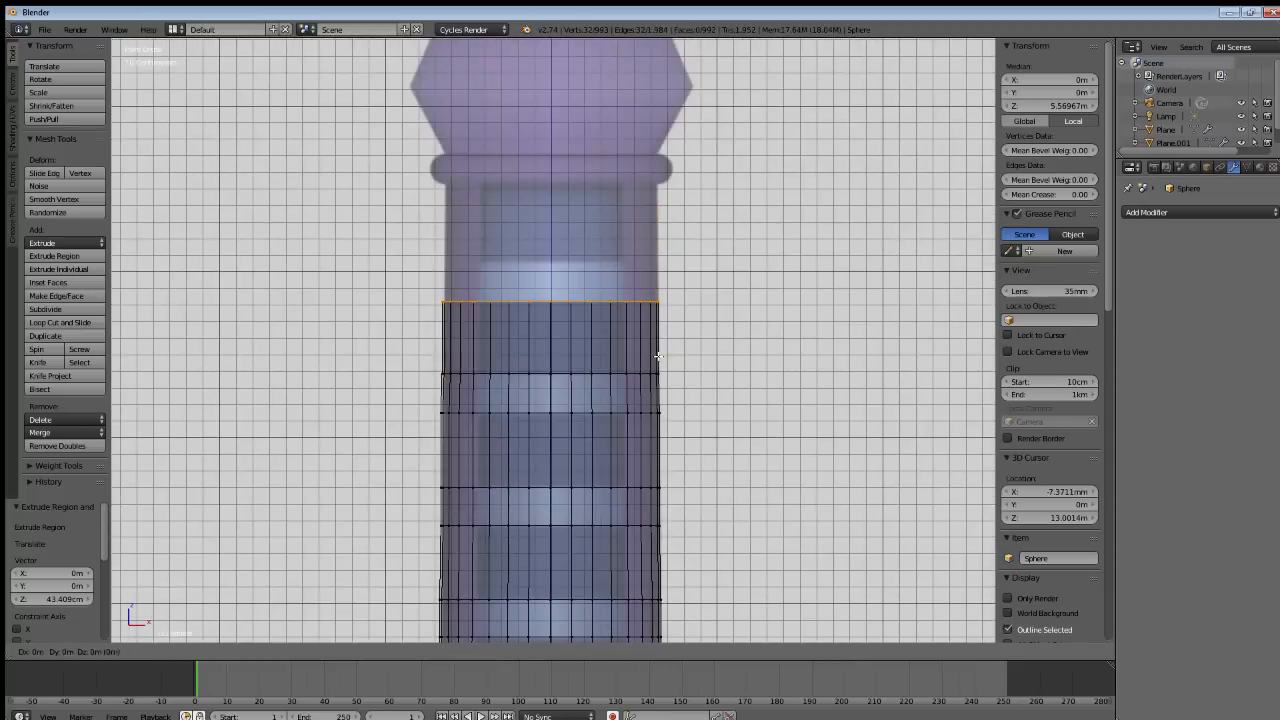
{"action": "left_click", "coordinate": [655, 316]}
{"action": "key", "text": "s"}
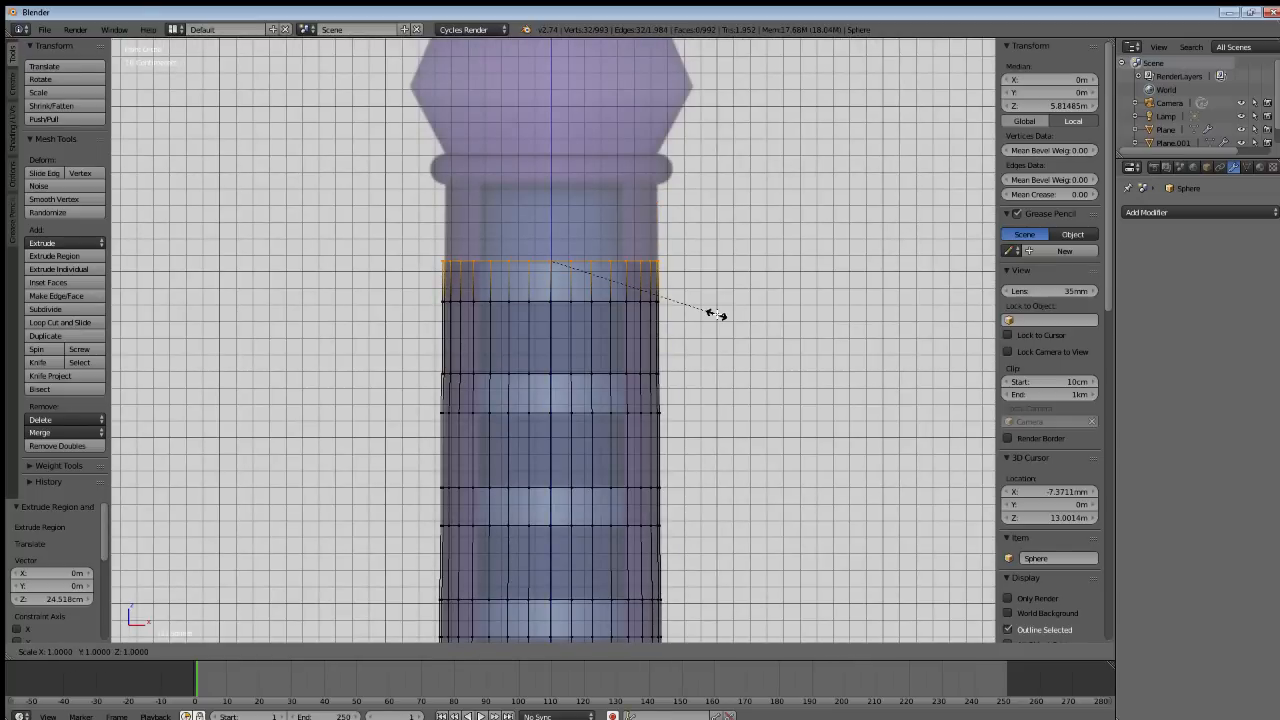
{"action": "left_click", "coordinate": [712, 313]}
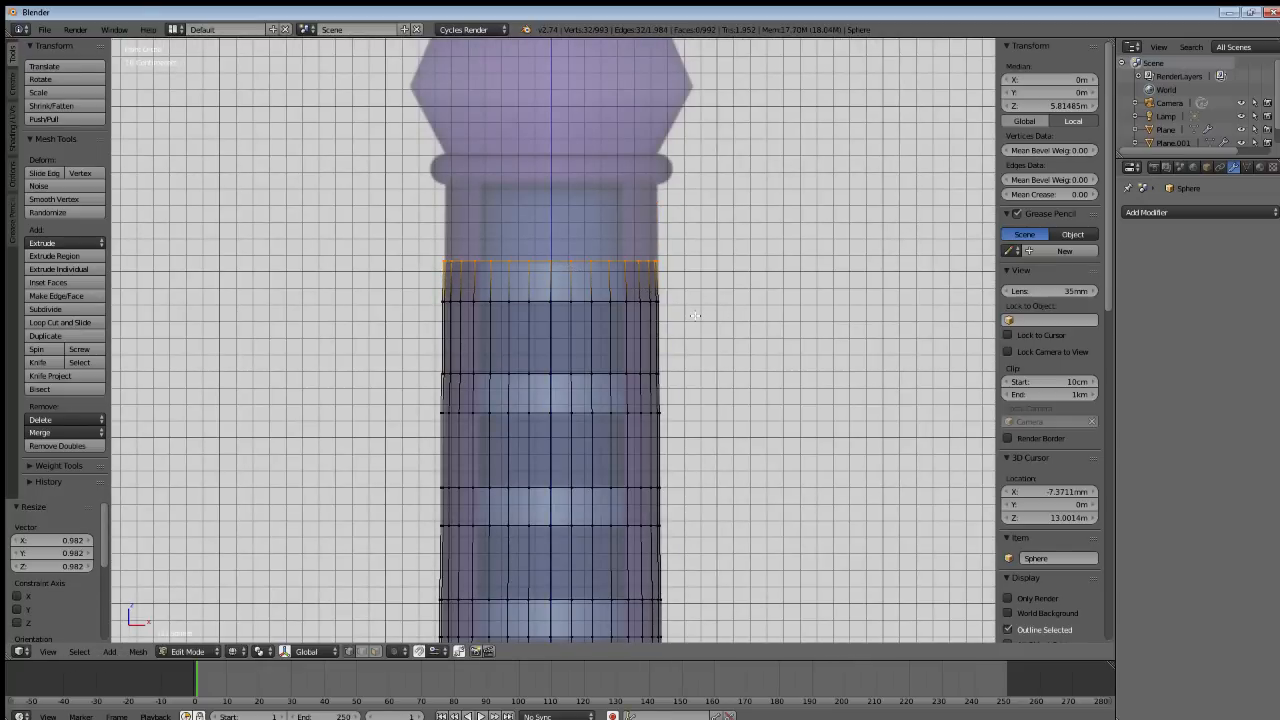
Extrude the grip's top loop 45.017 cm along Z to the base of the upper ring and scale it by 0.990.
{"action": "key", "text": "e"}
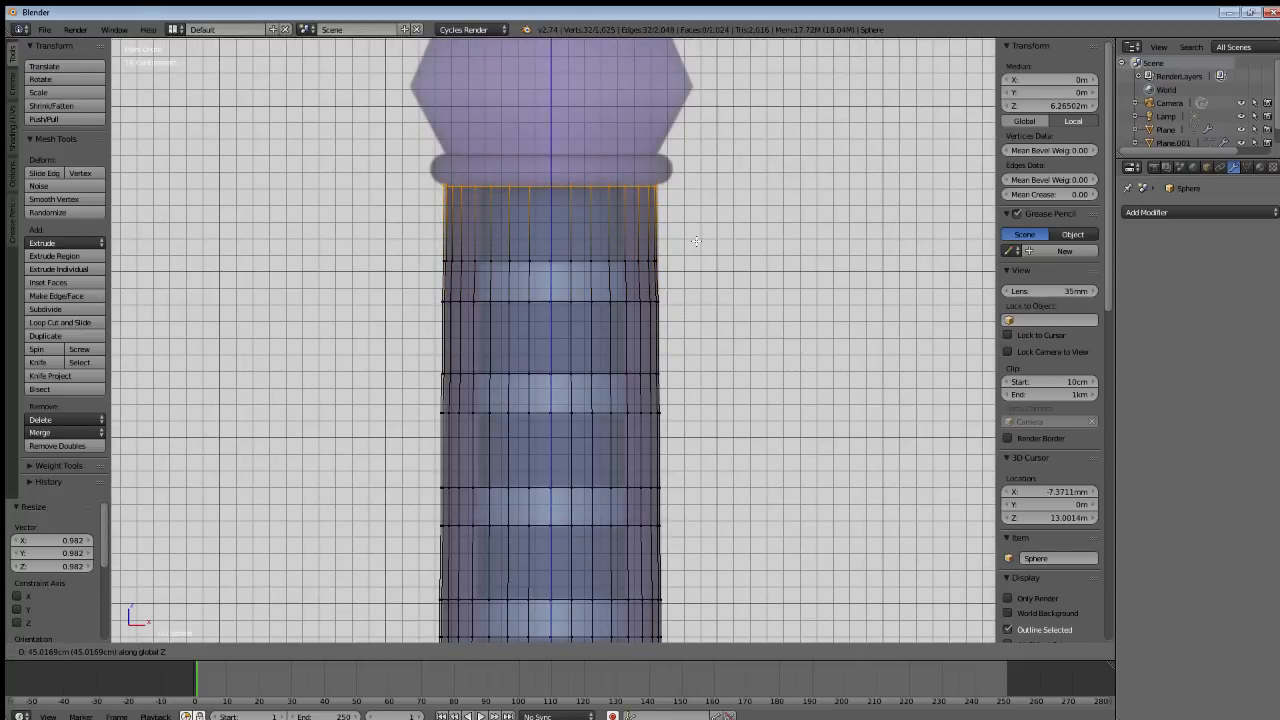
{"action": "left_click", "coordinate": [696, 241]}
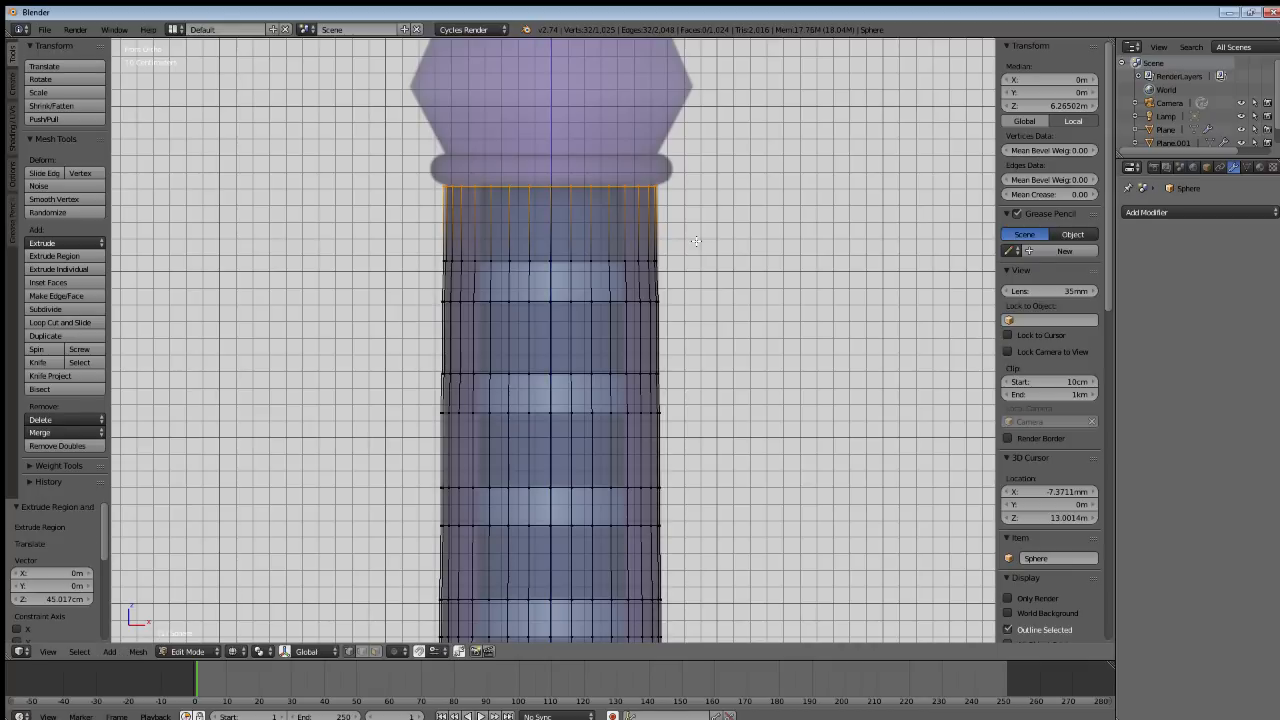
{"action": "key", "text": "s"}
{"action": "left_click", "coordinate": [694, 240]}
Form the upper ring by extruding the top loop 9.646 cm with scale 1.149, and again 8.843 cm with scale 0.878.
{"action": "key", "text": "e"}
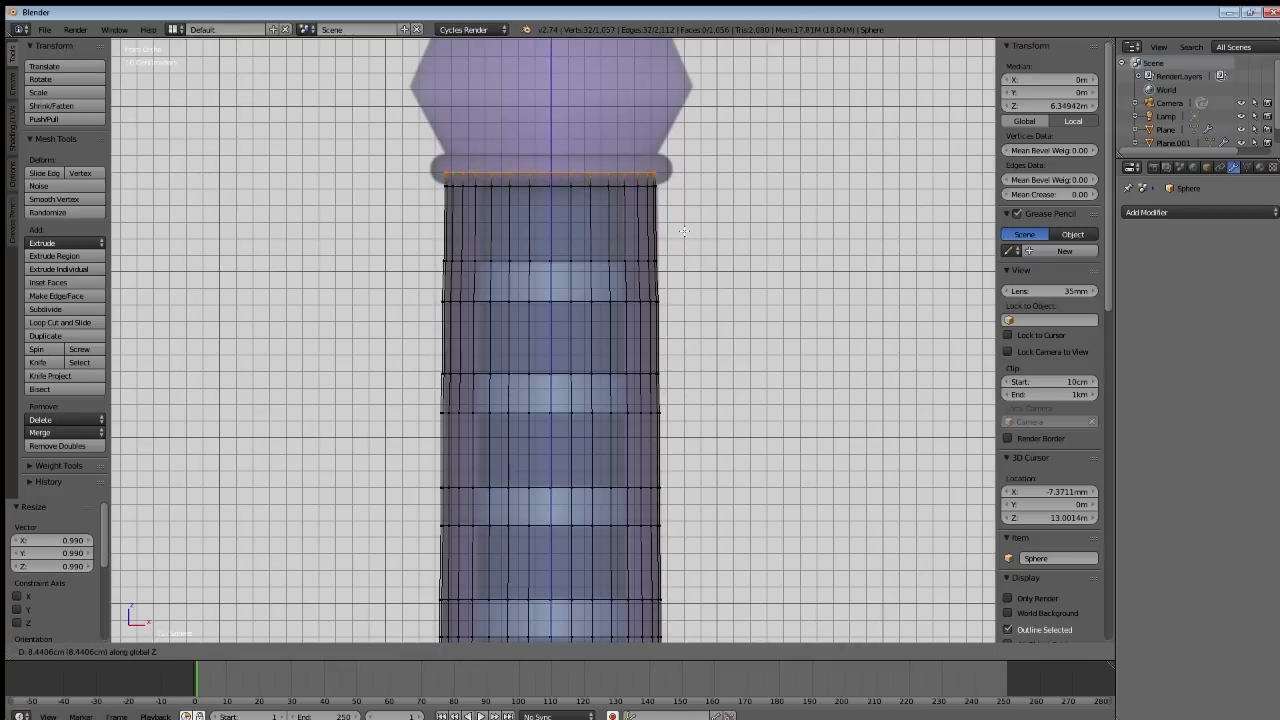
{"action": "left_click", "coordinate": [683, 231]}
{"action": "key", "text": "s"}
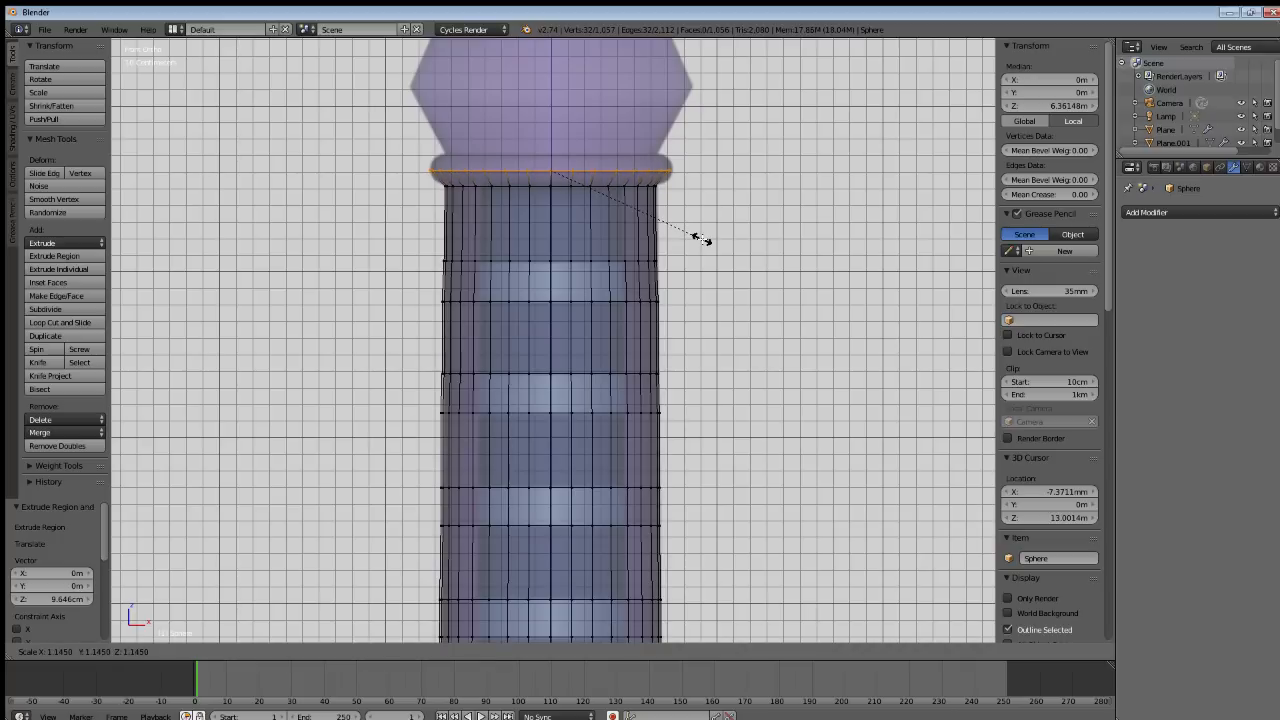
{"action": "left_click", "coordinate": [703, 240]}
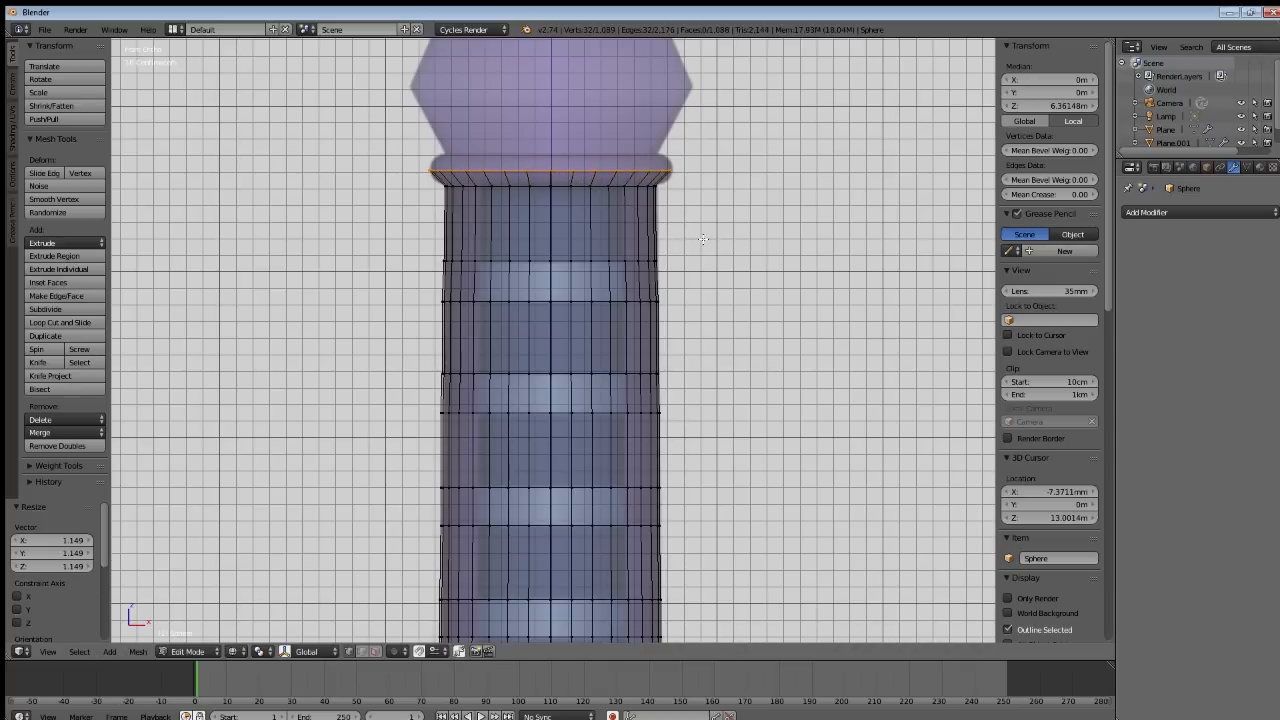
{"action": "key", "text": "e"}
{"action": "left_click", "coordinate": [700, 224]}
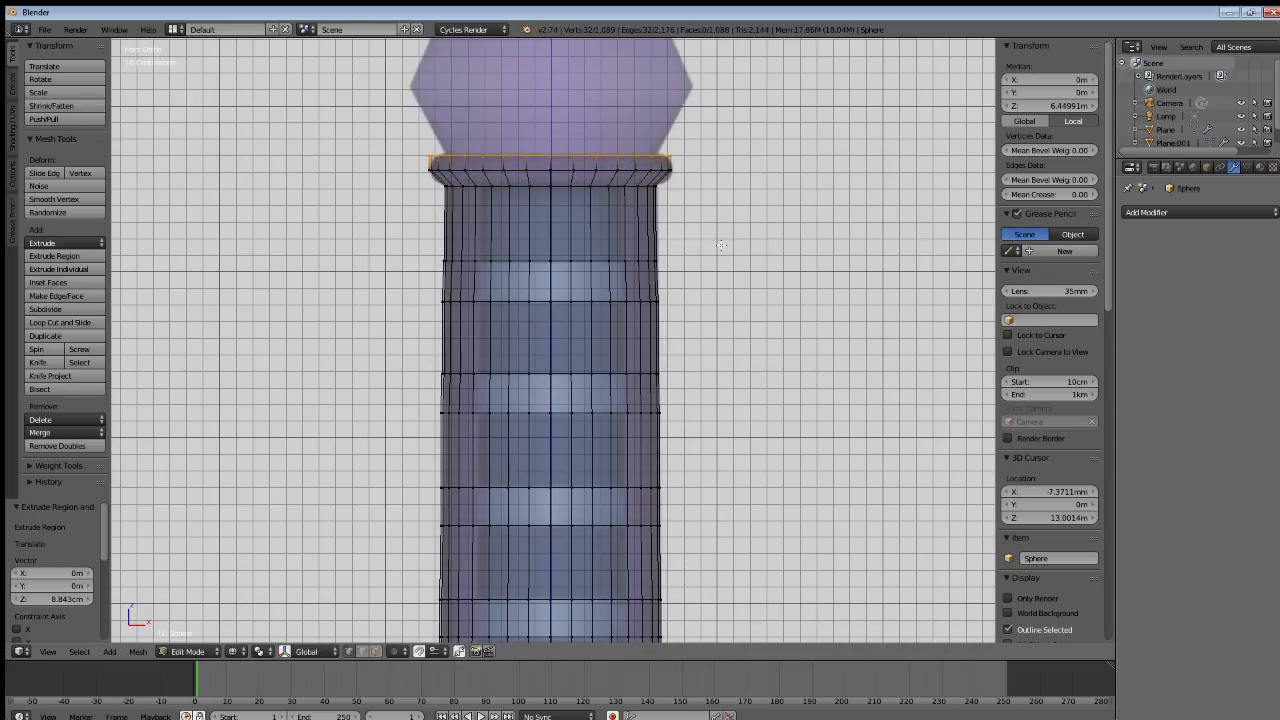
{"action": "key", "text": "s"}
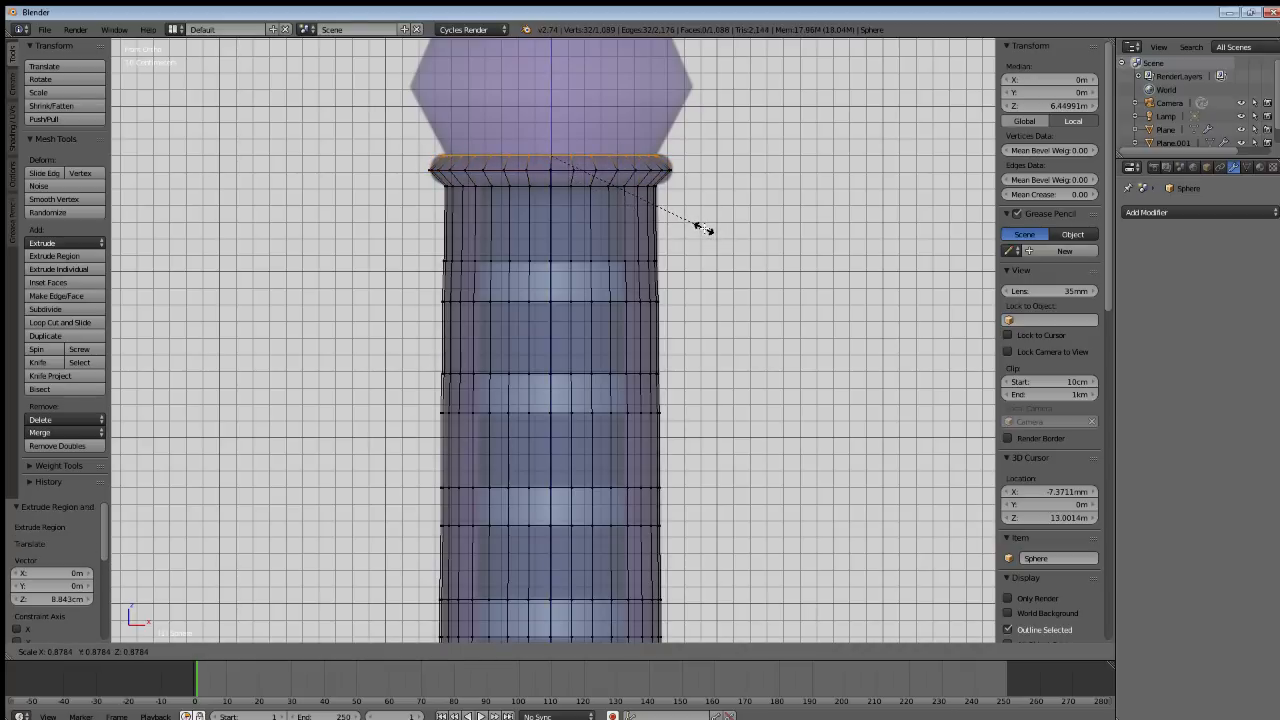
{"action": "left_click", "coordinate": [704, 229]}
Extrude the upper ring's top loop 40.194 cm along Z and scale it by 1.328 to reach the pommel's widest edge.
{"action": "middle_click_drag", "start_coordinate": [638, 208], "coordinate": [634, 396], "text": "shift"}
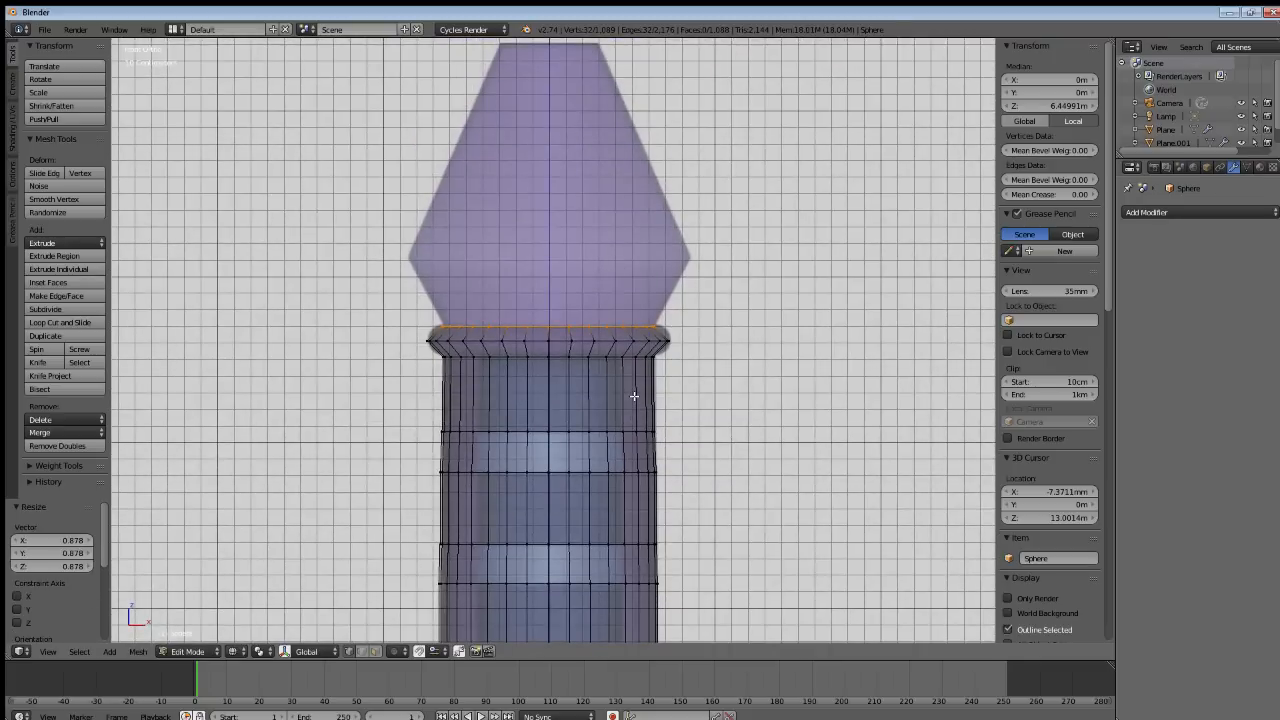
{"action": "key", "text": "e"}
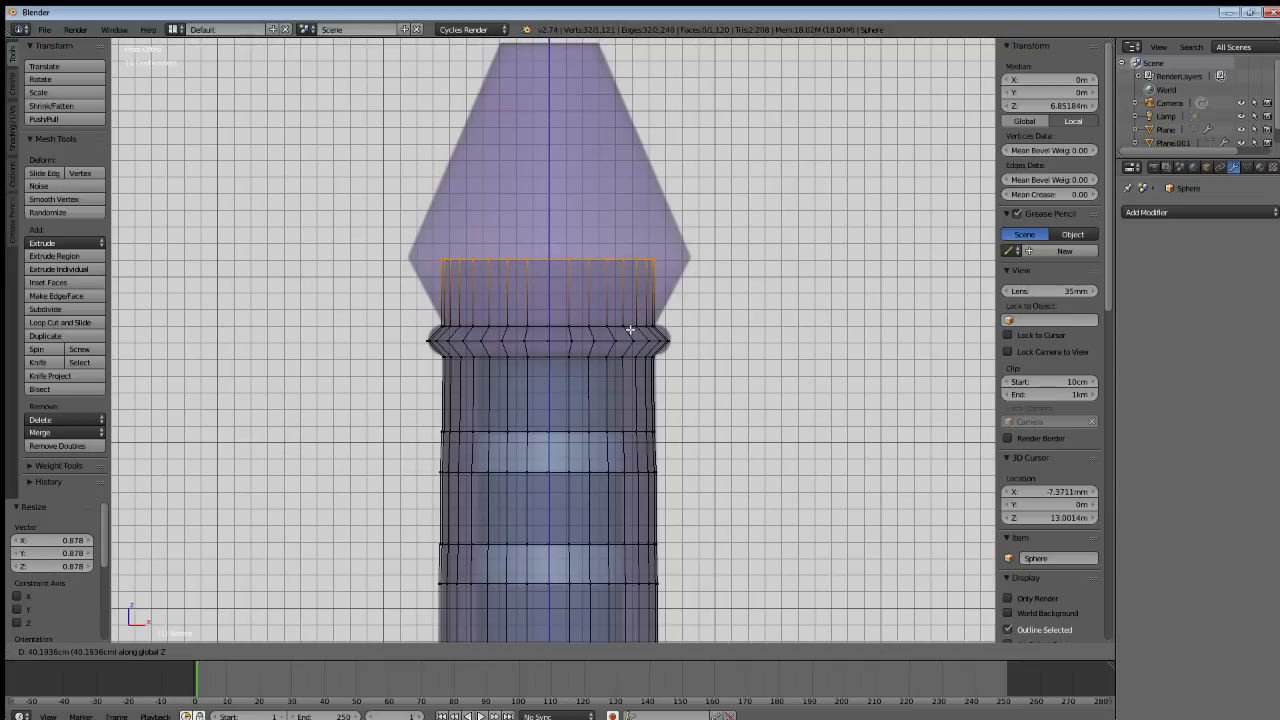
{"action": "left_click", "coordinate": [630, 330]}
{"action": "key", "text": "s"}
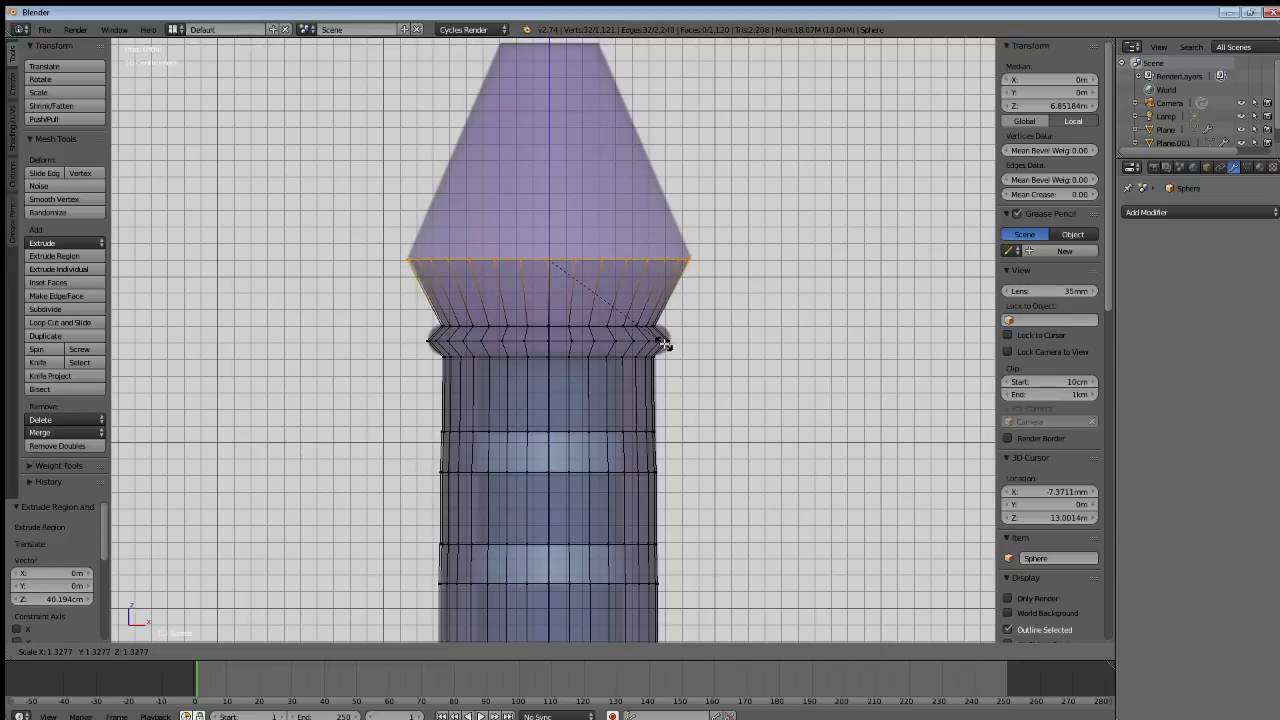
{"action": "left_click", "coordinate": [663, 344]}
Extrude the pommel's widest loop 1.31 m along Z to the reference's tip and scale it by 0.339 to taper it.
{"action": "middle_click_drag", "start_coordinate": [626, 323], "coordinate": [620, 381], "text": "shift"}
{"action": "key", "text": "e"}
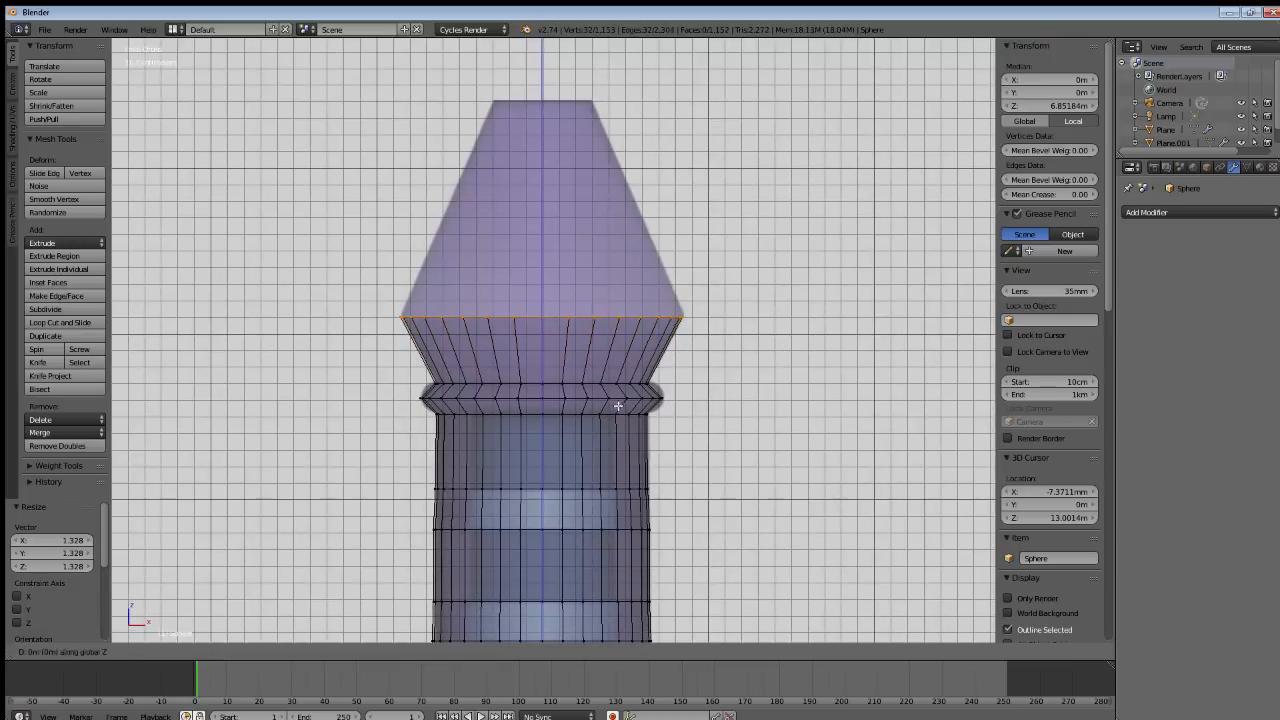
{"action": "left_click", "coordinate": [609, 191]}
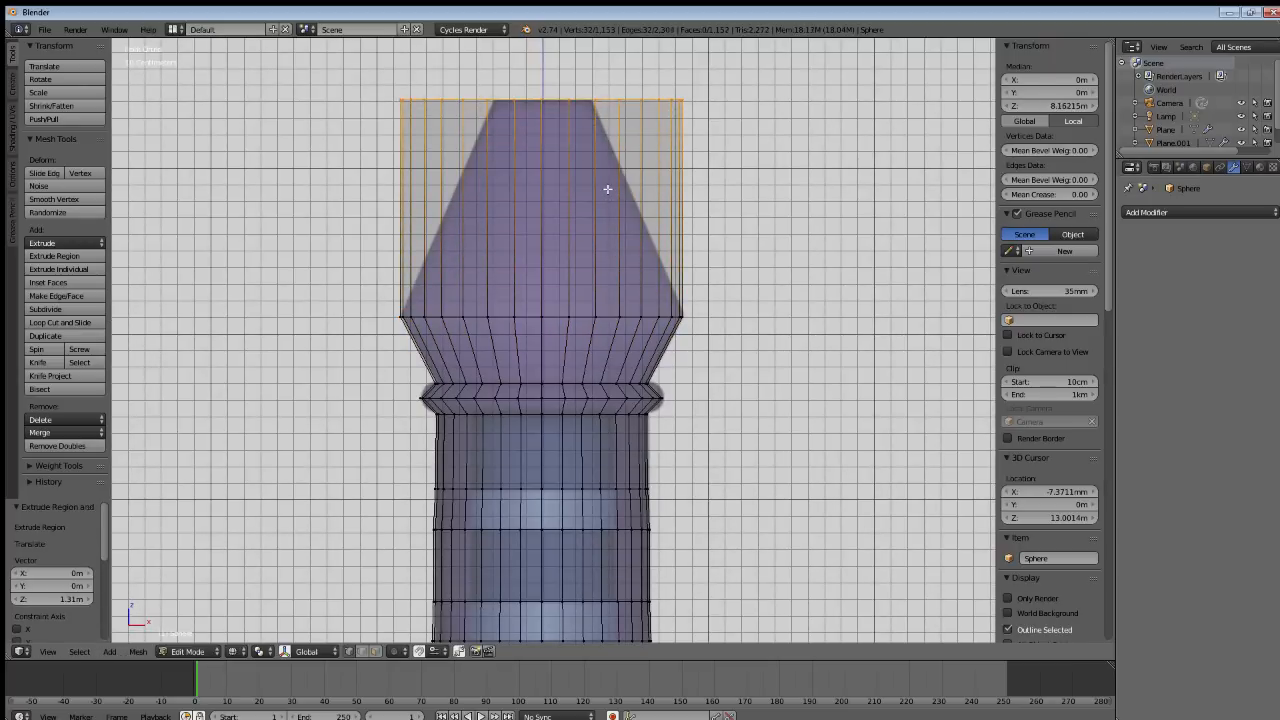
{"action": "key", "text": "s"}
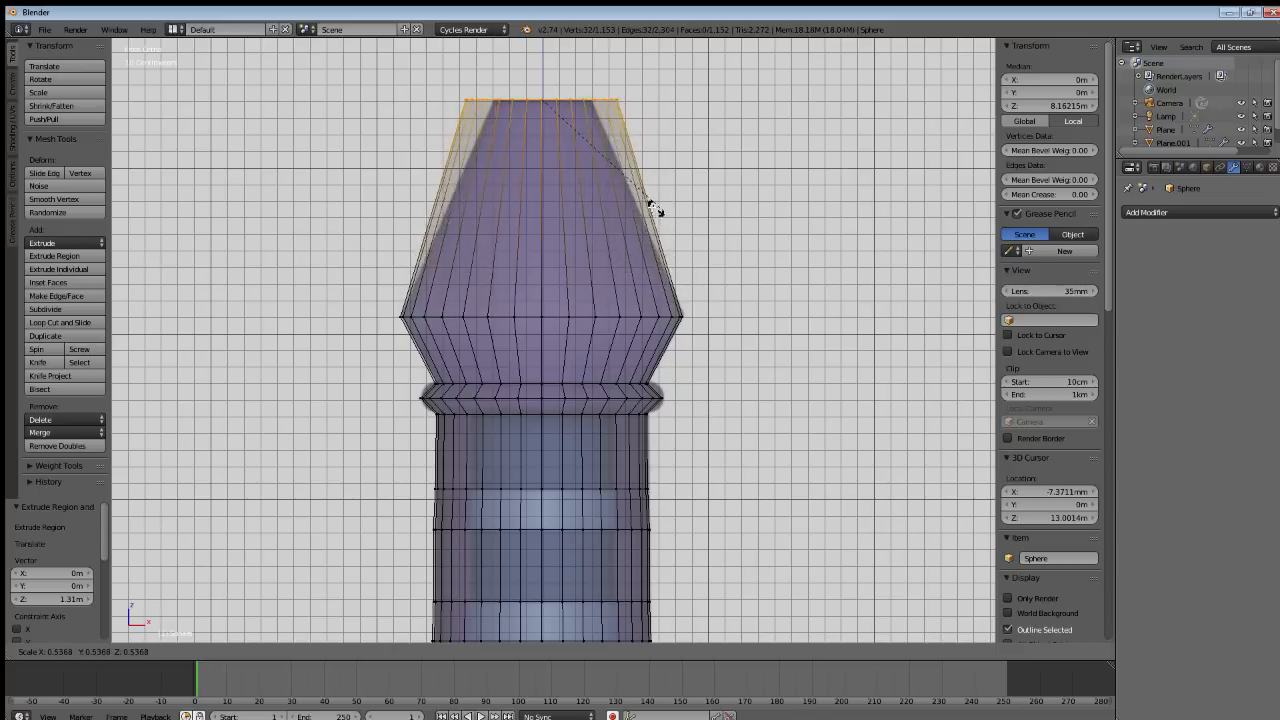
{"action": "left_click", "coordinate": [613, 178]}
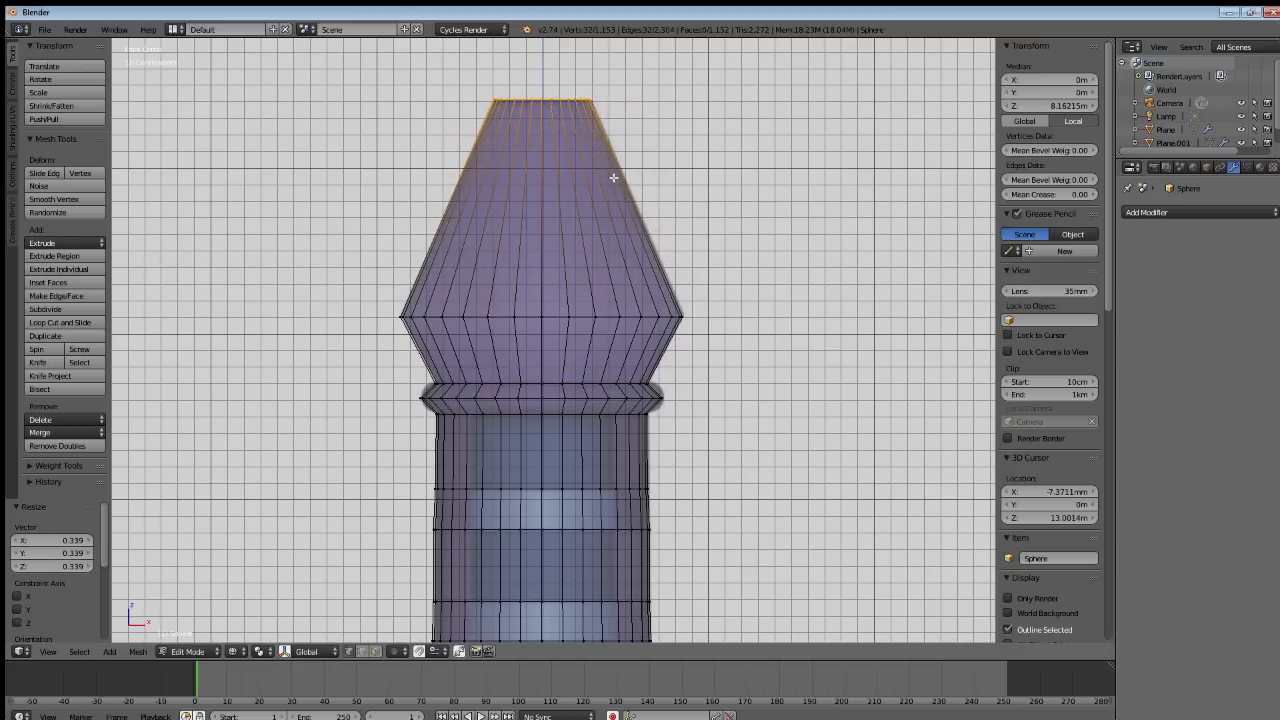
Return the finished handle mesh to Object Mode in solid display and apply smooth shading to it.
{"action": "key", "text": "a"}
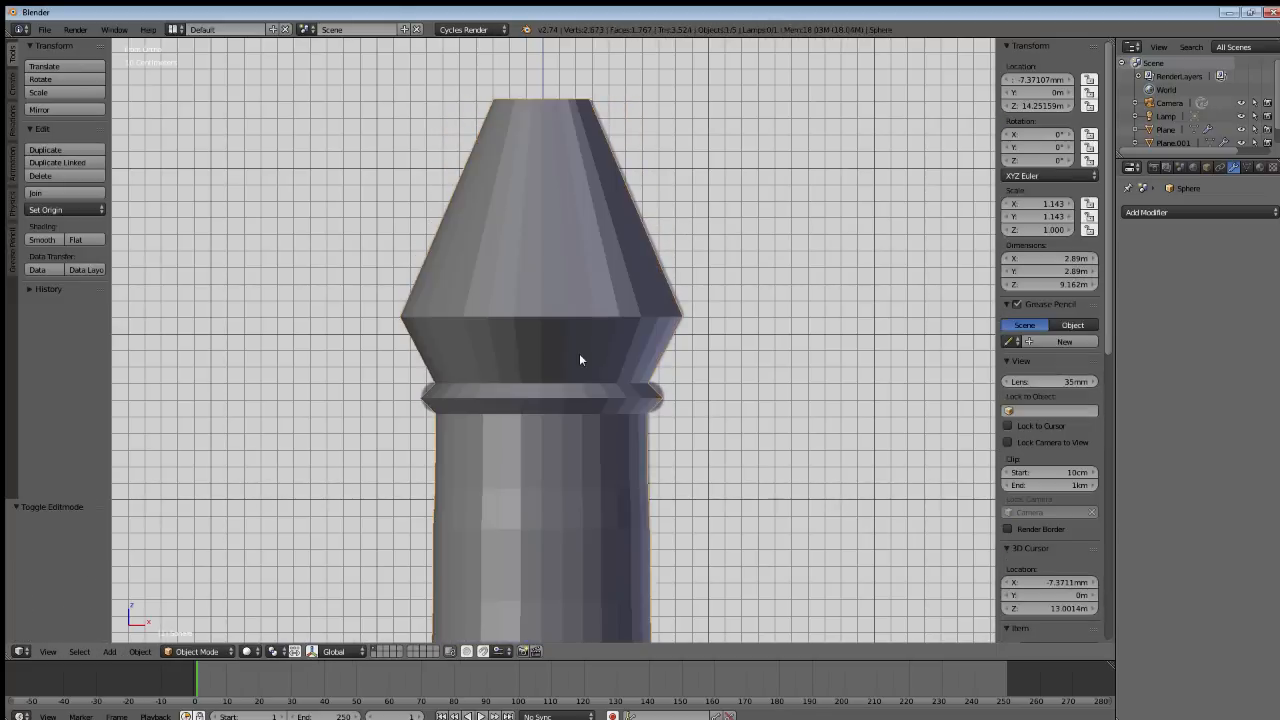
{"action": "scroll", "coordinate": [579, 359], "scroll_direction": "down", "scroll_amount": 10}
{"action": "scroll", "coordinate": [586, 492], "scroll_direction": "up", "scroll_amount": 6}
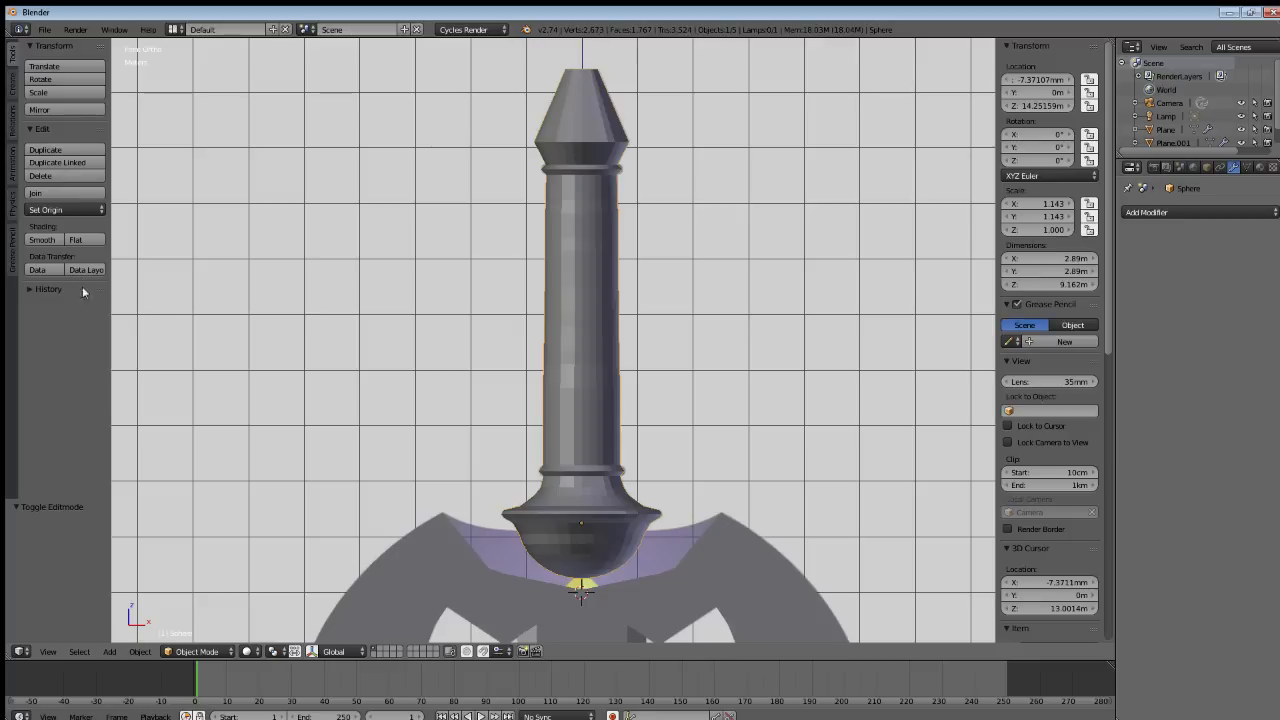
{"action": "left_click", "coordinate": [42, 240]}
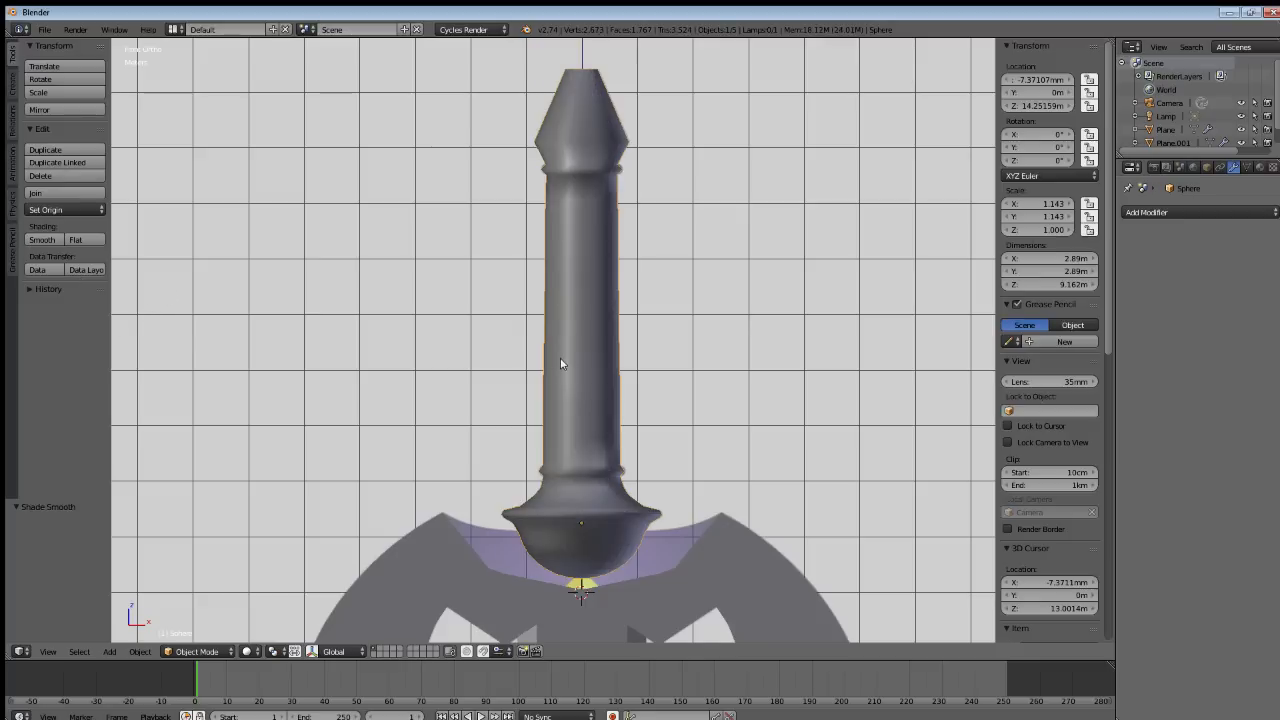
Add an Edge Split modifier to the smooth-shaded handle and open its mesh in Edit Mode.
{"action": "left_click", "coordinate": [1206, 213]}
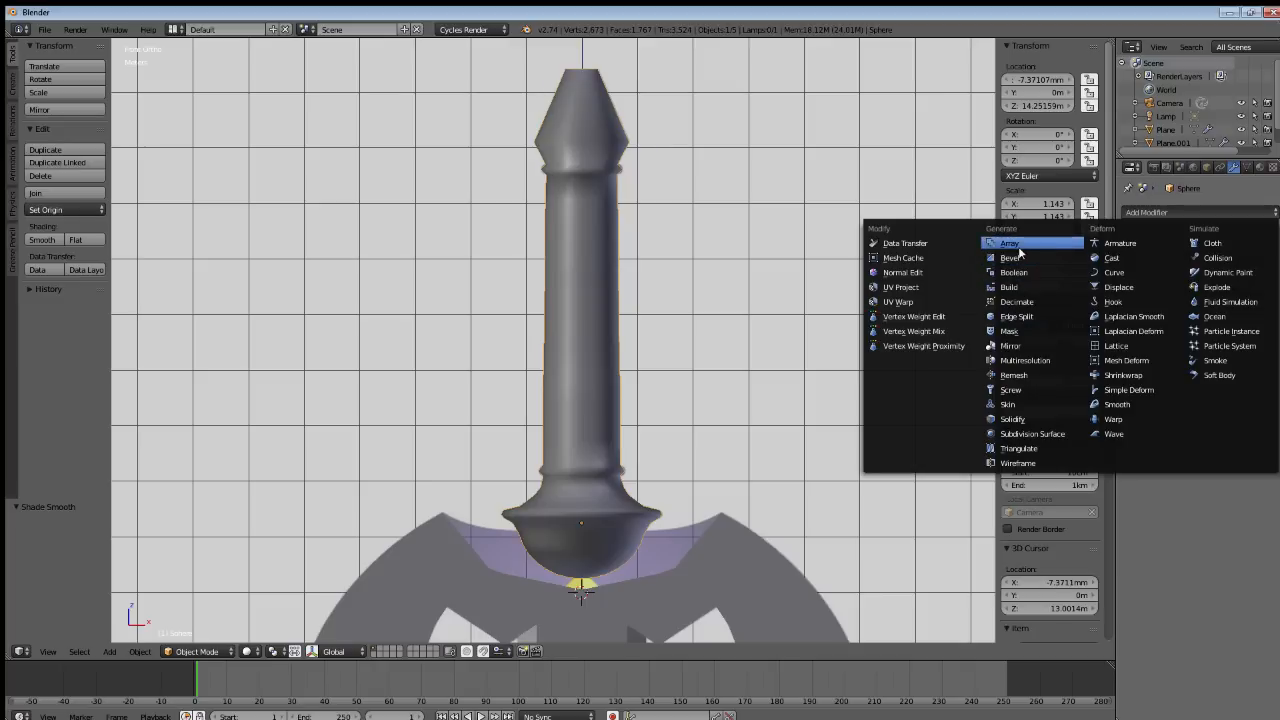
{"action": "left_click", "coordinate": [1016, 316]}
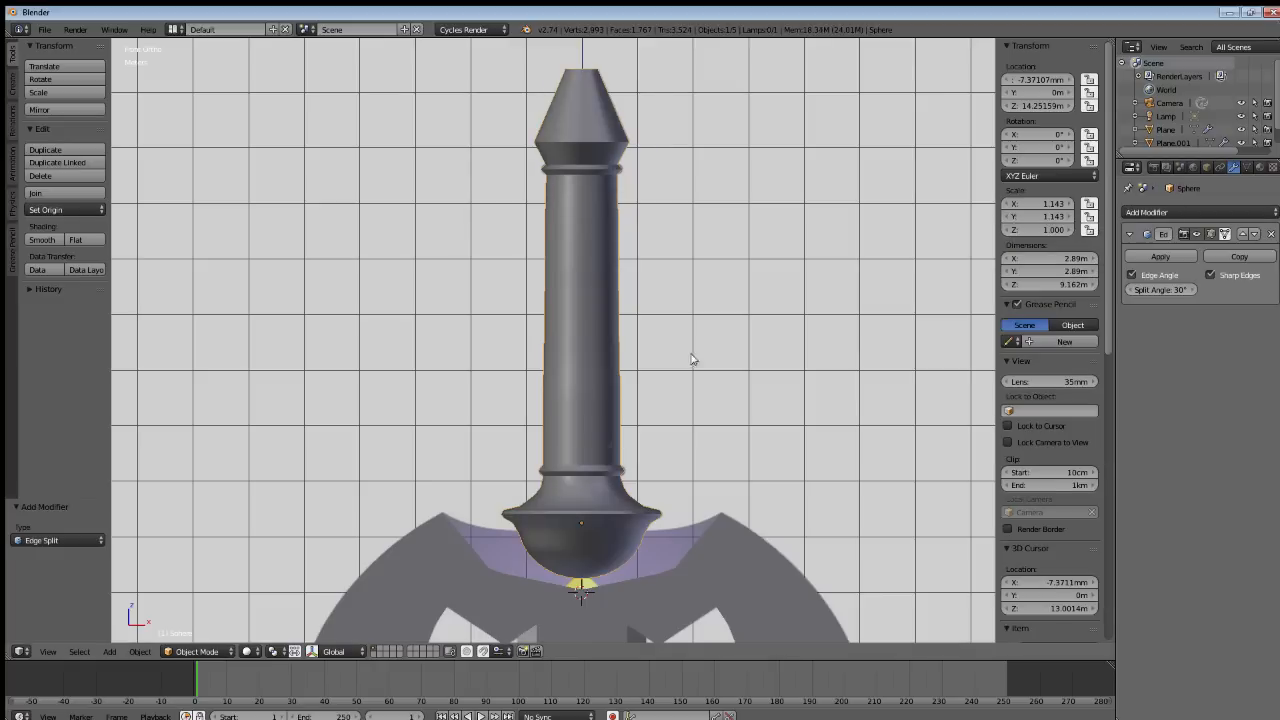
{"action": "key", "text": "KP_5"}
{"action": "key", "text": "Tab"}
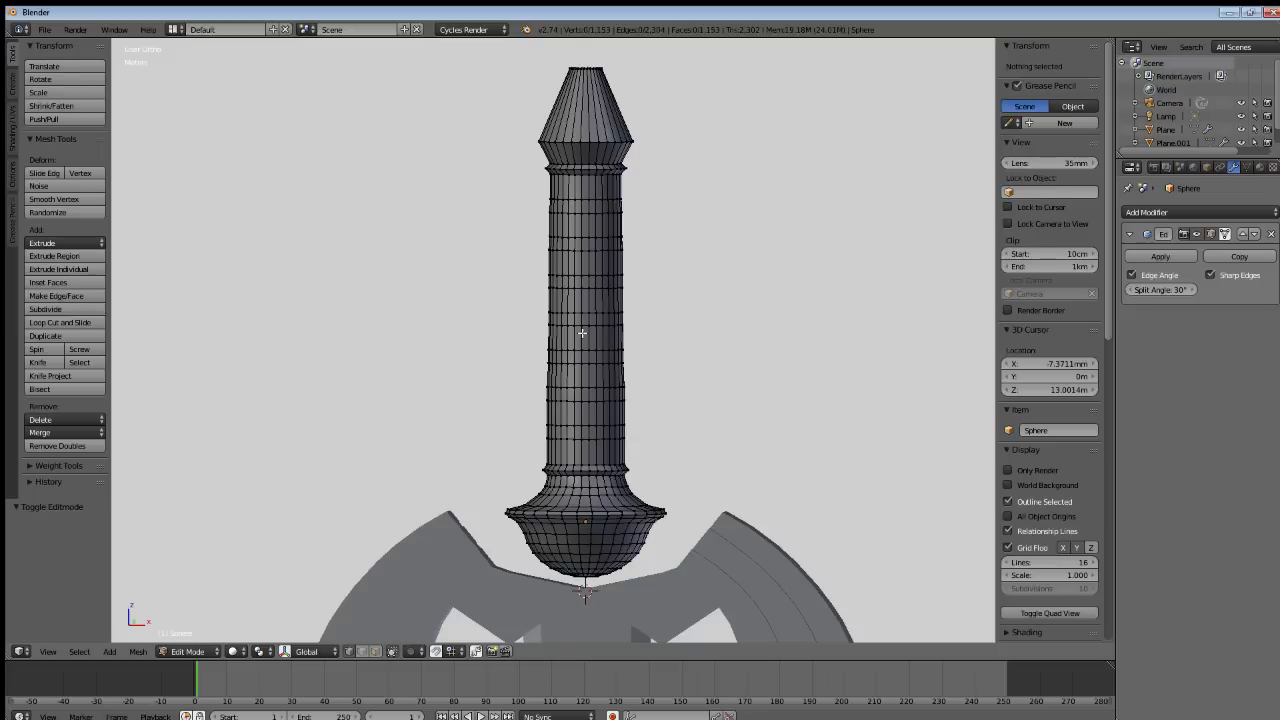
In face selection mode with solid shading, select the eight middle front faces of the grip's lowest tall band.
{"action": "scroll", "coordinate": [582, 333], "scroll_direction": "up", "scroll_amount": 5}
{"action": "middle_click_drag", "start_coordinate": [619, 493], "coordinate": [609, 417], "text": "shift"}
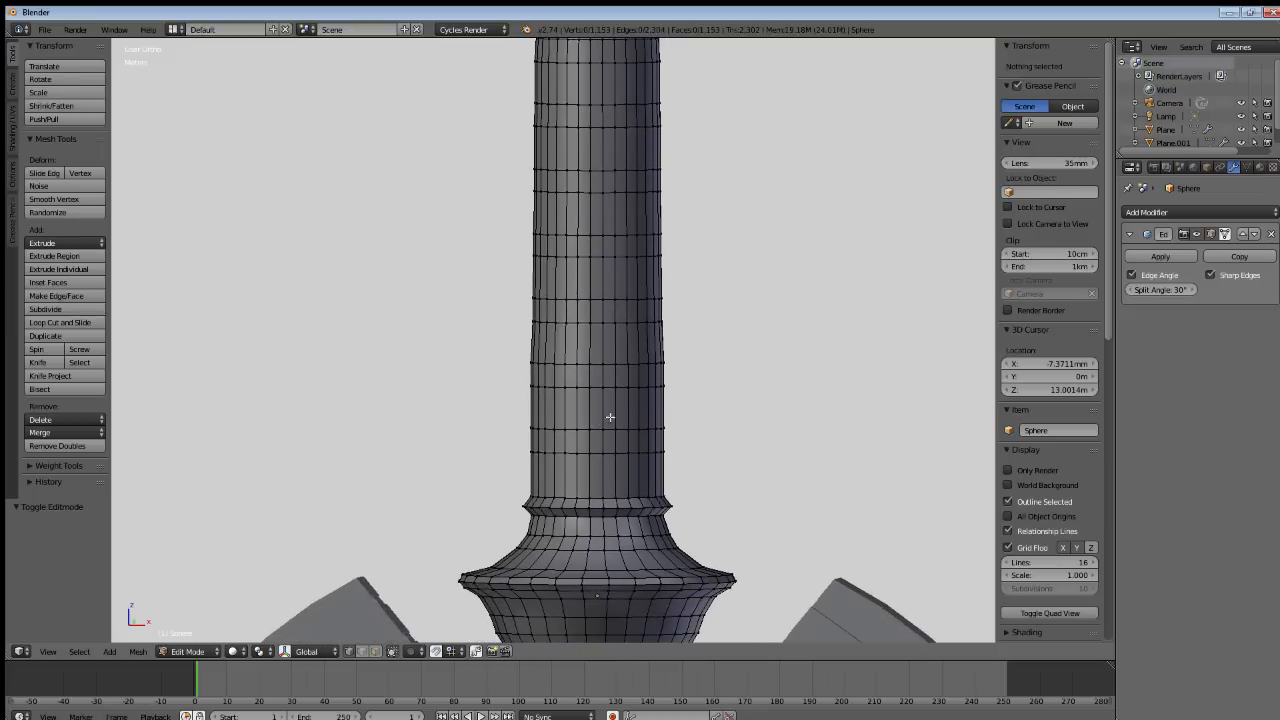
{"action": "scroll", "coordinate": [609, 417], "scroll_direction": "up", "scroll_amount": 2}
{"action": "middle_click_drag", "start_coordinate": [586, 497], "coordinate": [623, 500]}
{"action": "key", "text": "KP_5"}
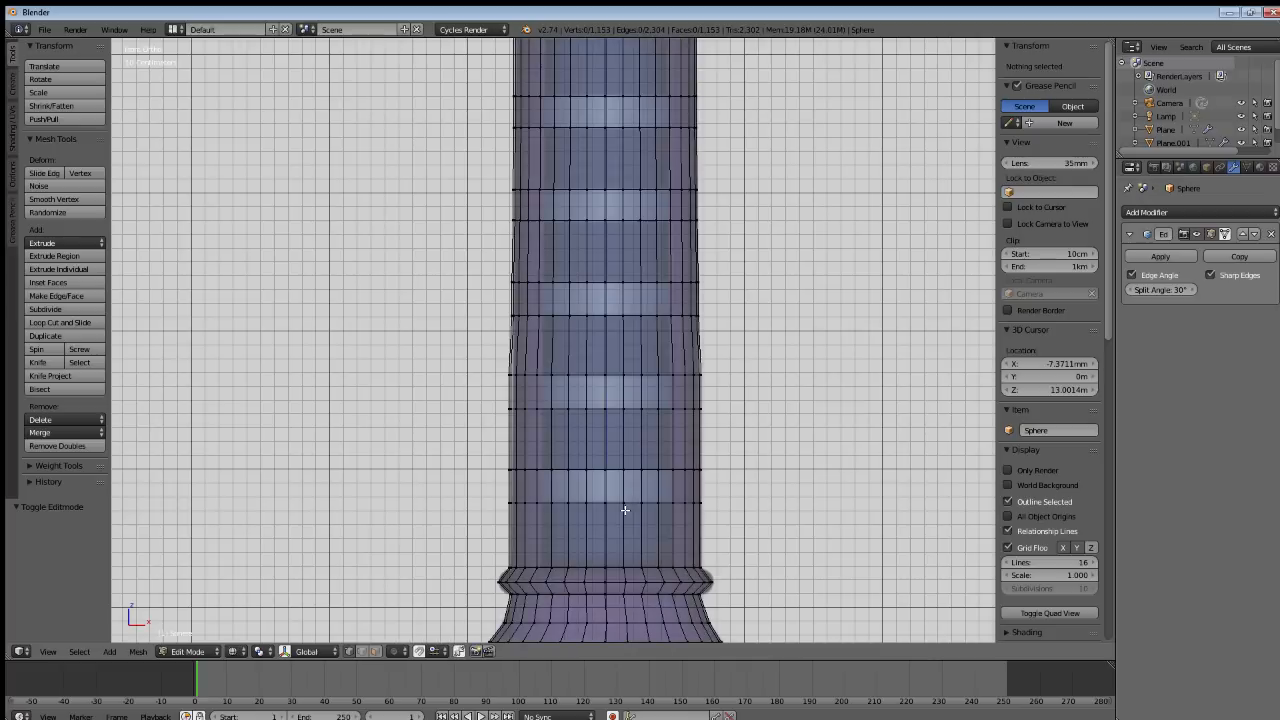
{"action": "key", "text": "alt+z"}
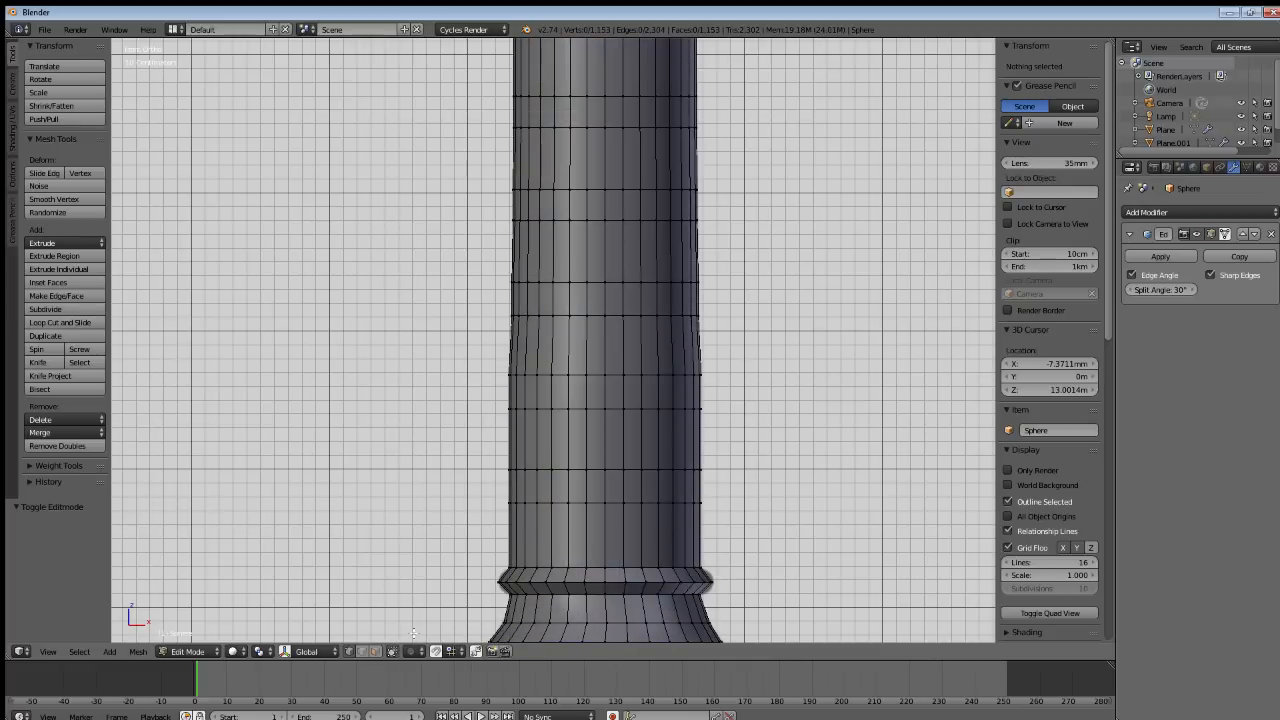
{"action": "key", "text": "alt+z"}
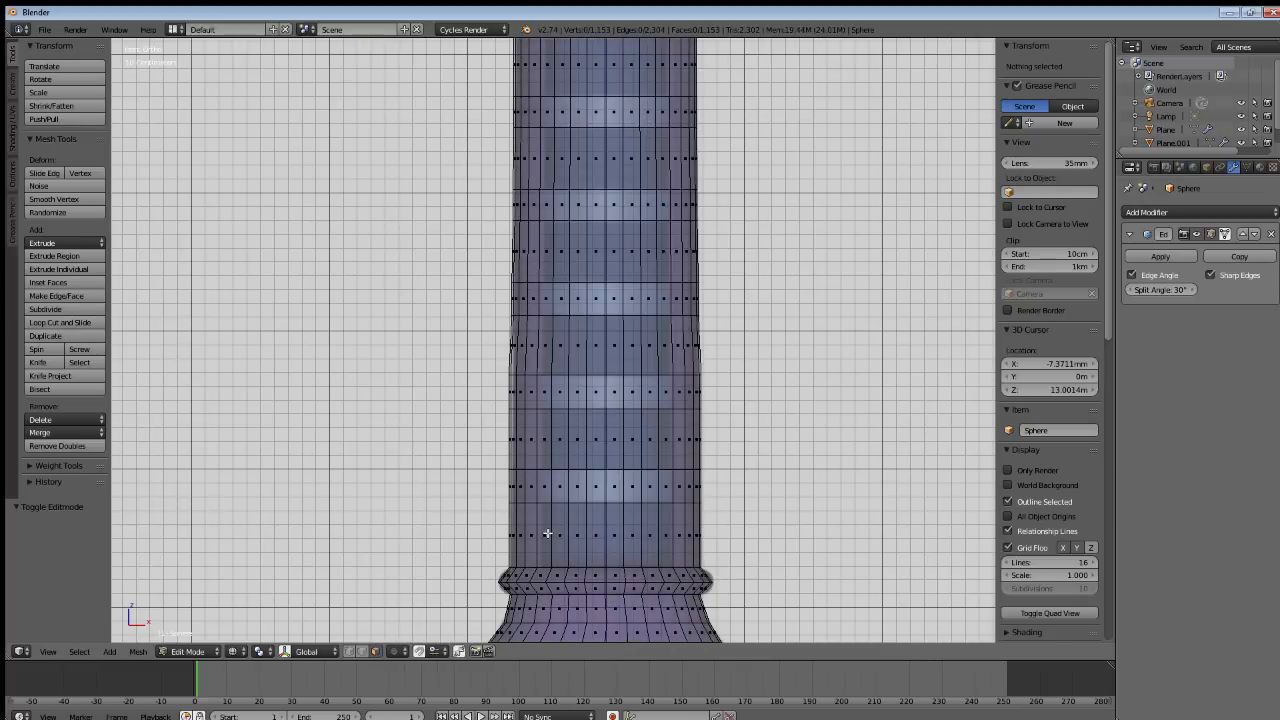
{"action": "key", "text": "alt+z"}
{"action": "right_click", "coordinate": [547, 535]}
{"action": "right_click", "coordinate": [563, 536], "text": "shift"}
{"action": "right_click", "coordinate": [578, 536], "text": "shift"}
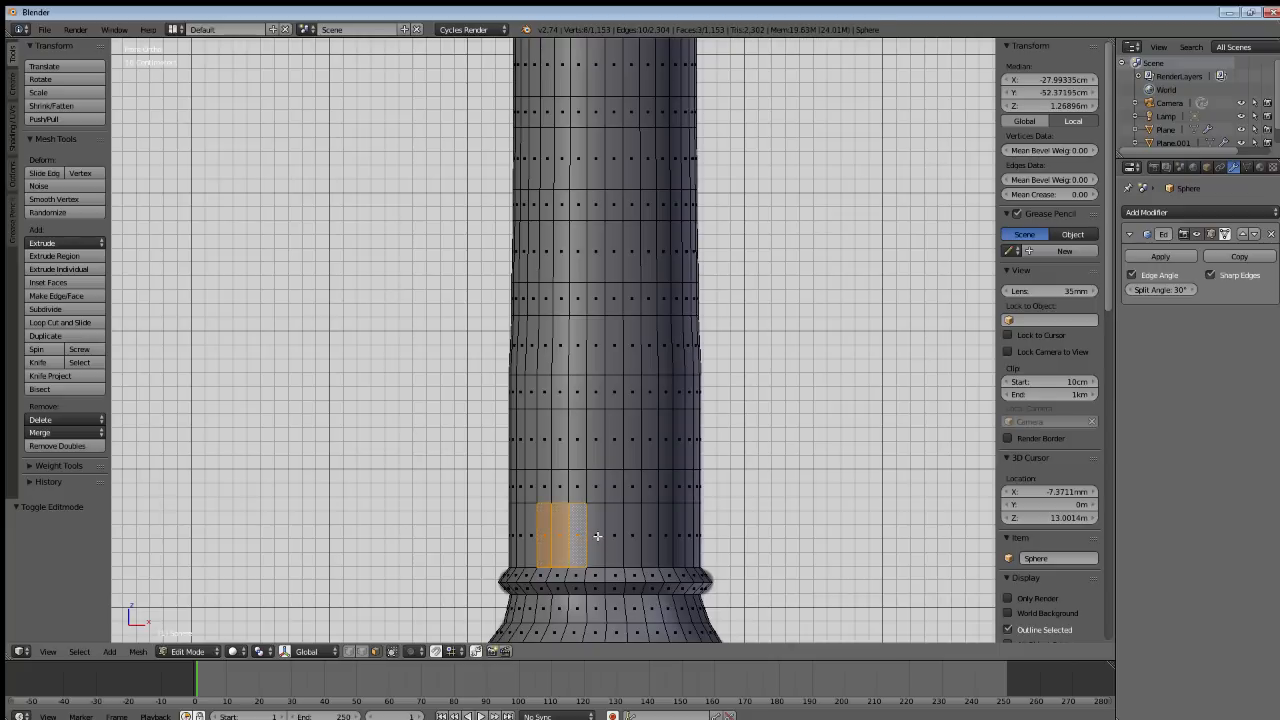
{"action": "right_click", "coordinate": [594, 536], "text": "shift"}
{"action": "right_click", "coordinate": [613, 536], "text": "shift"}
{"action": "right_click", "coordinate": [632, 537], "text": "shift"}
{"action": "right_click", "coordinate": [650, 538], "text": "shift"}
{"action": "right_click", "coordinate": [666, 540], "text": "shift"}
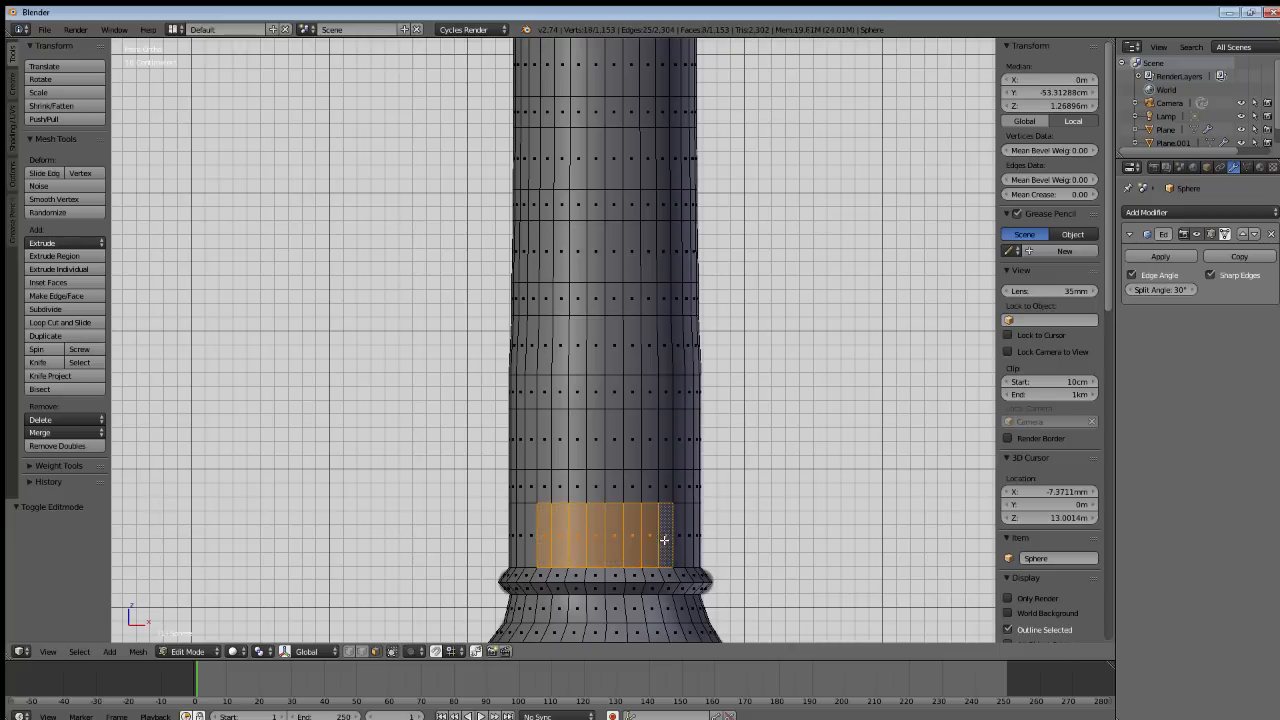
Add the eight middle front faces of the grip's second tall band from the guard end to the selection.
{"action": "key", "text": "alt+z"}
{"action": "key", "text": "alt+z"}
{"action": "right_click", "coordinate": [665, 440], "text": "shift"}
{"action": "right_click", "coordinate": [647, 440], "text": "shift"}
{"action": "right_click", "coordinate": [630, 440], "text": "shift"}
{"action": "right_click", "coordinate": [595, 440], "text": "shift"}
{"action": "right_click", "coordinate": [613, 440], "text": "shift"}
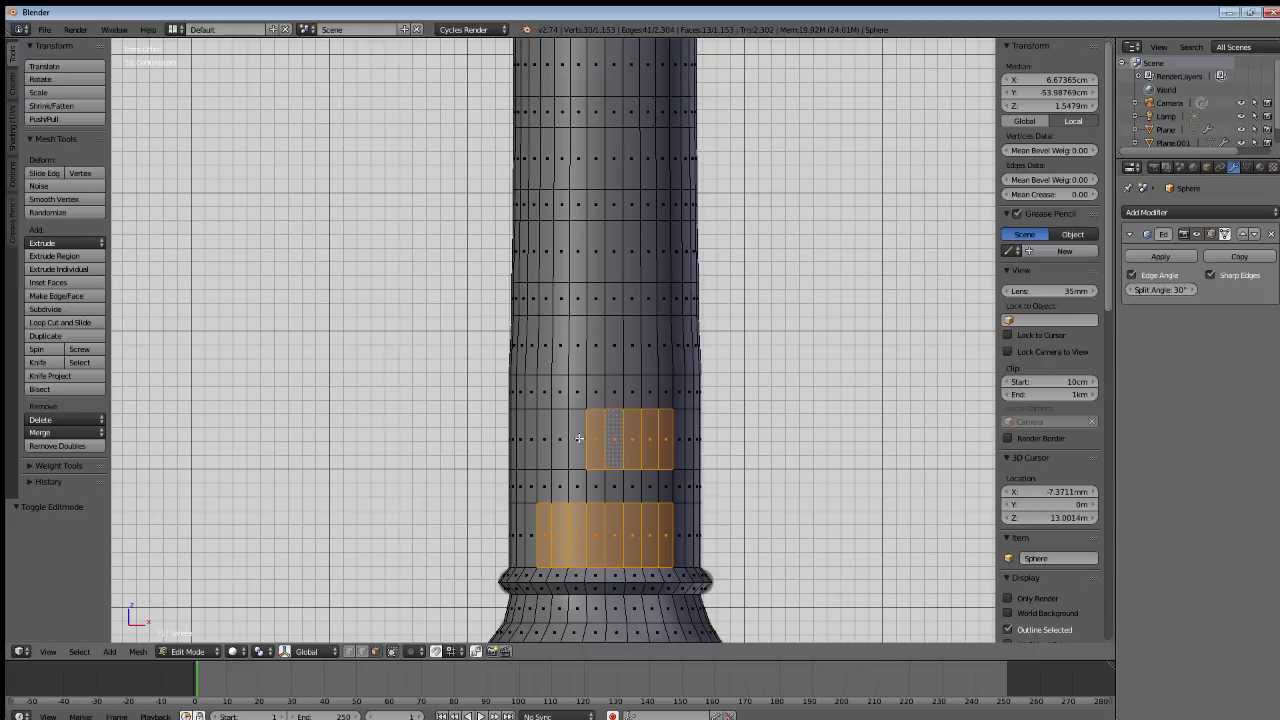
{"action": "right_click", "coordinate": [578, 438], "text": "shift"}
{"action": "right_click", "coordinate": [553, 440], "text": "shift"}
Add the eight middle front faces of the grip's third tall band to the selection.
{"action": "right_click", "coordinate": [545, 346], "text": "shift"}
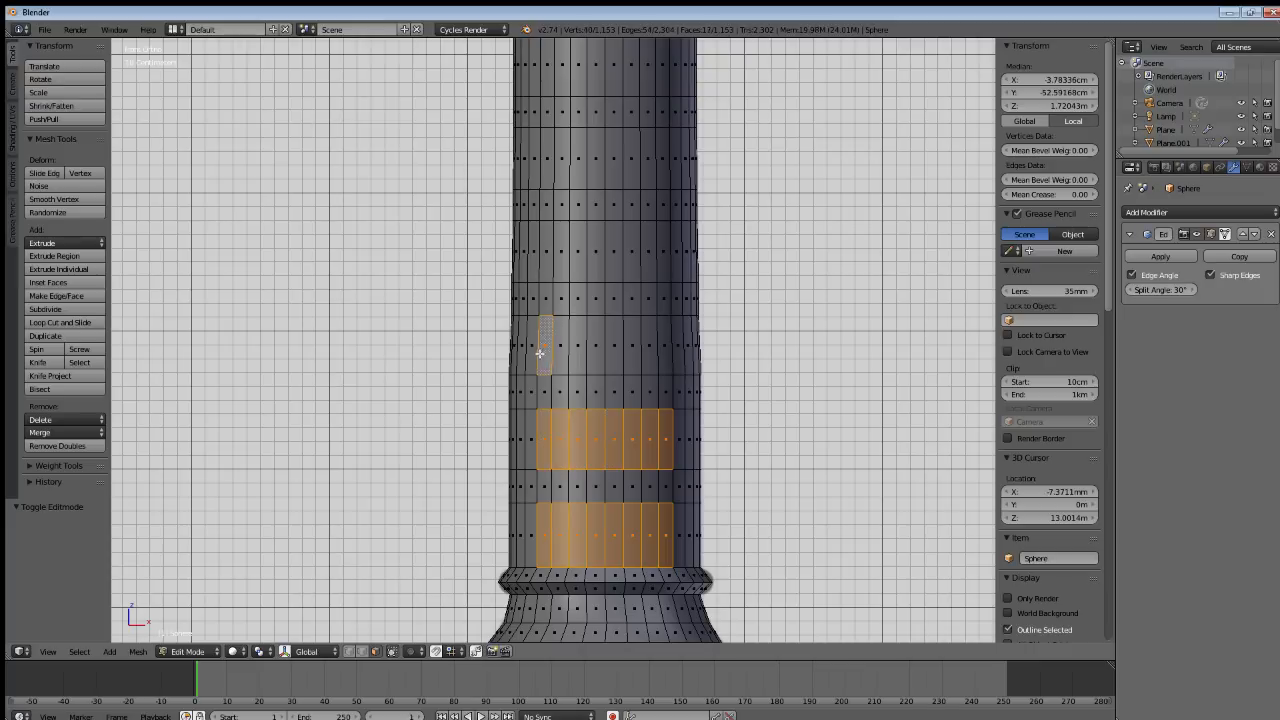
{"action": "right_click", "coordinate": [561, 345], "text": "shift"}
{"action": "right_click", "coordinate": [579, 345], "text": "shift"}
{"action": "right_click", "coordinate": [597, 345], "text": "shift"}
{"action": "right_click", "coordinate": [614, 346], "text": "shift"}
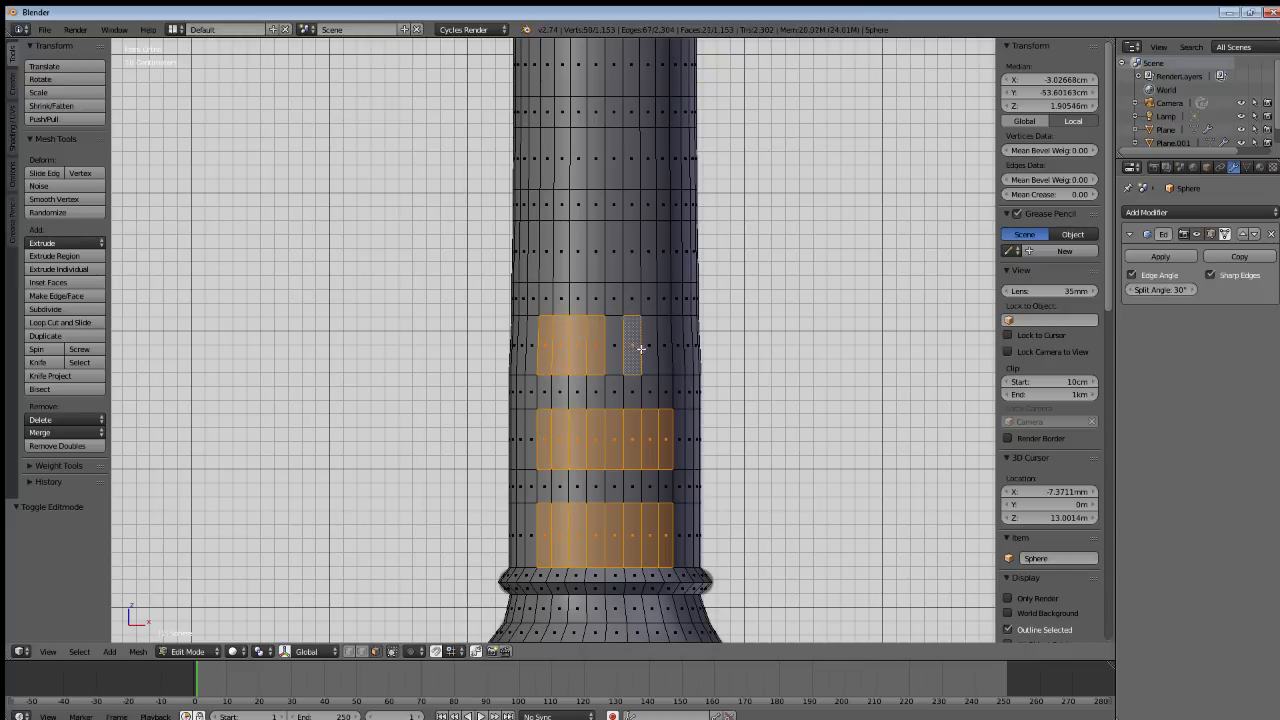
{"action": "right_click", "coordinate": [631, 346], "text": "shift"}
{"action": "right_click", "coordinate": [647, 347], "text": "shift"}
{"action": "right_click", "coordinate": [665, 347], "text": "shift"}
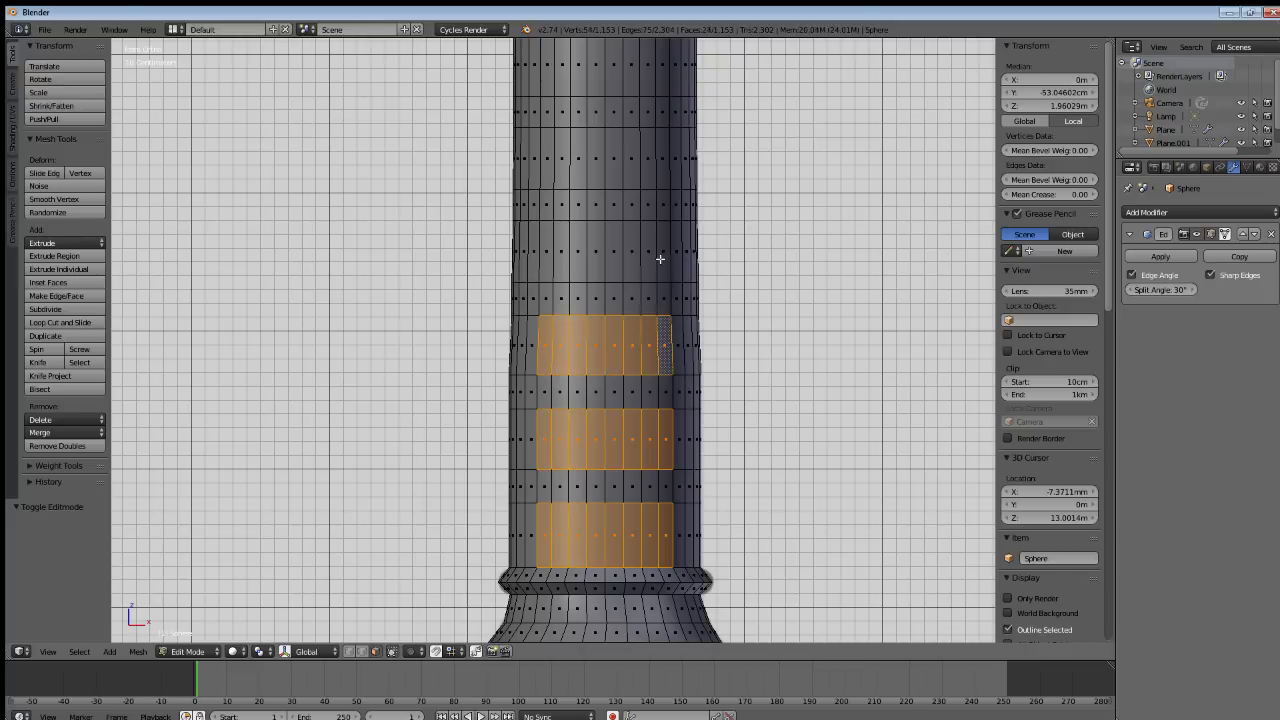
Add the eight middle front faces of the grip's fourth tall band to the selection.
{"action": "right_click", "coordinate": [662, 252], "text": "shift"}
{"action": "right_click", "coordinate": [646, 254], "text": "shift"}
{"action": "right_click", "coordinate": [621, 256], "text": "shift"}
{"action": "right_click", "coordinate": [612, 256], "text": "shift"}
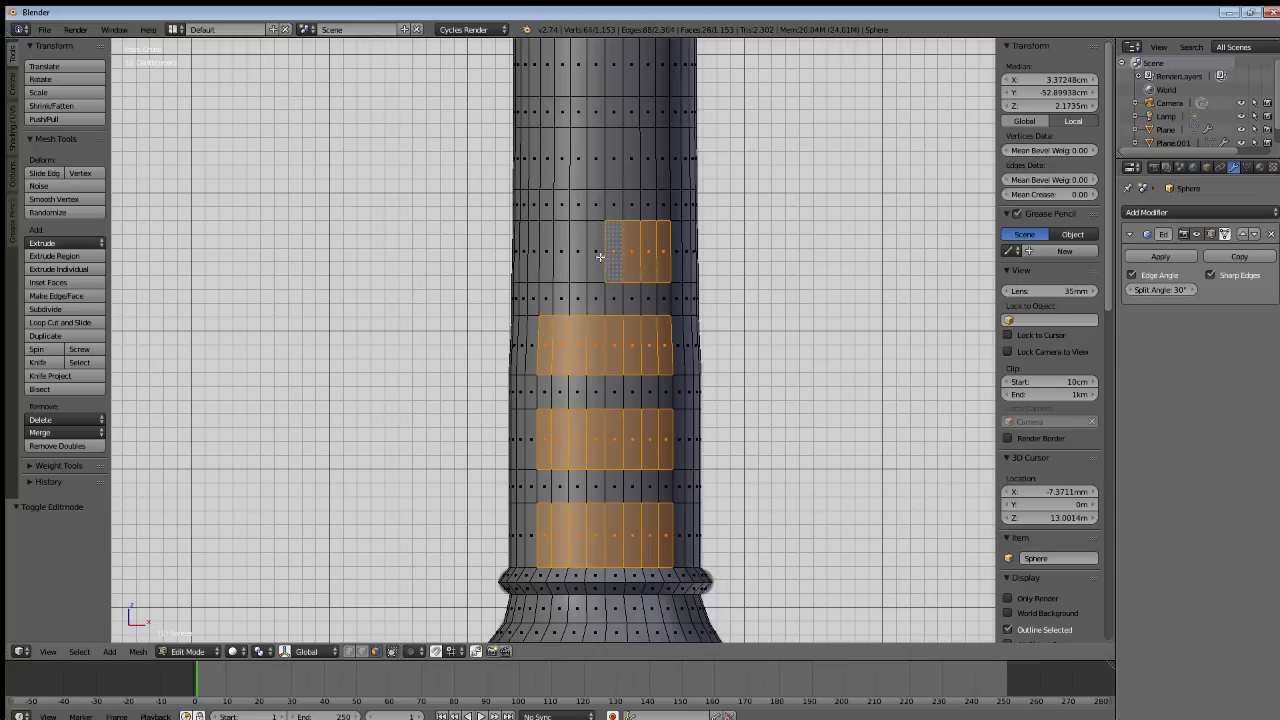
{"action": "right_click", "coordinate": [597, 256], "text": "shift"}
{"action": "right_click", "coordinate": [579, 255], "text": "shift"}
{"action": "right_click", "coordinate": [558, 253], "text": "shift"}
{"action": "right_click", "coordinate": [548, 252], "text": "shift"}
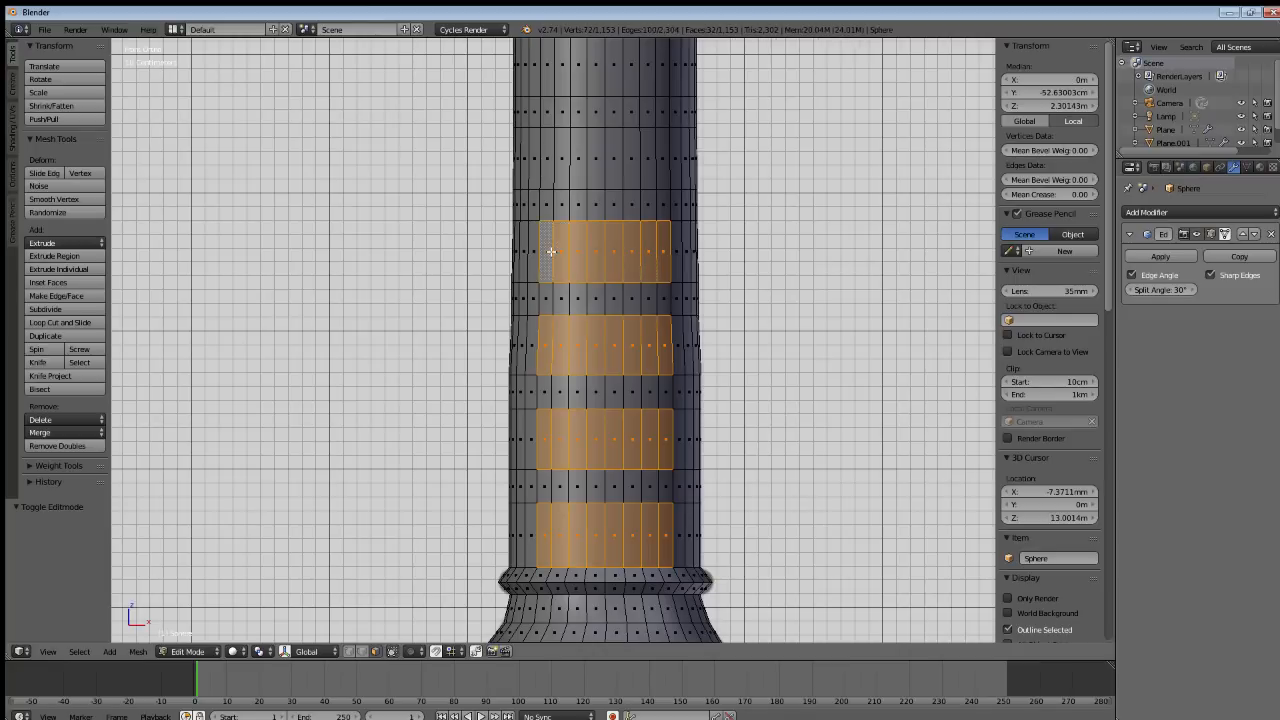
Add the eight middle front faces of the grip's fifth tall band to the selection.
{"action": "middle_click_drag", "start_coordinate": [567, 253], "coordinate": [541, 287], "text": "shift"}
{"action": "right_click", "coordinate": [527, 264], "text": "shift"}
{"action": "right_click", "coordinate": [537, 261], "text": "shift"}
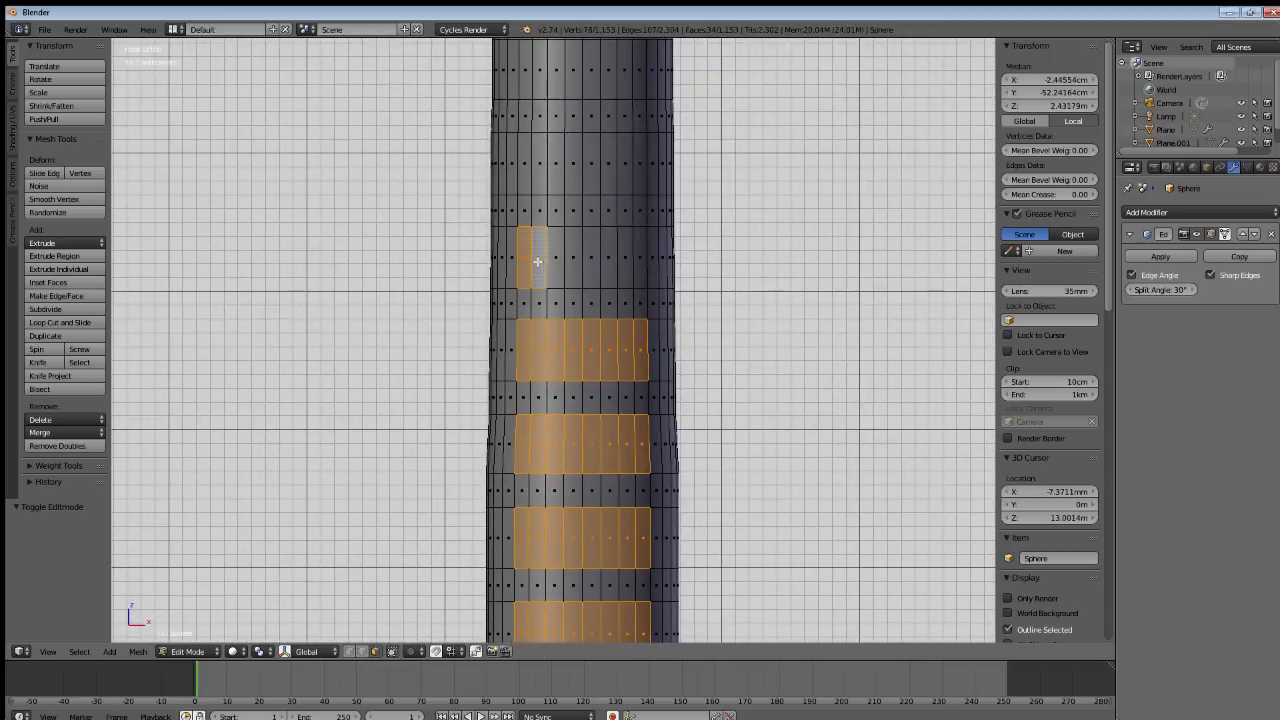
{"action": "right_click", "coordinate": [558, 260], "text": "shift"}
{"action": "right_click", "coordinate": [575, 258], "text": "shift"}
{"action": "right_click", "coordinate": [594, 265], "text": "shift"}
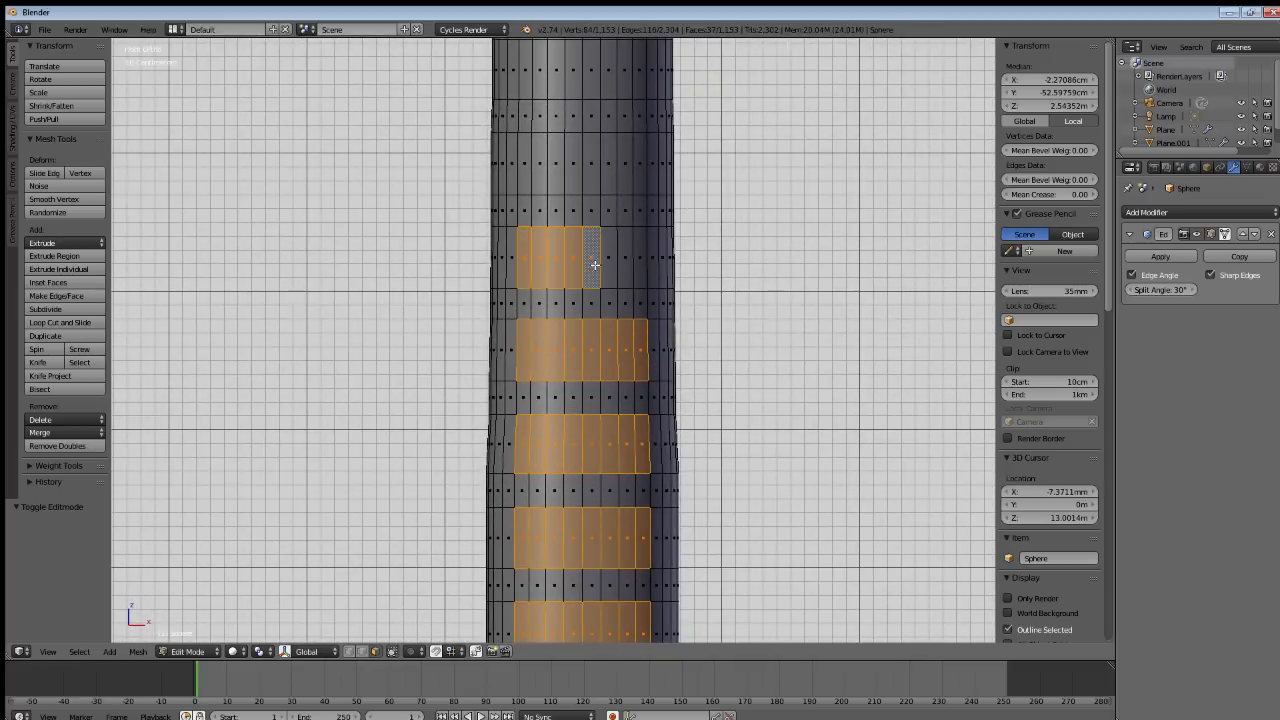
{"action": "right_click", "coordinate": [608, 262], "text": "shift"}
{"action": "right_click", "coordinate": [624, 260], "text": "shift"}
{"action": "right_click", "coordinate": [638, 258], "text": "shift"}
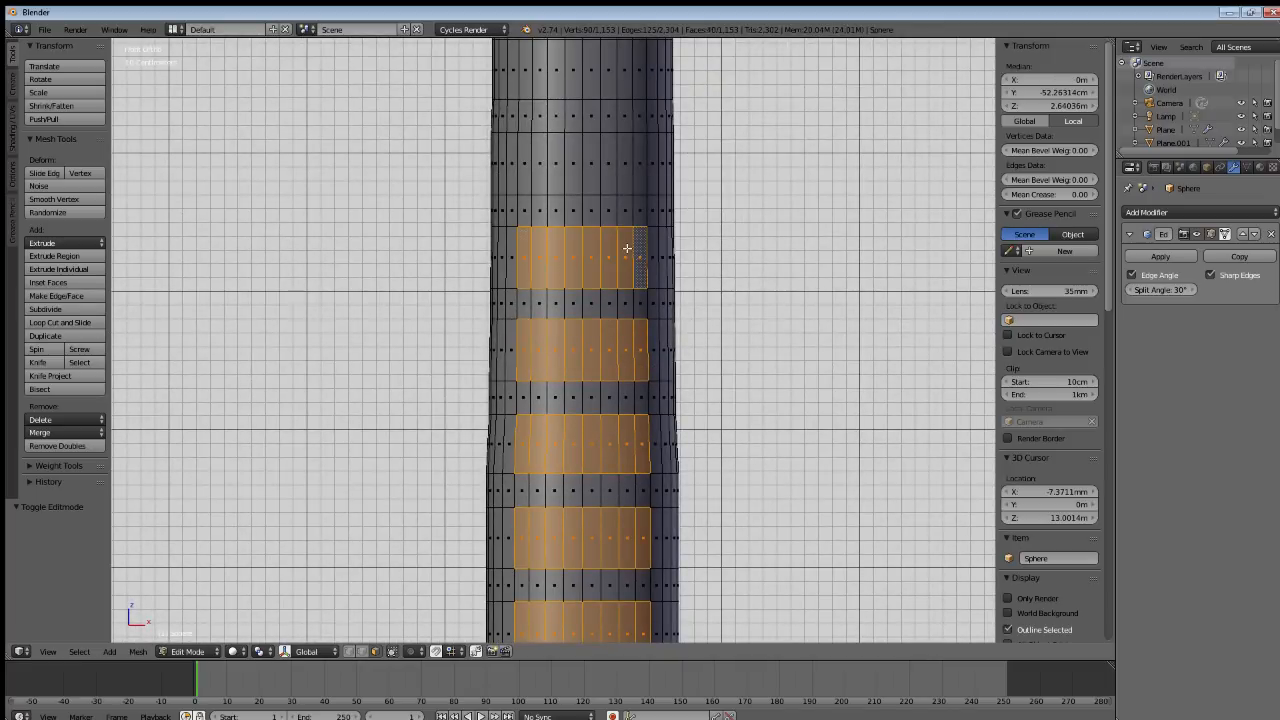
Add the eight middle front faces of the grip's sixth tall band to the selection.
{"action": "scroll", "coordinate": [627, 255], "scroll_direction": "up", "scroll_amount": 3, "text": "shift"}
{"action": "right_click", "coordinate": [634, 242], "text": "shift"}
{"action": "right_click", "coordinate": [618, 237], "text": "shift"}
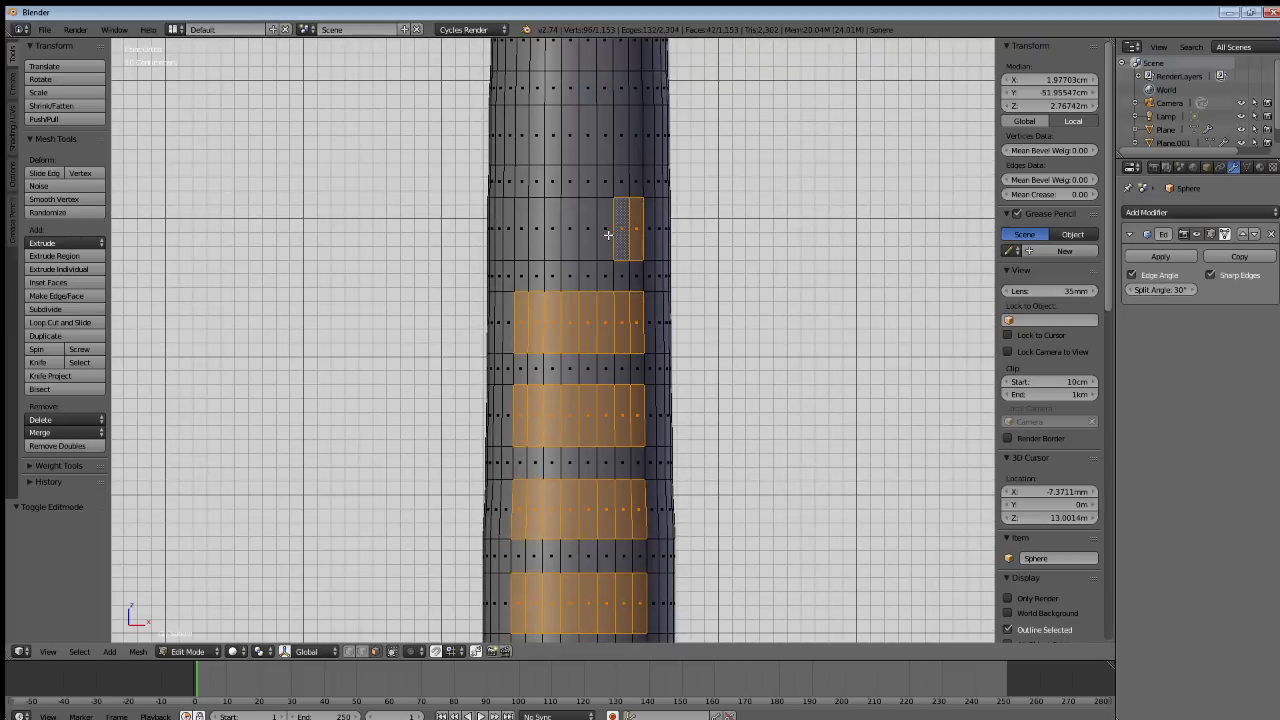
{"action": "right_click", "coordinate": [606, 232], "text": "shift"}
{"action": "right_click", "coordinate": [571, 230], "text": "shift"}
{"action": "right_click", "coordinate": [587, 228], "text": "shift"}
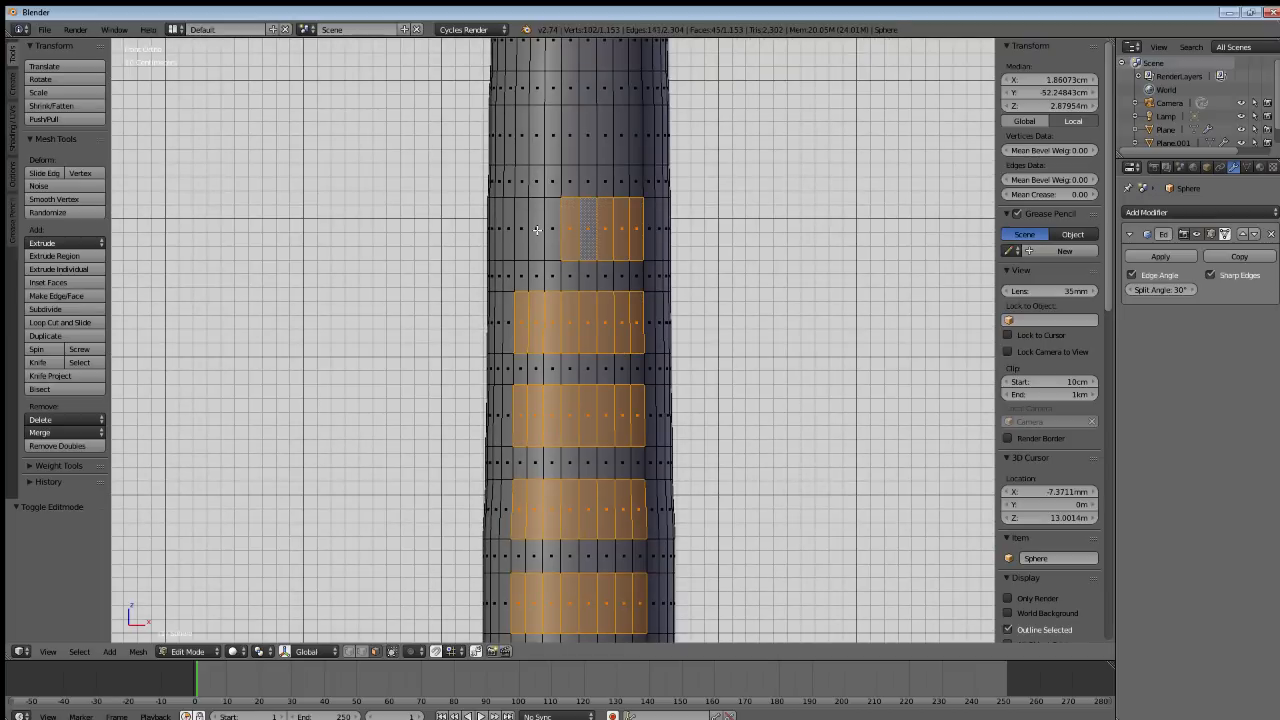
{"action": "right_click", "coordinate": [552, 230], "text": "shift"}
{"action": "right_click", "coordinate": [536, 230], "text": "shift"}
{"action": "right_click", "coordinate": [519, 231], "text": "shift"}
Add the eight middle front faces of the grip's seventh tall band to the selection.
{"action": "middle_click_drag", "start_coordinate": [553, 229], "coordinate": [546, 281], "text": "shift"}
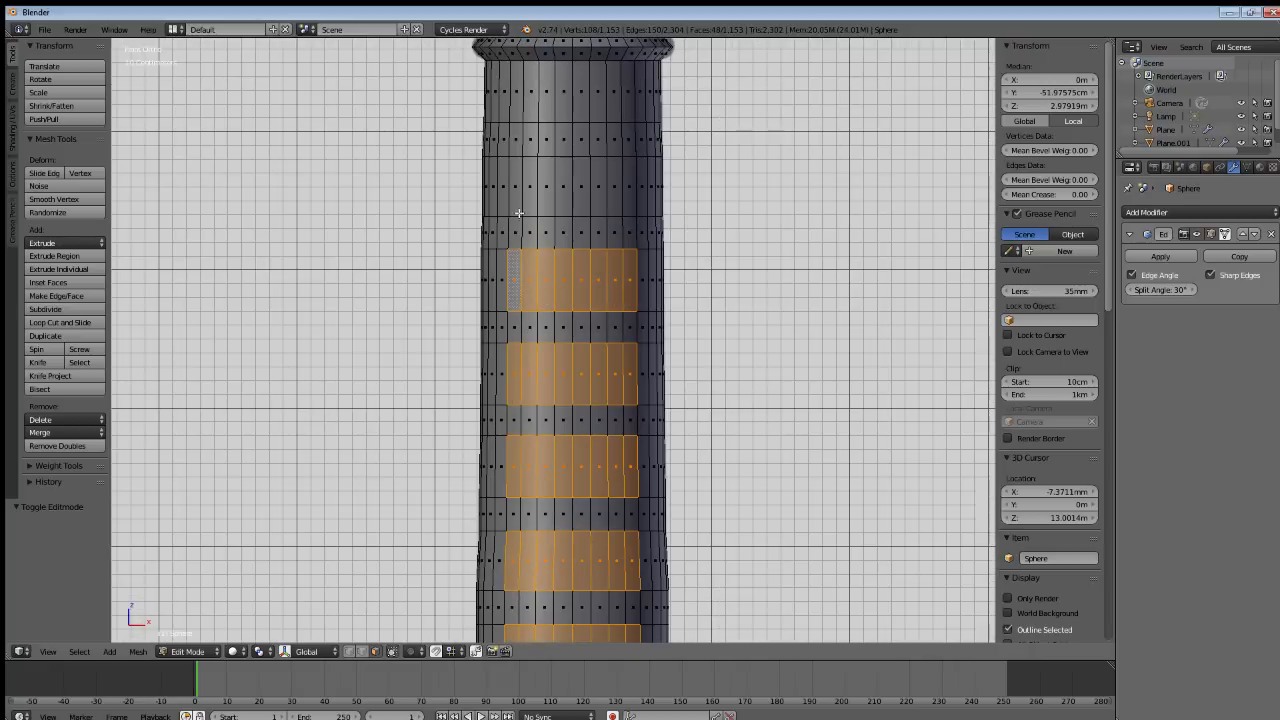
{"action": "right_click", "coordinate": [515, 187], "text": "shift"}
{"action": "right_click", "coordinate": [530, 187], "text": "shift"}
{"action": "right_click", "coordinate": [547, 190], "text": "shift"}
{"action": "right_click", "coordinate": [563, 196], "text": "shift"}
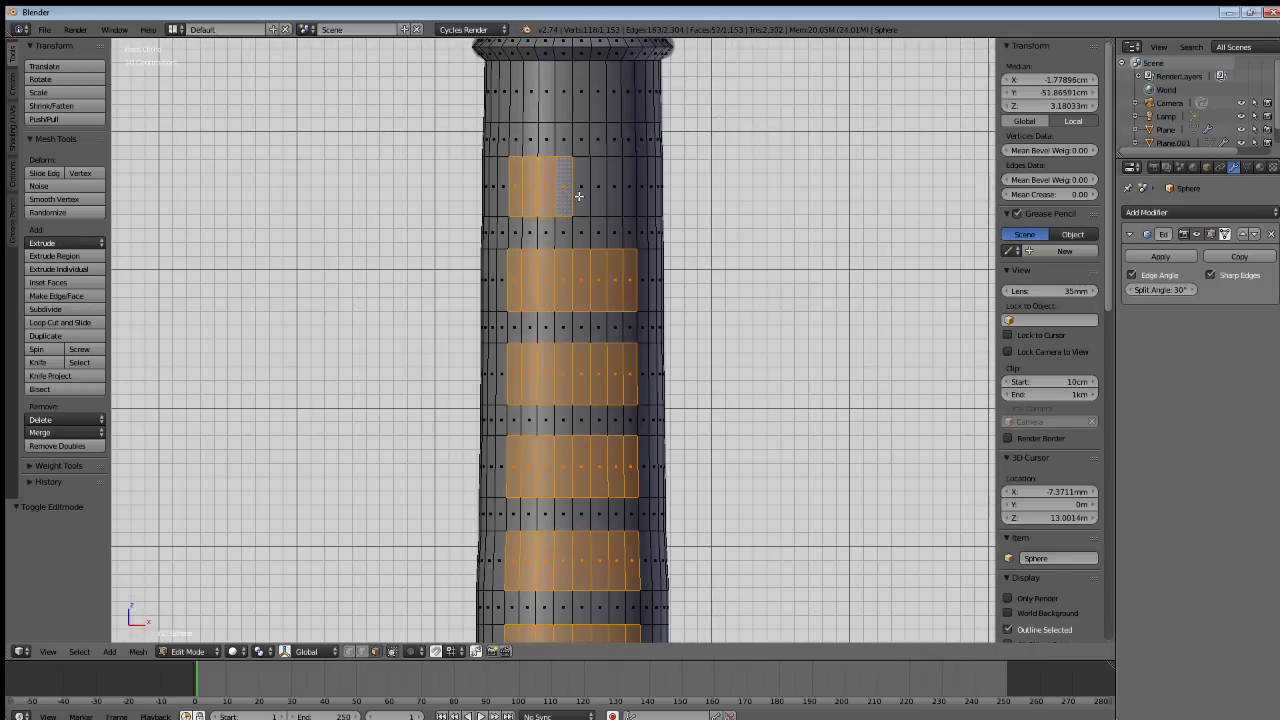
{"action": "right_click", "coordinate": [582, 192], "text": "shift"}
{"action": "right_click", "coordinate": [614, 192], "text": "shift"}
{"action": "right_click", "coordinate": [598, 184], "text": "shift"}
{"action": "right_click", "coordinate": [619, 187], "text": "shift"}
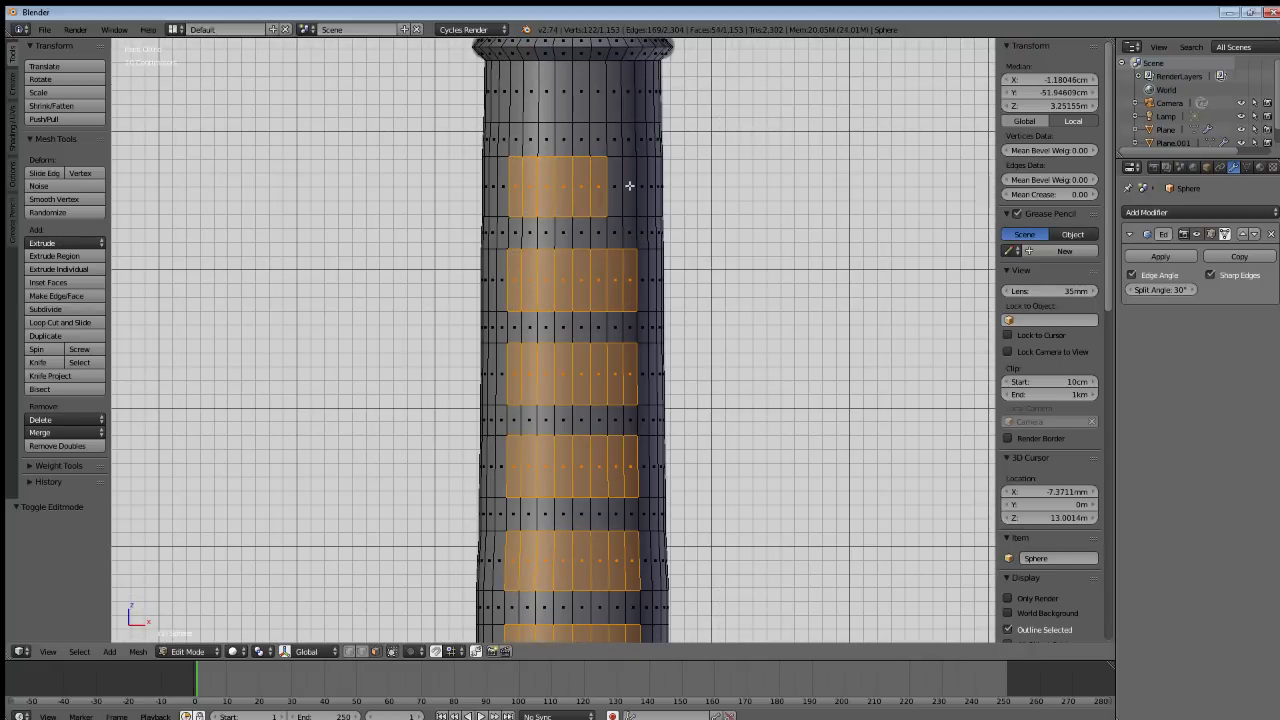
{"action": "right_click", "coordinate": [629, 187], "text": "shift"}
{"action": "right_click", "coordinate": [619, 186], "text": "shift"}
Add the eight middle front faces of the topmost tall band, just below the upper ring, to the selection.
{"action": "middle_click_drag", "start_coordinate": [619, 187], "coordinate": [625, 221], "text": "shift"}
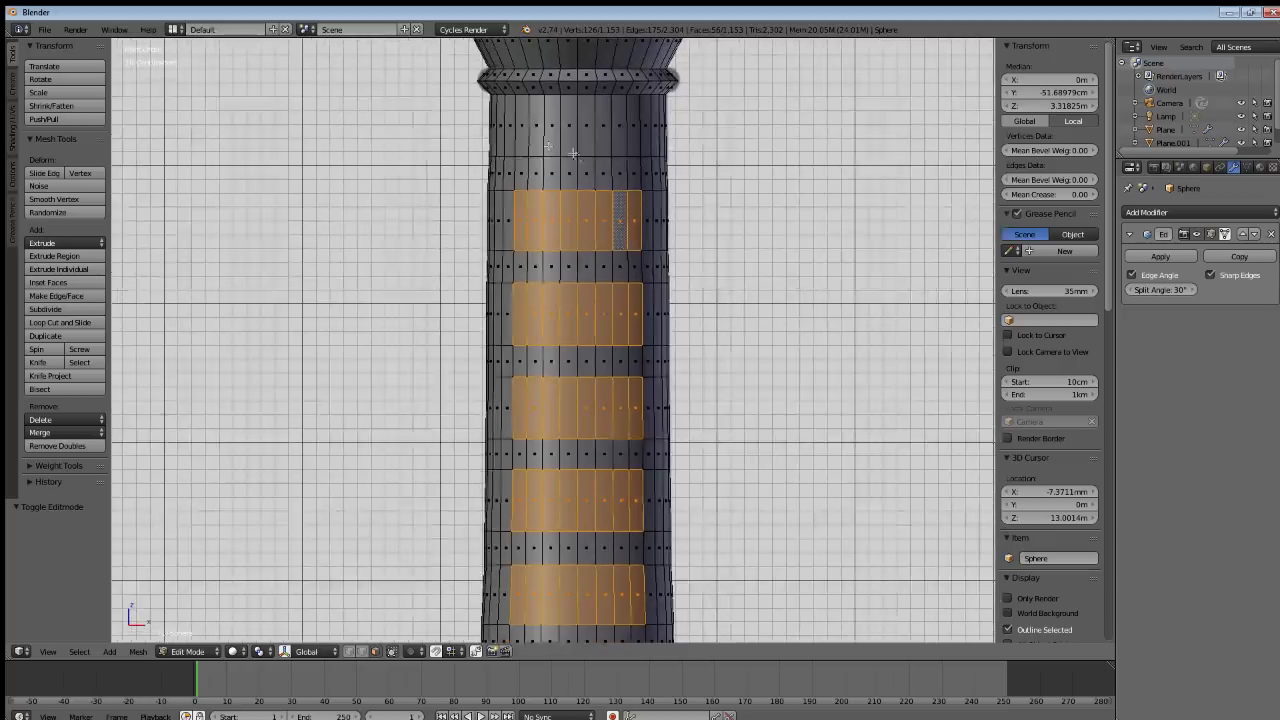
{"action": "right_click", "coordinate": [522, 128], "text": "shift"}
{"action": "right_click", "coordinate": [539, 122], "text": "shift"}
{"action": "right_click", "coordinate": [555, 125], "text": "shift"}
{"action": "right_click", "coordinate": [570, 128], "text": "shift"}
{"action": "right_click", "coordinate": [601, 130], "text": "shift"}
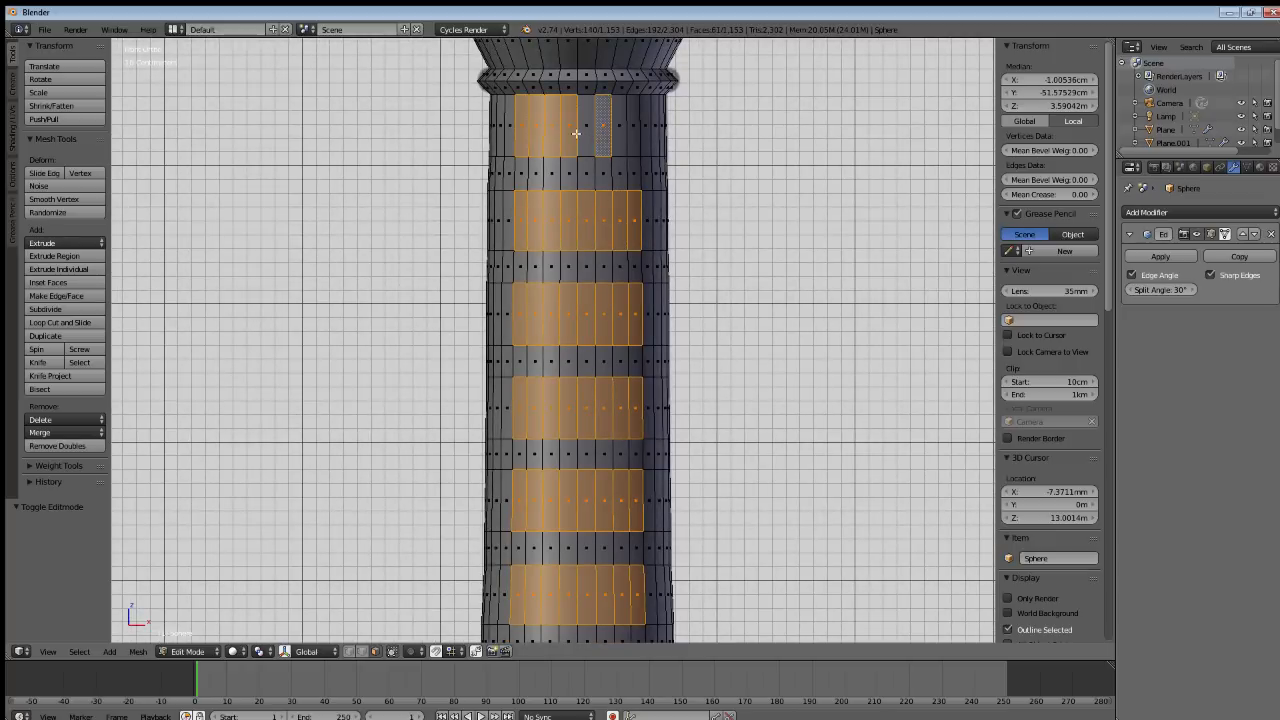
{"action": "right_click", "coordinate": [586, 130], "text": "shift"}
{"action": "right_click", "coordinate": [621, 132], "text": "shift"}
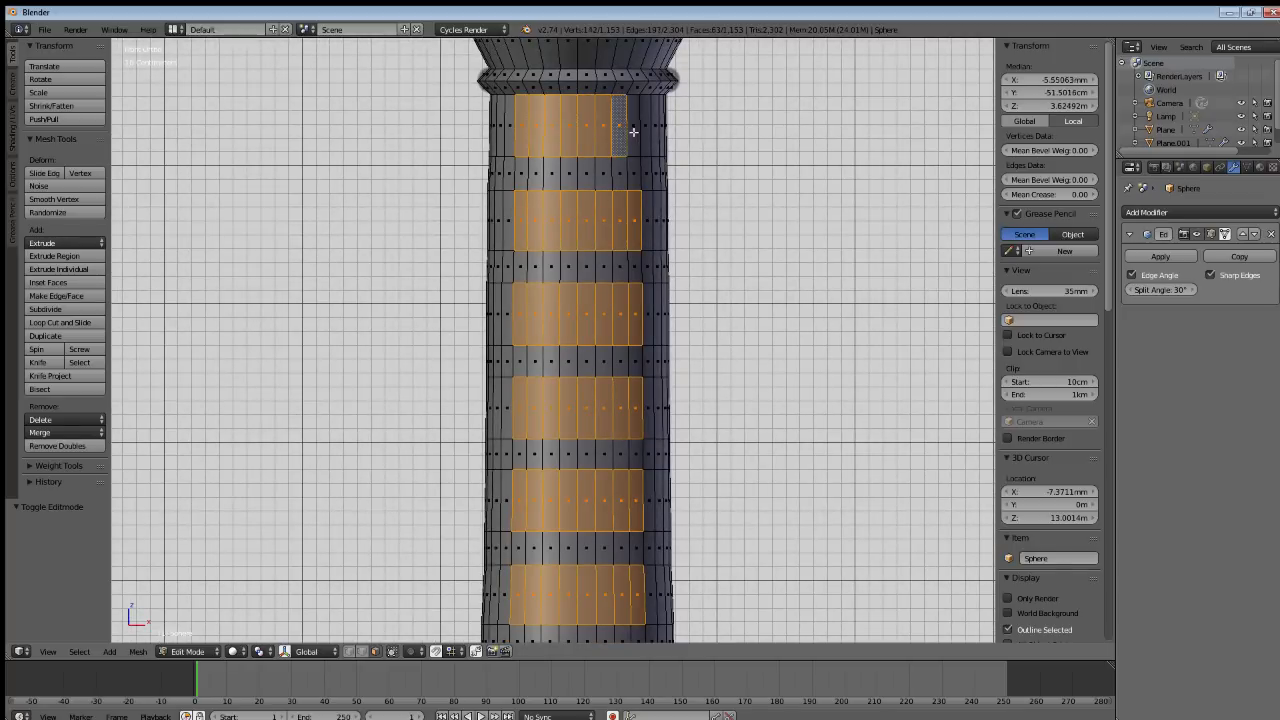
{"action": "right_click", "coordinate": [630, 135], "text": "shift"}
Extrude all selected grip faces about 9.85 cm inward along their normal to form recesses, and clear the selection.
{"action": "middle_click_drag", "start_coordinate": [629, 146], "coordinate": [584, 175], "text": "shift"}
{"action": "middle_click_drag", "start_coordinate": [553, 459], "coordinate": [543, 194], "text": "shift"}
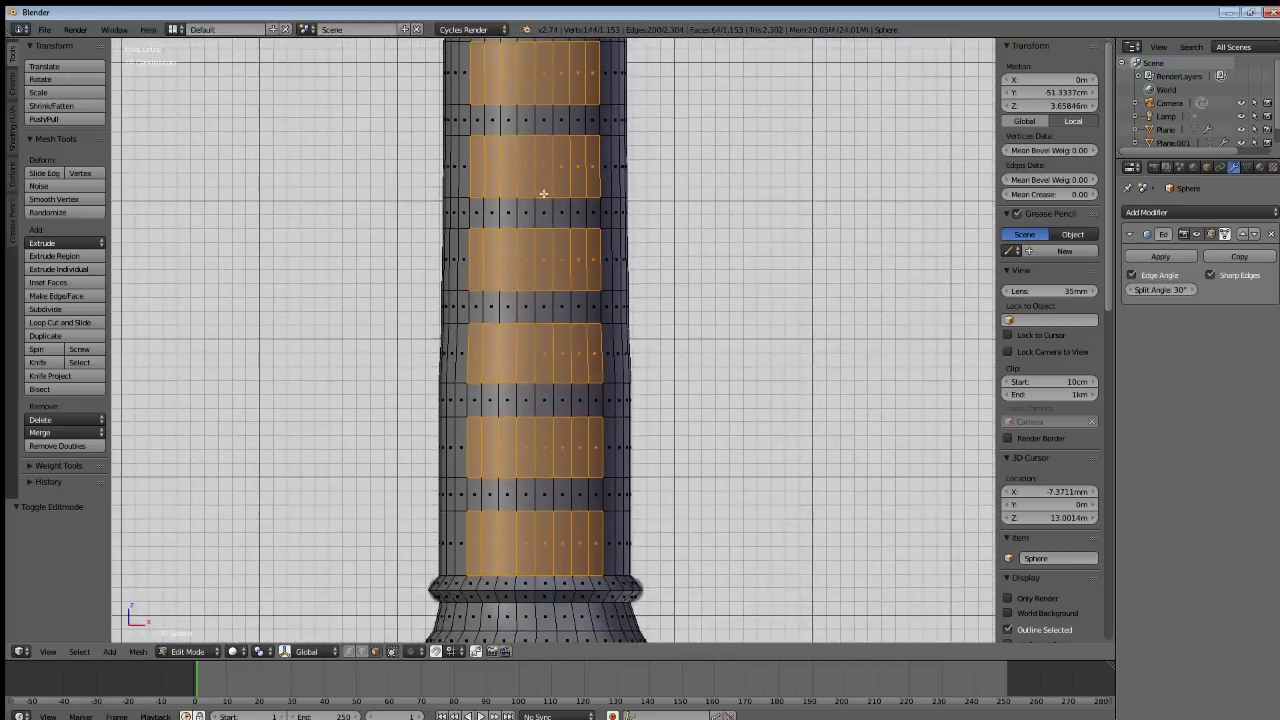
{"action": "middle_click_drag", "start_coordinate": [554, 386], "coordinate": [473, 411]}
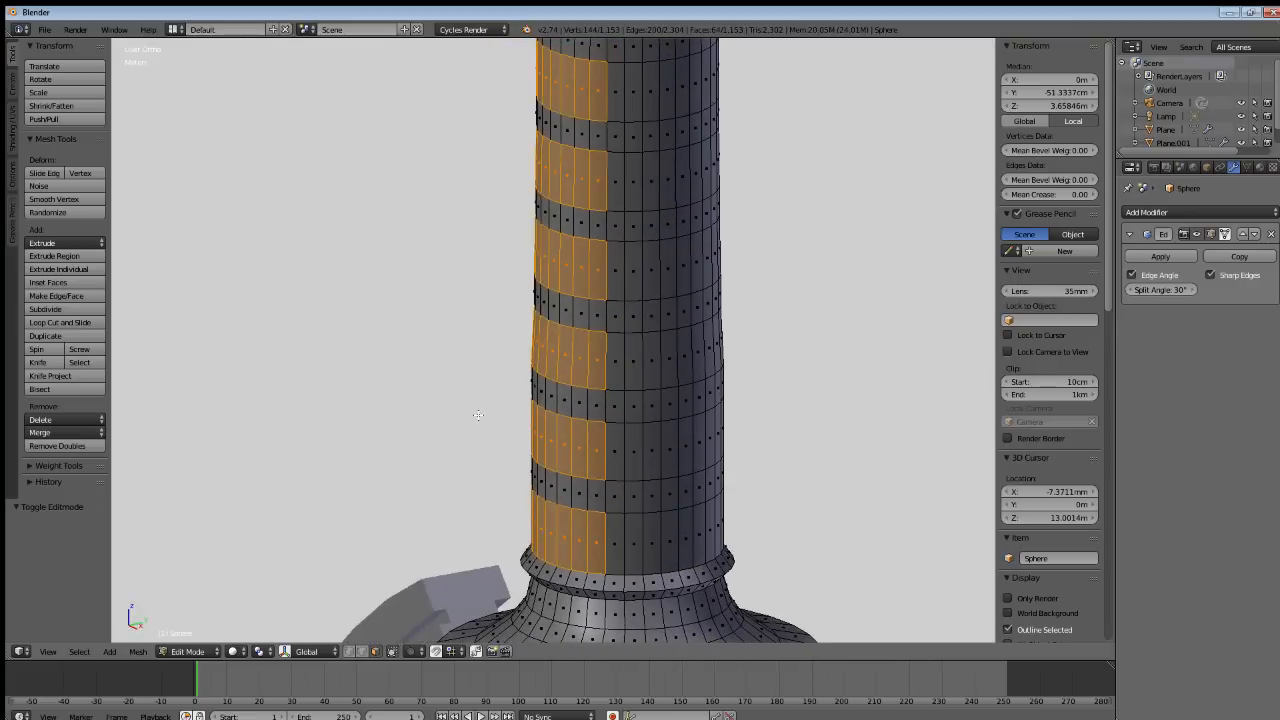
{"action": "key", "text": "e"}
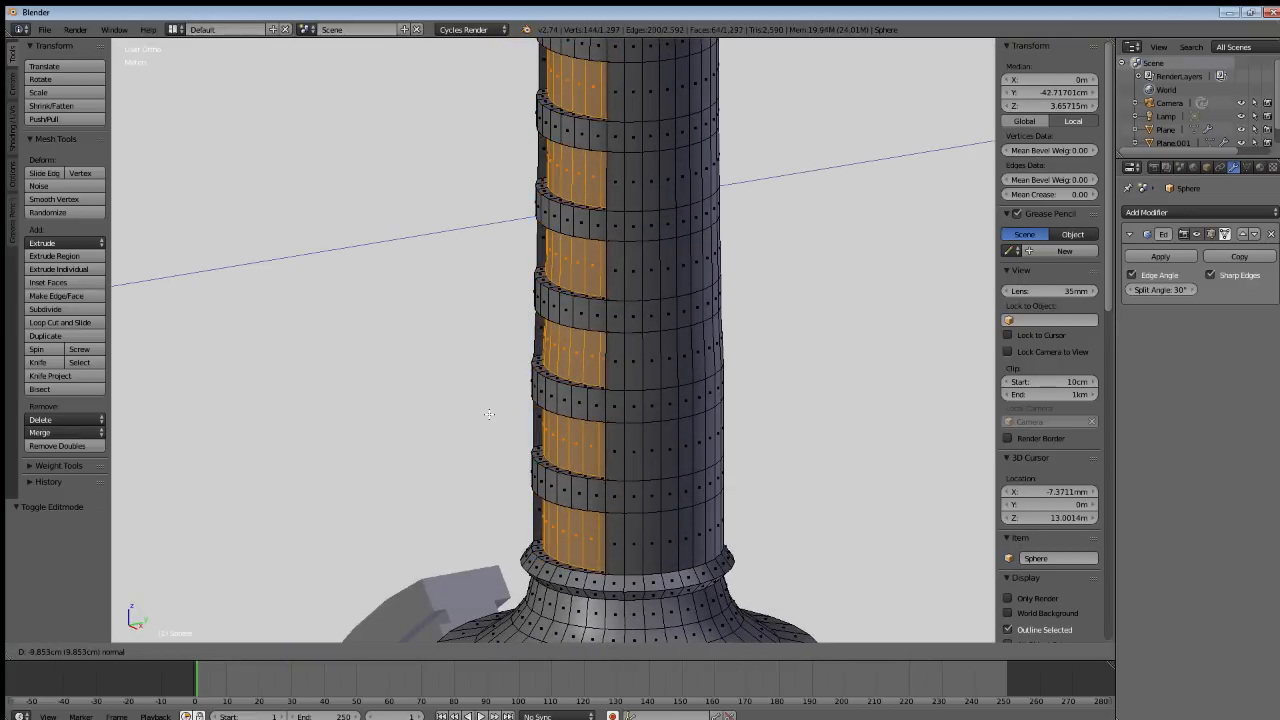
{"action": "left_click", "coordinate": [489, 413]}
{"action": "key", "text": "a"}
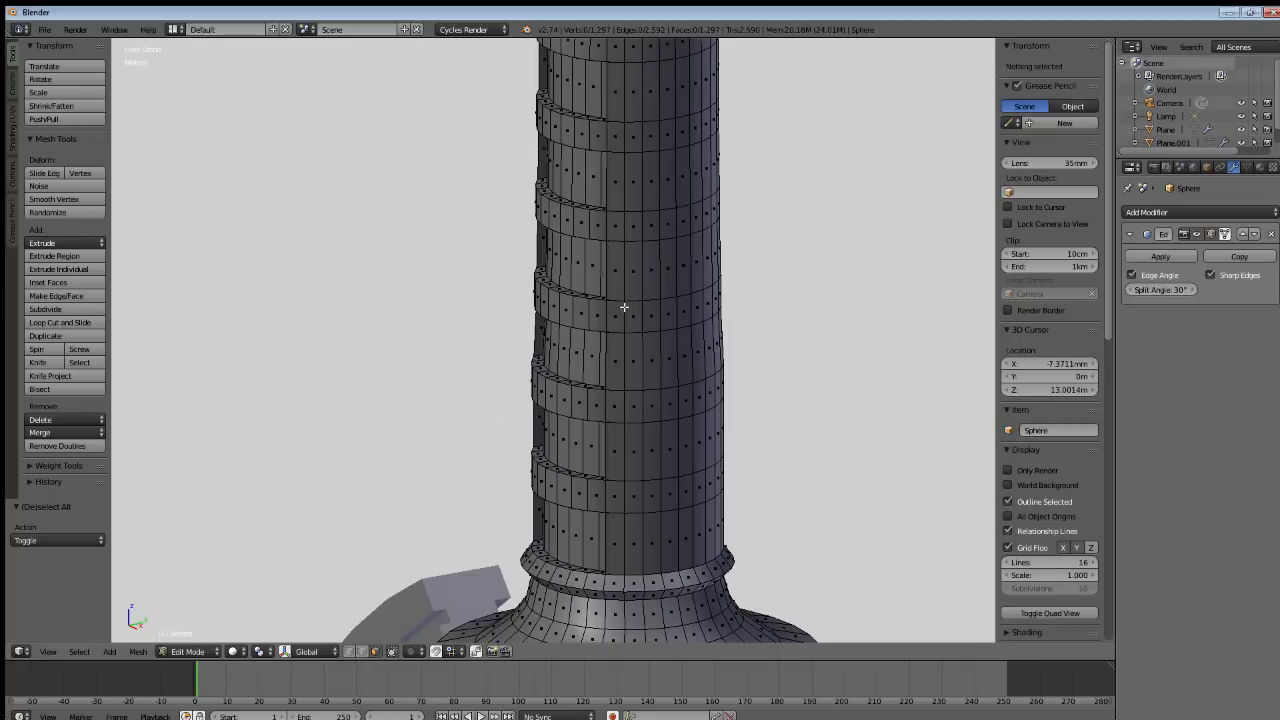
Return the recessed handle to Object Mode and frame its rounded base above the guard in front orthographic view.
{"action": "middle_click_drag", "start_coordinate": [601, 353], "coordinate": [650, 316]}
{"action": "scroll", "coordinate": [645, 321], "scroll_direction": "down", "scroll_amount": 4}
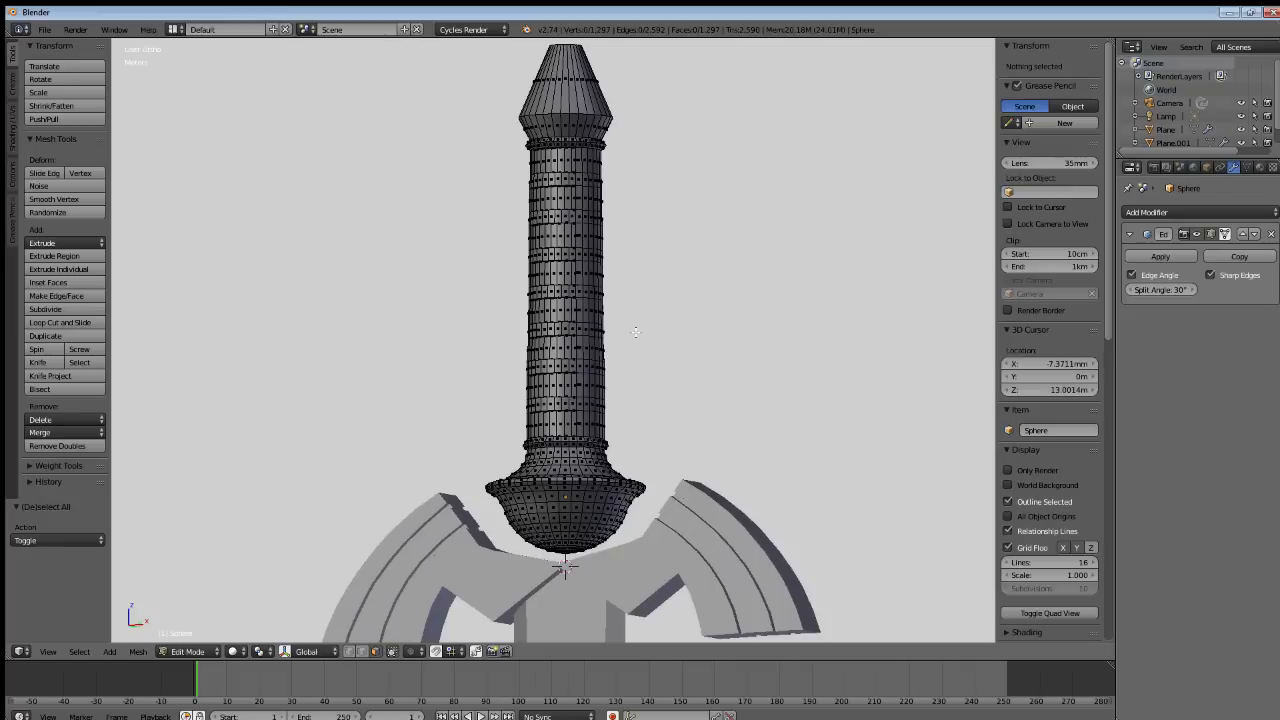
{"action": "key", "text": "Tab"}
{"action": "middle_click_drag", "start_coordinate": [593, 388], "coordinate": [599, 416]}
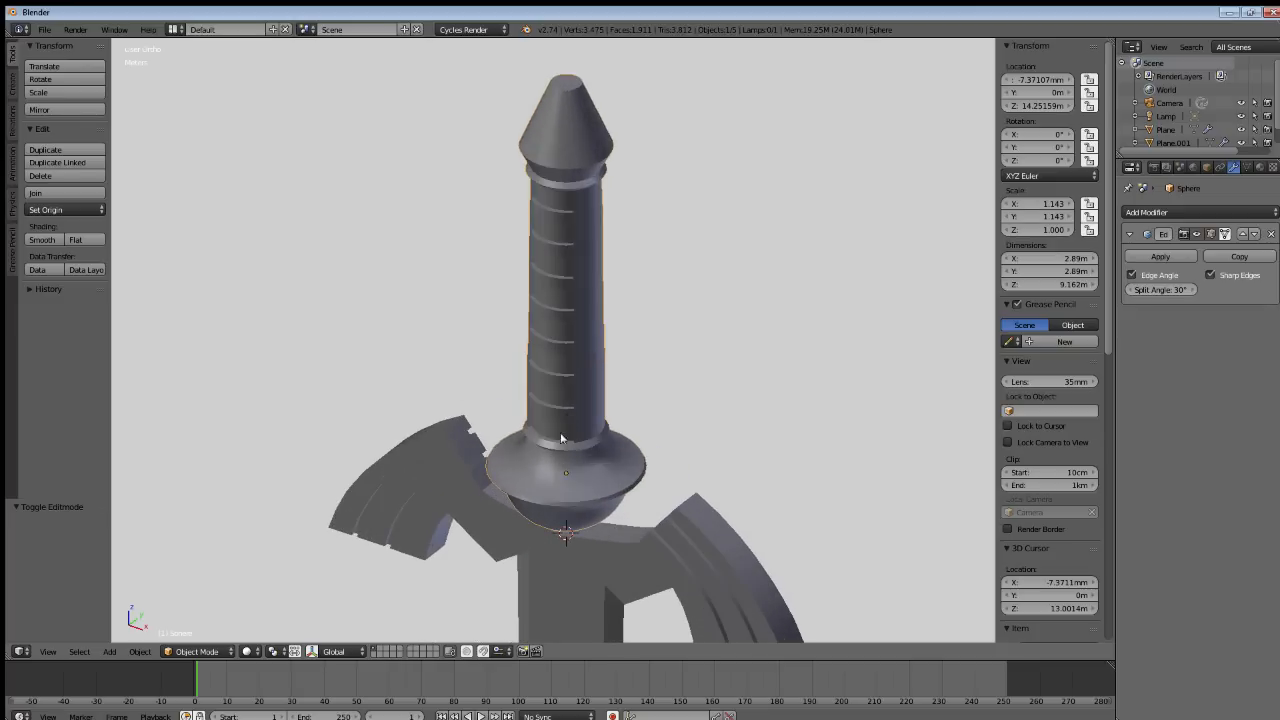
{"action": "key", "text": "KP_1"}
{"action": "key", "text": "KP_5"}
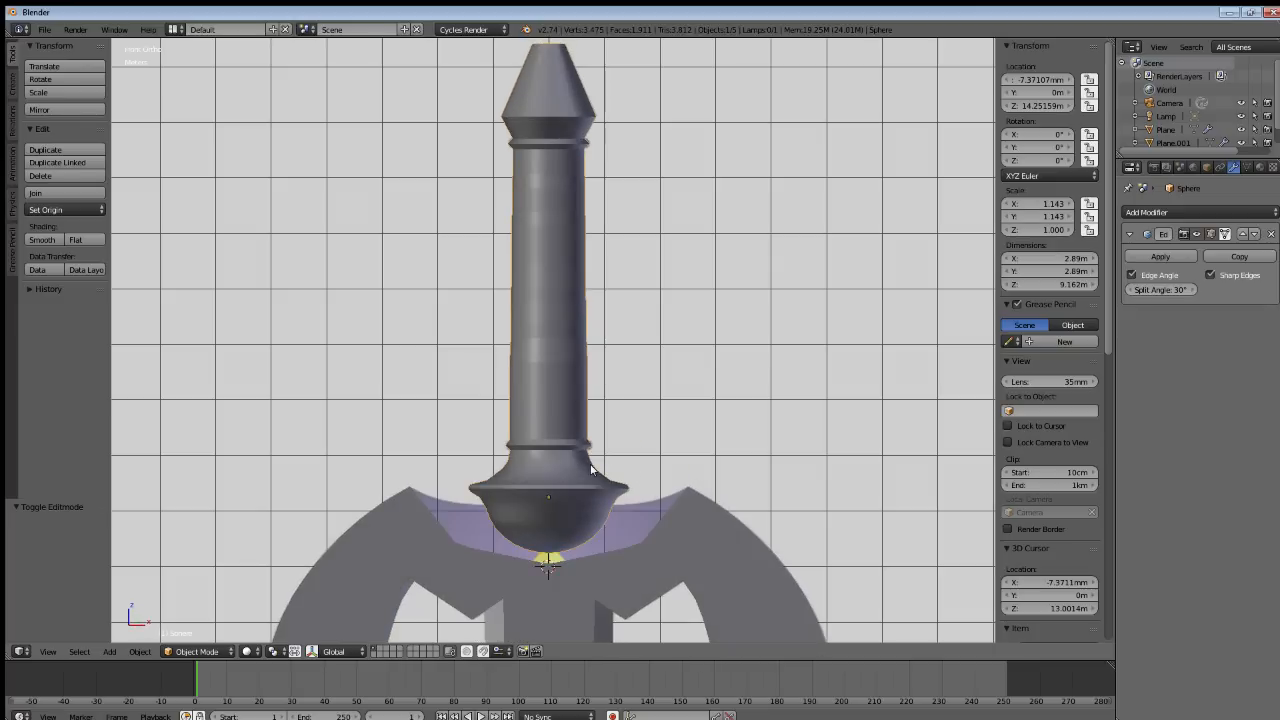
{"action": "middle_click_drag", "start_coordinate": [580, 476], "coordinate": [554, 251], "text": "shift"}
{"action": "scroll", "coordinate": [553, 258], "scroll_direction": "up", "scroll_amount": 4}
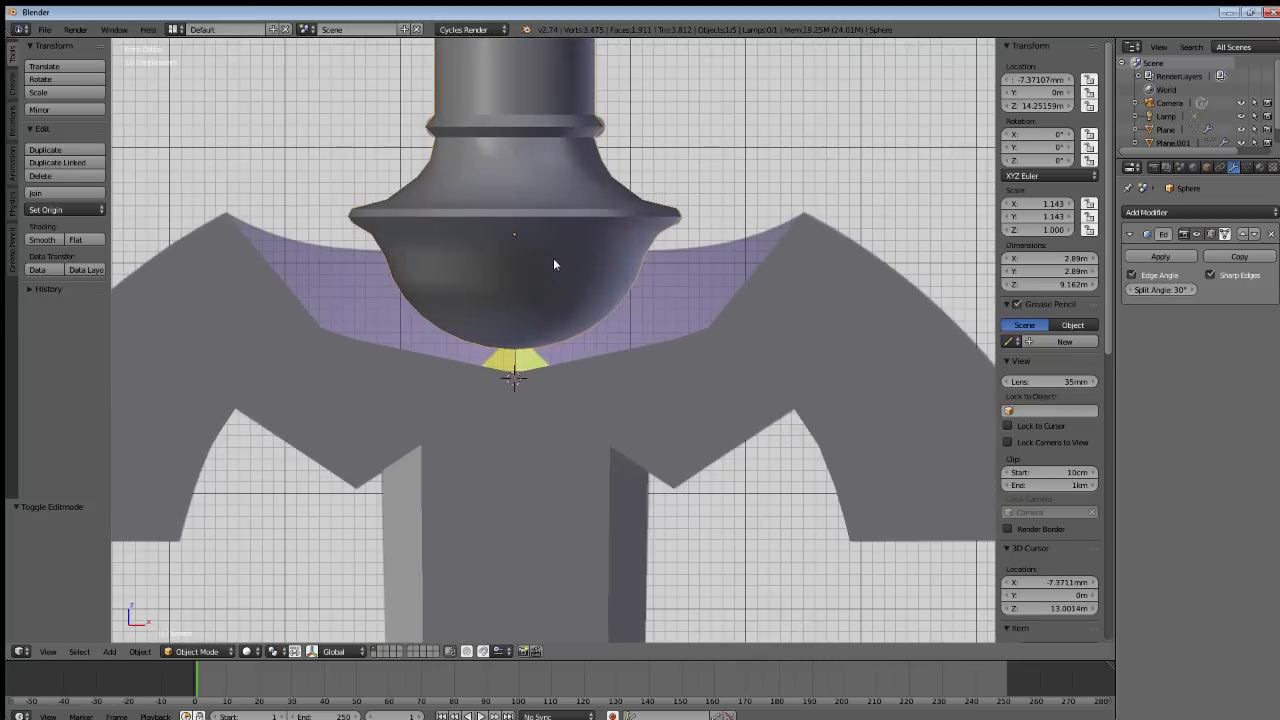
{"action": "middle_click_drag", "start_coordinate": [469, 215], "coordinate": [510, 277], "text": "shift"}
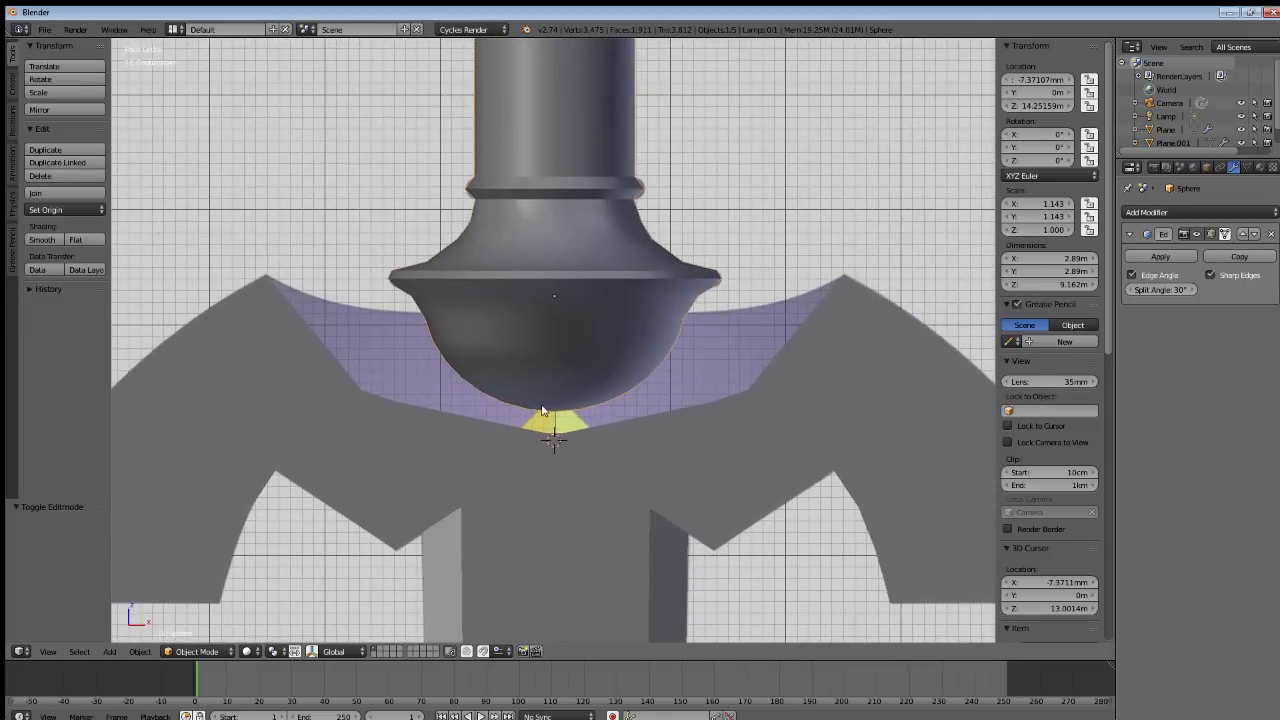
Add a plane mesh at the 3D cursor and rotate it 90° about the X axis to face the front.
{"action": "key", "text": "shift+a"}
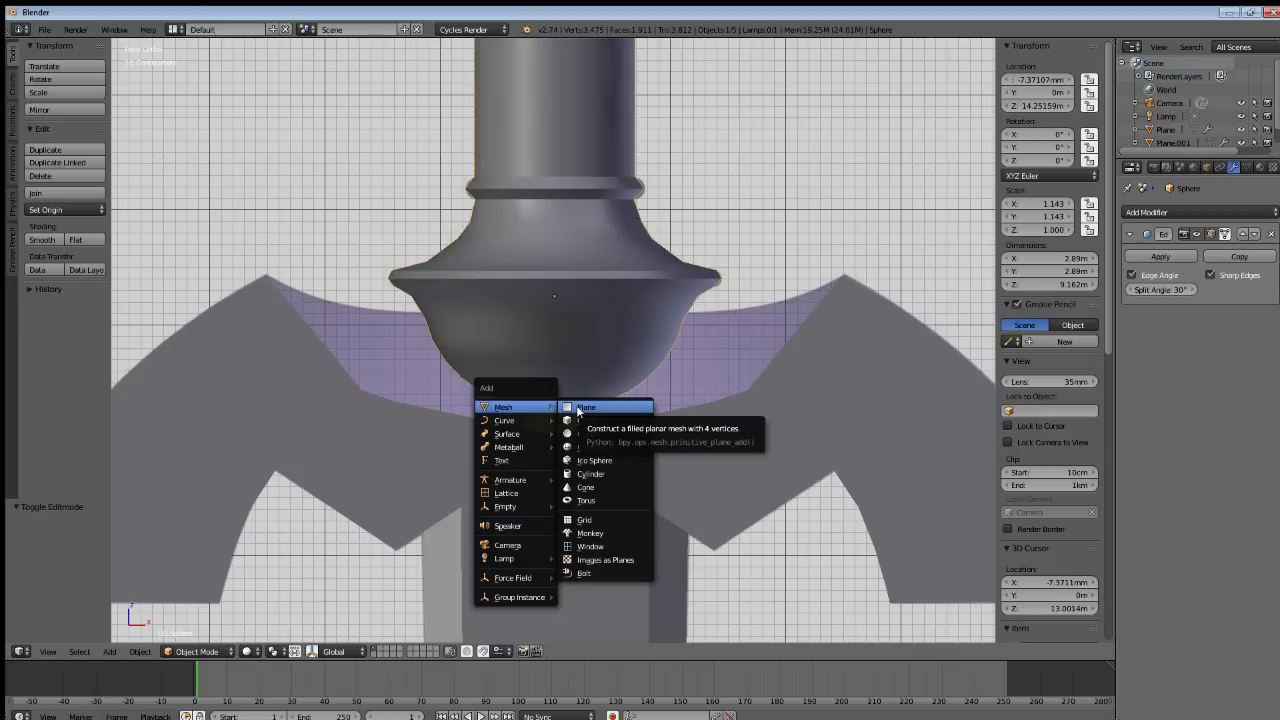
{"action": "left_click", "coordinate": [582, 408]}
{"action": "type", "text": "rx"}
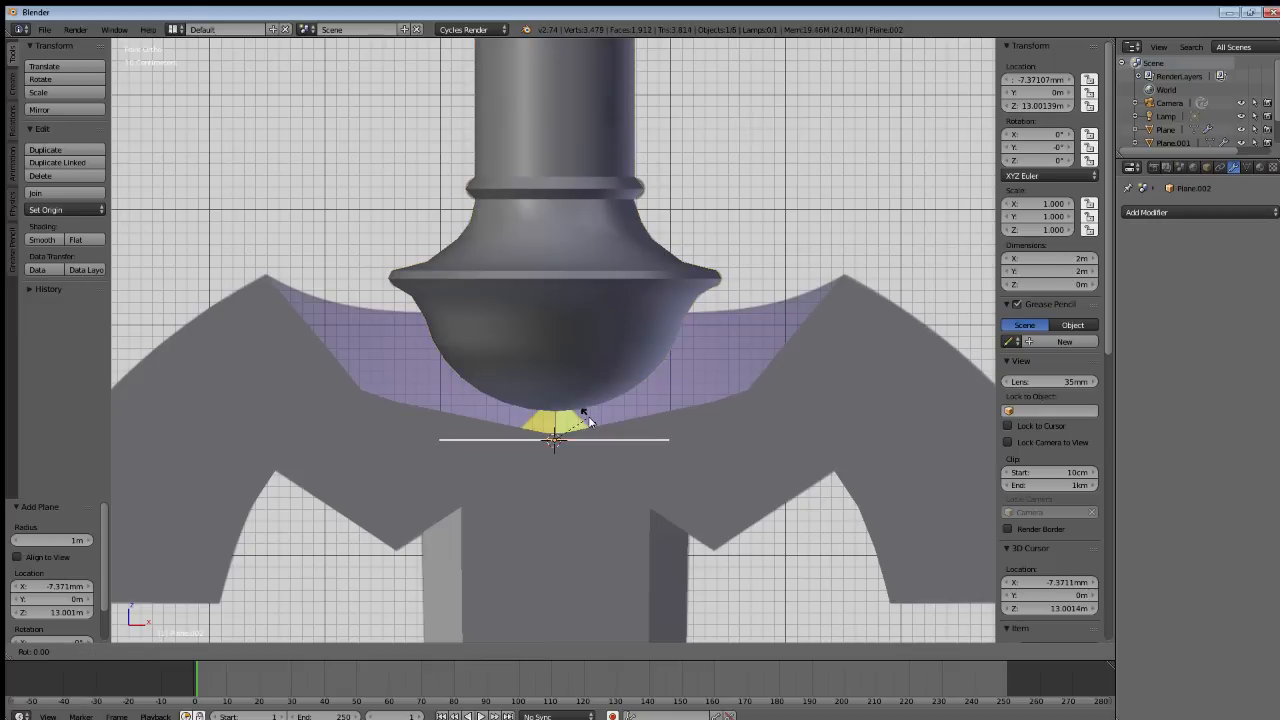
{"action": "type", "text": "90"}
{"action": "key", "text": "Return"}
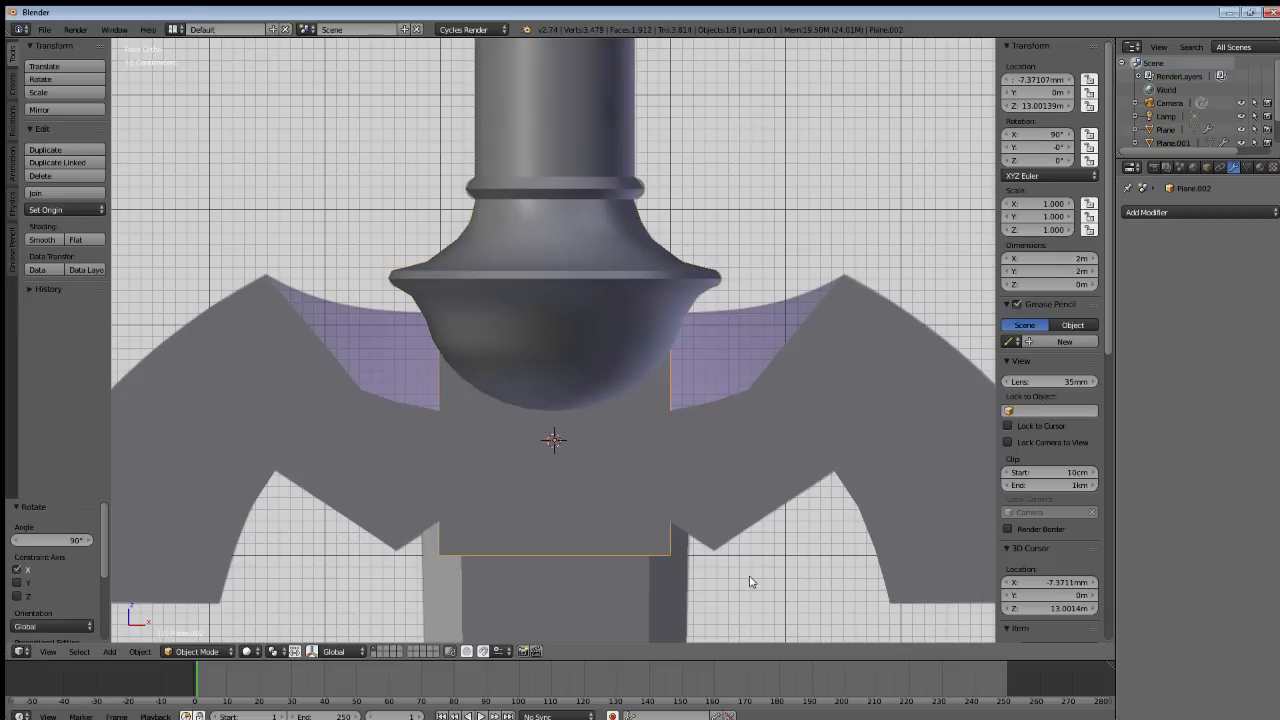
Raise the upright plane along Z until its lower edge lines up with the 3D cursor at the guard's center.
{"action": "key", "text": "g"}
{"action": "key", "text": "z"}
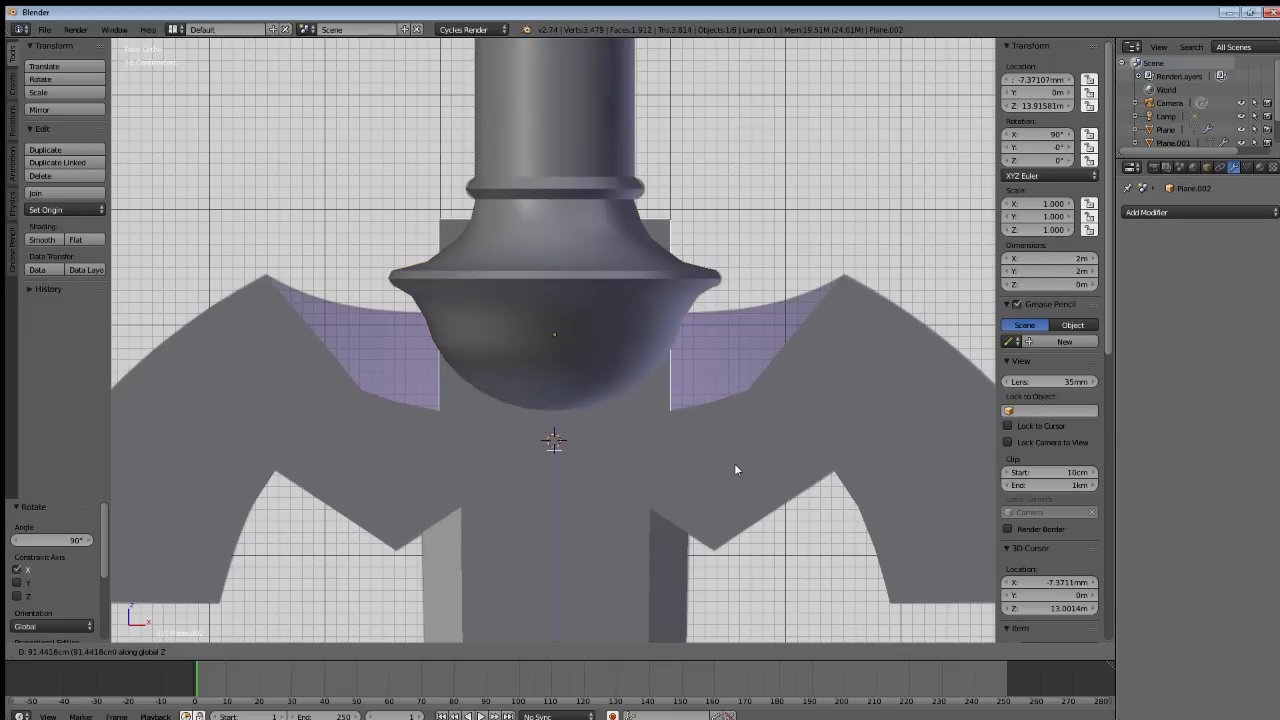
{"action": "left_click", "coordinate": [733, 455]}
In Edit Mode with wireframe display, lower the plane's top edge about 90.86 cm along Z to the guard's upper outline.
{"action": "key", "text": "Tab"}
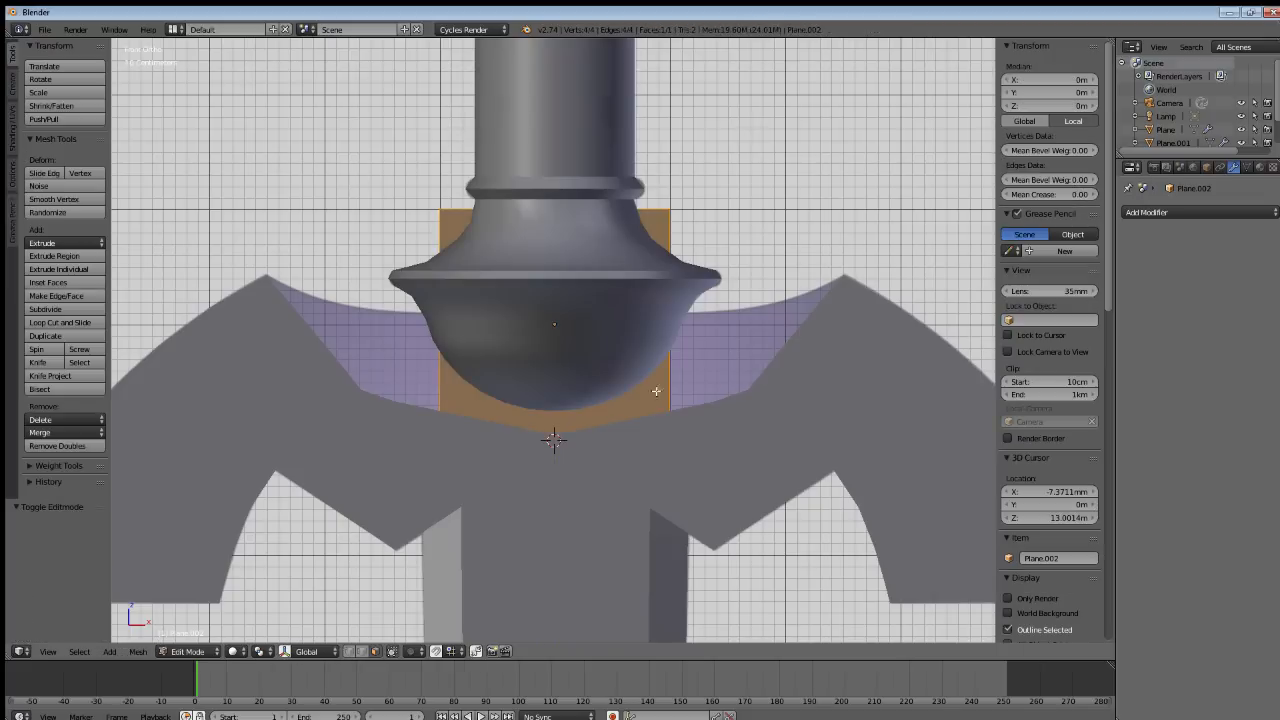
{"action": "key", "text": "a"}
{"action": "key", "text": "z"}
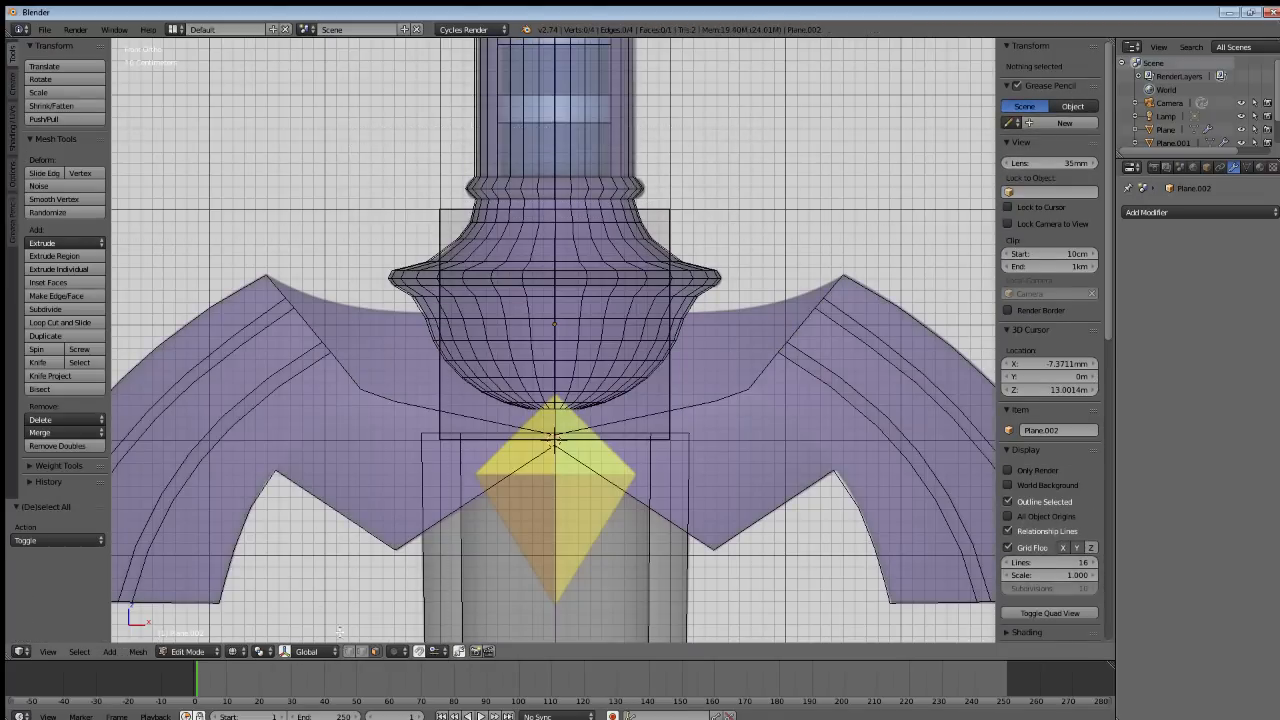
{"action": "left_click_drag", "start_coordinate": [352, 139], "coordinate": [715, 253]}
{"action": "key", "text": "g"}
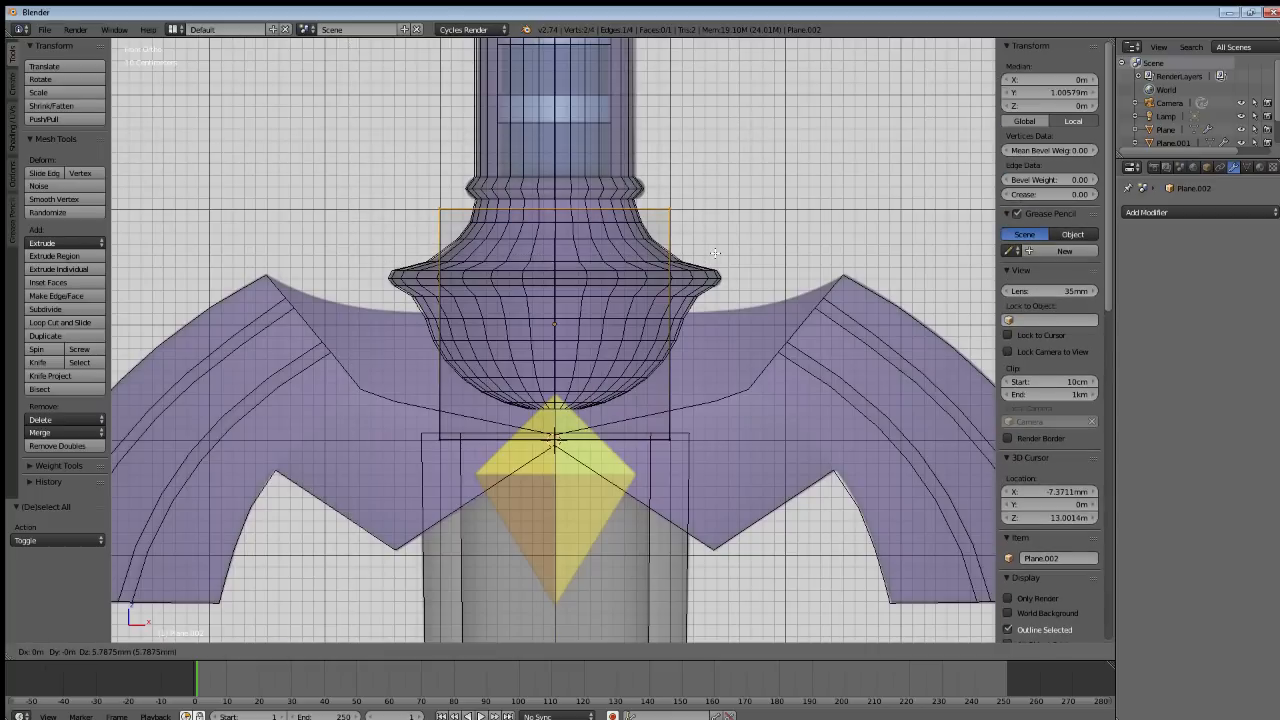
{"action": "key", "text": "z"}
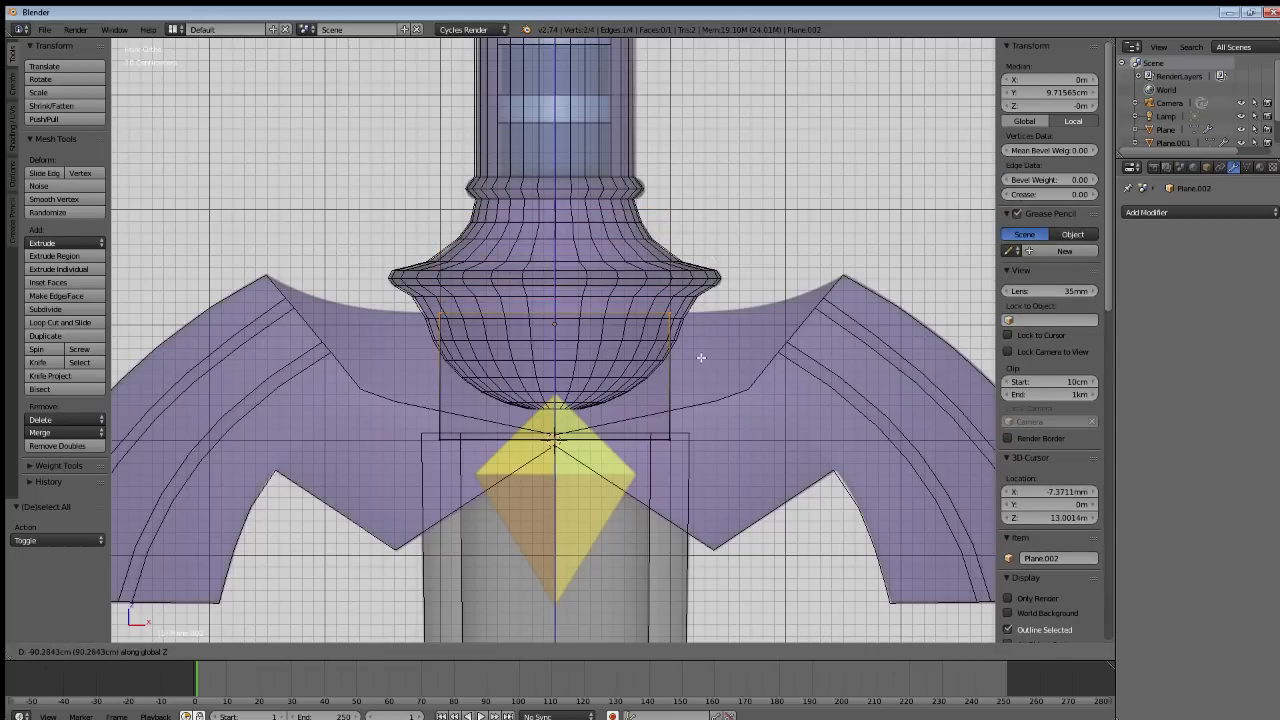
{"action": "left_click", "coordinate": [698, 358]}
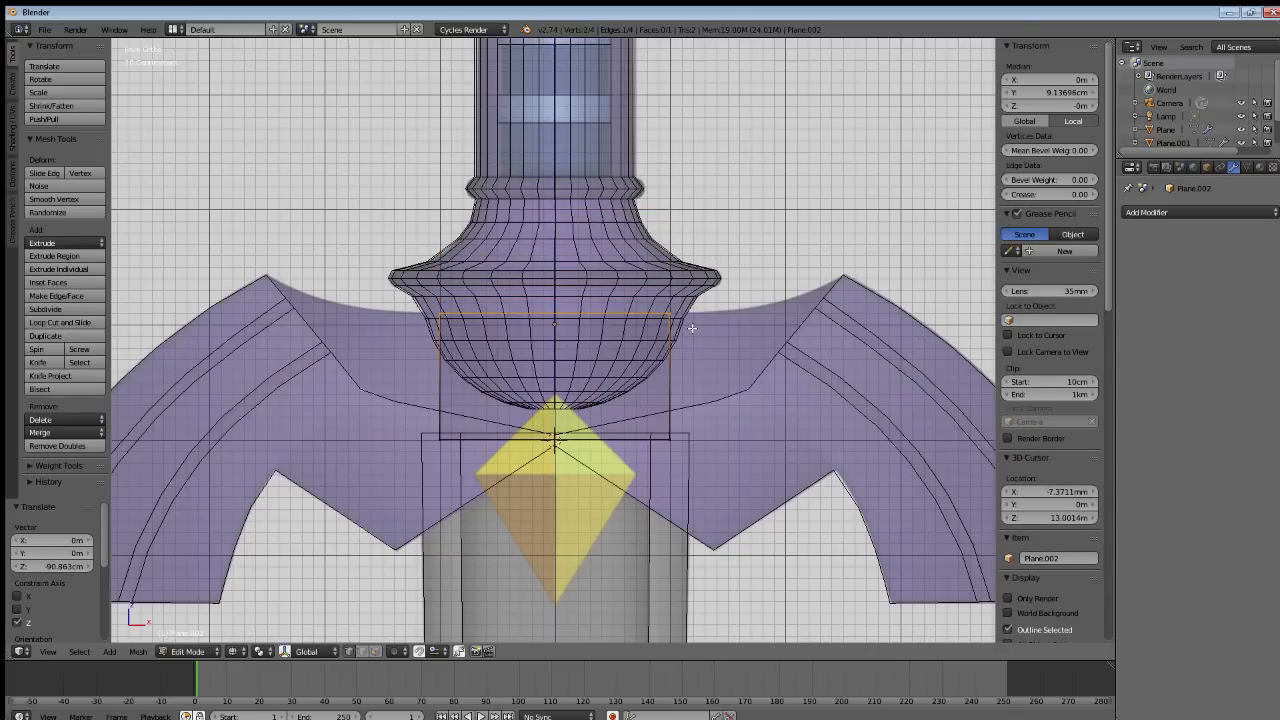
{"action": "key", "text": "a"}
{"action": "right_click", "coordinate": [692, 318]}
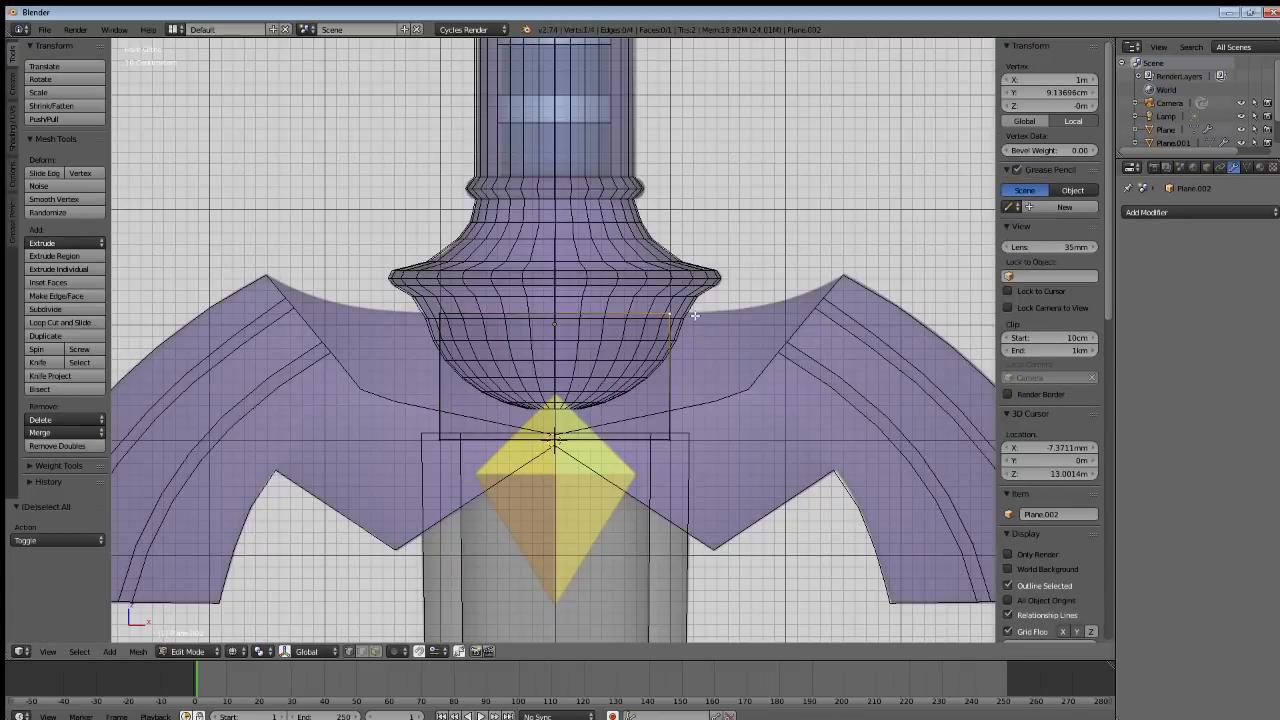
{"action": "key", "text": "e"}
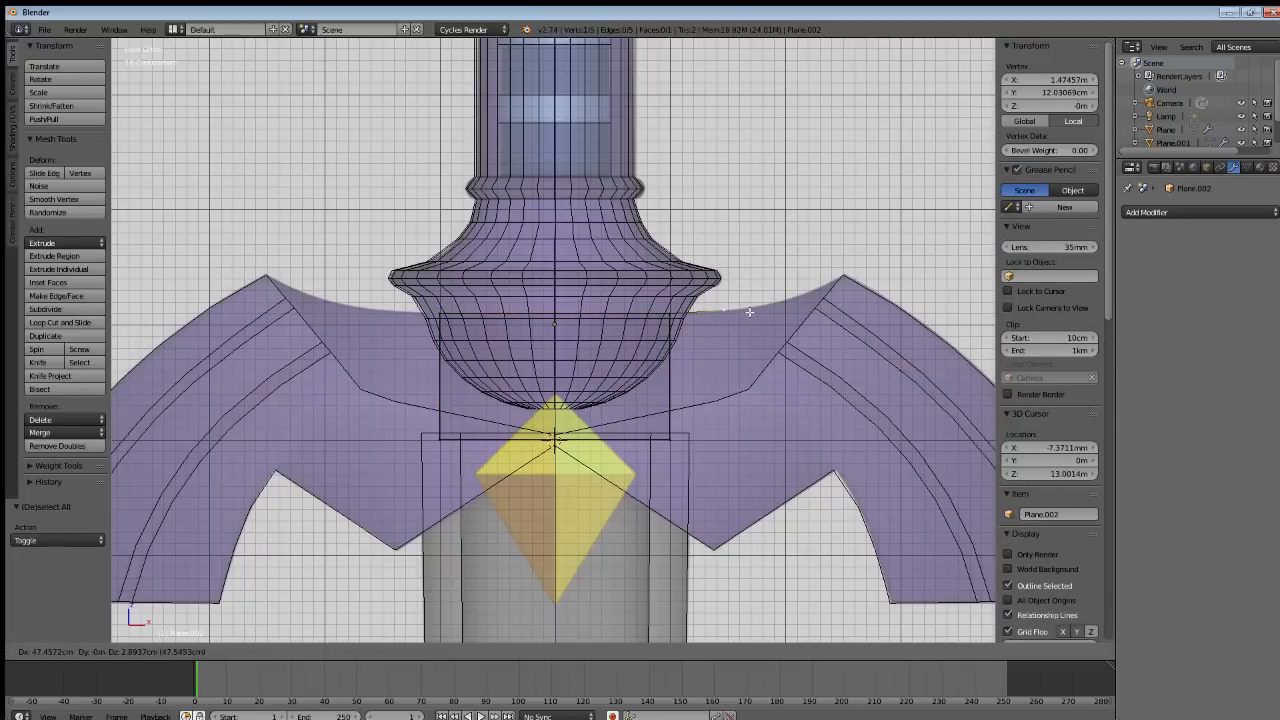
{"action": "right_click", "coordinate": [751, 312]}
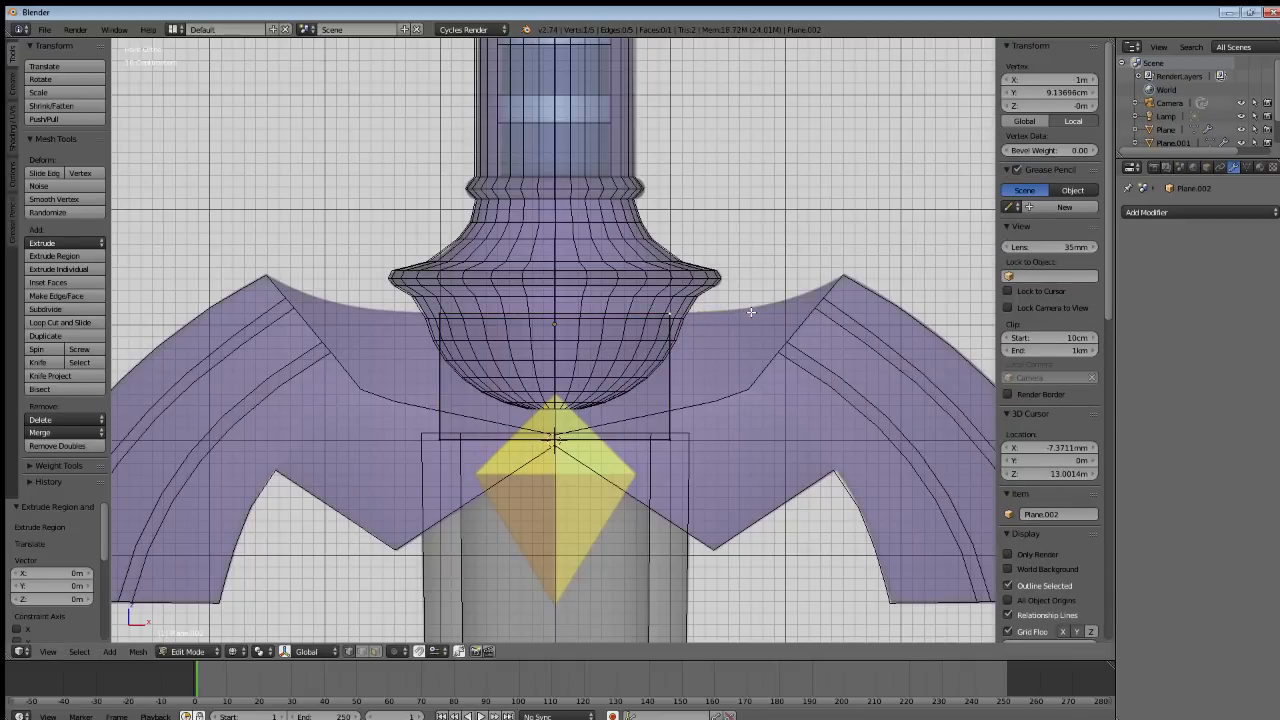
{"action": "key", "text": "ctrl+z"}
Extrude the plane's right edge in three segments, each about 50 cm sideways, following the reference's upper curve to the guard's right peak.
{"action": "right_click", "coordinate": [669, 318]}
{"action": "right_click", "coordinate": [665, 431], "text": "shift"}
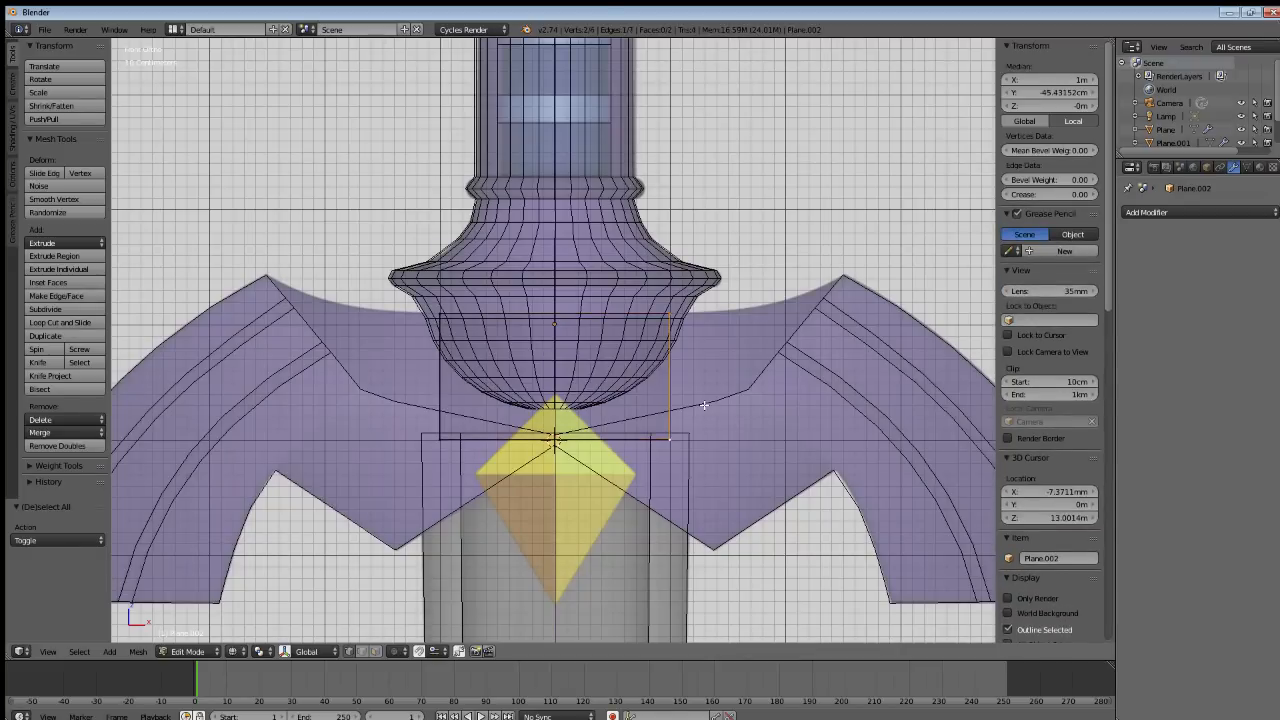
{"action": "key", "text": "e"}
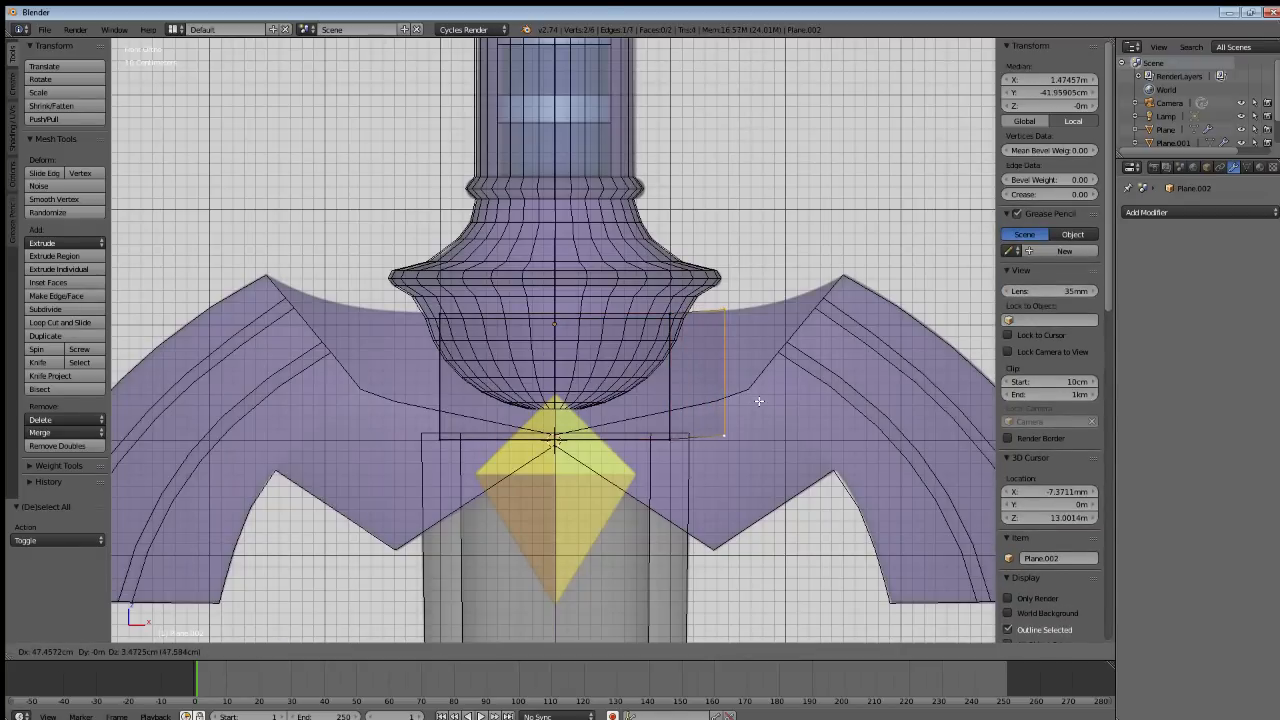
{"action": "left_click", "coordinate": [762, 401]}
{"action": "key", "text": "e"}
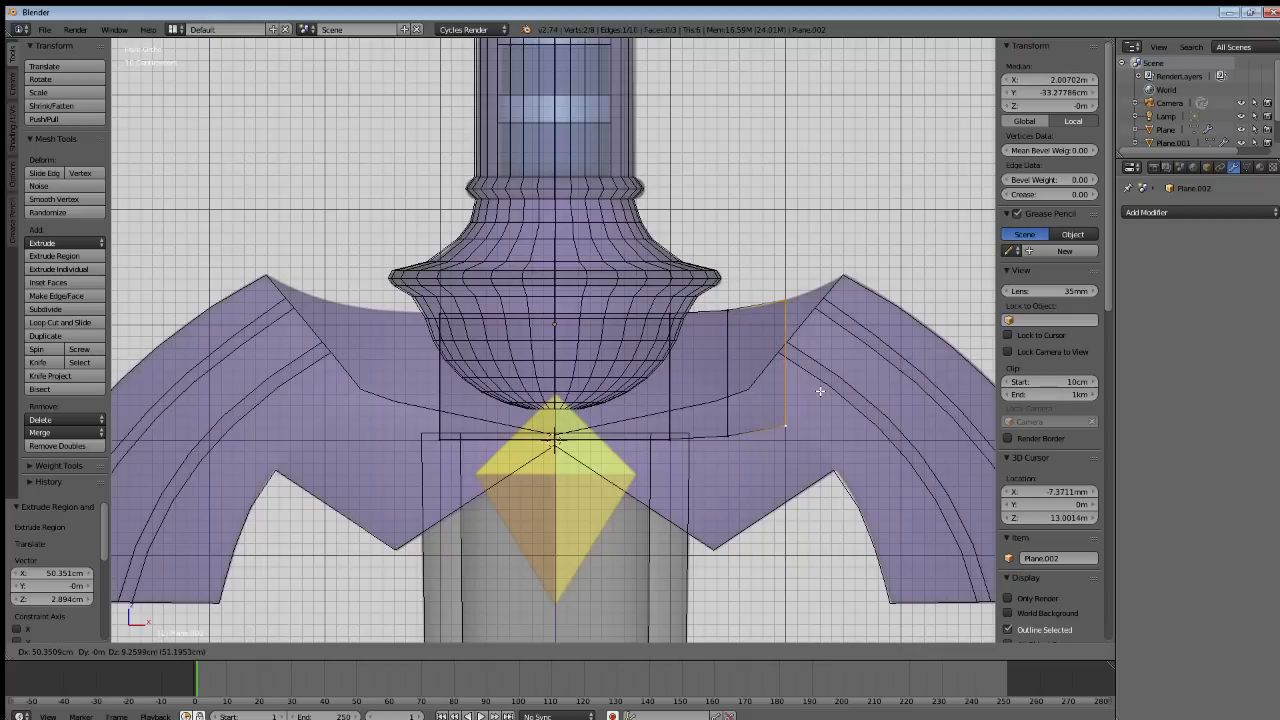
{"action": "left_click", "coordinate": [820, 392]}
{"action": "key", "text": "e"}
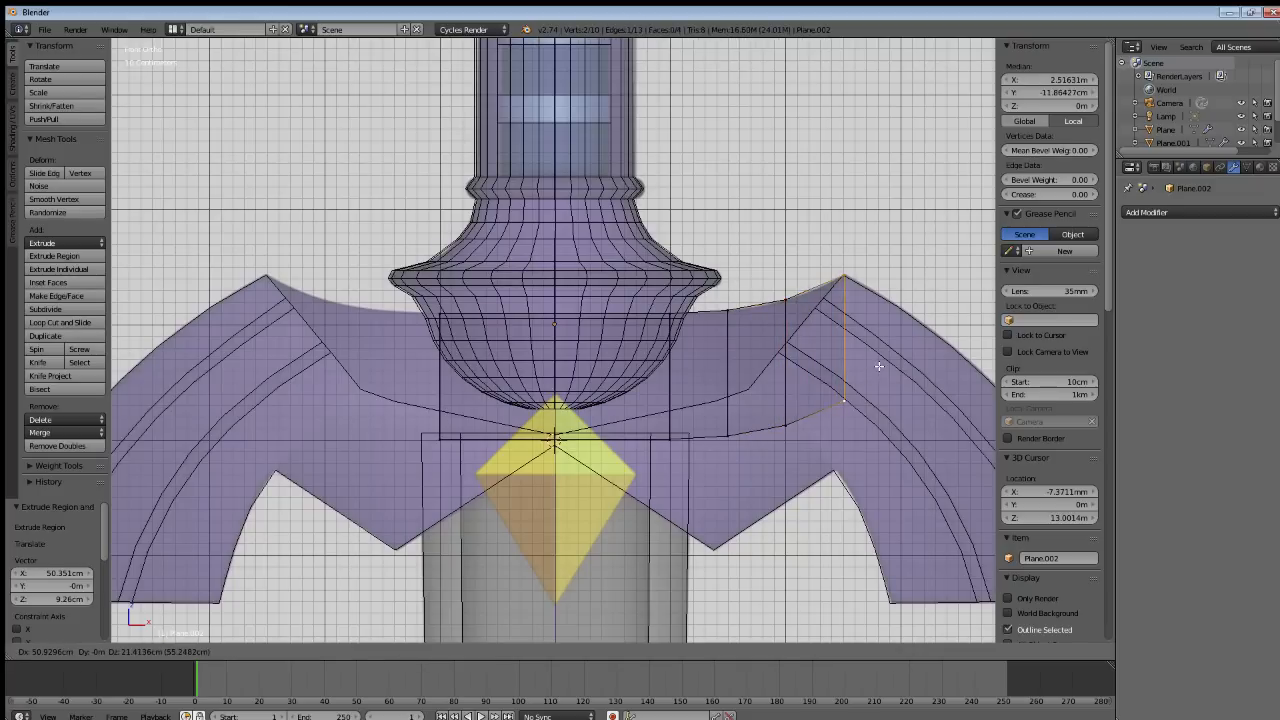
{"action": "left_click", "coordinate": [879, 366]}
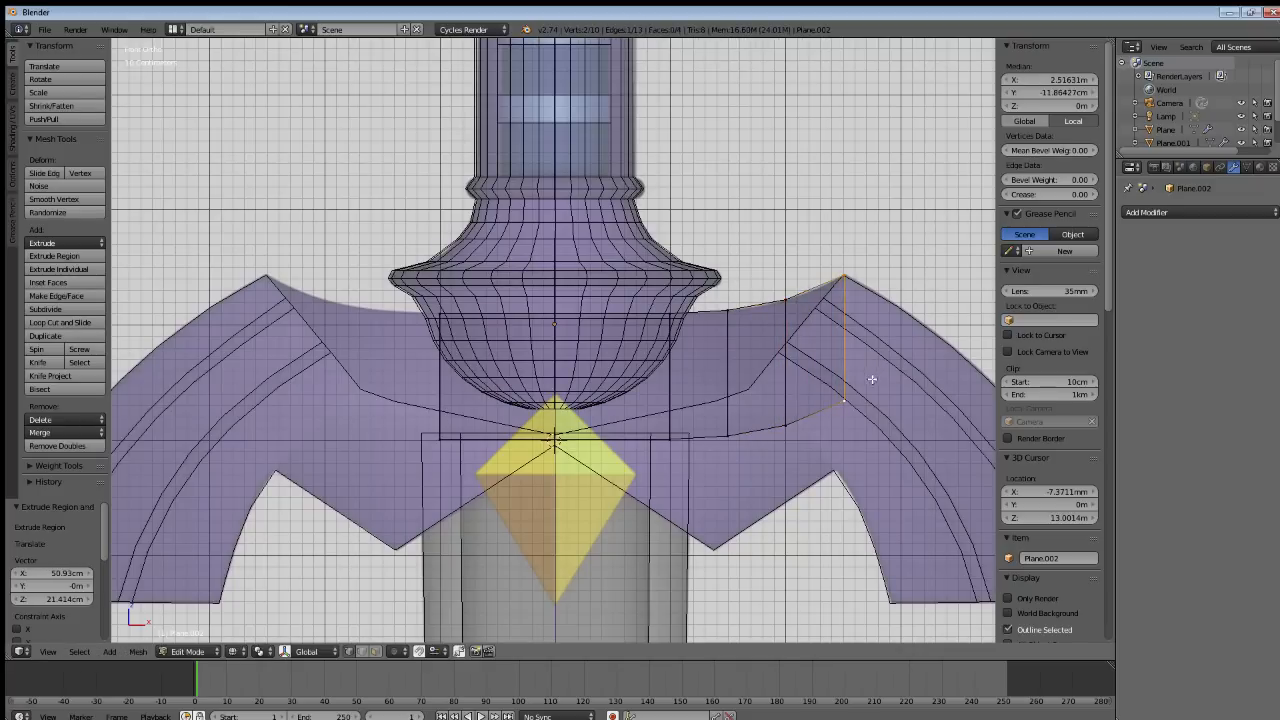
Move the two outermost lower vertices of the right extension up and inward onto the guard's slanted inner edge.
{"action": "right_click", "coordinate": [845, 397]}
{"action": "key", "text": "g"}
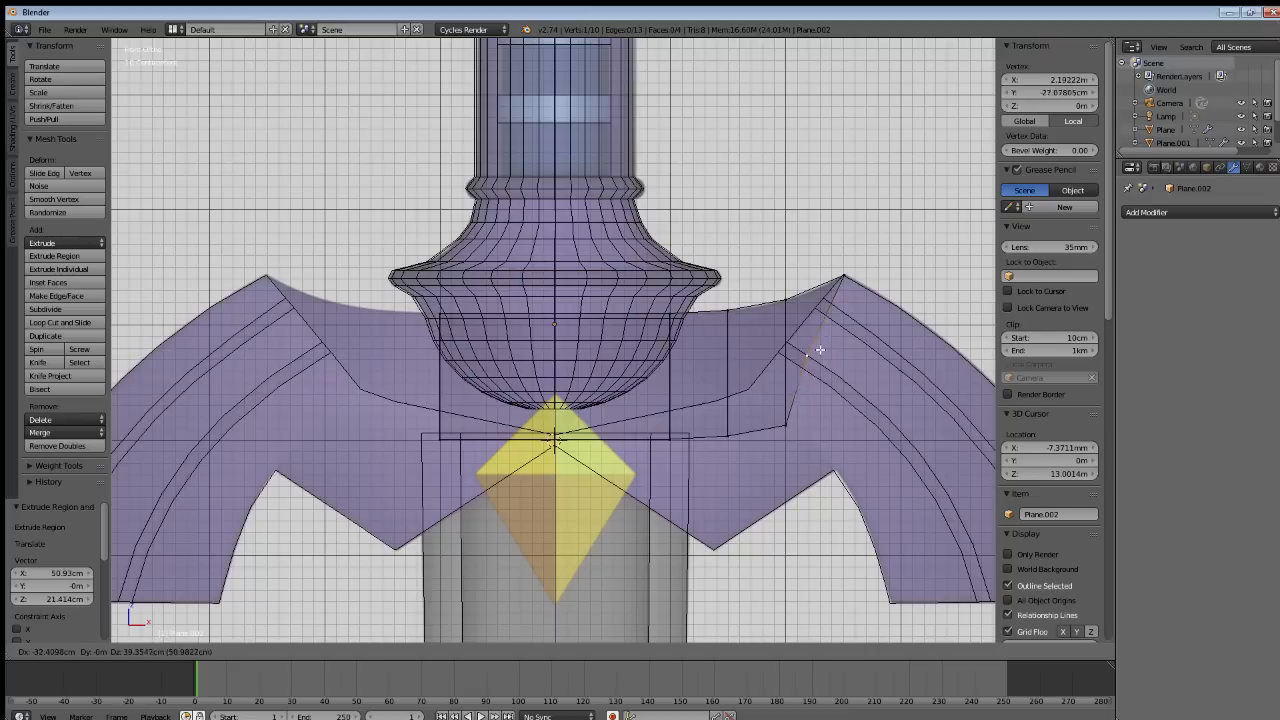
{"action": "left_click", "coordinate": [811, 350]}
{"action": "right_click", "coordinate": [790, 424]}
{"action": "key", "text": "g"}
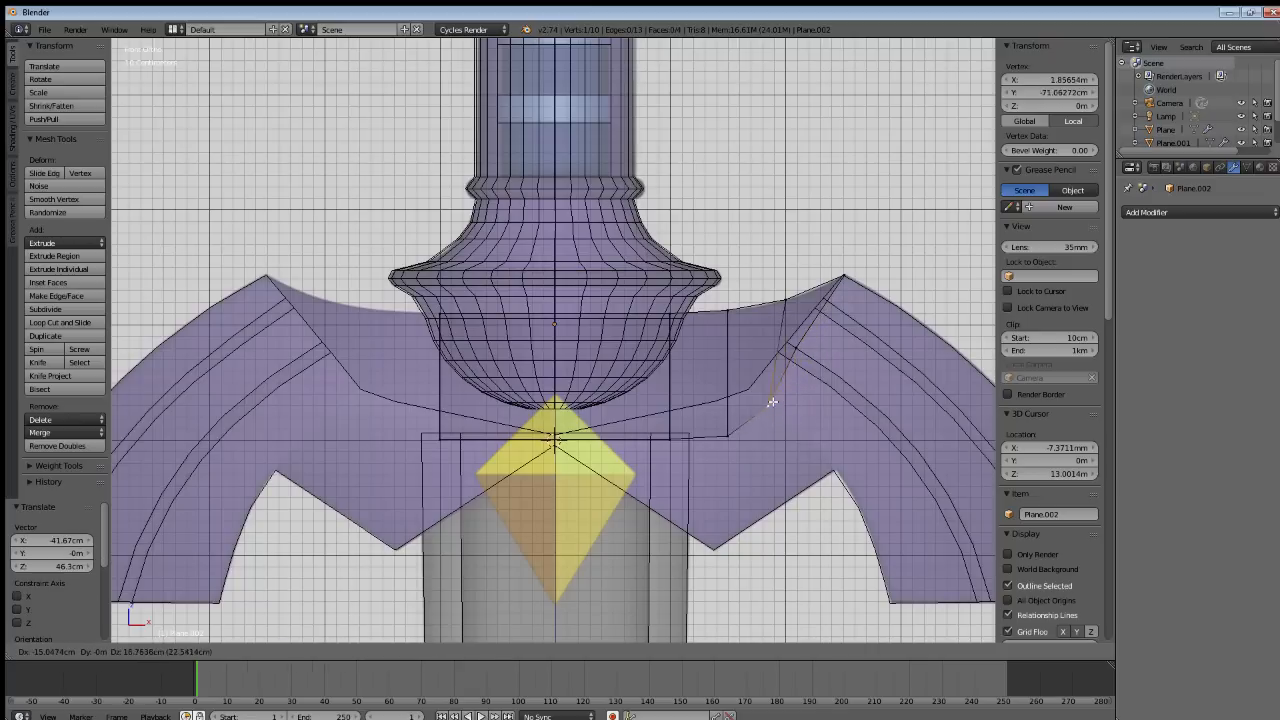
{"action": "left_click", "coordinate": [765, 391]}
Move the right extension's innermost lower vertex and the original plane's lower right corner up onto the guard's inner edge.
{"action": "right_click", "coordinate": [729, 429]}
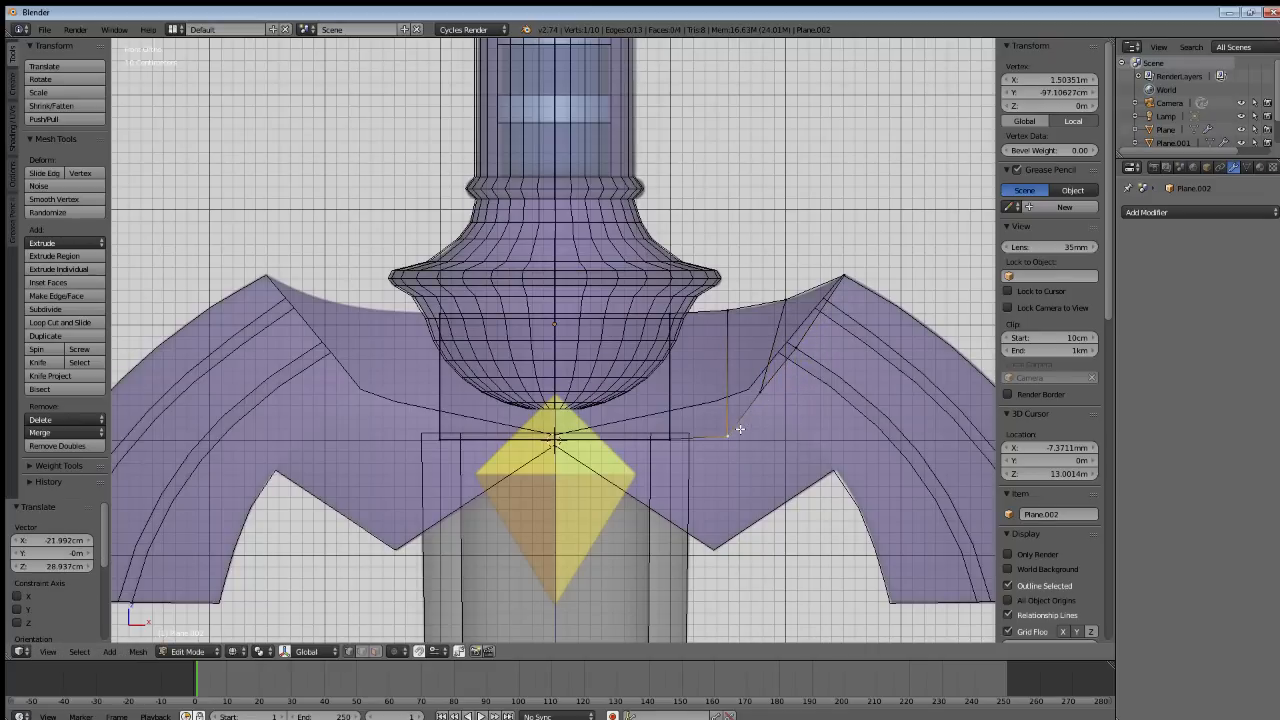
{"action": "key", "text": "g"}
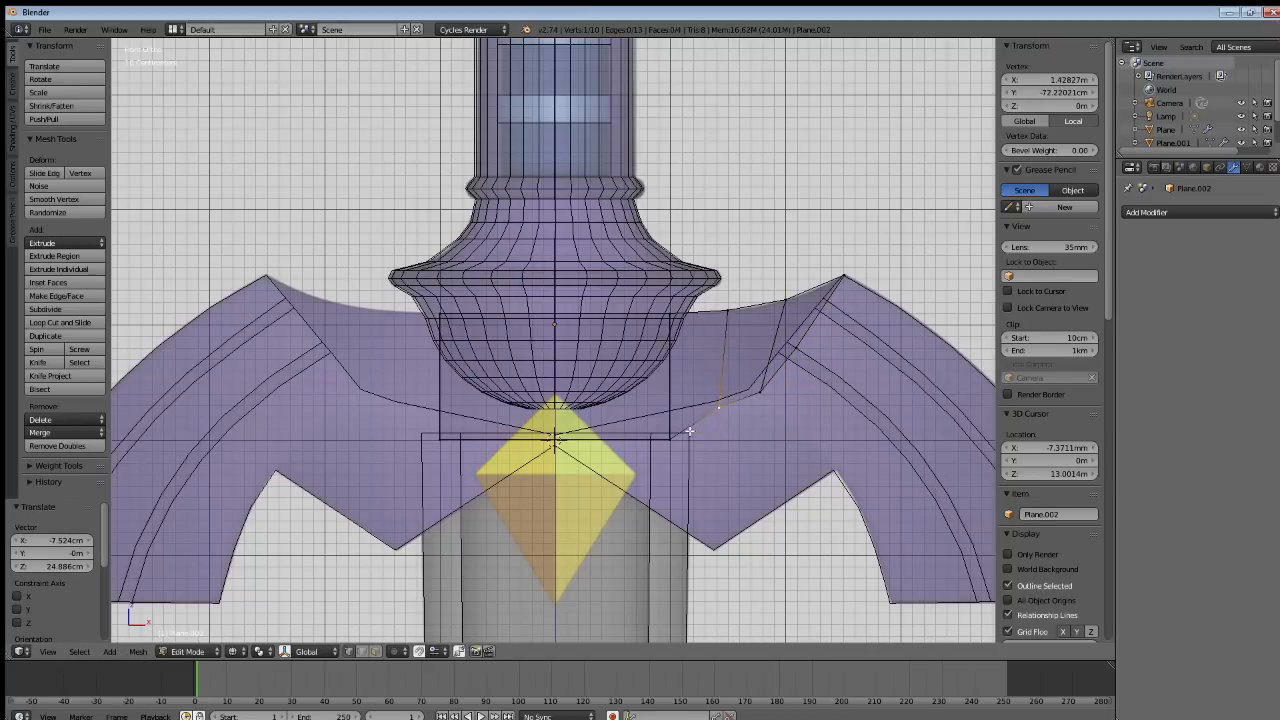
{"action": "left_click", "coordinate": [674, 430]}
{"action": "key", "text": "g"}
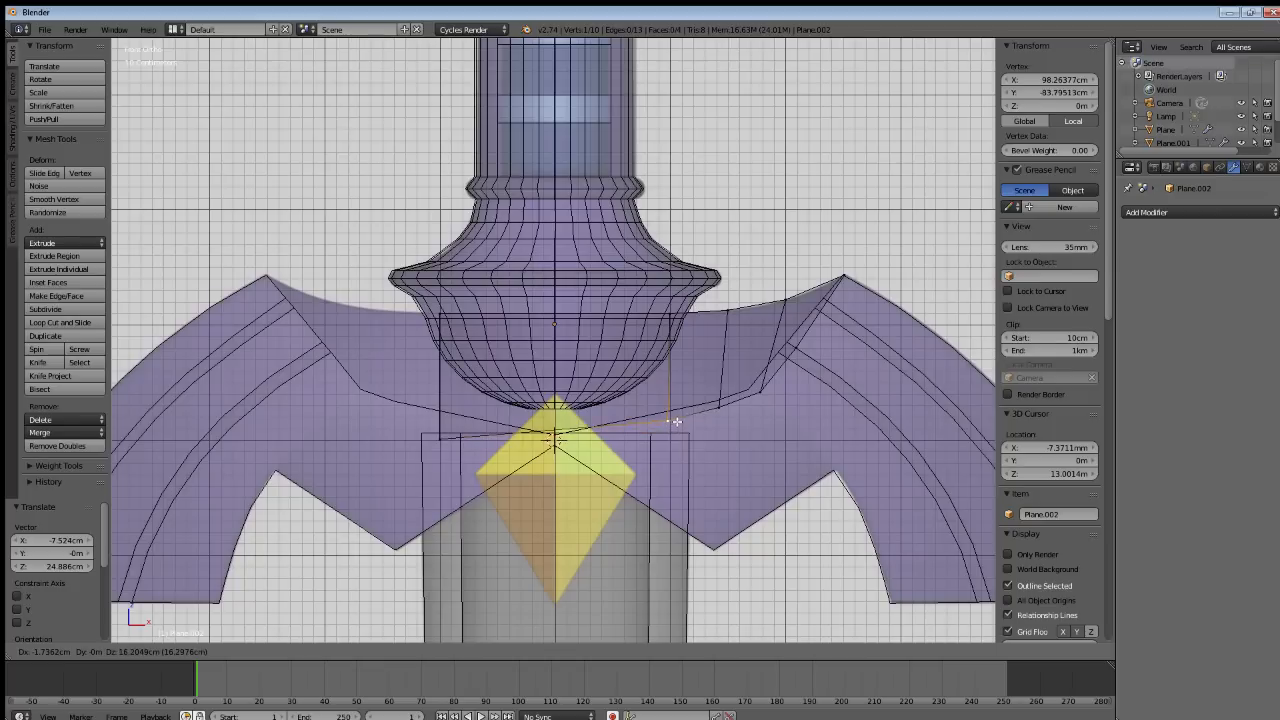
{"action": "left_click", "coordinate": [676, 435]}
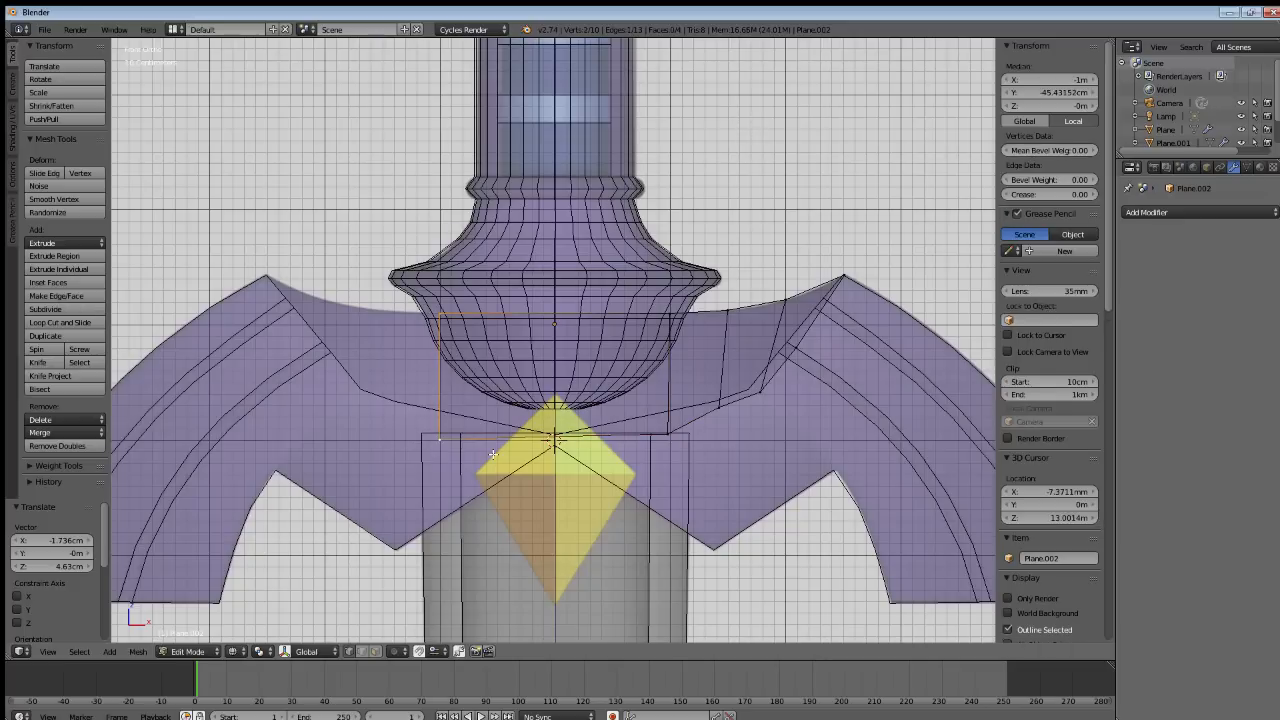
Extrude the plane's left edge in four segments, each about 35 to 41 cm sideways, along the upper curve to the guard's left peak.
{"action": "right_click", "coordinate": [430, 445], "text": "shift"}
{"action": "key", "text": "g"}
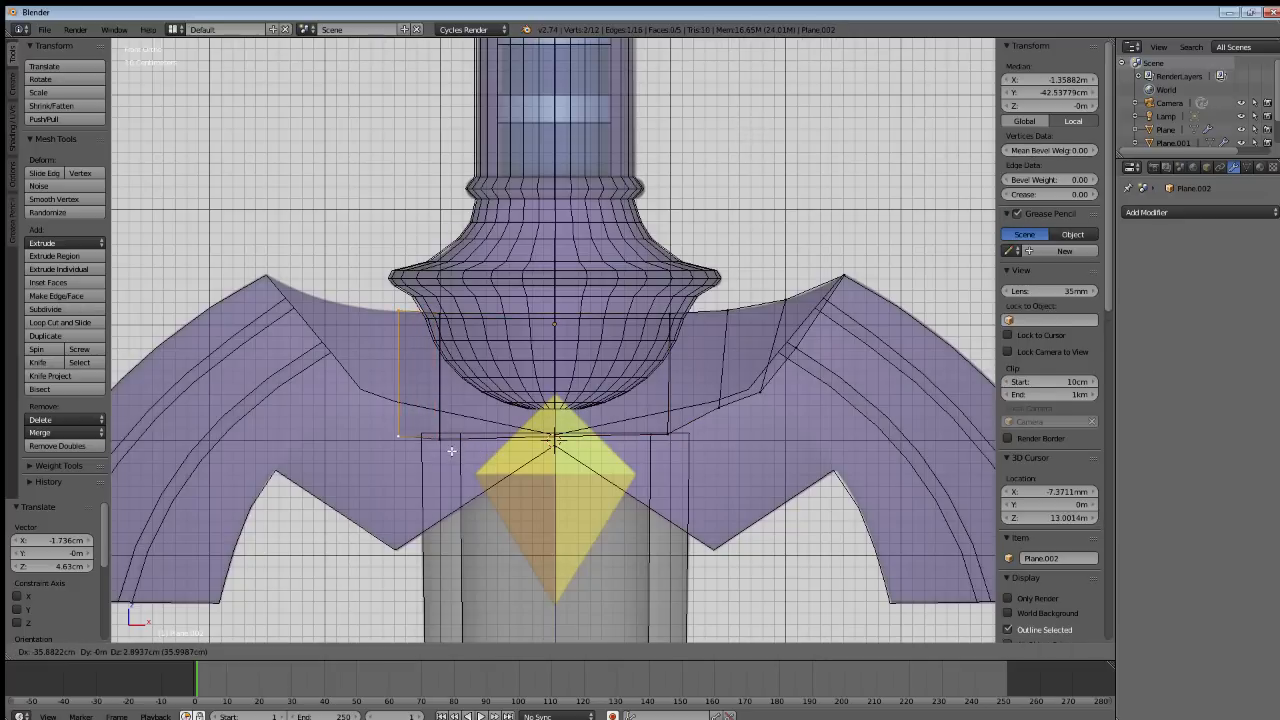
{"action": "left_click", "coordinate": [447, 452]}
{"action": "key", "text": "e"}
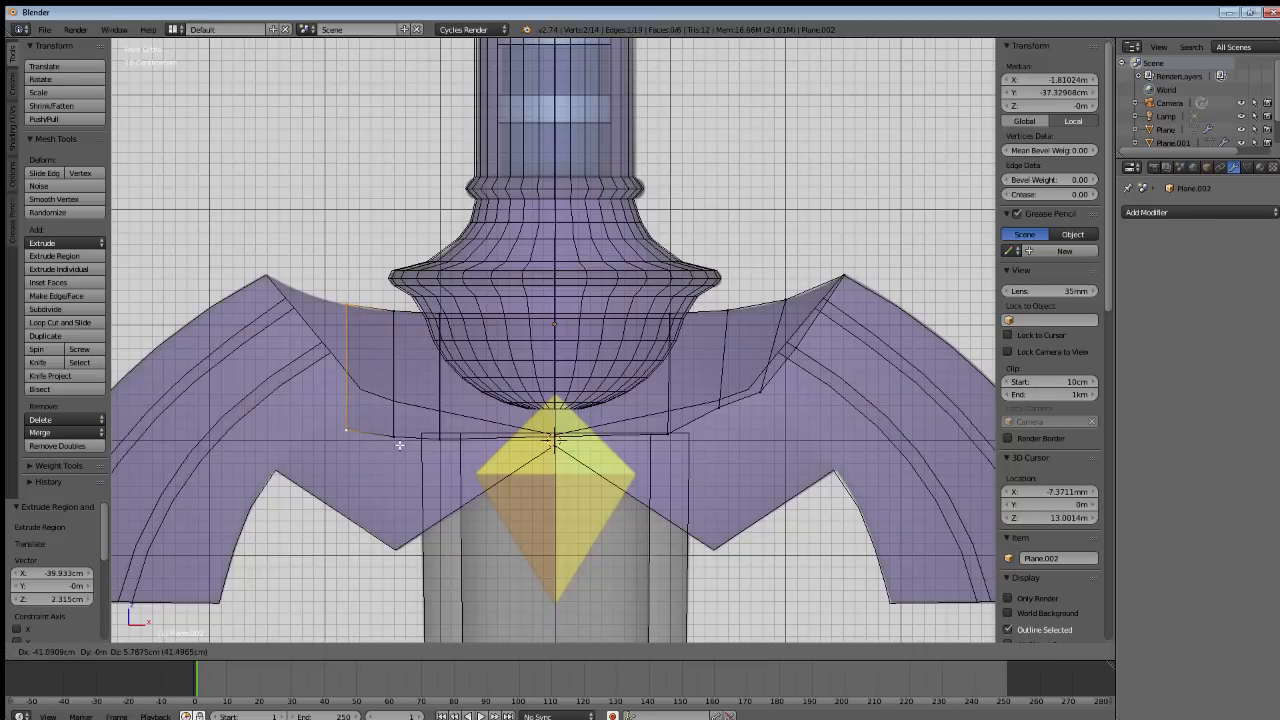
{"action": "left_click", "coordinate": [400, 443]}
{"action": "key", "text": "e"}
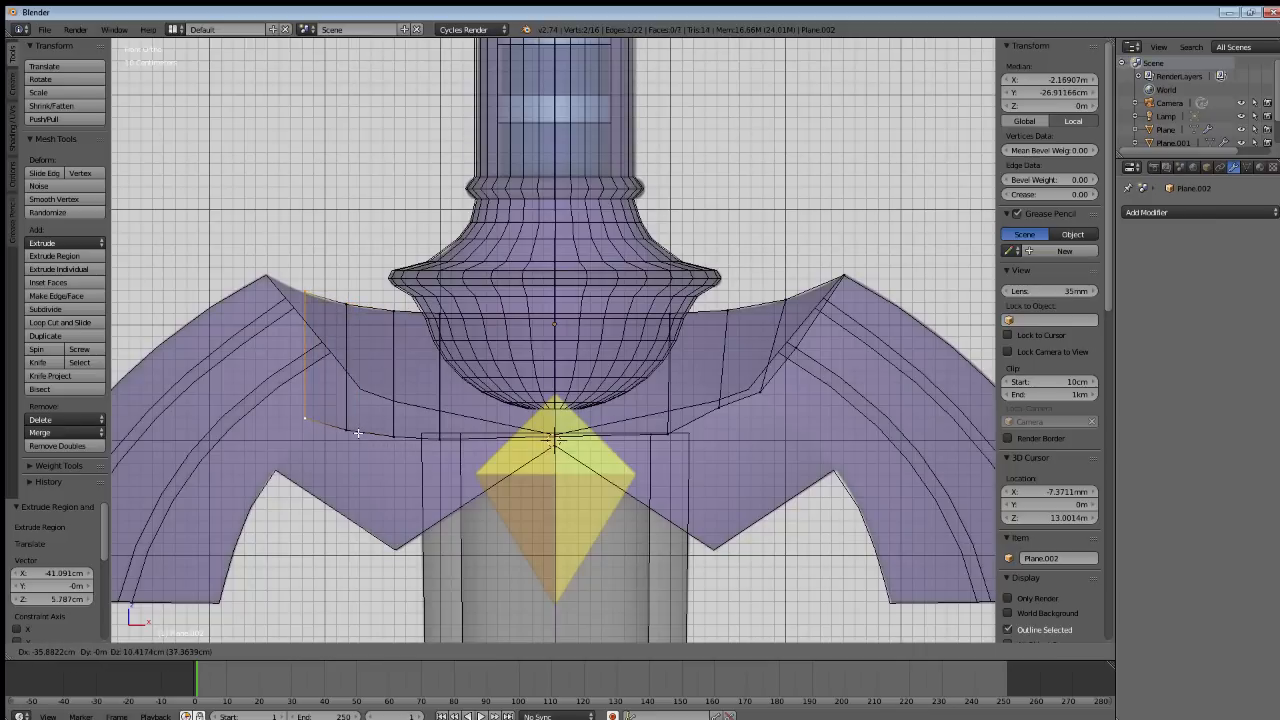
{"action": "left_click", "coordinate": [358, 432]}
{"action": "key", "text": "e"}
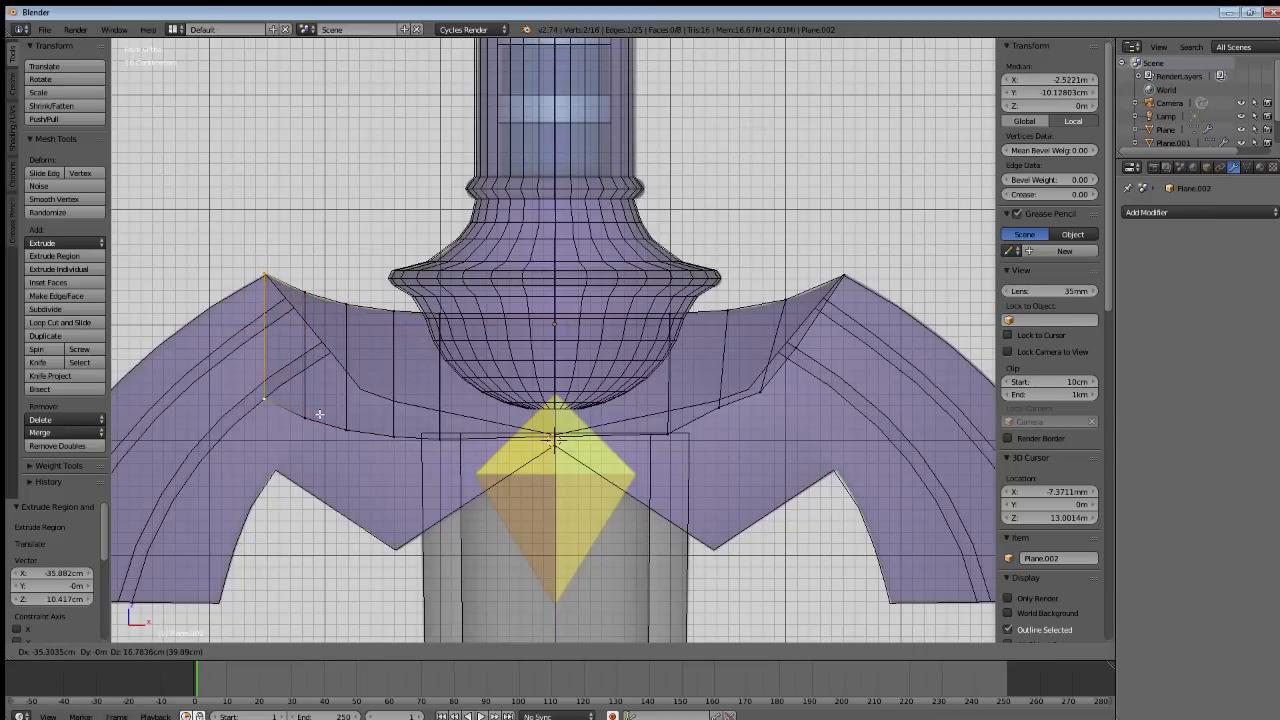
{"action": "left_click", "coordinate": [317, 418]}
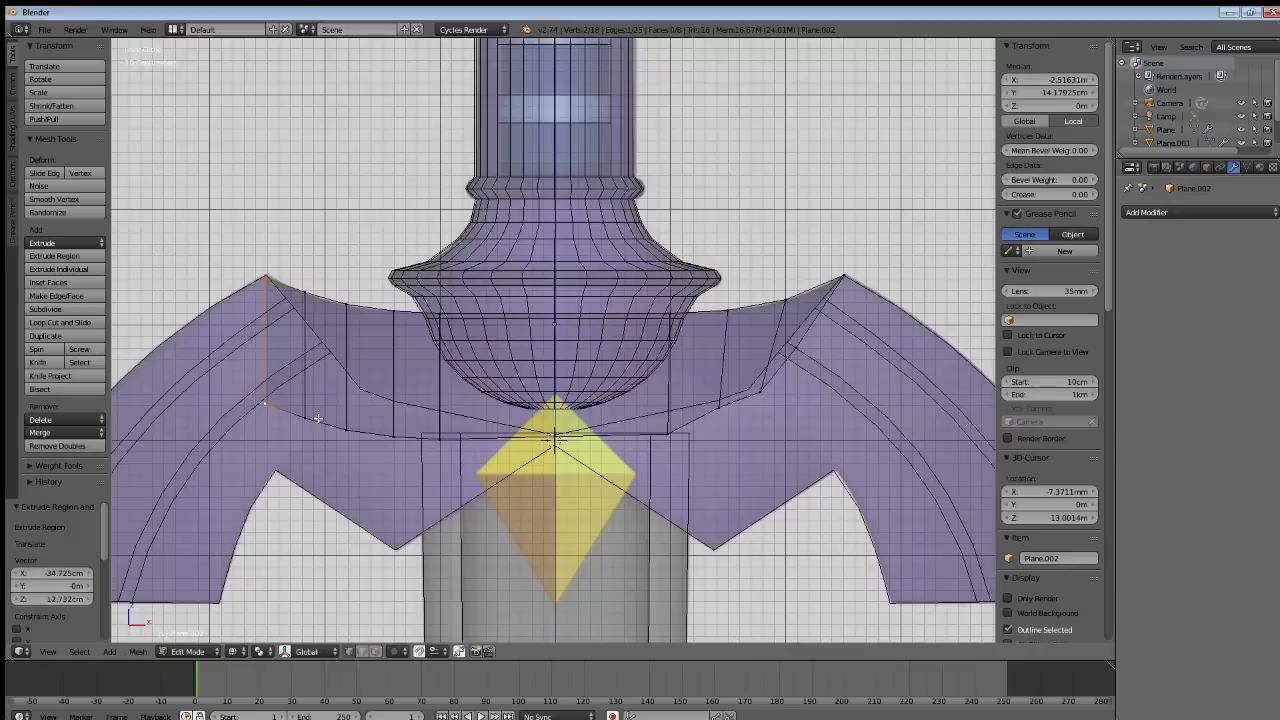
Raise the left extension's outermost lower vertex about 96.65 cm and its neighbor about 74.66 cm onto the guard's slanted inner edge.
{"action": "right_click", "coordinate": [268, 406]}
{"action": "key", "text": "g"}
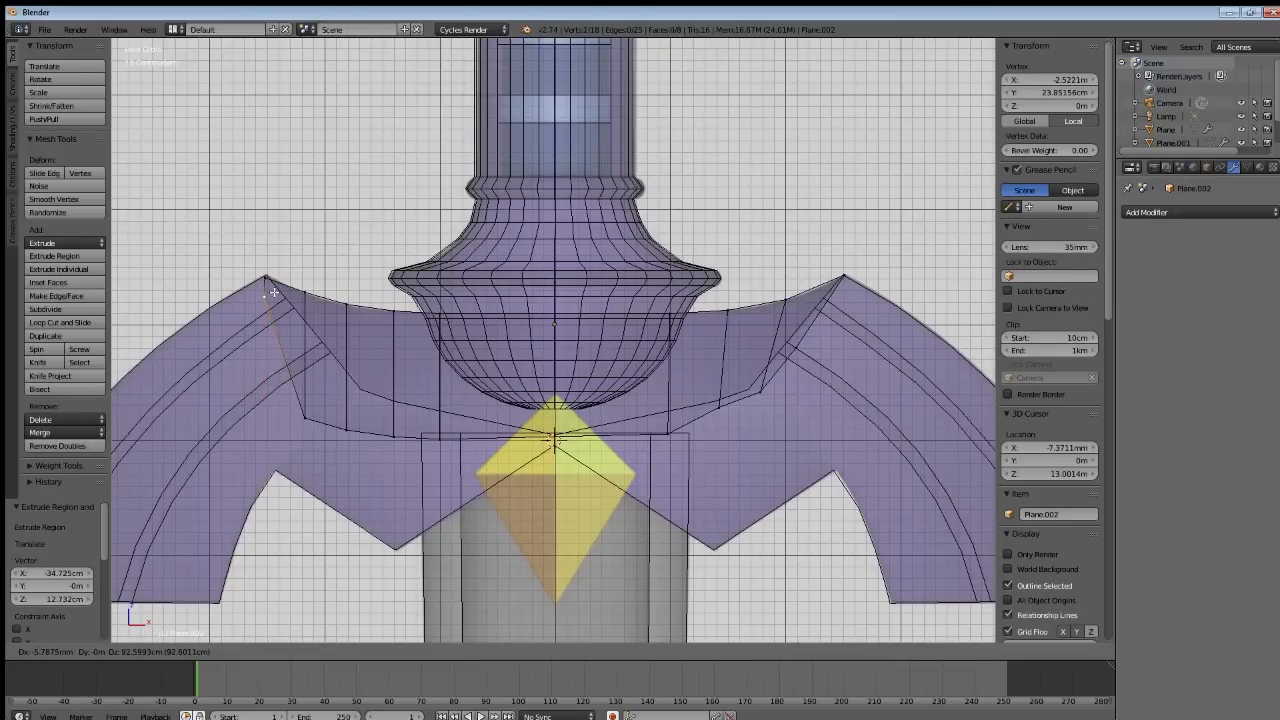
{"action": "left_click", "coordinate": [274, 288]}
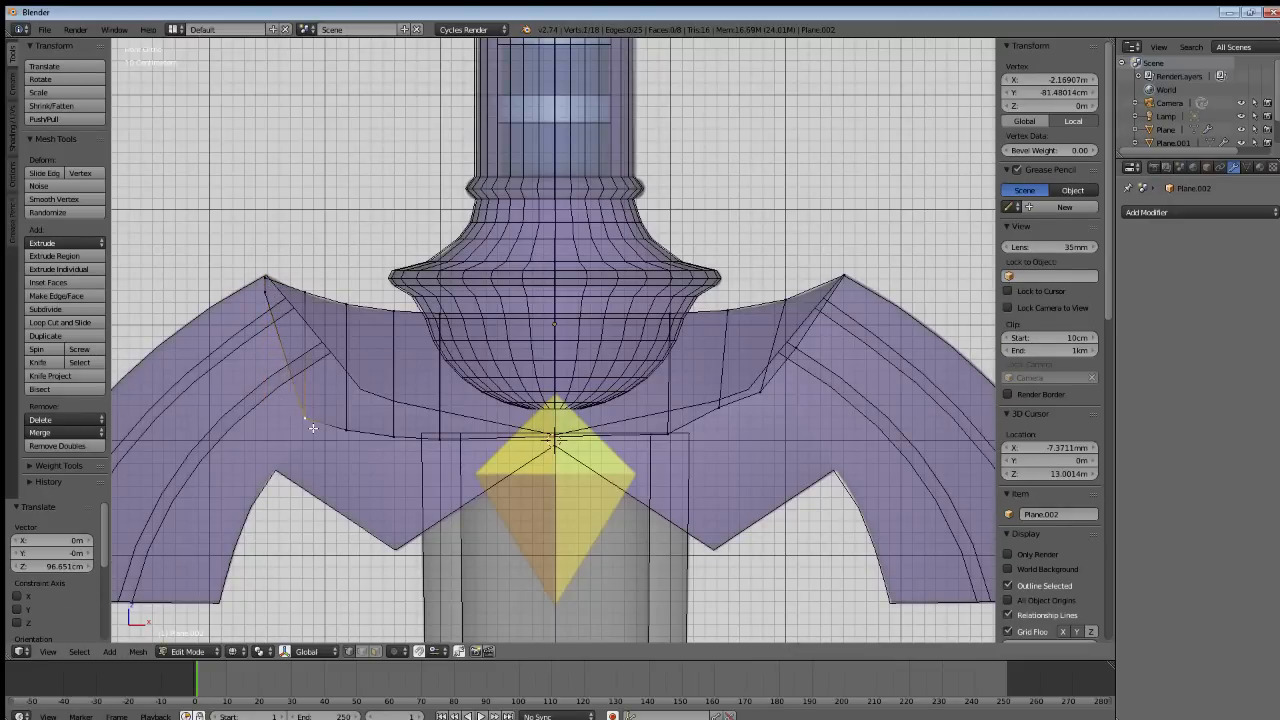
{"action": "key", "text": "shift+v"}
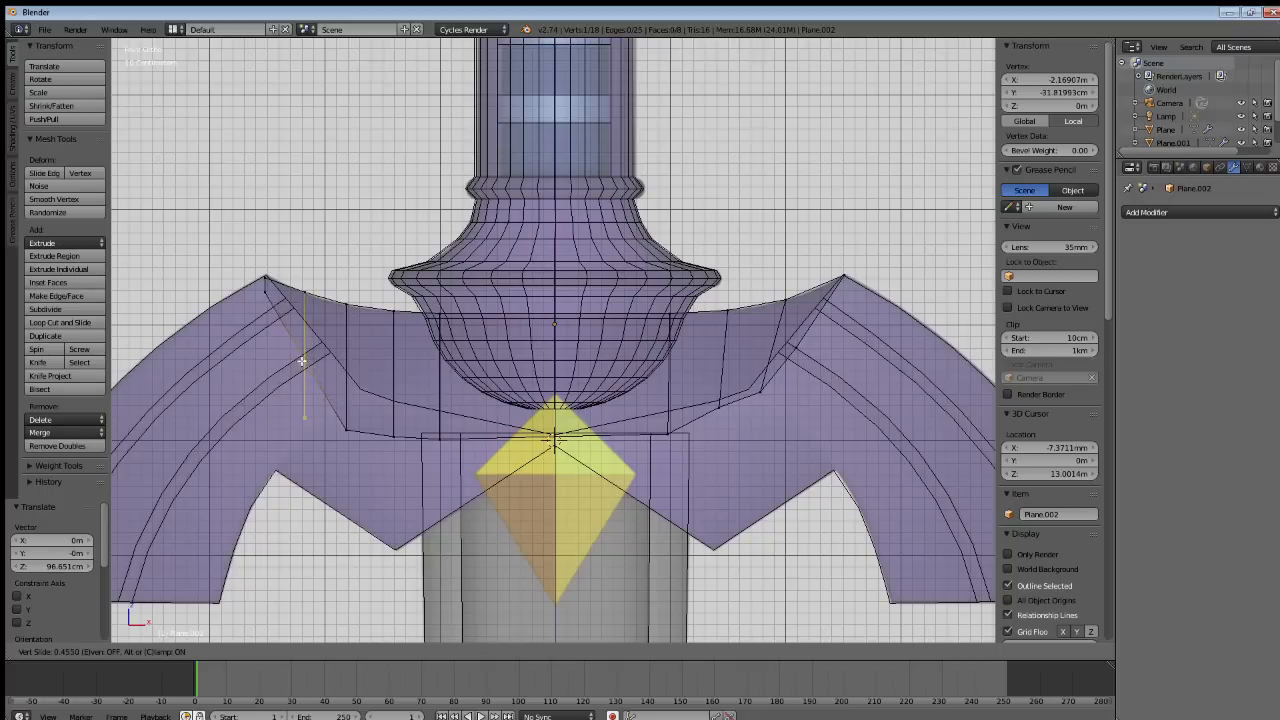
{"action": "left_click", "coordinate": [303, 363]}
{"action": "key", "text": "g"}
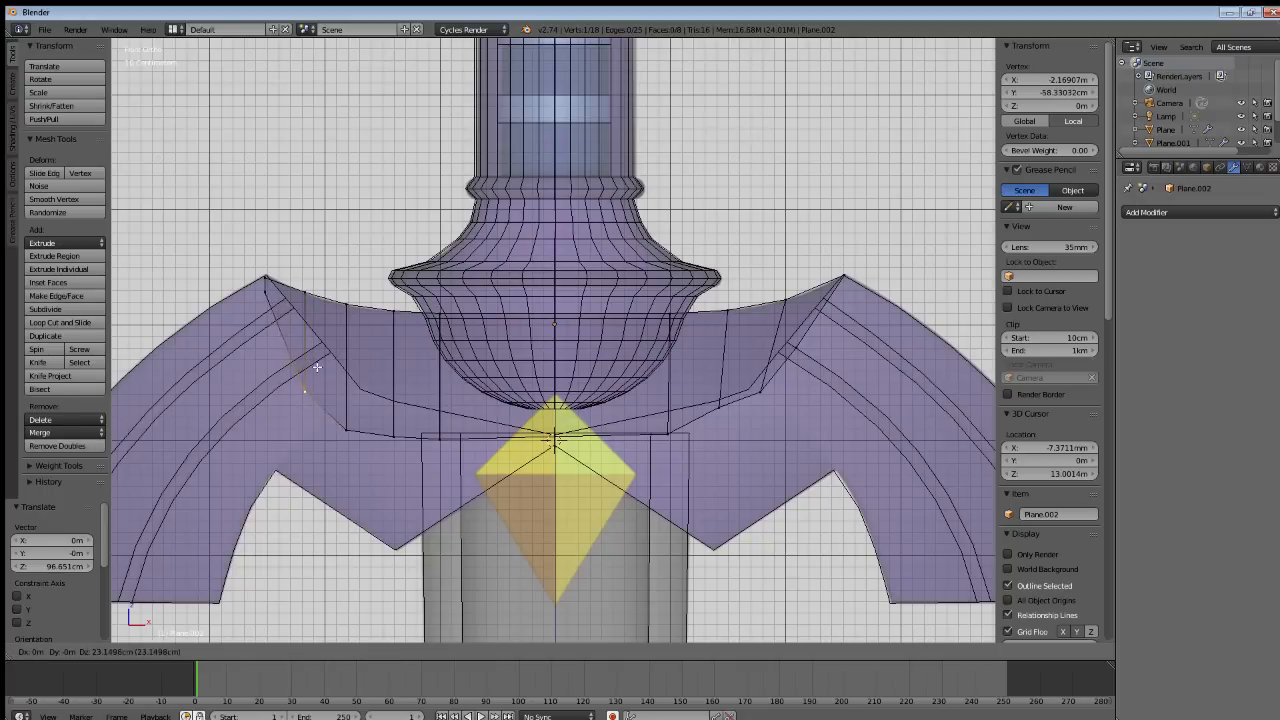
{"action": "left_click", "coordinate": [315, 317]}
Raise the left extension's third lower vertex about 41.09 cm and its innermost about 22.57 cm, and leave mesh editing.
{"action": "key", "text": "g"}
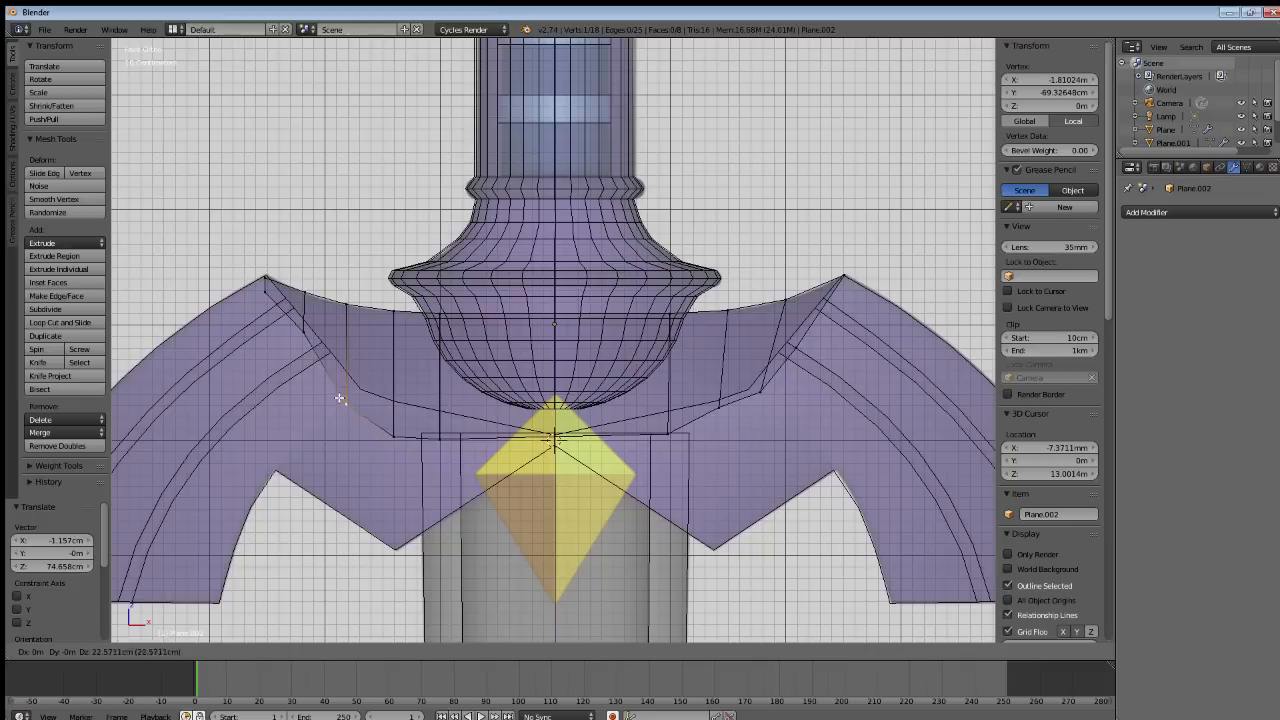
{"action": "left_click", "coordinate": [340, 380]}
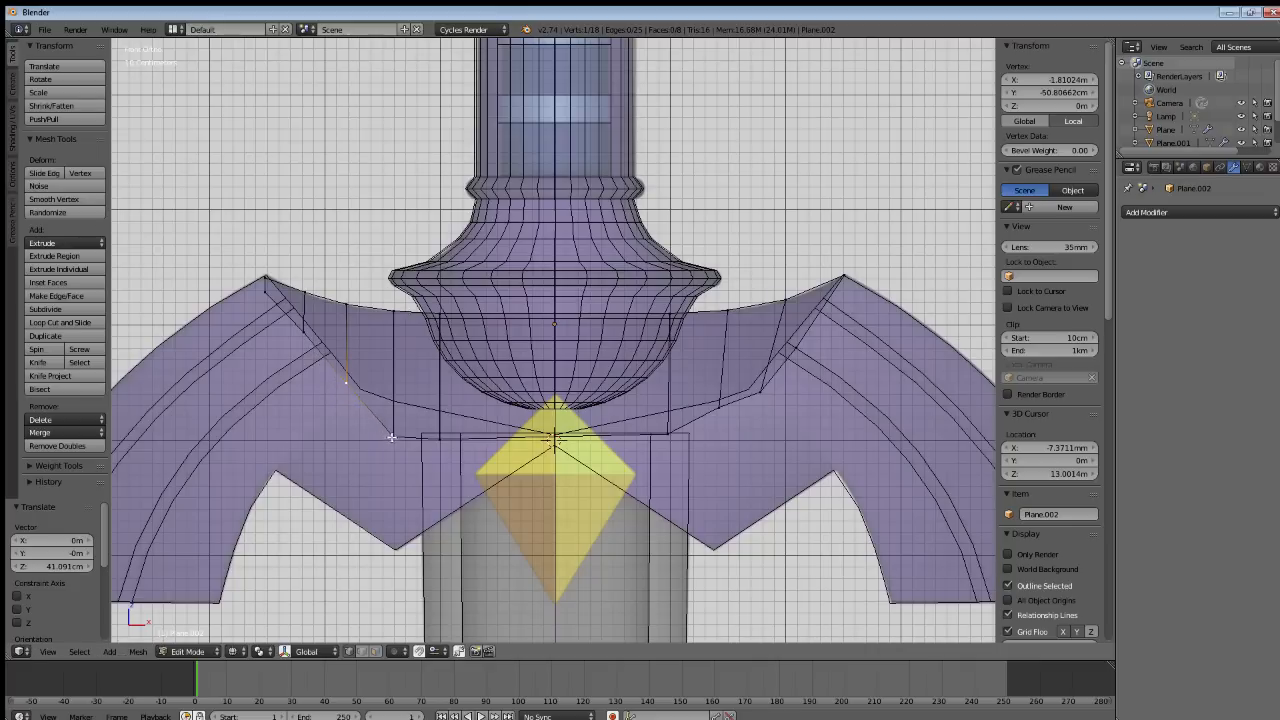
{"action": "key", "text": "g"}
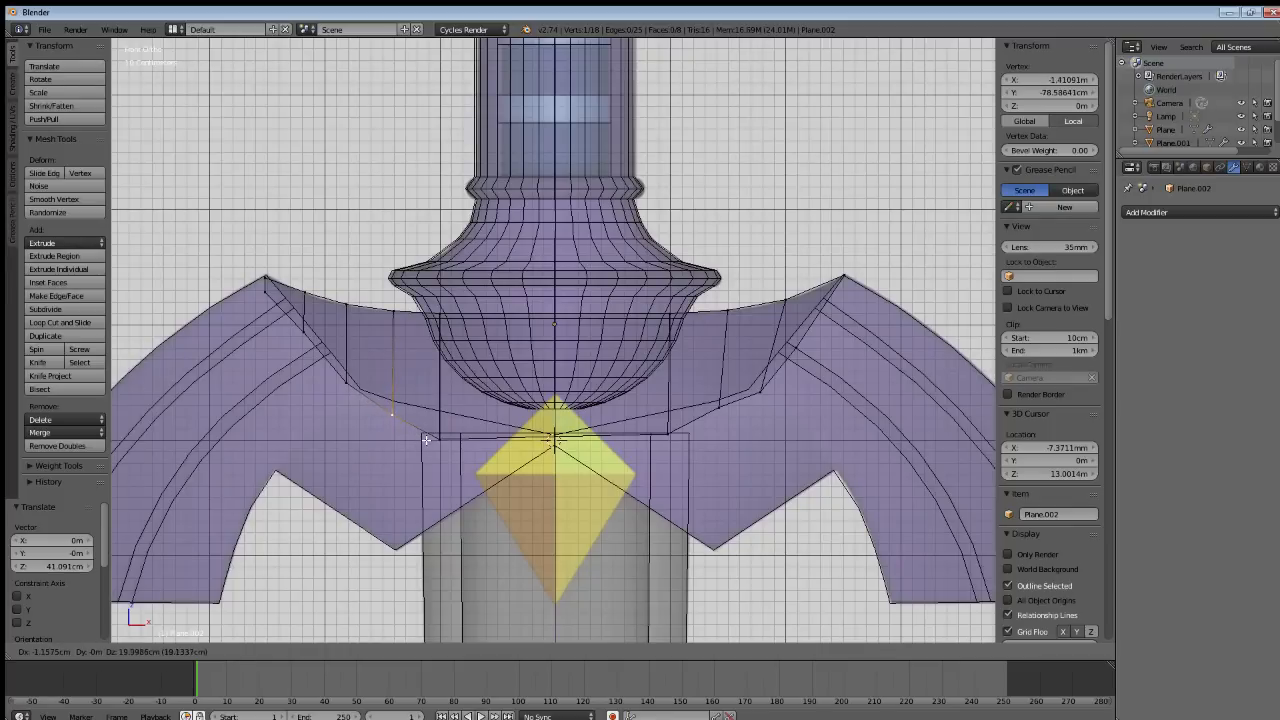
{"action": "left_click", "coordinate": [440, 441]}
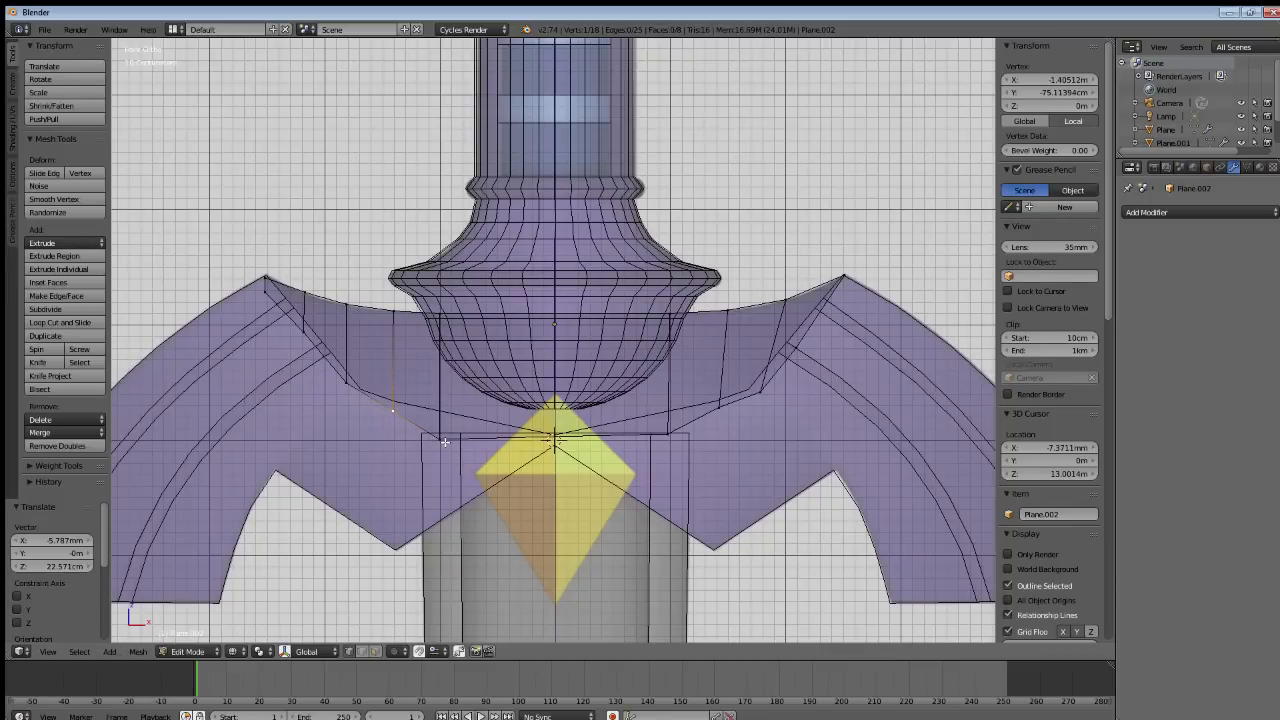
{"action": "key", "text": "Tab"}
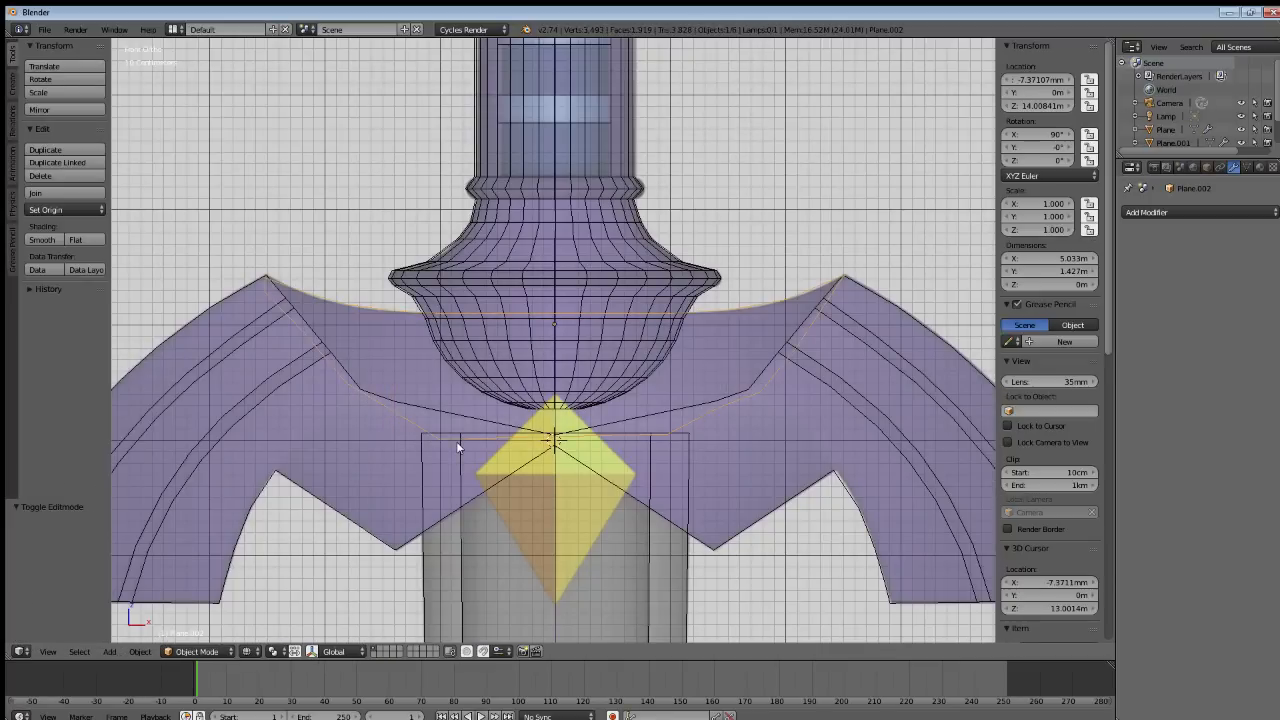
Show the model in solid shading and rotate the flat panel about 5.28° around the global X axis.
{"action": "key", "text": "z"}
{"action": "mouse_move", "coordinate": [560, 400]}
{"action": "middle_mouse_down"}
{"action": "mouse_move", "coordinate": [478, 436]}
{"action": "mouse_move", "coordinate": [580, 429]}
{"action": "mouse_move", "coordinate": [540, 443]}
{"action": "middle_mouse_up"}
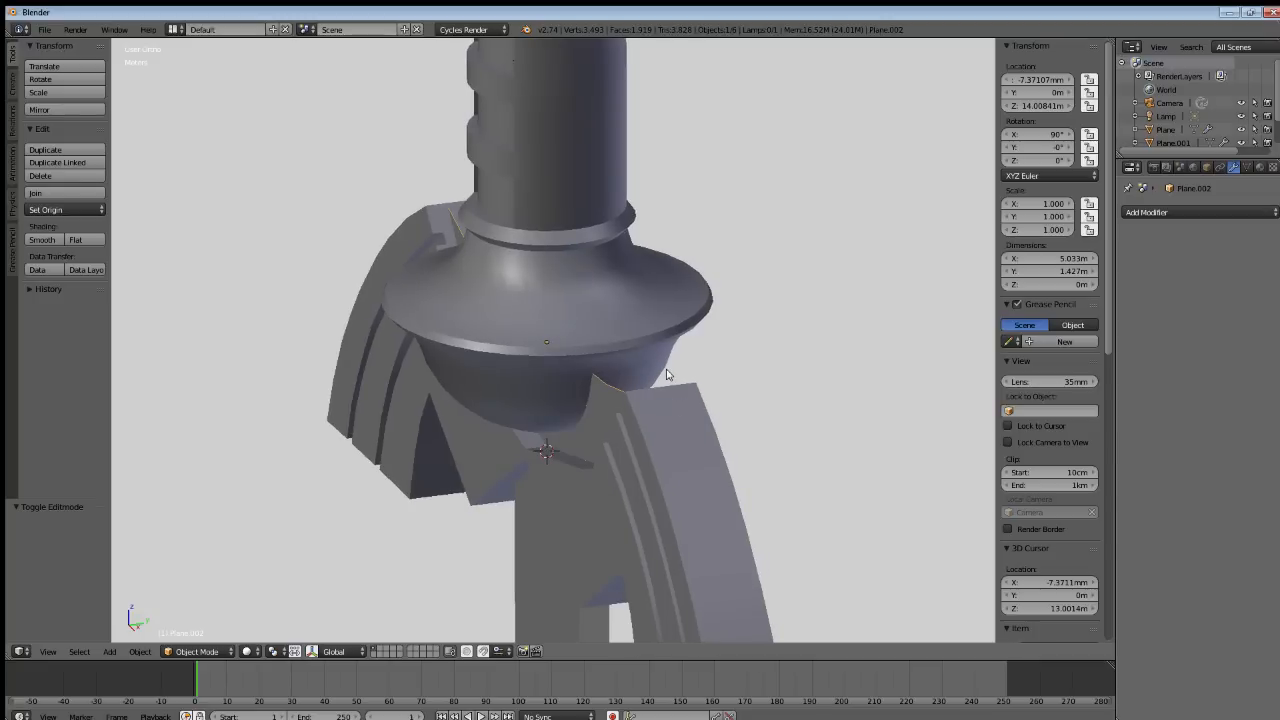
{"action": "key", "text": "r"}
{"action": "key", "text": "x"}
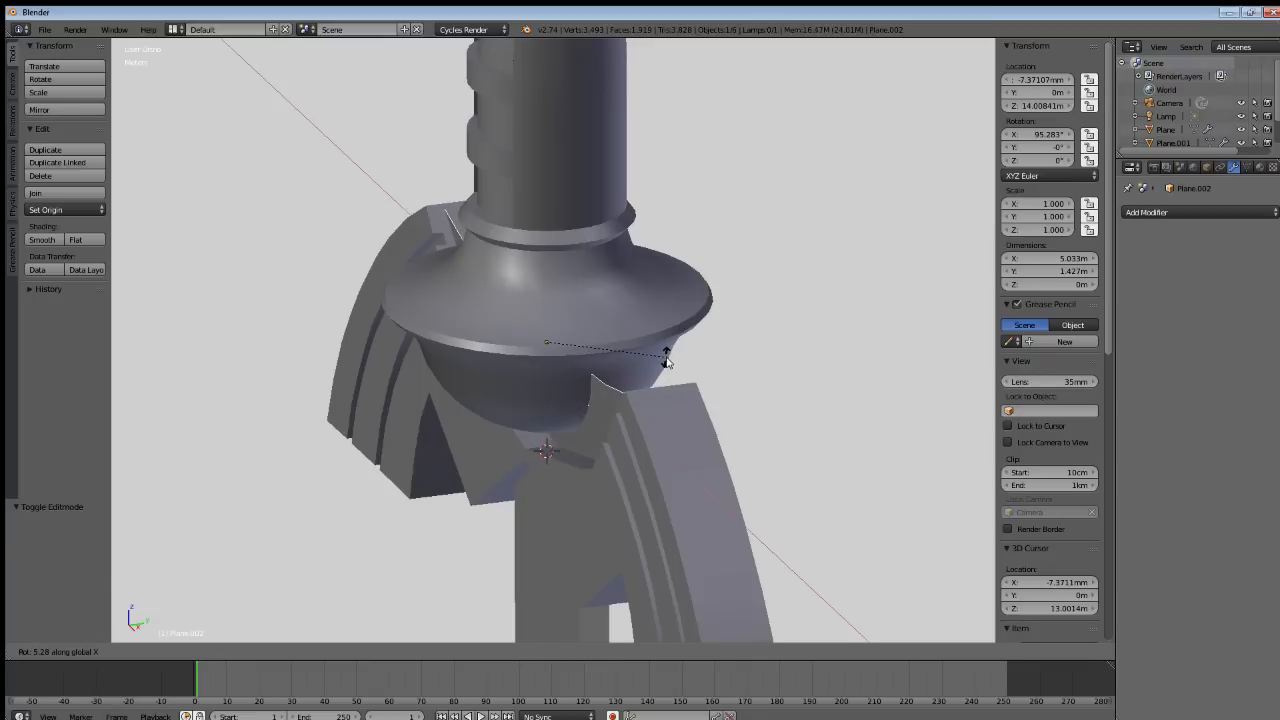
{"action": "left_click", "coordinate": [666, 361]}
{"action": "key", "text": "g"}
{"action": "key", "text": "x"}
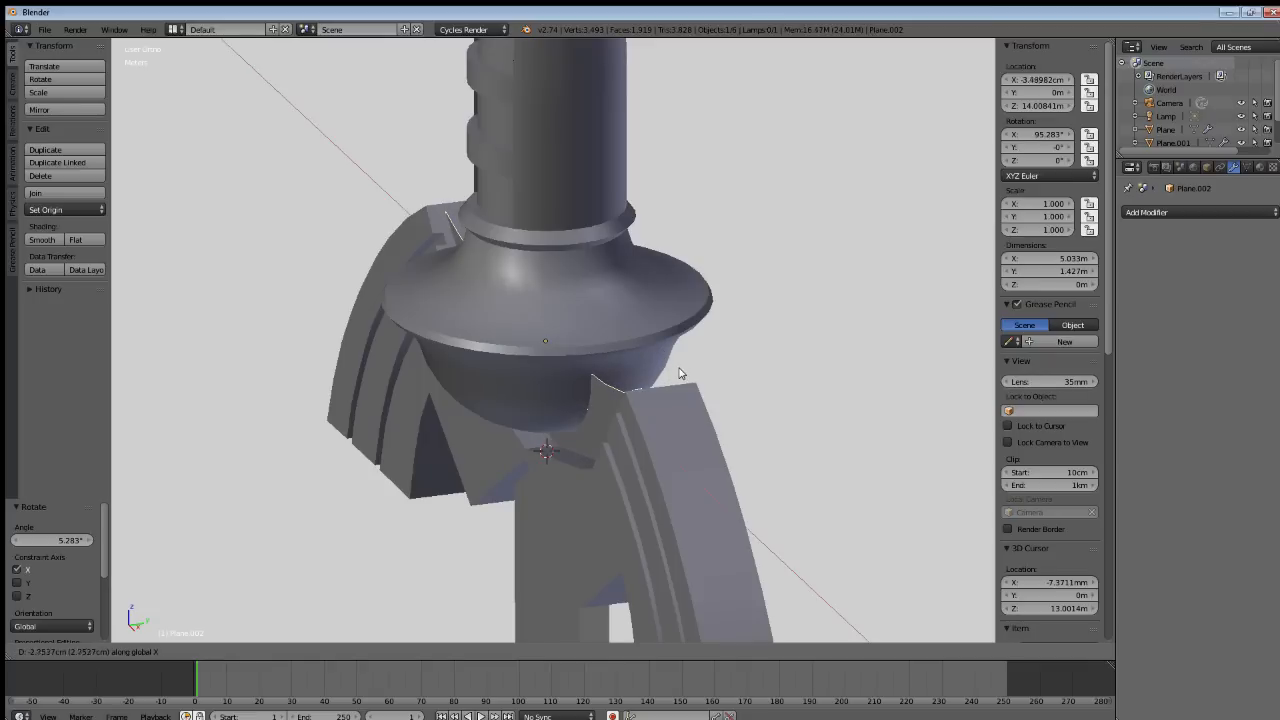
{"action": "right_click", "coordinate": [679, 373]}
Move the tilted panel about -7.59 cm along the global Y axis toward the guard's outer face.
{"action": "key", "text": "g"}
{"action": "key", "text": "y"}
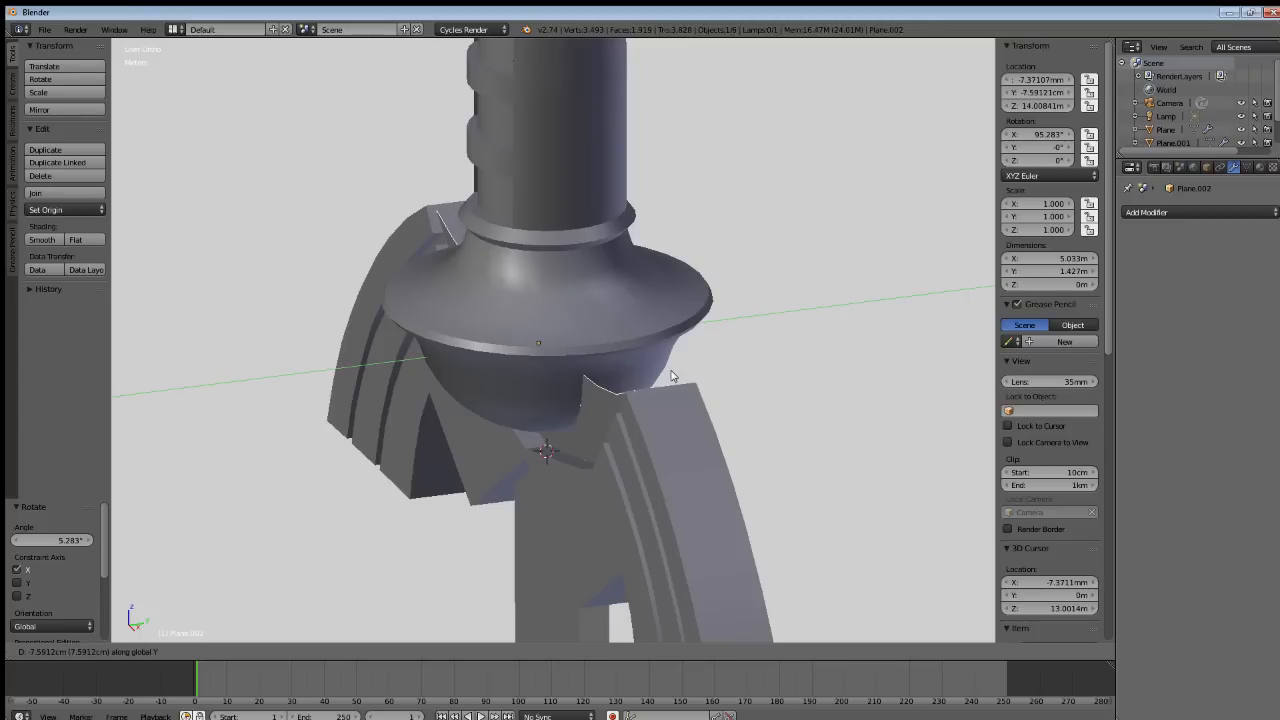
{"action": "left_click", "coordinate": [672, 376]}
Duplicate the tilted panel and place the copy about 31.93 cm along Y, toward the guard's opposite face.
{"action": "middle_click_drag", "start_coordinate": [666, 434], "coordinate": [490, 462]}
{"action": "key", "text": "a"}
{"action": "scroll", "coordinate": [523, 423], "scroll_direction": "up", "scroll_amount": 4}
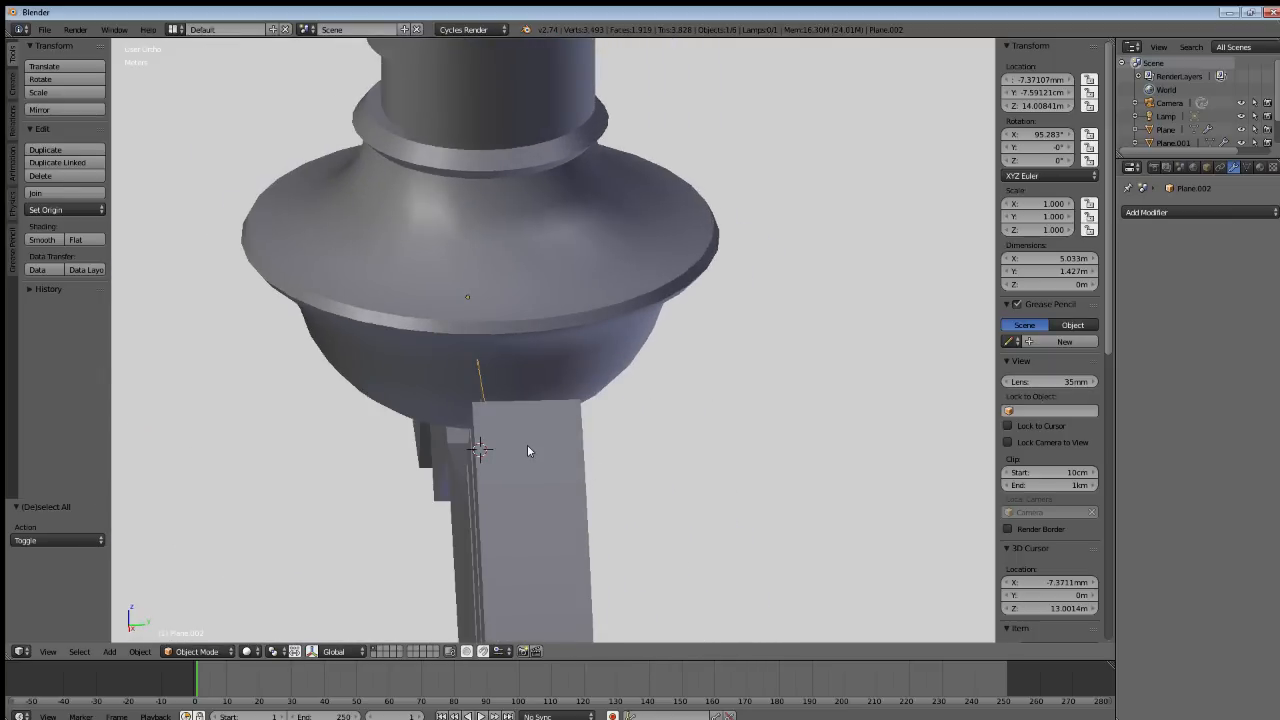
{"action": "key", "text": "shift+d"}
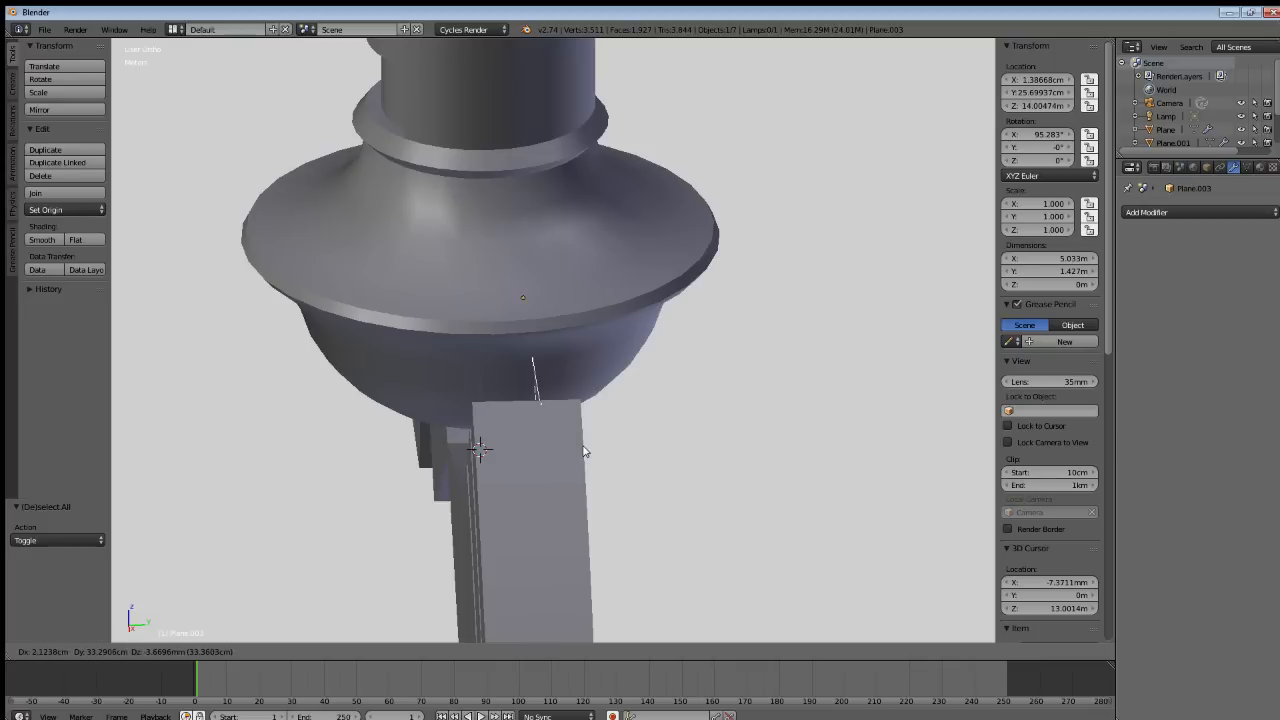
{"action": "key", "text": "y"}
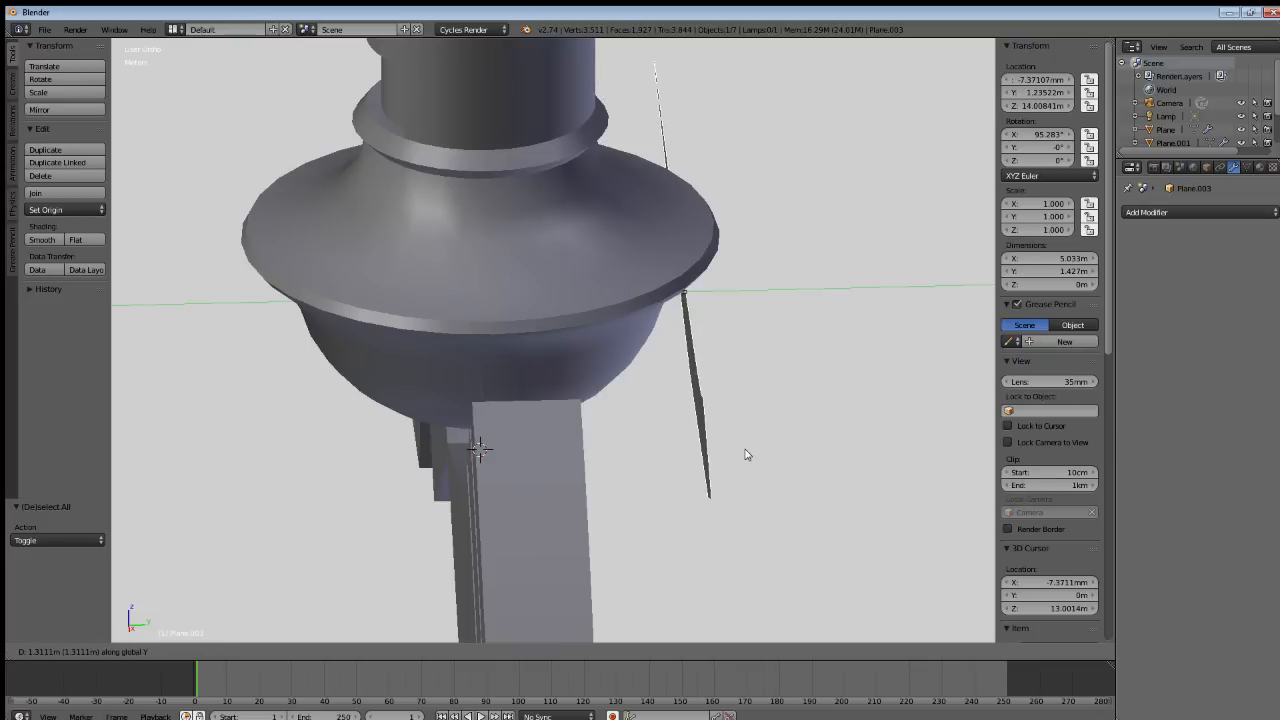
{"action": "left_click", "coordinate": [581, 440]}
Rotate the duplicated panel about -16.81° around the global X axis so it leans the opposite way.
{"action": "middle_click_drag", "start_coordinate": [581, 440], "coordinate": [528, 452]}
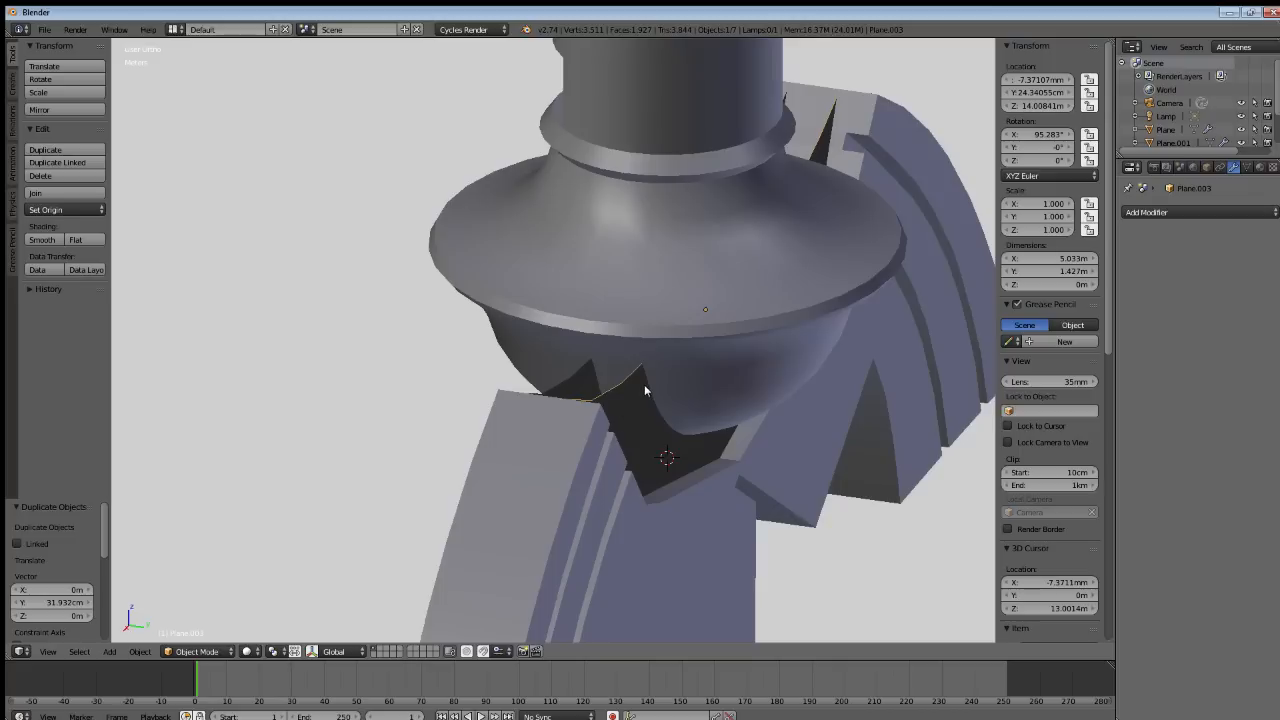
{"action": "key", "text": "r"}
{"action": "key", "text": "x"}
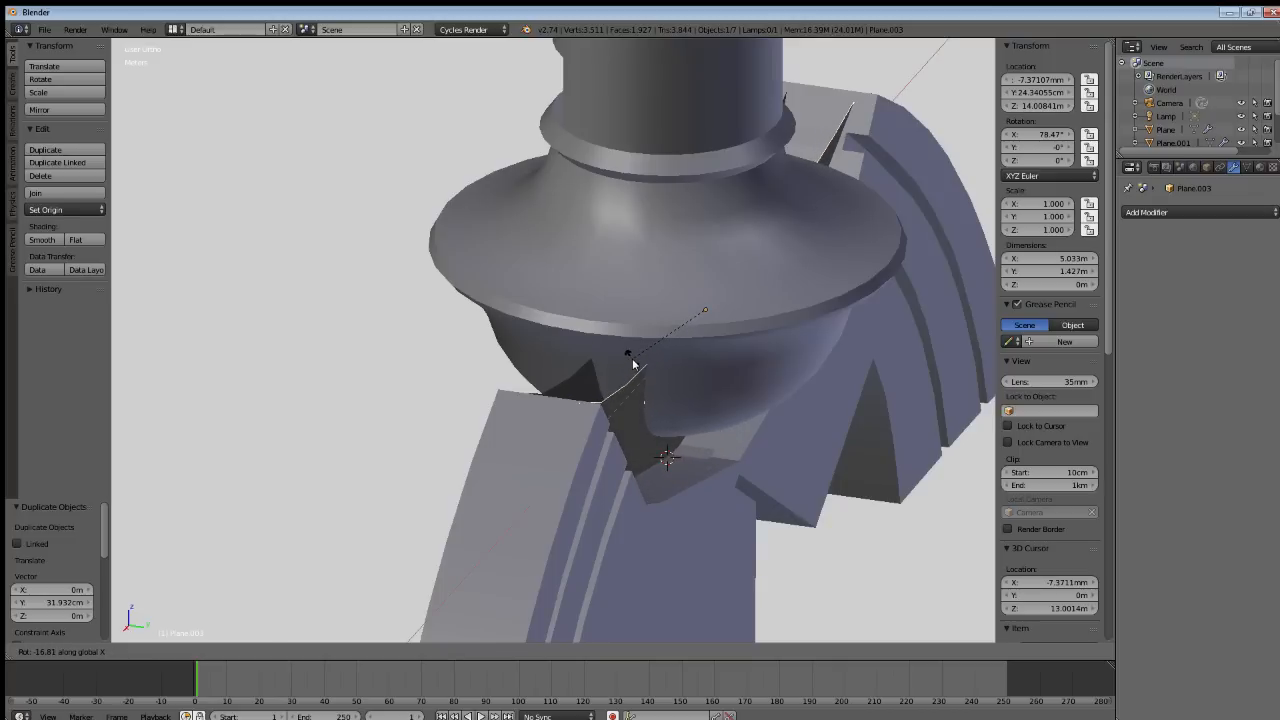
{"action": "left_click", "coordinate": [633, 364]}
Move the duplicated panel about 11.7 cm along Y toward the guard's far face.
{"action": "middle_click_drag", "start_coordinate": [633, 364], "coordinate": [640, 414]}
{"action": "key", "text": "g"}
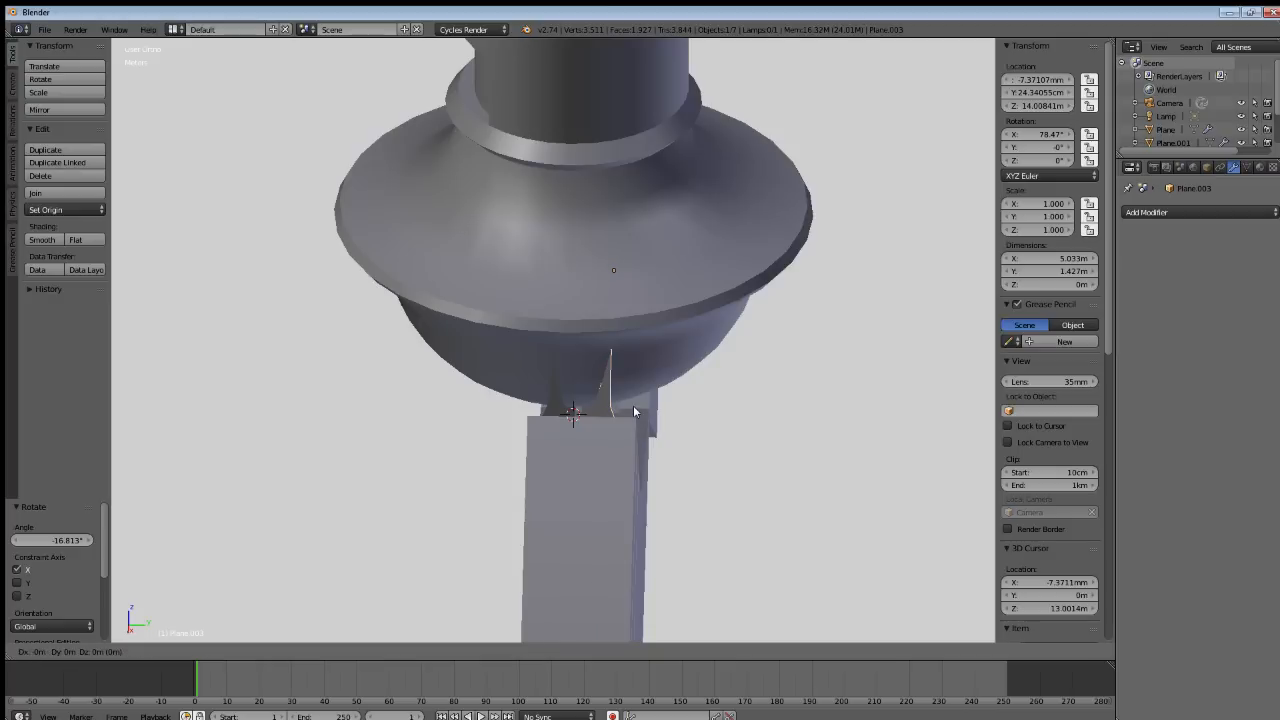
{"action": "key", "text": "y"}
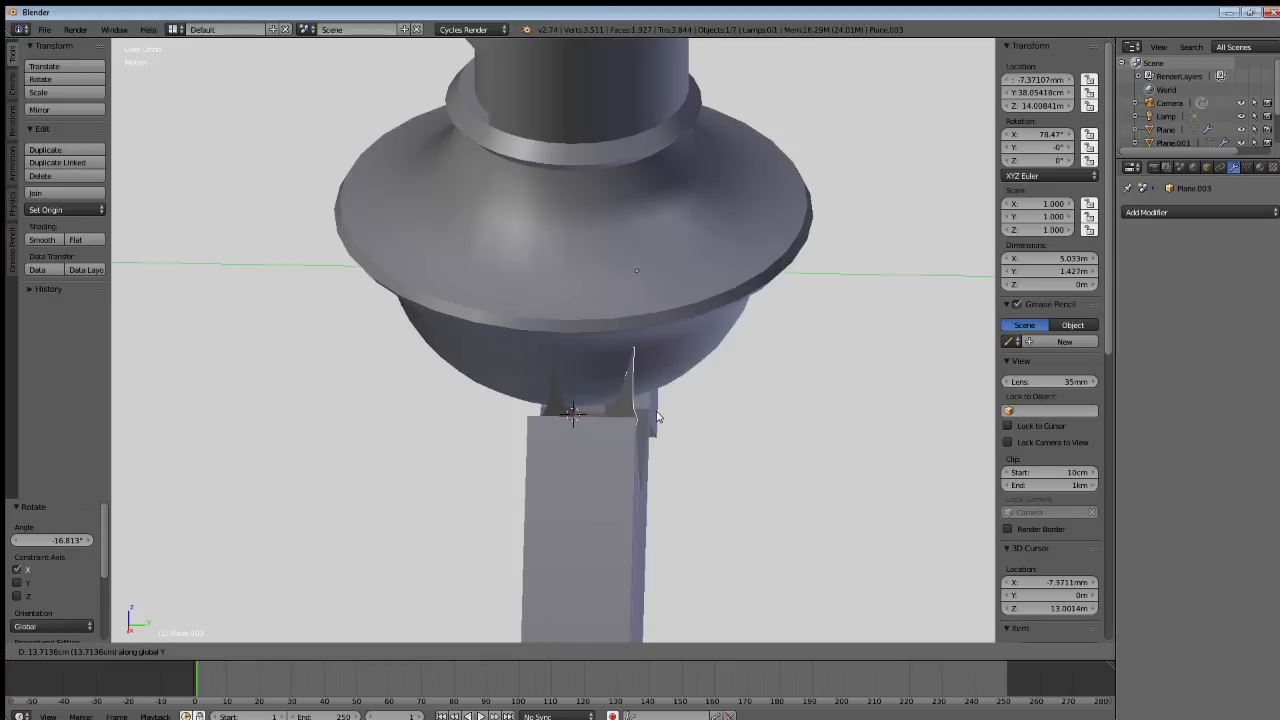
{"action": "left_click", "coordinate": [648, 448]}
{"action": "middle_click_drag", "start_coordinate": [640, 490], "coordinate": [608, 477]}
{"action": "key", "text": "g"}
{"action": "key", "text": "z"}
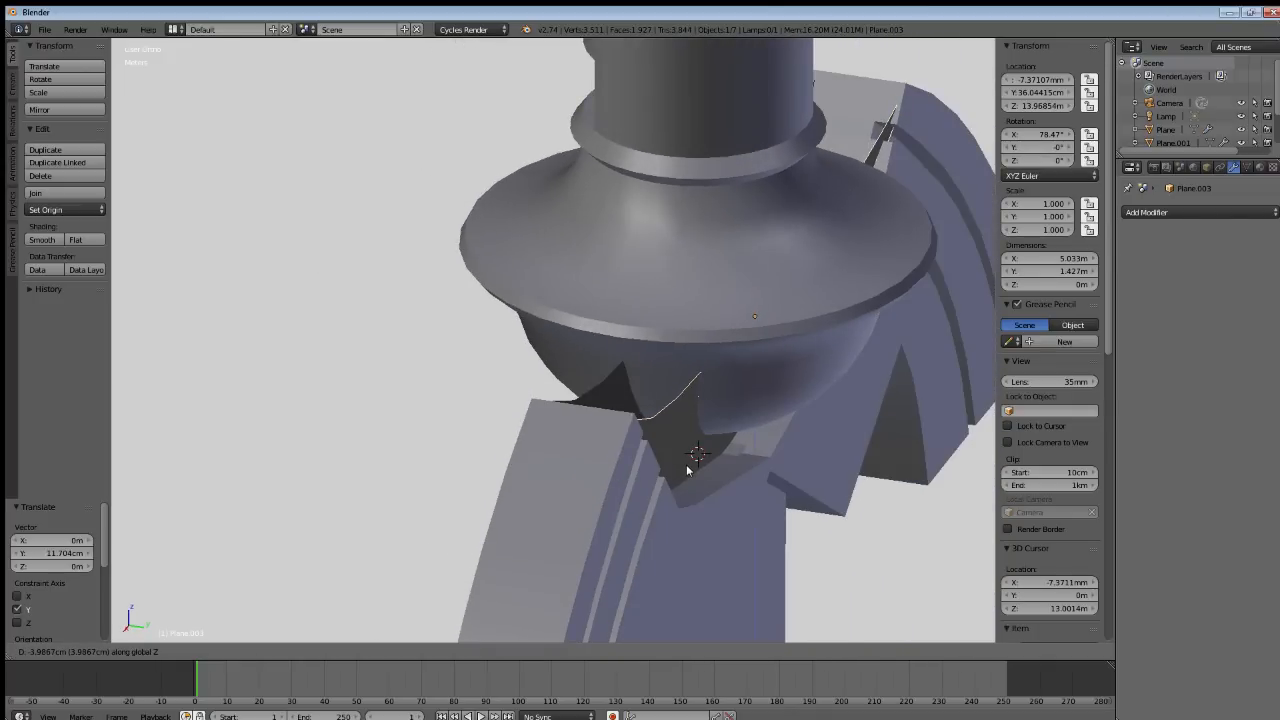
{"action": "key", "text": "Escape"}
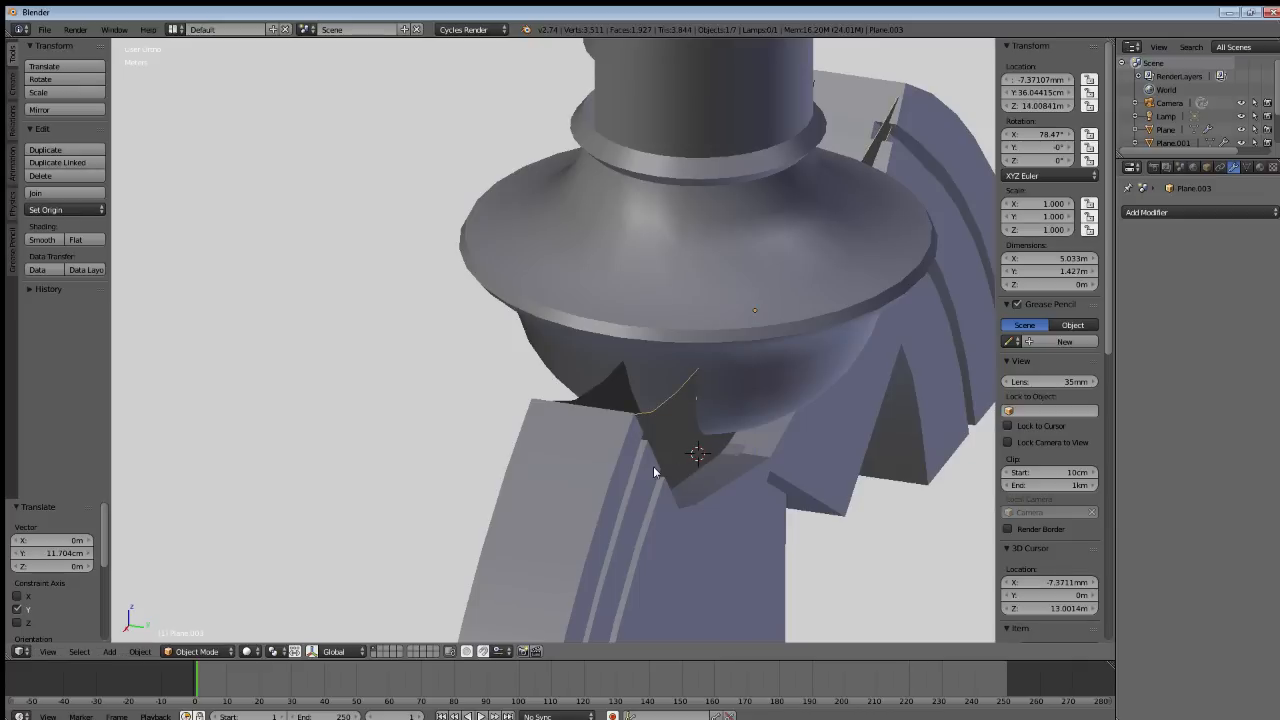
Move the duplicated panel another 13.22 cm or so along Y and rotate it about 4.94° around X.
{"action": "key", "text": "g"}
{"action": "key", "text": "y"}
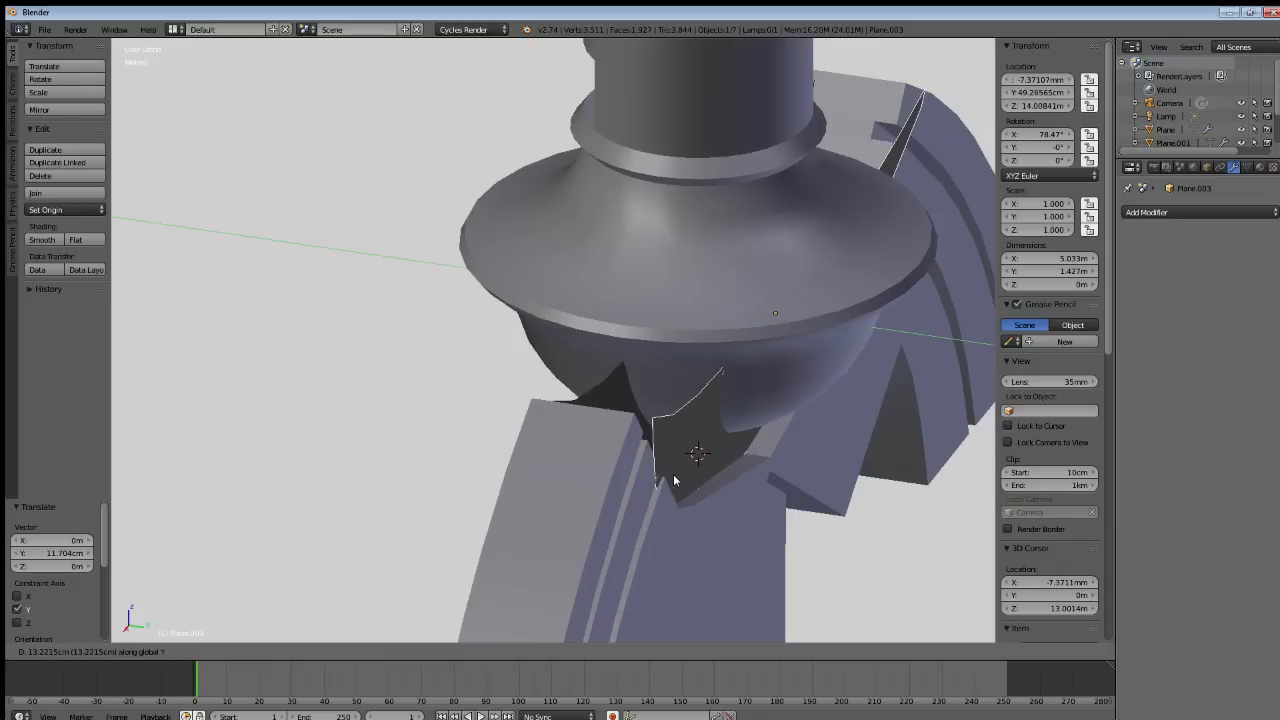
{"action": "left_click", "coordinate": [674, 480]}
{"action": "key", "text": "r"}
{"action": "key", "text": "x"}
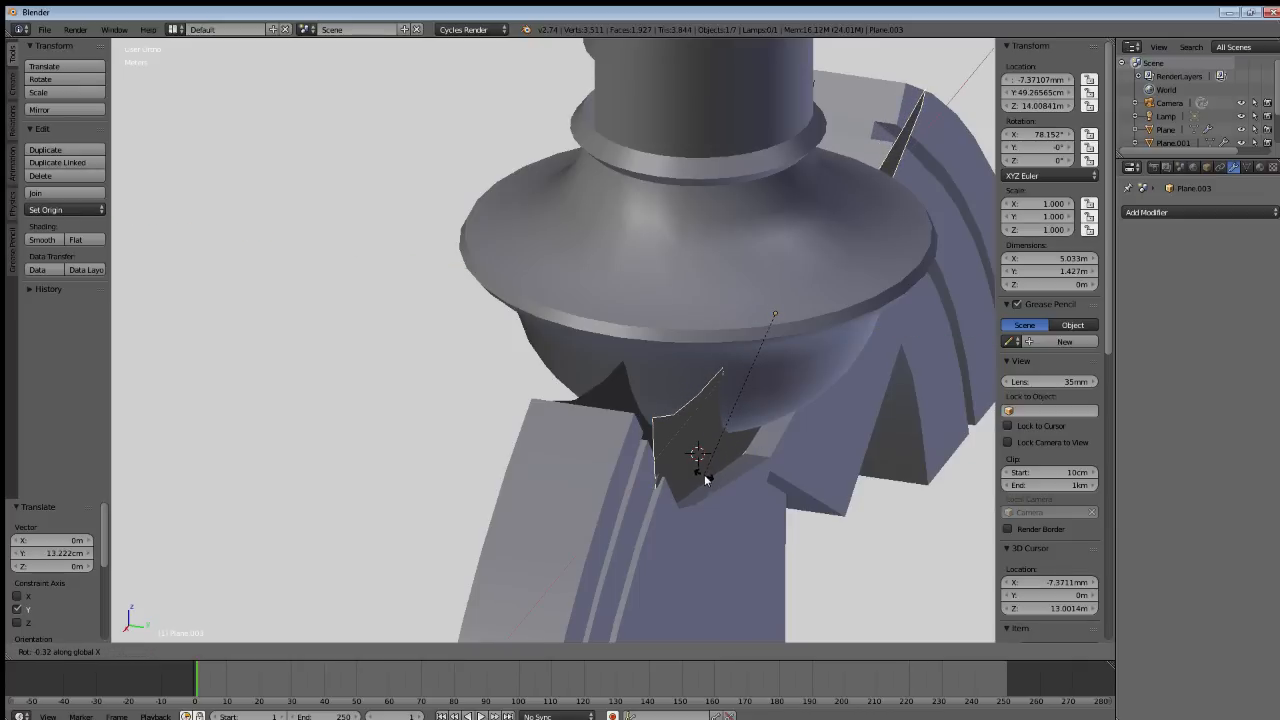
{"action": "left_click", "coordinate": [716, 481]}
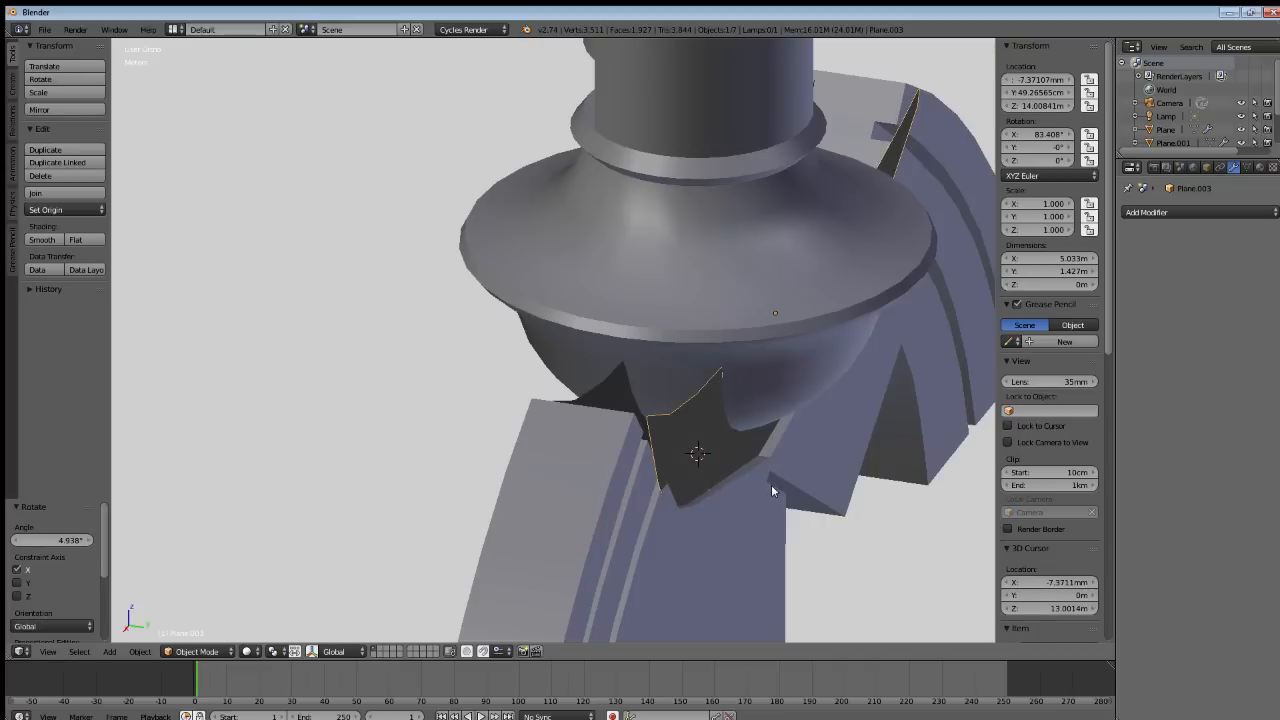
{"action": "key", "text": "g"}
{"action": "key", "text": "x"}
{"action": "right_click", "coordinate": [766, 485]}
Move the duplicated panel back about 10.41 cm along Y to sit against the guard's face.
{"action": "key", "text": "g"}
{"action": "key", "text": "y"}
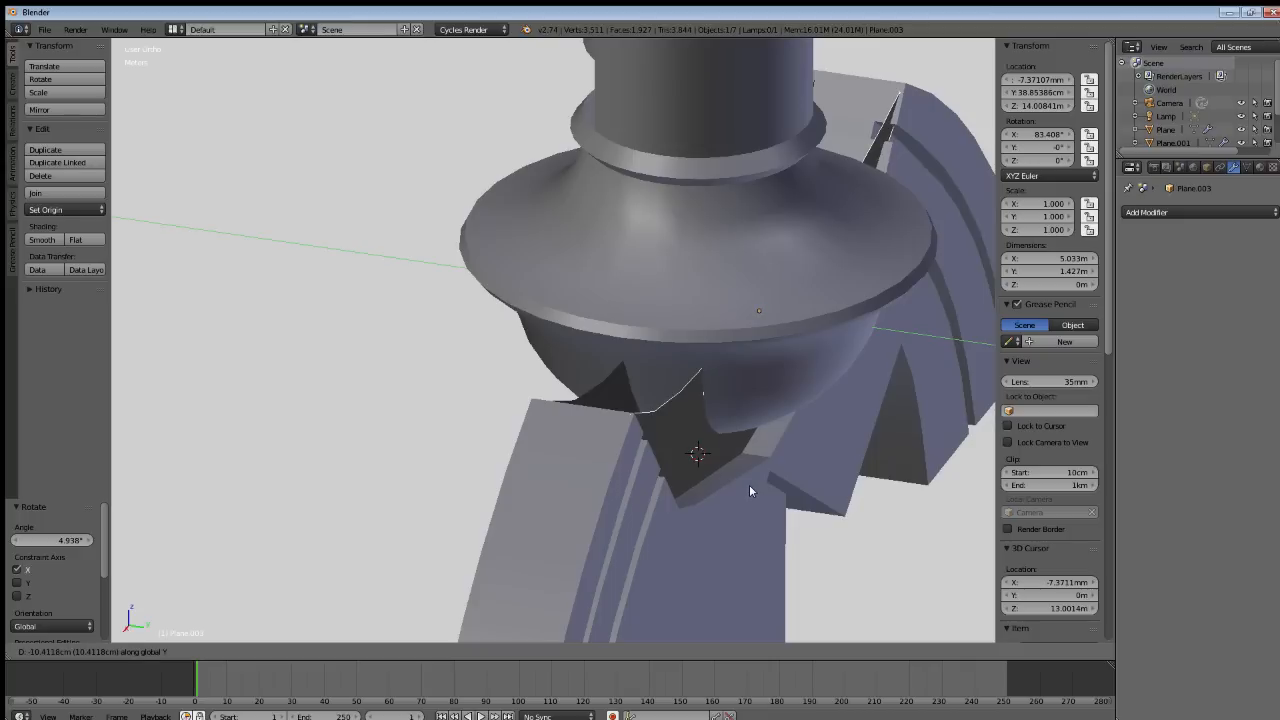
{"action": "left_click", "coordinate": [749, 486]}
Open the duplicated panel's mesh for editing and show the model in wireframe.
{"action": "middle_click_drag", "start_coordinate": [681, 491], "coordinate": [740, 488]}
{"action": "key", "text": "Tab"}
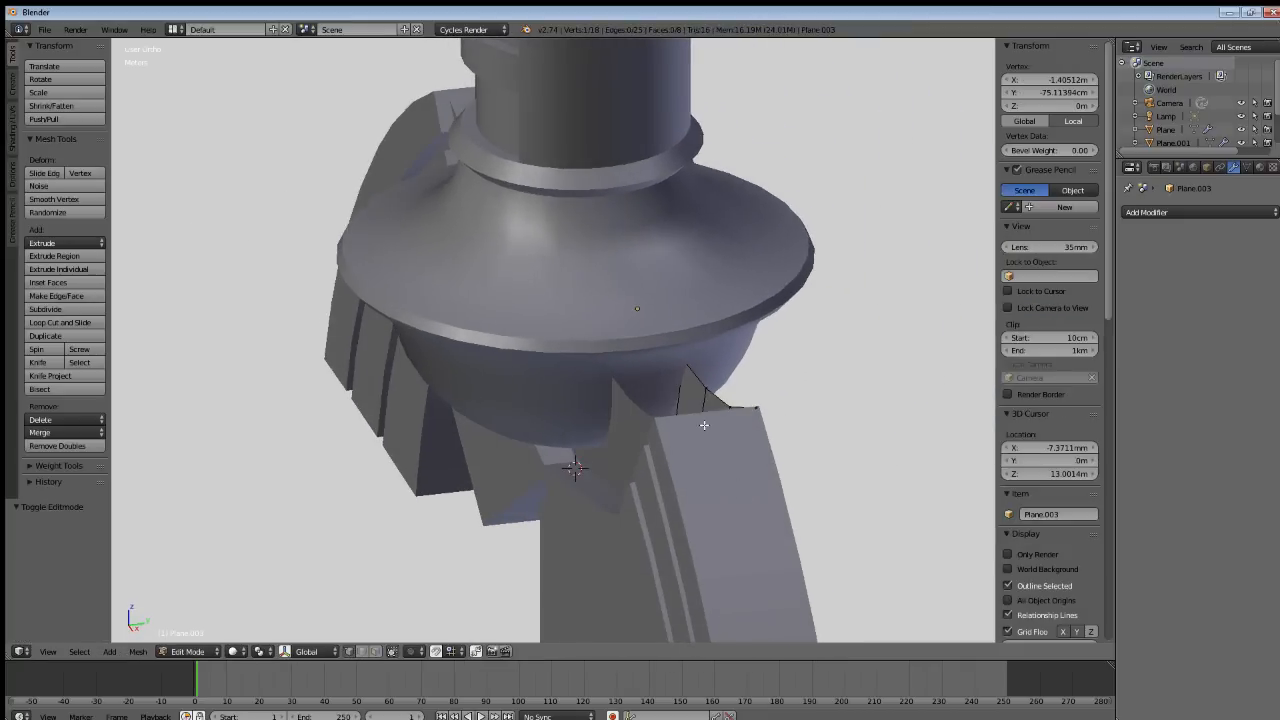
{"action": "mouse_move", "coordinate": [705, 427]}
{"action": "middle_mouse_down"}
{"action": "mouse_move", "coordinate": [715, 465]}
{"action": "mouse_move", "coordinate": [786, 486]}
{"action": "mouse_move", "coordinate": [678, 494]}
{"action": "middle_mouse_up"}
{"action": "key", "text": "z"}
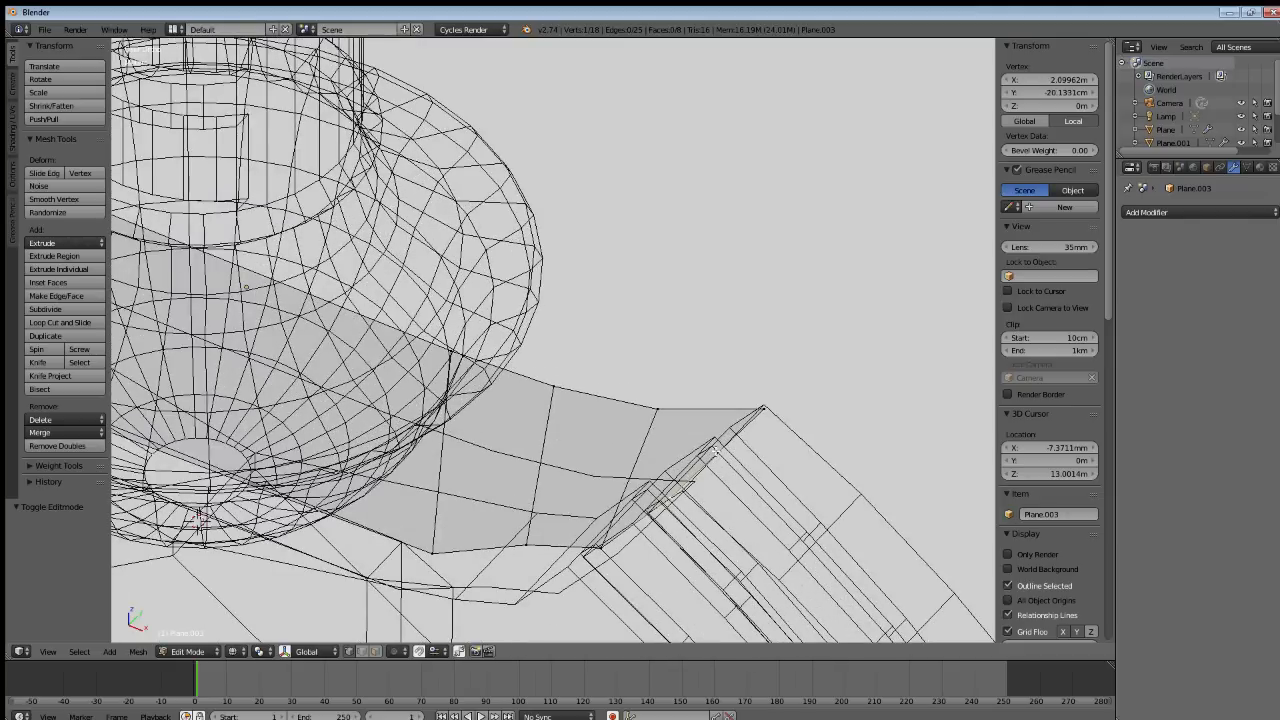
{"action": "right_click", "coordinate": [759, 412], "text": "shift"}
{"action": "right_click", "coordinate": [660, 412], "text": "shift"}
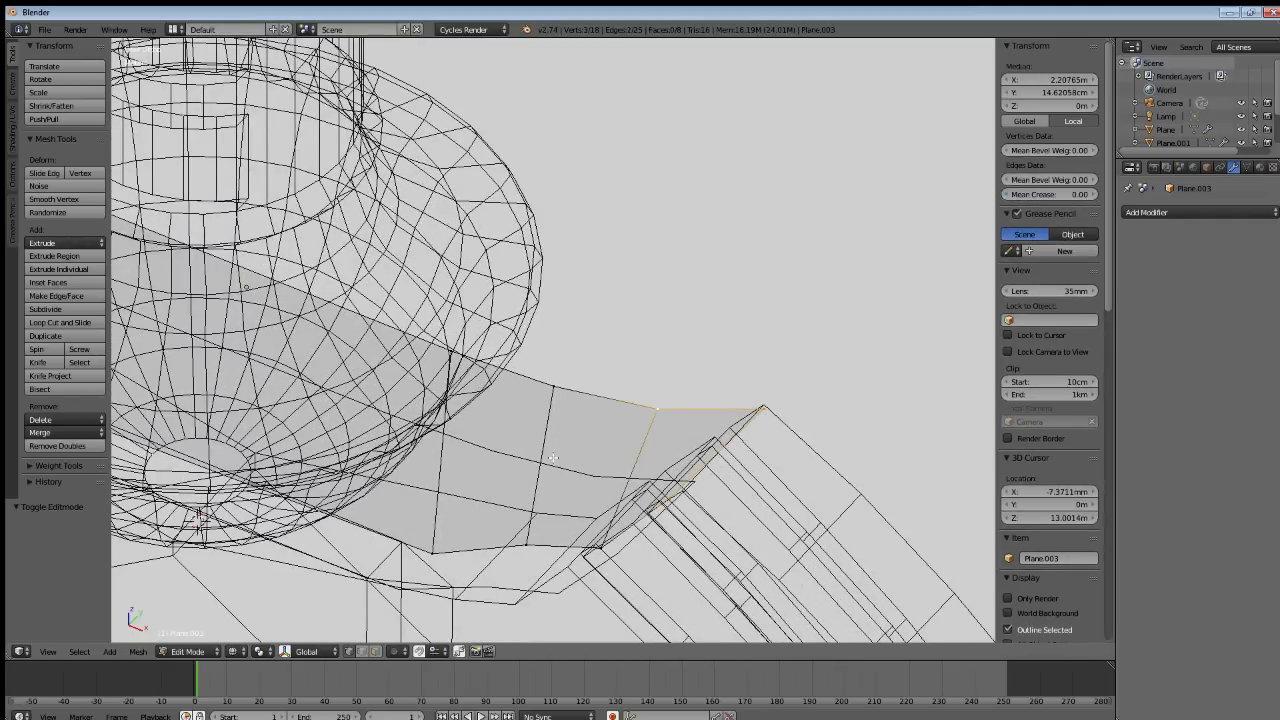
{"action": "middle_click_drag", "start_coordinate": [553, 458], "coordinate": [587, 452]}
{"action": "key", "text": "a"}
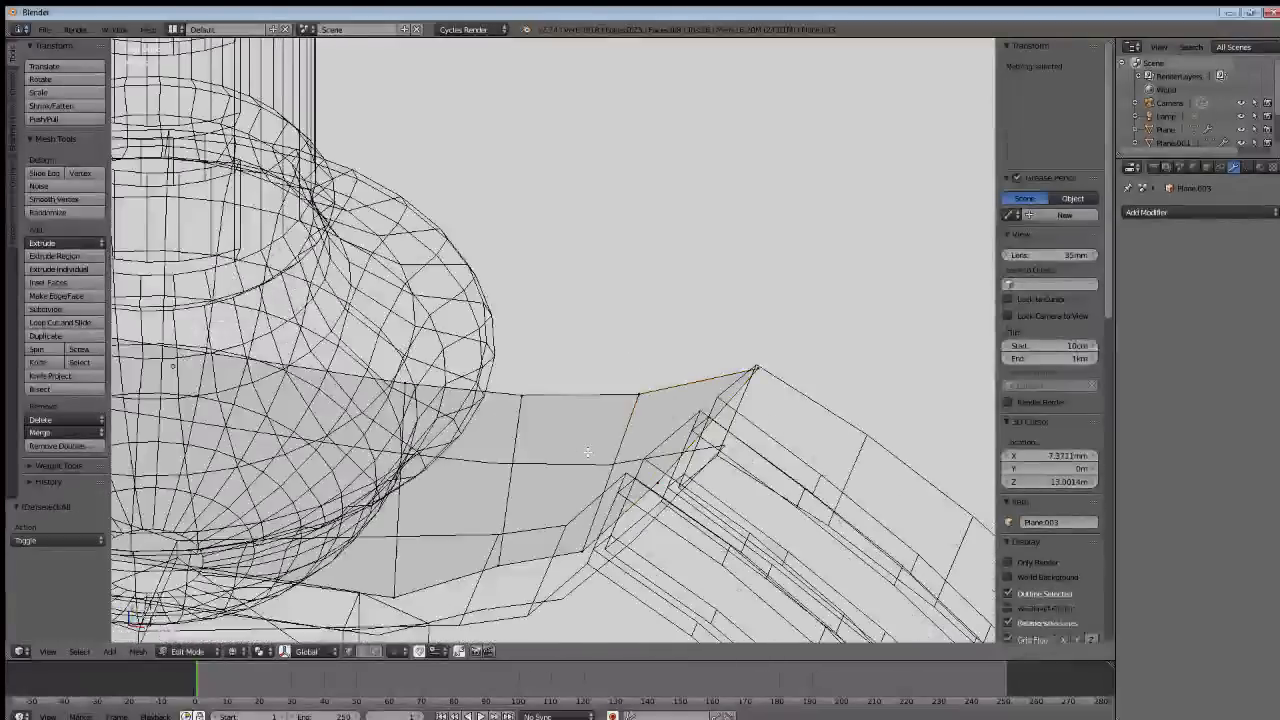
{"action": "key", "text": "Tab"}
Join the original and duplicated panels into one object and open the combined mesh for editing.
{"action": "right_click", "coordinate": [590, 470], "text": "shift"}
{"action": "right_click", "coordinate": [604, 392], "text": "shift"}
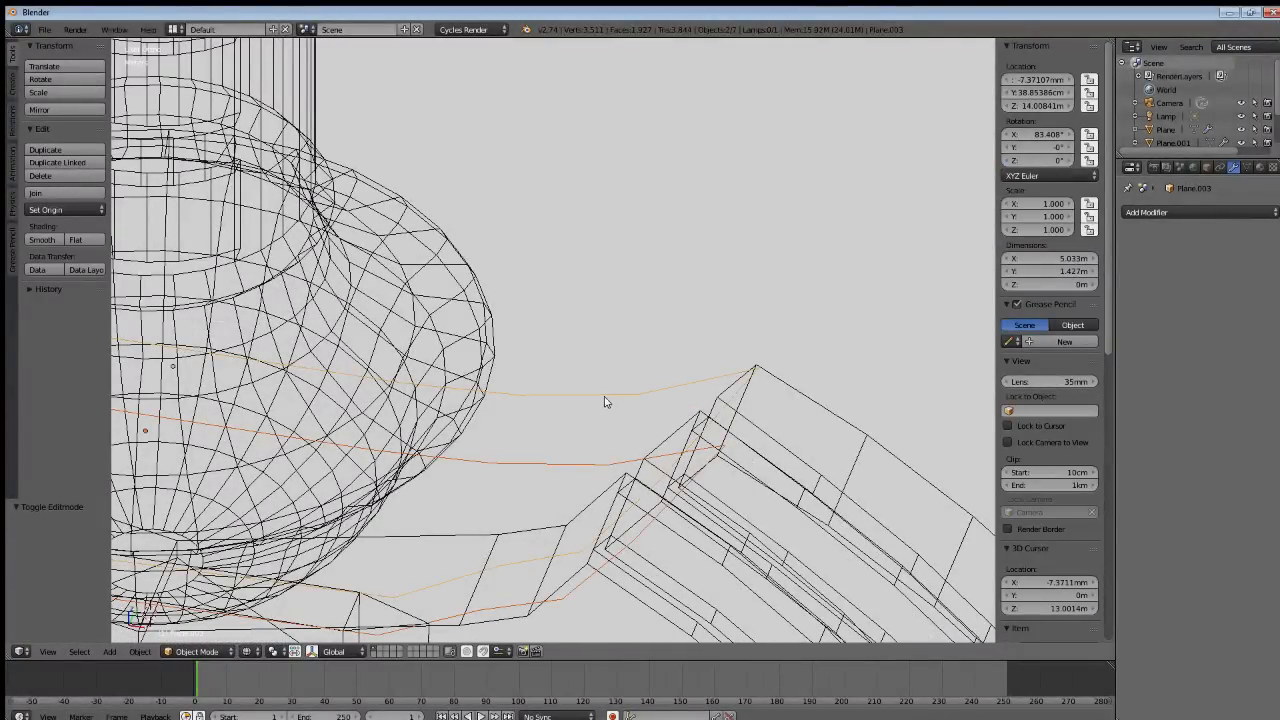
{"action": "key", "text": "ctrl+j"}
{"action": "key", "text": "Tab"}
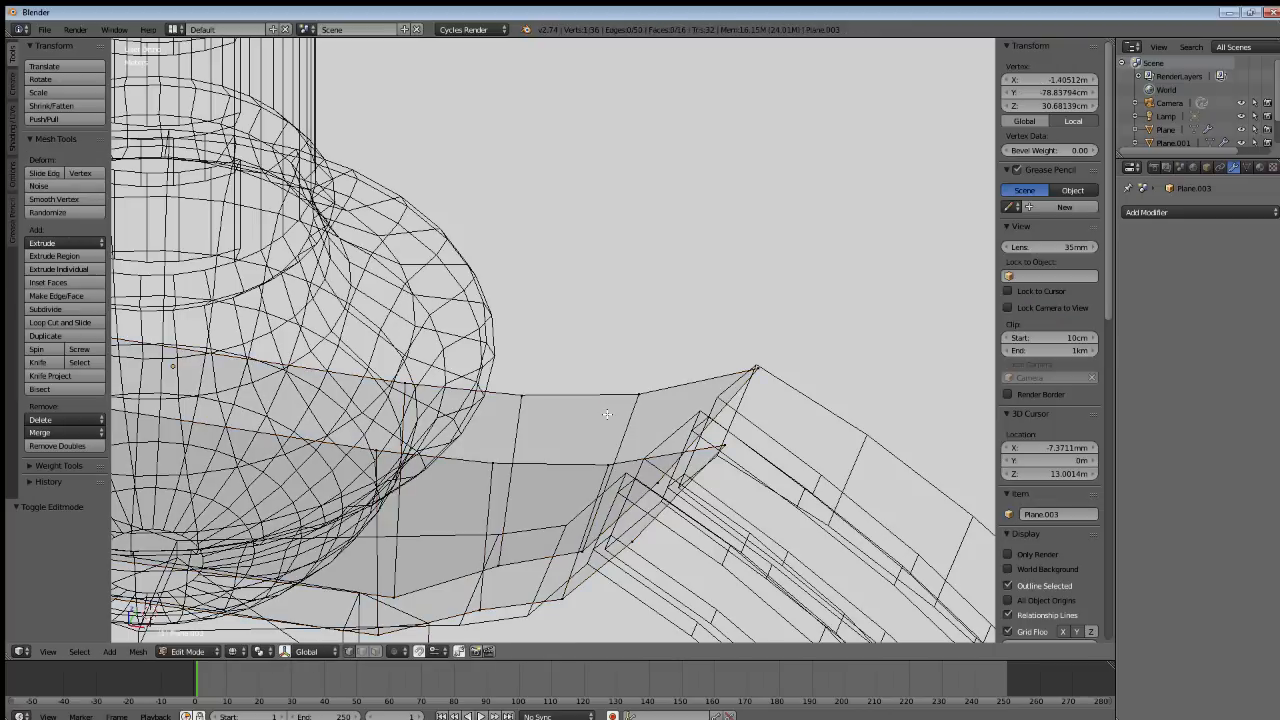
Fill faces between the two panels' upper edges at the outermost and second segments of the right extension.
{"action": "right_click", "coordinate": [668, 383], "text": "shift"}
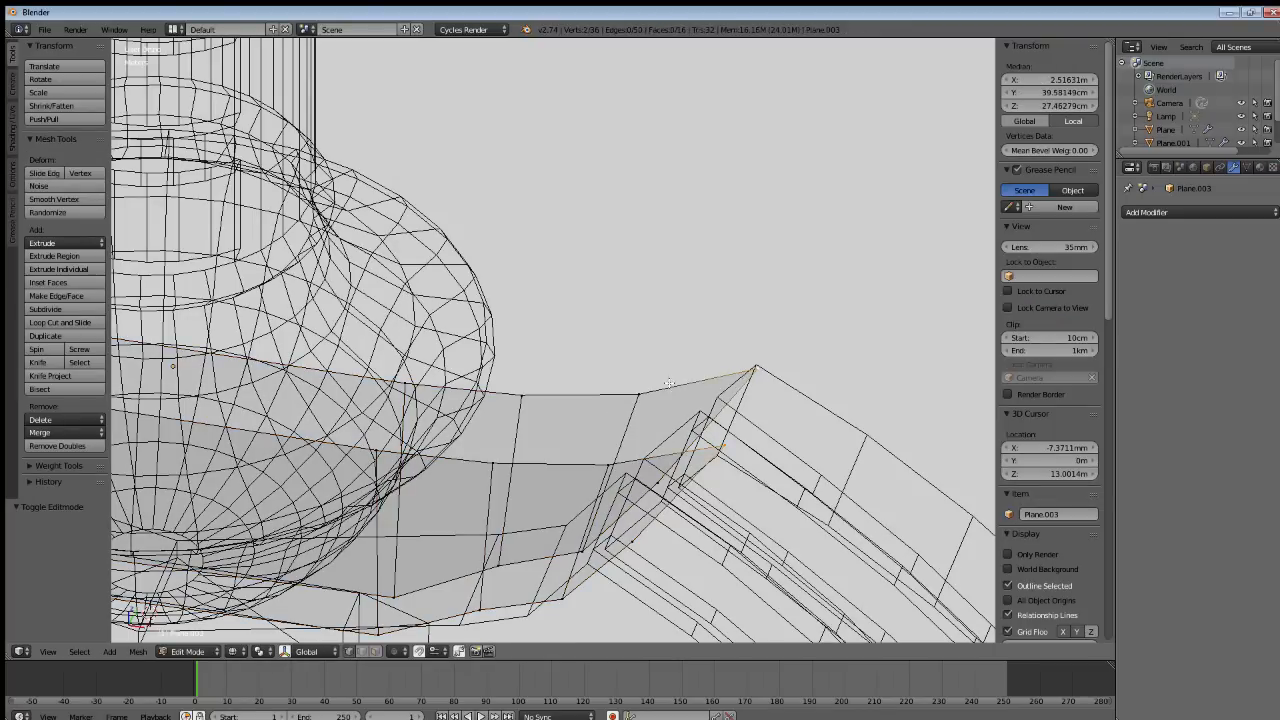
{"action": "key", "text": "f"}
{"action": "key", "text": "a"}
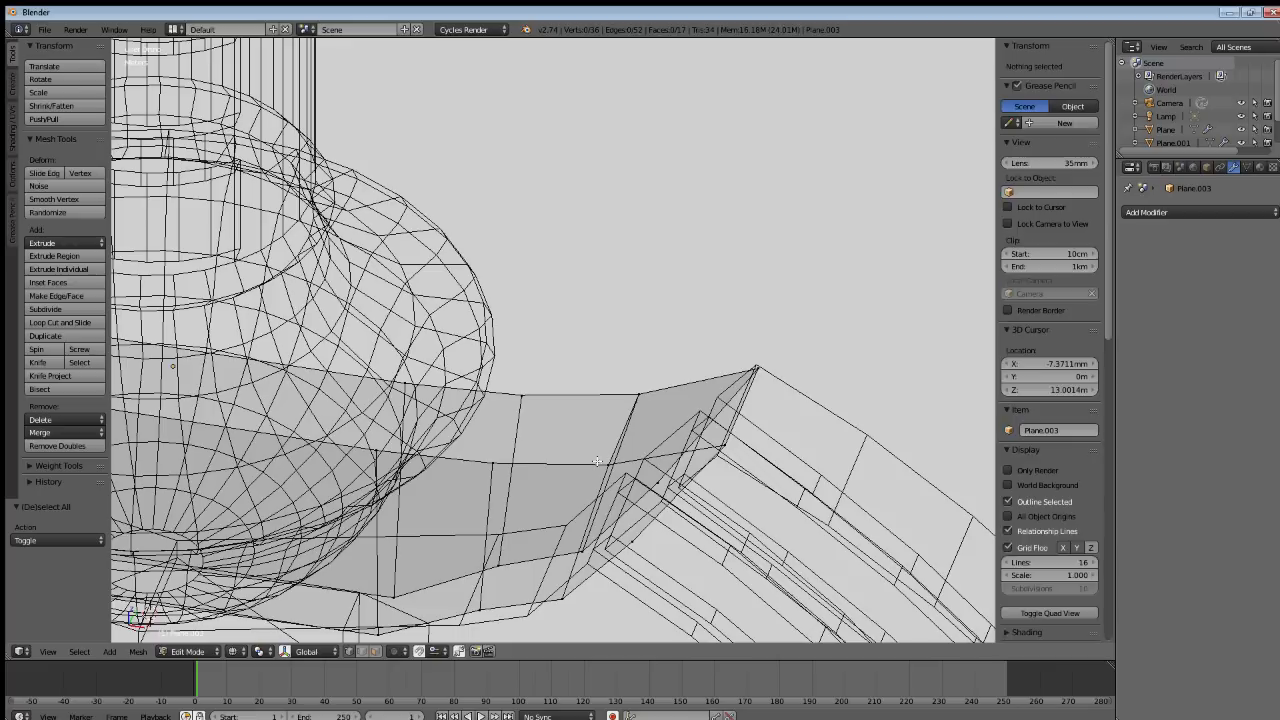
{"action": "right_click", "coordinate": [609, 452]}
{"action": "right_click", "coordinate": [636, 396], "text": "shift"}
{"action": "right_click", "coordinate": [521, 396], "text": "shift"}
{"action": "right_click", "coordinate": [500, 452], "text": "shift"}
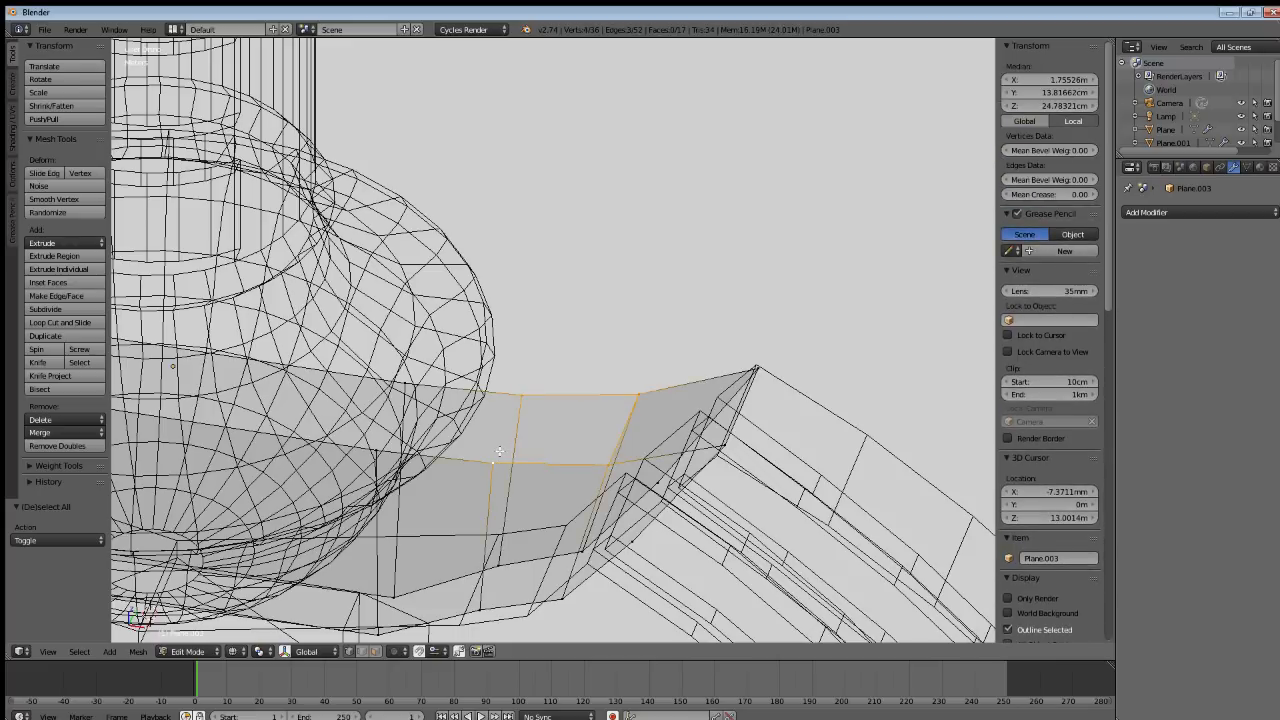
{"action": "key", "text": "f"}
{"action": "key", "text": "a"}
Fill a face between the two panels' upper edges at the right extension's innermost segment.
{"action": "right_click", "coordinate": [499, 453]}
{"action": "right_click", "coordinate": [520, 398], "text": "shift"}
{"action": "right_click", "coordinate": [419, 380], "text": "shift"}
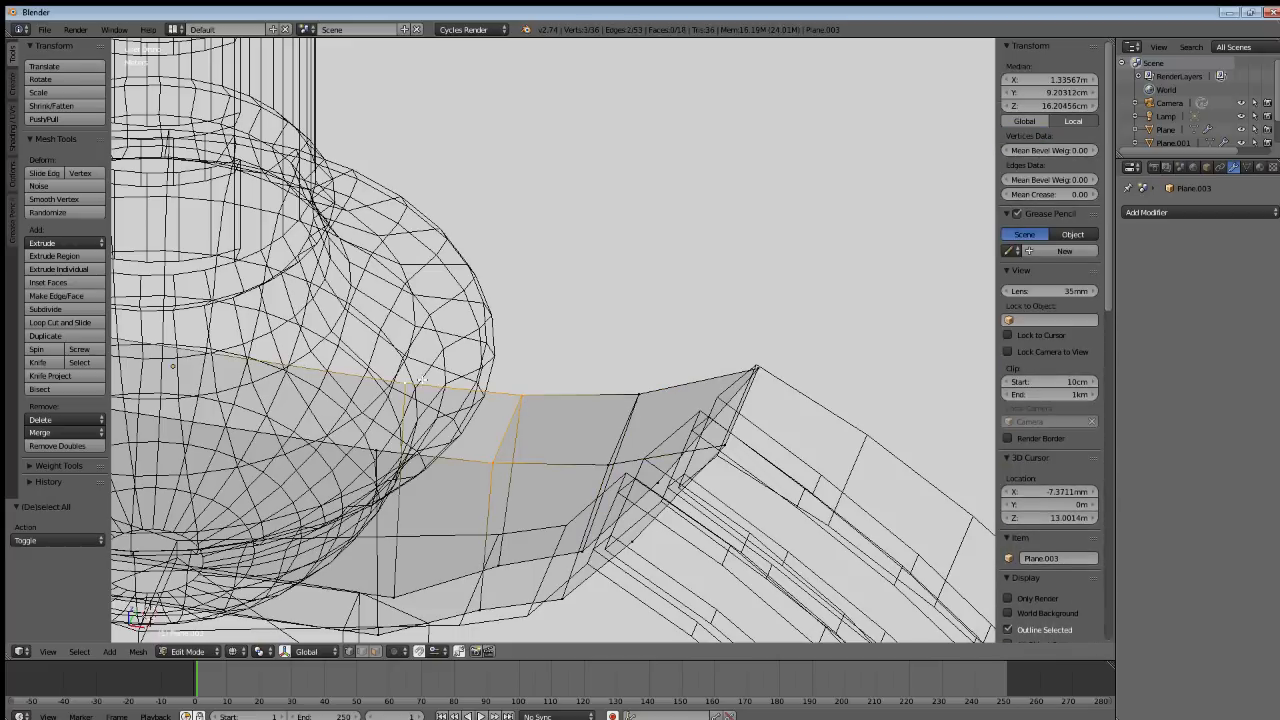
{"action": "right_click", "coordinate": [388, 447], "text": "shift"}
{"action": "key", "text": "f"}
{"action": "key", "text": "a"}
Fill a face between the two panels' upper edges across the wide central segment under the handle base.
{"action": "middle_click_drag", "start_coordinate": [430, 450], "coordinate": [690, 430]}
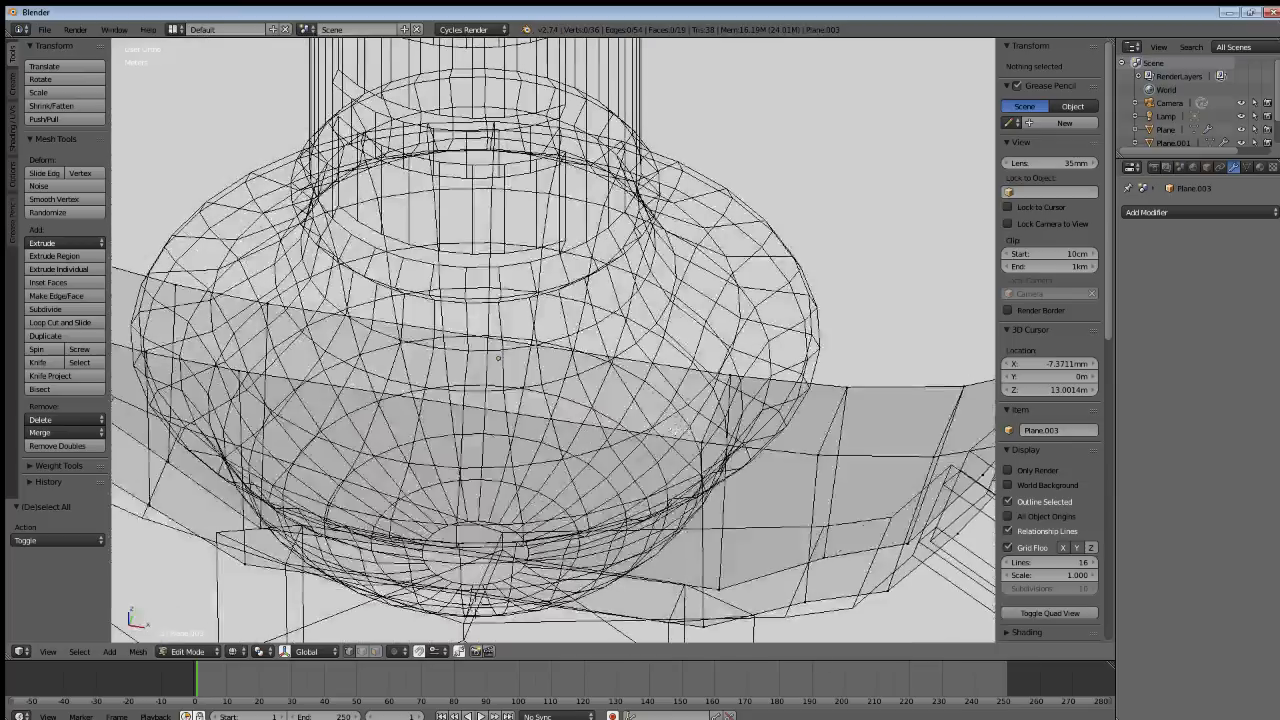
{"action": "right_click", "coordinate": [704, 436]}
{"action": "right_click", "coordinate": [730, 378], "text": "shift"}
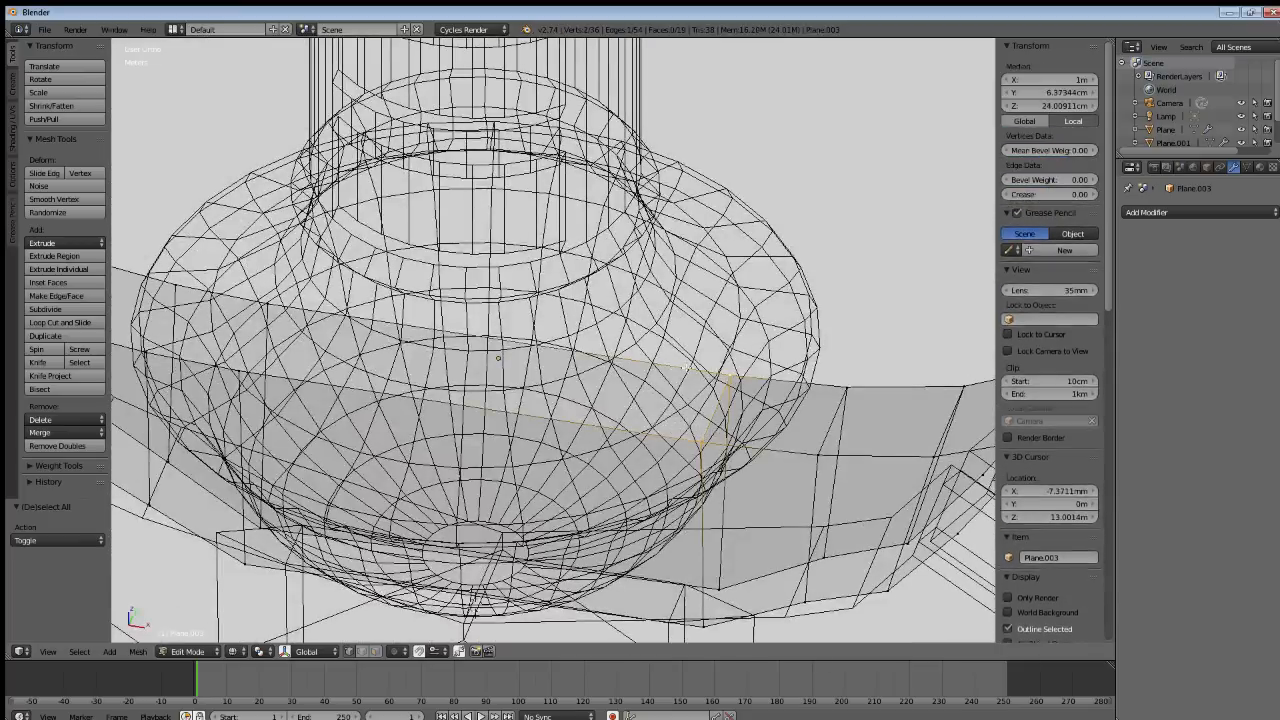
{"action": "right_click", "coordinate": [277, 307], "text": "shift"}
{"action": "right_click", "coordinate": [240, 374], "text": "shift"}
{"action": "key", "text": "f"}
{"action": "key", "text": "a"}
{"action": "middle_click_drag", "start_coordinate": [240, 372], "coordinate": [596, 450], "text": "shift"}
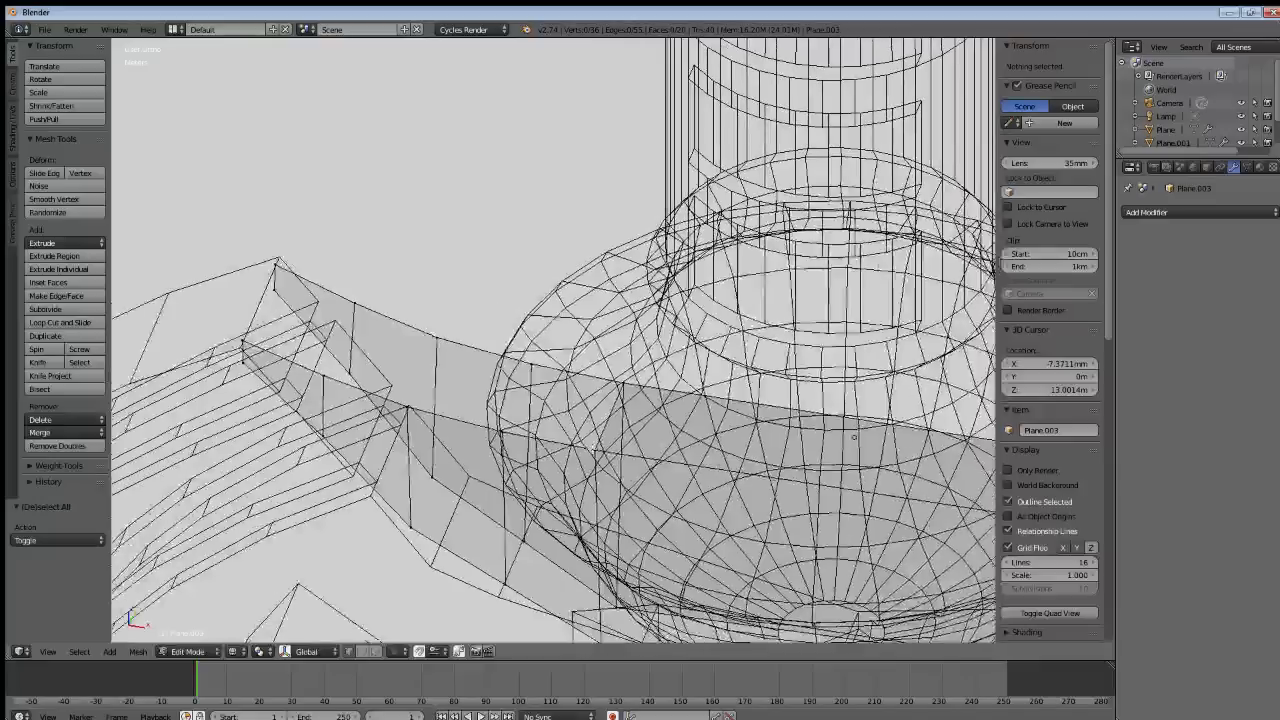
Fill faces between the two panels' upper edges at the two innermost segments of the left extension.
{"action": "right_click", "coordinate": [596, 450]}
{"action": "right_click", "coordinate": [622, 384], "text": "shift"}
{"action": "right_click", "coordinate": [531, 364], "text": "shift"}
{"action": "right_click", "coordinate": [494, 426], "text": "shift"}
{"action": "key", "text": "f"}
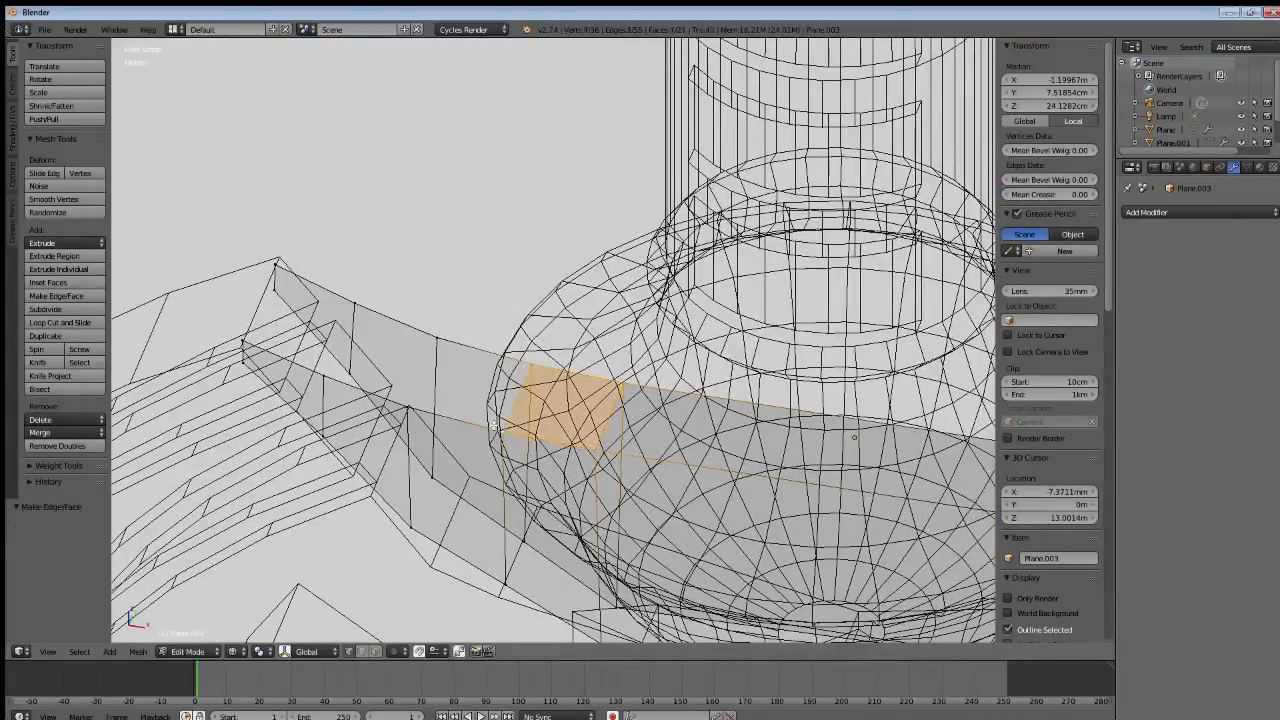
{"action": "key", "text": "a"}
{"action": "right_click", "coordinate": [495, 427]}
{"action": "right_click", "coordinate": [527, 368], "text": "shift"}
{"action": "right_click", "coordinate": [437, 346], "text": "shift"}
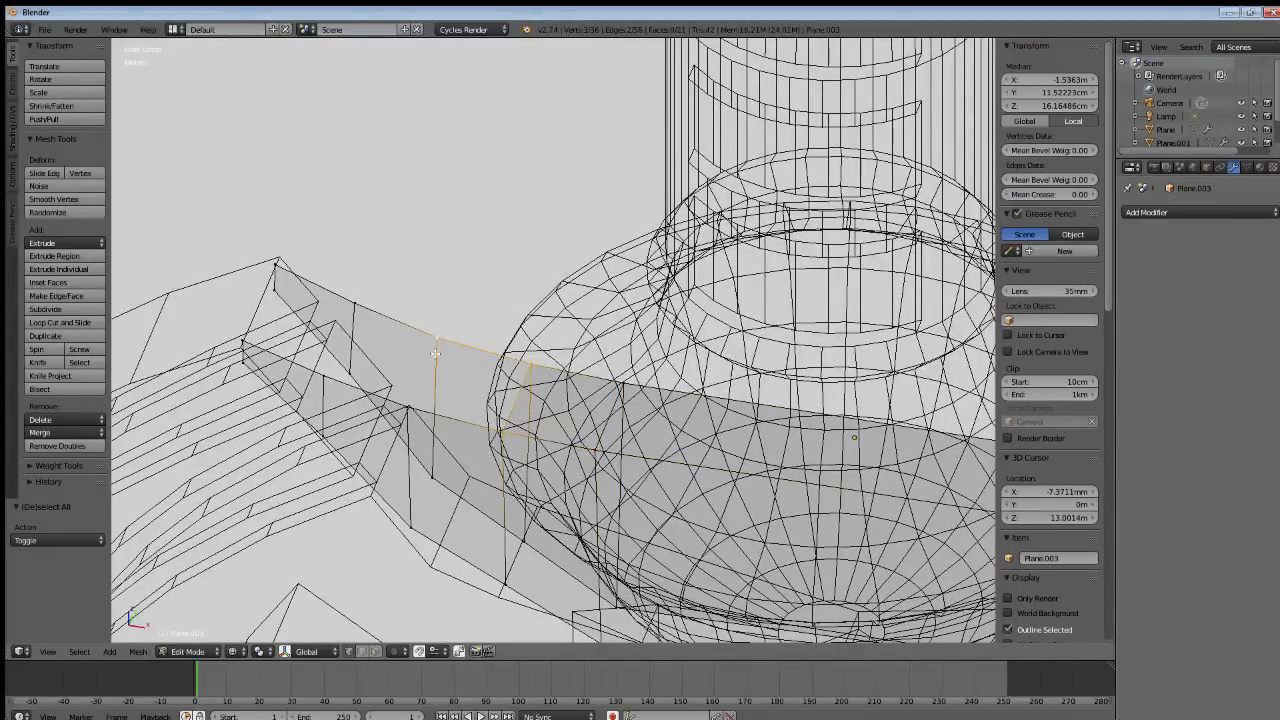
{"action": "right_click", "coordinate": [409, 410], "text": "shift"}
{"action": "key", "text": "f"}
{"action": "key", "text": "a"}
Fill faces between the two panels' upper edges at the two outermost segments of the left extension.
{"action": "right_click", "coordinate": [436, 342]}
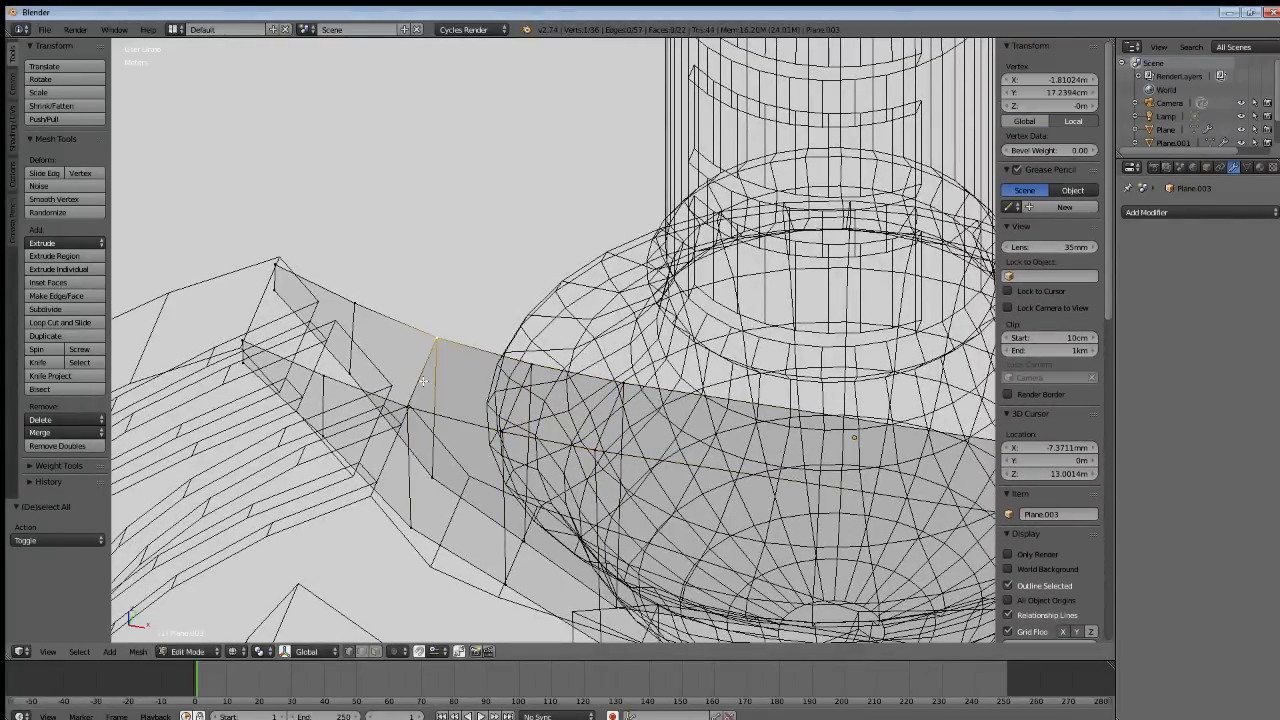
{"action": "right_click", "coordinate": [410, 402], "text": "shift"}
{"action": "right_click", "coordinate": [372, 300], "text": "shift"}
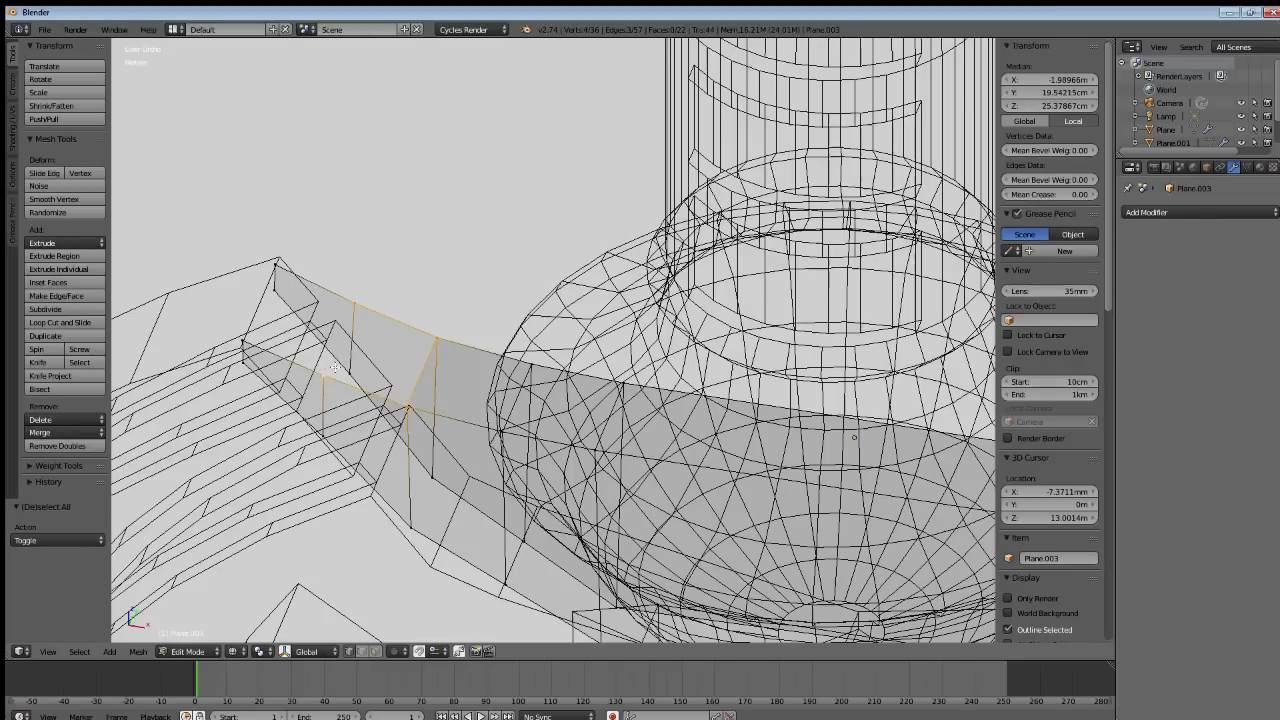
{"action": "key", "text": "f"}
{"action": "key", "text": "a"}
{"action": "right_click", "coordinate": [354, 304]}
{"action": "right_click", "coordinate": [323, 372], "text": "shift"}
{"action": "right_click", "coordinate": [242, 343], "text": "shift"}
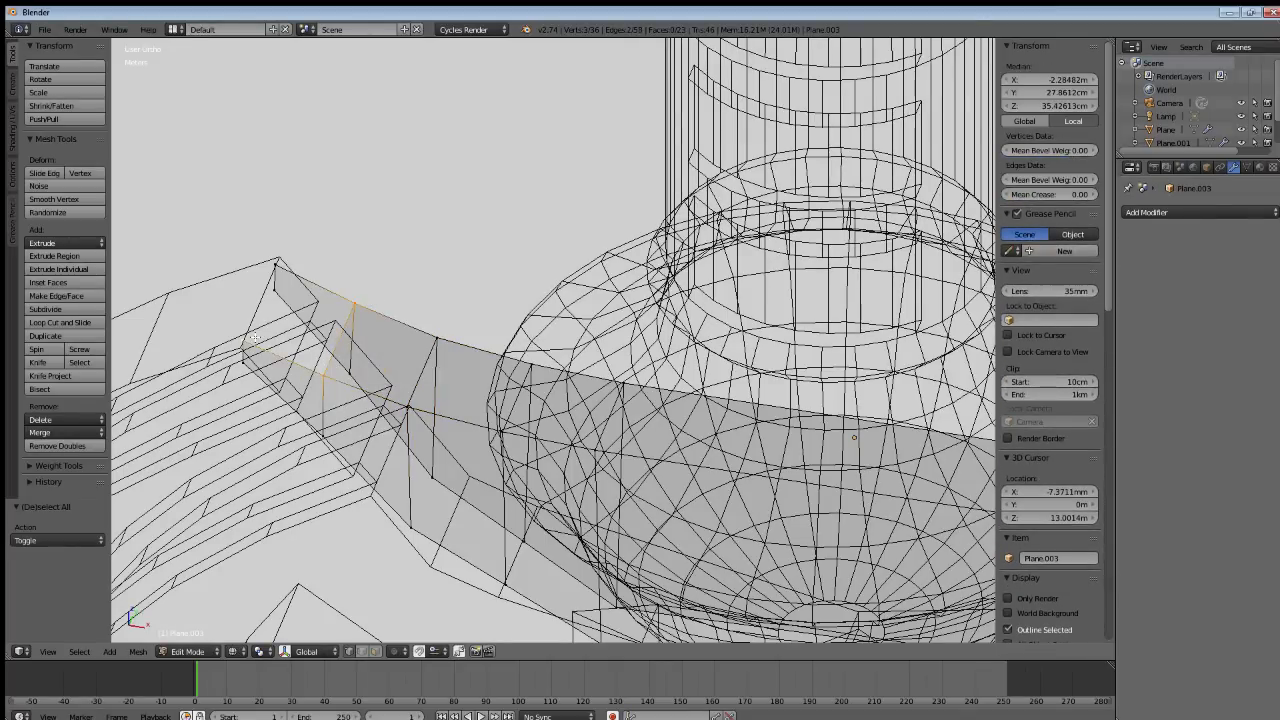
{"action": "right_click", "coordinate": [276, 266], "text": "shift"}
{"action": "key", "text": "f"}
{"action": "key", "text": "a"}
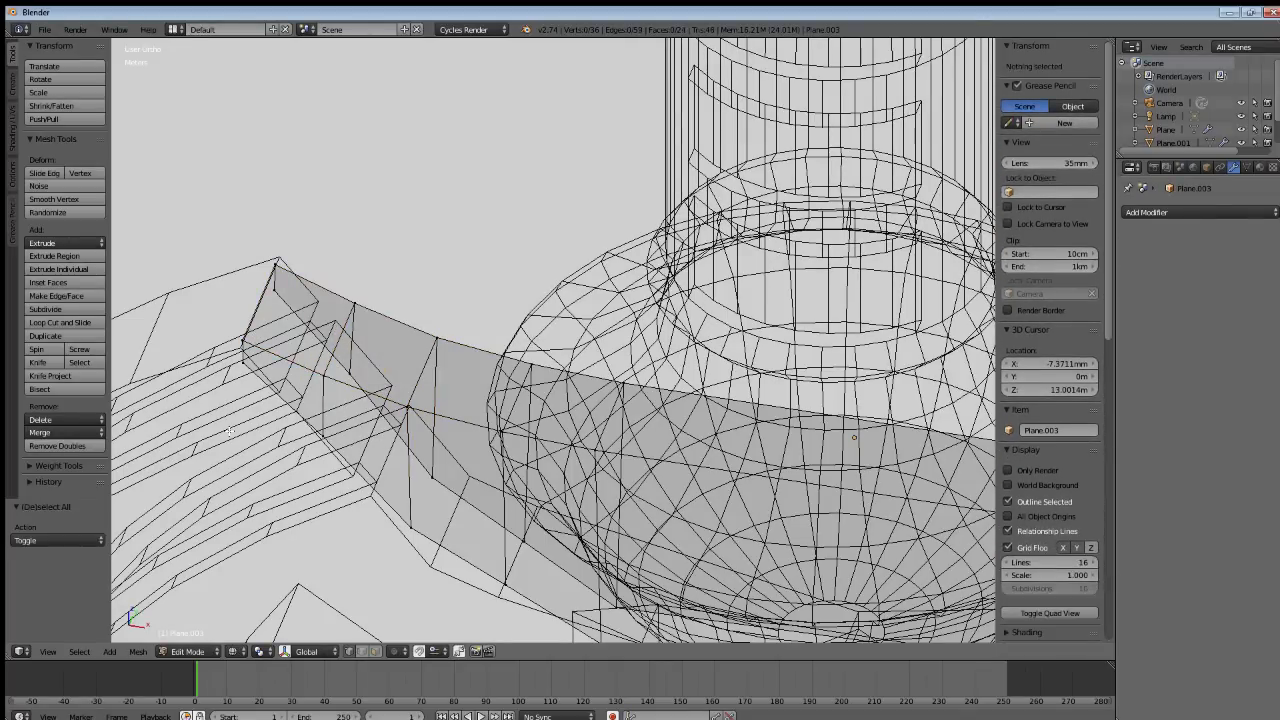
Close the open end between the two panels at the left extension's outer tip with a face.
{"action": "middle_click_drag", "start_coordinate": [229, 430], "coordinate": [229, 330]}
{"action": "right_click", "coordinate": [229, 330]}
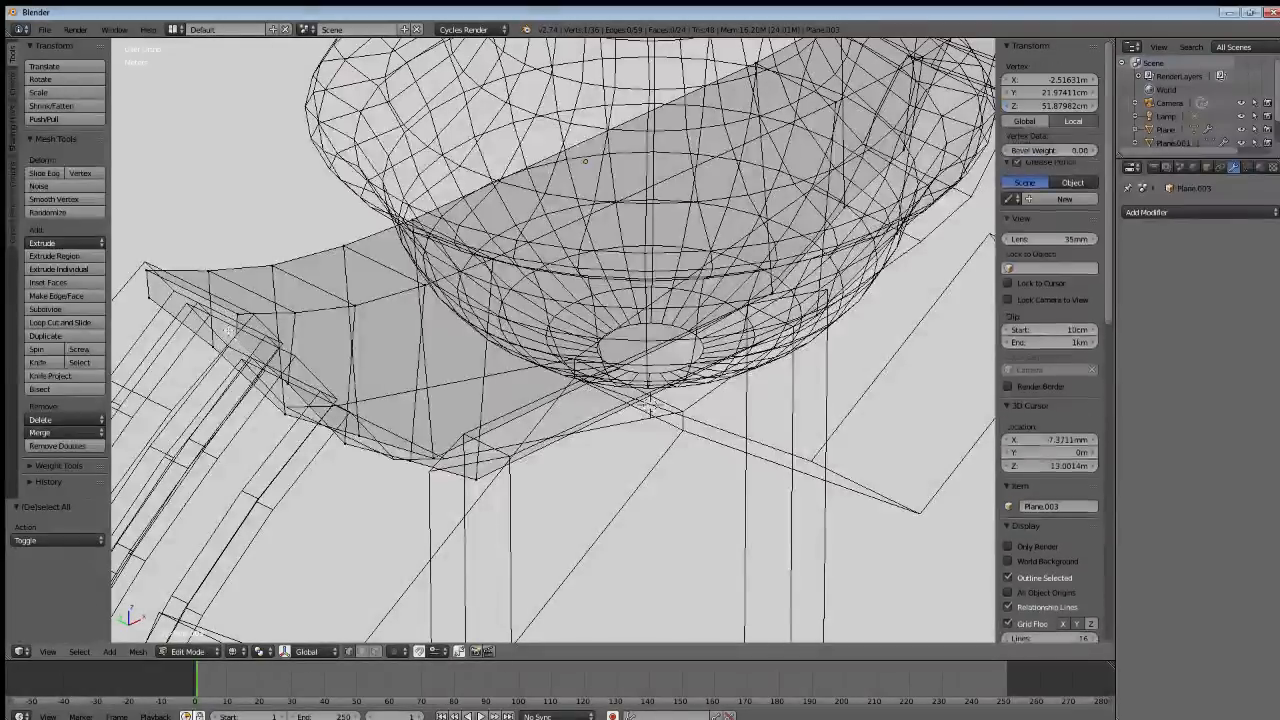
{"action": "right_click", "coordinate": [150, 272], "text": "shift"}
{"action": "right_click", "coordinate": [205, 290], "text": "shift"}
{"action": "right_click", "coordinate": [150, 300], "text": "shift"}
{"action": "key", "text": "f"}
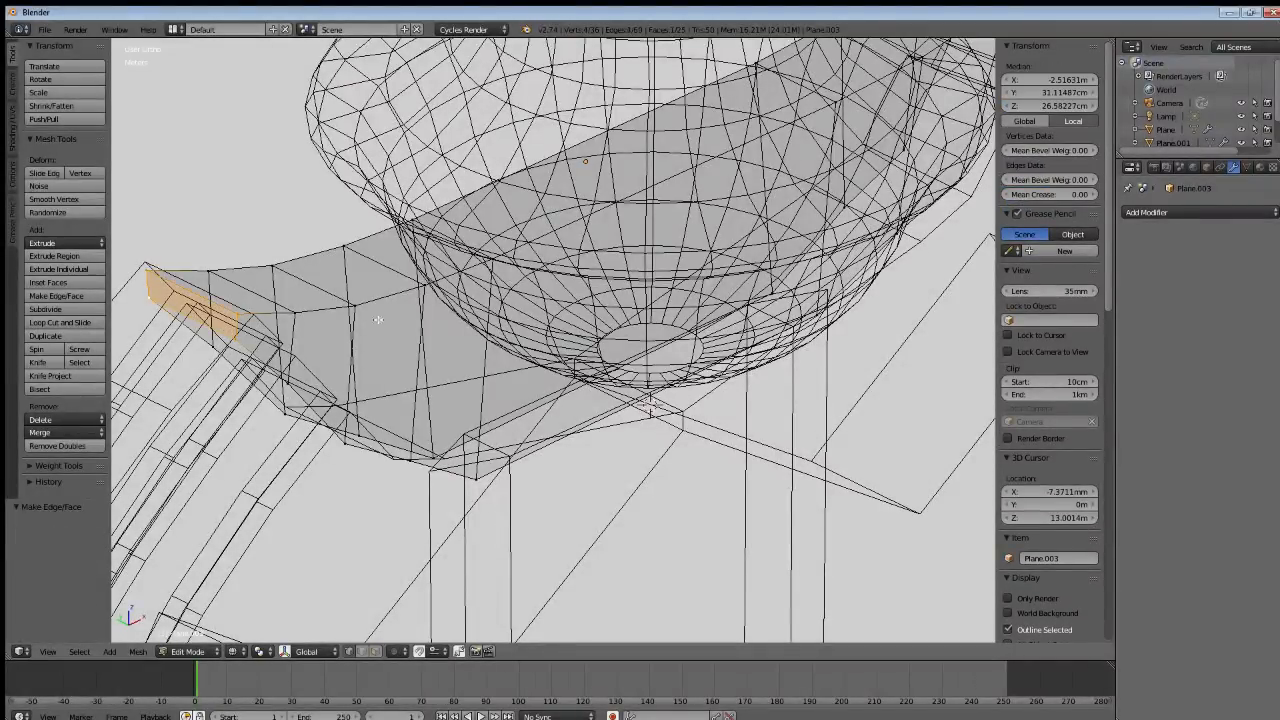
{"action": "key", "text": "a"}
Close the open end between the two panels at the right extension's outer tip with a face.
{"action": "middle_click_drag", "start_coordinate": [378, 319], "coordinate": [625, 523]}
{"action": "right_click", "coordinate": [625, 523]}
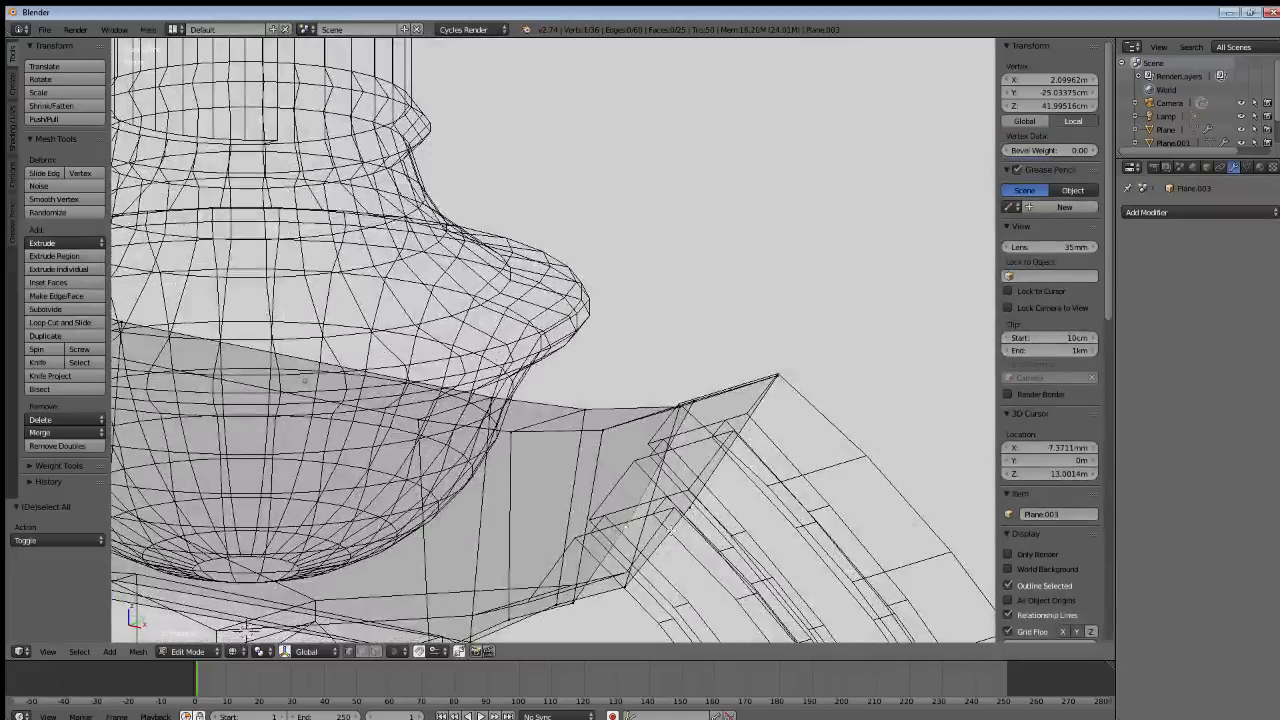
{"action": "right_click", "coordinate": [678, 406], "text": "shift"}
{"action": "middle_click_drag", "start_coordinate": [666, 450], "coordinate": [715, 498]}
{"action": "right_click", "coordinate": [712, 408], "text": "shift"}
{"action": "right_click", "coordinate": [757, 362], "text": "shift"}
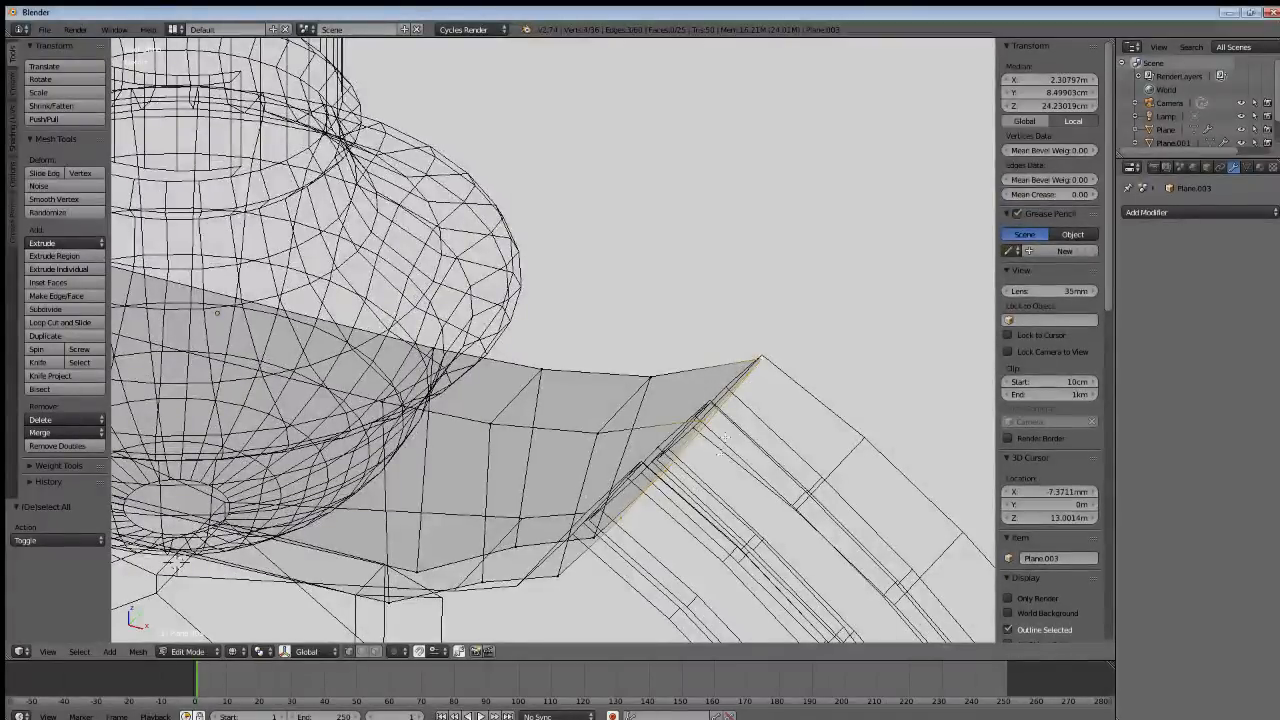
{"action": "mouse_move", "coordinate": [722, 437]}
{"action": "middle_mouse_down"}
{"action": "mouse_move", "coordinate": [648, 478]}
{"action": "mouse_move", "coordinate": [457, 452]}
{"action": "middle_mouse_up"}
{"action": "key", "text": "f"}
{"action": "key", "text": "a"}
Leave mesh editing in solid display, give the filler piece smooth shading and add an Edge Split modifier to it.
{"action": "key", "text": "Tab"}
{"action": "key", "text": "z"}
{"action": "scroll", "coordinate": [457, 452], "scroll_direction": "up", "scroll_amount": 2}
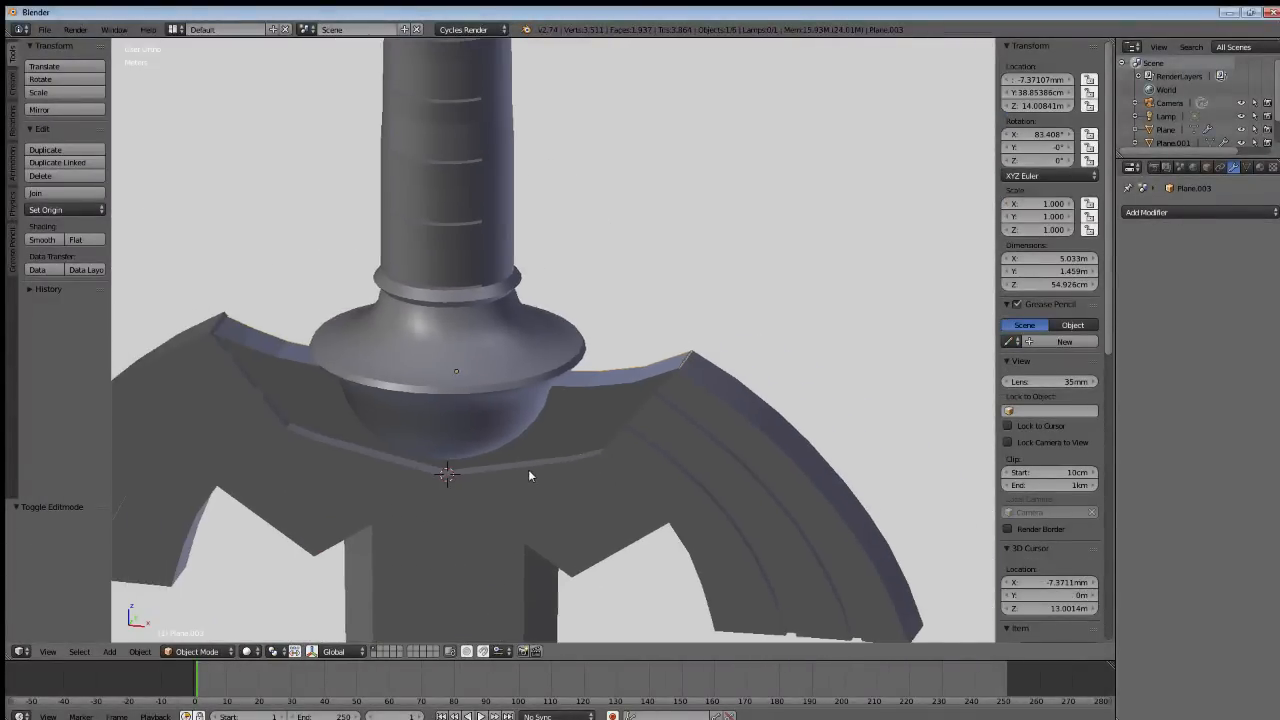
{"action": "middle_click_drag", "start_coordinate": [528, 476], "coordinate": [556, 482], "text": "shift"}
{"action": "left_click", "coordinate": [43, 239]}
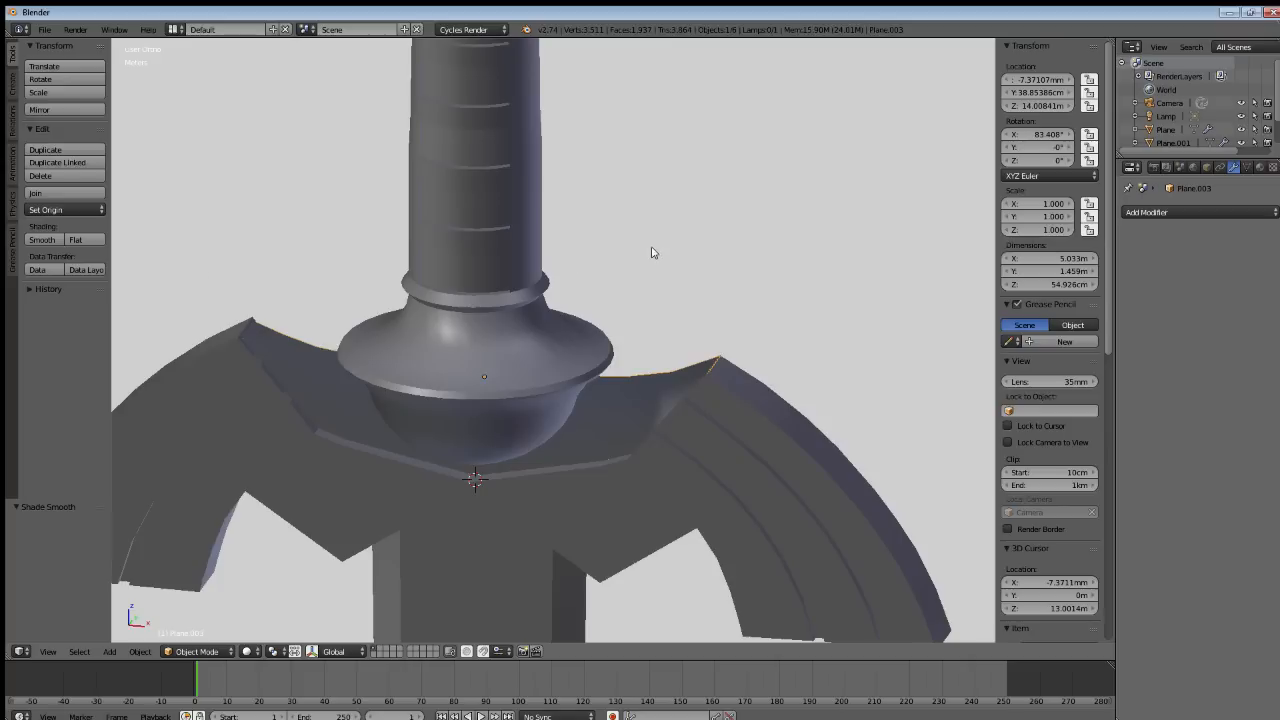
{"action": "left_click", "coordinate": [1200, 212]}
{"action": "left_click", "coordinate": [1032, 318]}
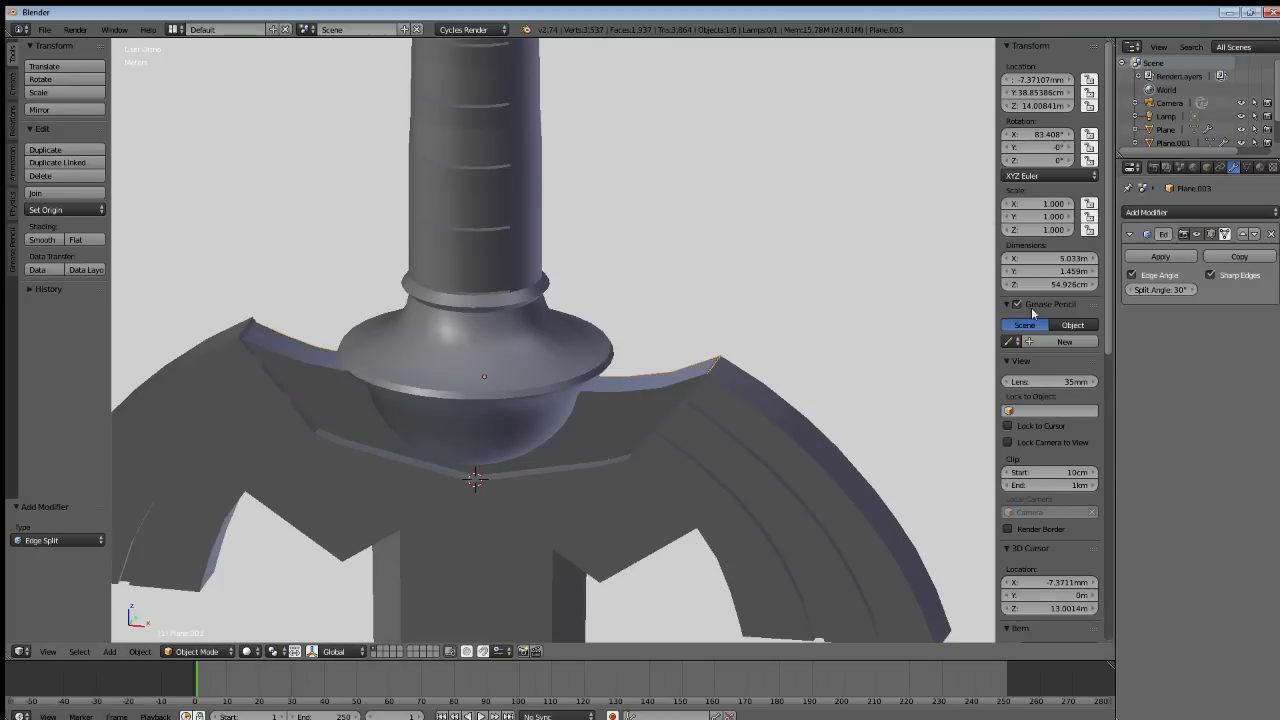
Inspect the hilt, guard and blade from a distance, in perspective and from the front.
{"action": "scroll", "coordinate": [422, 346], "scroll_direction": "down", "scroll_amount": 6}
{"action": "scroll", "coordinate": [478, 350], "scroll_direction": "up", "scroll_amount": 2}
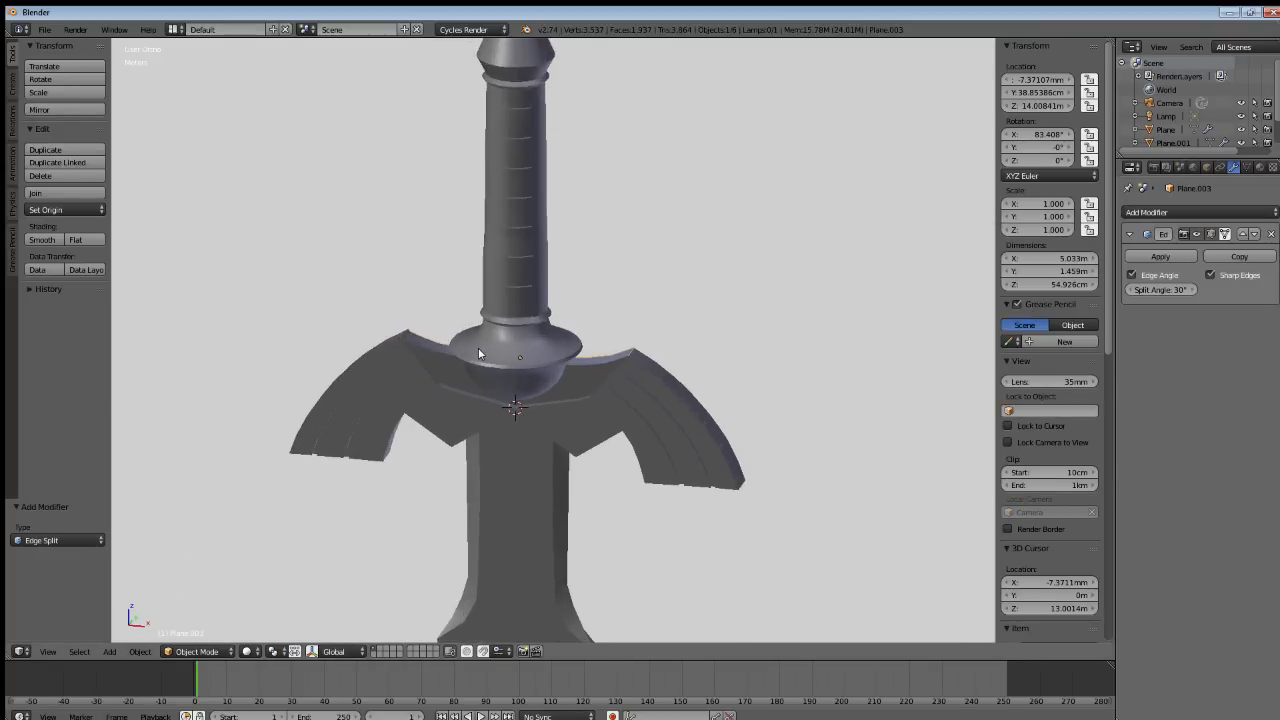
{"action": "scroll", "coordinate": [478, 350], "scroll_direction": "up", "scroll_amount": 1}
{"action": "scroll", "coordinate": [478, 350], "scroll_direction": "down", "scroll_amount": 5}
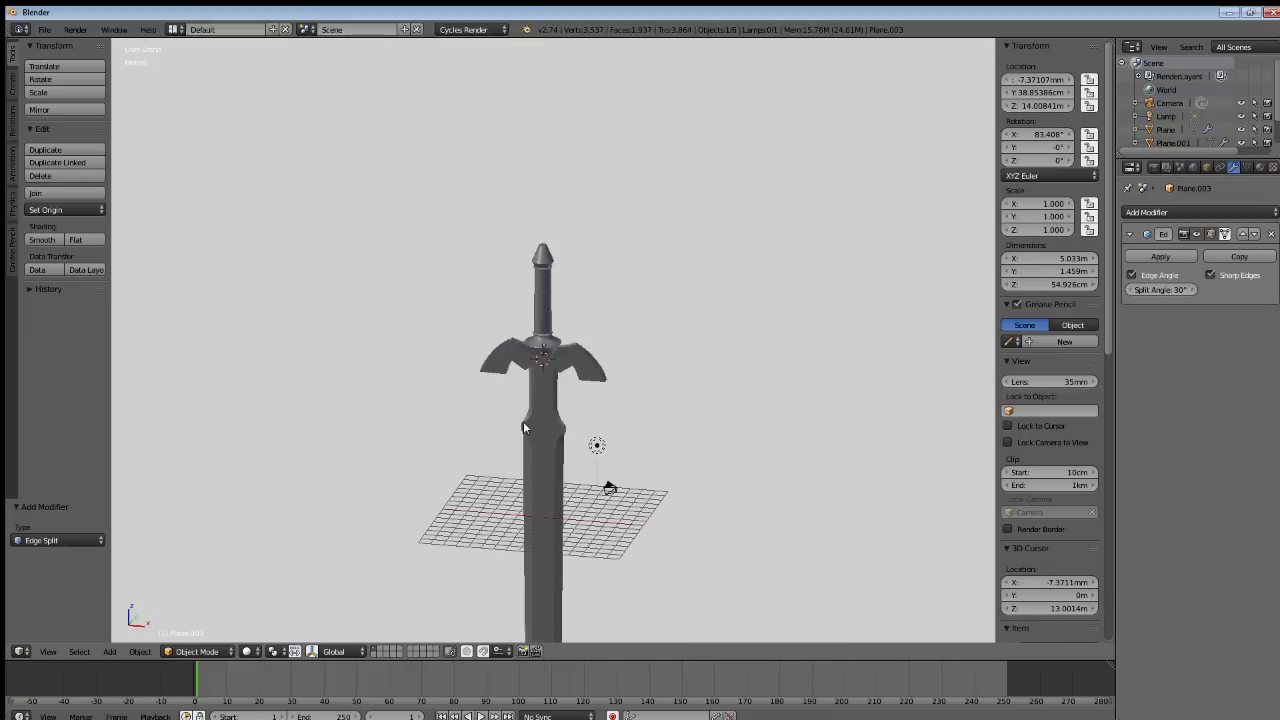
{"action": "middle_click_drag", "start_coordinate": [523, 428], "coordinate": [546, 233], "text": "shift"}
{"action": "middle_click_drag", "start_coordinate": [548, 277], "coordinate": [585, 336]}
{"action": "key", "text": "KP_1"}
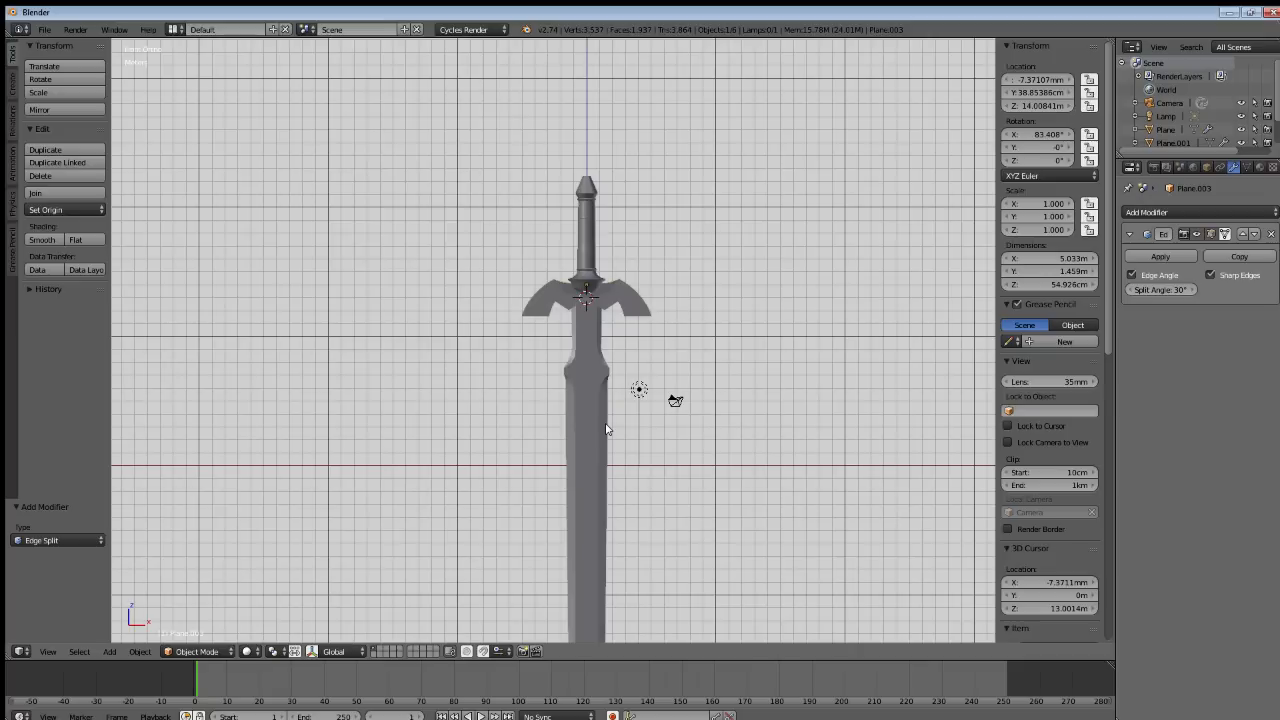
{"action": "scroll", "coordinate": [597, 348], "scroll_direction": "up", "scroll_amount": 4}
{"action": "scroll", "coordinate": [644, 229], "scroll_direction": "up", "scroll_amount": 2}
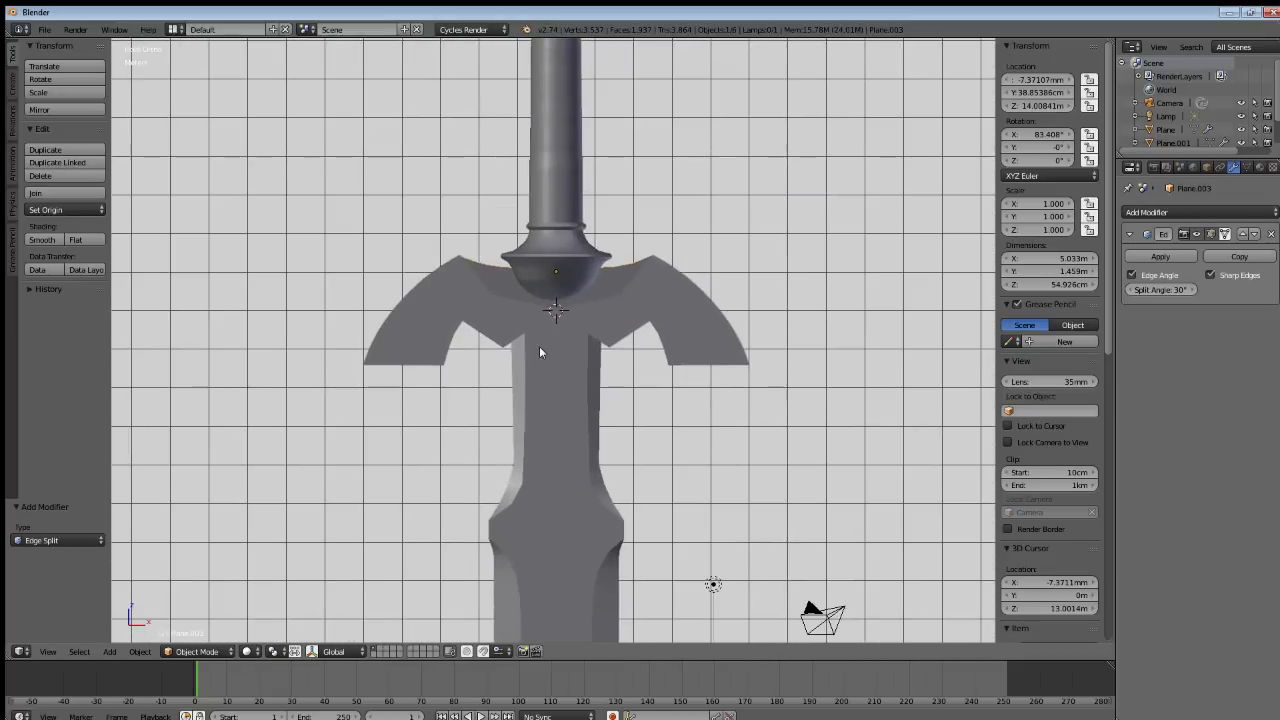
In wireframe front view, place the 3D cursor at the centre of the reference's yellow diamond and add a plane there.
{"action": "right_click", "coordinate": [558, 320]}
{"action": "scroll", "coordinate": [557, 318], "scroll_direction": "up", "scroll_amount": 3}
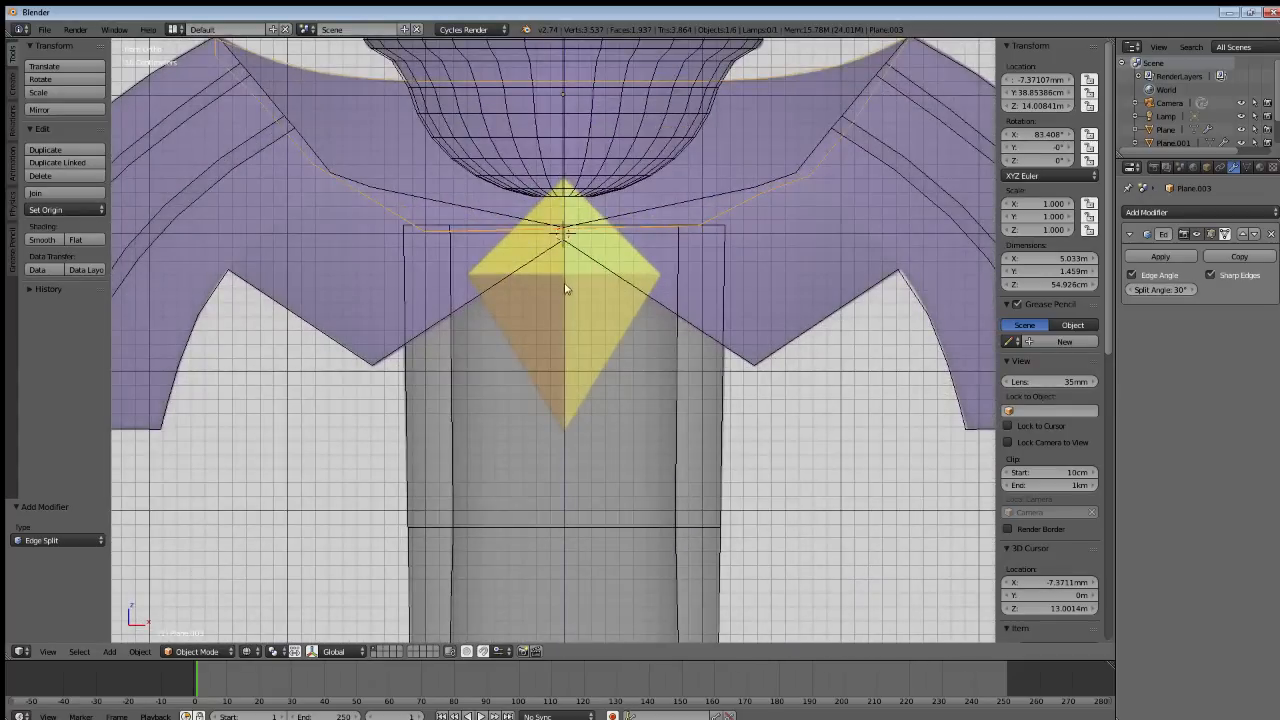
{"action": "left_click", "coordinate": [565, 278]}
{"action": "key", "text": "shift+a"}
{"action": "mouse_move", "coordinate": [574, 277]}
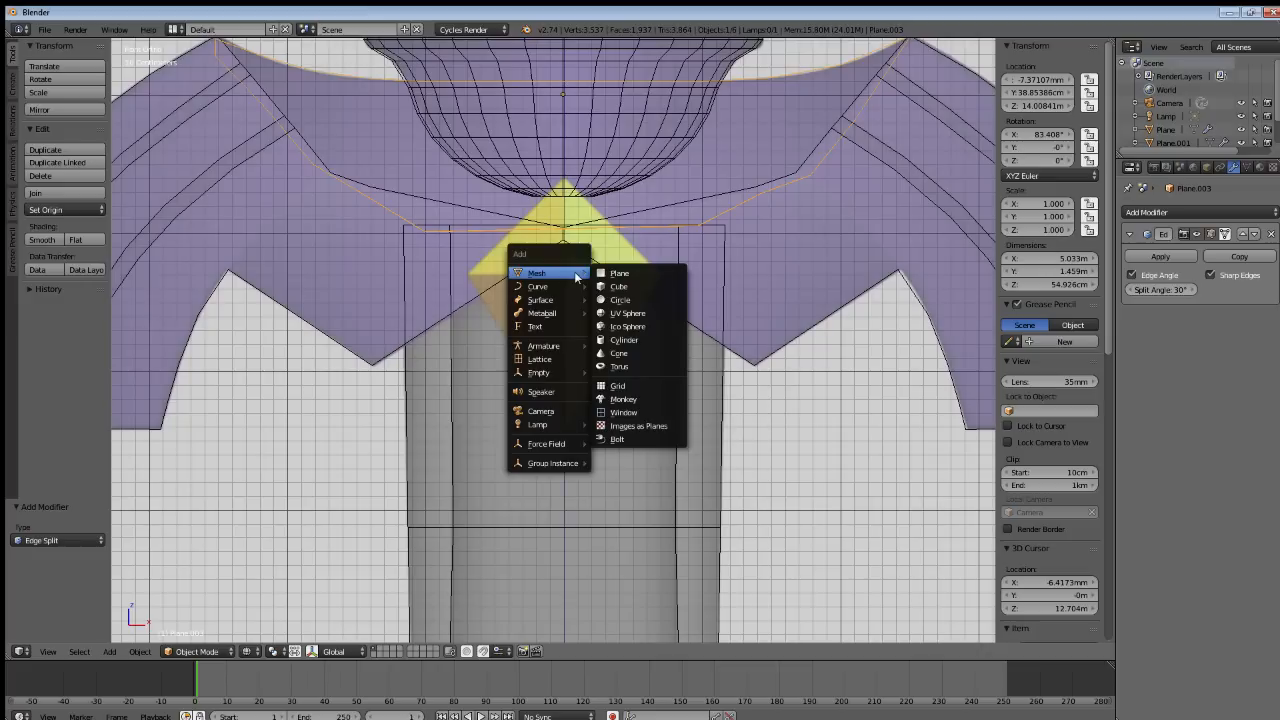
{"action": "left_click", "coordinate": [631, 275]}
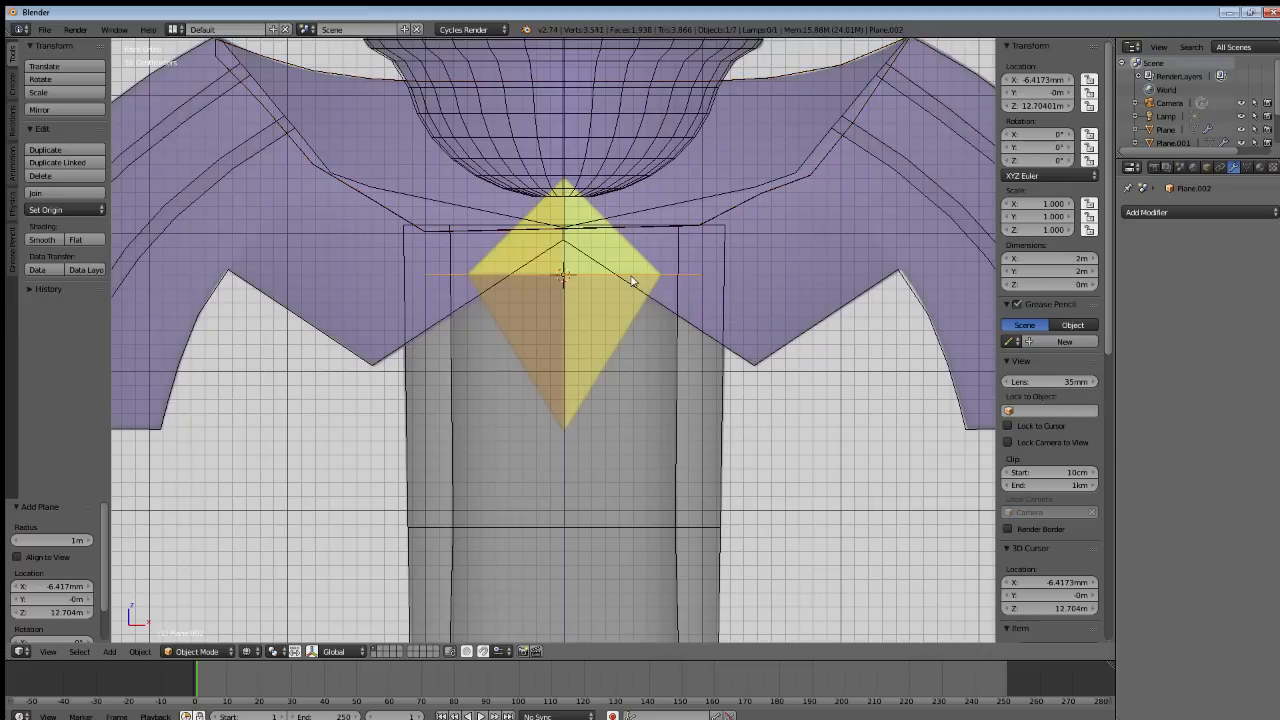
Rotate the new plane 90° about X and 45° about Y so it stands as a diamond facing the front.
{"action": "type", "text": "rx90"}
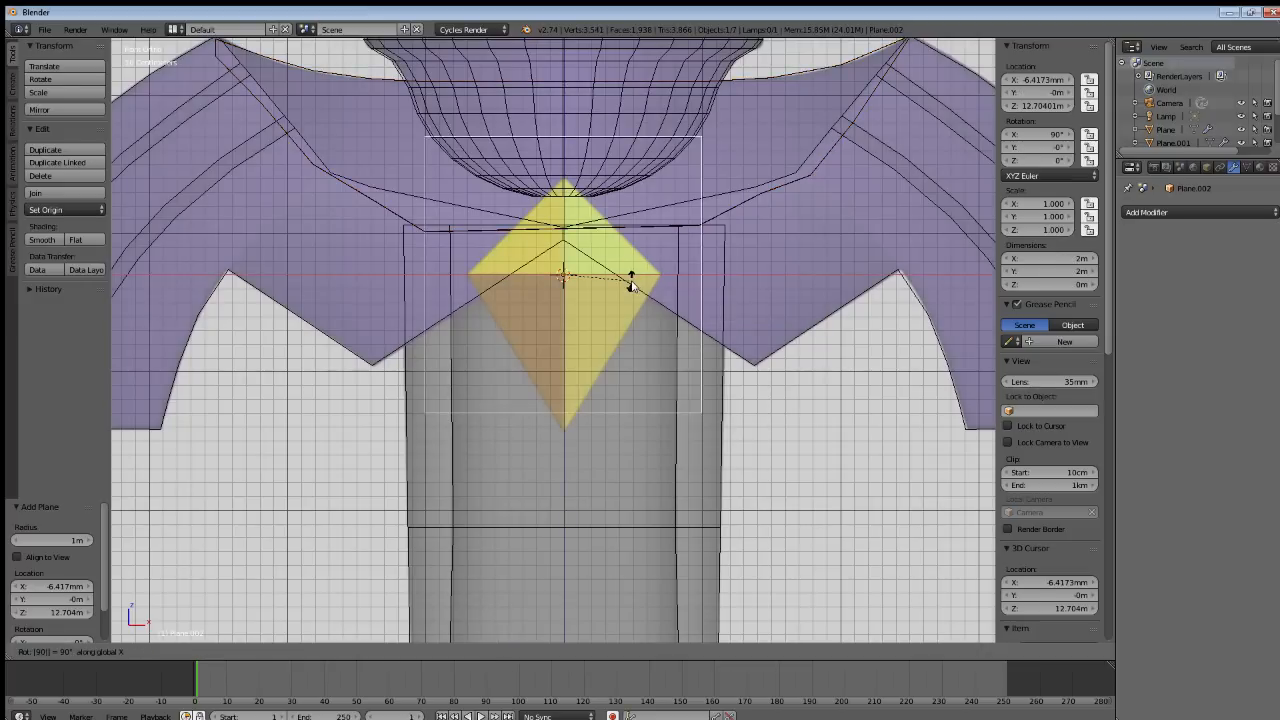
{"action": "key", "text": "Return"}
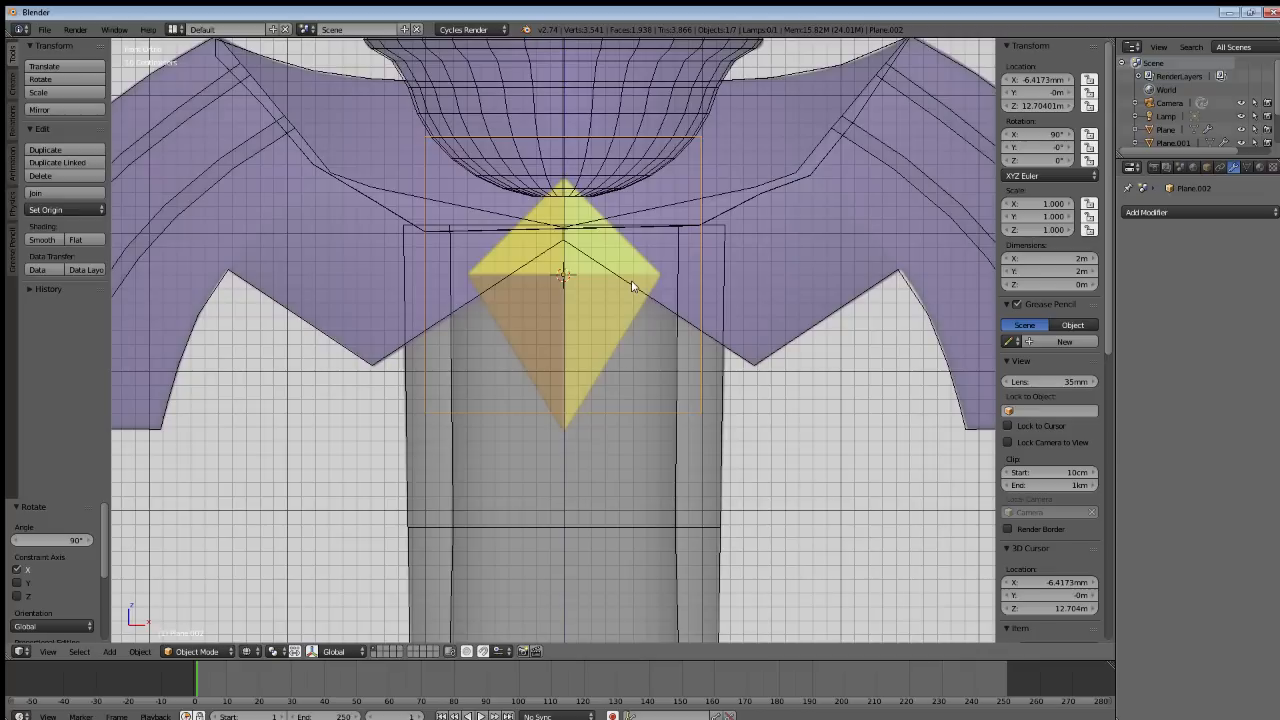
{"action": "key", "text": "r"}
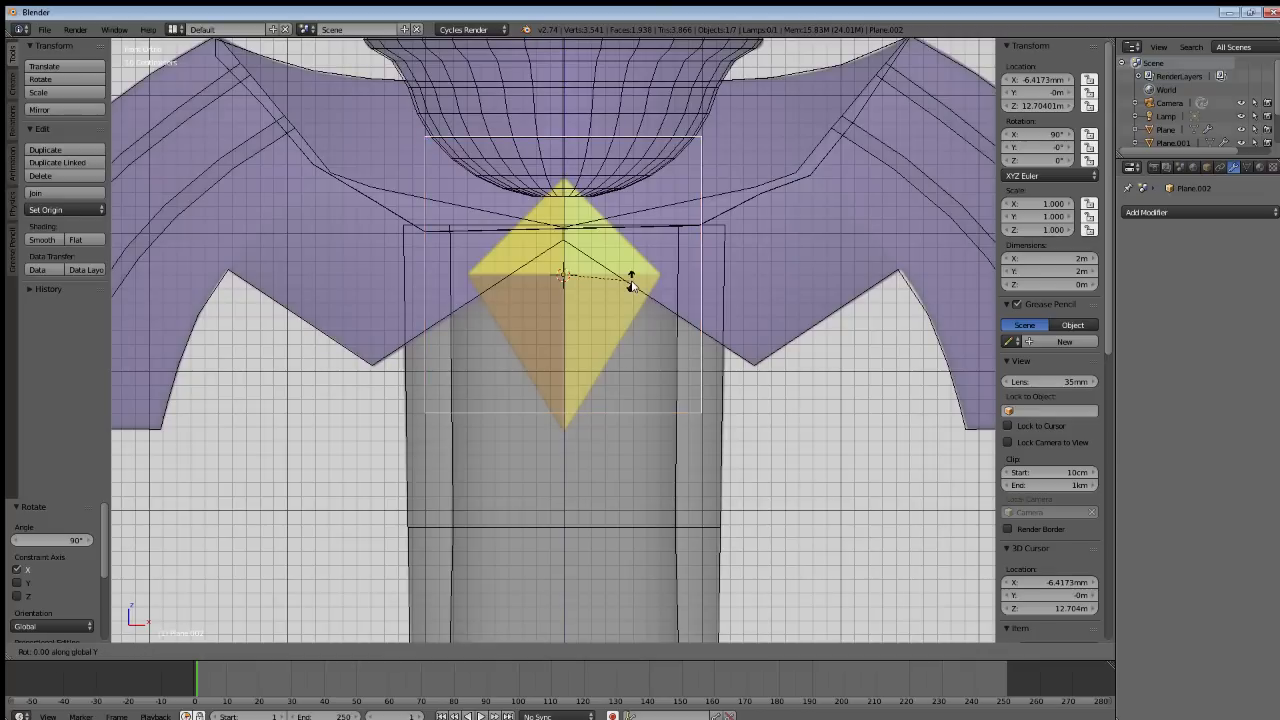
{"action": "type", "text": "45"}
{"action": "key", "text": "Return"}
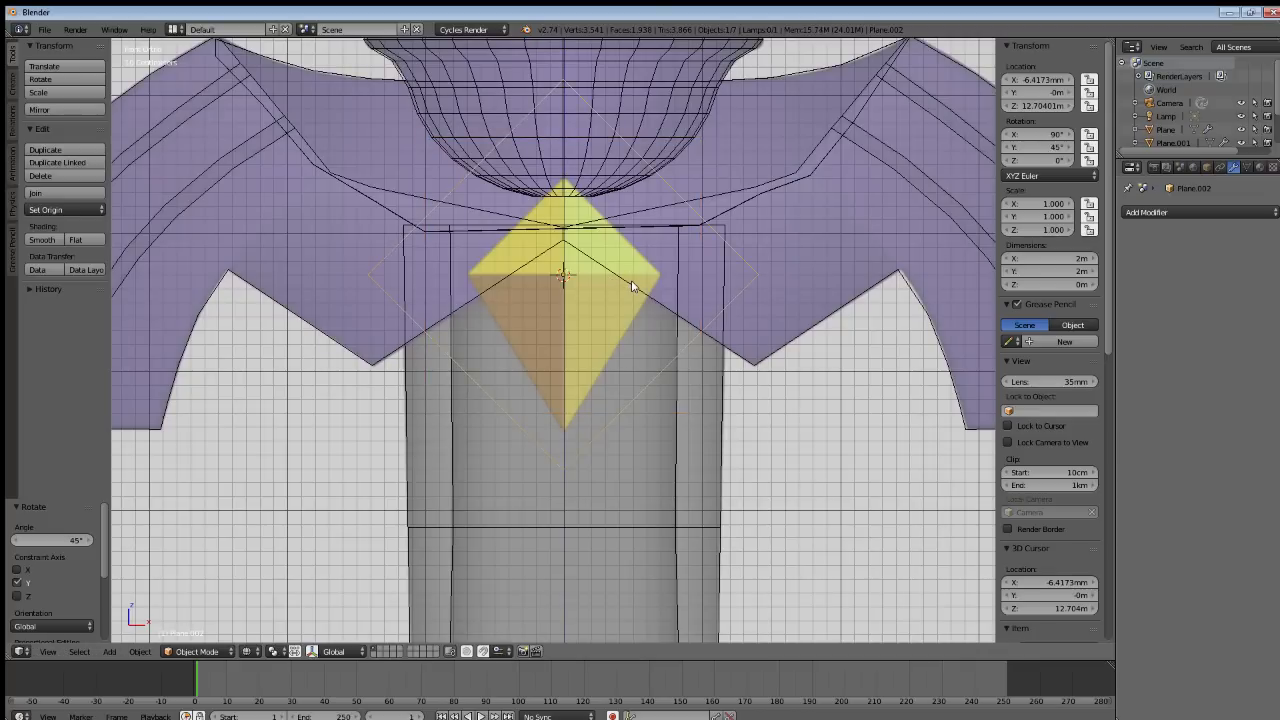
Lower the plane about 70 cm along Z so its top corner meets the yellow diamond's upper tip.
{"action": "key", "text": "g"}
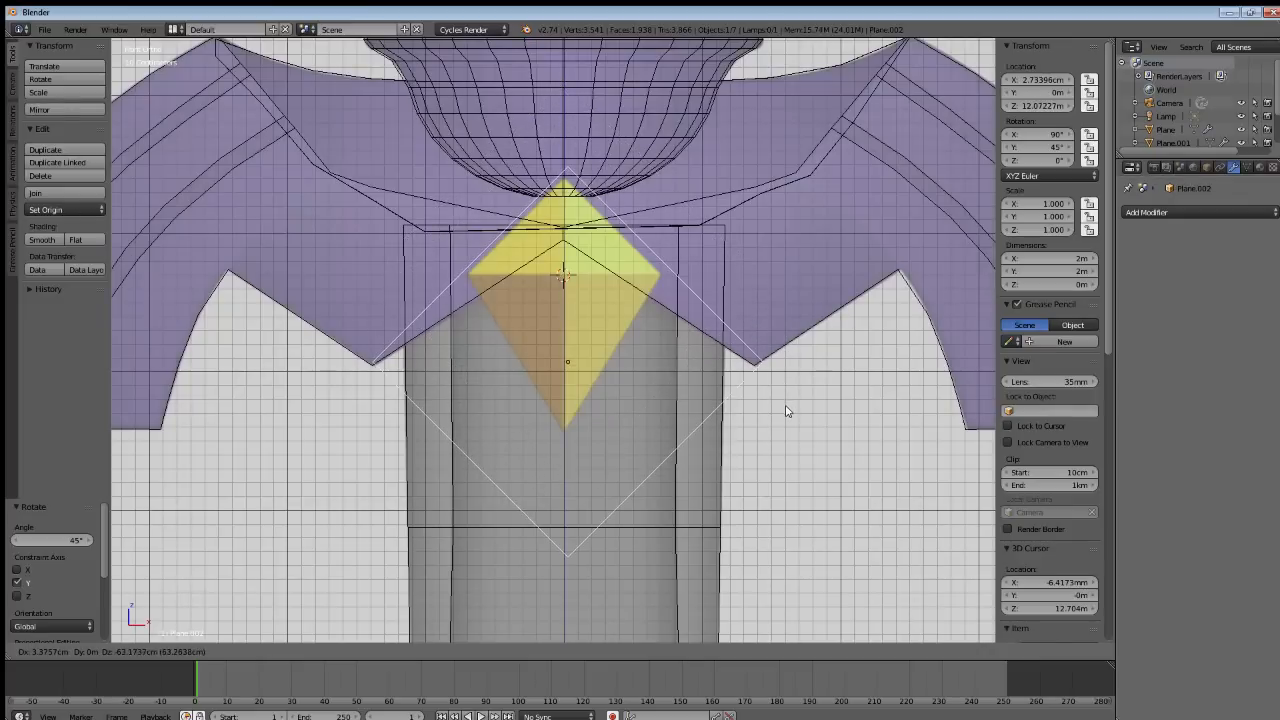
{"action": "key", "text": "z"}
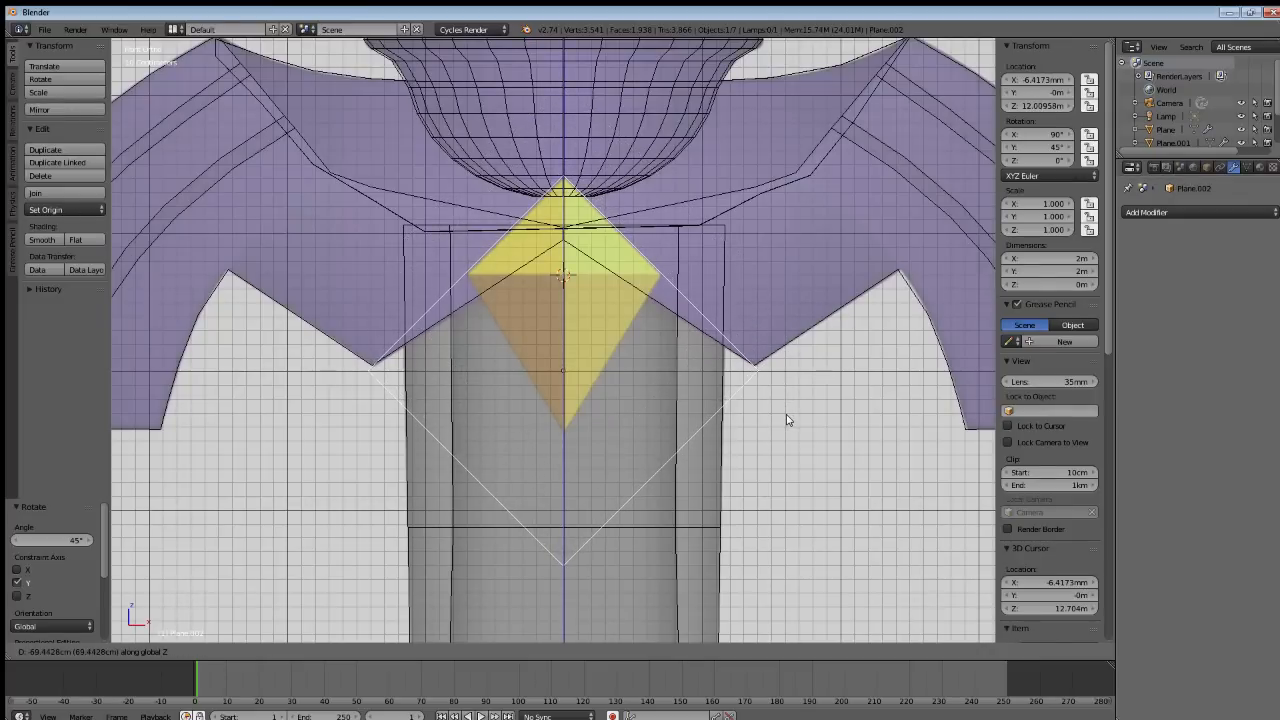
{"action": "left_click", "coordinate": [786, 414]}
{"action": "key", "text": "a"}
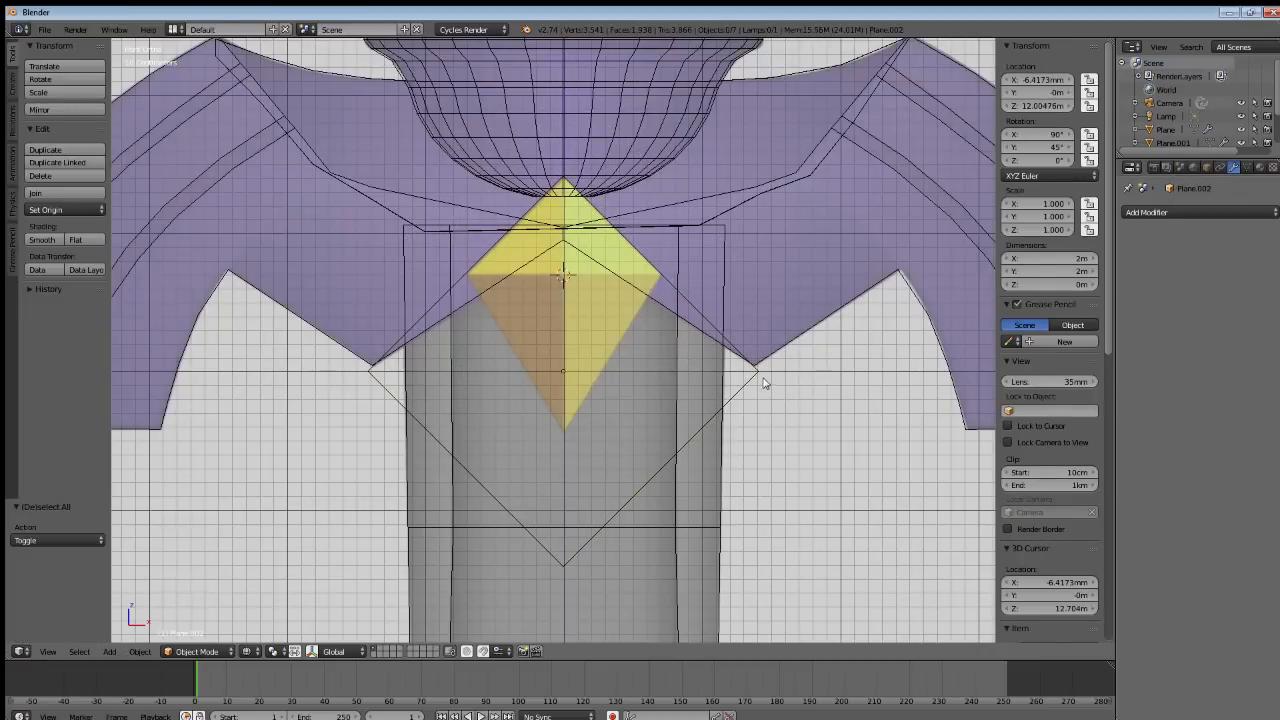
Open the plane's mesh and raise its bottom vertex about 97 cm along Z to the yellow diamond's lower tip.
{"action": "right_click", "coordinate": [715, 402]}
{"action": "key", "text": "Tab"}
{"action": "key", "text": "a"}
{"action": "right_click", "coordinate": [564, 562]}
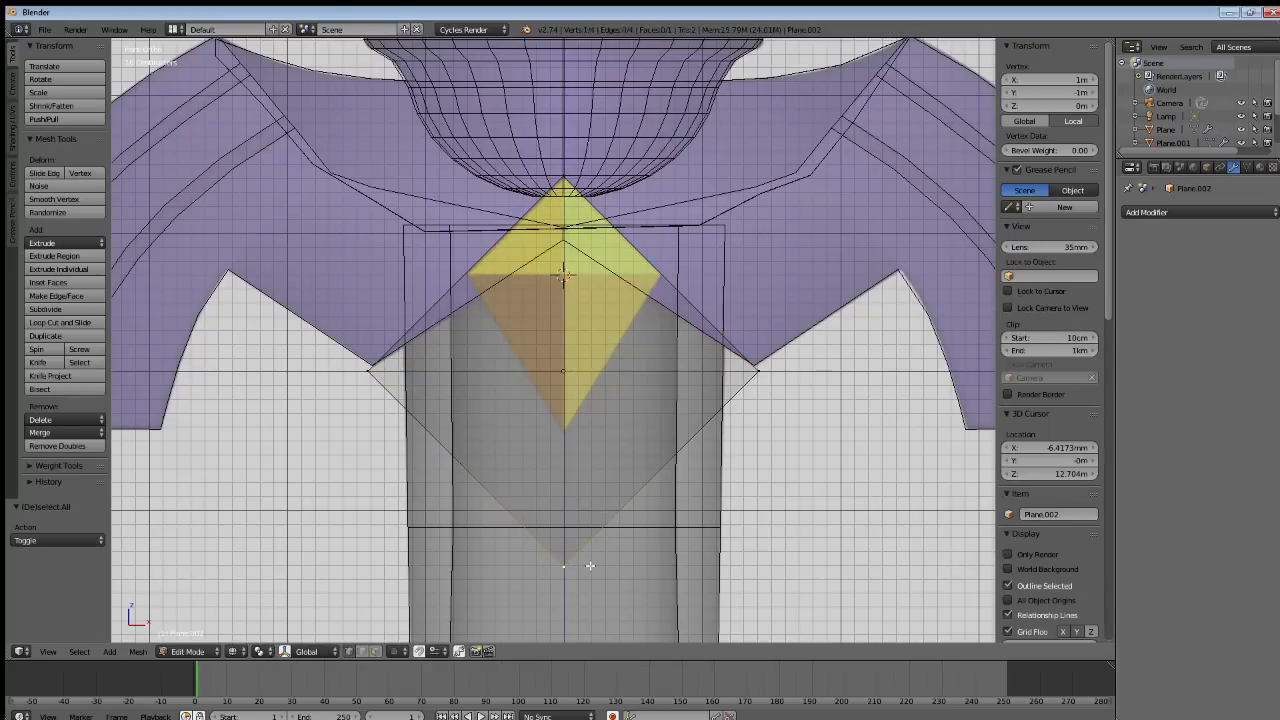
{"action": "key", "text": "g"}
{"action": "key", "text": "z"}
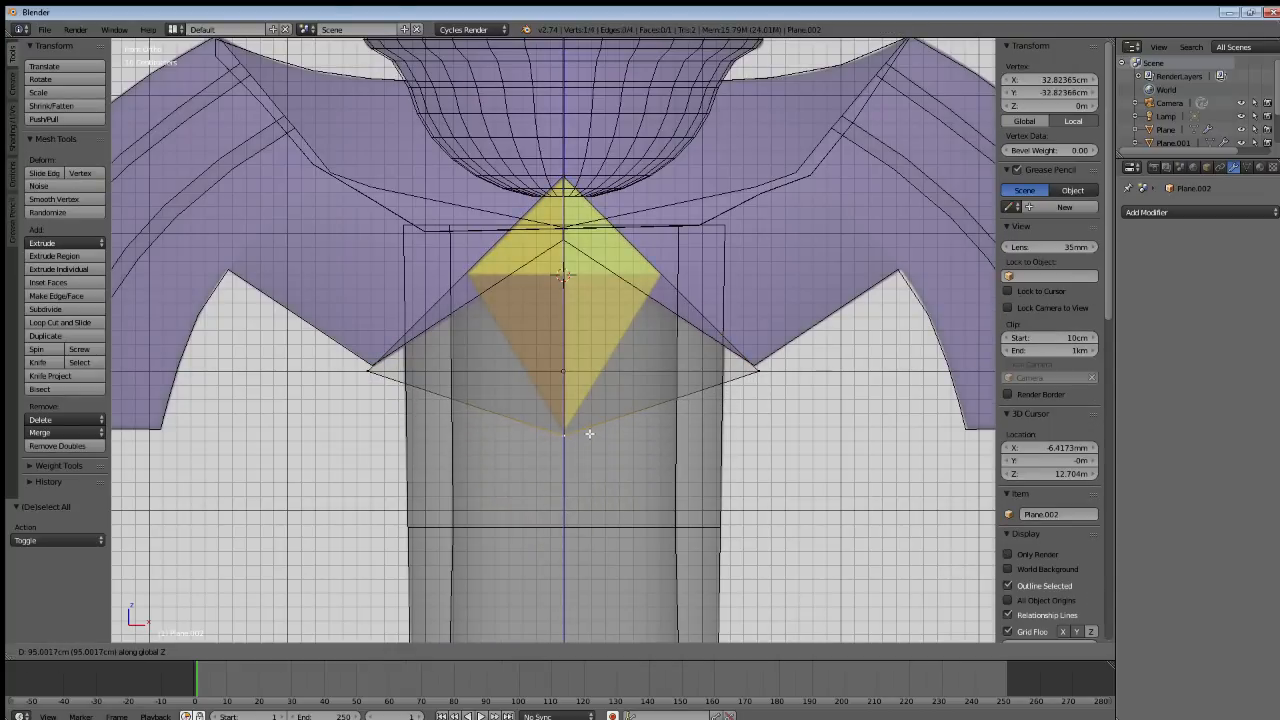
{"action": "left_click", "coordinate": [599, 427]}
Raise the plane's two side vertices about 69 cm along Z and scale them to about 0.5 along X, matching the diamond's side corners.
{"action": "right_click", "coordinate": [754, 371]}
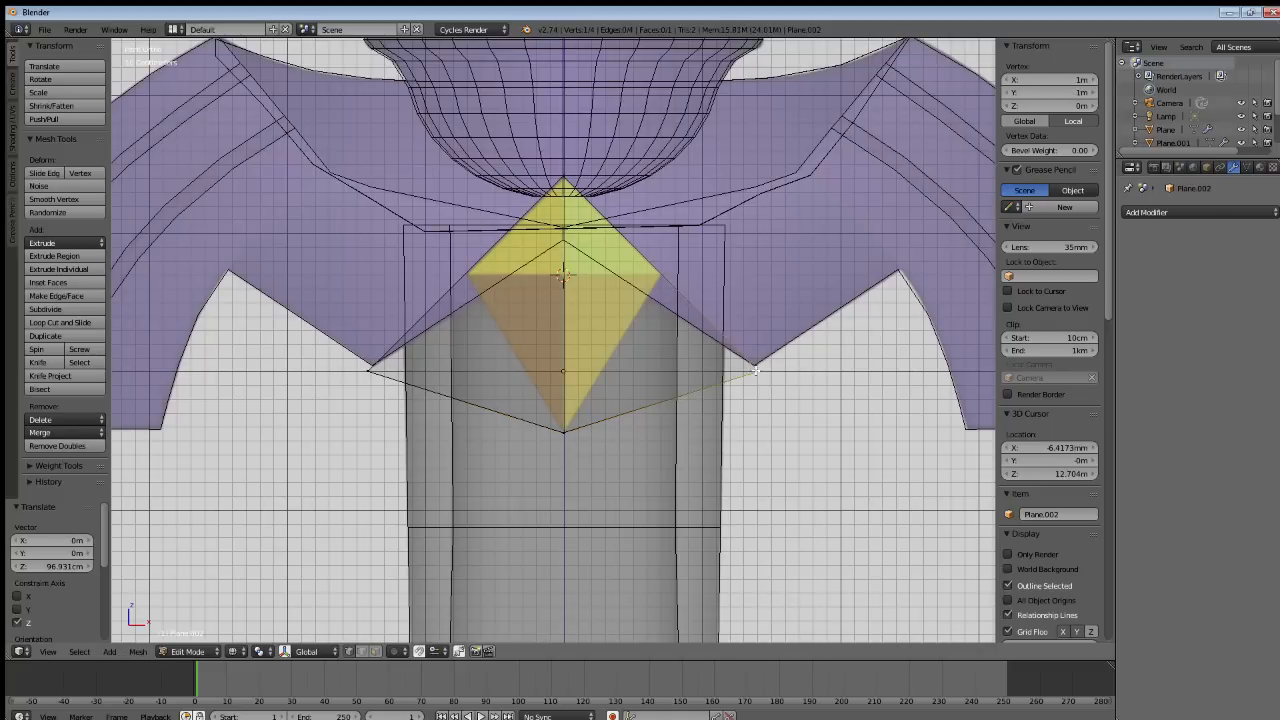
{"action": "right_click", "coordinate": [370, 370], "text": "shift"}
{"action": "key", "text": "g"}
{"action": "key", "text": "z"}
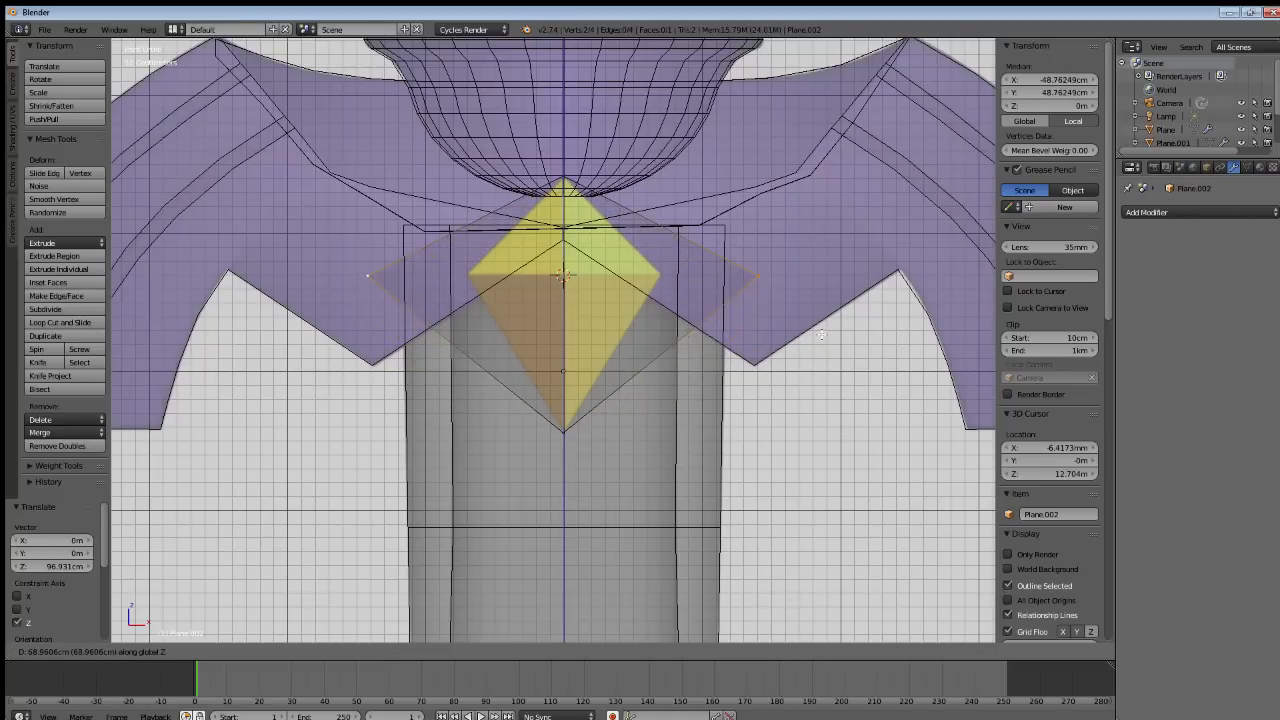
{"action": "left_click", "coordinate": [801, 313]}
{"action": "key", "text": "s"}
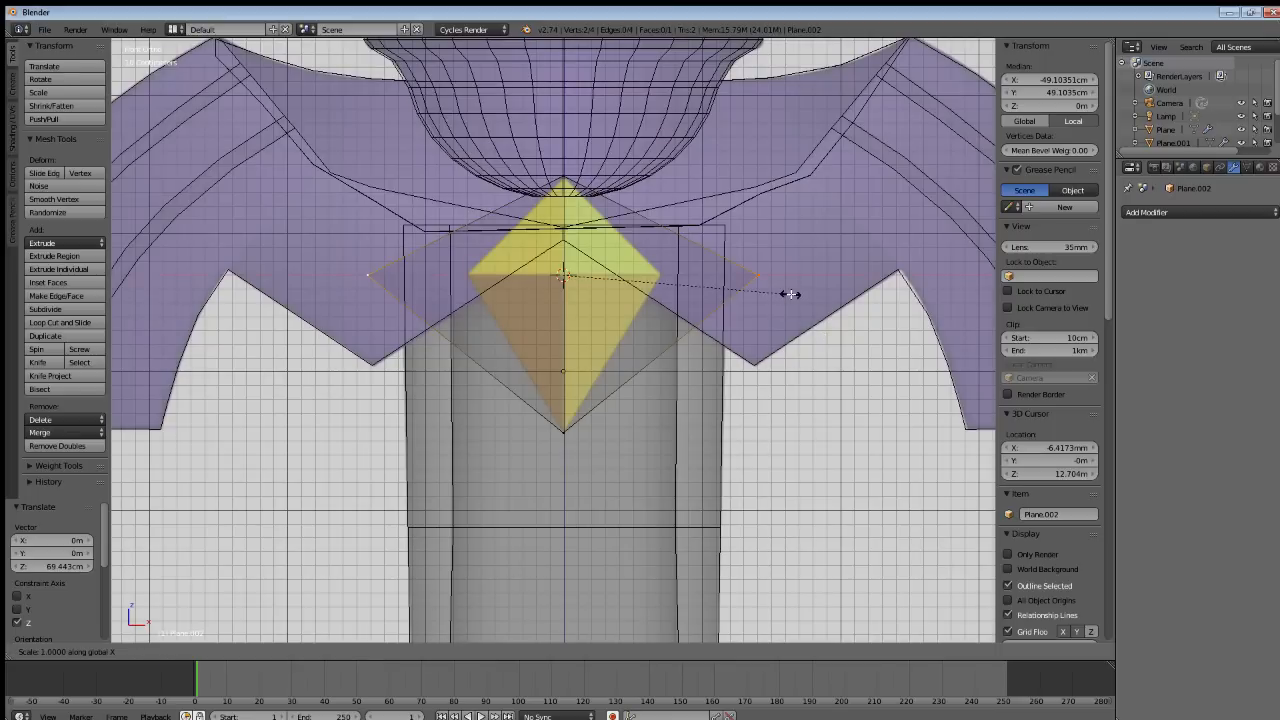
{"action": "key", "text": "x"}
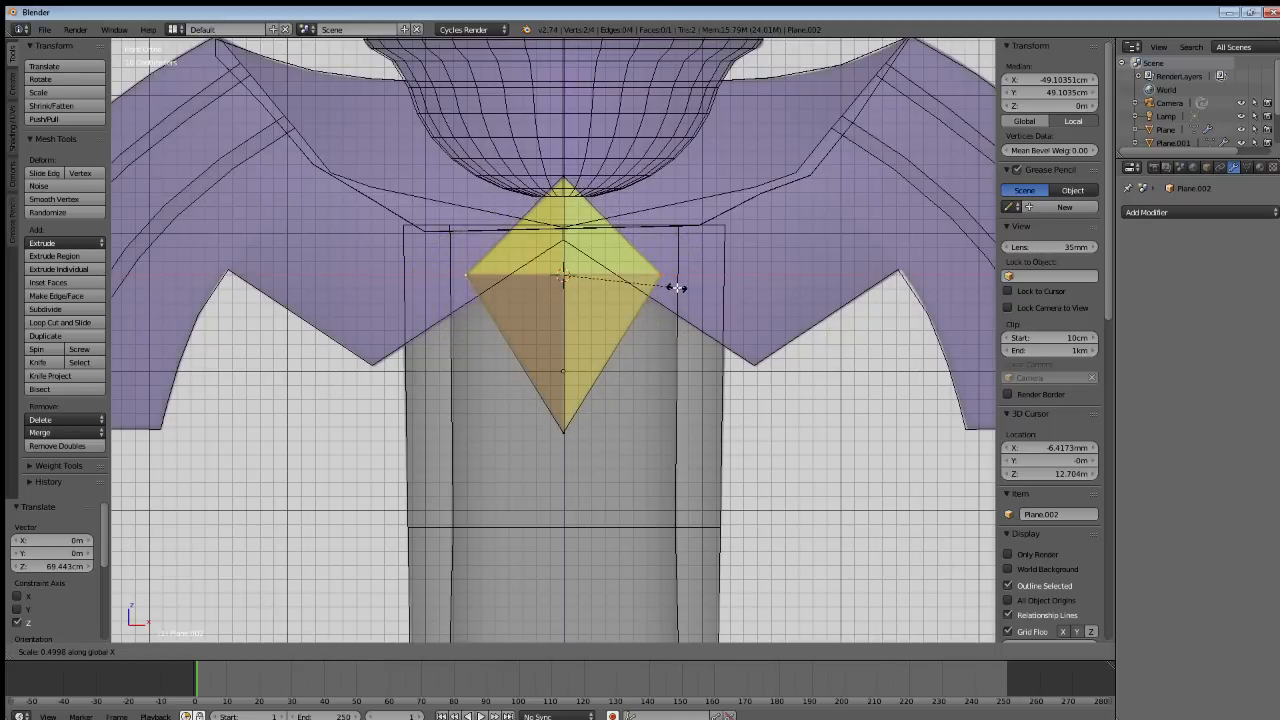
{"action": "left_click", "coordinate": [676, 287]}
{"action": "key", "text": "a"}
Cut the diamond face horizontally with the Knife tool, from one side corner to the other.
{"action": "scroll", "coordinate": [528, 375], "scroll_direction": "up", "scroll_amount": 3}
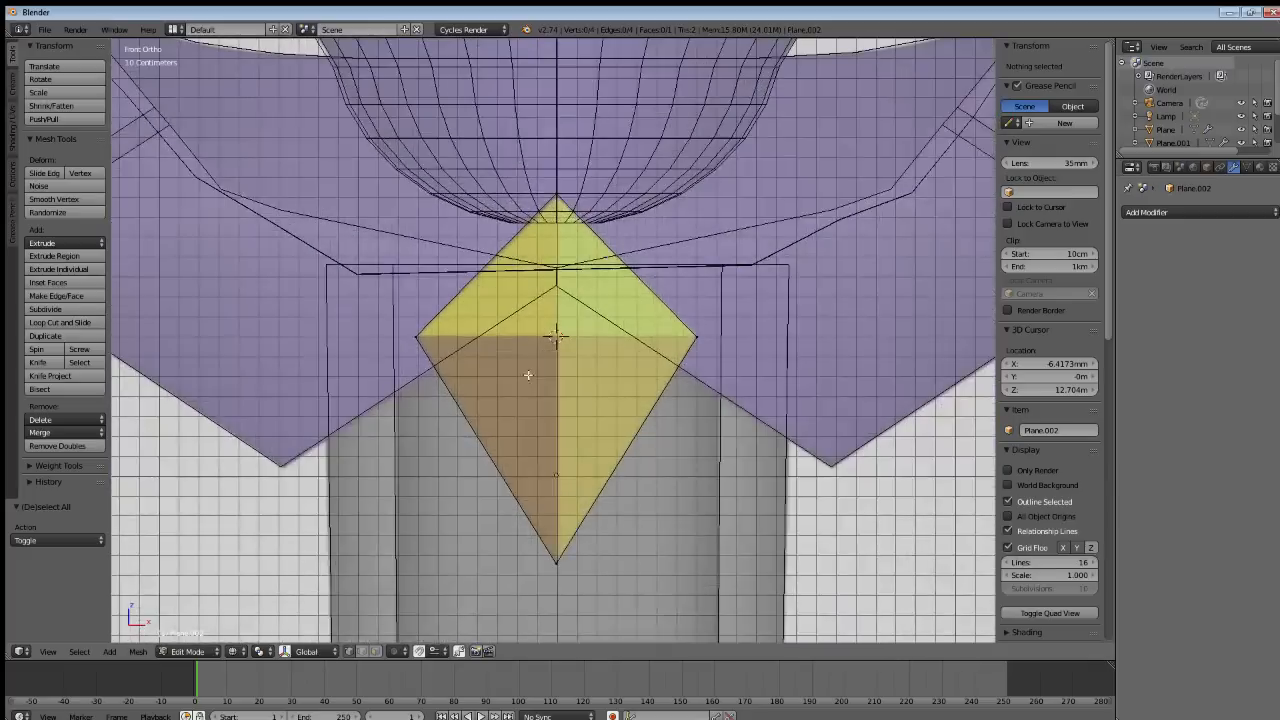
{"action": "left_click", "coordinate": [45, 362]}
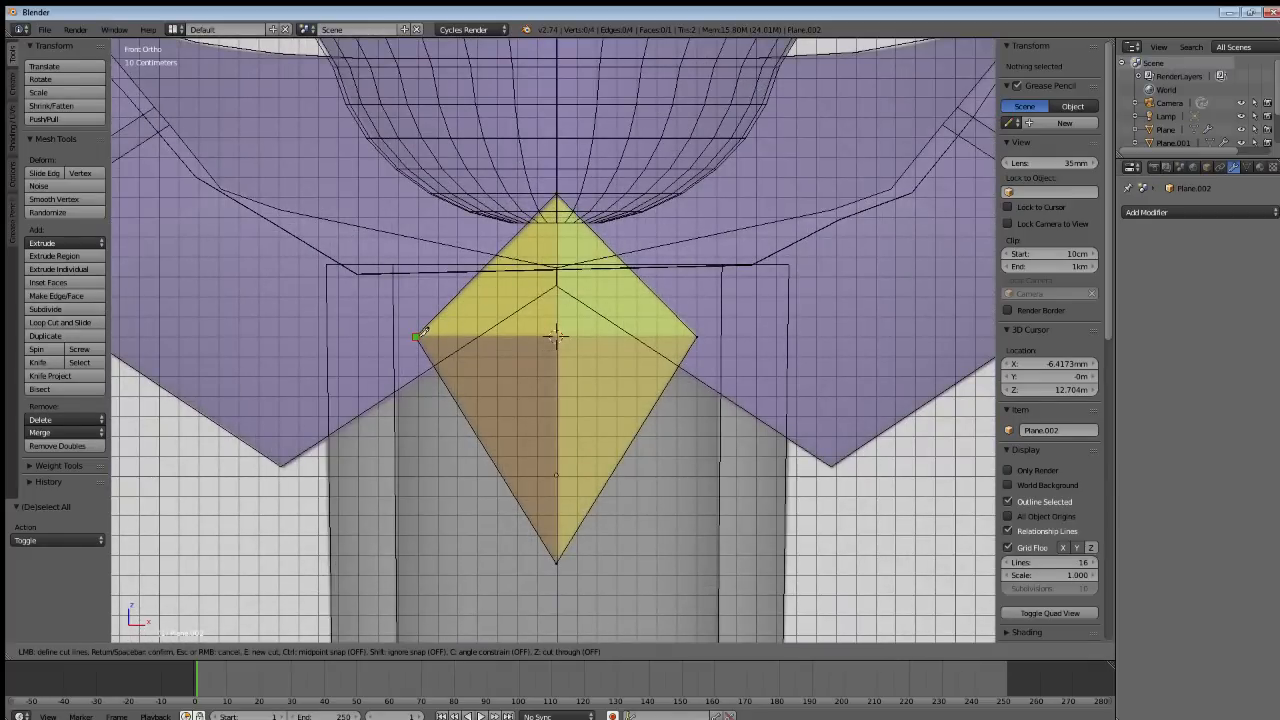
{"action": "left_click", "coordinate": [415, 336]}
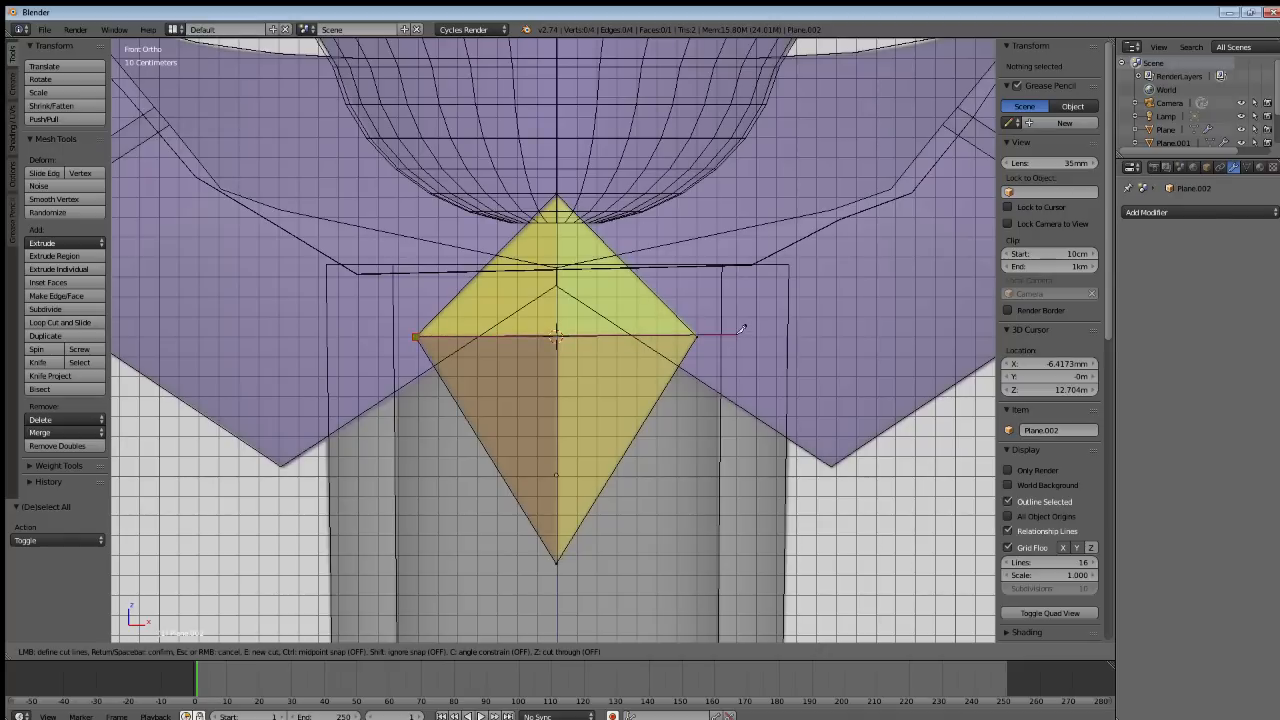
{"action": "left_click", "coordinate": [745, 331]}
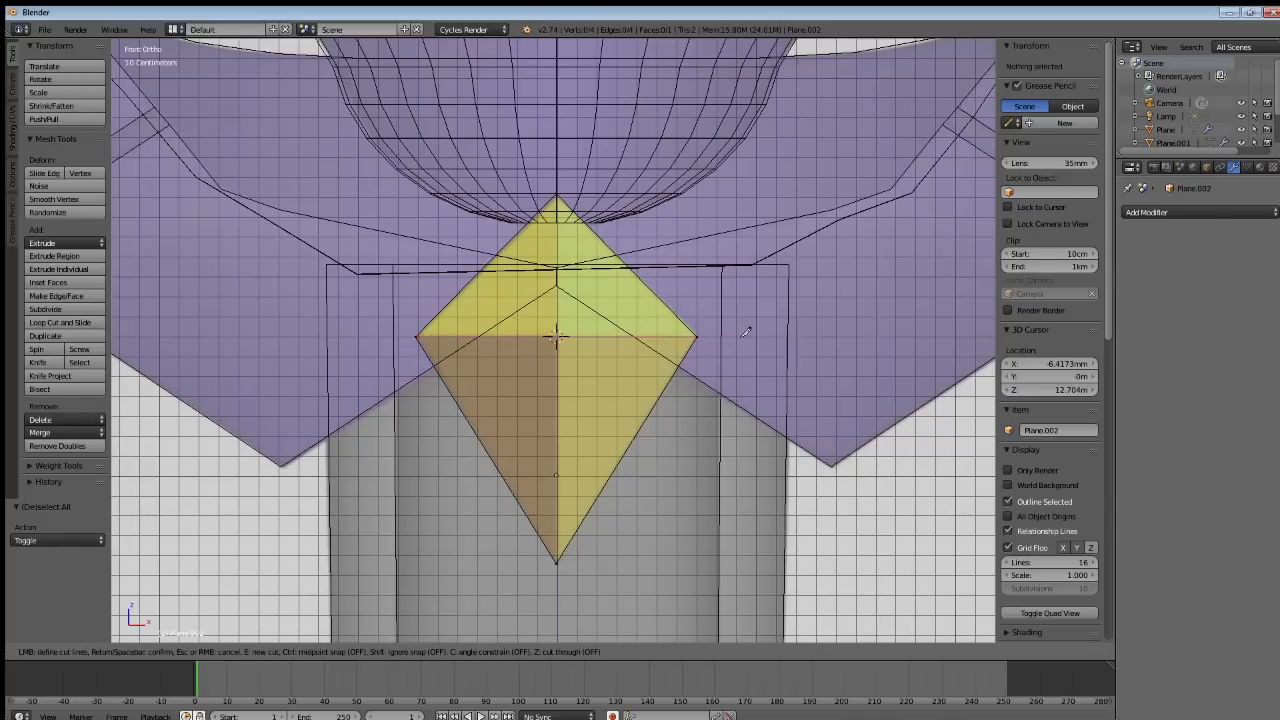
{"action": "key", "text": "Return"}
{"action": "key", "text": "a"}
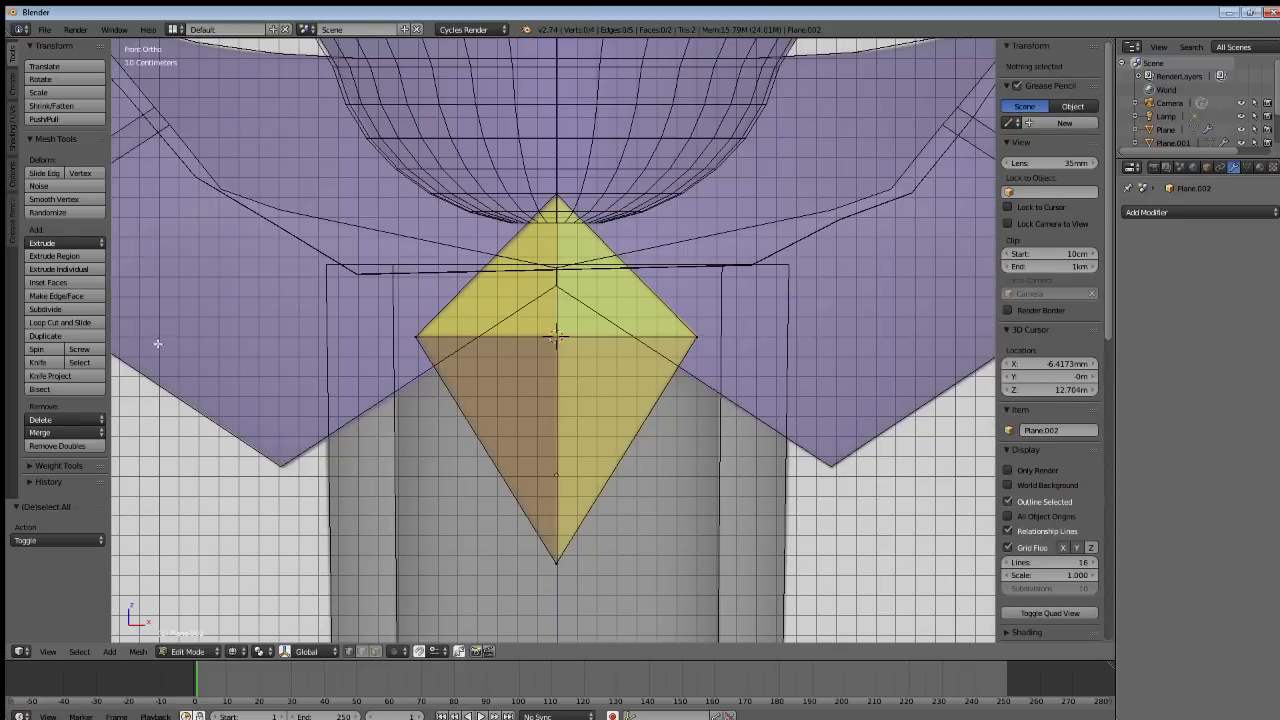
Knife-cut the diamond vertically from its upper tip to its lower tip, crossing the horizontal cut at the centre.
{"action": "left_click", "coordinate": [40, 363]}
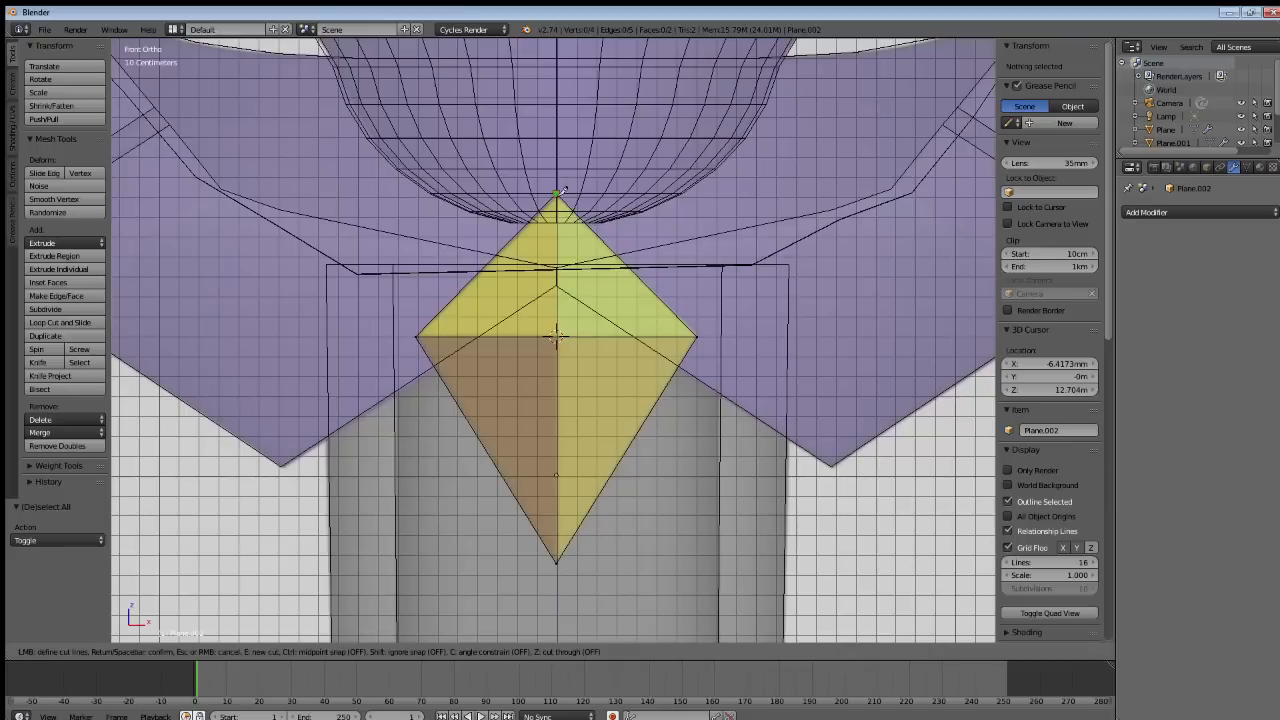
{"action": "left_click", "coordinate": [557, 193]}
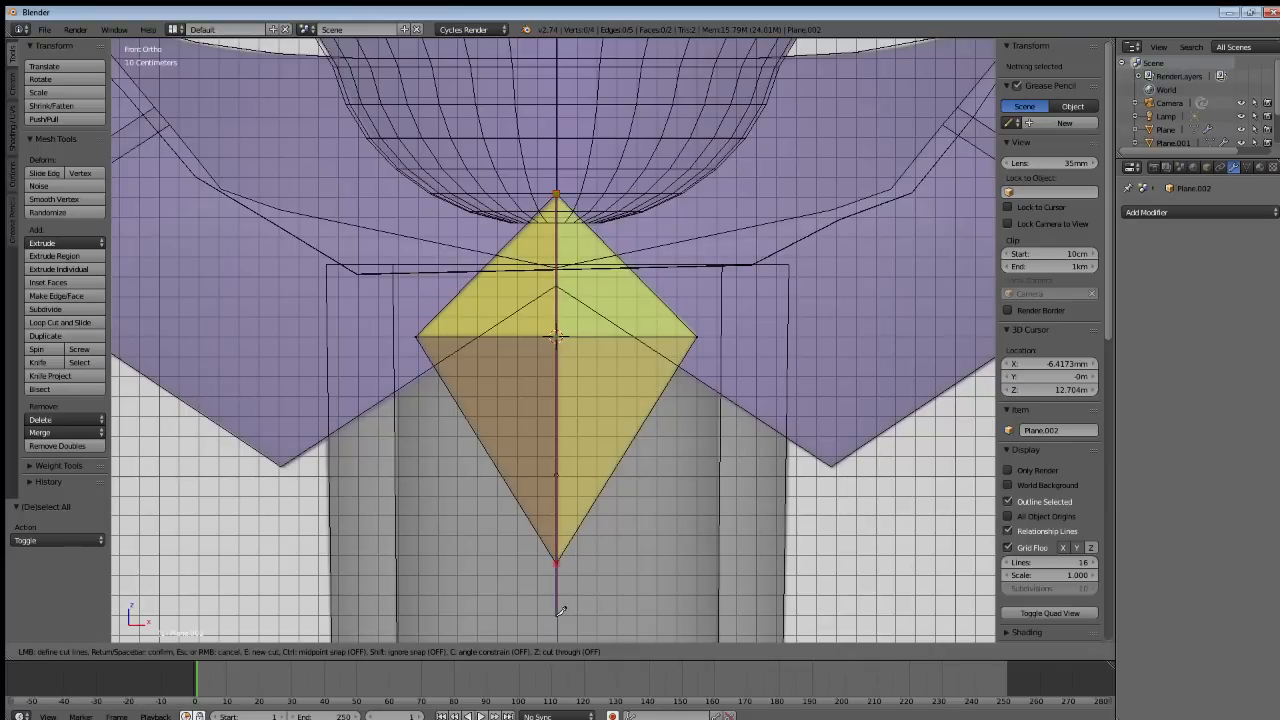
{"action": "left_click", "coordinate": [560, 612]}
{"action": "key", "text": "Return"}
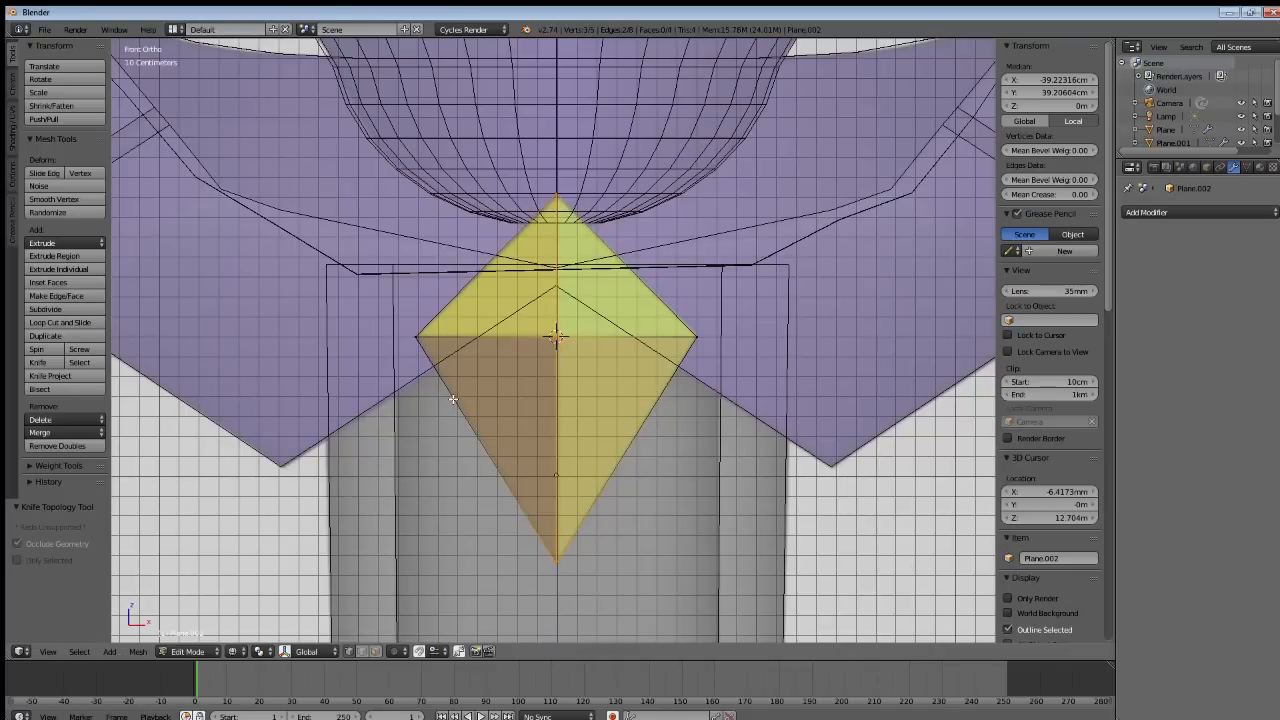
{"action": "scroll", "coordinate": [526, 361], "scroll_direction": "up", "scroll_amount": 3}
{"action": "scroll", "coordinate": [526, 361], "scroll_direction": "up", "scroll_amount": 6}
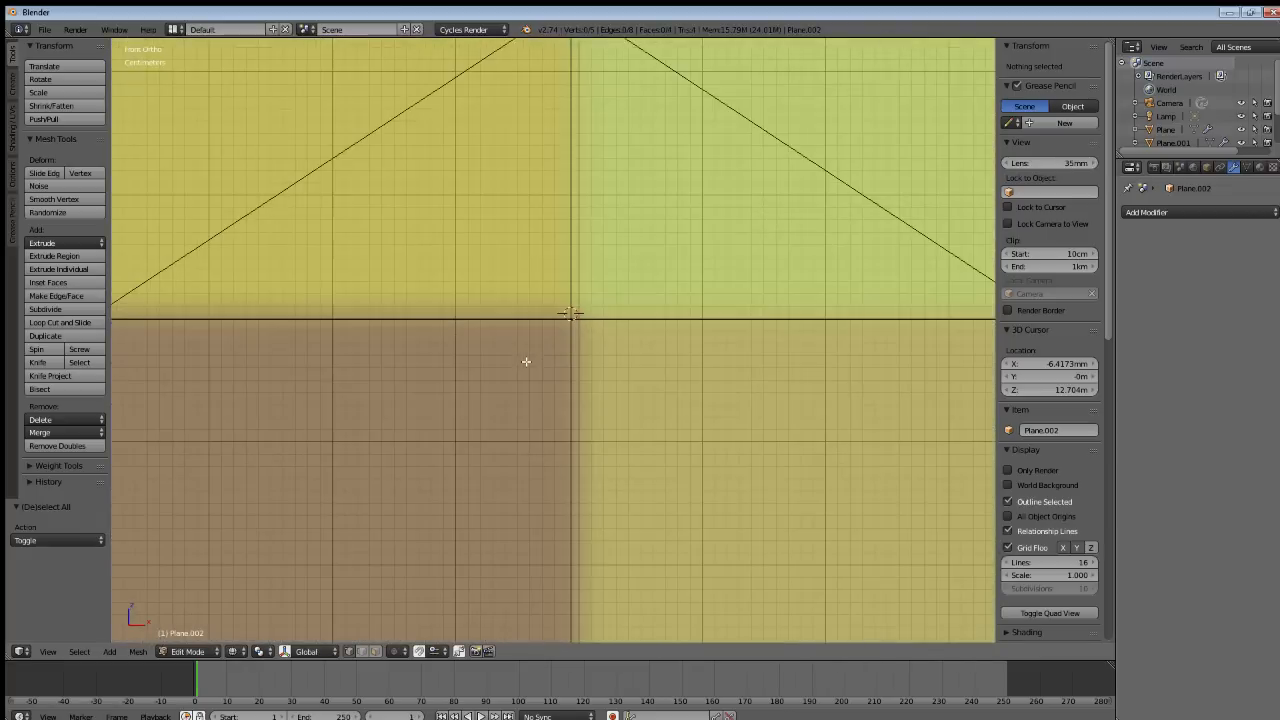
{"action": "scroll", "coordinate": [526, 361], "scroll_direction": "down", "scroll_amount": 6}
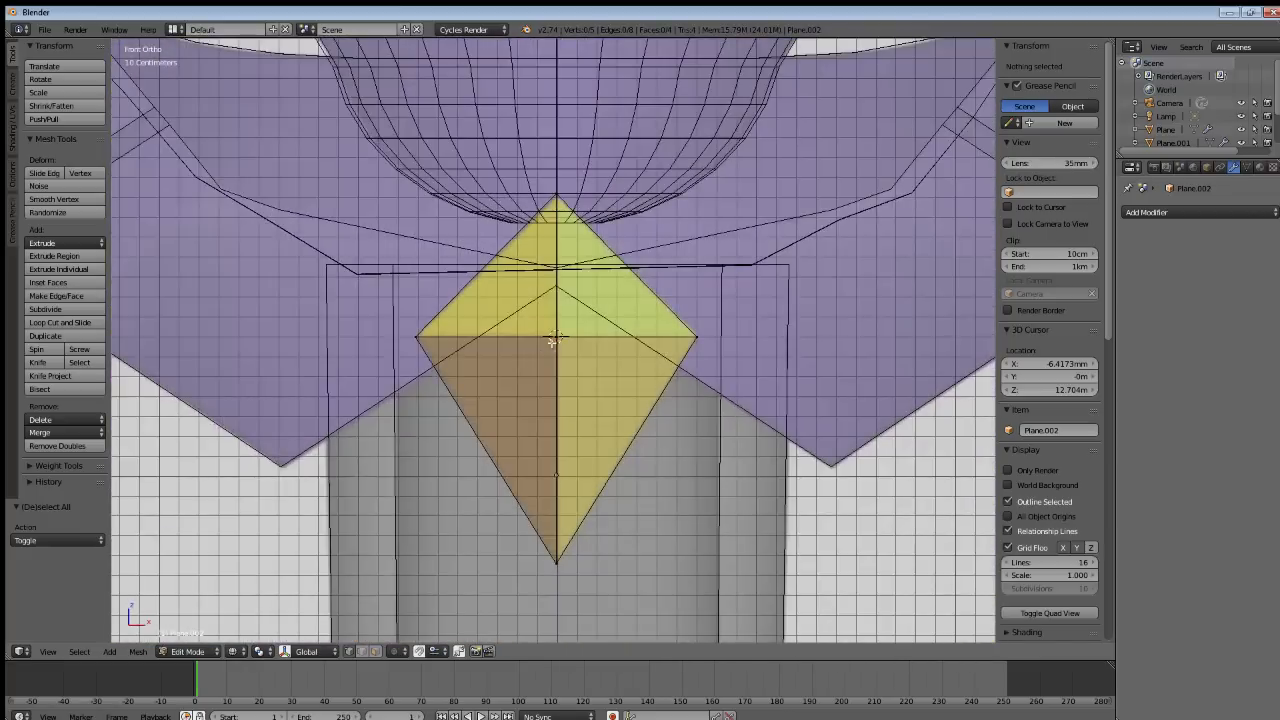
Pull the diamond's centre vertex about 41 cm forward along negative Y to raise the gem's point.
{"action": "left_click_drag", "start_coordinate": [549, 314], "coordinate": [578, 384]}
{"action": "middle_click_drag", "start_coordinate": [528, 389], "coordinate": [643, 390]}
{"action": "key", "text": "g"}
{"action": "key", "text": "y"}
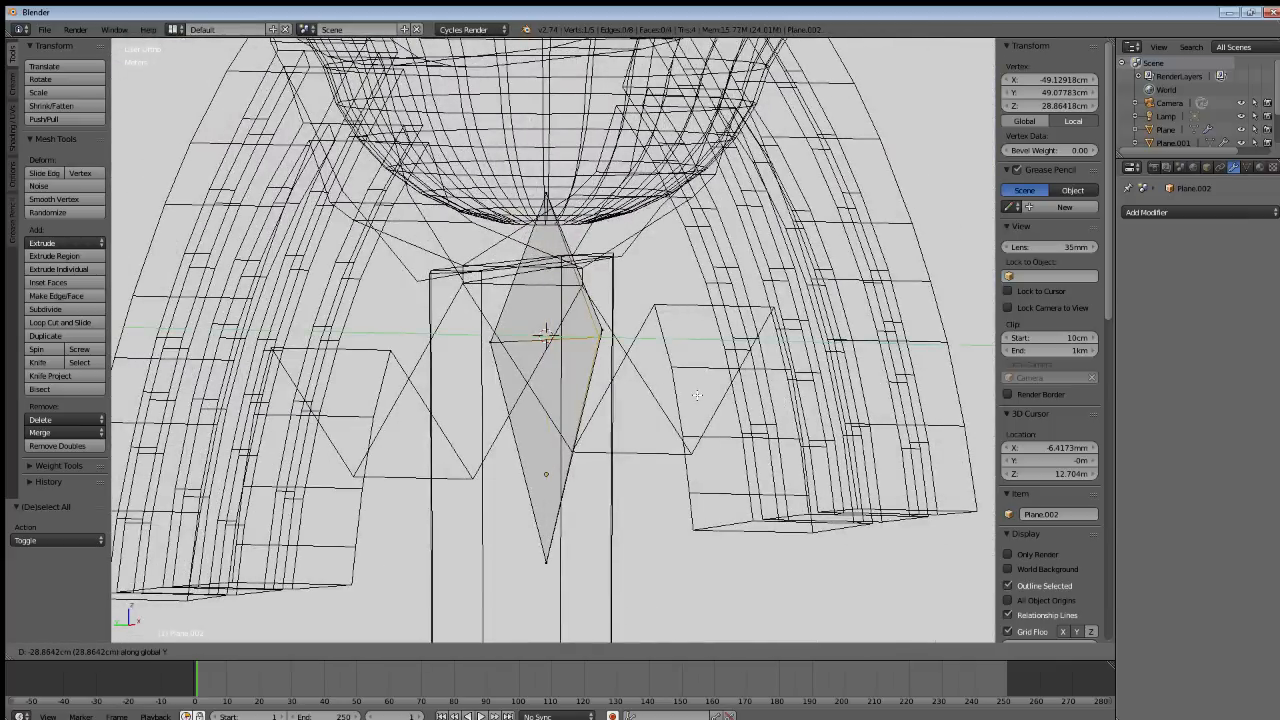
{"action": "left_click", "coordinate": [712, 397]}
Switch to solid shading and move the whole gem mesh about 19 cm forward along negative Y, out of the guard.
{"action": "key", "text": "z"}
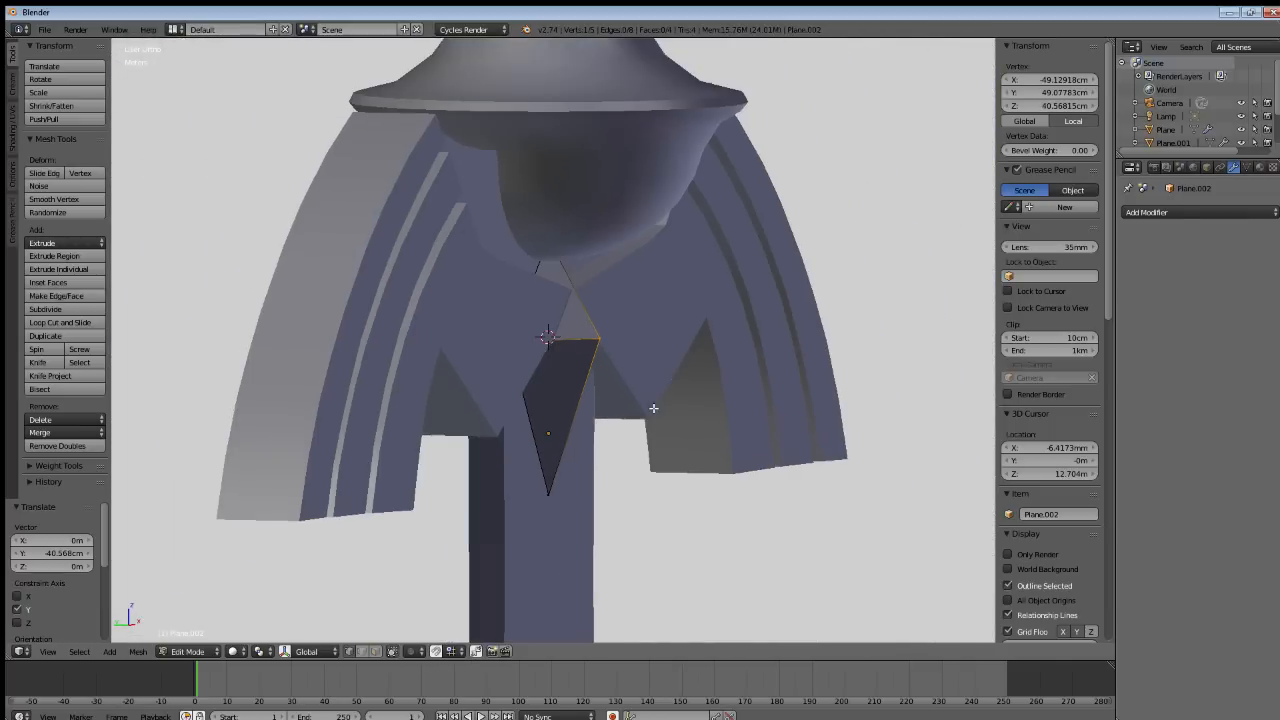
{"action": "middle_click_drag", "start_coordinate": [634, 411], "coordinate": [637, 446]}
{"action": "key", "text": "a"}
{"action": "key", "text": "a"}
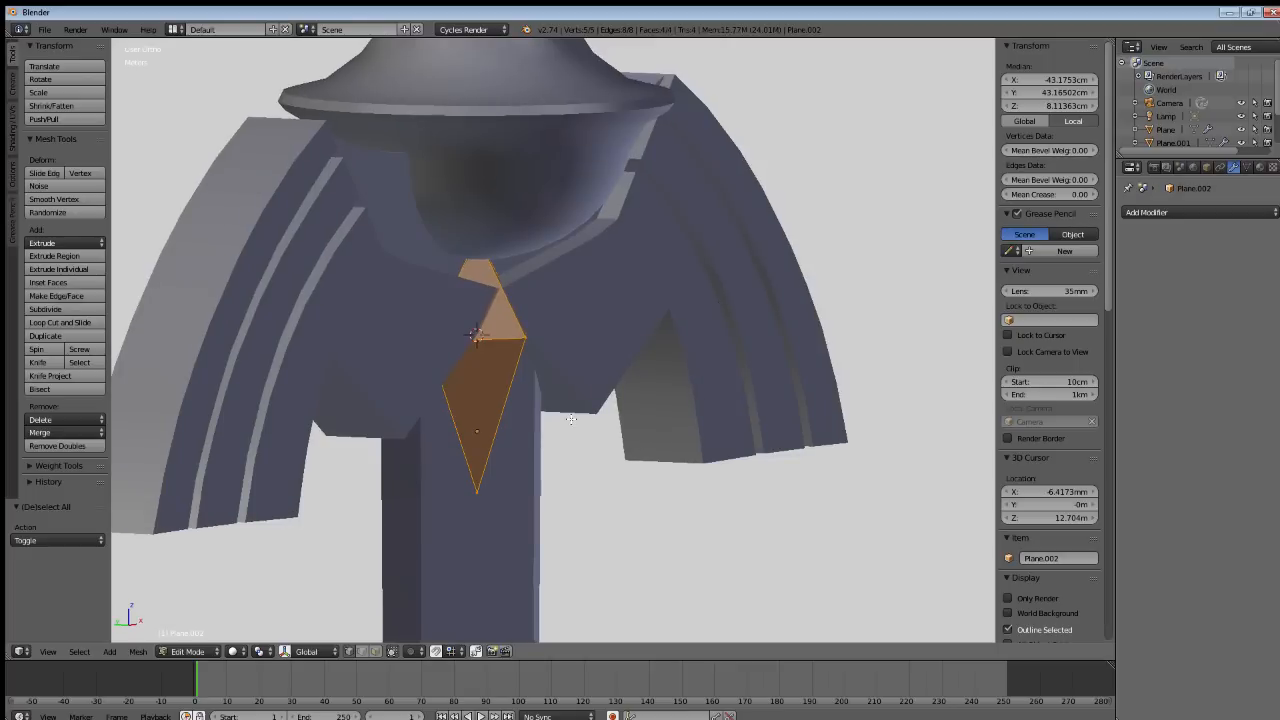
{"action": "key", "text": "g"}
{"action": "key", "text": "y"}
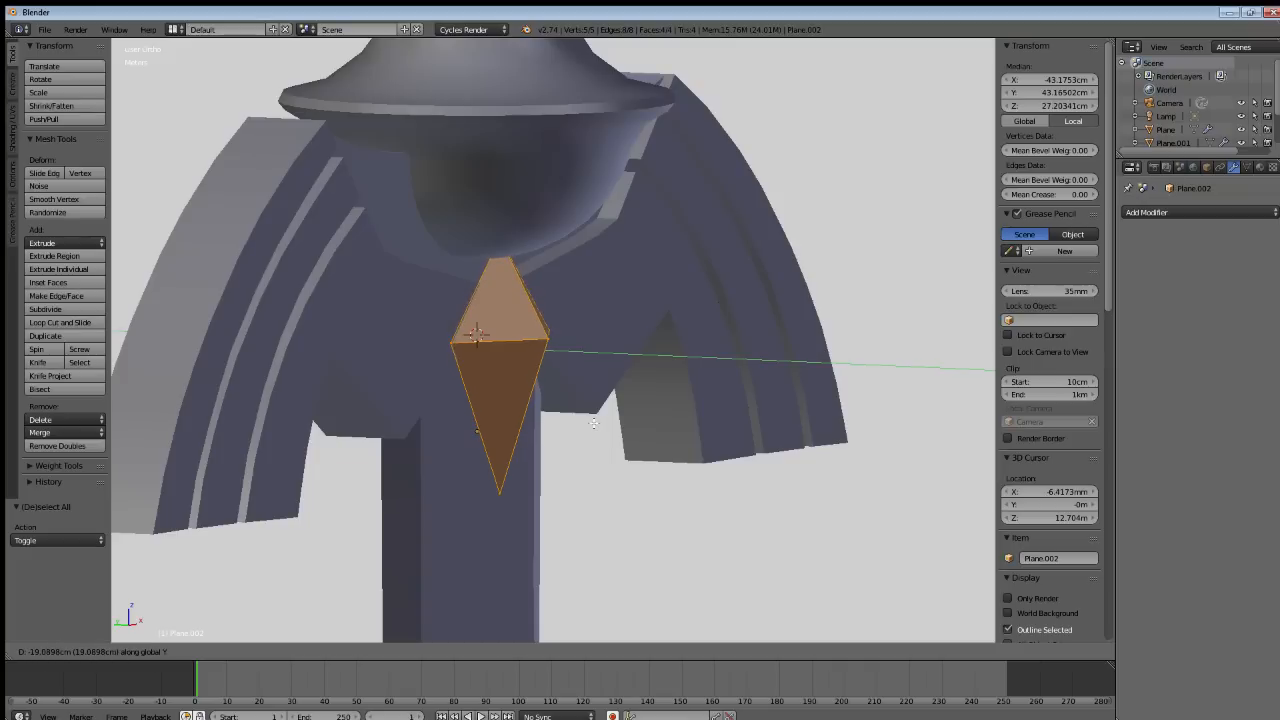
{"action": "left_click", "coordinate": [593, 423]}
Extrude the gem's outer edge loop about 25 cm back along Y into the guard and return to Object Mode.
{"action": "middle_click_drag", "start_coordinate": [472, 376], "coordinate": [497, 388]}
{"action": "key", "text": "a"}
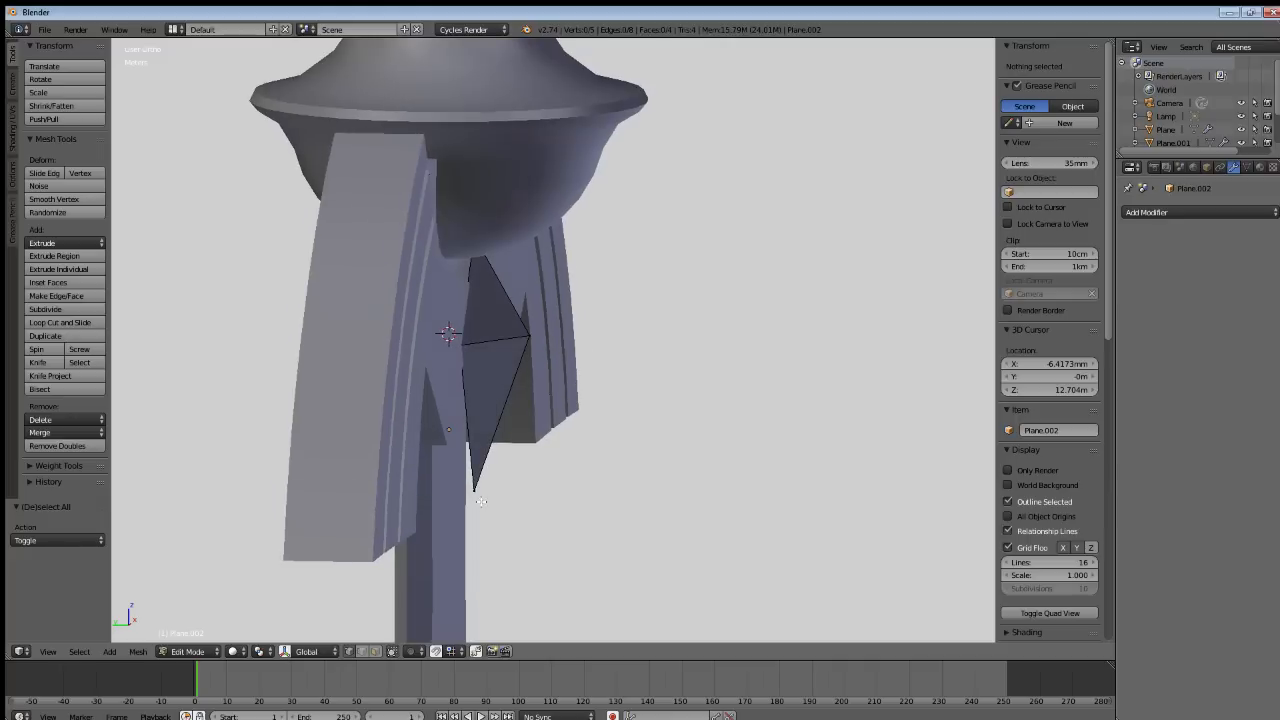
{"action": "right_click", "coordinate": [471, 460]}
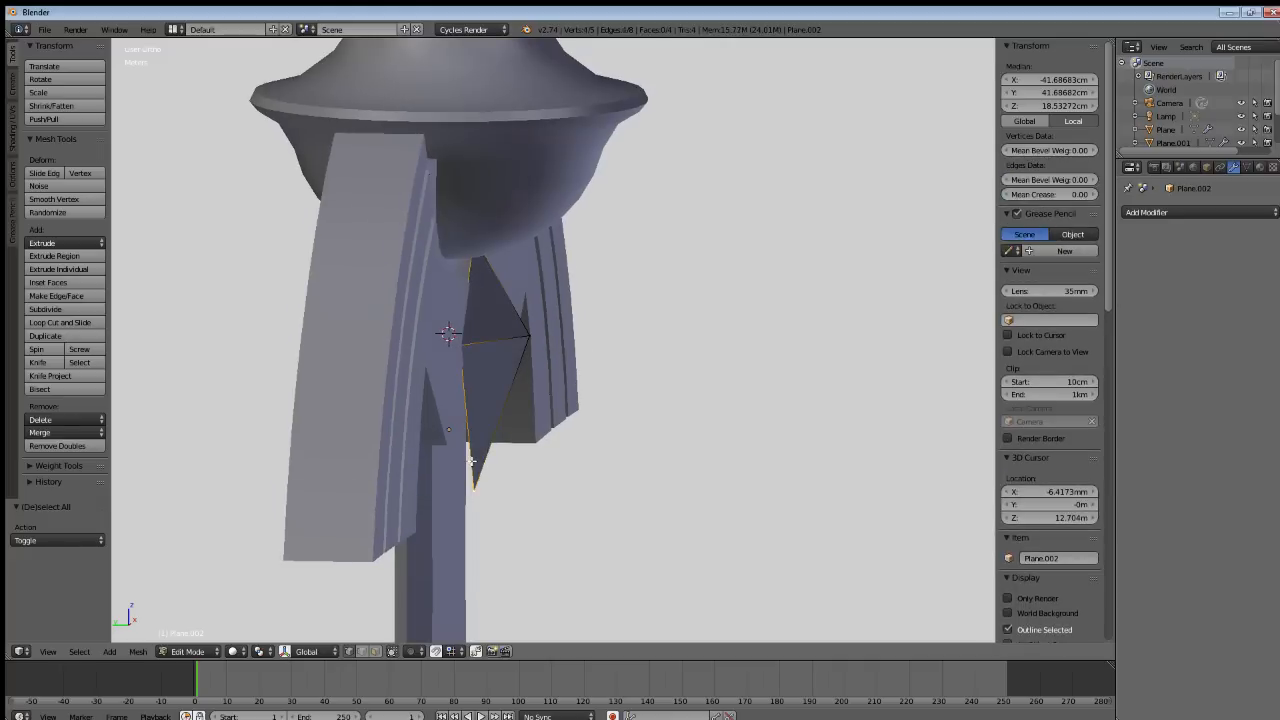
{"action": "mouse_move", "coordinate": [476, 461]}
{"action": "middle_mouse_down"}
{"action": "mouse_move", "coordinate": [366, 457]}
{"action": "mouse_move", "coordinate": [457, 449]}
{"action": "middle_mouse_up"}
{"action": "key", "text": "e"}
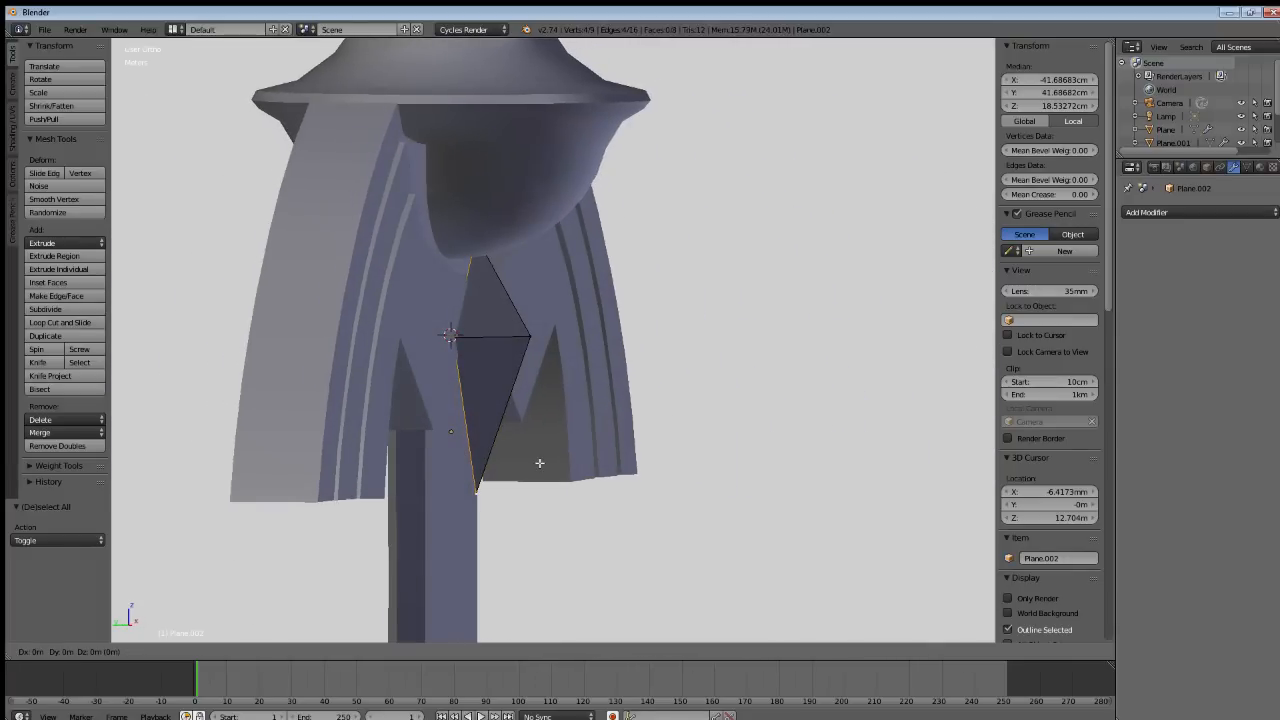
{"action": "key", "text": "y"}
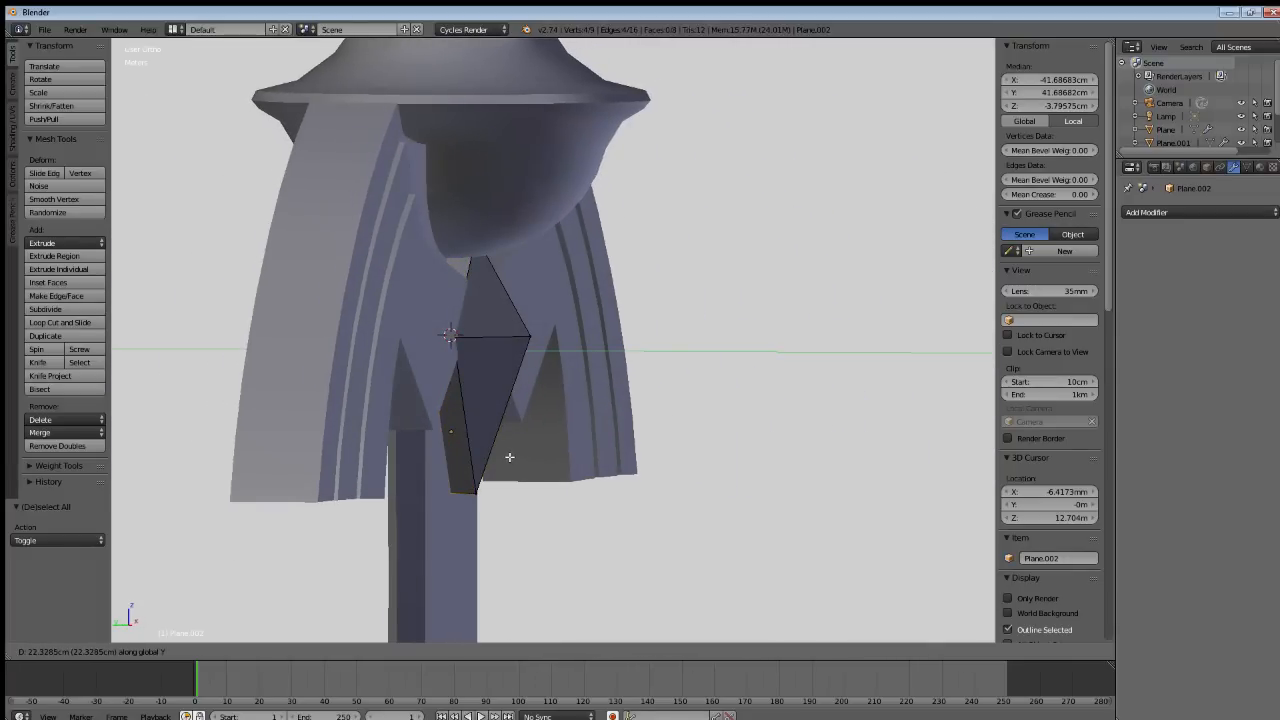
{"action": "left_click", "coordinate": [509, 457]}
{"action": "middle_click_drag", "start_coordinate": [509, 457], "coordinate": [412, 453]}
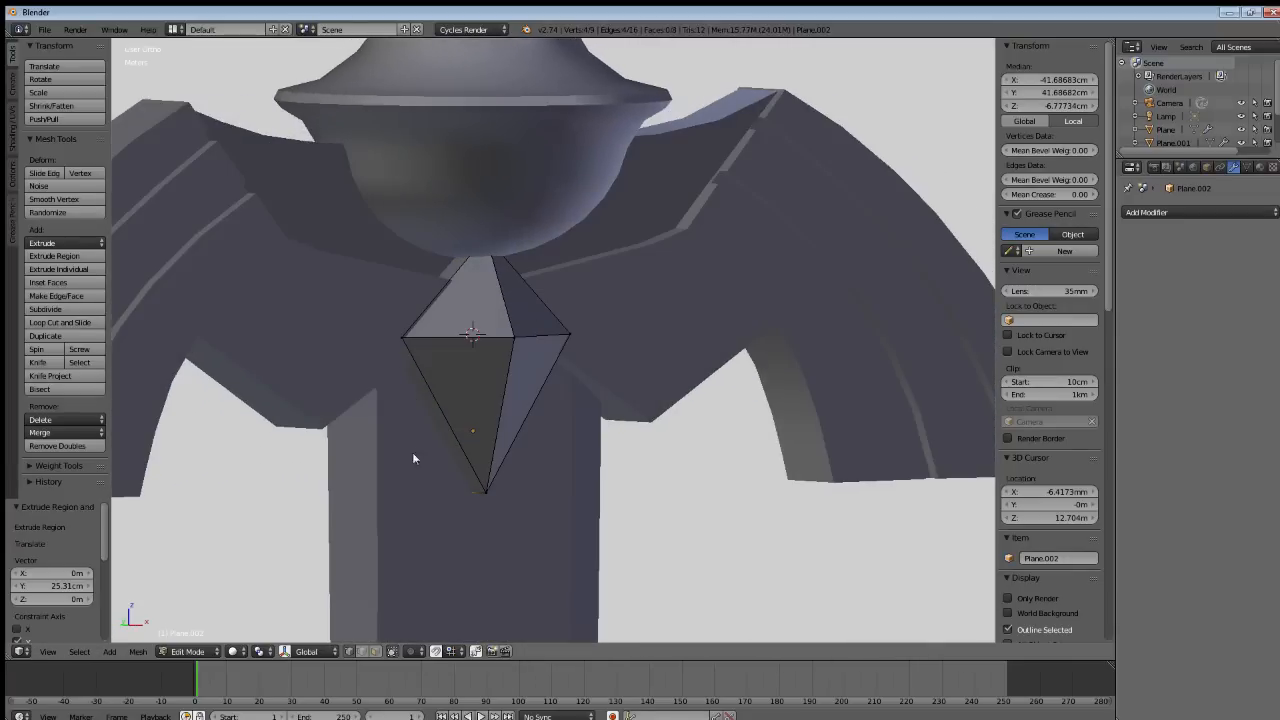
{"action": "key", "text": "Tab"}
Deselect everything and examine the whole sword from several angles, including the handle, guard, gem and blade.
{"action": "scroll", "coordinate": [474, 440], "scroll_direction": "down", "scroll_amount": 5}
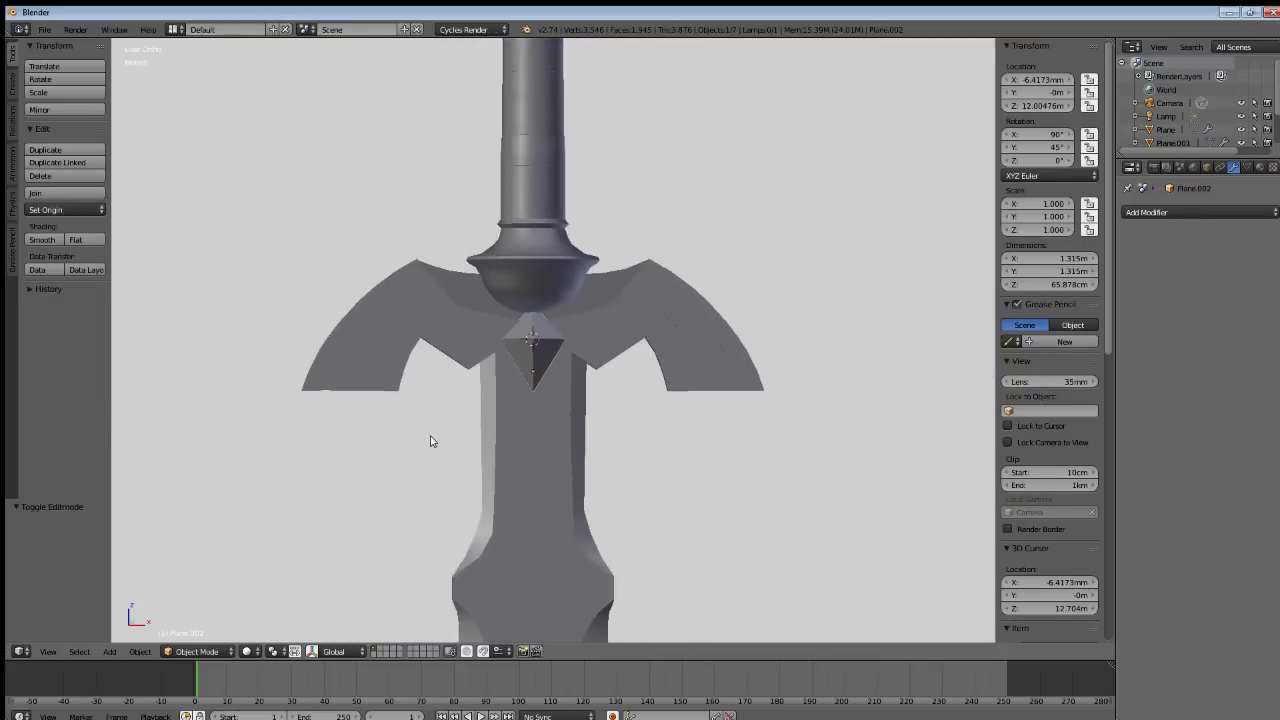
{"action": "scroll", "coordinate": [431, 441], "scroll_direction": "down", "scroll_amount": 3}
{"action": "scroll", "coordinate": [496, 403], "scroll_direction": "up", "scroll_amount": 2}
{"action": "key", "text": "a"}
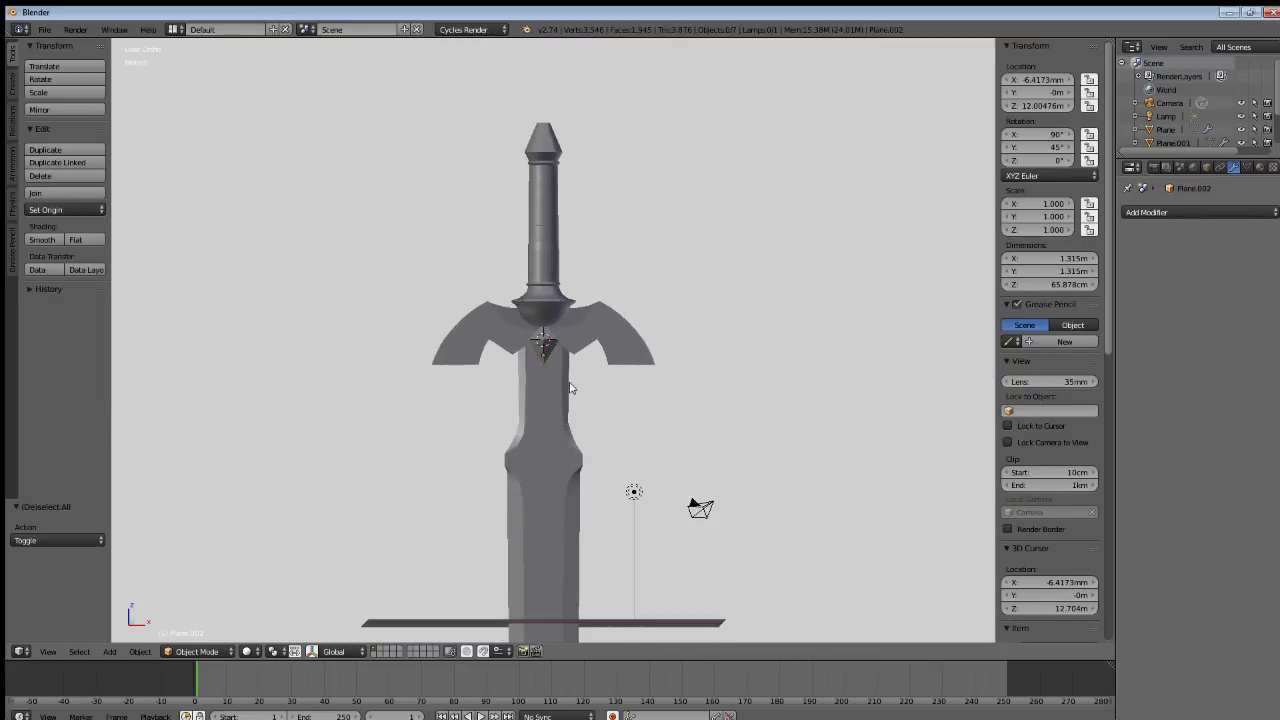
{"action": "left_click", "coordinate": [663, 386]}
{"action": "scroll", "coordinate": [529, 417], "scroll_direction": "up", "scroll_amount": 1}
{"action": "scroll", "coordinate": [469, 431], "scroll_direction": "down", "scroll_amount": 3}
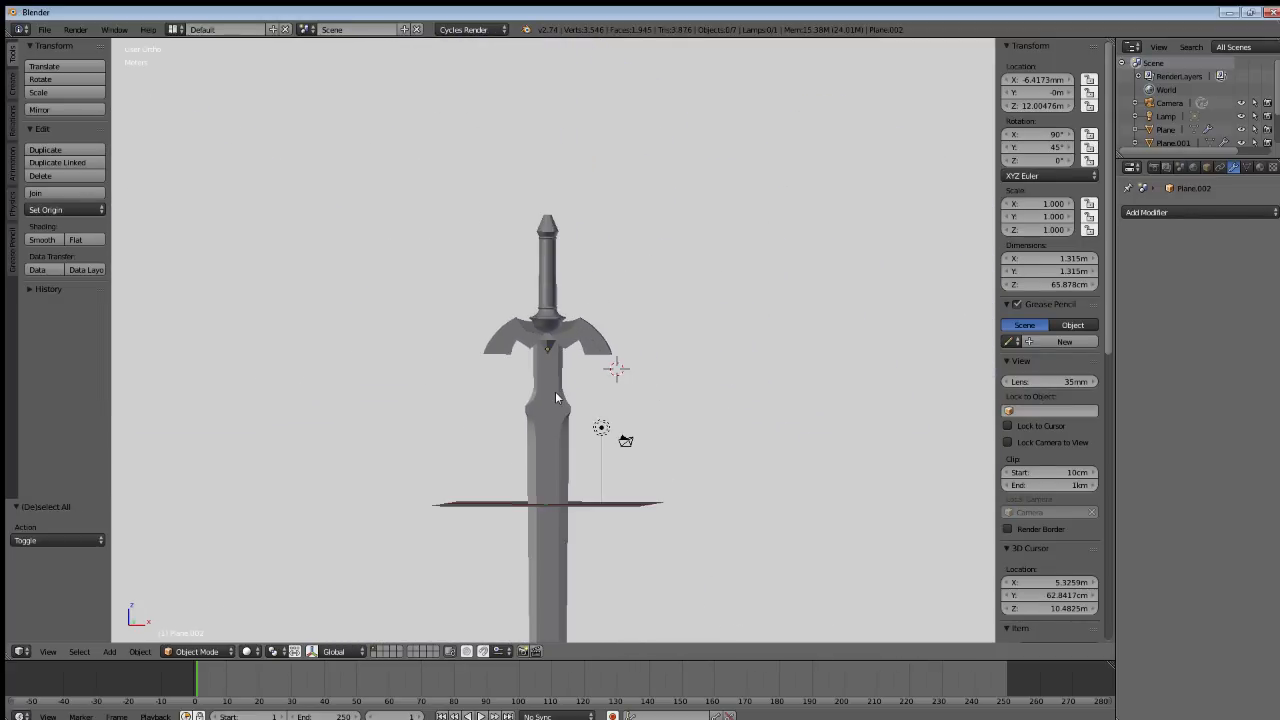
{"action": "scroll", "coordinate": [558, 398], "scroll_direction": "down", "scroll_amount": 2}
{"action": "scroll", "coordinate": [558, 398], "scroll_direction": "up", "scroll_amount": 2}
{"action": "middle_click_drag", "start_coordinate": [558, 398], "coordinate": [643, 423]}
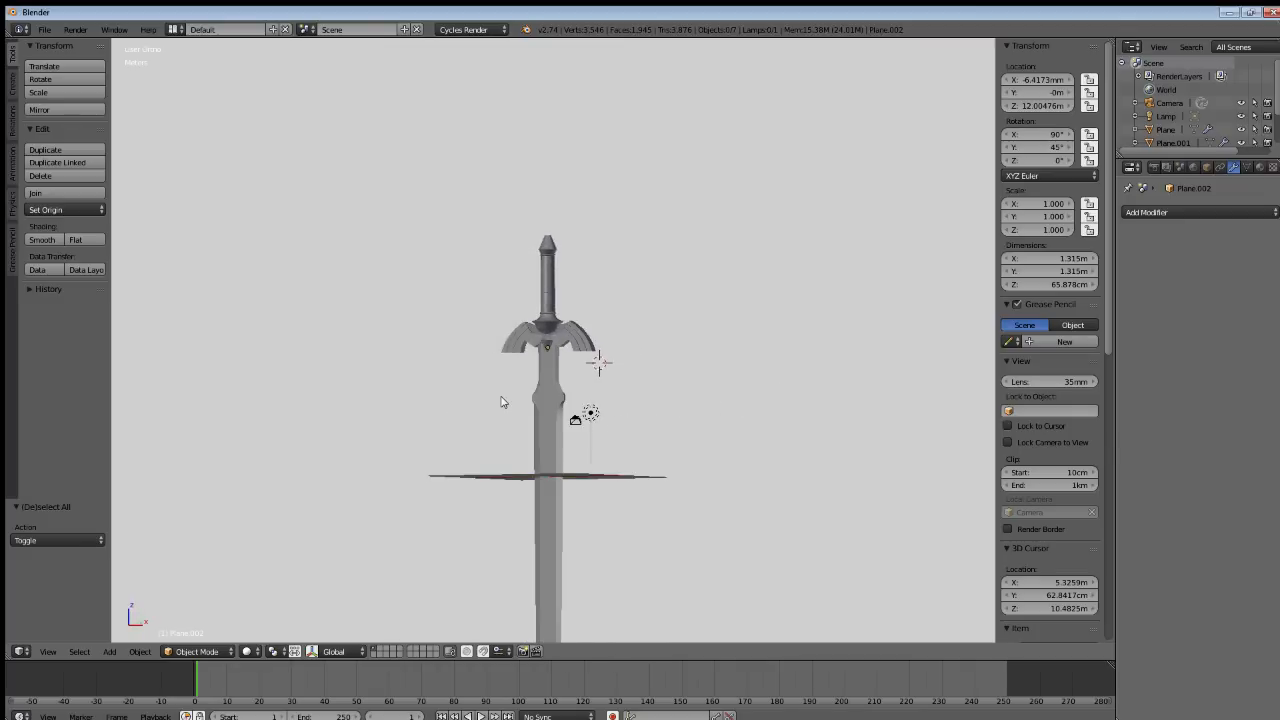
{"action": "middle_click_drag", "start_coordinate": [502, 401], "coordinate": [544, 345]}
{"action": "scroll", "coordinate": [544, 345], "scroll_direction": "up", "scroll_amount": 2}
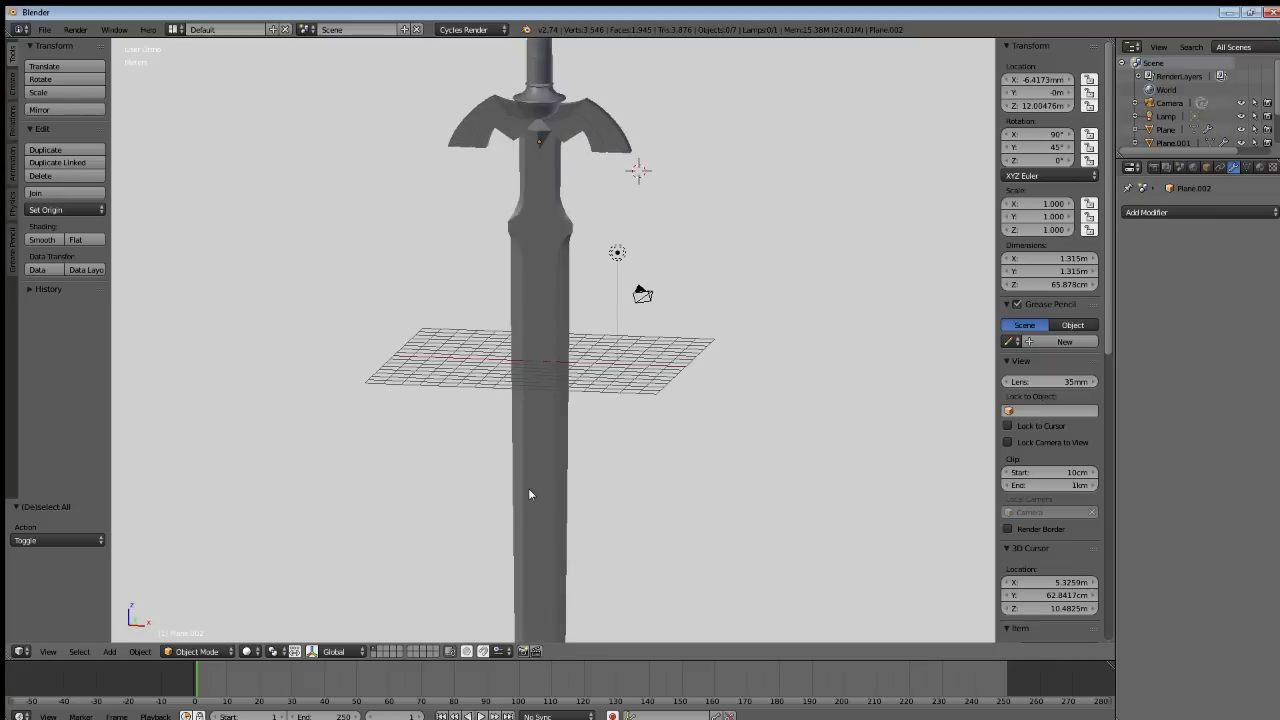
{"action": "mouse_move", "coordinate": [530, 494]}
{"action": "middle_mouse_down", "text": "shift"}
{"action": "mouse_move", "coordinate": [551, 309]}
{"action": "mouse_move", "coordinate": [563, 371]}
{"action": "mouse_move", "coordinate": [556, 285]}
{"action": "middle_mouse_up", "text": "shift"}
{"action": "middle_click_drag", "start_coordinate": [563, 336], "coordinate": [534, 517], "text": "shift"}
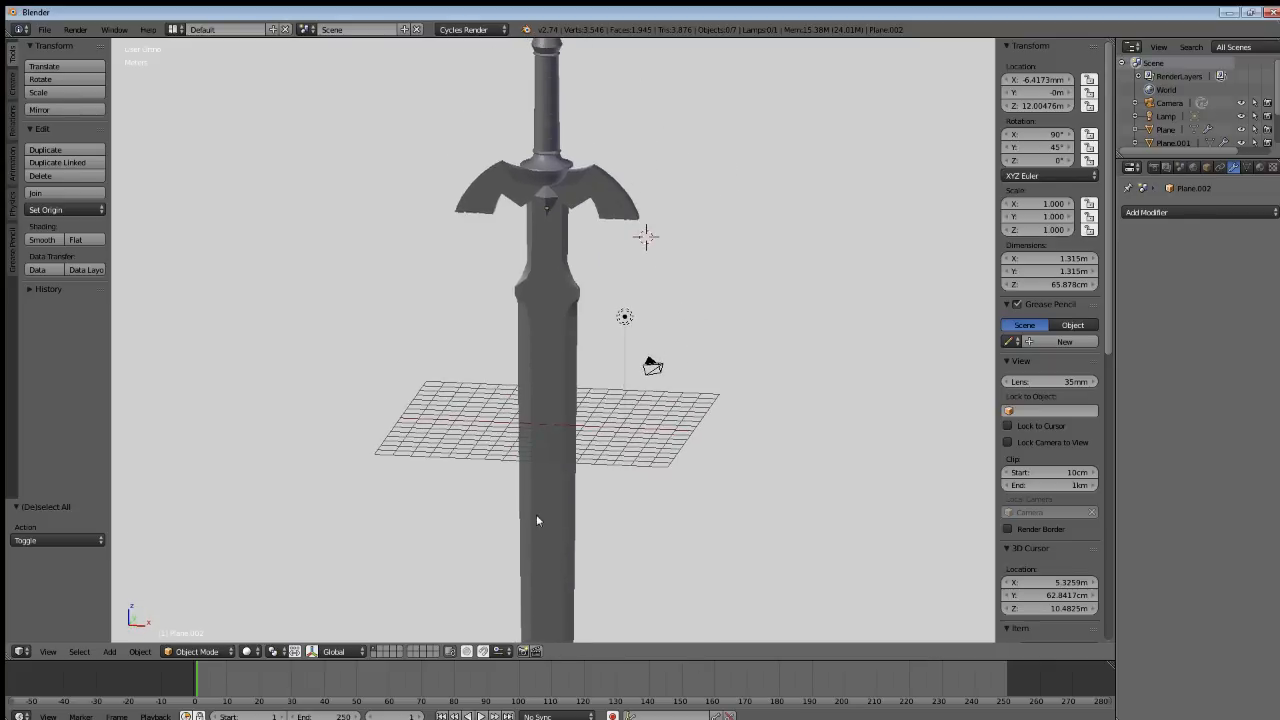
{"action": "mouse_move", "coordinate": [540, 288]}
{"action": "middle_mouse_down", "text": "shift"}
{"action": "mouse_move", "coordinate": [542, 329]}
{"action": "mouse_move", "coordinate": [560, 299]}
{"action": "mouse_move", "coordinate": [549, 386]}
{"action": "middle_mouse_up", "text": "shift"}
{"action": "scroll", "coordinate": [549, 384], "scroll_direction": "up", "scroll_amount": 5}
{"action": "scroll", "coordinate": [549, 384], "scroll_direction": "up", "scroll_amount": 4}
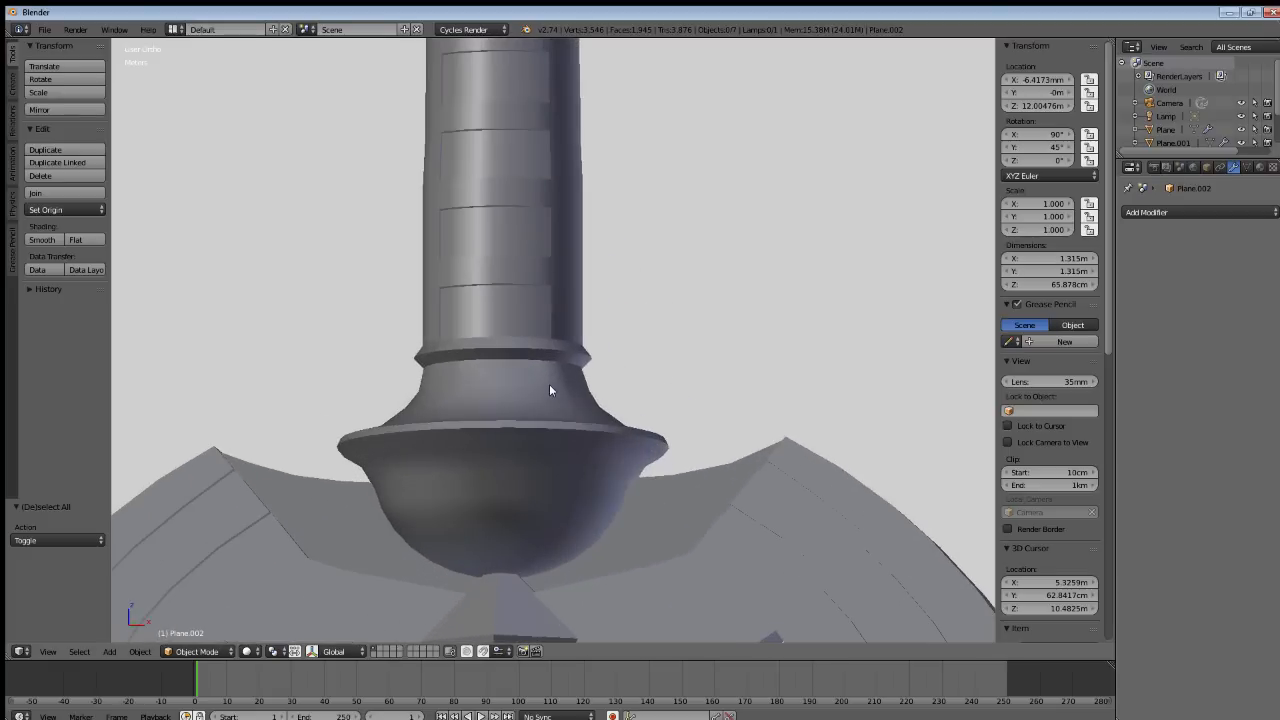
{"action": "scroll", "coordinate": [549, 384], "scroll_direction": "down", "scroll_amount": 9}
{"action": "scroll", "coordinate": [549, 384], "scroll_direction": "down", "scroll_amount": 2}
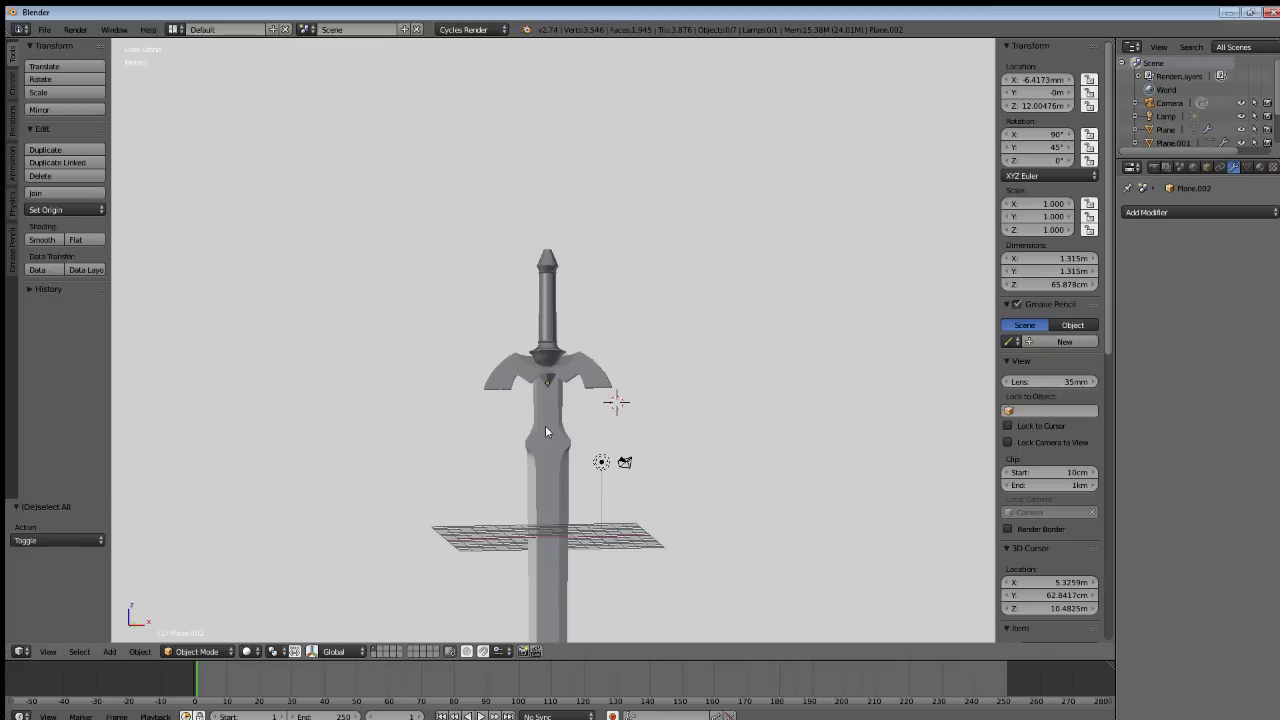
{"action": "middle_click_drag", "start_coordinate": [549, 384], "coordinate": [547, 336], "text": "shift"}
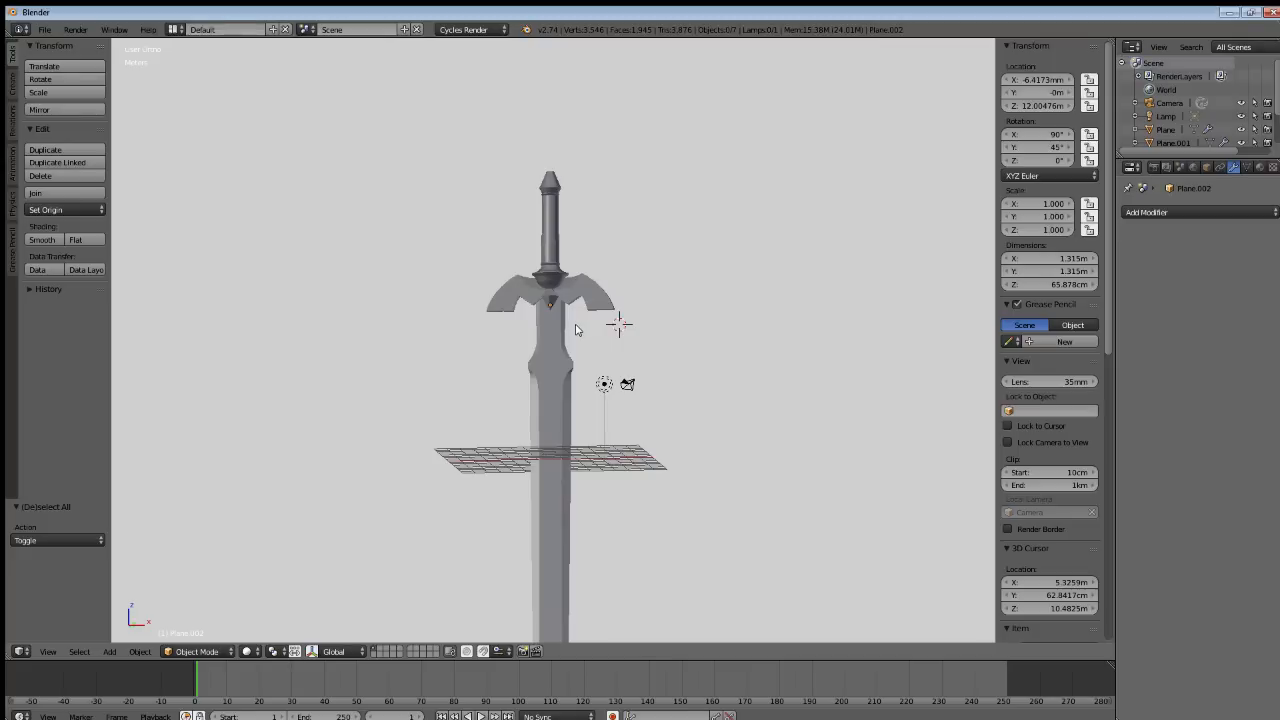
{"action": "middle_click_drag", "start_coordinate": [565, 337], "coordinate": [540, 398]}
{"action": "scroll", "coordinate": [560, 412], "scroll_direction": "up", "scroll_amount": 4}
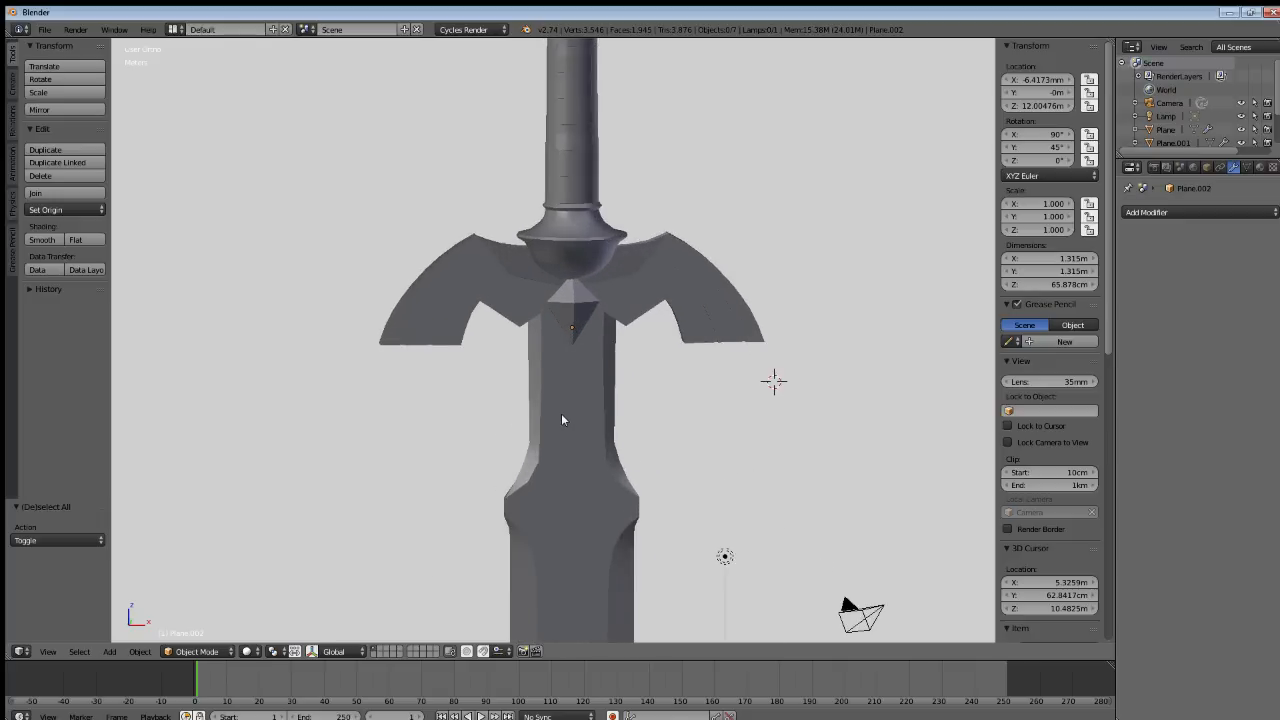
{"action": "scroll", "coordinate": [561, 413], "scroll_direction": "down", "scroll_amount": 7}
{"action": "scroll", "coordinate": [550, 352], "scroll_direction": "up", "scroll_amount": 3}
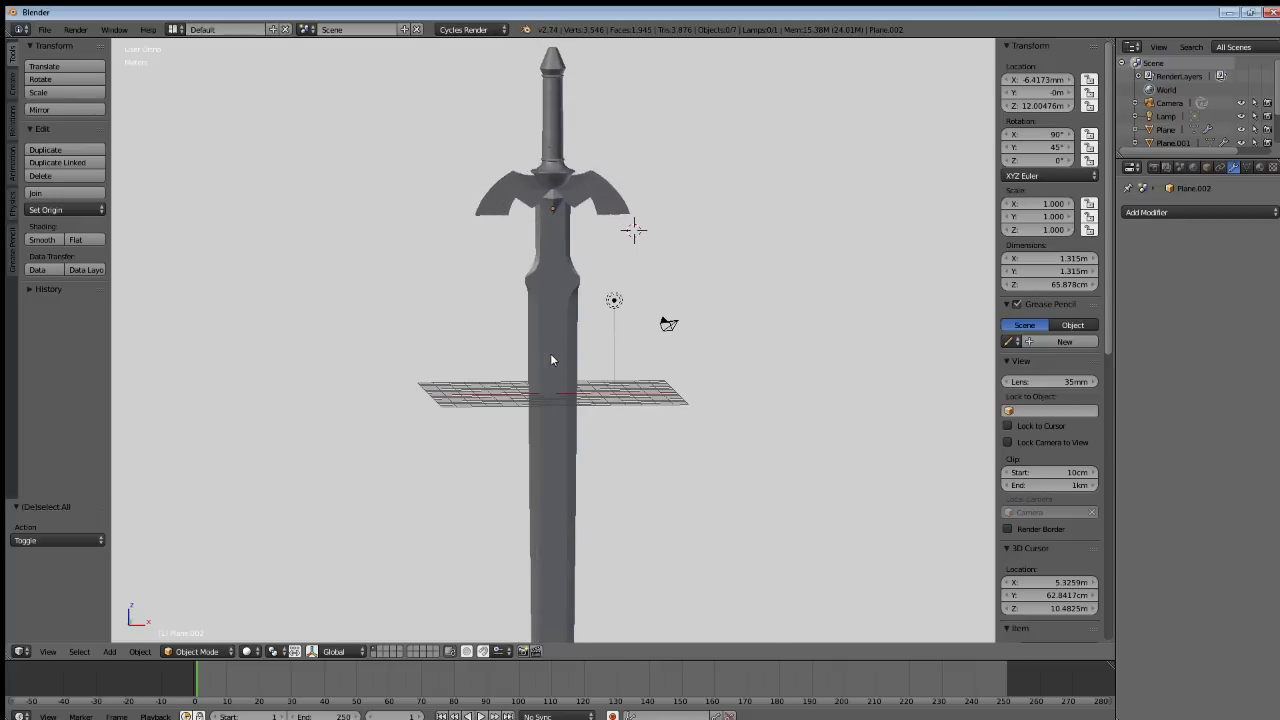
{"action": "mouse_move", "coordinate": [537, 303]}
{"action": "middle_mouse_down"}
{"action": "mouse_move", "coordinate": [551, 294]}
{"action": "mouse_move", "coordinate": [536, 296]}
{"action": "middle_mouse_up"}
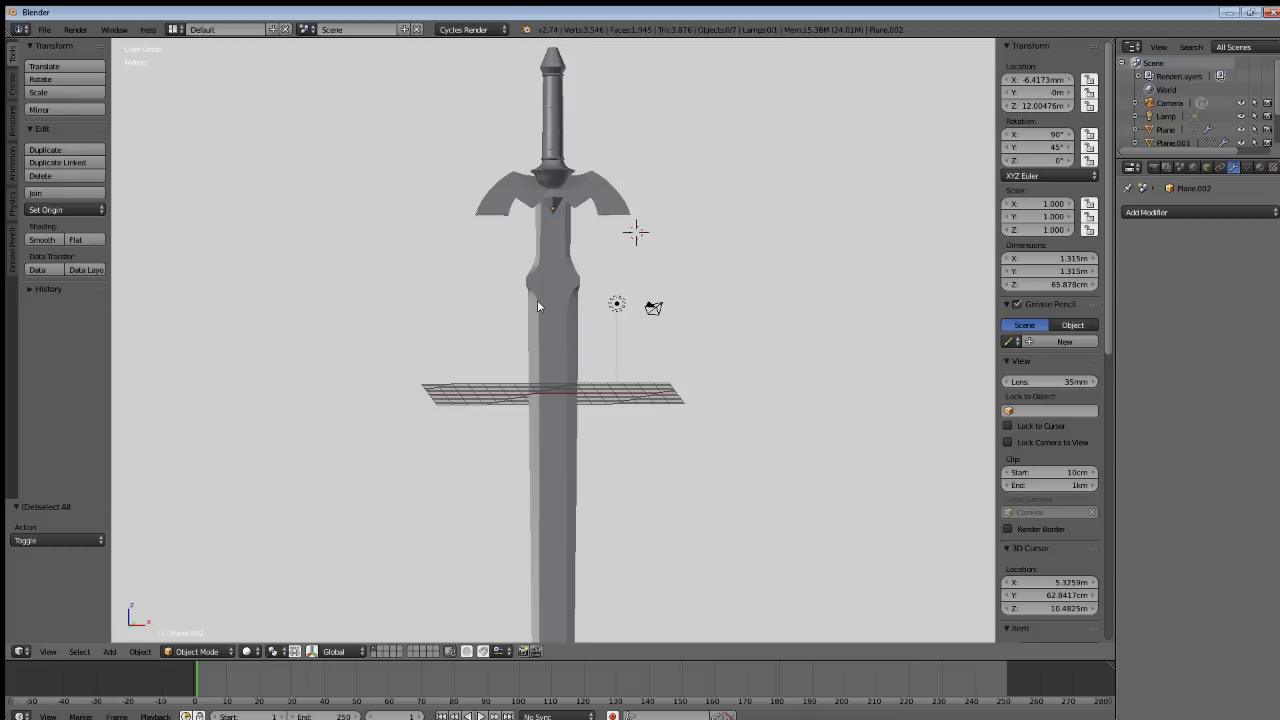